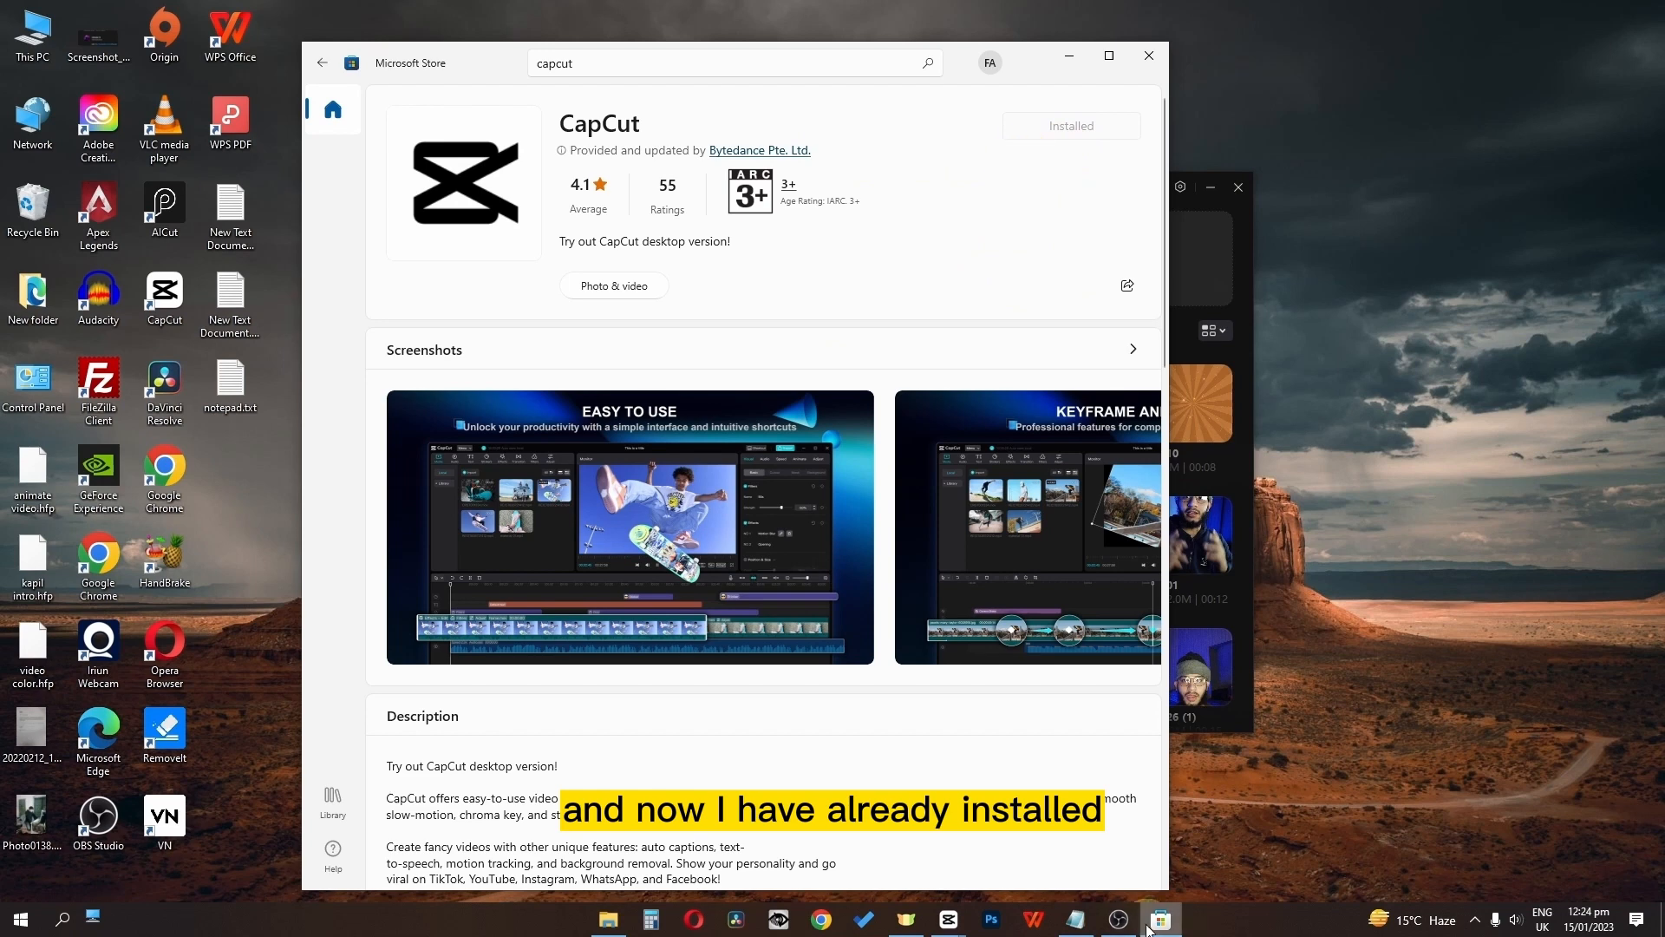
# Step: Check the installed version of CapCut, and close both CapCut and the Microsoft Store
pyautogui.click(948, 920)
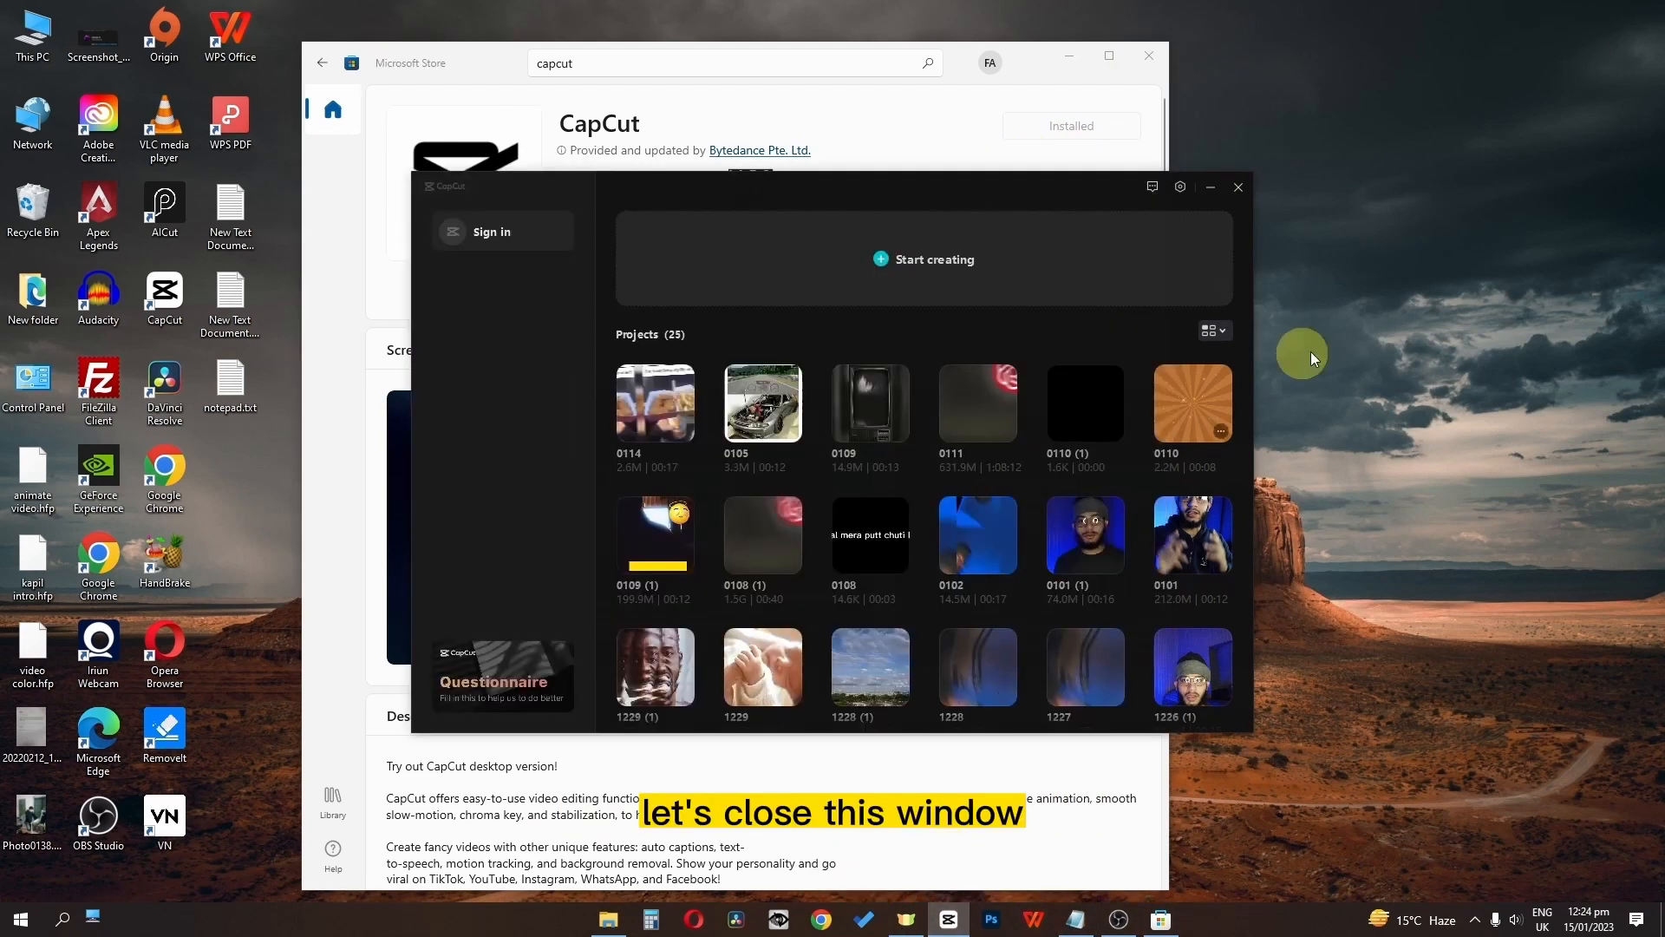
pyautogui.click(1180, 187)
pyautogui.click(1171, 342)
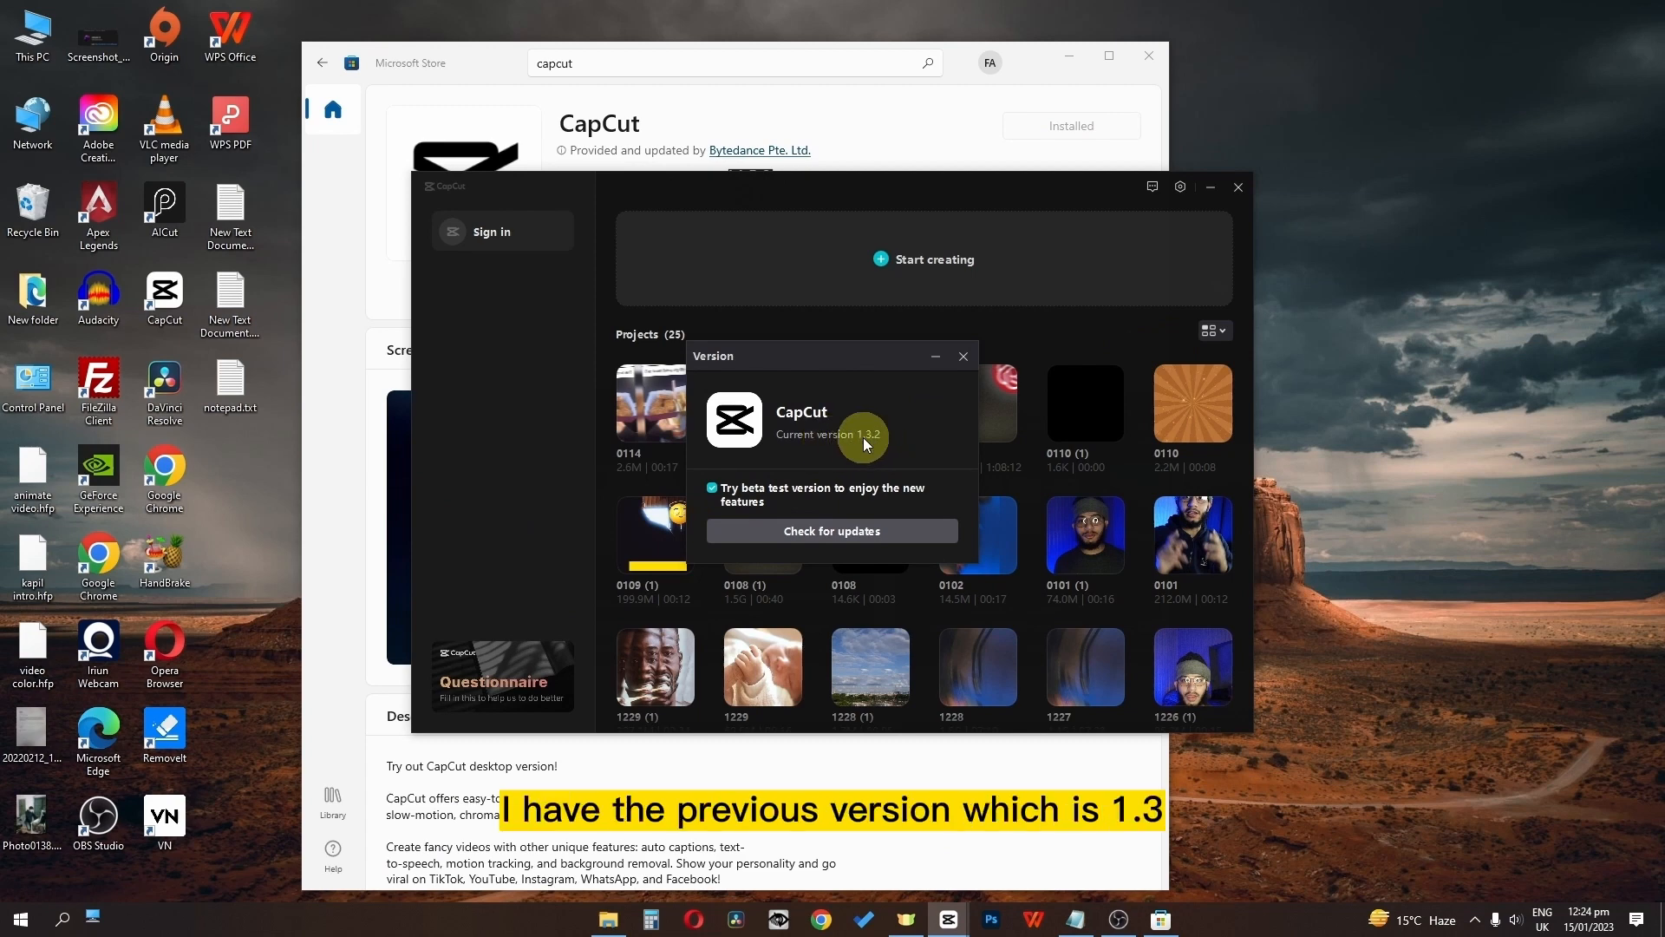
pyautogui.click(962, 355)
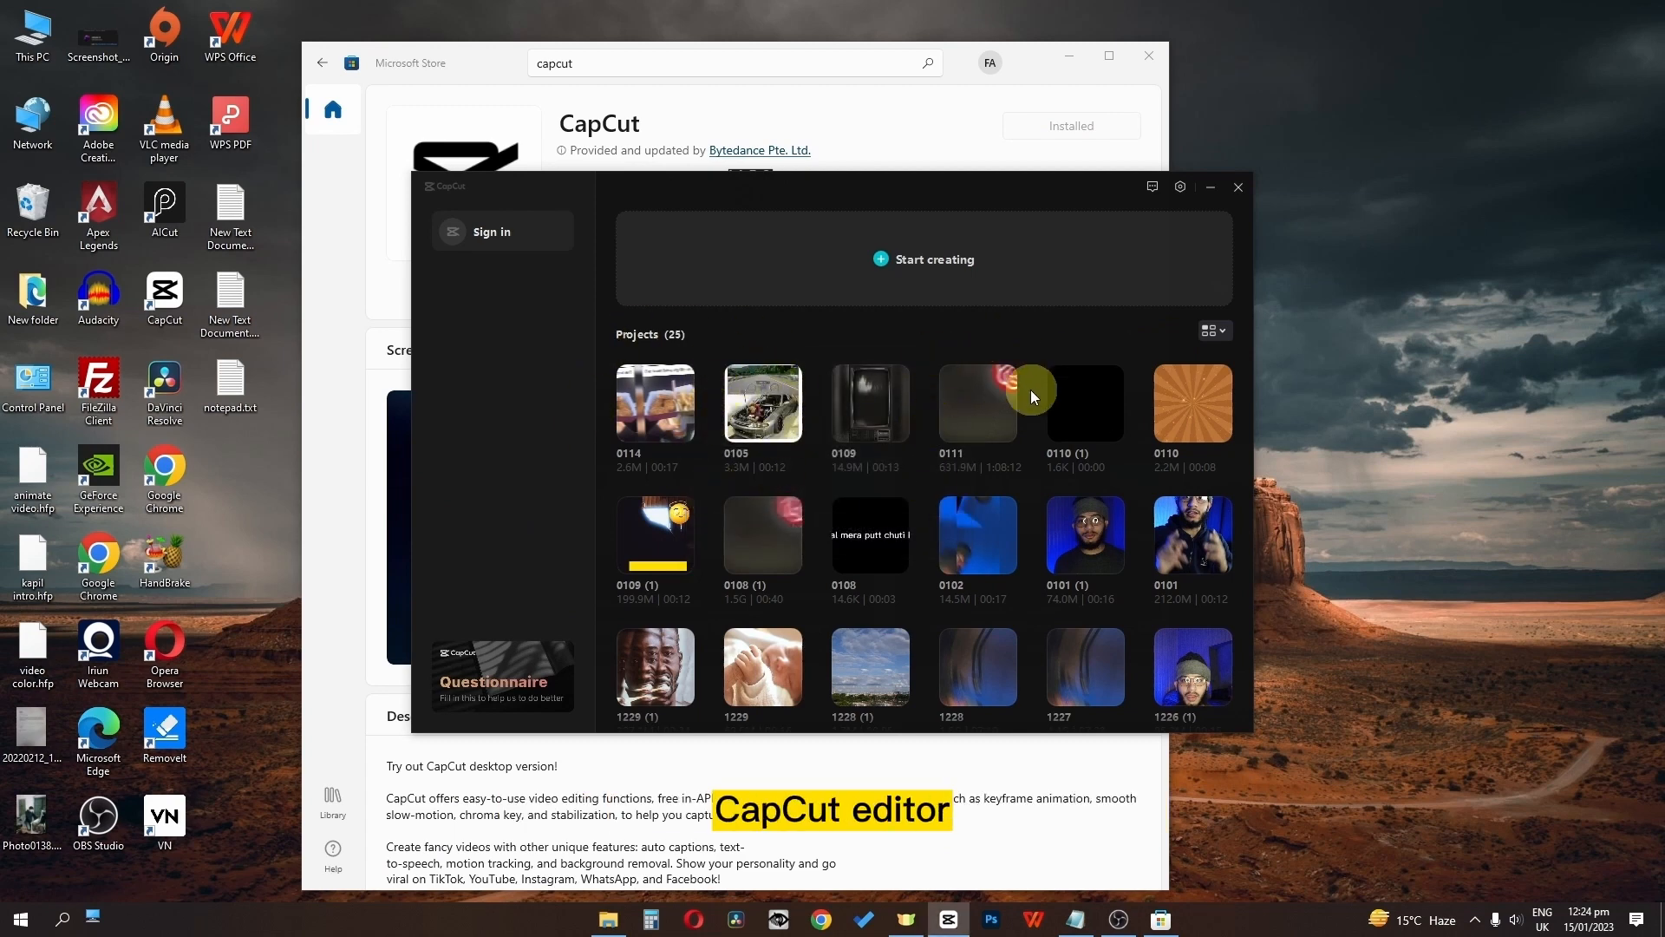
pyautogui.click(1238, 186)
pyautogui.click(1149, 56)
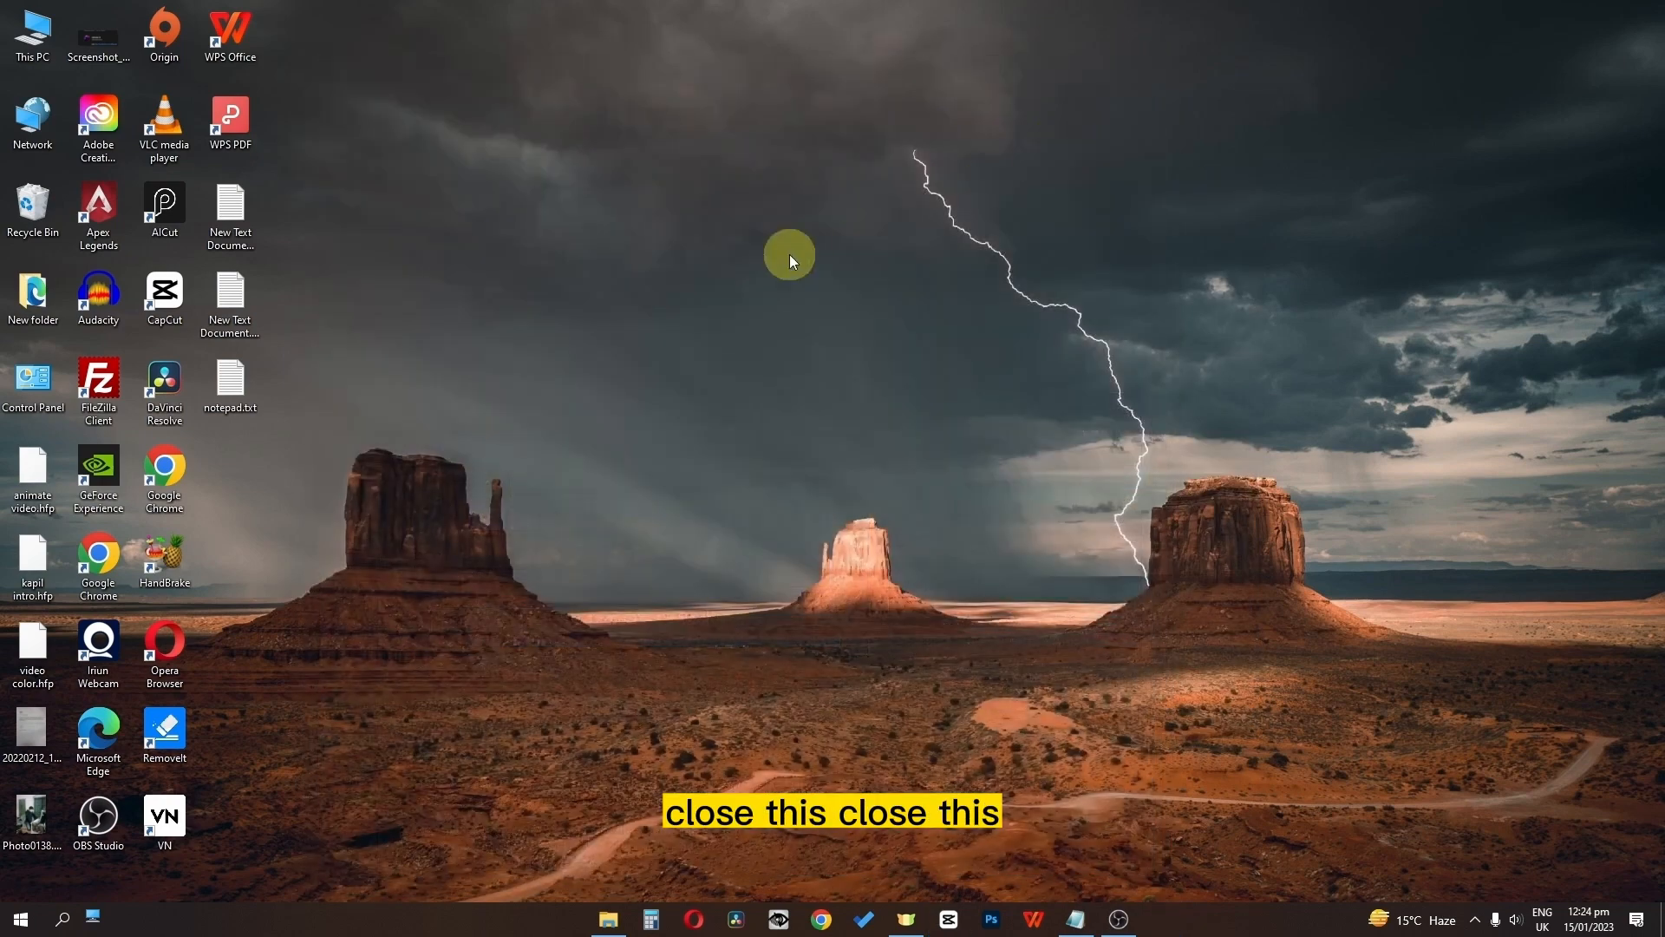
# Step: Uninstall CapCut from the Windows installed apps with Keep user data enabled
pyautogui.doubleClick(32, 36)
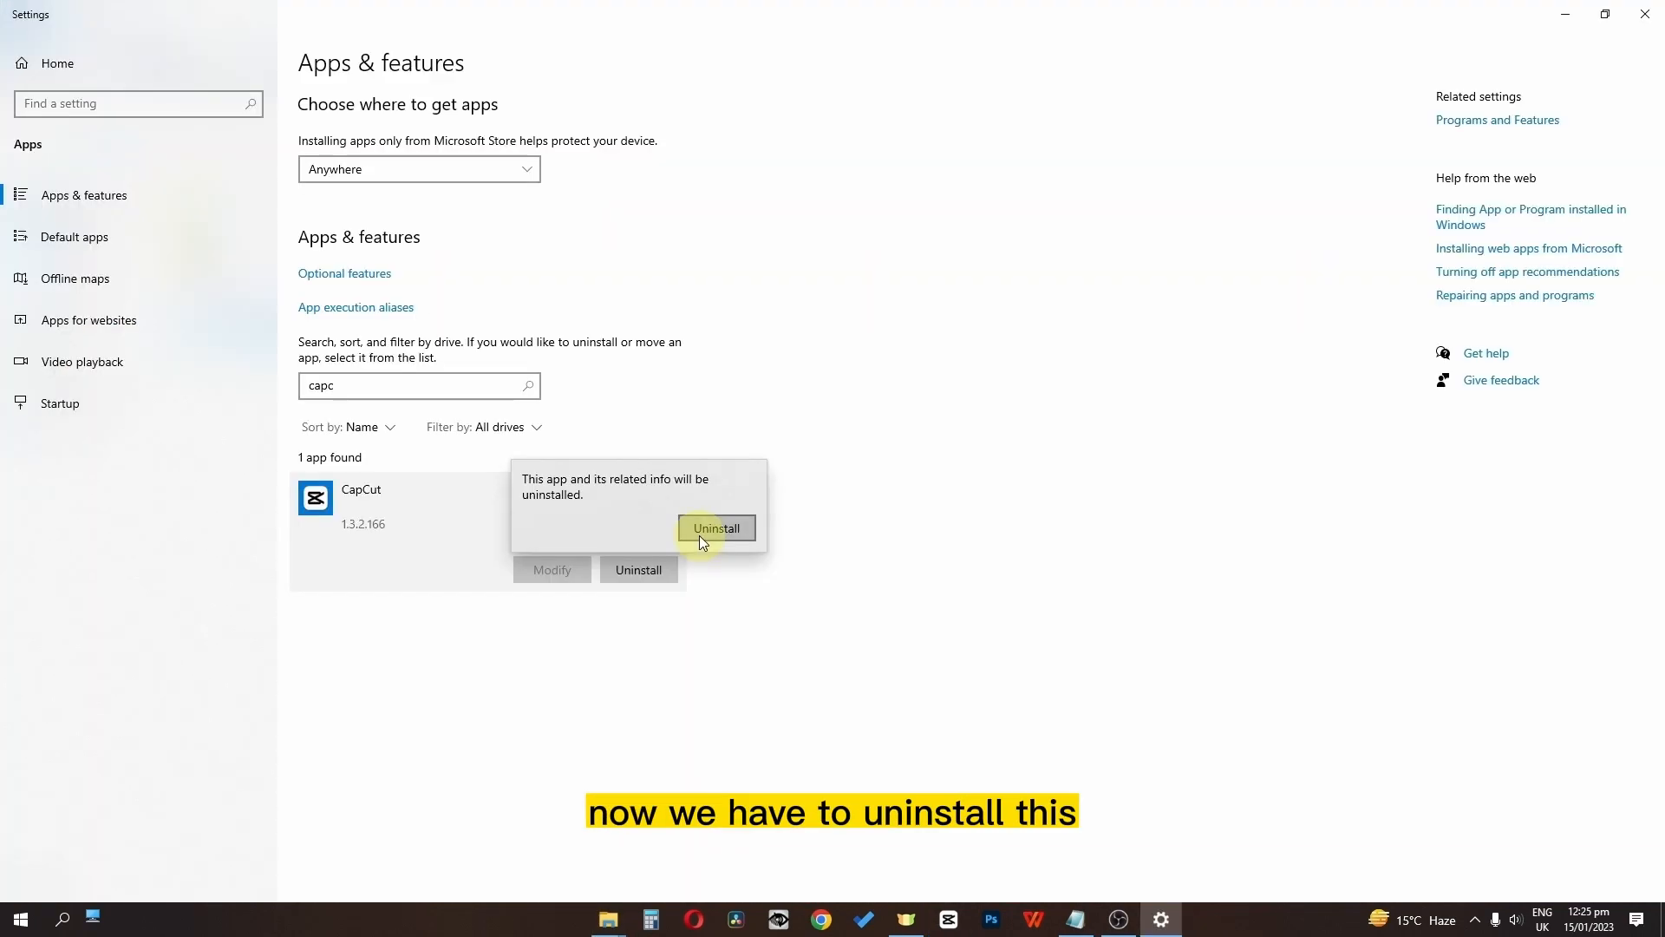
pyautogui.click(702, 535)
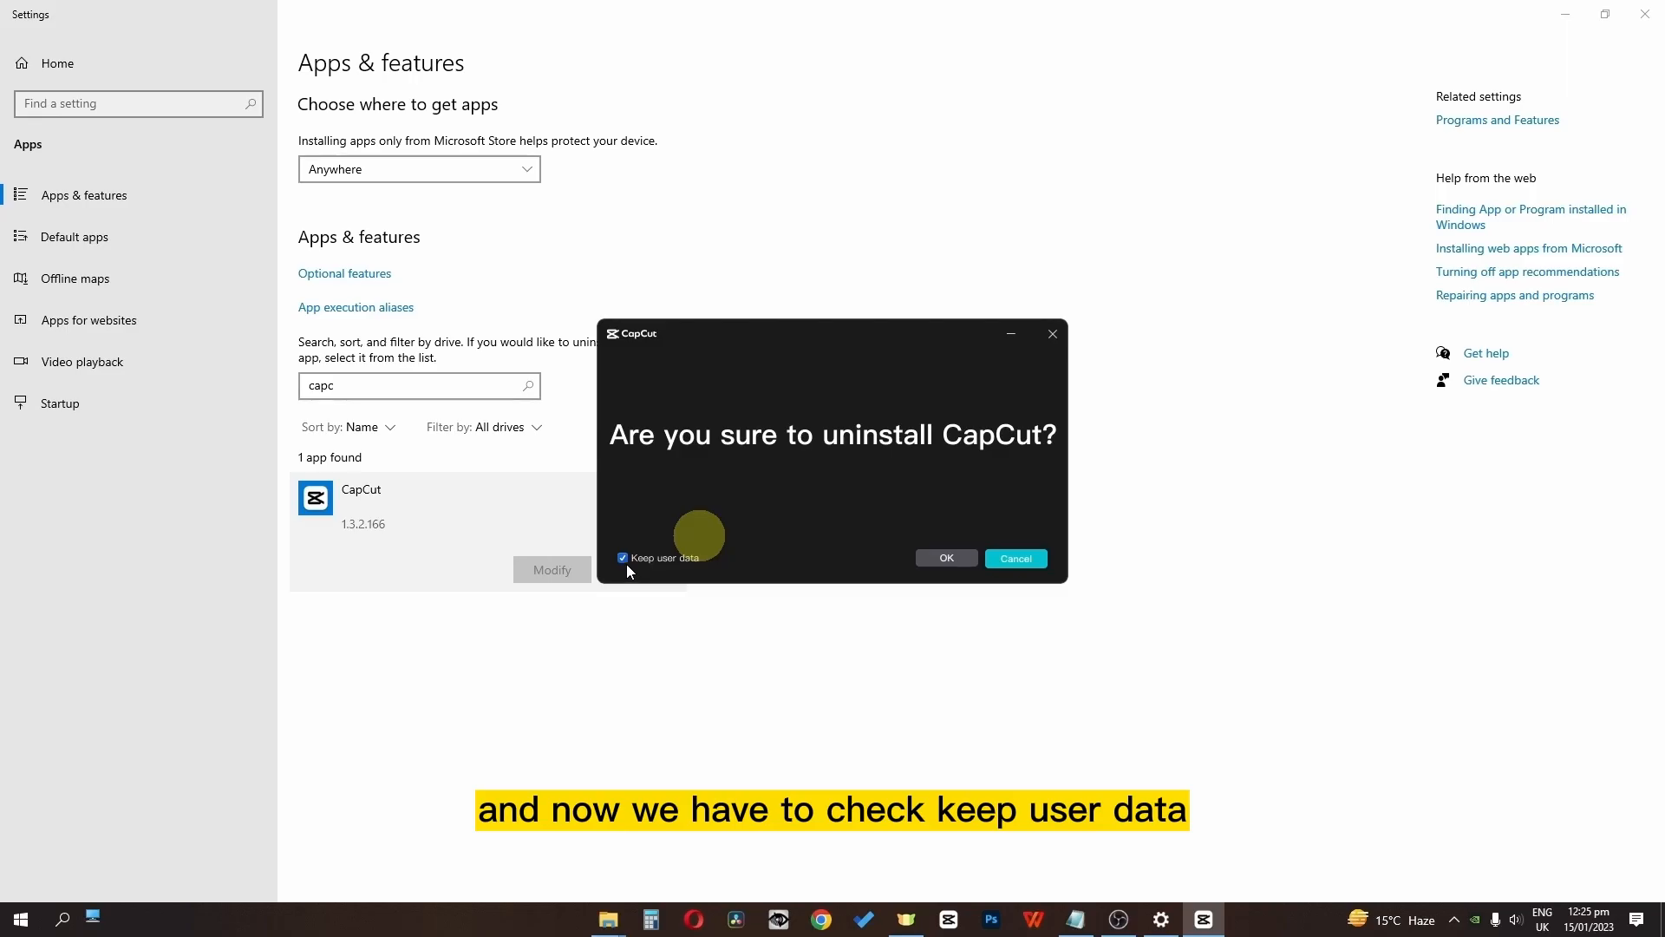
pyautogui.click(623, 558)
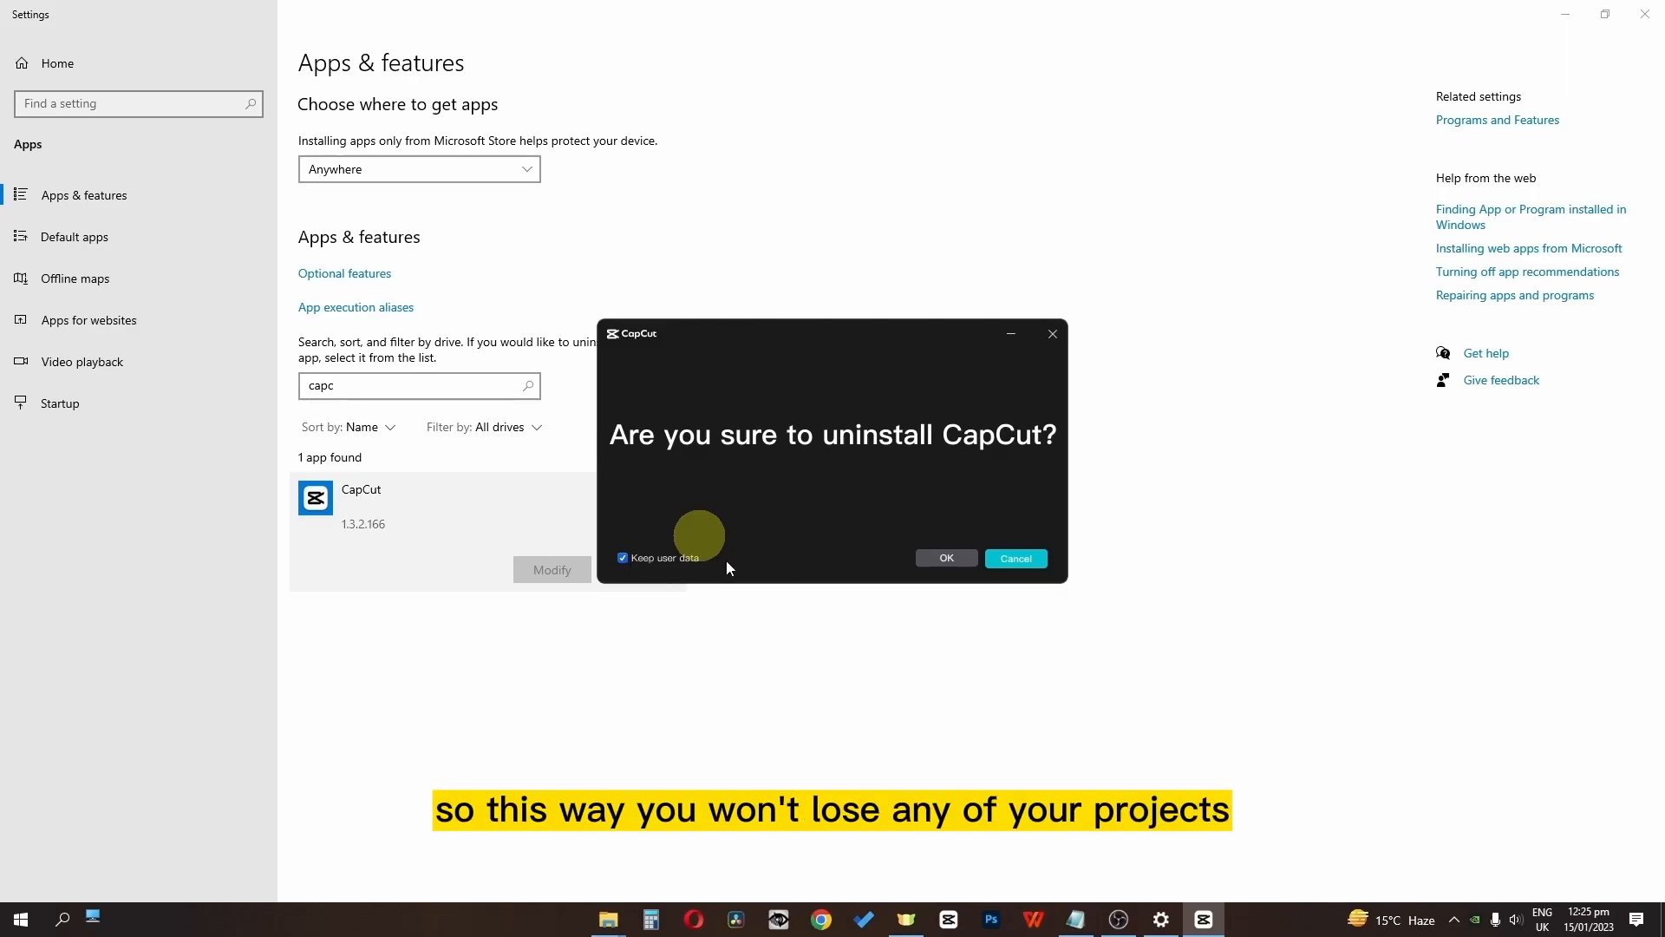
pyautogui.click(947, 559)
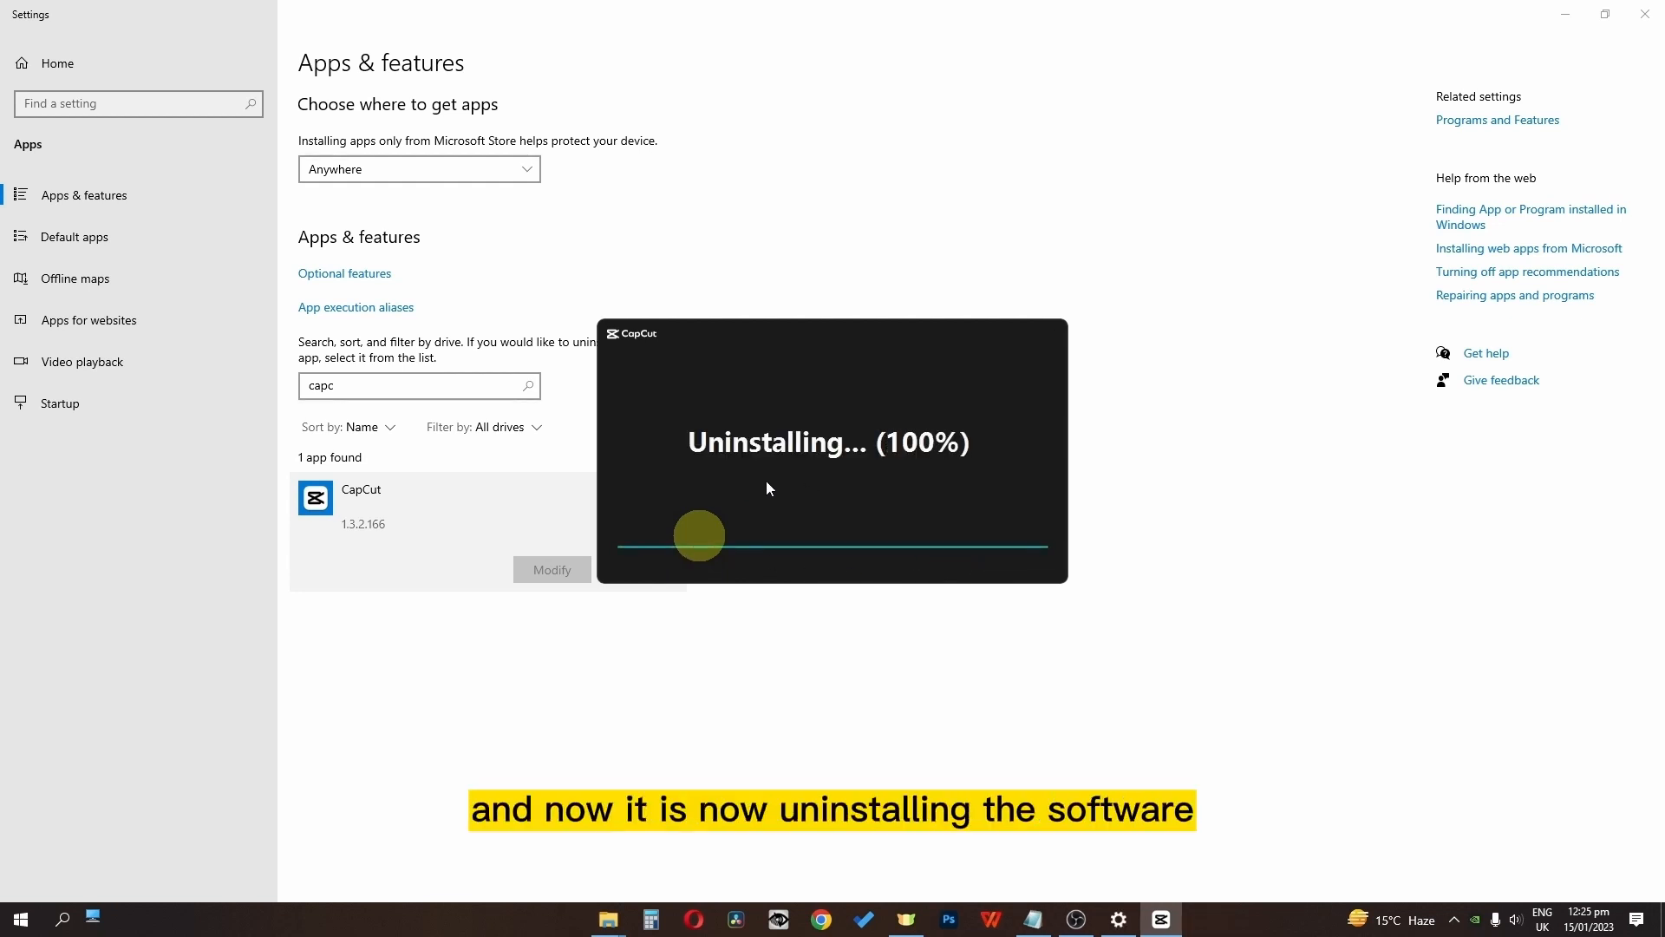
pyautogui.click(831, 482)
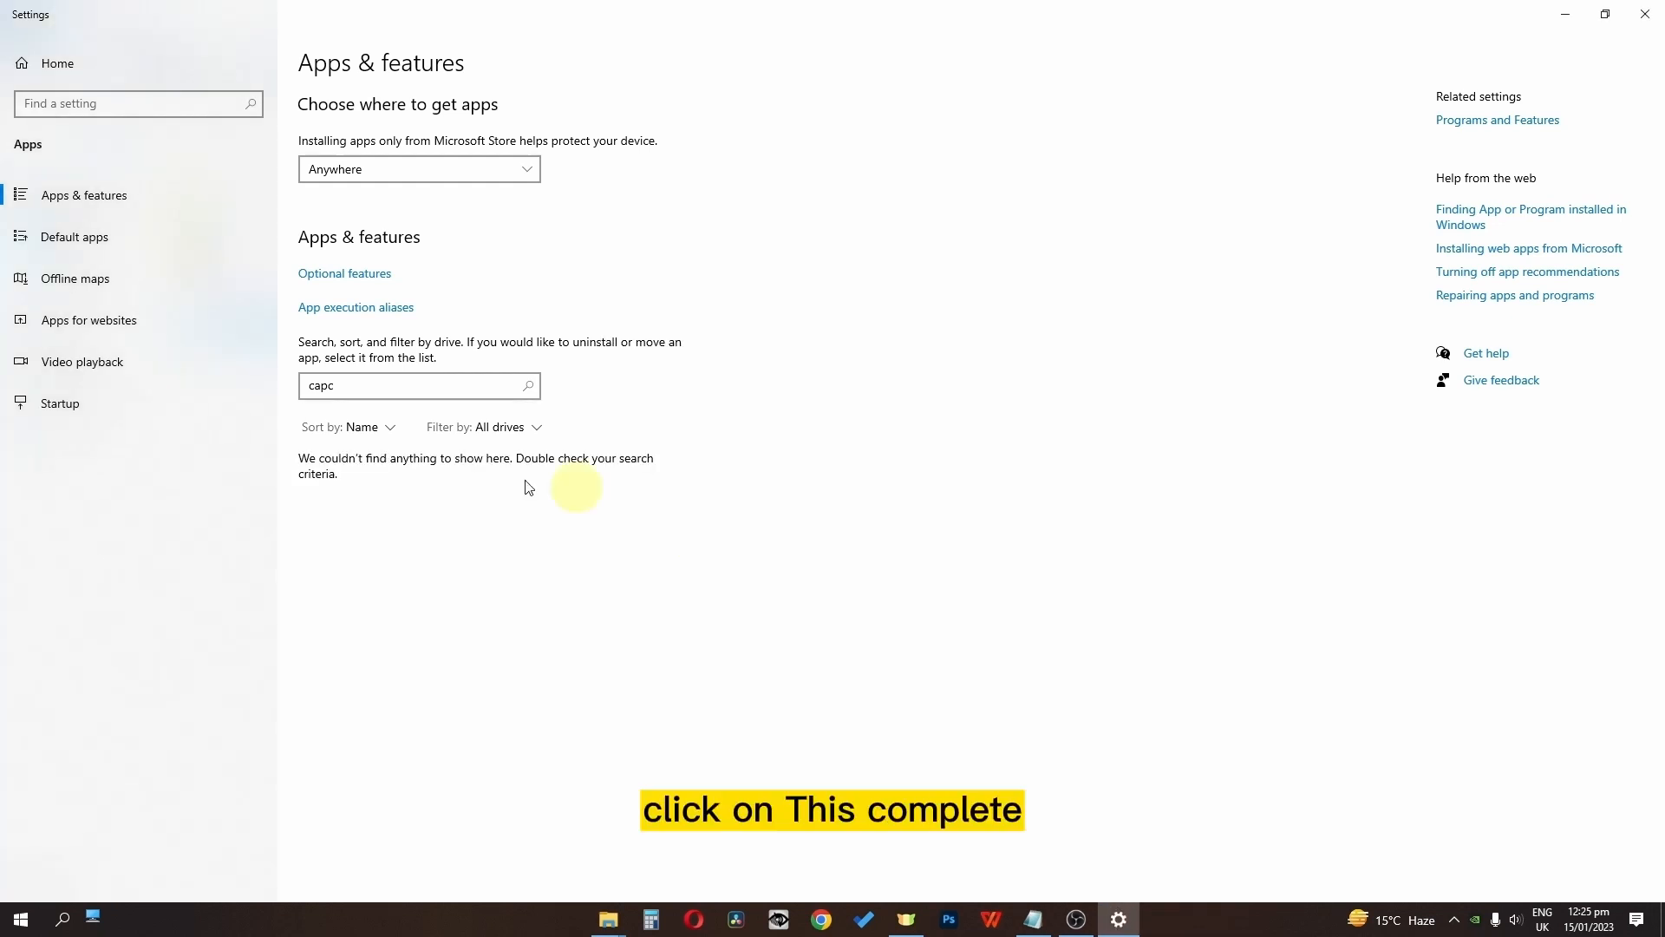
# Step: Install CapCut from the Microsoft Store and close the store once it is installed
pyautogui.click(64, 921)
pyautogui.click(139, 539)
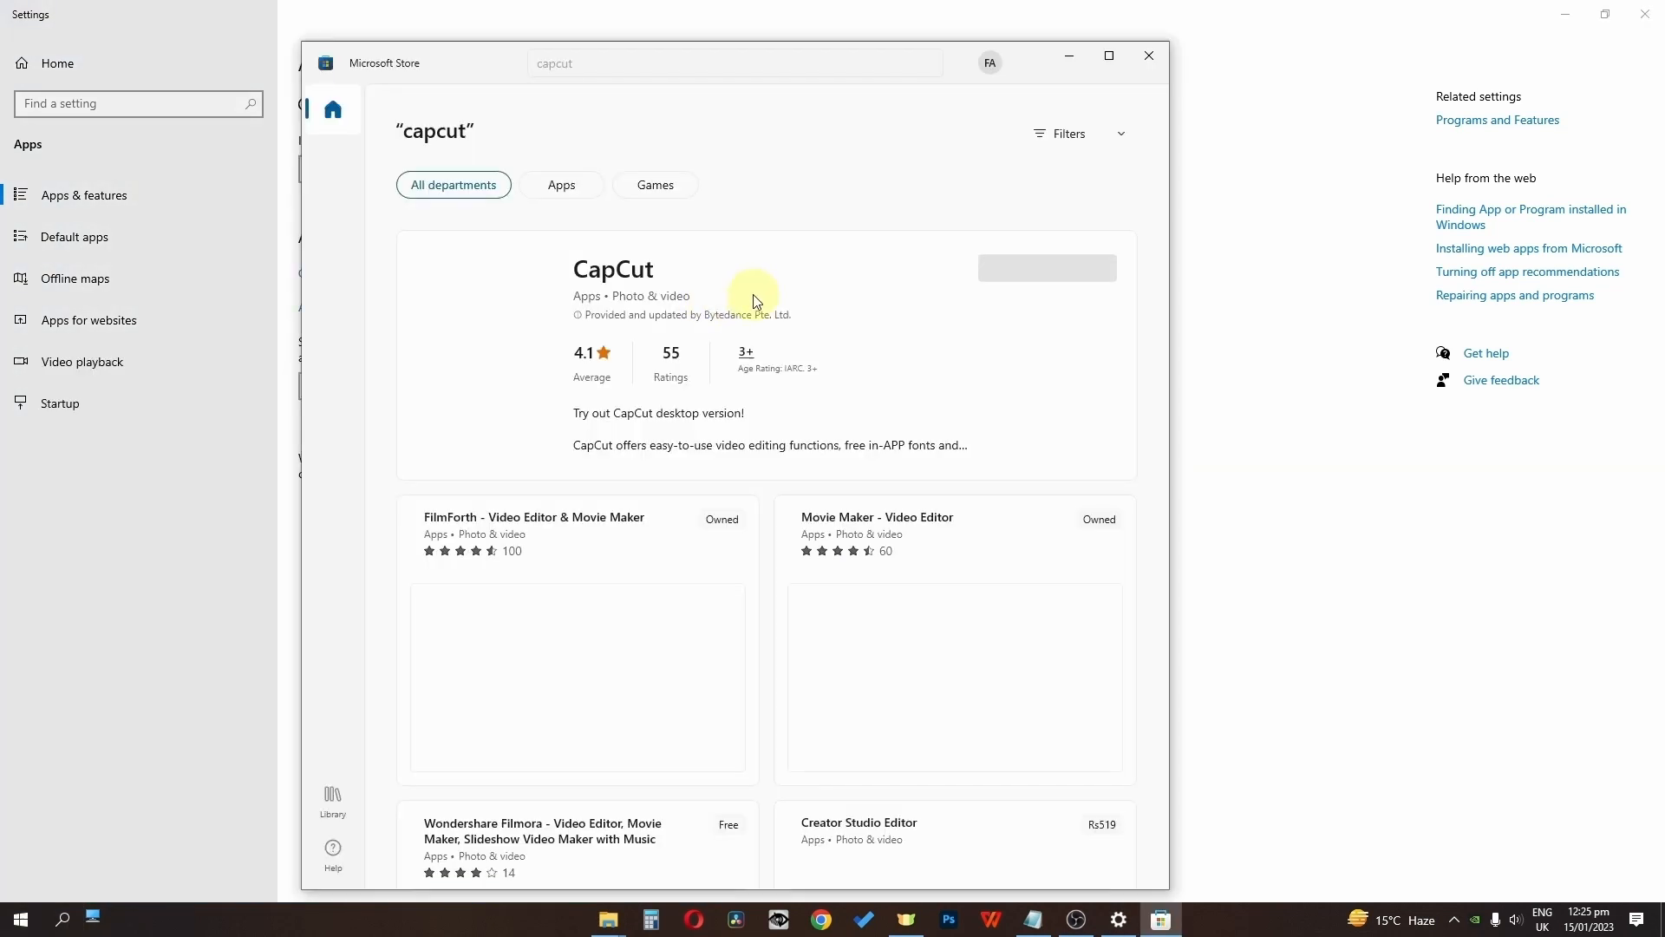
pyautogui.click(753, 294)
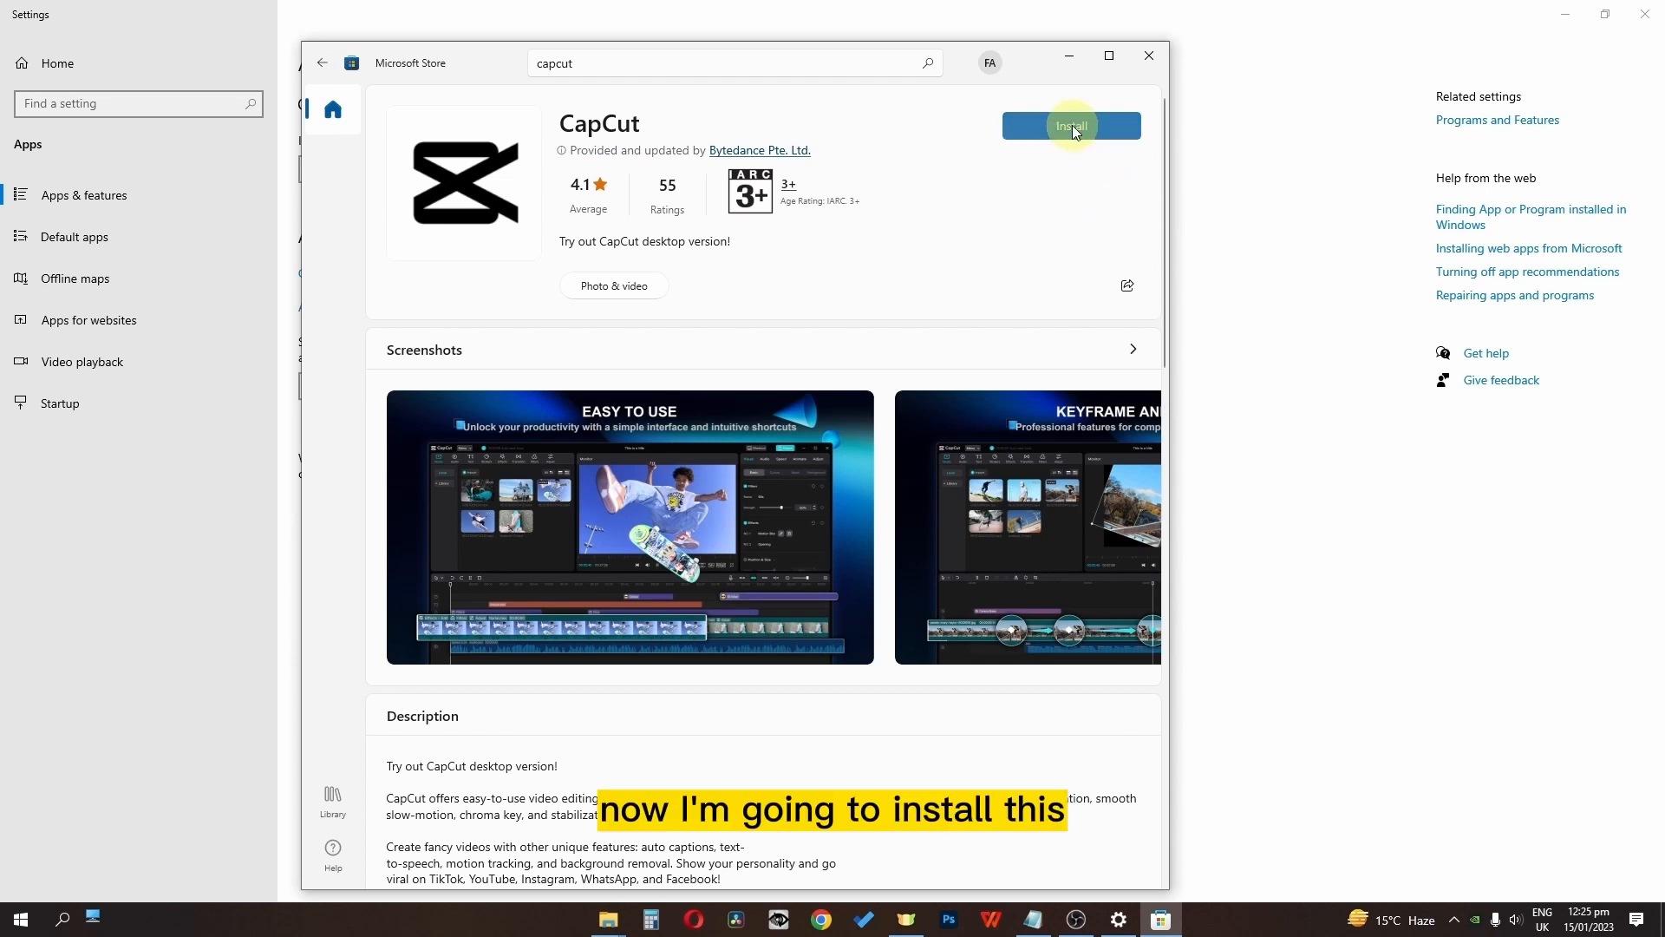
pyautogui.click(1072, 127)
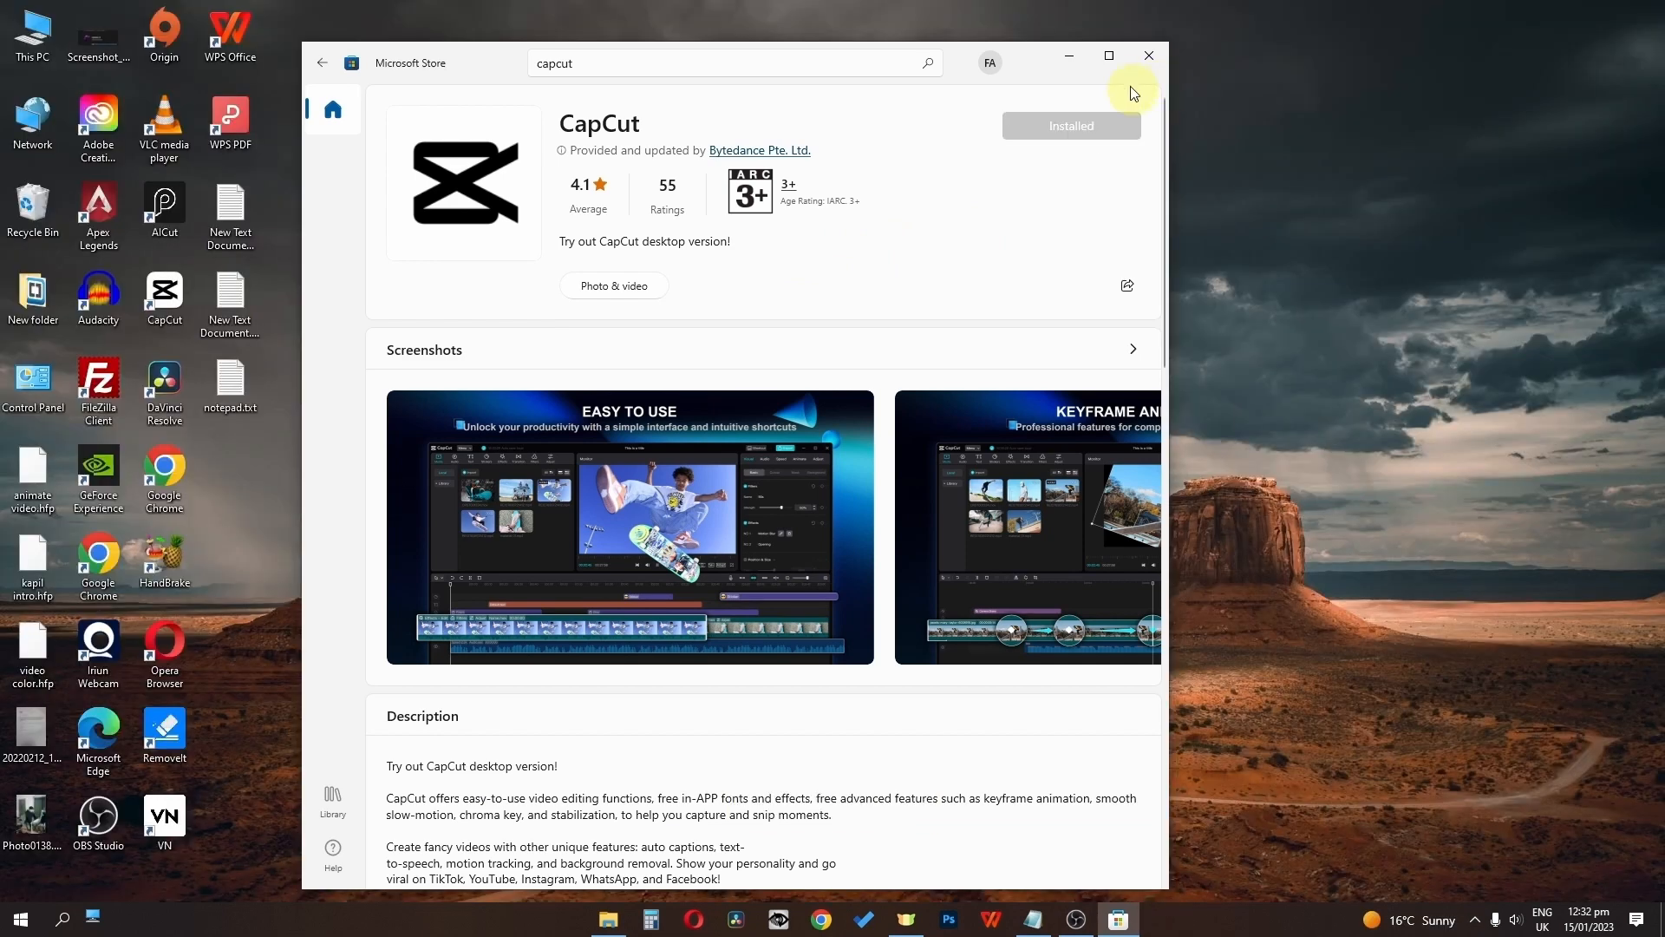
pyautogui.click(1150, 56)
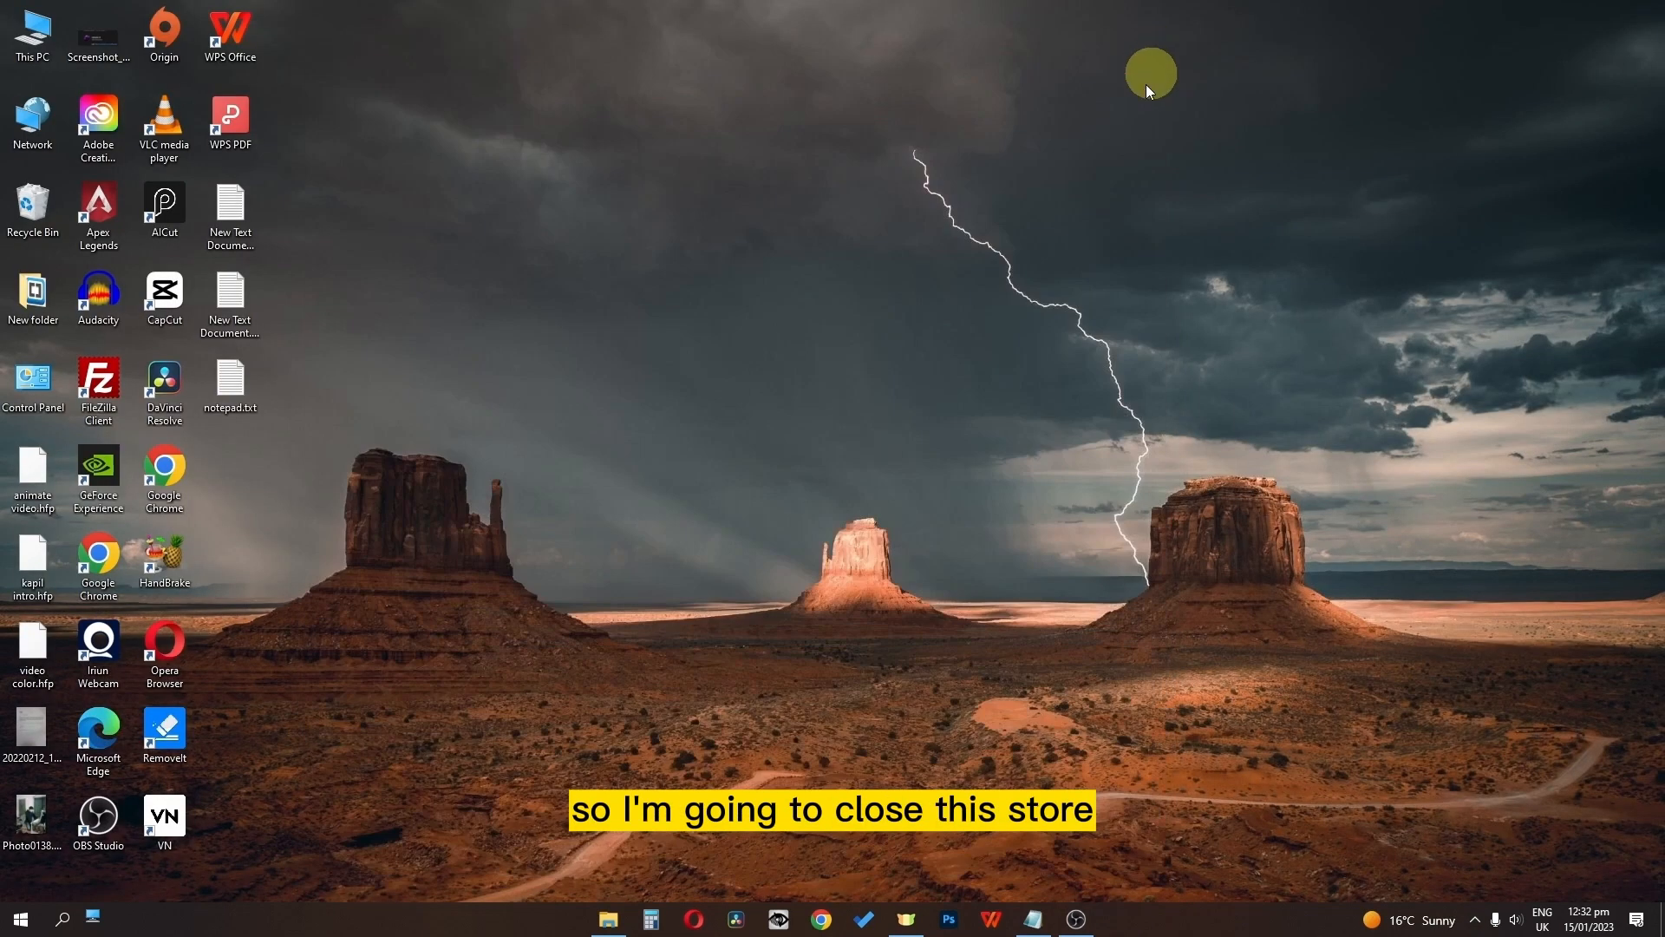
# Step: Pin the CapCut desktop shortcut to the taskbar and start a new project in CapCut
pyautogui.moveTo(169, 300); pyautogui.dragTo(956, 929)
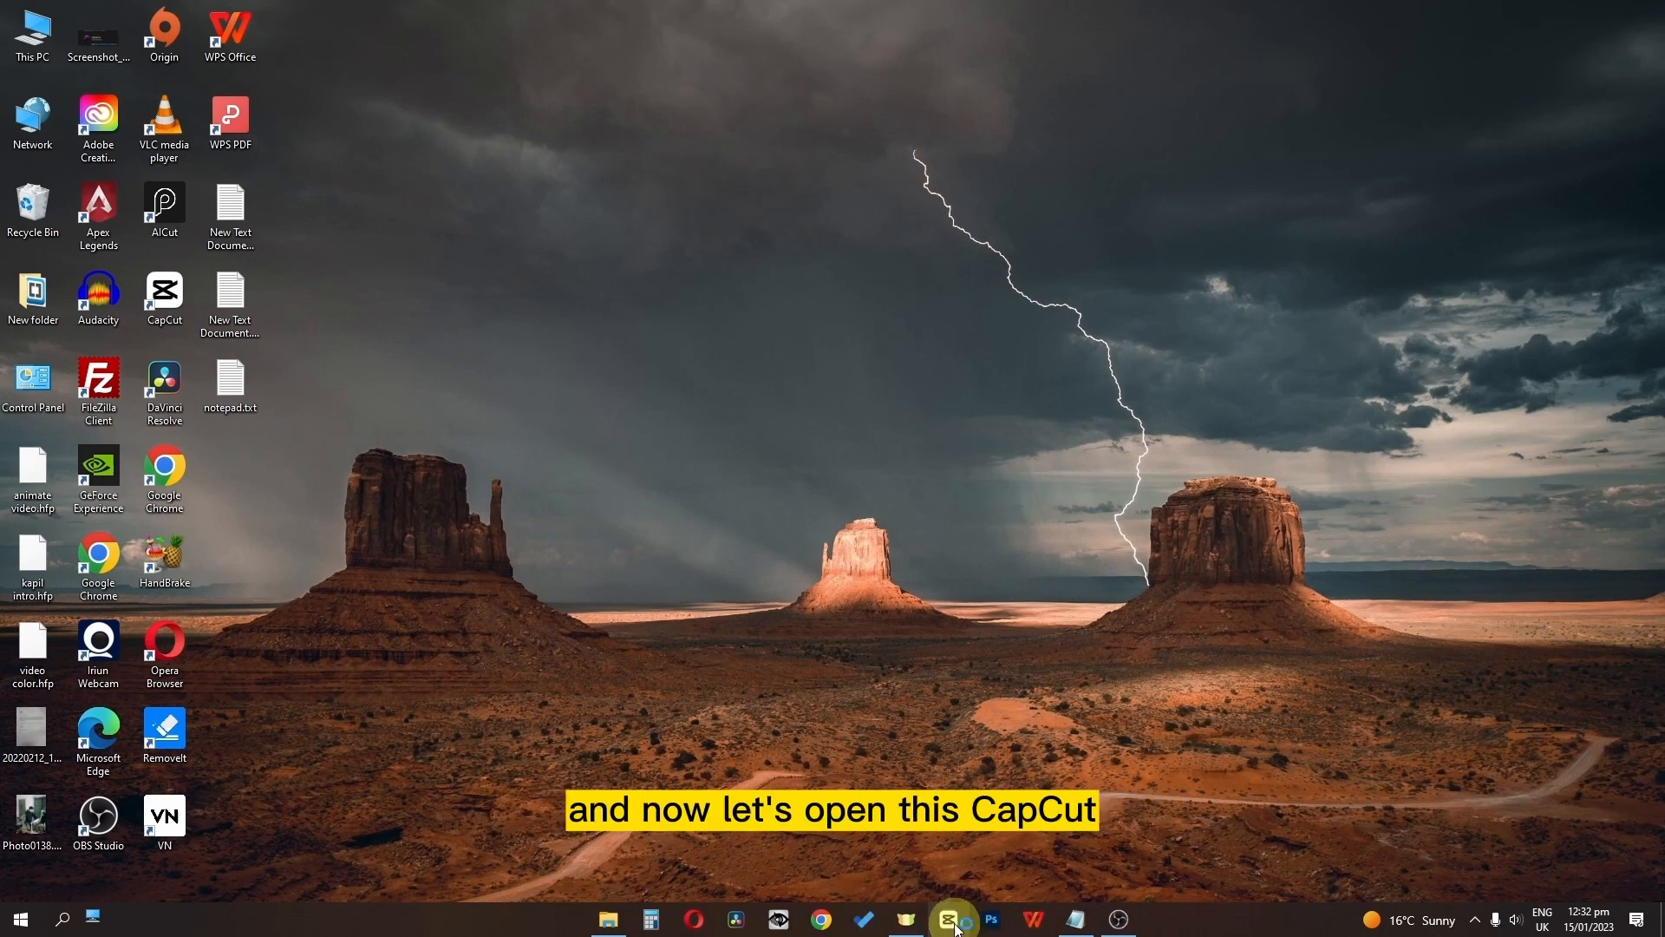
pyautogui.click(956, 930)
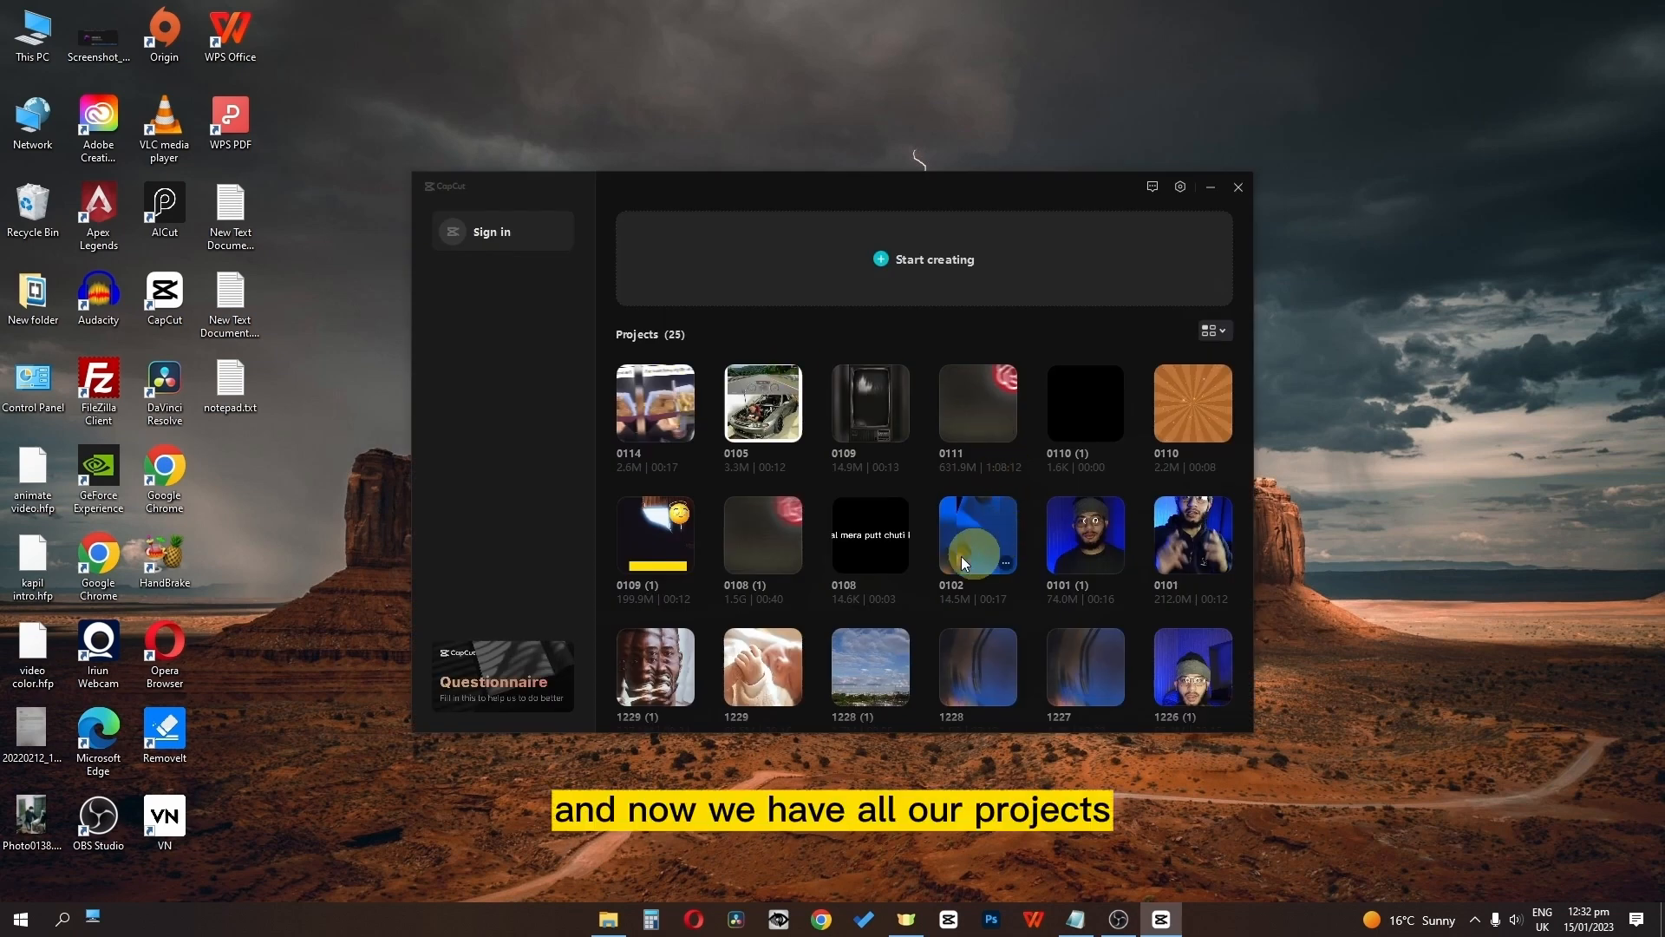
pyautogui.scroll(-4, 773, 571)
pyautogui.scroll(4, 773, 571)
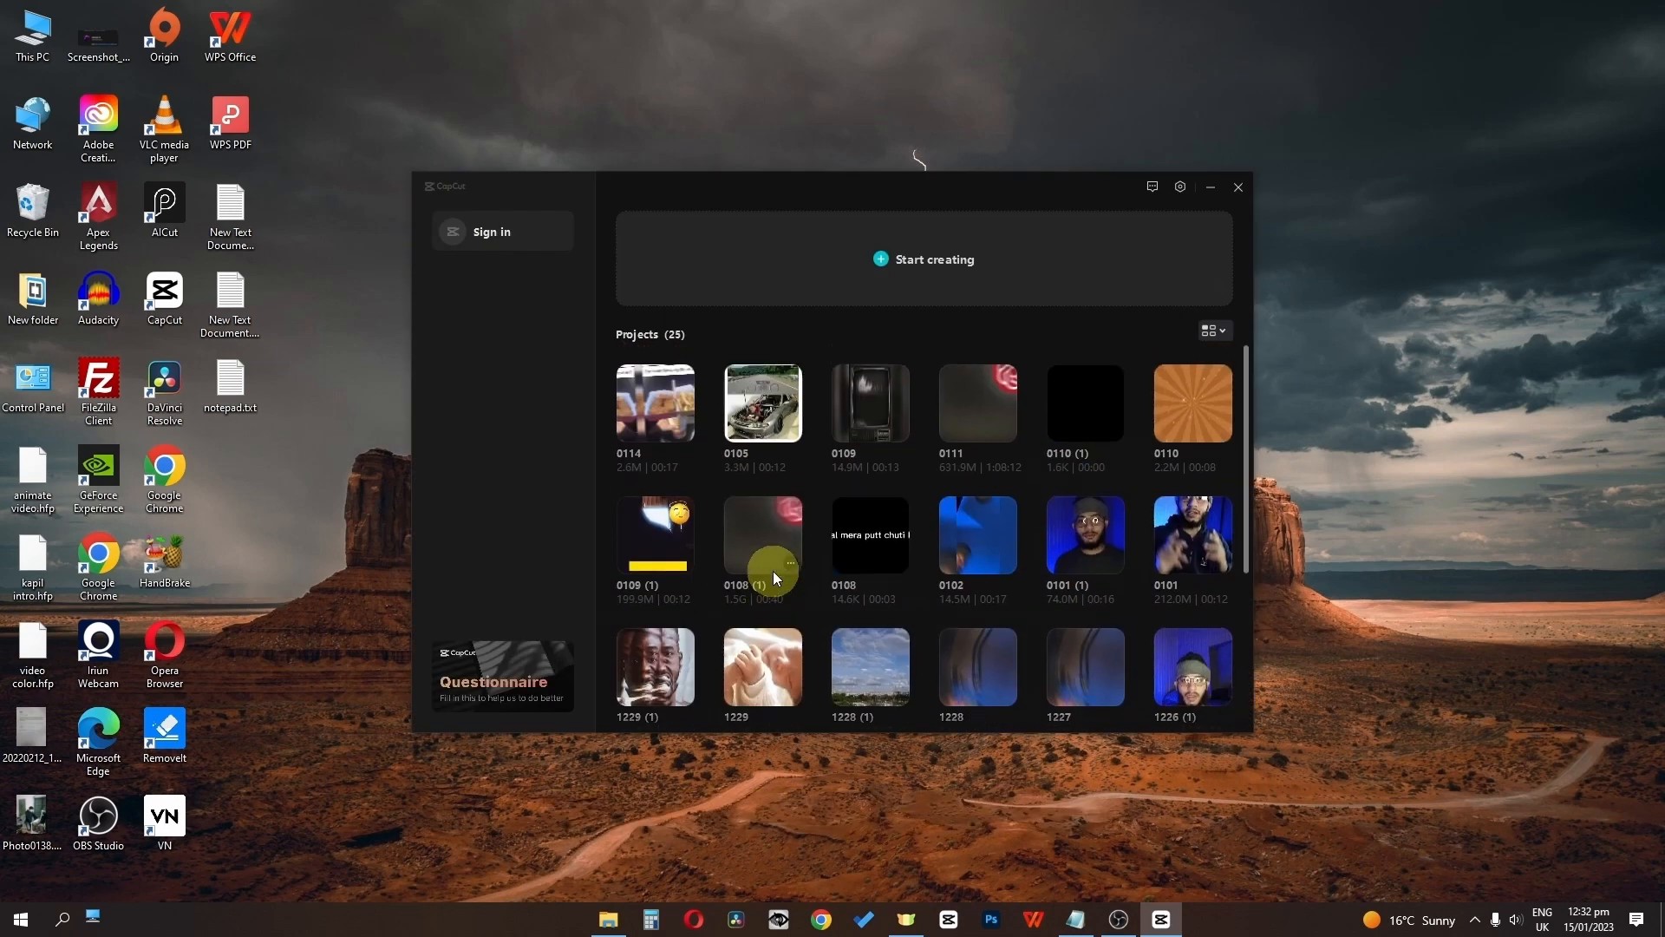
pyautogui.click(919, 287)
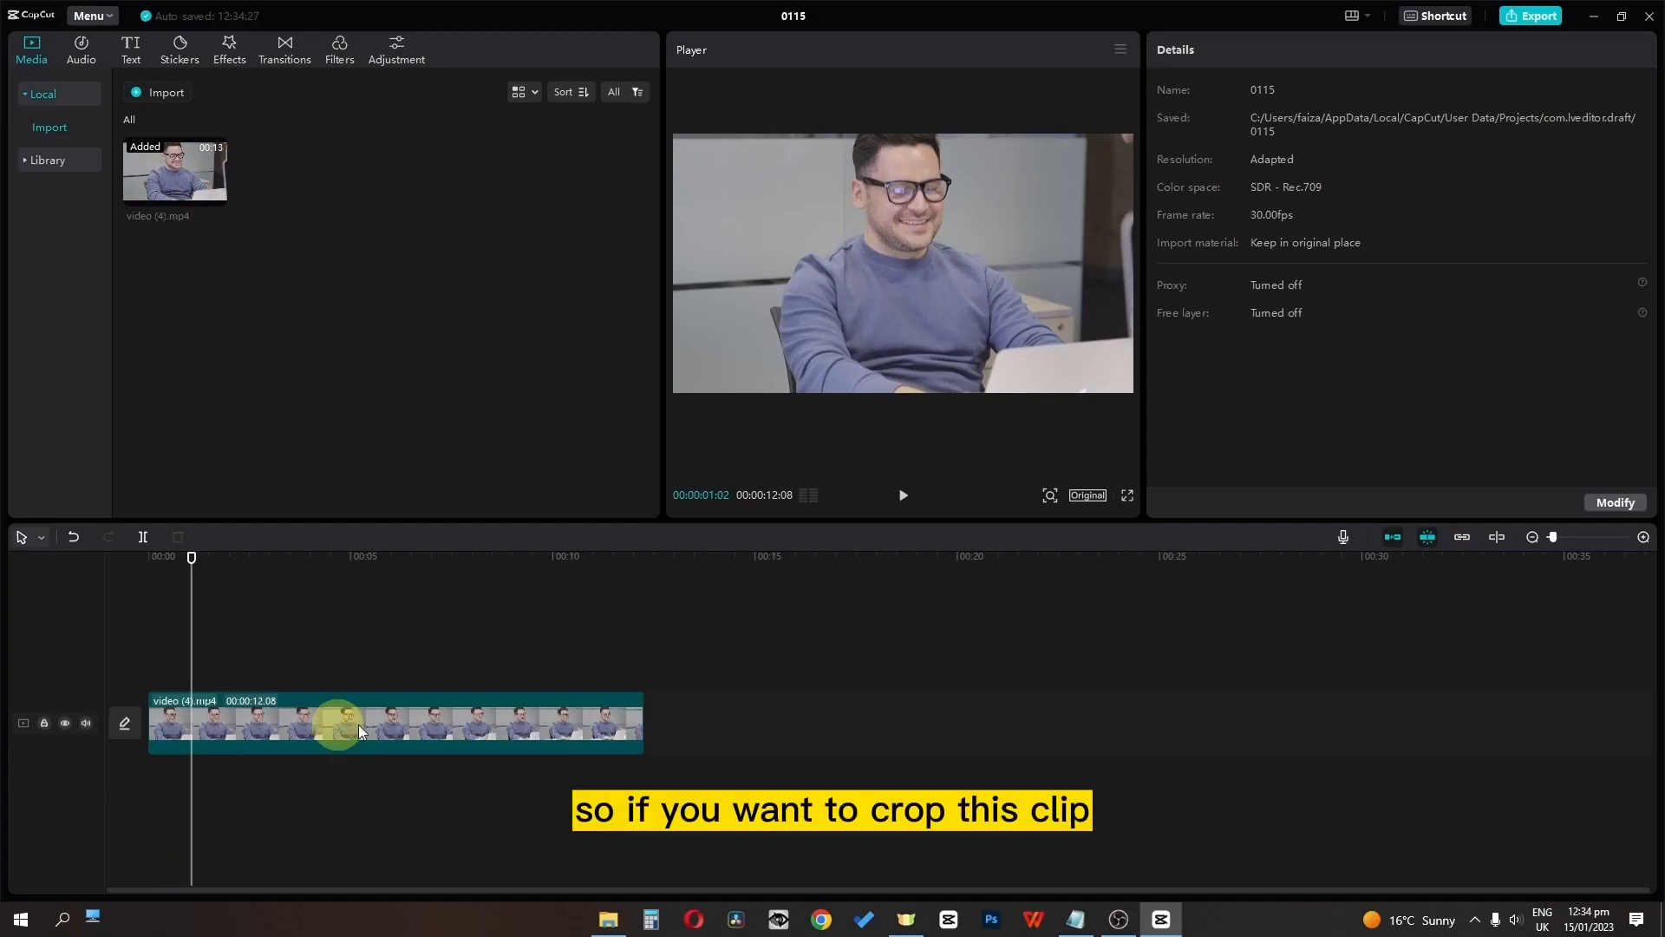
pyautogui.rightClick(304, 716)
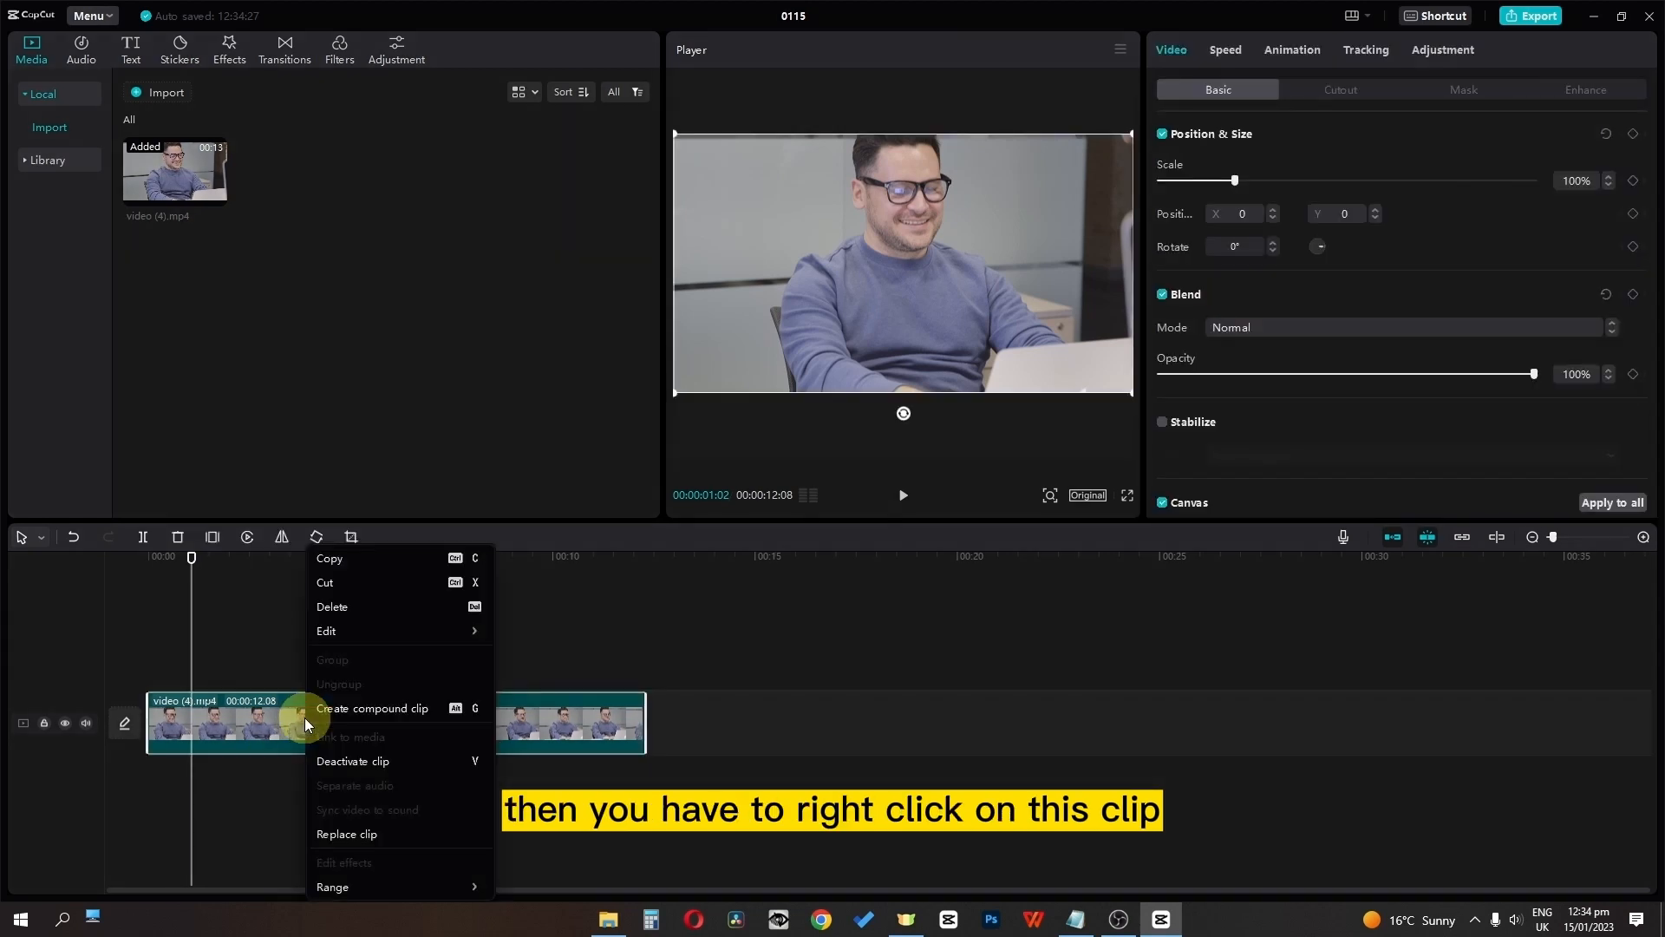
pyautogui.moveTo(376, 627)
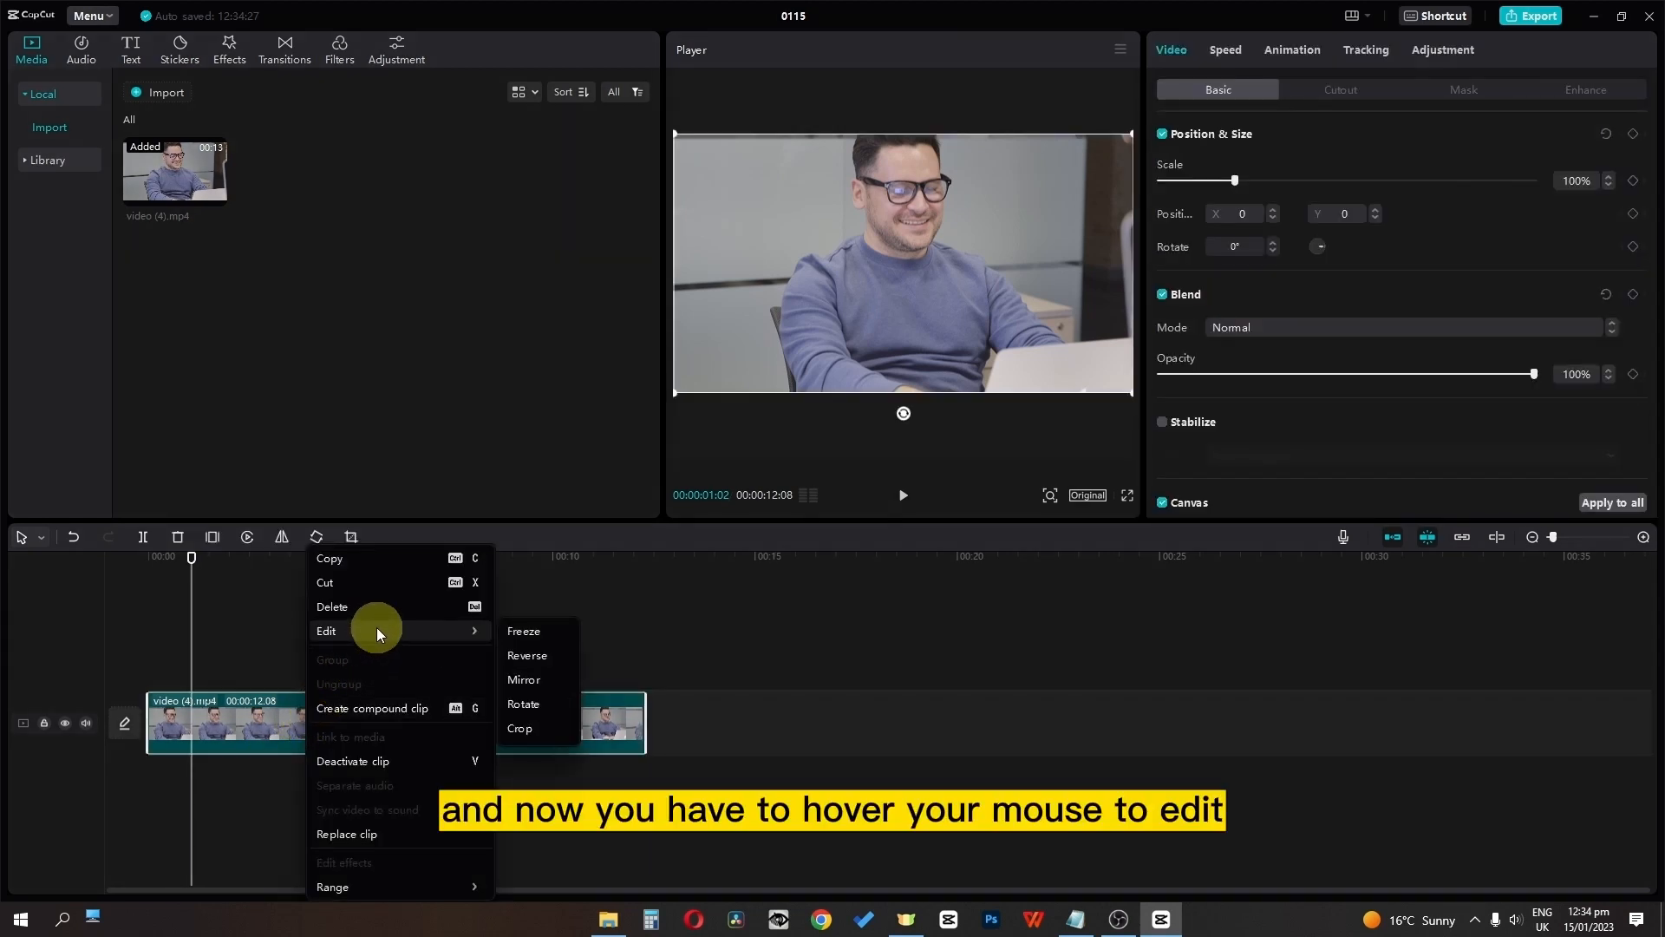
pyautogui.click(527, 731)
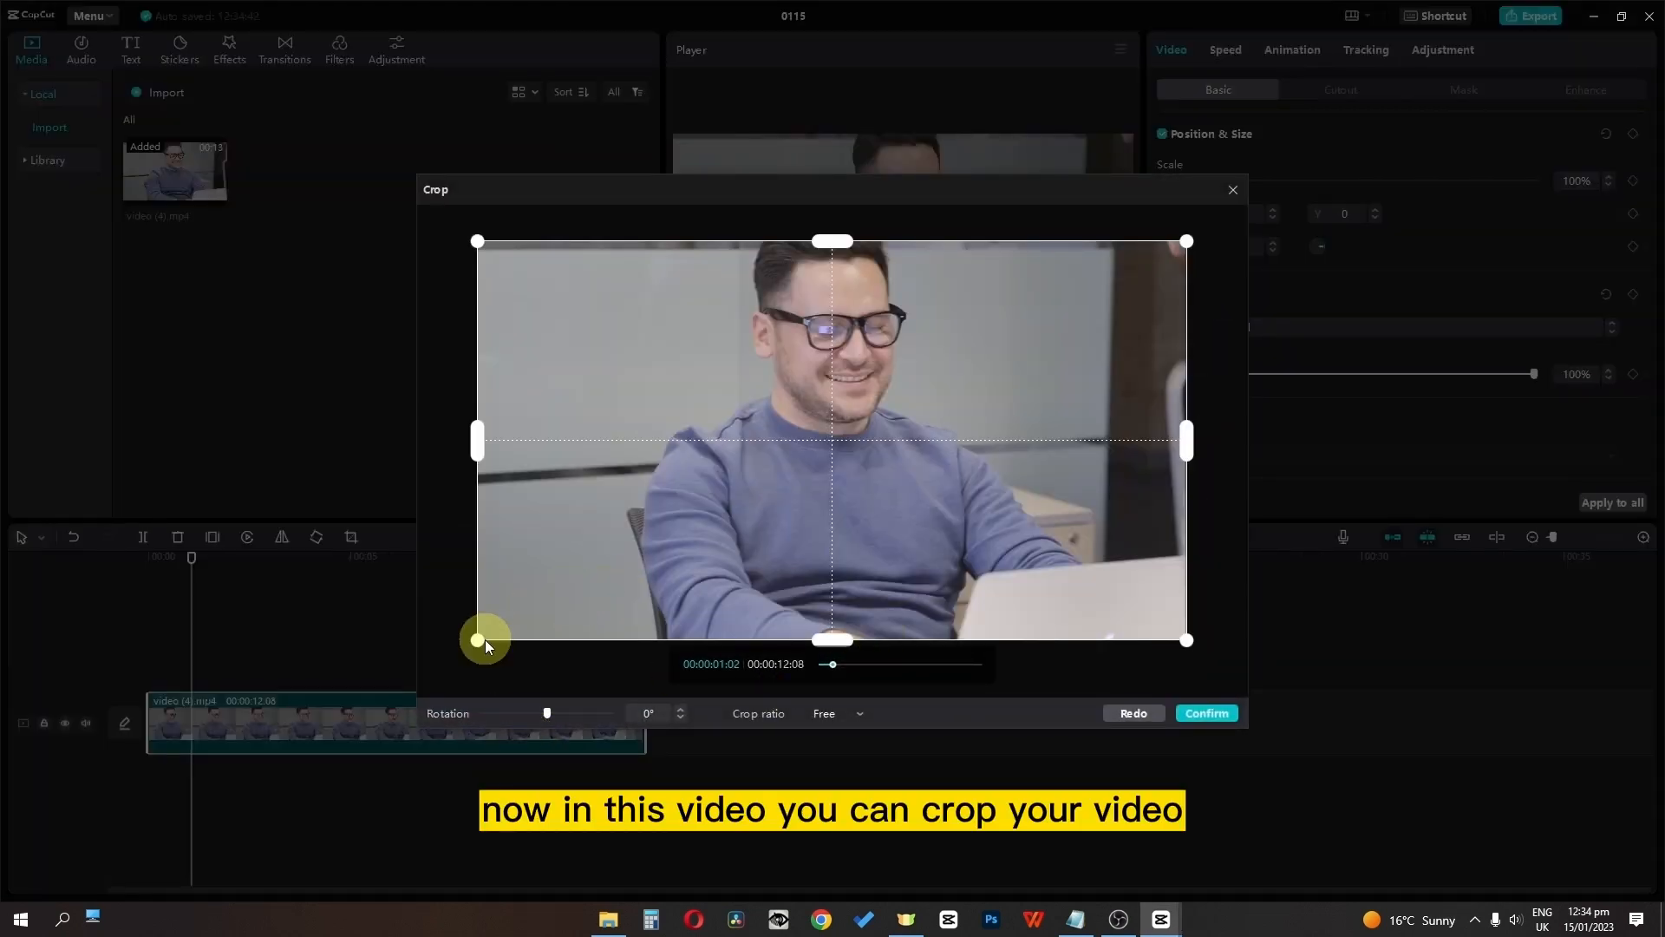
pyautogui.click(1232, 189)
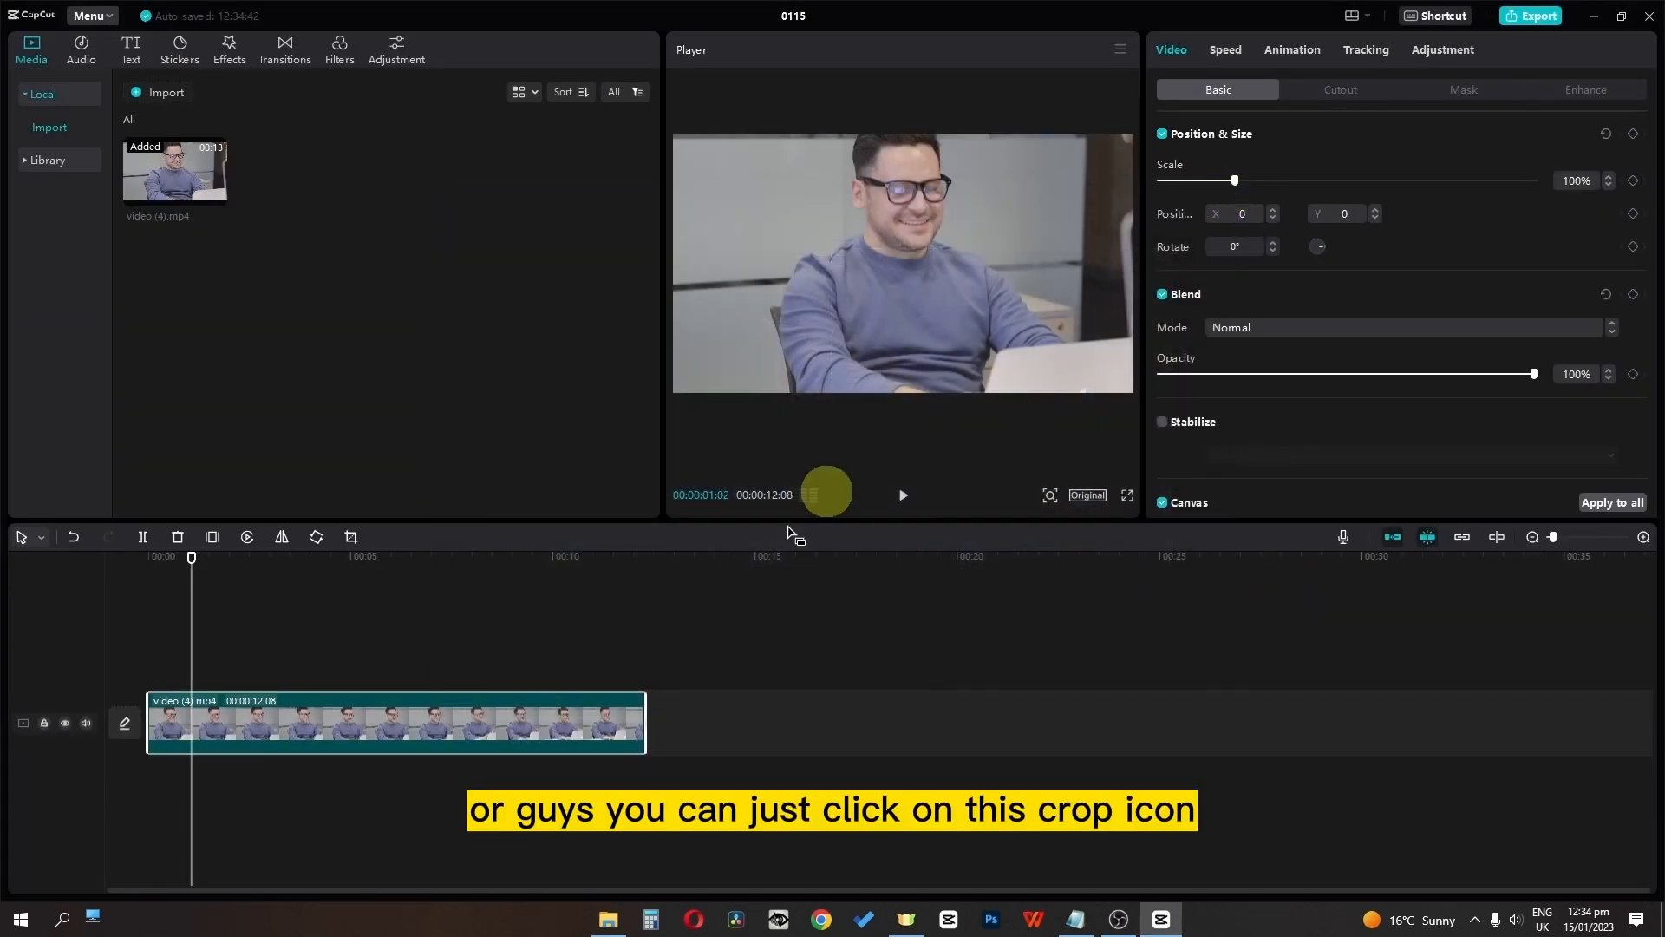
# Step: Crop both sides of the video (4).mp4 clip to a roughly square frame around the seated man
pyautogui.click(350, 538)
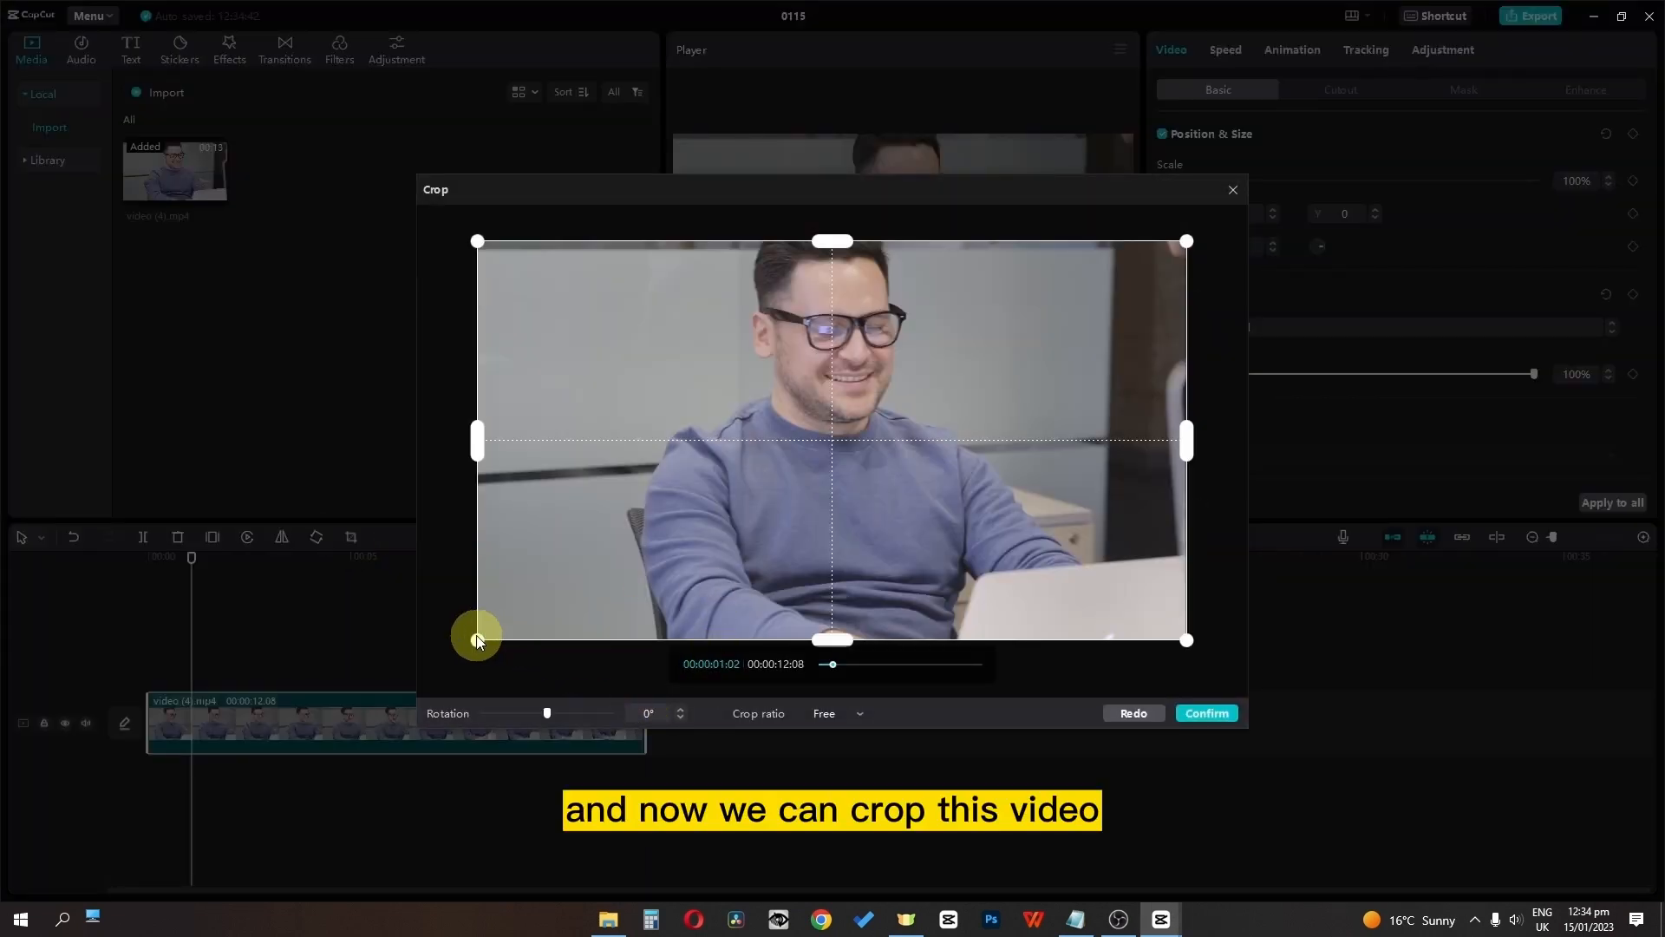
pyautogui.moveTo(478, 640); pyautogui.dragTo(629, 636)
pyautogui.moveTo(1190, 444); pyautogui.dragTo(1120, 443)
pyautogui.moveTo(1107, 253); pyautogui.dragTo(1033, 212)
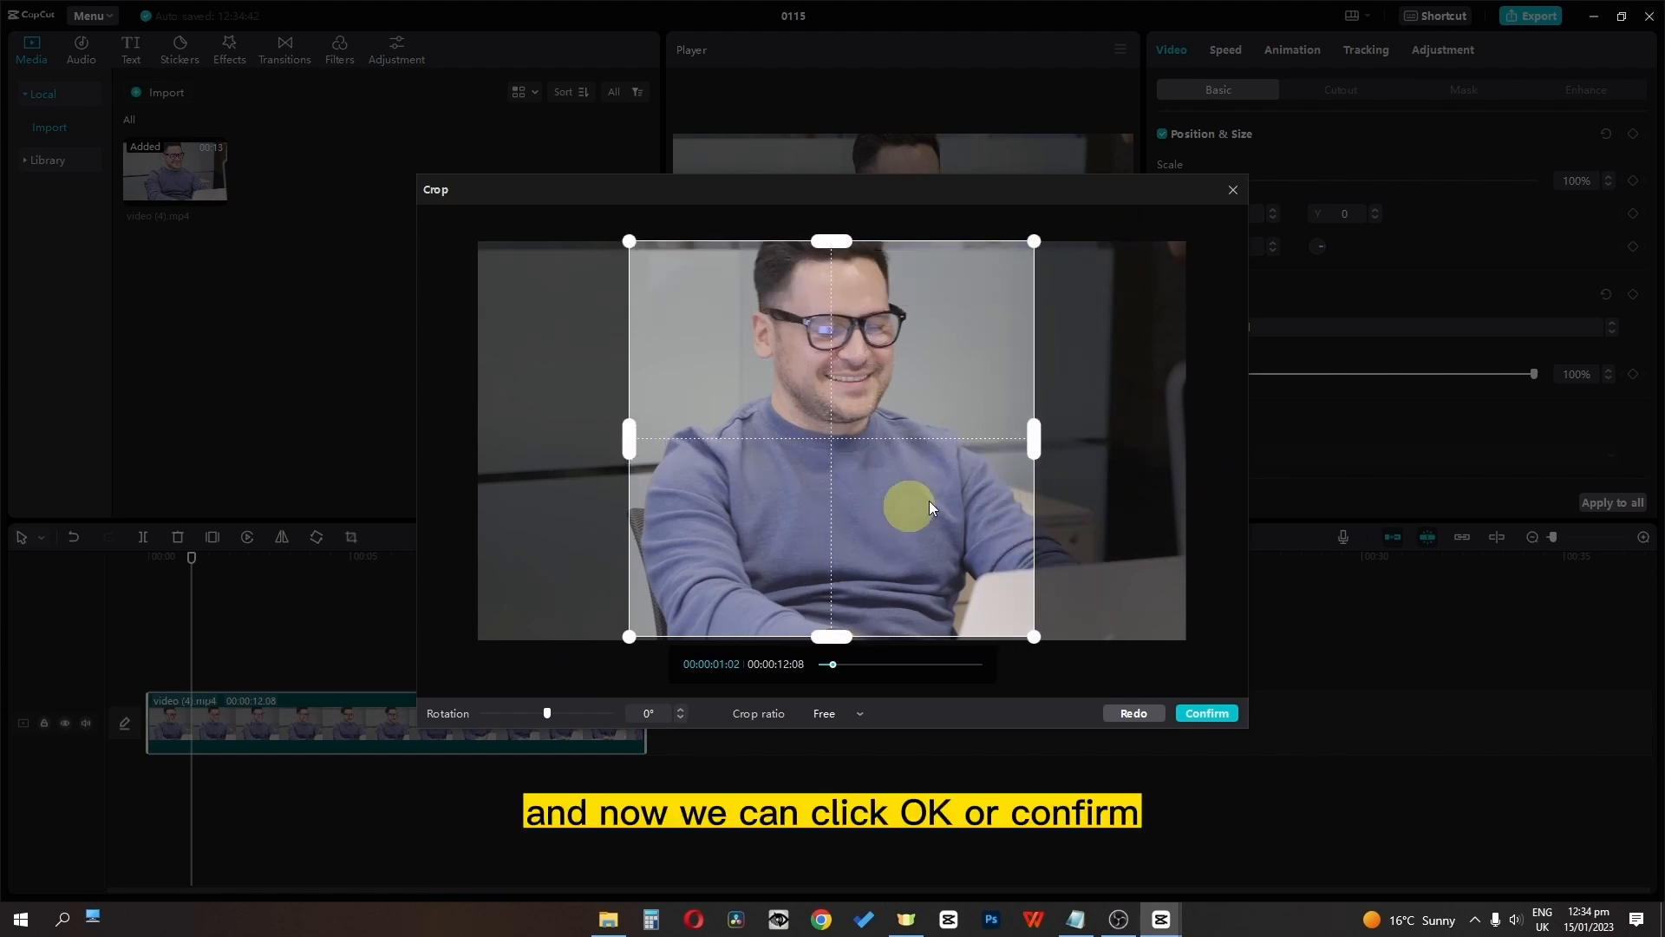
pyautogui.click(1204, 711)
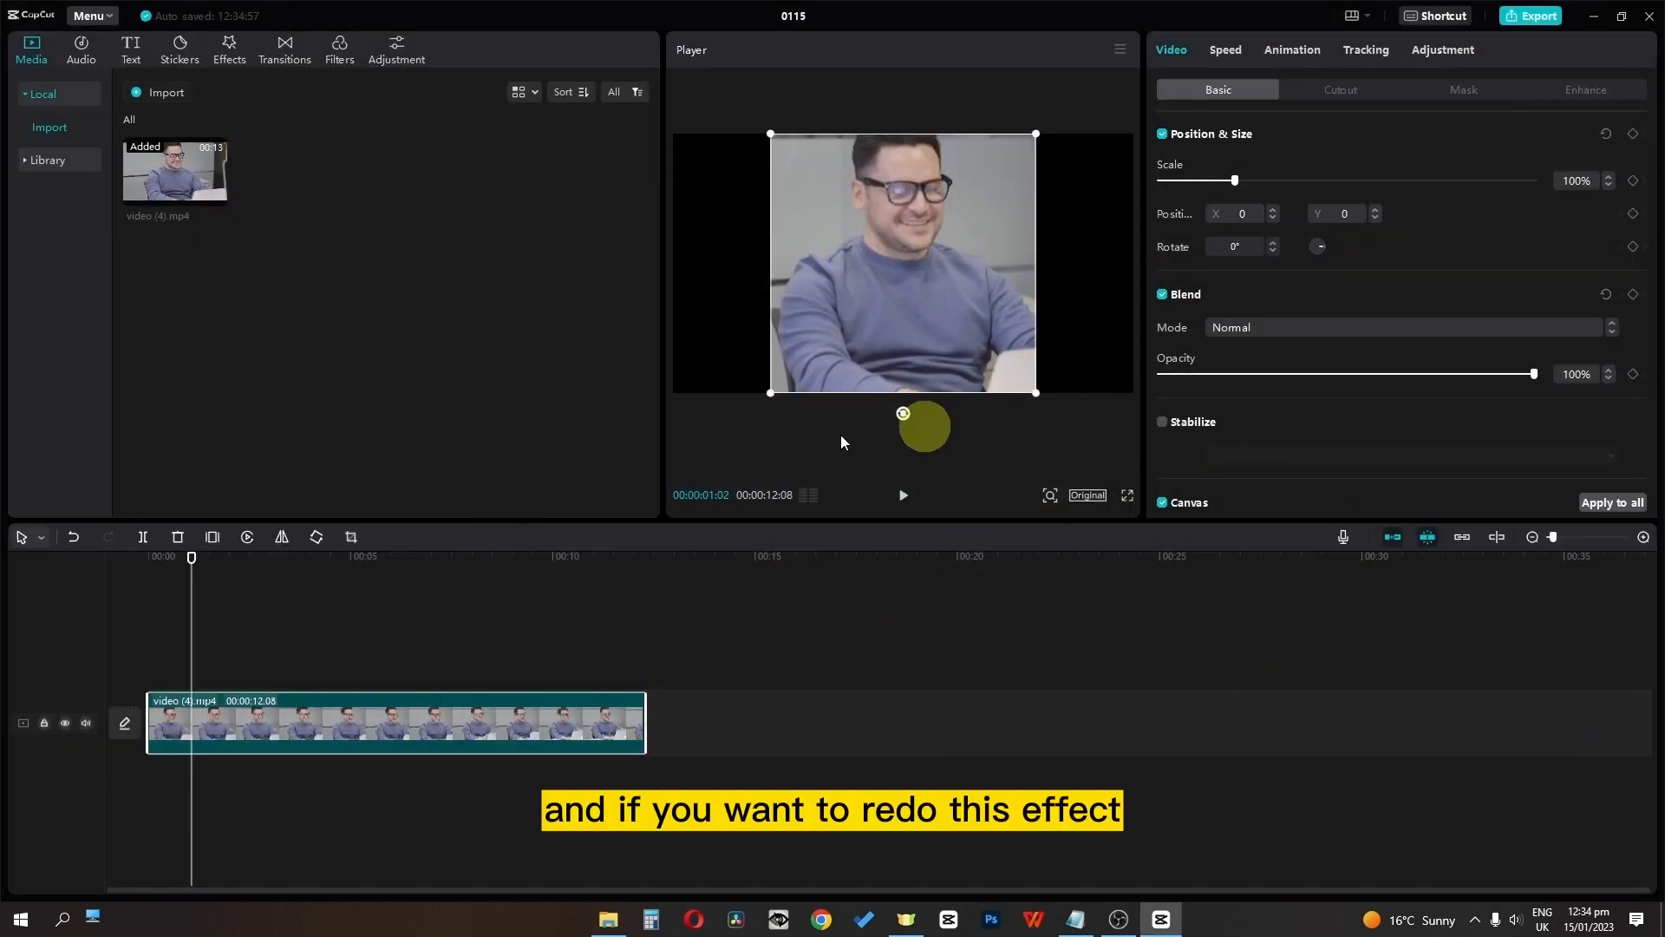
# Step: Reset the crop of the video (4).mp4 clip to its full frame
pyautogui.click(349, 538)
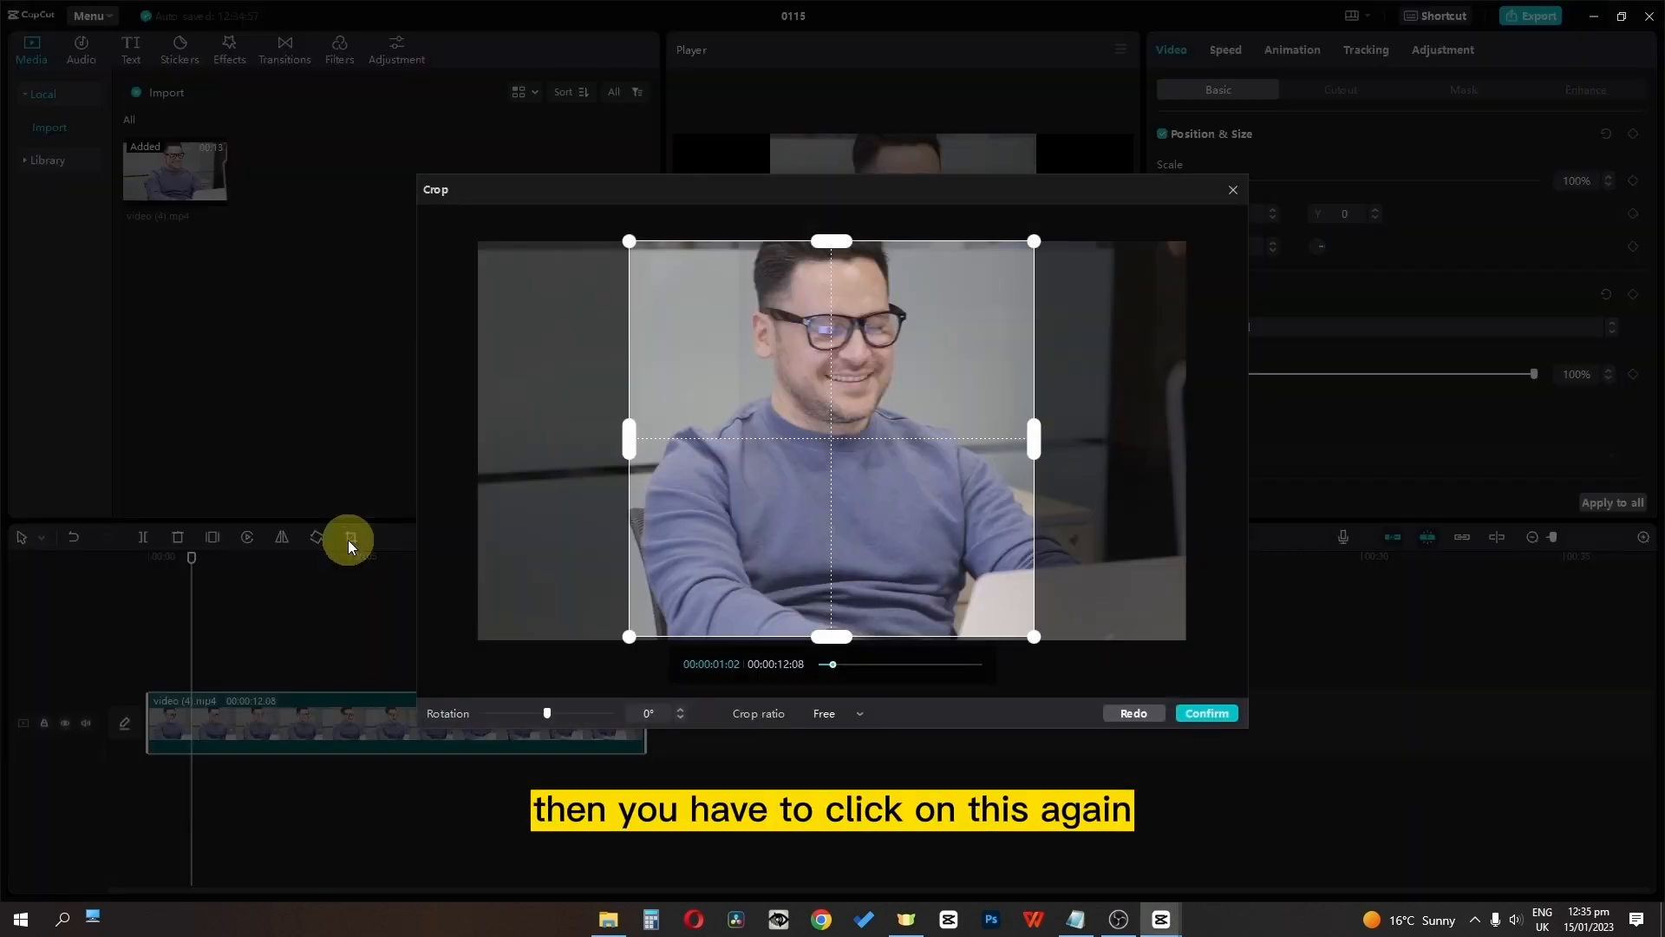
pyautogui.click(1129, 715)
pyautogui.click(1199, 714)
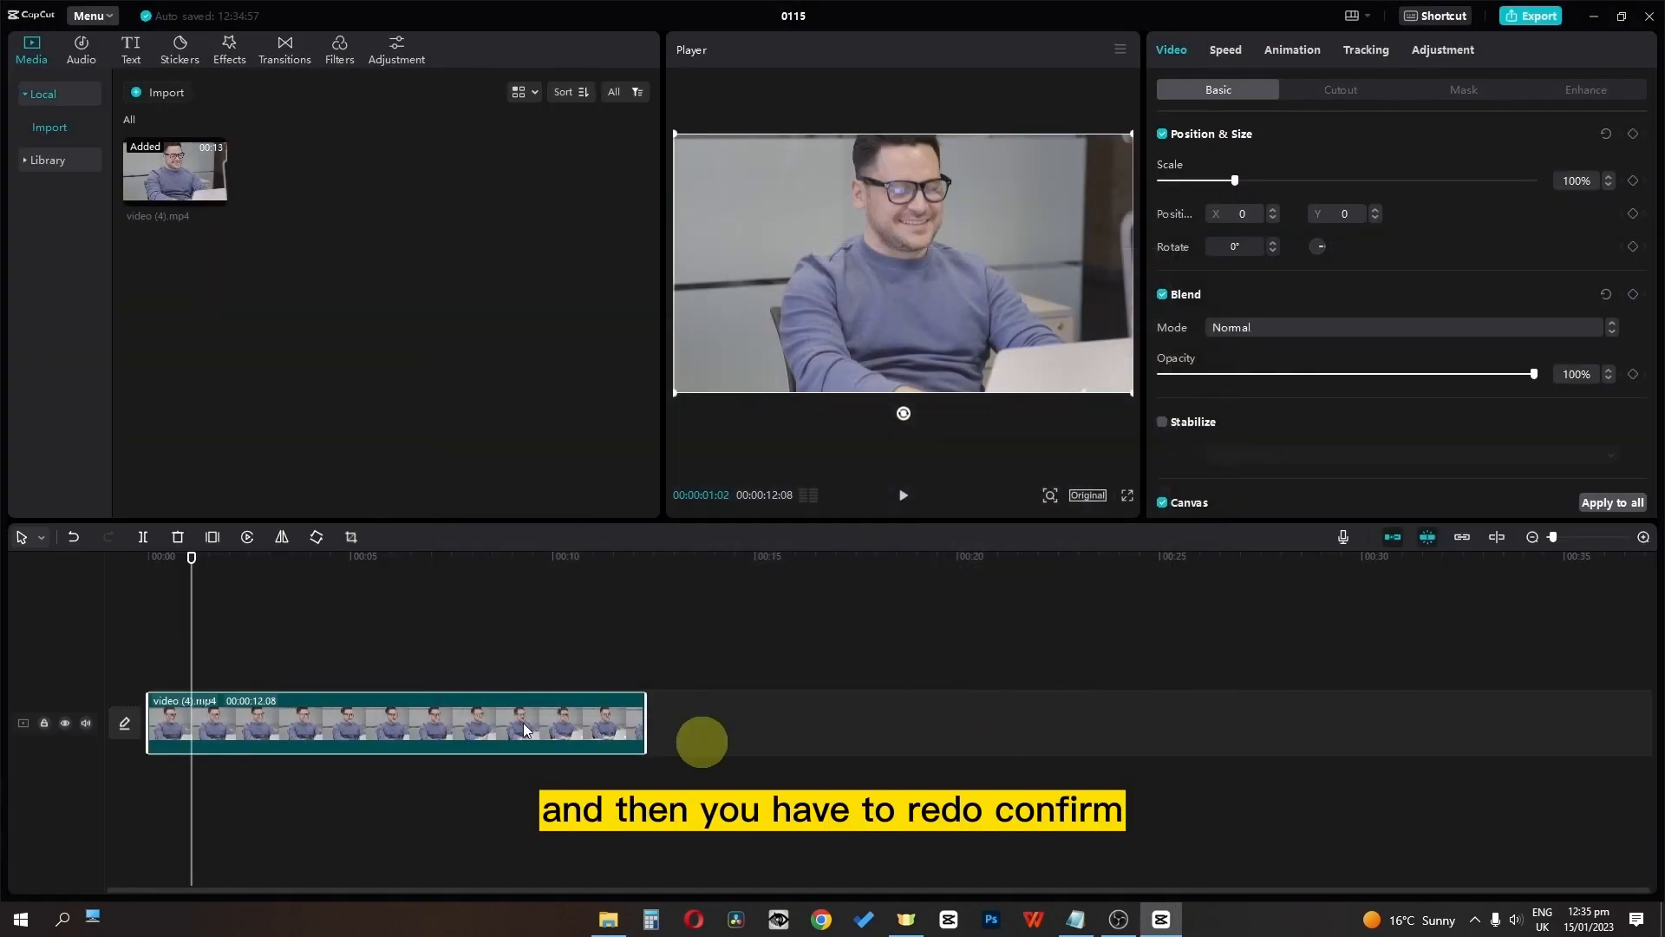
# Step: Return the playhead to the timeline start and set the project to a customized resolution of 1080 x 1080
pyautogui.moveTo(168, 558); pyautogui.dragTo(10, 524)
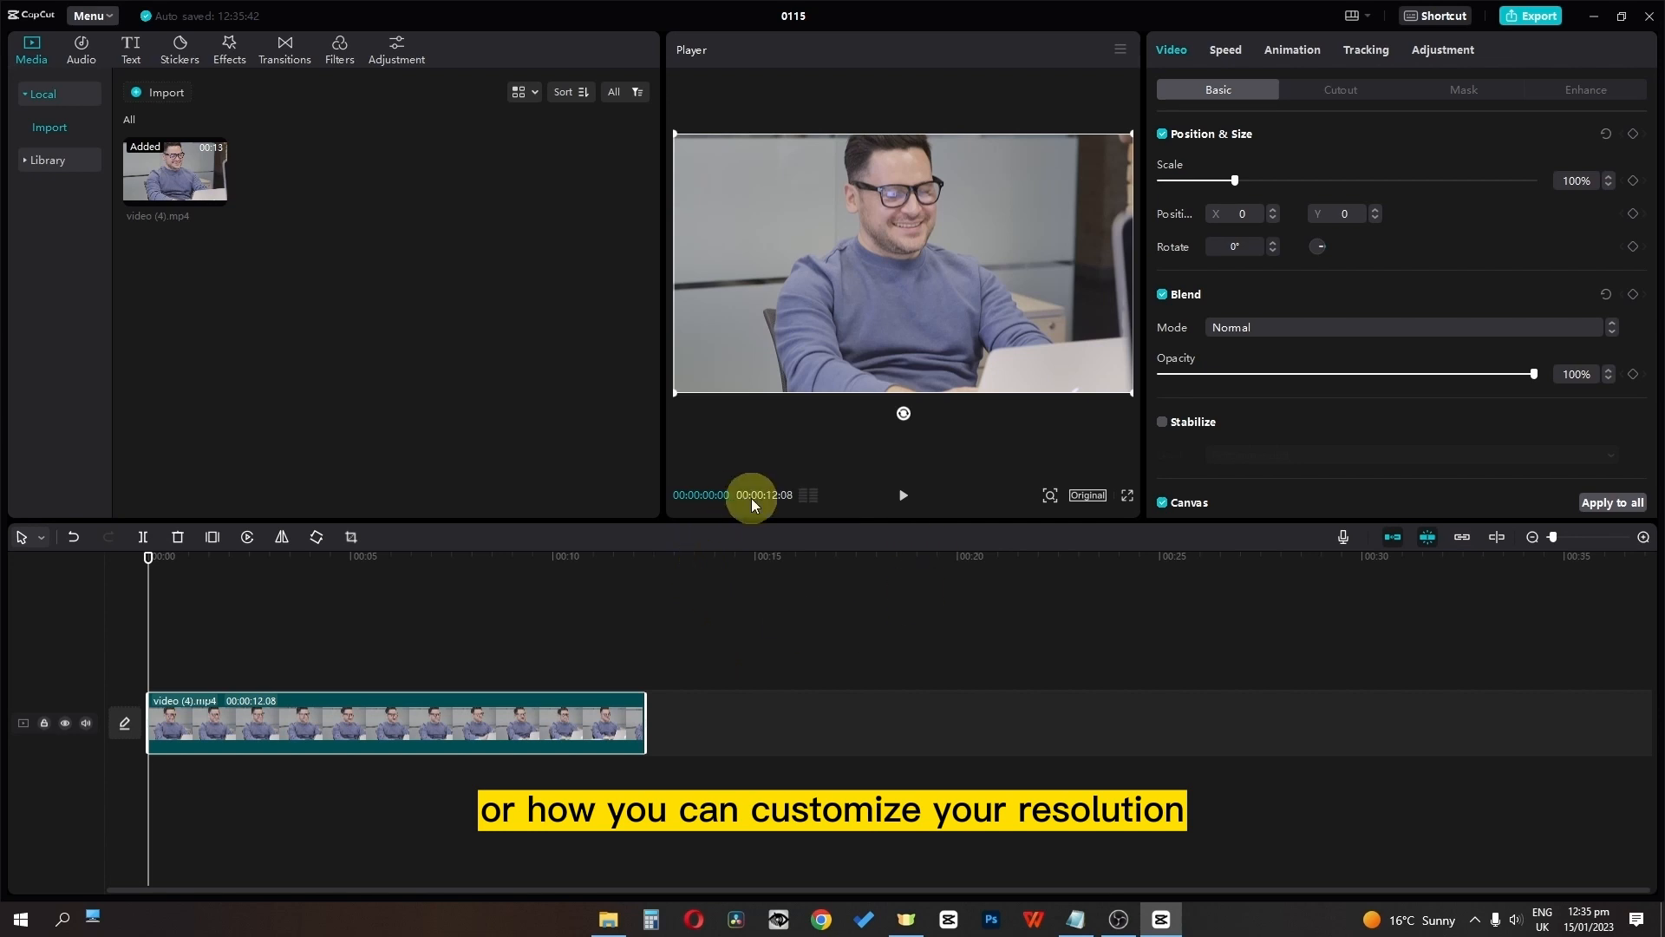
pyautogui.click(1088, 495)
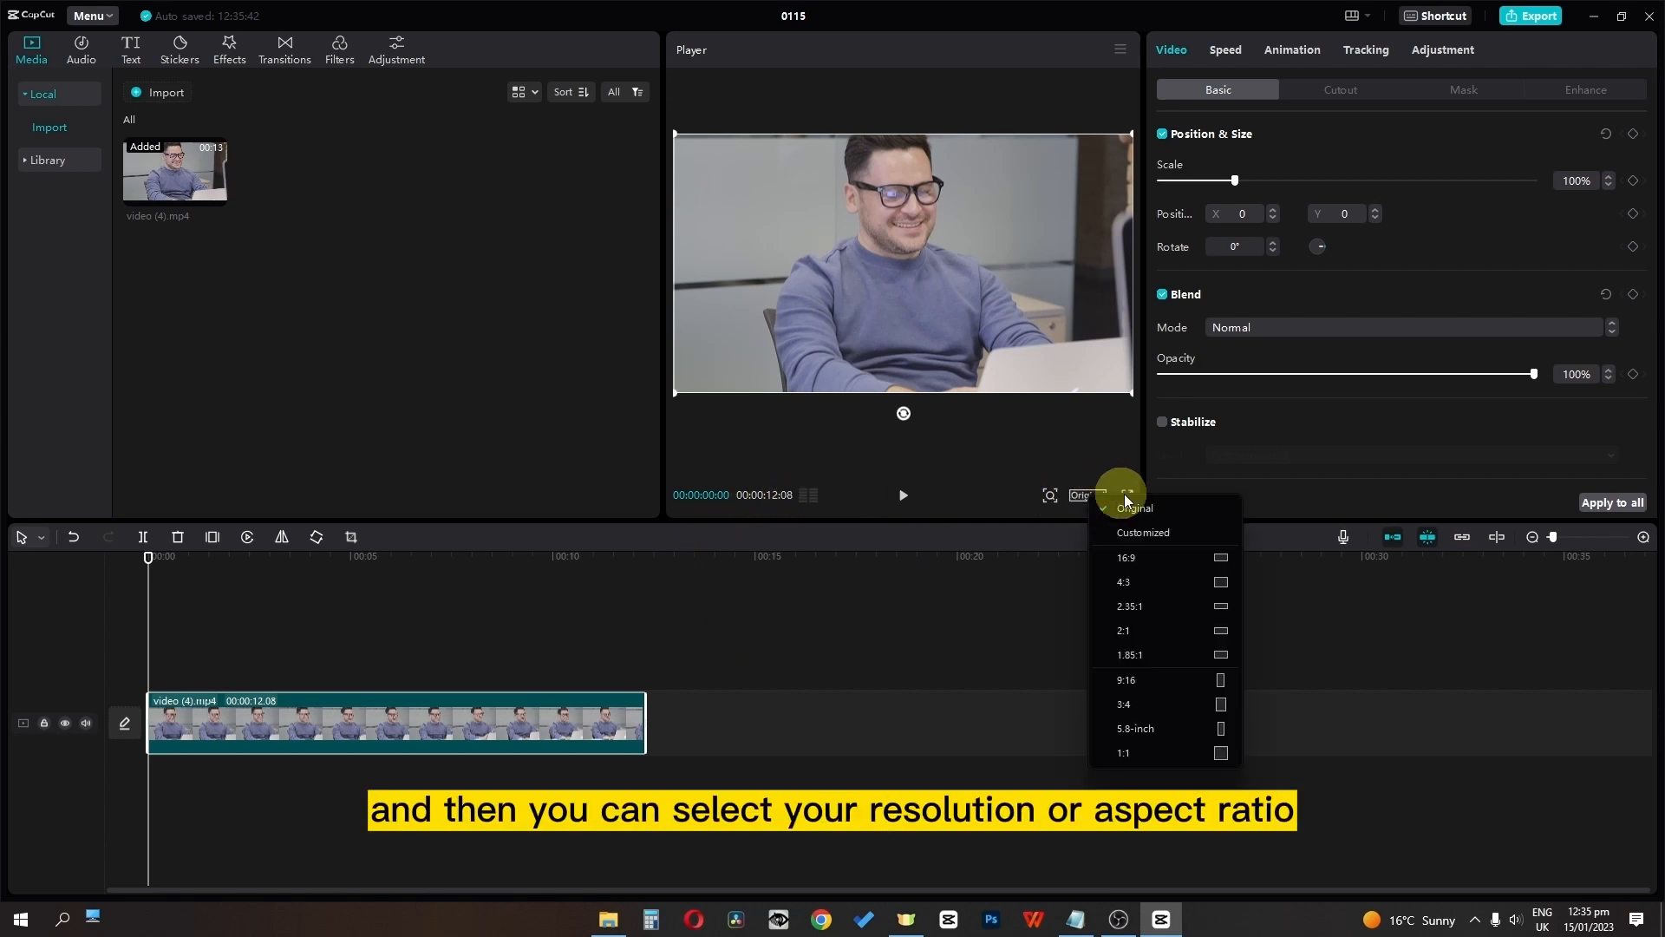
pyautogui.click(1149, 533)
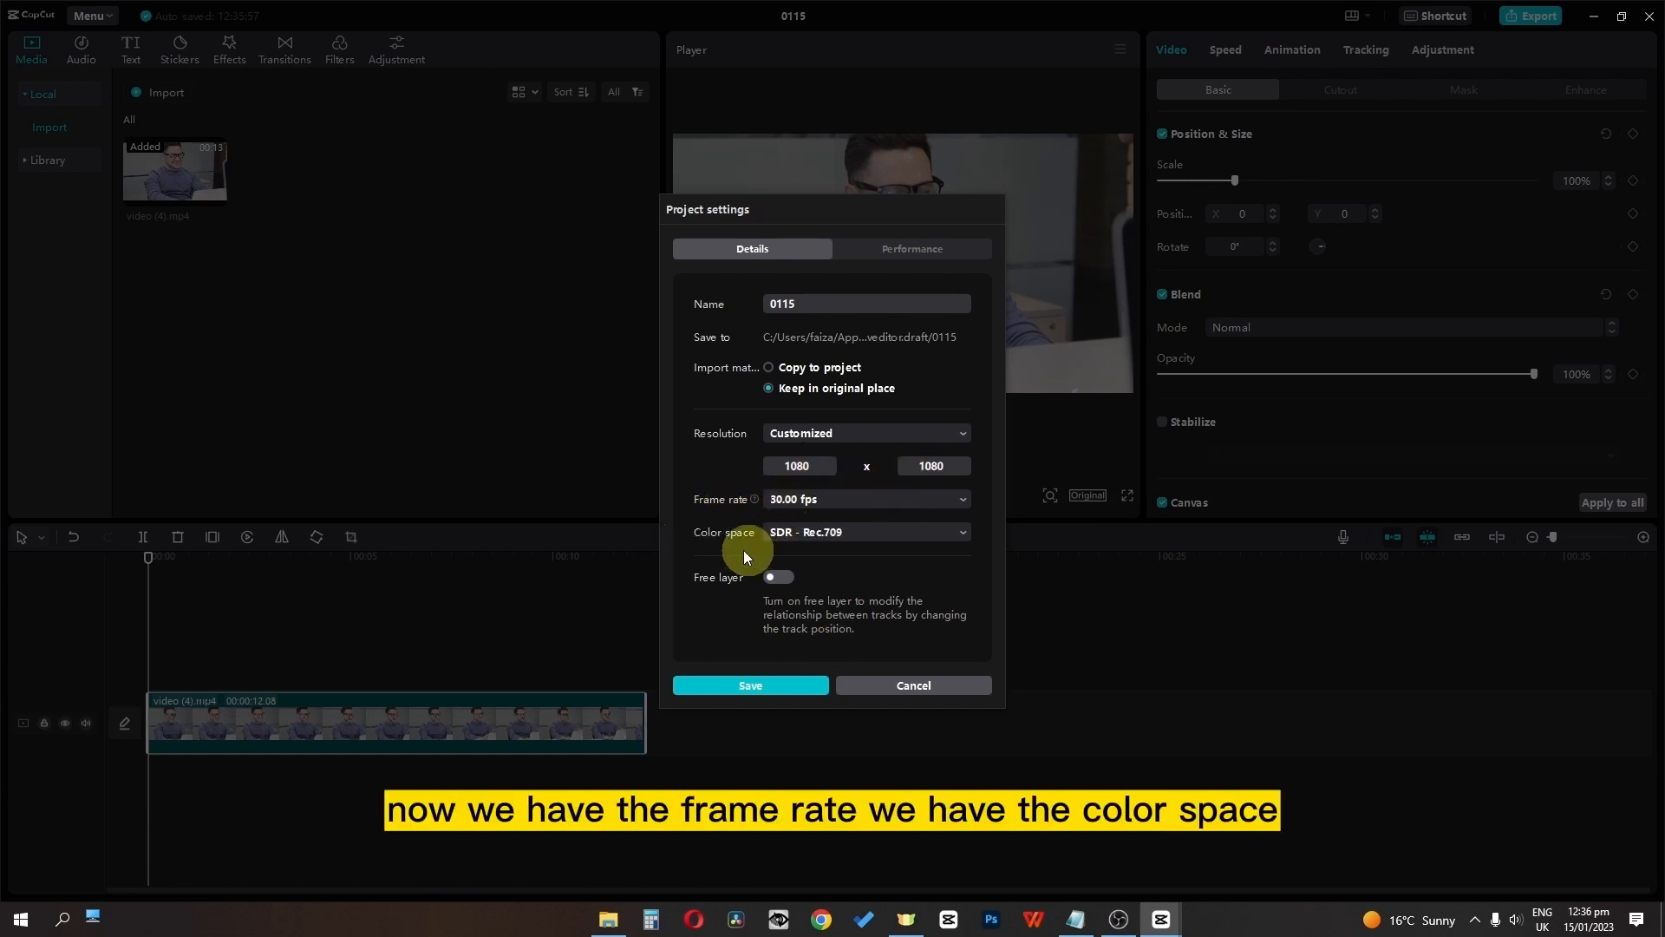
pyautogui.click(748, 685)
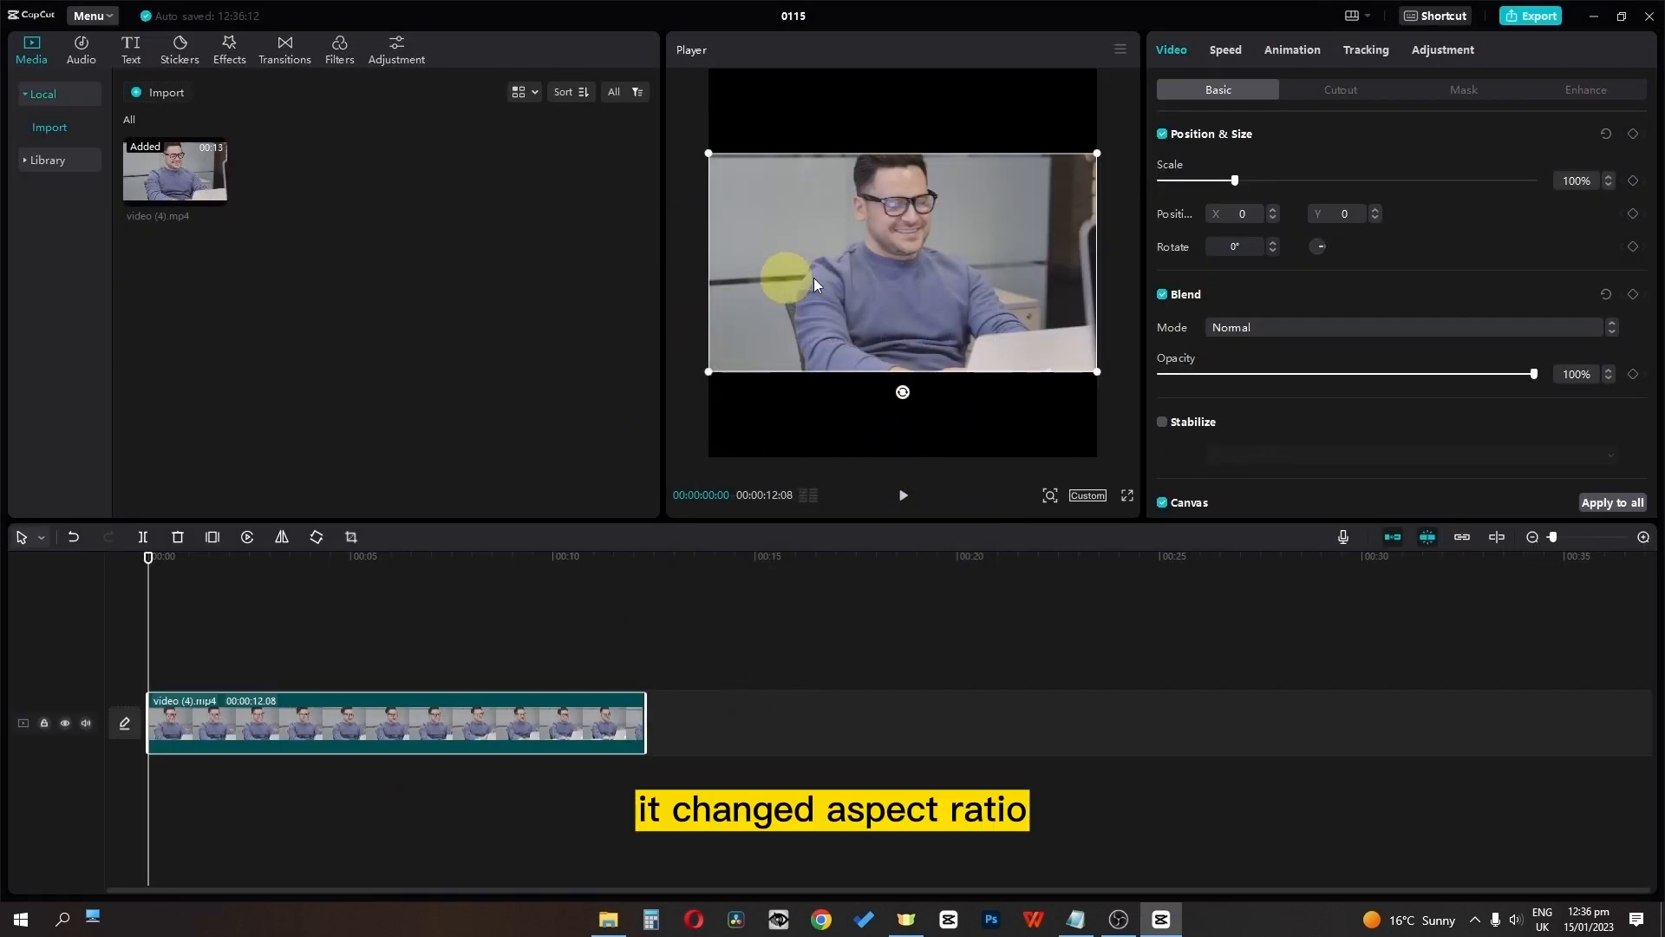
# Step: Change the project's aspect ratio to 16:9, and try the 2.35:1 ratio as well
pyautogui.click(1088, 496)
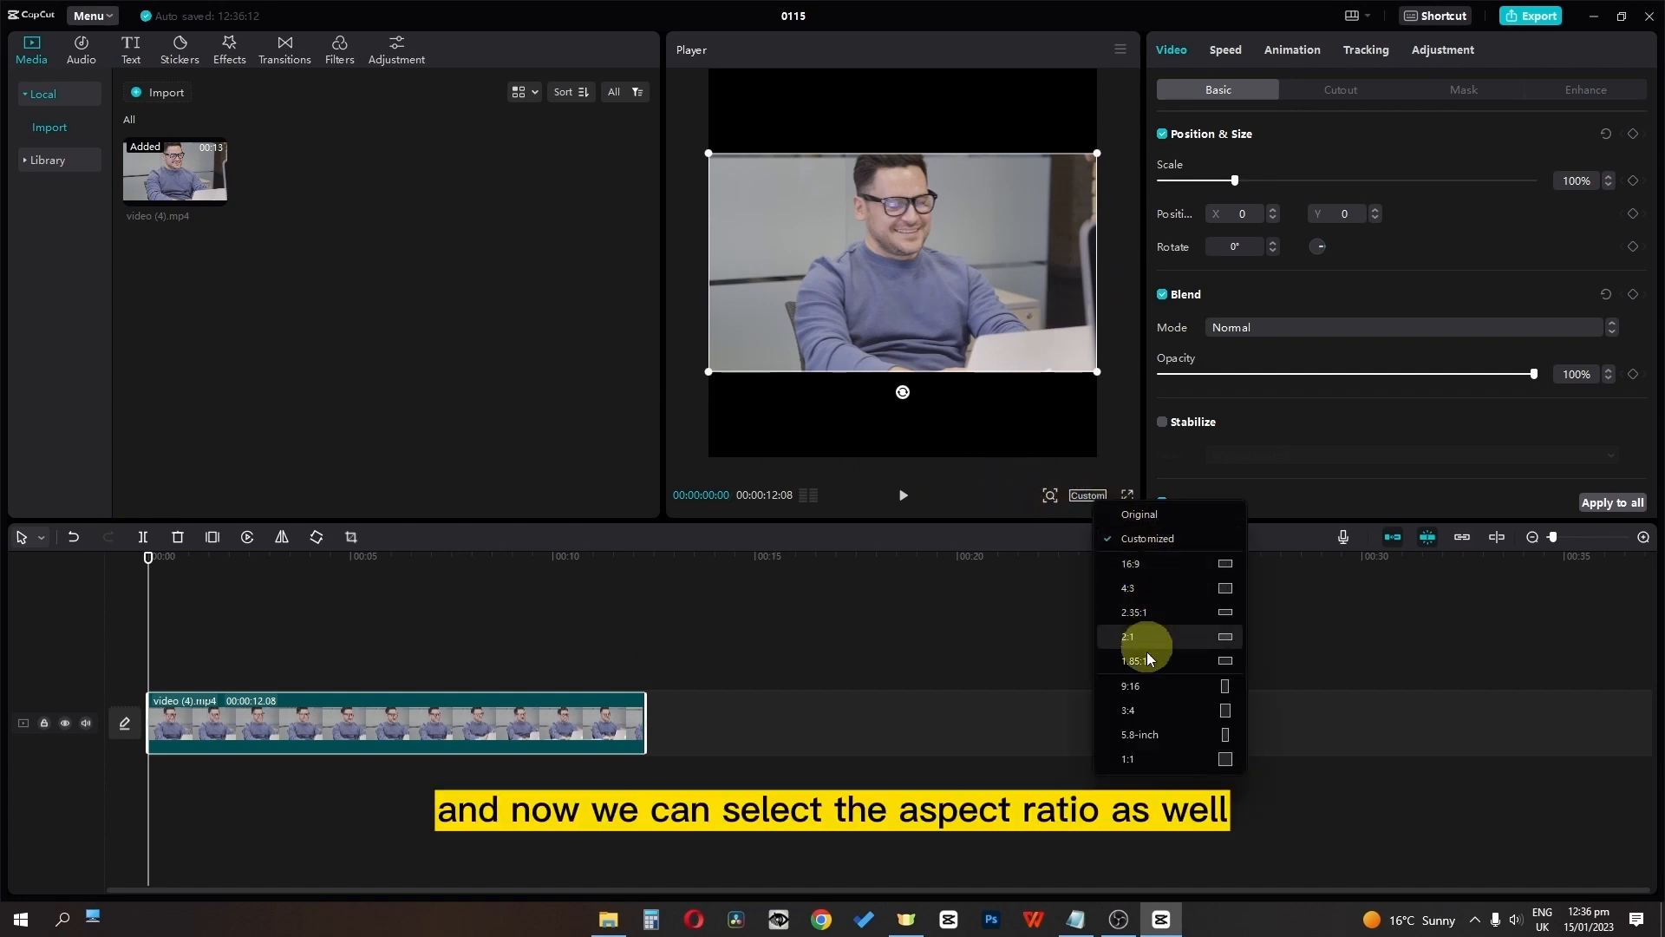
pyautogui.click(1163, 563)
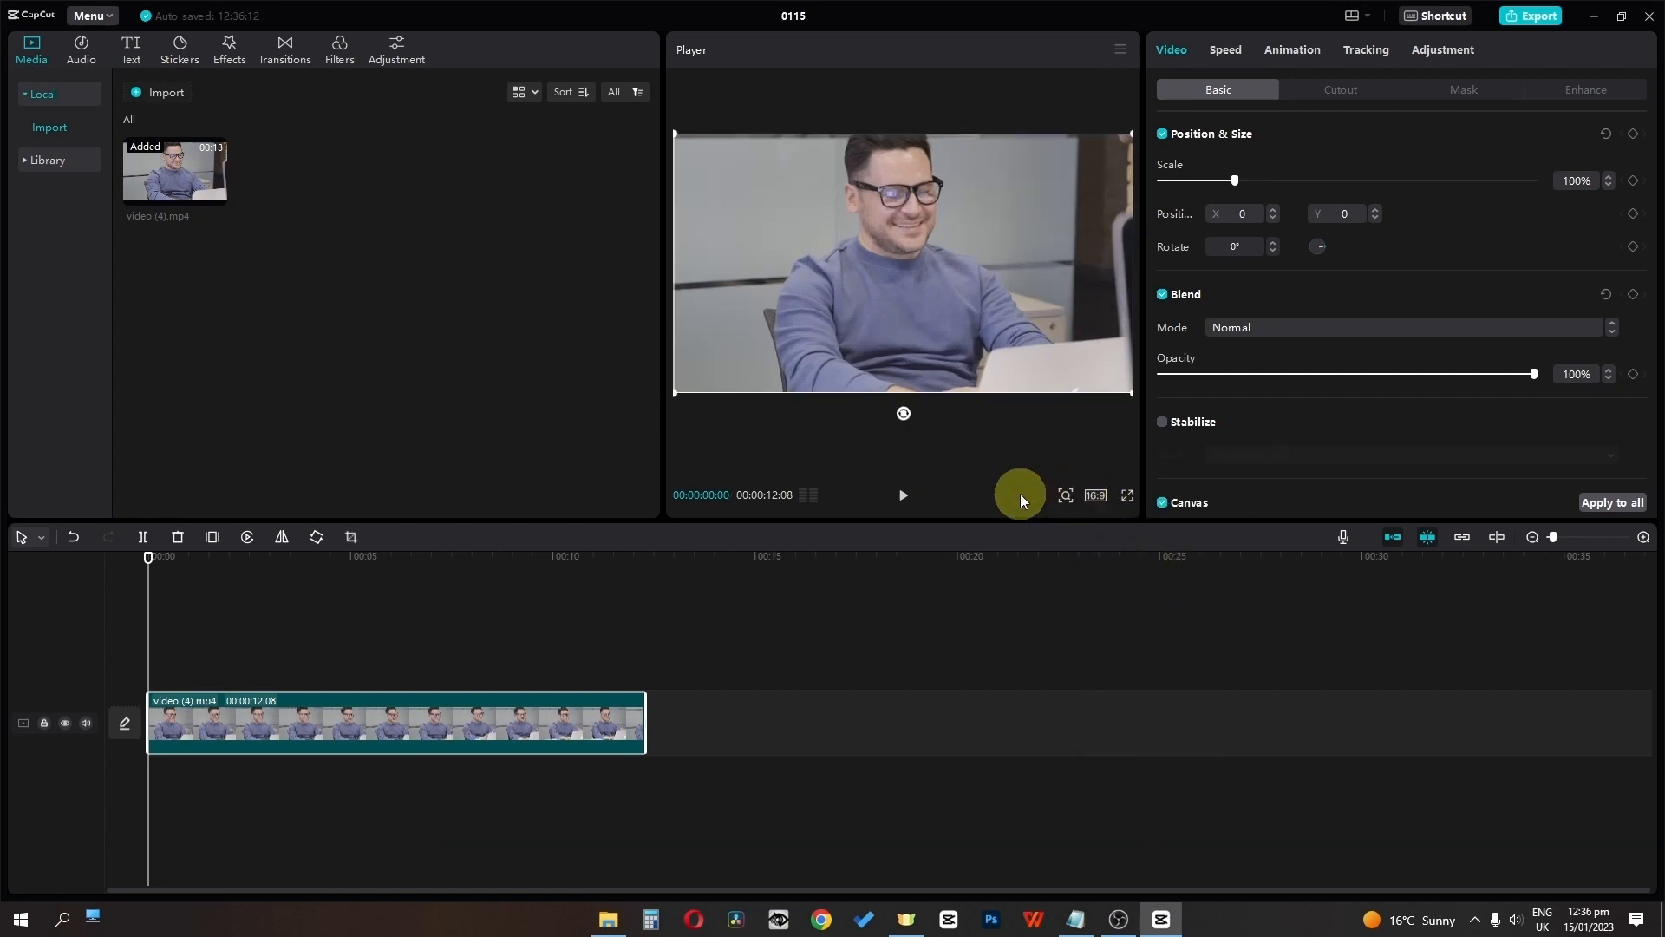
pyautogui.click(1090, 496)
pyautogui.click(1122, 606)
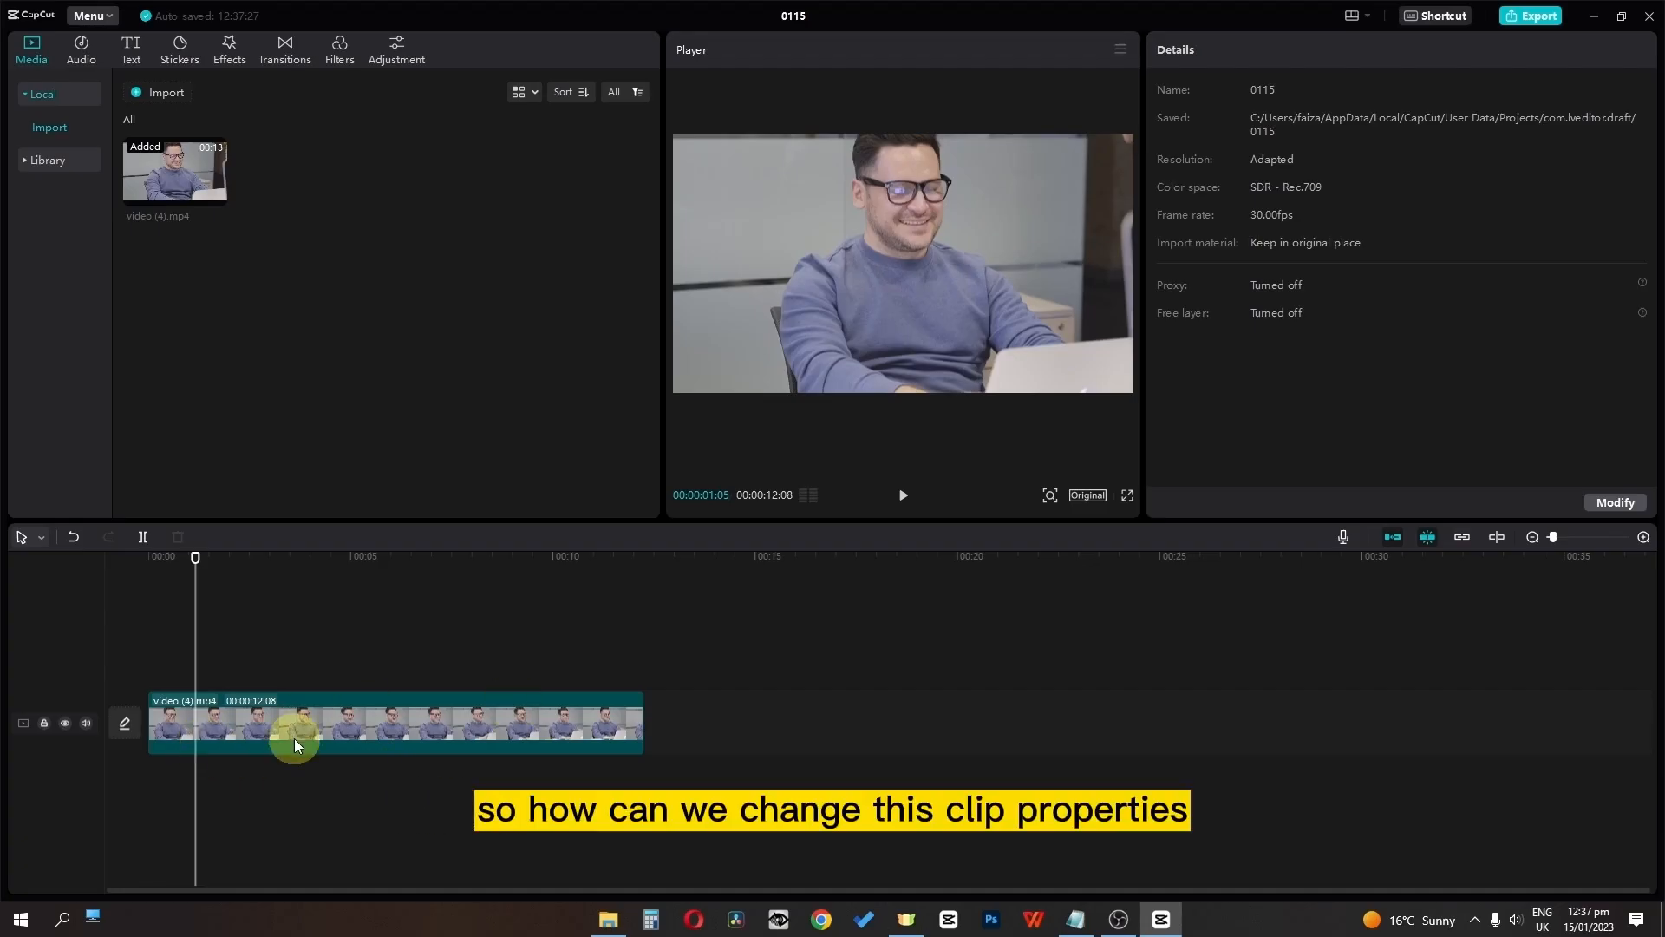
# Step: Enlarge the video (4).mp4 clip on the timeline to a scale of about 112%
pyautogui.click(472, 736)
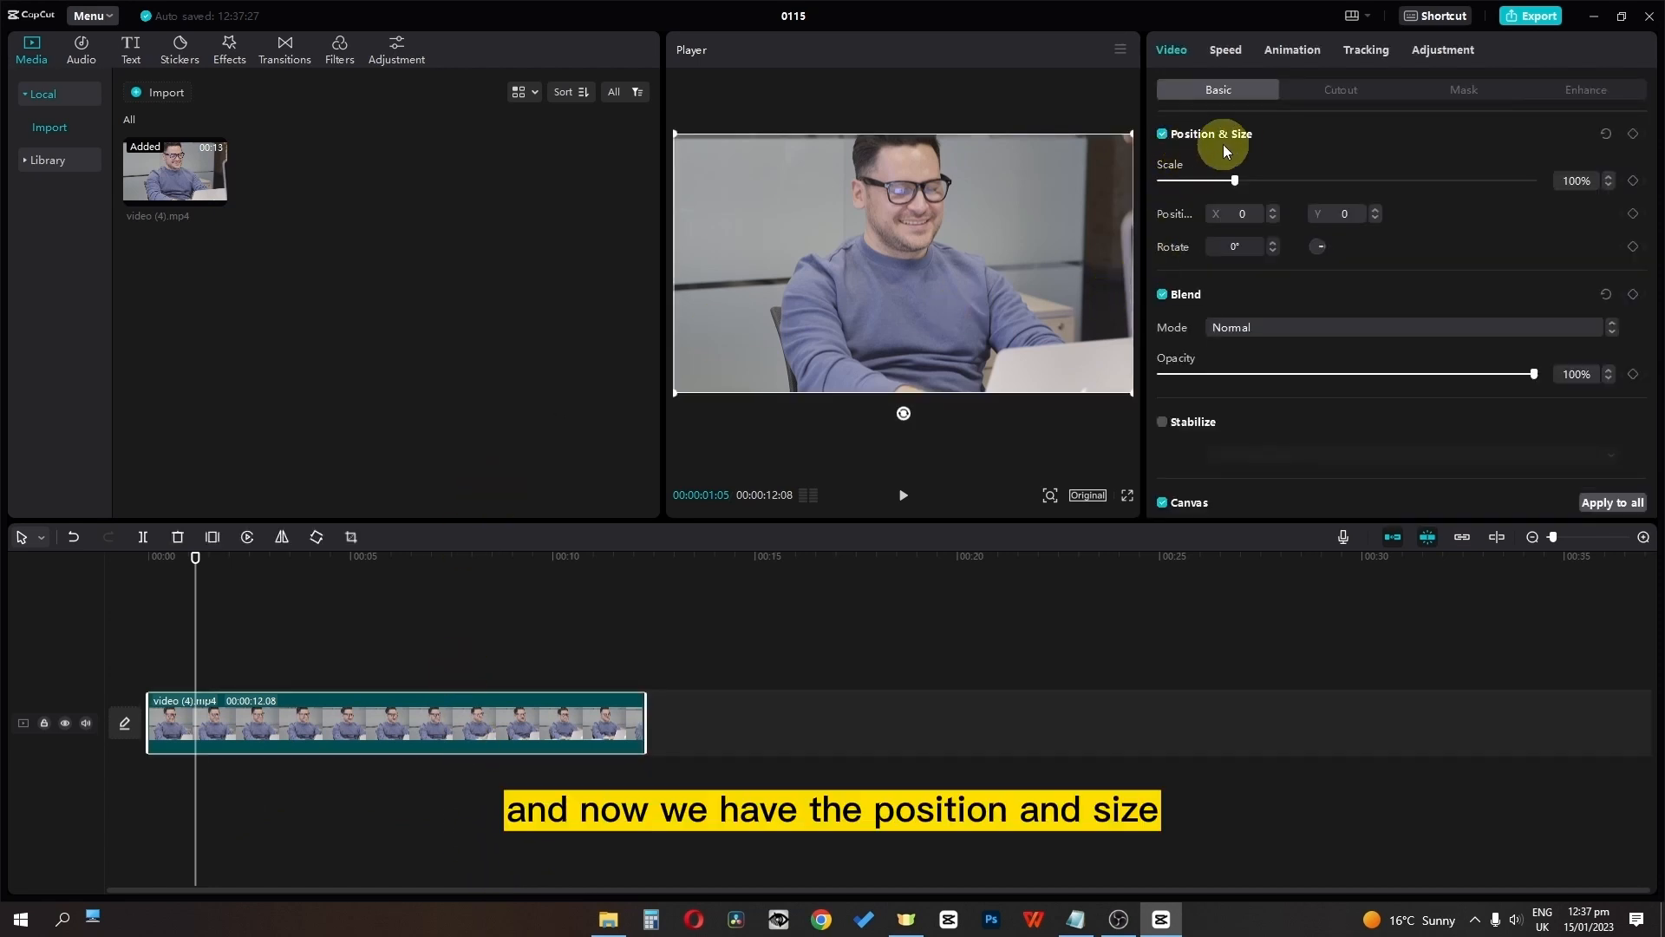
pyautogui.moveTo(1234, 181)
pyautogui.mouseDown()
pyautogui.moveTo(1301, 184)
pyautogui.moveTo(1182, 186)
pyautogui.moveTo(1275, 187)
pyautogui.moveTo(1244, 190)
pyautogui.mouseUp()
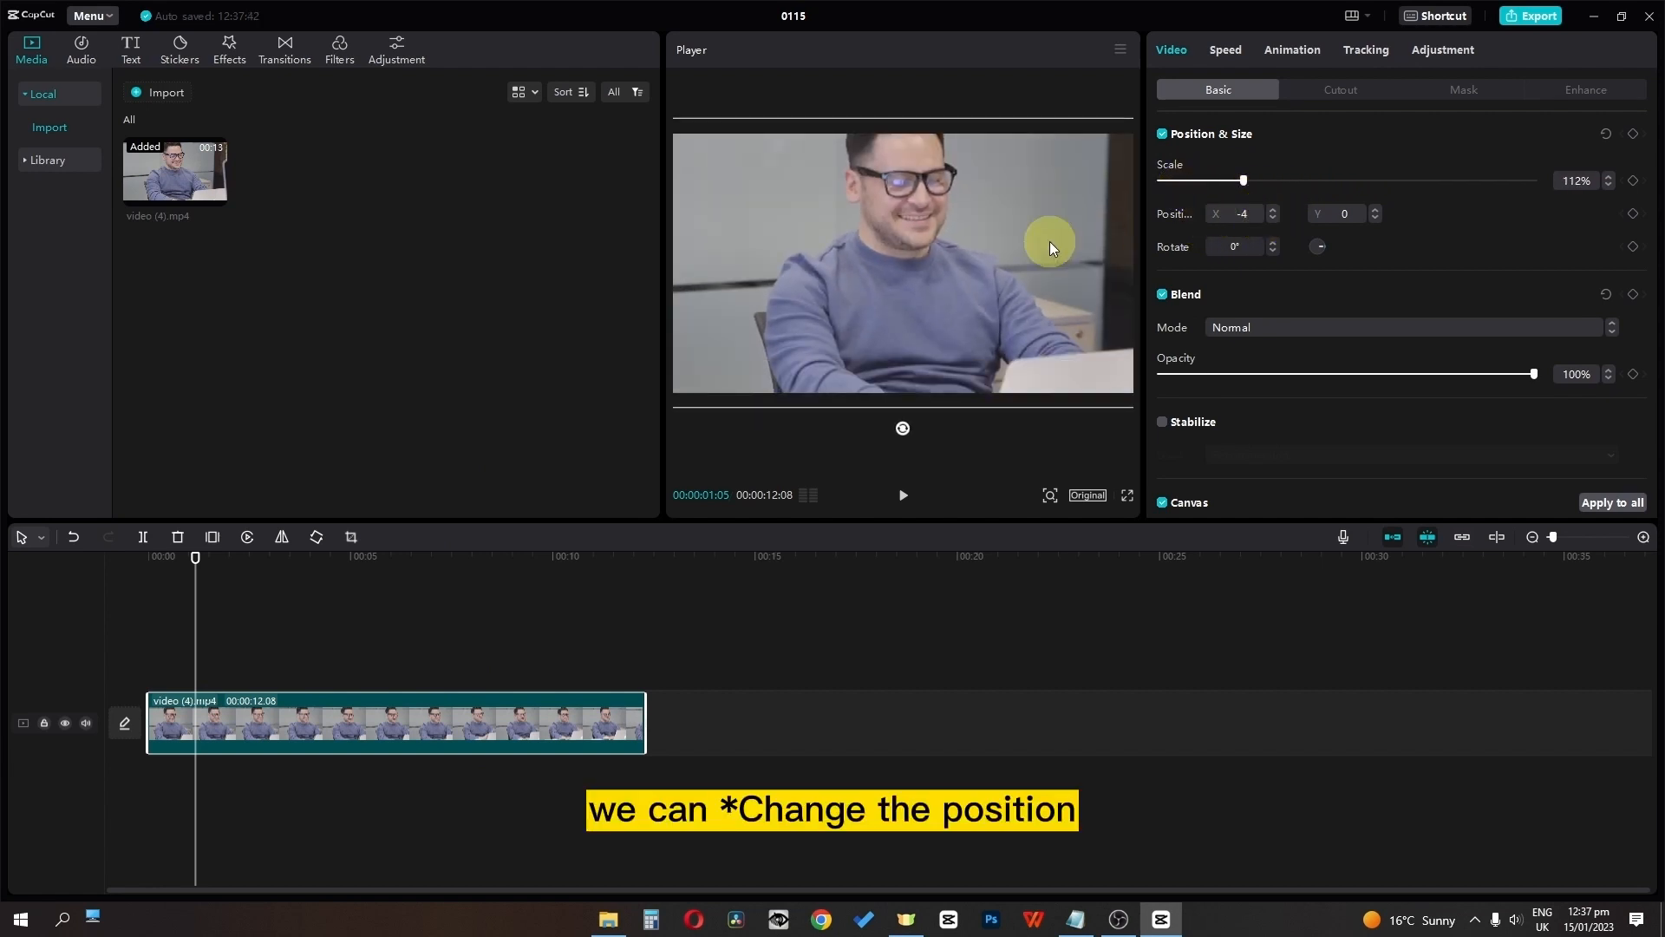
# Step: Move the video (4).mp4 clip horizontally to X -380, try rotating it to -18°, and reset its rotation to 0°
pyautogui.moveTo(1049, 241); pyautogui.dragTo(1002, 283)
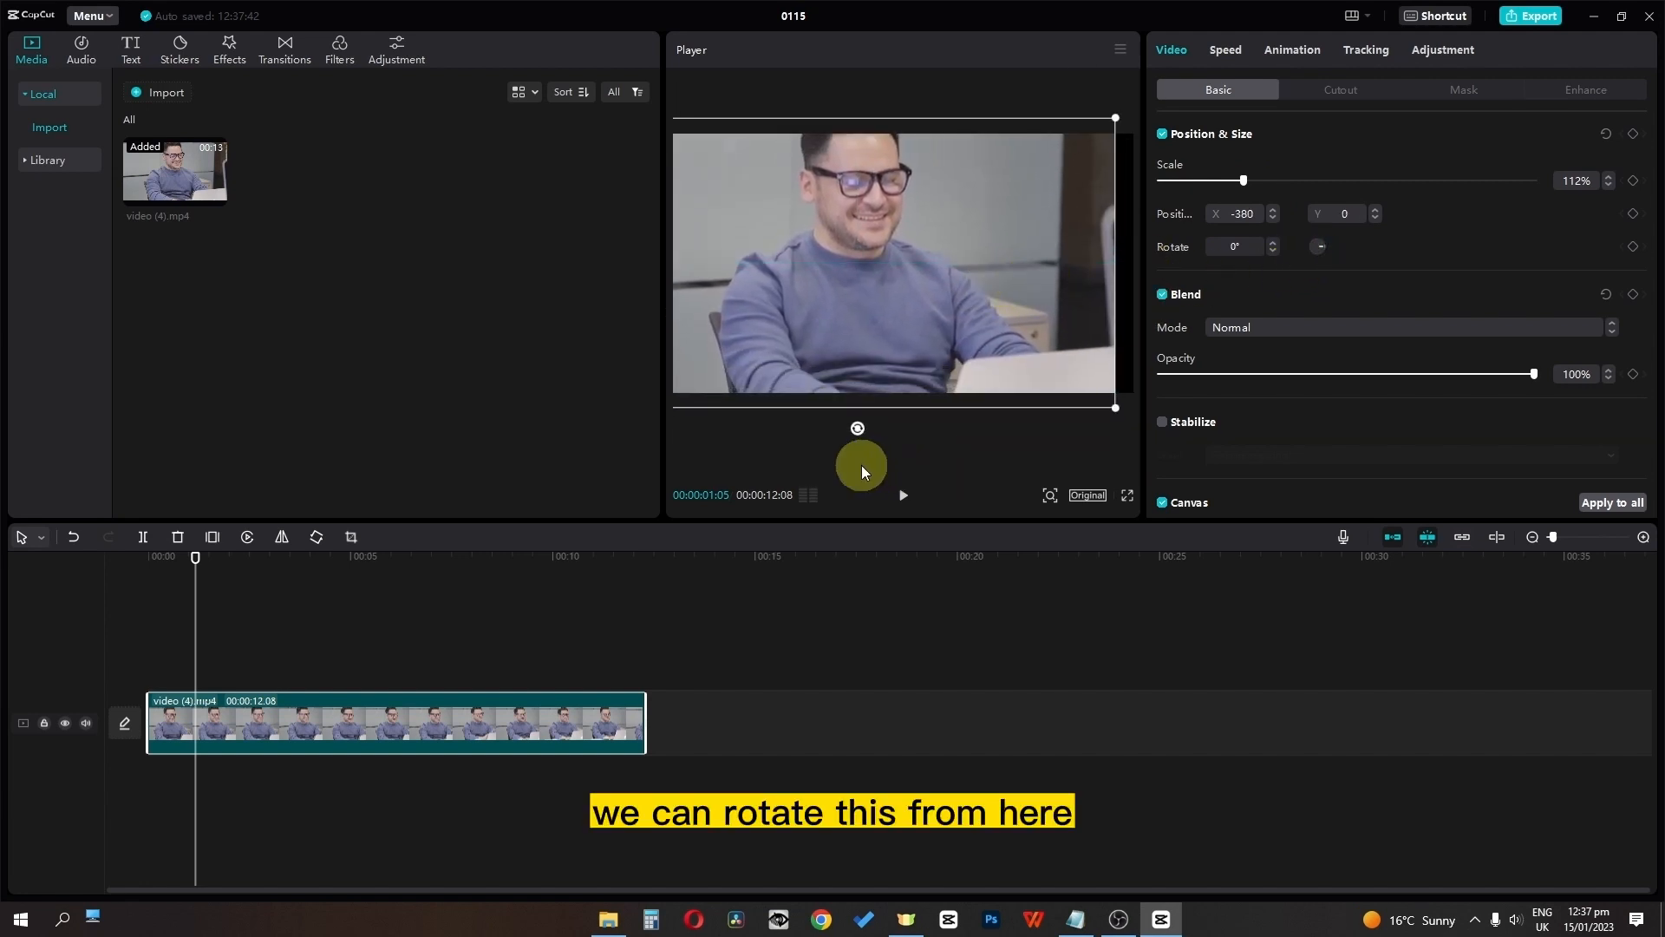
pyautogui.moveTo(860, 430); pyautogui.dragTo(908, 422)
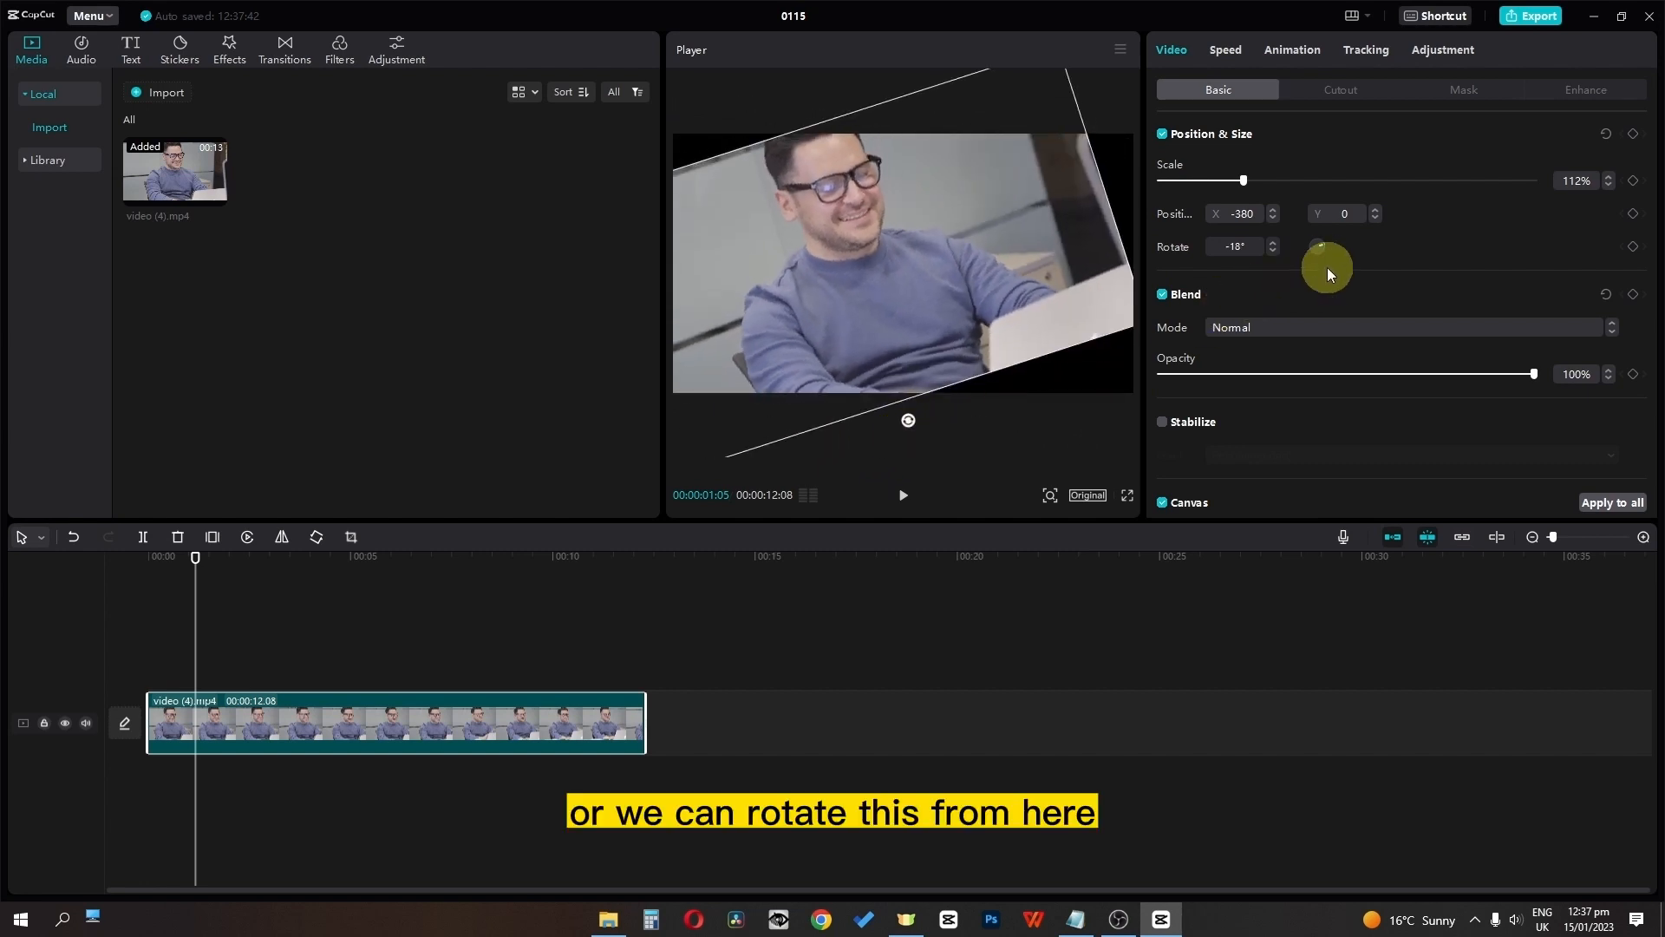
pyautogui.click(1321, 247)
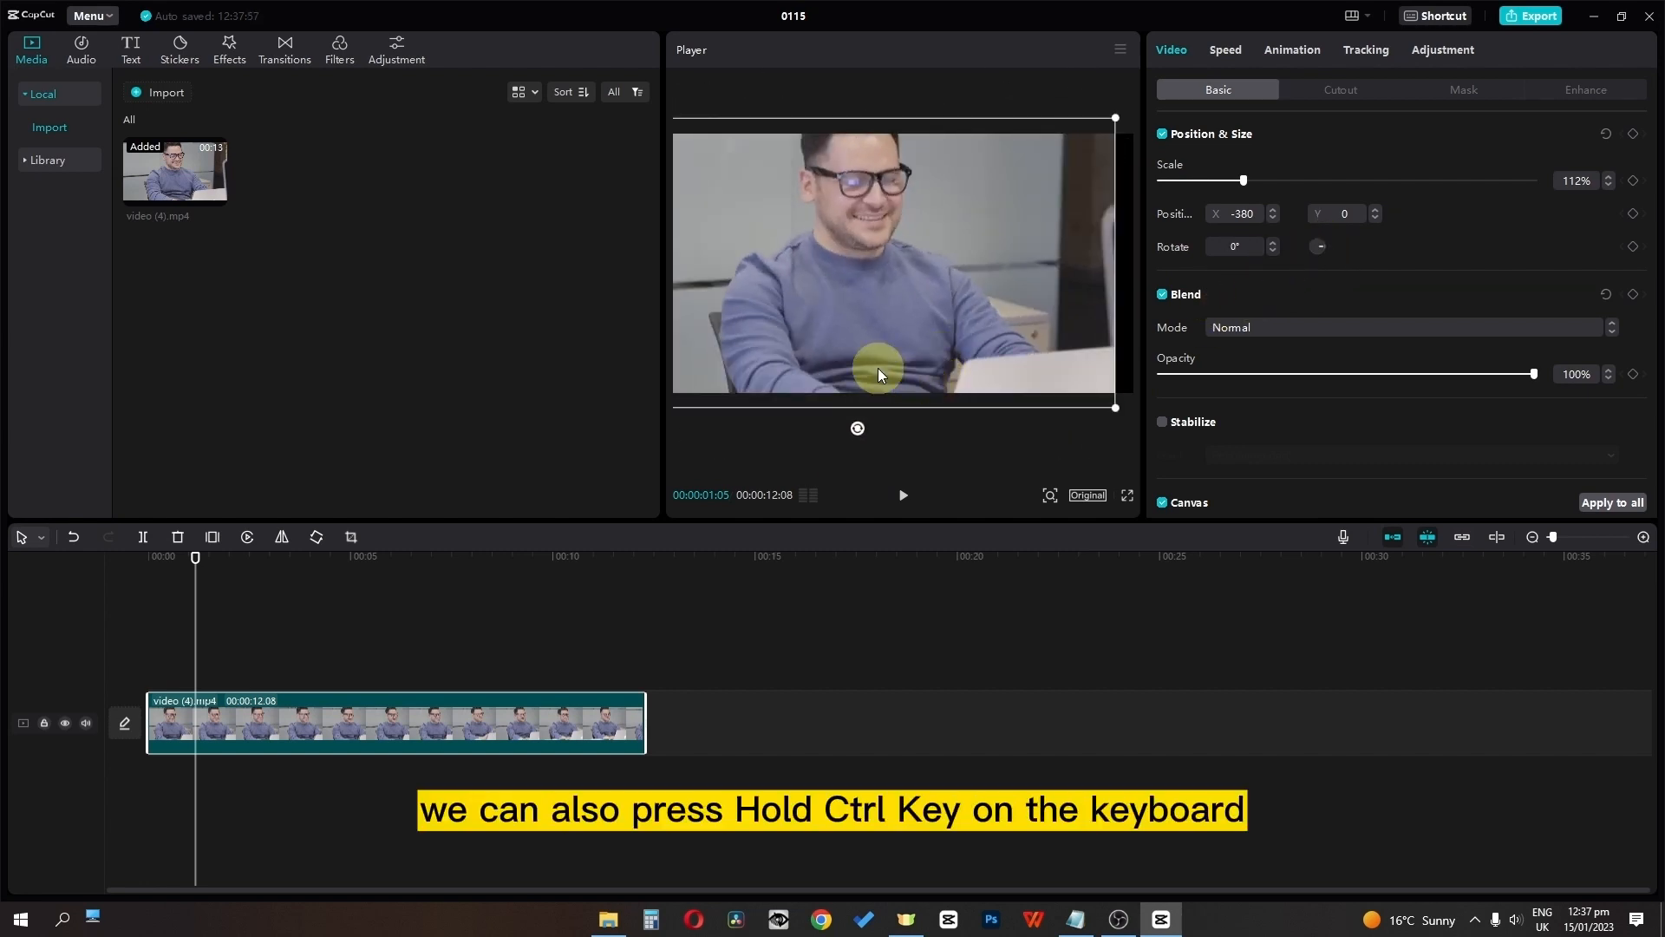
# Step: Examine the preview at different magnifications, look around the man's face up close, and return to the full frame view
pyautogui.keyDown('ctrl'); pyautogui.click(872, 314); pyautogui.keyUp('ctrl')
pyautogui.click(861, 240)
pyautogui.scroll(-3, 861, 241)
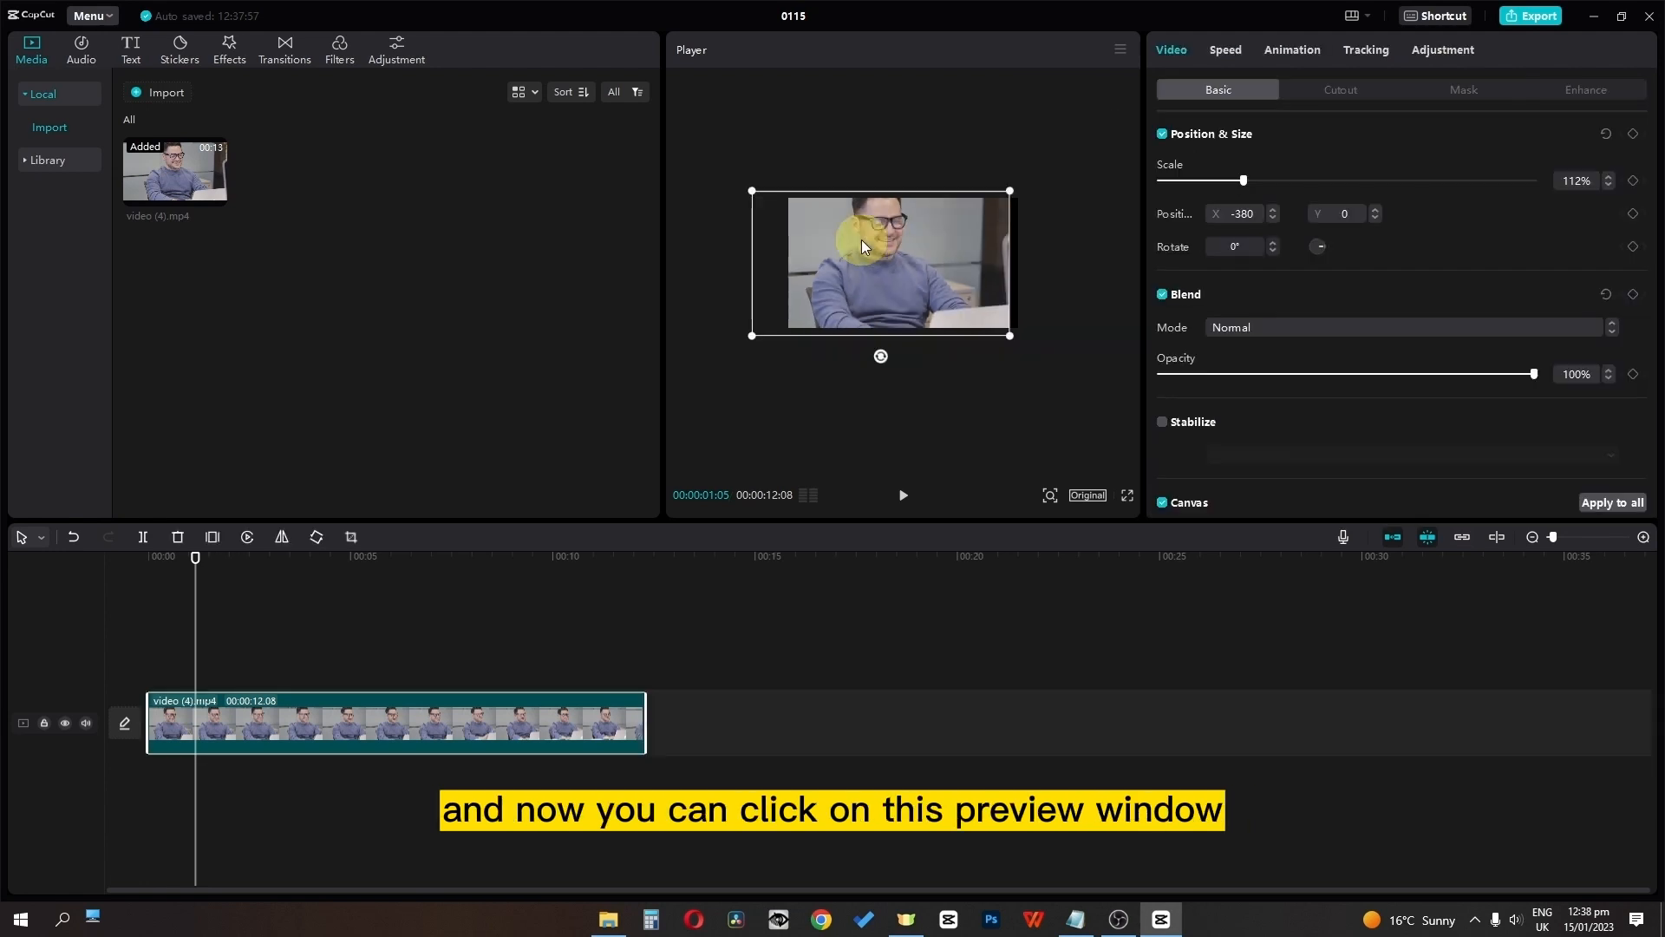
pyautogui.scroll(5, 861, 240)
pyautogui.scroll(-2, 861, 240)
pyautogui.scroll(-2, 861, 239)
pyautogui.scroll(5, 861, 240)
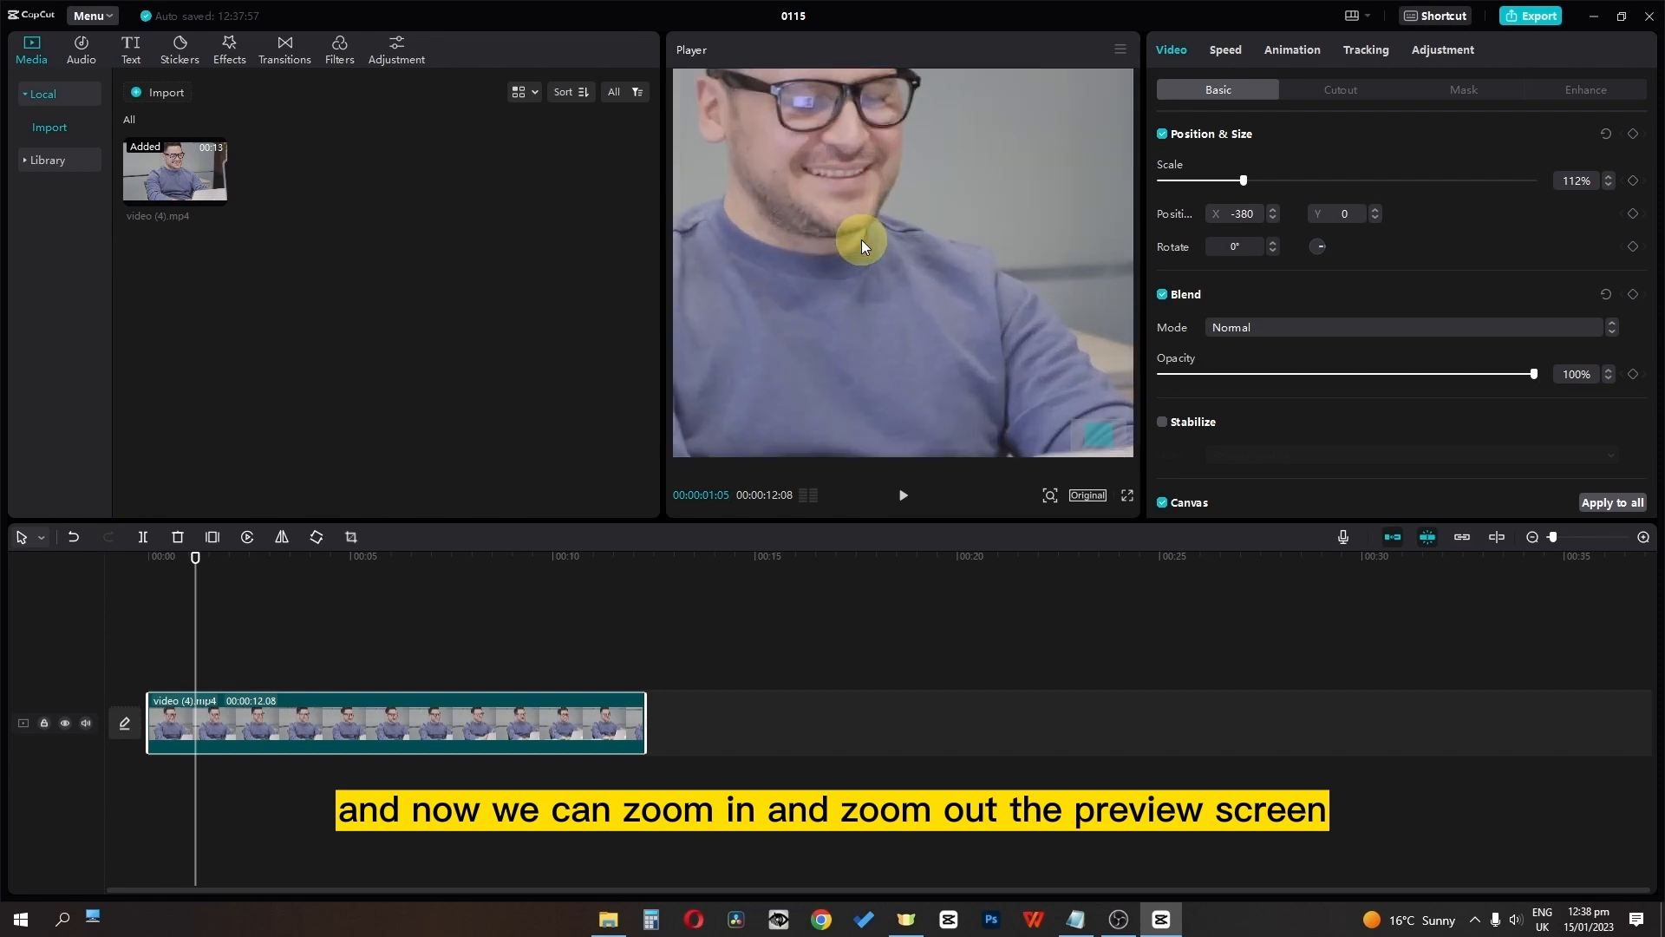
pyautogui.scroll(1, 862, 239)
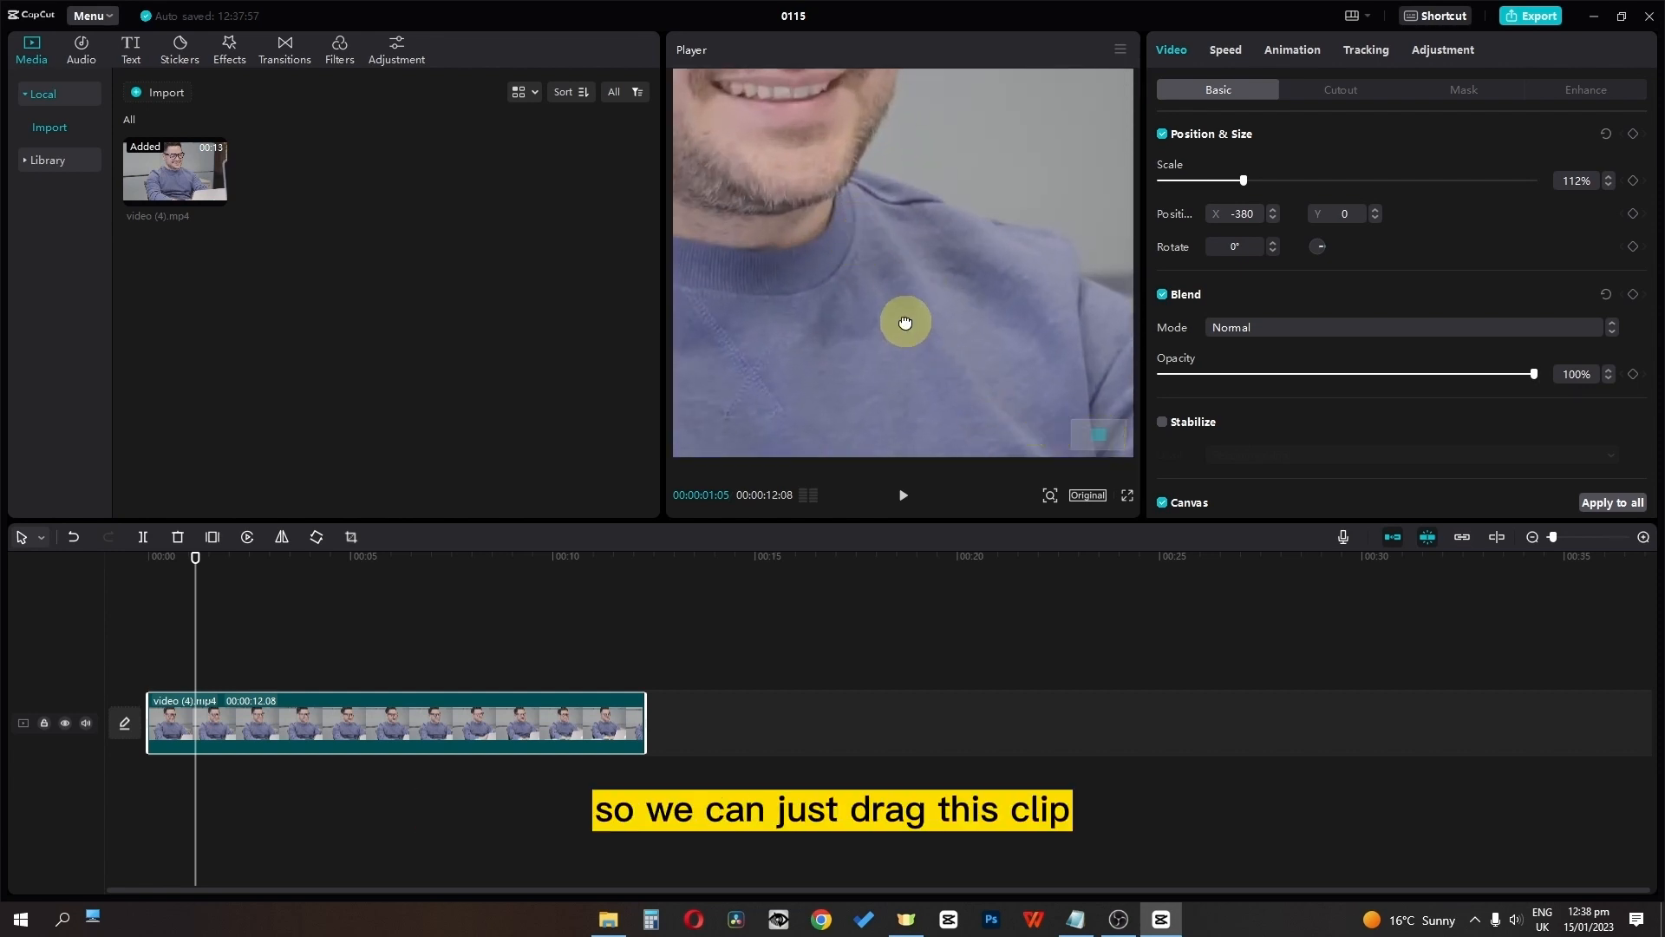
pyautogui.moveTo(905, 322); pyautogui.dragTo(925, 356)
pyautogui.moveTo(868, 251); pyautogui.dragTo(907, 316)
pyautogui.moveTo(806, 195); pyautogui.dragTo(881, 316)
pyautogui.moveTo(842, 227)
pyautogui.mouseDown()
pyautogui.moveTo(882, 333)
pyautogui.moveTo(870, 375)
pyautogui.moveTo(1041, 342)
pyautogui.moveTo(850, 346)
pyautogui.moveTo(833, 309)
pyautogui.mouseUp()
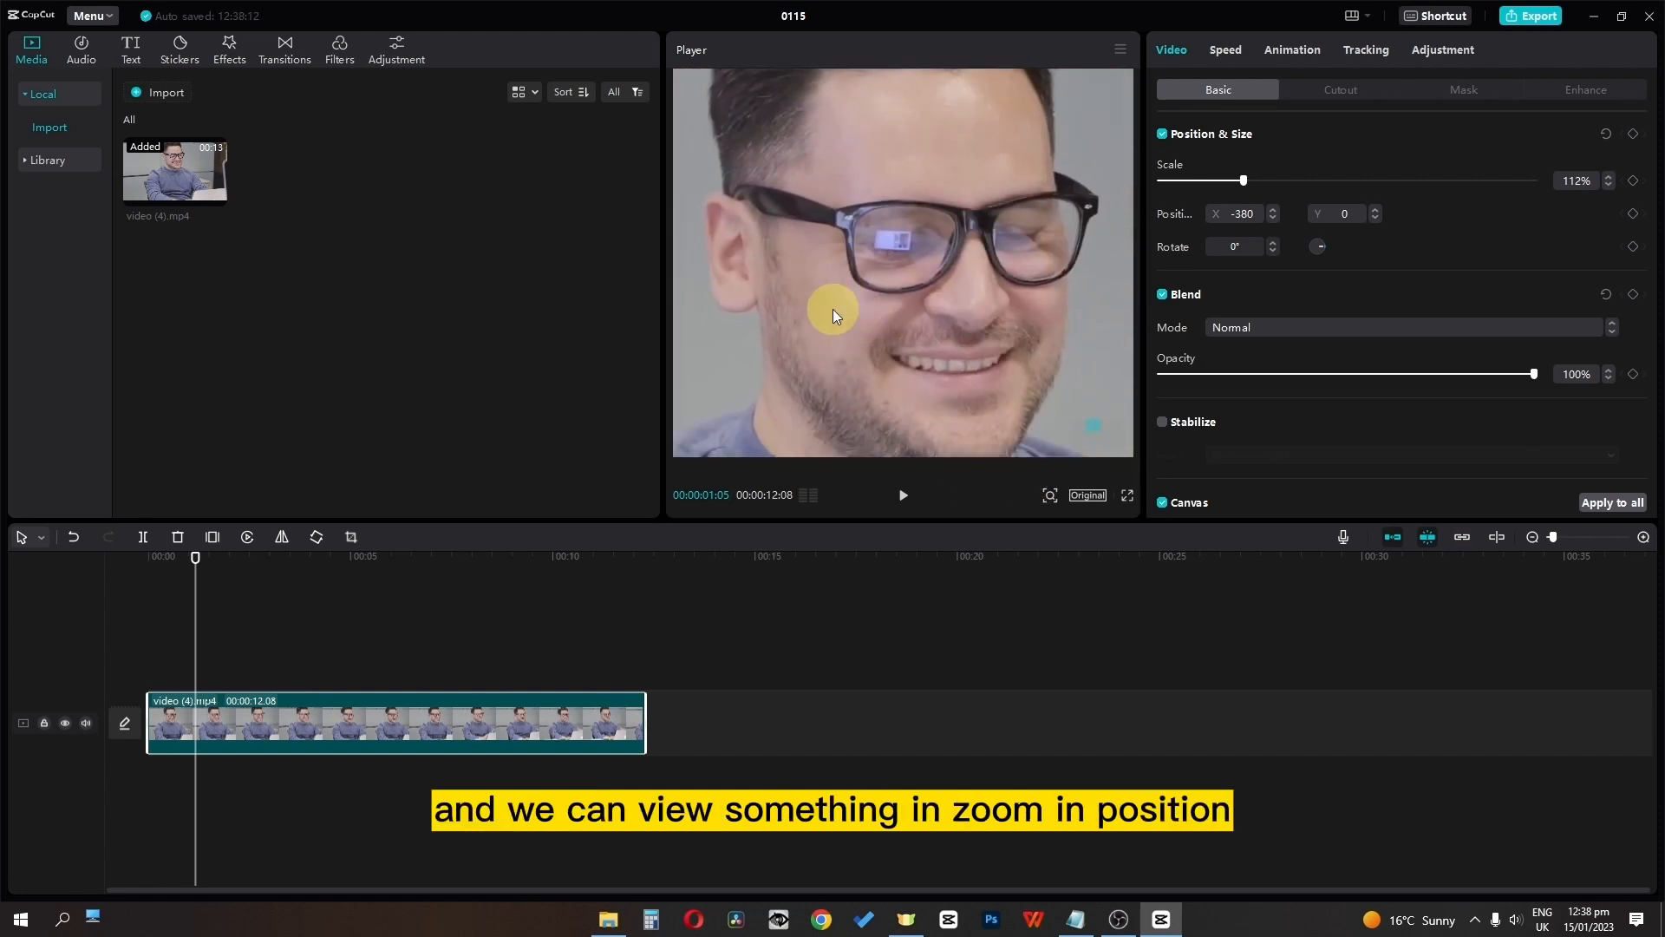
pyautogui.scroll(-5, 833, 308)
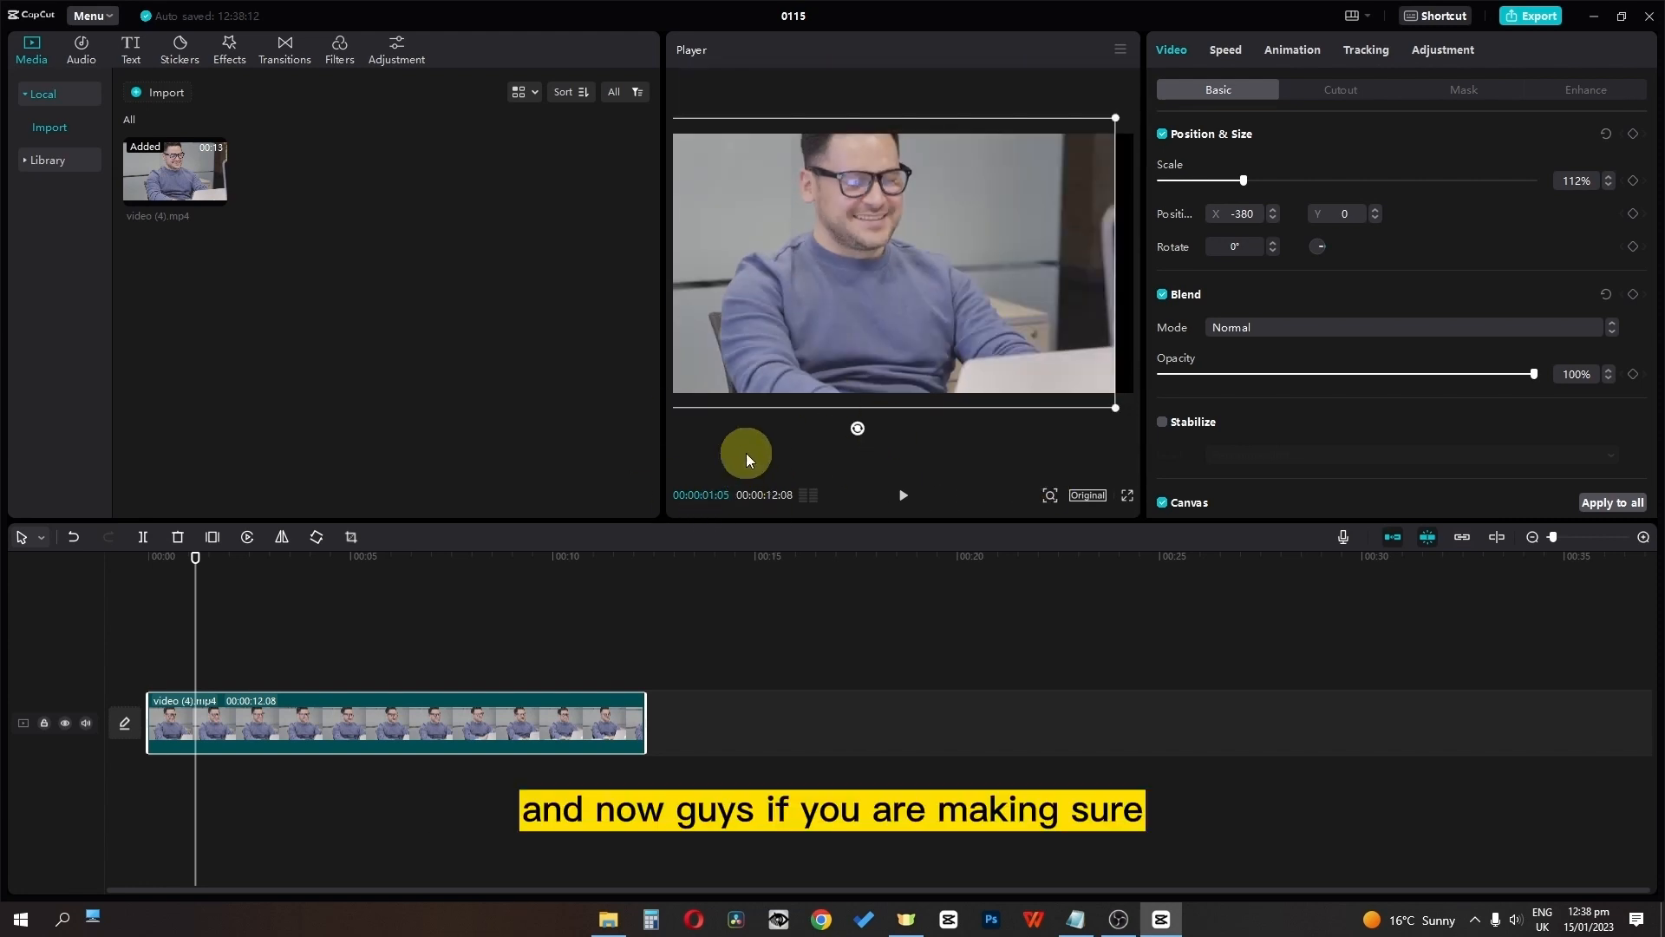
# Step: Set the project to a customized resolution of 1080 x 1080 in the project settings and save
pyautogui.click(1095, 496)
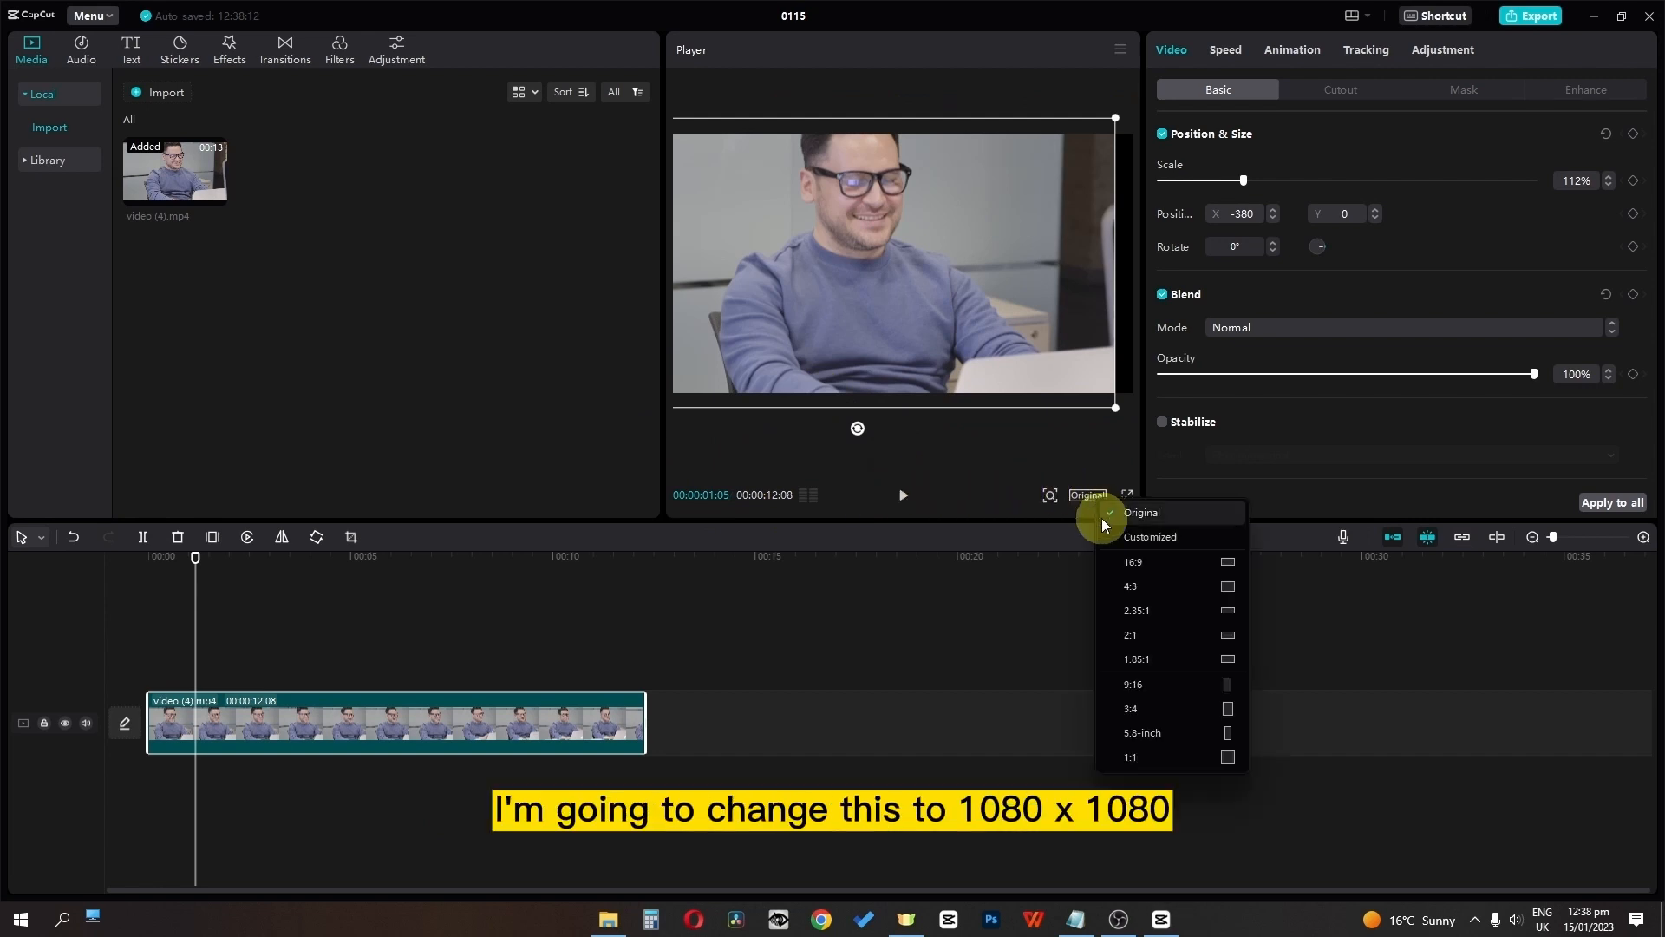
pyautogui.click(1117, 536)
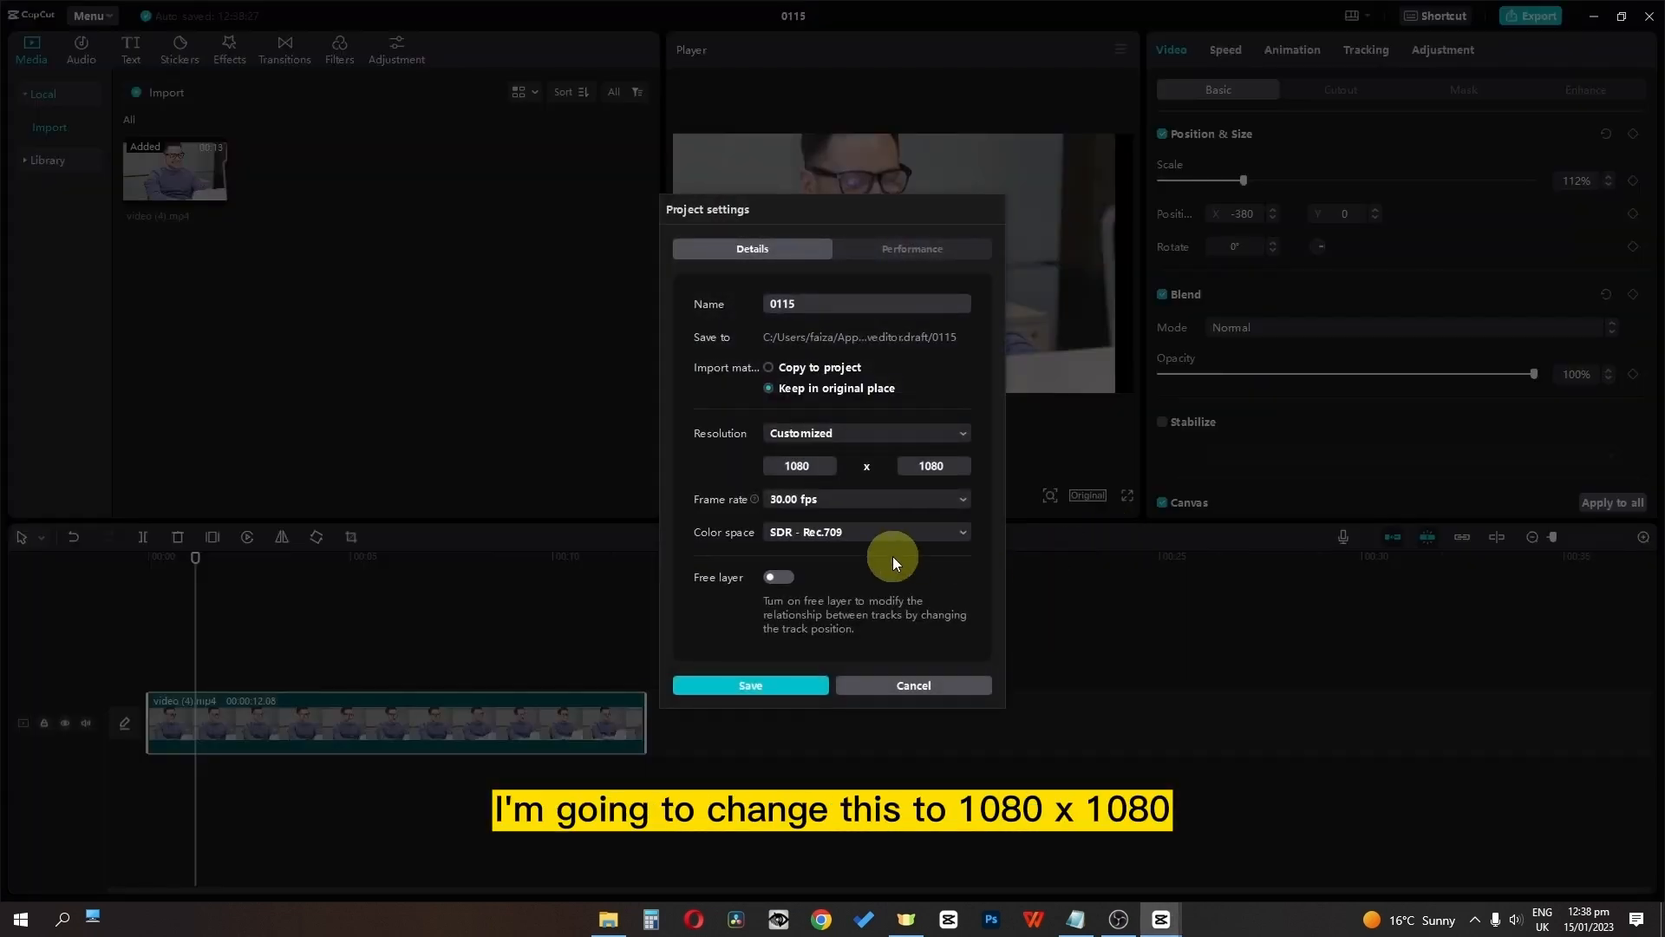
pyautogui.click(794, 684)
pyautogui.scroll(-2, 859, 321)
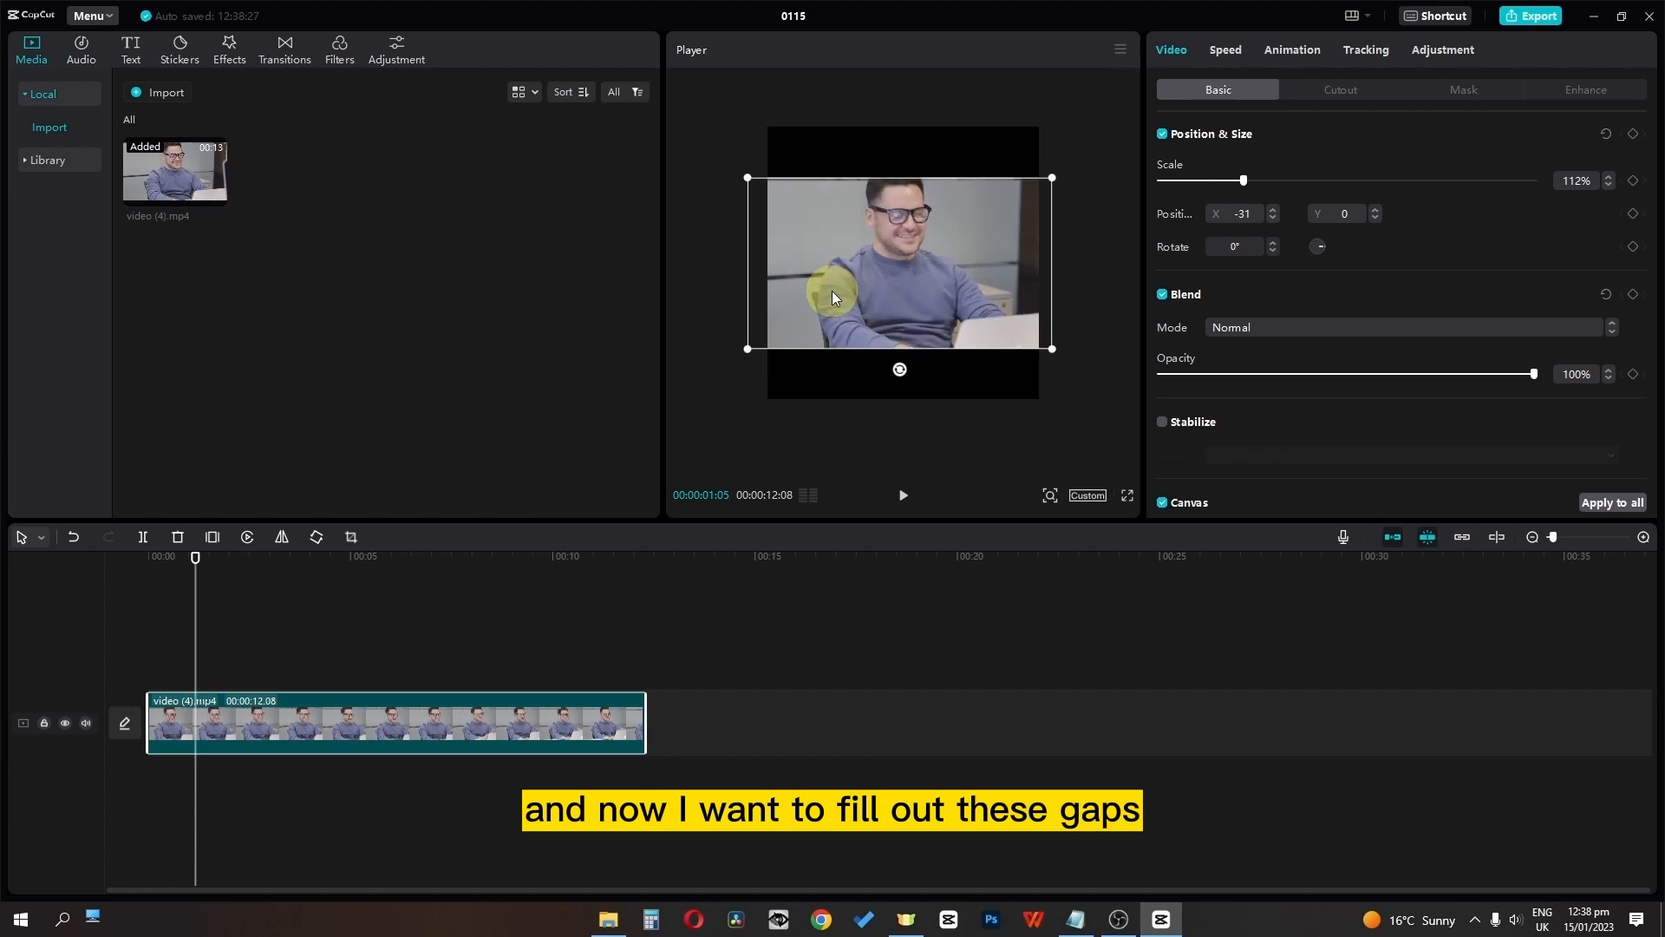
# Step: Fill the clip's canvas with the second Blur strength, and check the background at about 3 seconds on the timeline
pyautogui.scroll(-1, 1261, 486)
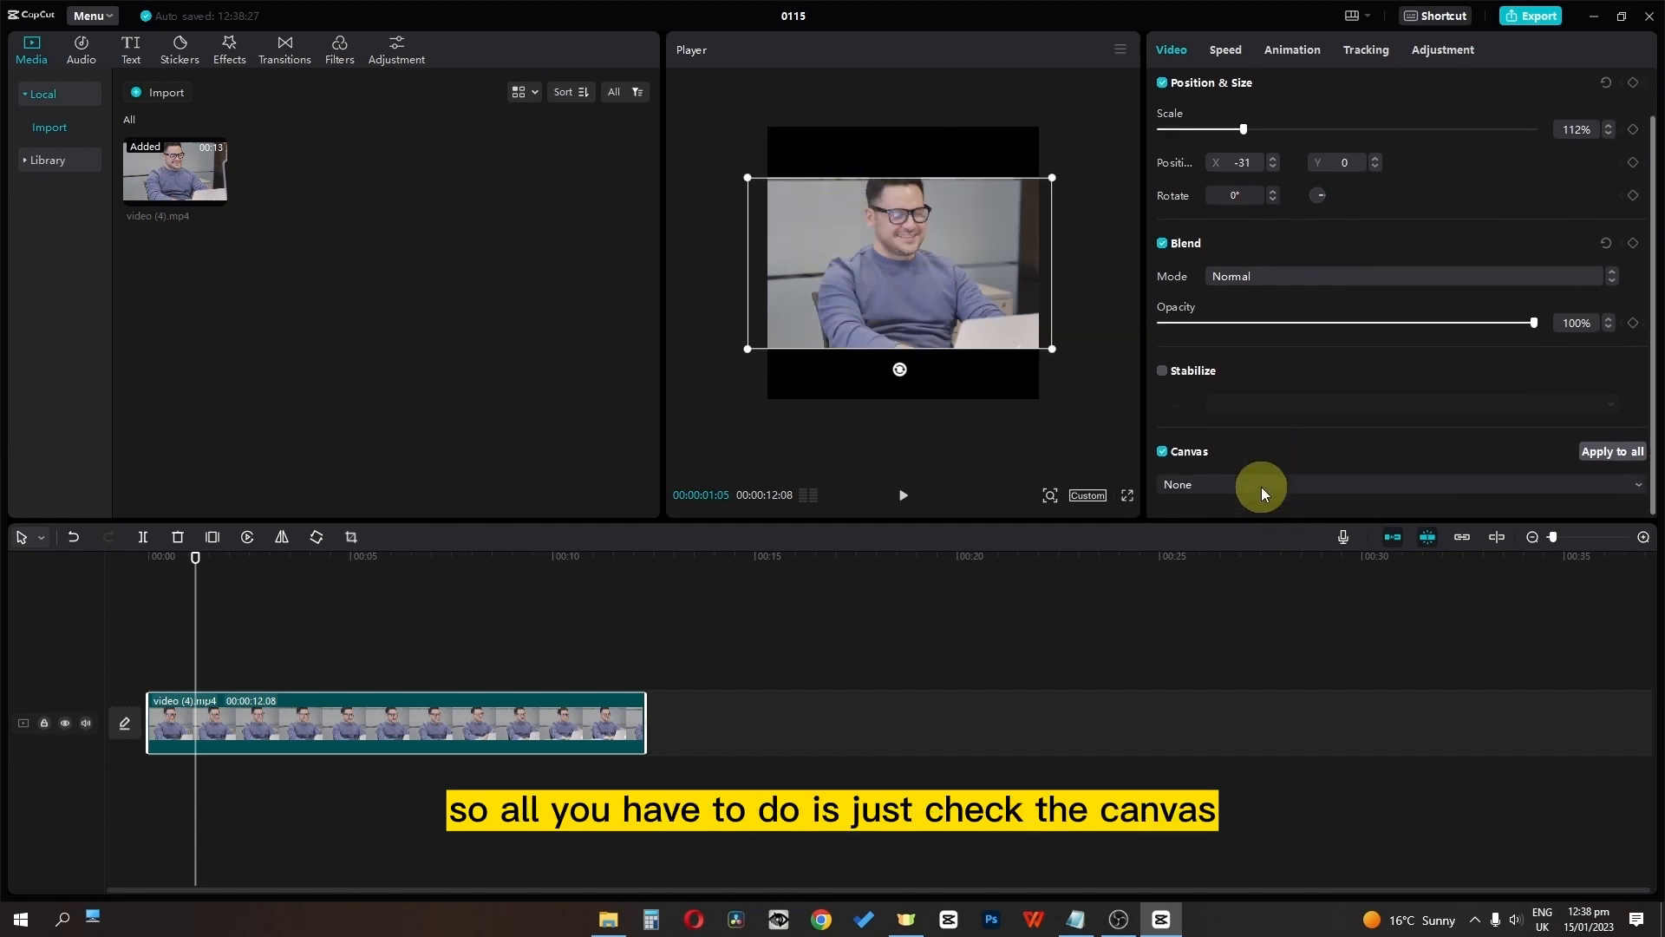
pyautogui.click(1205, 481)
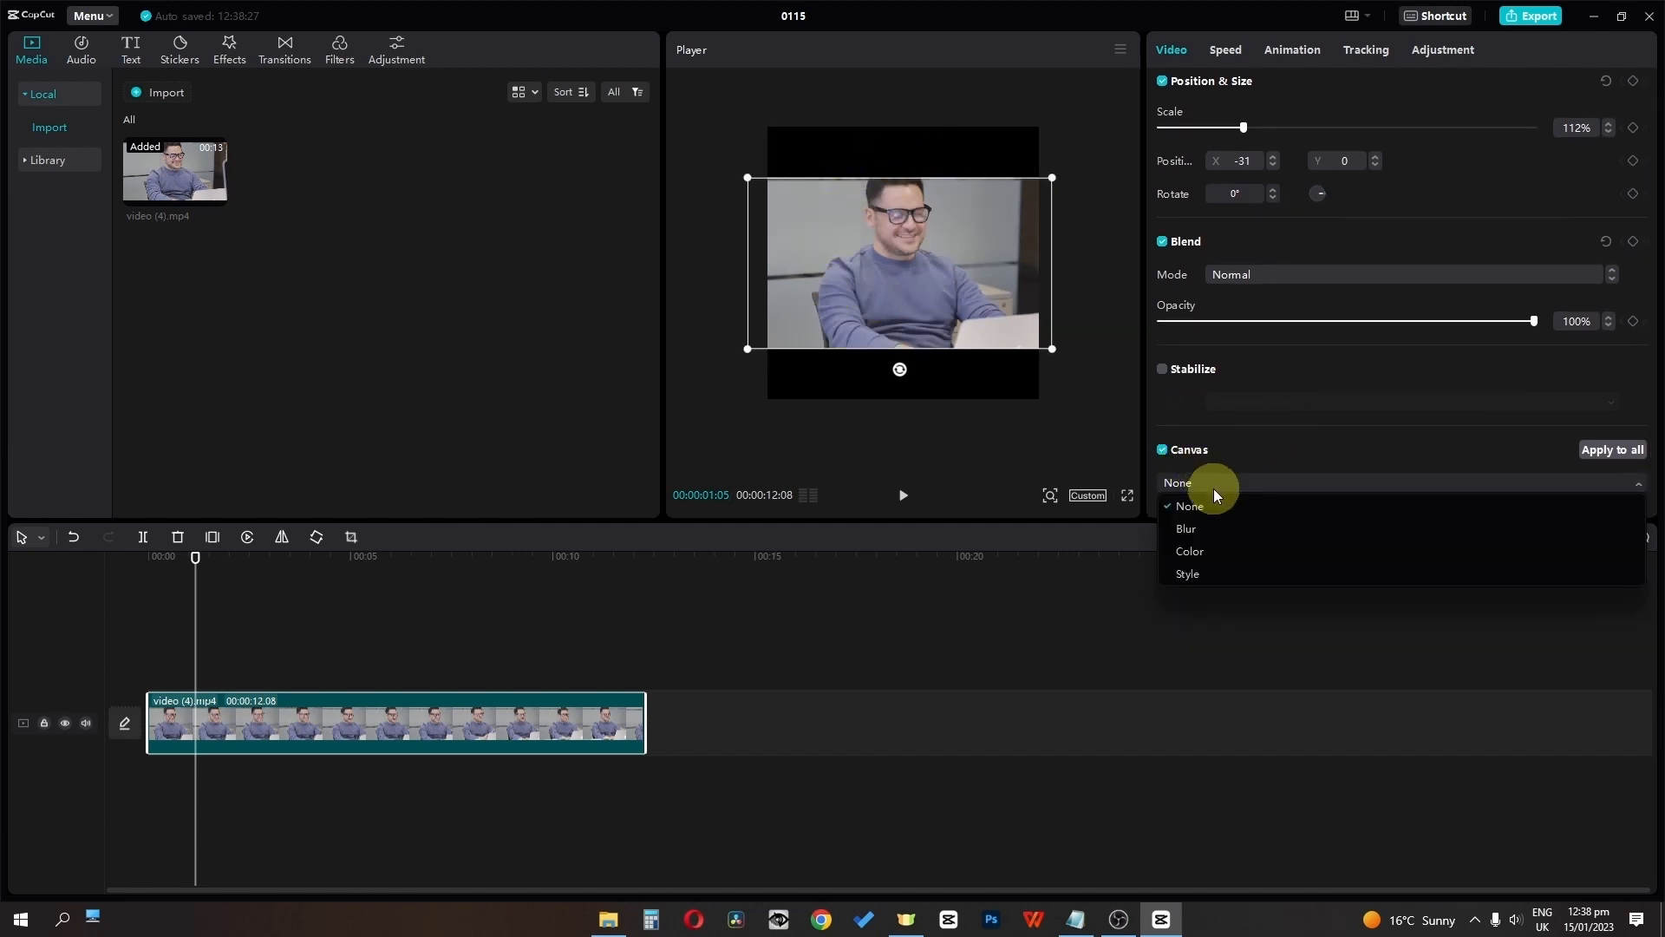
pyautogui.click(1211, 527)
pyautogui.scroll(-1, 1236, 455)
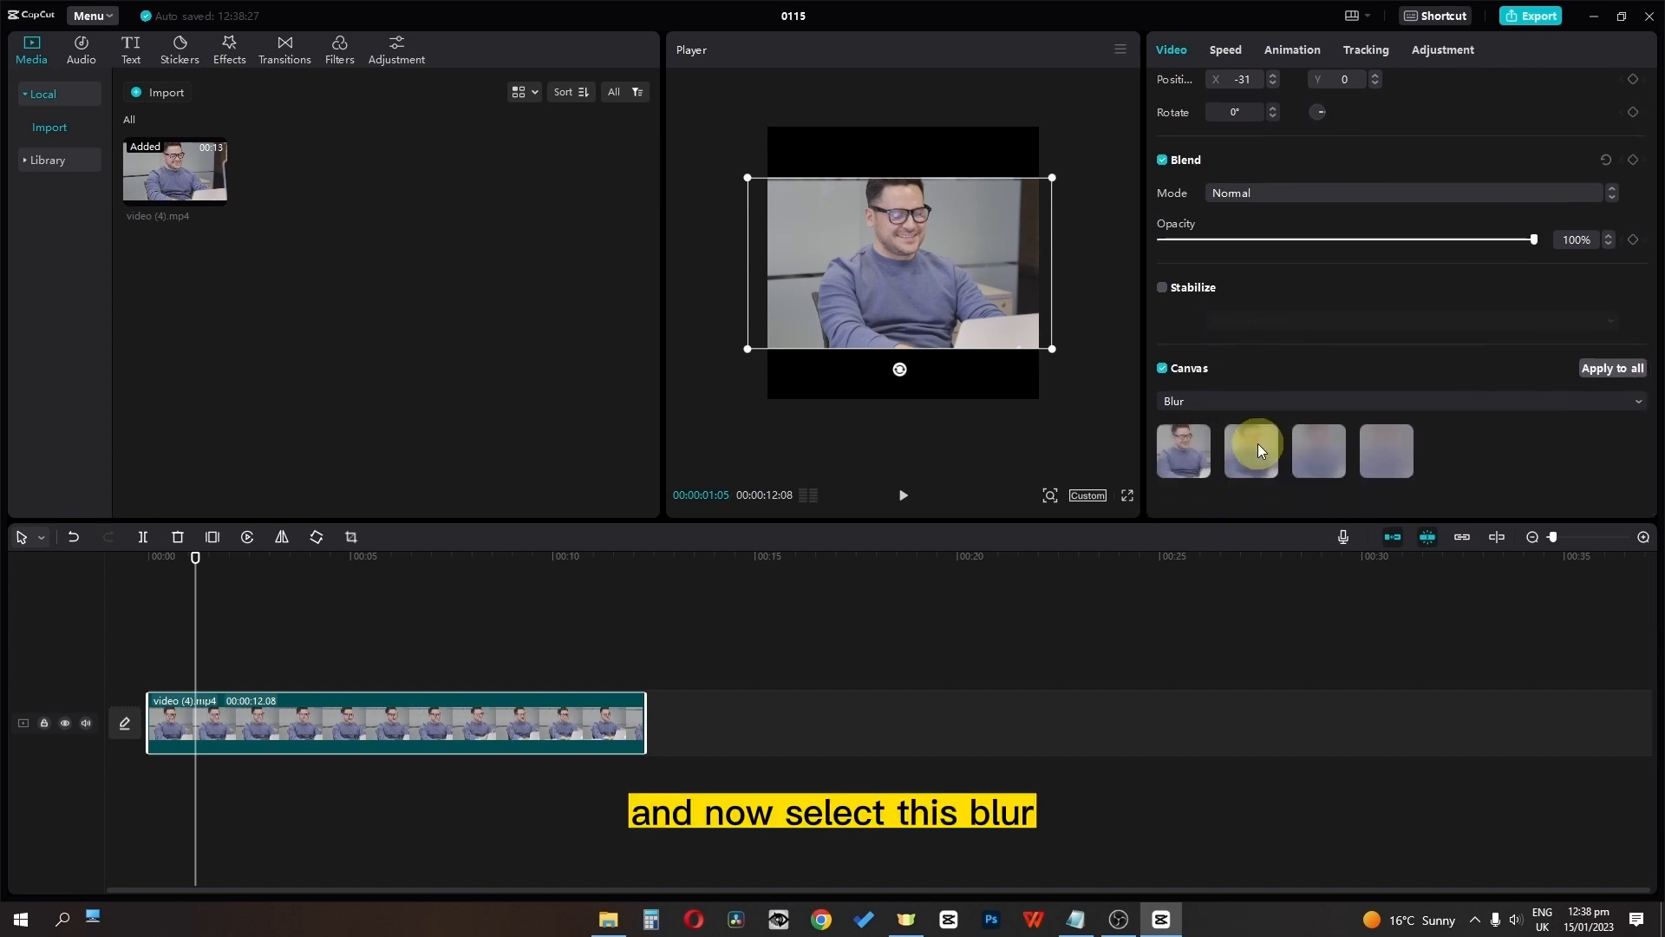
pyautogui.click(1258, 445)
pyautogui.moveTo(197, 553); pyautogui.dragTo(275, 559)
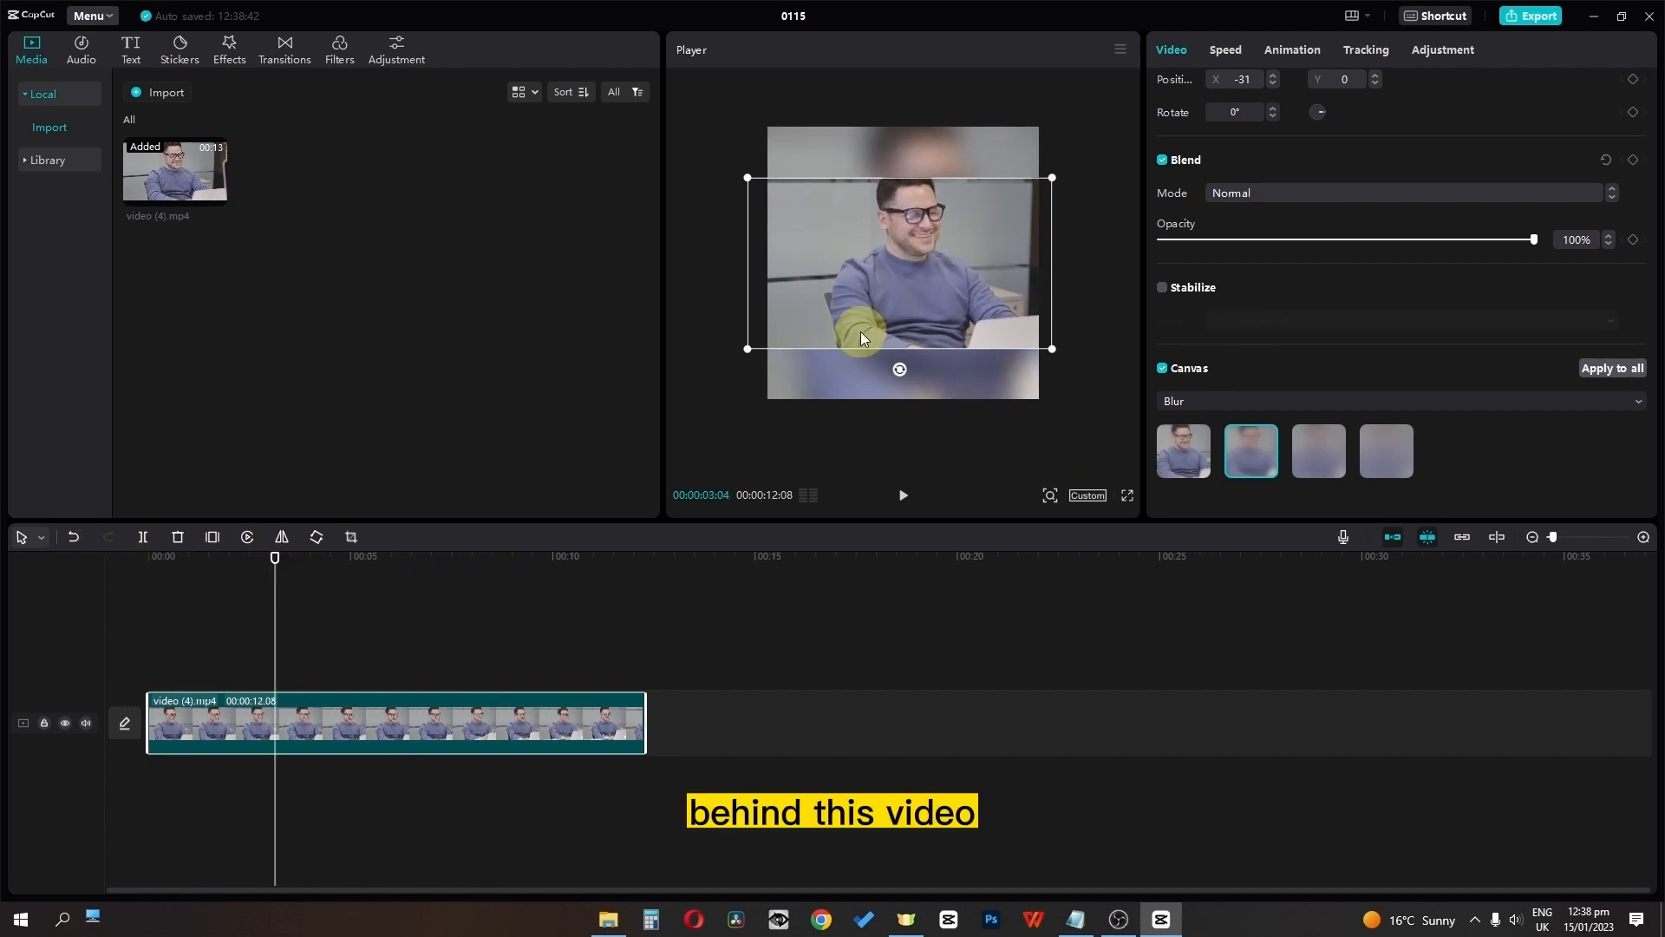
pyautogui.moveTo(1401, 237); pyautogui.dragTo(1055, 299)
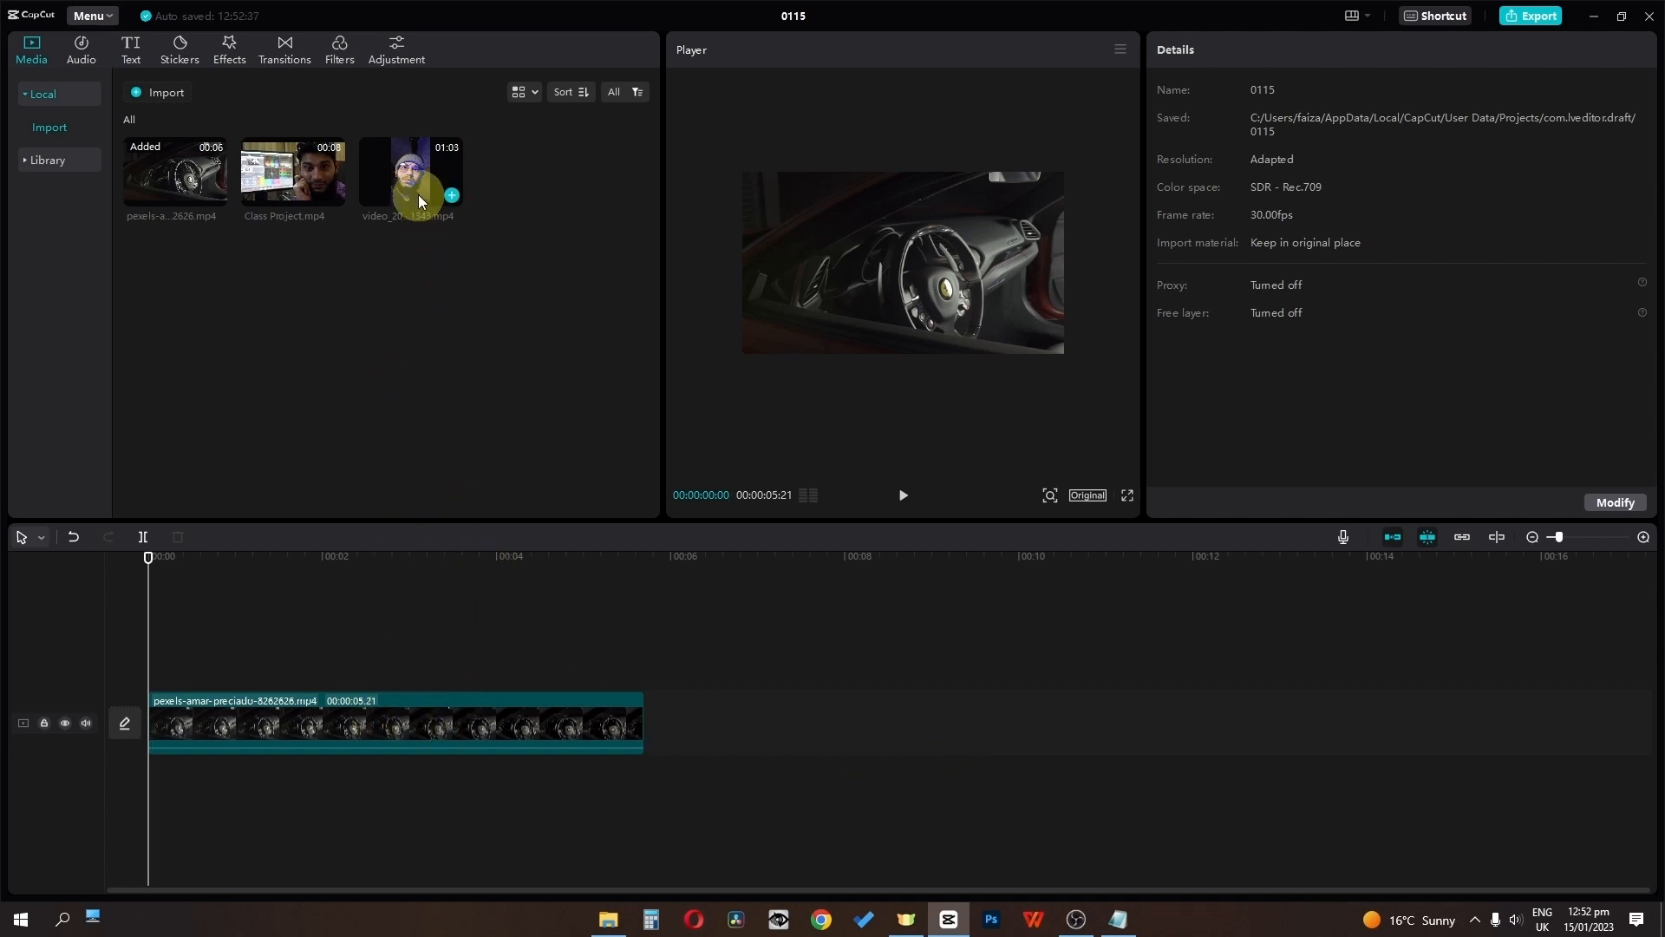
# Step: Add video_20221208_121343.mp4 on a track above the car clip, trim about 2 seconds off its start and align it with the timeline start
pyautogui.moveTo(417, 191); pyautogui.dragTo(127, 659)
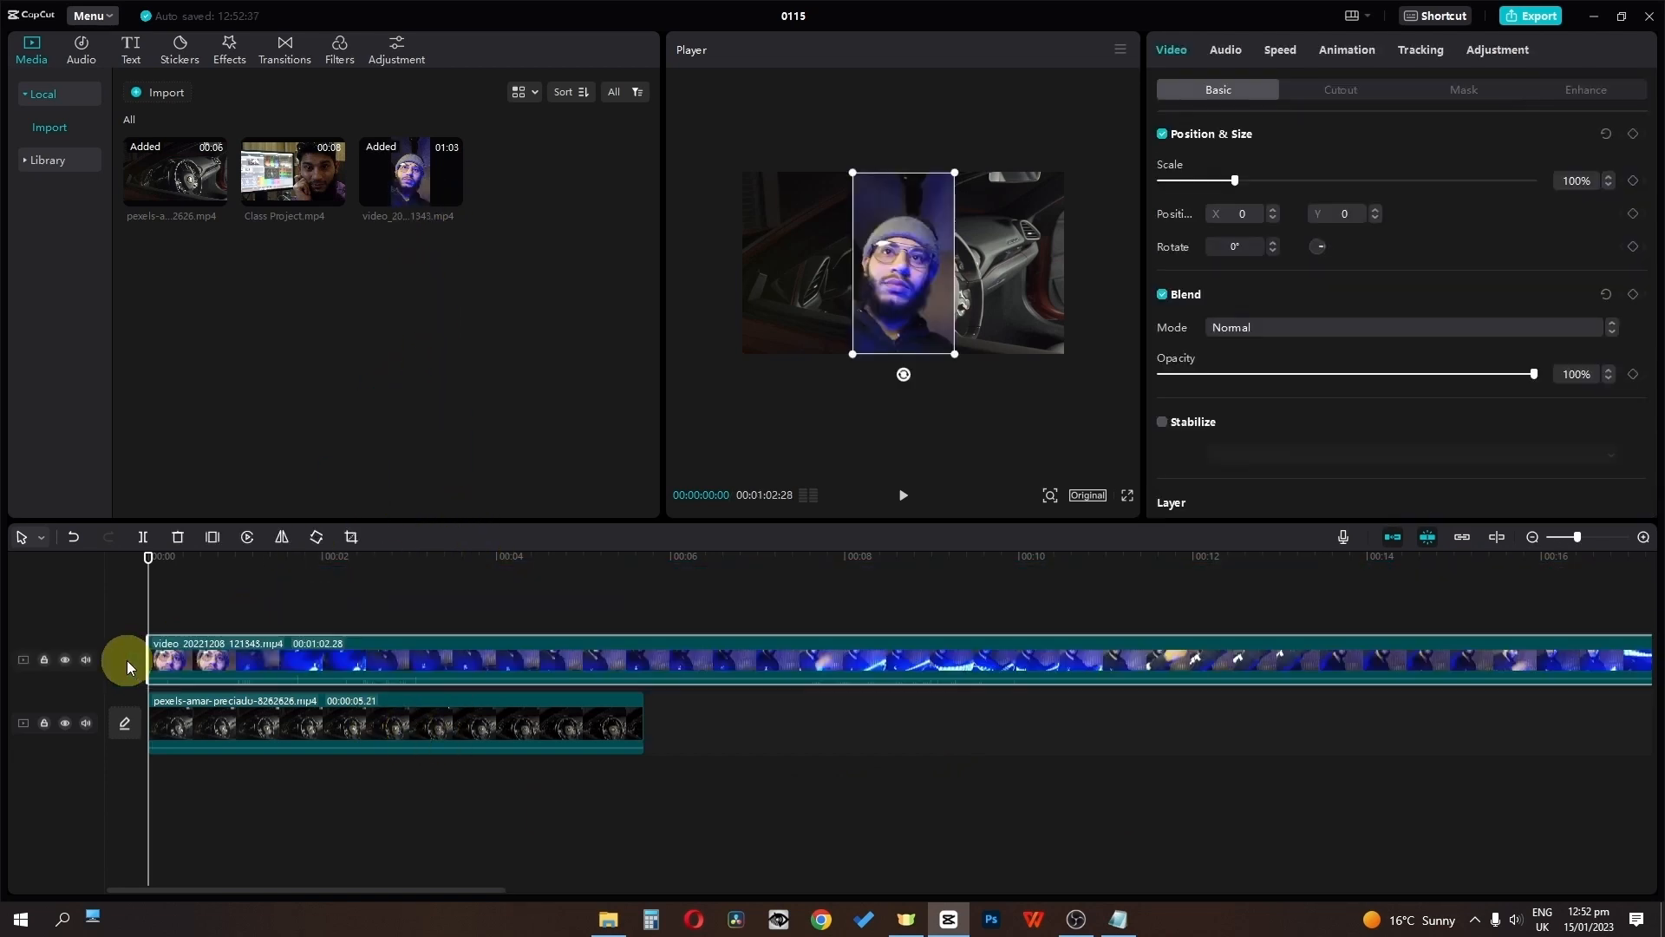
pyautogui.moveTo(252, 558); pyautogui.dragTo(345, 575)
pyautogui.moveTo(149, 659); pyautogui.dragTo(346, 668)
pyautogui.moveTo(469, 652); pyautogui.dragTo(298, 652)
# Step: Split the upper clip at the end of the car clip (00:00:05:21) and delete the remainder
pyautogui.moveTo(353, 564); pyautogui.dragTo(644, 568)
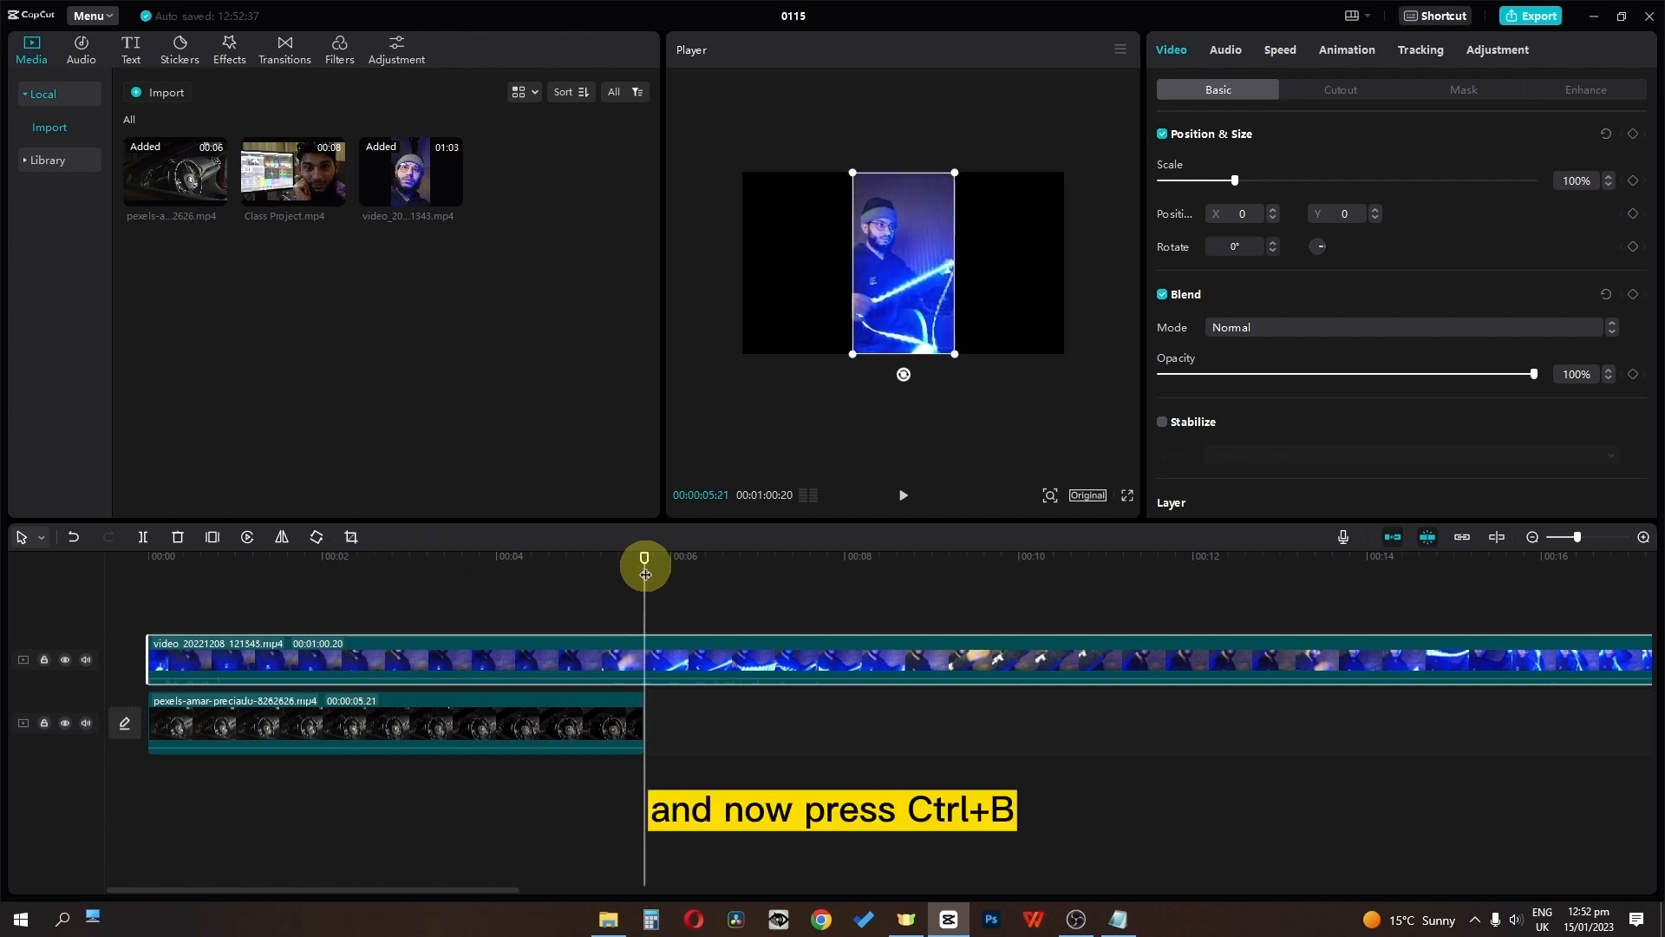
pyautogui.hotkey('ctrl', 'b')
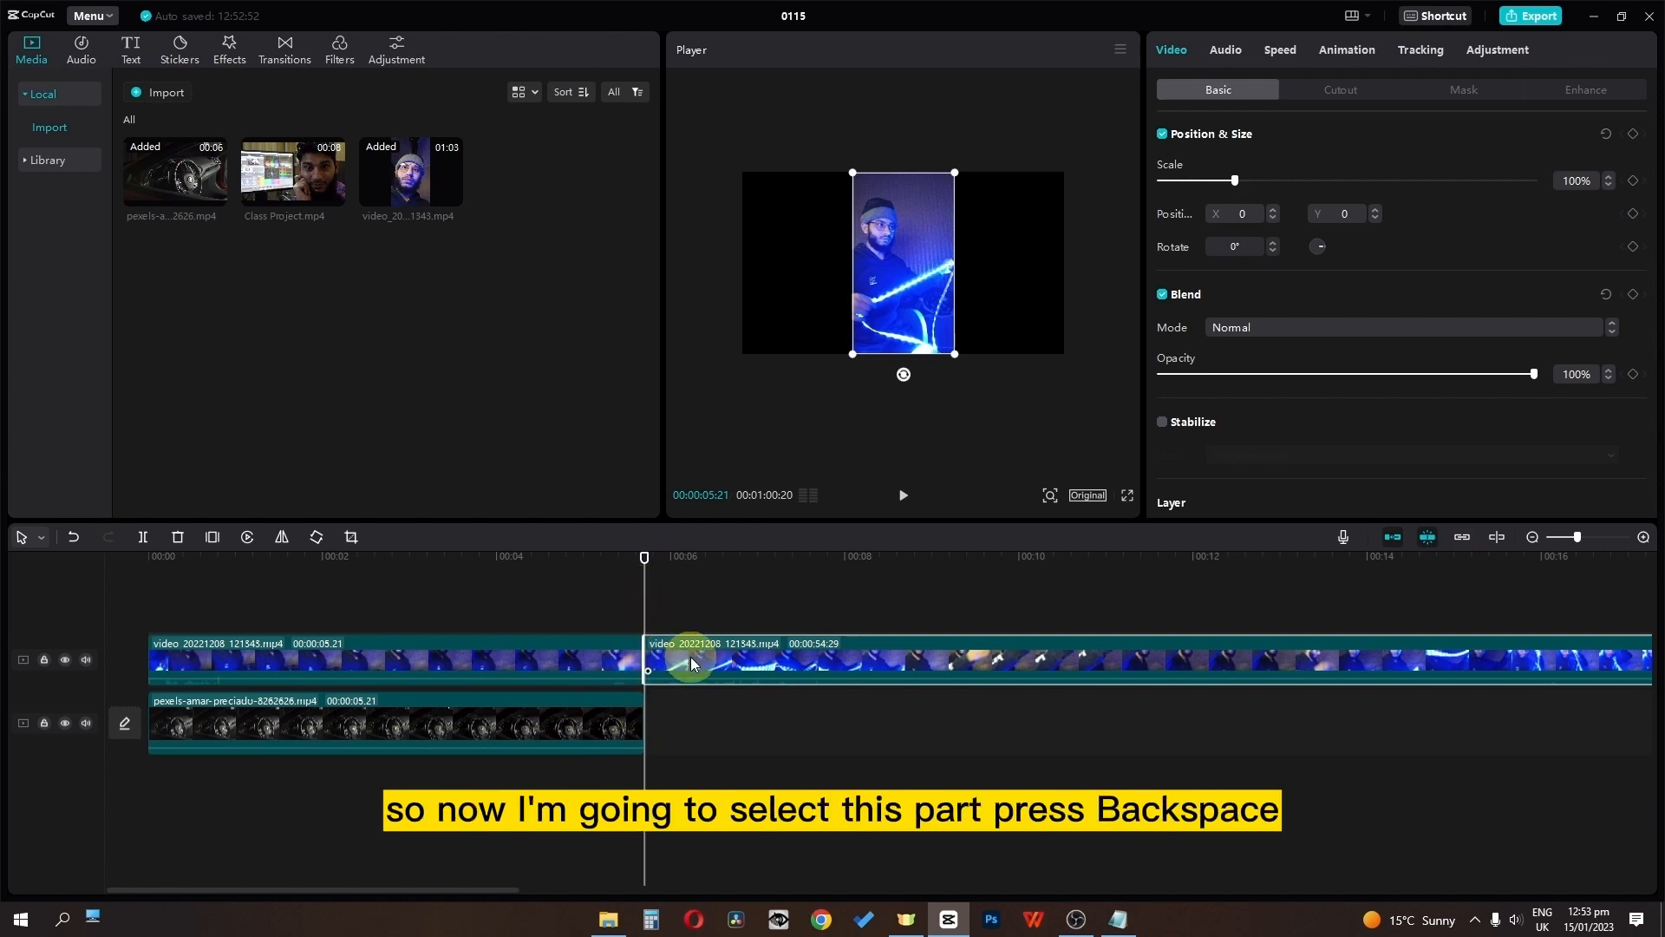
pyautogui.press('BackSpace')
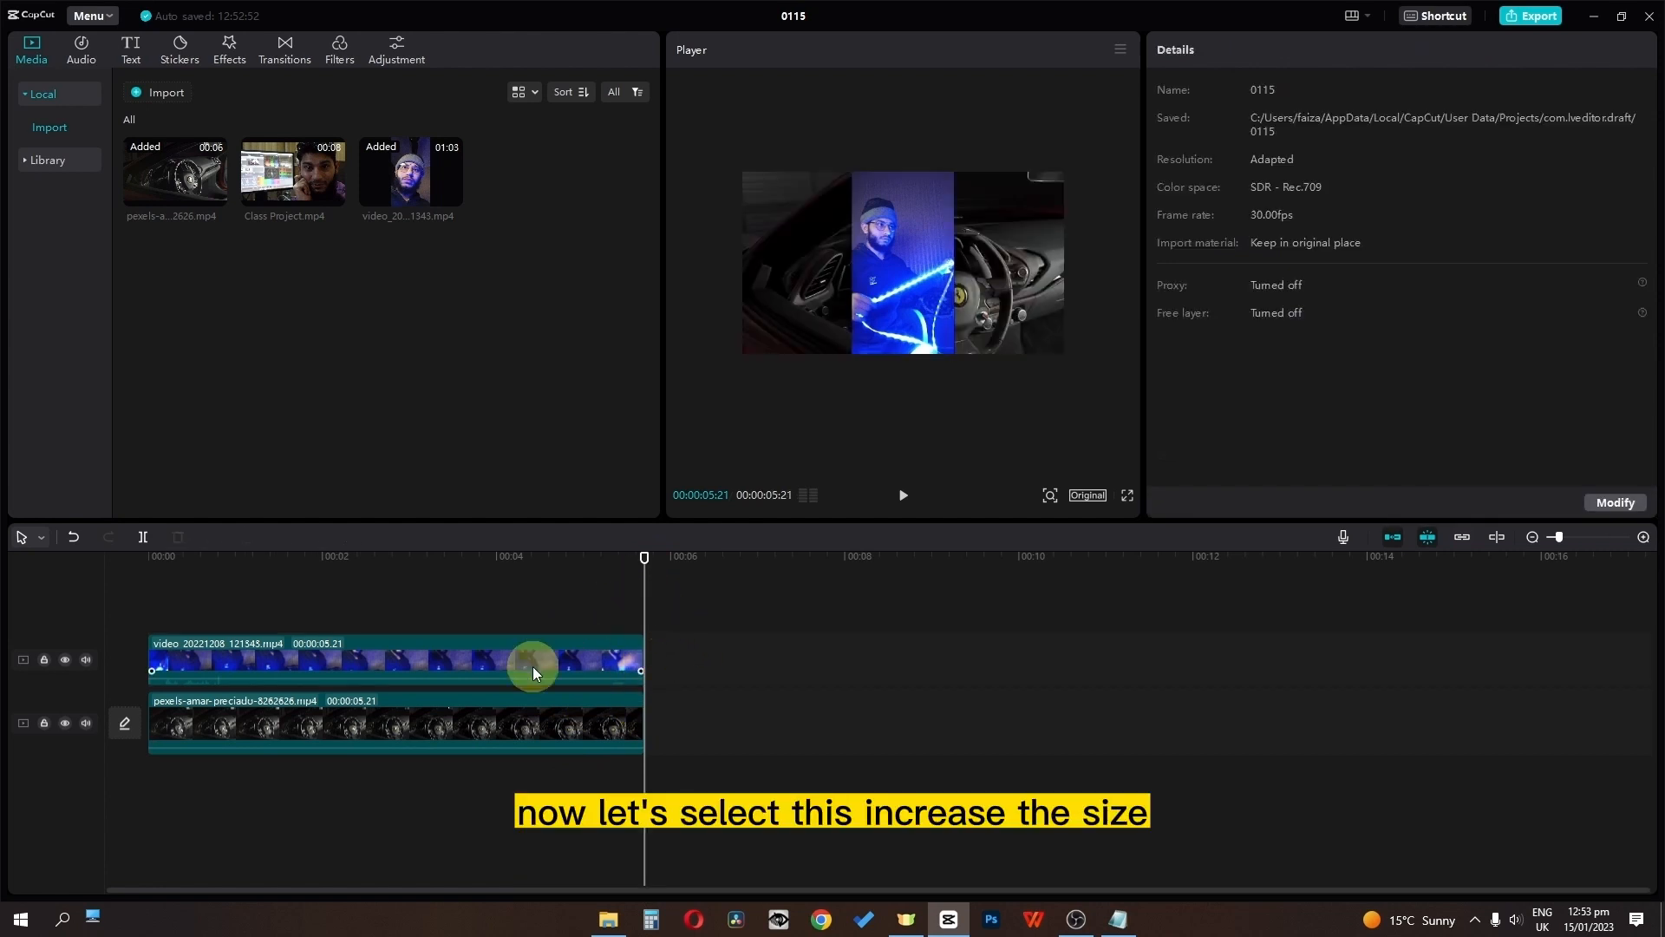
# Step: Enlarge the upper clip to a scale of about 354% and shift it vertically to about Y -1491
pyautogui.click(532, 666)
pyautogui.moveTo(954, 352); pyautogui.dragTo(1150, 460)
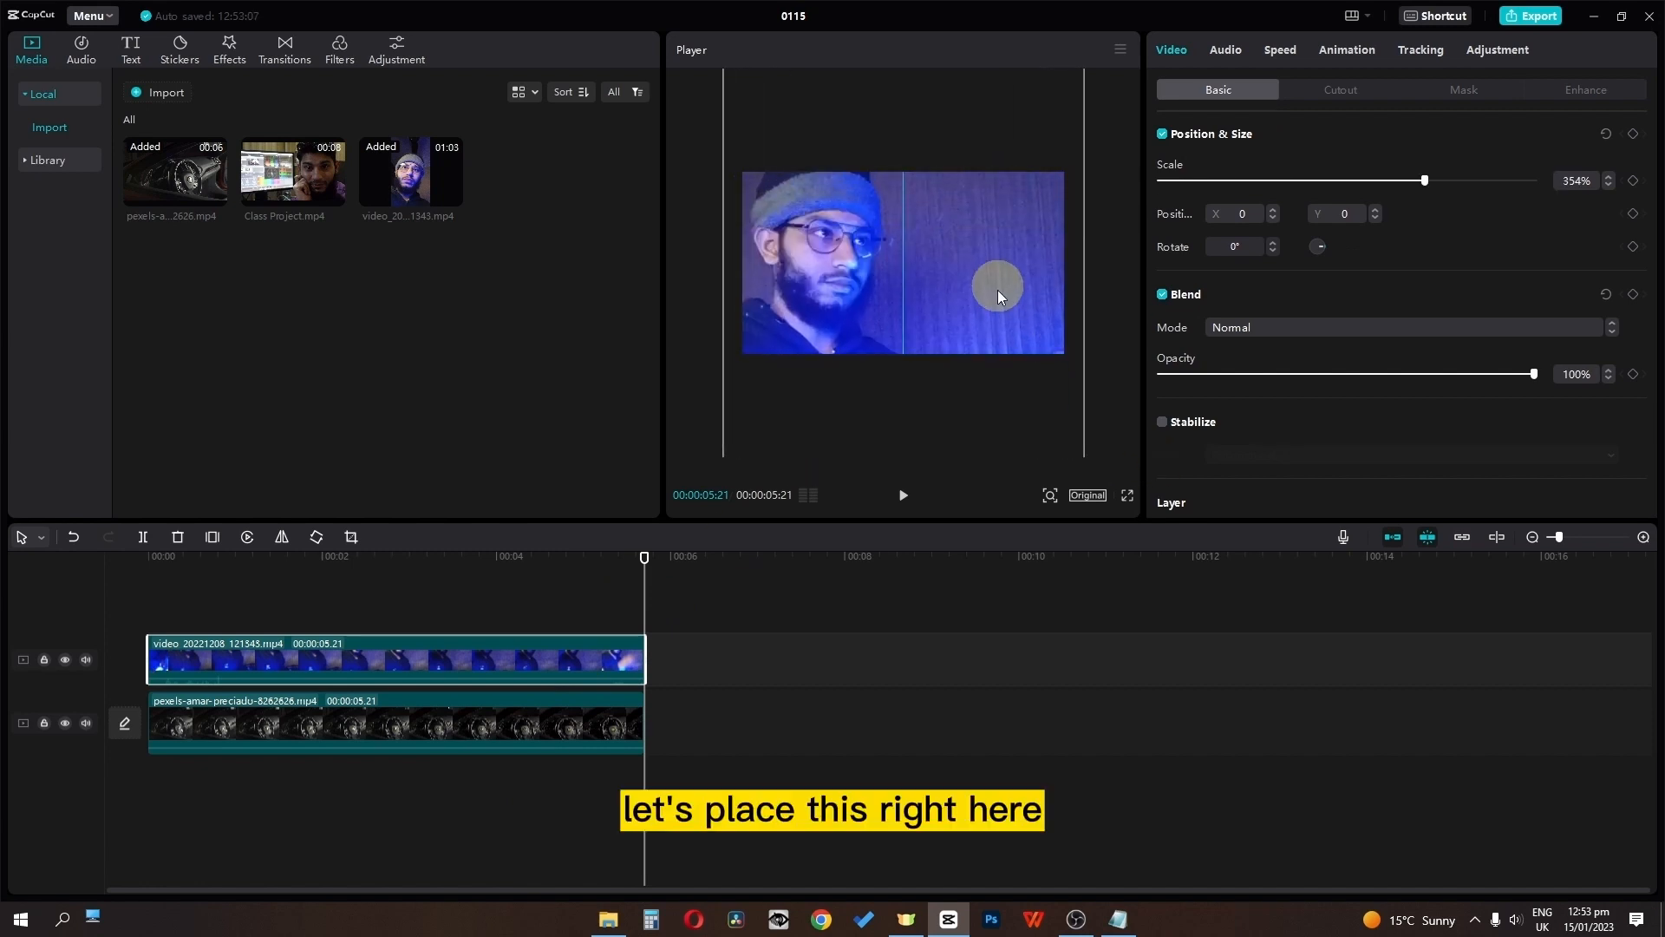
pyautogui.moveTo(997, 295); pyautogui.dragTo(997, 301)
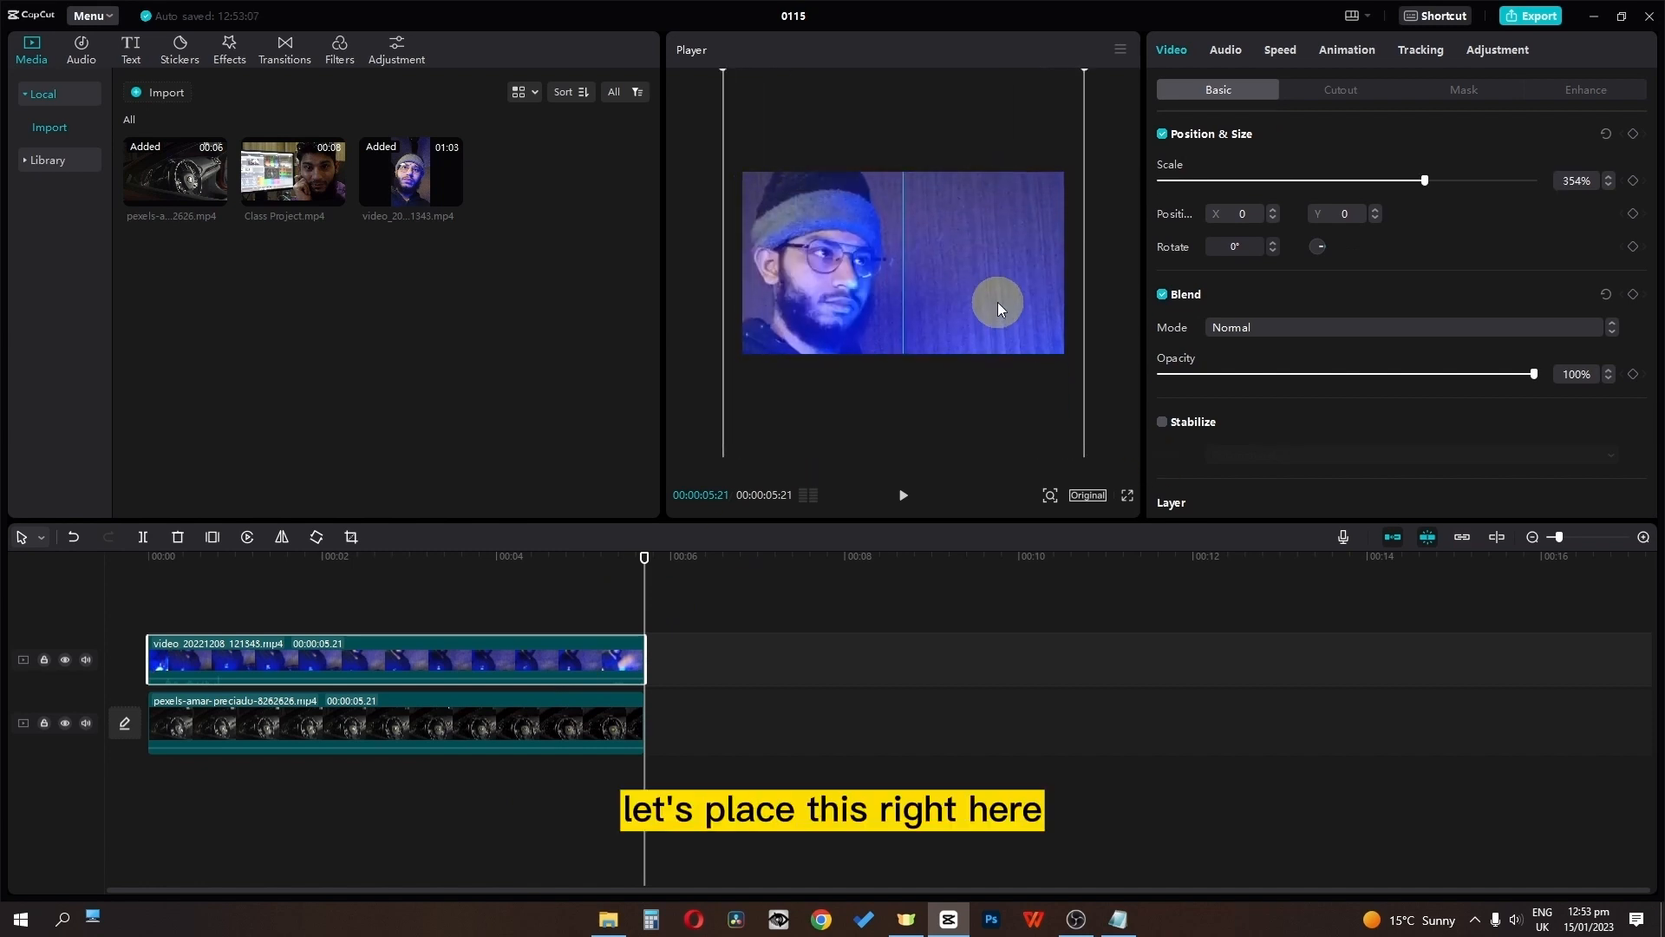
# Step: Try the Brighten, Screen, Darken and Overlay blend modes on the upper clip, and set its mode to Hard light
pyautogui.click(1226, 325)
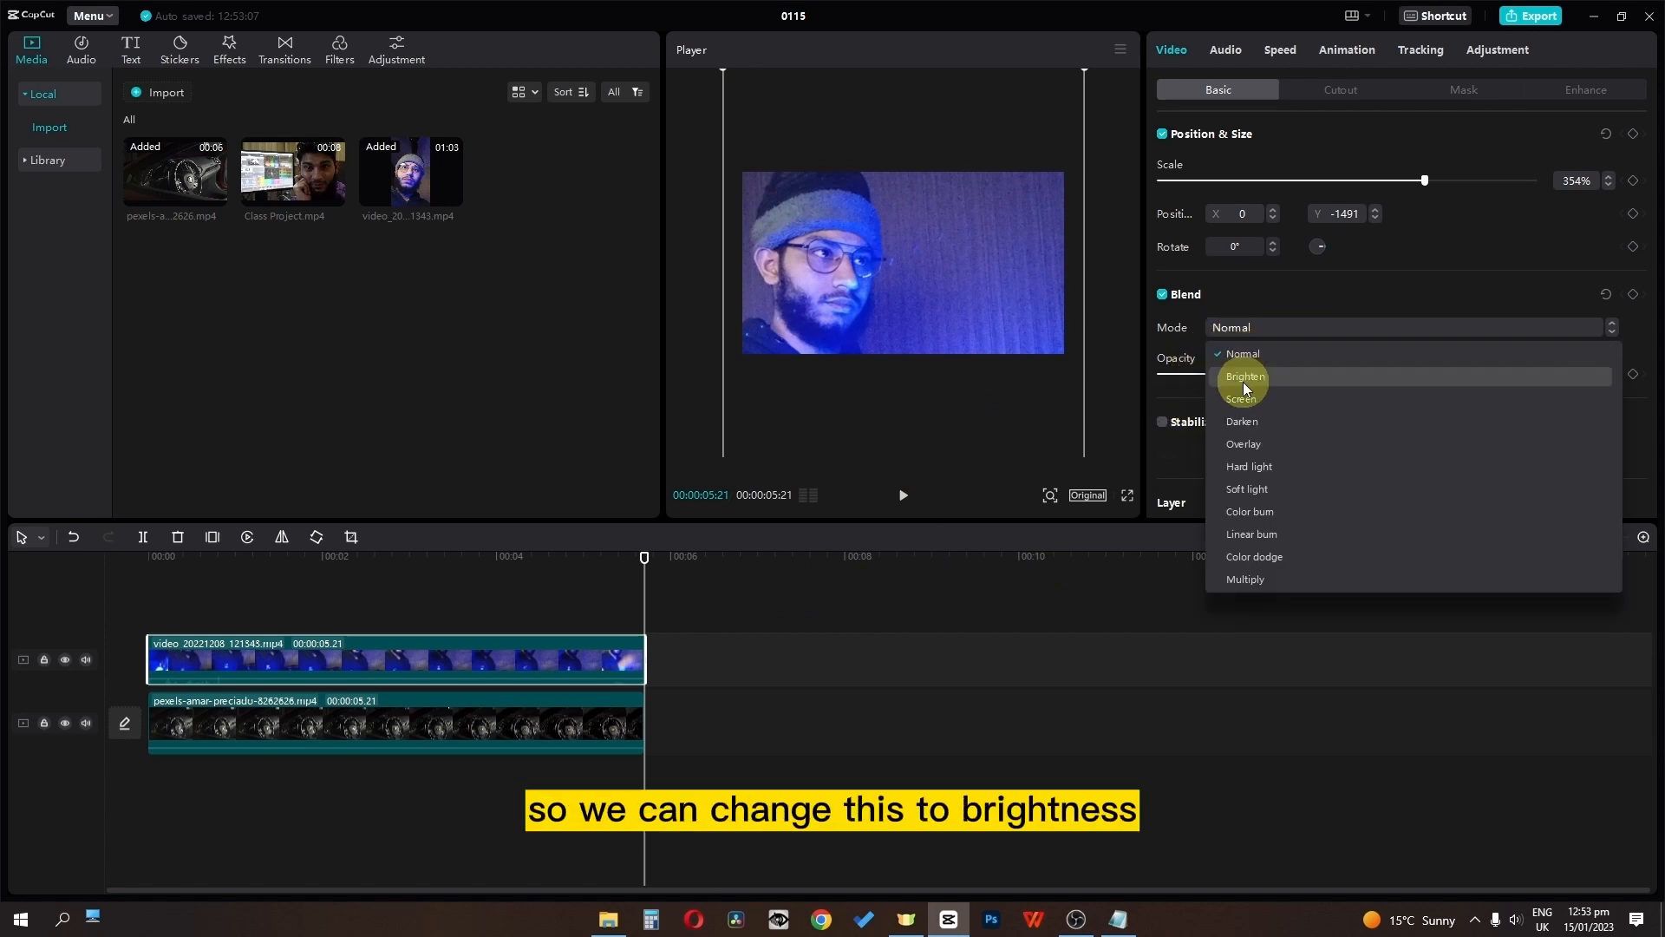
pyautogui.click(1243, 387)
pyautogui.click(1243, 330)
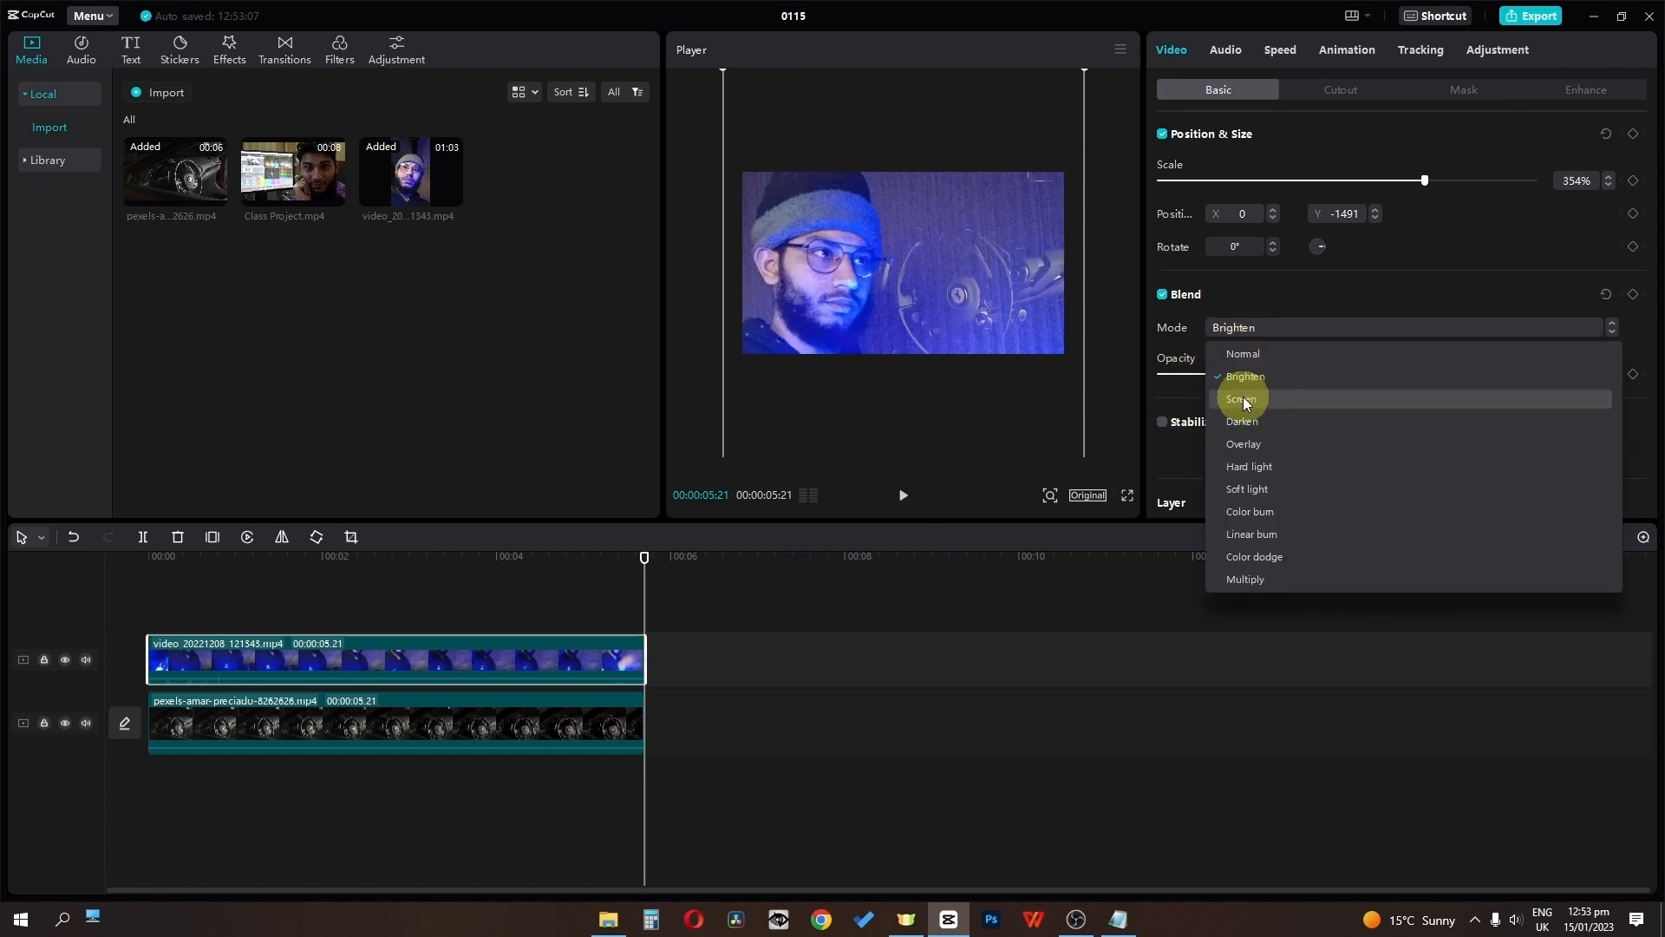
pyautogui.click(1242, 397)
pyautogui.click(1240, 330)
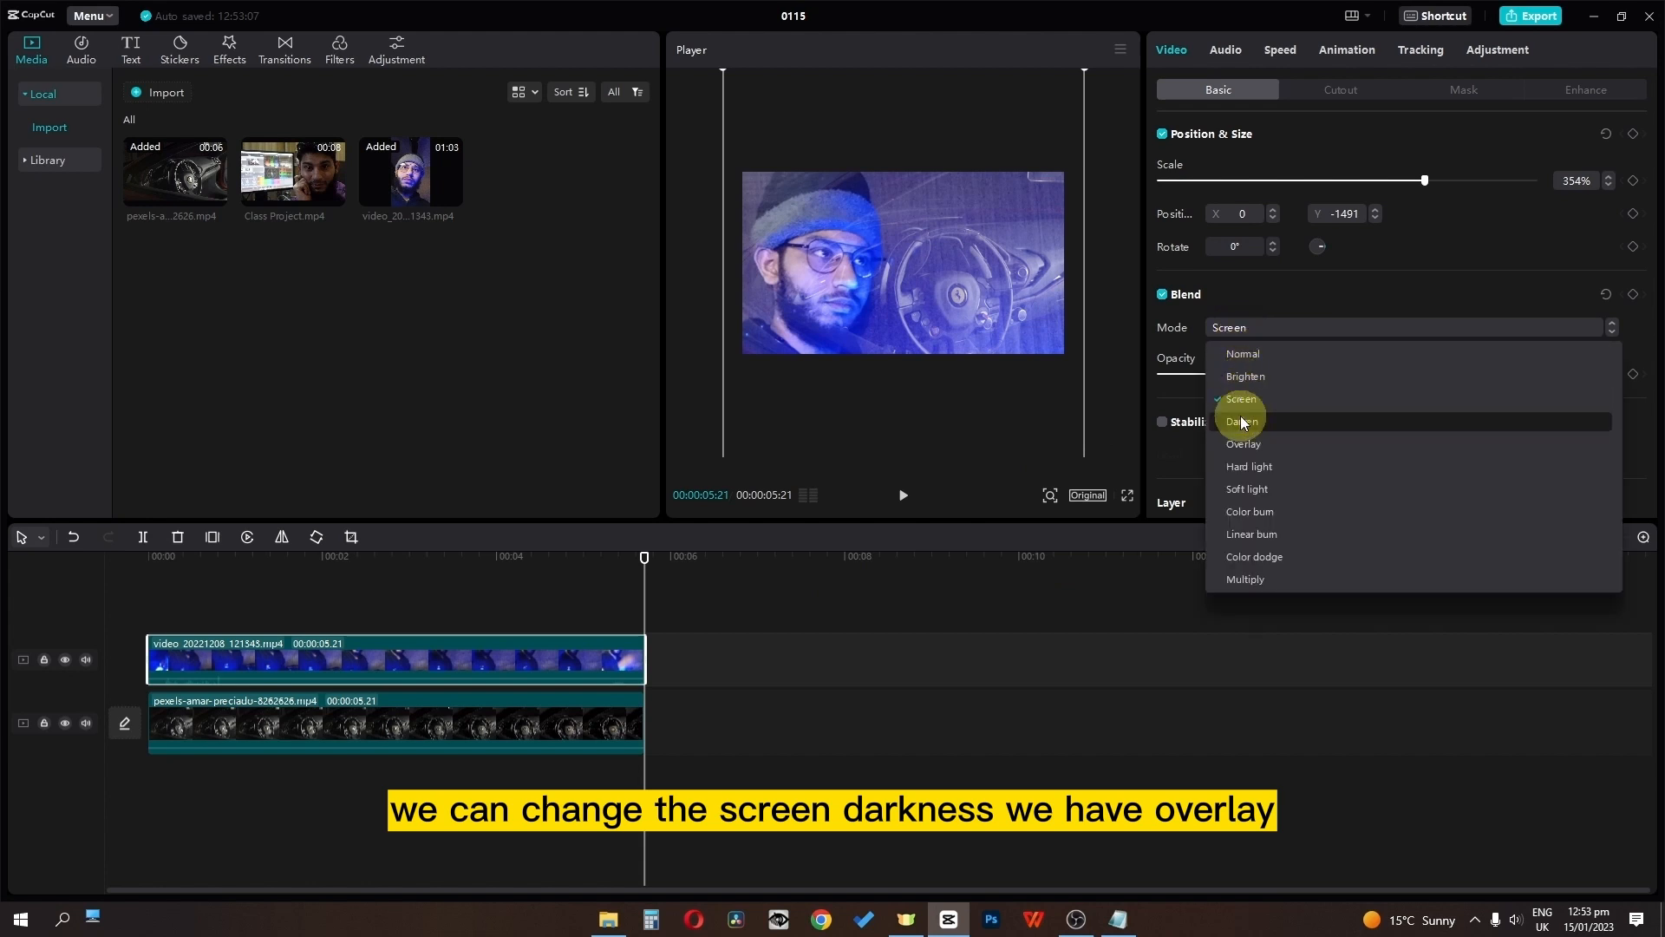
pyautogui.click(1241, 418)
pyautogui.click(1238, 326)
pyautogui.click(1240, 443)
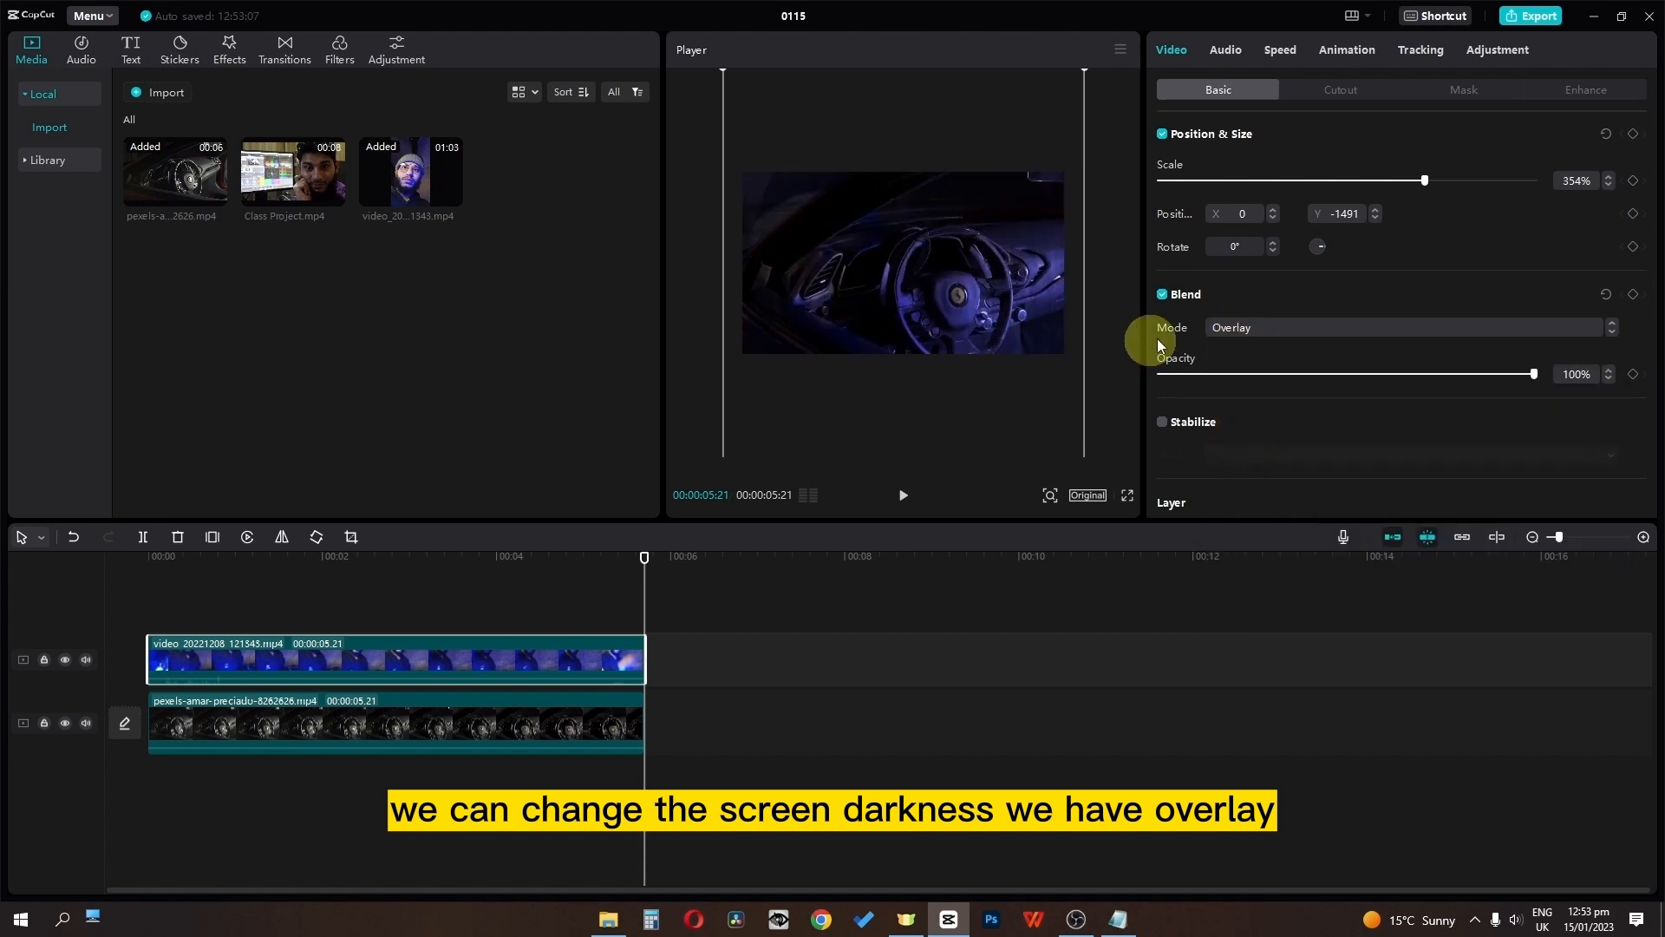
pyautogui.click(1223, 327)
pyautogui.click(1233, 473)
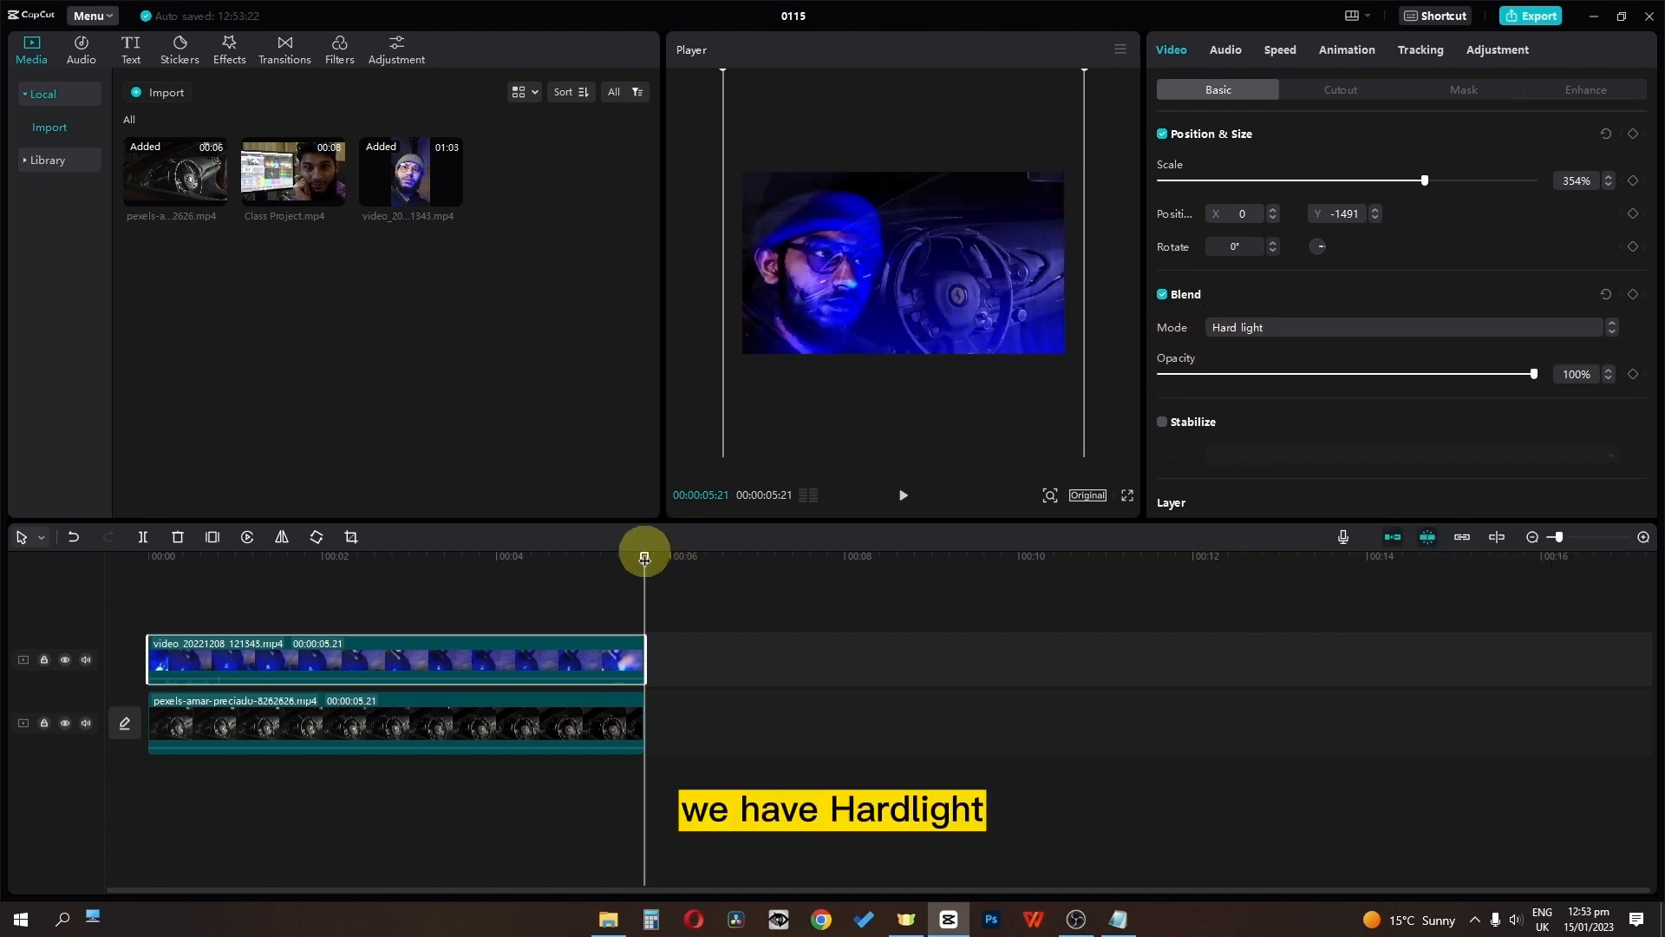
# Step: Extend the end of the upper clip to a duration of about 00:00:06:14 and play the blended result from the start
pyautogui.moveTo(644, 556); pyautogui.dragTo(98, 555)
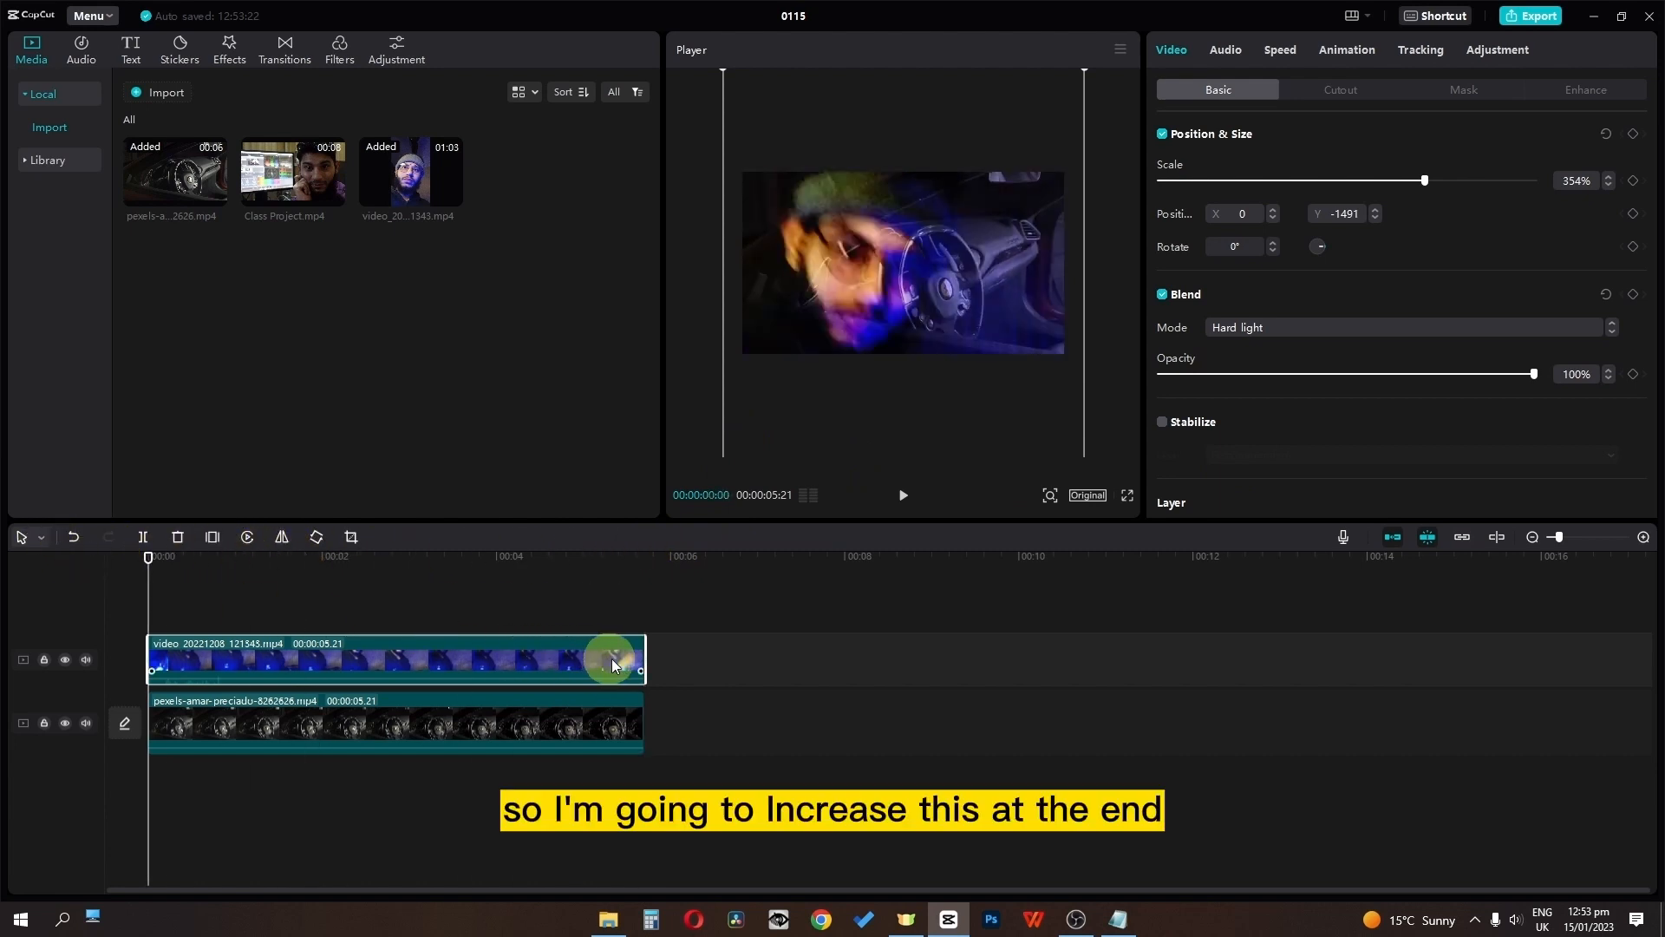
pyautogui.moveTo(646, 649); pyautogui.dragTo(707, 661)
pyautogui.press('space')
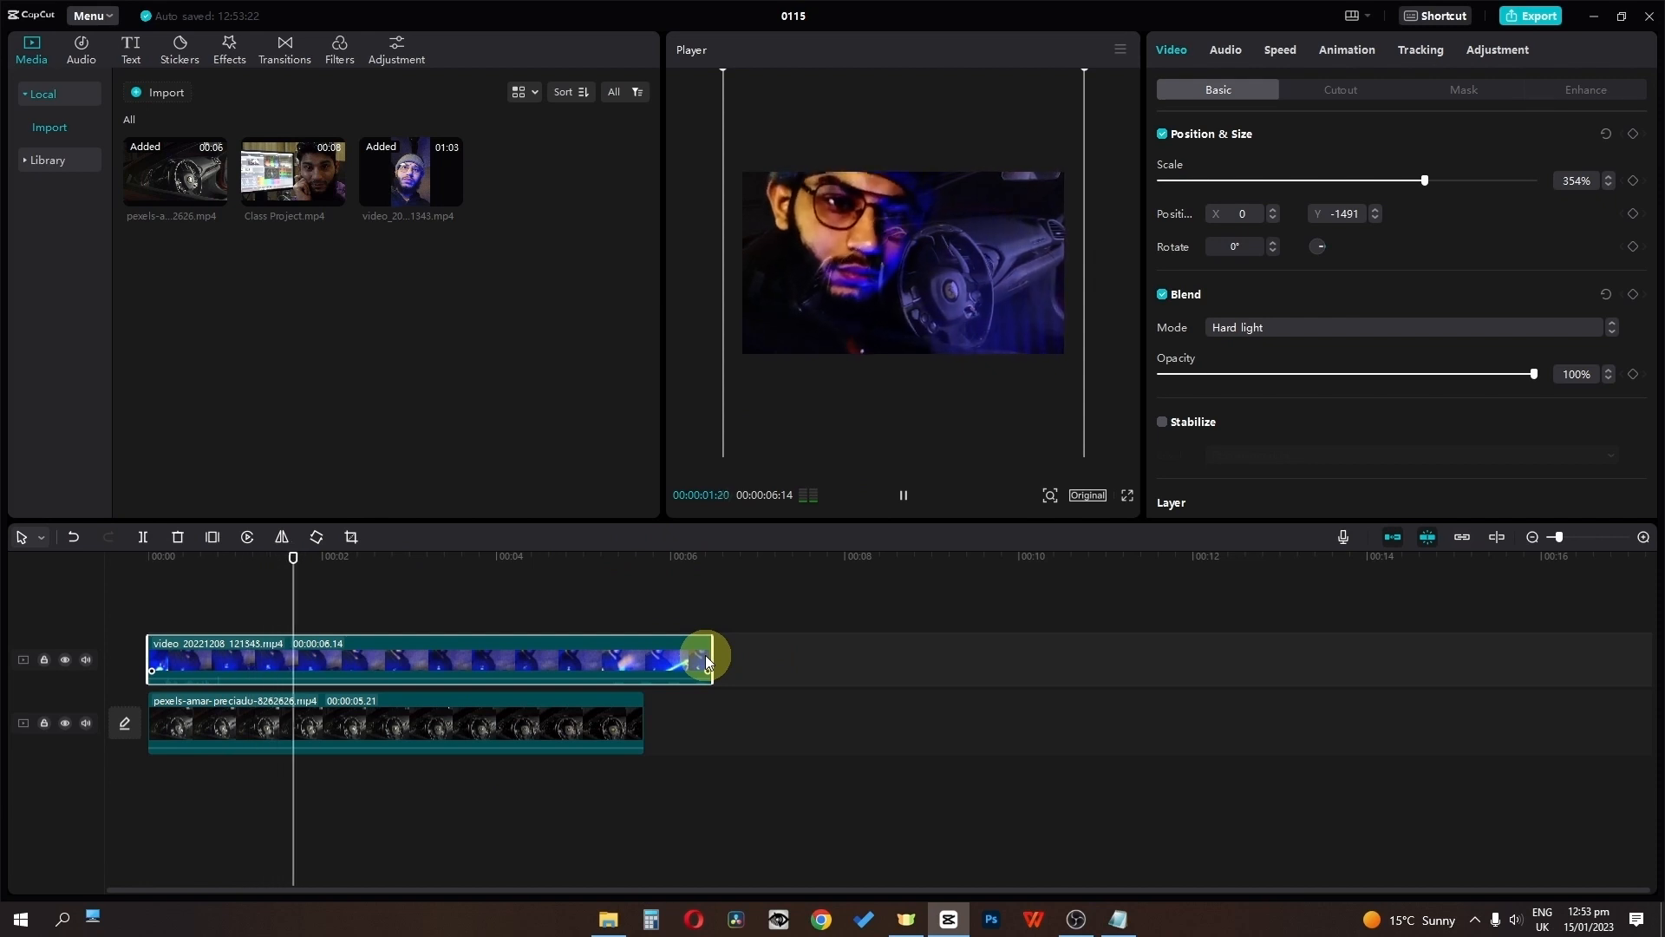
pyautogui.press('space')
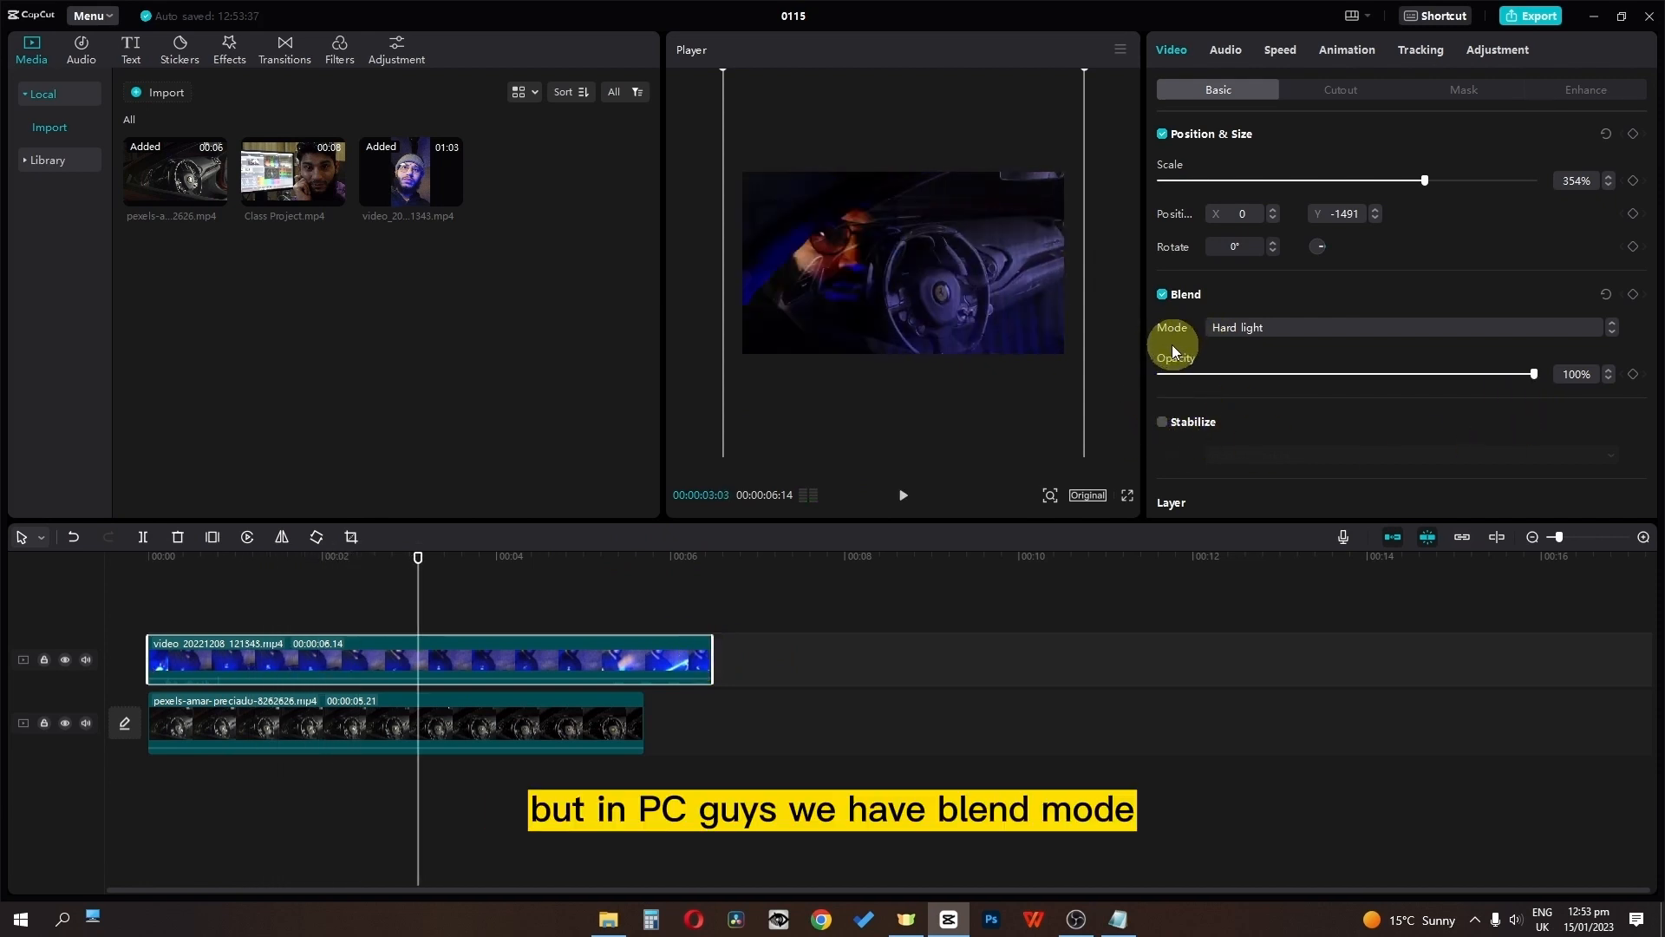
pyautogui.press('space')
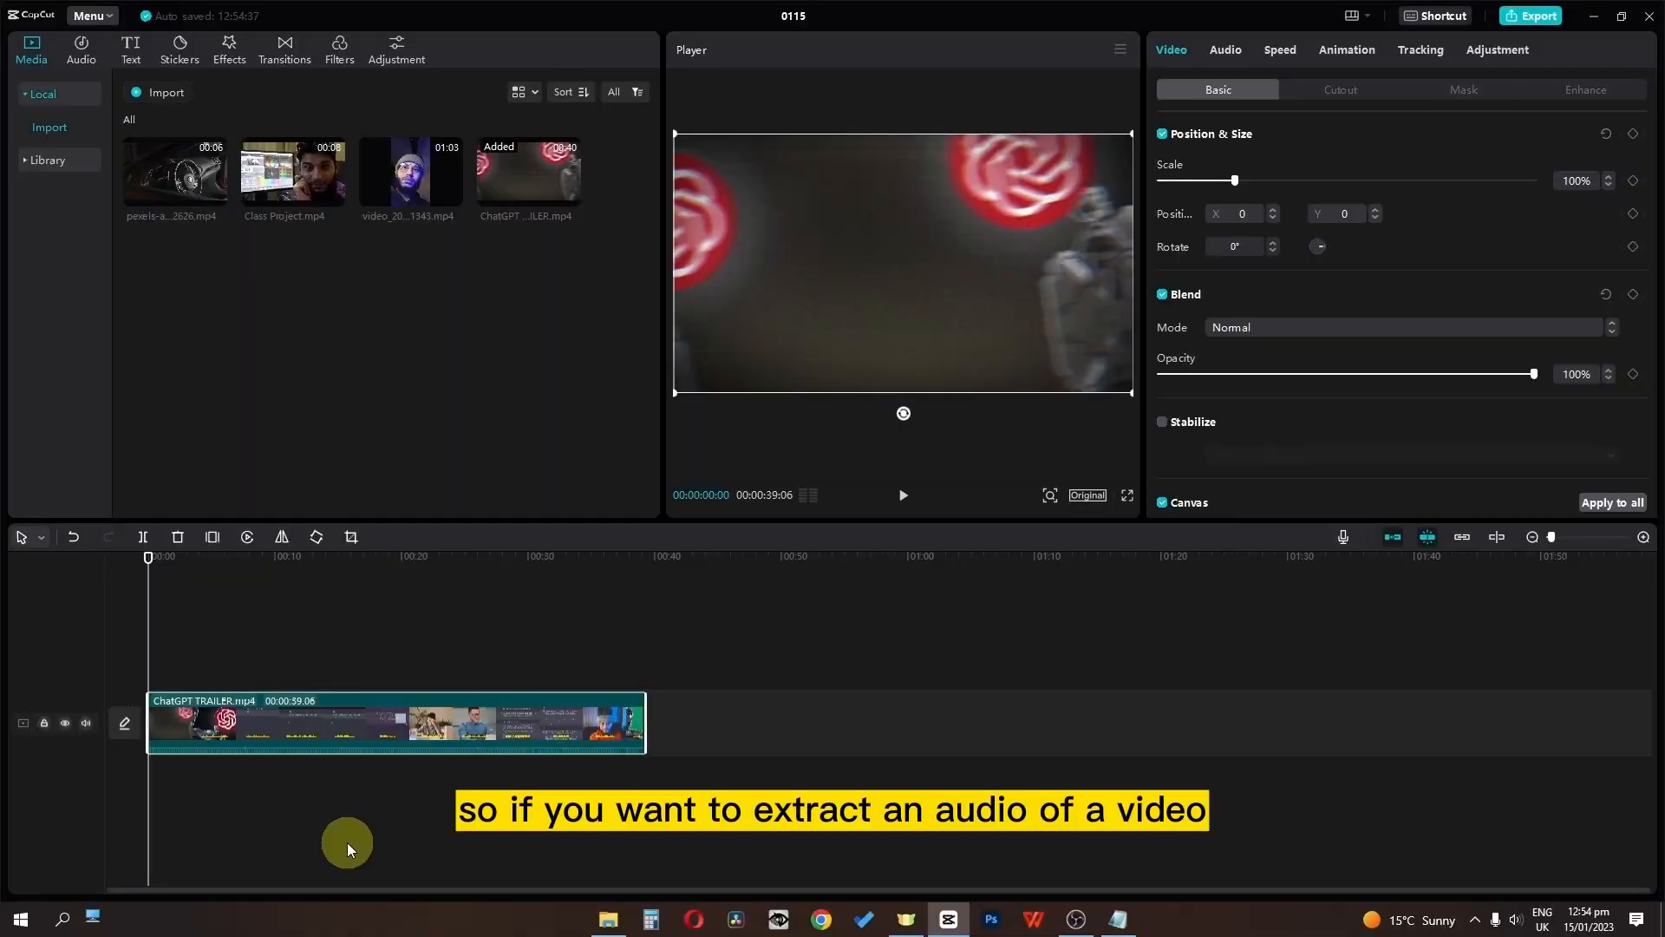
# Step: Separate the audio from the ChatGPT TRAILER.mp4 clip onto its own track, and select the video clip
pyautogui.rightClick(305, 736)
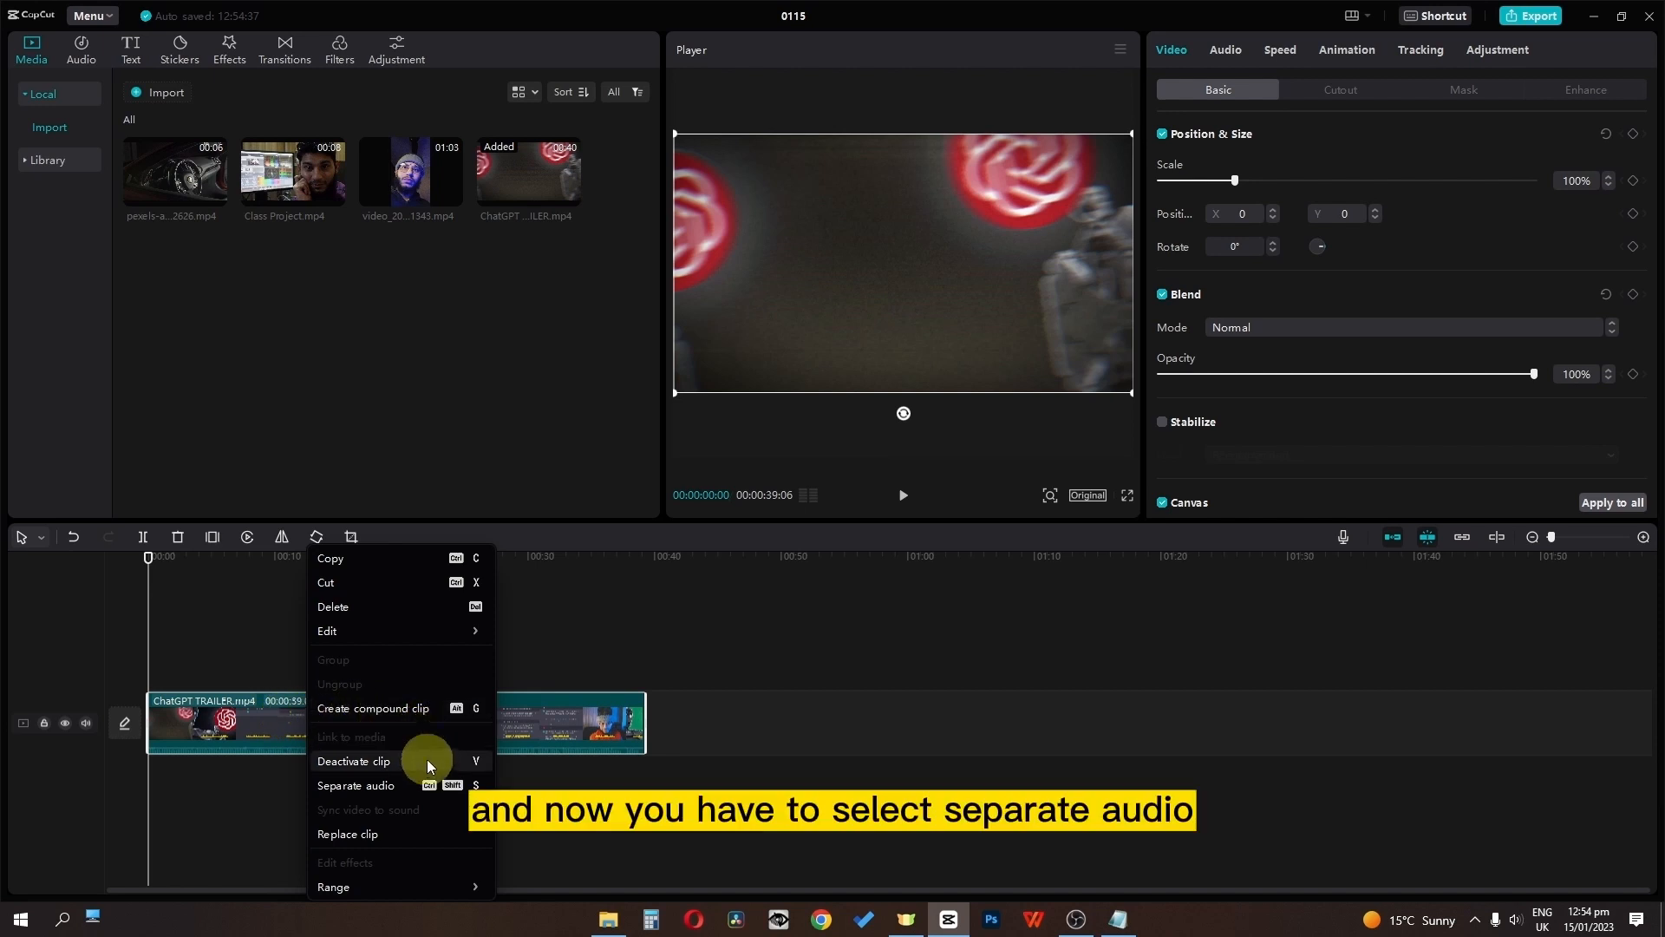
pyautogui.click(392, 788)
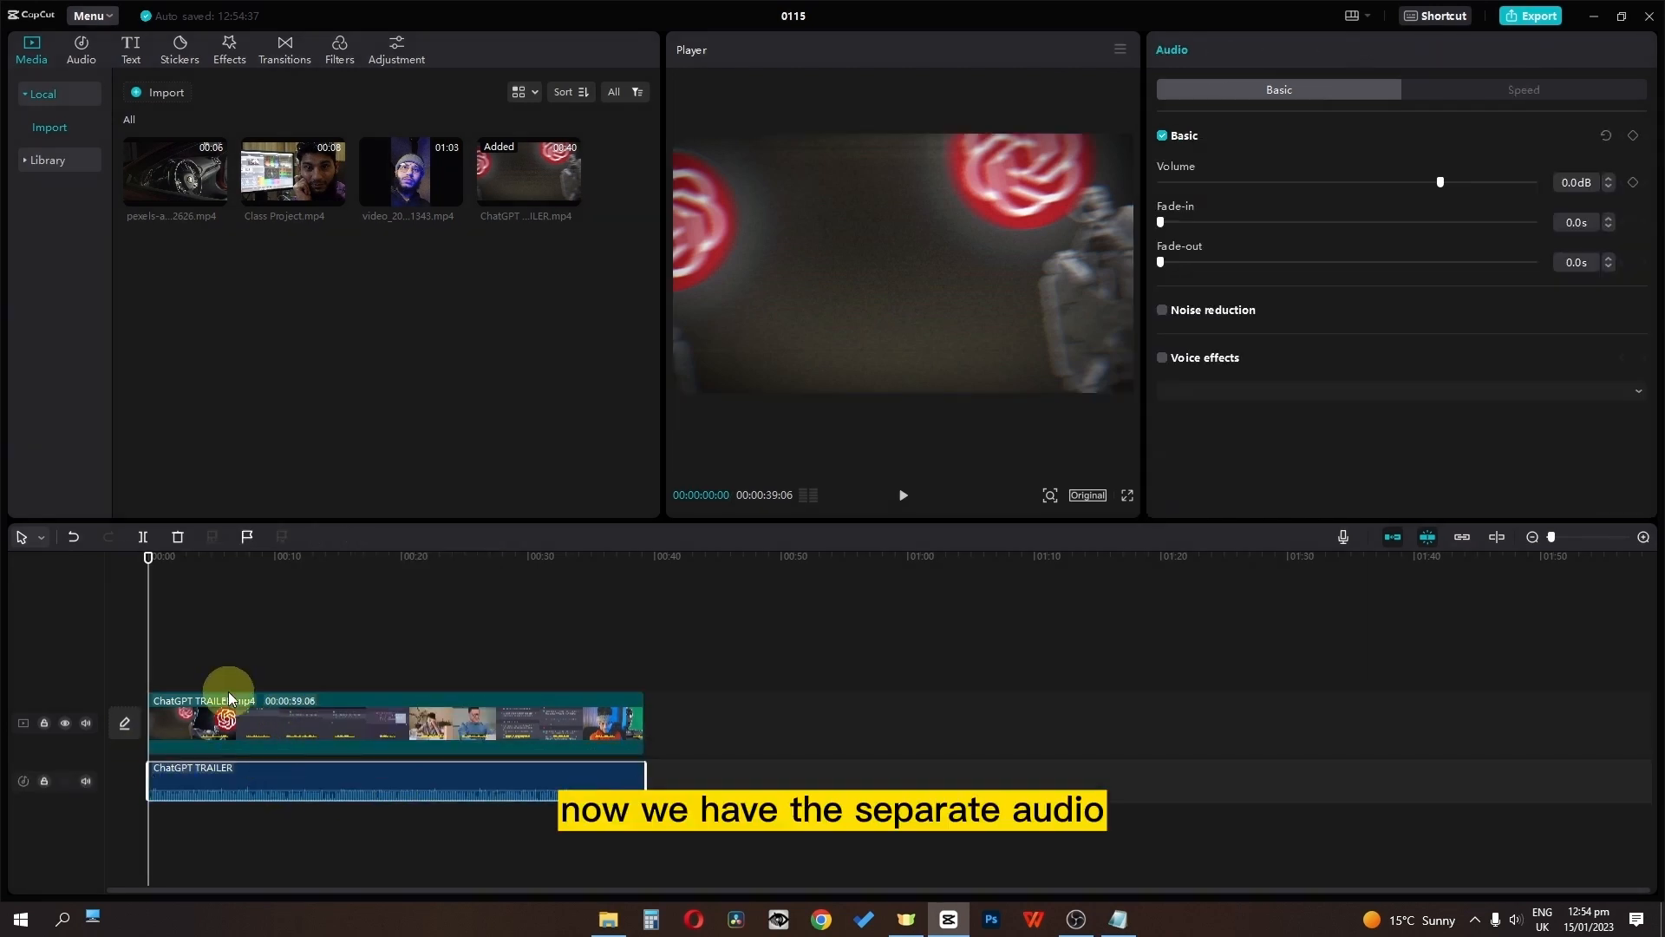
pyautogui.click(252, 711)
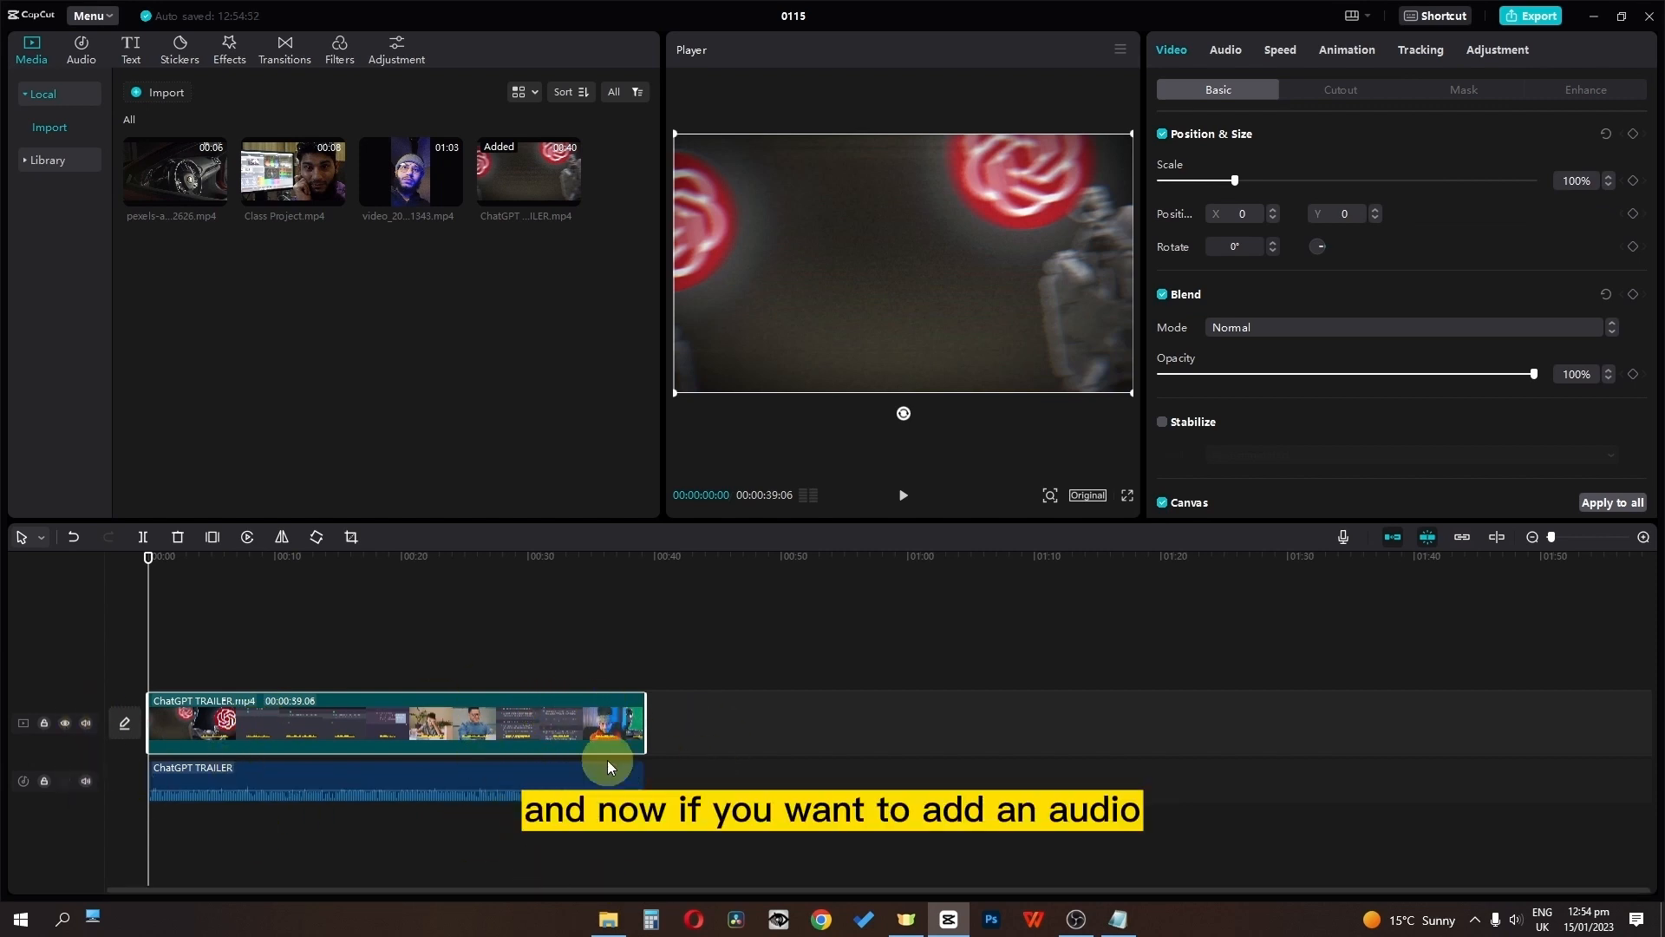
# Step: Import the audio file chat1 (enhanced).wav from the chatgpt folder in File Explorer into the CapCut media library
pyautogui.click(608, 919)
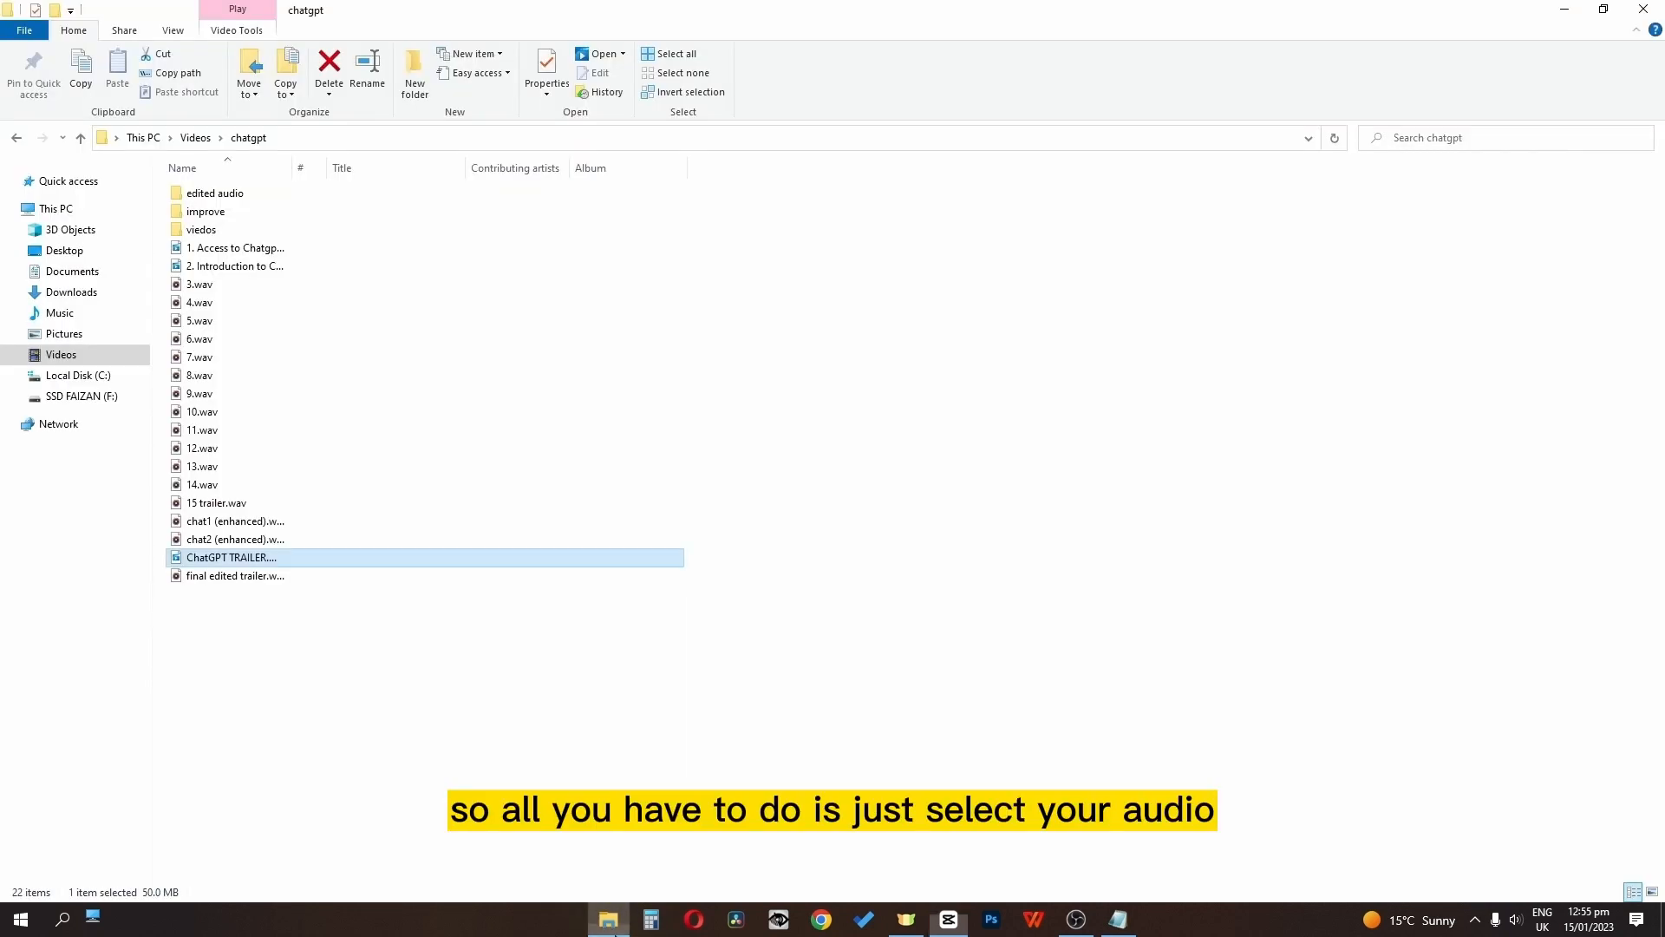
pyautogui.click(194, 524)
pyautogui.moveTo(217, 536); pyautogui.dragTo(389, 419)
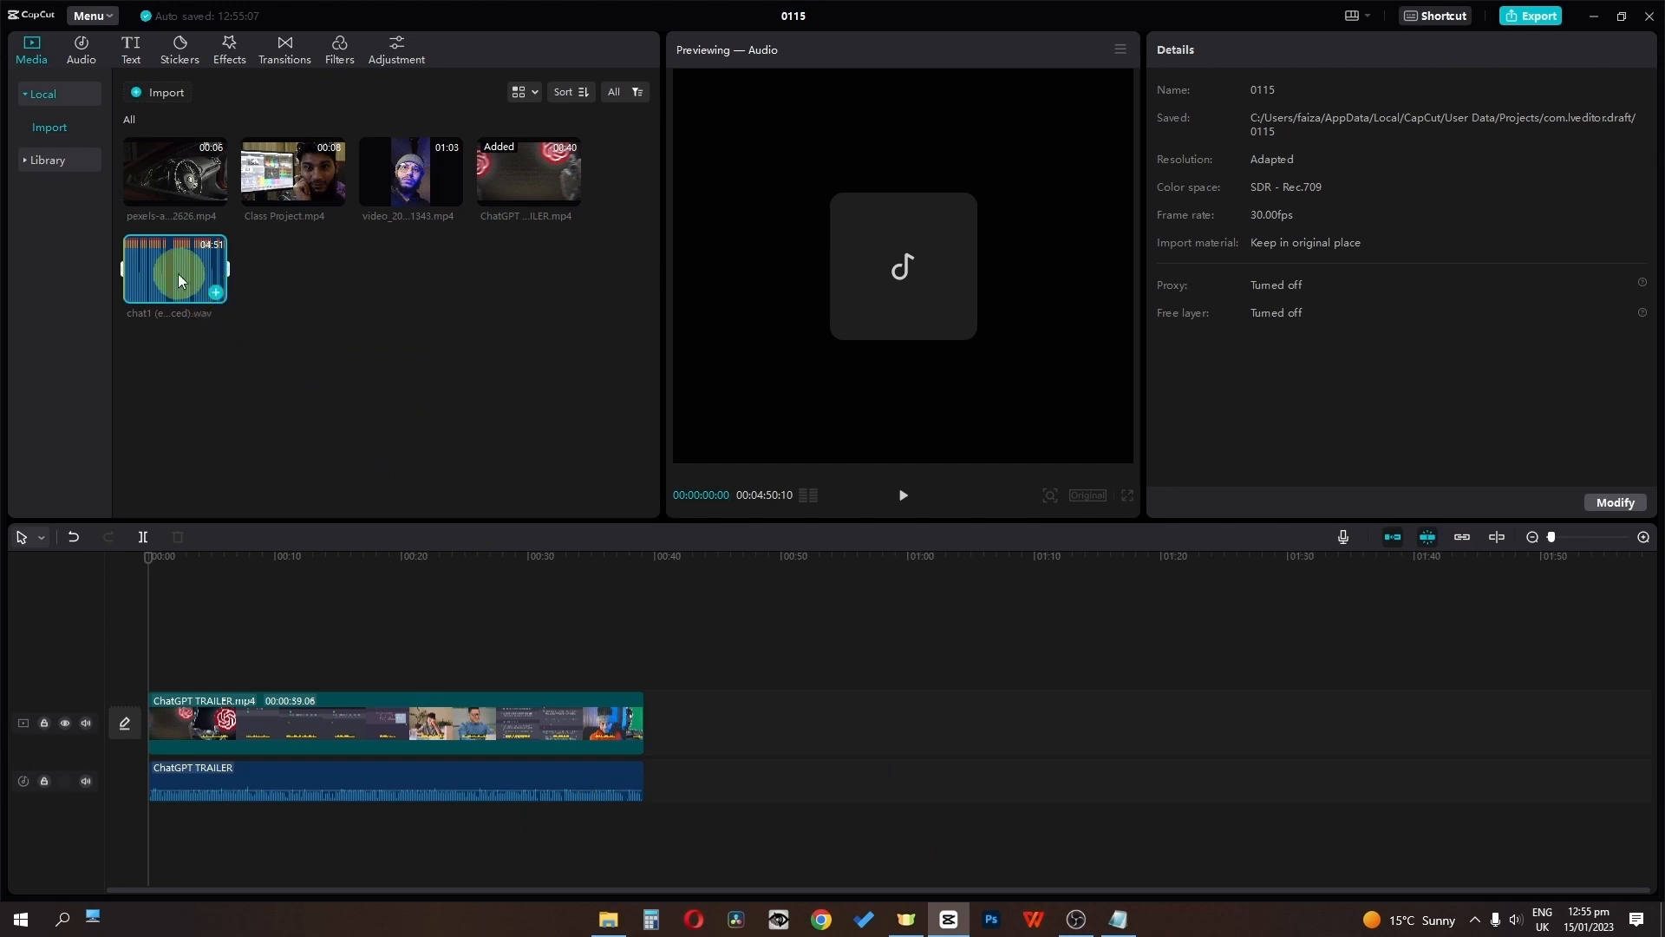
# Step: Place chat1 (enhanced).wav at the start of a new track below the separated audio and lower its volume
pyautogui.moveTo(178, 273); pyautogui.dragTo(138, 830)
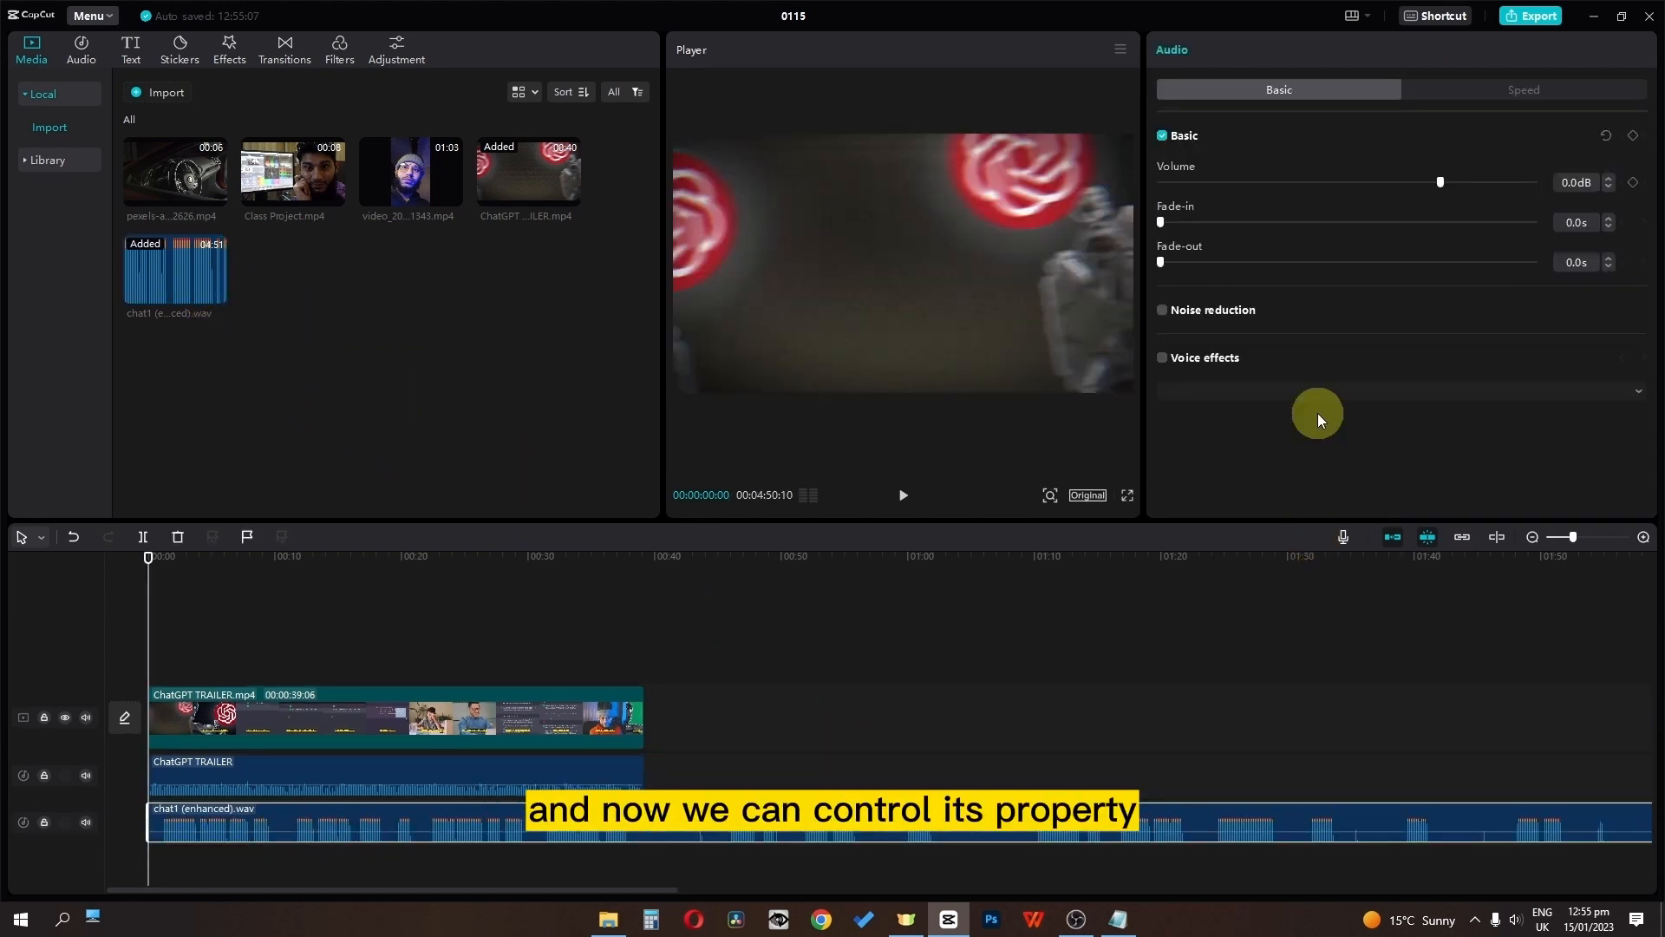
pyautogui.moveTo(1436, 184); pyautogui.dragTo(1352, 185)
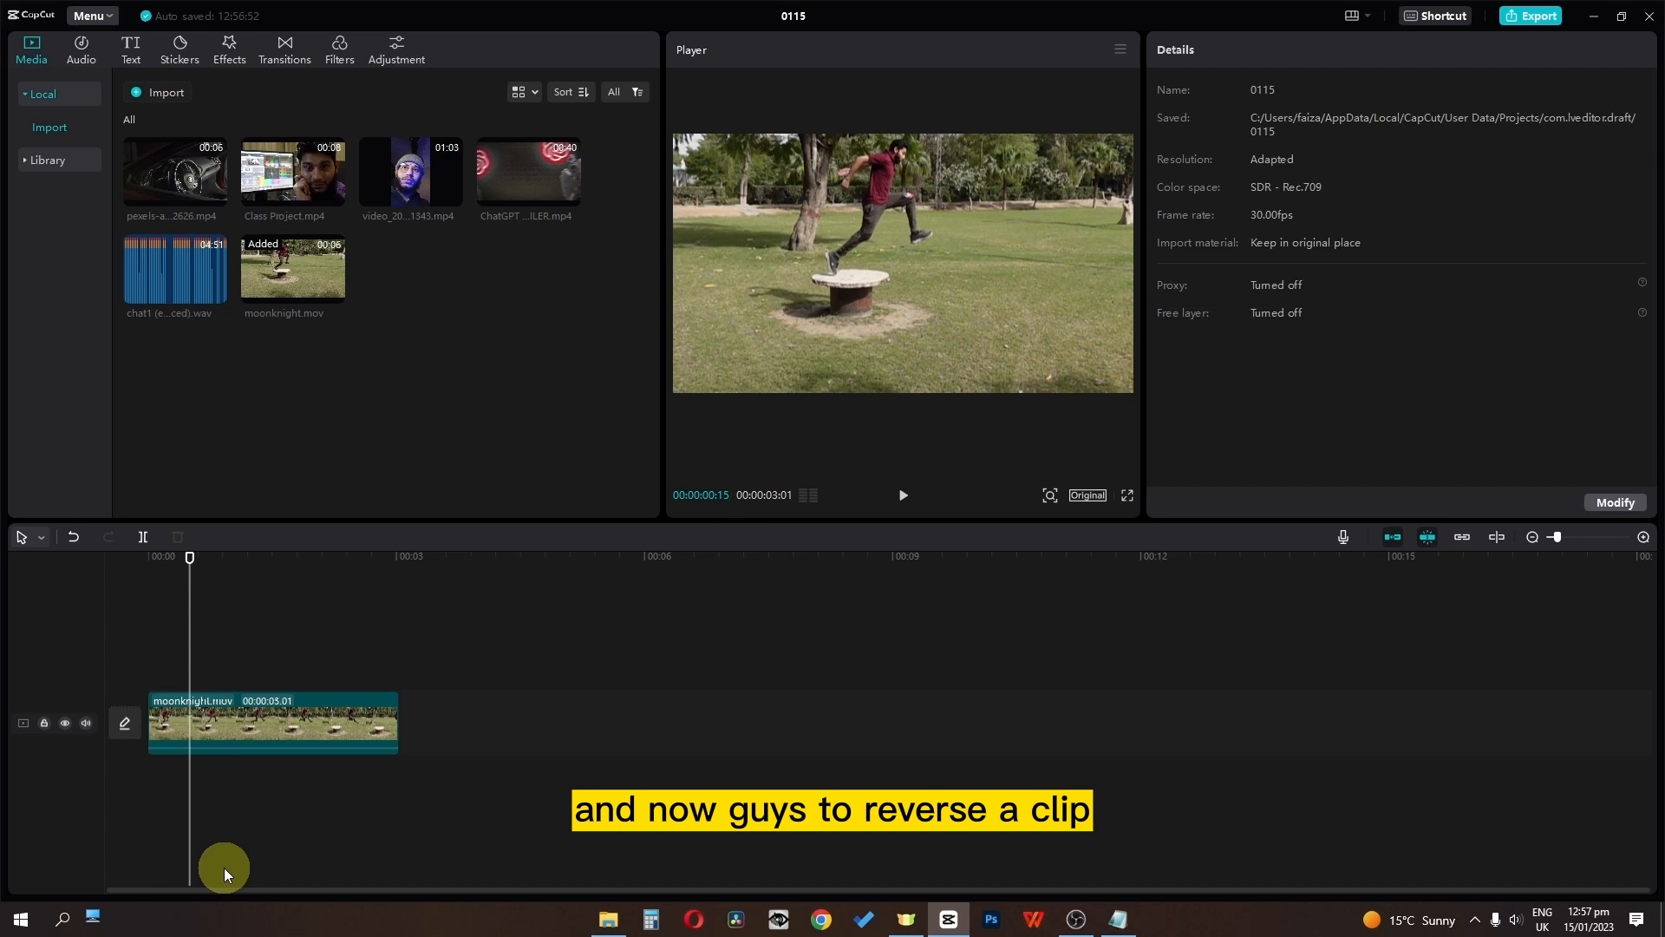
# Step: Try reversing the moonknight.mov clip, play the result, and undo the reversal
pyautogui.rightClick(227, 737)
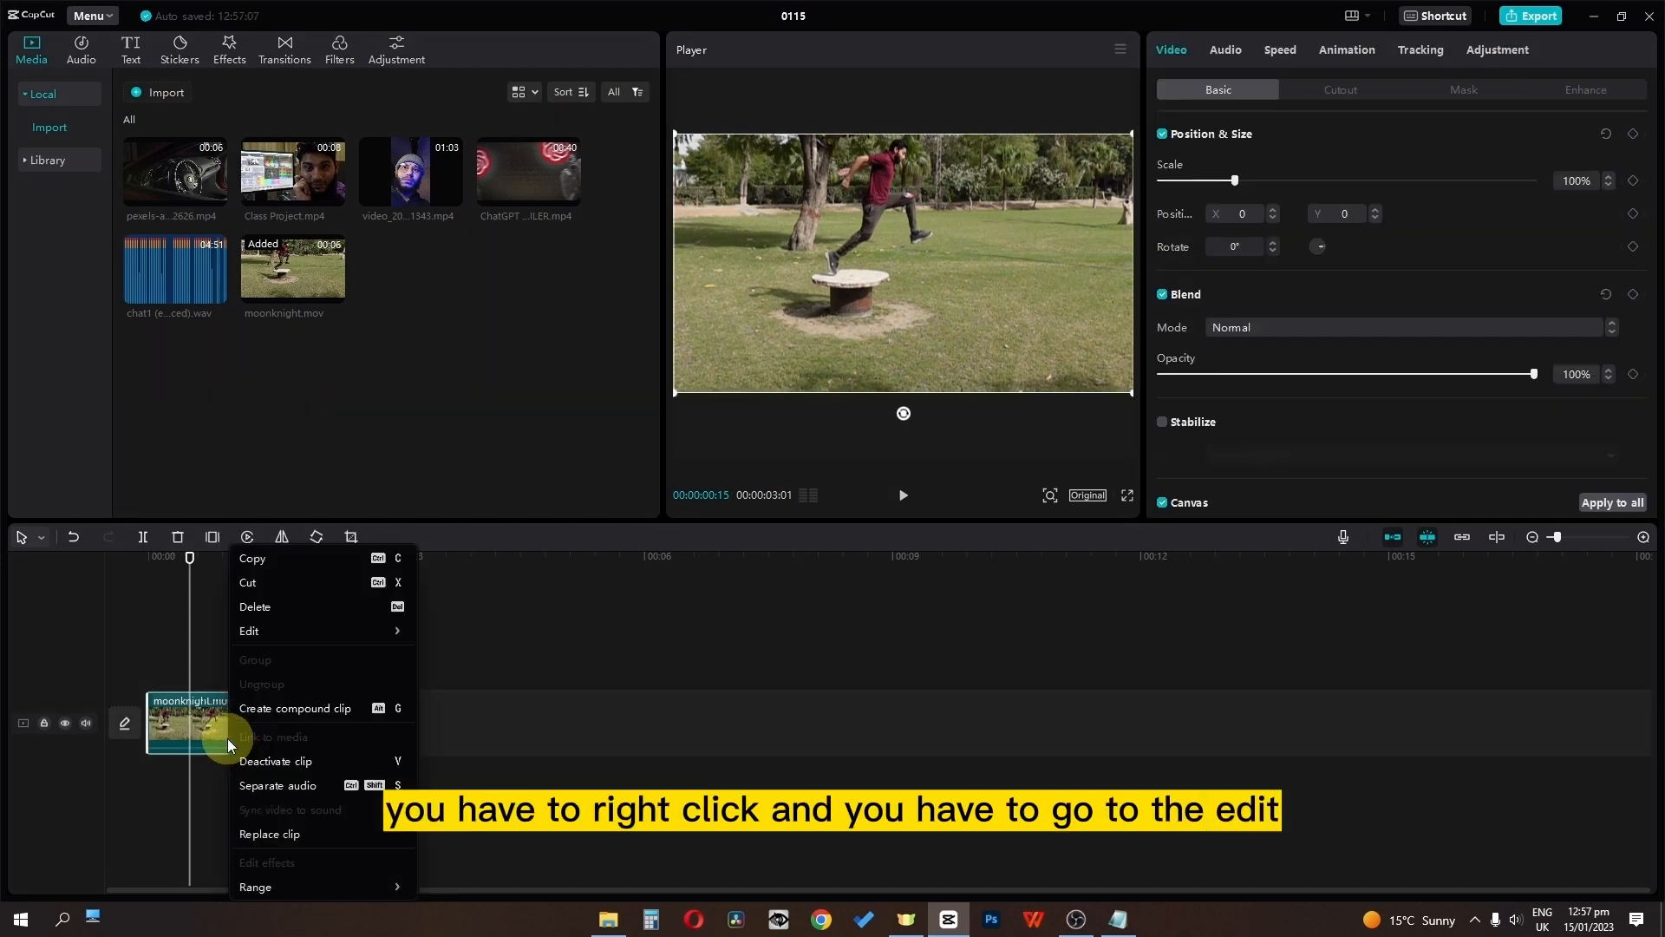
pyautogui.moveTo(302, 631)
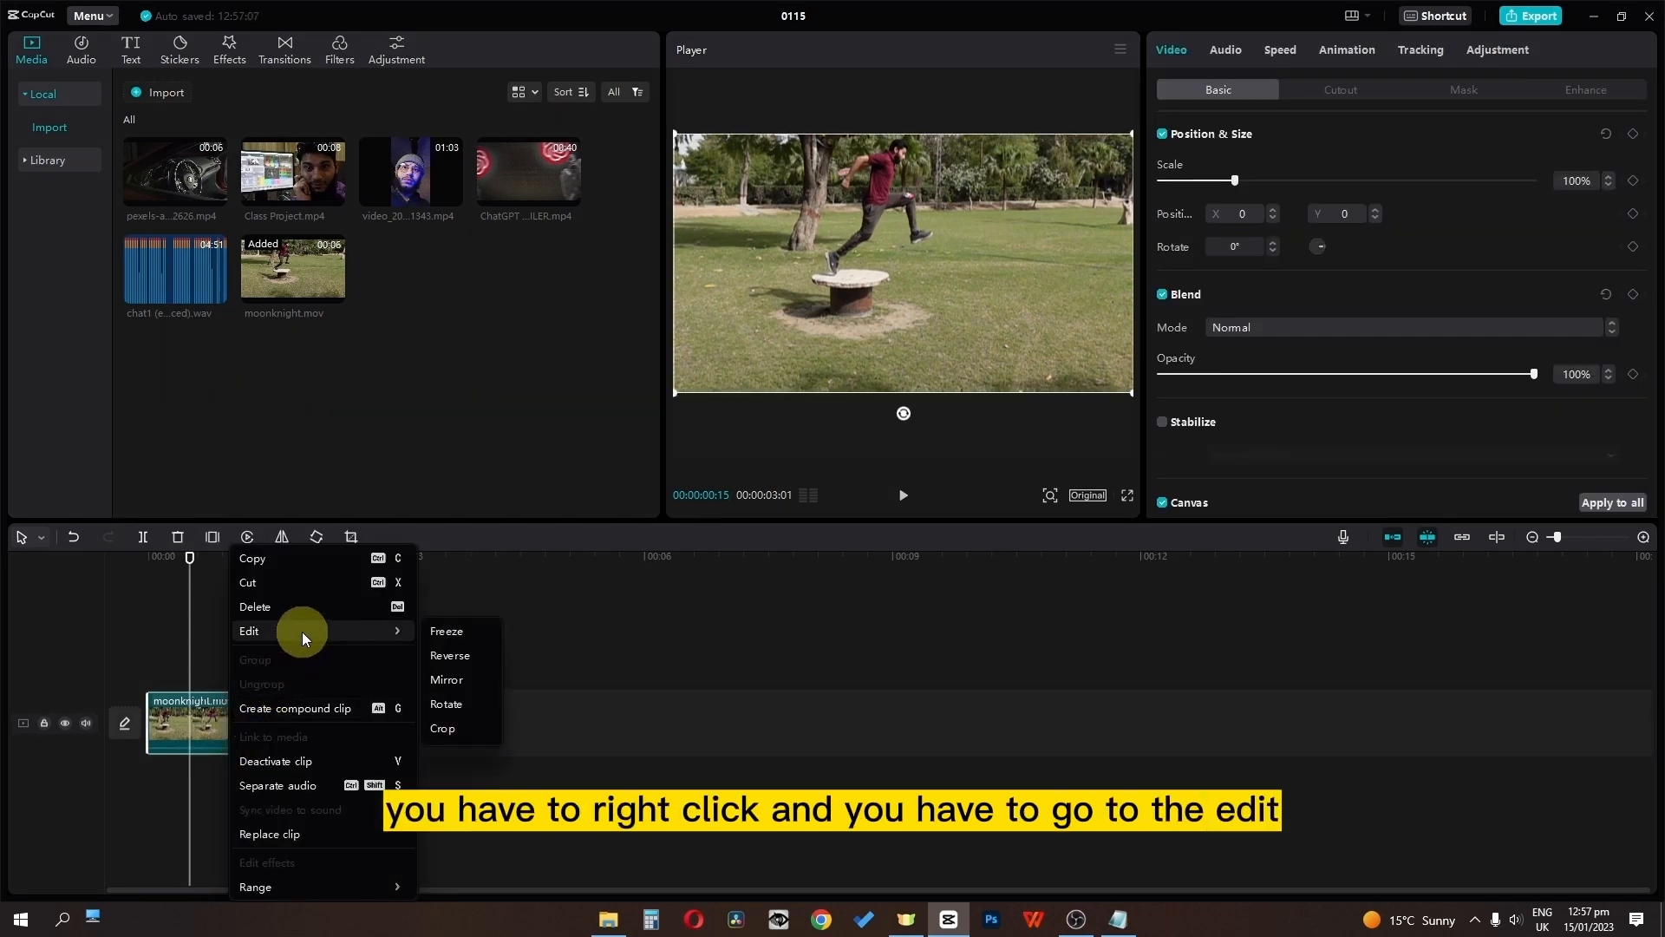
pyautogui.click(477, 663)
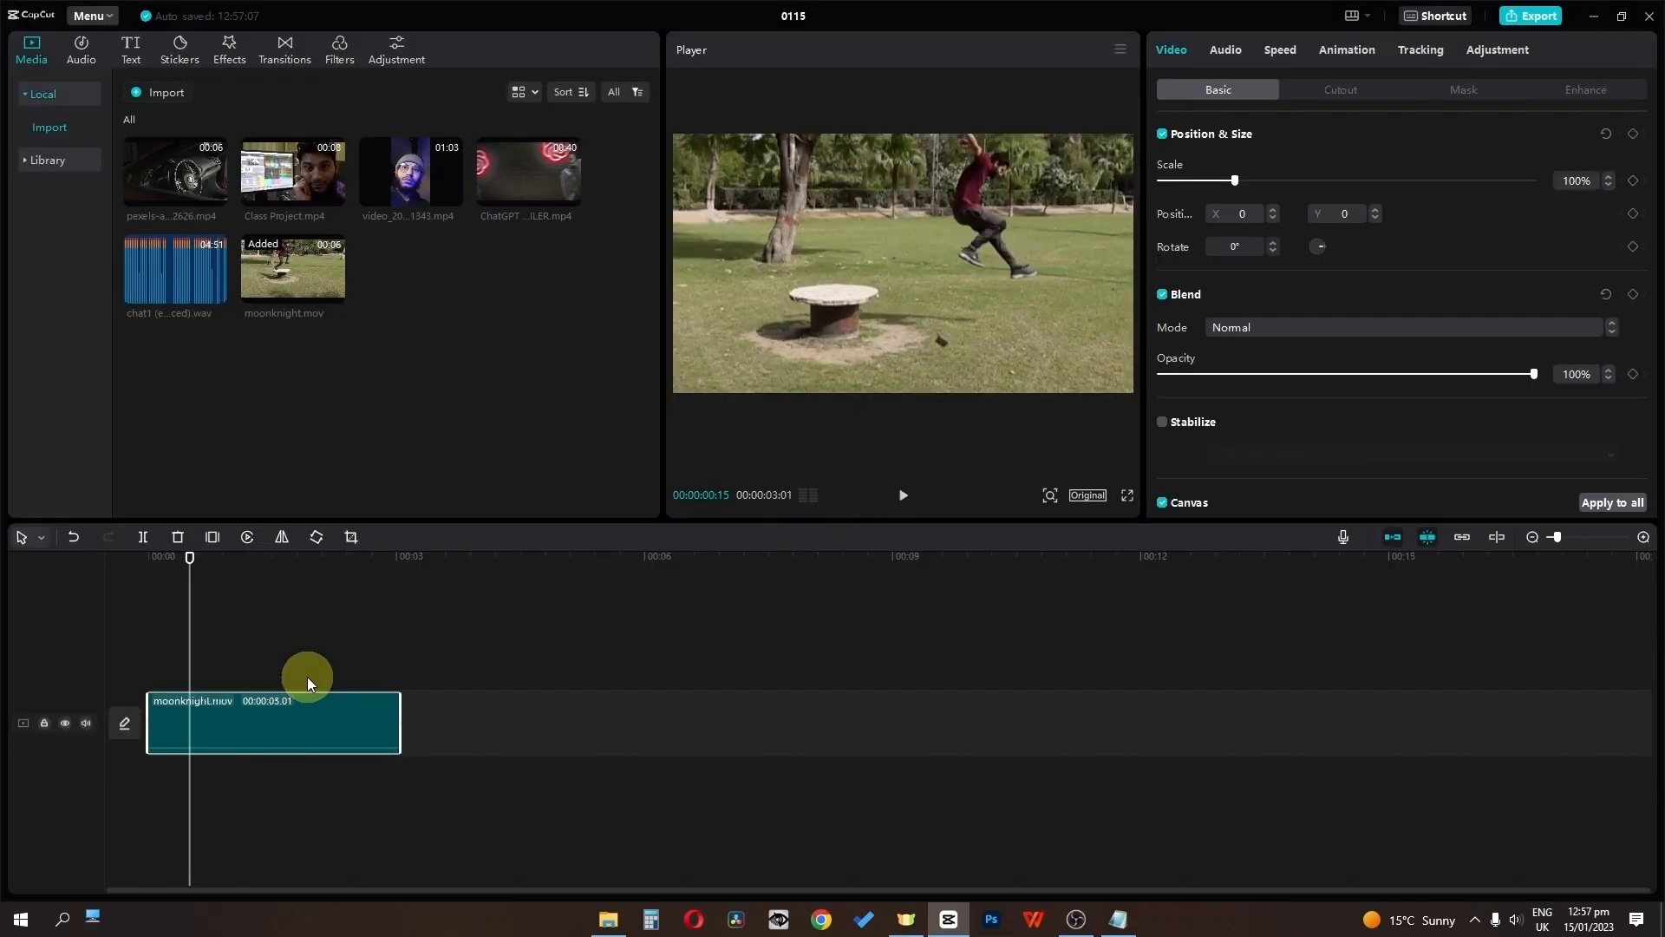
pyautogui.press('space')
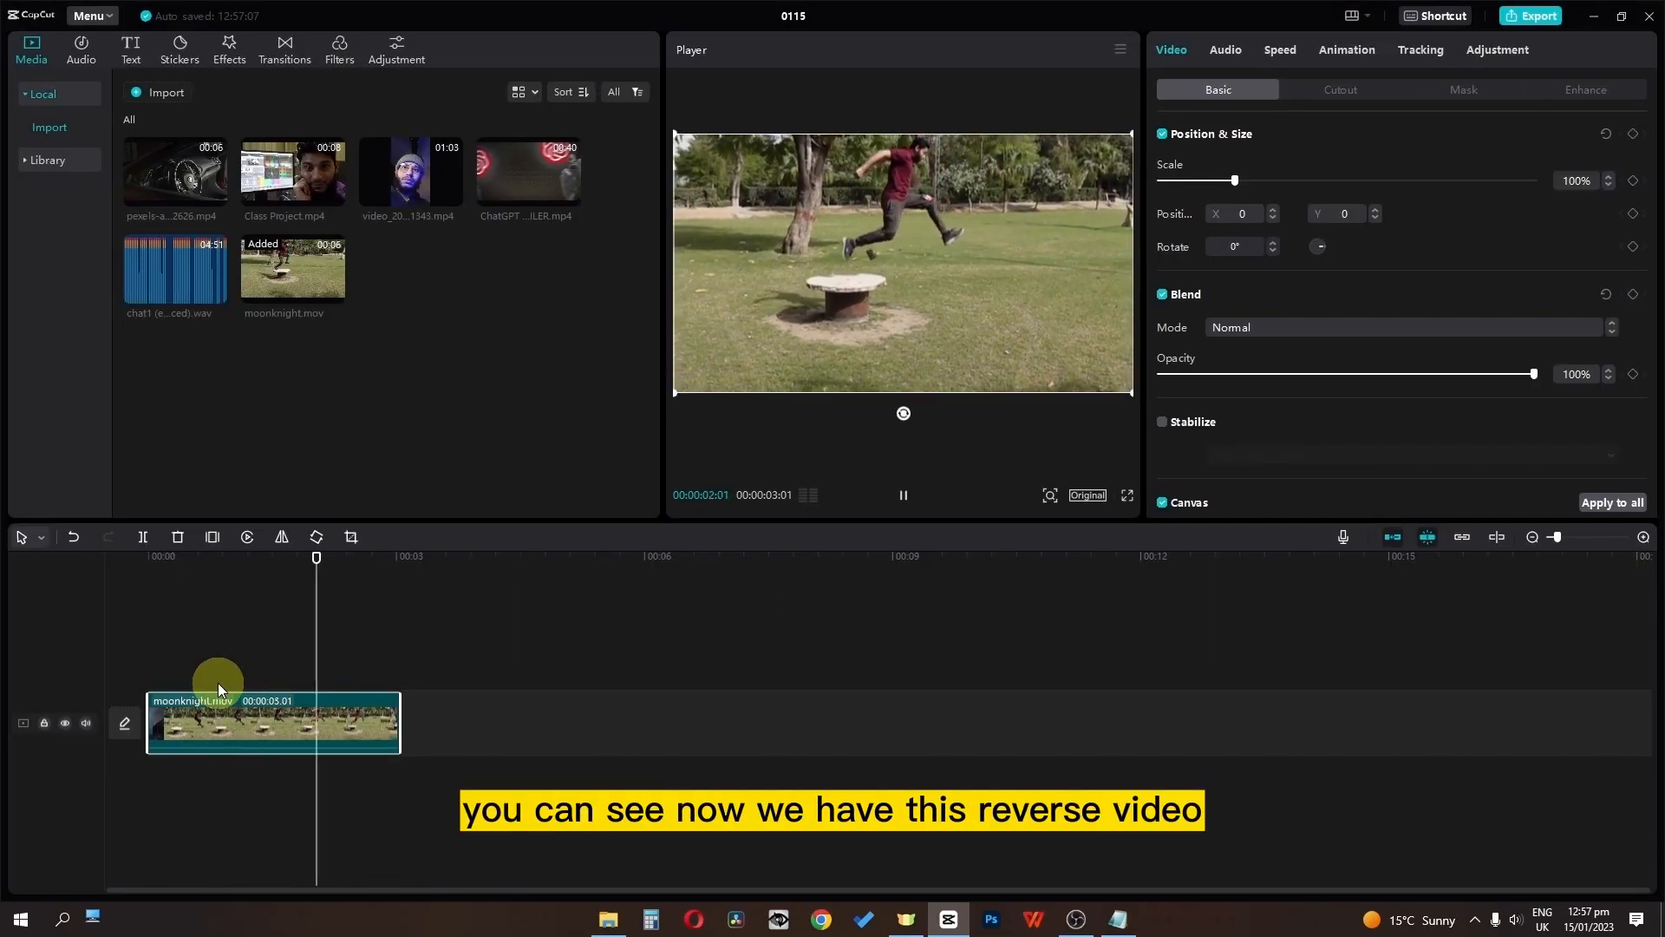
pyautogui.press('space')
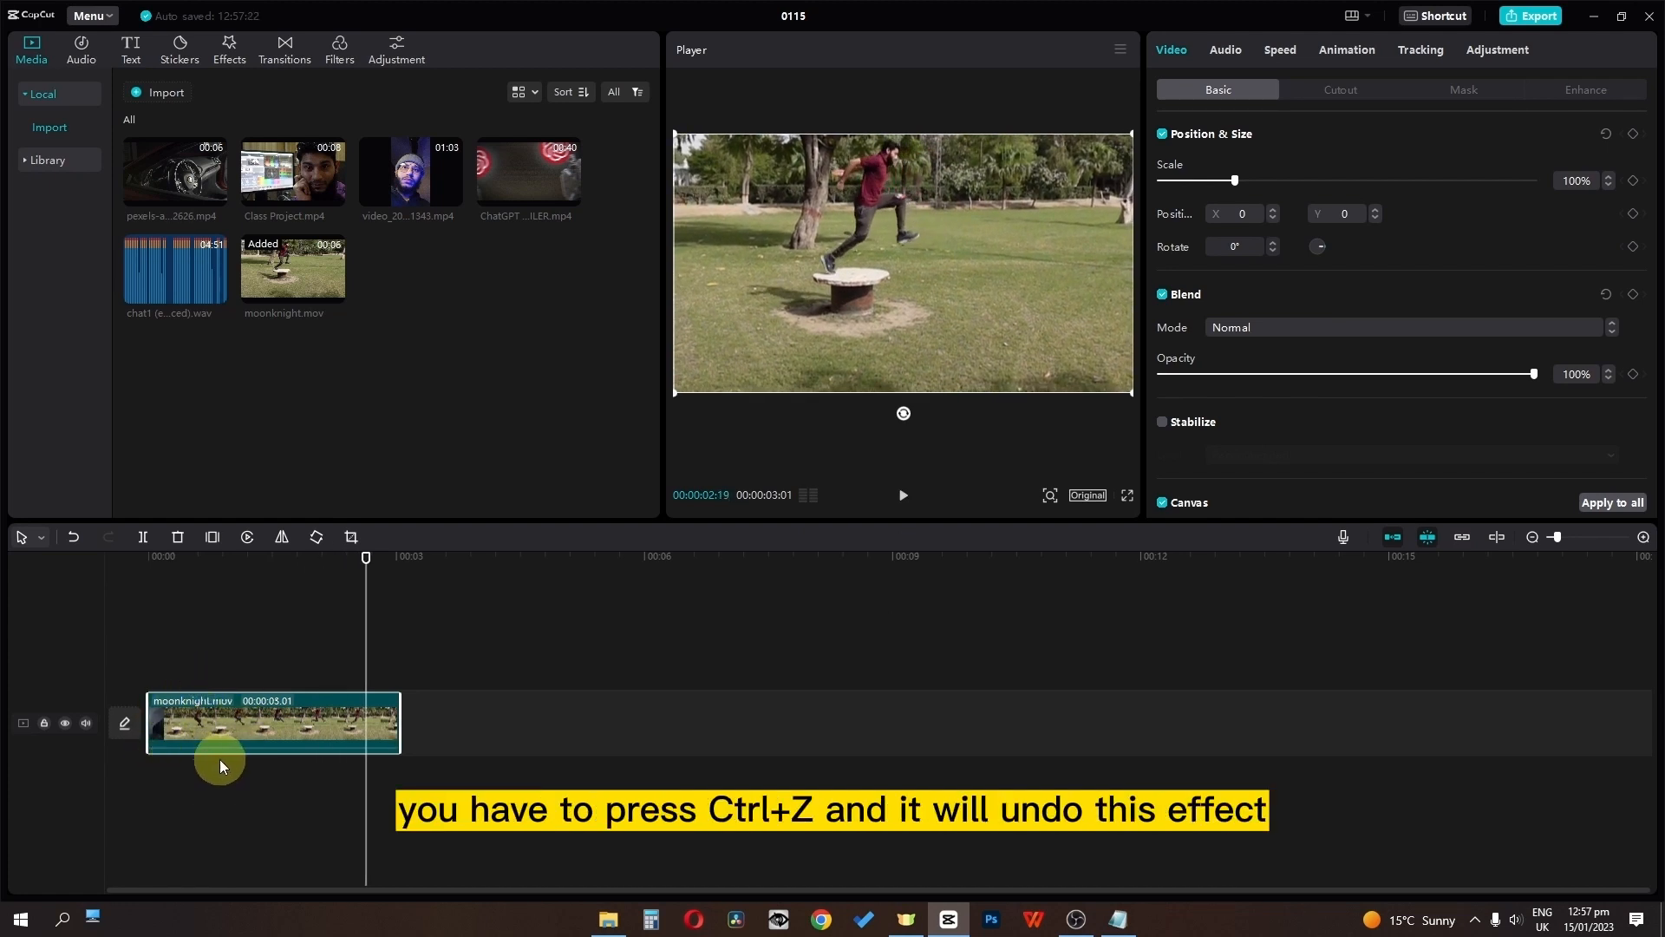
pyautogui.hotkey('ctrl', 'z')
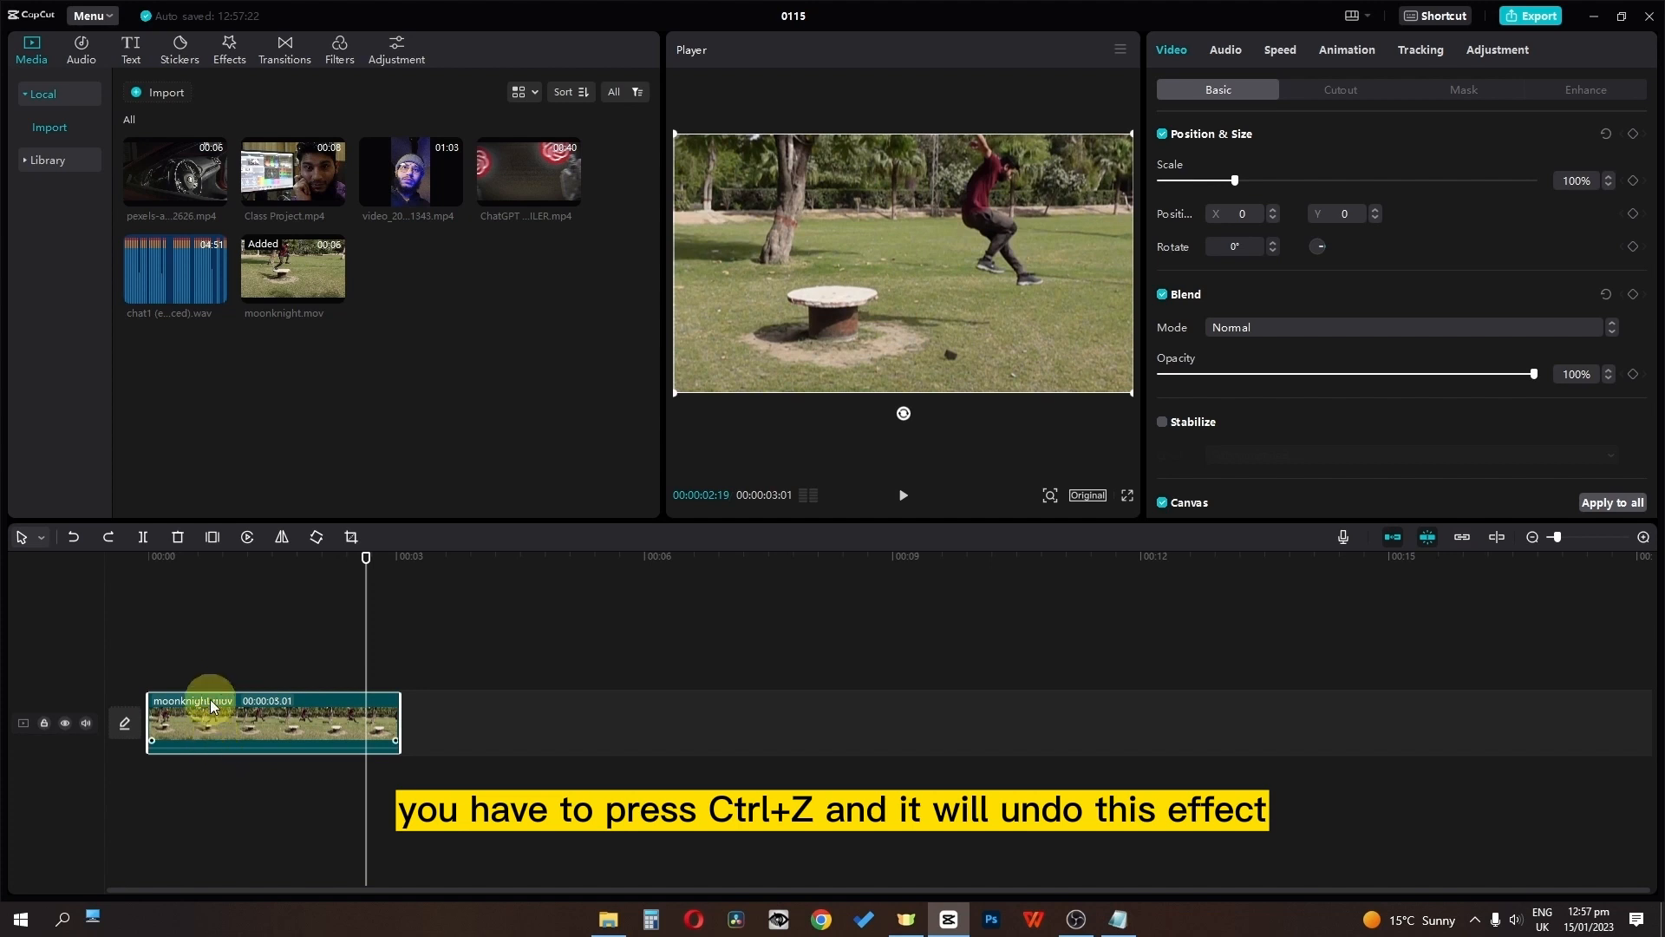
# Step: Move the playhead to about 00:00:00:12, reverse the moonknight.mov clip again and play it
pyautogui.click(176, 560)
pyautogui.moveTo(181, 557); pyautogui.dragTo(182, 560)
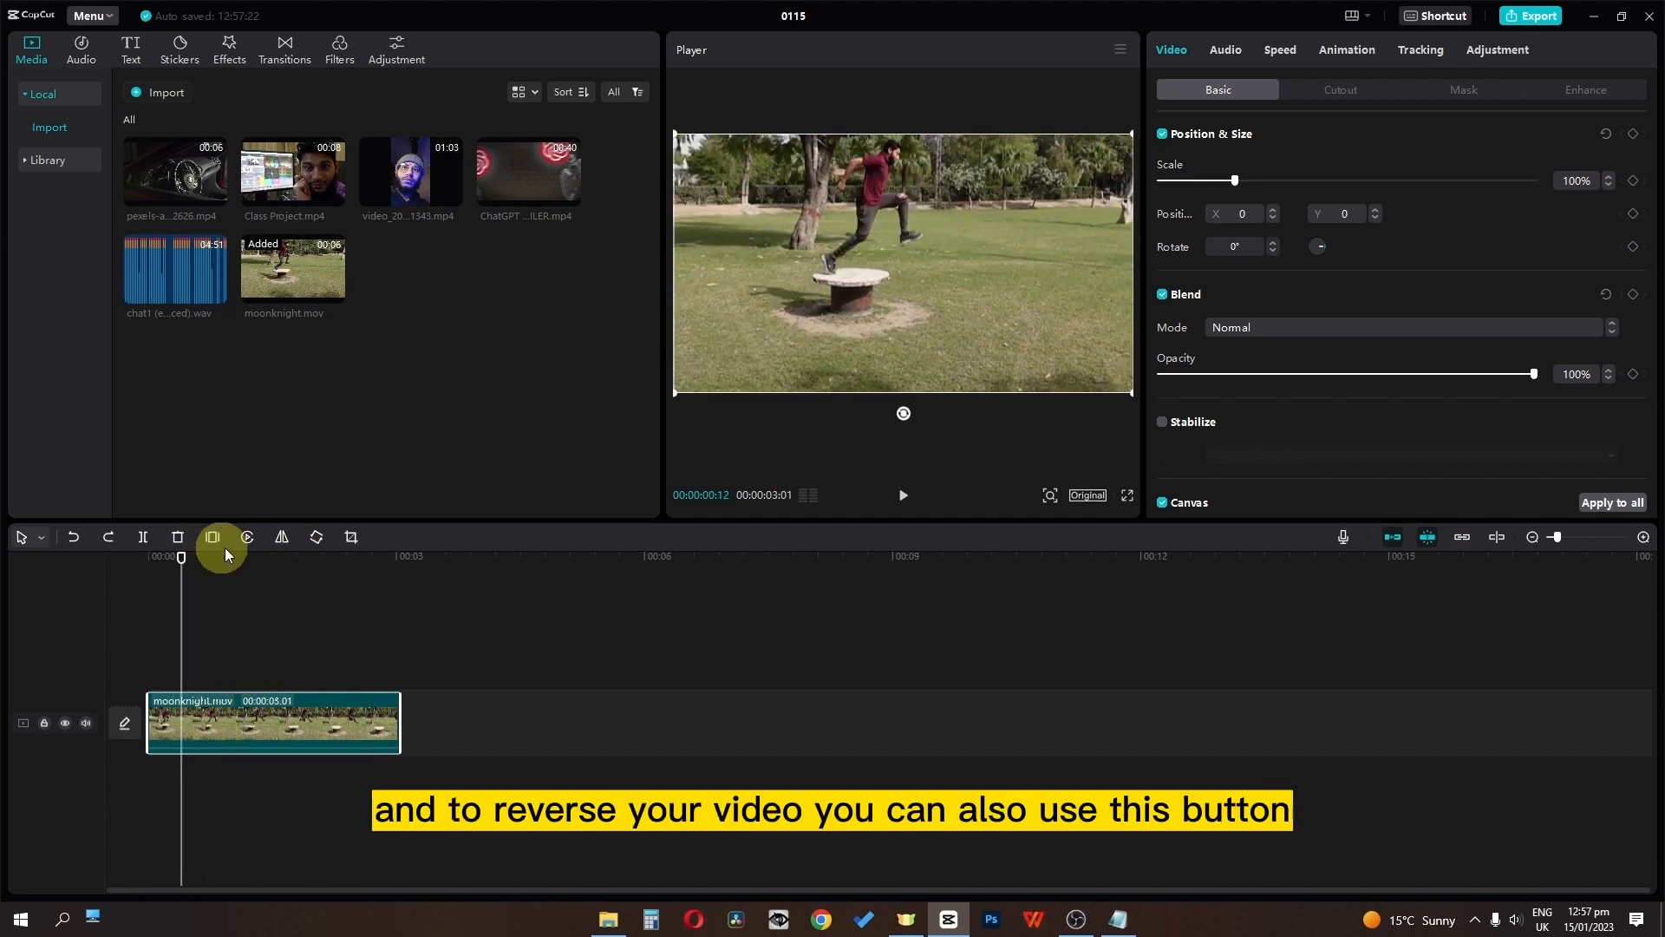
pyautogui.click(248, 538)
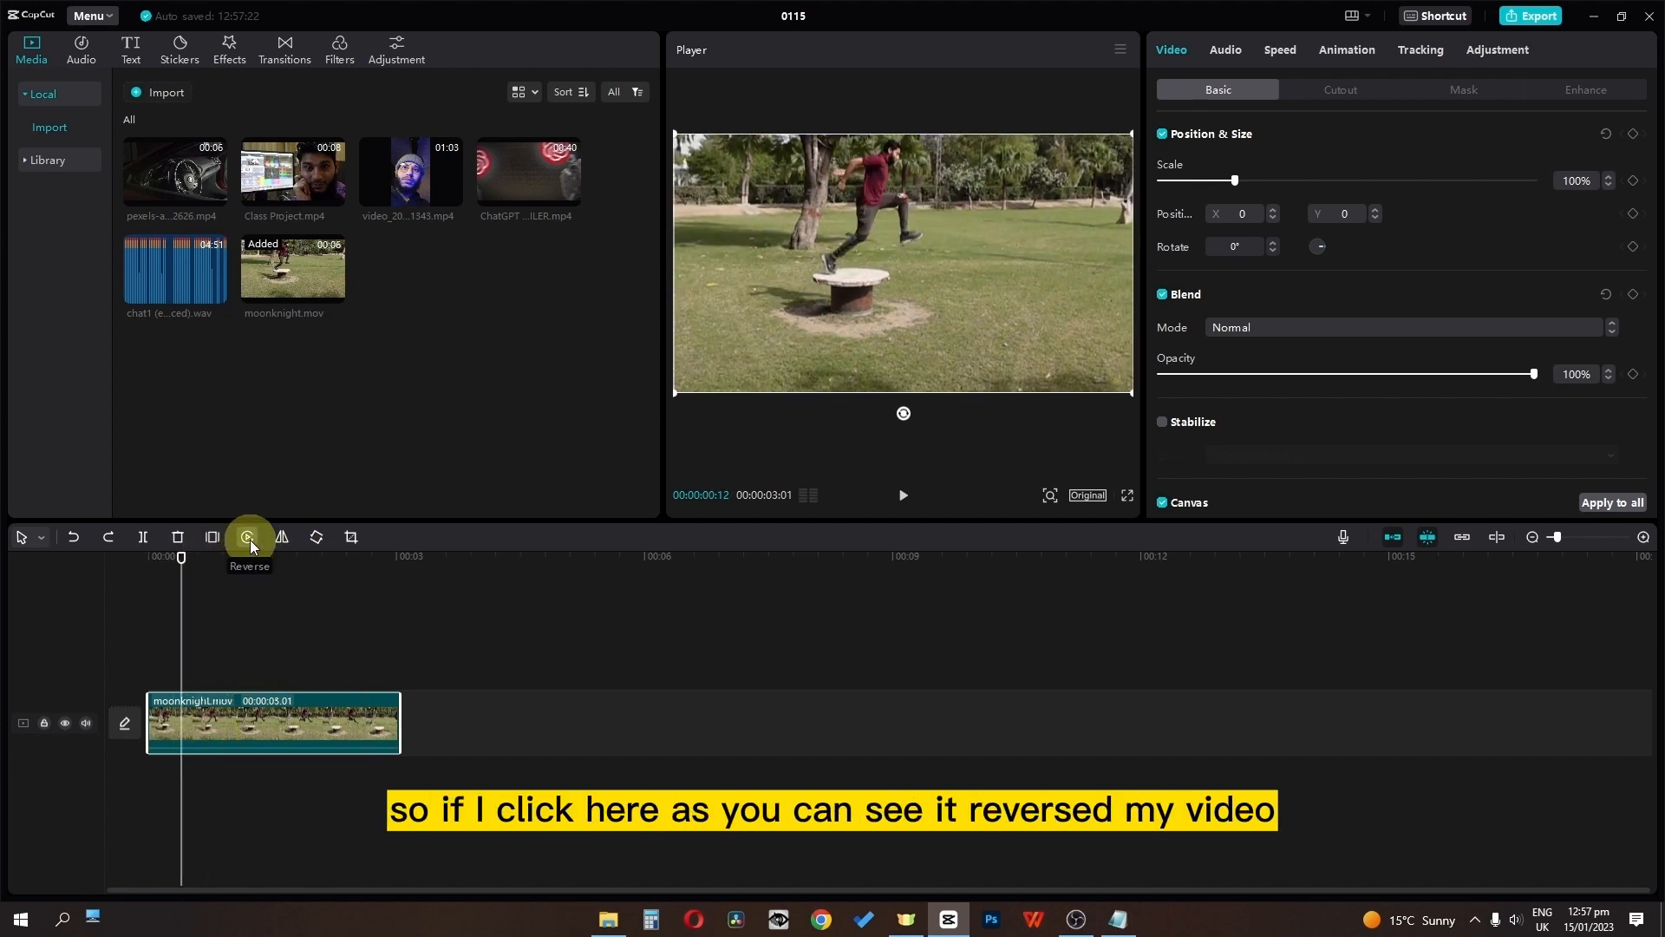
pyautogui.press('space')
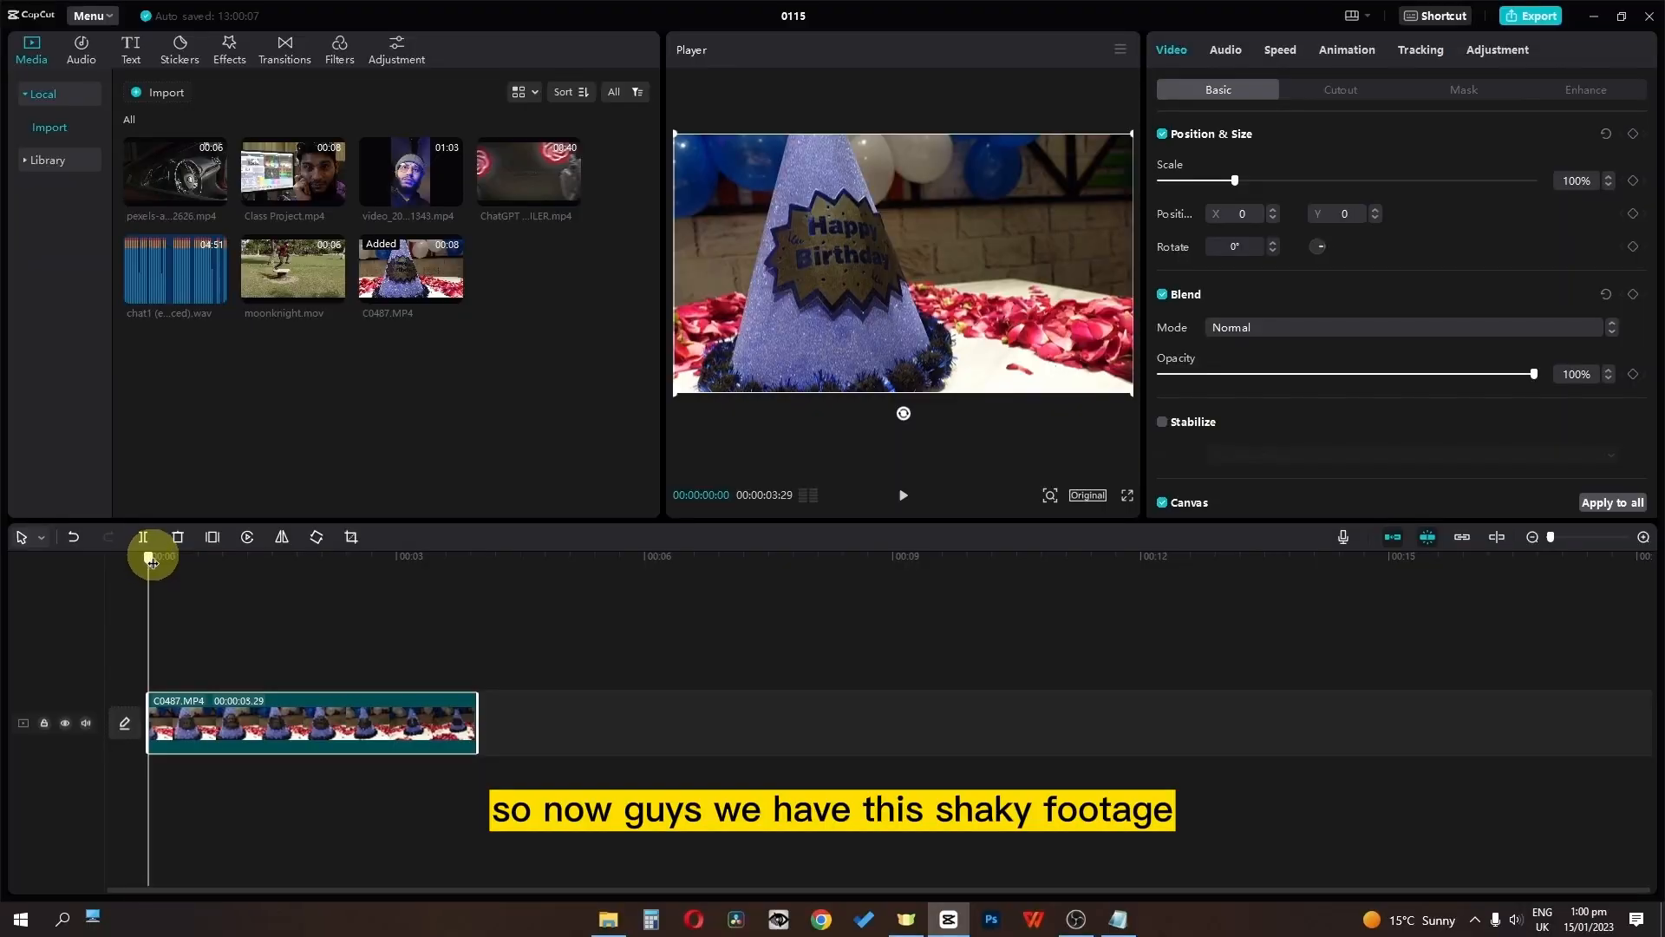
# Step: Stabilize the C0487.MP4 clip with the level set to Most stable and play the result from the start
pyautogui.moveTo(152, 562); pyautogui.dragTo(75, 565)
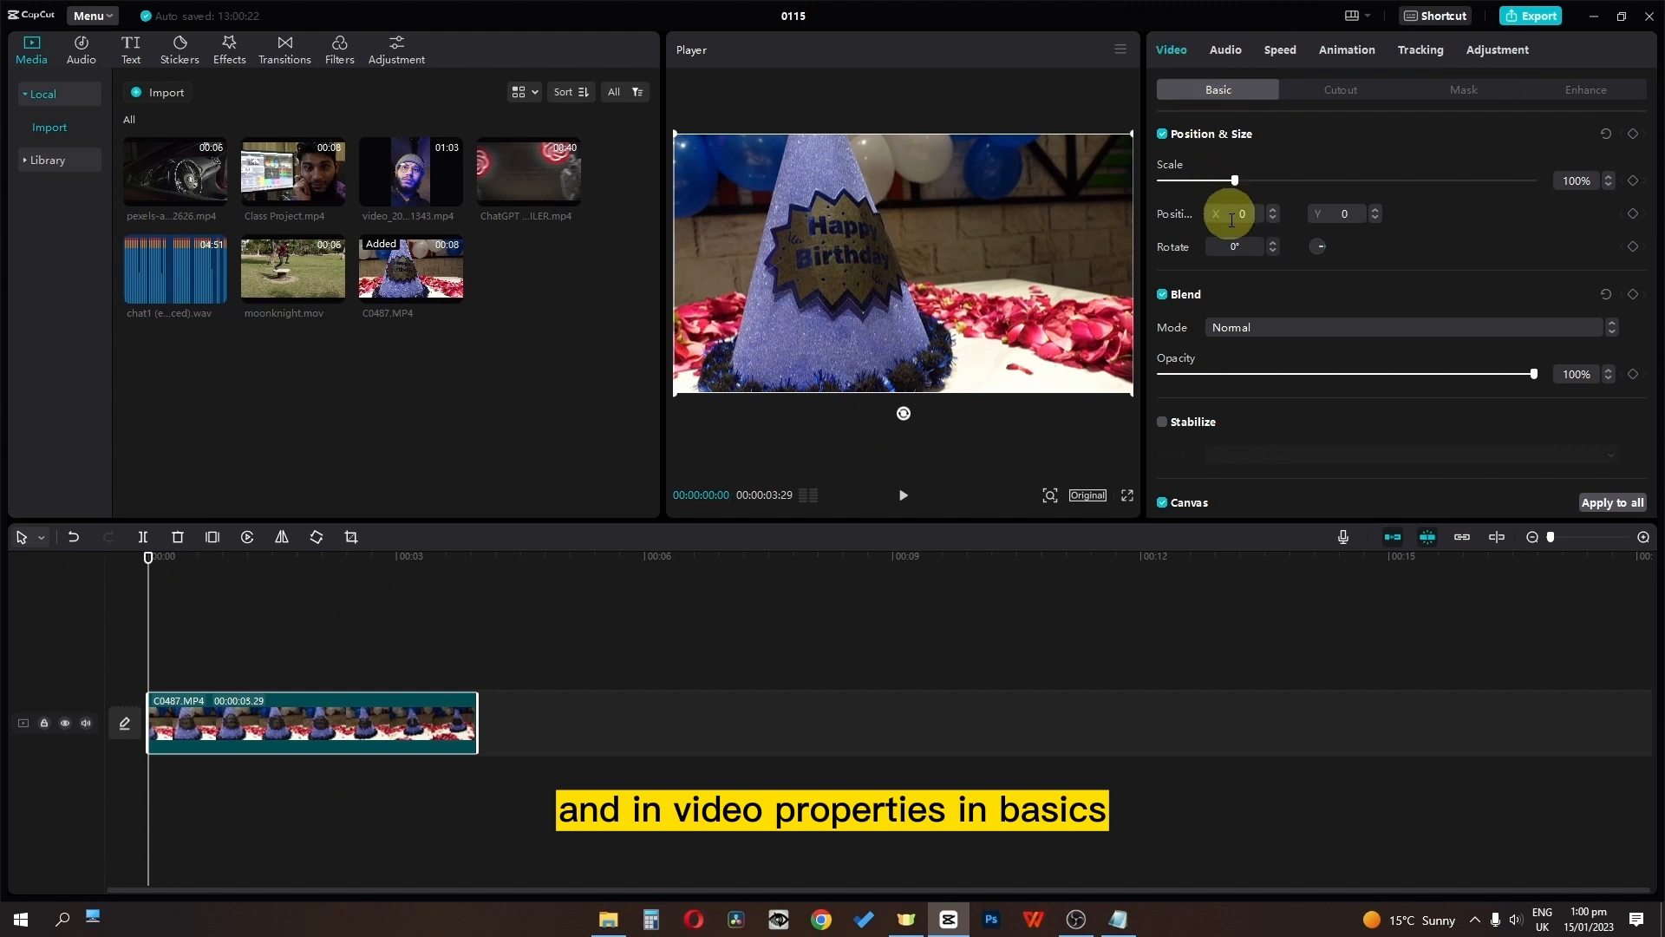
pyautogui.scroll(-2, 1235, 375)
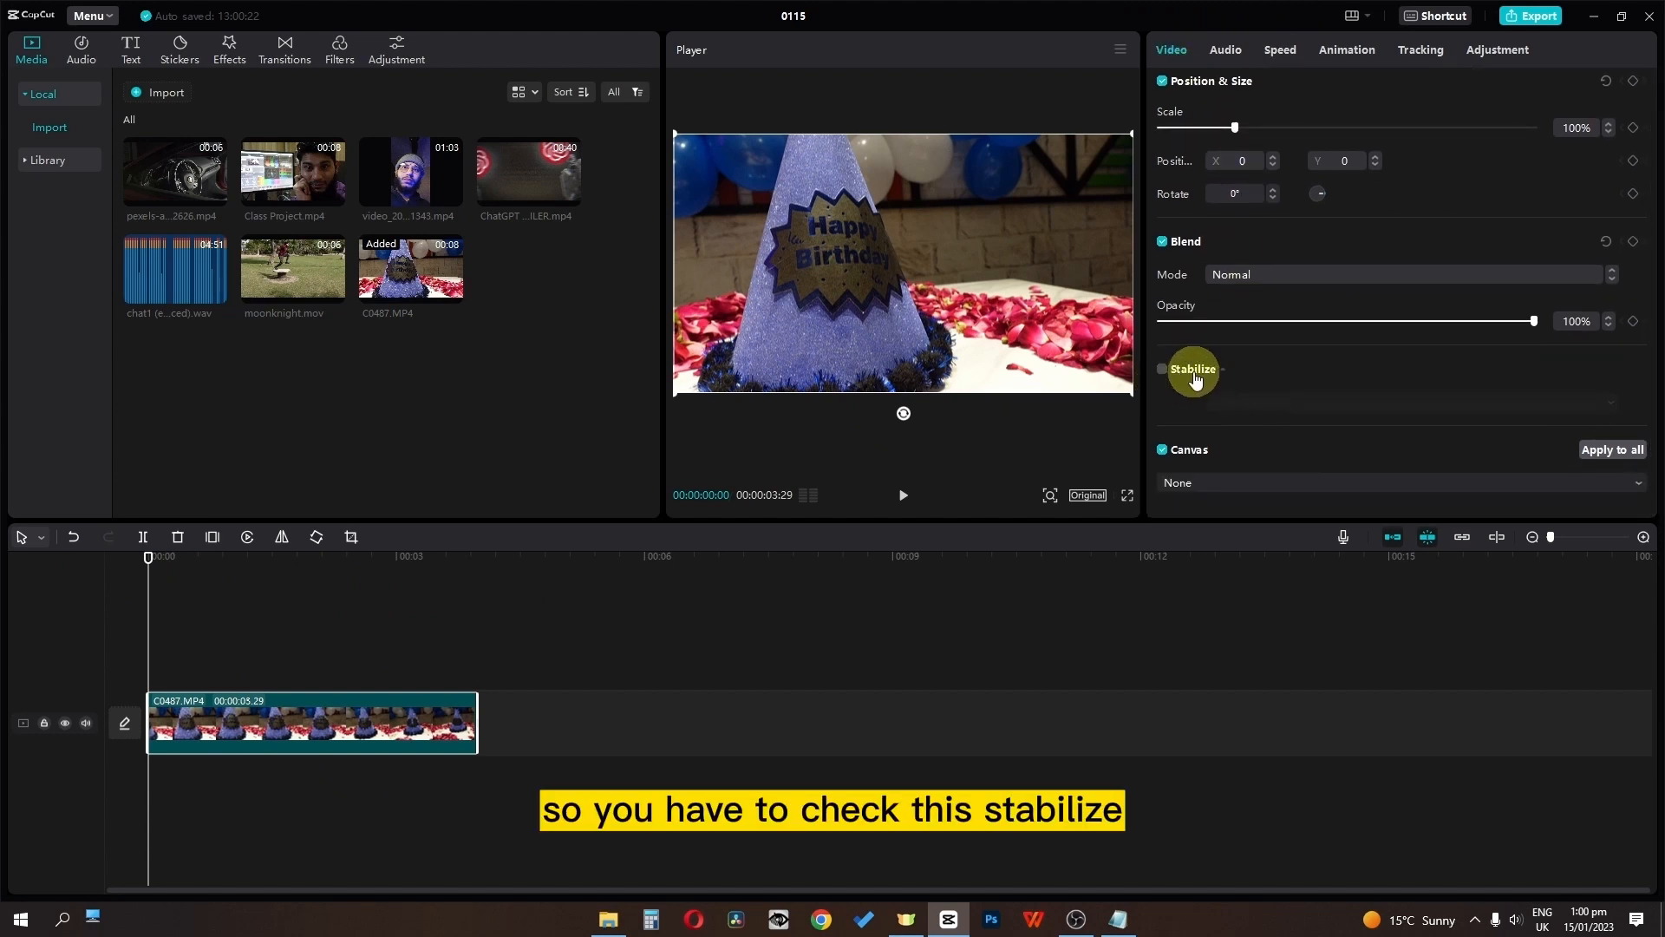
pyautogui.click(1163, 370)
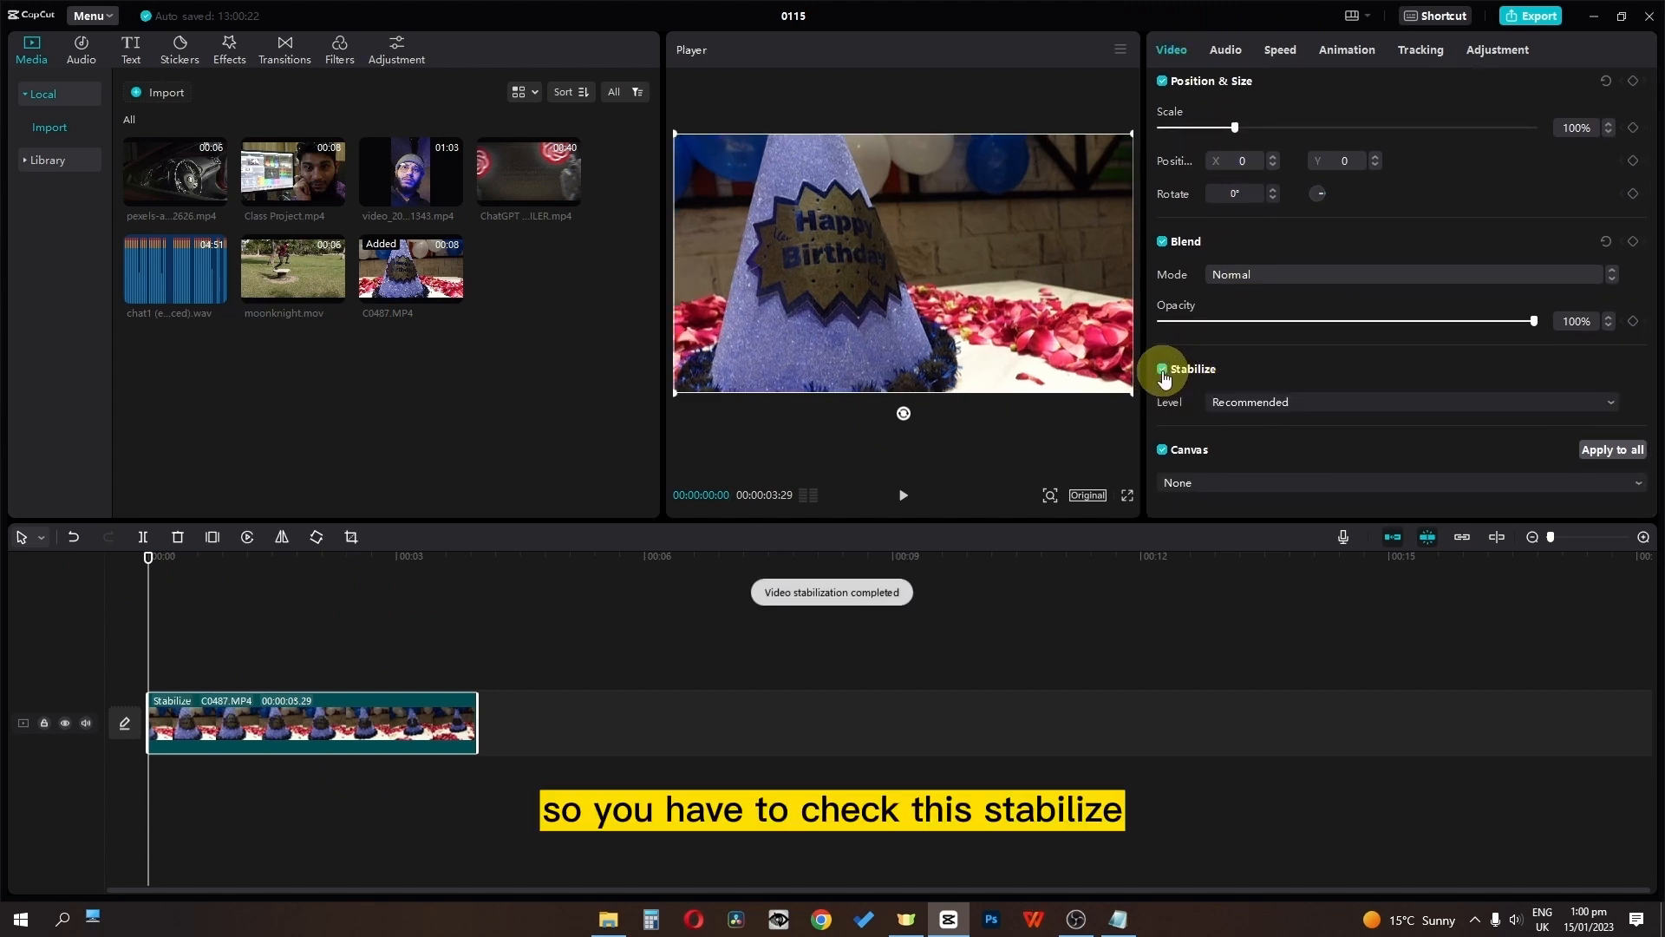
pyautogui.click(1261, 401)
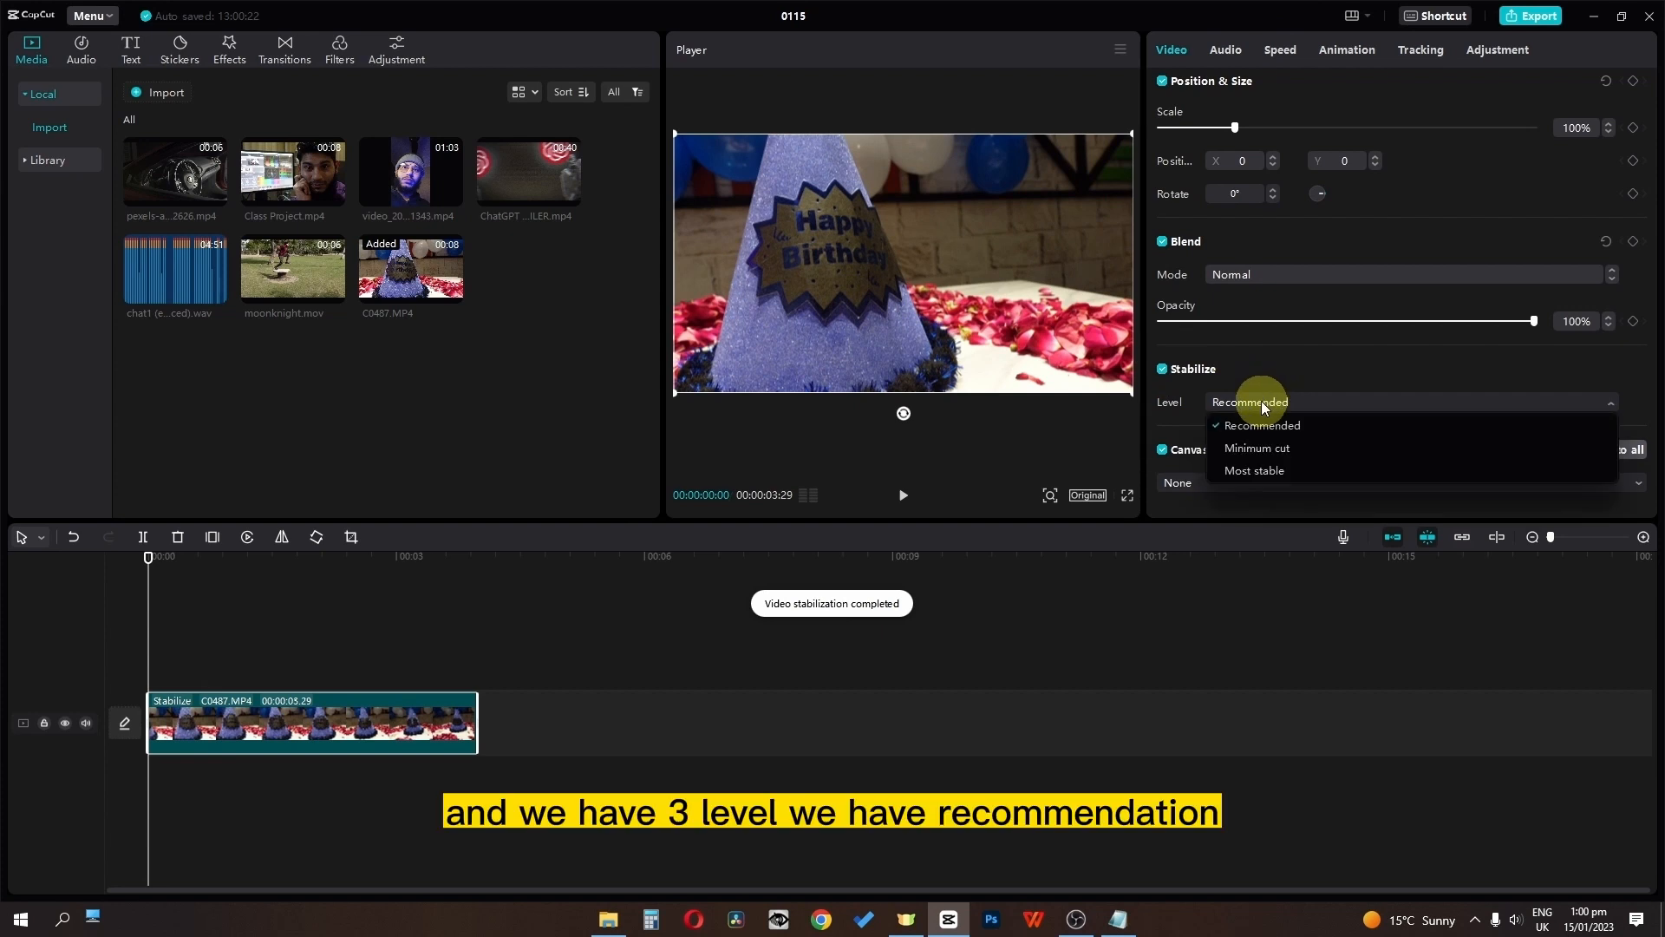
pyautogui.click(1272, 448)
pyautogui.click(1254, 470)
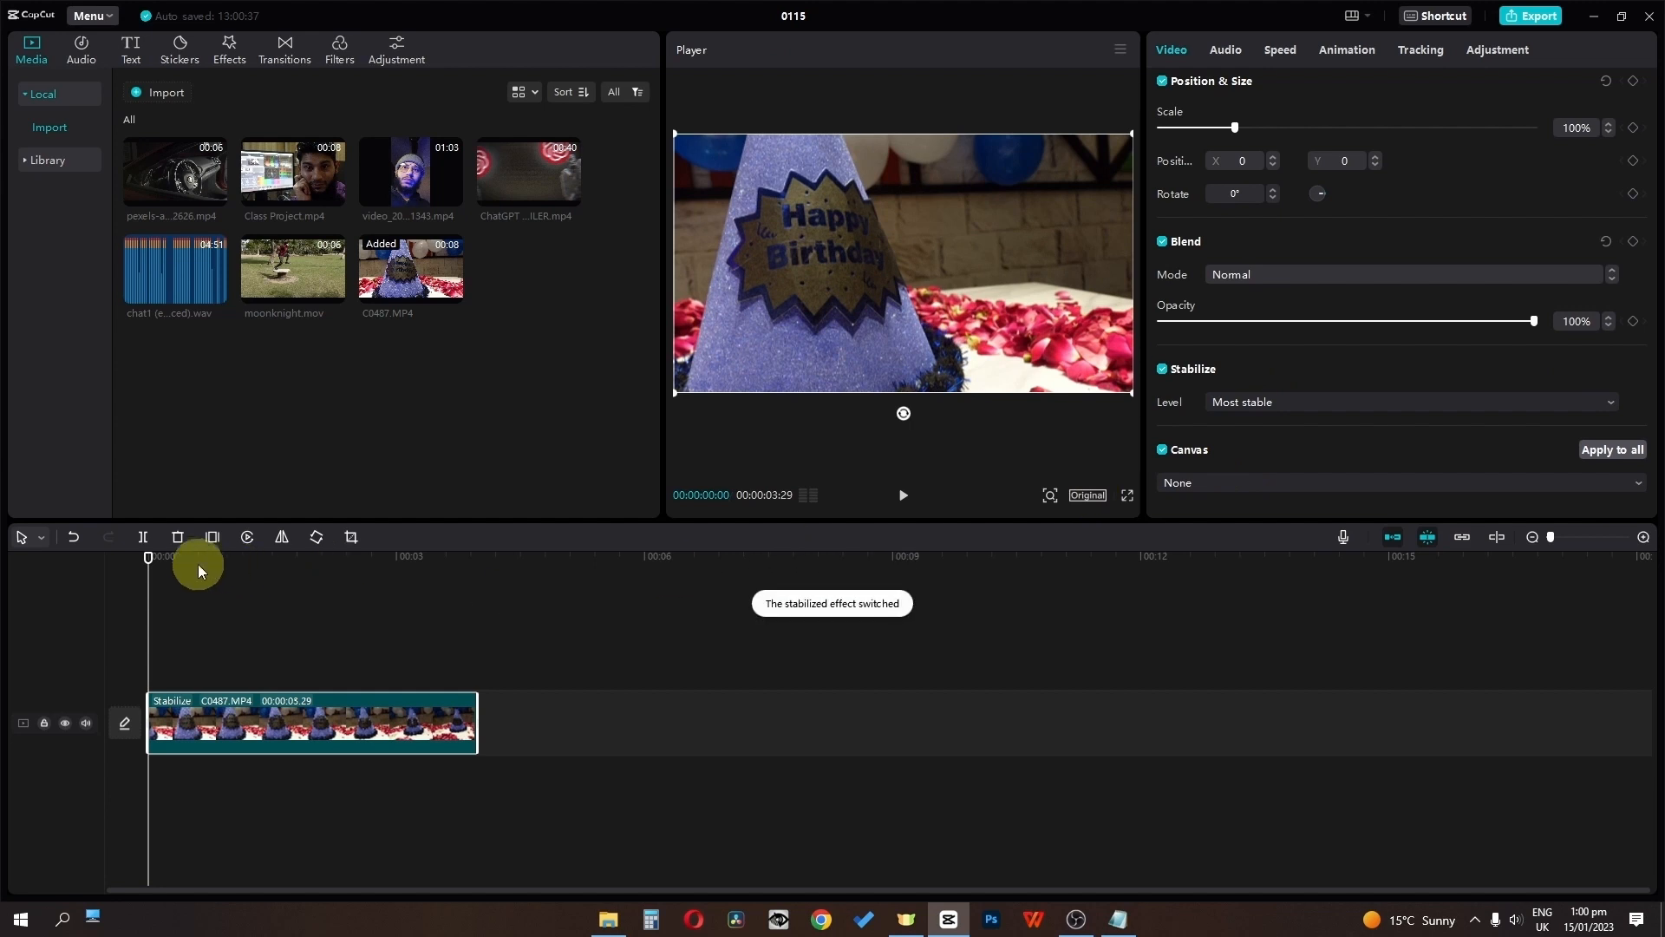
pyautogui.press('space')
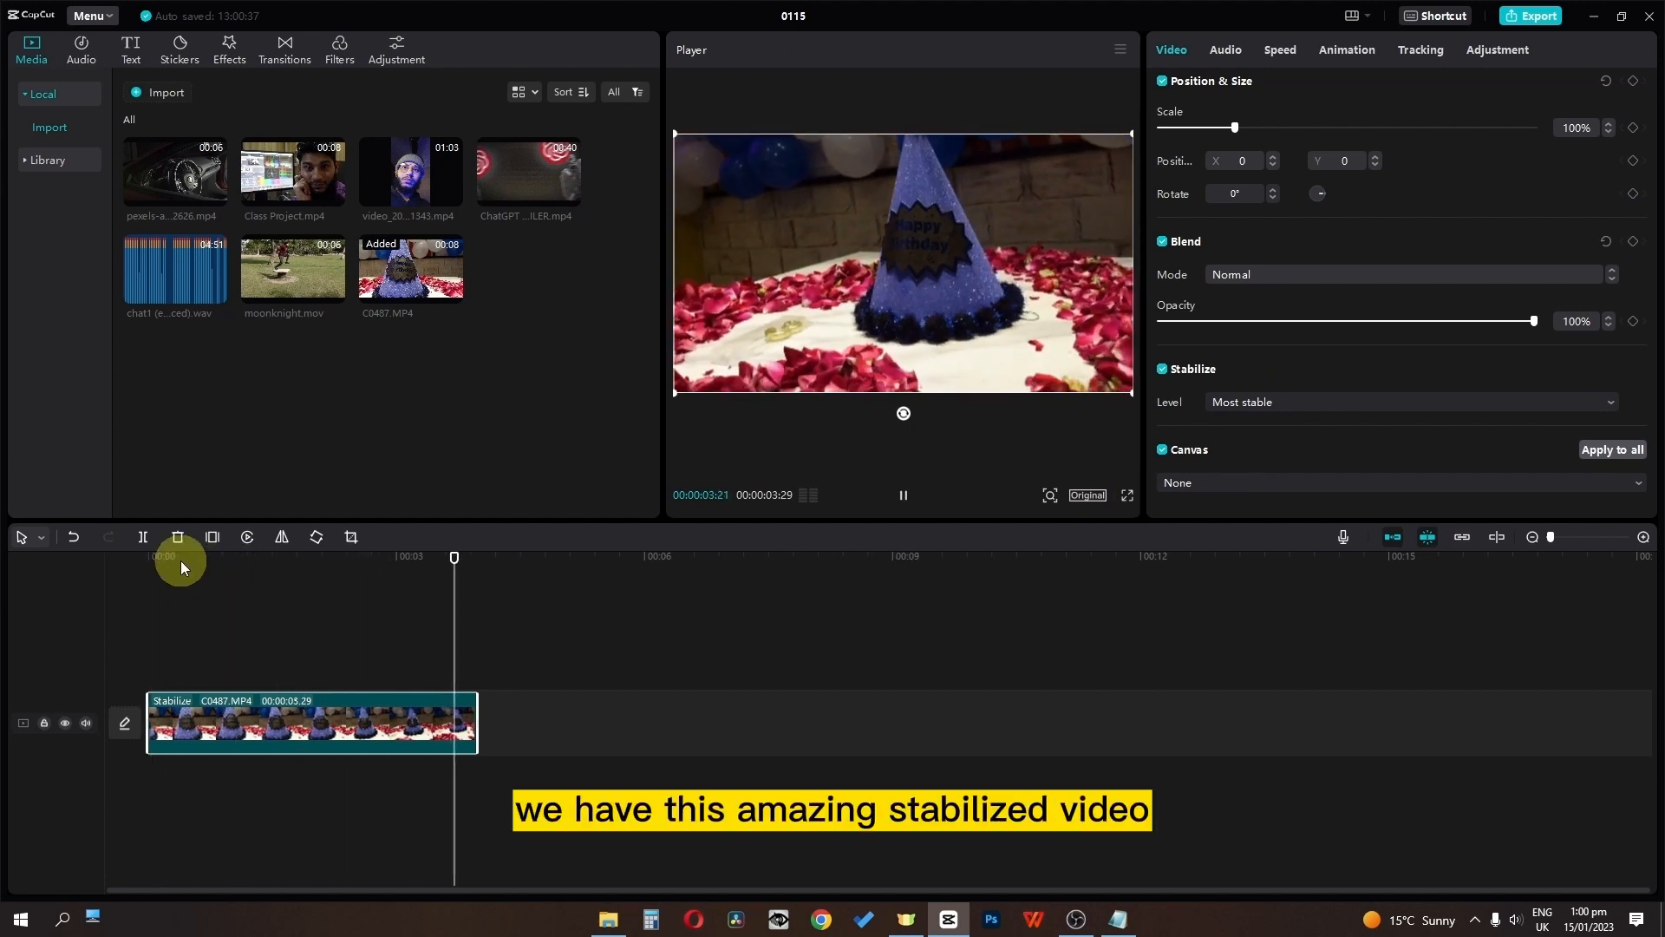
pyautogui.press('space')
# Step: Turn off stabilization on the C0487.MP4 clip and play the shaky footage from the start for comparison
pyautogui.click(1163, 369)
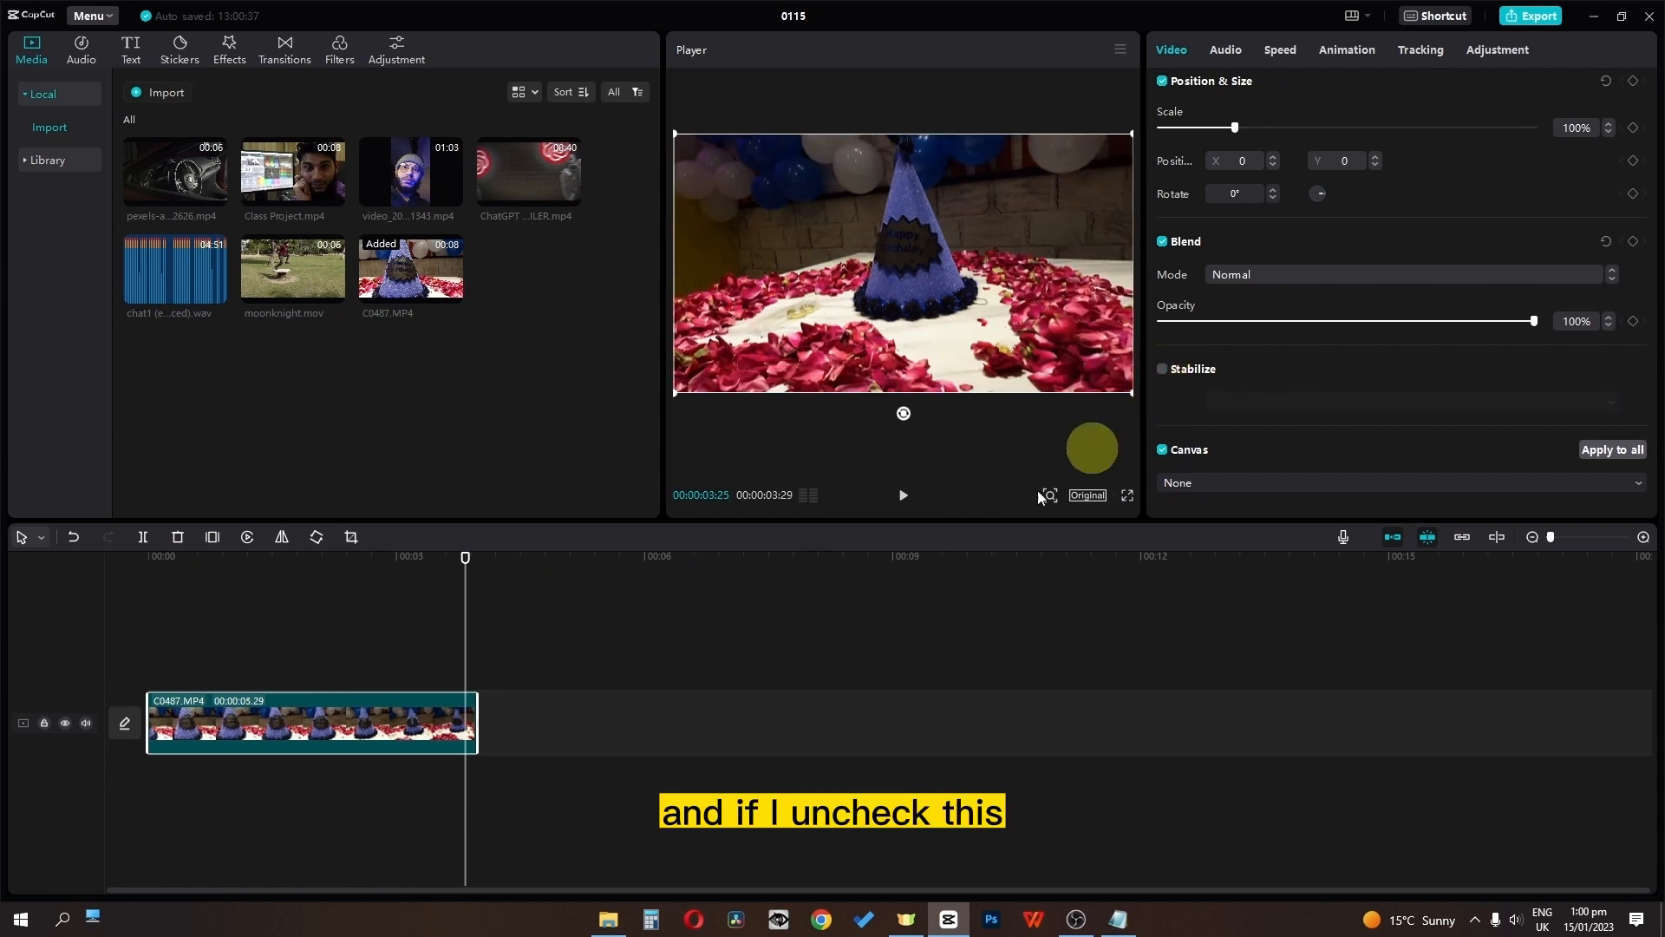
pyautogui.moveTo(459, 560); pyautogui.dragTo(12, 546)
pyautogui.press('space')
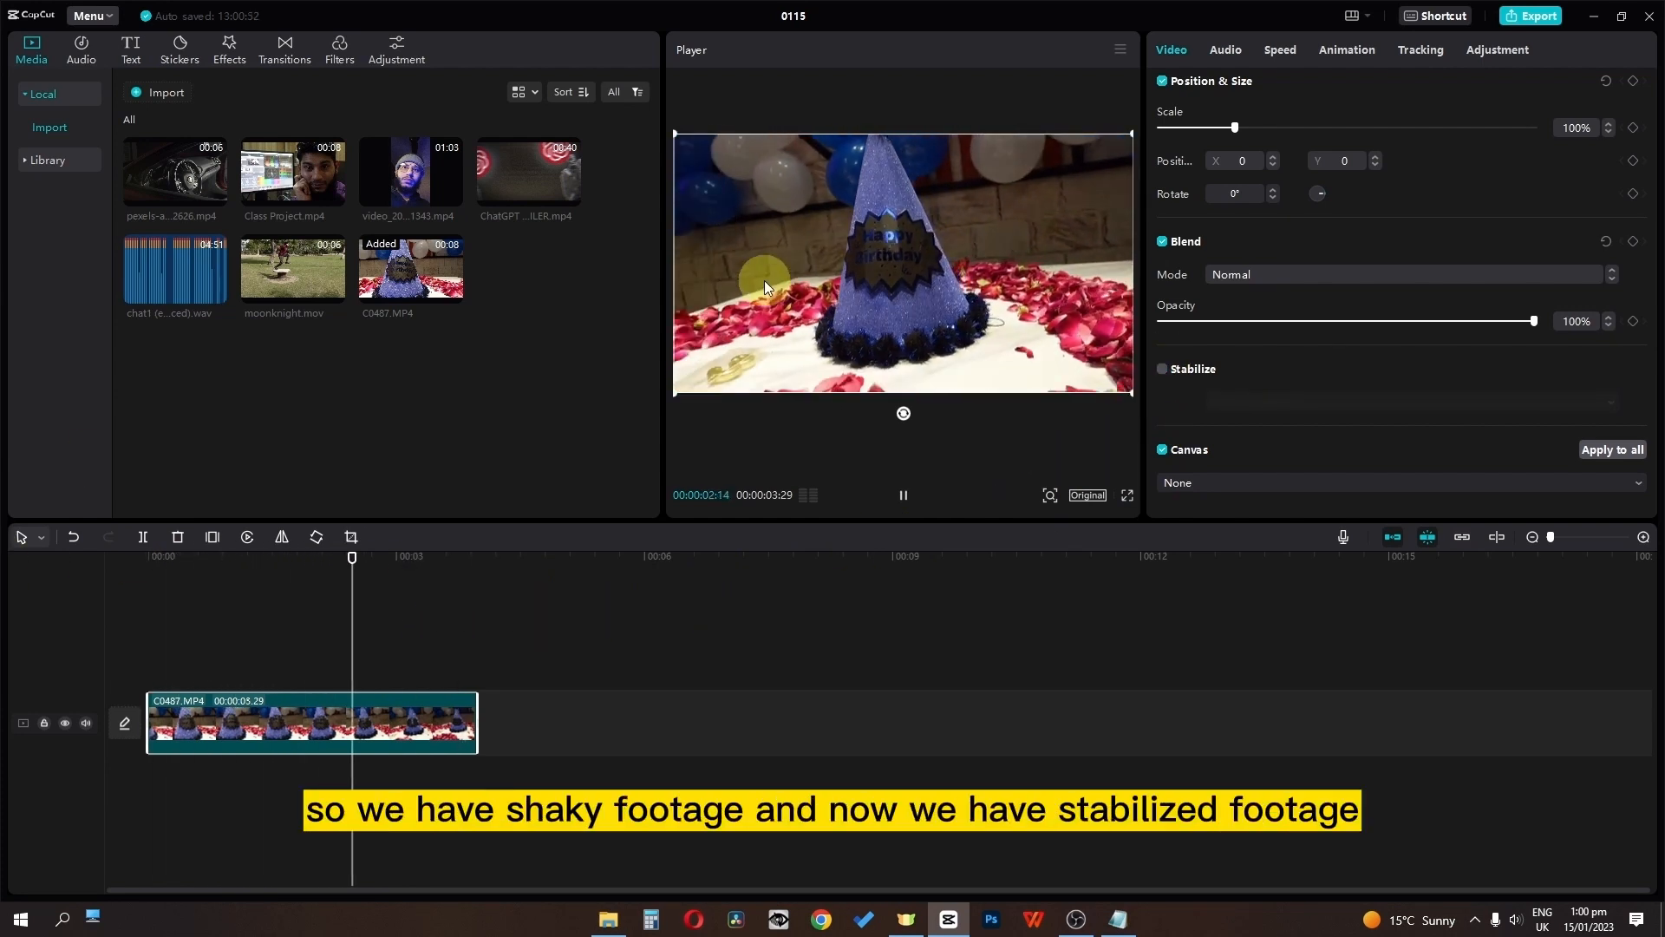
pyautogui.press('space')
# Step: Re-enable stabilization on the C0487.MP4 clip, set its level to Most stable and play the footage
pyautogui.click(1175, 375)
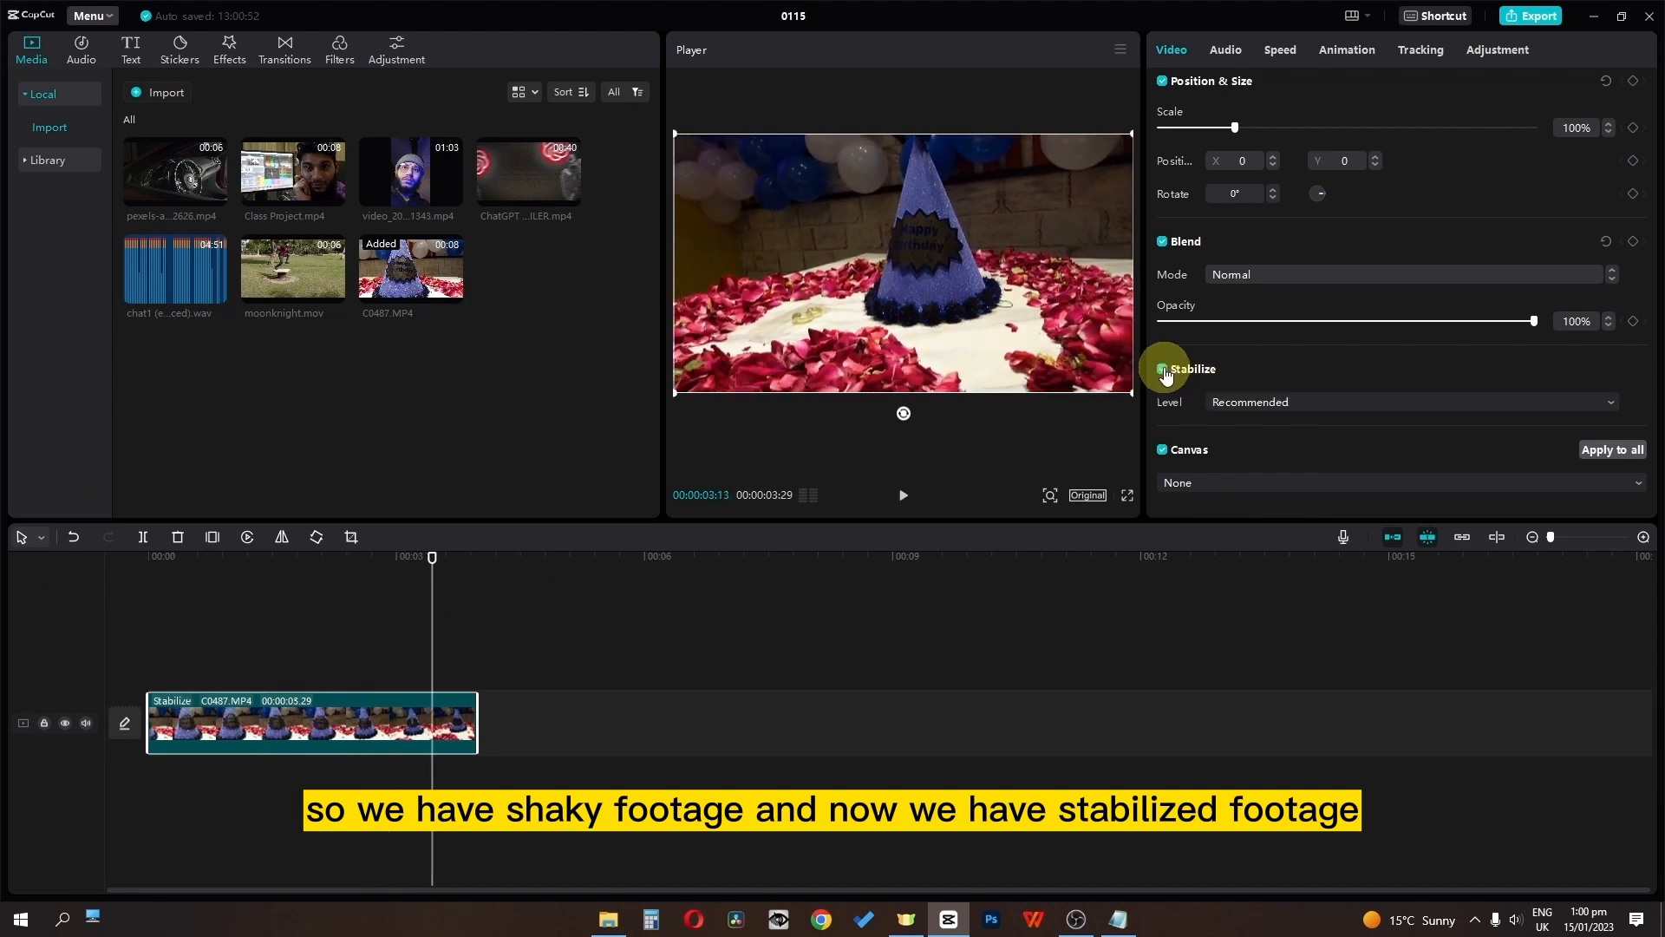
pyautogui.click(400, 590)
pyautogui.moveTo(431, 563); pyautogui.dragTo(11, 538)
pyautogui.press('space')
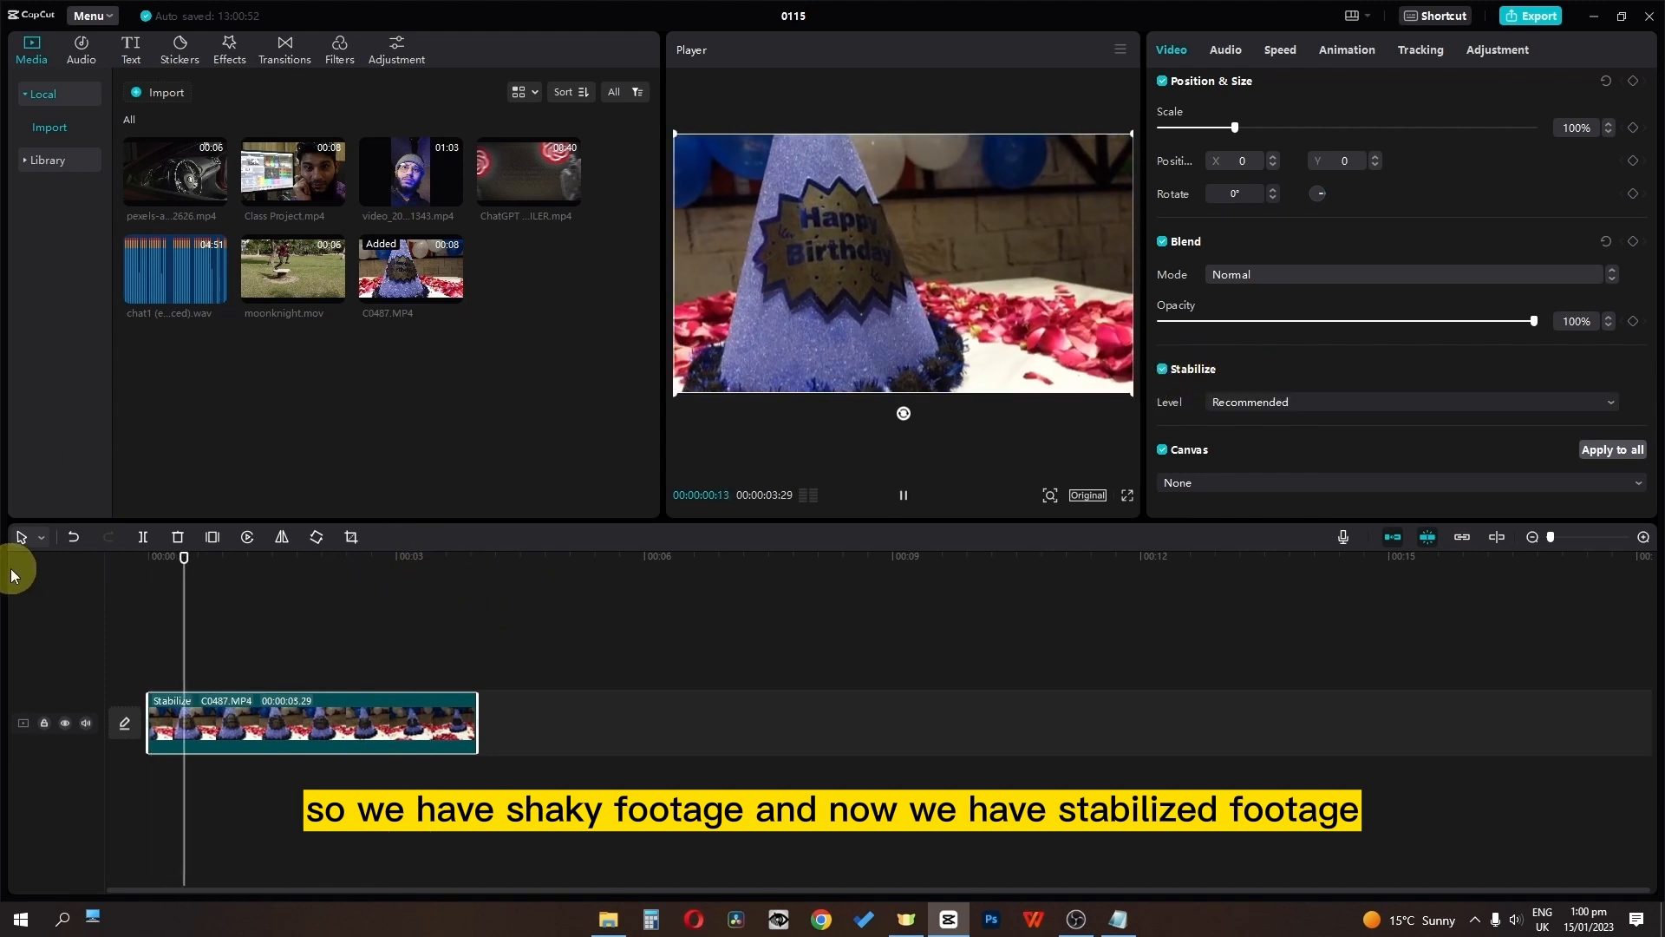
pyautogui.click(1250, 396)
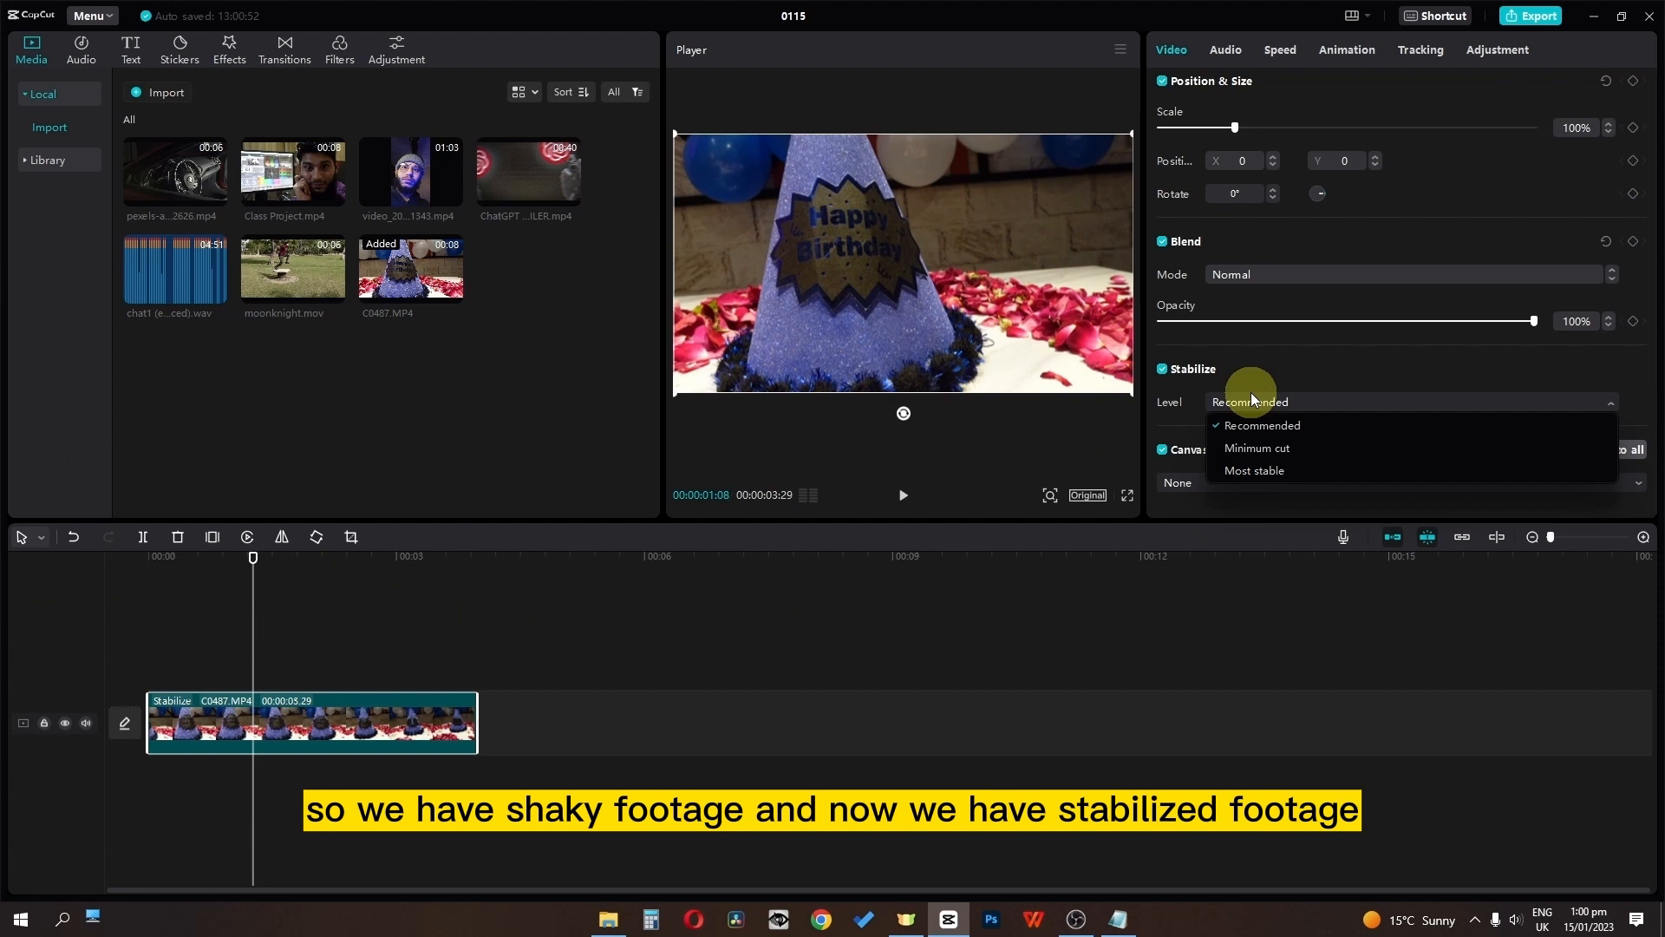
pyautogui.click(1238, 465)
pyautogui.press('space')
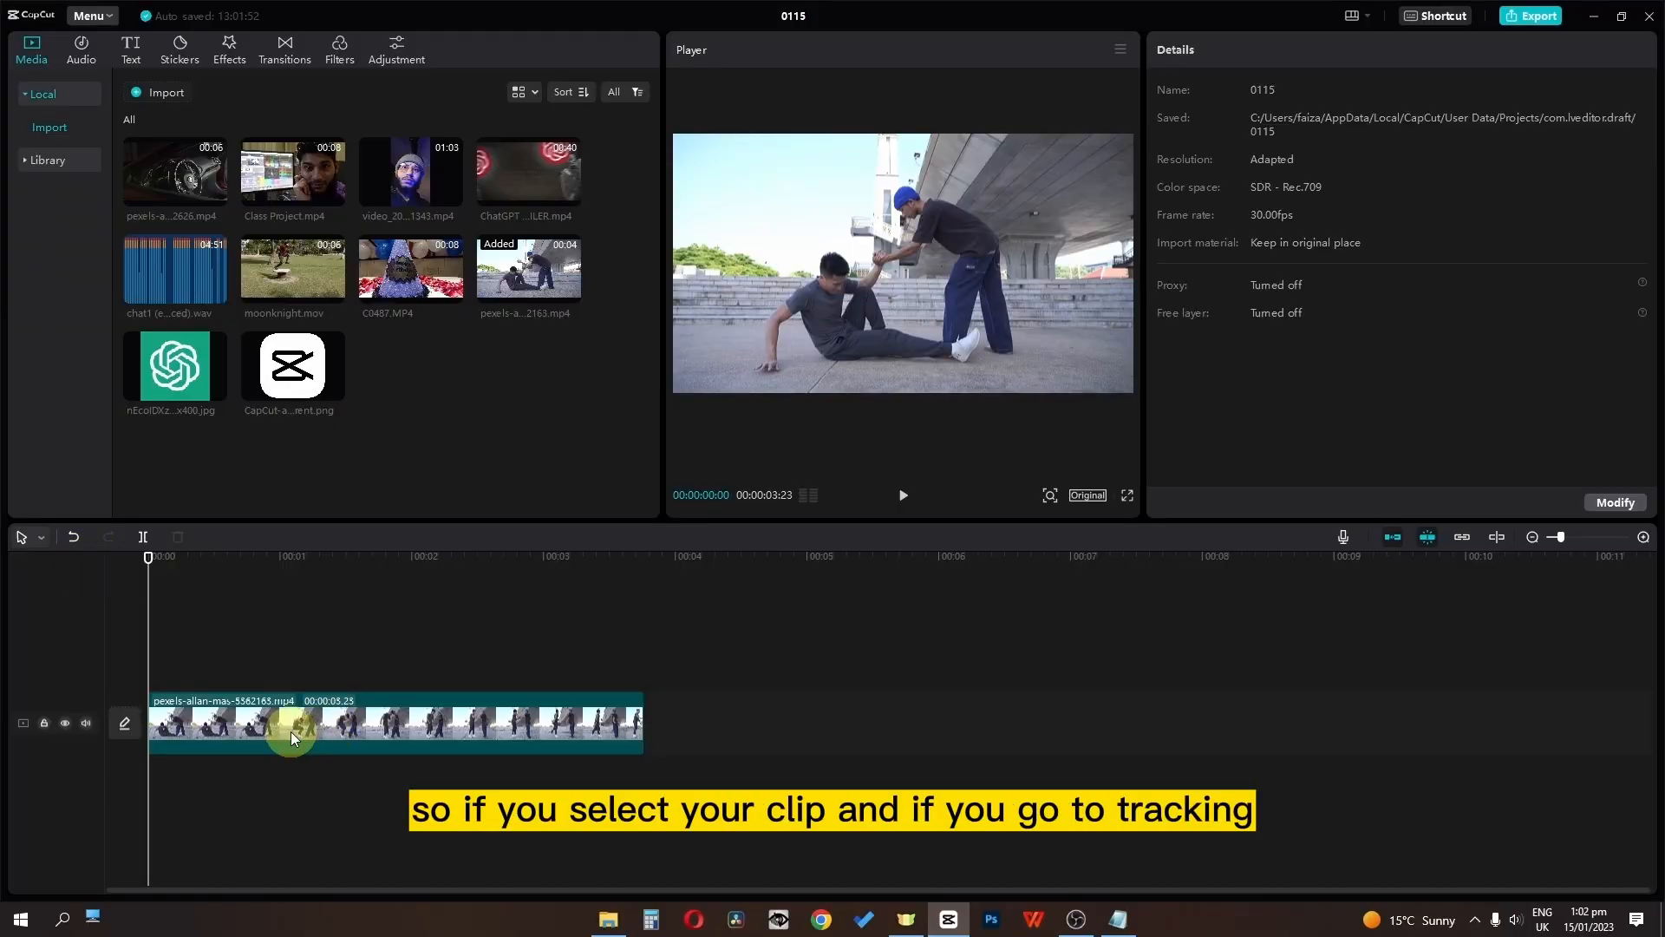
# Step: Choose motion tracking for the video clip of the two men on the timeline
pyautogui.click(289, 731)
pyautogui.click(1367, 55)
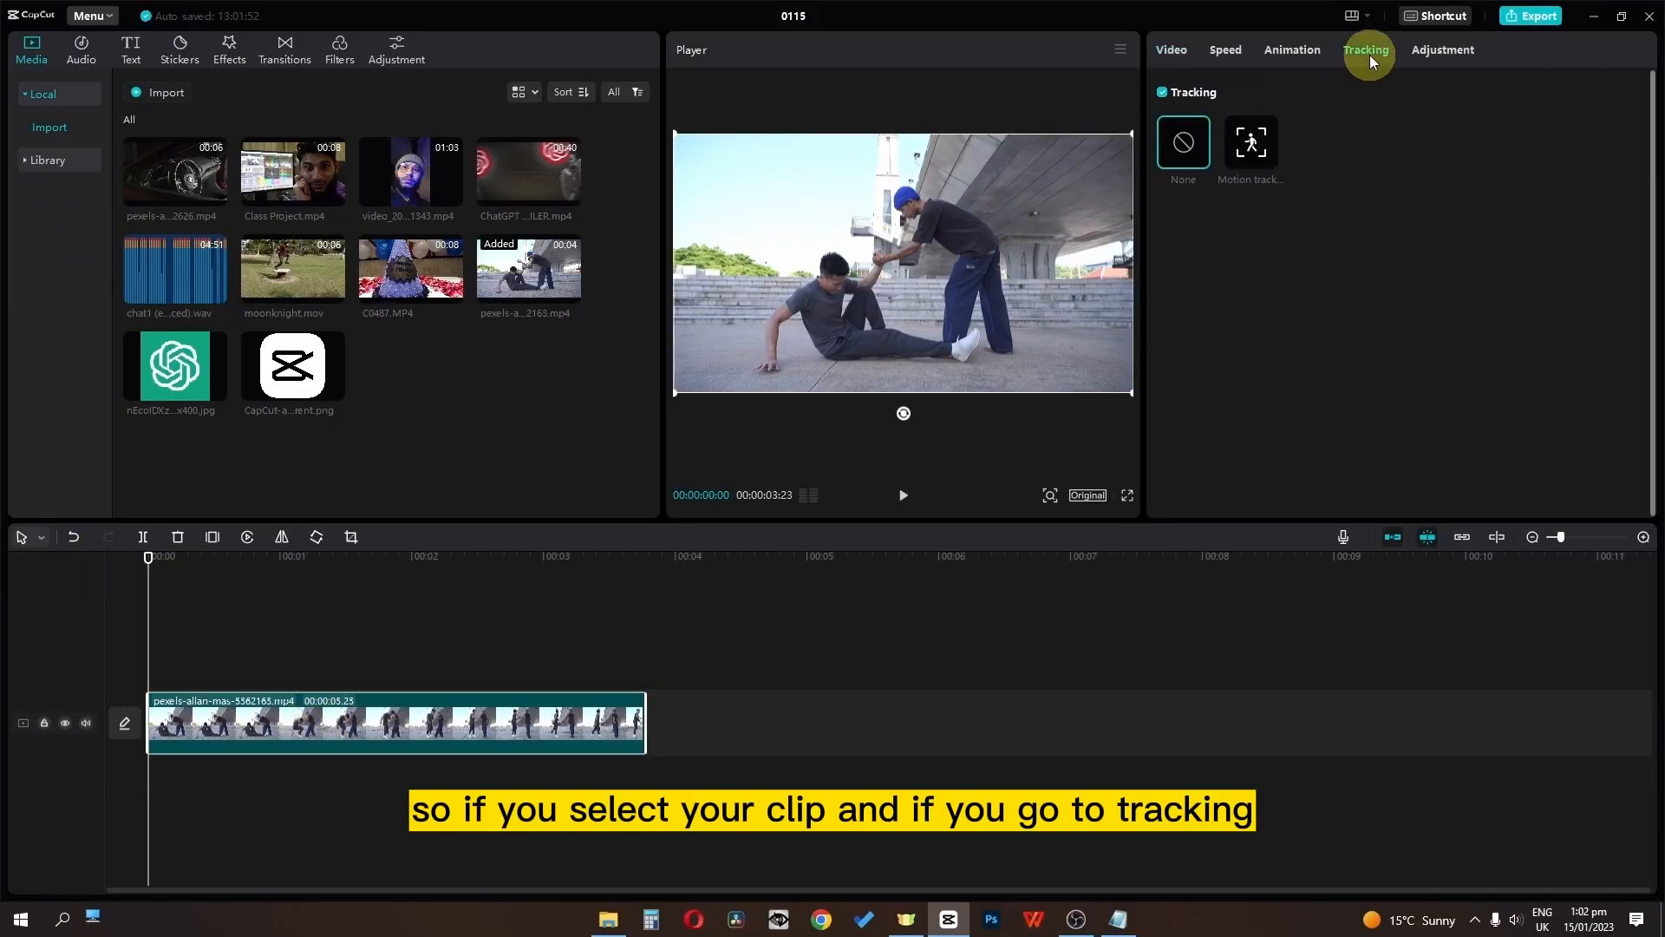
pyautogui.click(1253, 146)
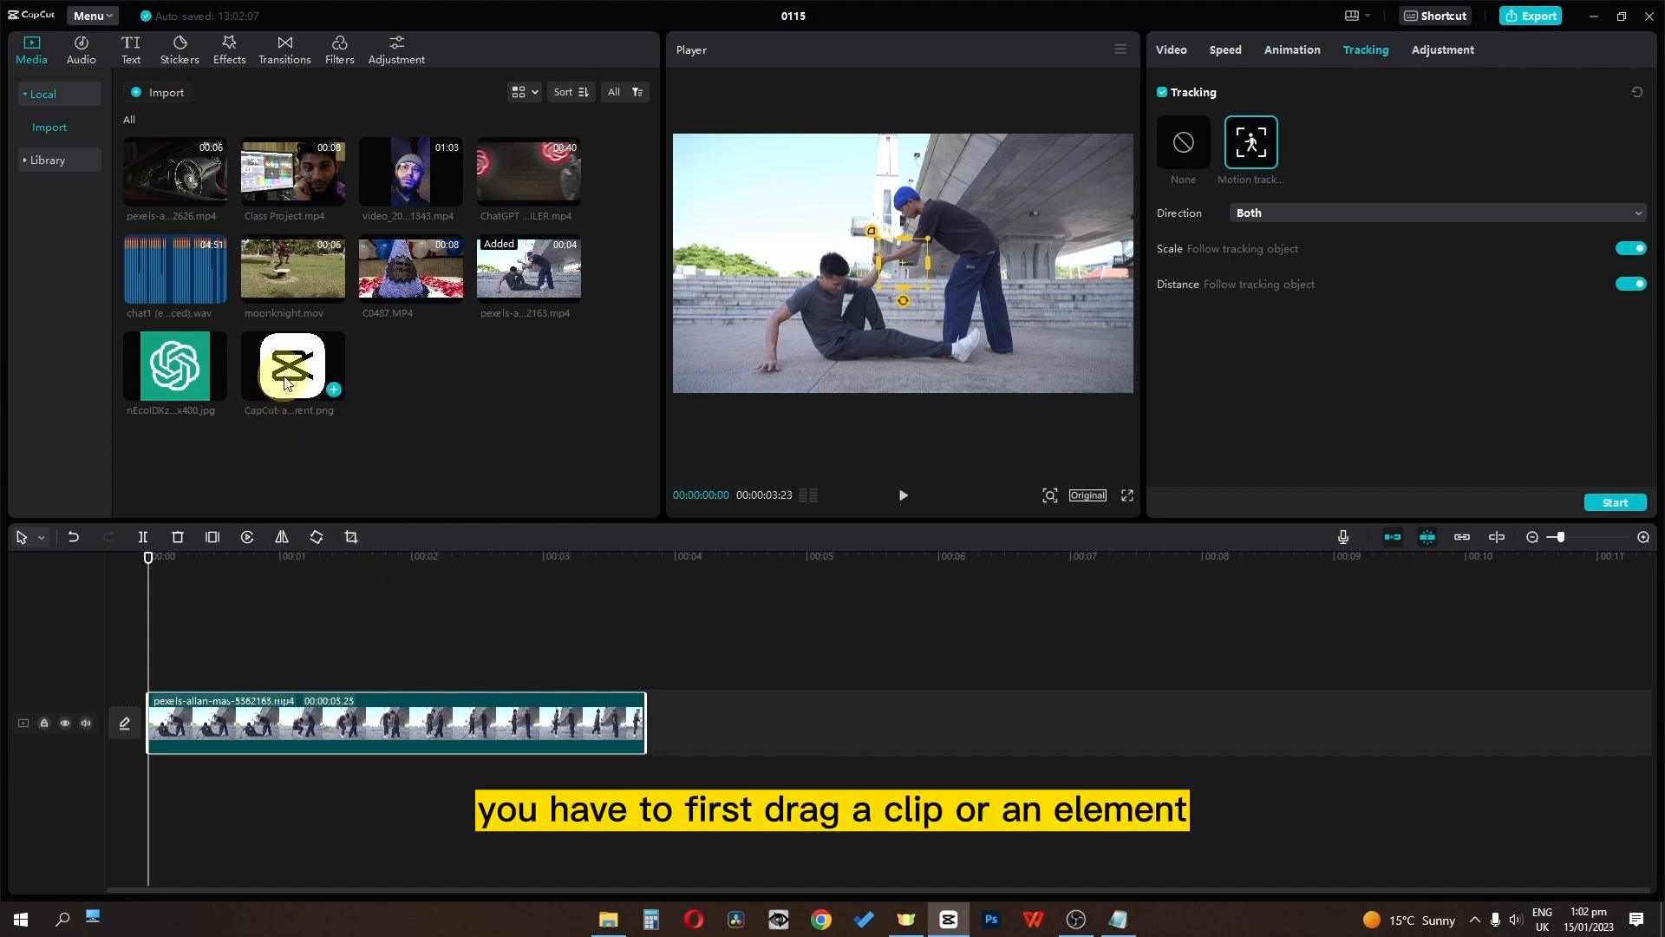
# Step: Add the CapCut logo PNG on a track above the video clip and trim its end to match the clip
pyautogui.moveTo(292, 373); pyautogui.dragTo(139, 659)
pyautogui.click(652, 656)
pyautogui.moveTo(783, 657); pyautogui.dragTo(645, 657)
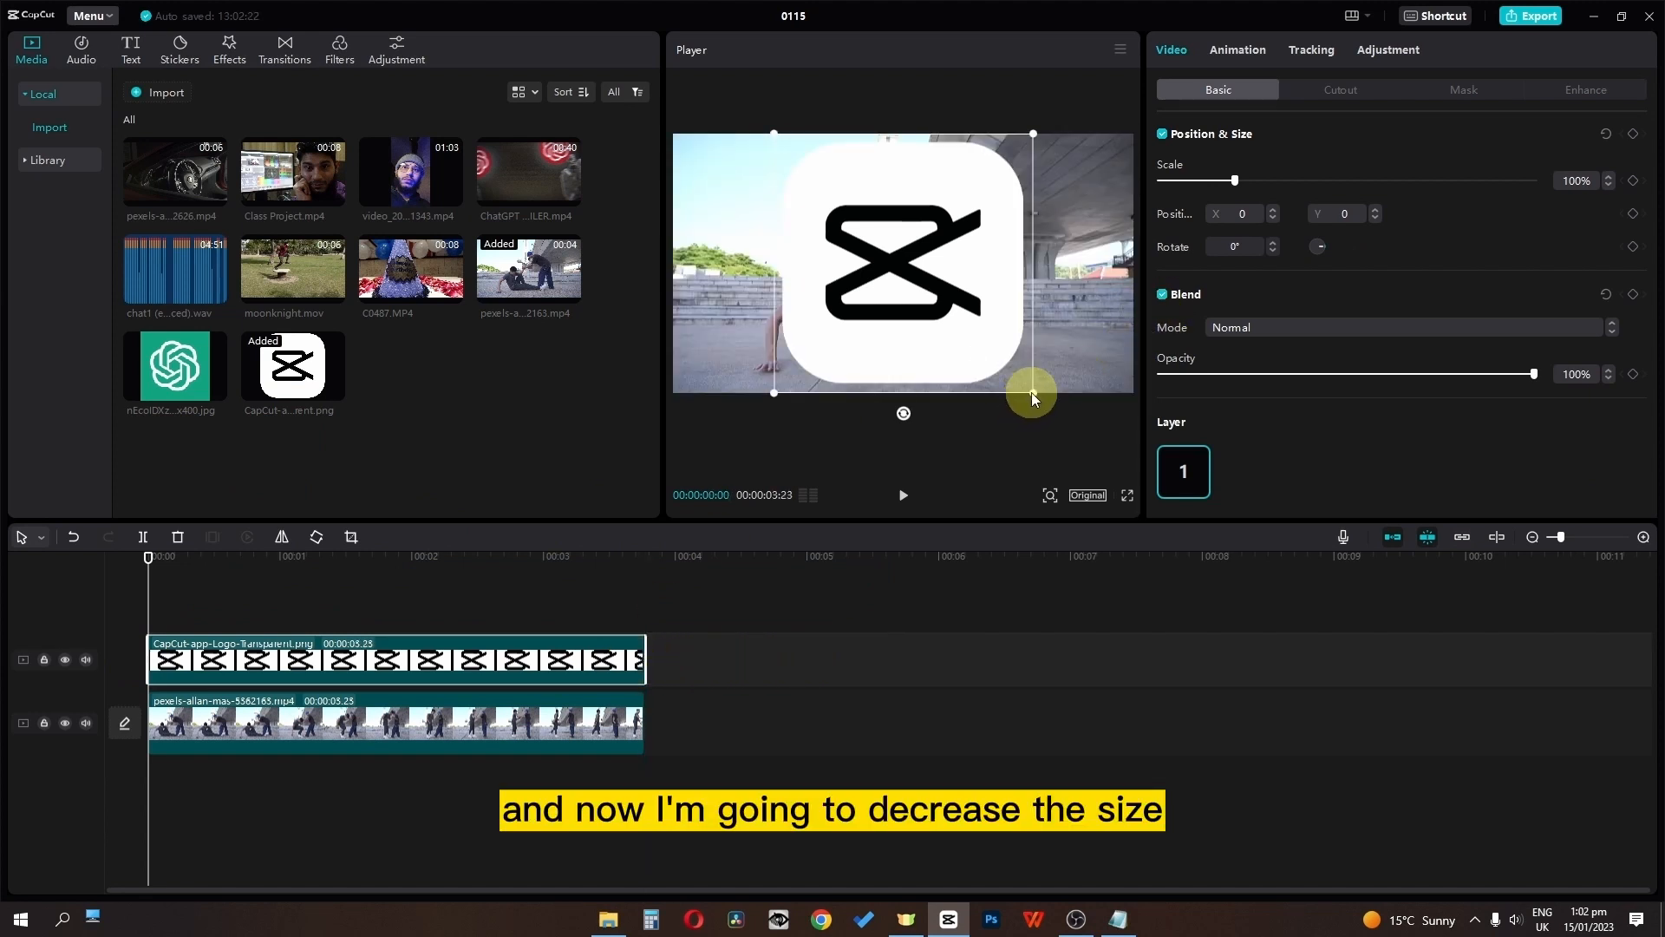
# Step: Shrink the logo to a scale of about 30% and move it down to about Y -303
pyautogui.moveTo(1032, 392); pyautogui.dragTo(941, 337)
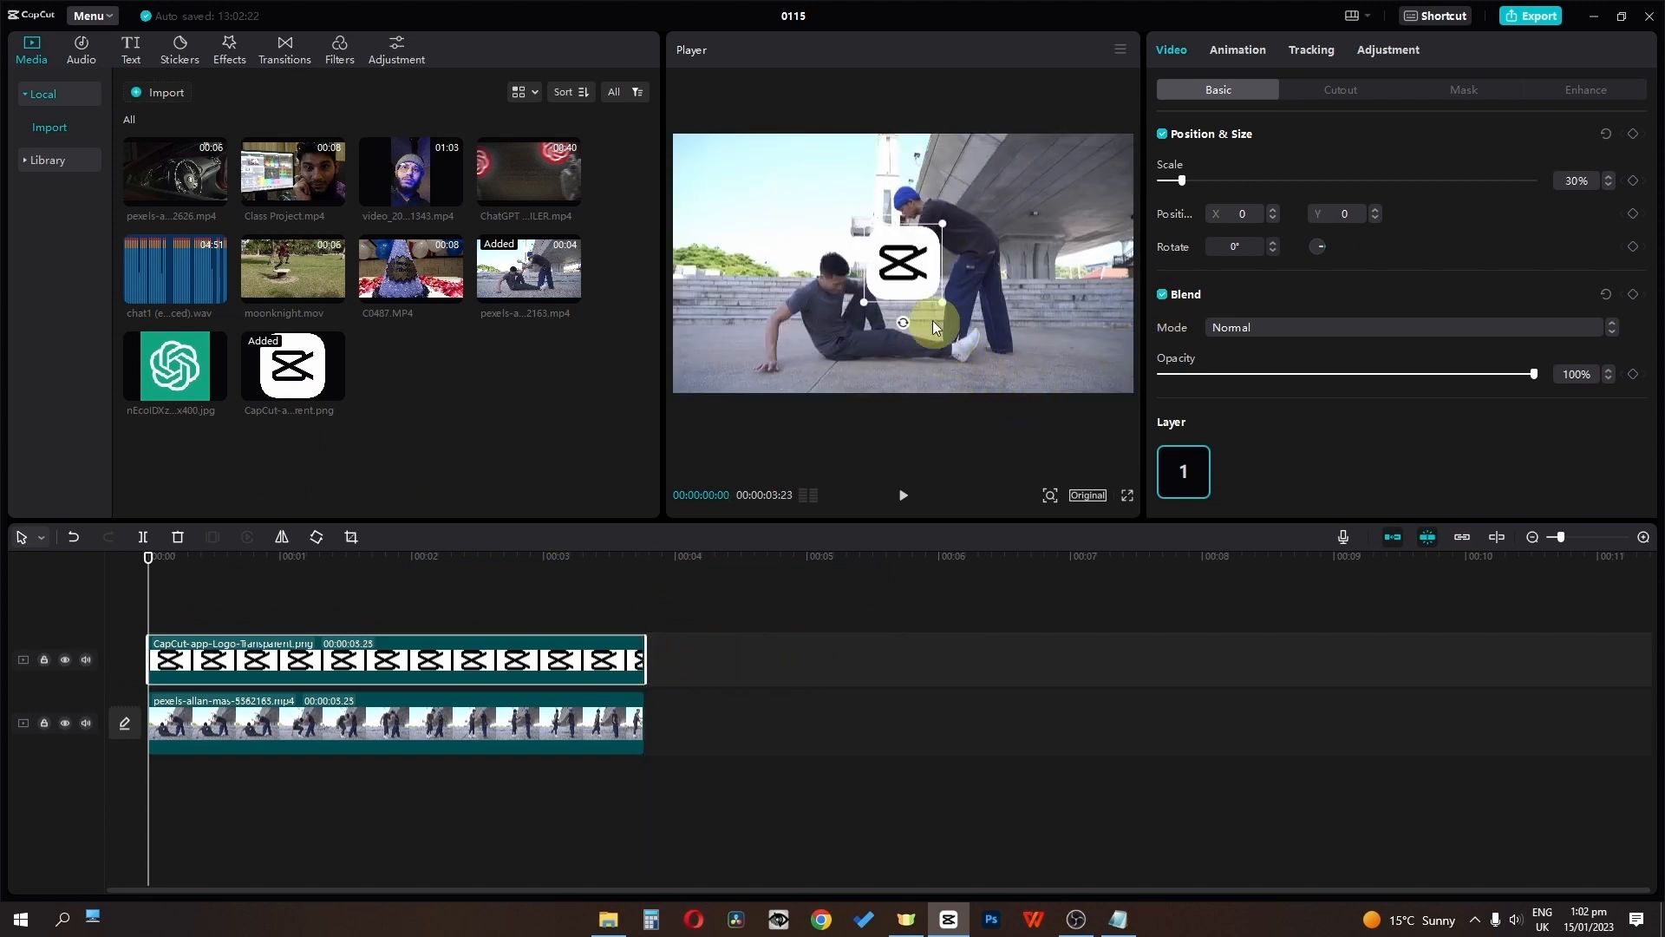
pyautogui.moveTo(914, 264); pyautogui.dragTo(916, 300)
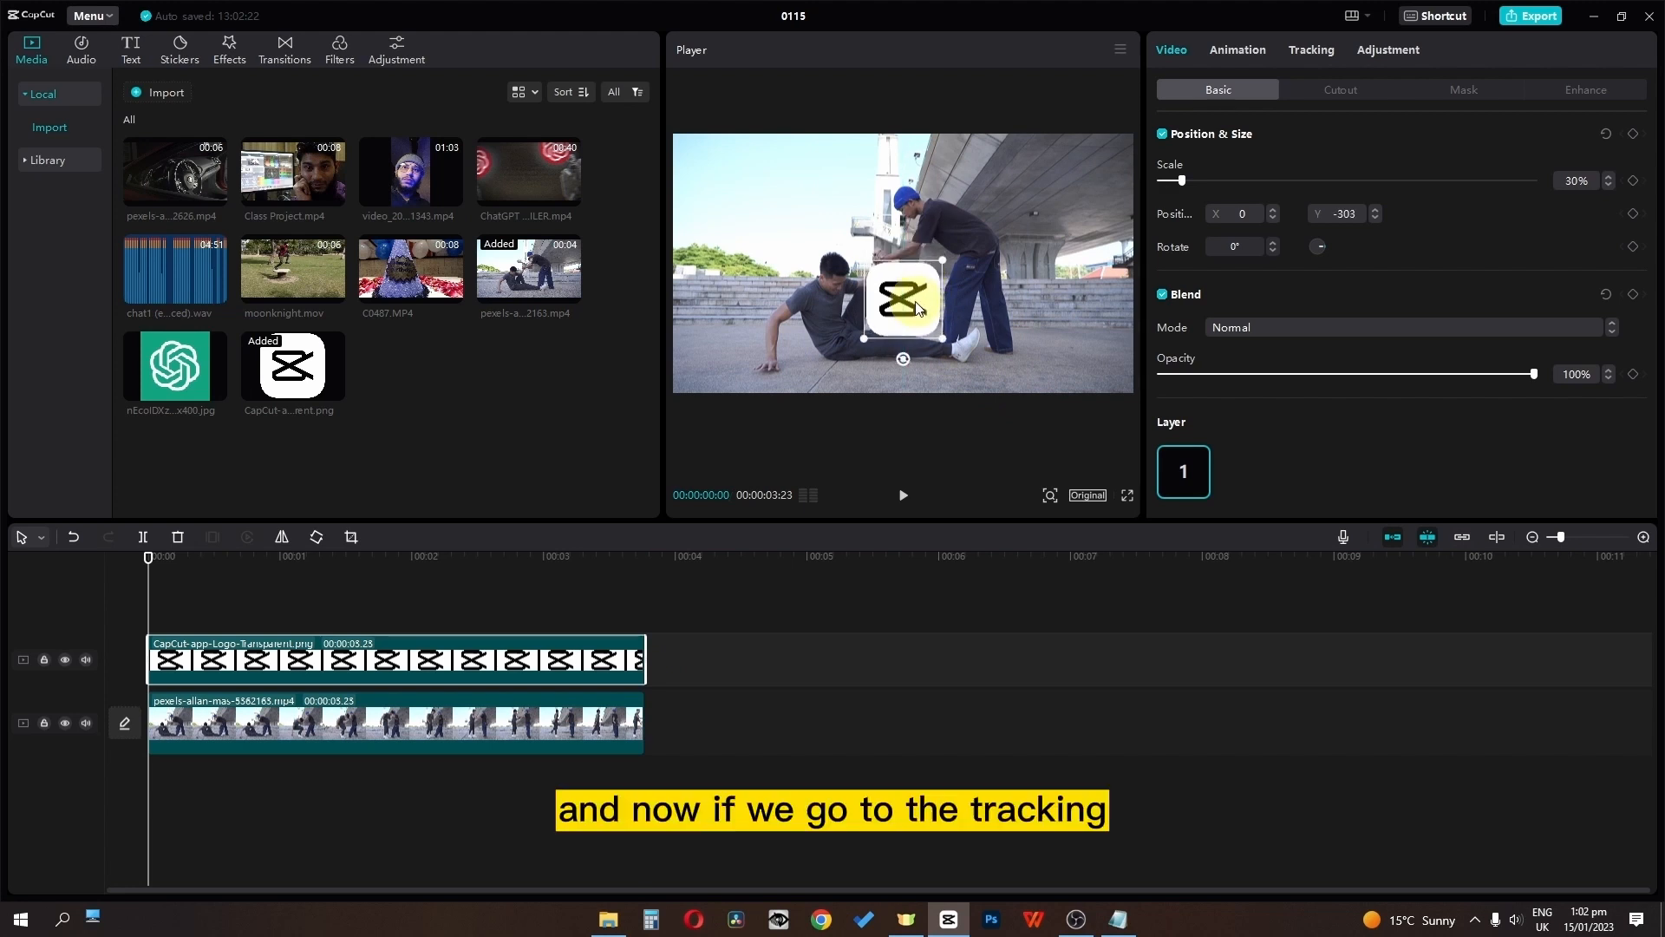
# Step: Apply motion tracking to the logo, place the tracking box over the standing man's head and run the tracking
pyautogui.click(1315, 59)
pyautogui.click(1247, 163)
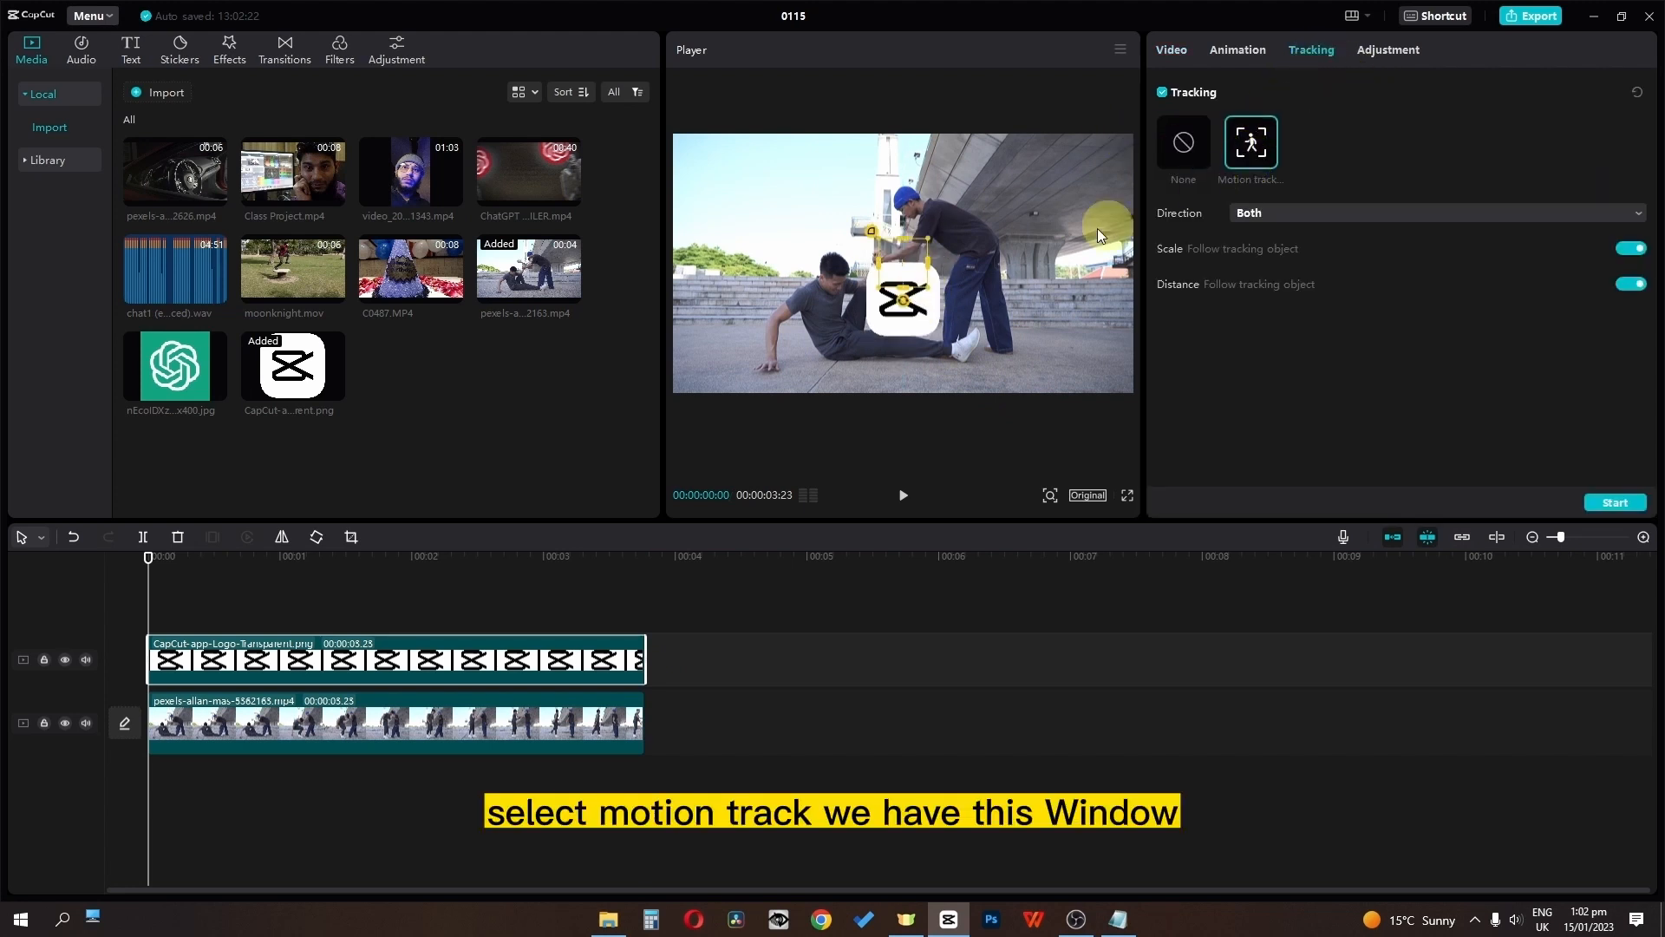
pyautogui.moveTo(907, 268); pyautogui.dragTo(909, 177)
pyautogui.click(1604, 504)
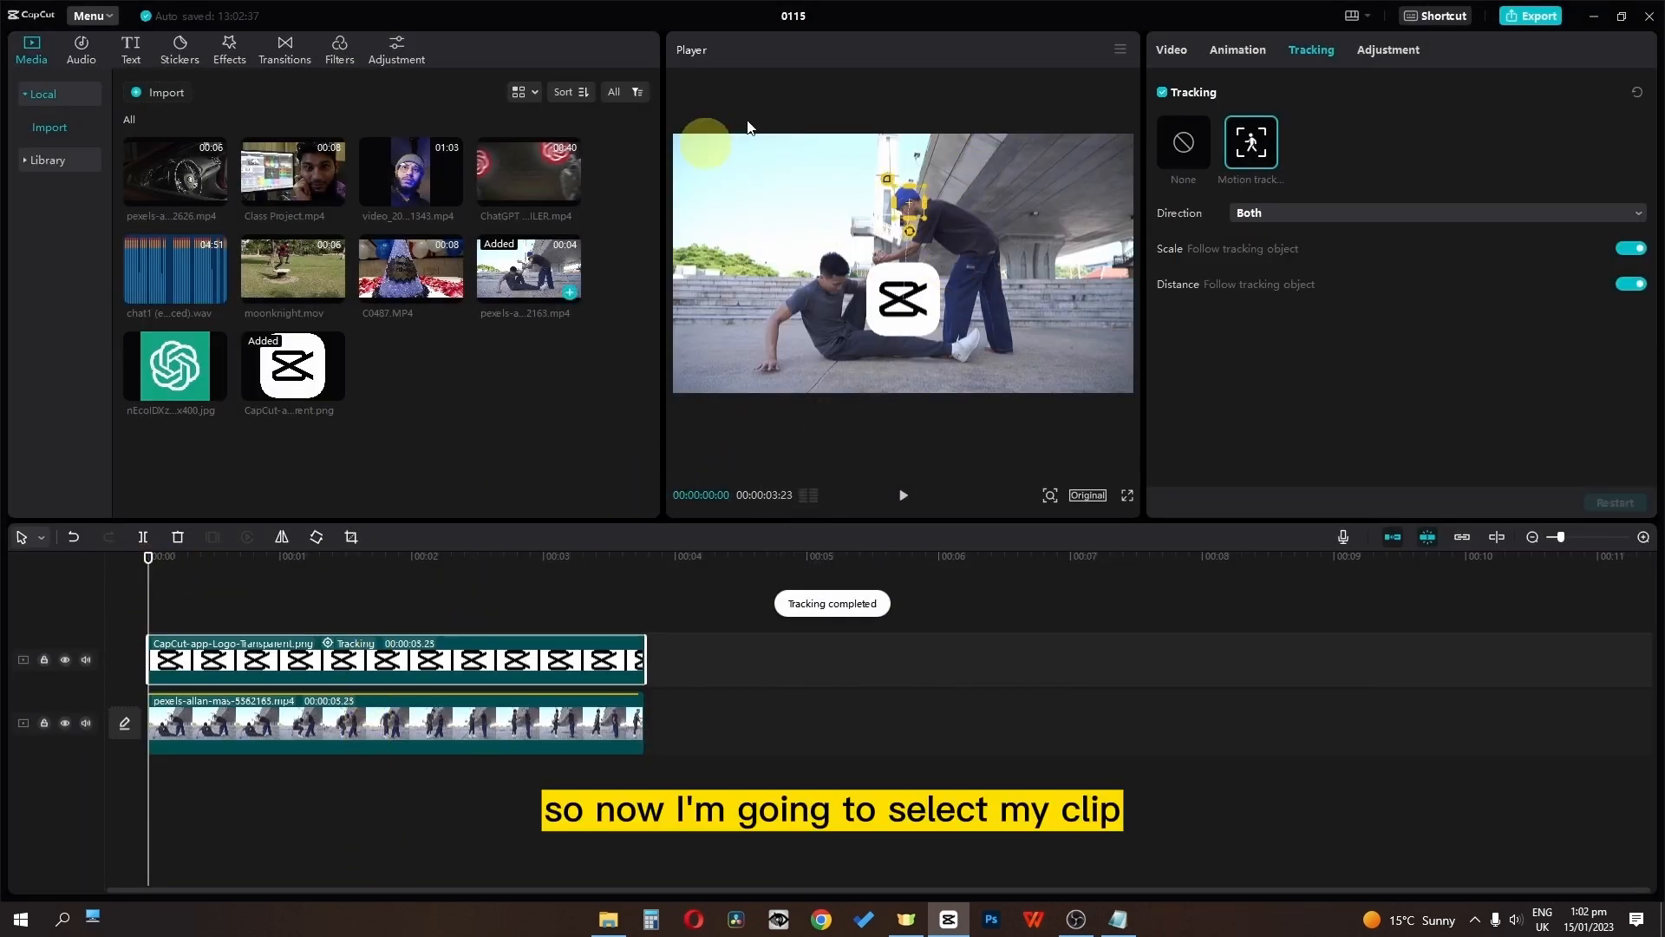
# Step: Place the logo over the standing man's head at about X 51, Y 571, scaled to 25% and rotated -42°, and play it
pyautogui.click(1173, 51)
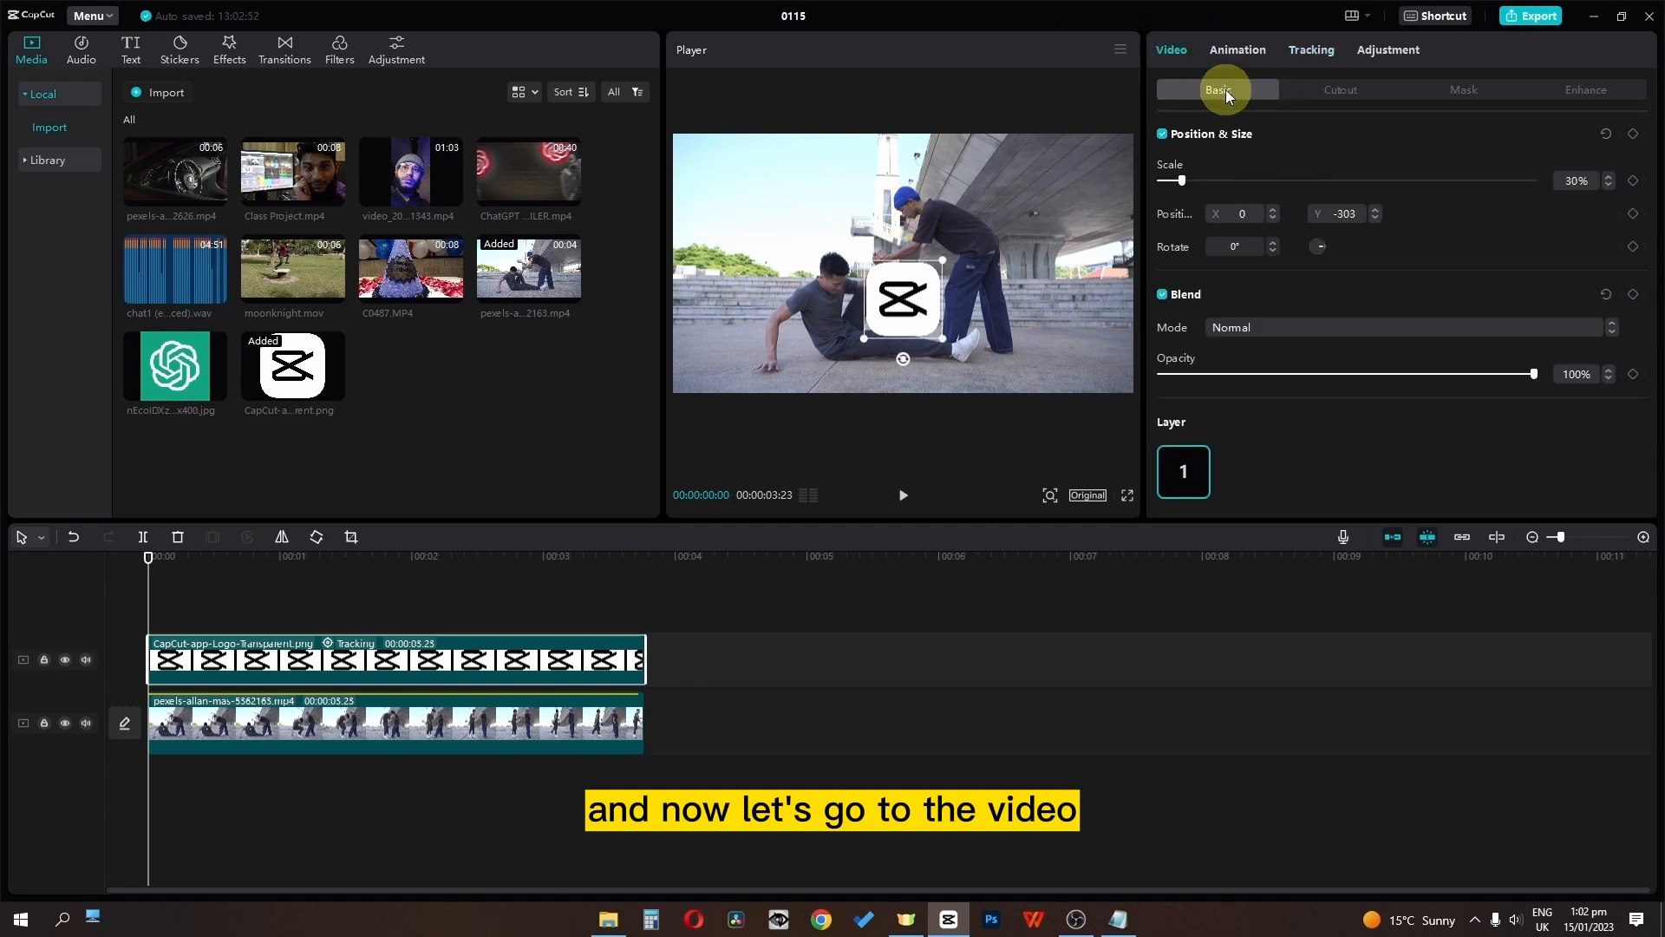
pyautogui.moveTo(903, 303); pyautogui.dragTo(955, 195)
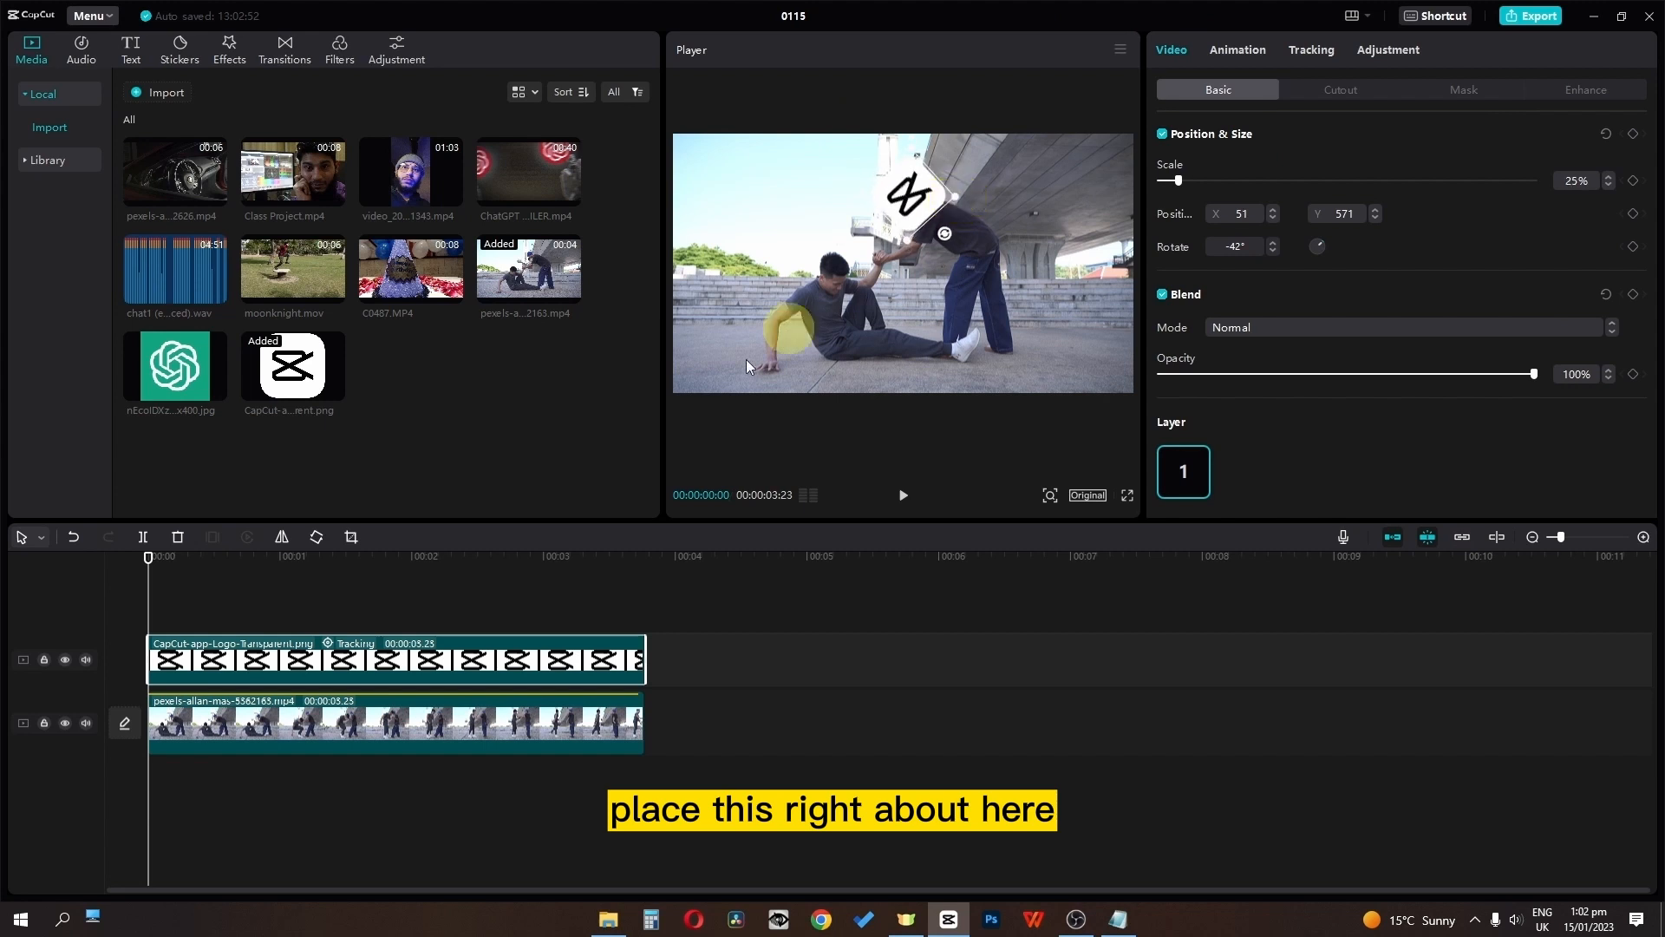
pyautogui.press('space')
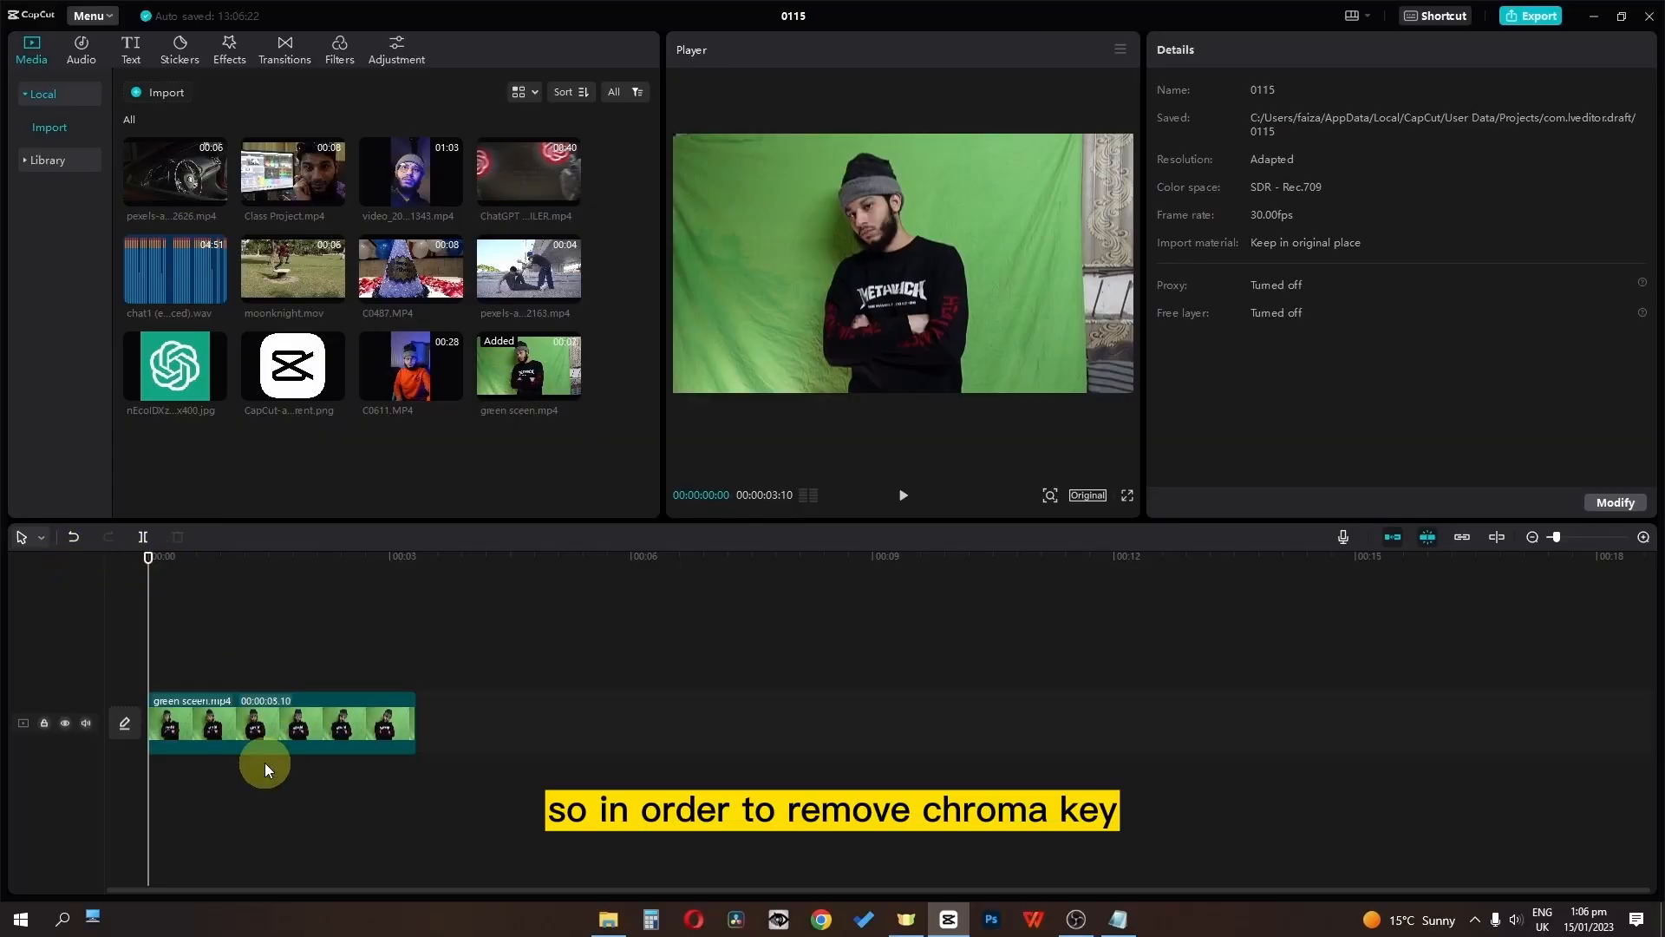
# Step: Remove the green background from the green screen clip with Chroma key, setting Strength to 14 and Shadow to 9, and play it
pyautogui.click(279, 741)
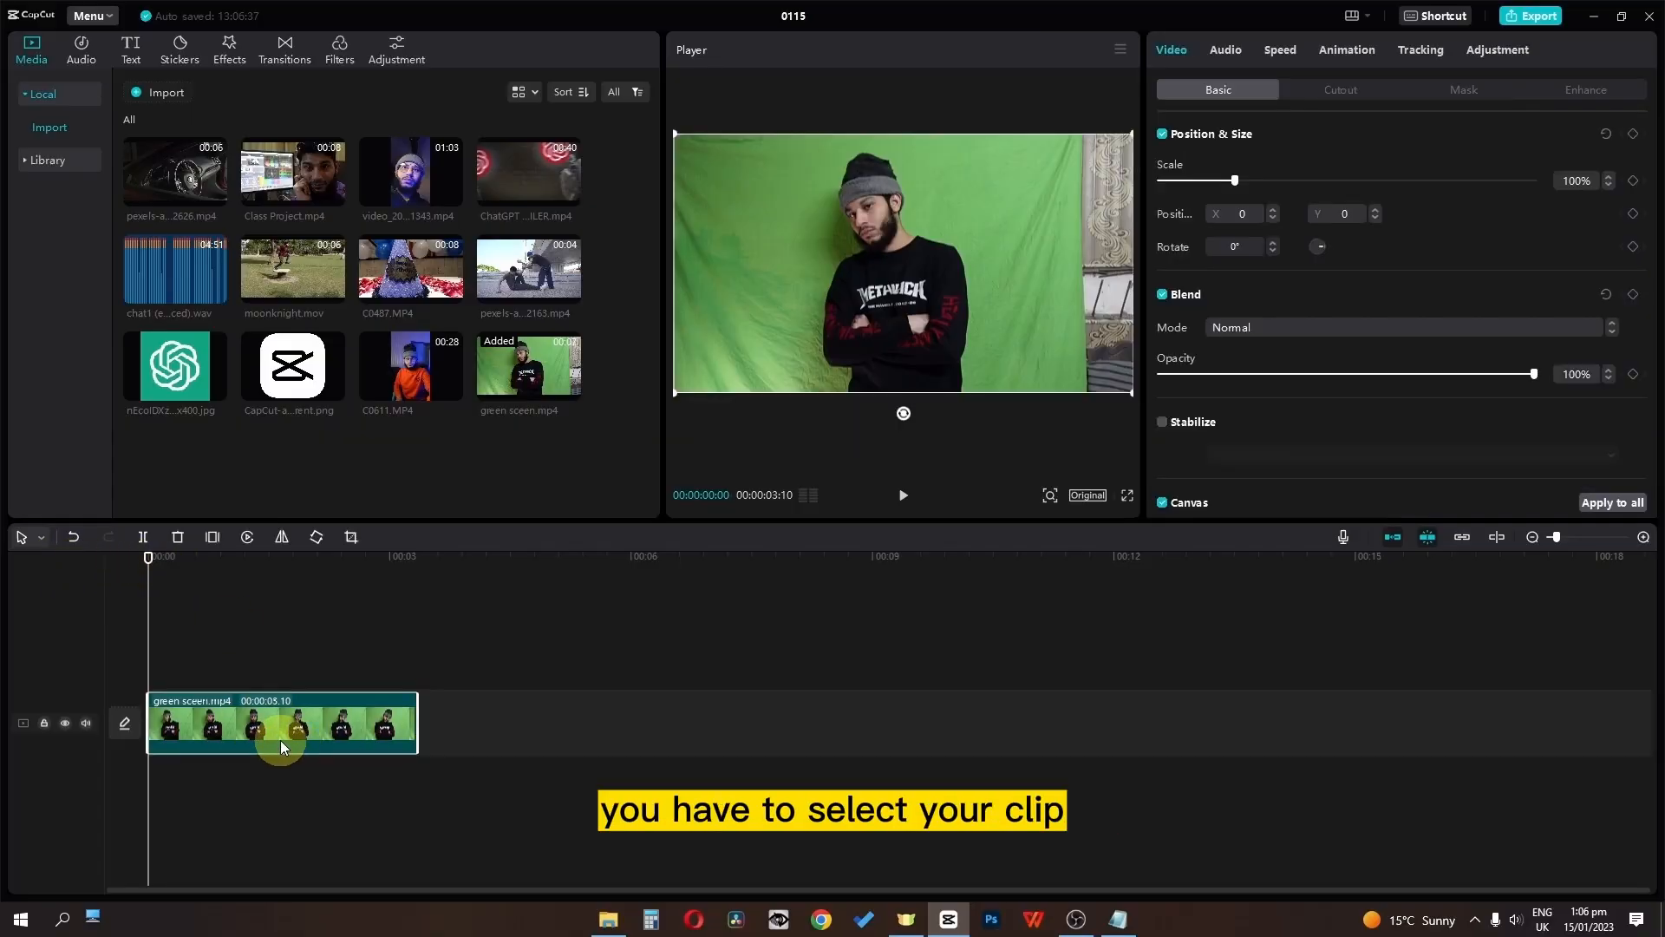
pyautogui.click(1341, 91)
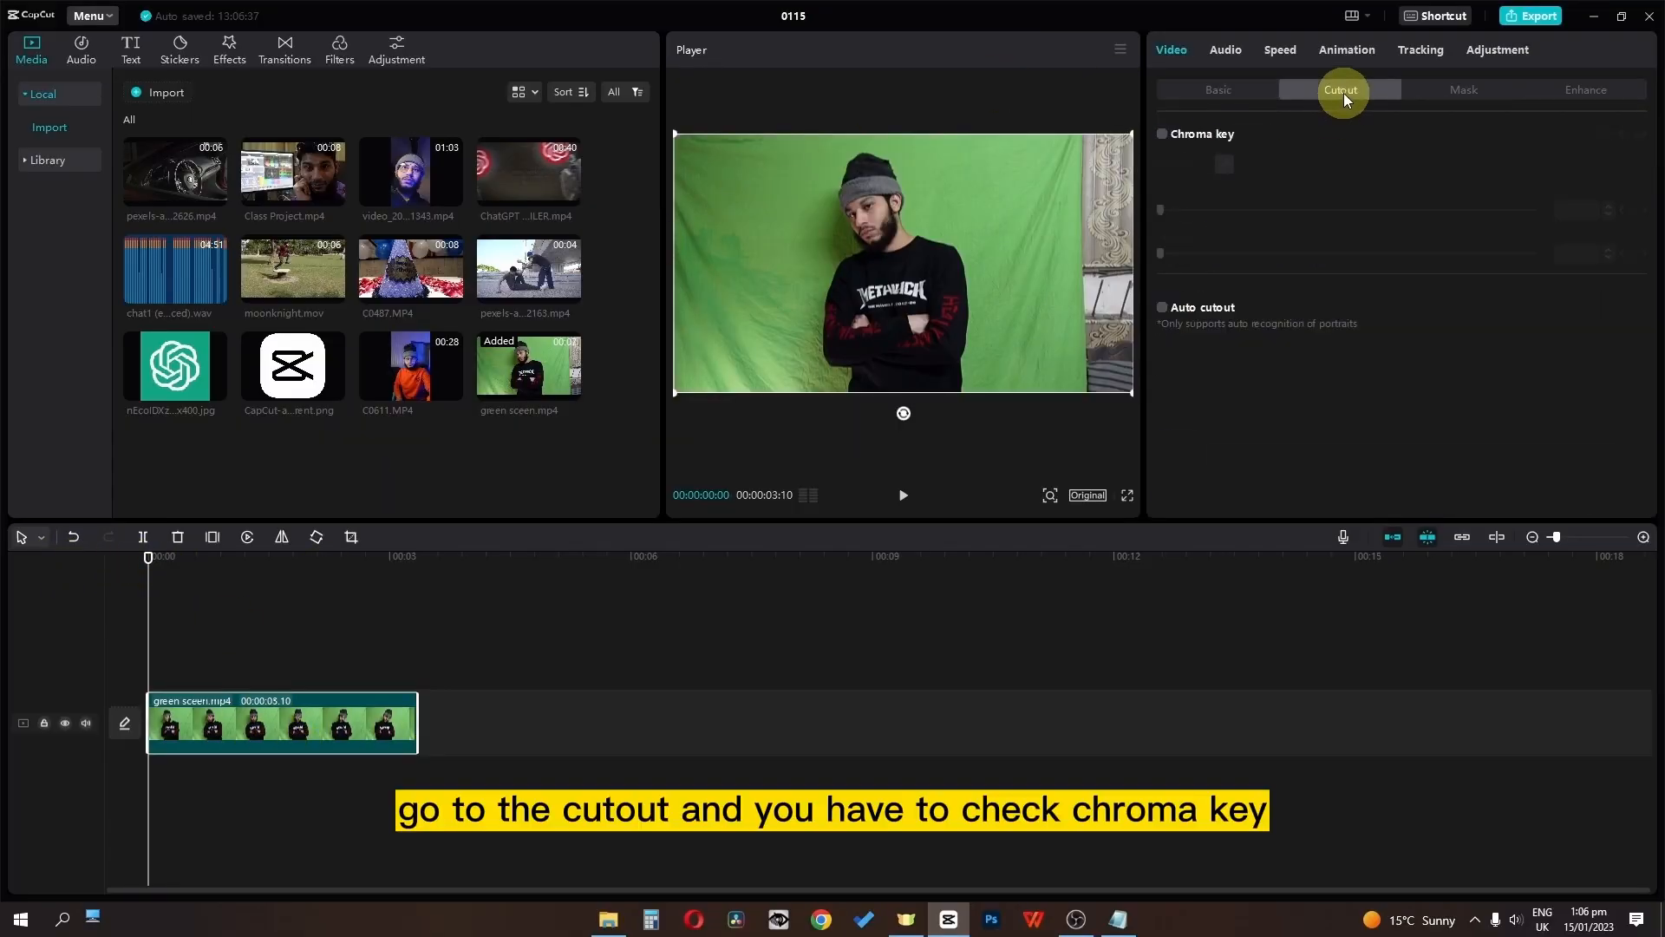
pyautogui.click(1162, 135)
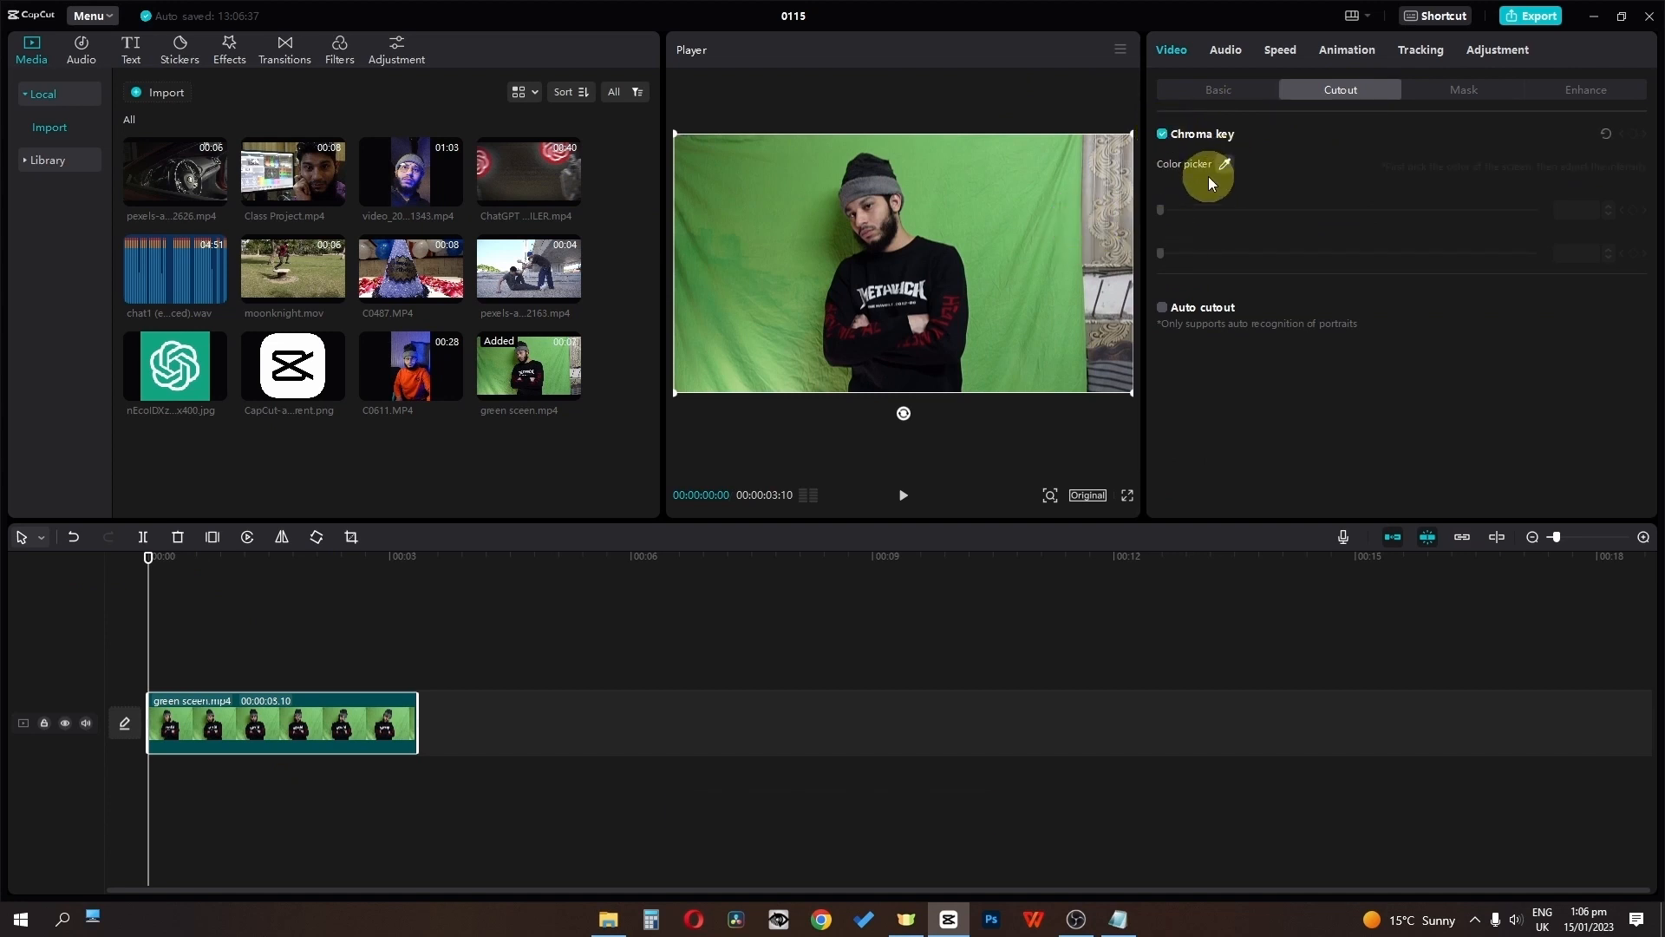
pyautogui.click(974, 212)
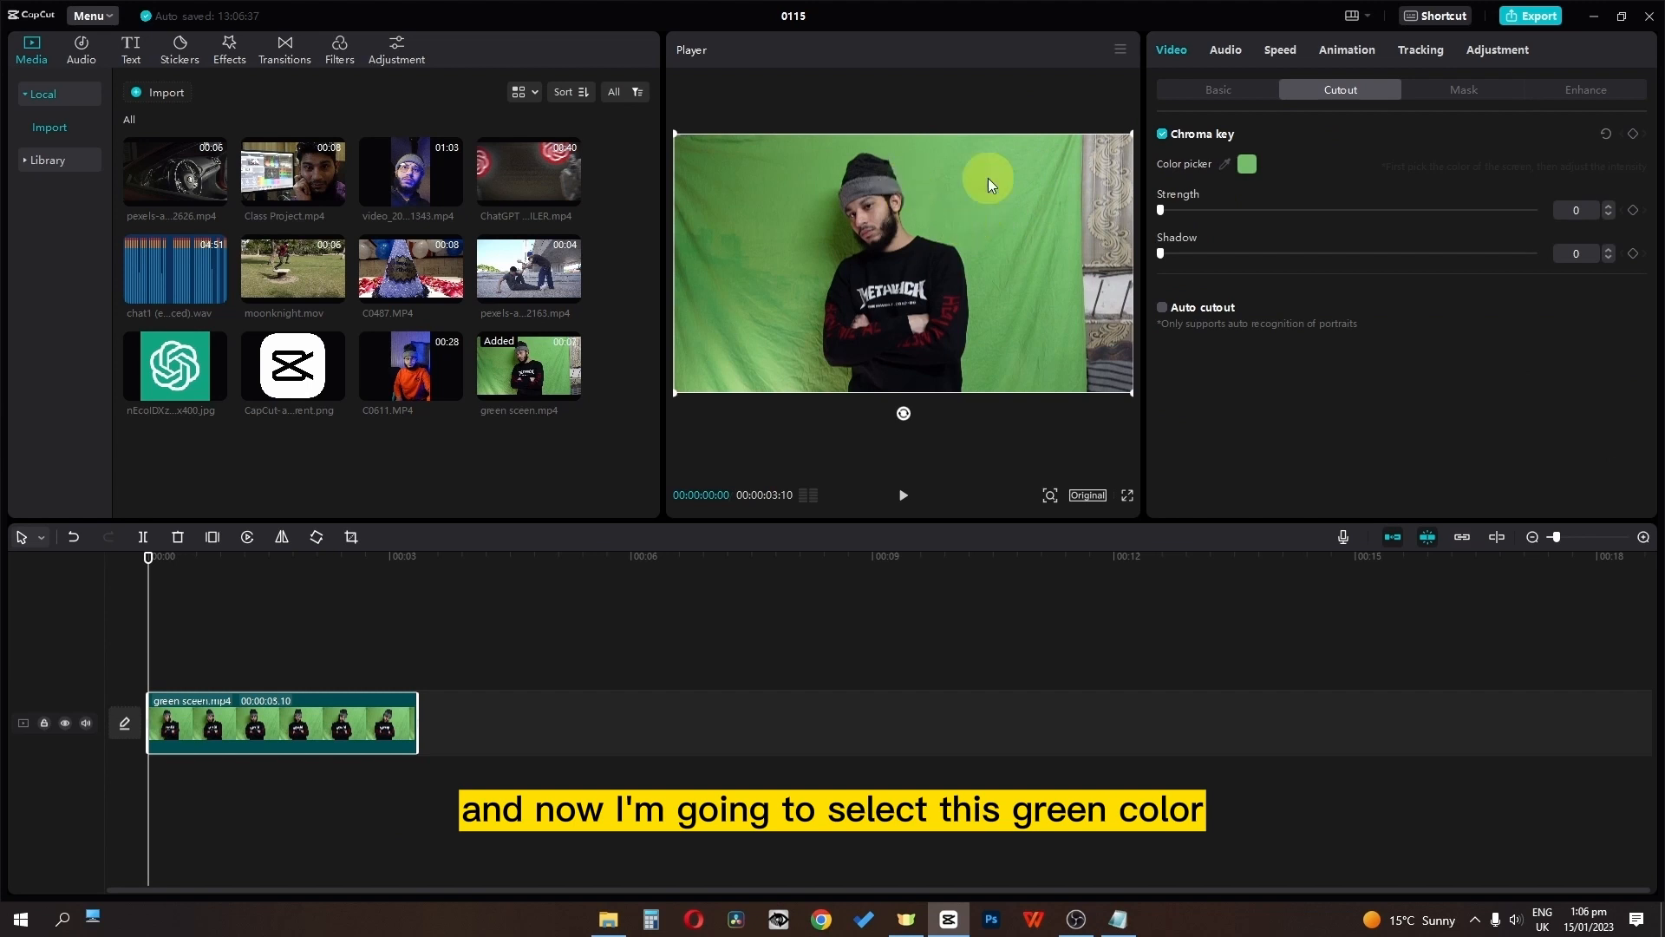
pyautogui.moveTo(1161, 210); pyautogui.dragTo(1203, 215)
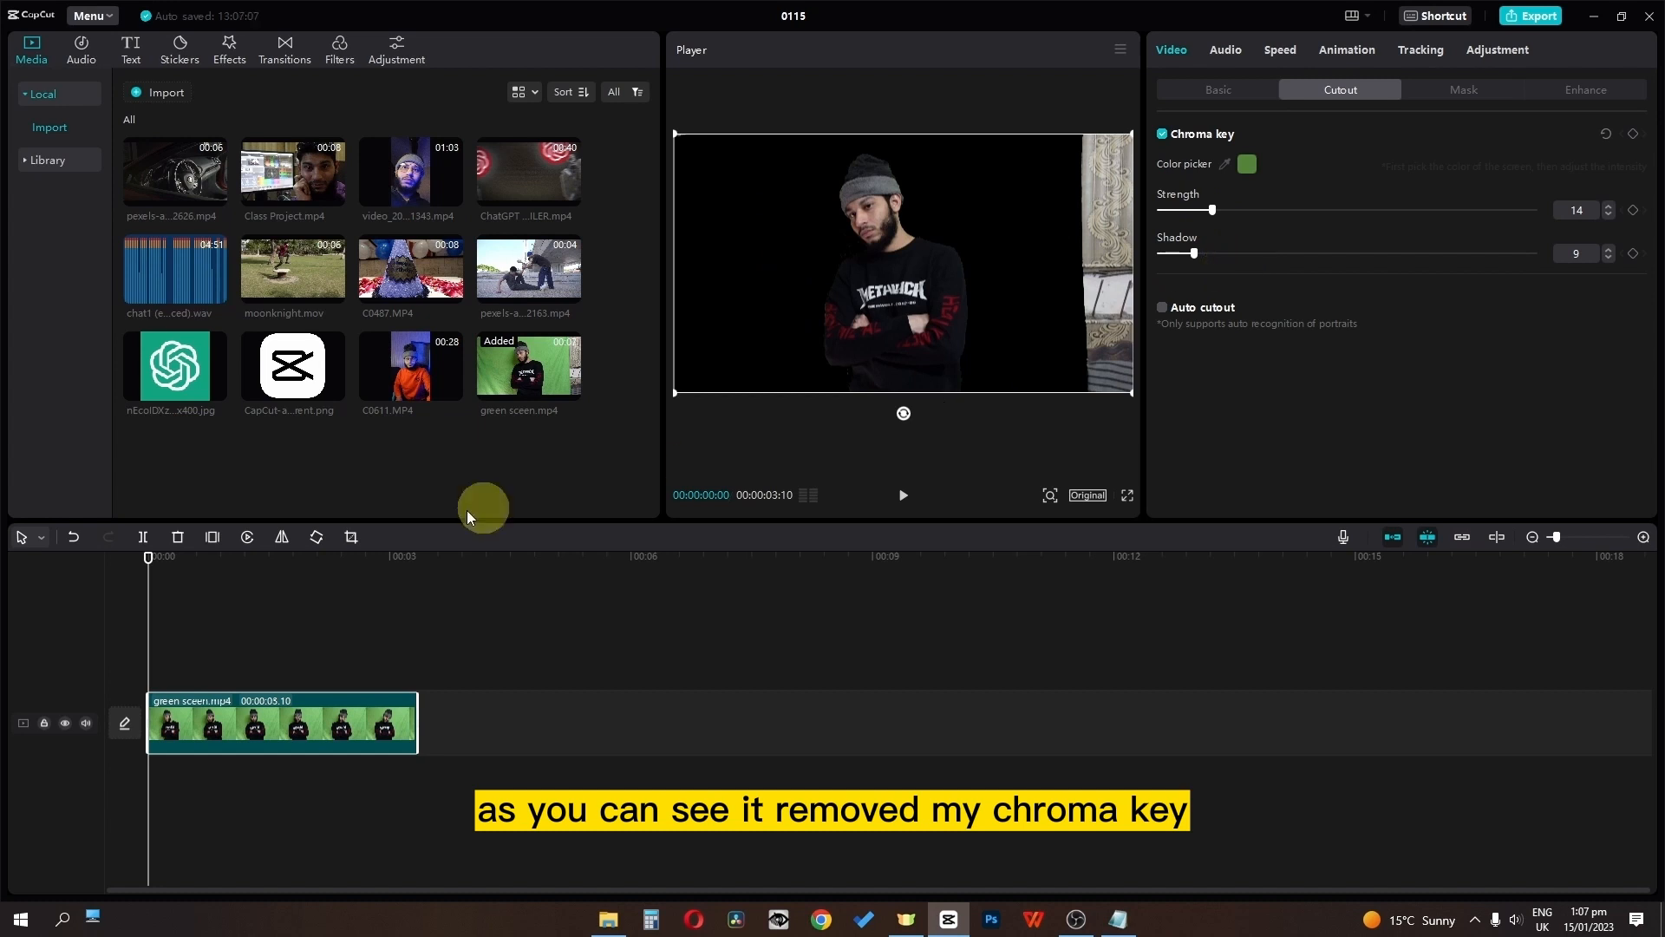
pyautogui.press('space')
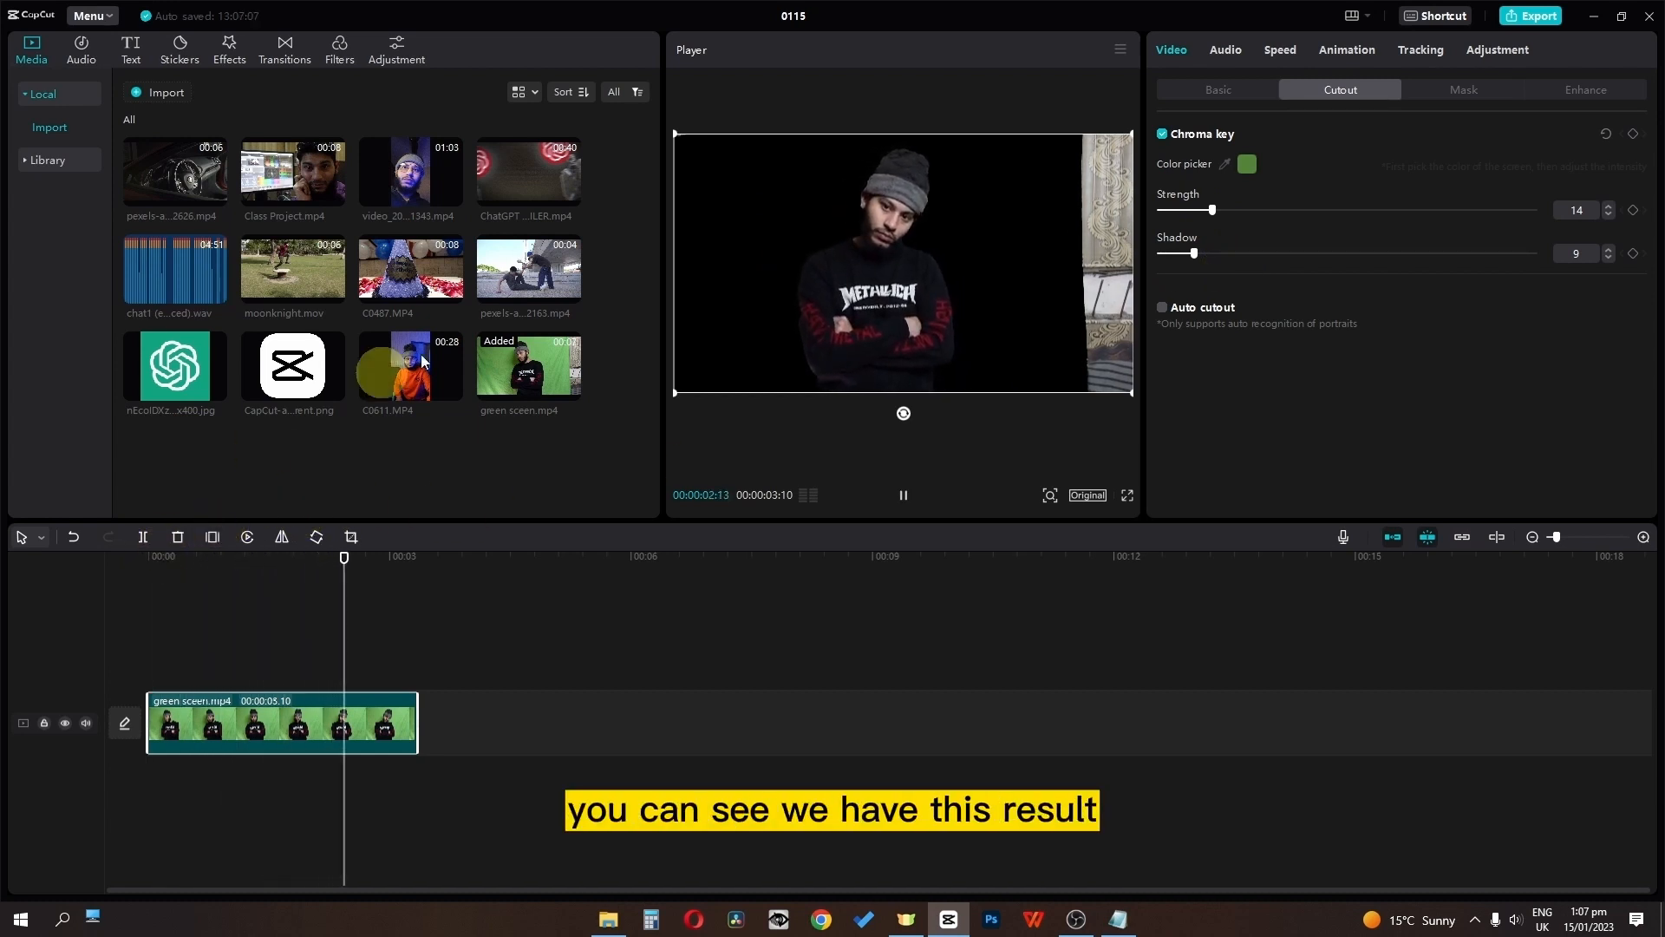
pyautogui.press('space')
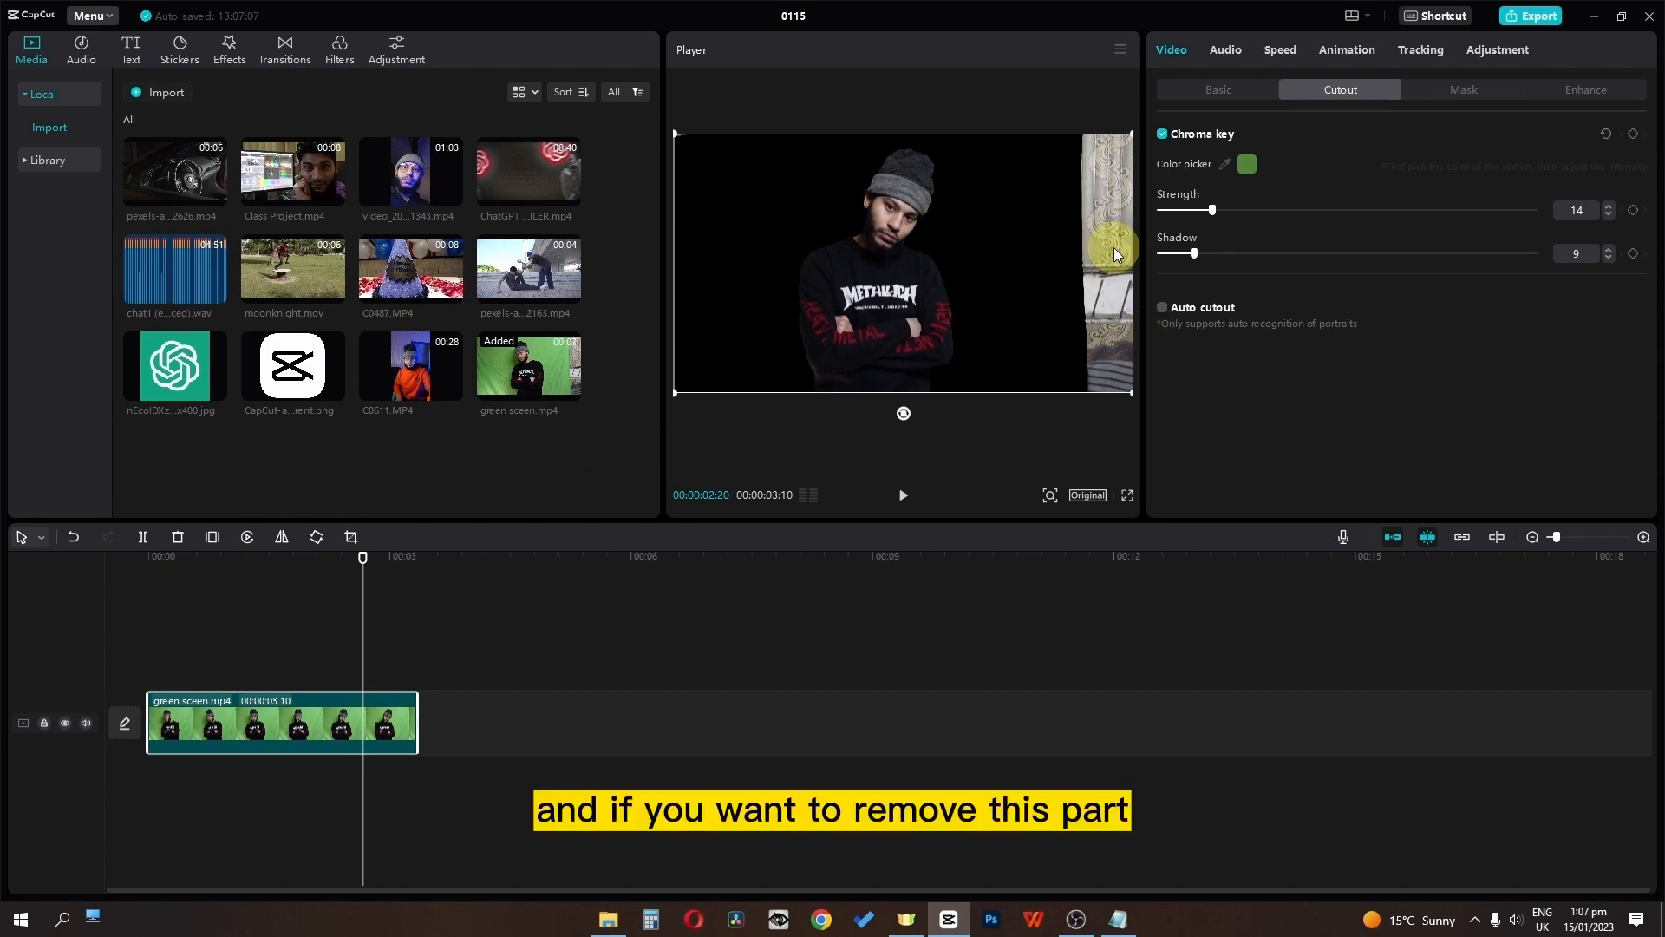
# Step: Crop the curtain strip off the right side of the green screen clip and play the result from the start
pyautogui.click(350, 536)
pyautogui.moveTo(1190, 449); pyautogui.dragTo(1078, 447)
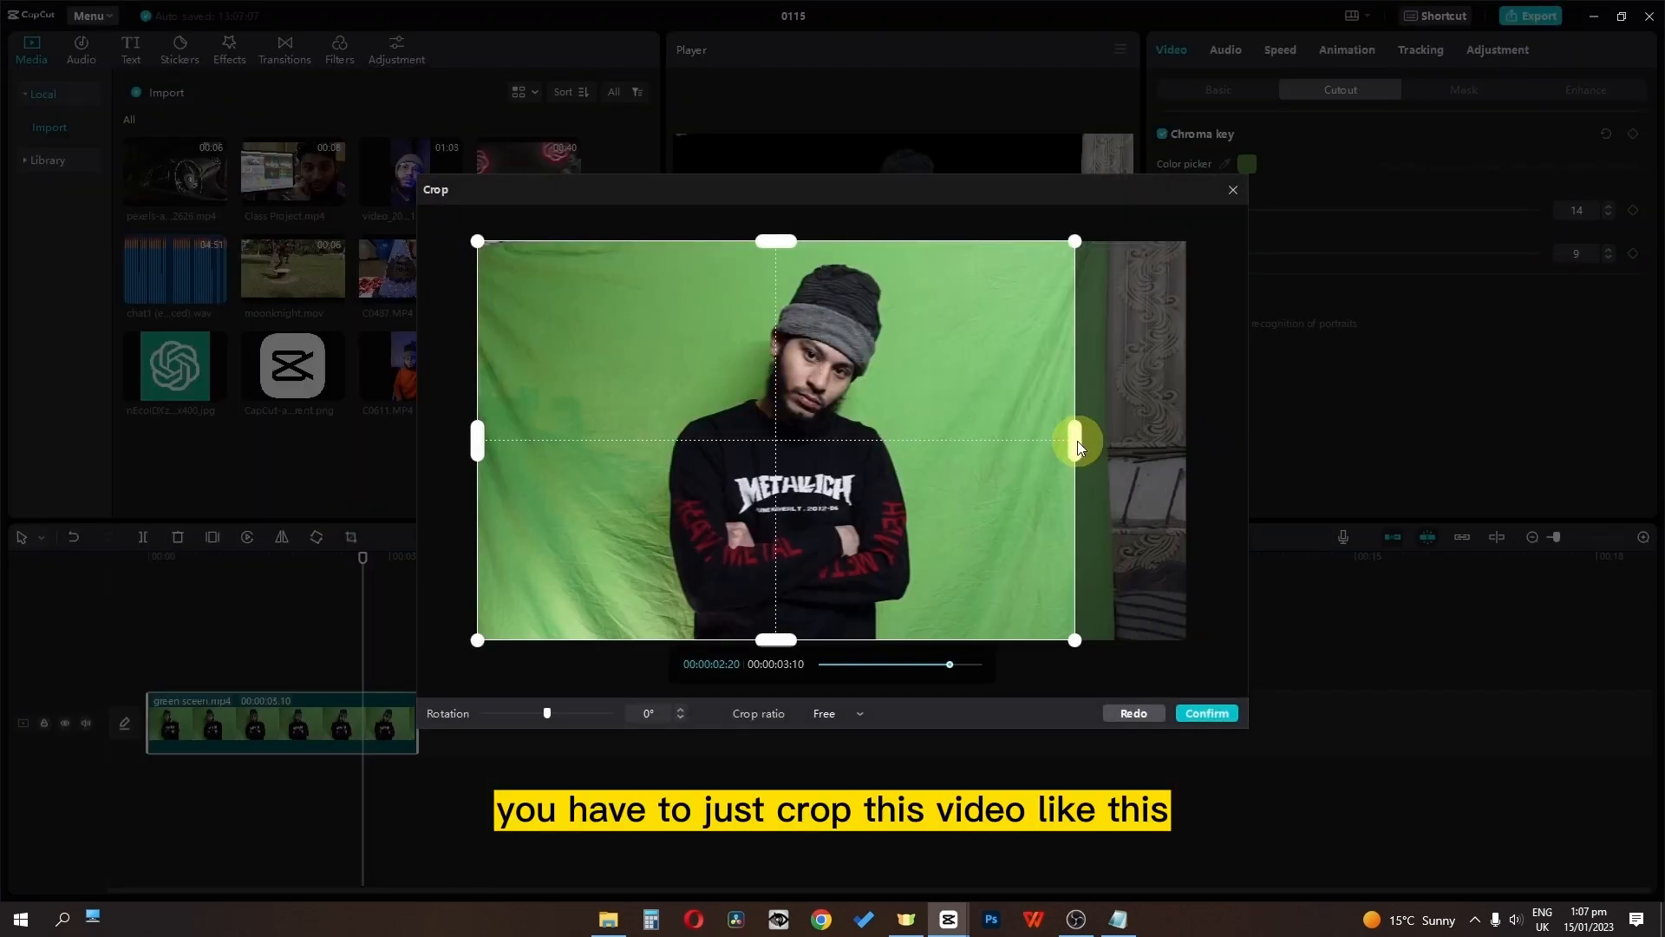
pyautogui.click(1207, 713)
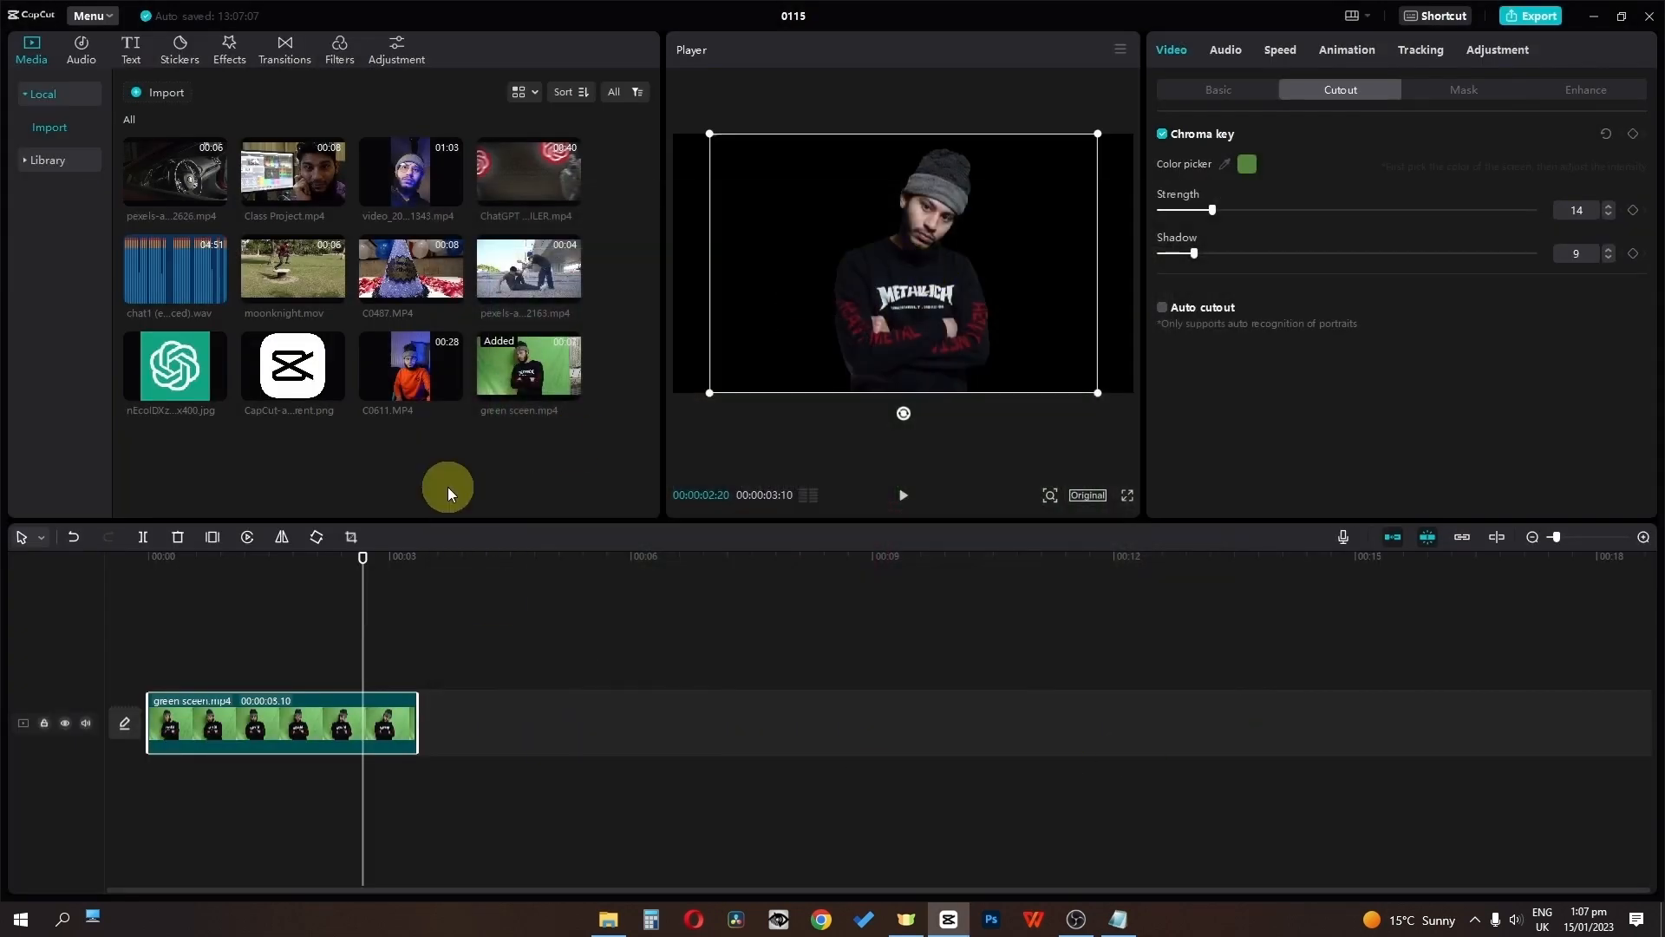
pyautogui.press('space')
pyautogui.press('space')
pyautogui.moveTo(397, 559); pyautogui.dragTo(0, 581)
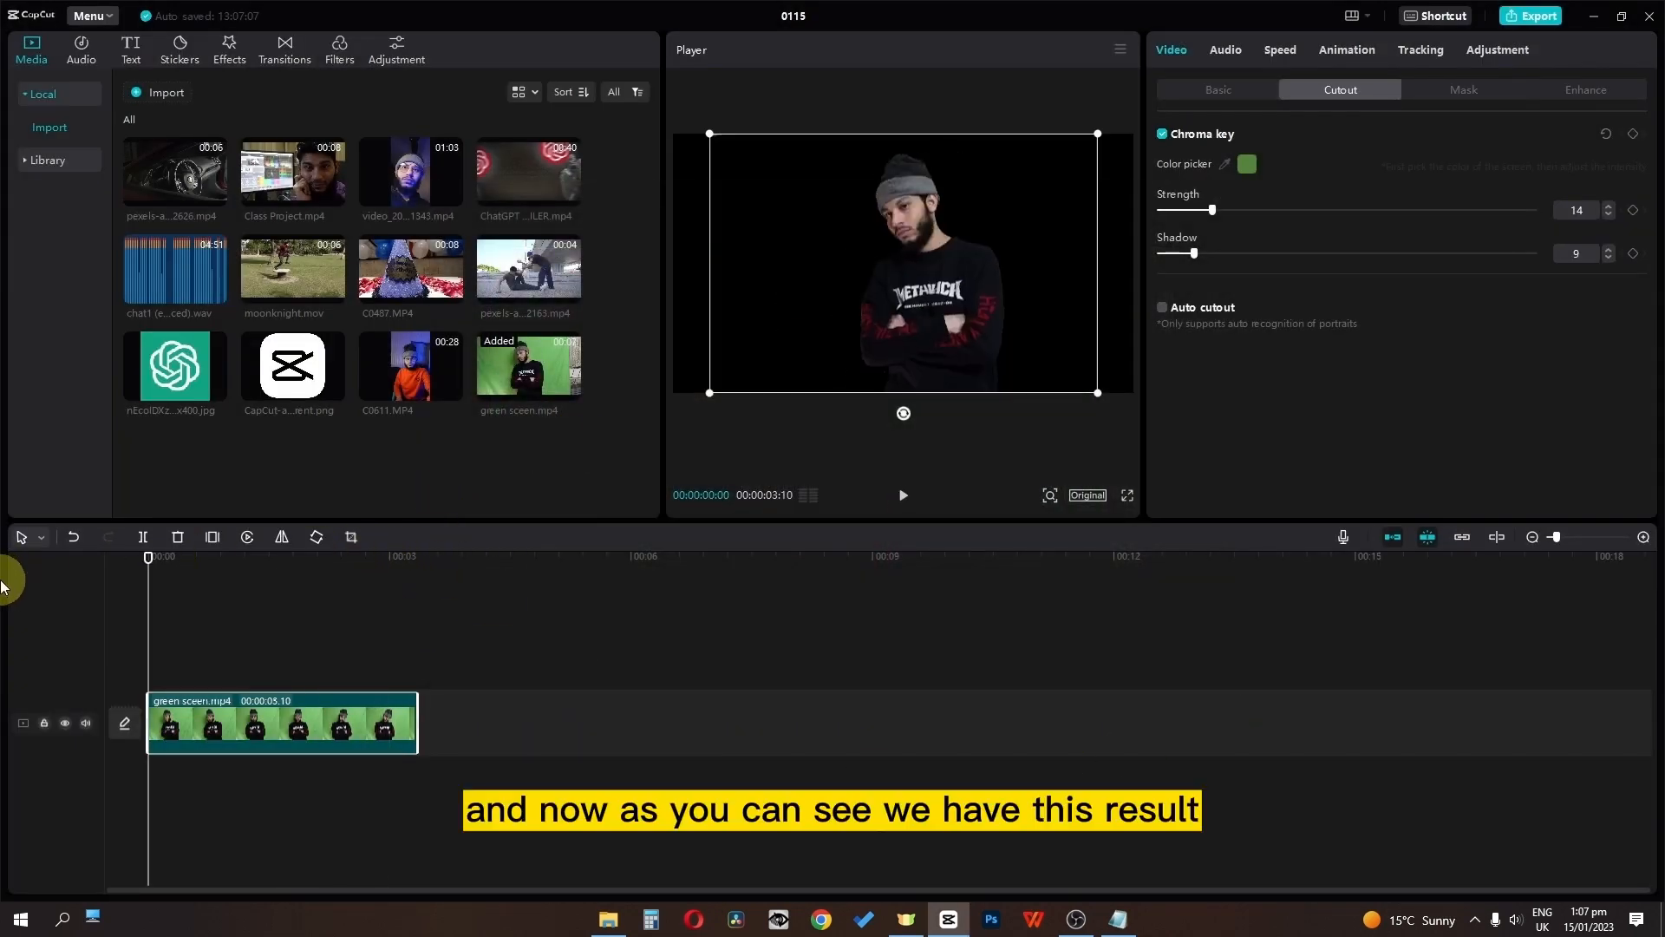
pyautogui.press('space')
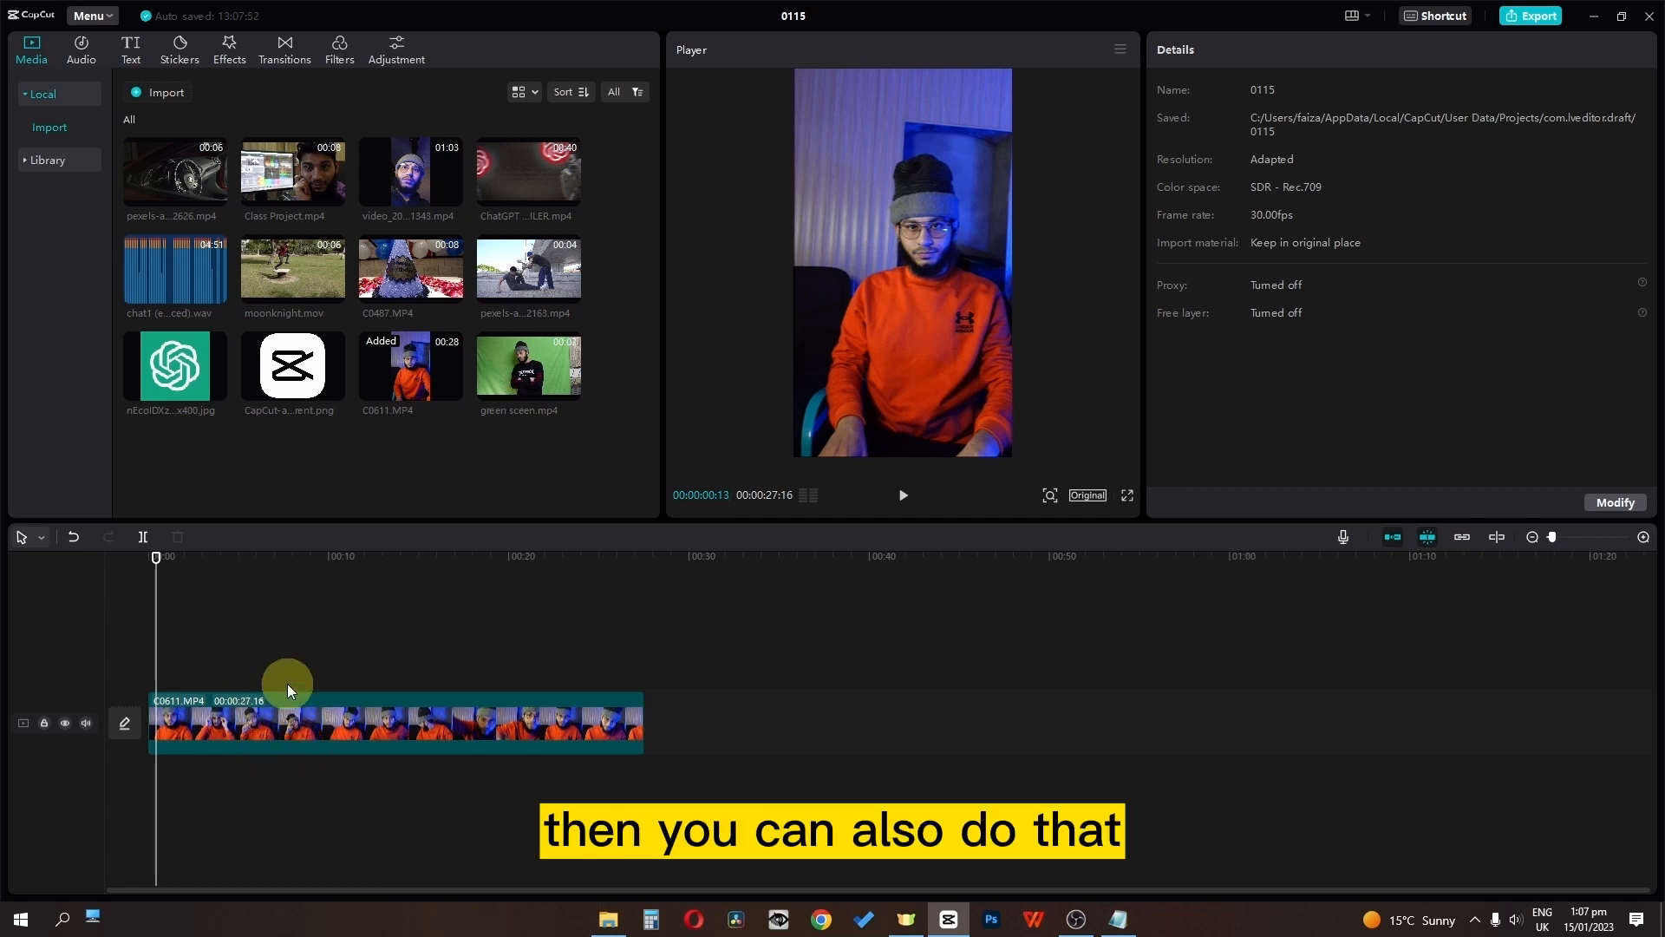
# Step: Remove the background of the C0611.MP4 clip with Auto cutout
pyautogui.click(277, 737)
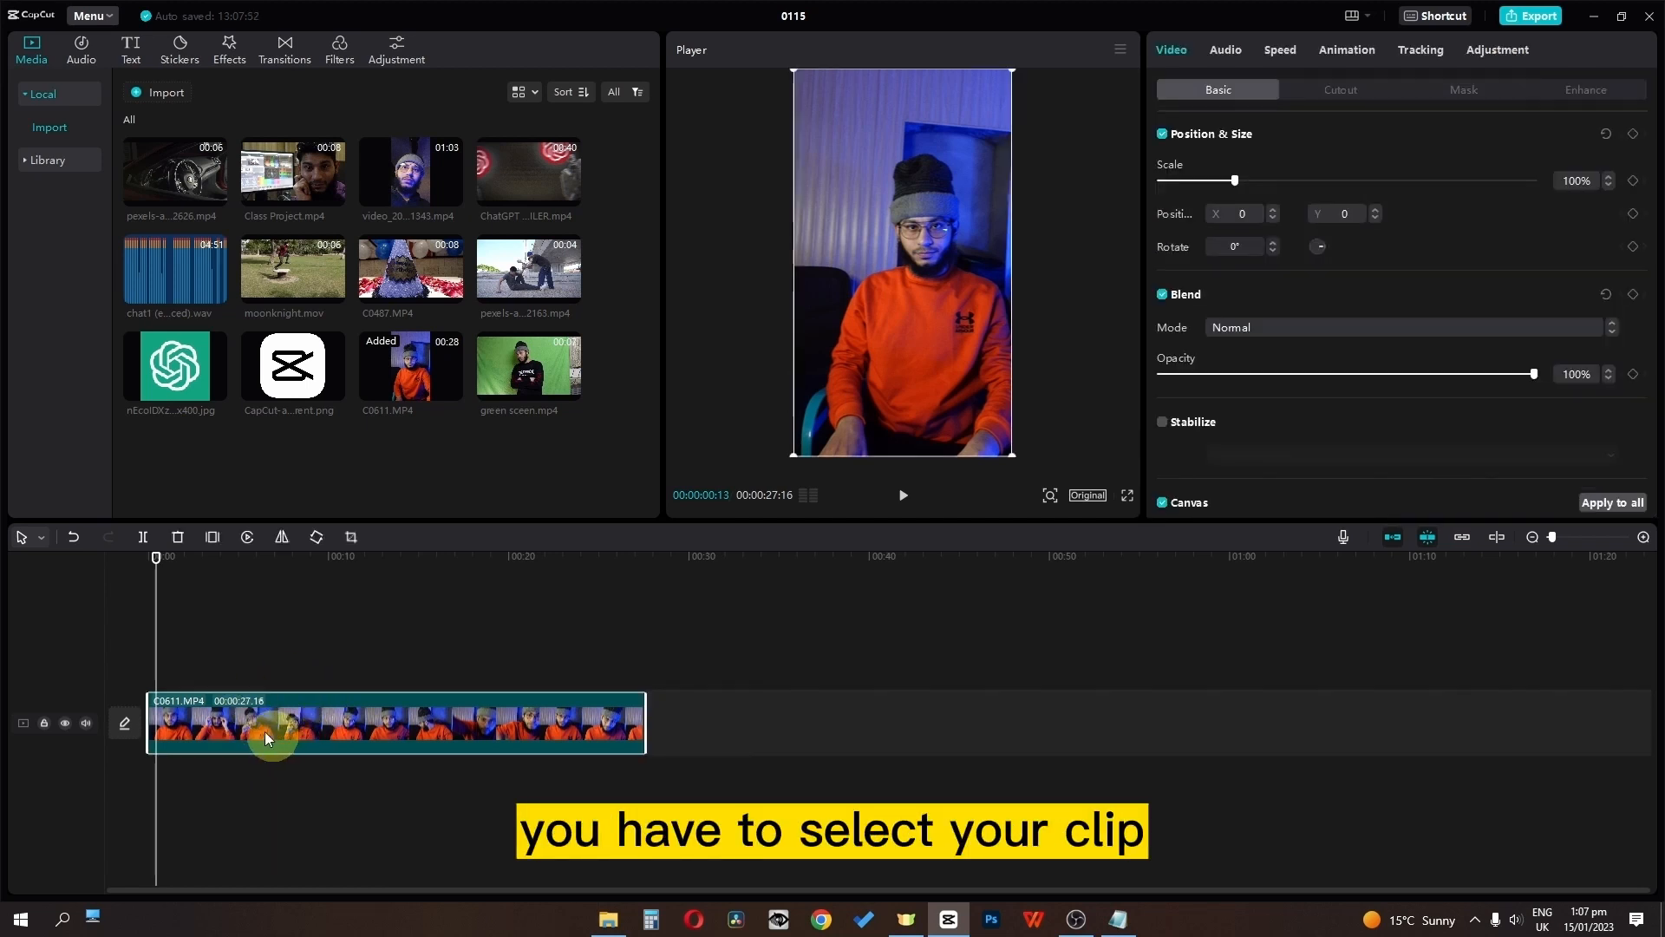
pyautogui.click(1333, 97)
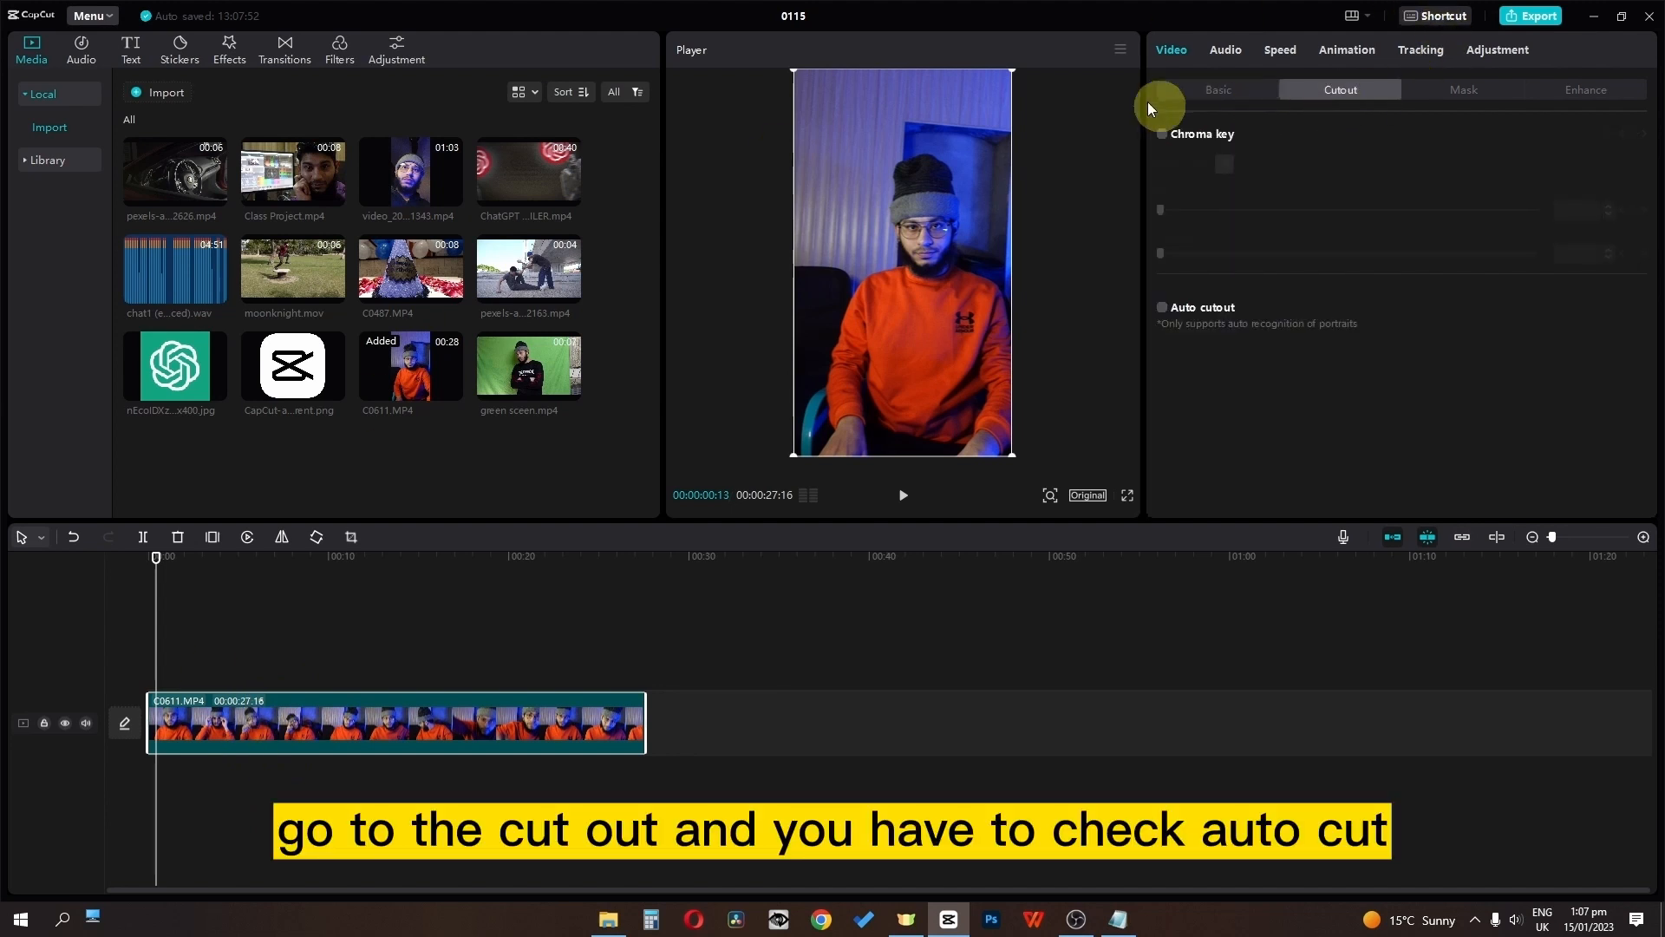
pyautogui.click(1161, 310)
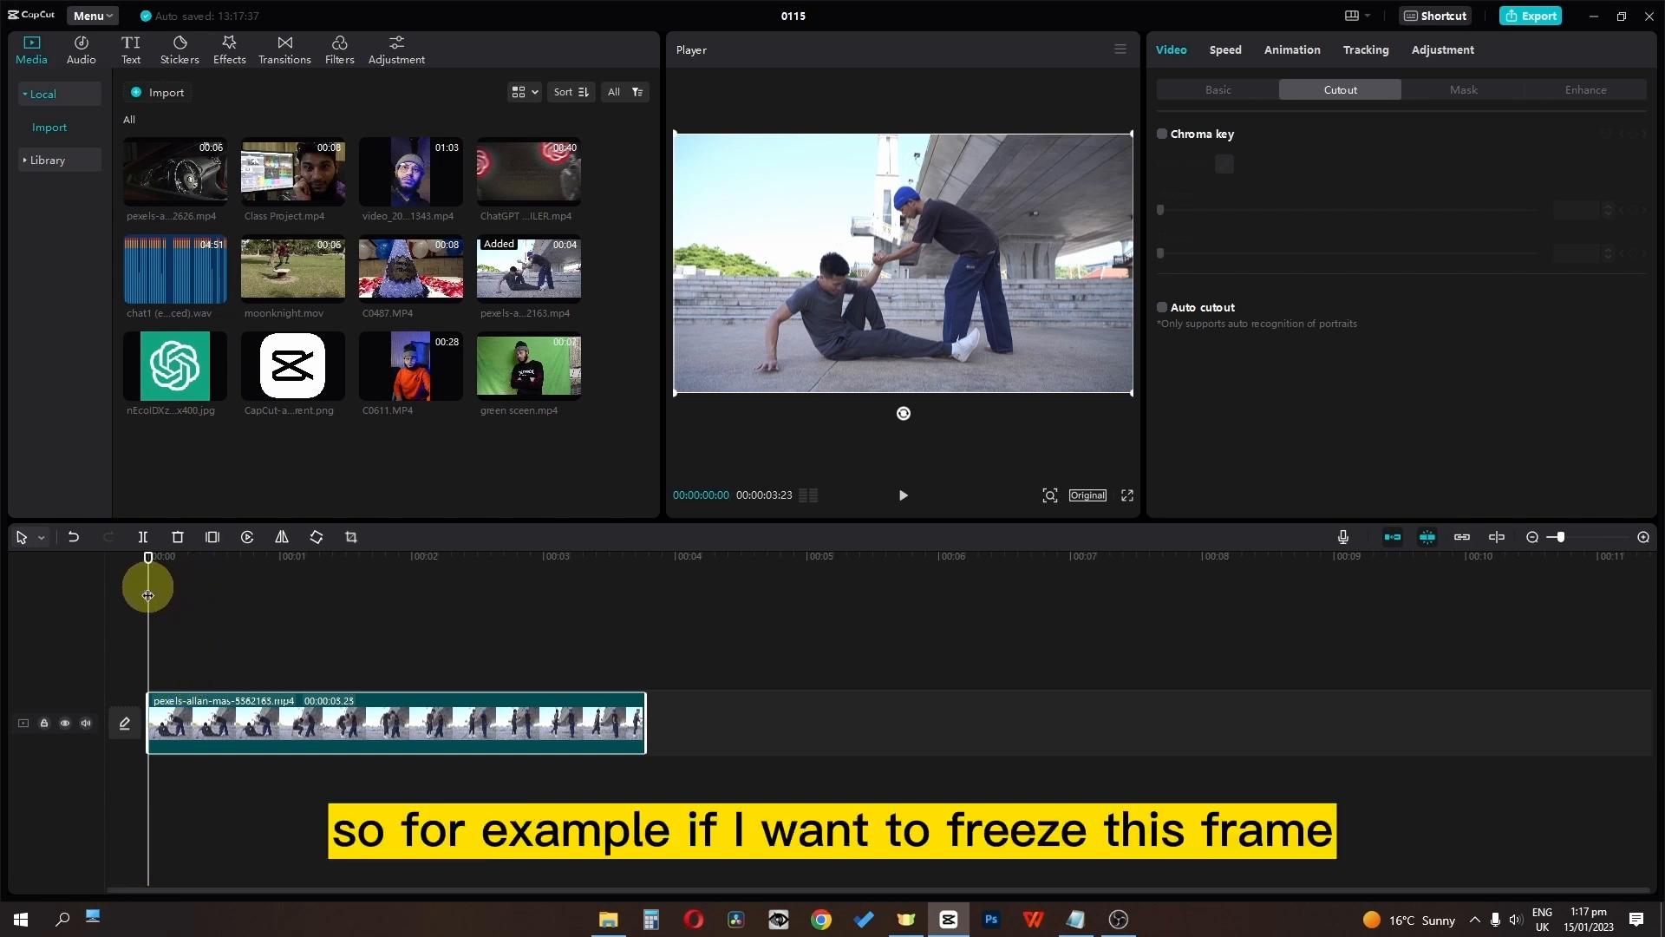
# Step: Insert a freeze frame in the two-men clip at 00:00:00:29 and another in its remaining part at 00:00:04:11
pyautogui.moveTo(149, 575); pyautogui.dragTo(278, 601)
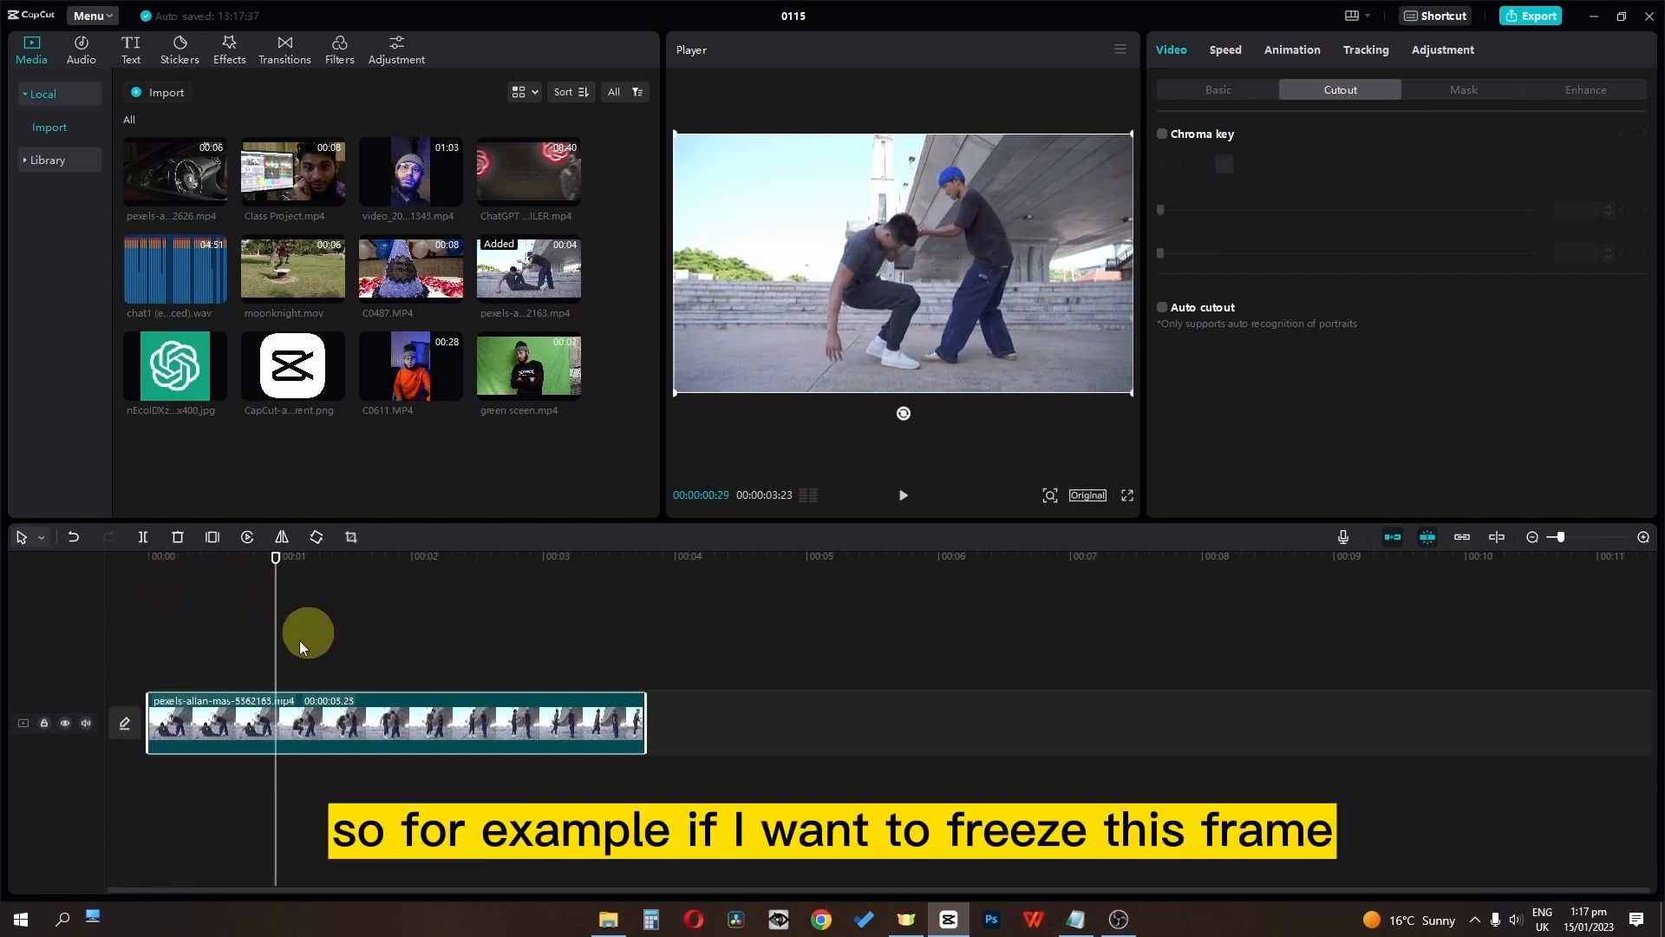
pyautogui.click(210, 537)
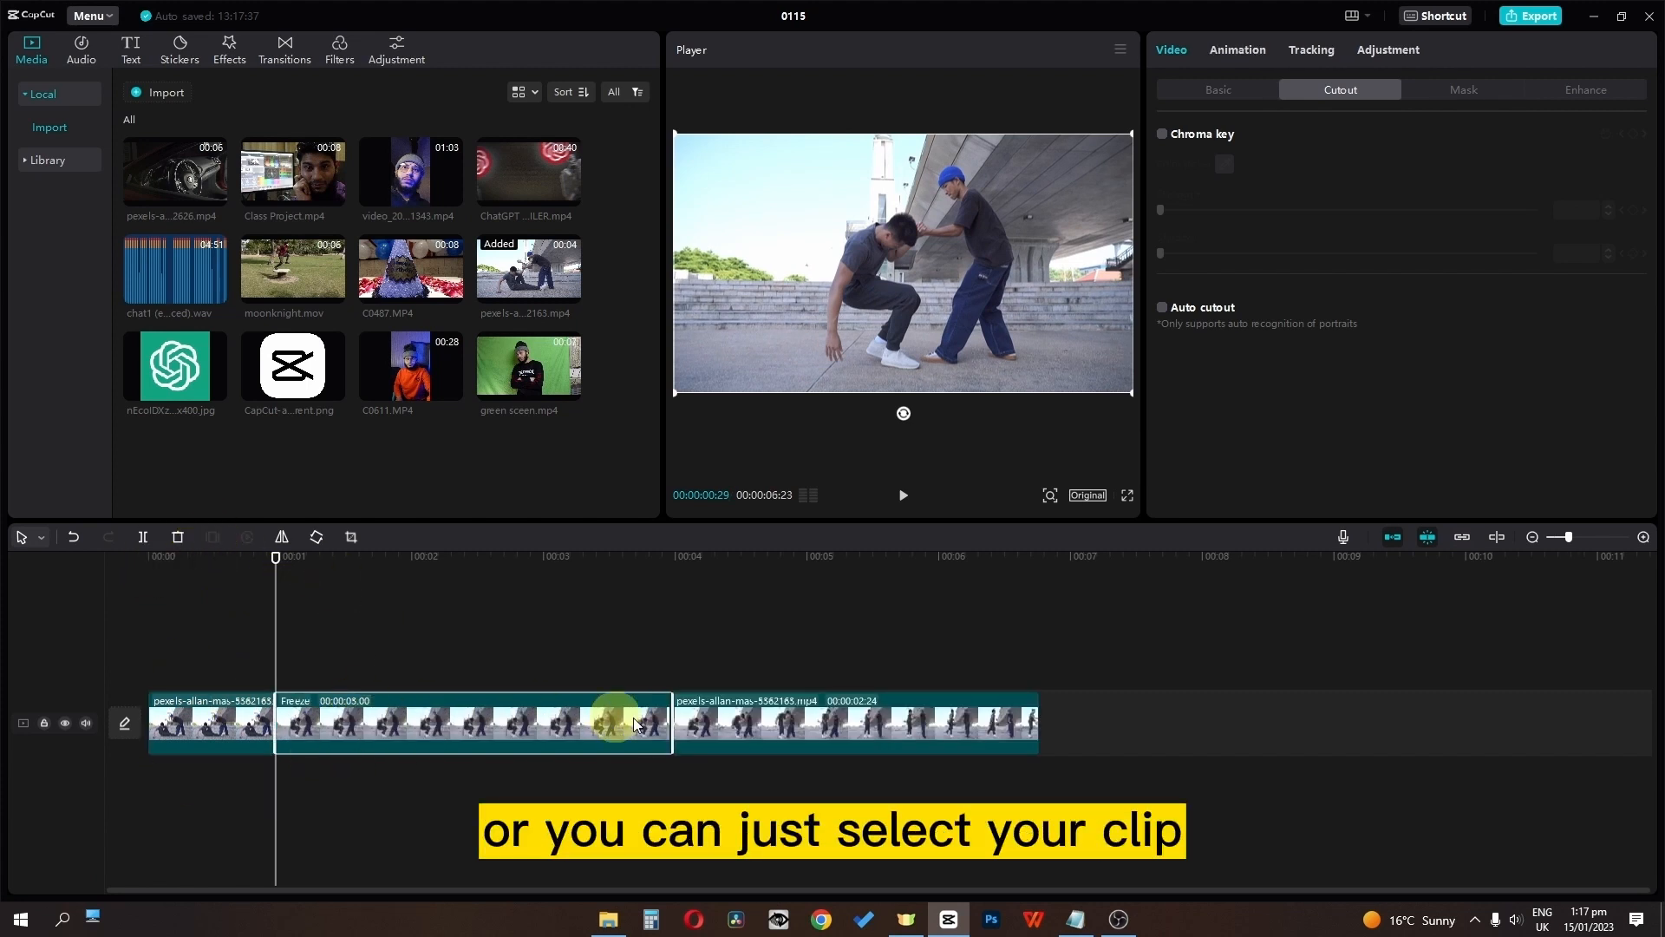
pyautogui.click(725, 763)
pyautogui.rightClick(752, 731)
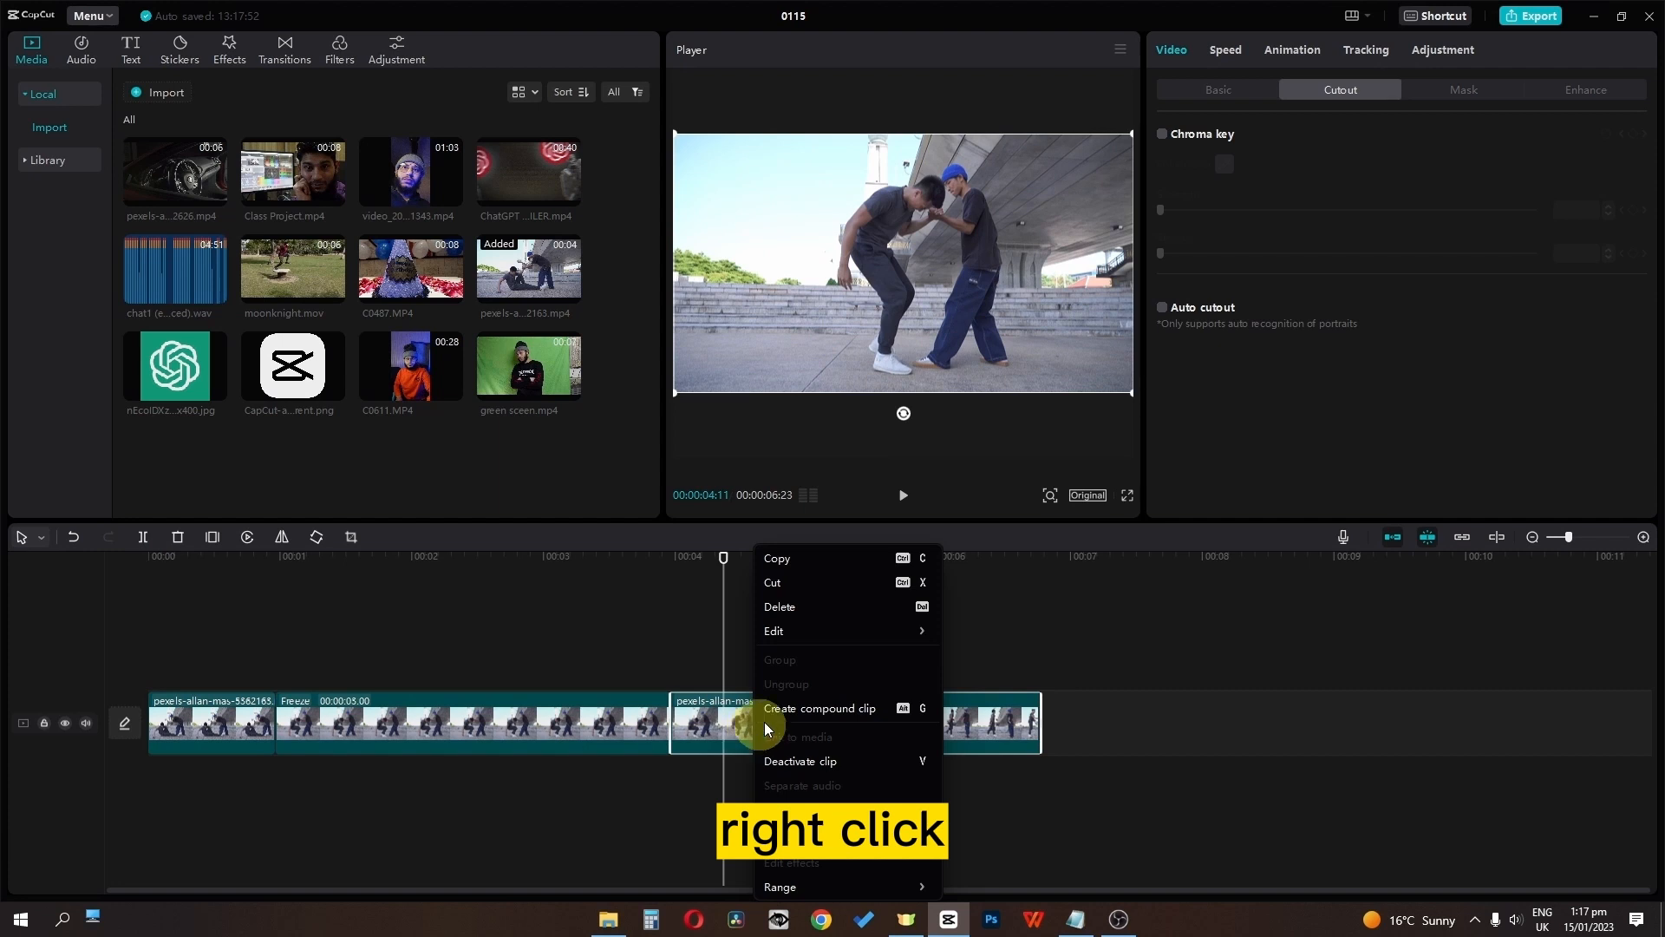
pyautogui.moveTo(893, 635)
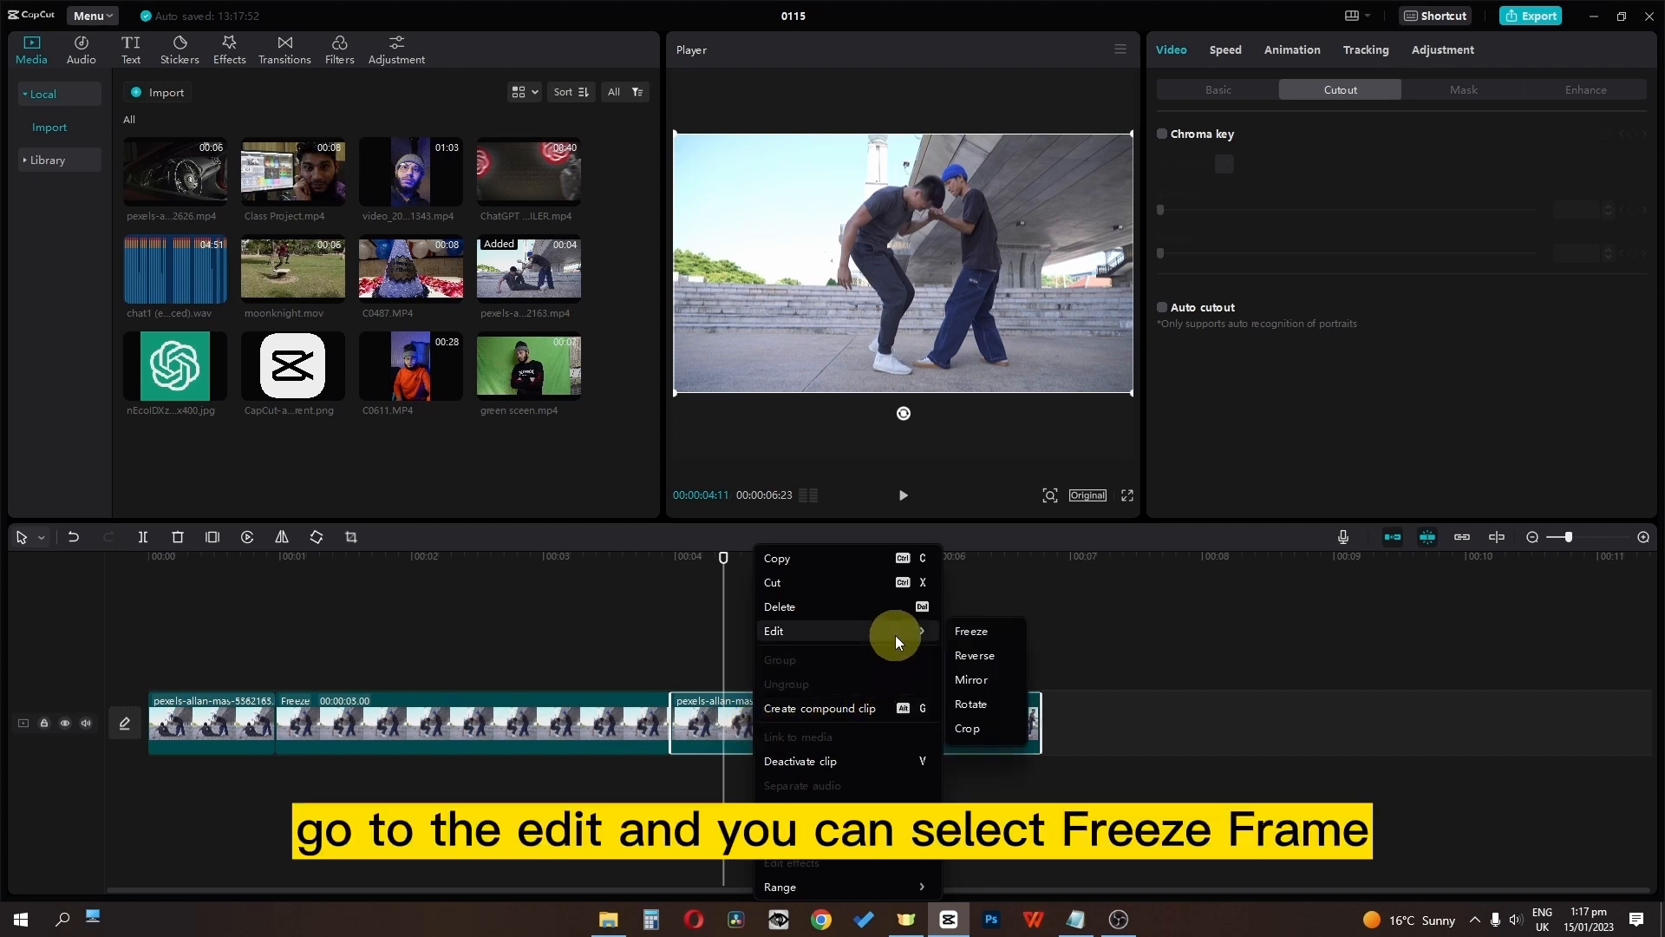
pyautogui.click(969, 634)
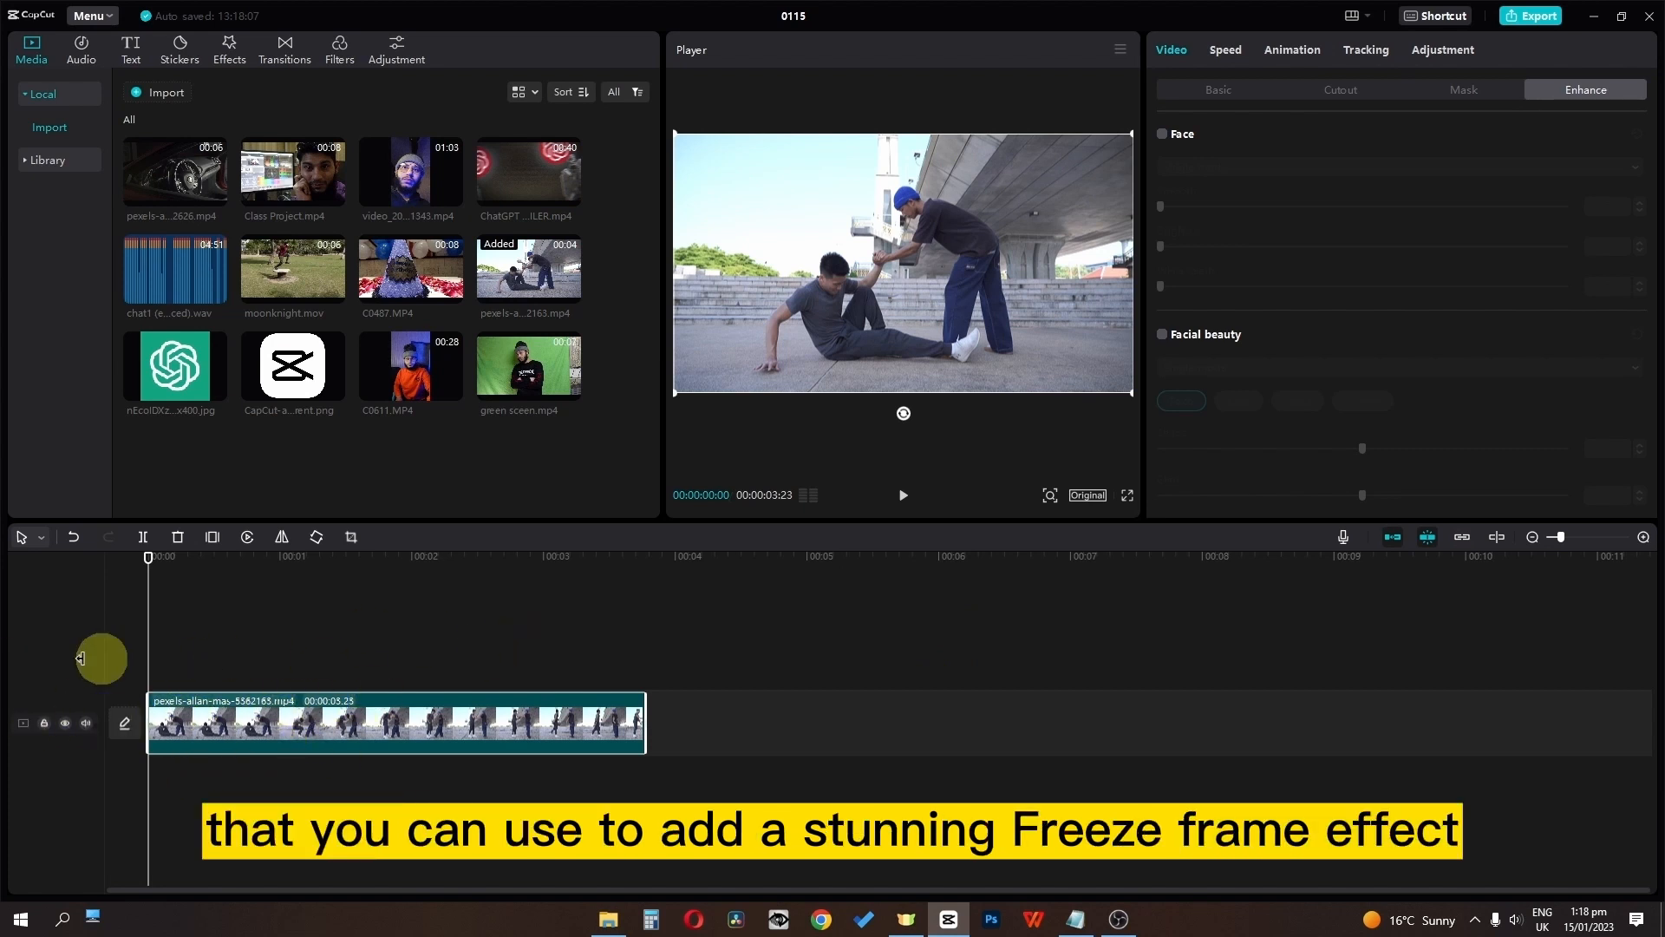
# Step: Cut out the two men from their video background with Auto cutout
pyautogui.click(1224, 92)
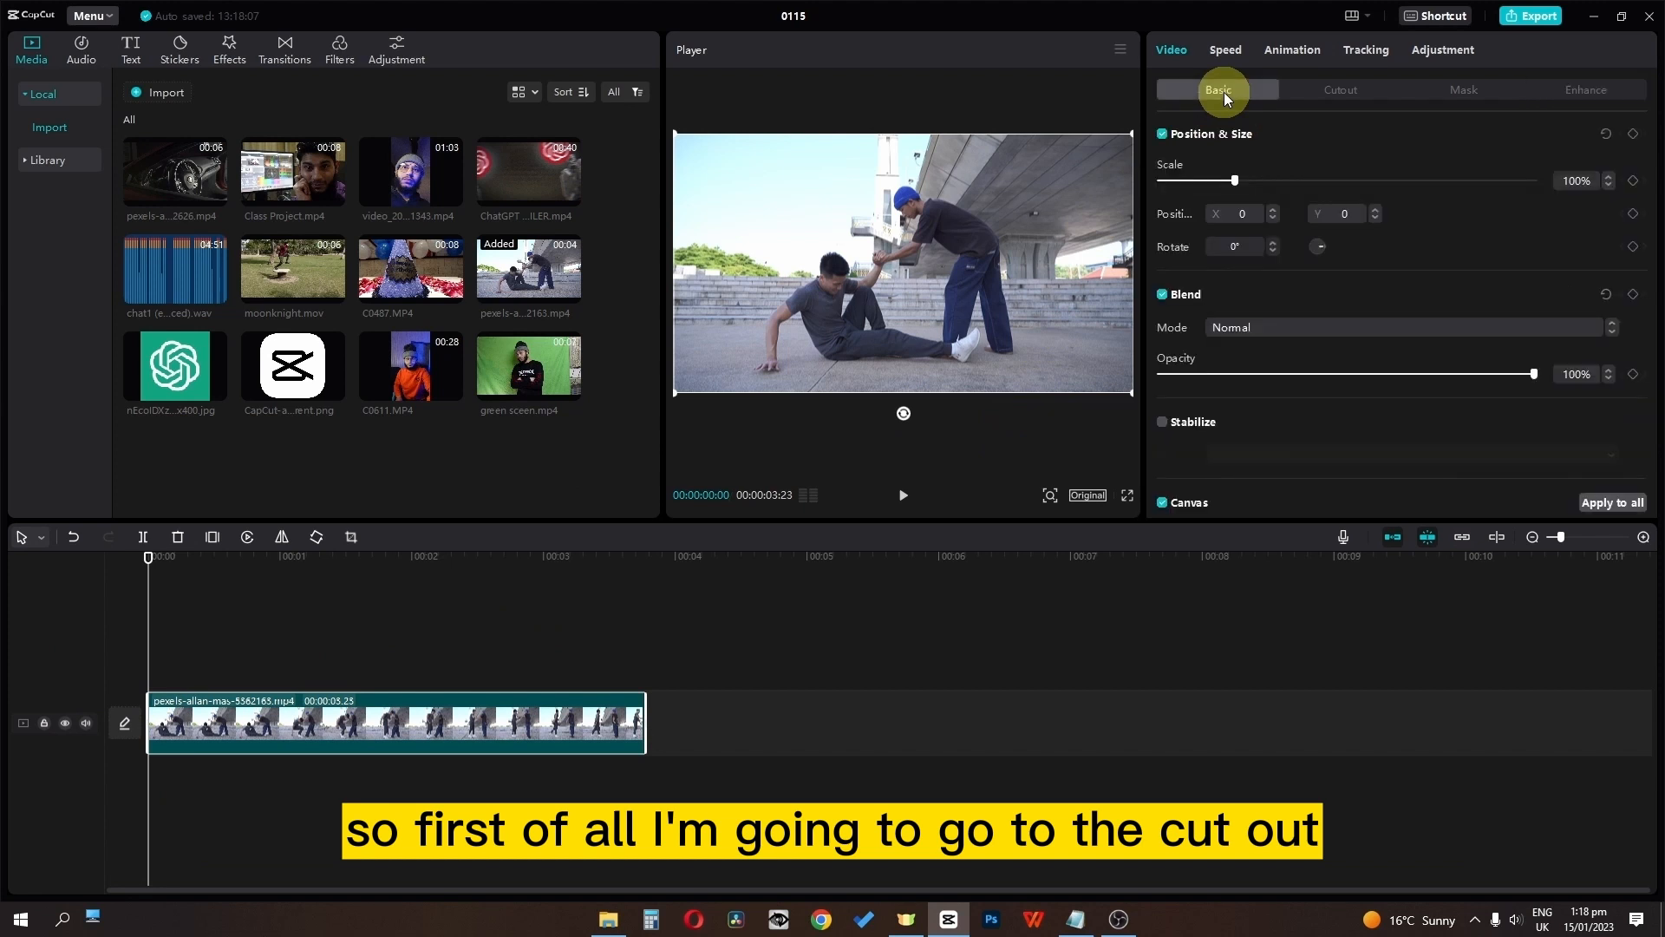
pyautogui.click(1355, 91)
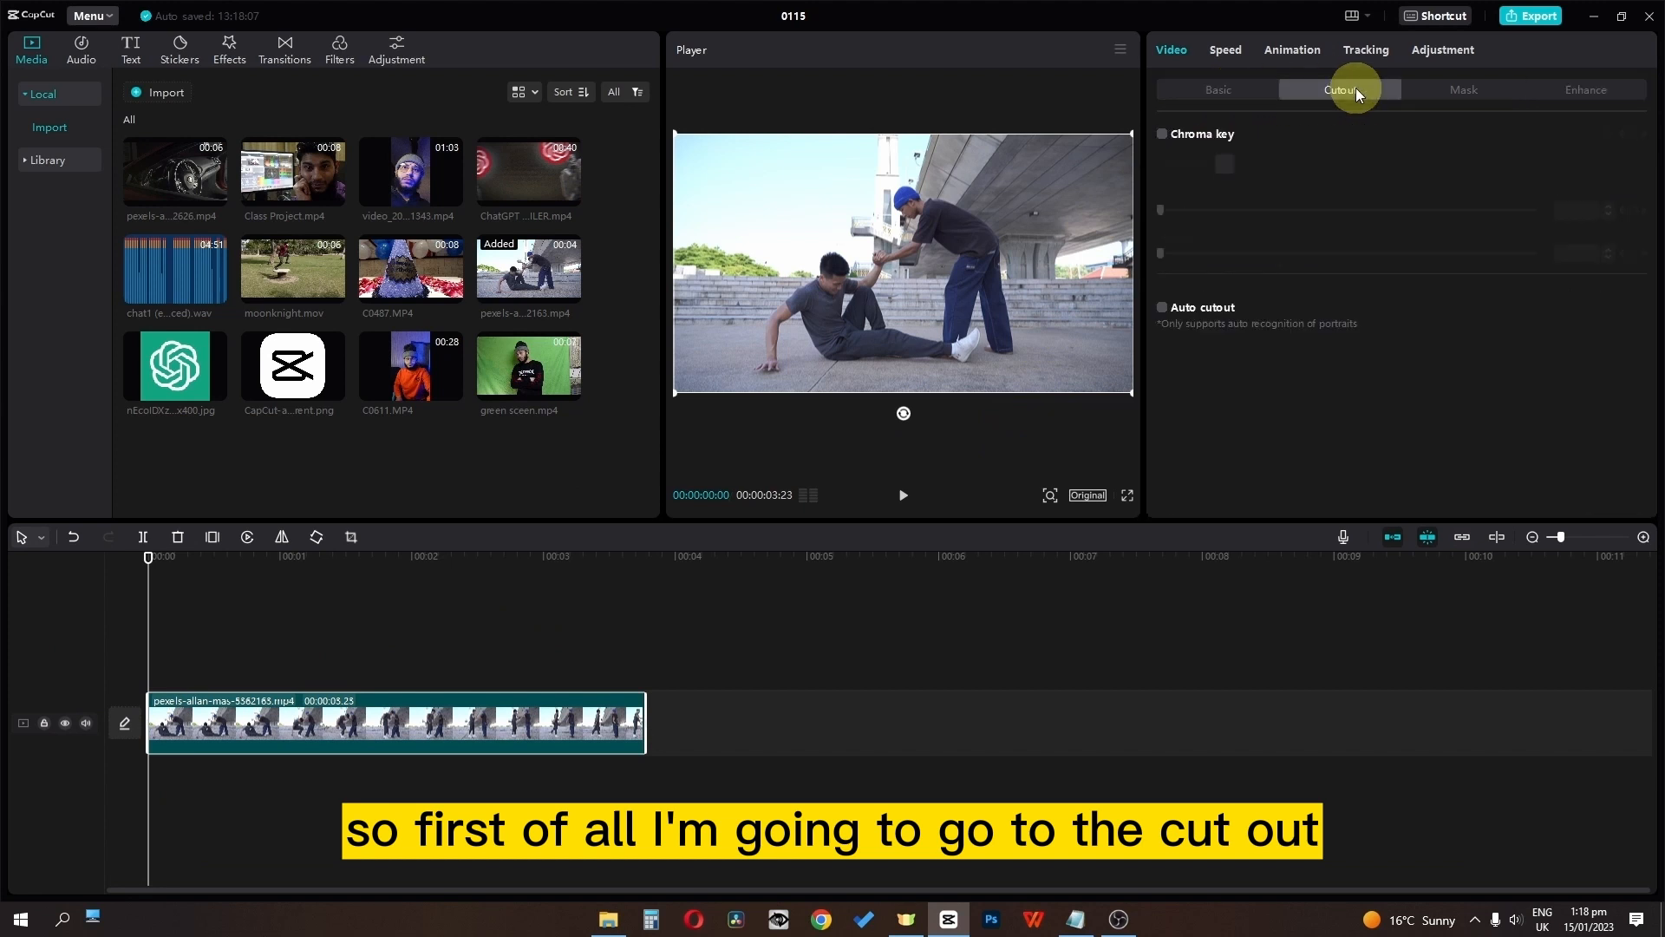
pyautogui.click(1162, 308)
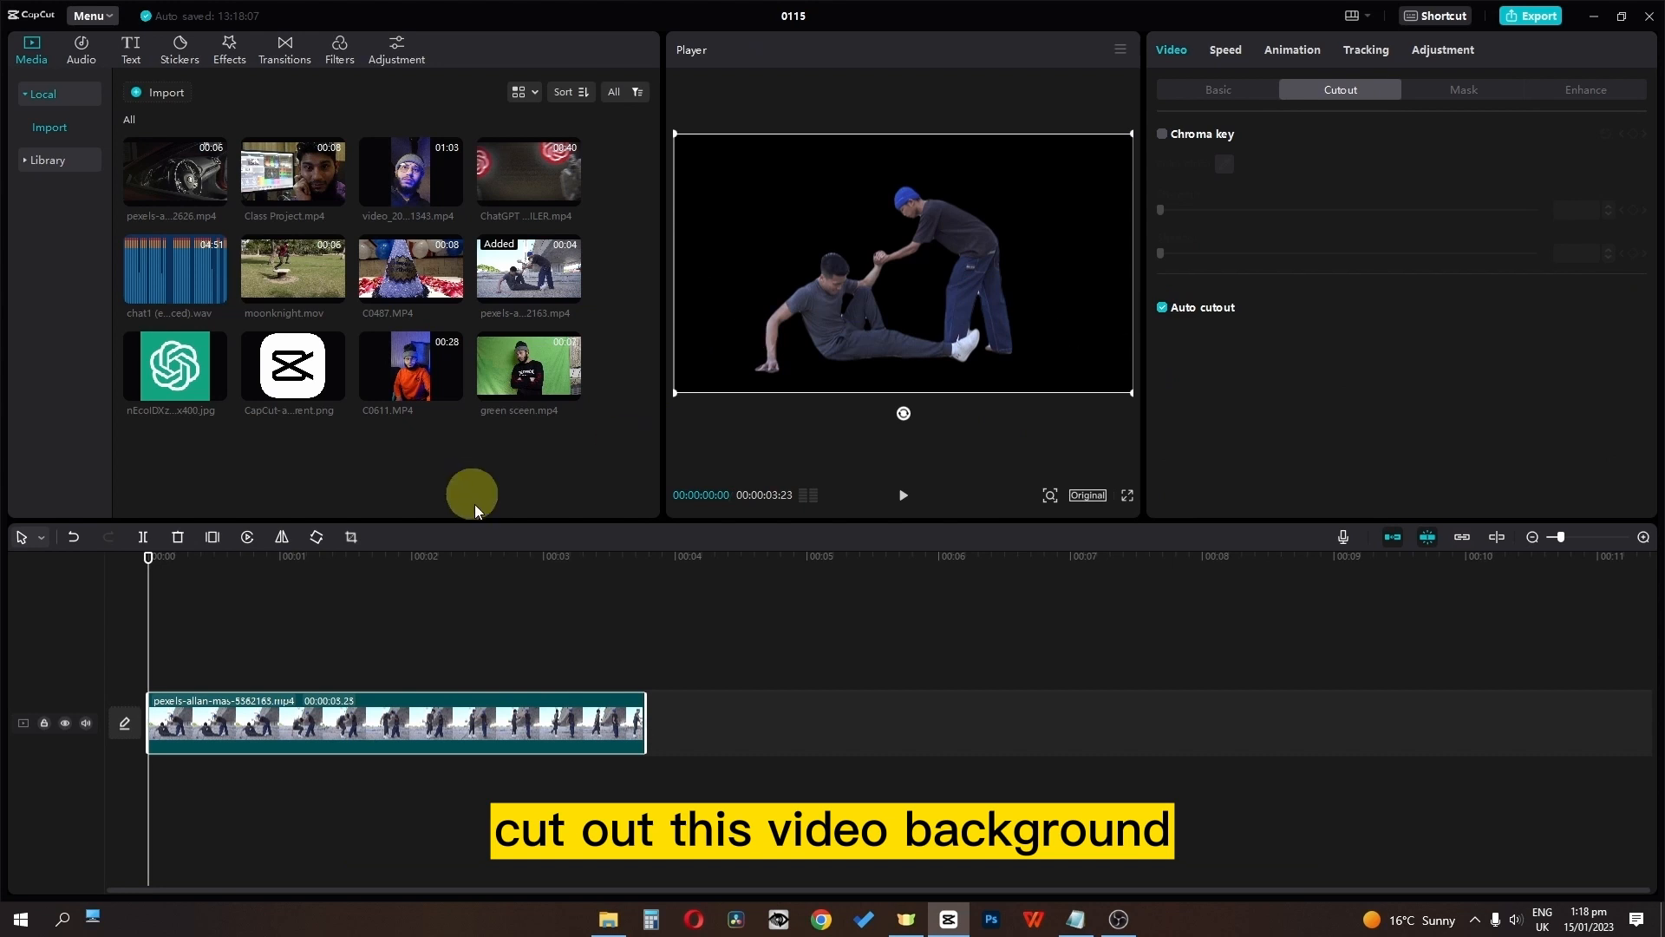
# Step: Freeze the cutout clip at 00:00:01:16, place the freeze frame on a track above the video and shorten it
pyautogui.moveTo(149, 572); pyautogui.dragTo(352, 572)
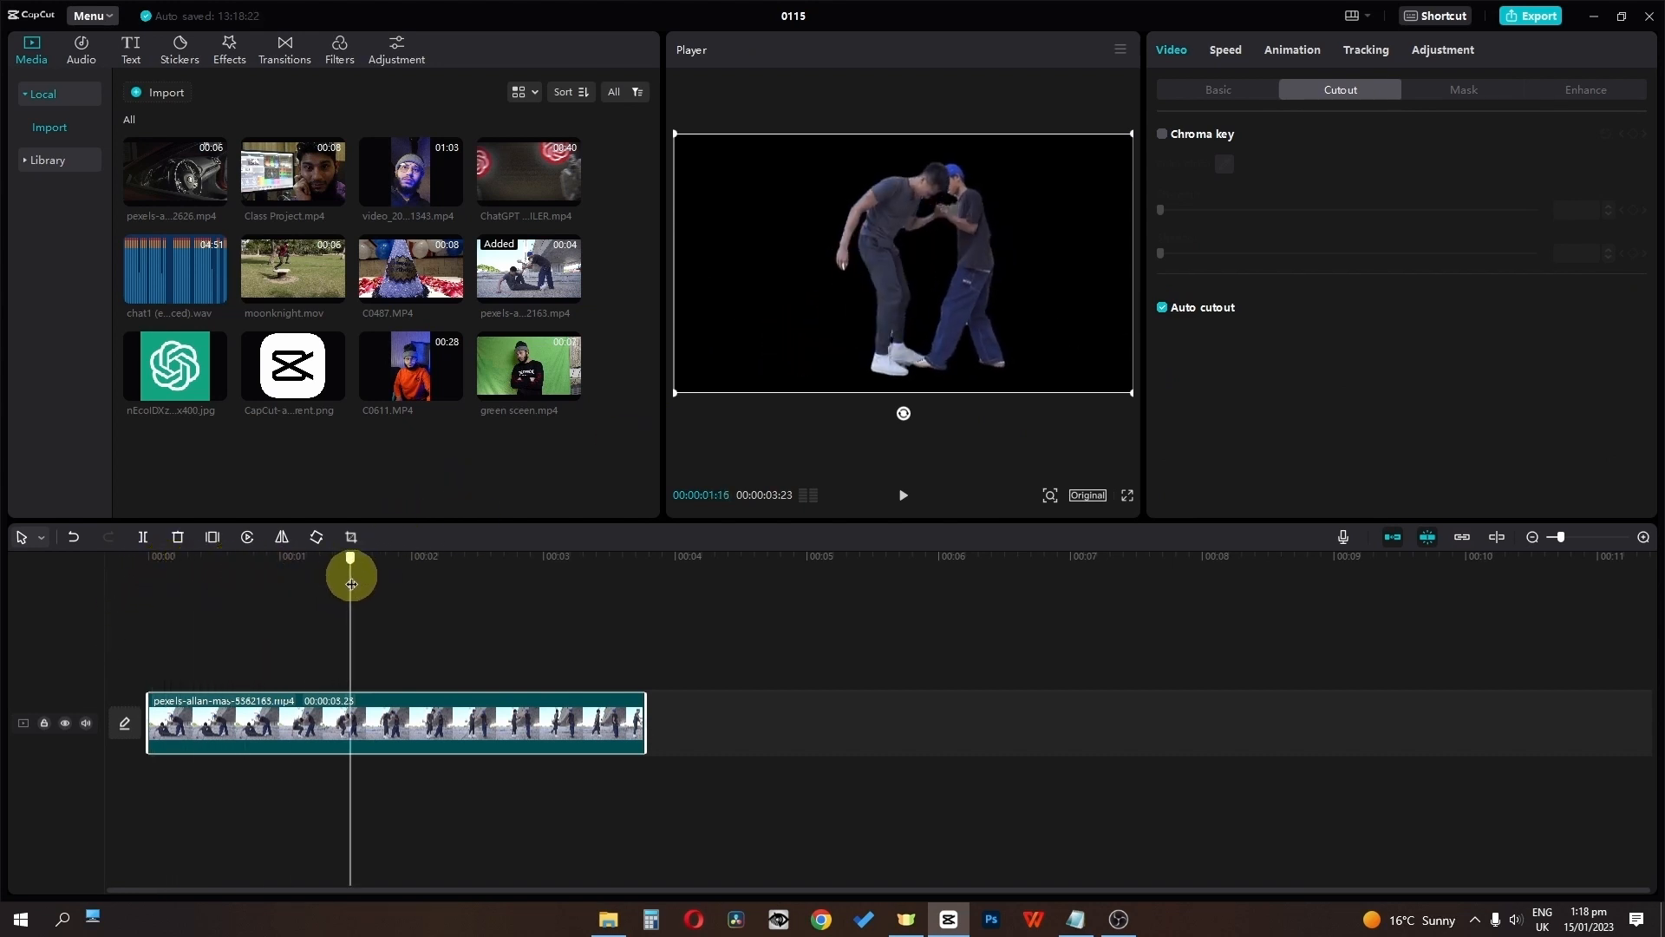
pyautogui.click(213, 537)
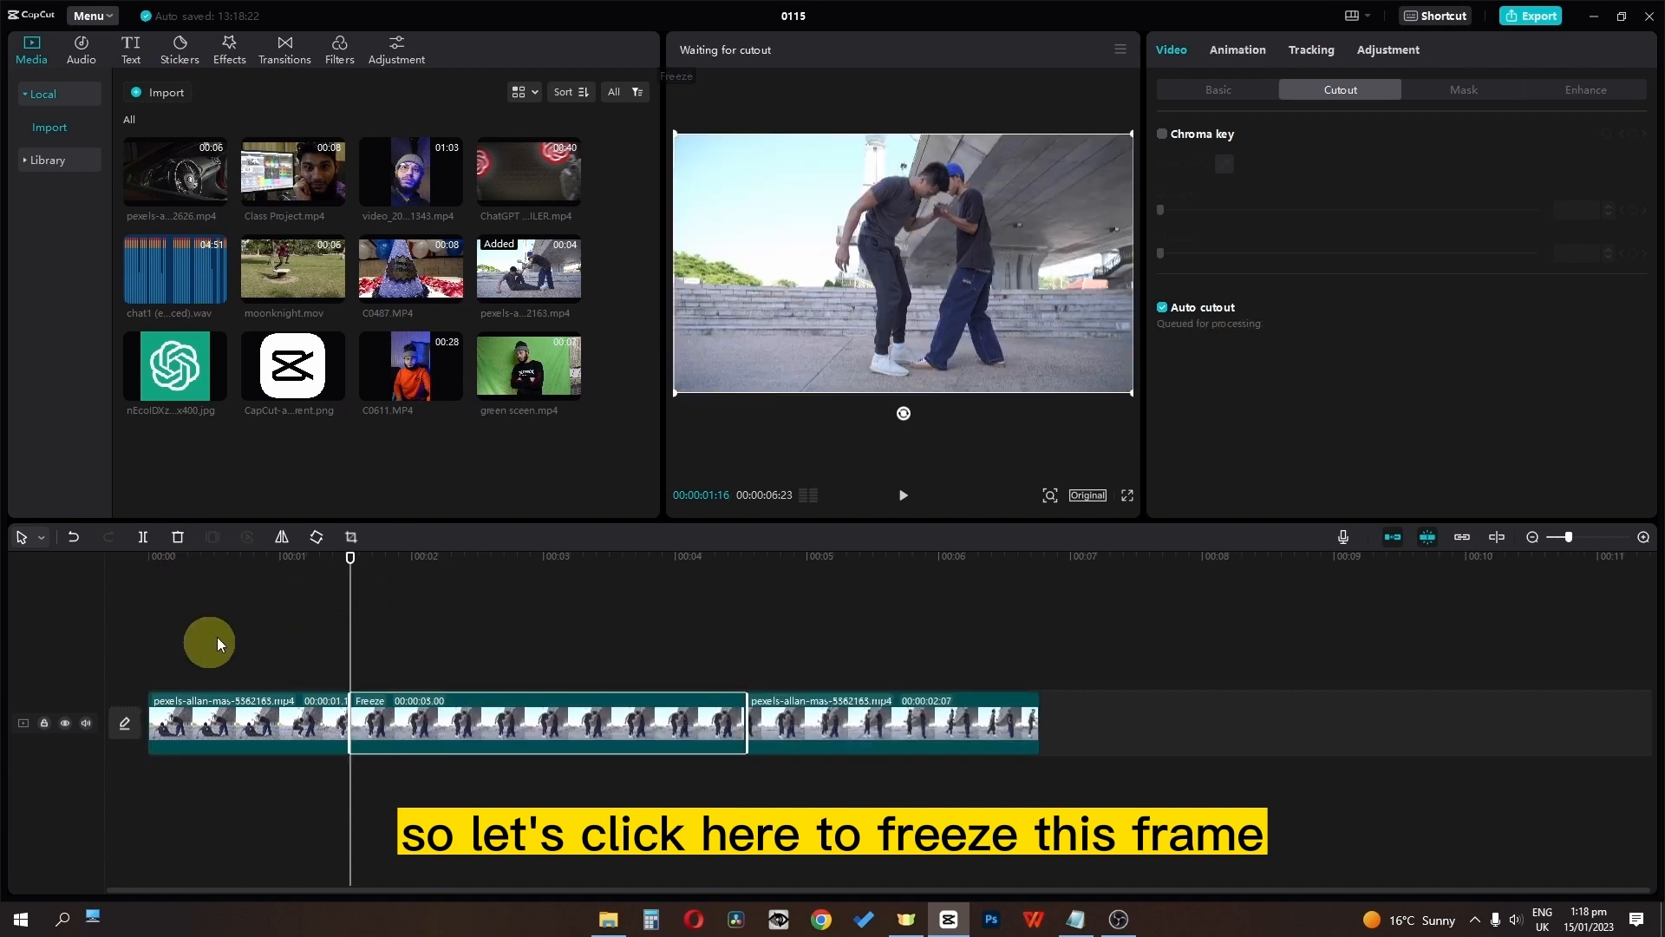
pyautogui.moveTo(460, 730); pyautogui.dragTo(243, 666)
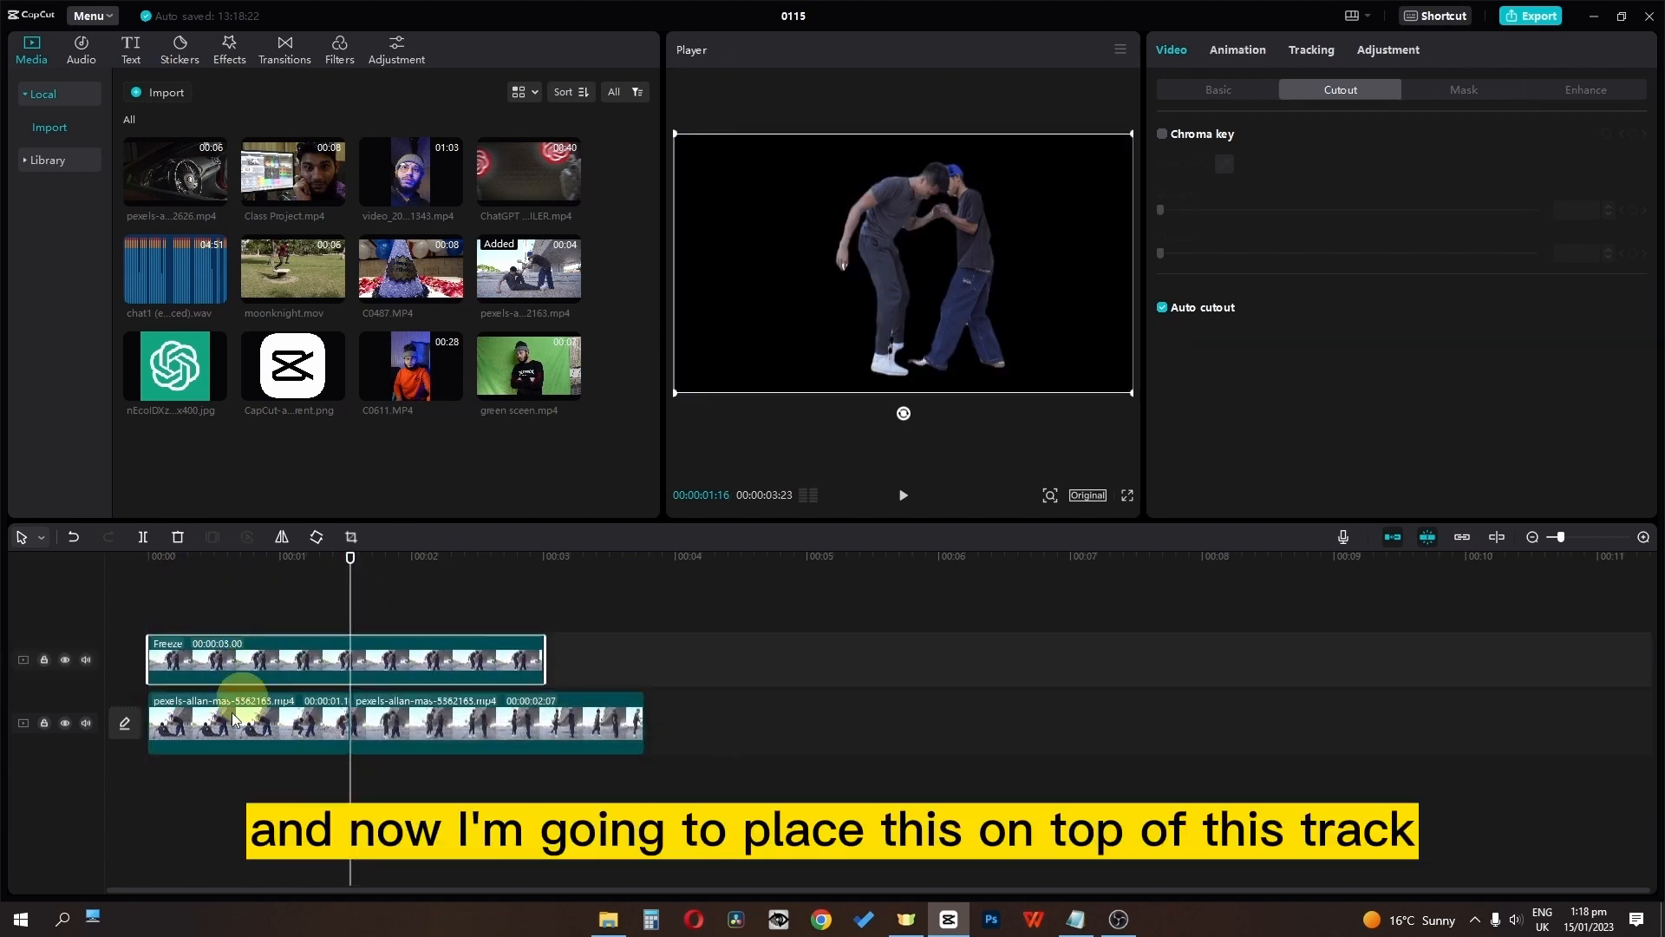
pyautogui.moveTo(545, 657); pyautogui.dragTo(323, 579)
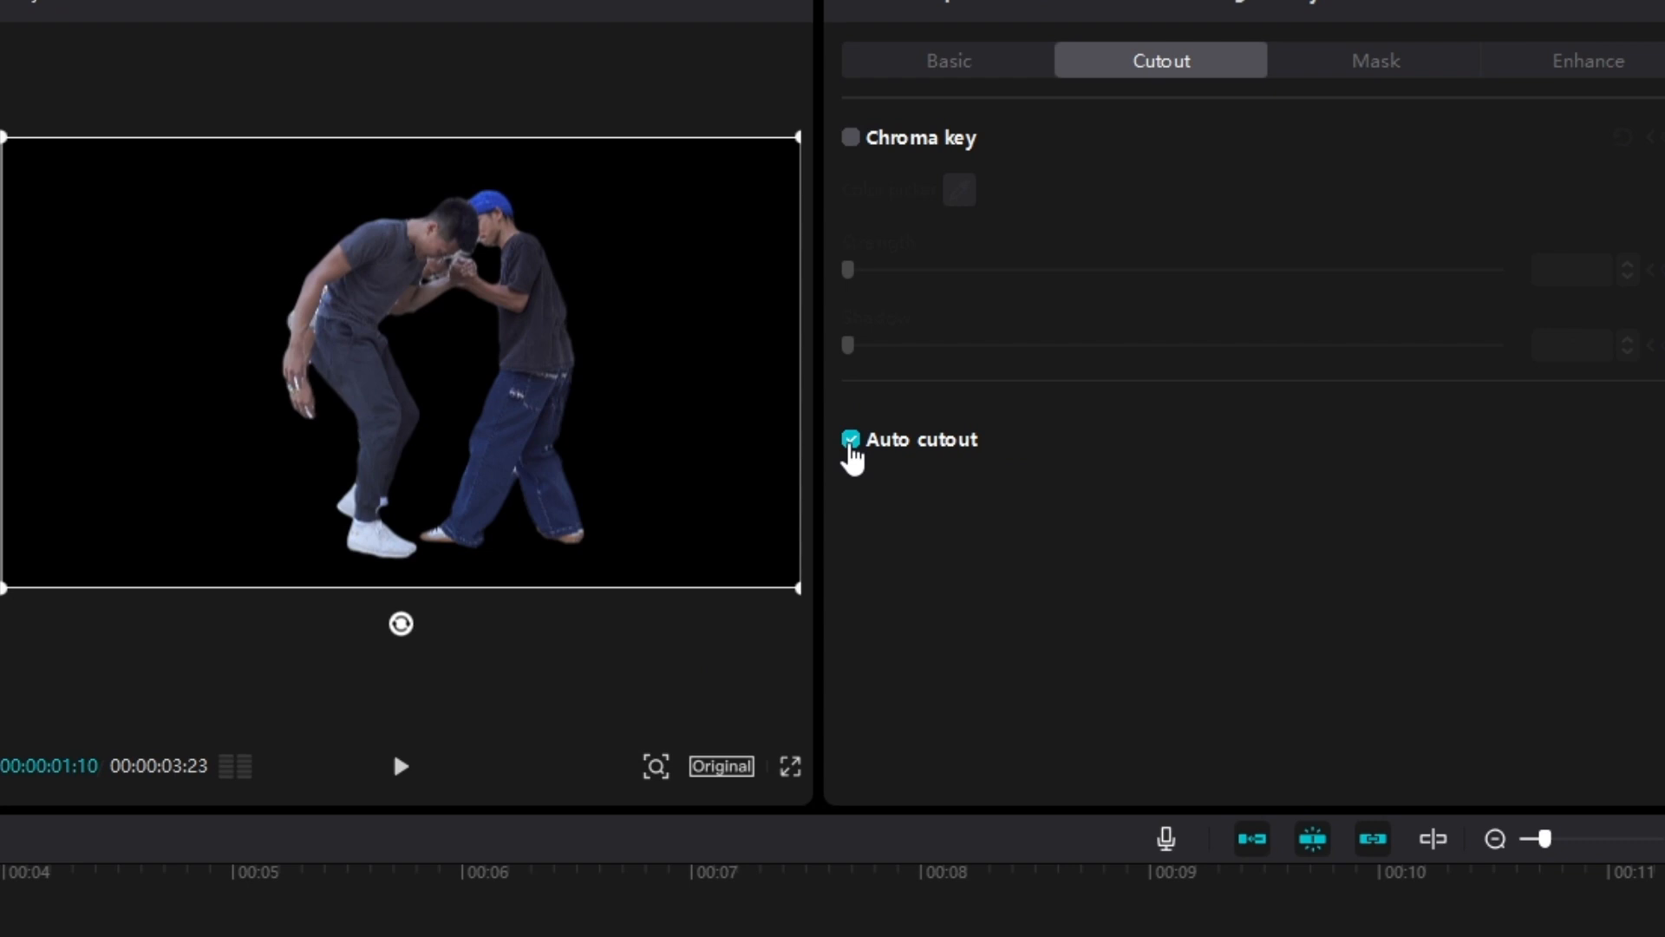
# Step: Turn off Auto cutout for the video clip on the main track and play the freeze-frame effect
pyautogui.click(851, 439)
pyautogui.press('space')
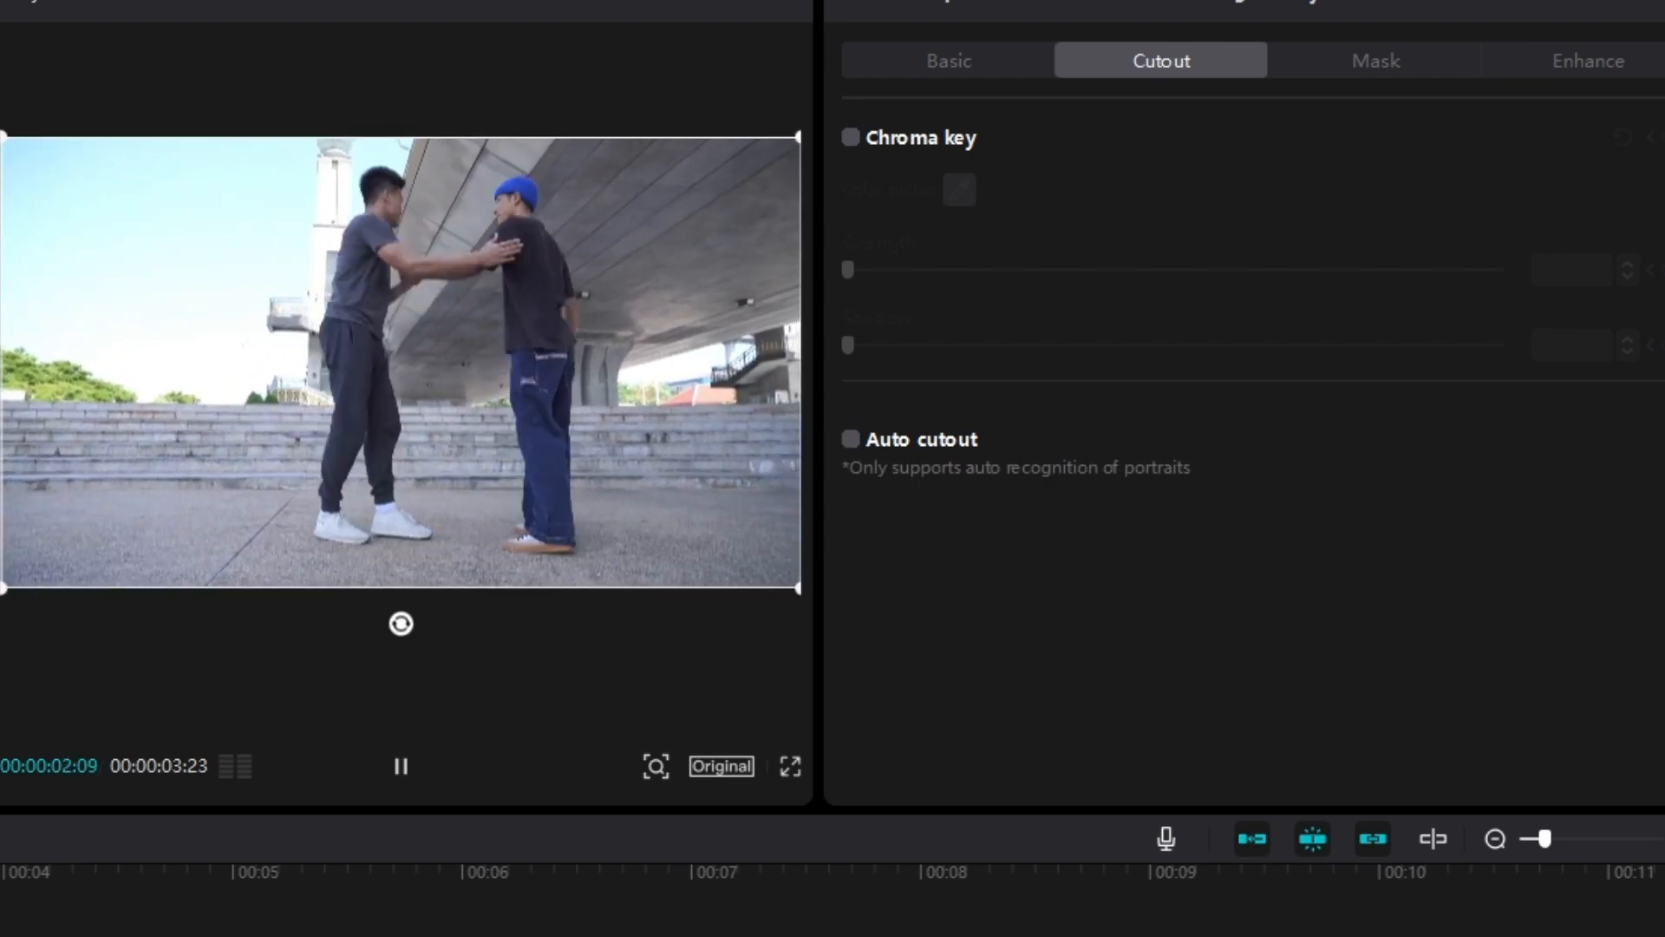
pyautogui.press('space')
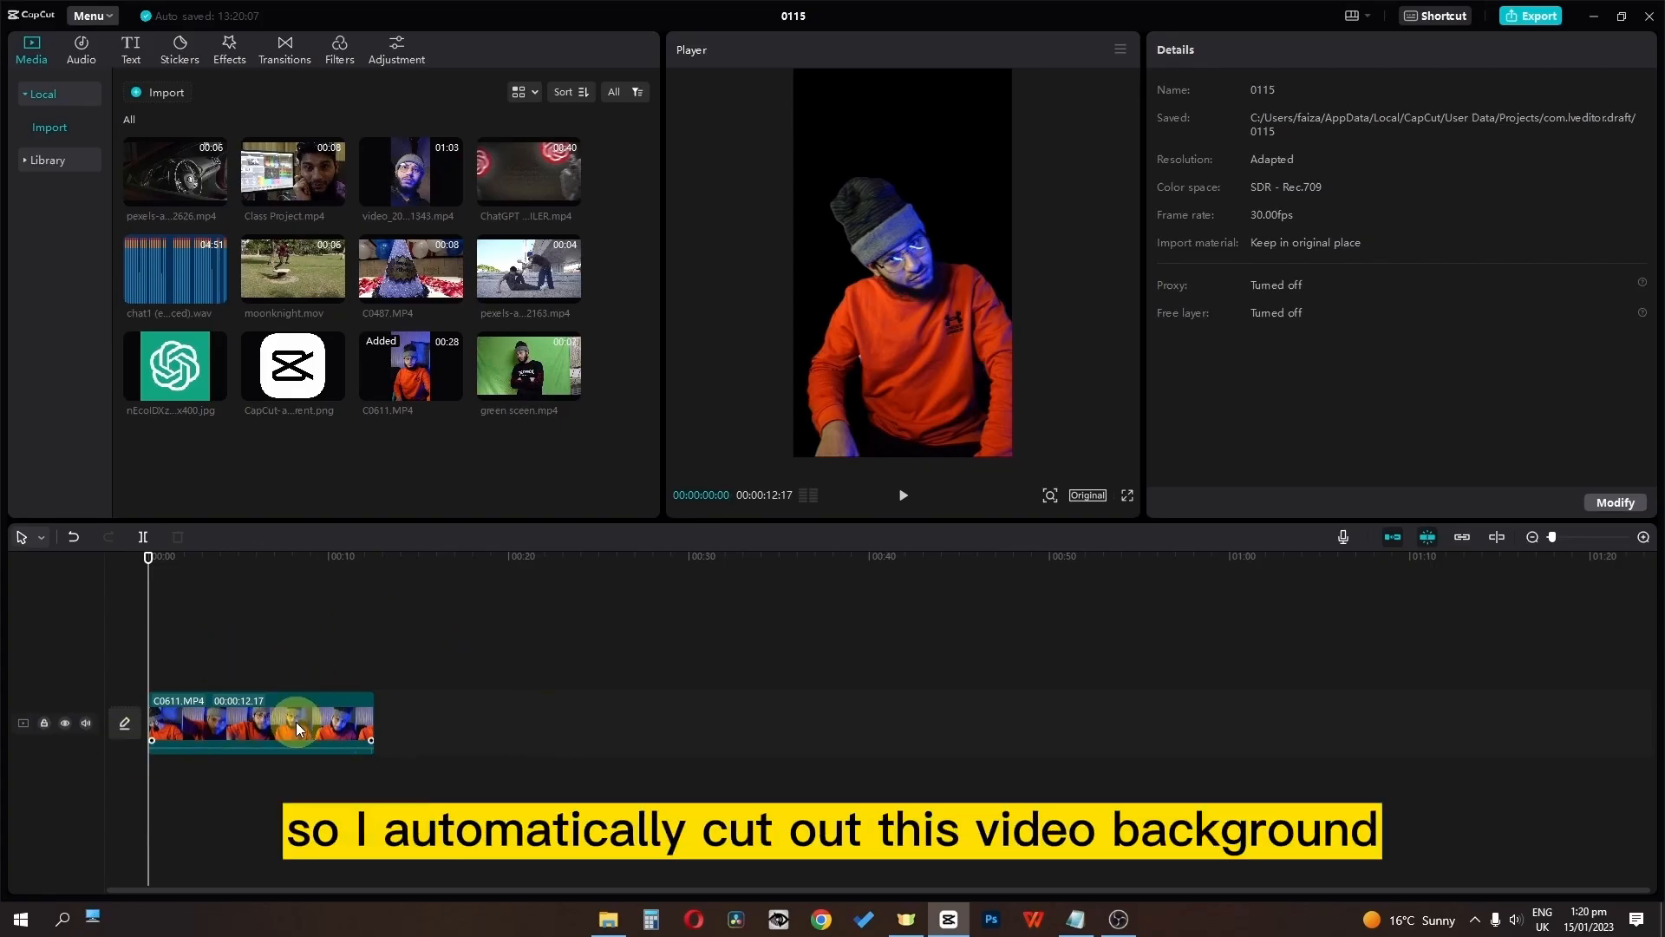
# Step: Give the cutout C0611.MP4 clip a Blur canvas, trying the stronger blur levels and ending on the lightest one
pyautogui.click(295, 721)
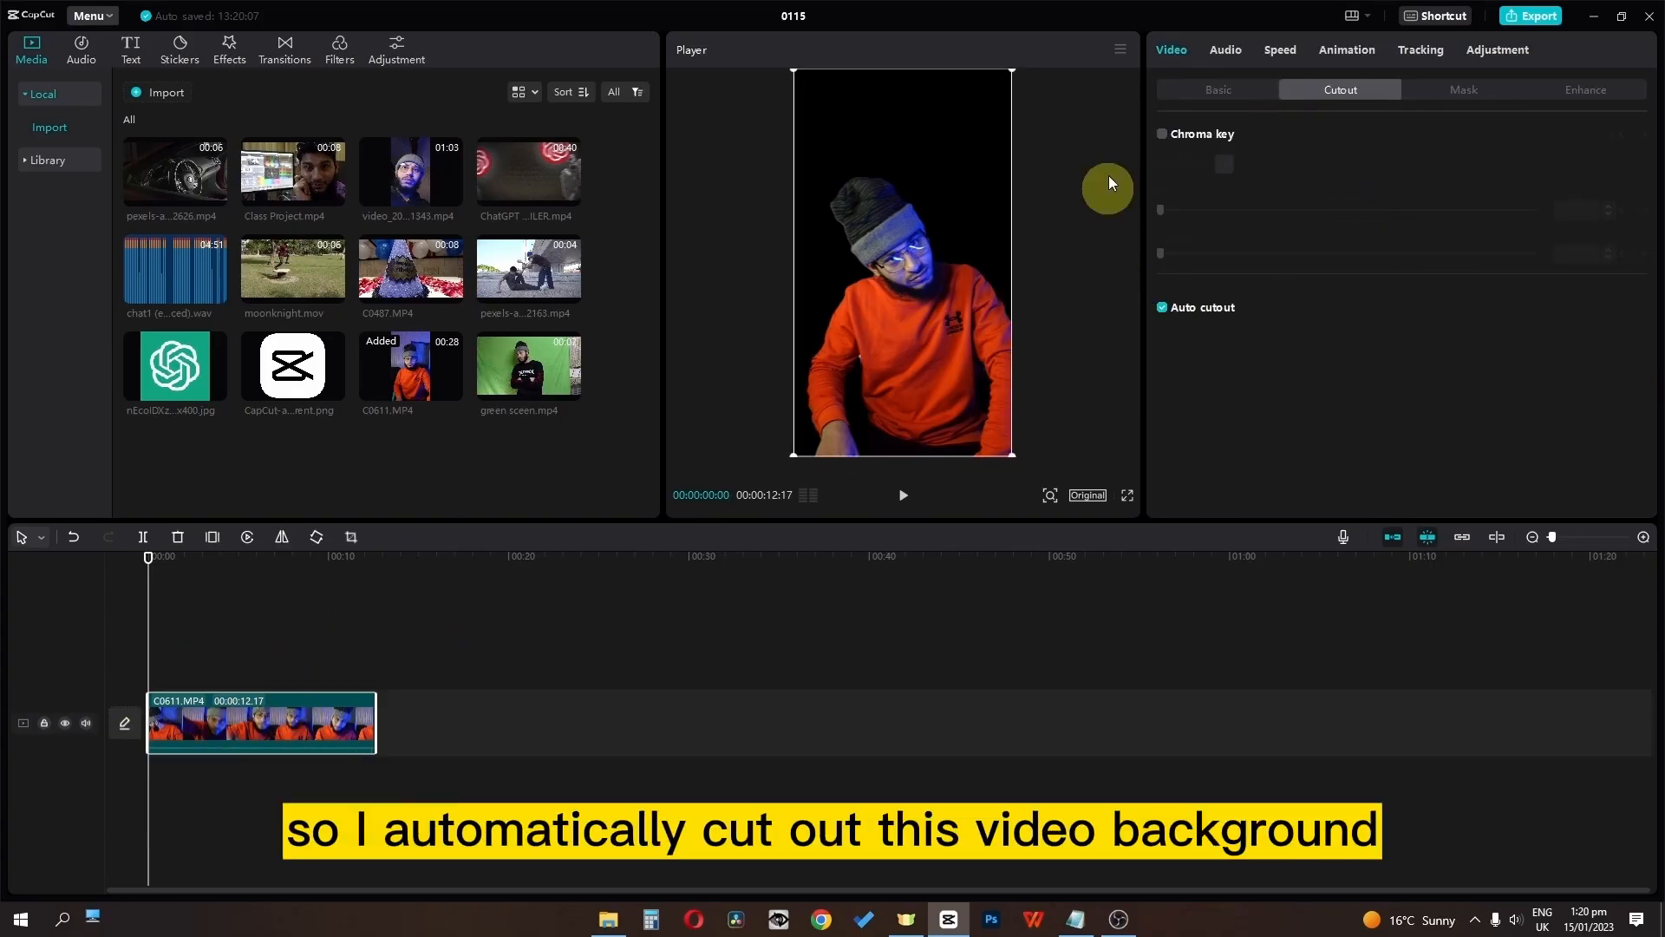
pyautogui.click(1183, 91)
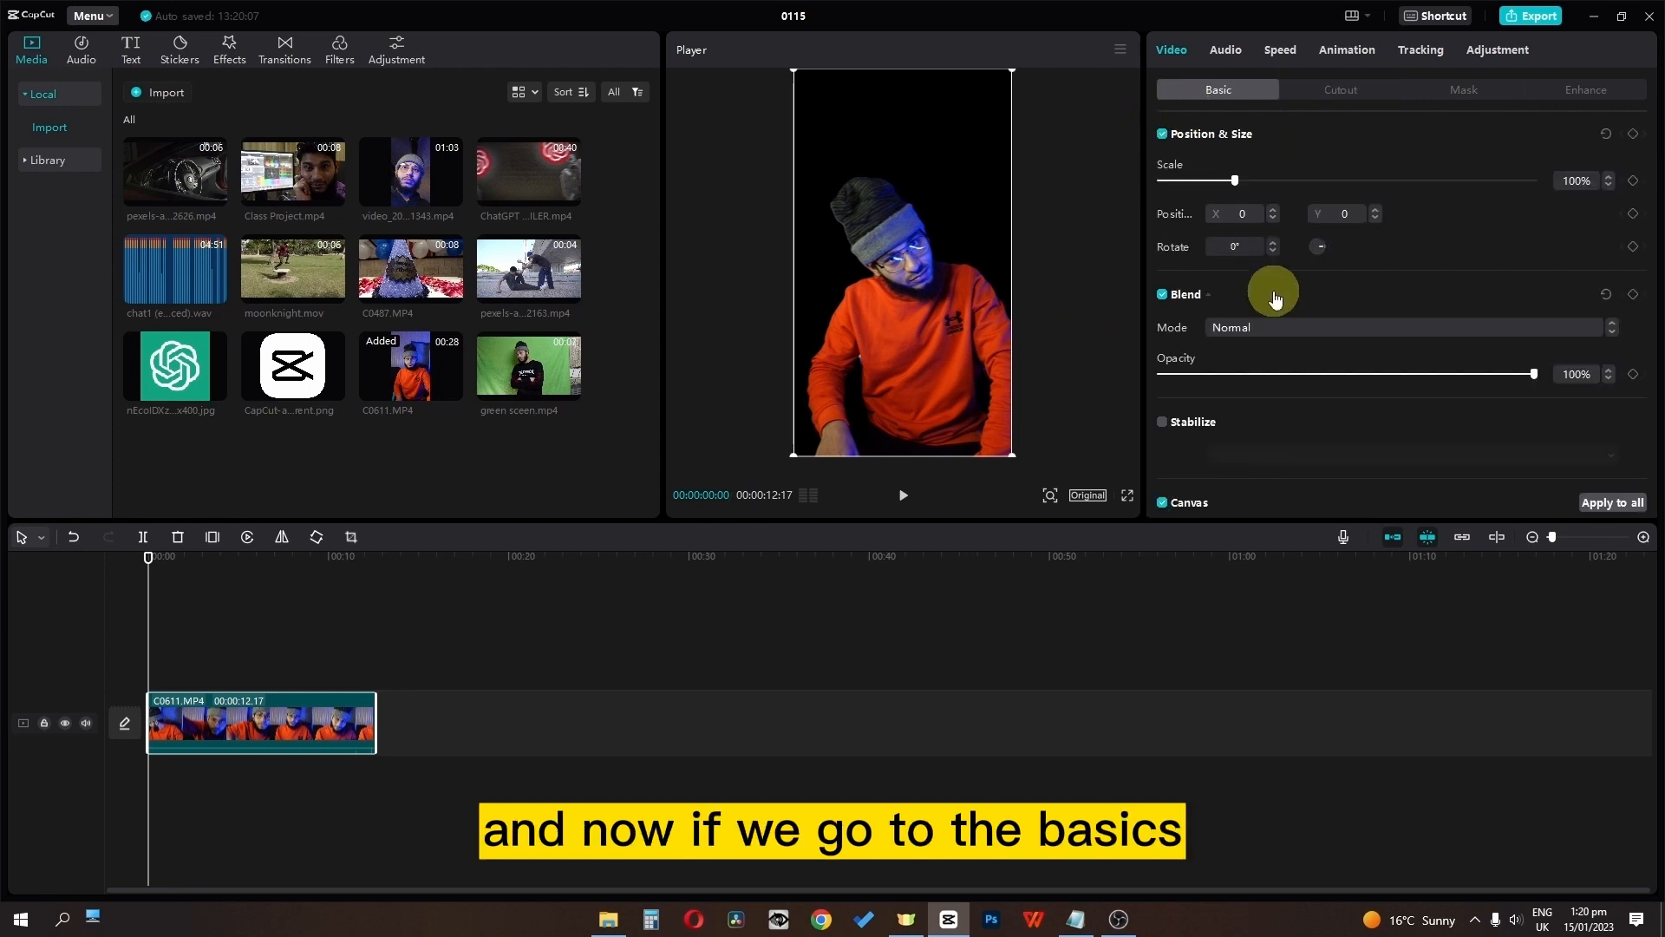
pyautogui.scroll(-2, 1275, 297)
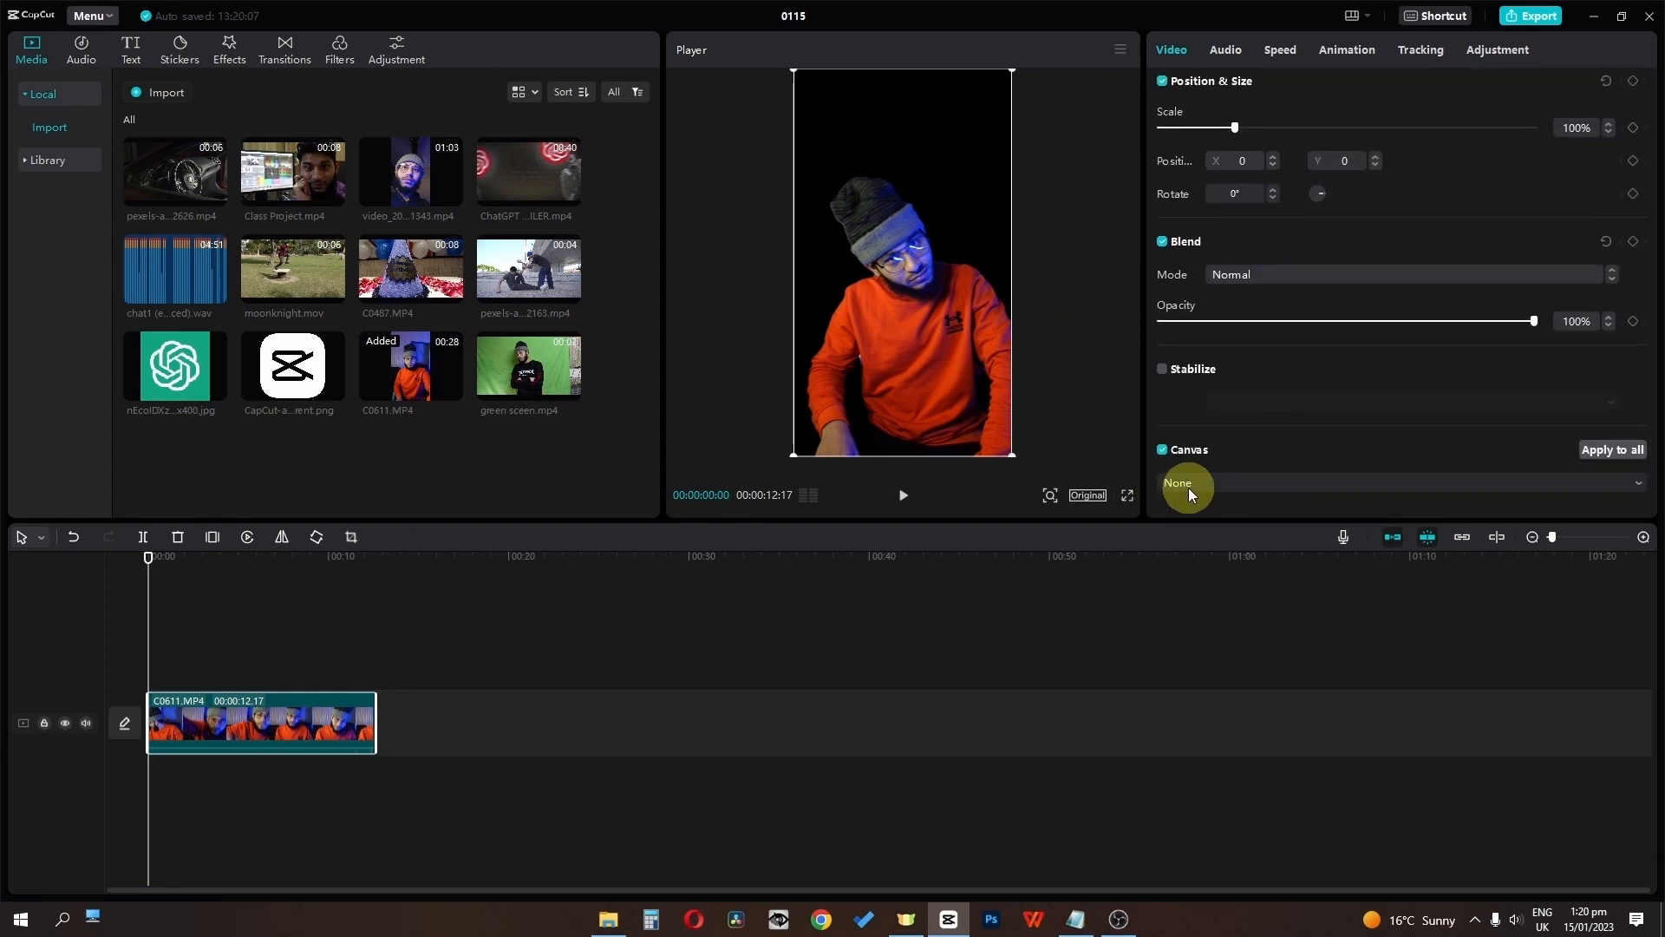
pyautogui.click(1188, 487)
pyautogui.click(1206, 529)
pyautogui.scroll(-2, 1249, 503)
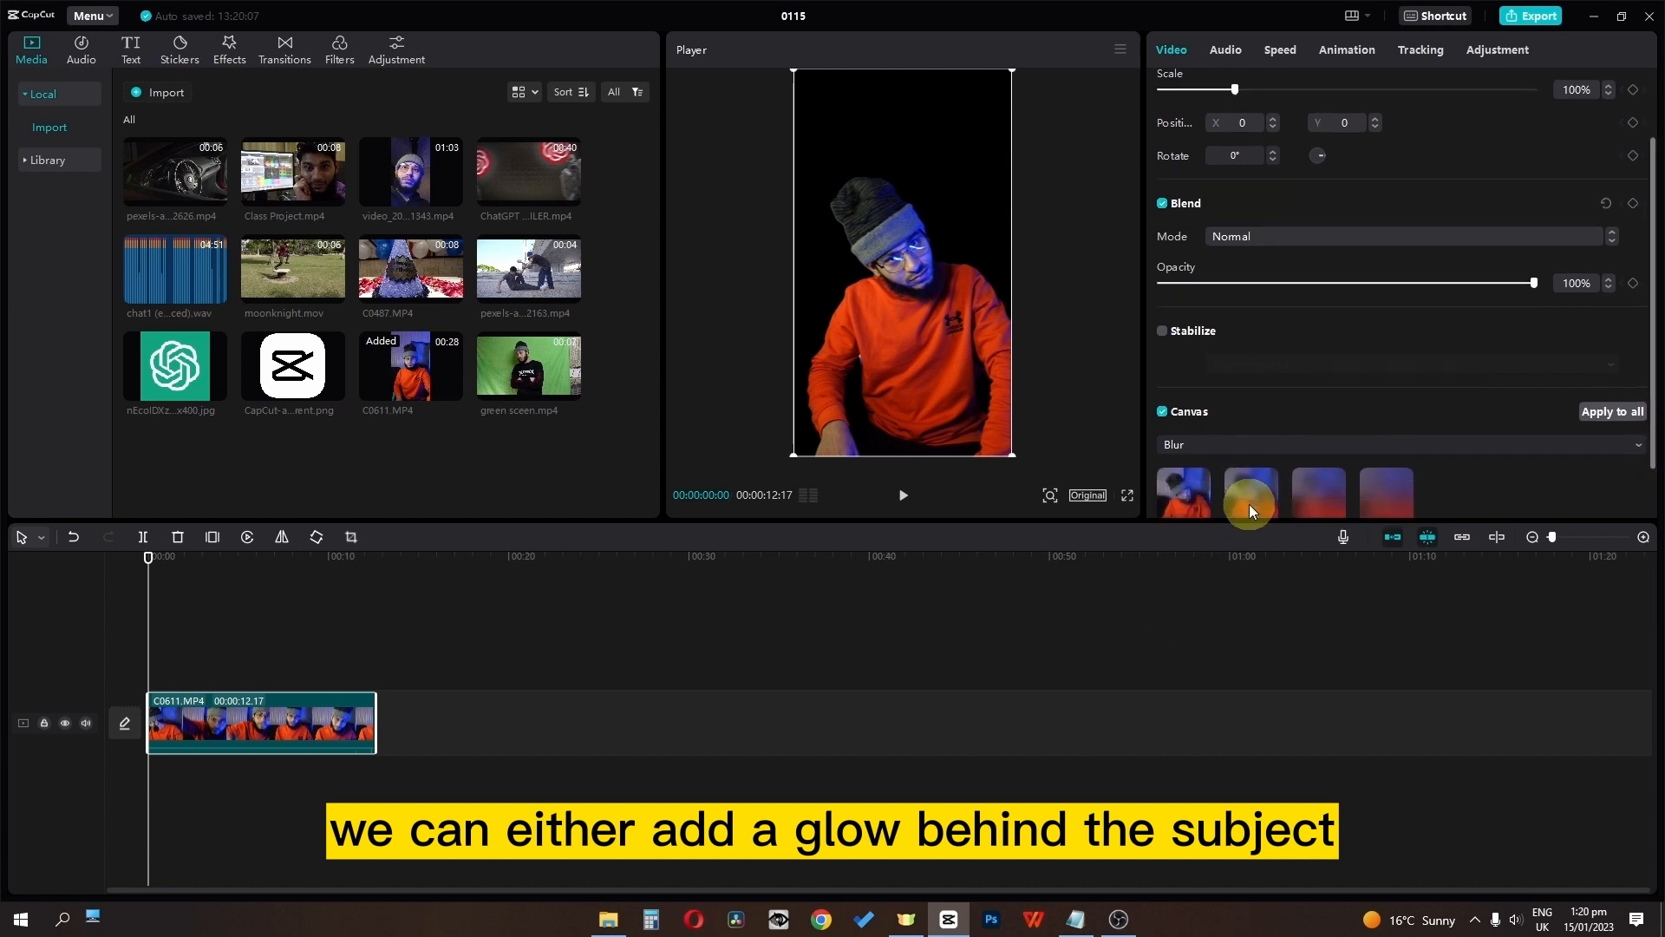
pyautogui.click(1305, 442)
pyautogui.click(1371, 442)
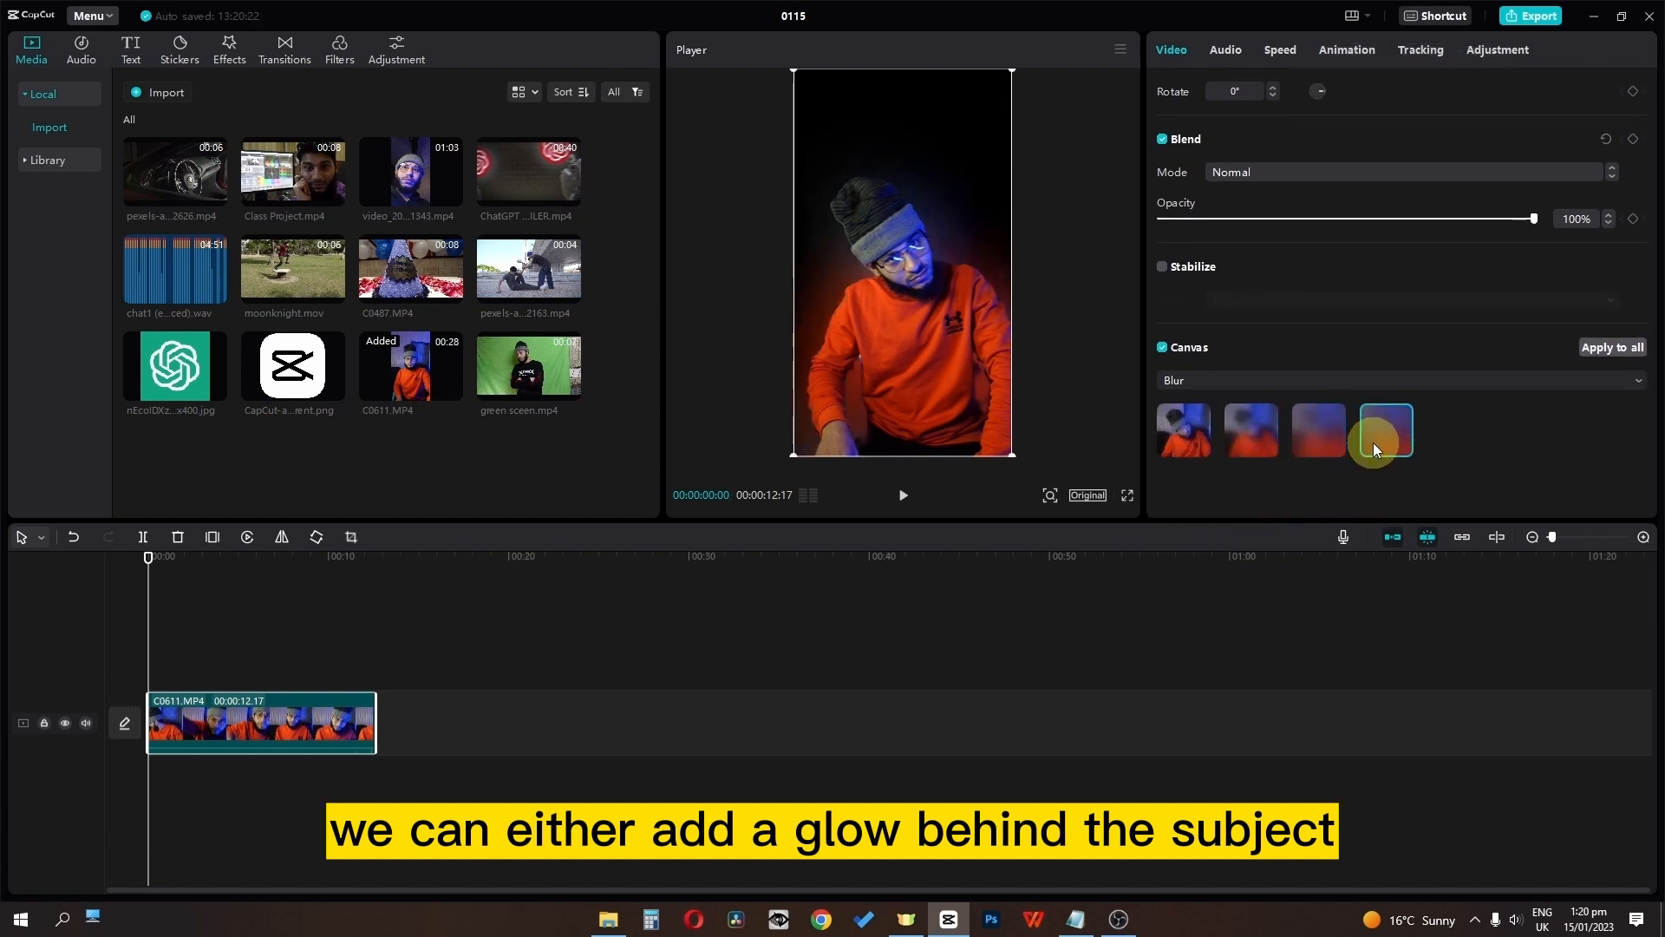
pyautogui.click(1174, 419)
# Step: Change the clip's canvas to Color and choose an ochre-brown background
pyautogui.click(1185, 387)
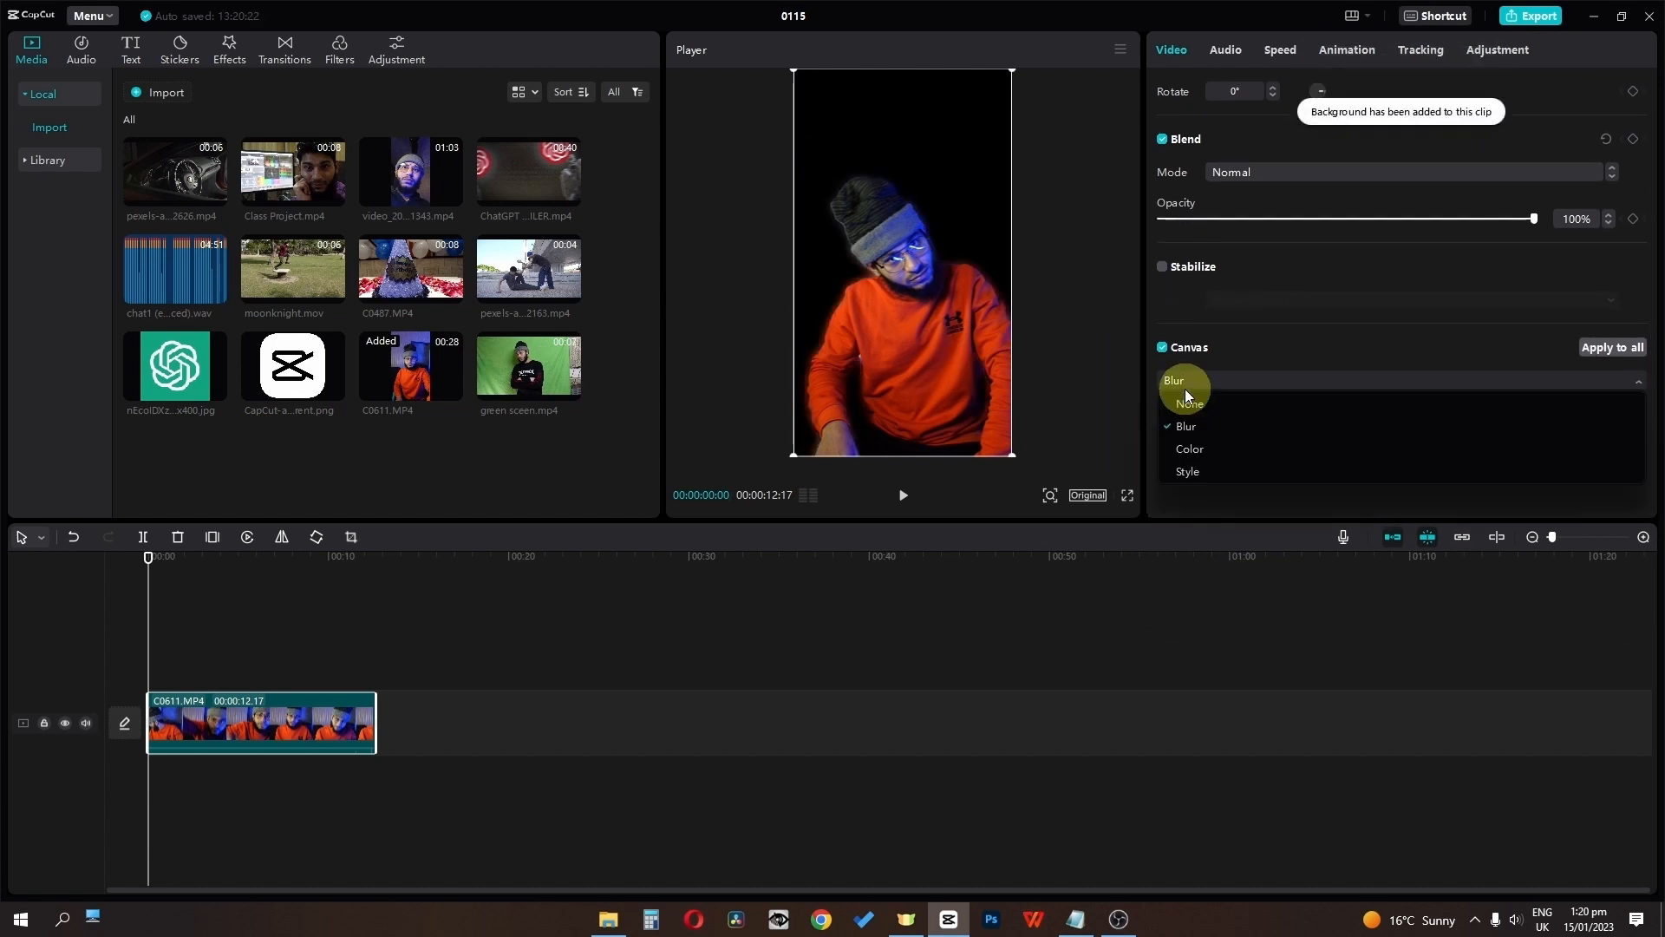
pyautogui.click(1189, 448)
pyautogui.click(1239, 450)
pyautogui.click(1336, 452)
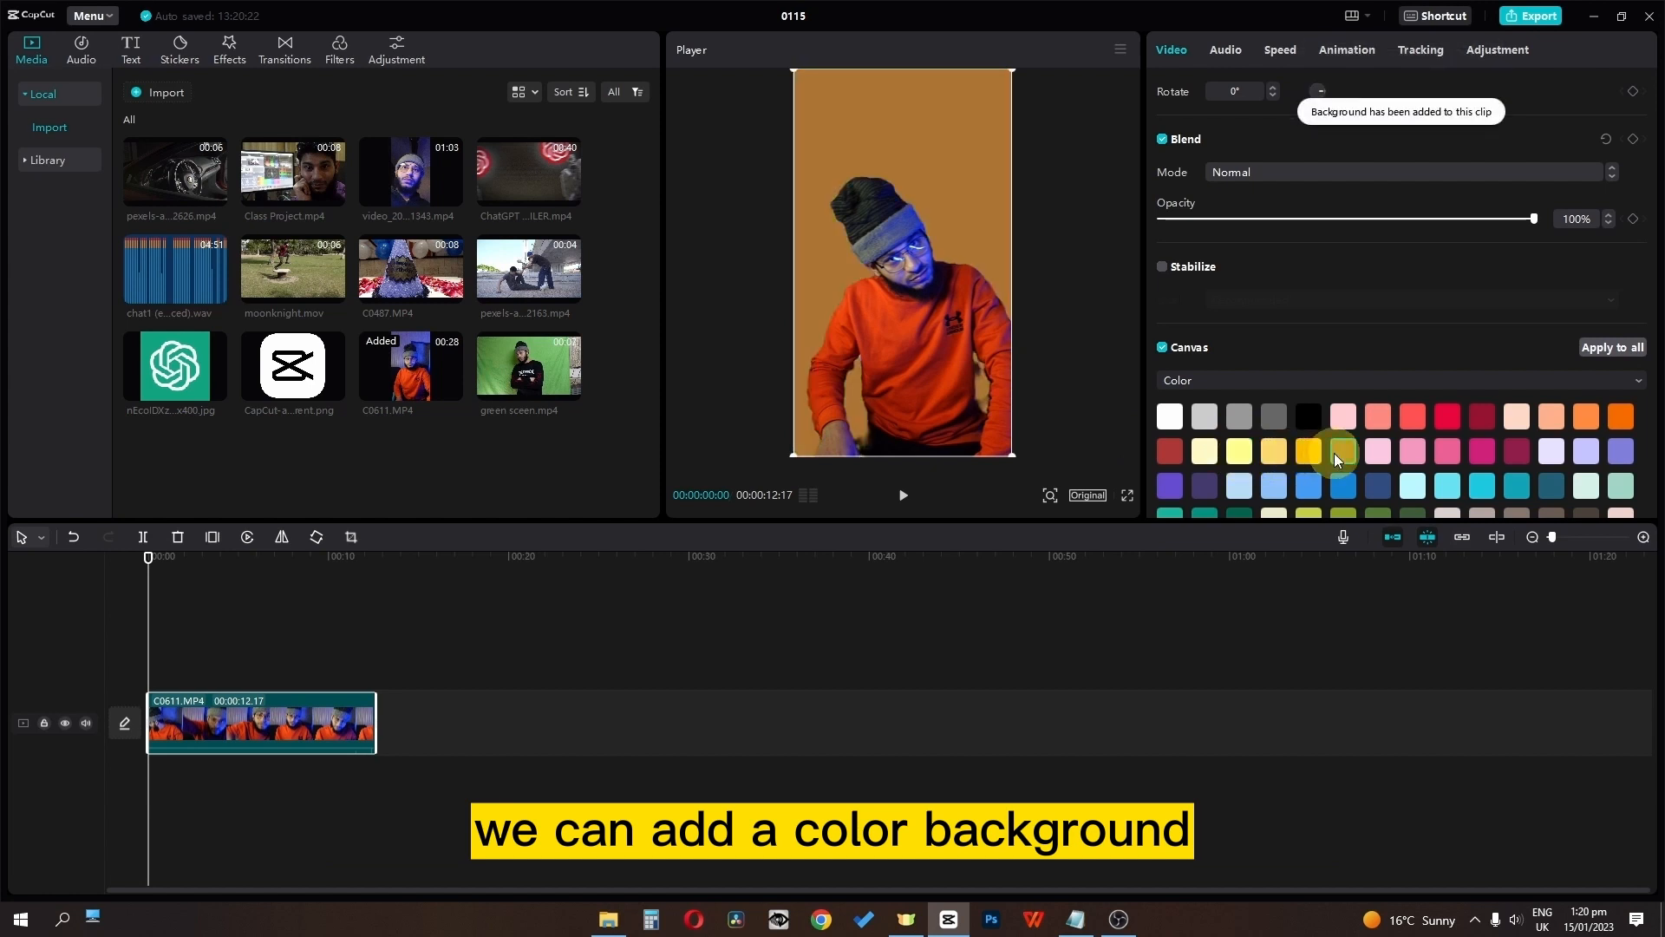
# Step: Set the clip's canvas color to cyan, switch the canvas to Style, and try the dark-red diamond and coral dotted backgrounds
pyautogui.click(1474, 487)
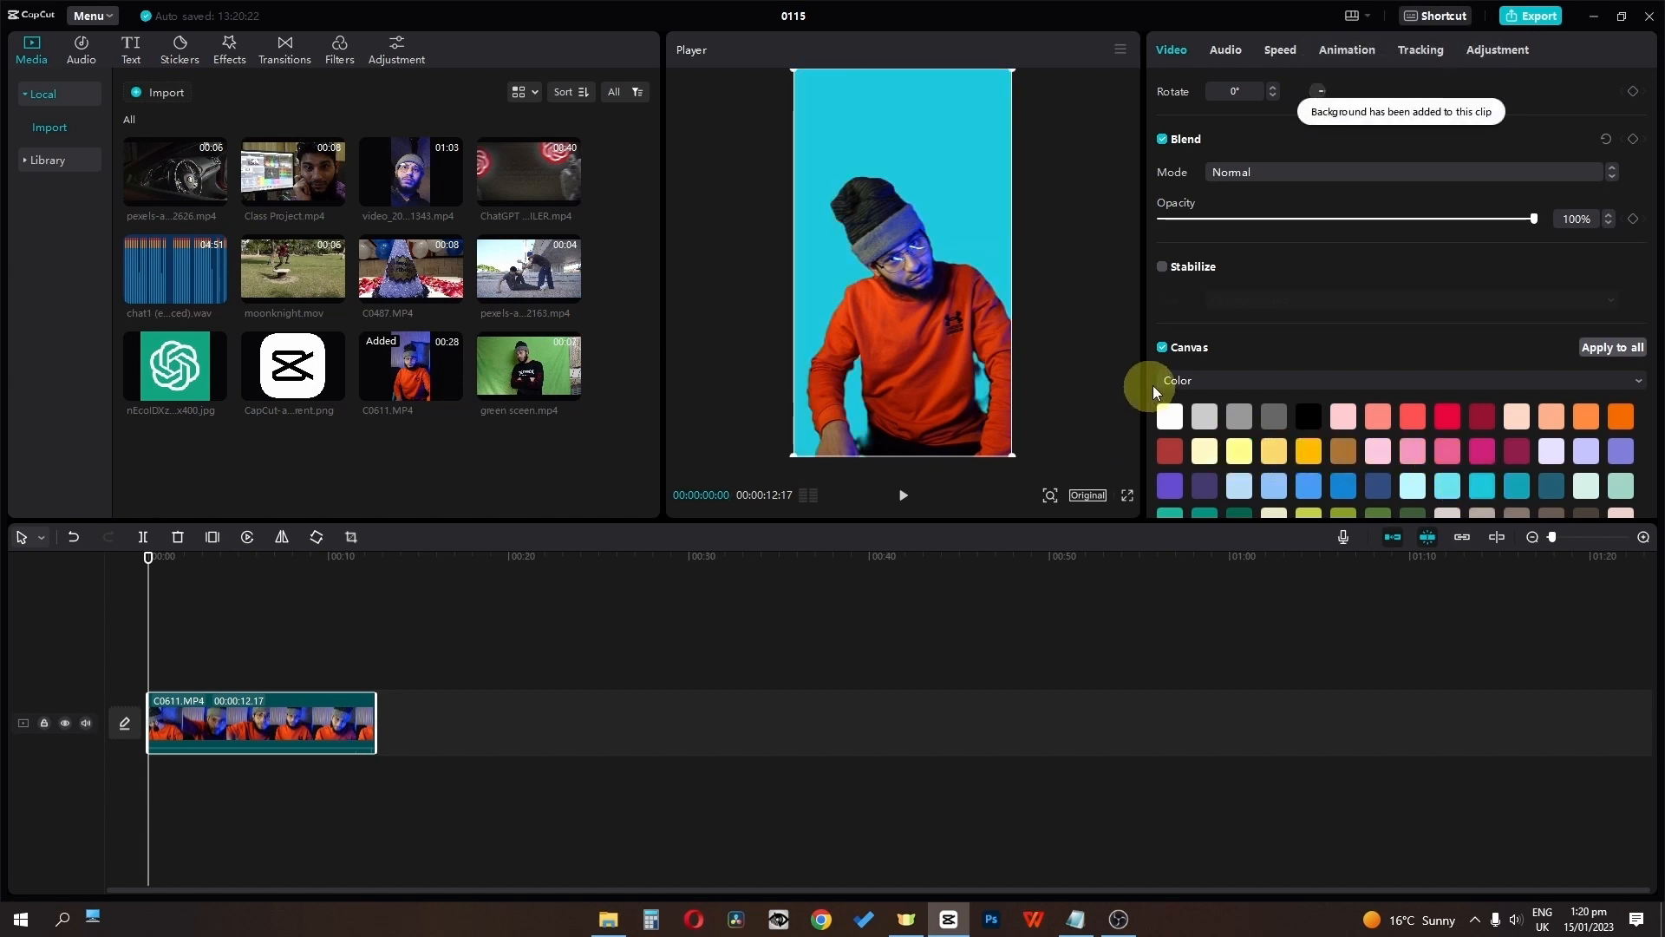
pyautogui.click(1158, 384)
pyautogui.click(1195, 470)
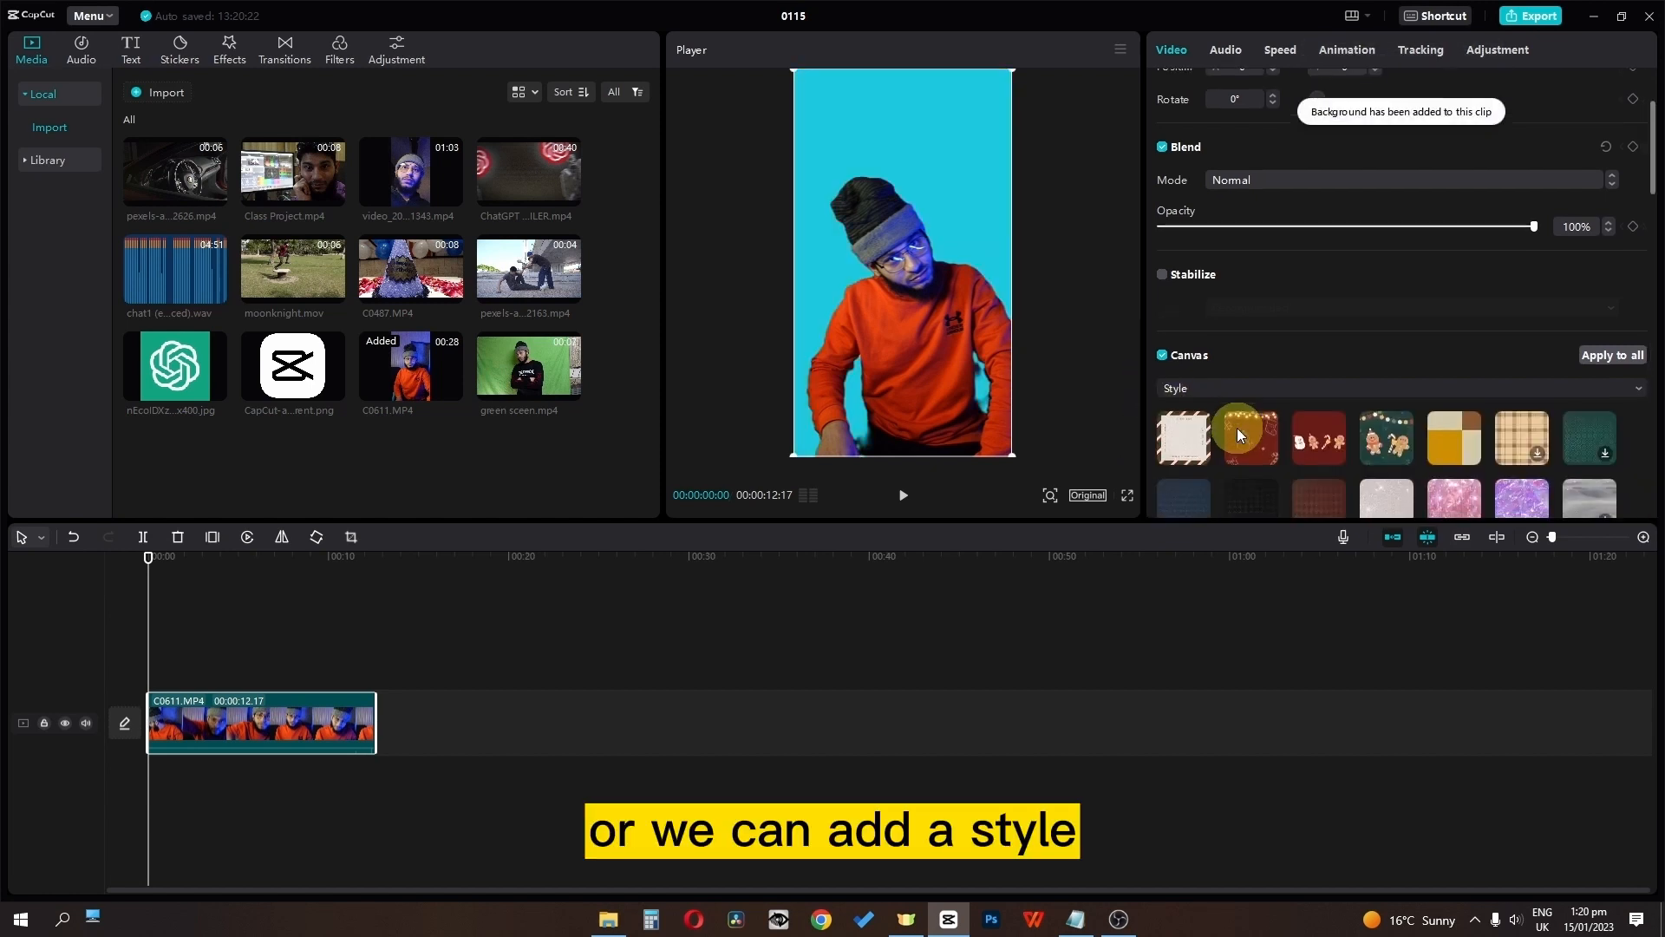
pyautogui.scroll(-1, 1237, 428)
pyautogui.click(1335, 396)
pyautogui.click(1334, 472)
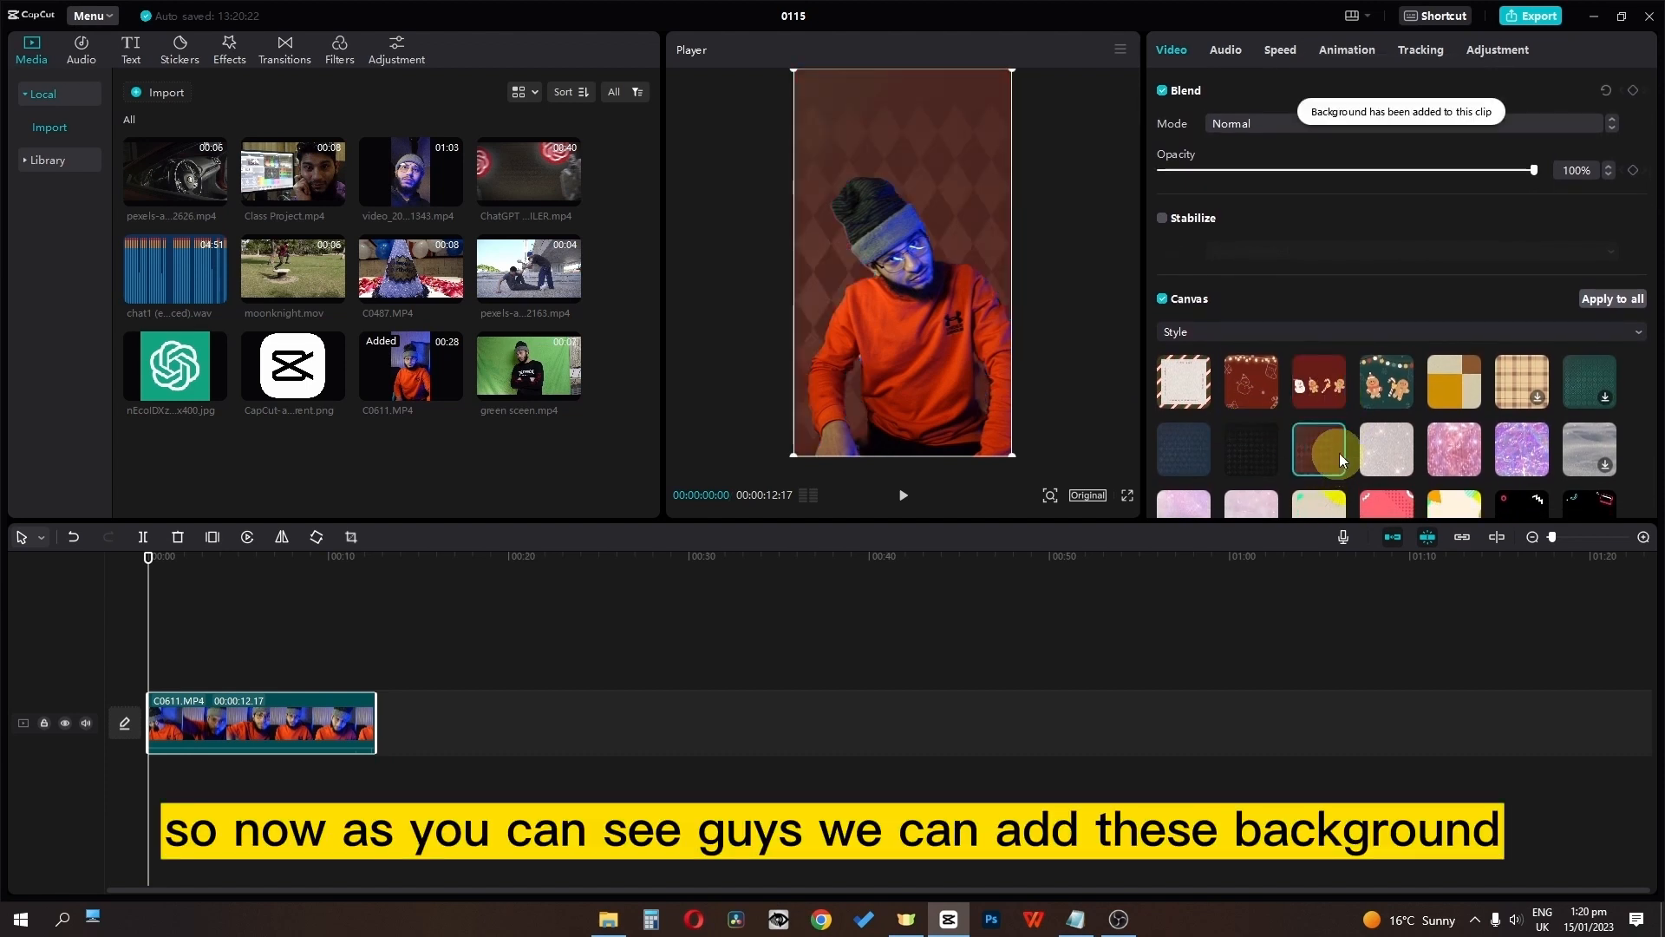
pyautogui.scroll(-1, 1341, 453)
pyautogui.click(1368, 458)
# Step: Try further canvas styles such as yellow daisies, fried eggs and palm shadows, ending on the beige teddy-bear background, and play the clip
pyautogui.scroll(-5, 1369, 458)
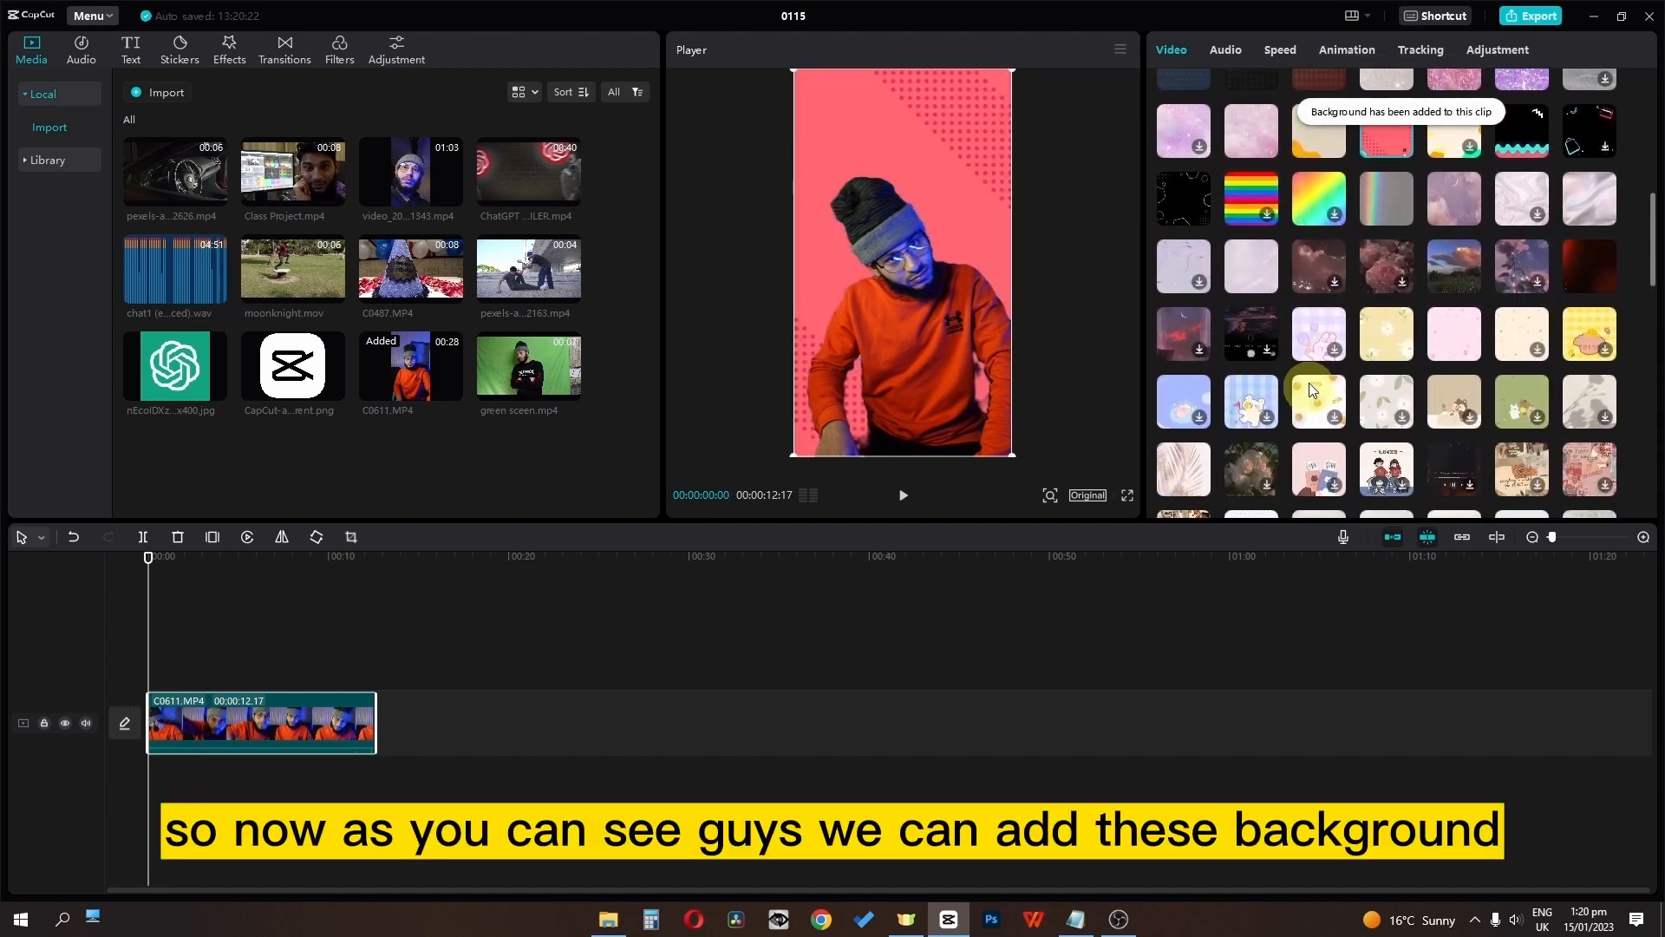
pyautogui.click(1316, 326)
pyautogui.click(1375, 352)
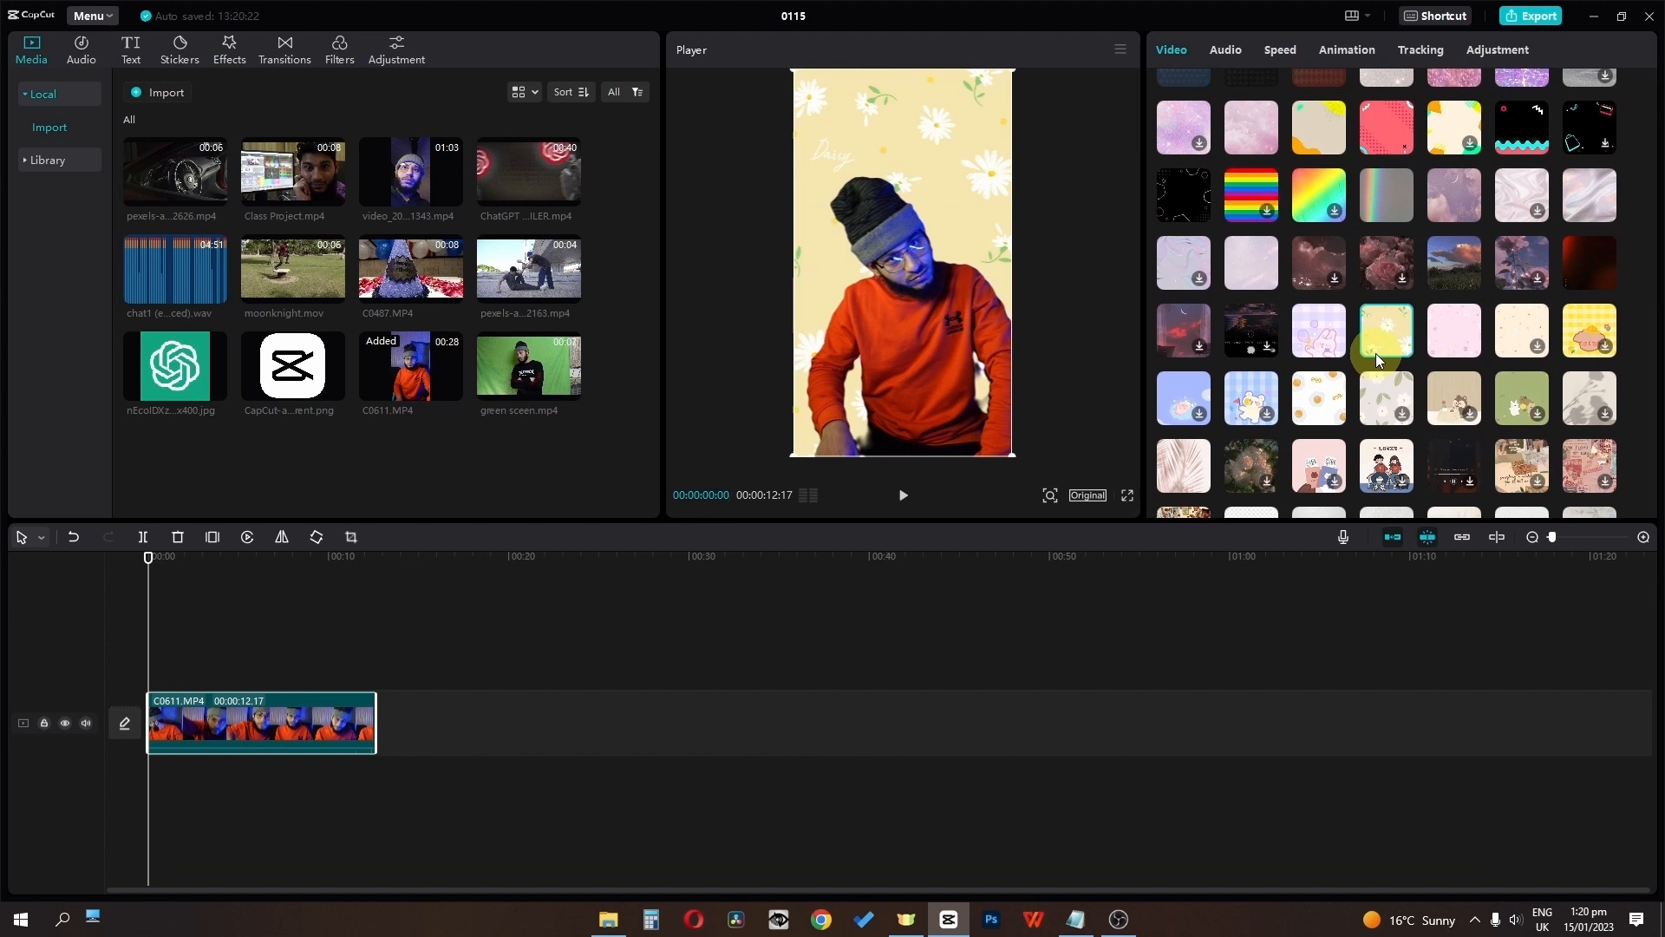
pyautogui.click(1464, 337)
pyautogui.click(1460, 416)
pyautogui.click(1333, 408)
pyautogui.scroll(-1, 1300, 416)
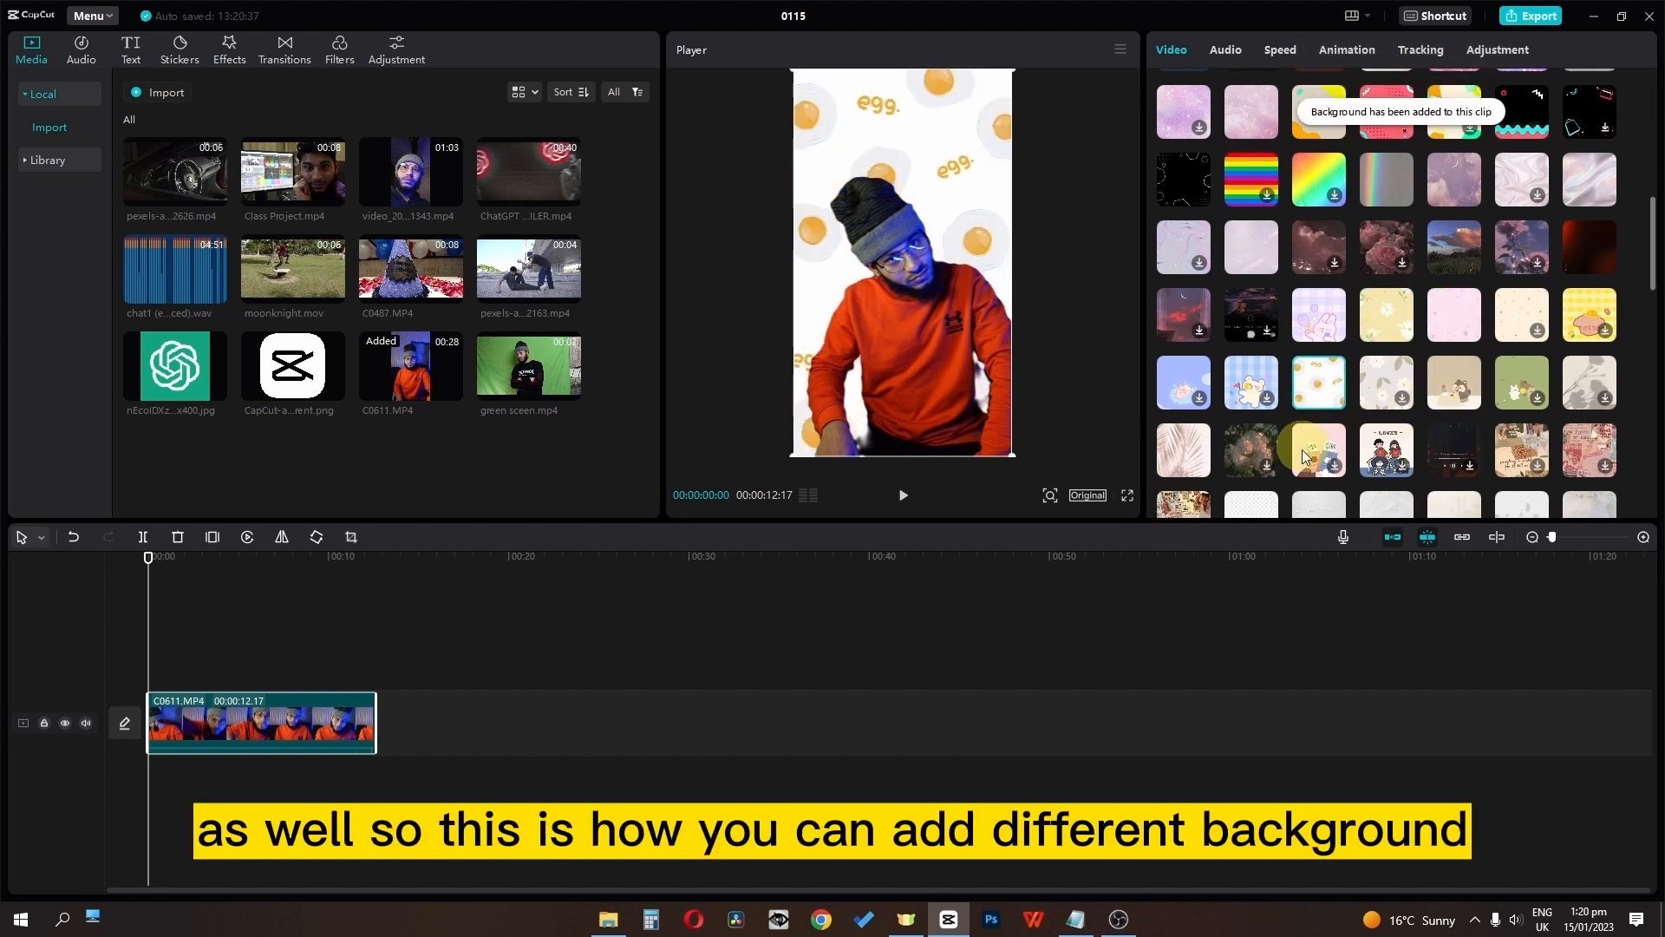
pyautogui.click(1251, 451)
pyautogui.click(1503, 438)
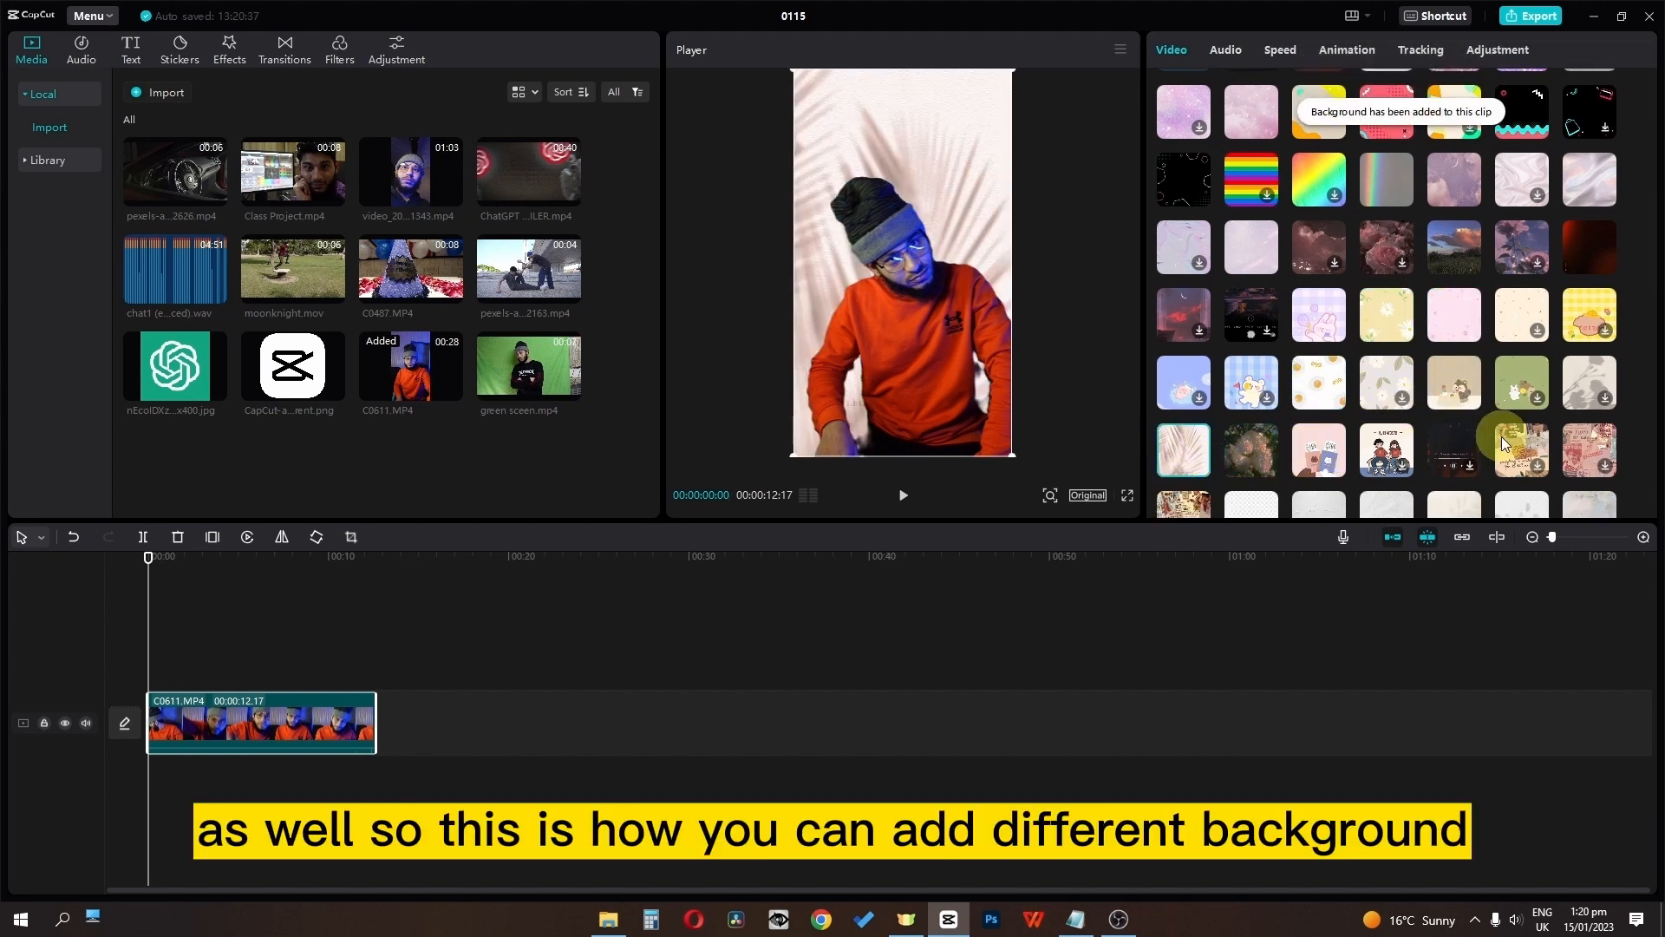
pyautogui.click(1454, 455)
pyautogui.click(1454, 387)
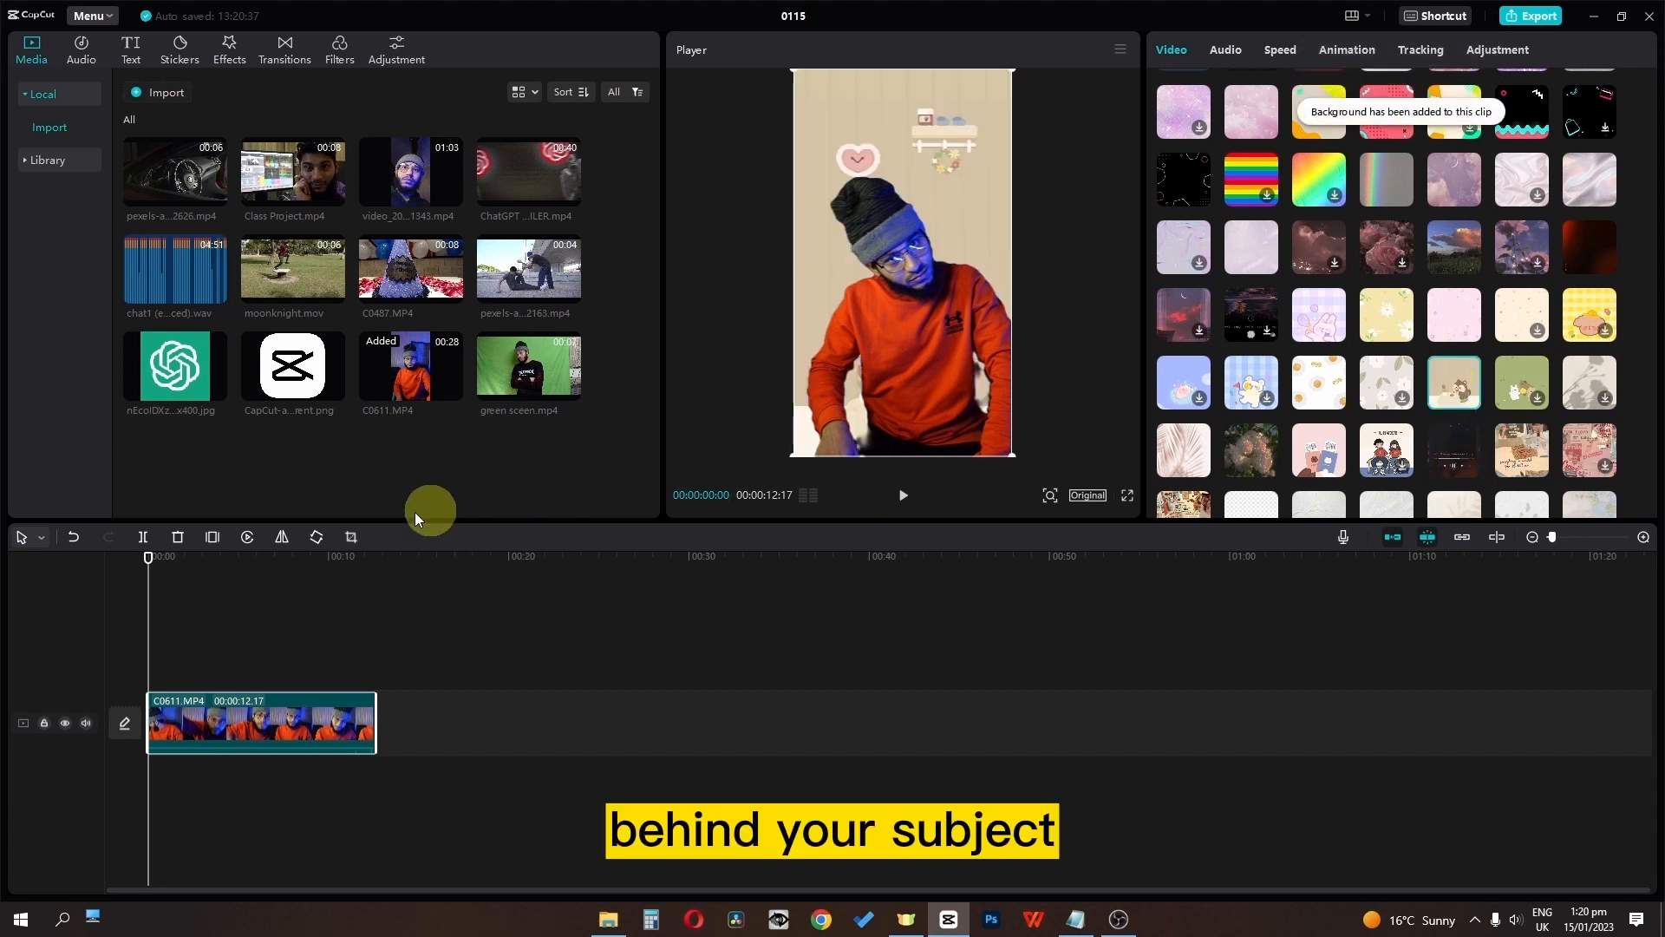
pyautogui.press('space')
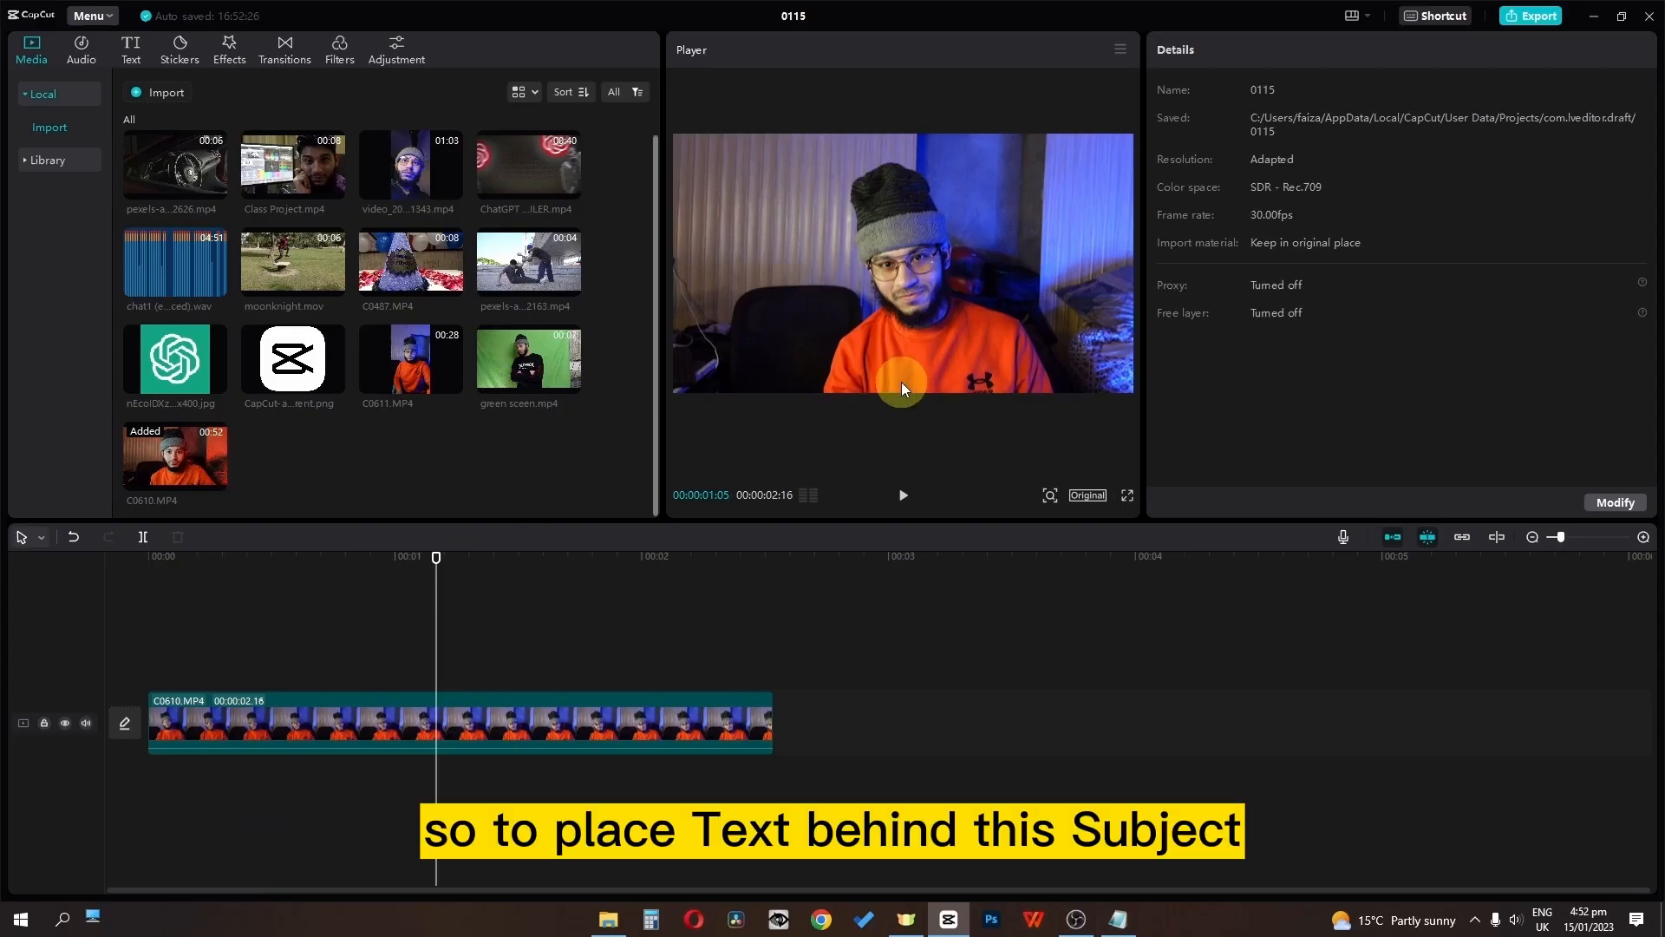
# Step: Duplicate the C0610.MP4 clip and align the copy on the track above with the start of the original
pyautogui.click(220, 722)
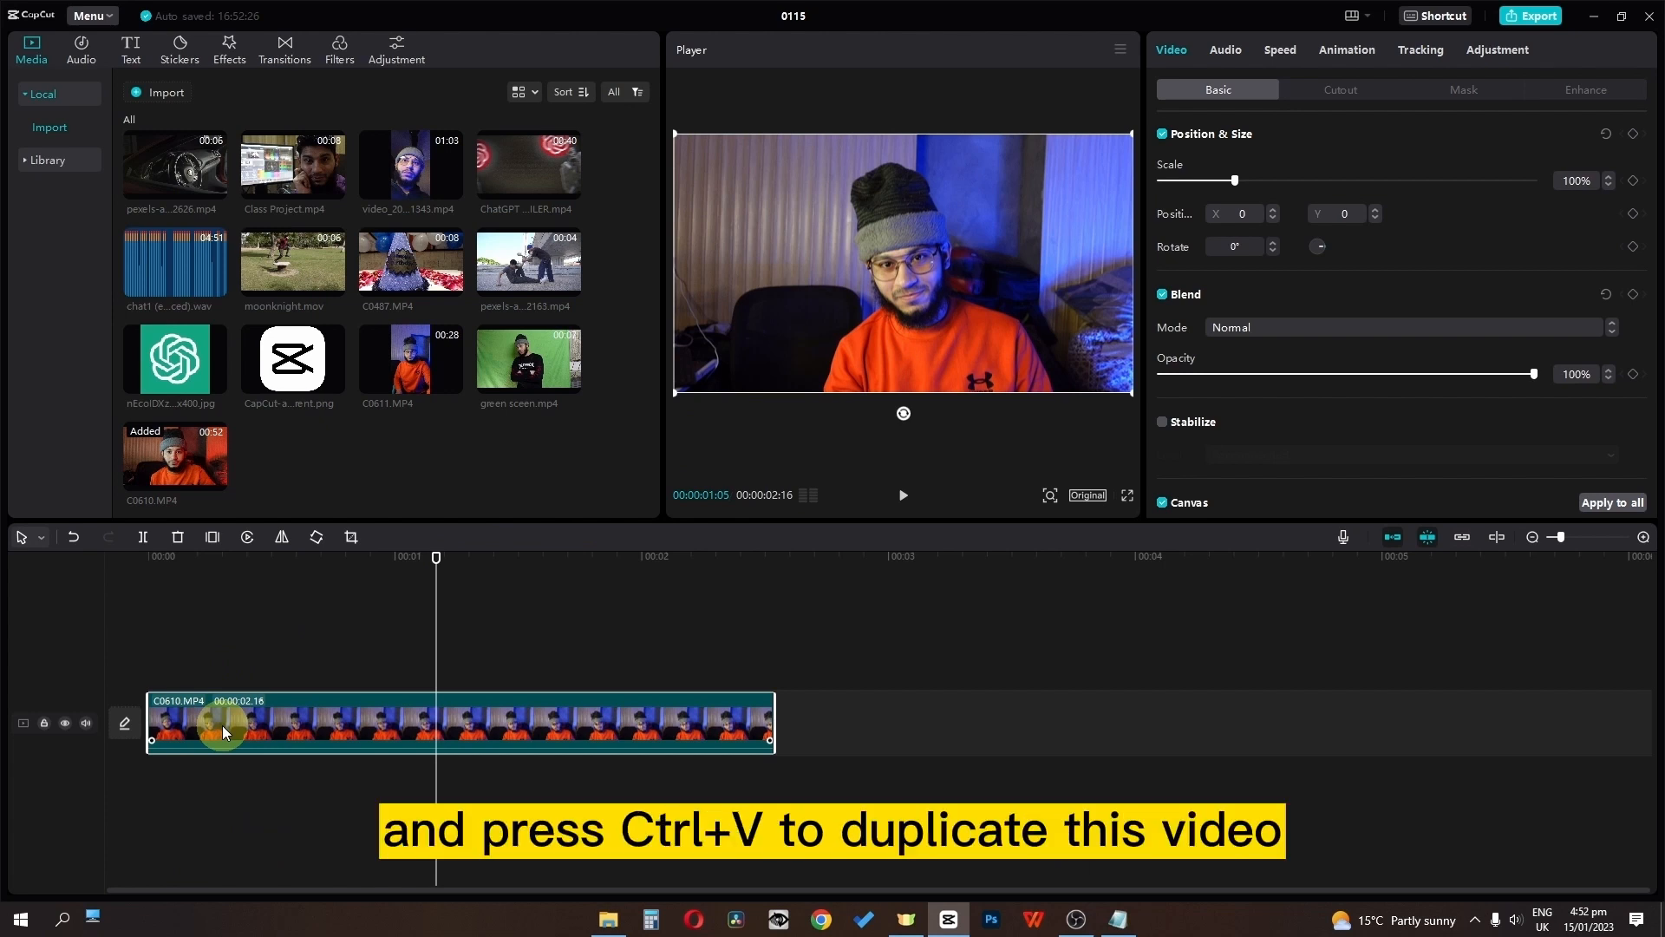
pyautogui.hotkey('ctrl', 'v')
pyautogui.moveTo(663, 647); pyautogui.dragTo(337, 643)
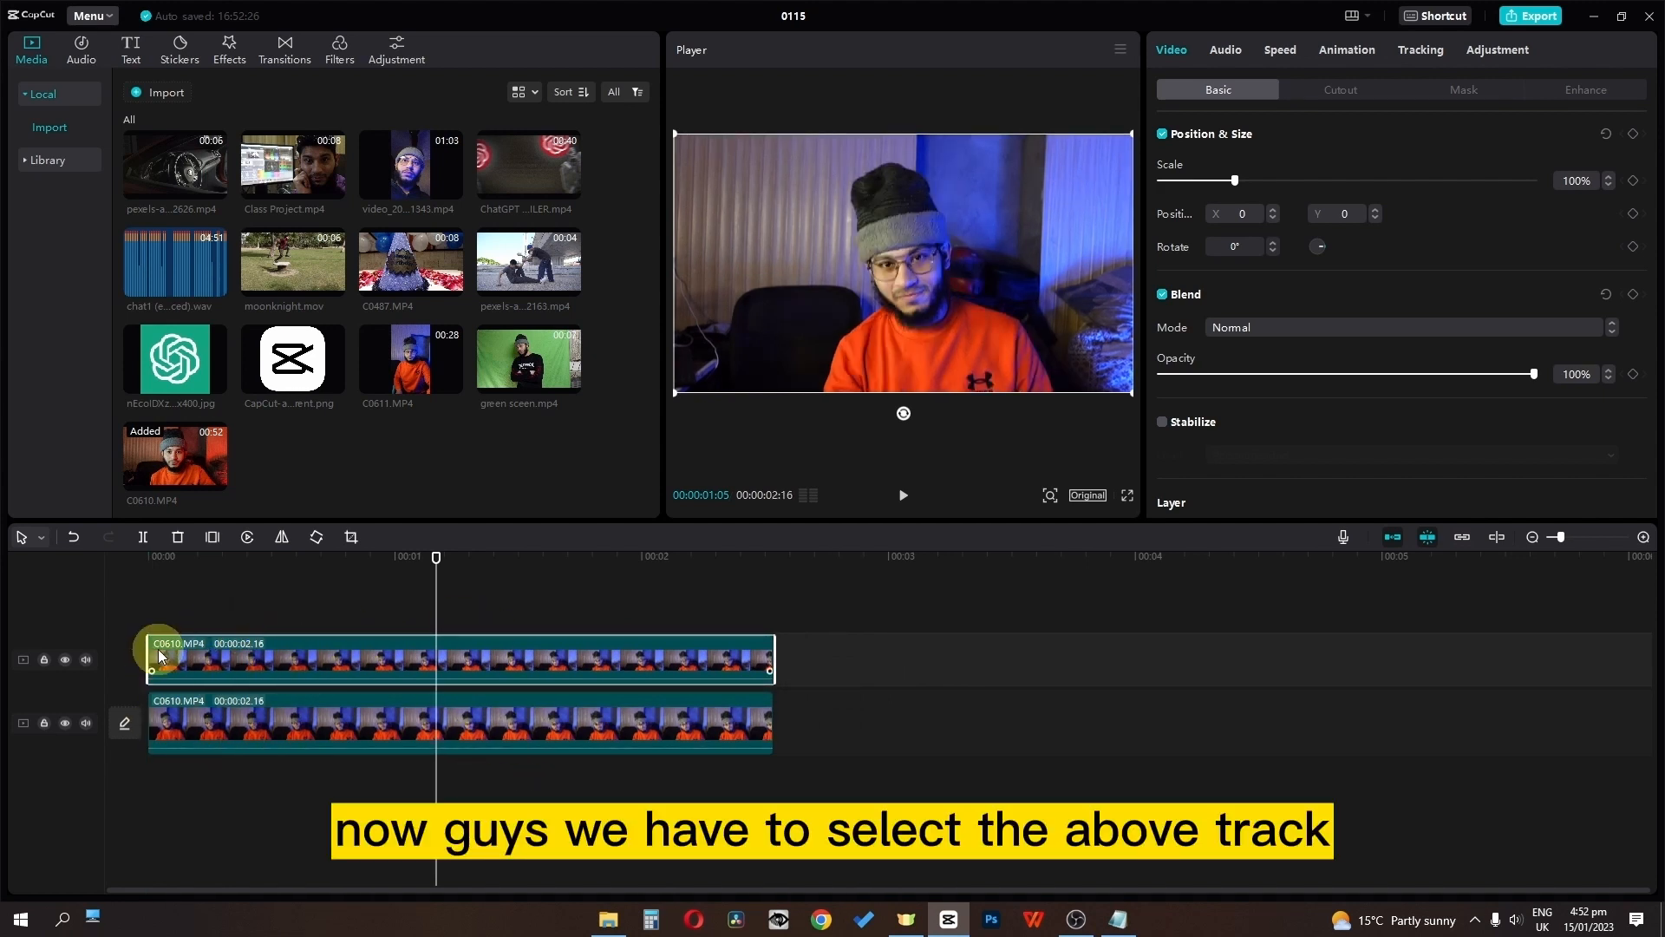
# Step: Turn on Auto cutout for the upper C0610.MP4 clip and briefly hide the main track to check the isolated subject
pyautogui.click(1285, 94)
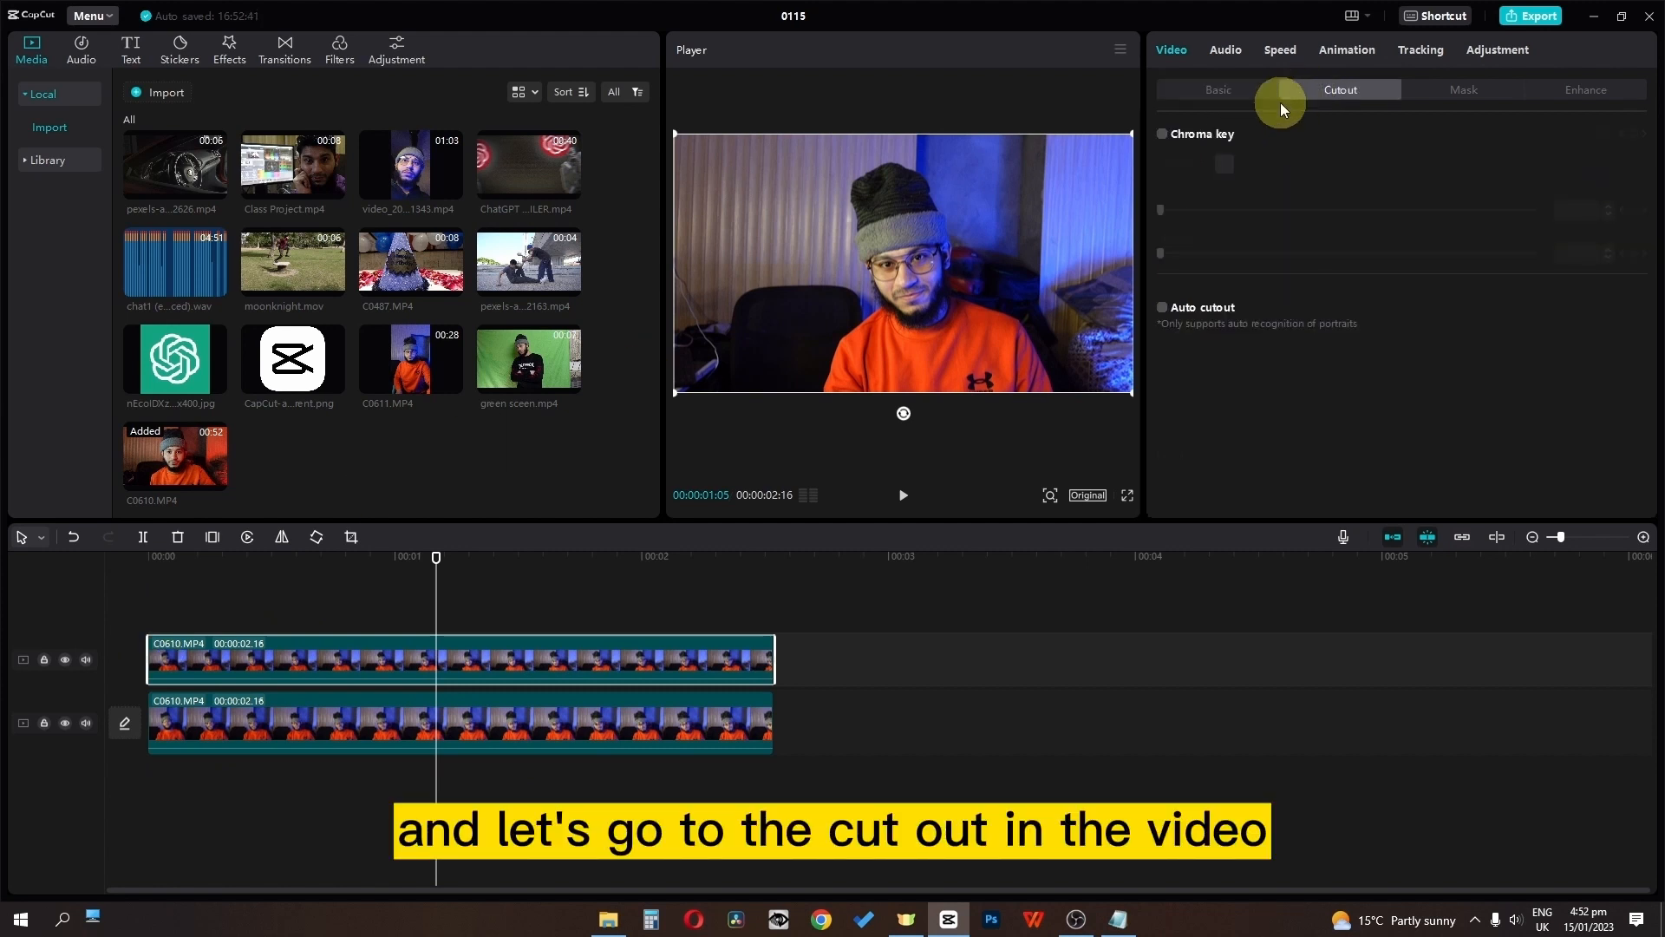
pyautogui.click(1162, 311)
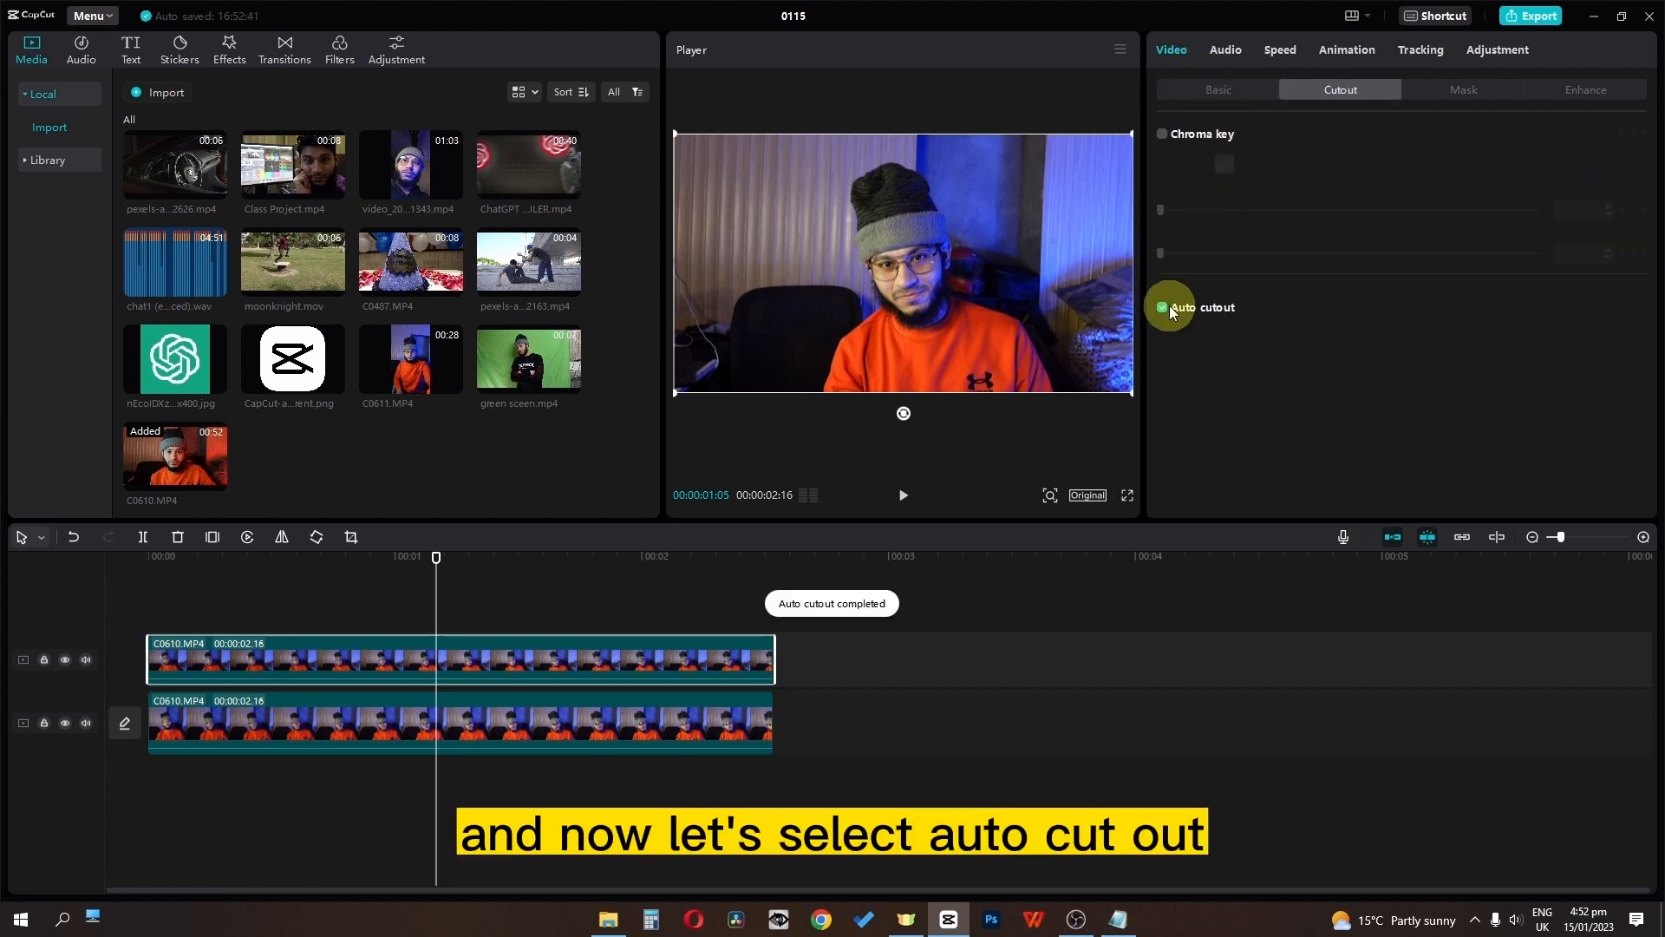
pyautogui.click(65, 723)
pyautogui.click(66, 724)
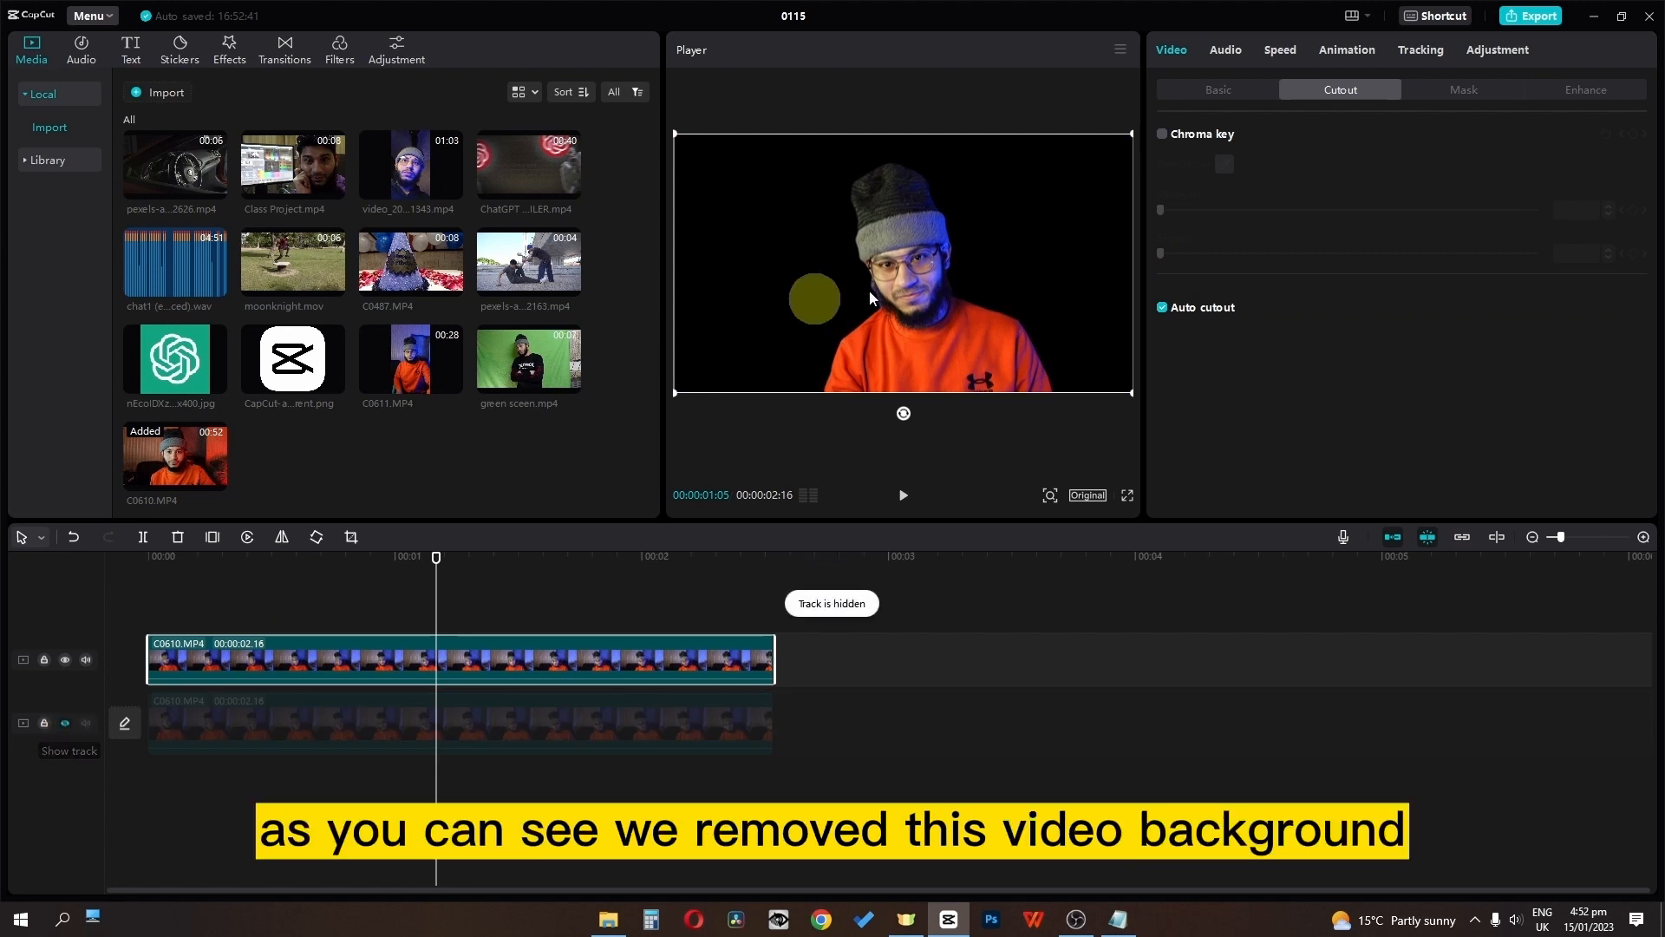
pyautogui.click(65, 723)
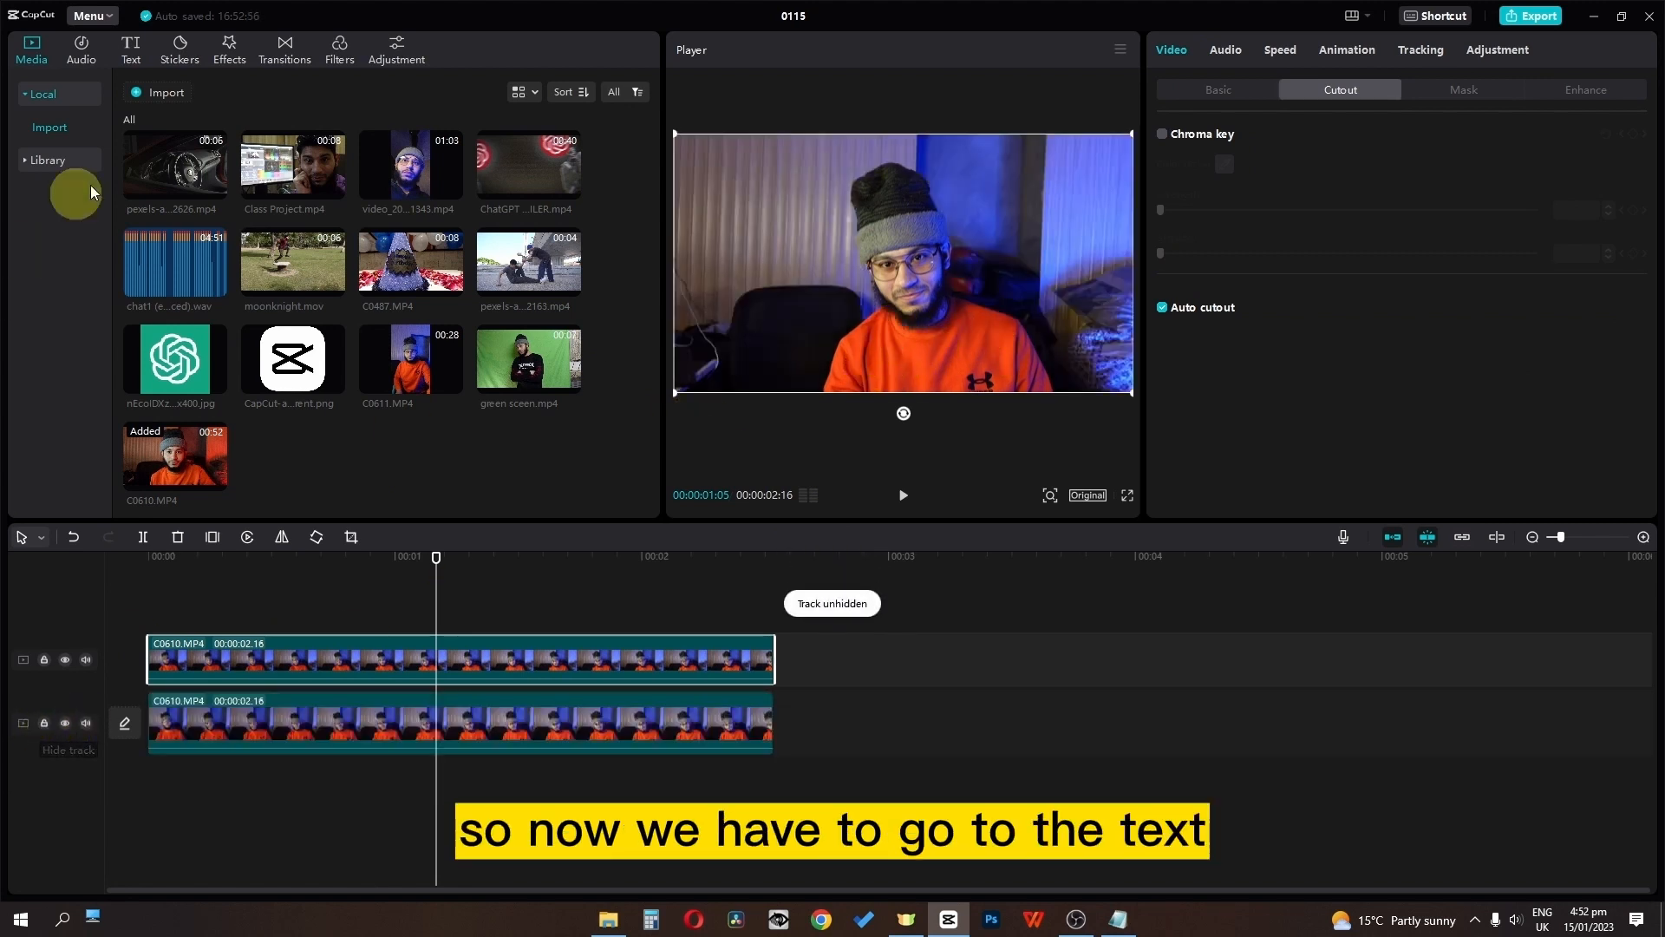
# Step: Add a default text clip above the videos and make it read "TEXT" and "EFFECT" on two lines
pyautogui.click(132, 40)
pyautogui.click(188, 164)
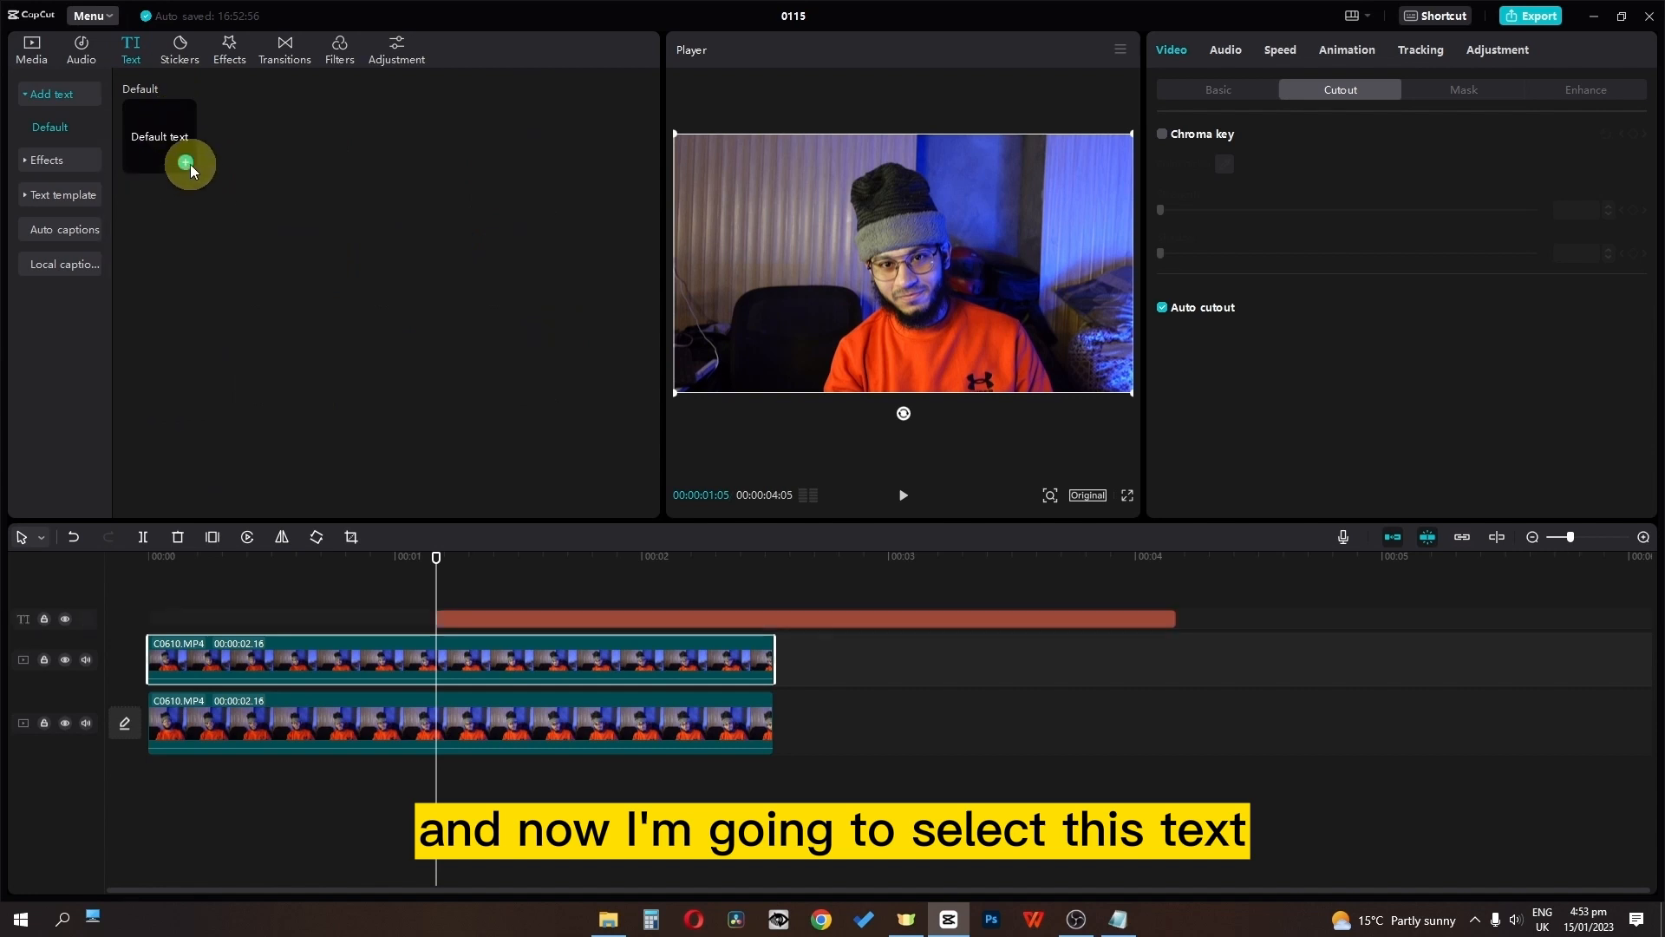
pyautogui.tripleClick(1280, 138)
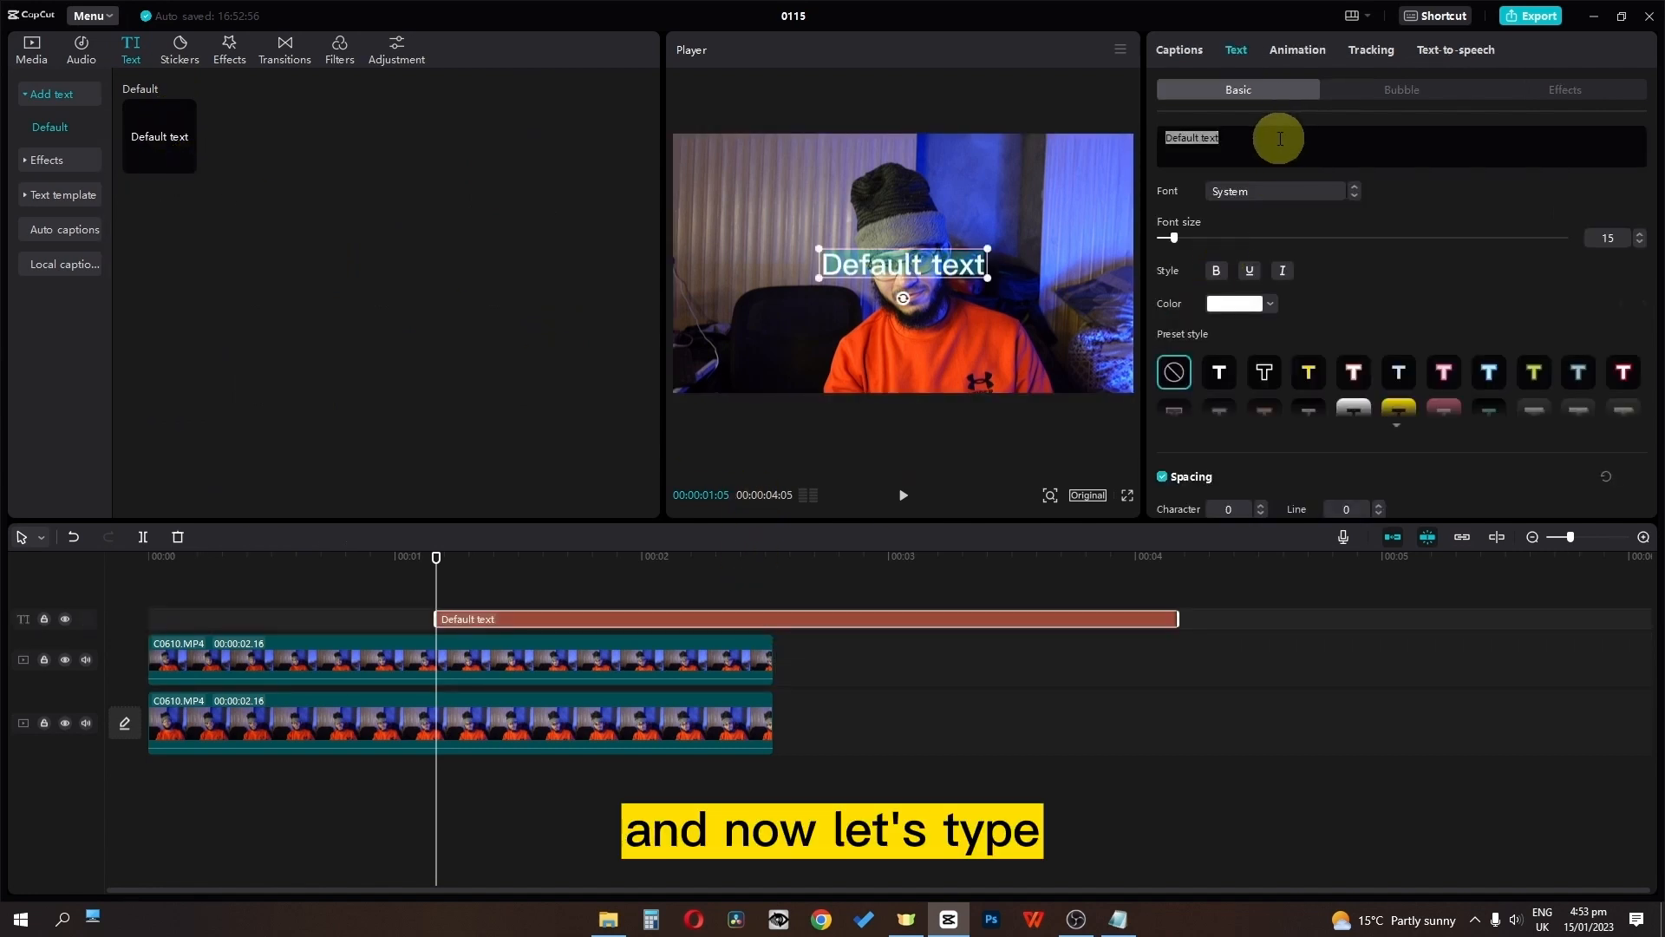
pyautogui.write('TEXT')
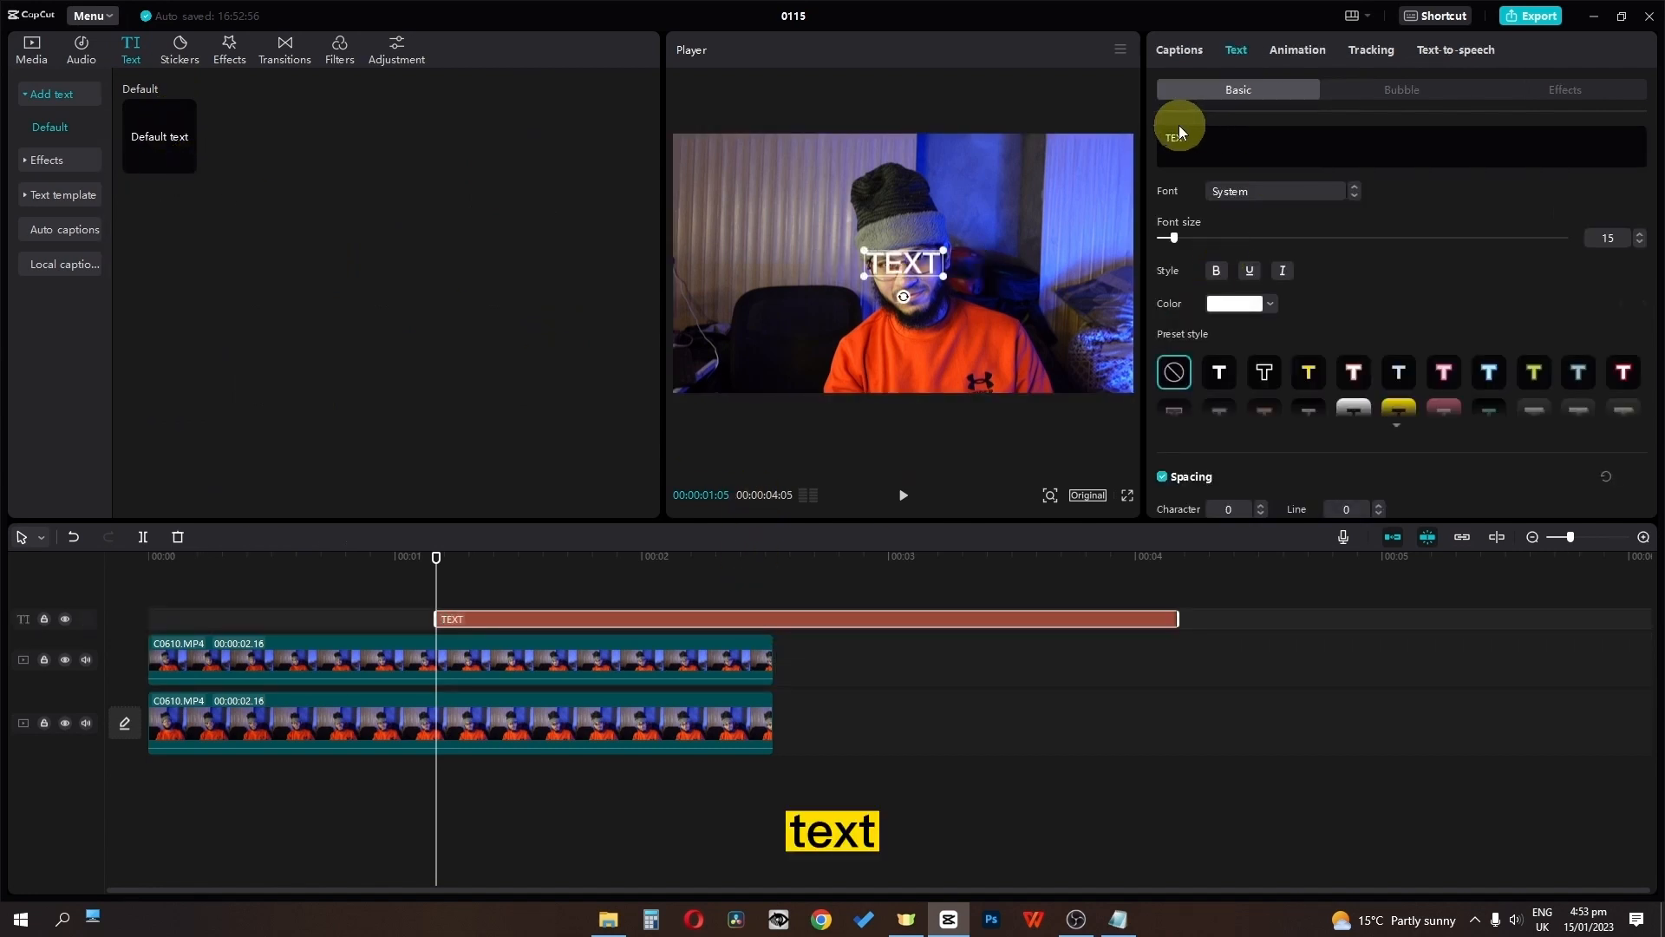
pyautogui.press('Return')
pyautogui.write('EFFECT')
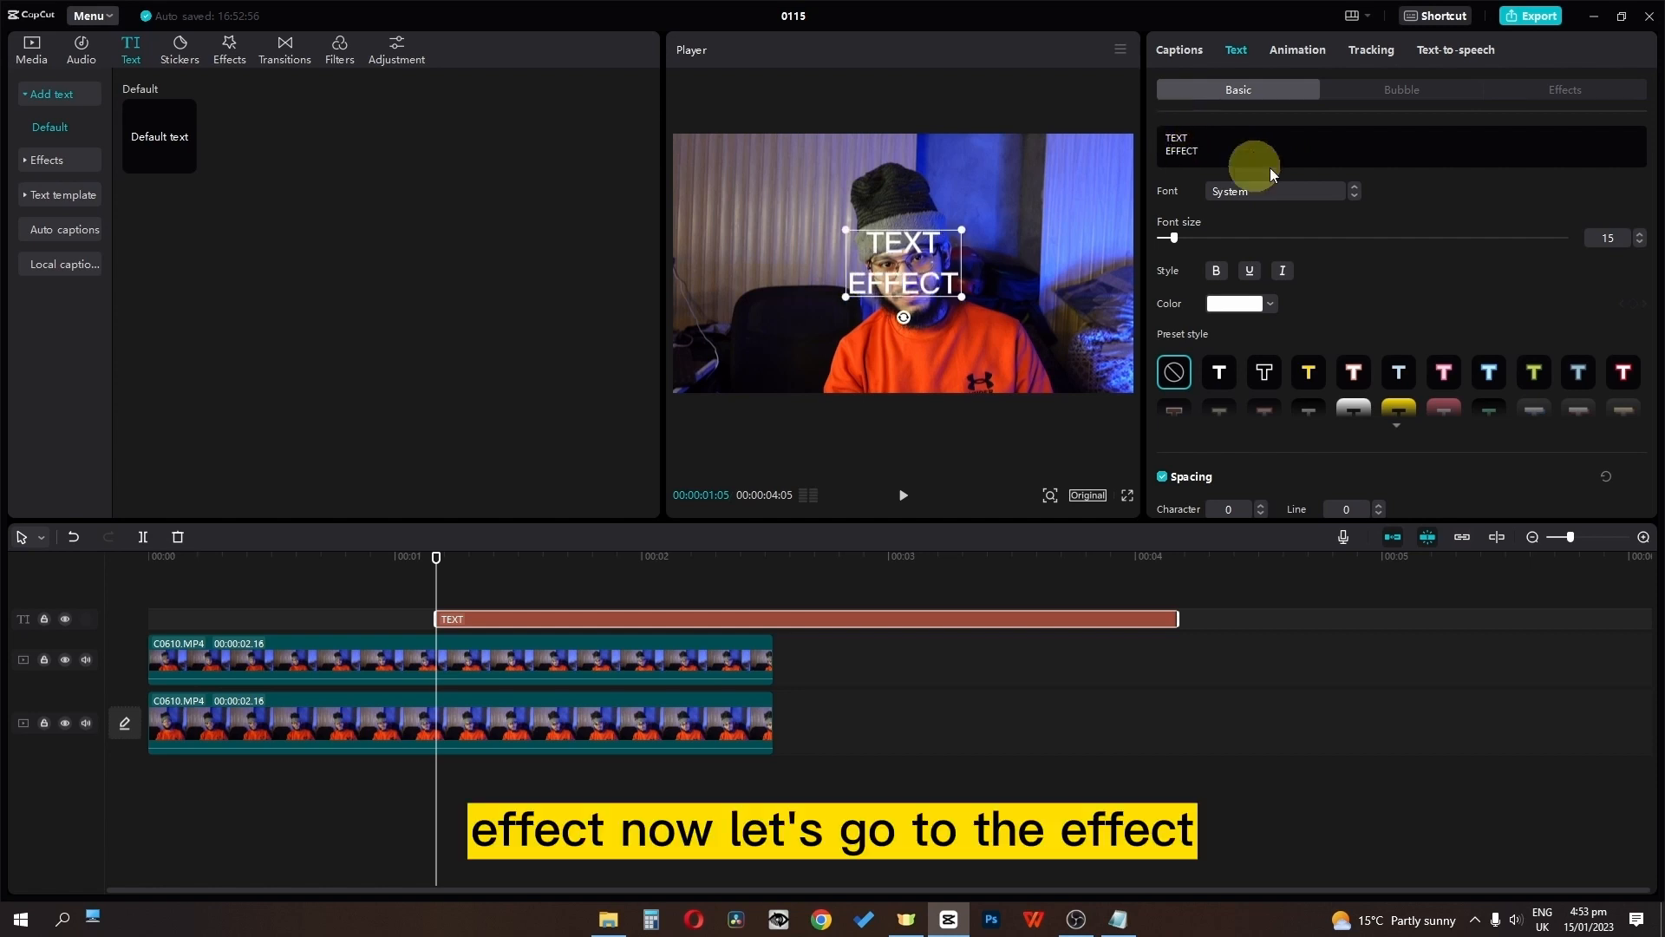
# Step: Apply the purple-and-blue 3D outlined text effect to the title and enlarge it to about two thirds of the frame width
pyautogui.click(1574, 94)
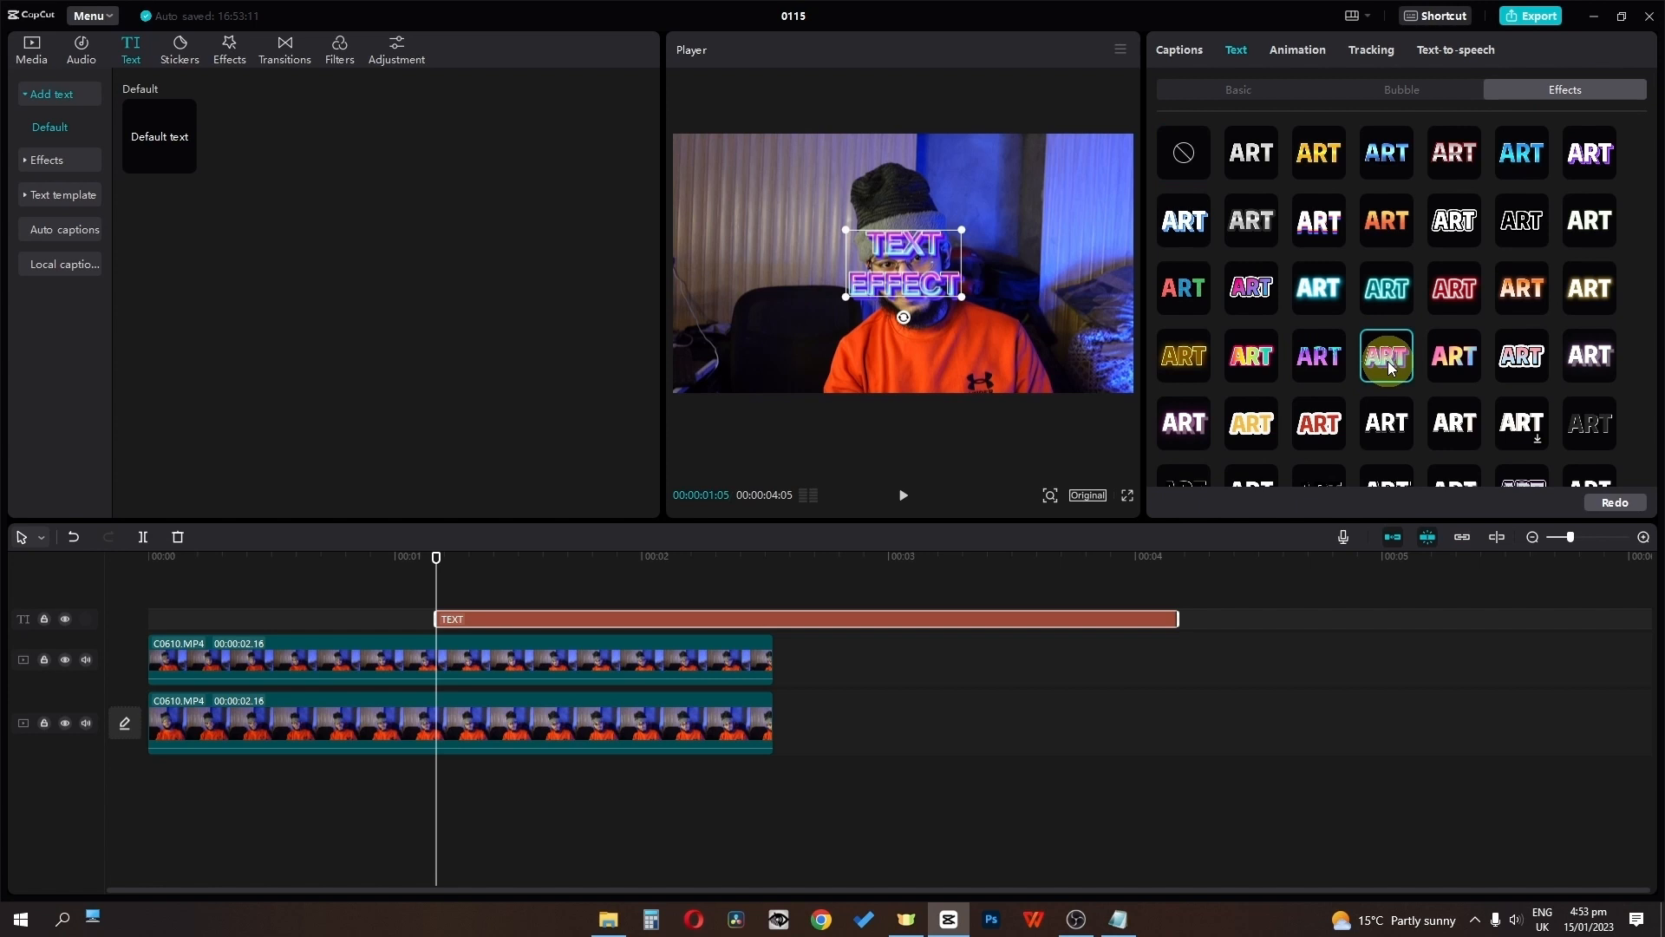
pyautogui.click(1387, 300)
pyautogui.click(1385, 358)
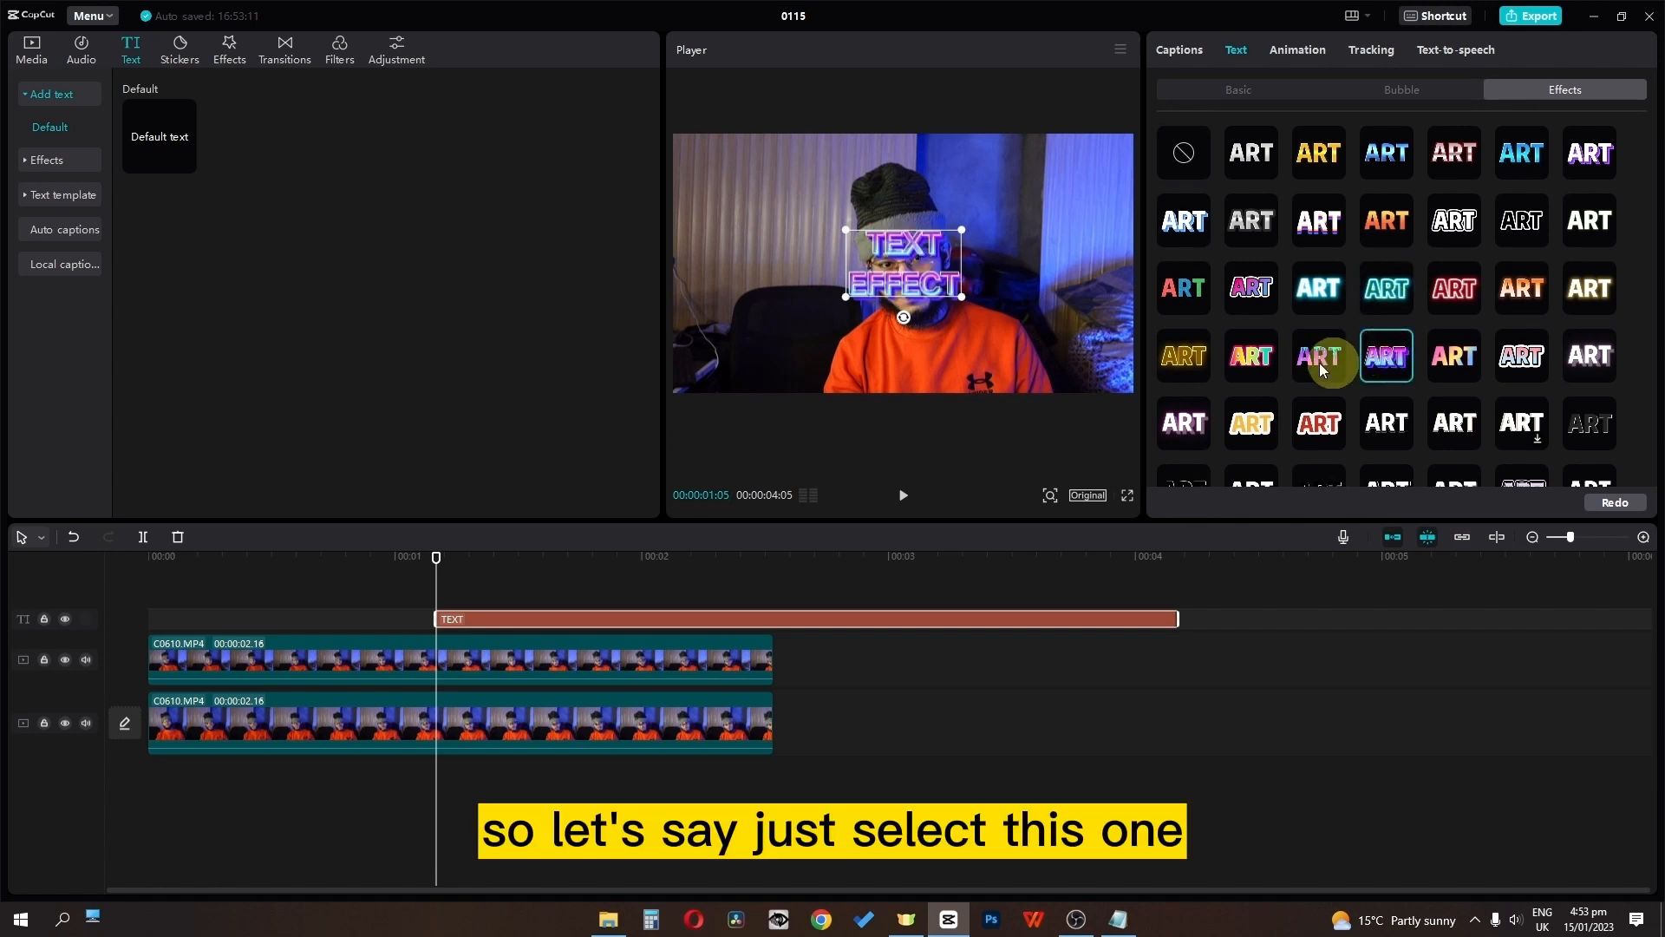
pyautogui.moveTo(960, 297)
pyautogui.mouseDown()
pyautogui.moveTo(1055, 322)
pyautogui.moveTo(985, 302)
pyautogui.moveTo(983, 282)
pyautogui.mouseUp()
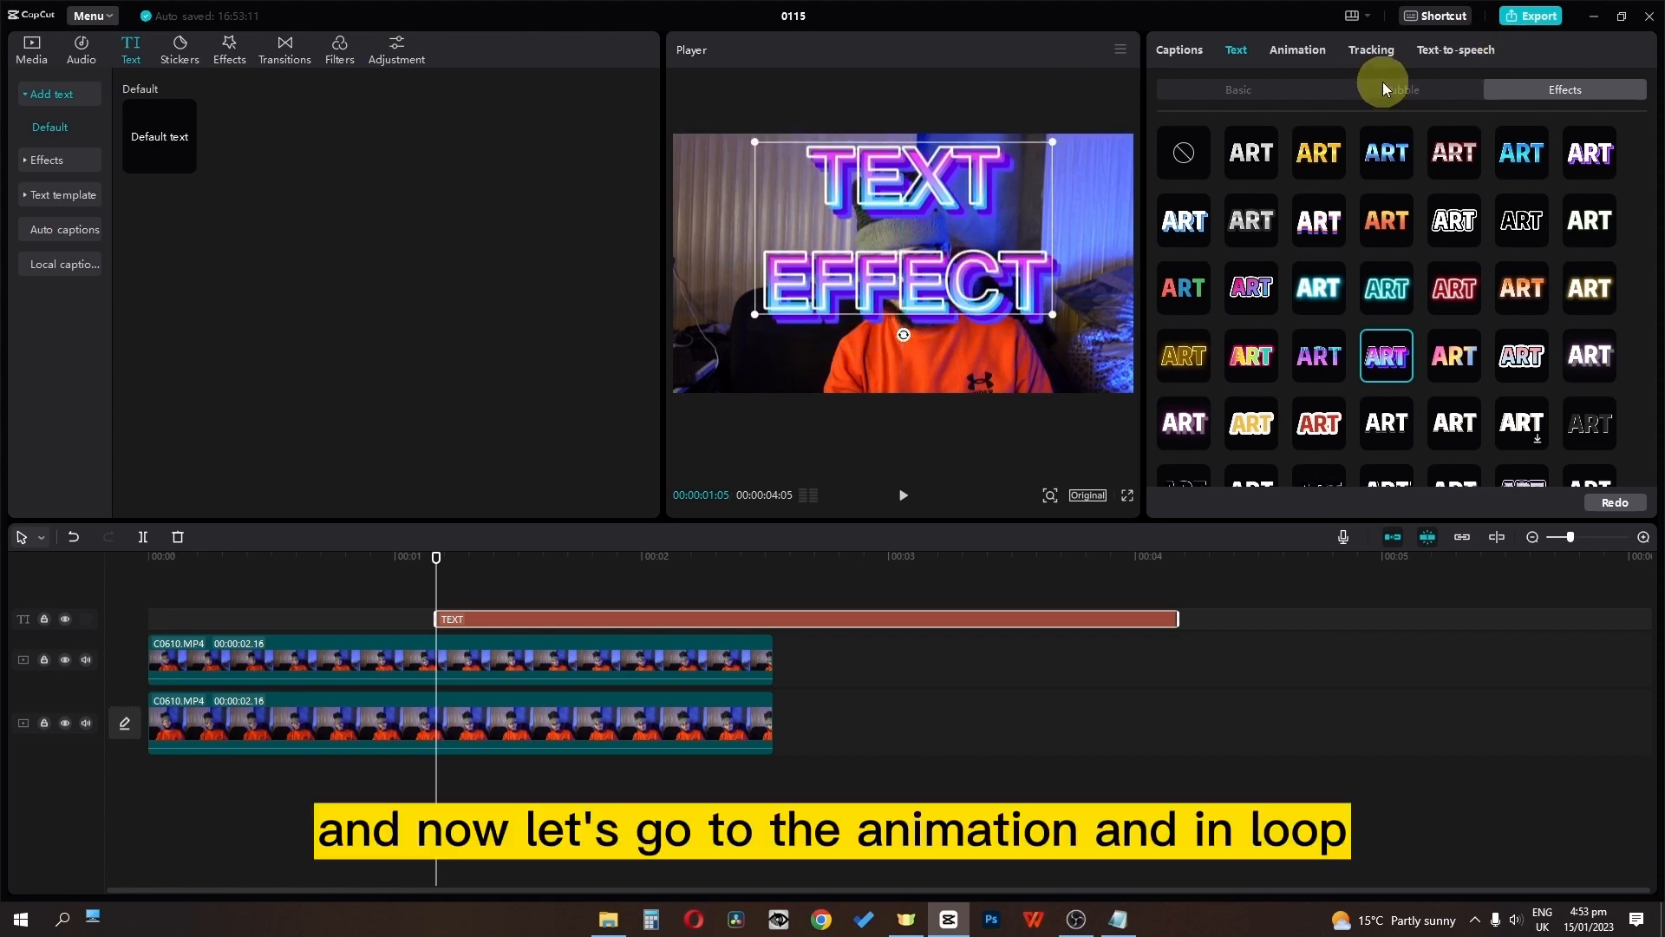
# Step: Give the title a Loop animation, trying Swing, Shake 1, Pulse and others, and settle on the random flash animation
pyautogui.click(1306, 55)
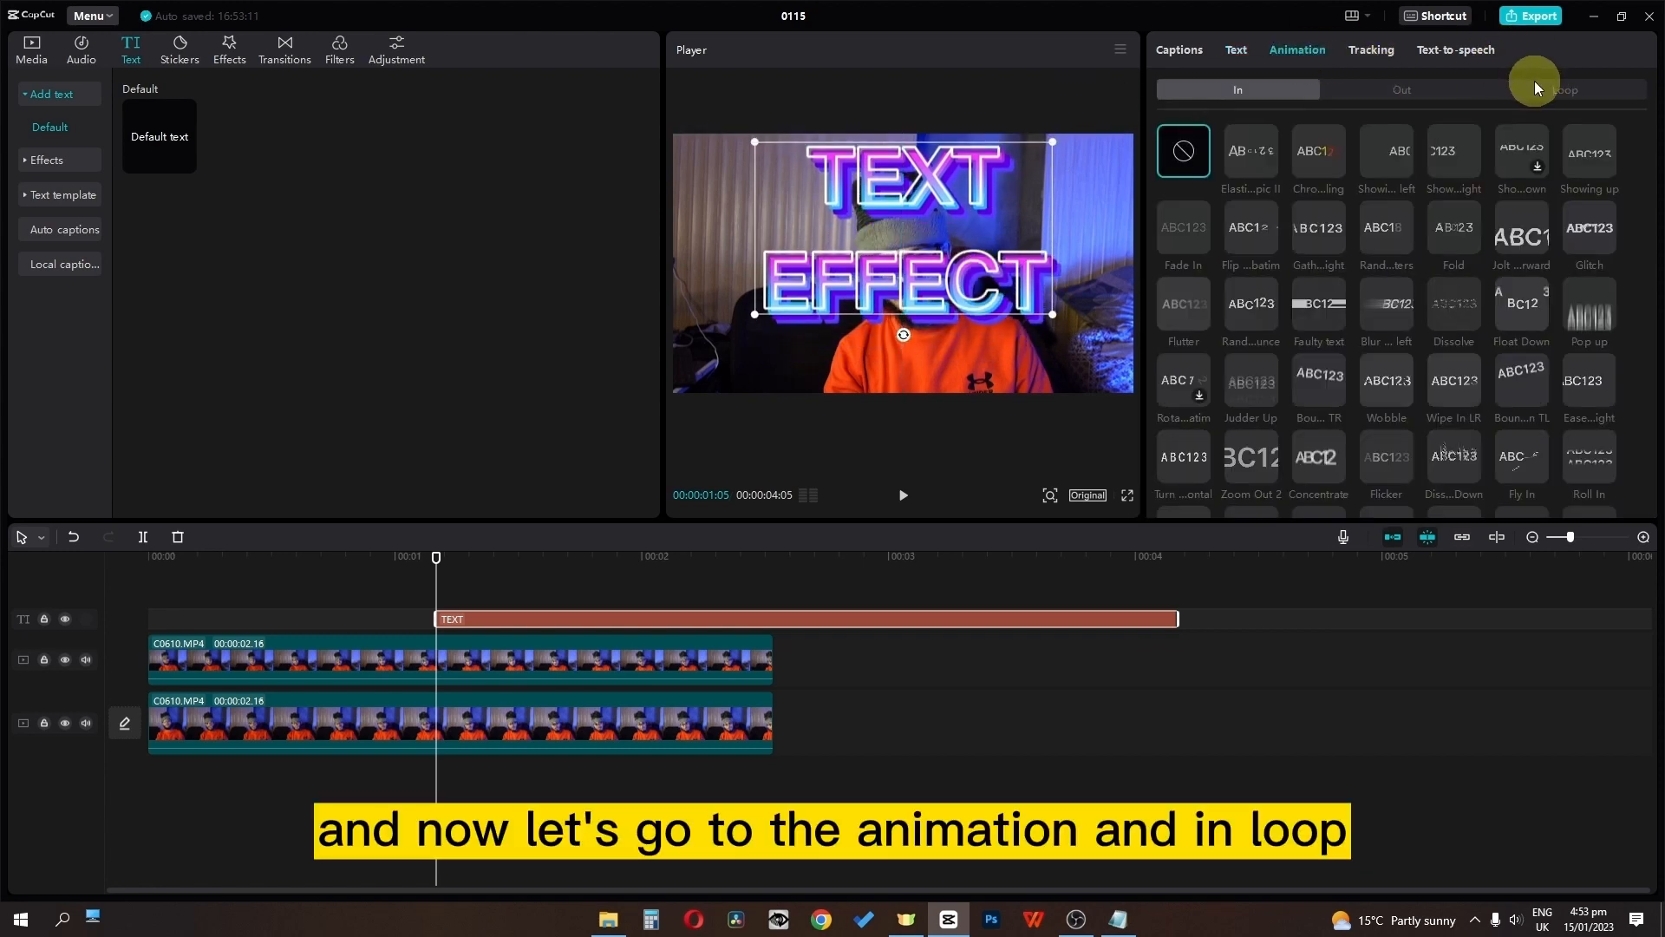
pyautogui.click(1533, 87)
pyautogui.scroll(-2, 1289, 360)
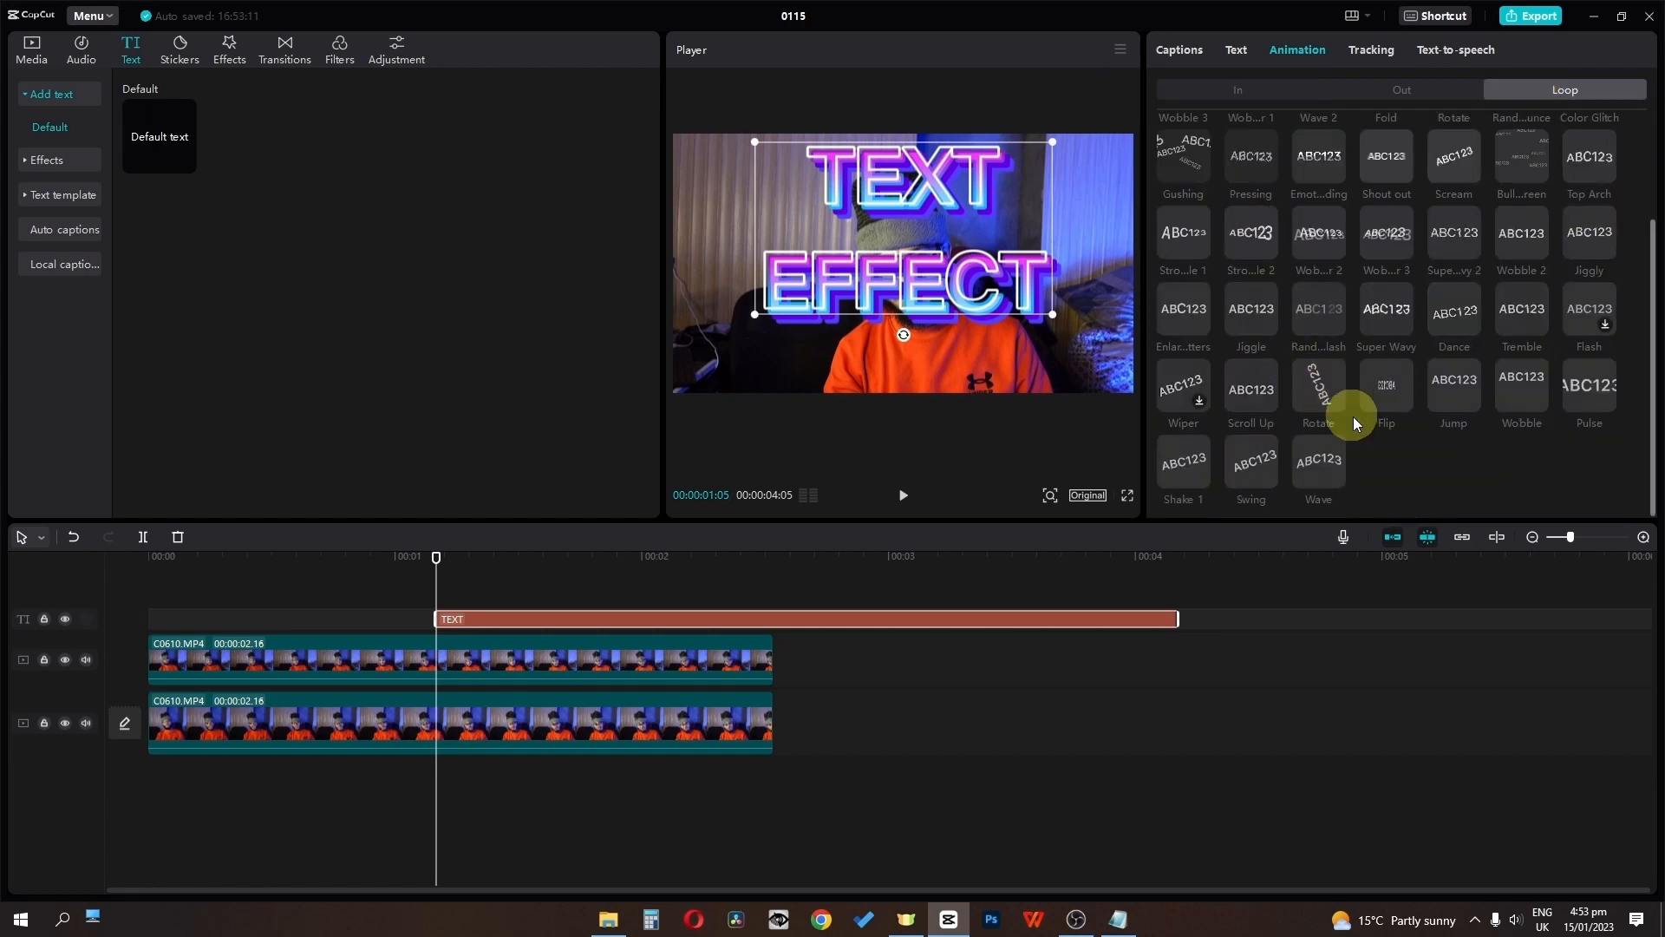
pyautogui.click(1298, 470)
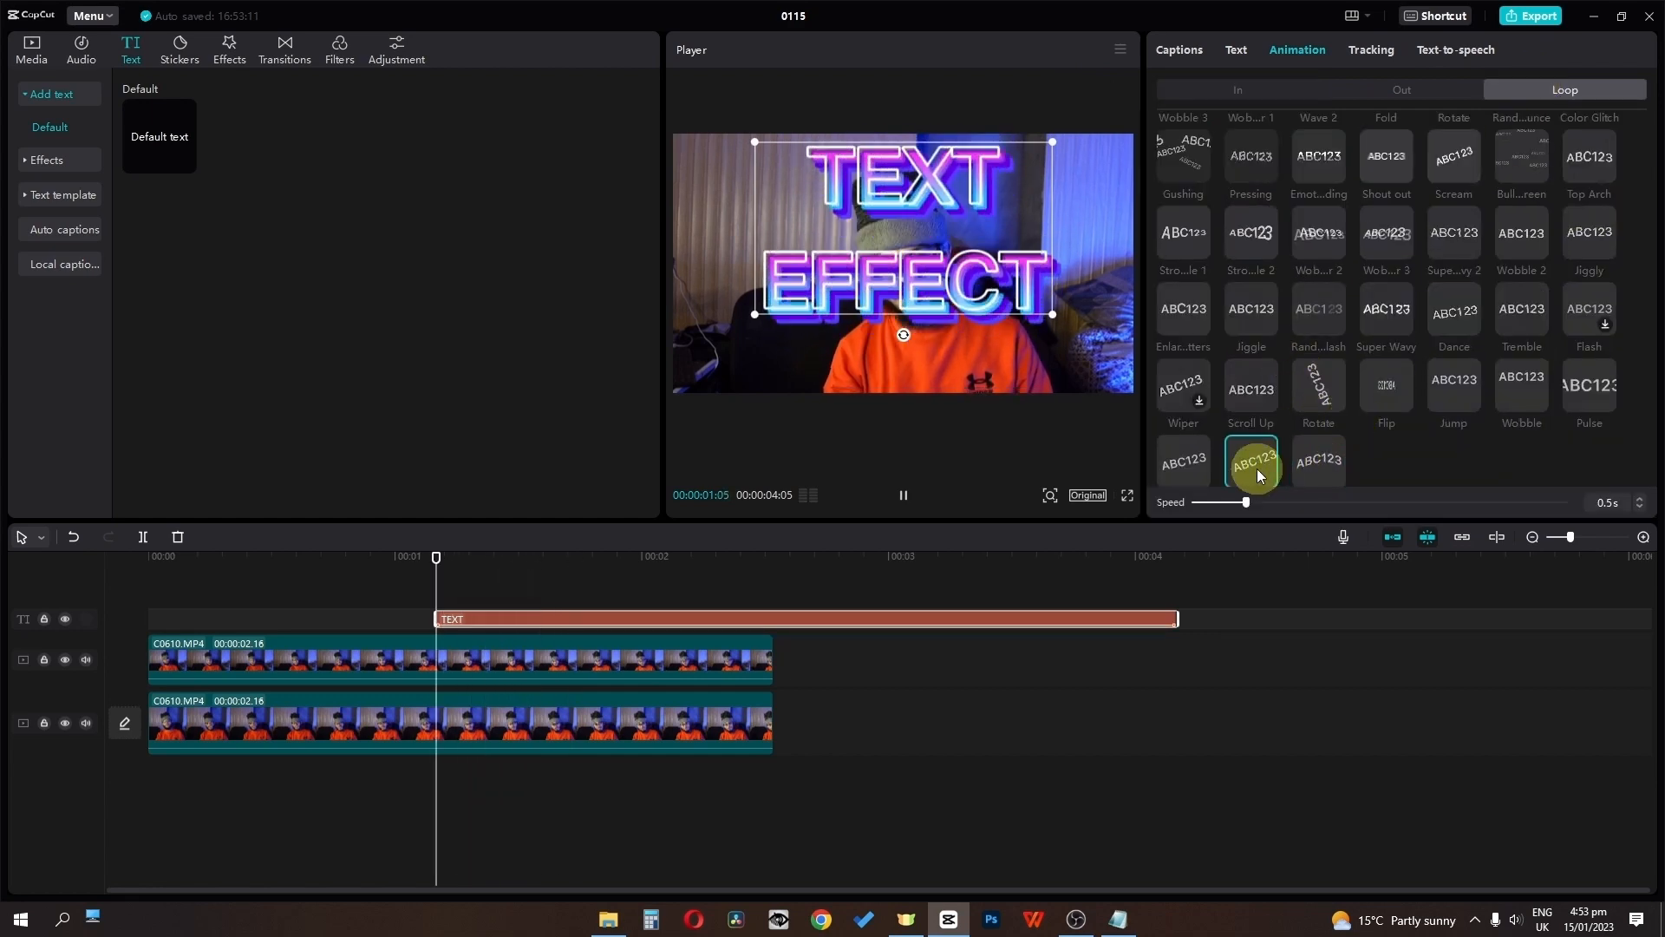
pyautogui.click(1257, 469)
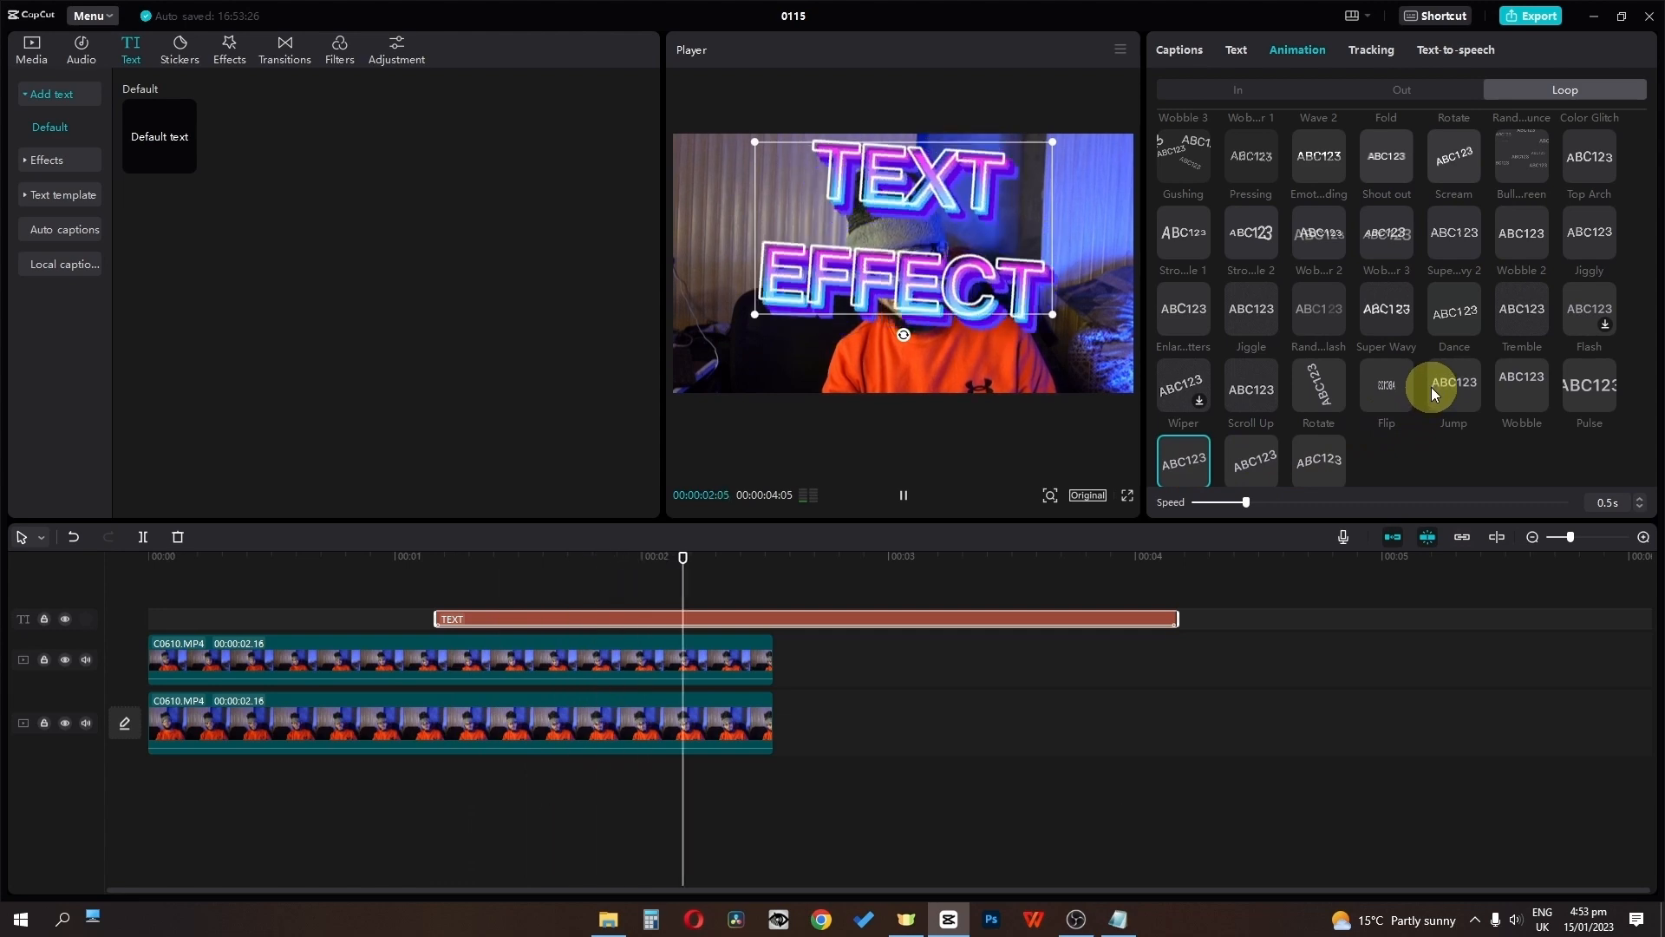
pyautogui.click(1474, 392)
pyautogui.click(1521, 392)
pyautogui.click(1577, 392)
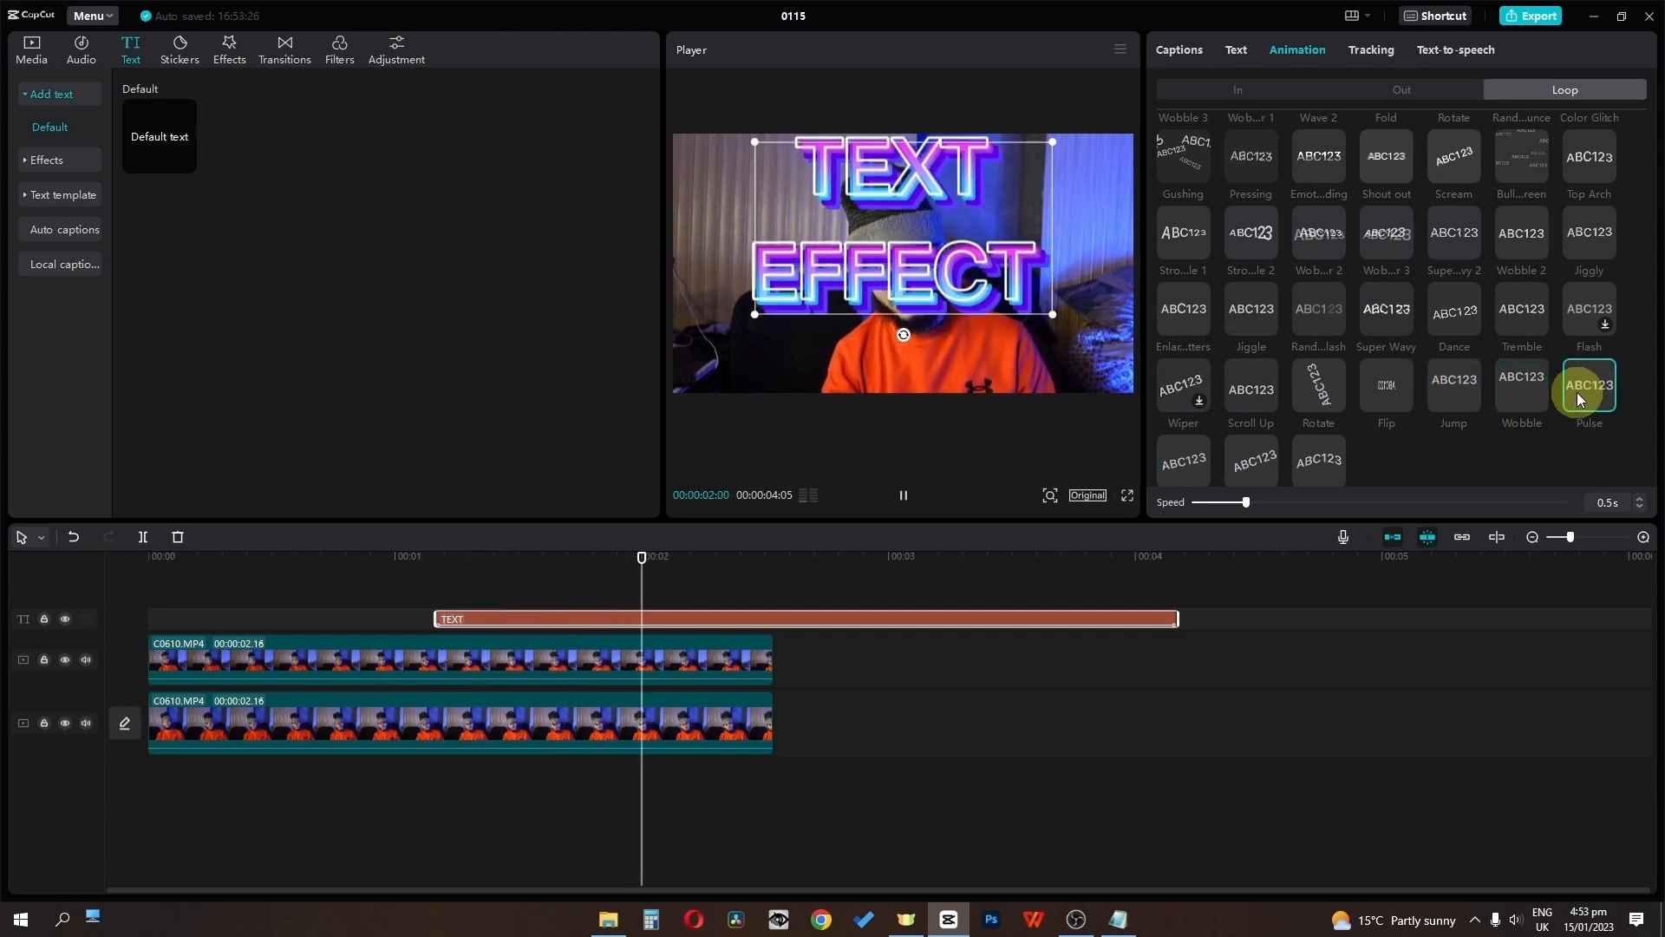
pyautogui.click(1390, 391)
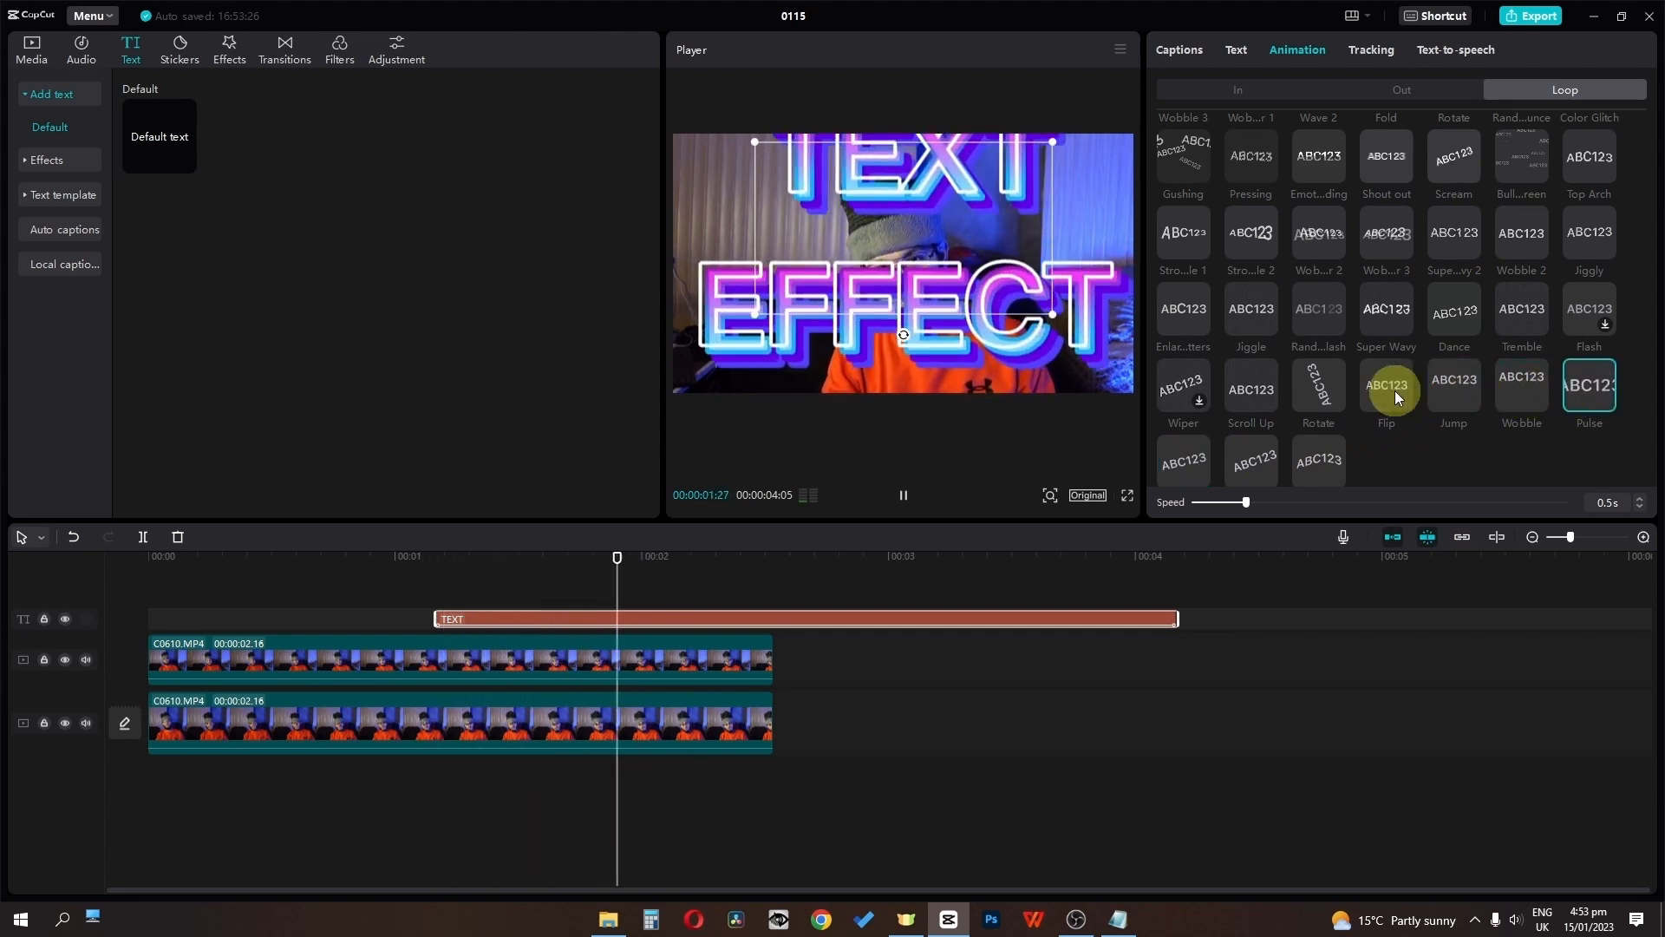
pyautogui.click(1258, 388)
pyautogui.scroll(1, 1257, 389)
pyautogui.click(1314, 383)
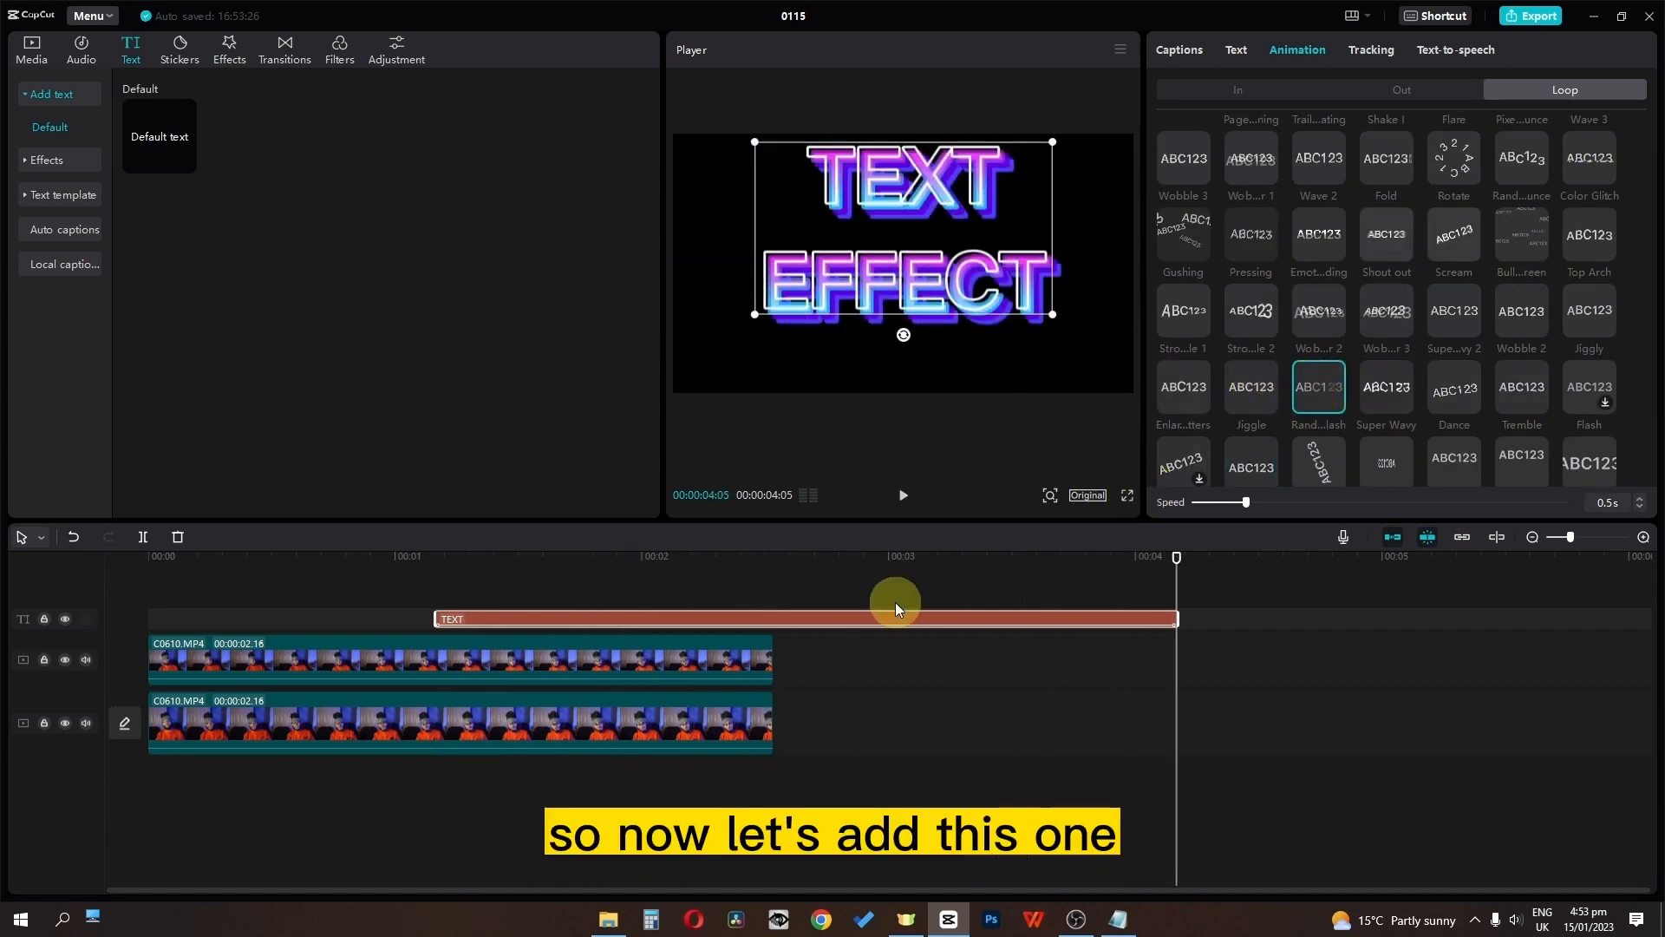
# Step: Move the text clip to the start of the timeline and trim its end to match the video clips
pyautogui.moveTo(882, 611); pyautogui.dragTo(584, 609)
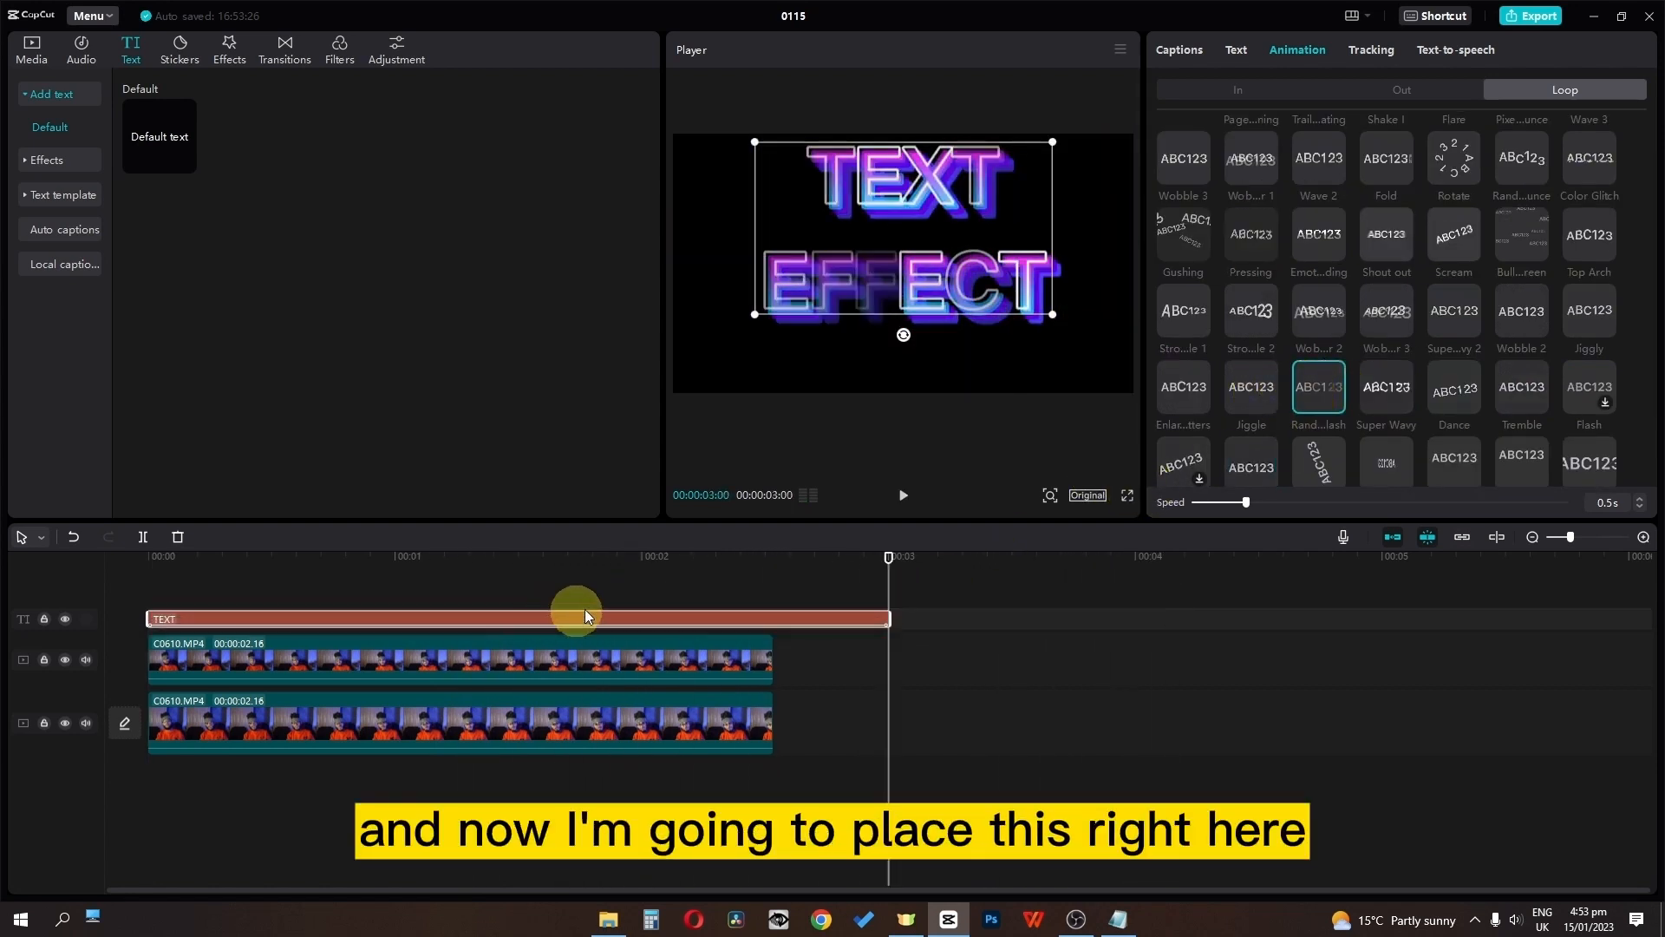
pyautogui.moveTo(899, 612); pyautogui.dragTo(773, 611)
pyautogui.click(274, 566)
# Step: Combine the text clip and the main-track video into a compound clip beneath the cutout, and play the result from the start
pyautogui.click(366, 620)
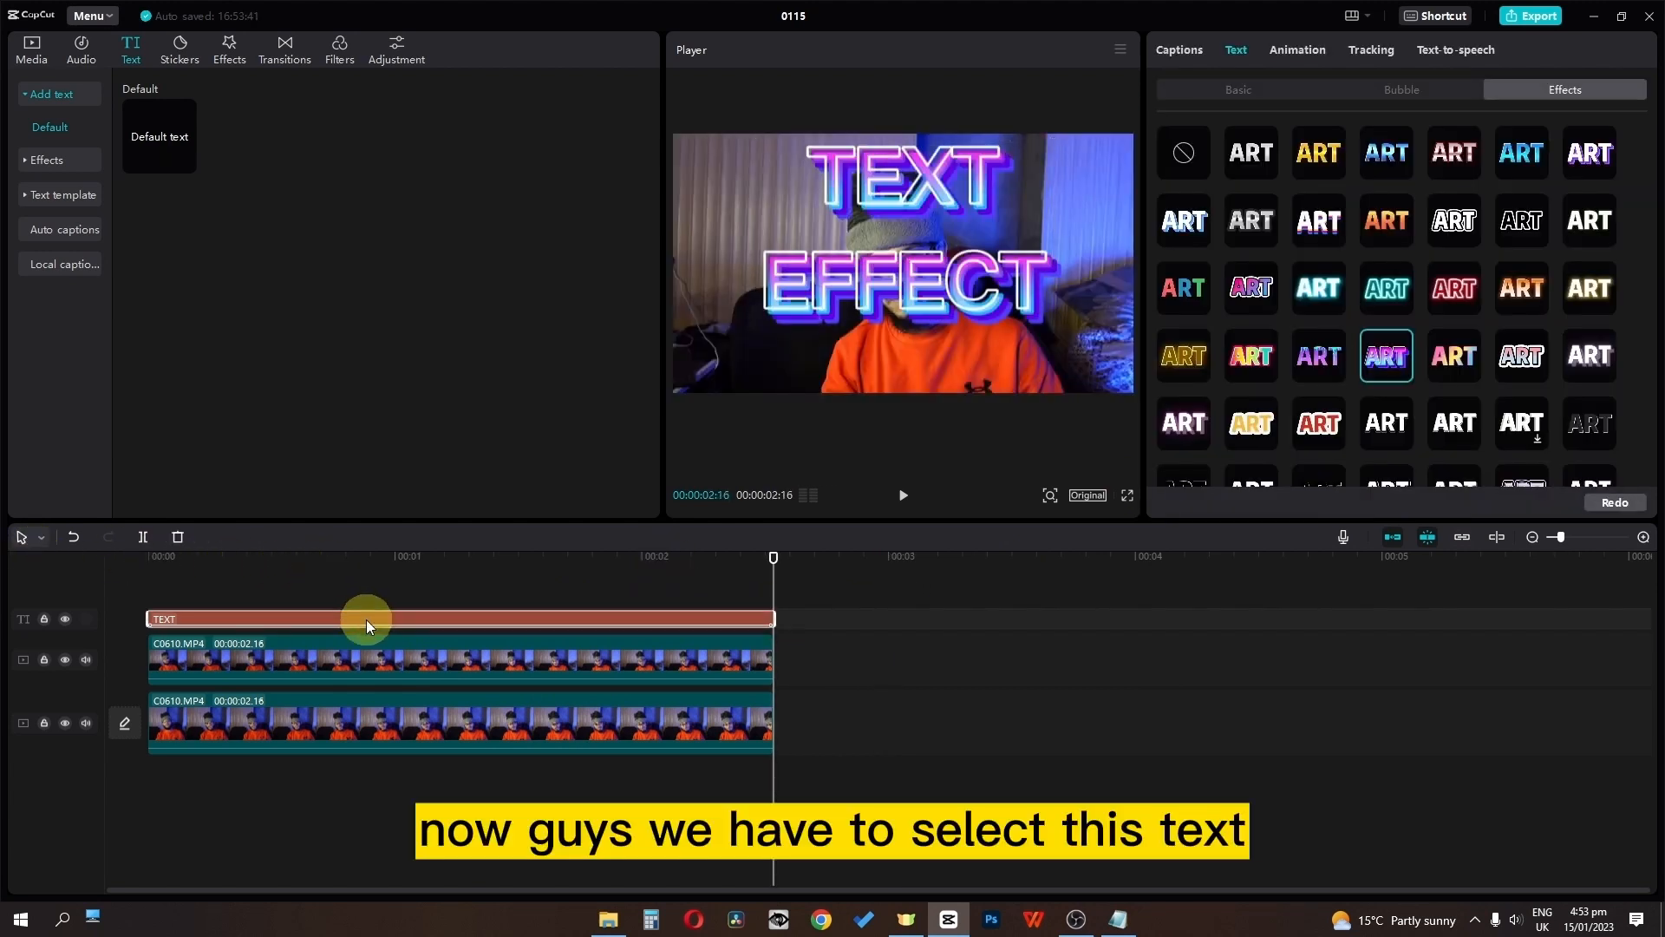
pyautogui.keyDown('ctrl'); pyautogui.click(423, 716); pyautogui.keyUp('ctrl')
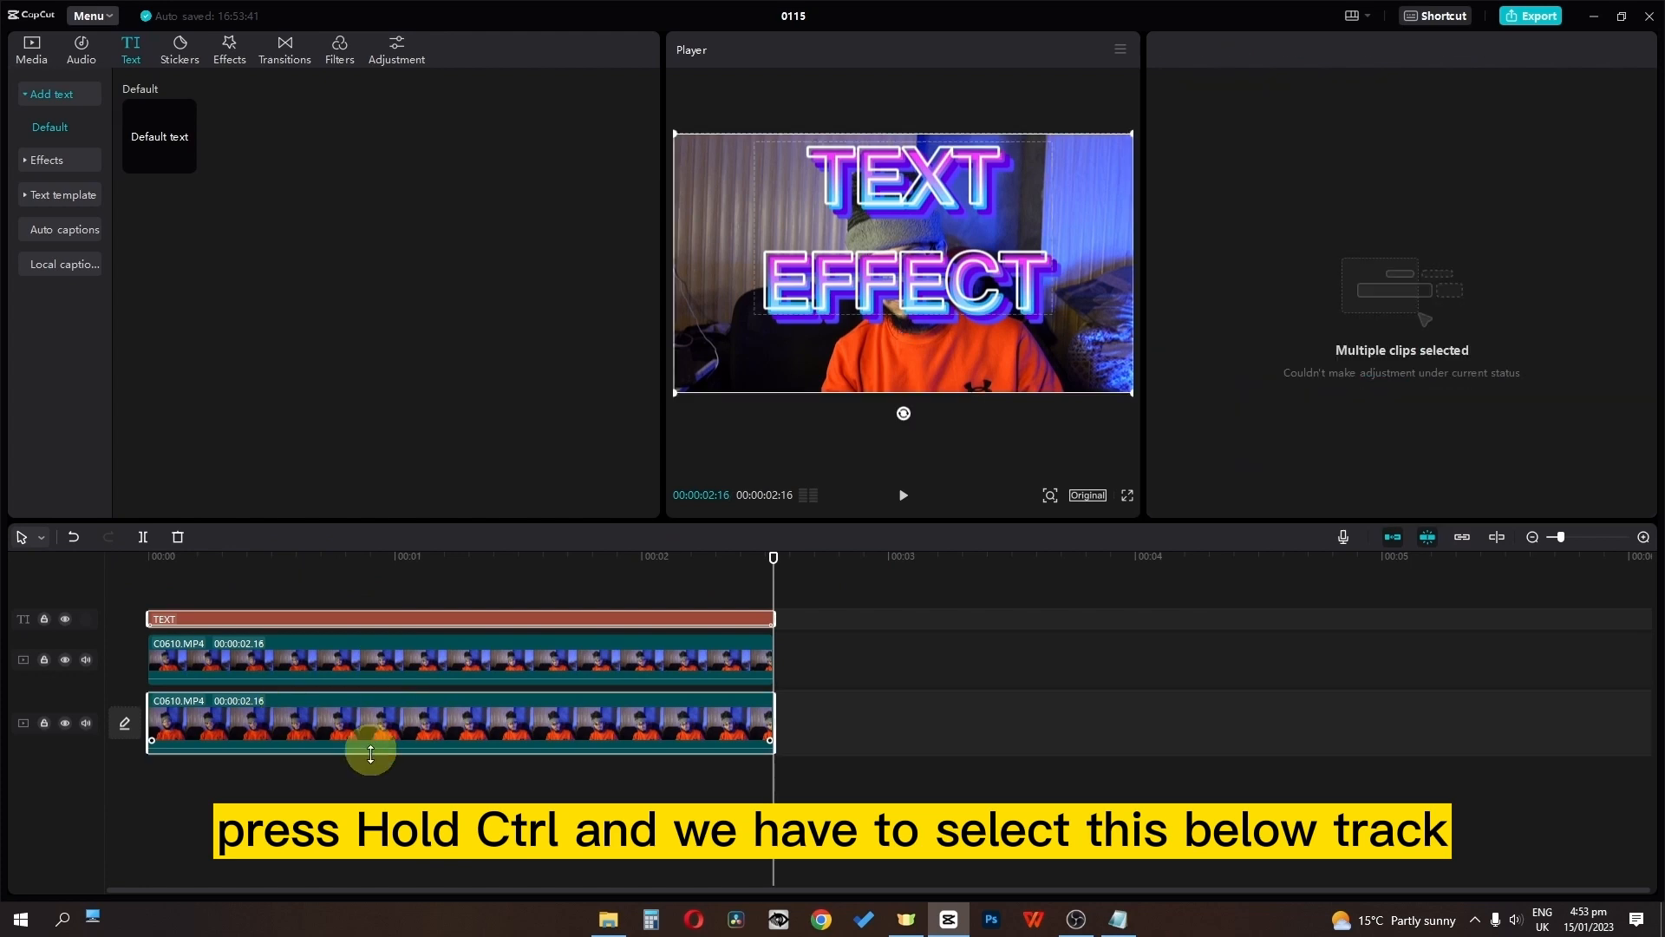
pyautogui.rightClick(290, 726)
pyautogui.click(391, 812)
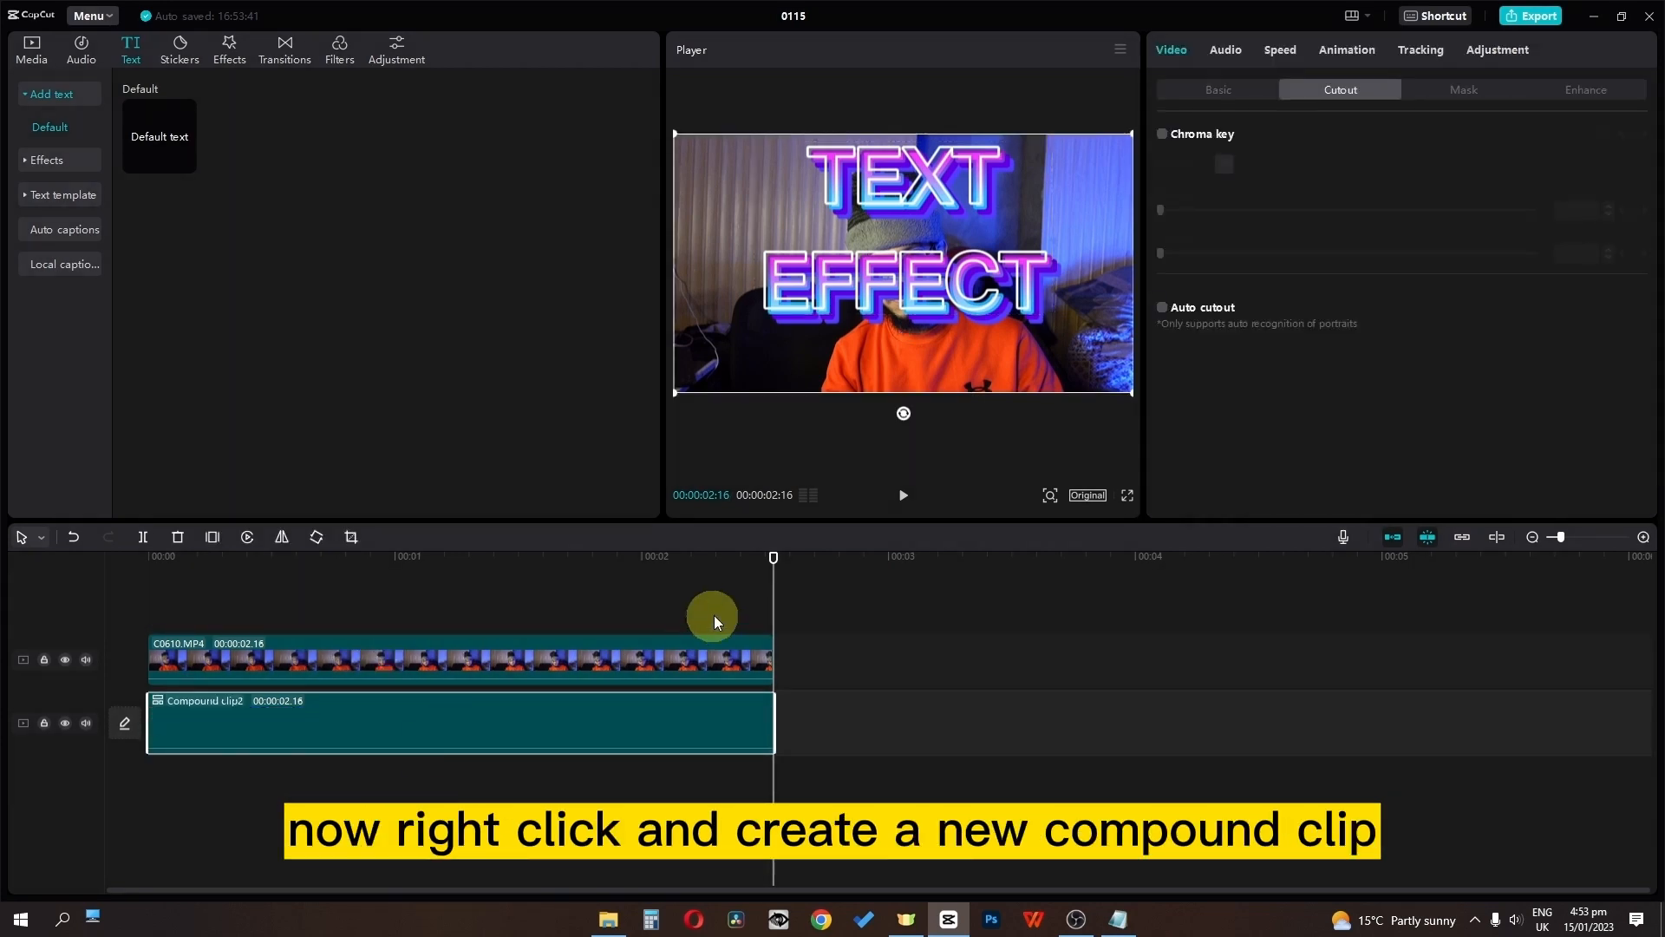
pyautogui.click(54, 560)
pyautogui.press('space')
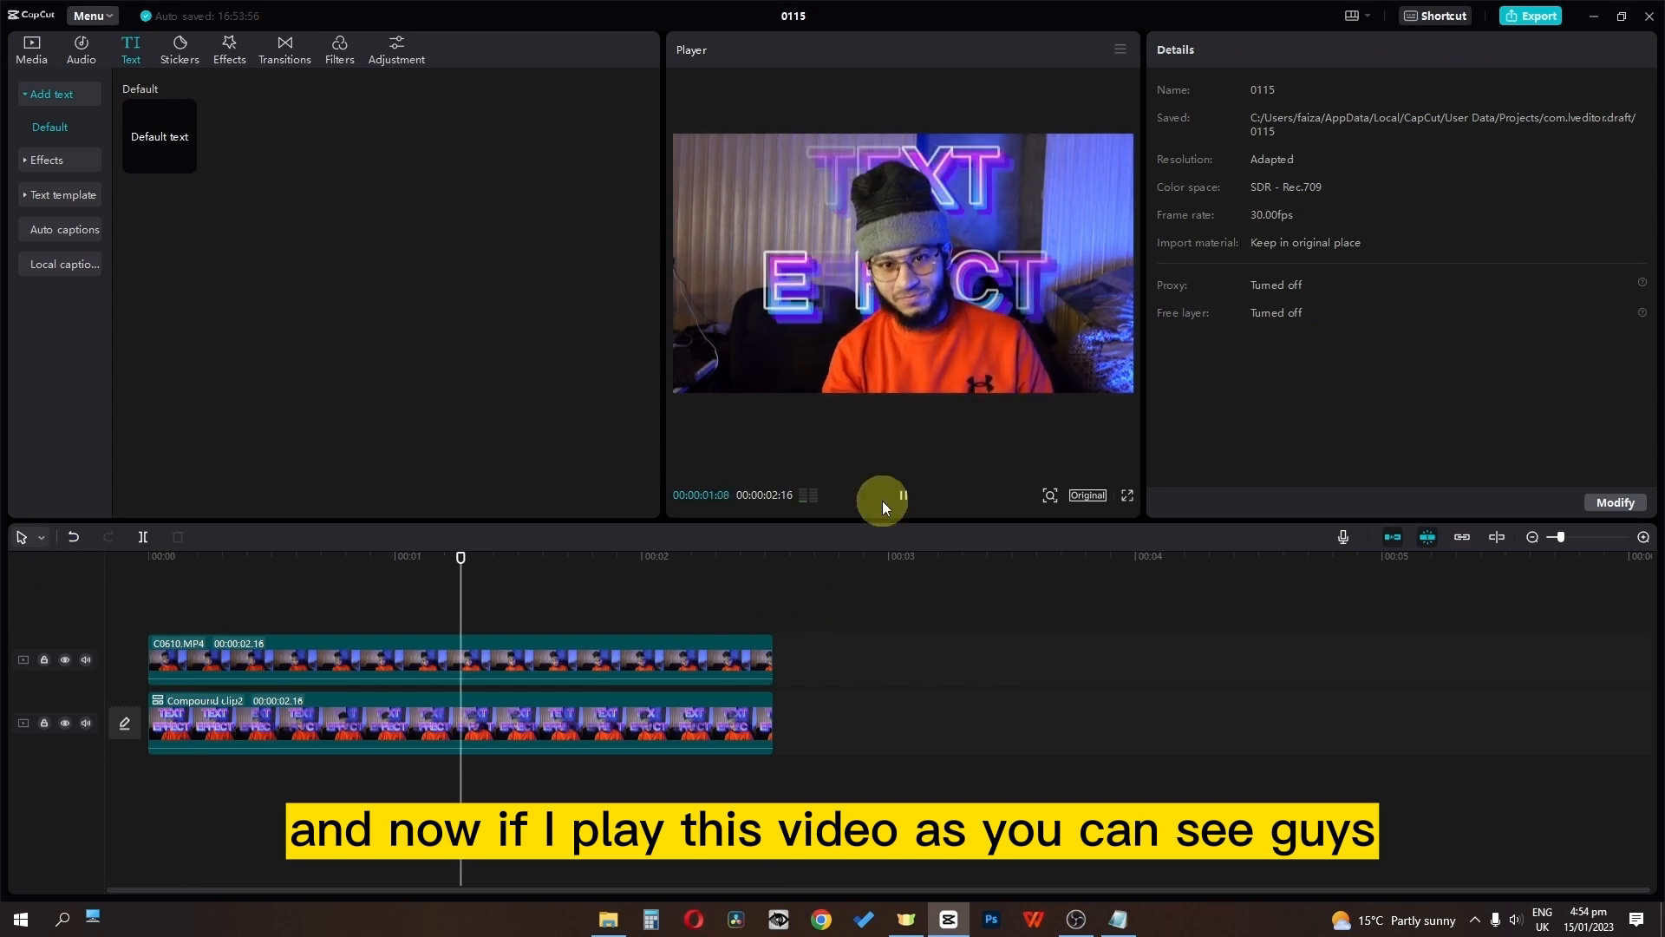
pyautogui.press('space')
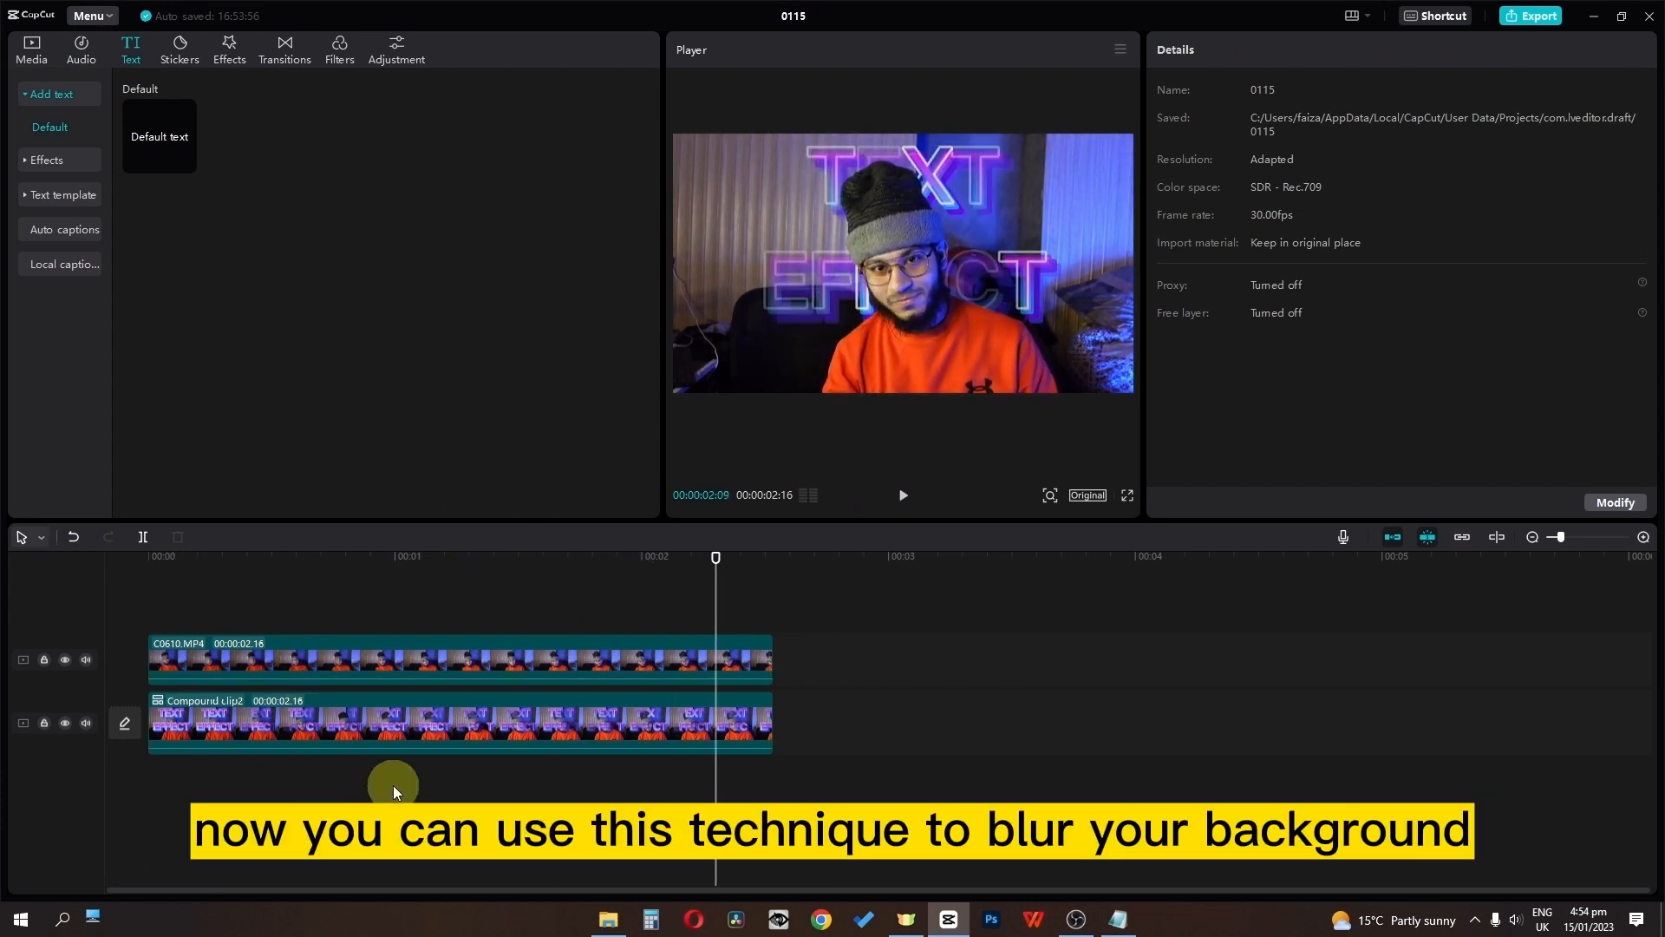
# Step: Break the text compound clip back into its separate clips and delete the TEXT clip from the timeline
pyautogui.rightClick(327, 749)
pyautogui.click(368, 712)
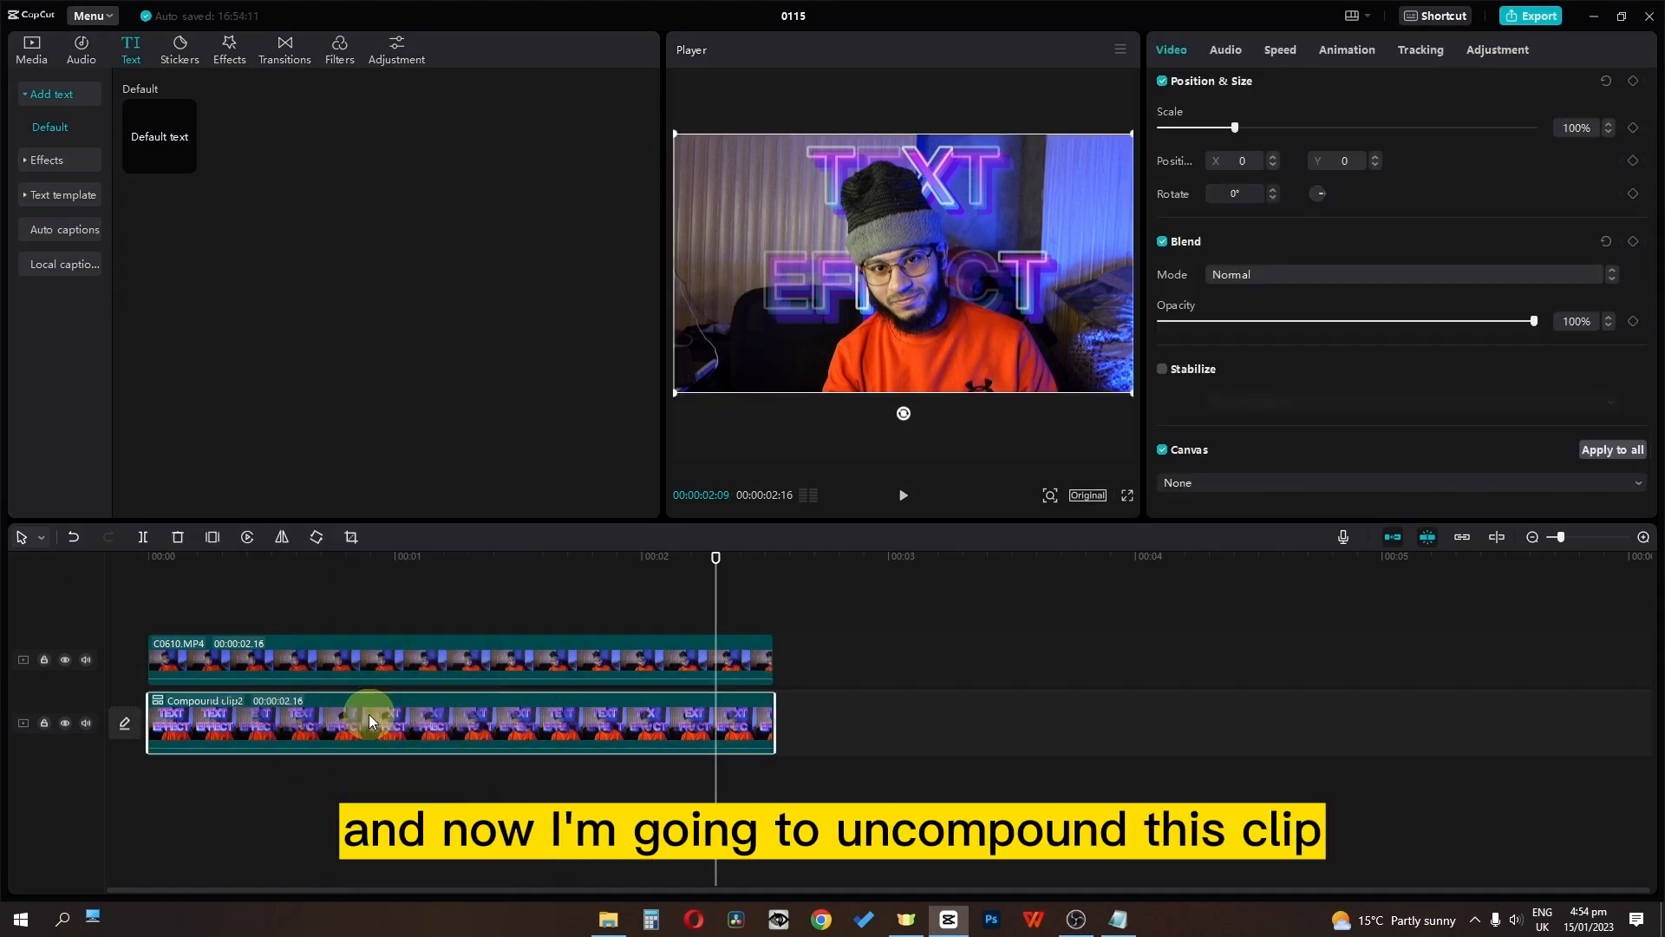
pyautogui.click(361, 617)
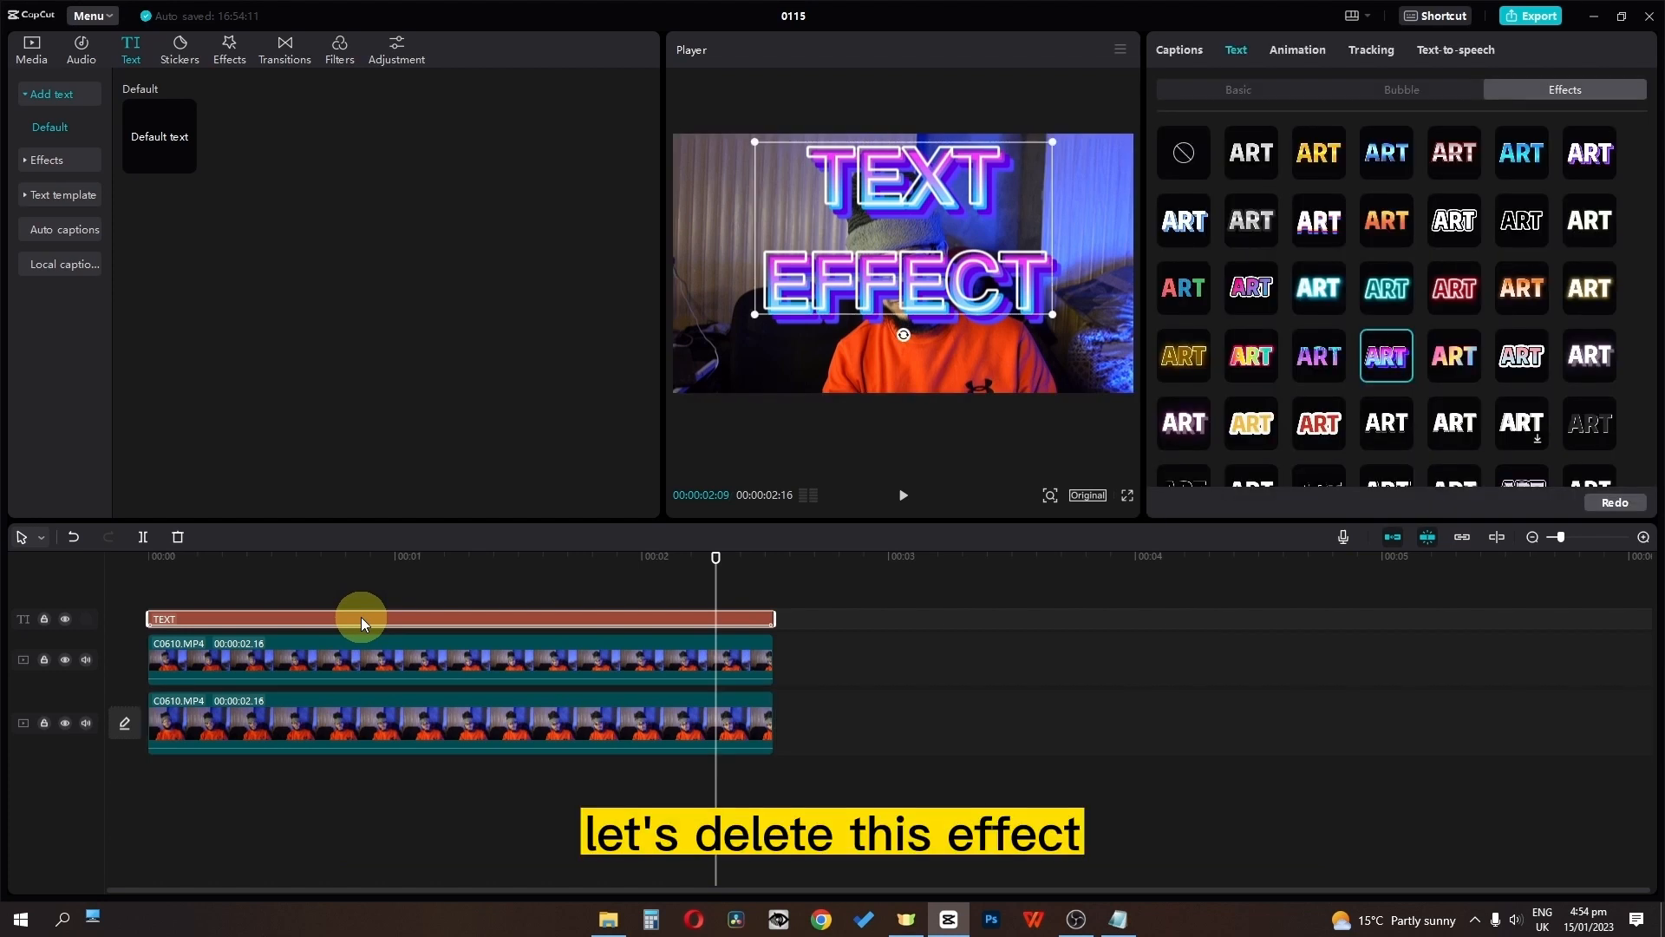
pyautogui.press('Delete')
# Step: Add the Basic video effect Blur above the clips and set its blur amount to 20
pyautogui.click(233, 50)
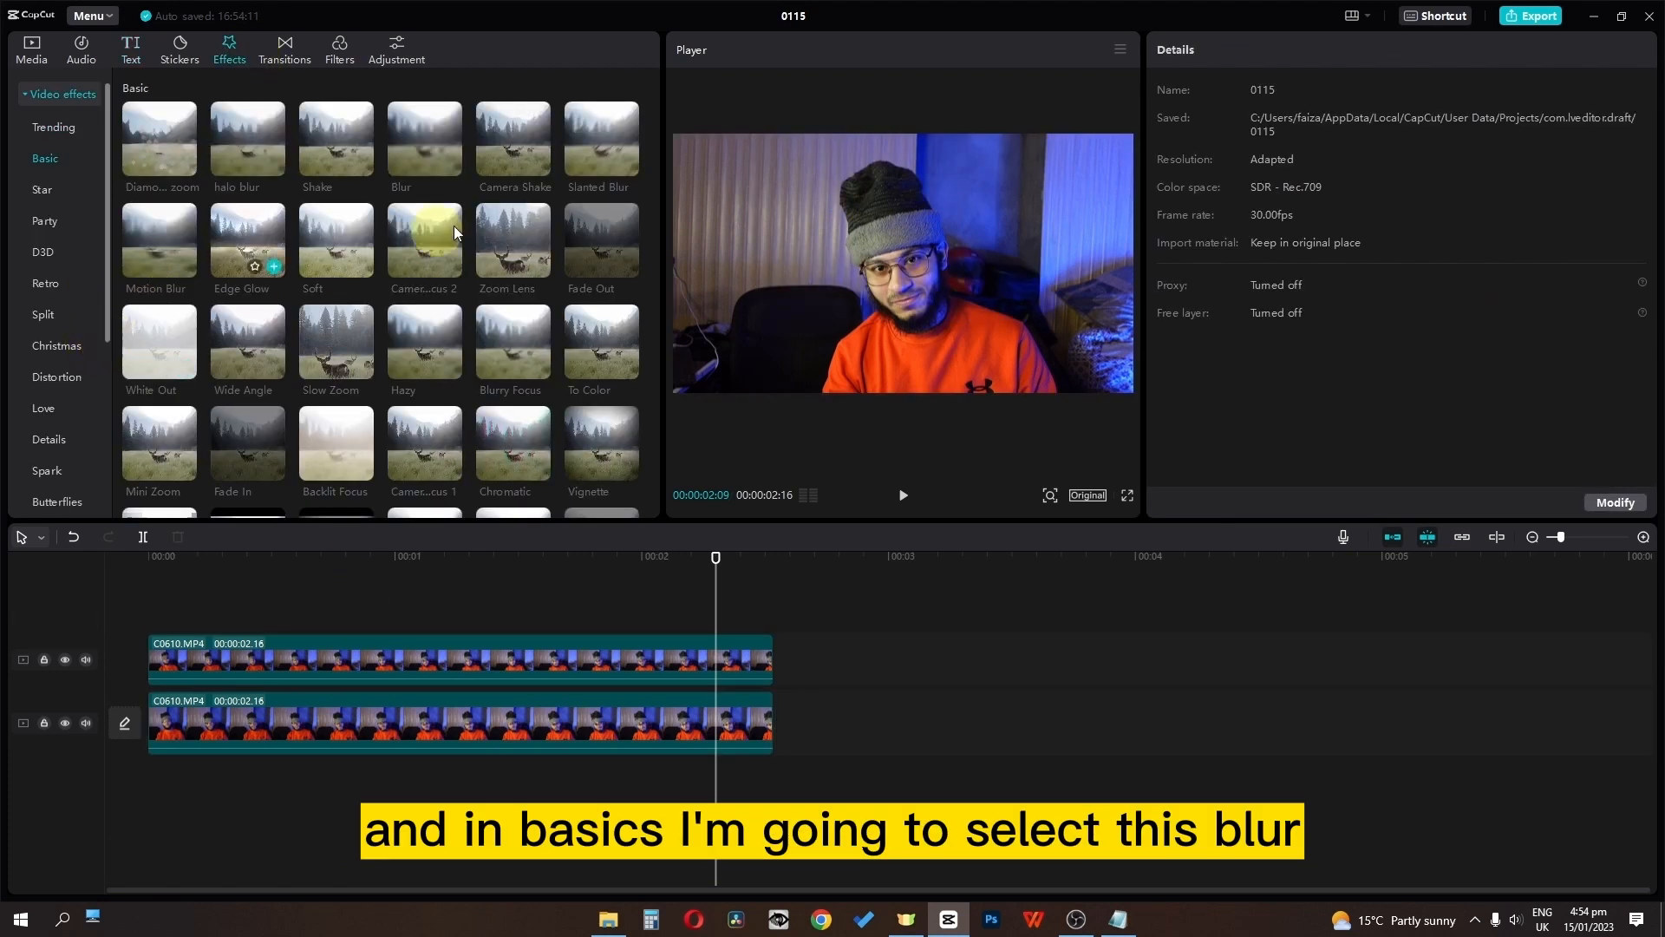
pyautogui.click(453, 165)
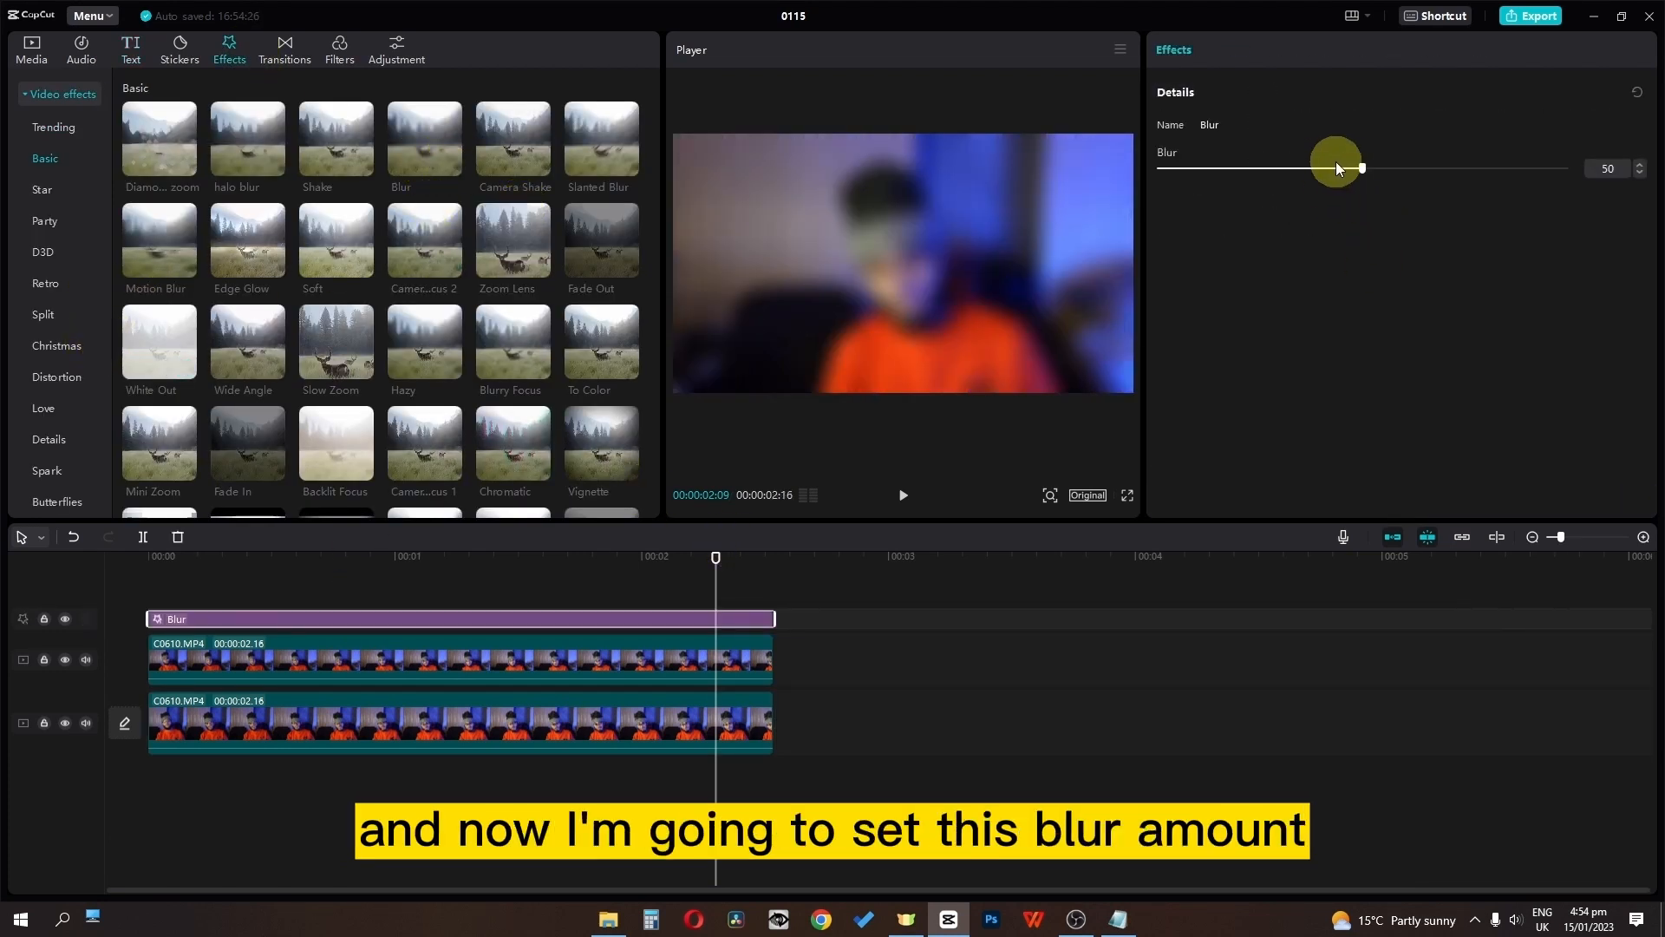
pyautogui.moveTo(1342, 161); pyautogui.dragTo(1188, 170)
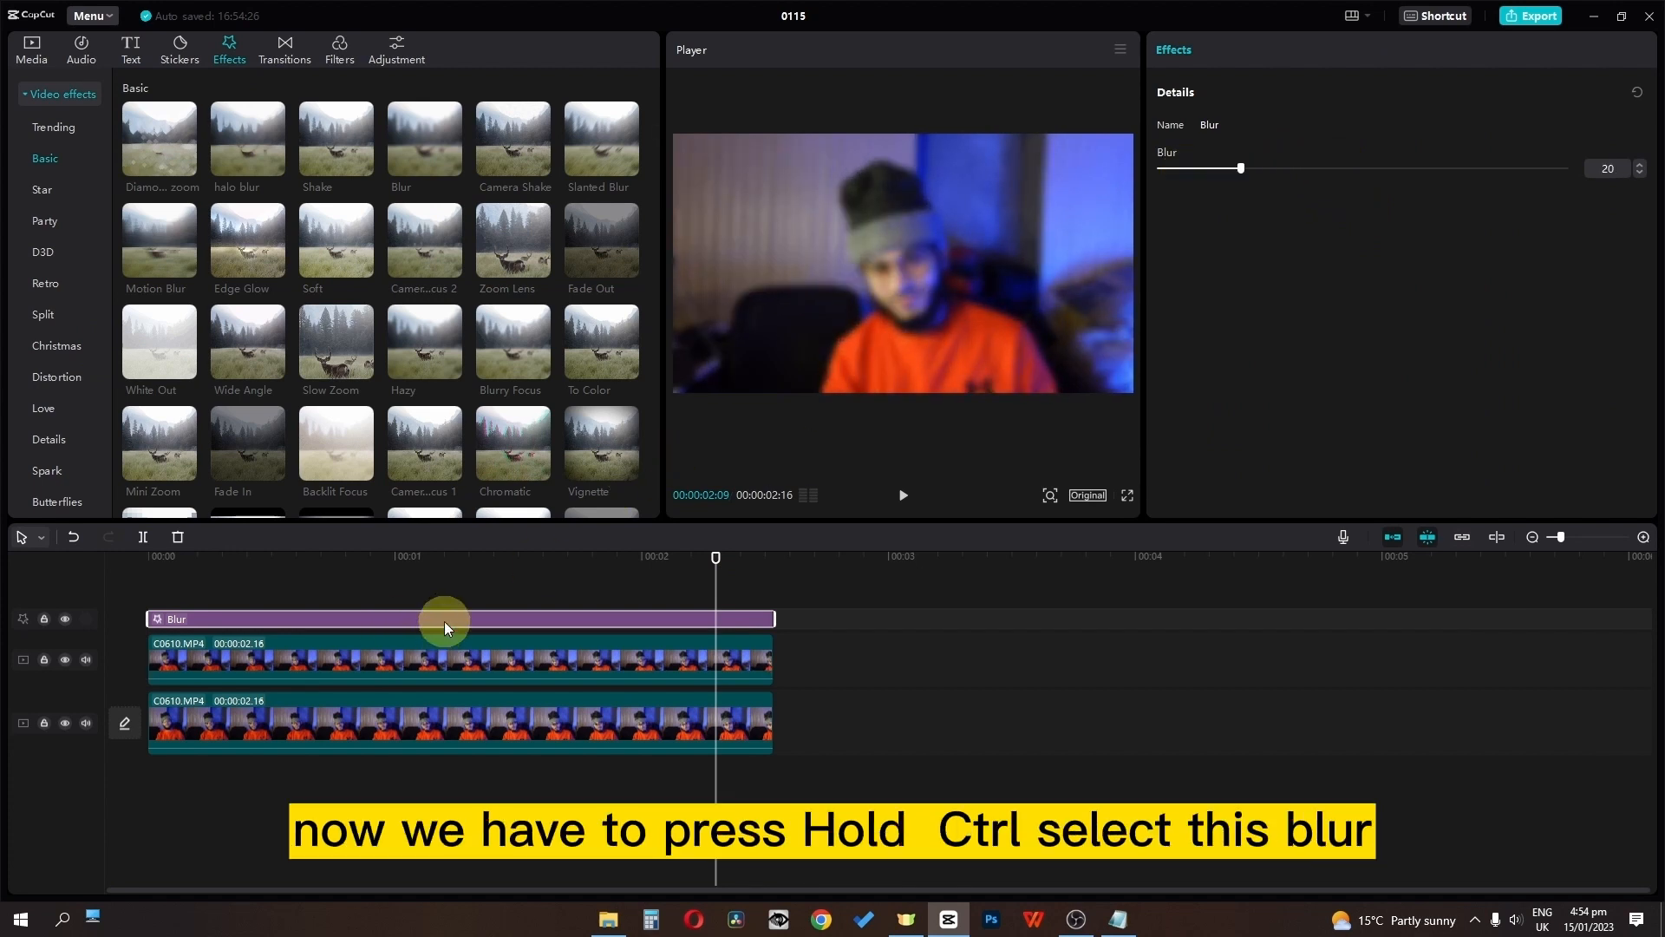
# Step: Combine the Blur effect and the main-track video into a compound clip beneath the cutout, and play it from the start
pyautogui.keyDown('ctrl'); pyautogui.click(372, 725); pyautogui.keyUp('ctrl')
pyautogui.rightClick(253, 717)
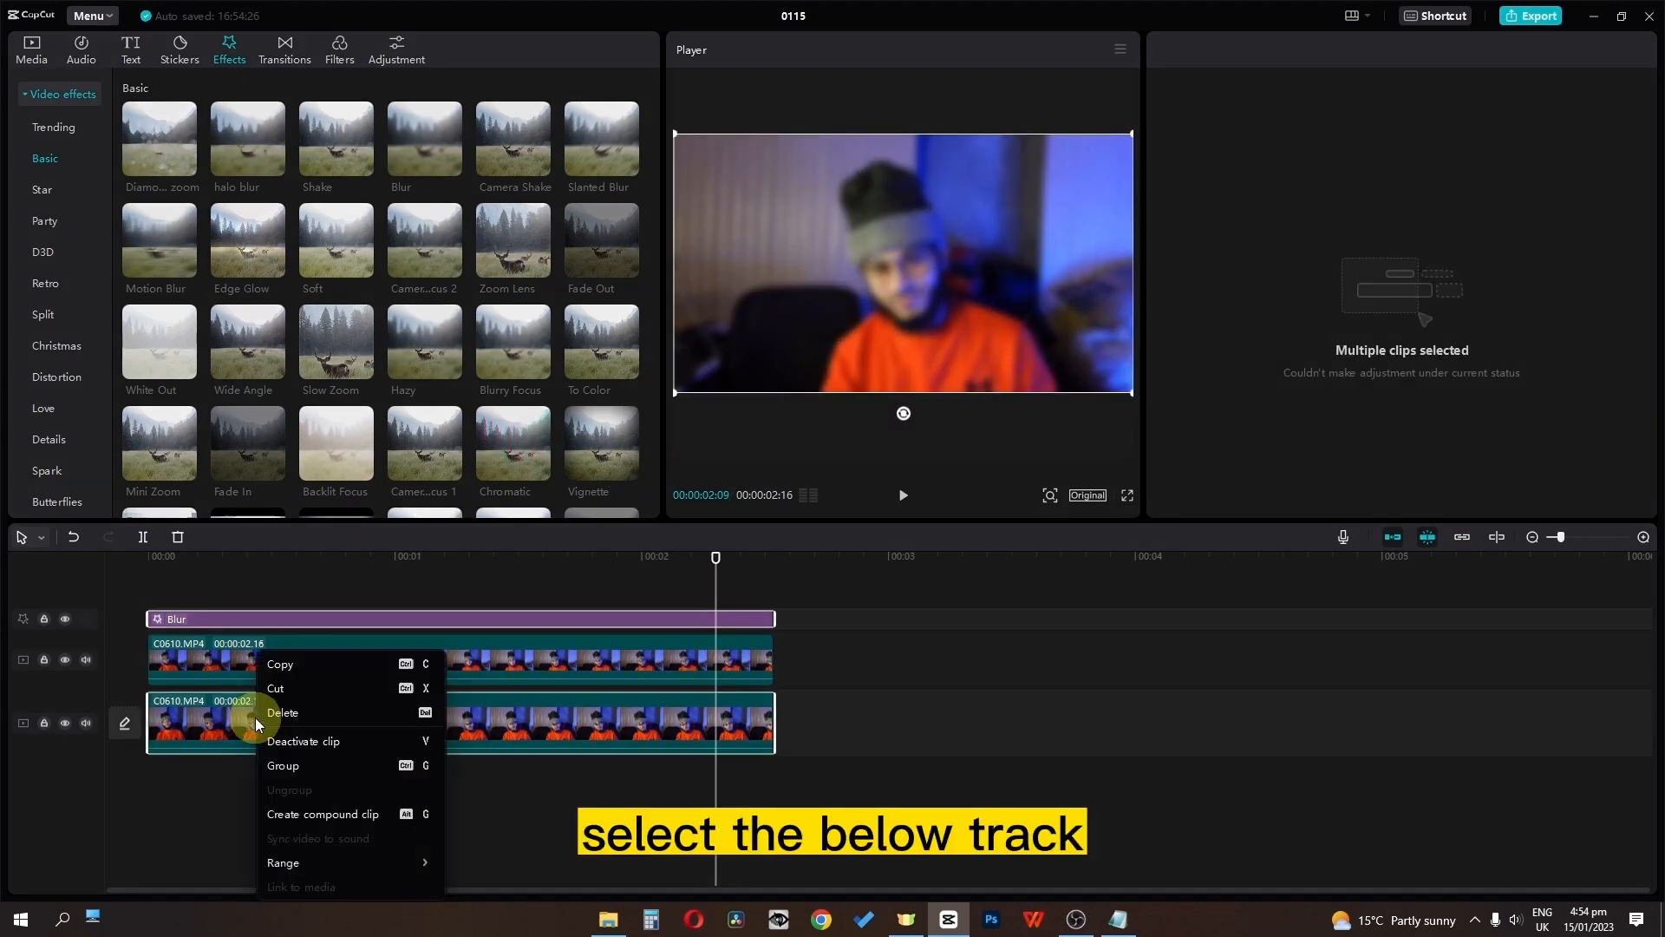
pyautogui.click(328, 800)
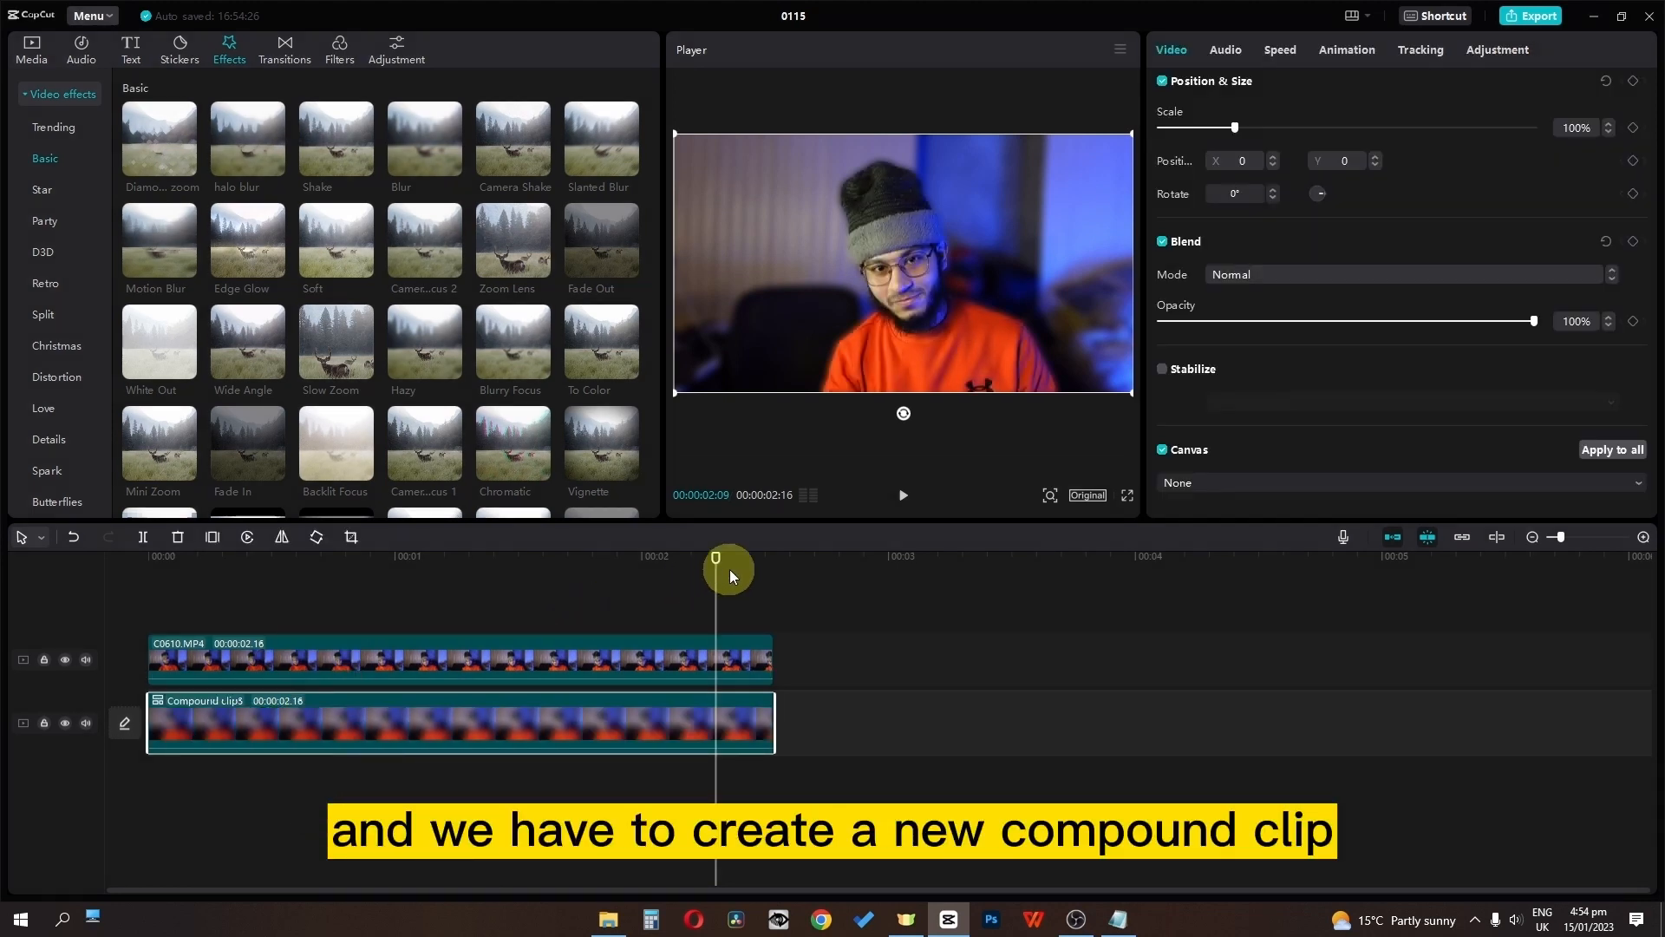
pyautogui.moveTo(718, 561); pyautogui.dragTo(1, 556)
pyautogui.press('space')
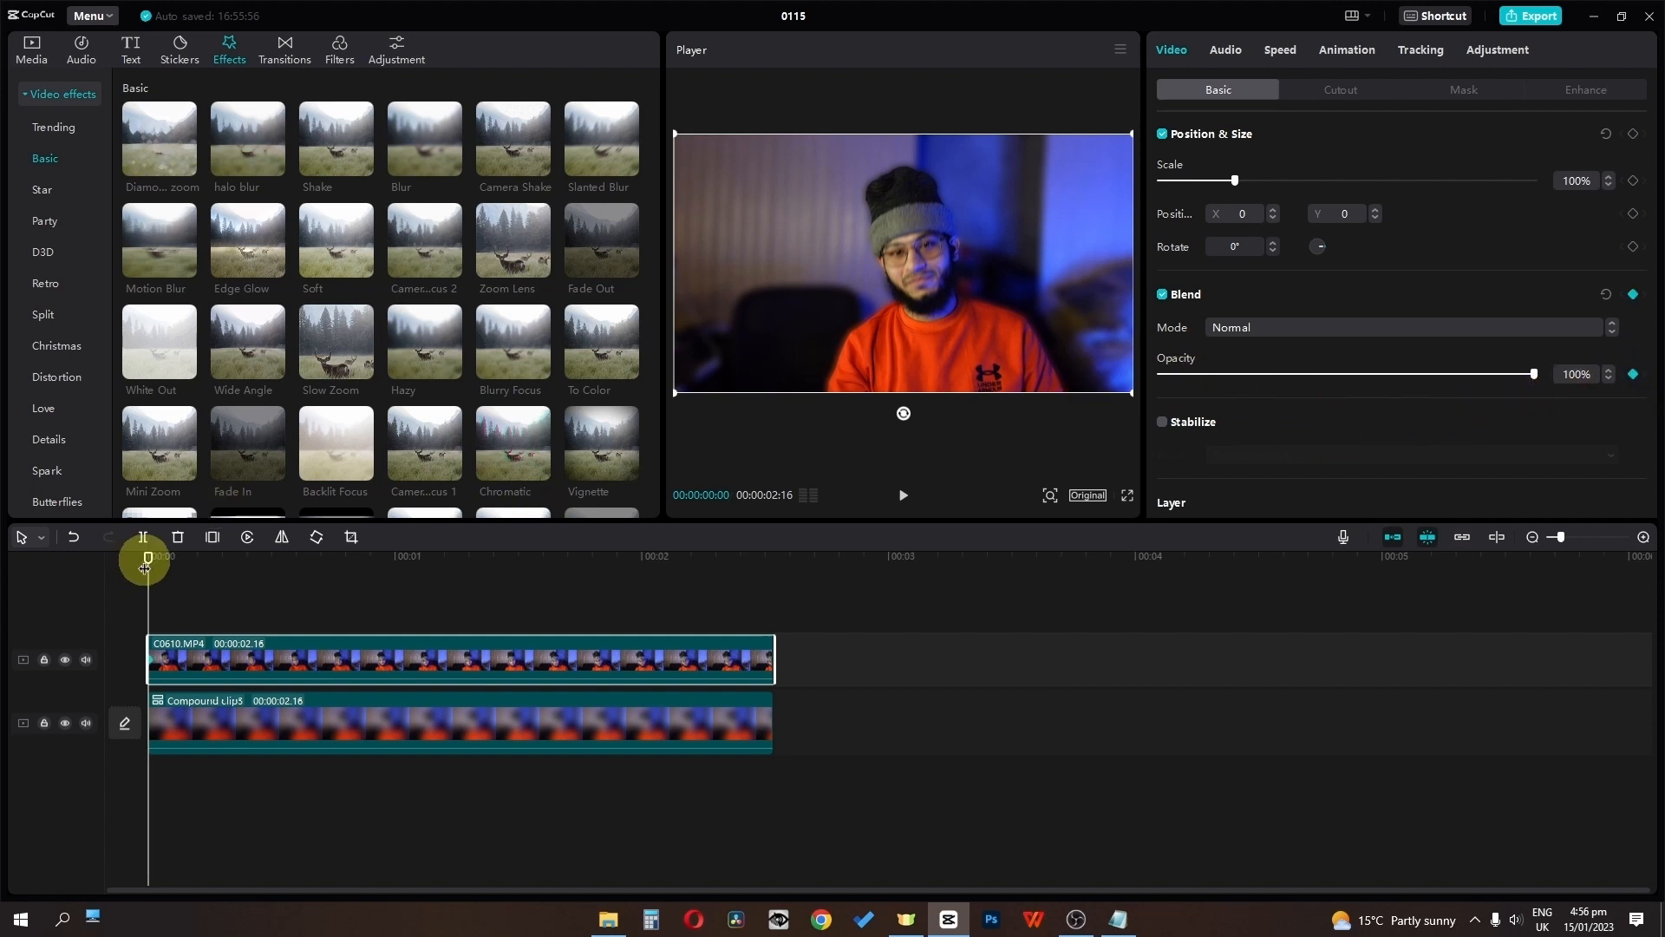
# Step: Keyframe the cutout clip's opacity to 0% at 00:00:00:12 and 100% at 00:00:00:20, and play the result from the start
pyautogui.moveTo(149, 558); pyautogui.dragTo(248, 564)
pyautogui.moveTo(1438, 377); pyautogui.dragTo(1129, 372)
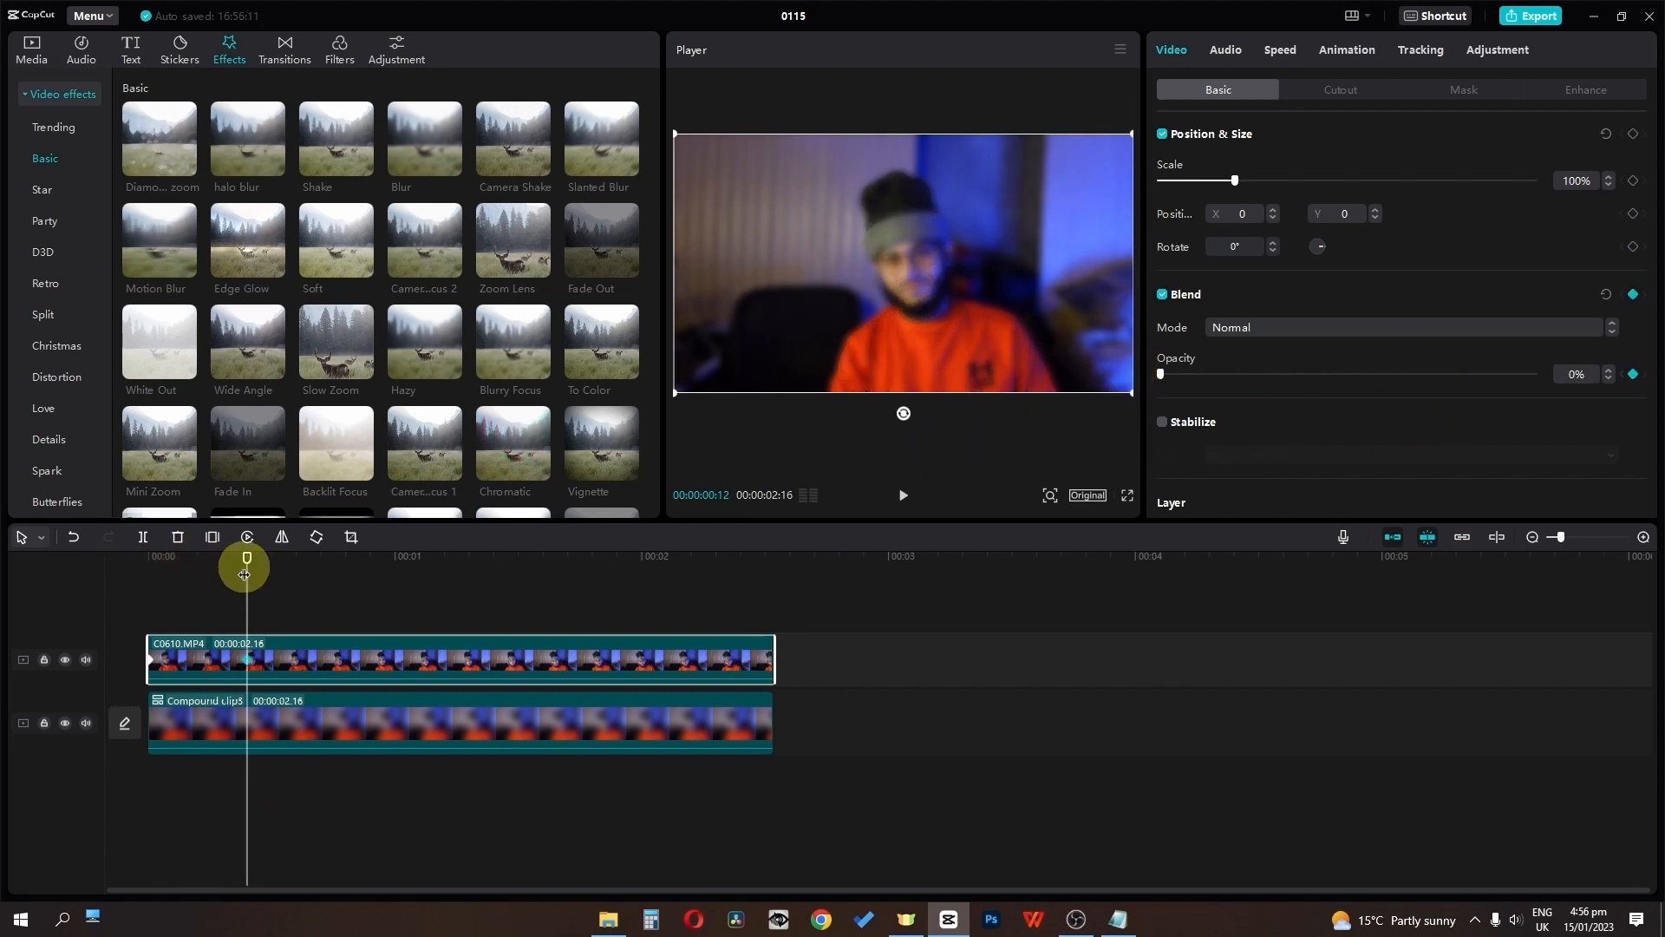
pyautogui.moveTo(247, 559); pyautogui.dragTo(313, 576)
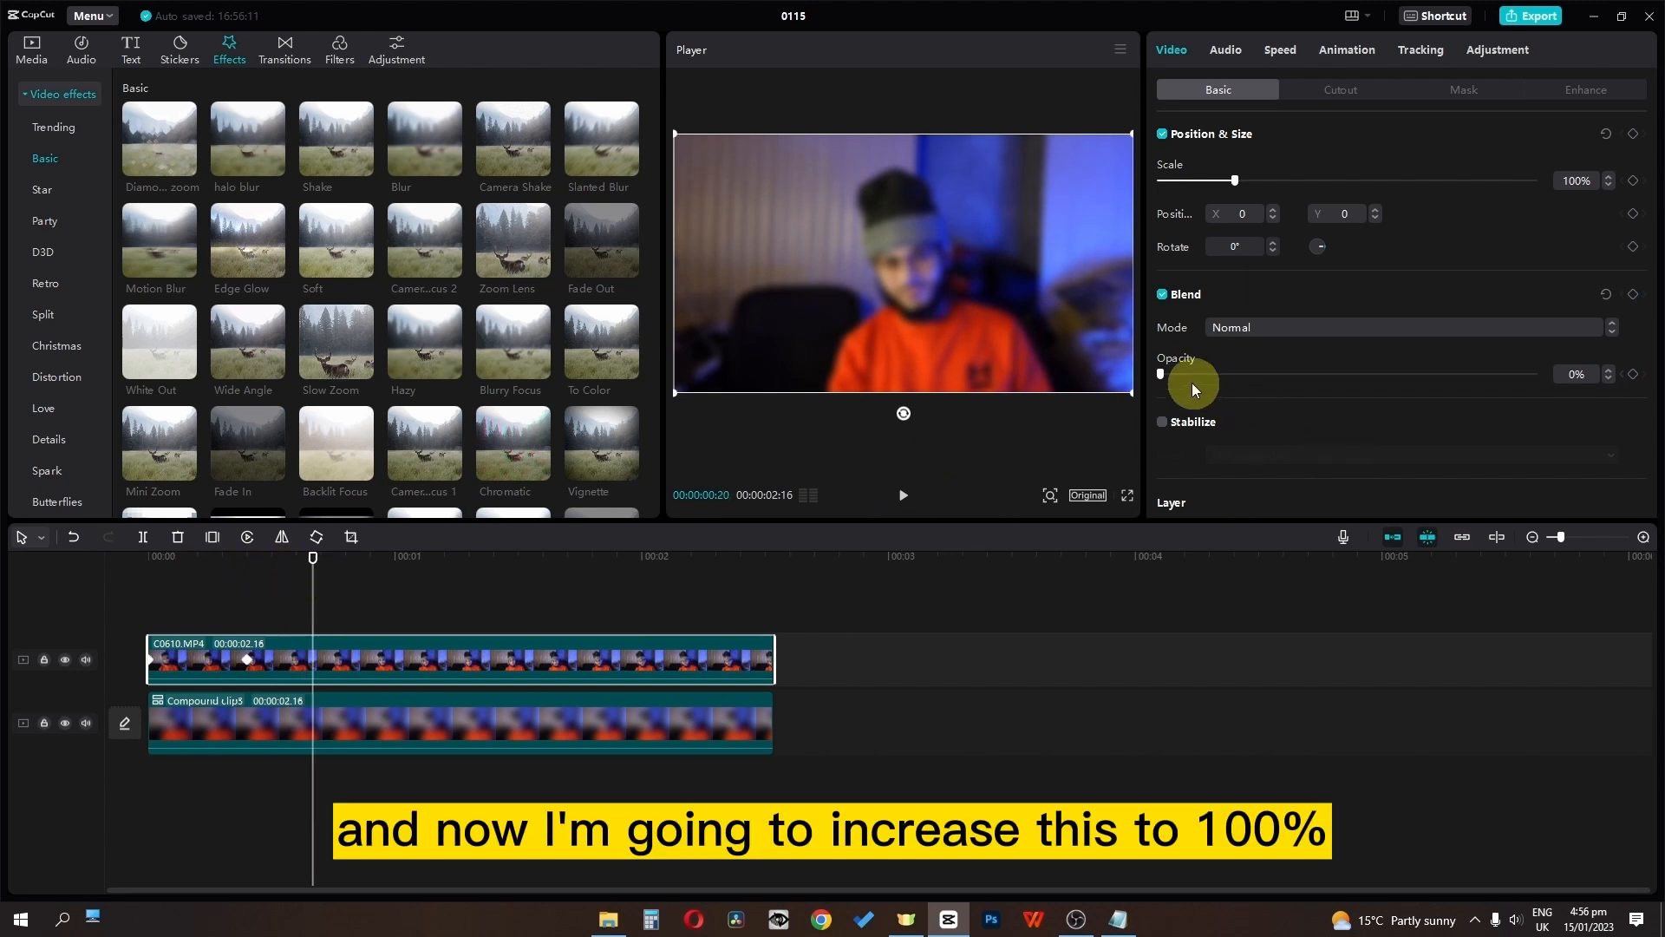
pyautogui.moveTo(1165, 378); pyautogui.dragTo(1576, 372)
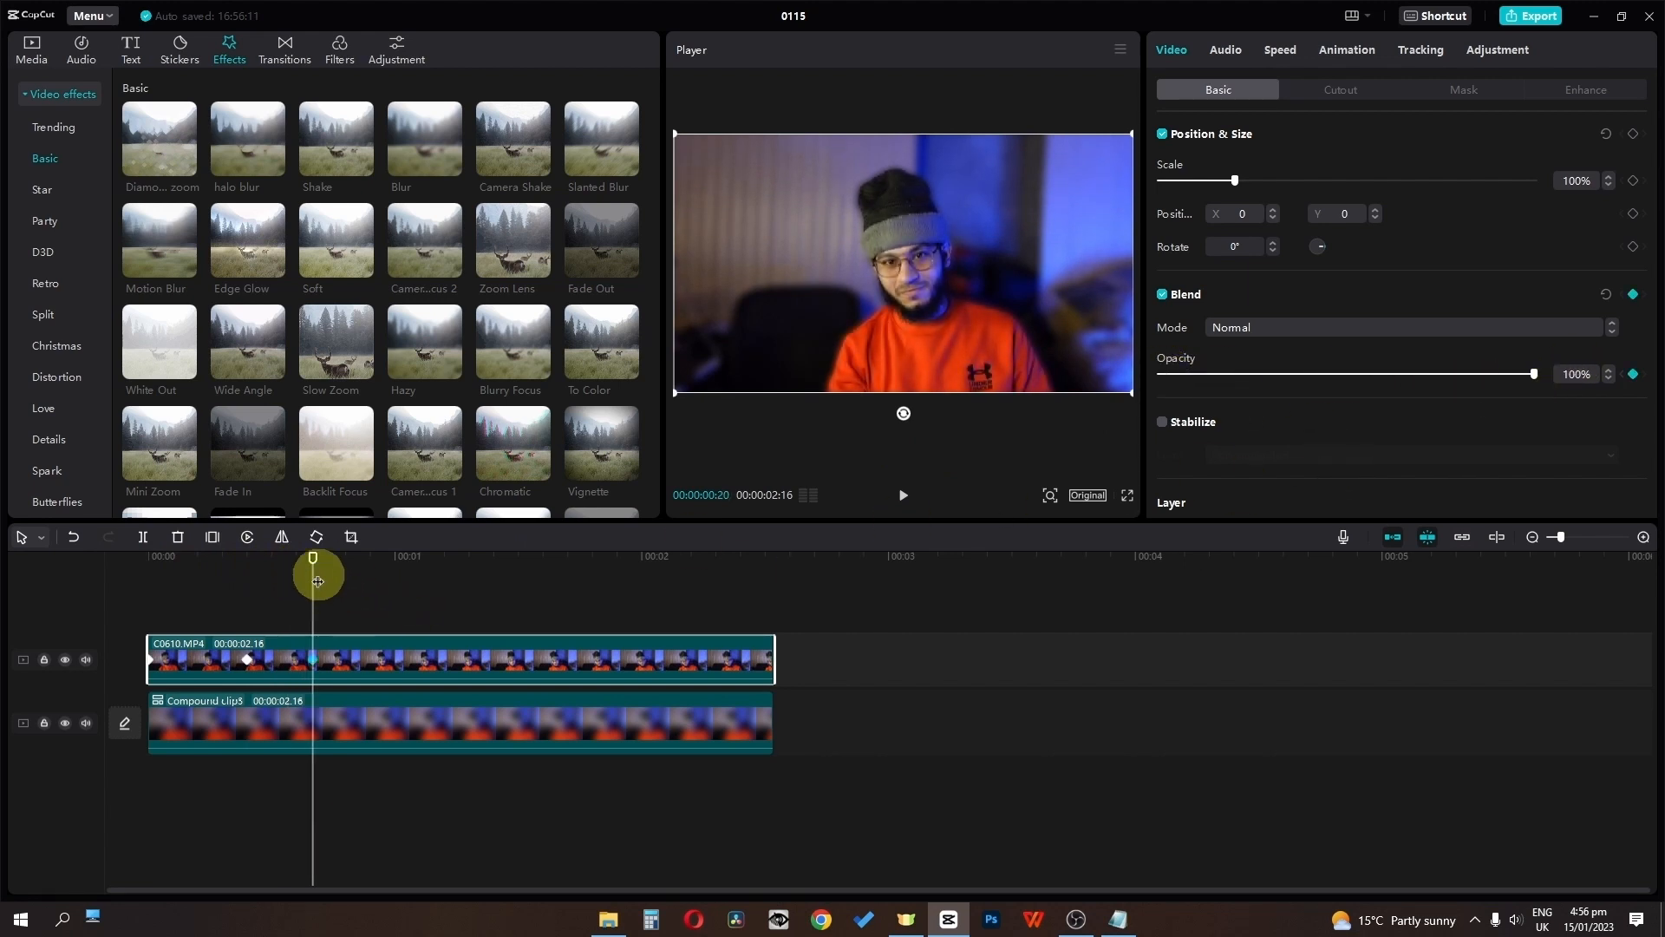
pyautogui.moveTo(315, 567); pyautogui.dragTo(1, 554)
pyautogui.press('space')
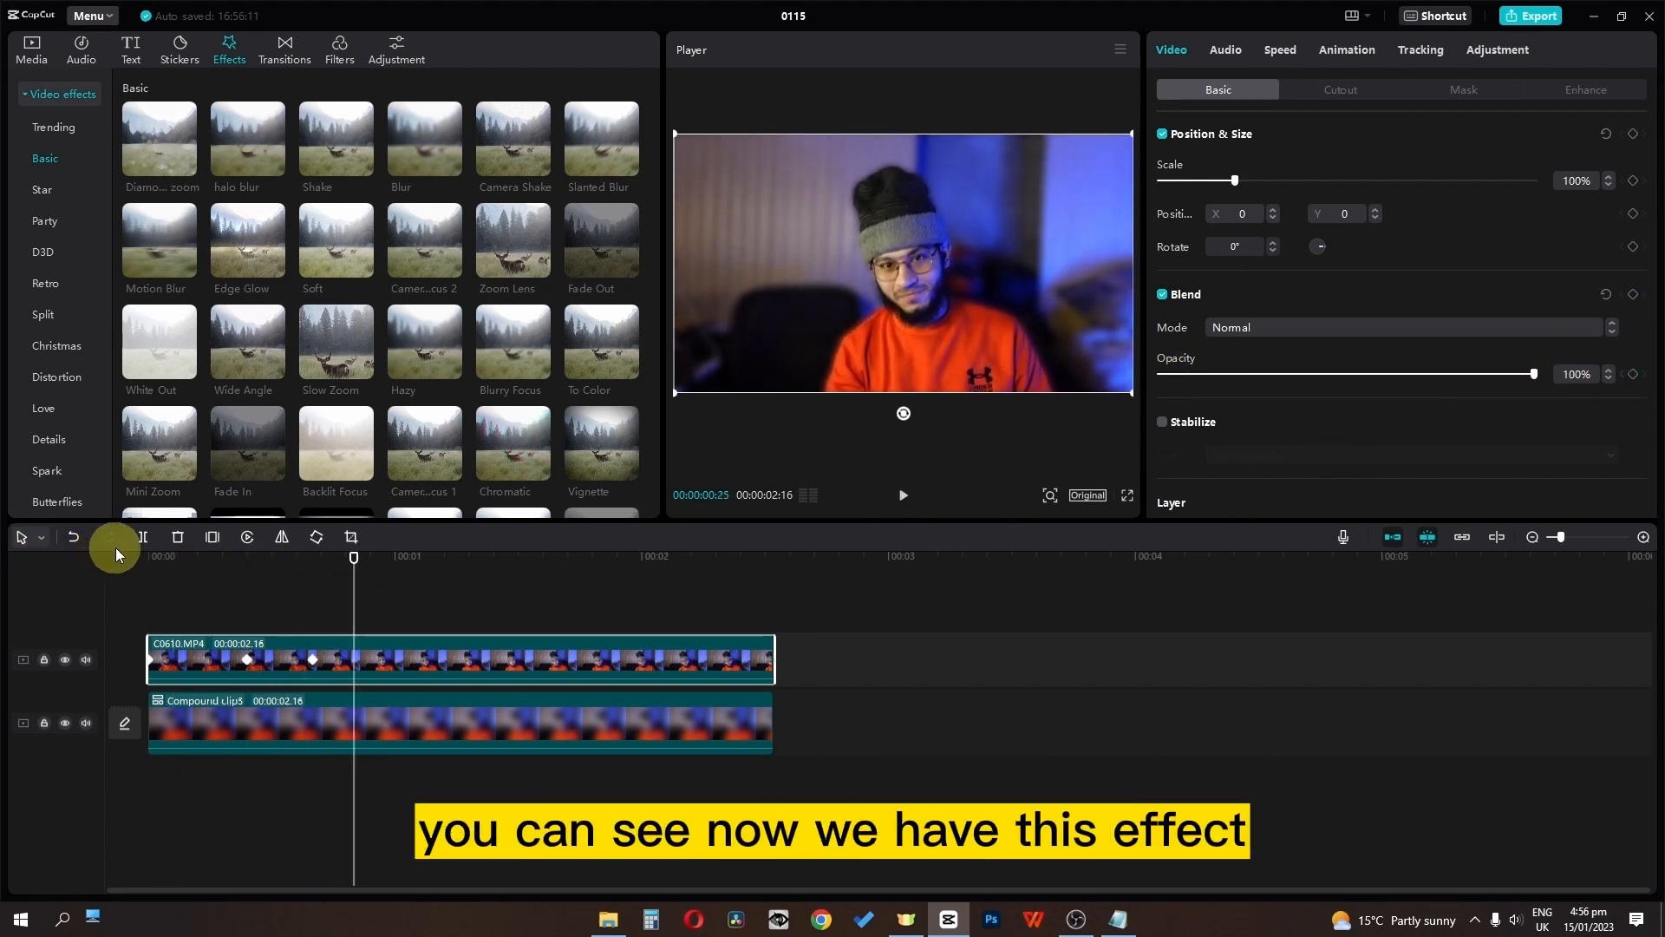
pyautogui.moveTo(149, 559); pyautogui.dragTo(40, 548)
pyautogui.press('space')
pyautogui.press('space')
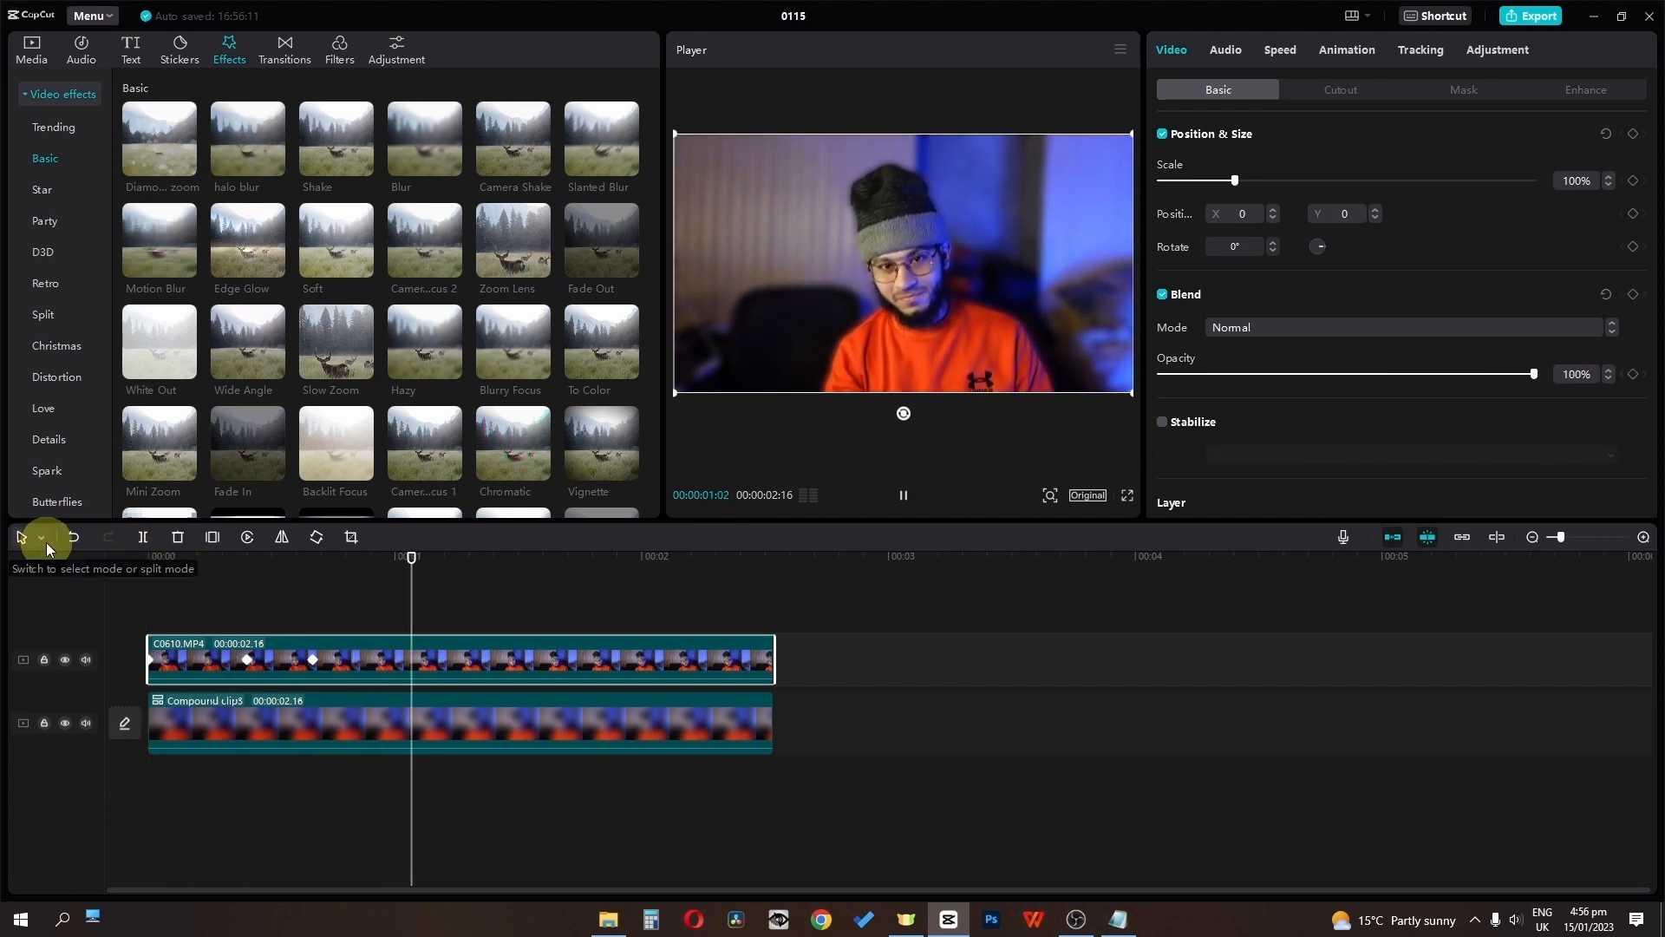
# Step: Keyframe the cutout clip's scale at 100% at 00:00:01:02 and enlarge it to 178% at 00:00:01:11
pyautogui.click(1633, 180)
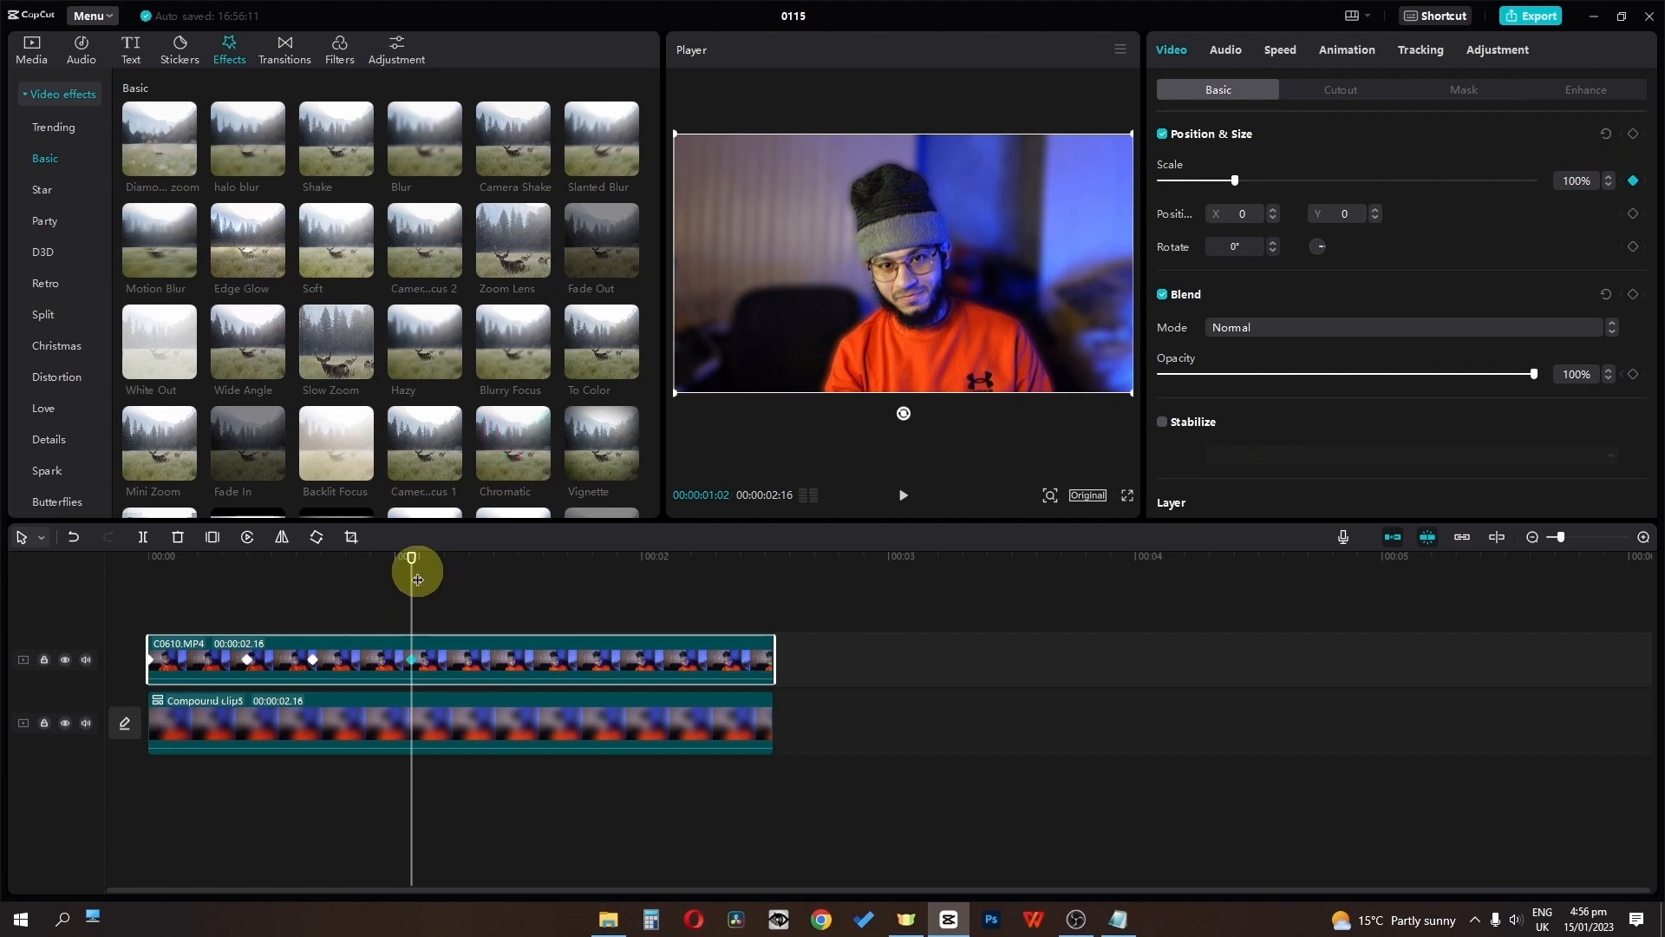
pyautogui.moveTo(417, 579); pyautogui.dragTo(486, 572)
pyautogui.moveTo(1236, 180); pyautogui.dragTo(1293, 191)
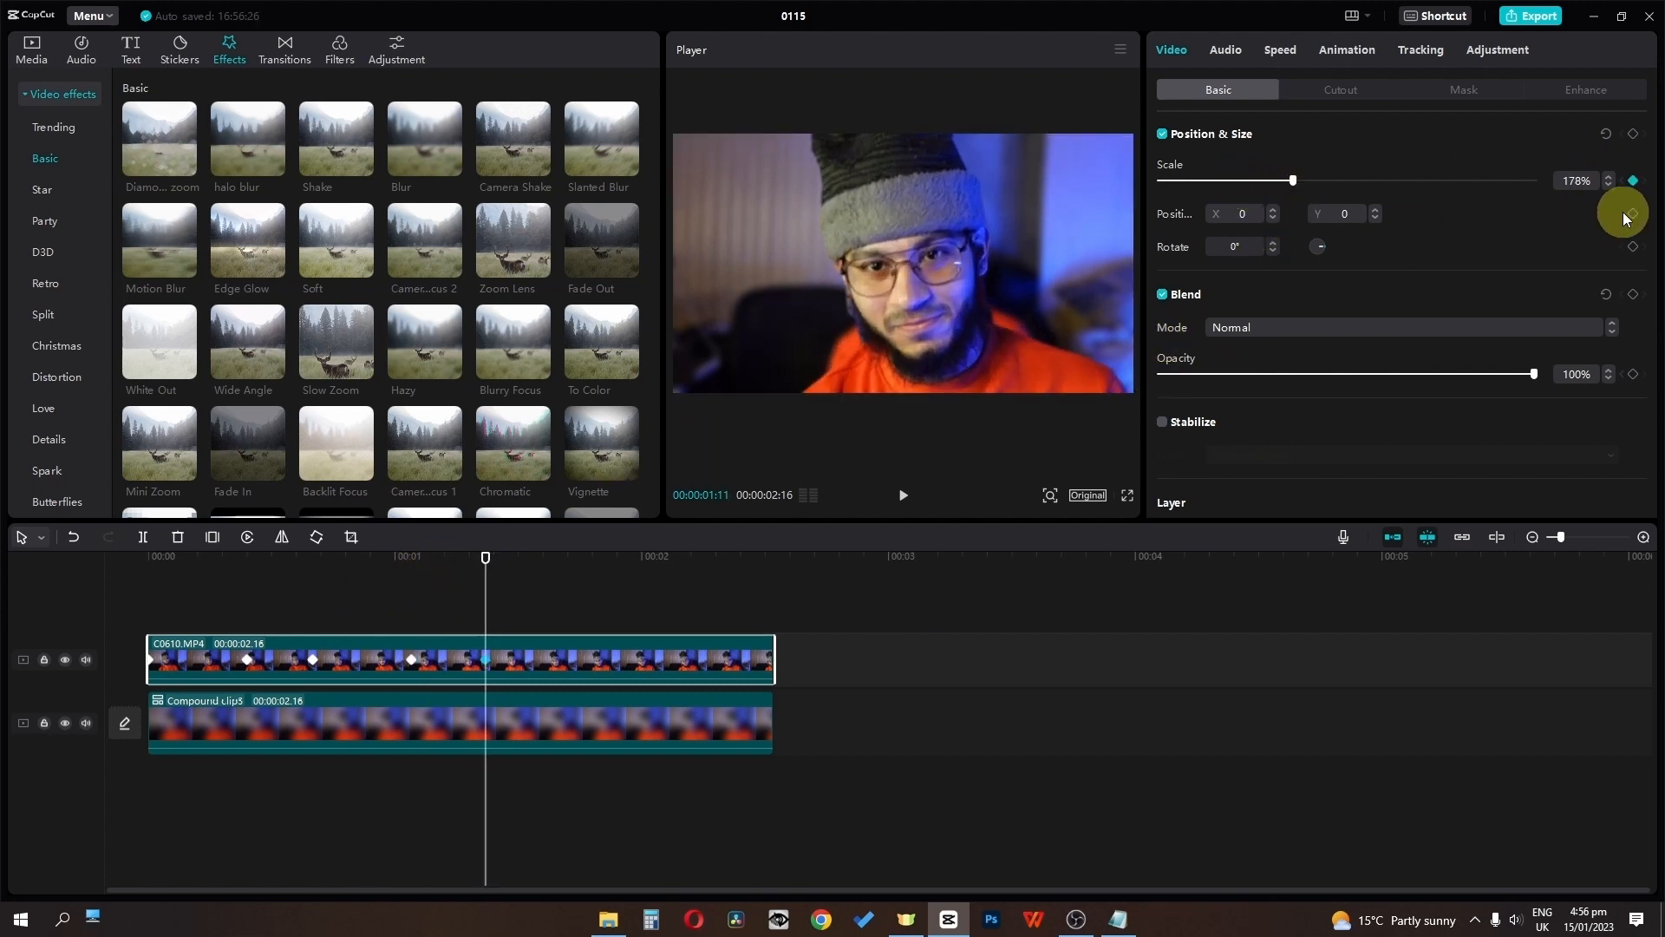
# Step: Add position and rotation keyframes at 00:00:01:11, rotate the cutout clip to 22° and enlarge it to 191%
pyautogui.click(1633, 247)
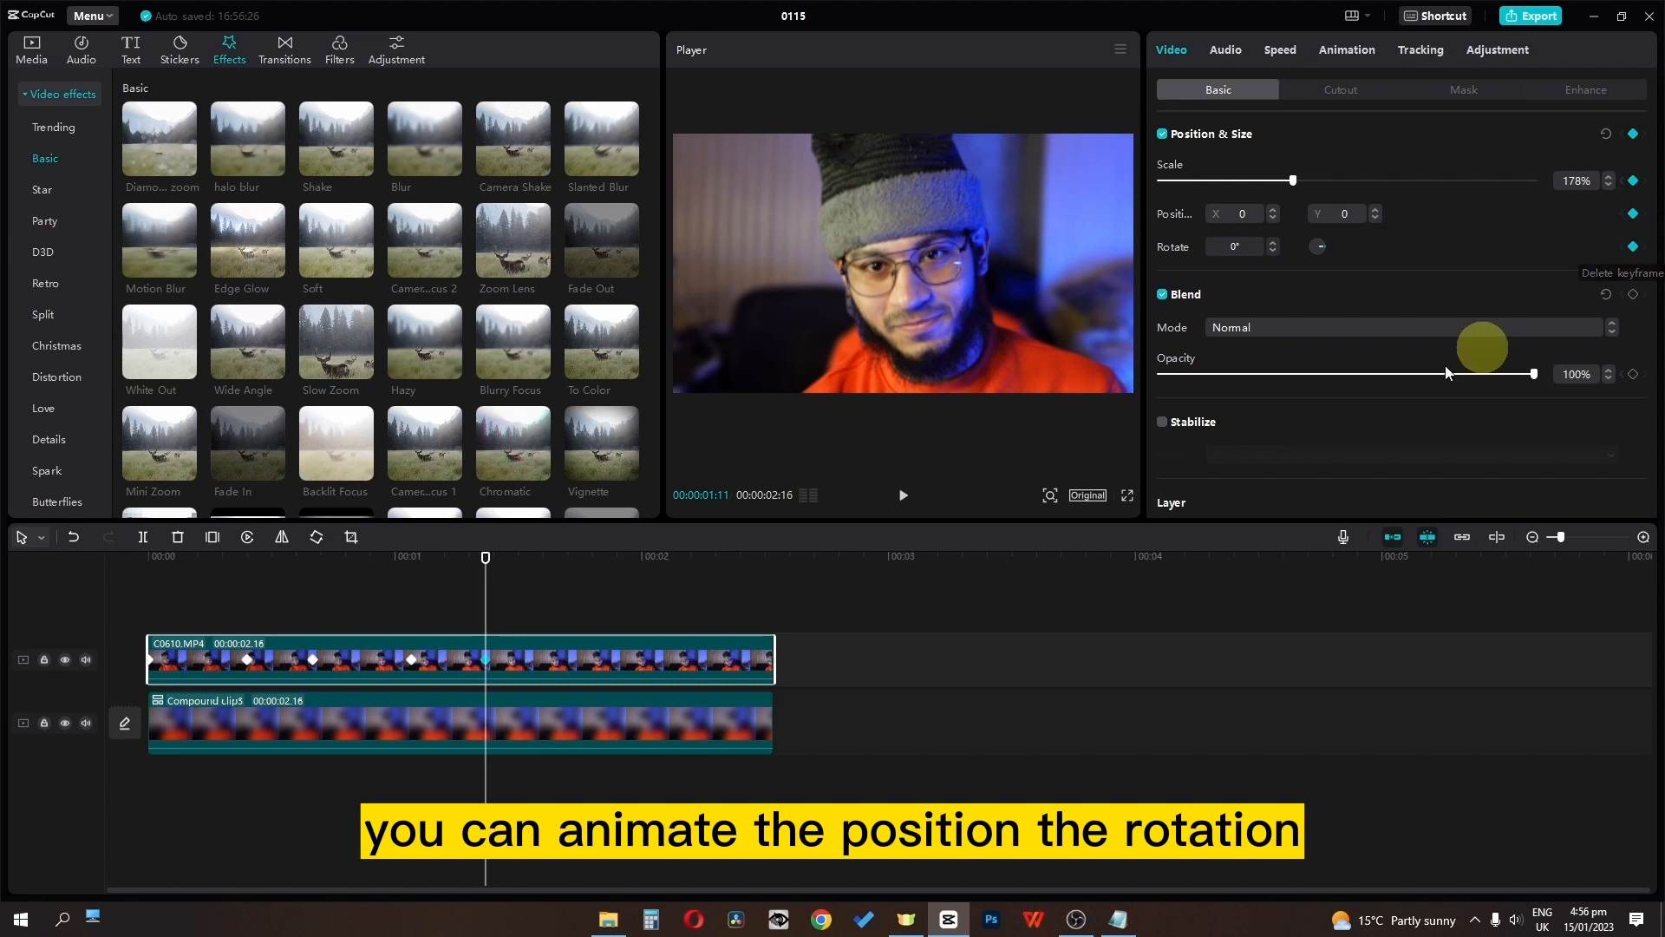
pyautogui.click(878, 329)
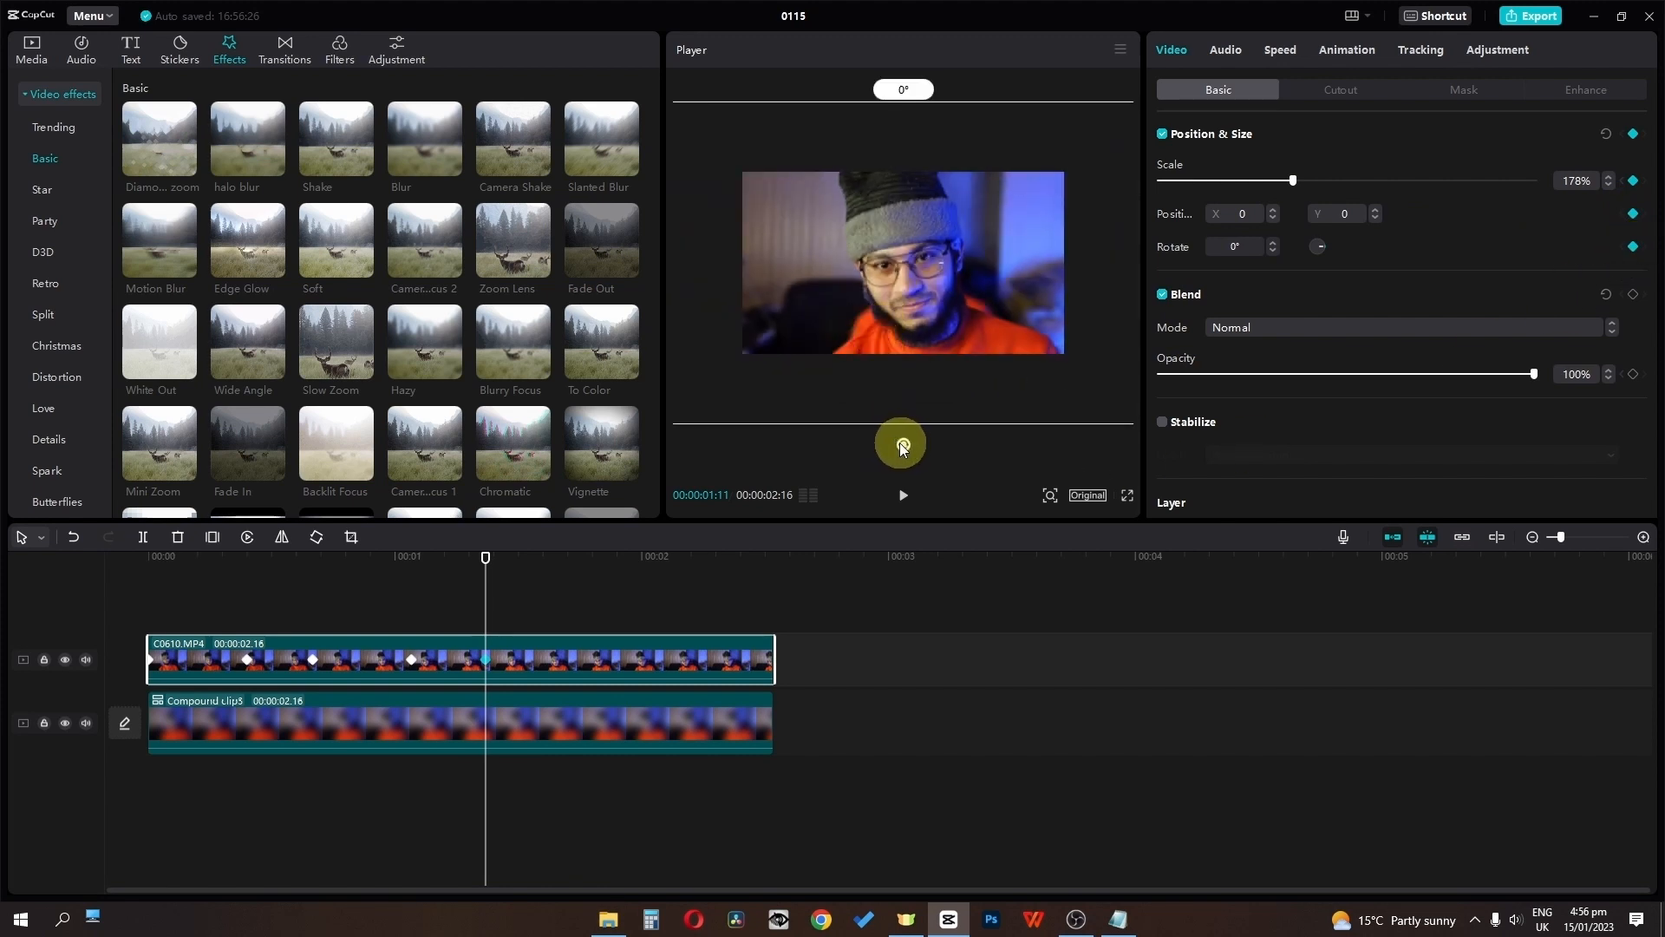
pyautogui.moveTo(902, 447); pyautogui.dragTo(844, 401)
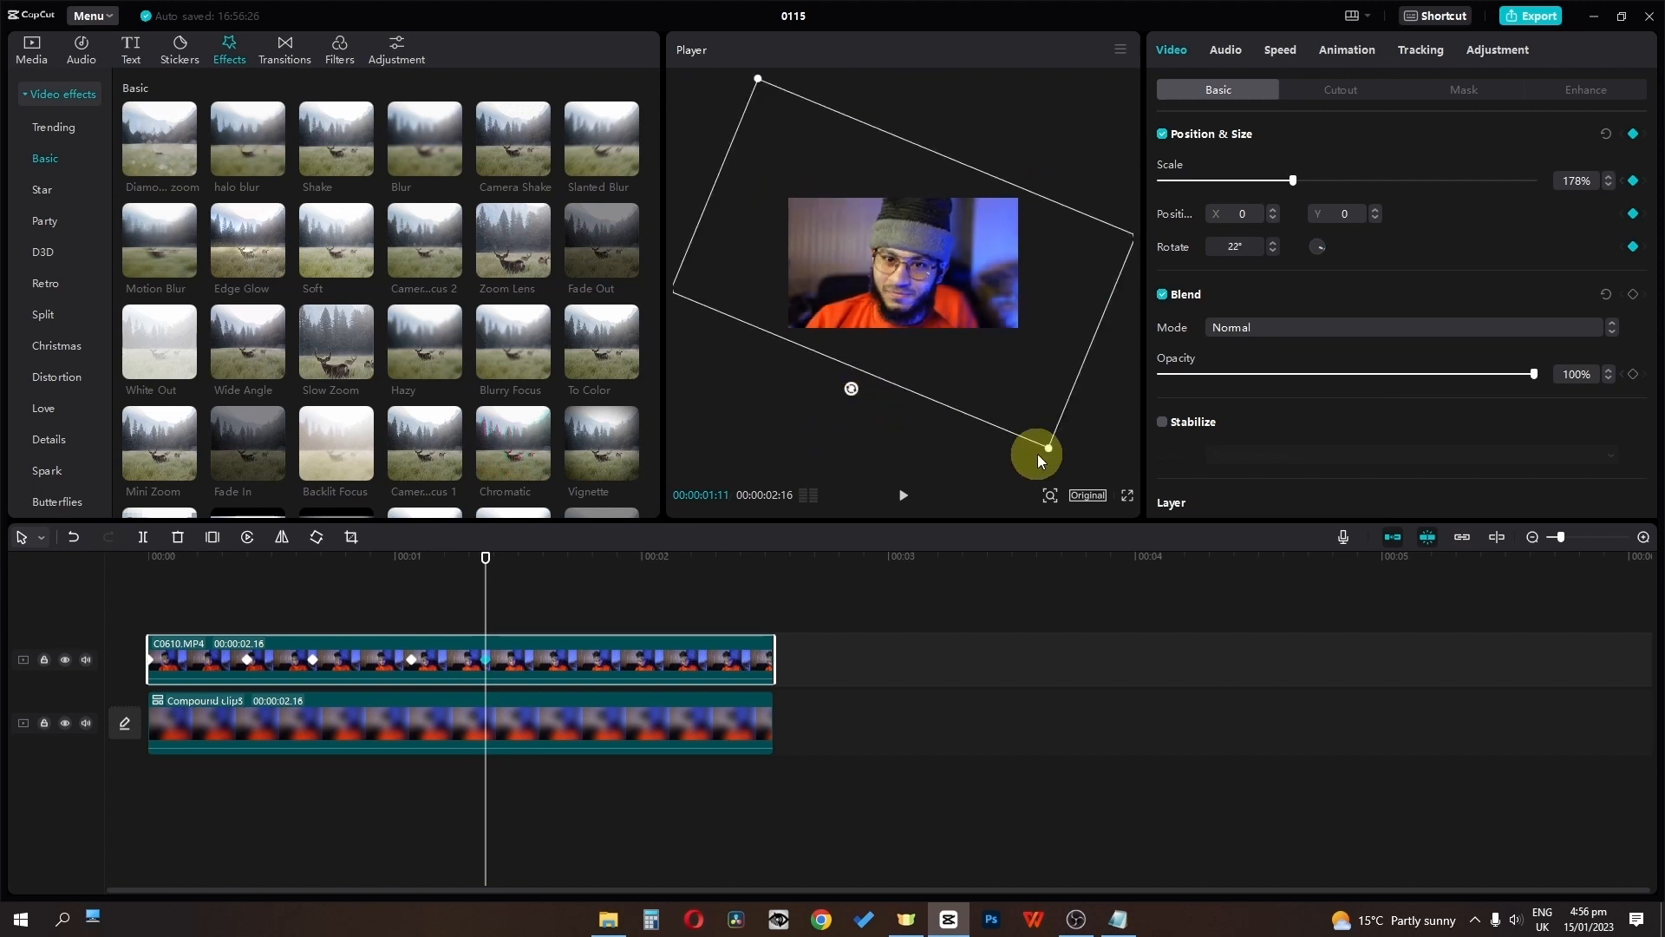
pyautogui.moveTo(1047, 450); pyautogui.dragTo(1060, 460)
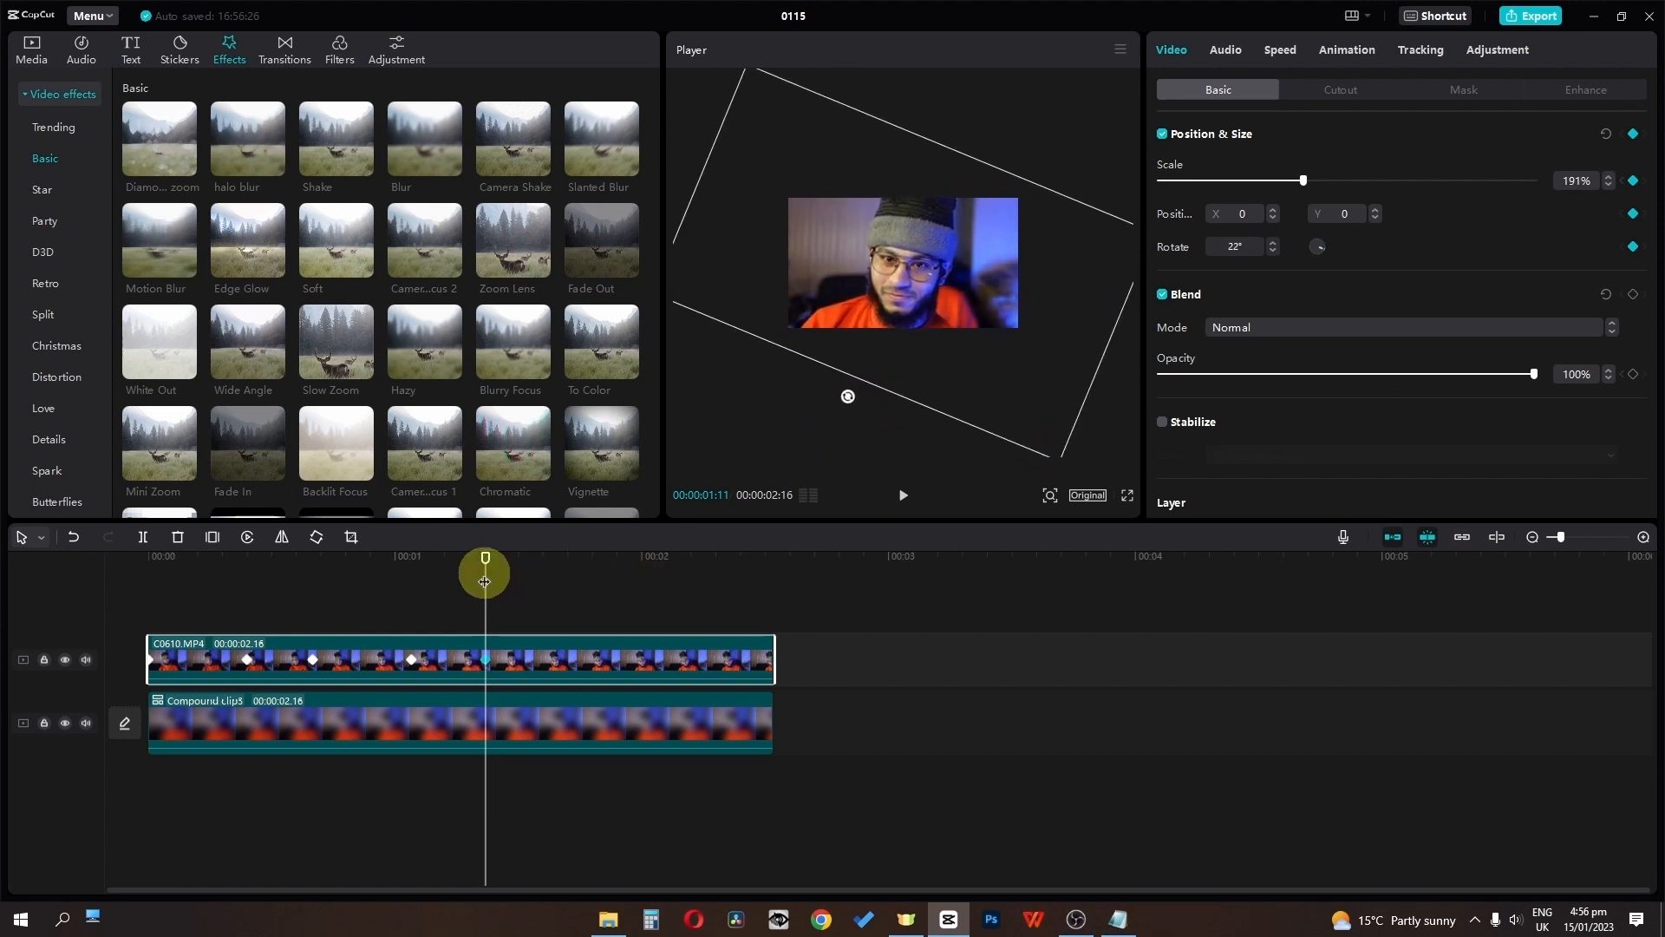
# Step: Return to the scale keyframe at 00:00:01:02, set the cutout clip's rotation to 0° and play the animation
pyautogui.moveTo(485, 581); pyautogui.dragTo(378, 575)
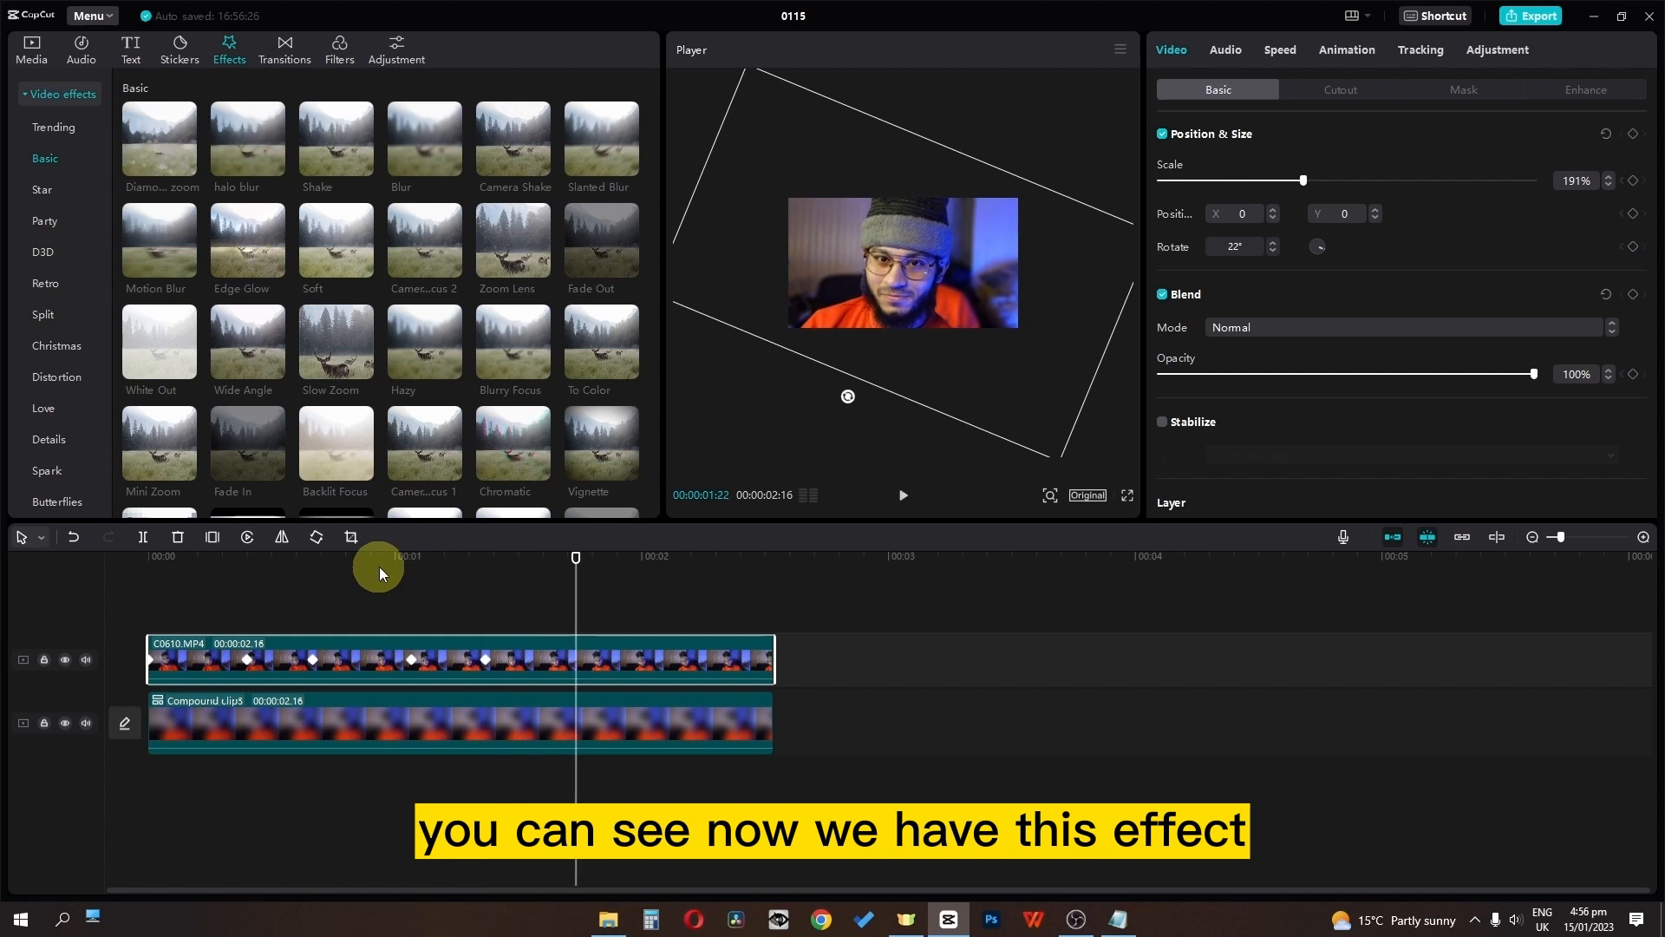
pyautogui.click(399, 568)
pyautogui.moveTo(400, 573)
pyautogui.mouseDown()
pyautogui.moveTo(425, 575)
pyautogui.moveTo(401, 575)
pyautogui.moveTo(411, 583)
pyautogui.mouseUp()
pyautogui.click(438, 659)
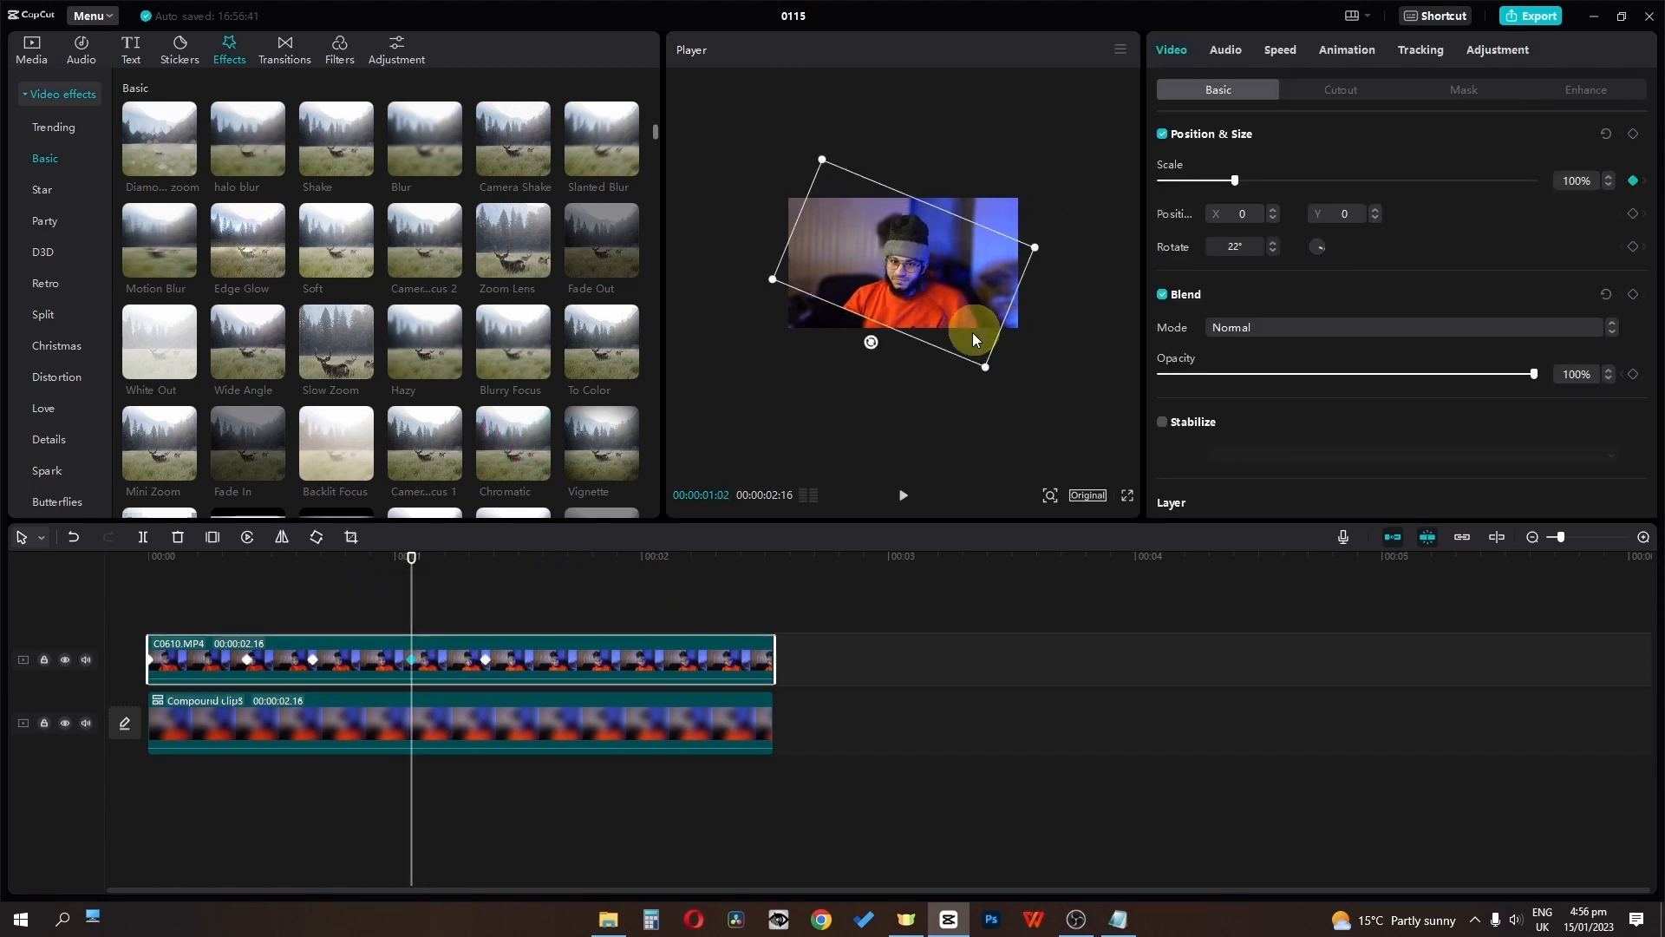
pyautogui.moveTo(871, 345); pyautogui.dragTo(902, 351)
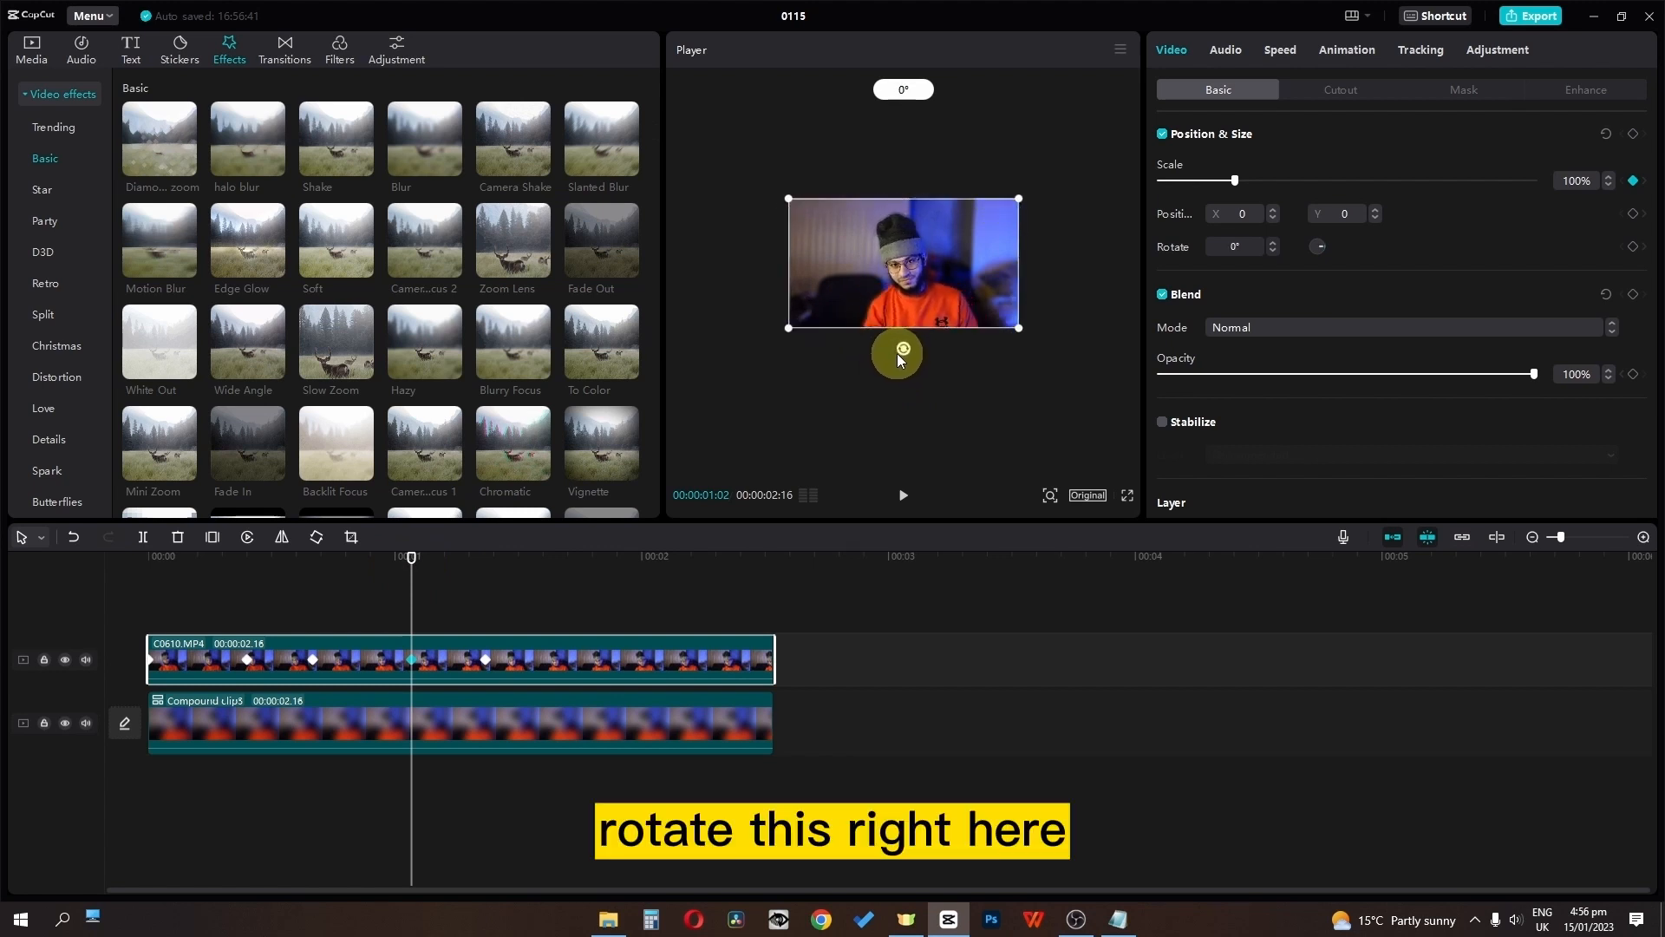
pyautogui.click(371, 581)
pyautogui.press('space')
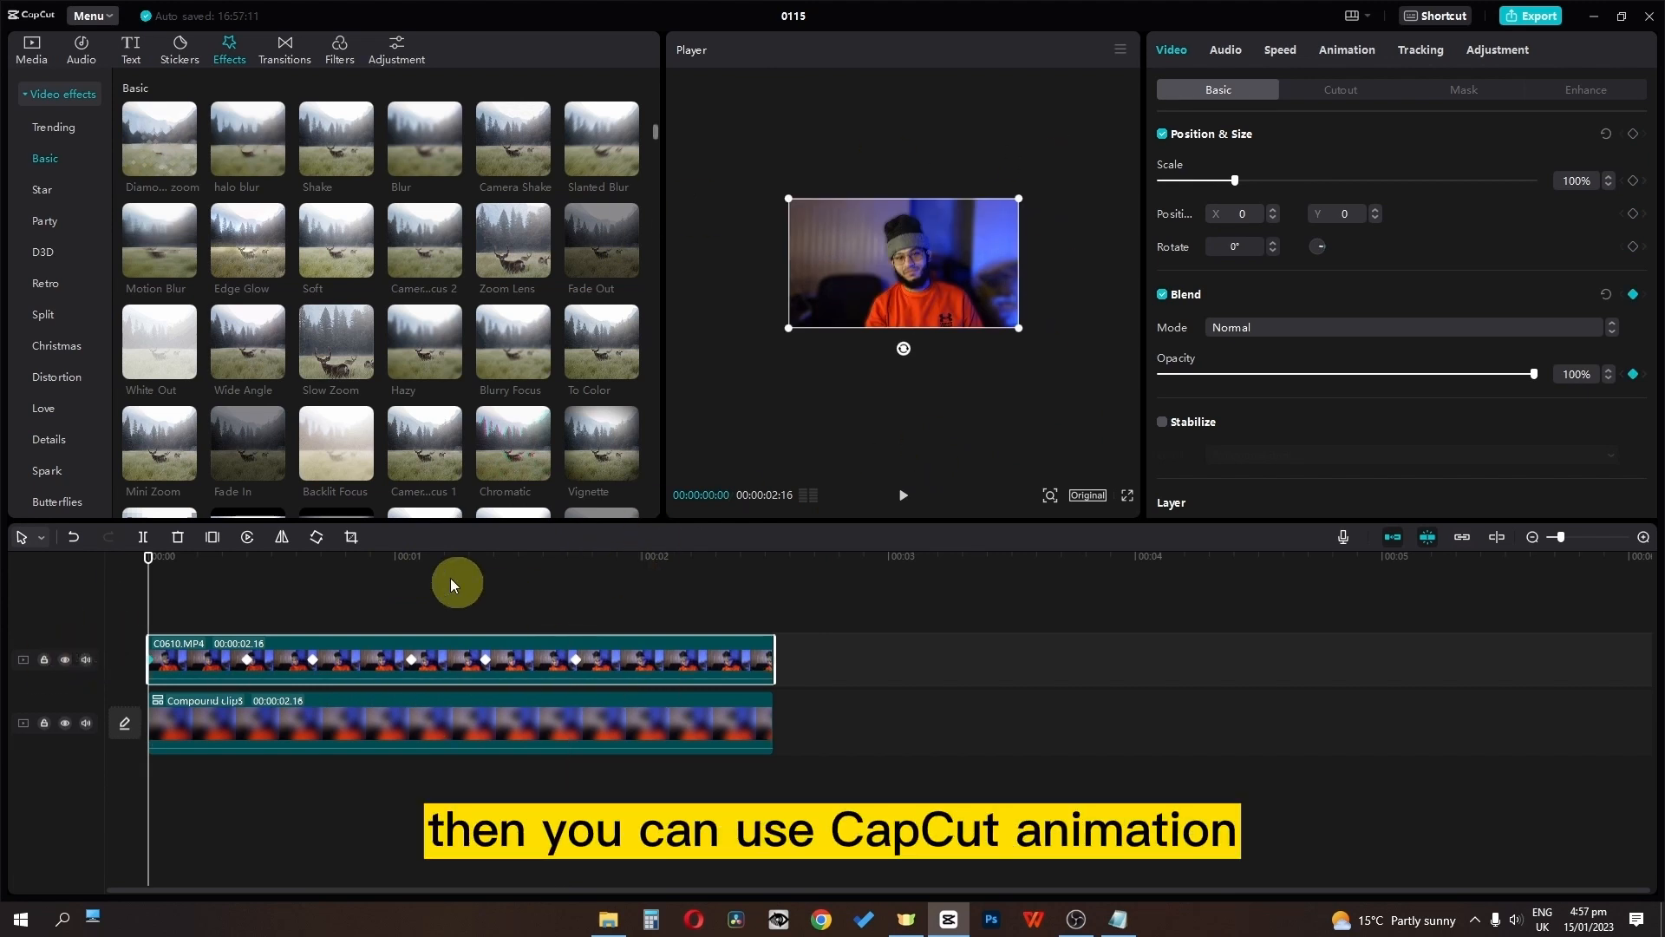
# Step: Delete the rotation keyframe at 00:00:01:22, clear all remaining keyframes from the cutout clip and return the playhead to the start
pyautogui.click(573, 661)
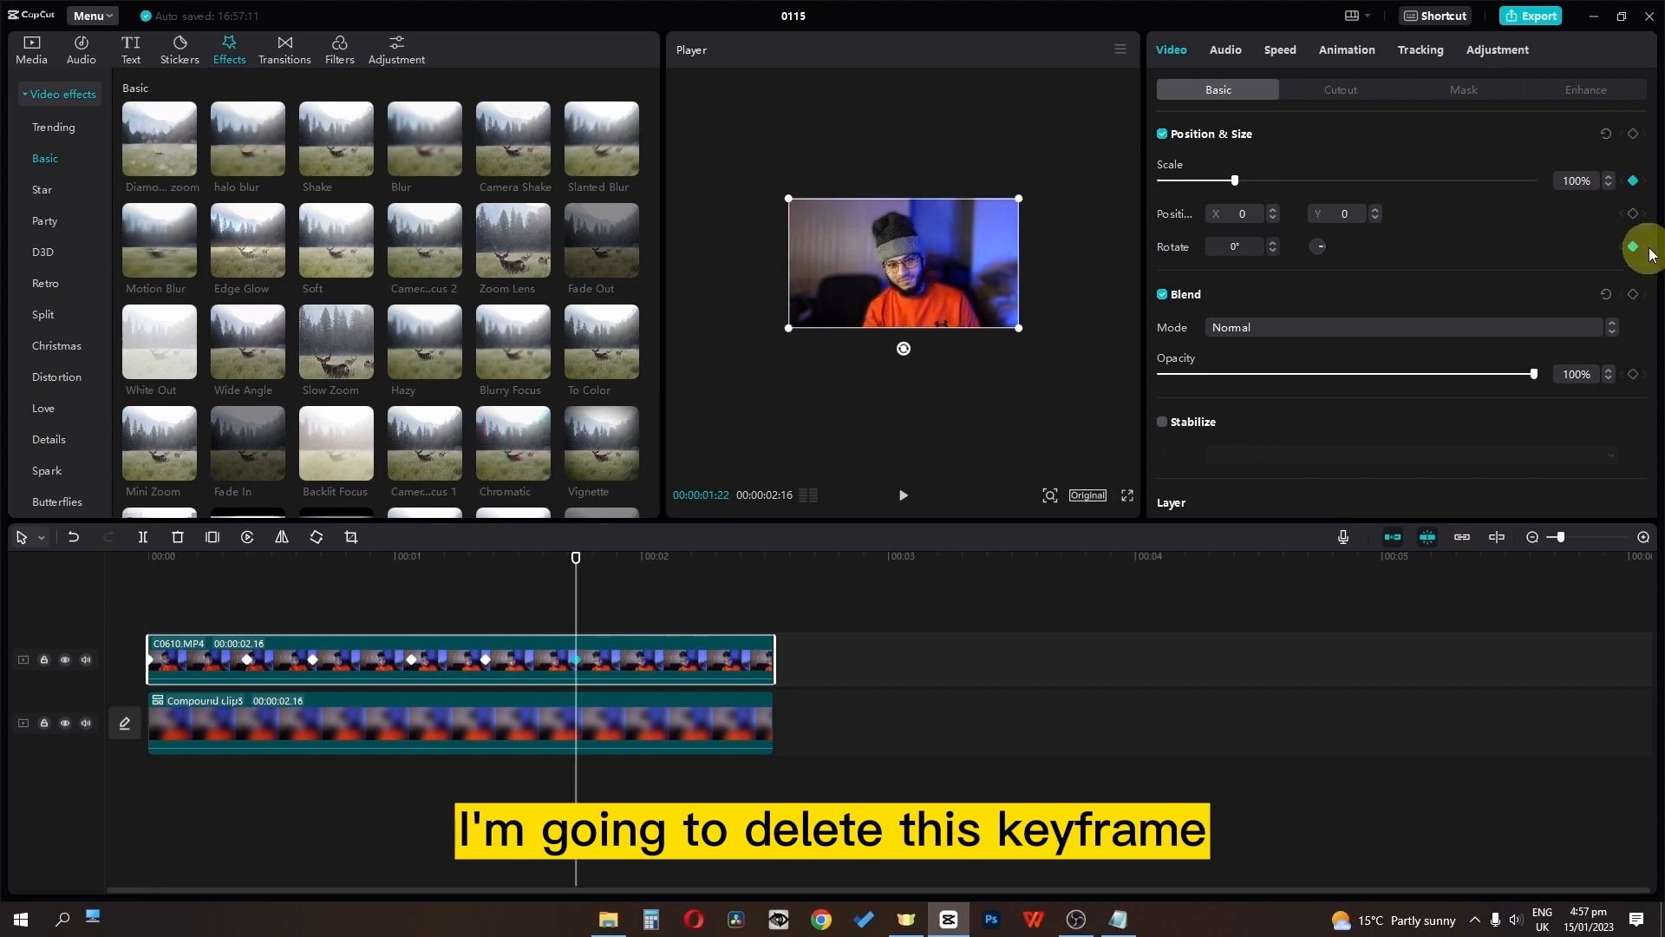
pyautogui.click(1632, 249)
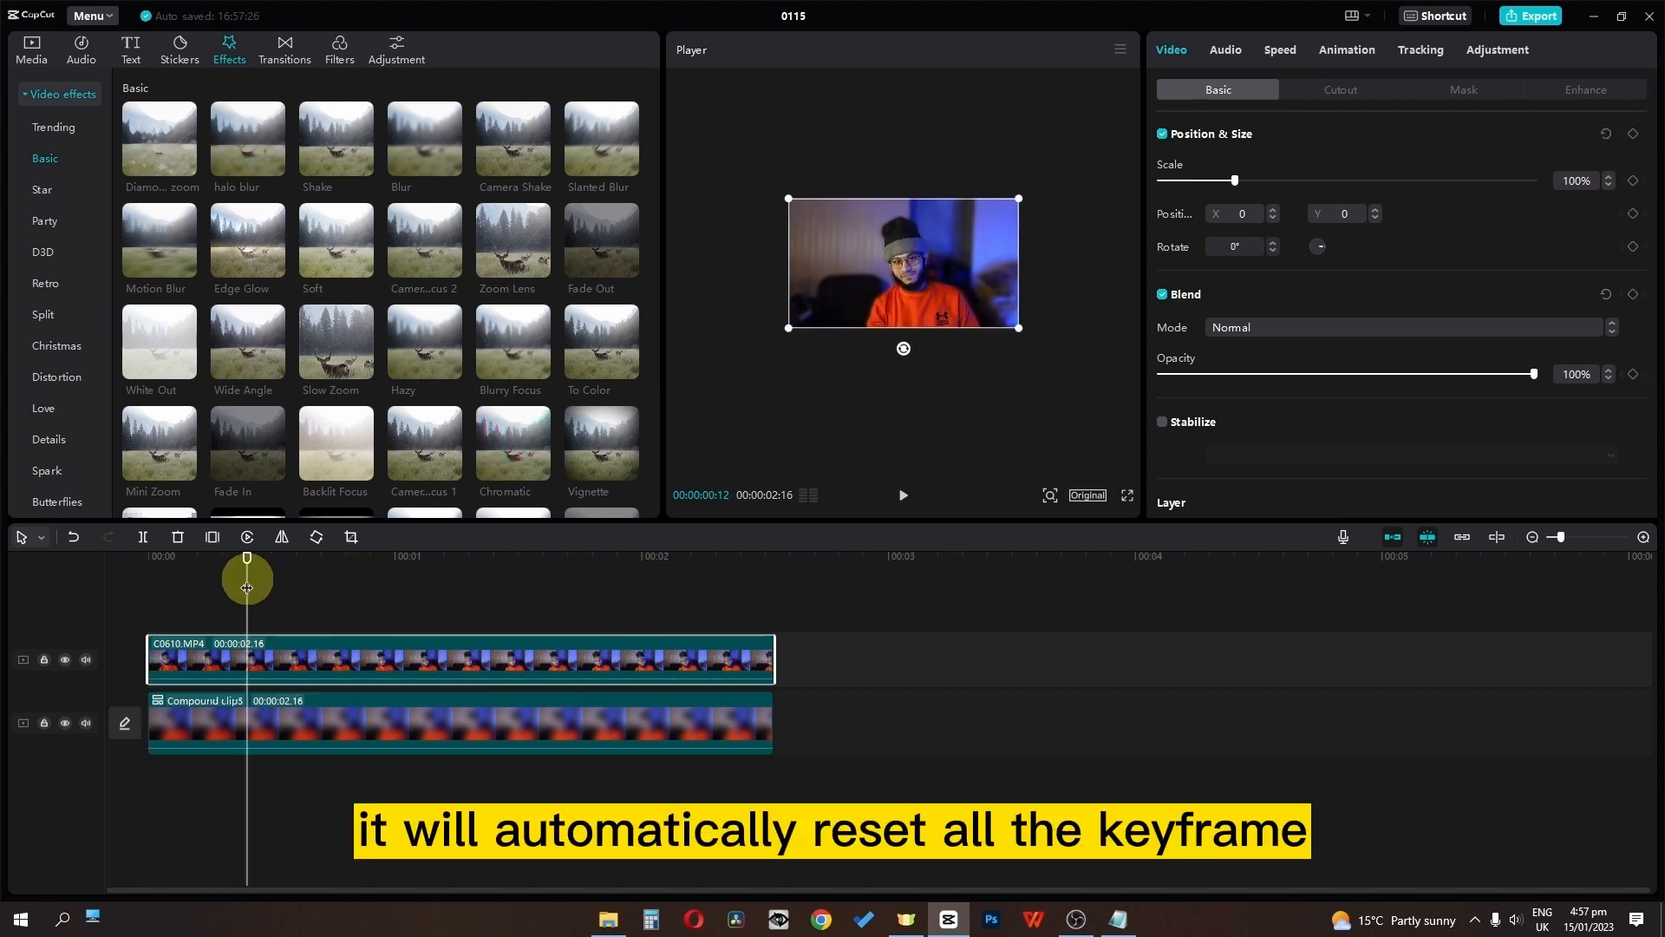
pyautogui.moveTo(248, 585); pyautogui.dragTo(156, 576)
# Step: Apply the Shake 2 In animation to the cutout clip with a 0.5 s duration
pyautogui.click(1347, 49)
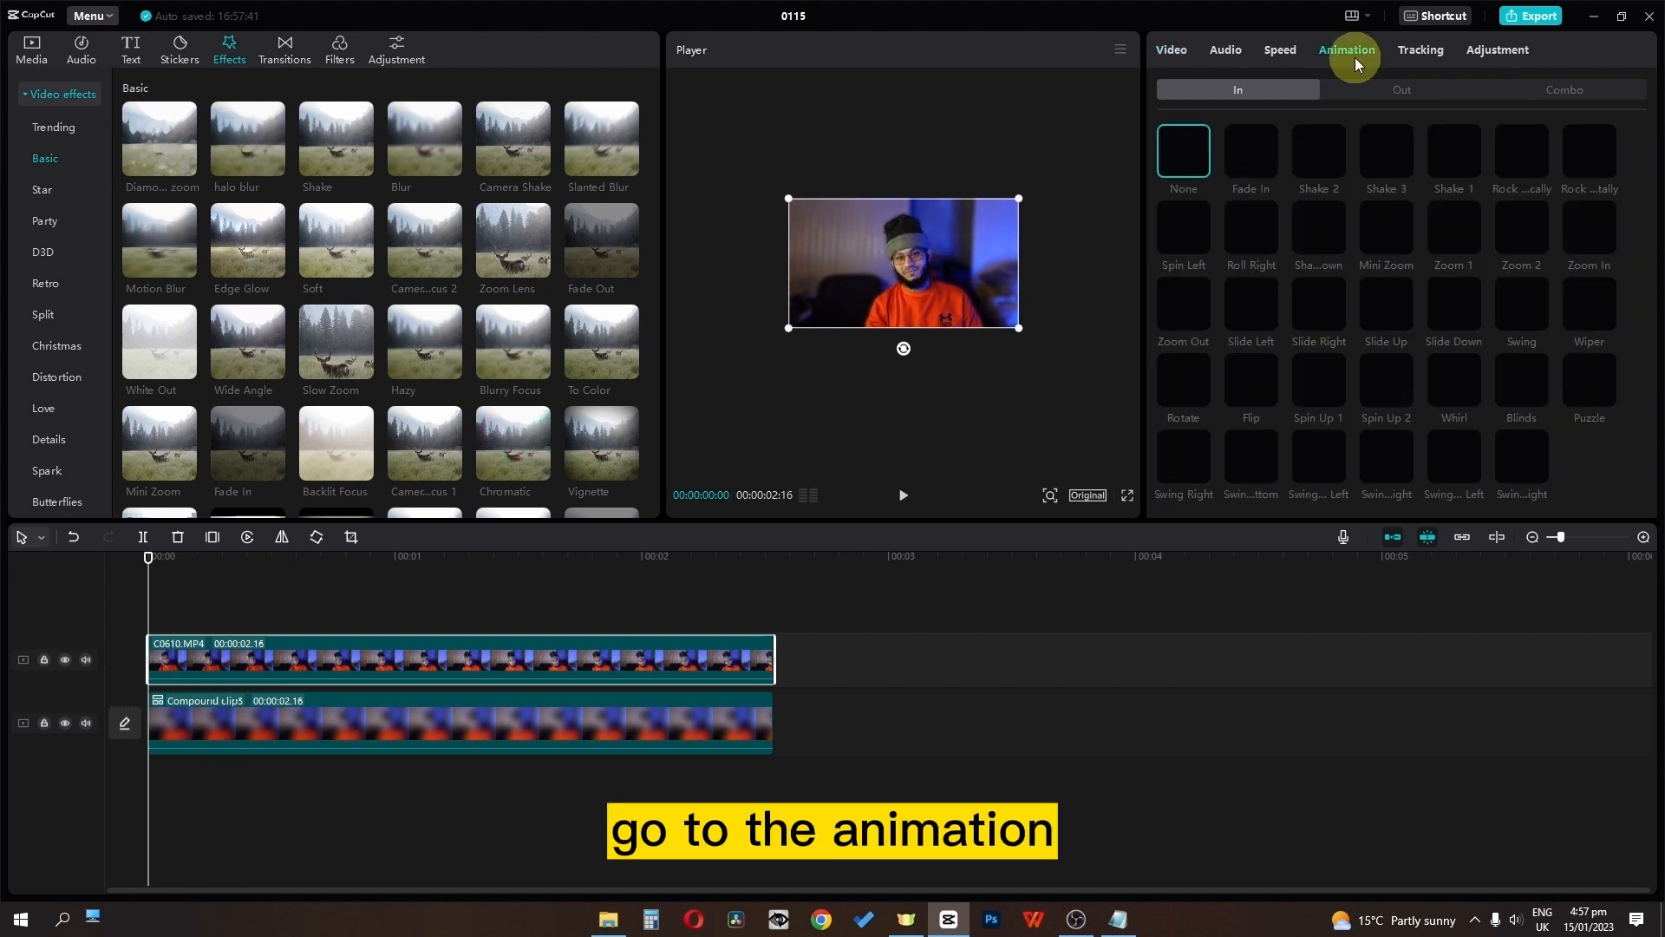
pyautogui.click(1231, 90)
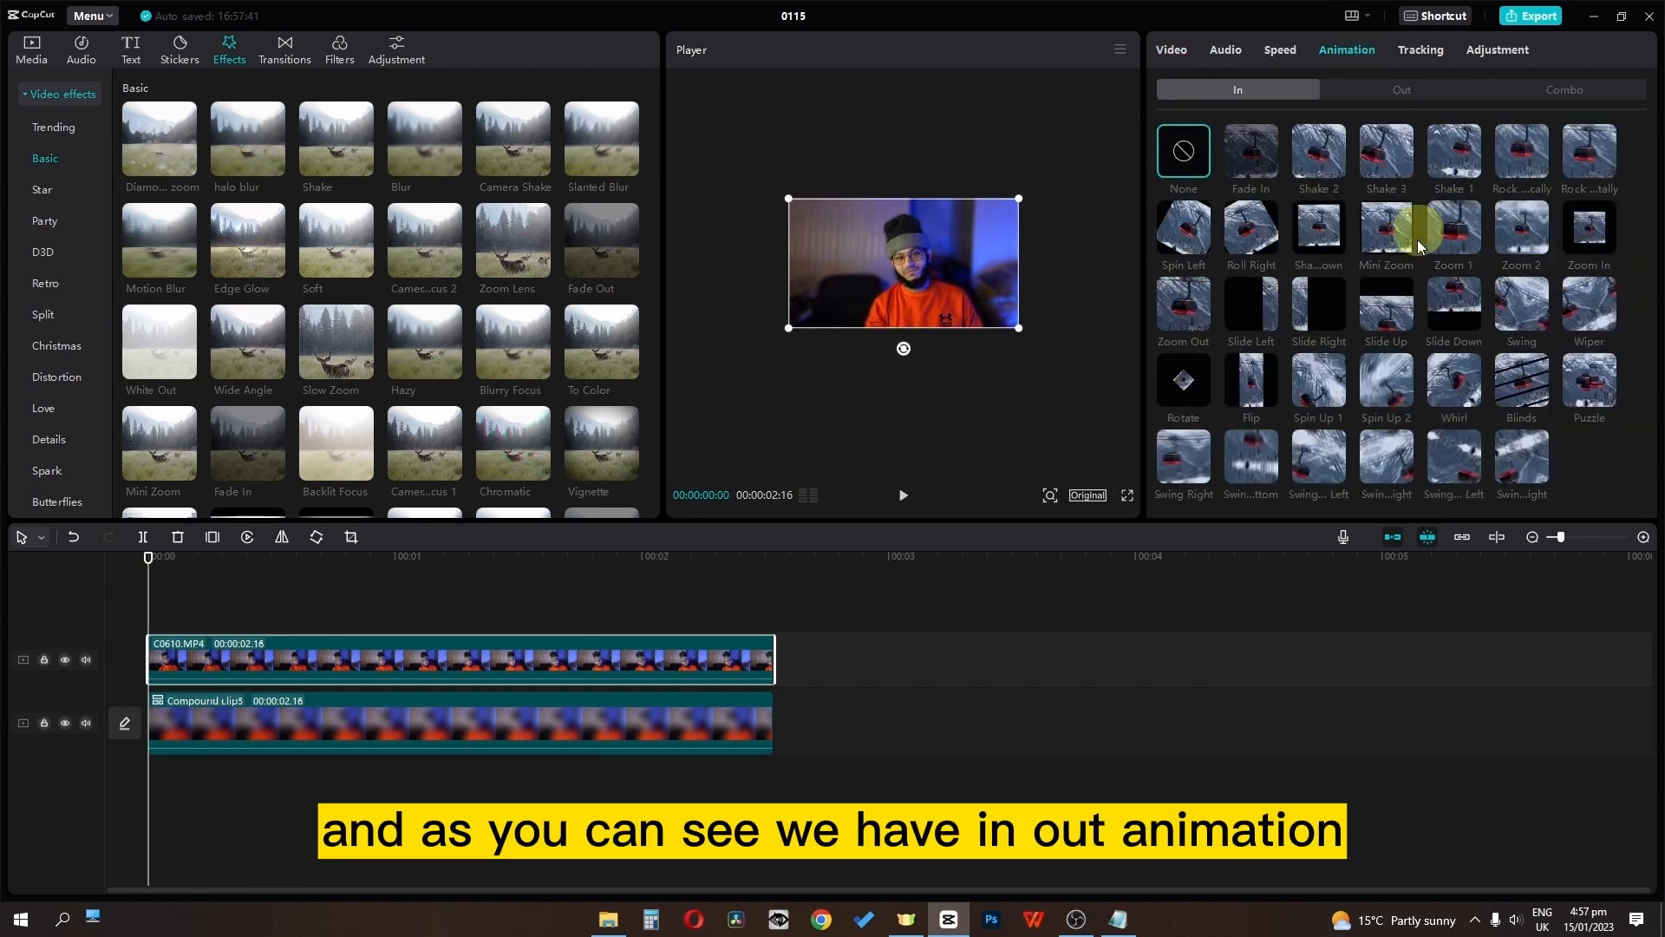
pyautogui.click(1319, 150)
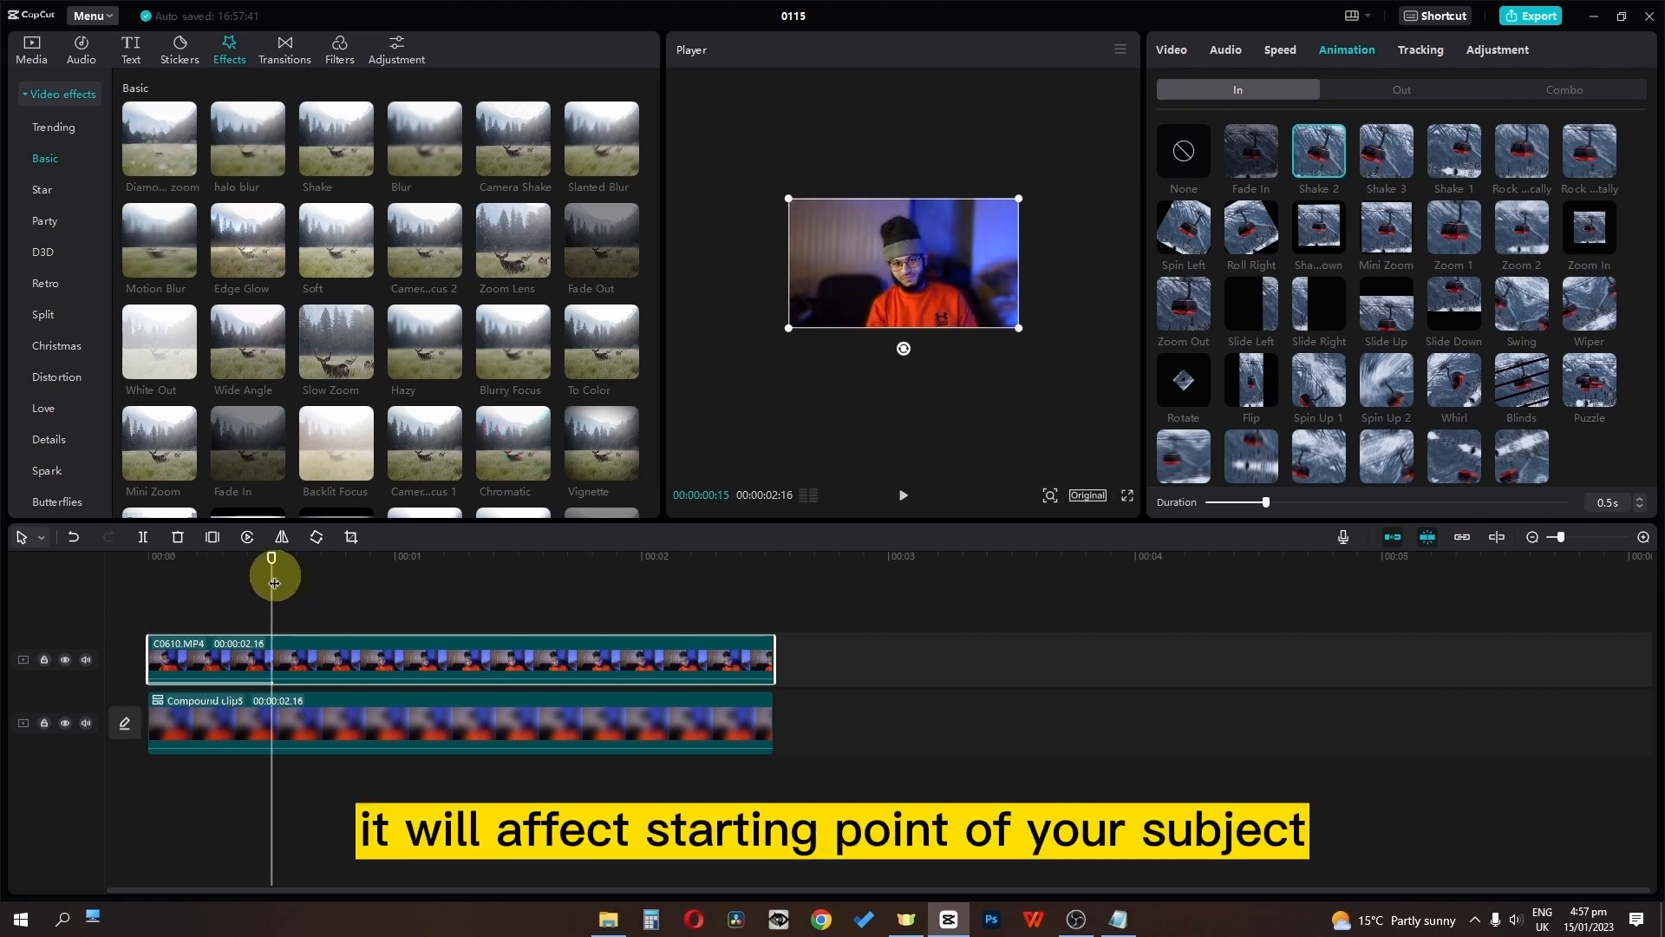
# Step: Apply the Rotate Out 1 Out animation to the cutout clip, and play its end and its start
pyautogui.click(1360, 91)
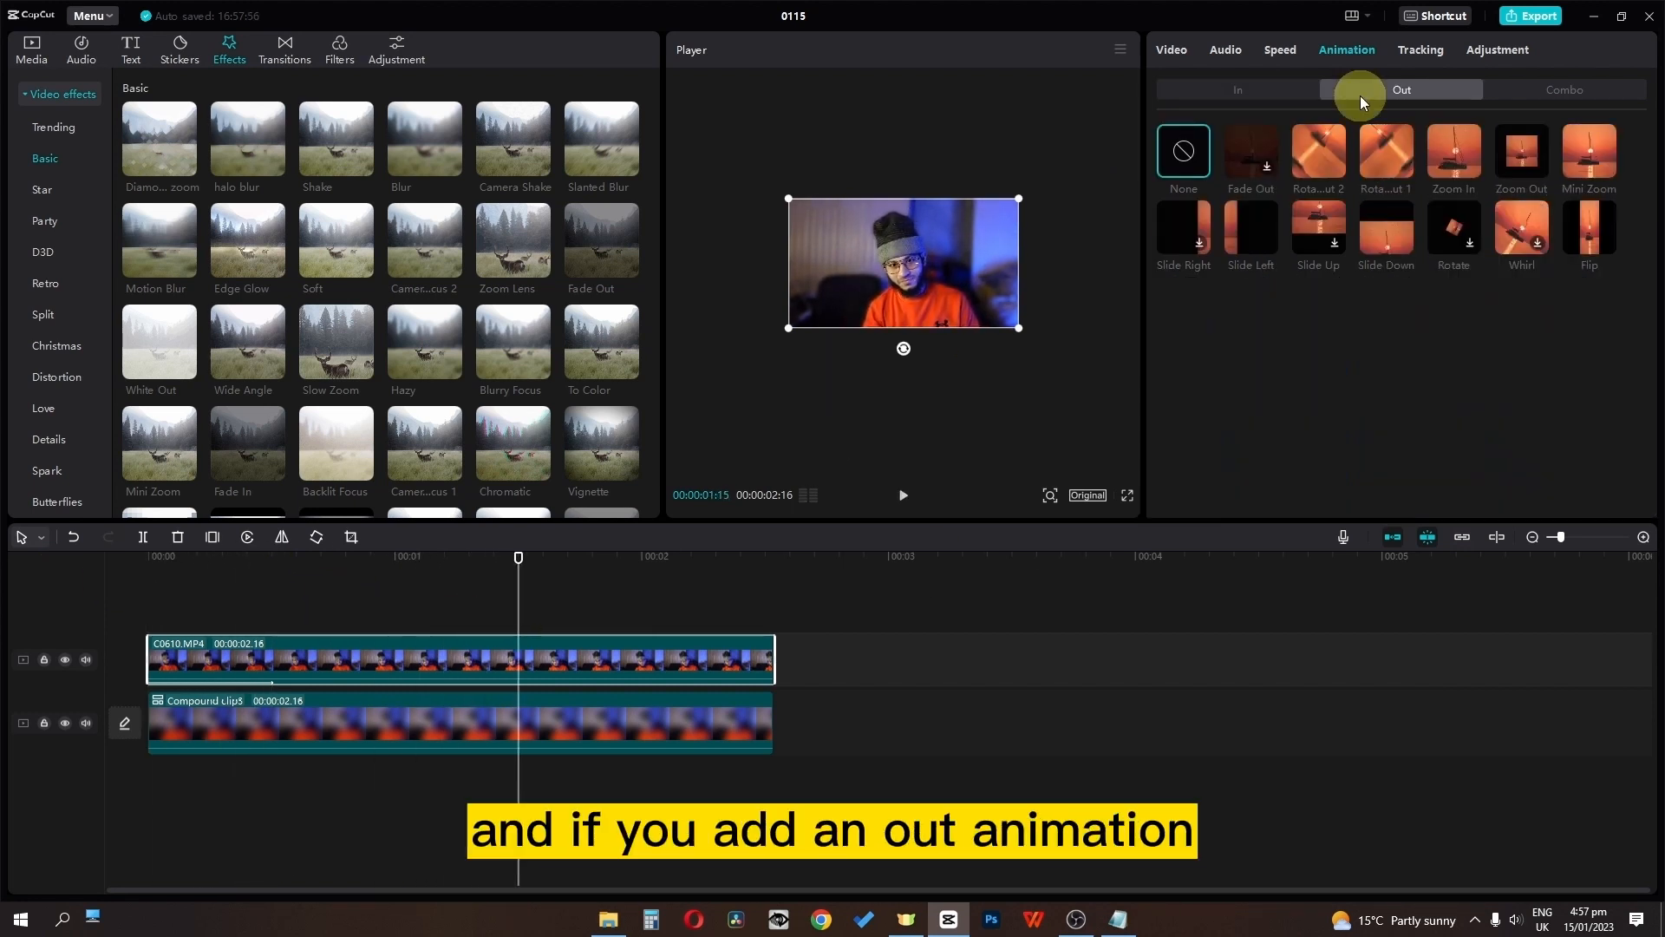
pyautogui.click(1398, 163)
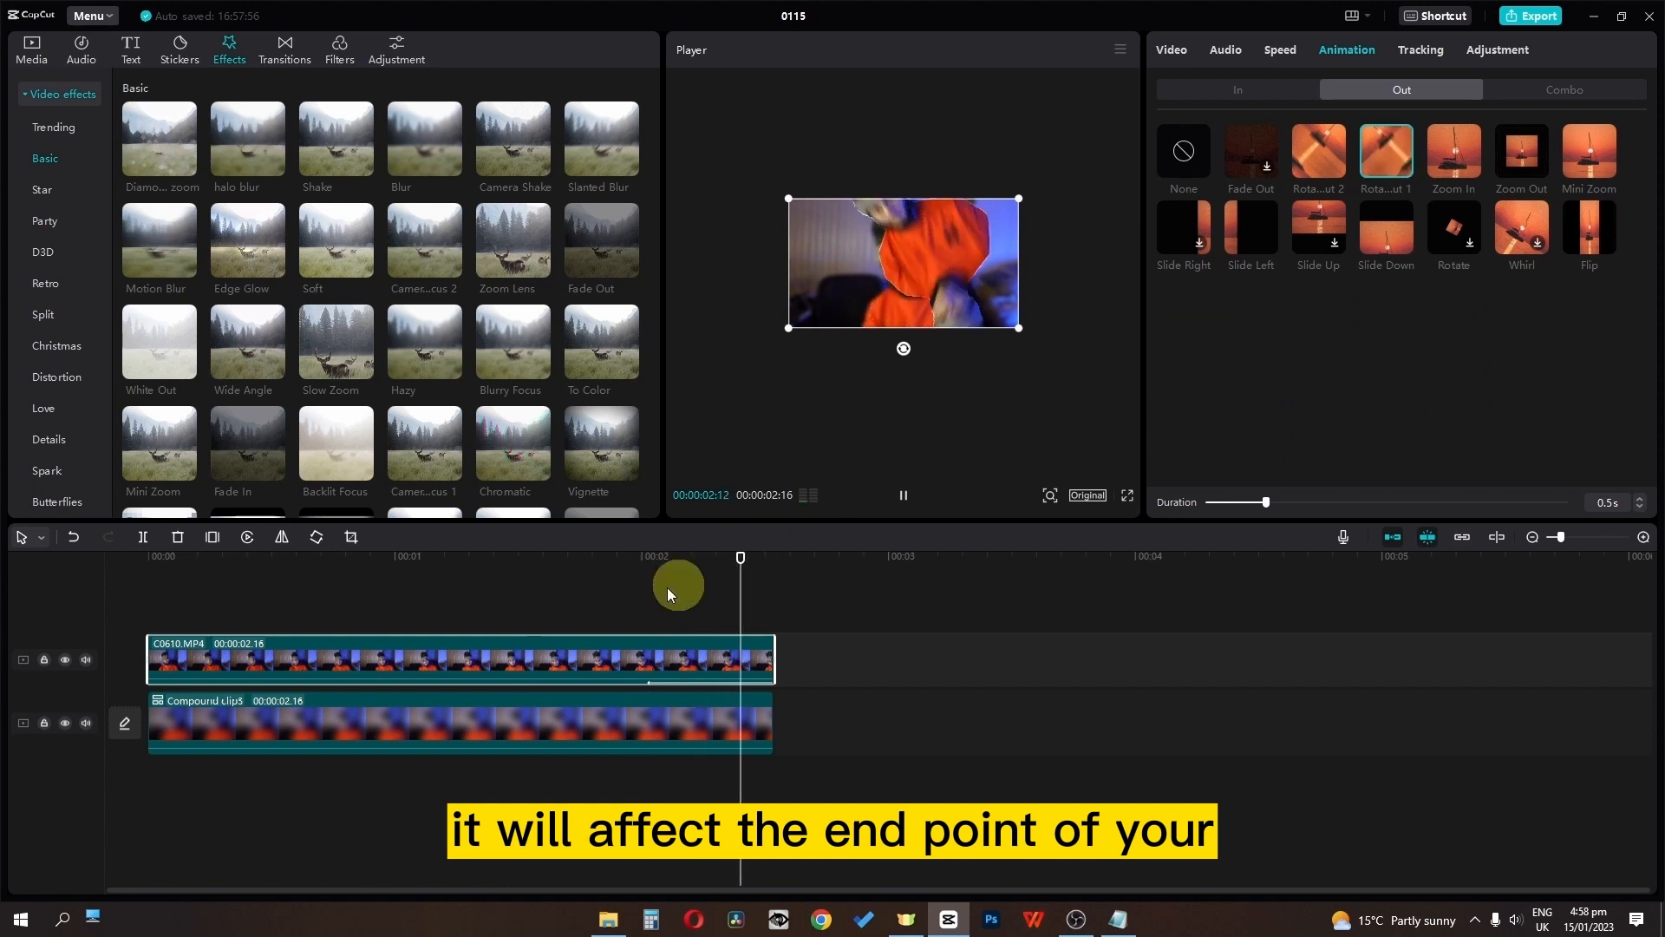
pyautogui.click(626, 577)
pyautogui.press('space')
pyautogui.click(626, 575)
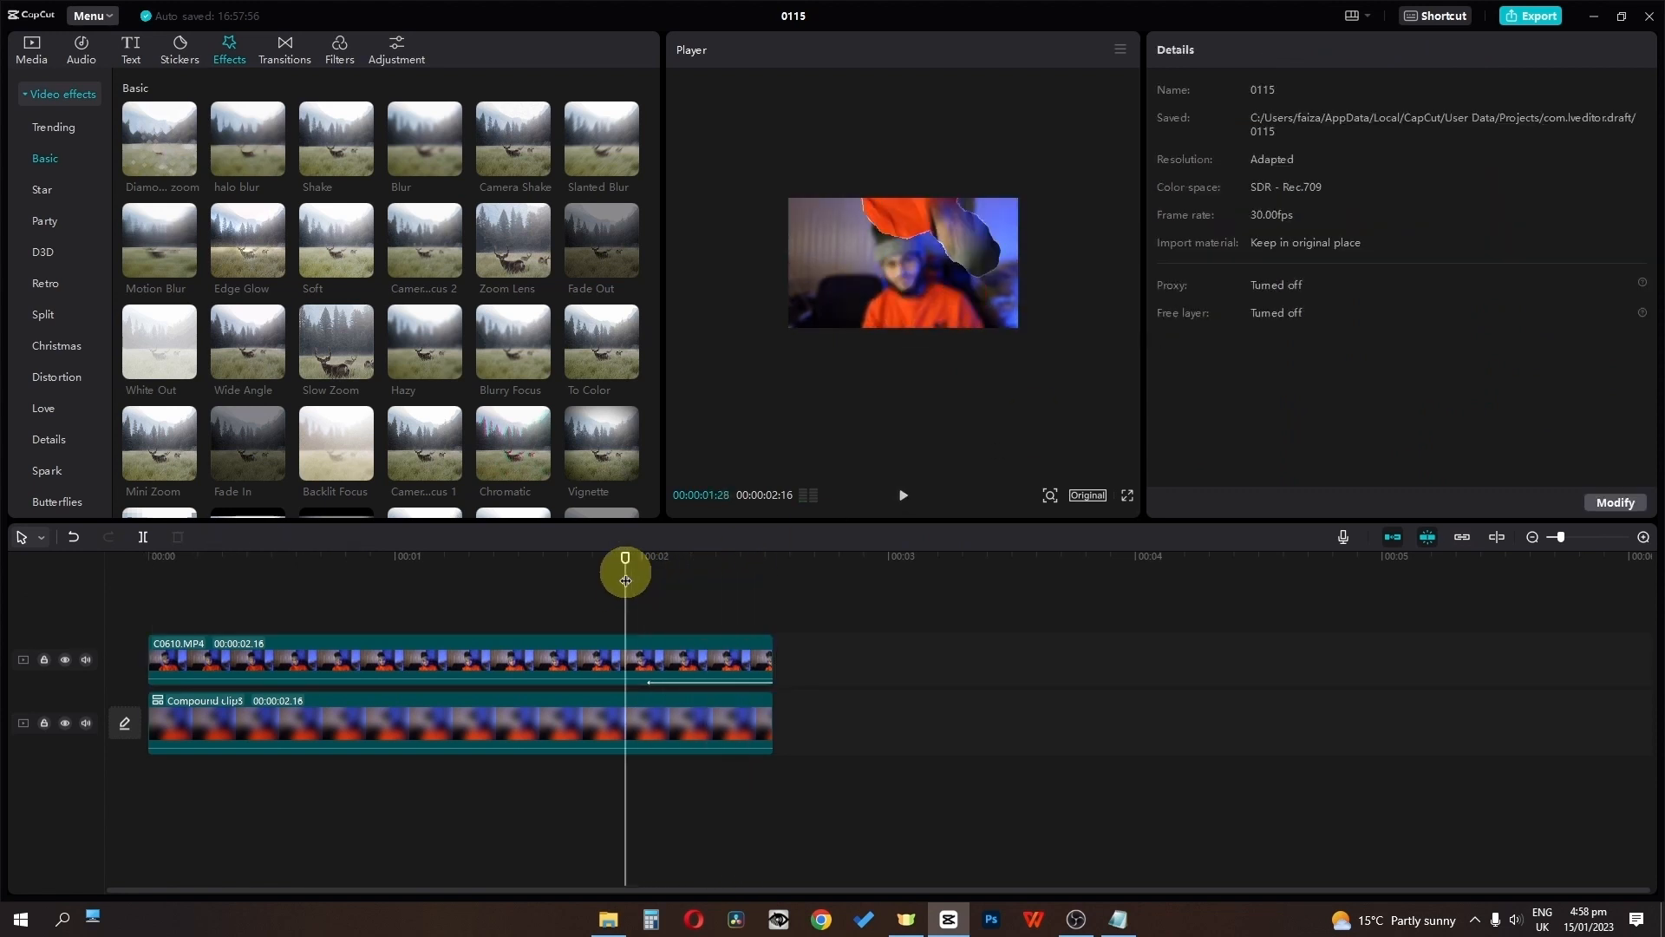
pyautogui.press('space')
pyautogui.press('space')
pyautogui.click(64, 558)
pyautogui.press('space')
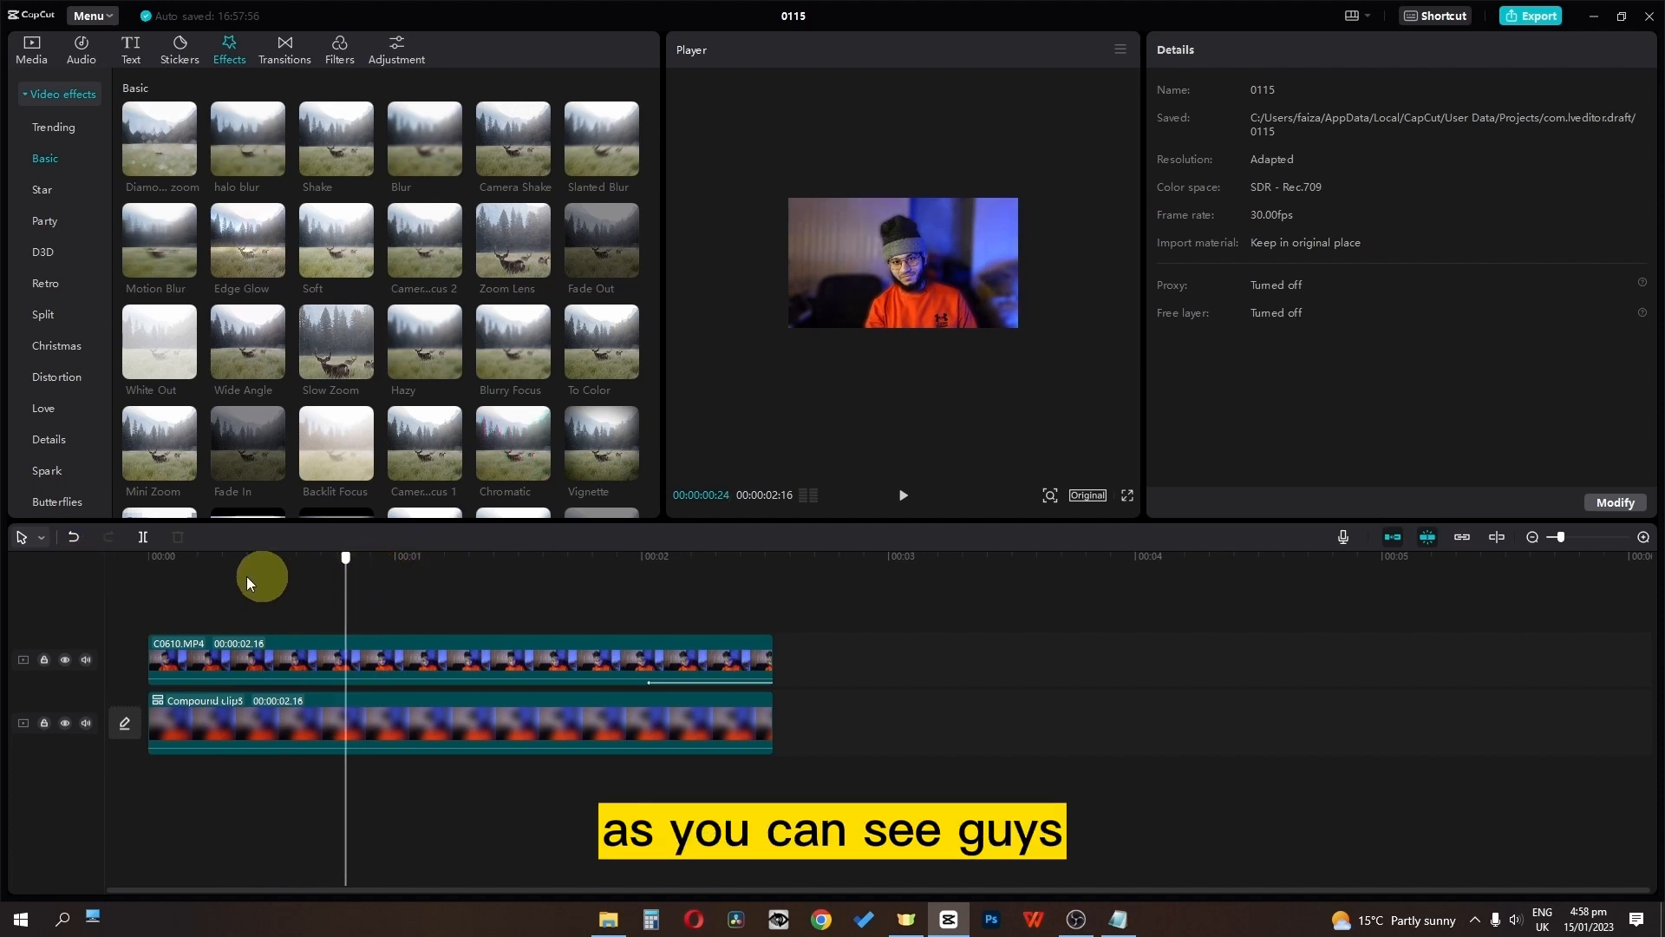
# Step: Replace the cutout clip's Out animation with an In animation, check the Out options and return the playhead to the start
pyautogui.click(154, 666)
pyautogui.click(1294, 94)
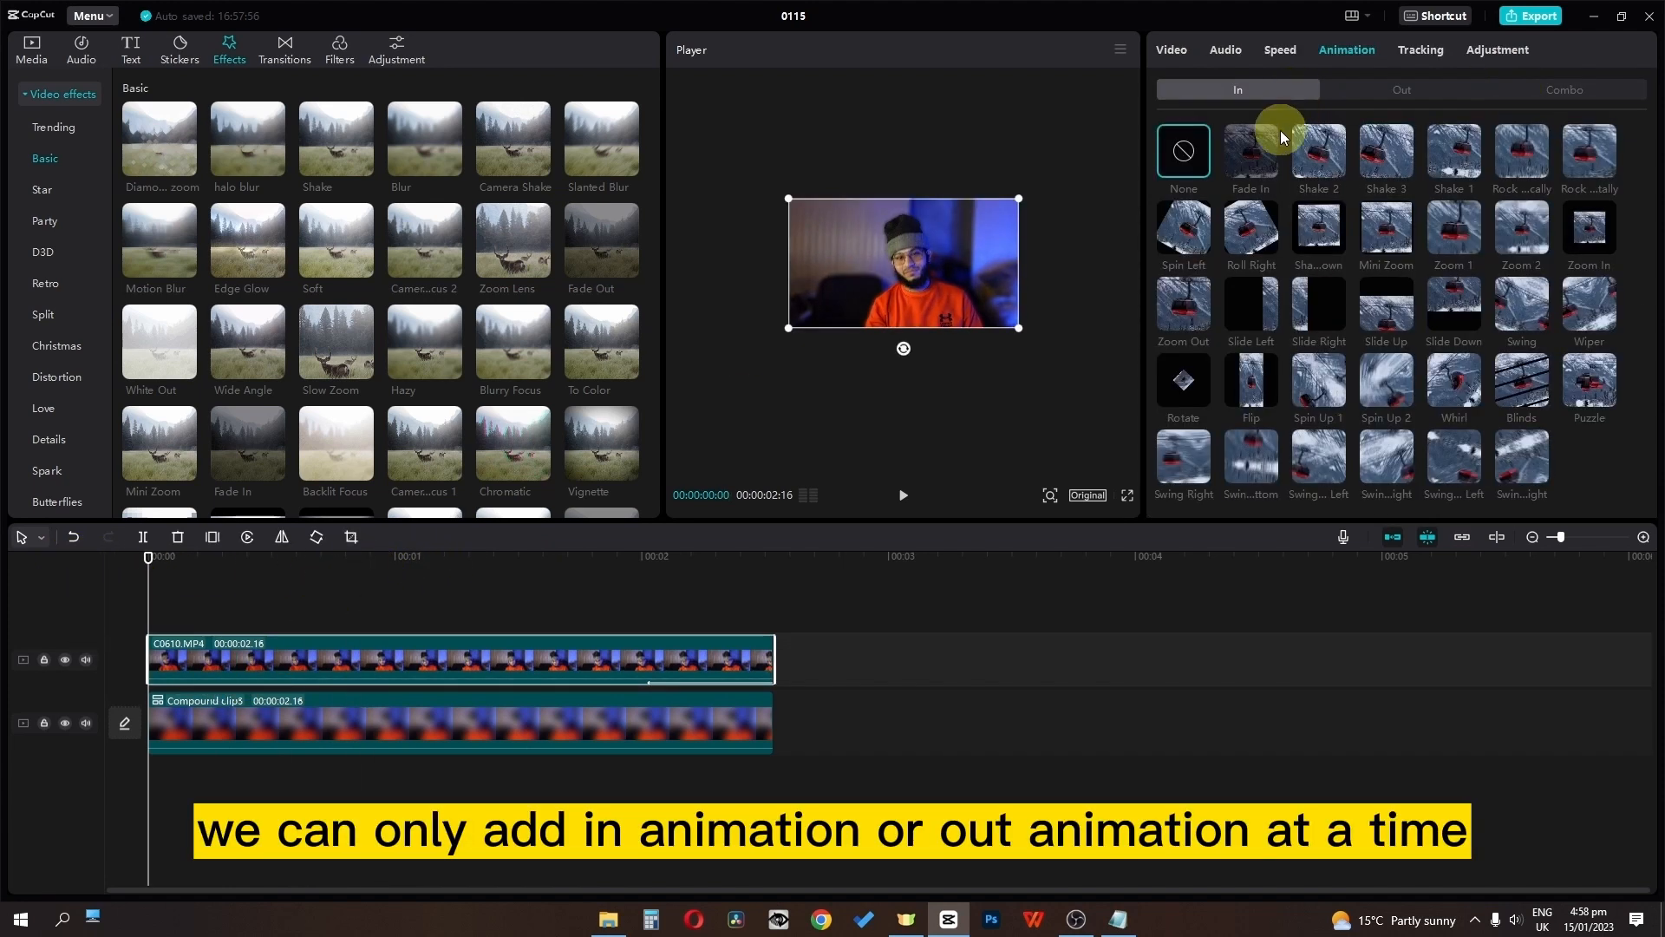
pyautogui.click(1368, 89)
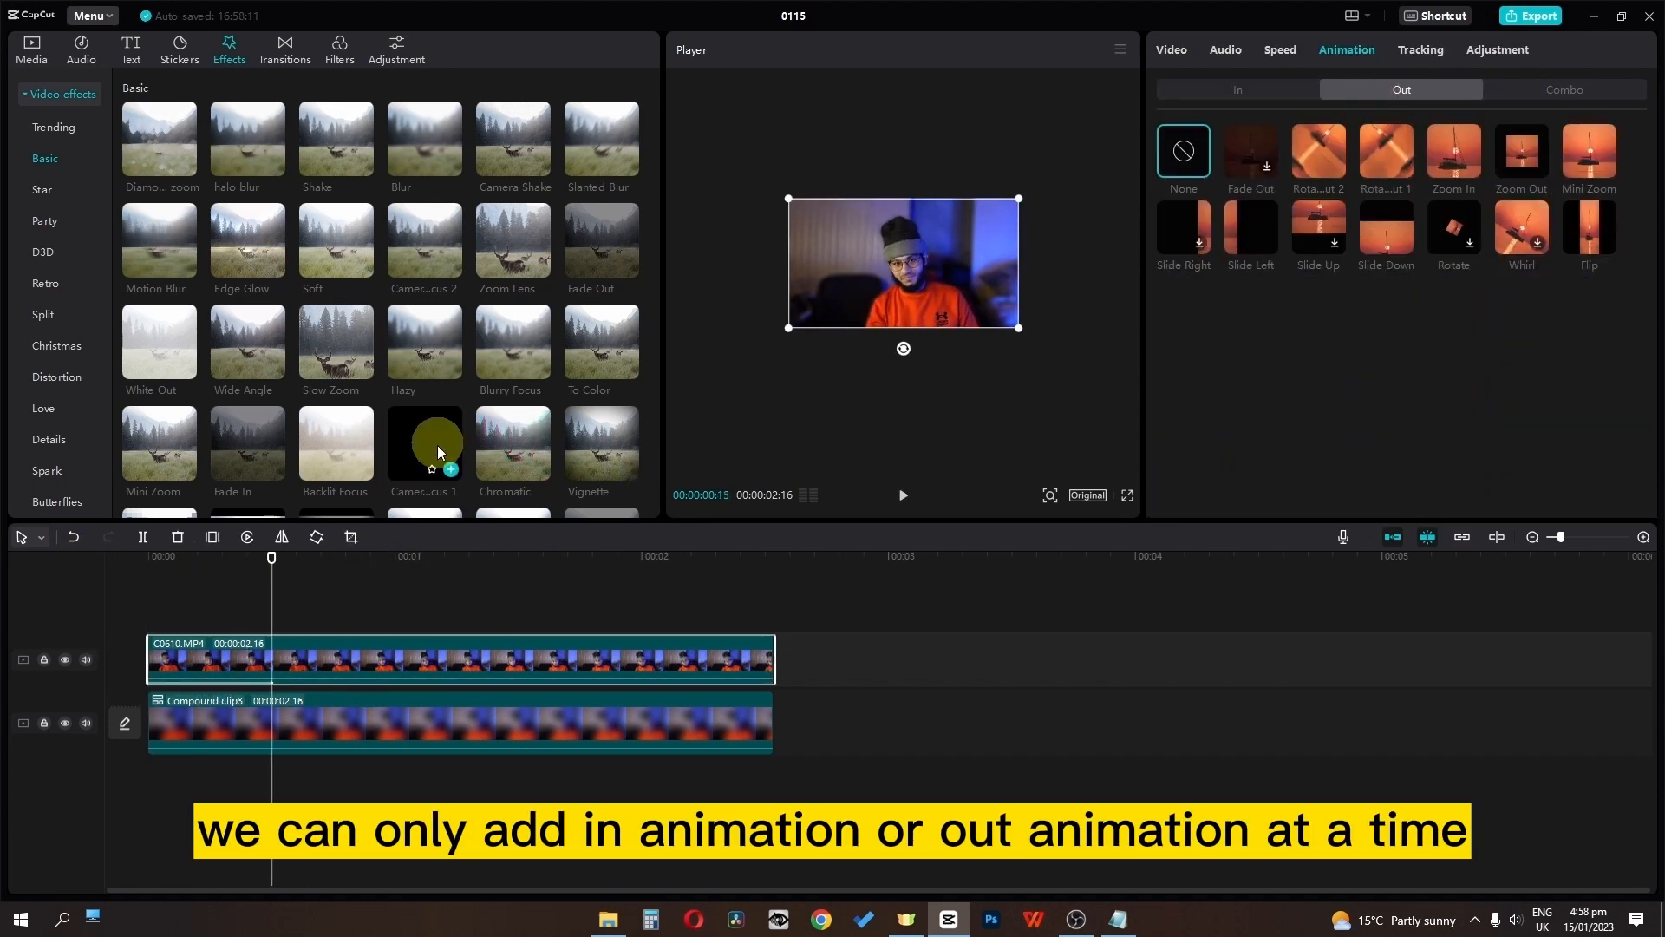
pyautogui.click(262, 592)
pyautogui.moveTo(278, 550); pyautogui.dragTo(15, 550)
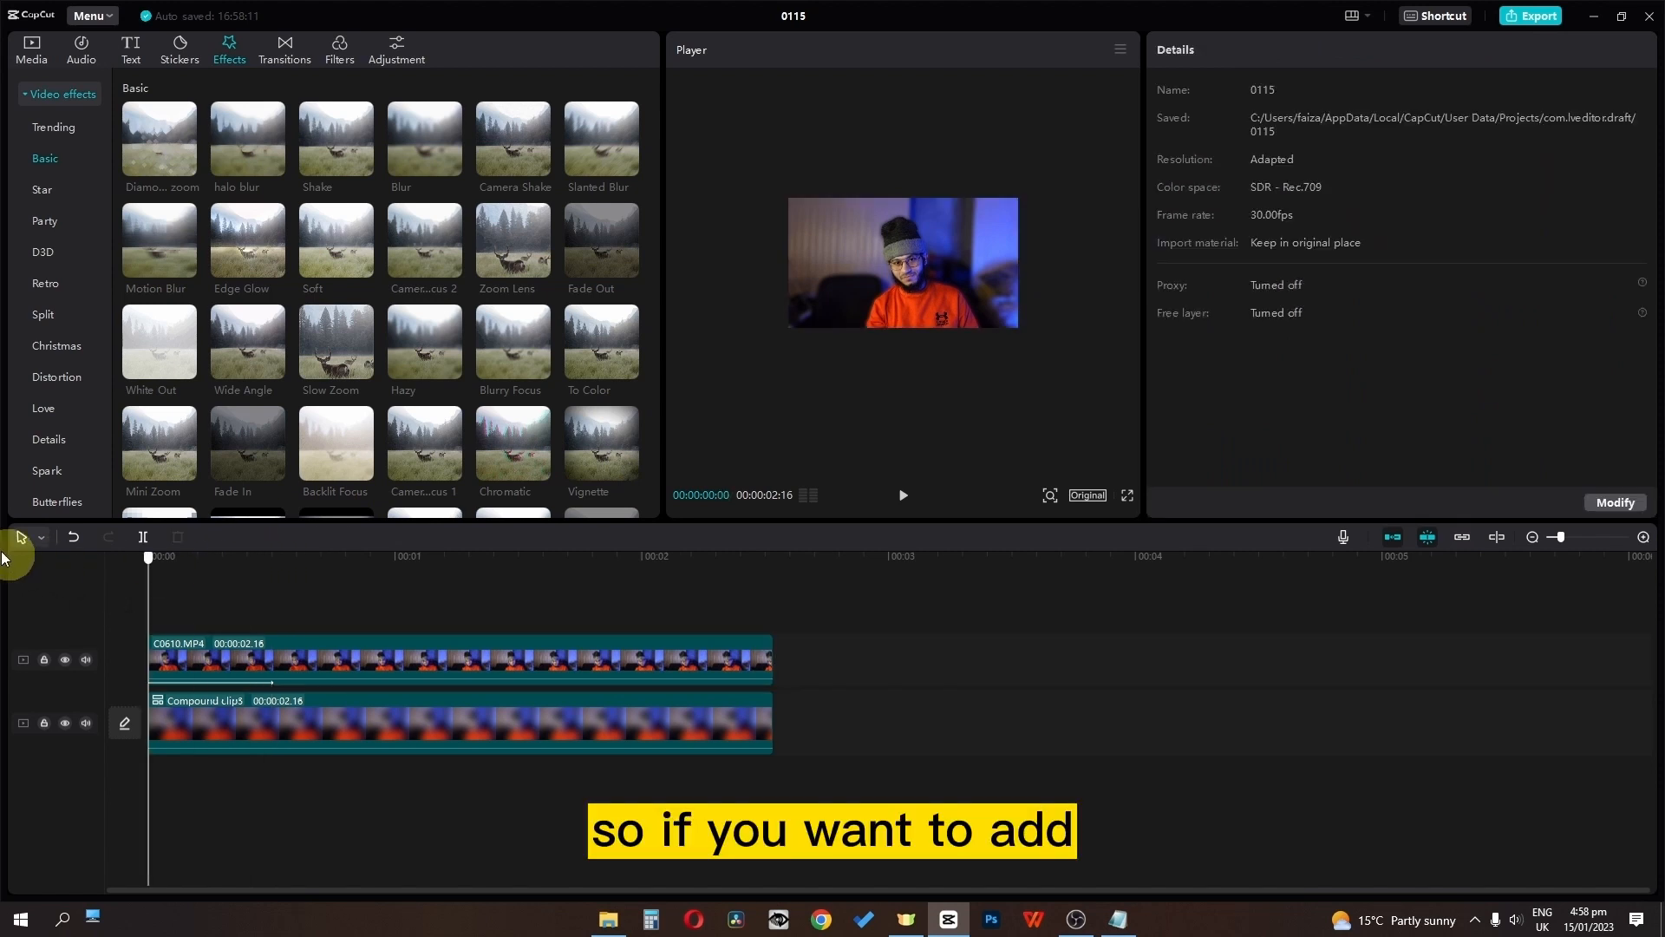
# Step: Split the cutout clip at 00:00:01:10, apply the Rotate Out 1 Out animation to its second part and play it from the start
pyautogui.click(335, 661)
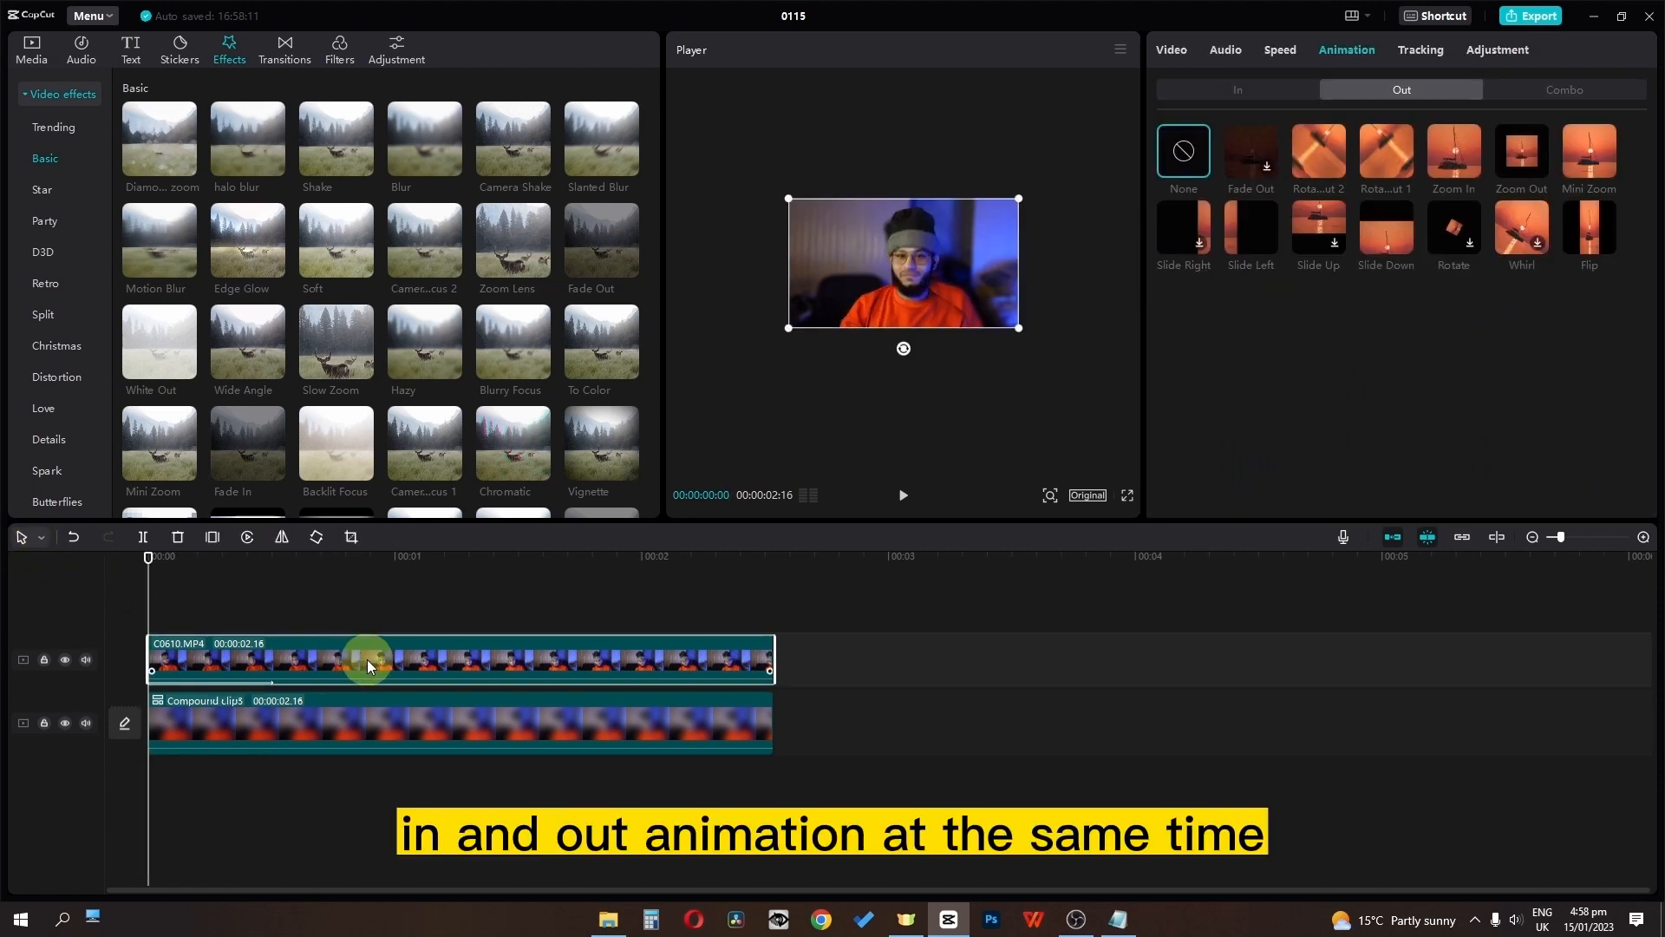
pyautogui.moveTo(150, 583); pyautogui.dragTo(477, 583)
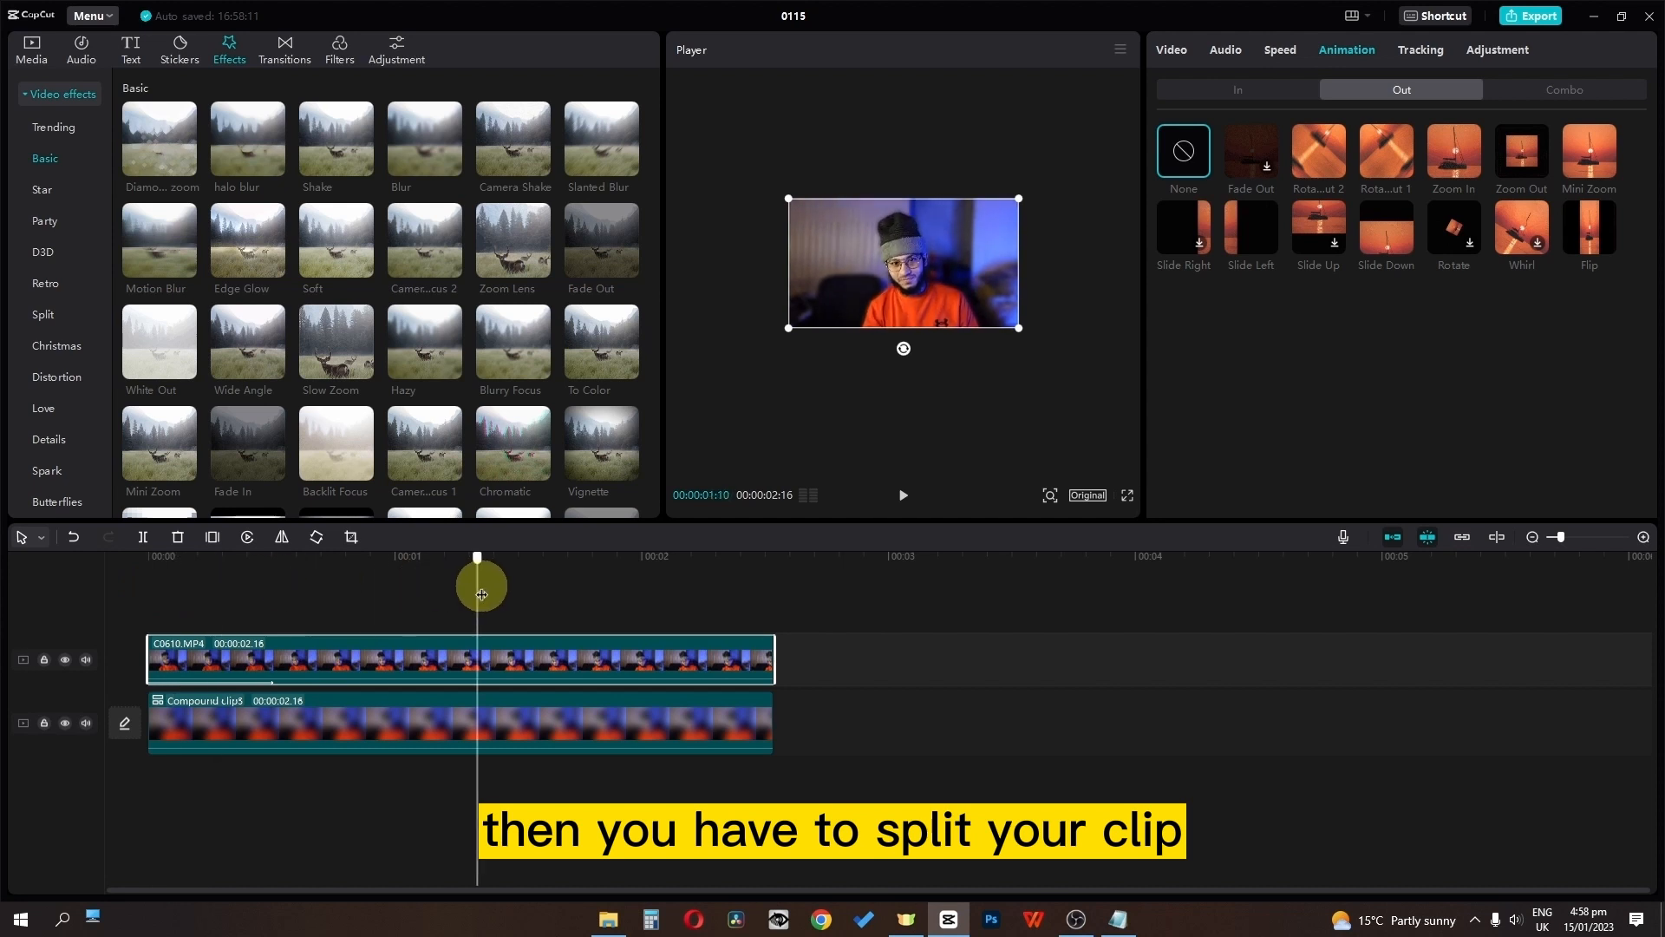
pyautogui.click(143, 536)
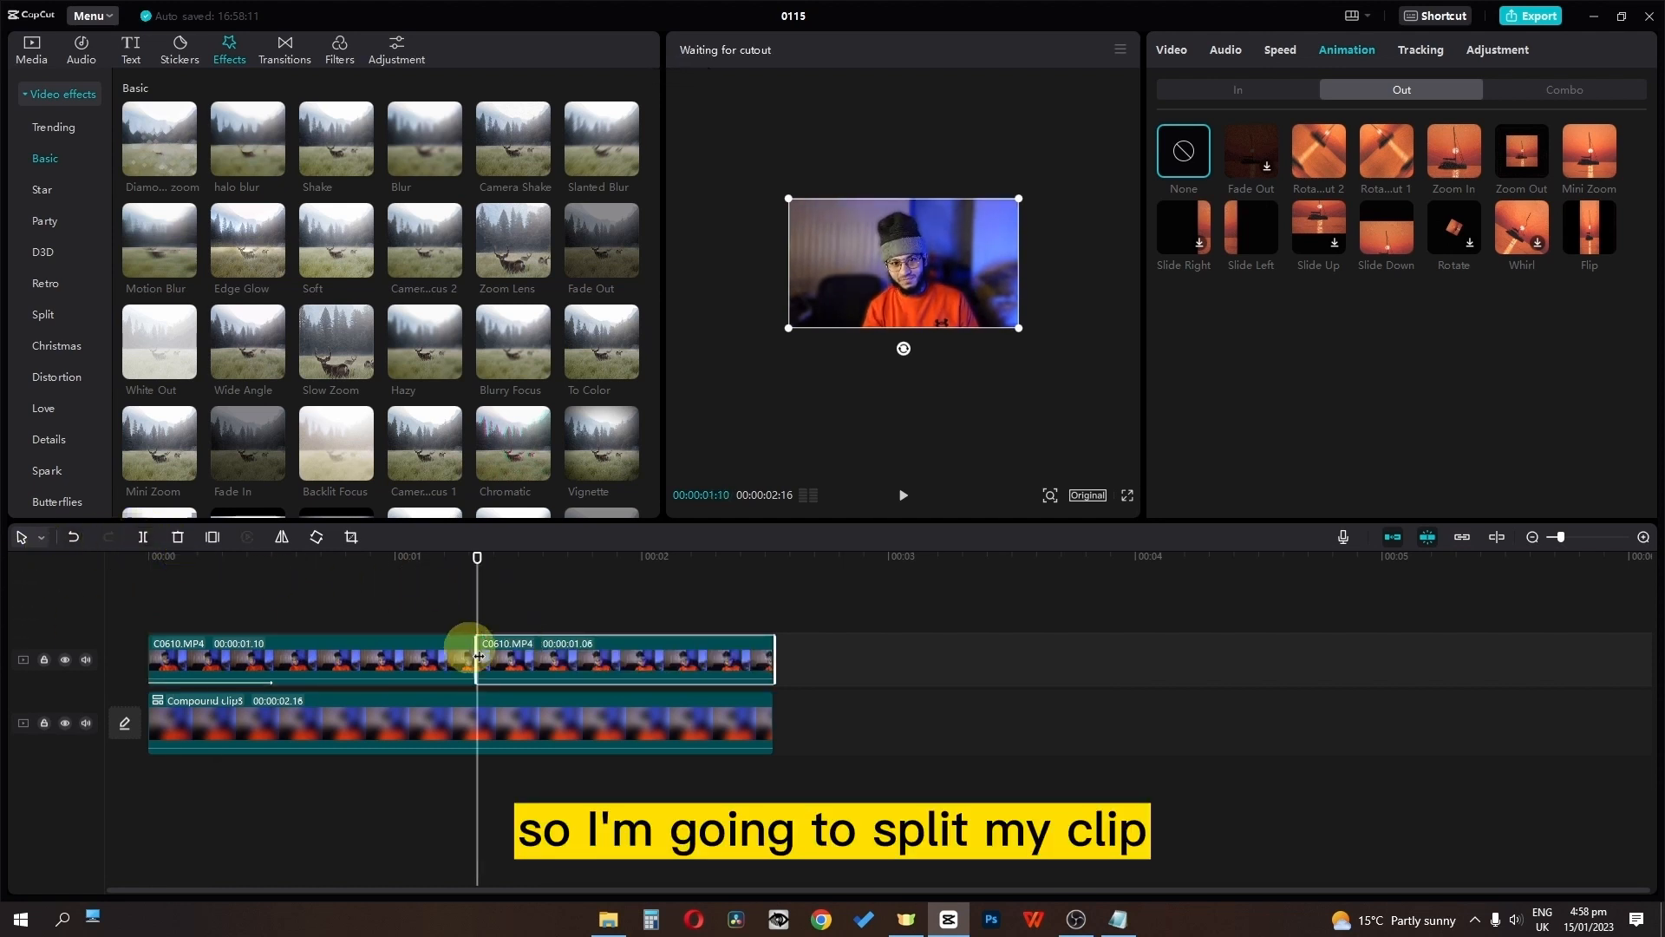
pyautogui.click(1371, 160)
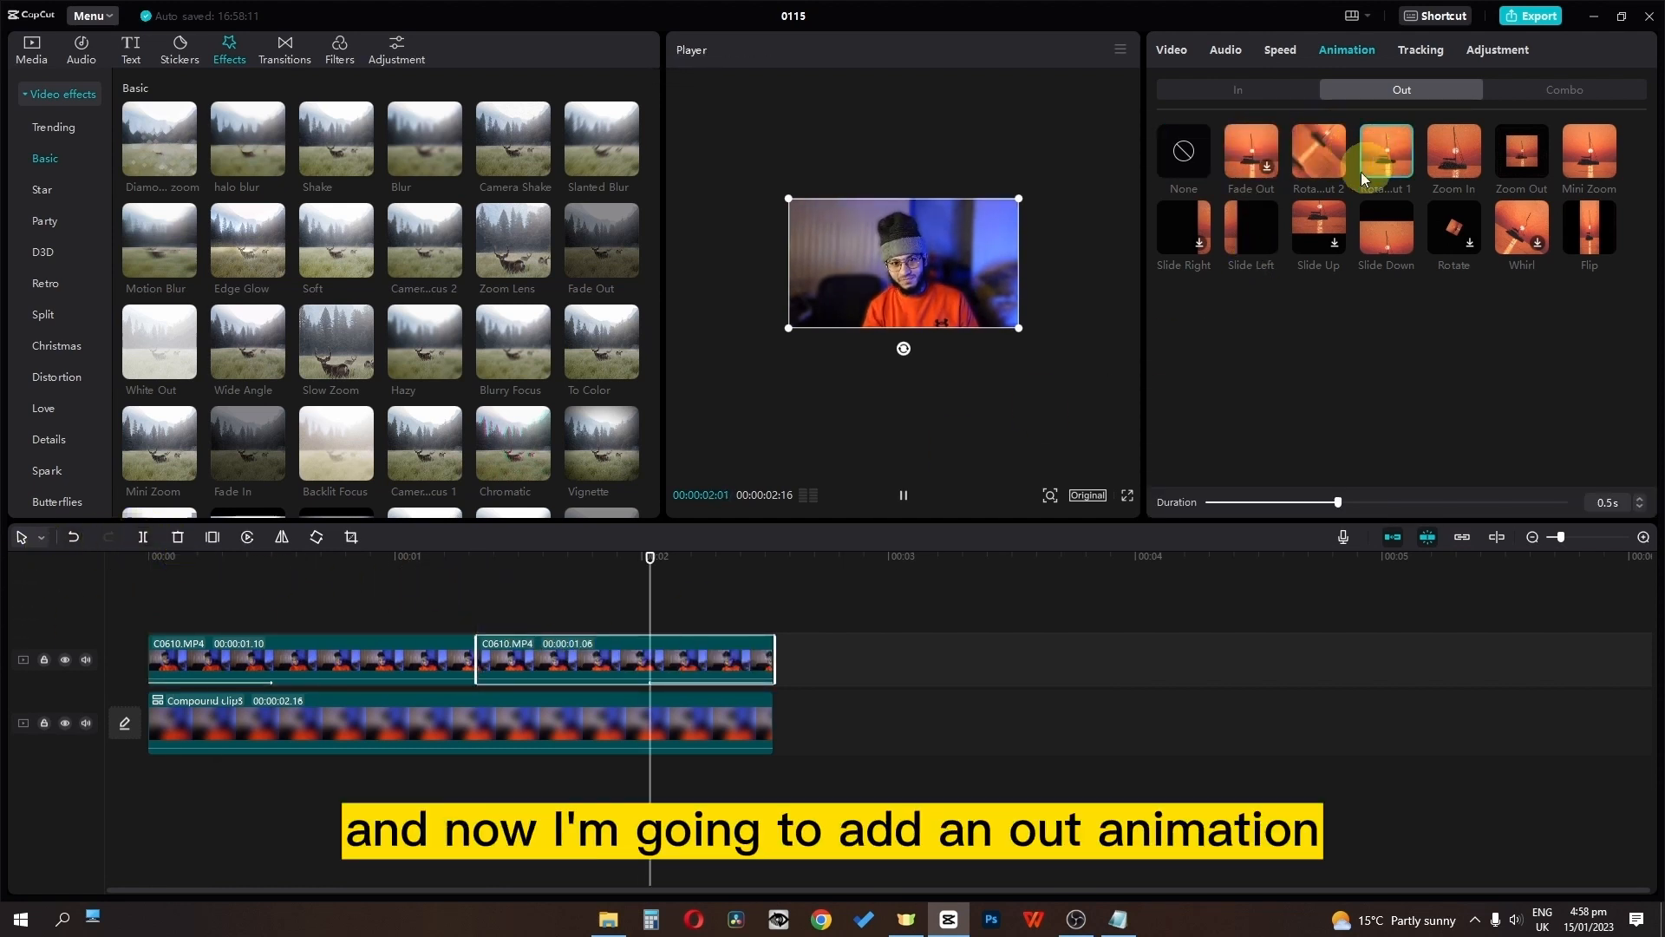
pyautogui.moveTo(408, 579); pyautogui.dragTo(2, 589)
pyautogui.press('space')
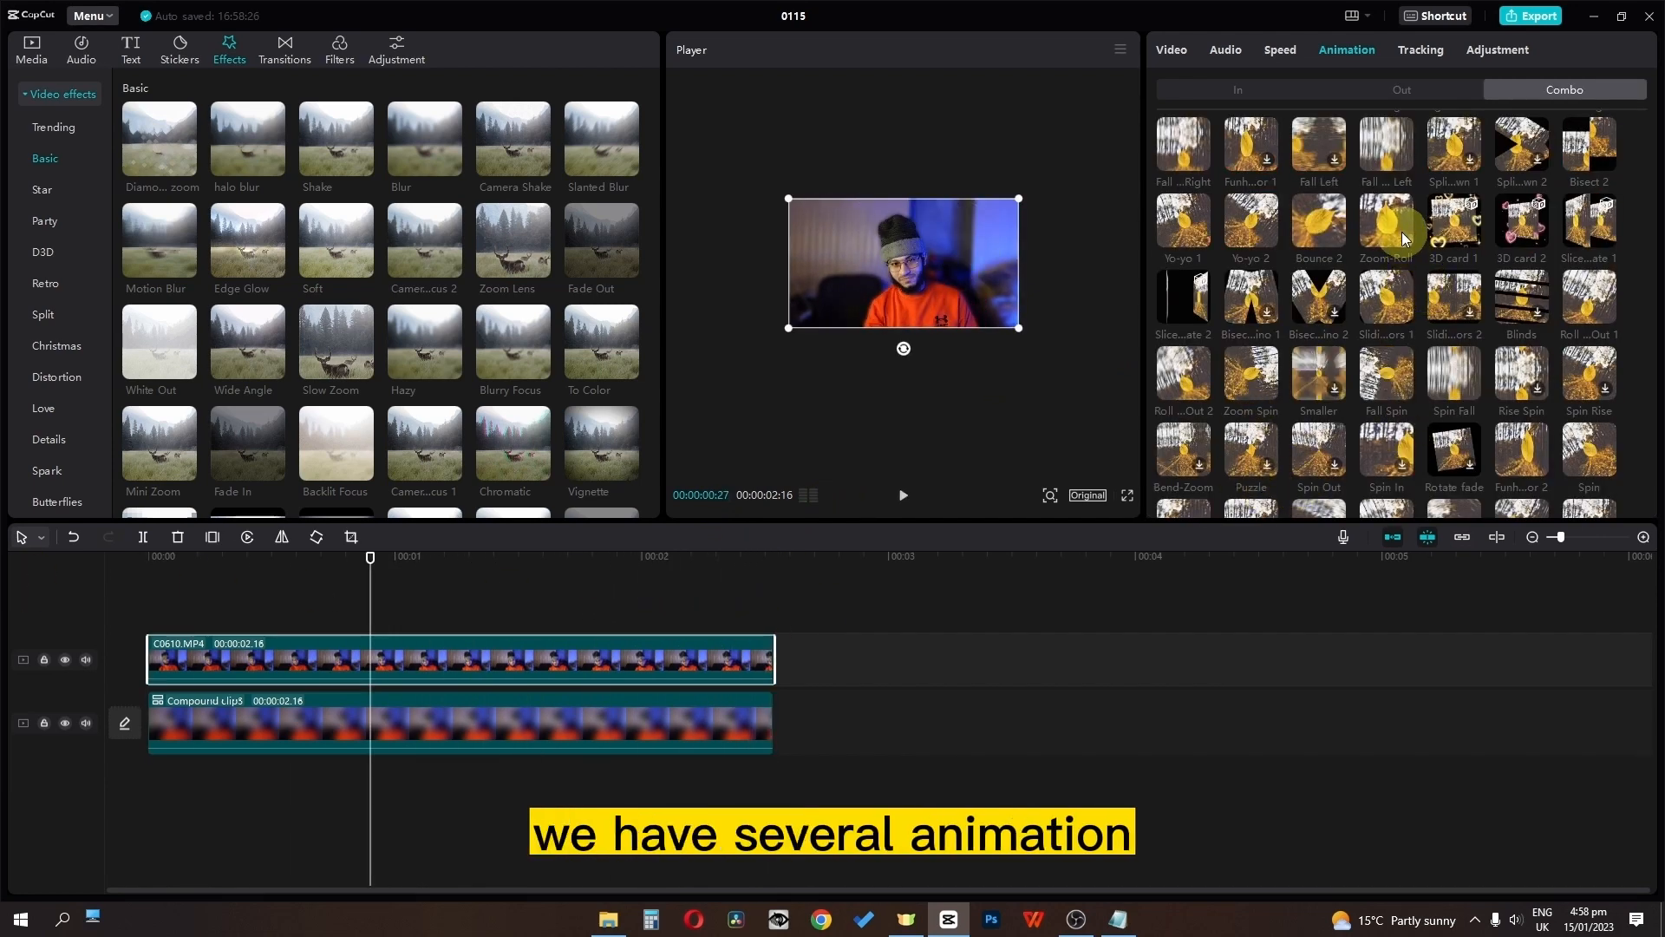
# Step: Try the Zoom-Roll, Pirate Ship 1 and Angle 2 Combo animations on the cutout clip
pyautogui.click(1402, 232)
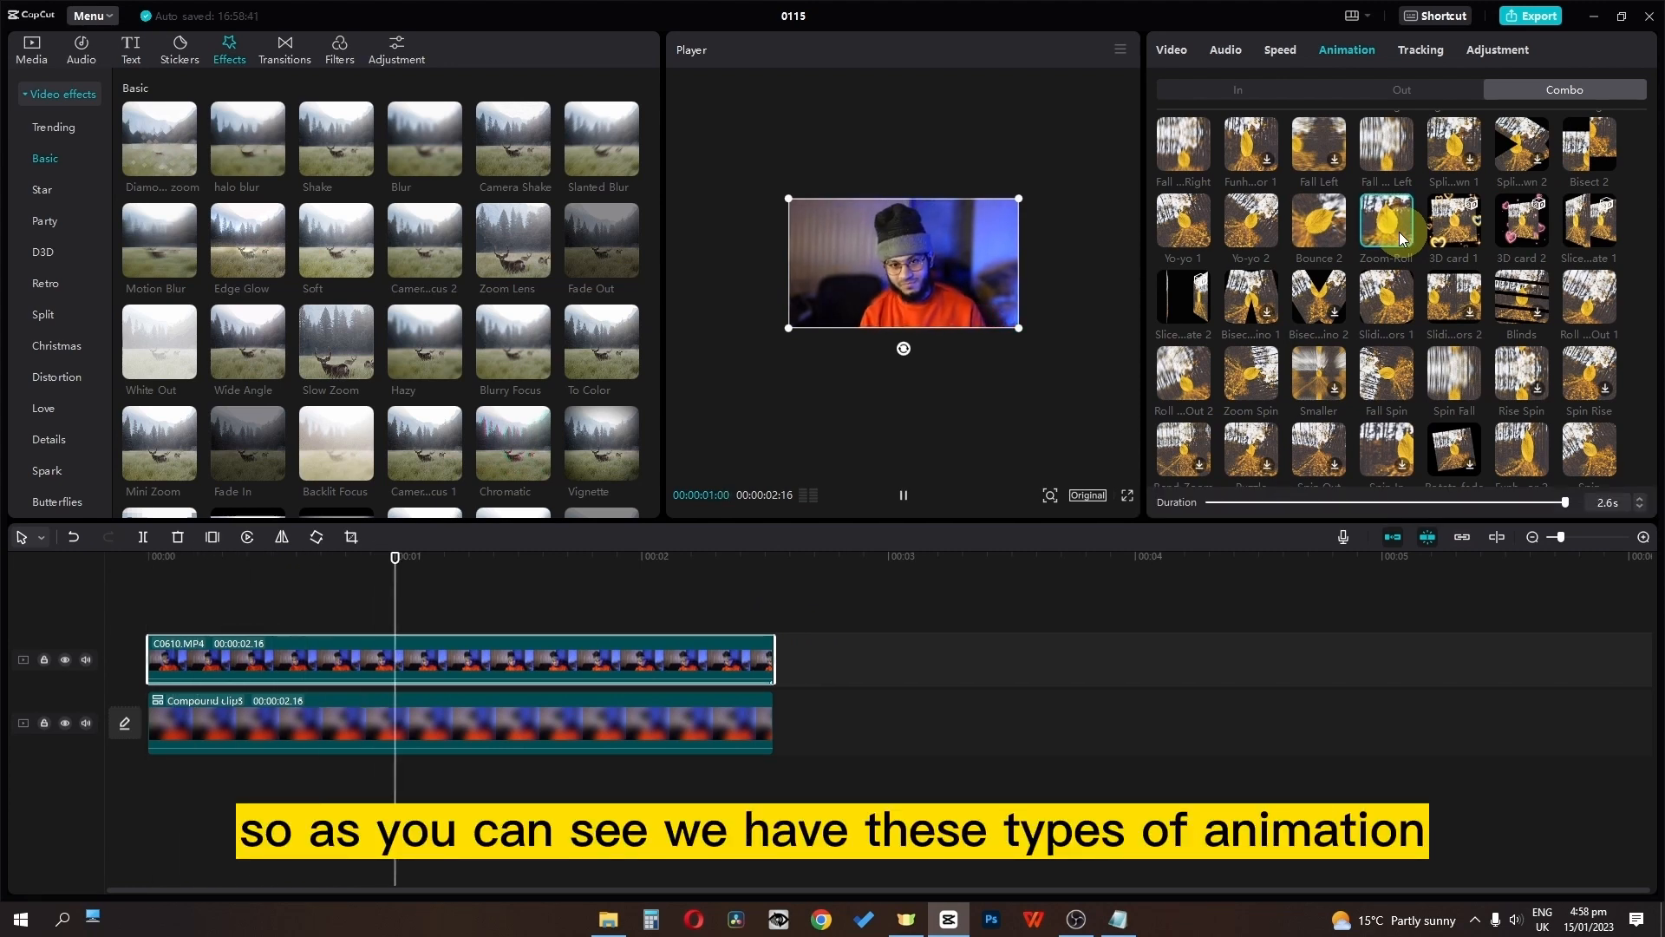
pyautogui.click(1320, 234)
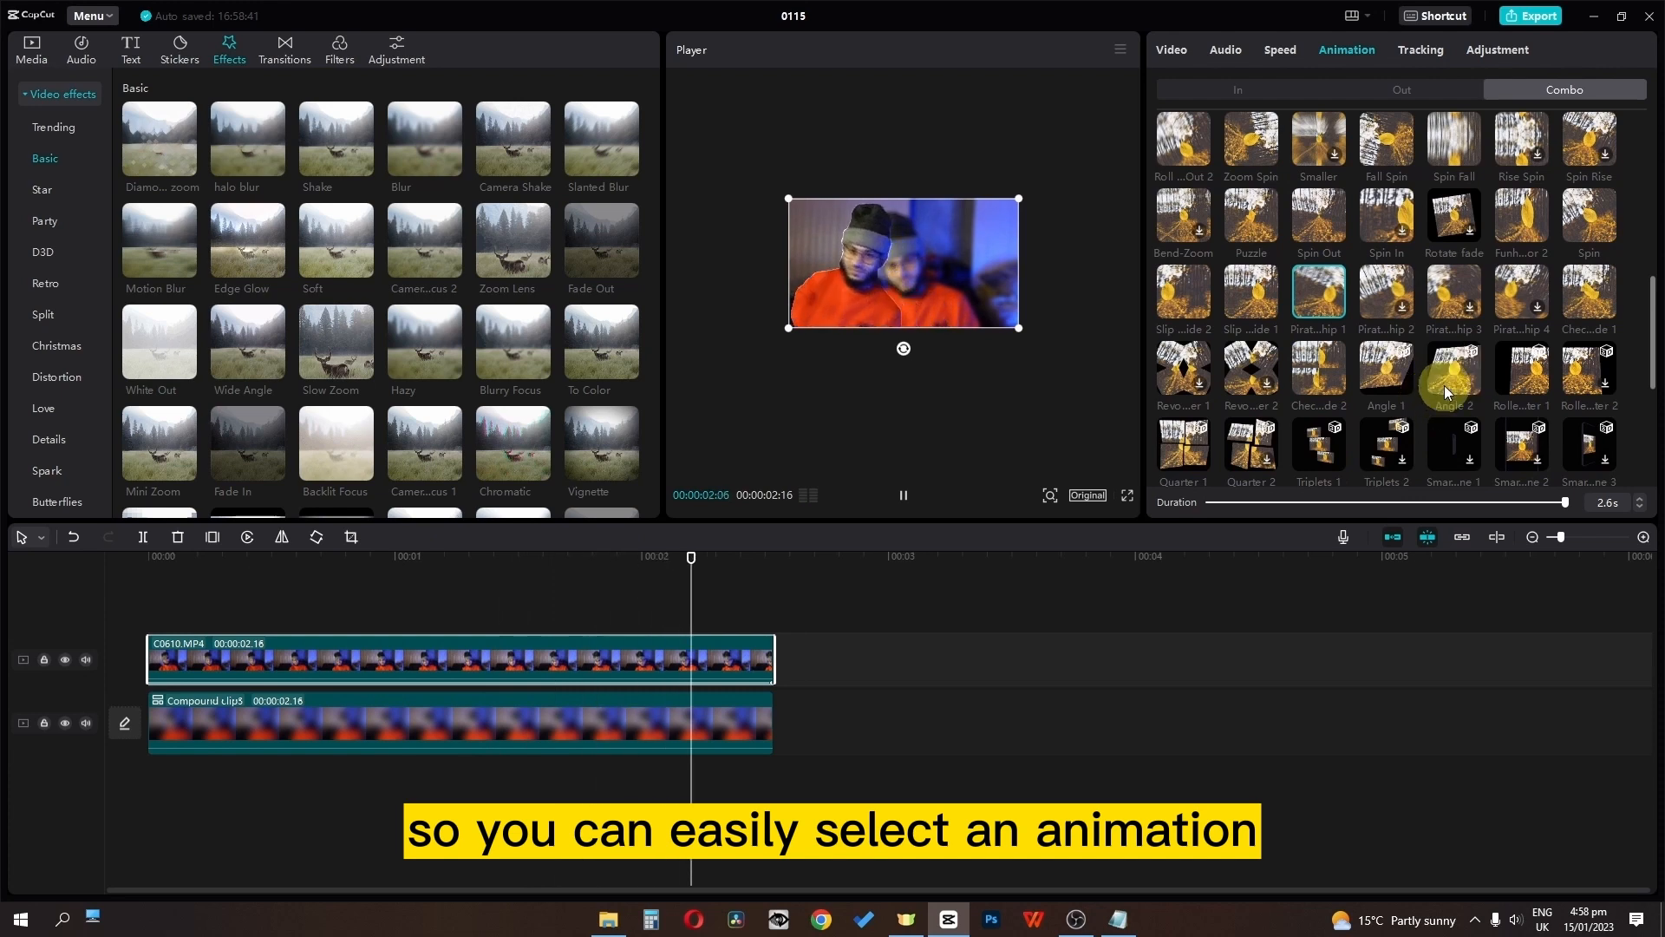
pyautogui.click(1444, 383)
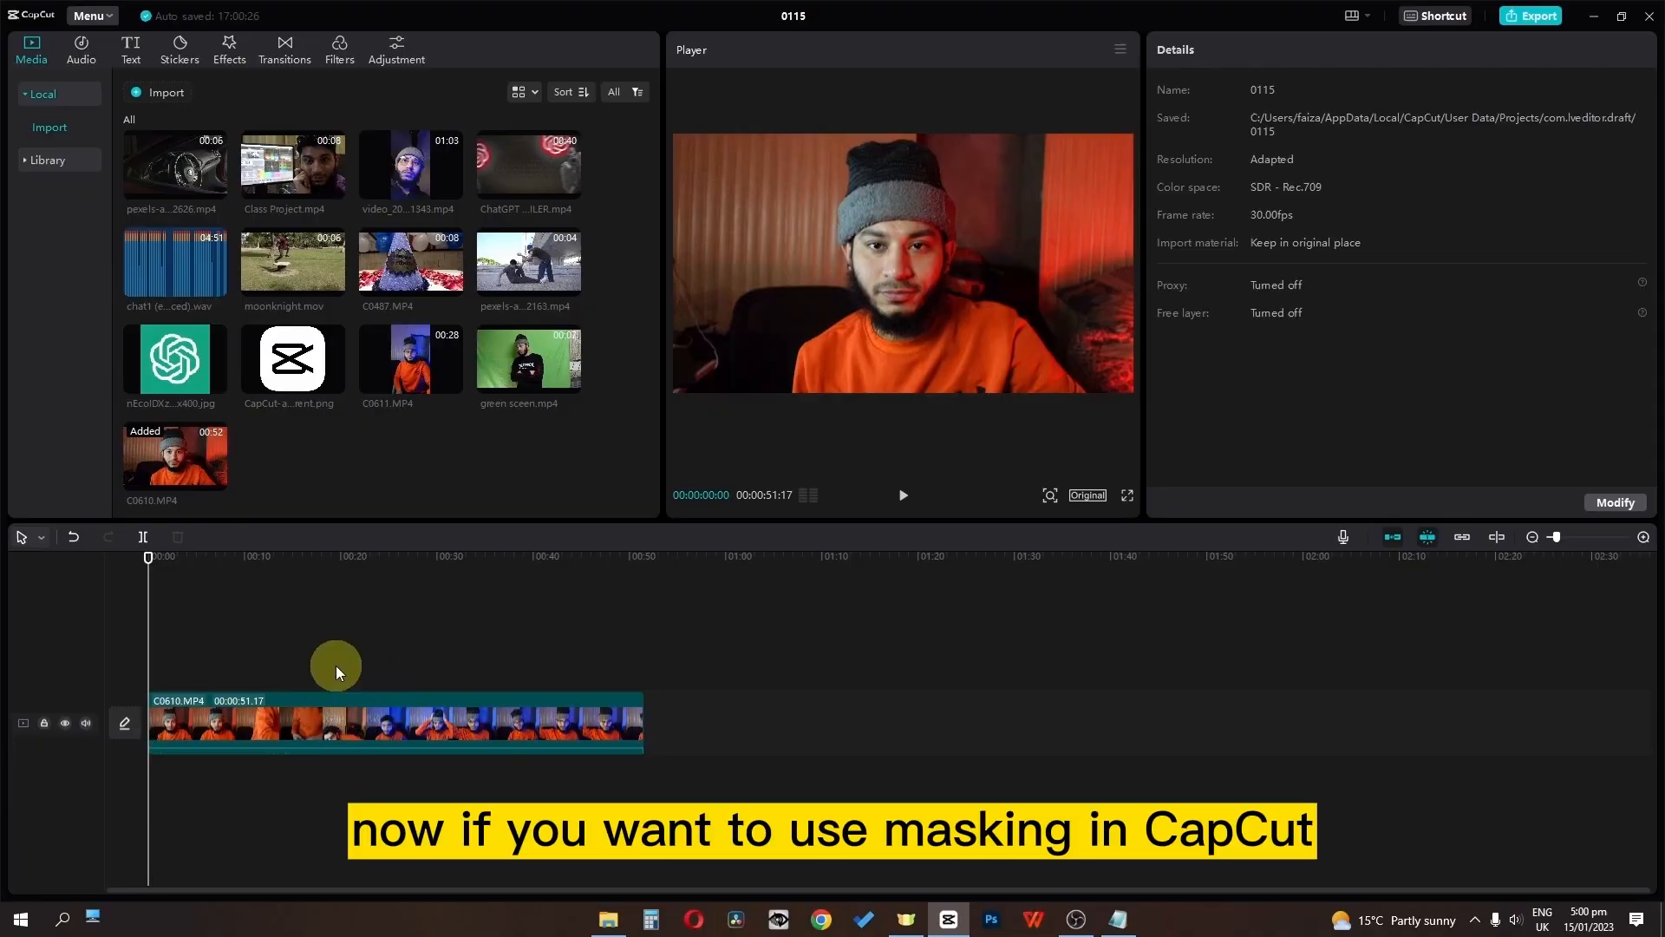
# Step: Apply a Filmstrip mask to the C0610.MP4 clip and keyframe its size at 1080 at the clip's start
pyautogui.click(340, 727)
pyautogui.click(1477, 82)
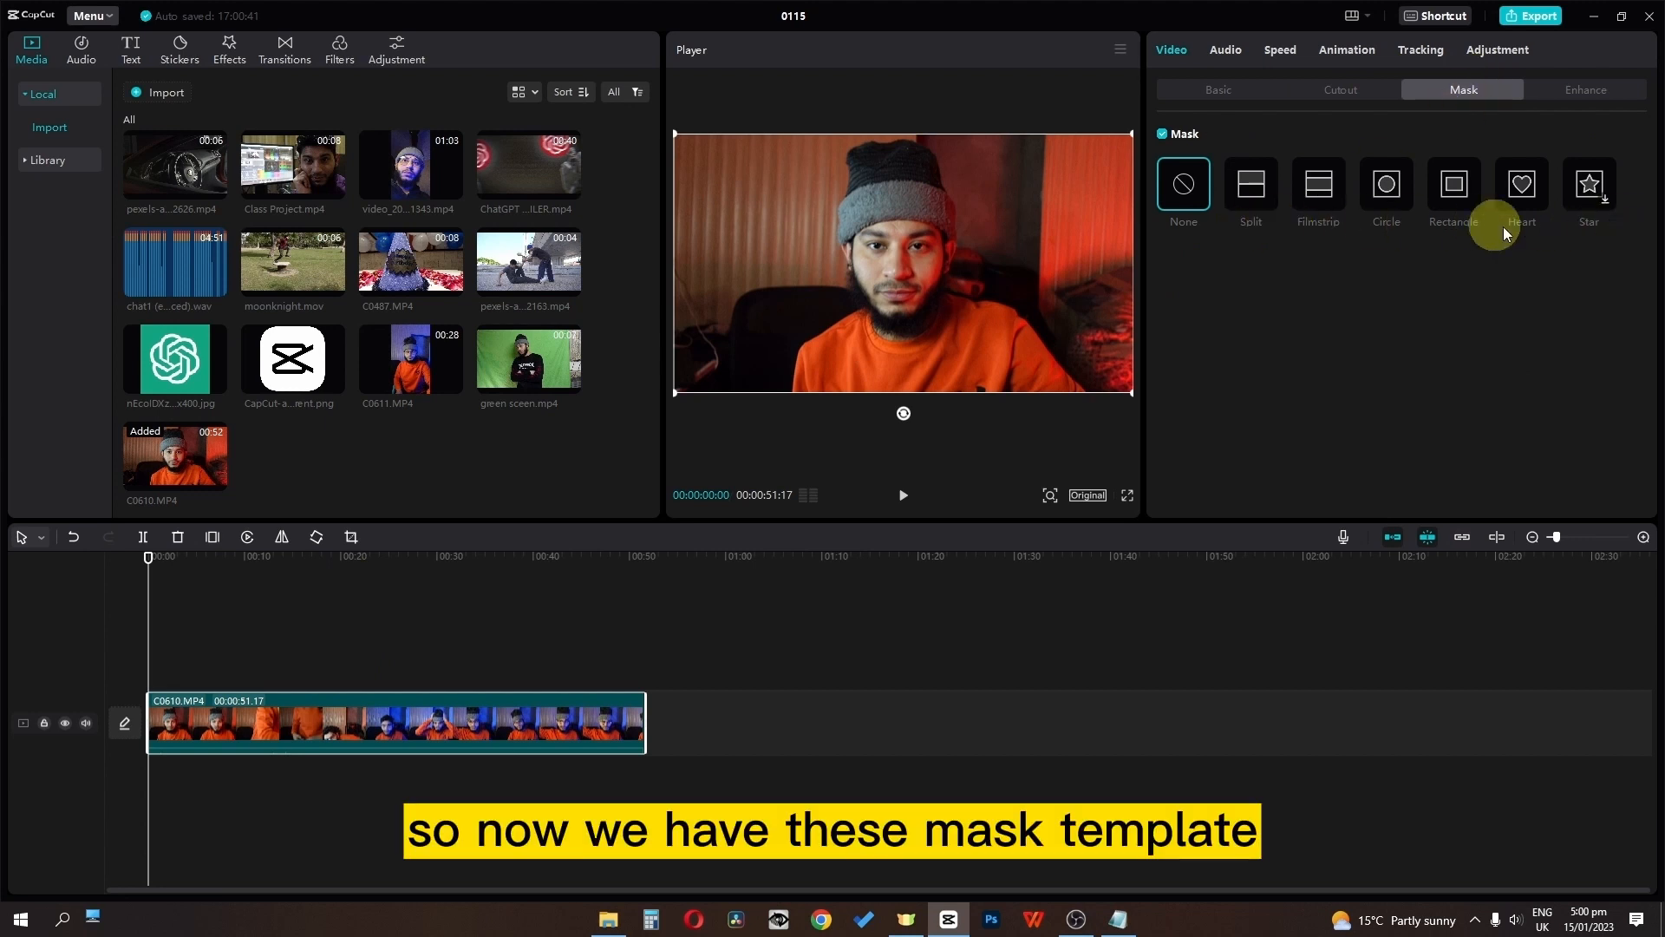
pyautogui.click(1325, 196)
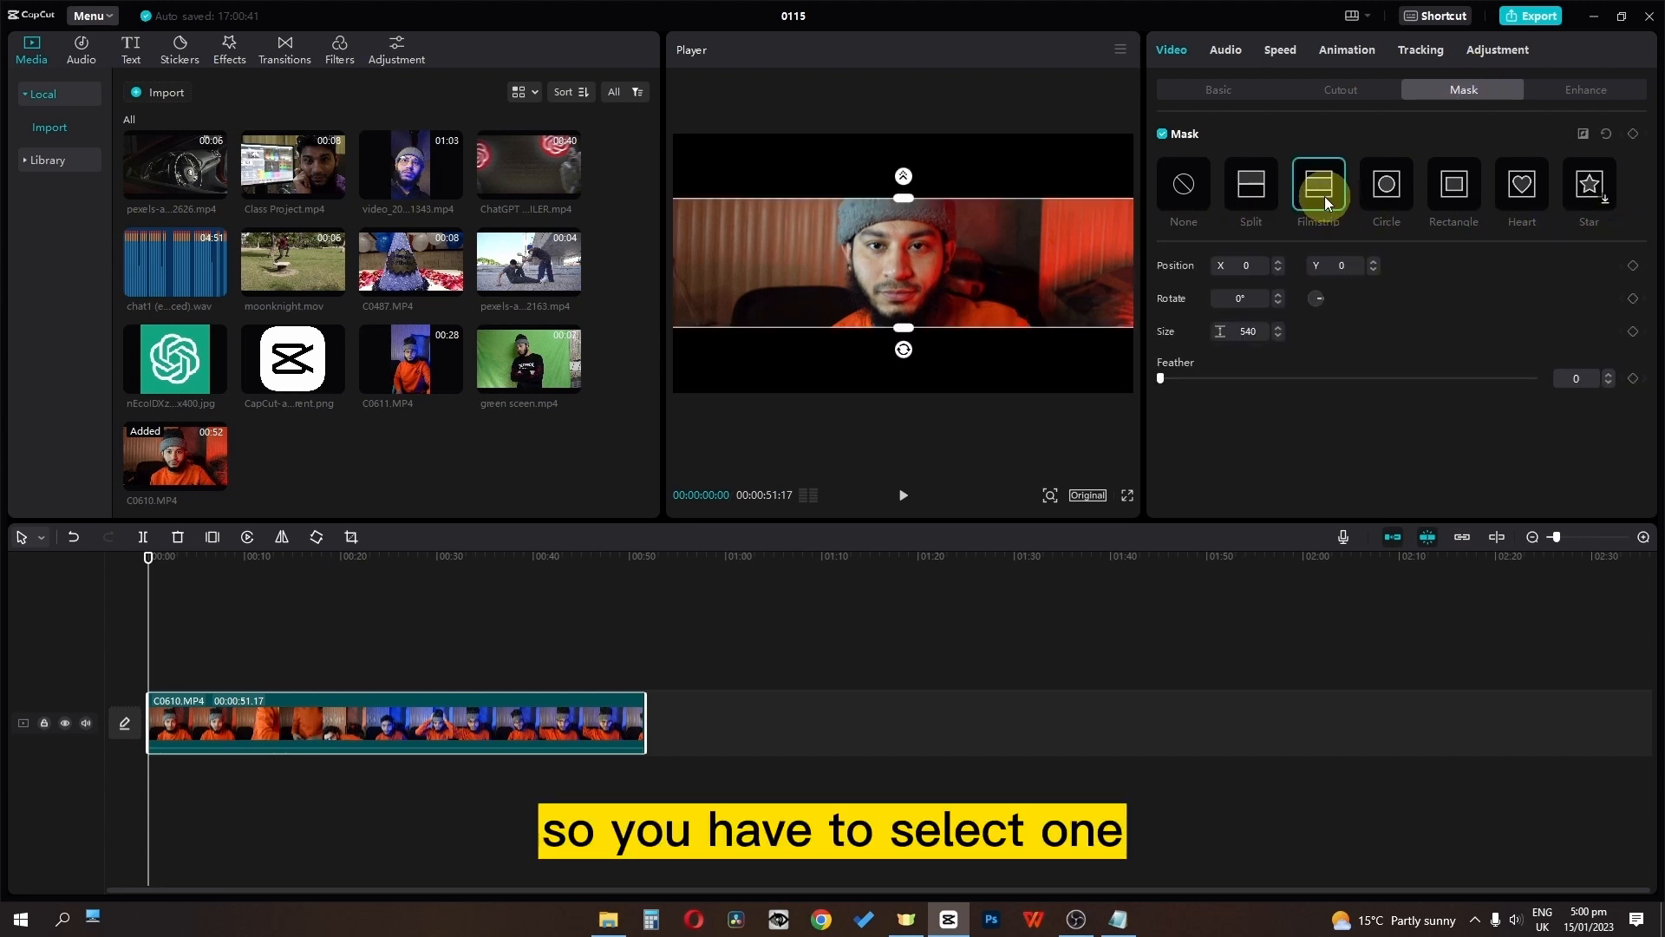
pyautogui.moveTo(903, 341); pyautogui.dragTo(909, 397)
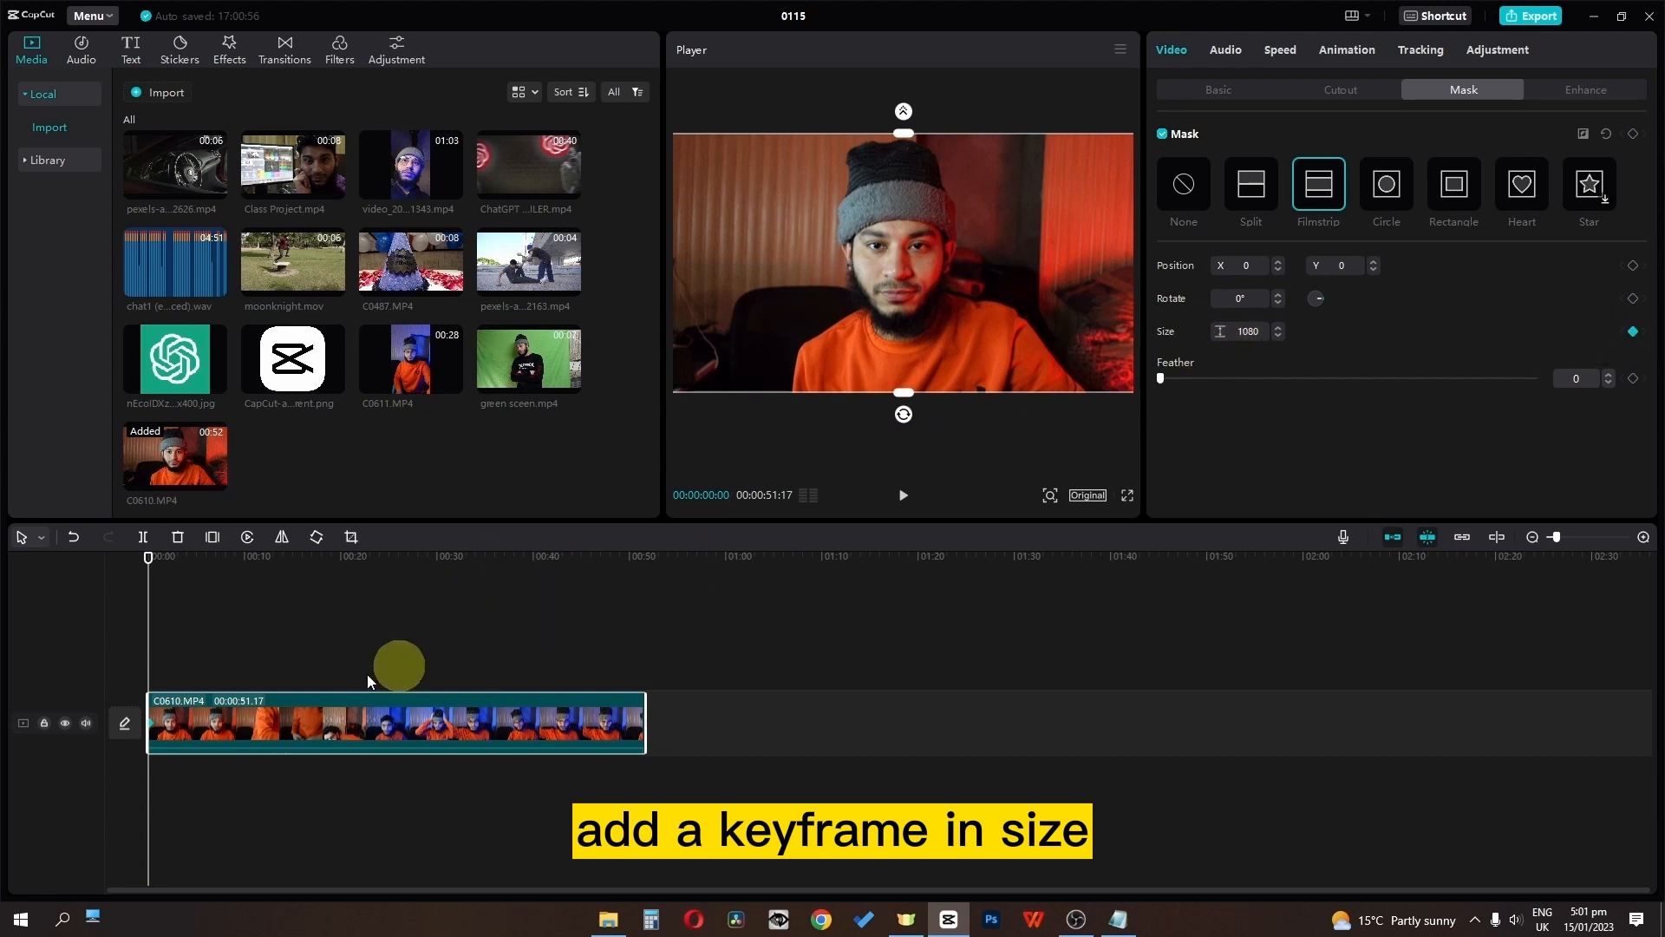
# Step: Shrink the Filmstrip mask to size 733 at 00:00:07:25, preview the cinematic bars from the start, and invert the mask
pyautogui.moveTo(147, 570); pyautogui.dragTo(224, 581)
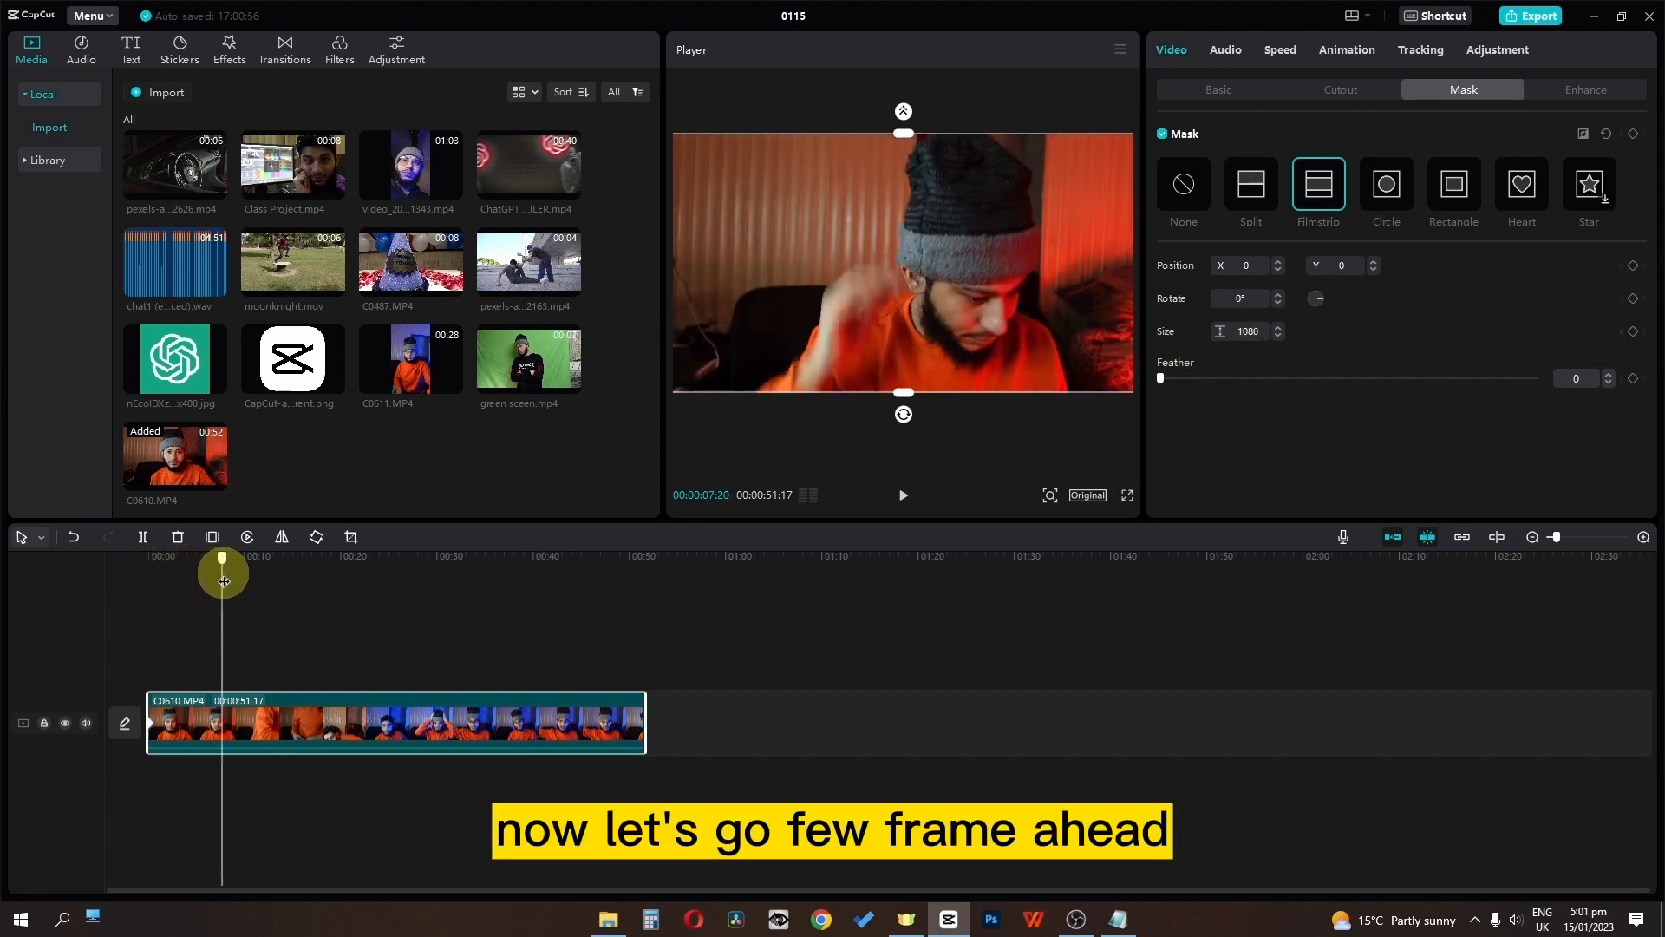
pyautogui.moveTo(906, 394); pyautogui.dragTo(923, 351)
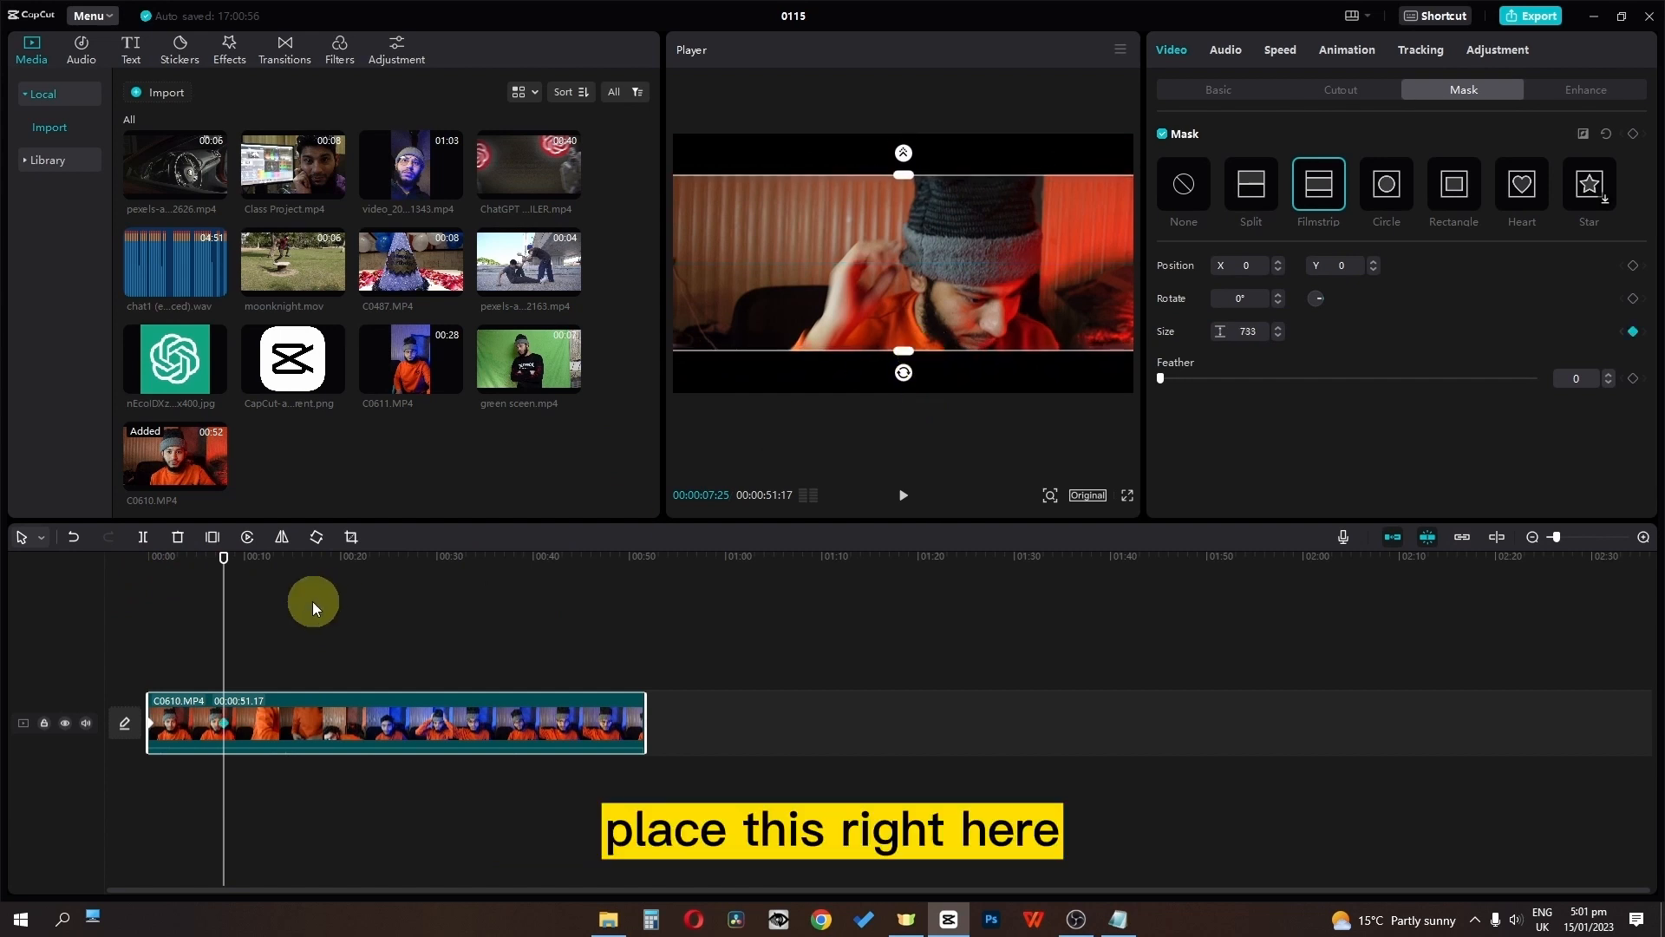
pyautogui.moveTo(224, 583); pyautogui.dragTo(97, 575)
pyautogui.press('space')
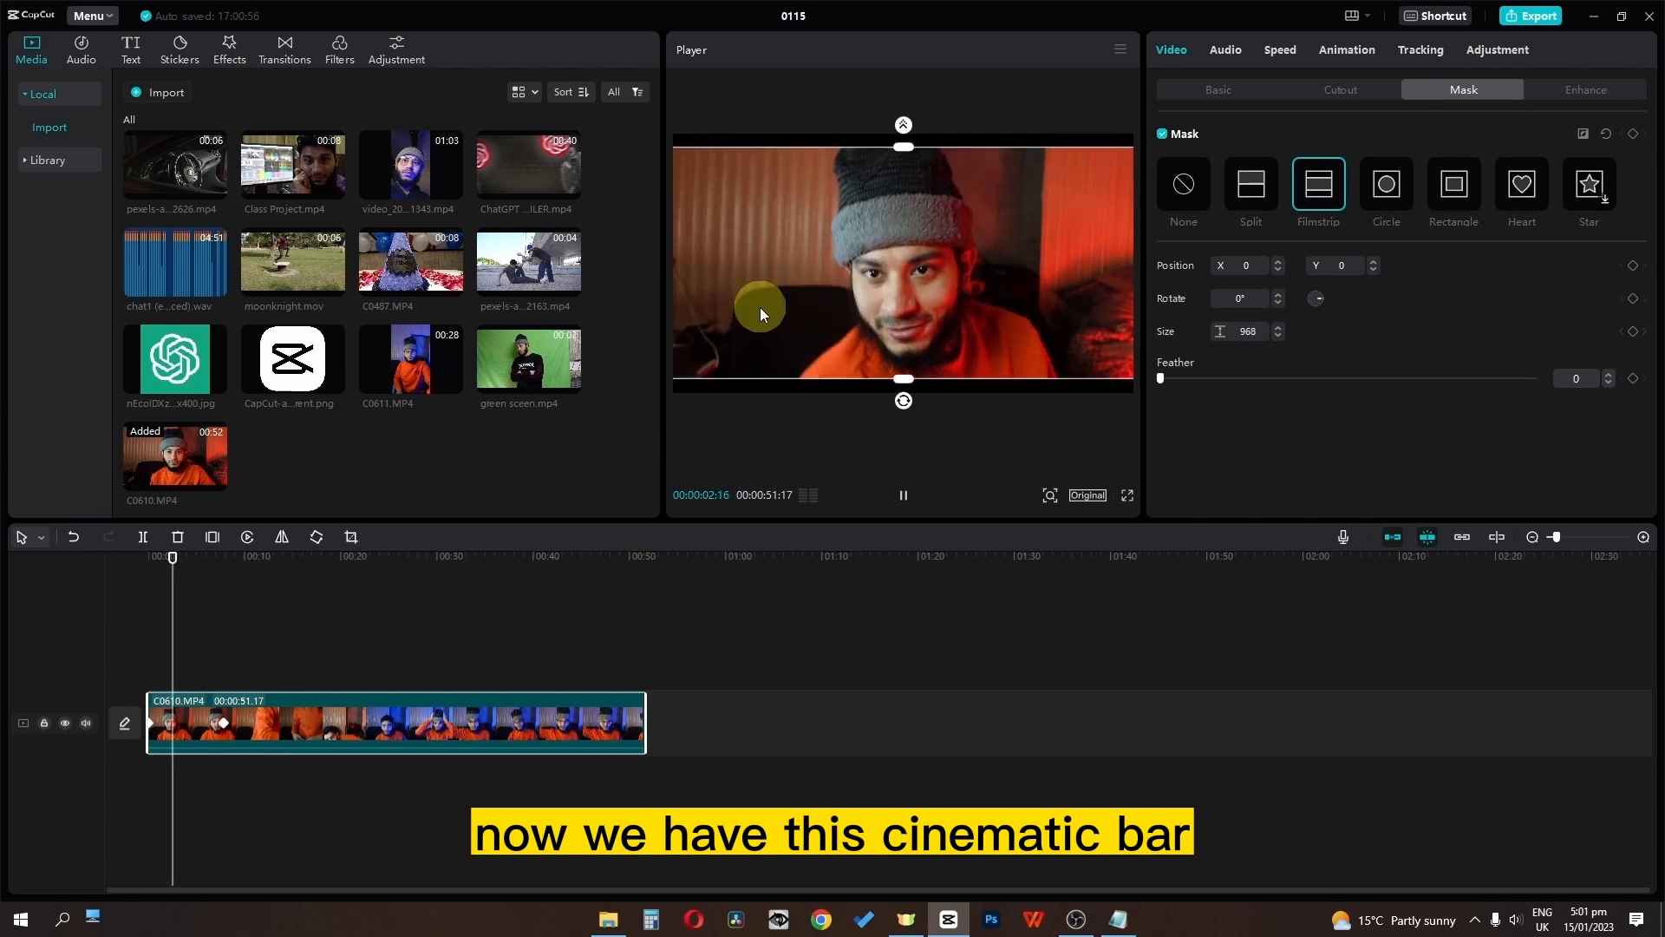
pyautogui.click(174, 595)
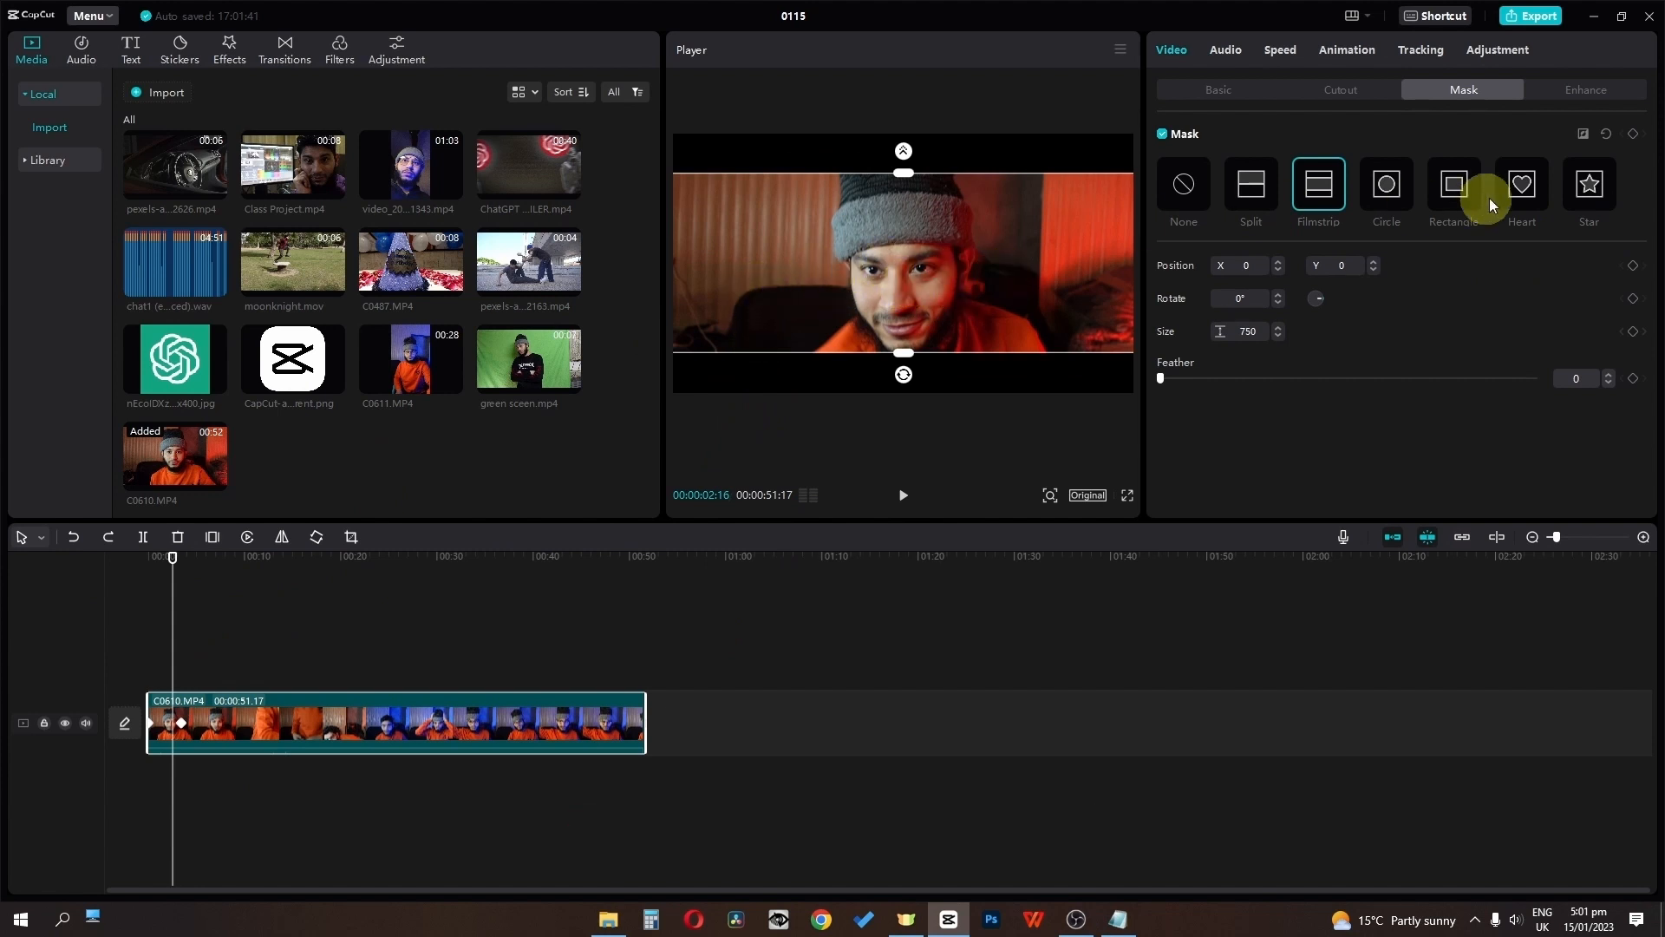
pyautogui.click(1583, 135)
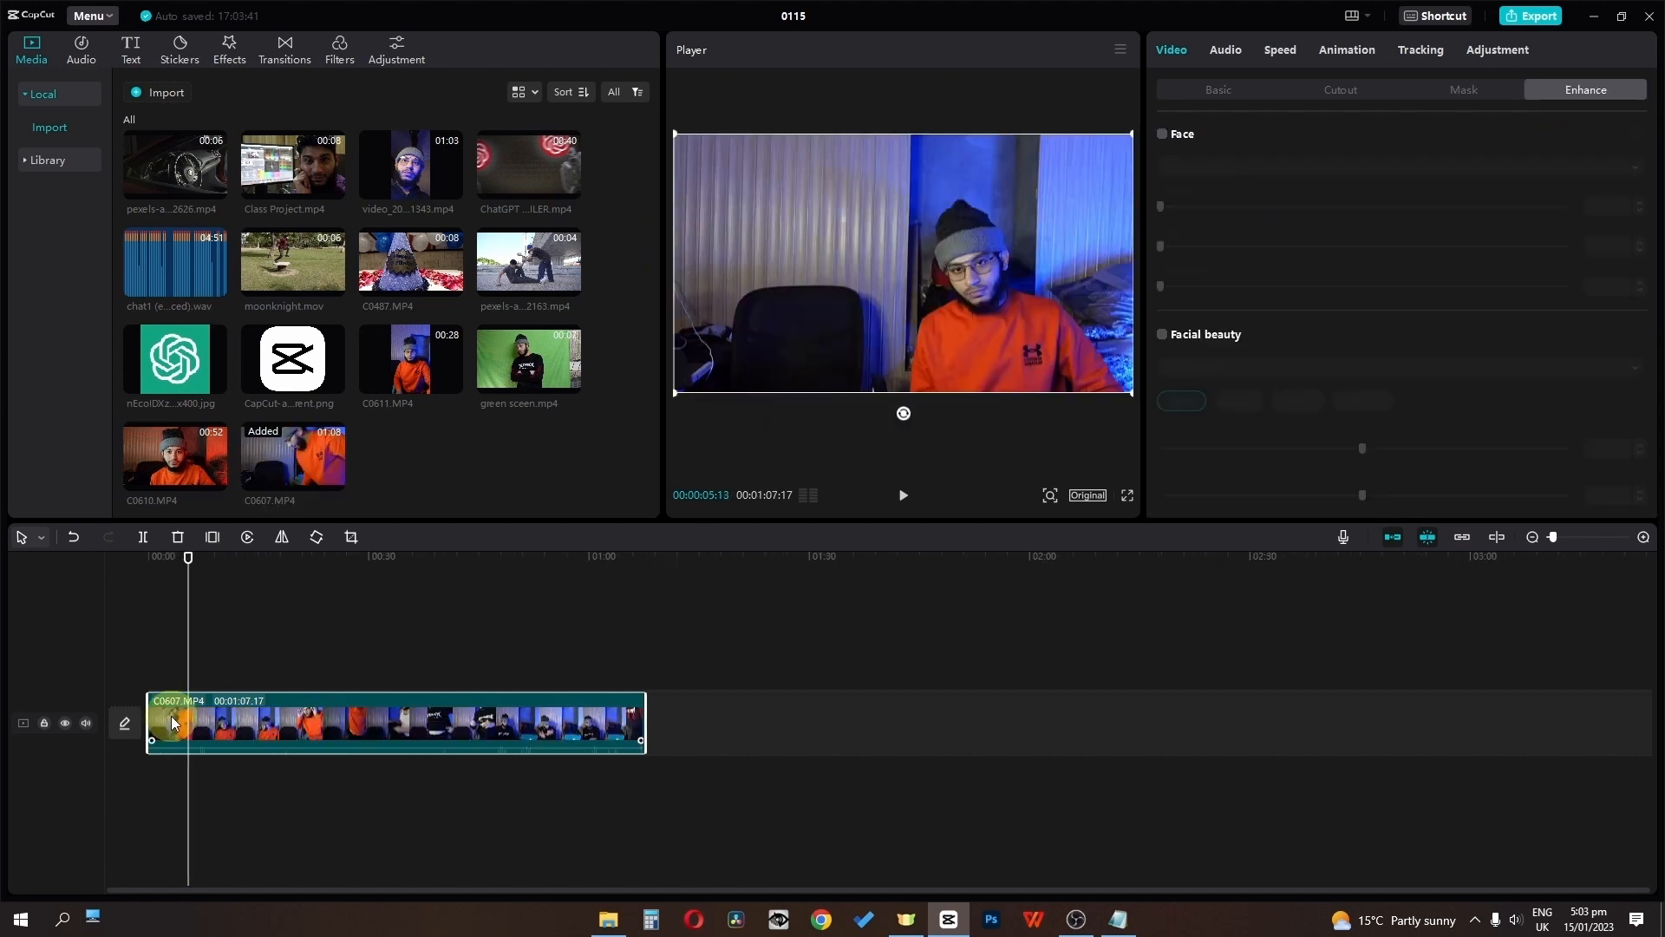
# Step: Trim the C0607.MP4 clip's start up to 00:00:05:13, and cut out the section between 00:00:08:22 and 00:00:42:05
pyautogui.moveTo(149, 712); pyautogui.dragTo(191, 712)
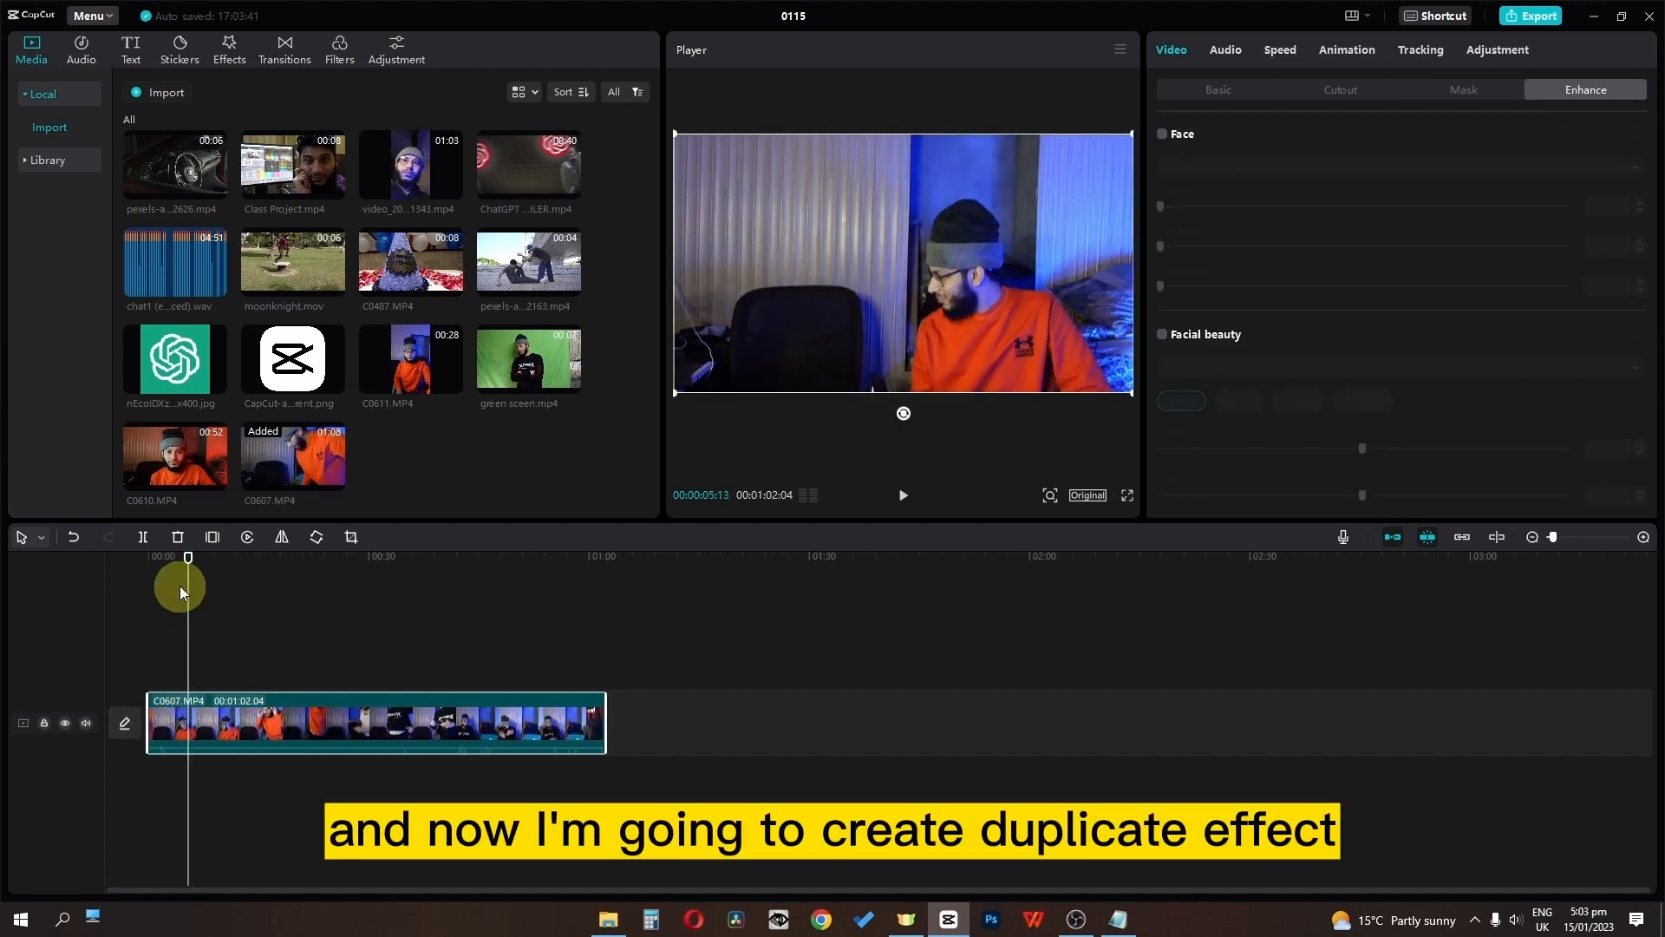
pyautogui.moveTo(186, 588); pyautogui.dragTo(457, 601)
pyautogui.click(141, 546)
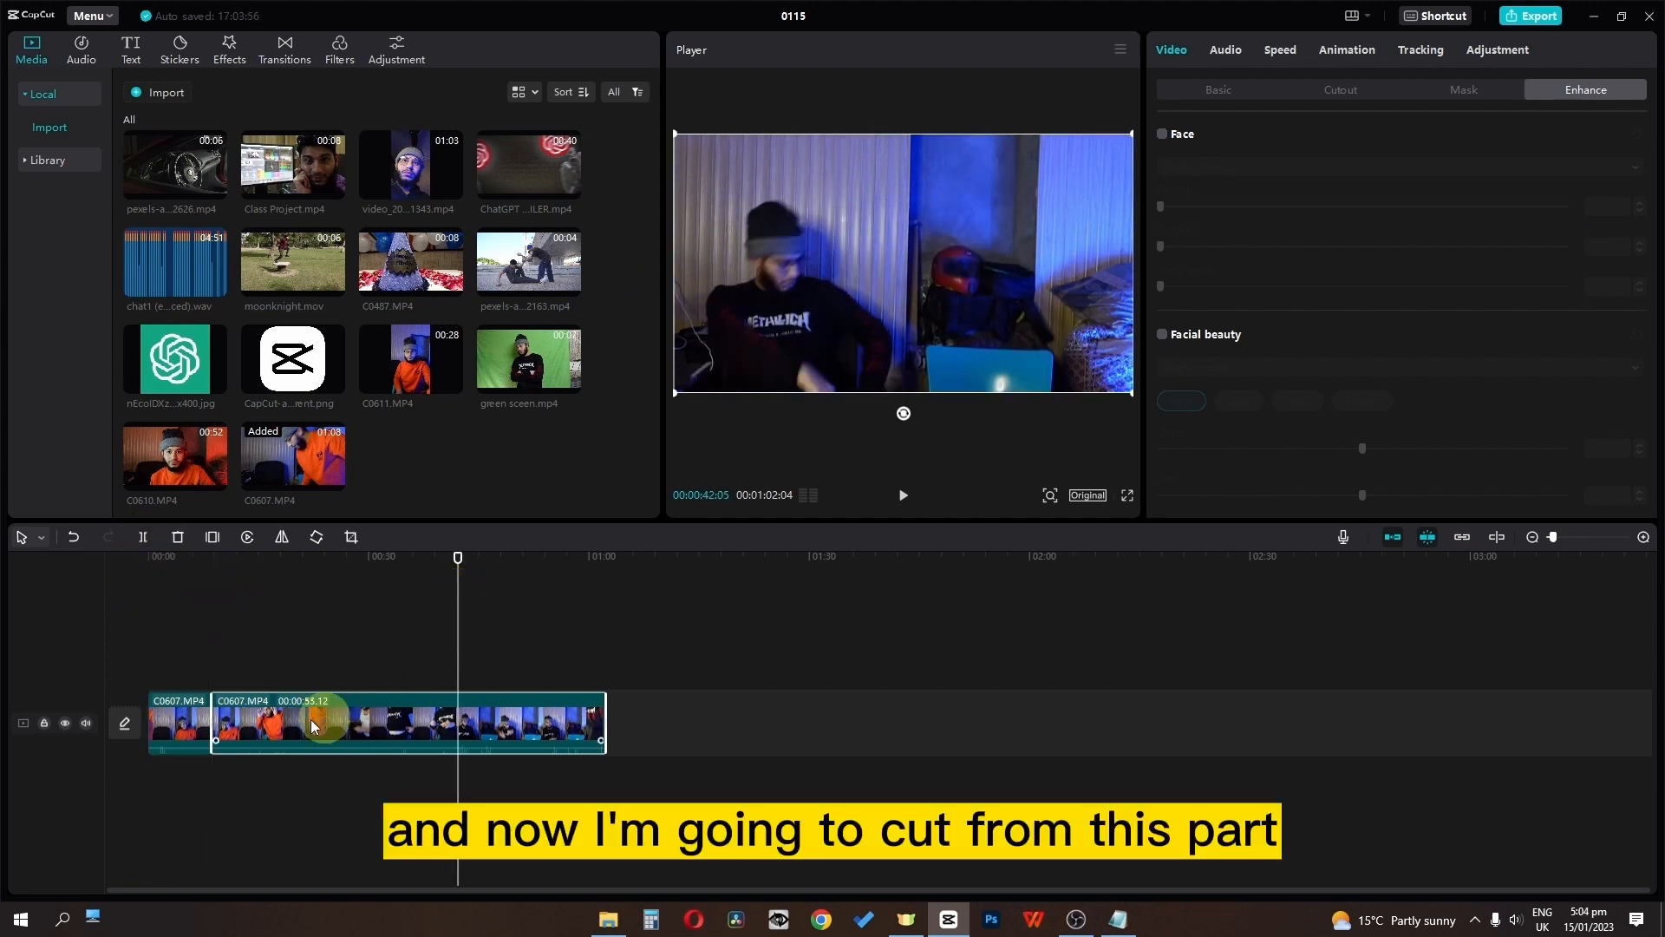
pyautogui.hotkey('ctrl', 'b')
pyautogui.click(283, 707)
pyautogui.press('Delete')
# Step: Play the first C0607.MP4 clip up to 00:00:01:20 and move the second clip to a track above, starting there
pyautogui.moveTo(165, 561); pyautogui.dragTo(69, 555)
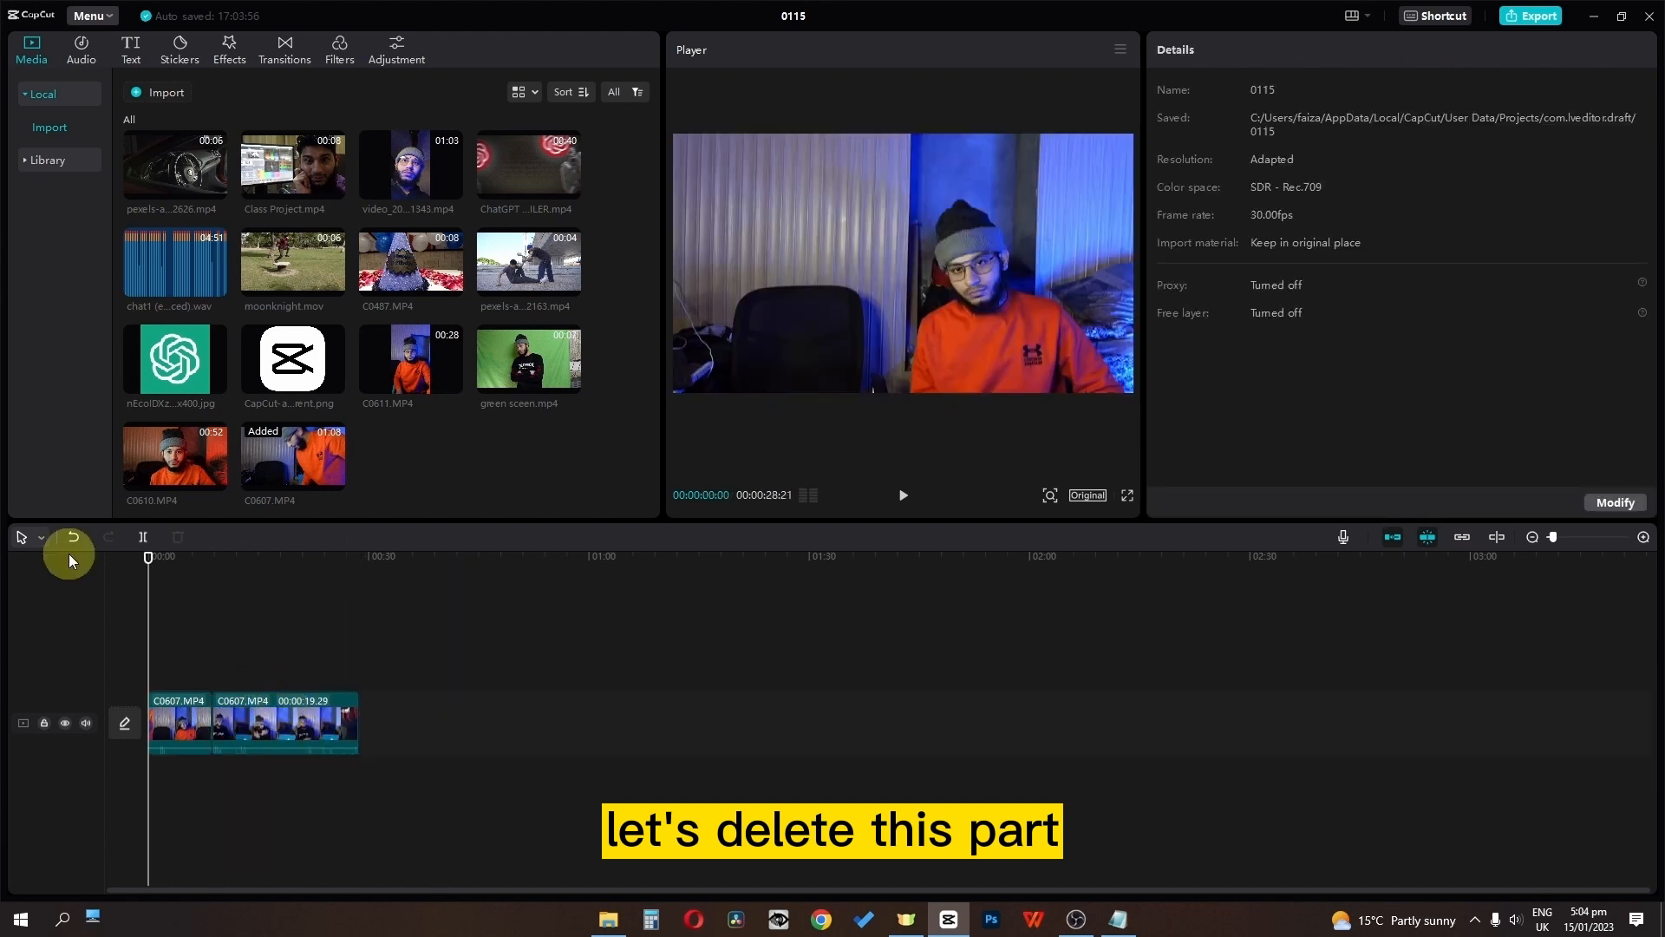
pyautogui.scroll(3, 189, 648)
pyautogui.press('space')
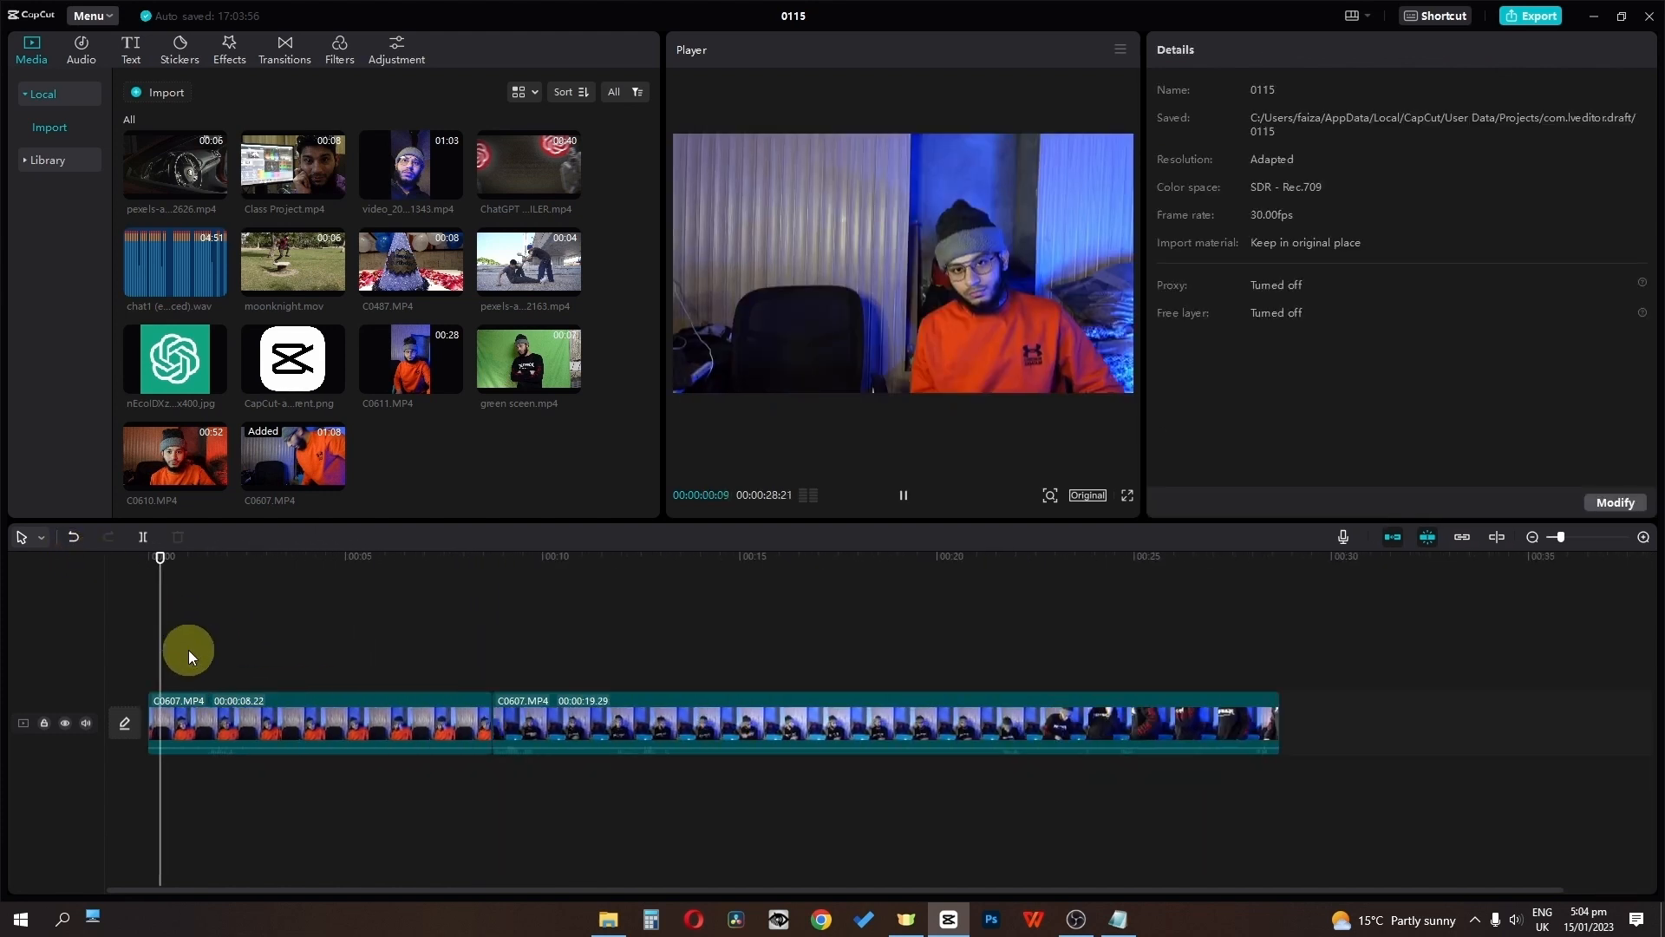
pyautogui.press('space')
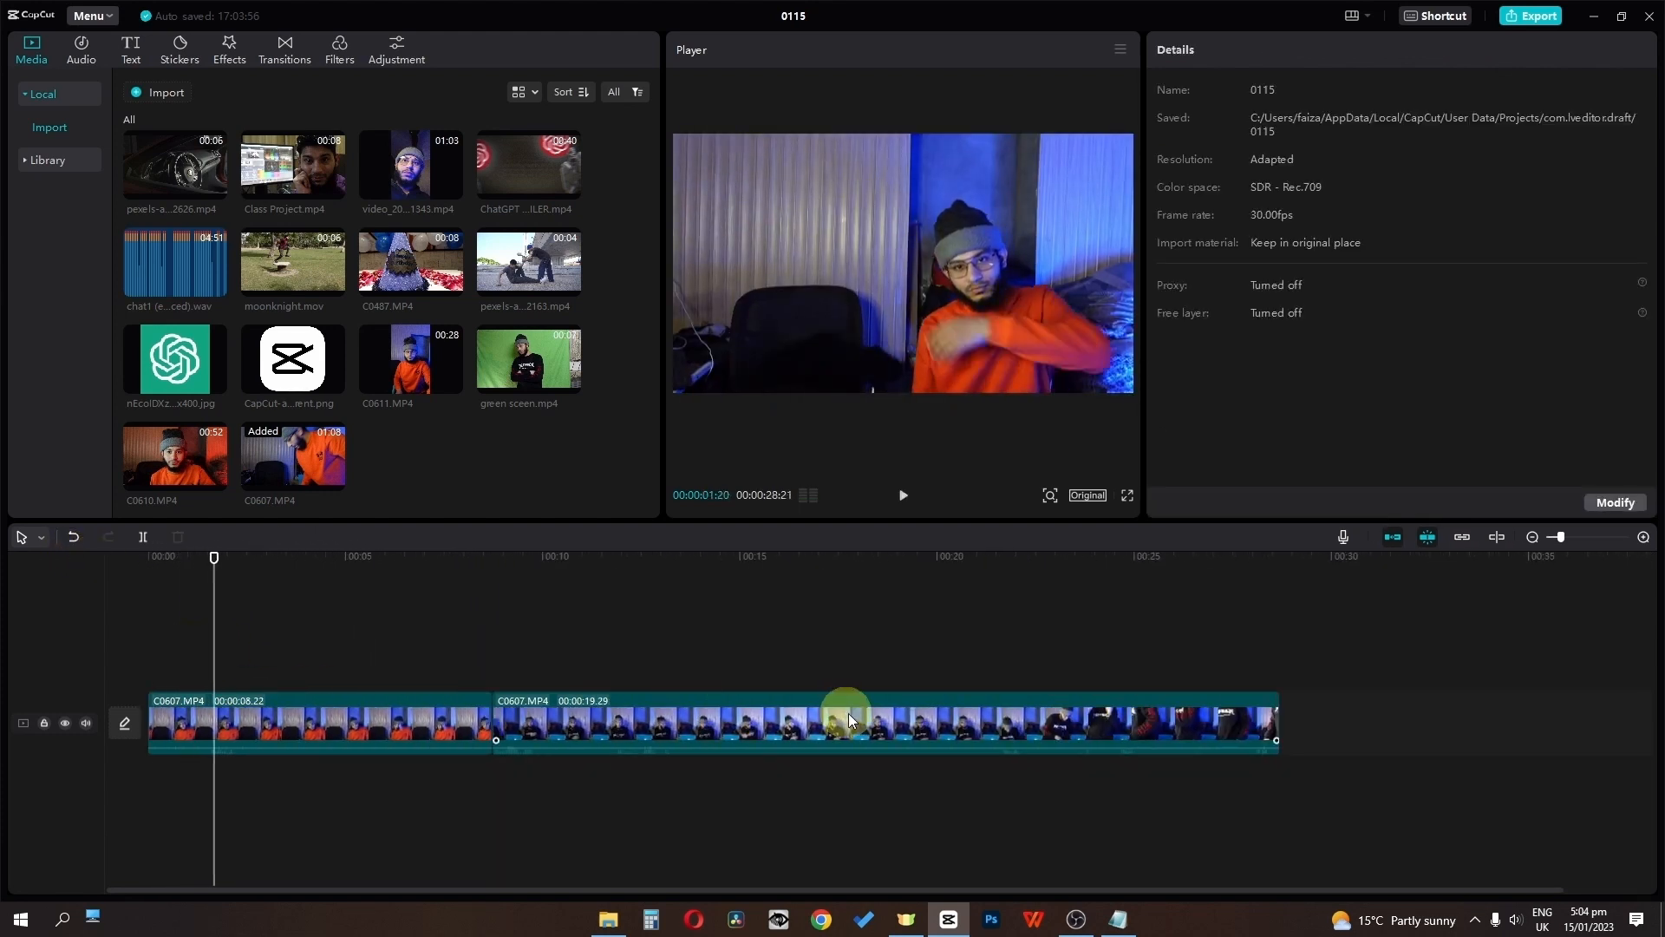
pyautogui.moveTo(849, 714); pyautogui.dragTo(571, 652)
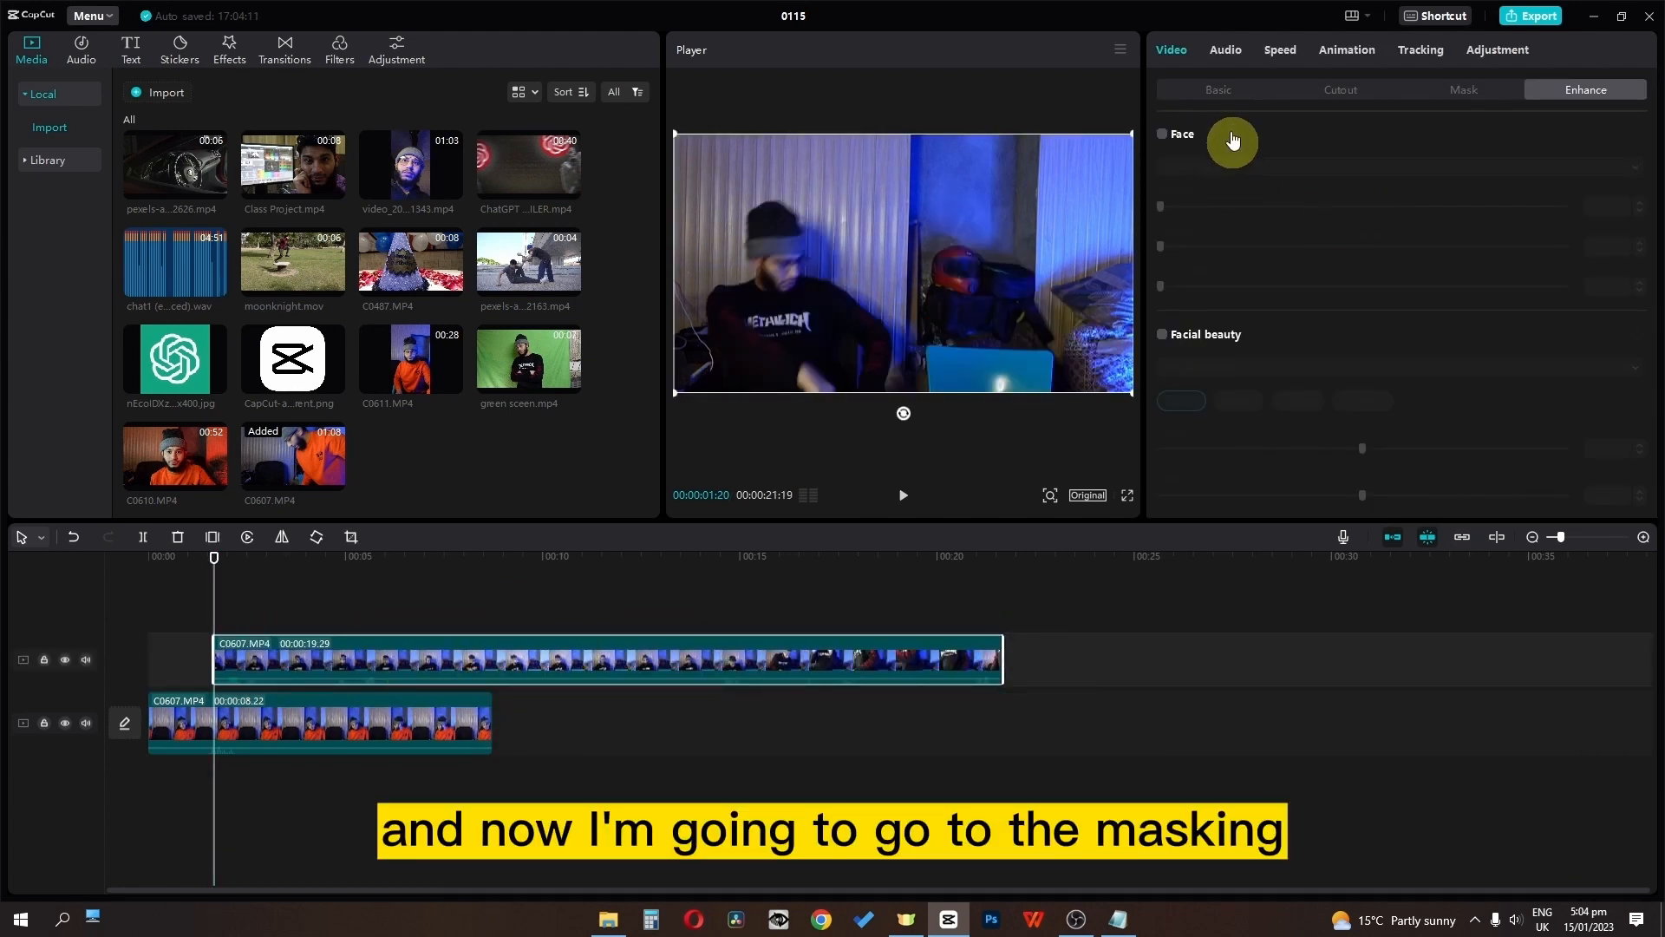
# Step: Apply a Split mask to the upper clip, rotated to -90° with a feather of 16, and play the duplicate effect from the start
pyautogui.click(1448, 90)
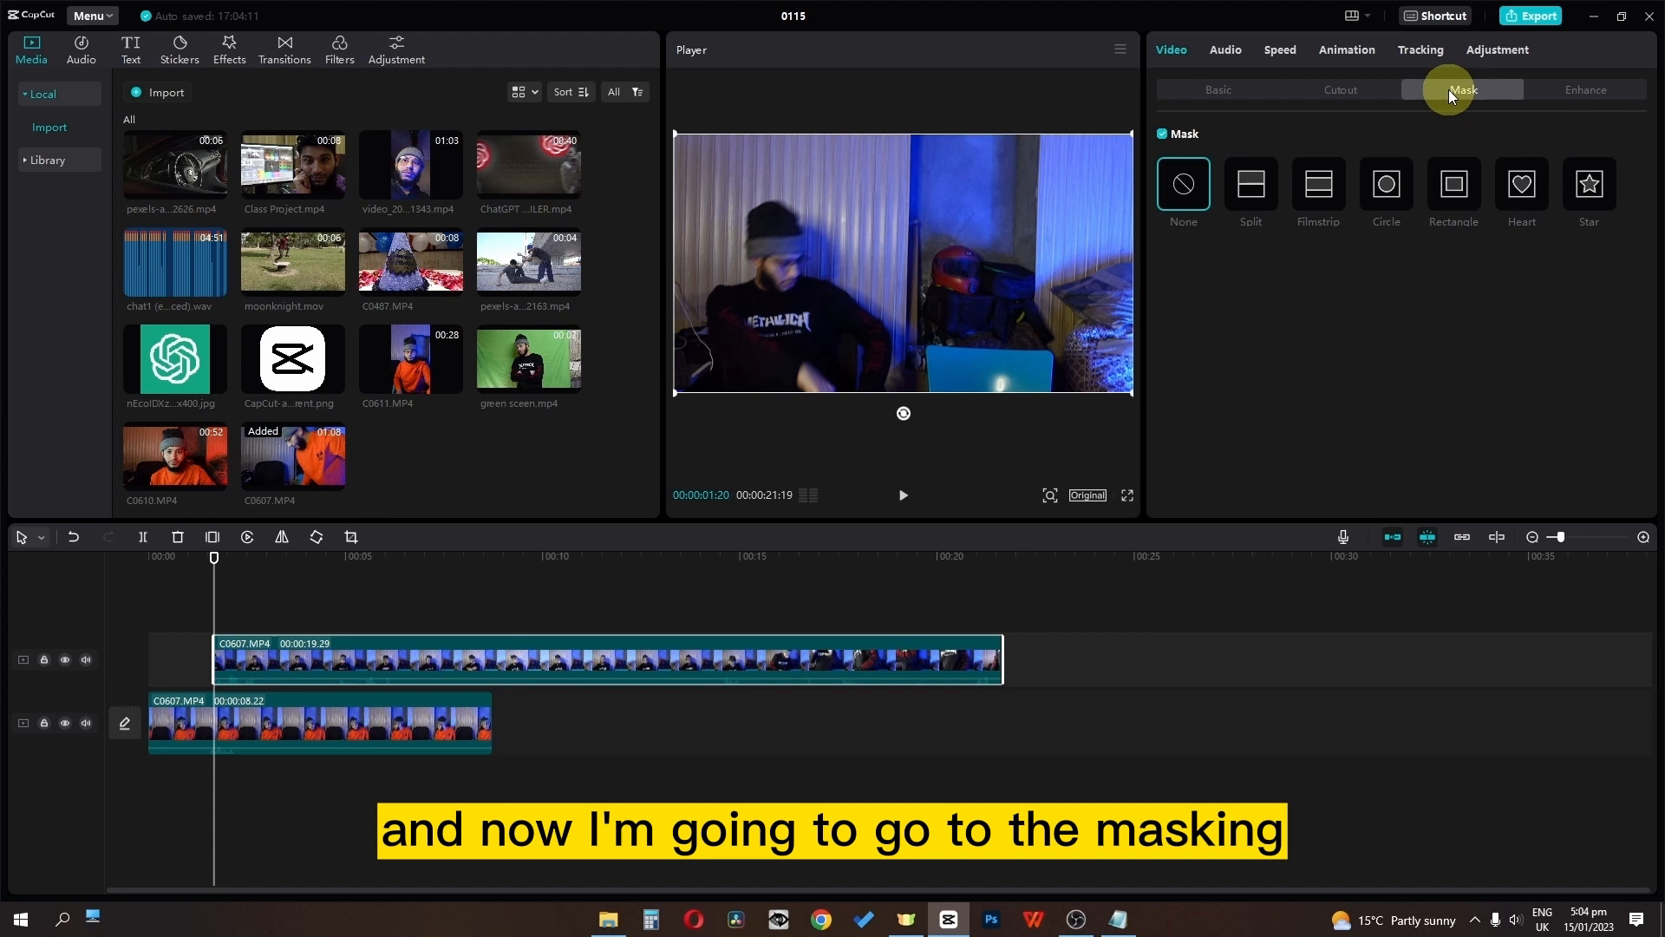
pyautogui.click(1254, 204)
pyautogui.moveTo(907, 288); pyautogui.dragTo(960, 264)
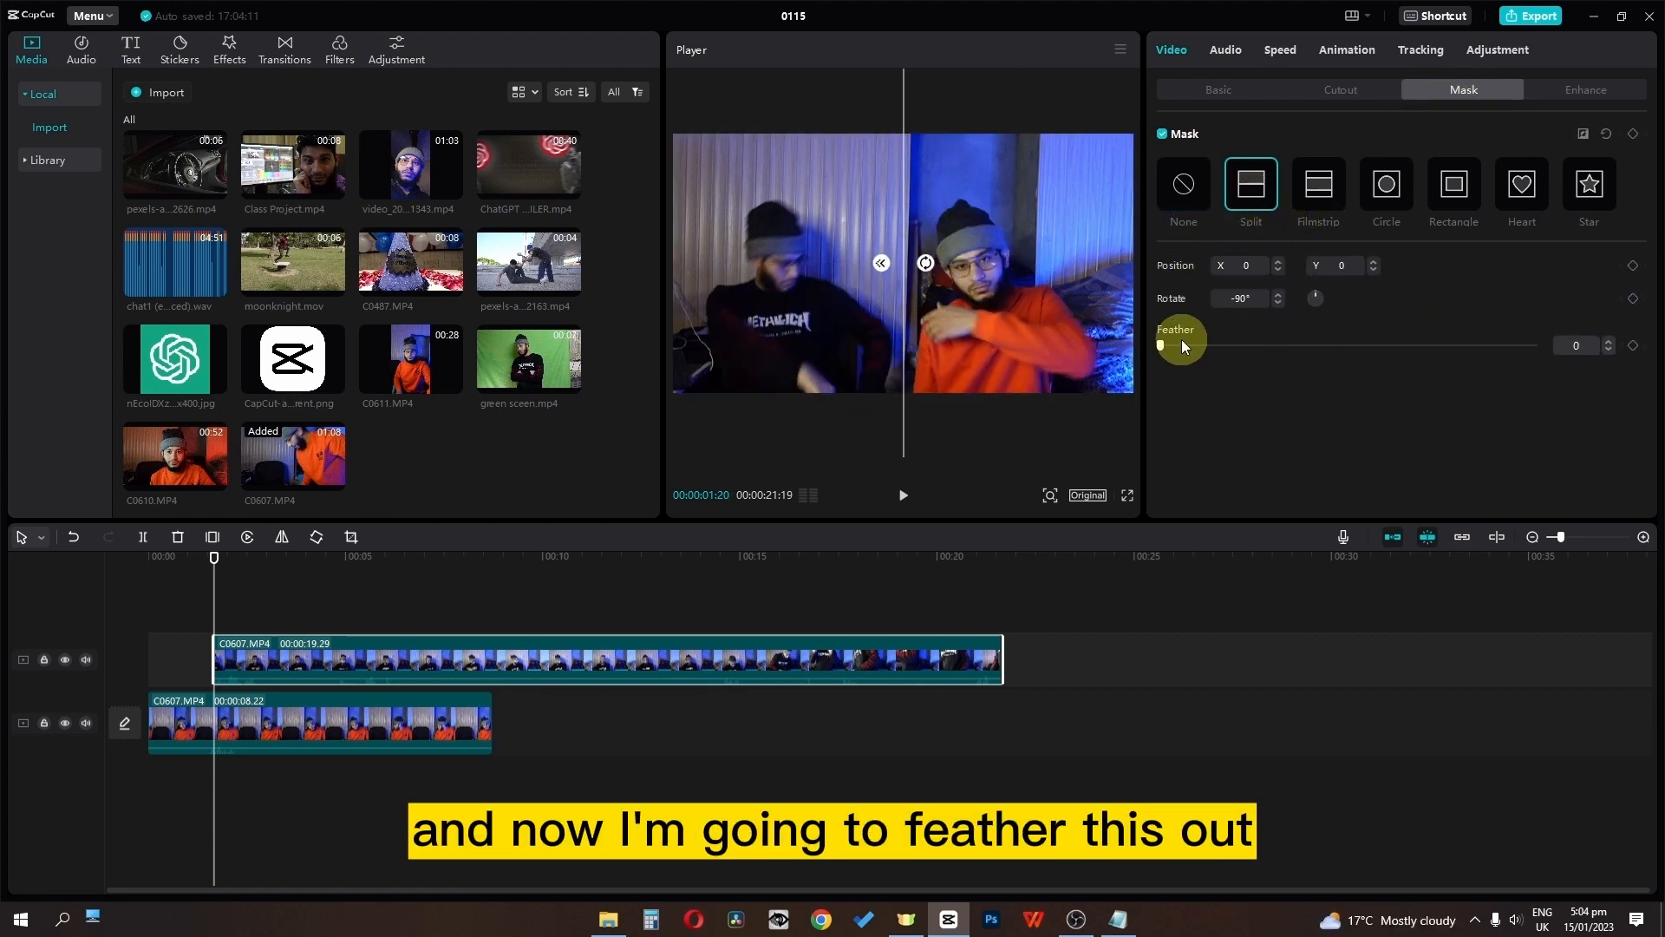
pyautogui.moveTo(1210, 345); pyautogui.dragTo(1219, 345)
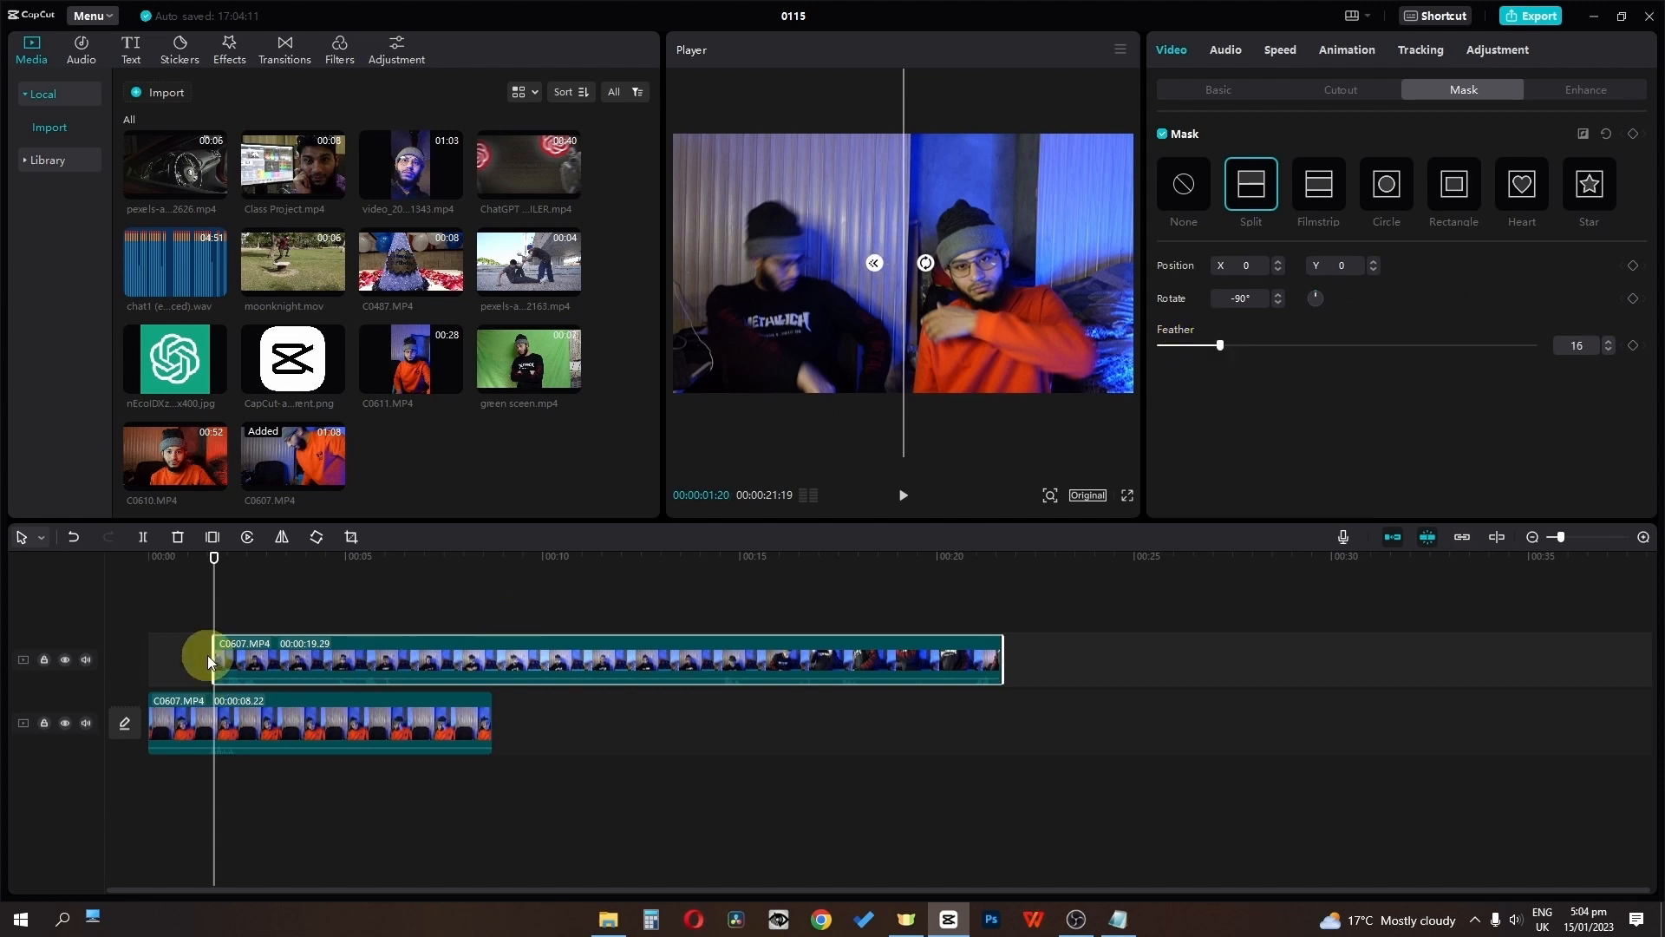
pyautogui.click(149, 656)
pyautogui.press('space')
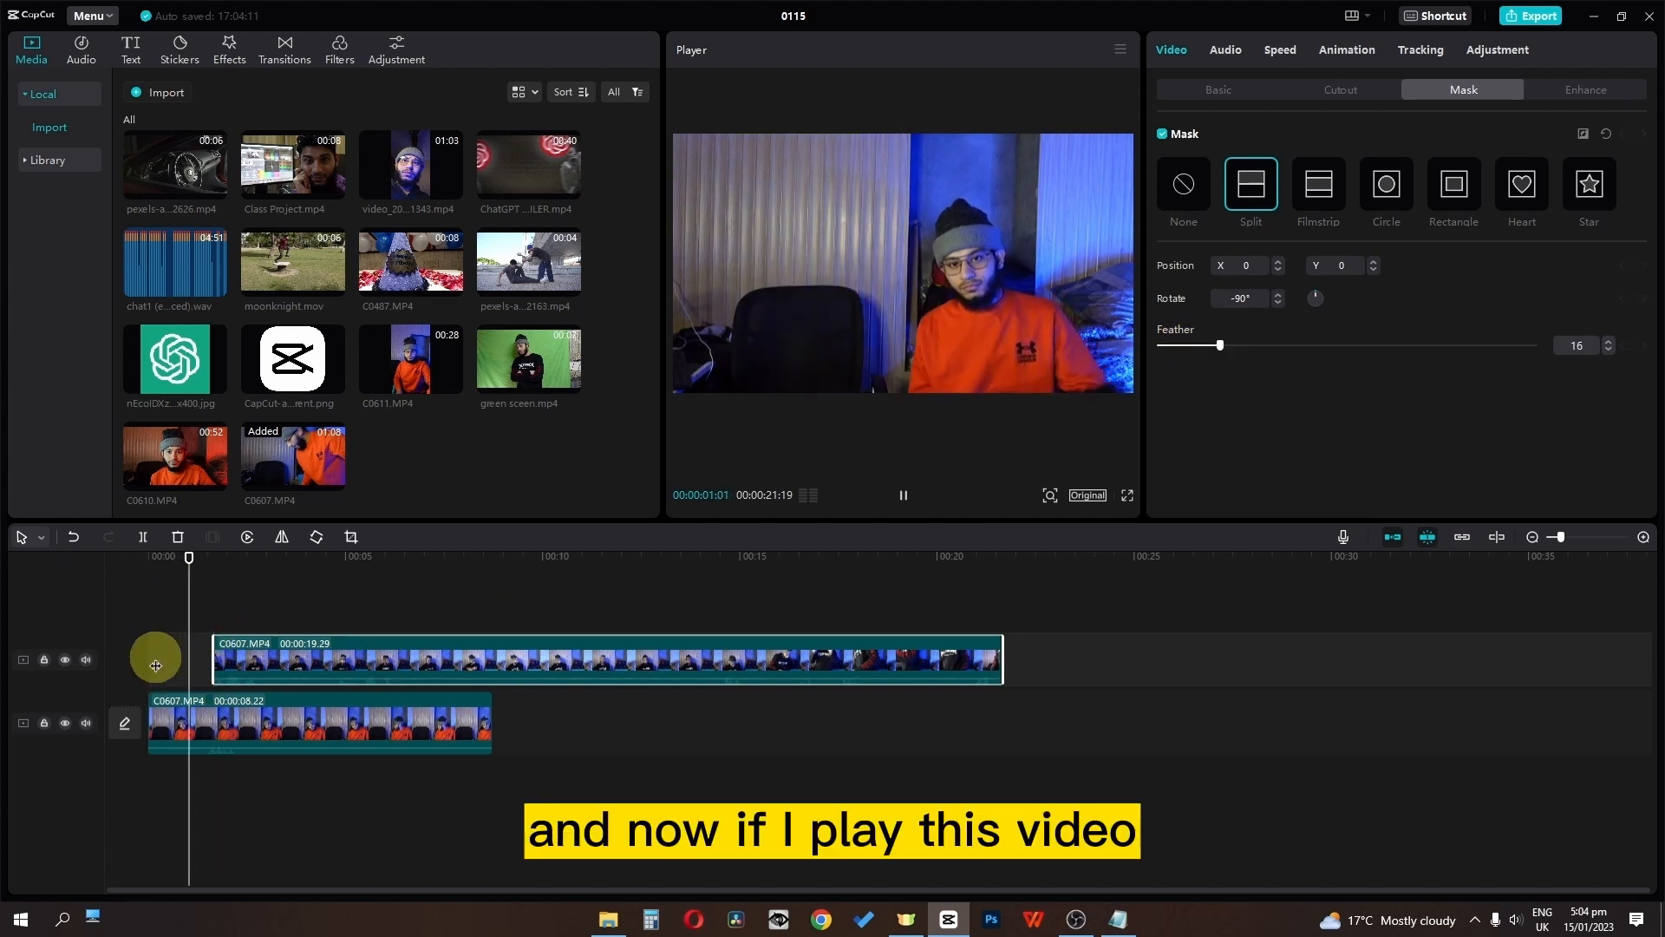
pyautogui.press('space')
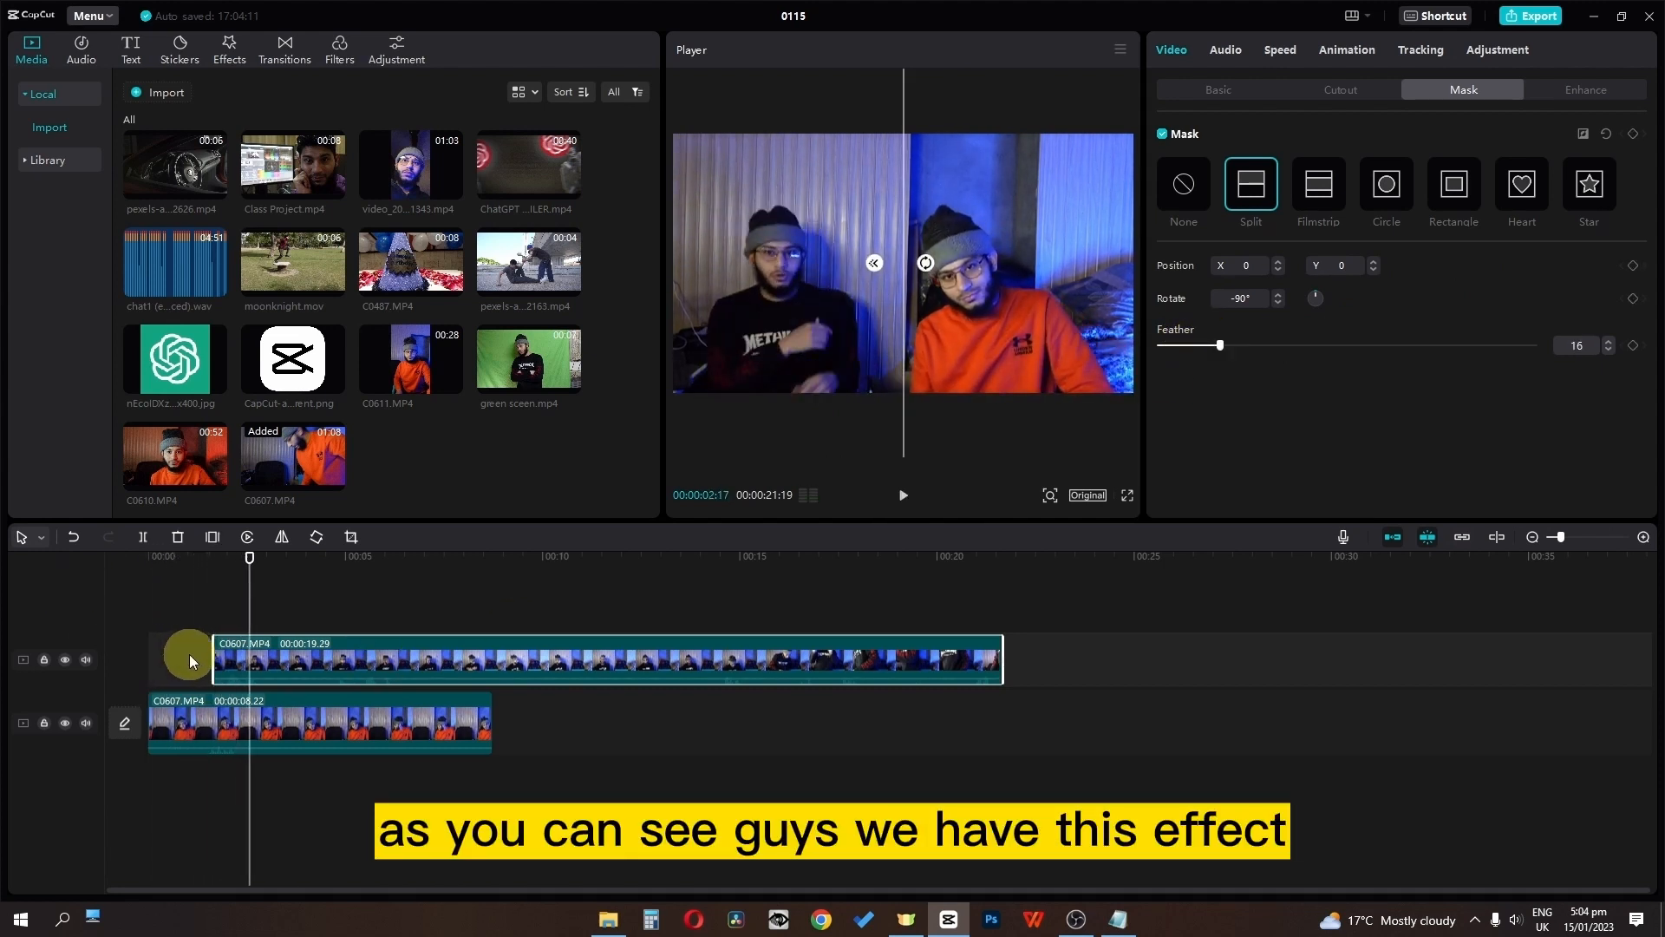
# Step: Trim the upper clip to a length of 00:00:16:09 and make it start at 00:00:01:14 over the lower clip
pyautogui.scroll(1, 185, 659)
pyautogui.scroll(1, 186, 654)
pyautogui.click(201, 582)
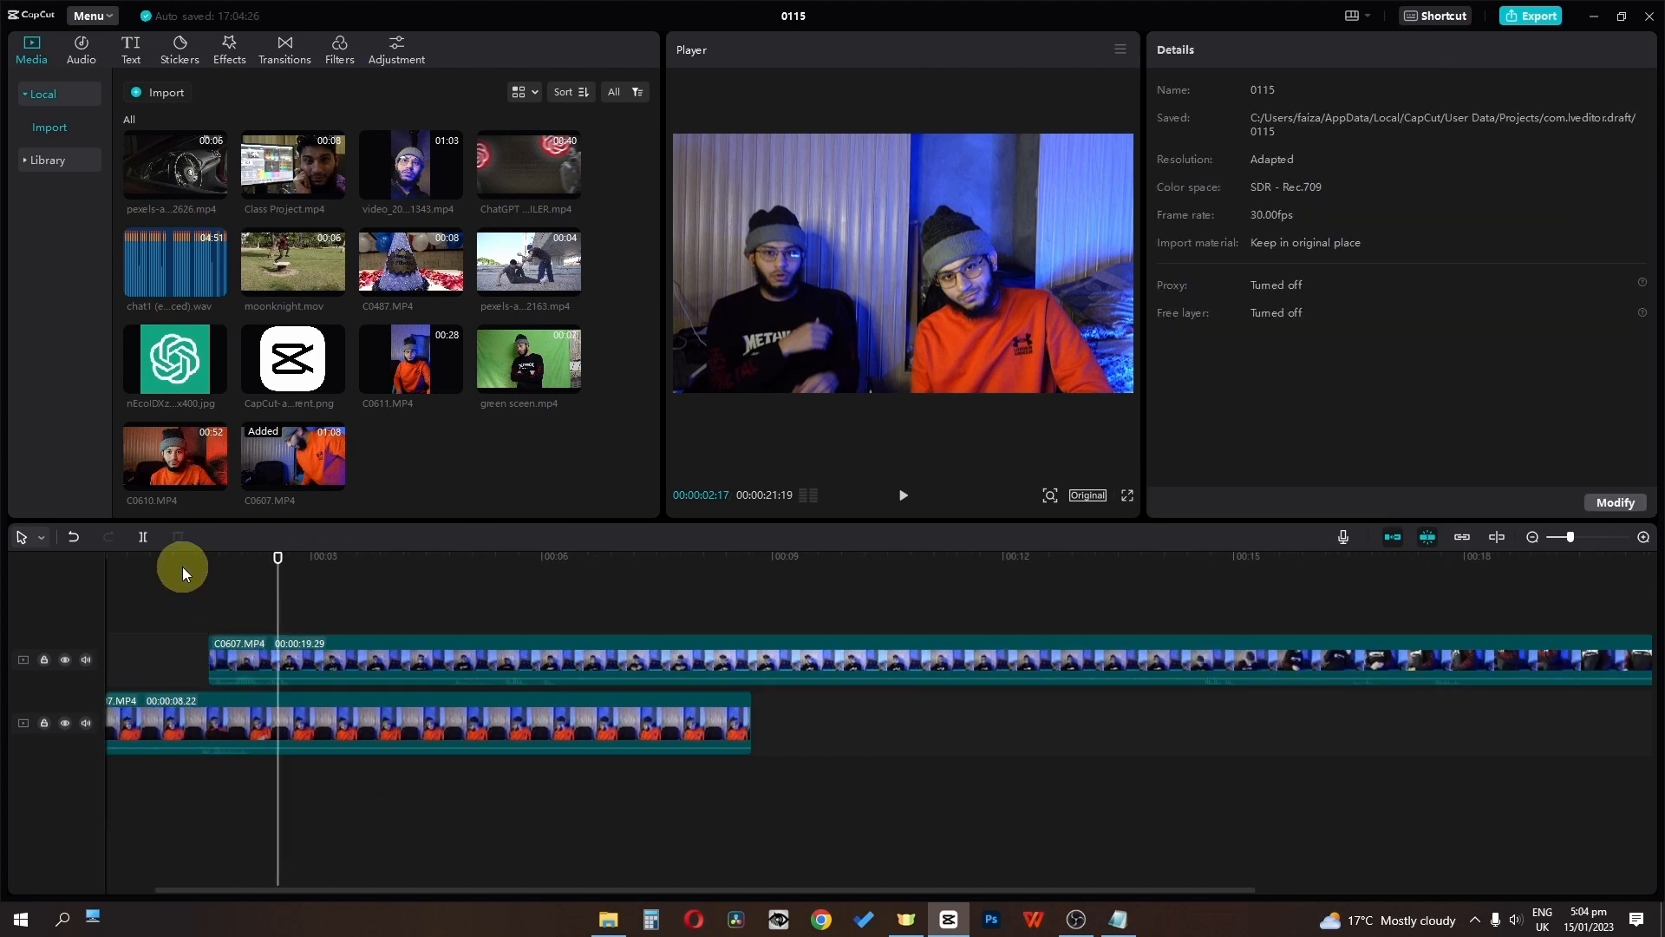
pyautogui.click(179, 564)
pyautogui.moveTo(205, 570); pyautogui.dragTo(196, 582)
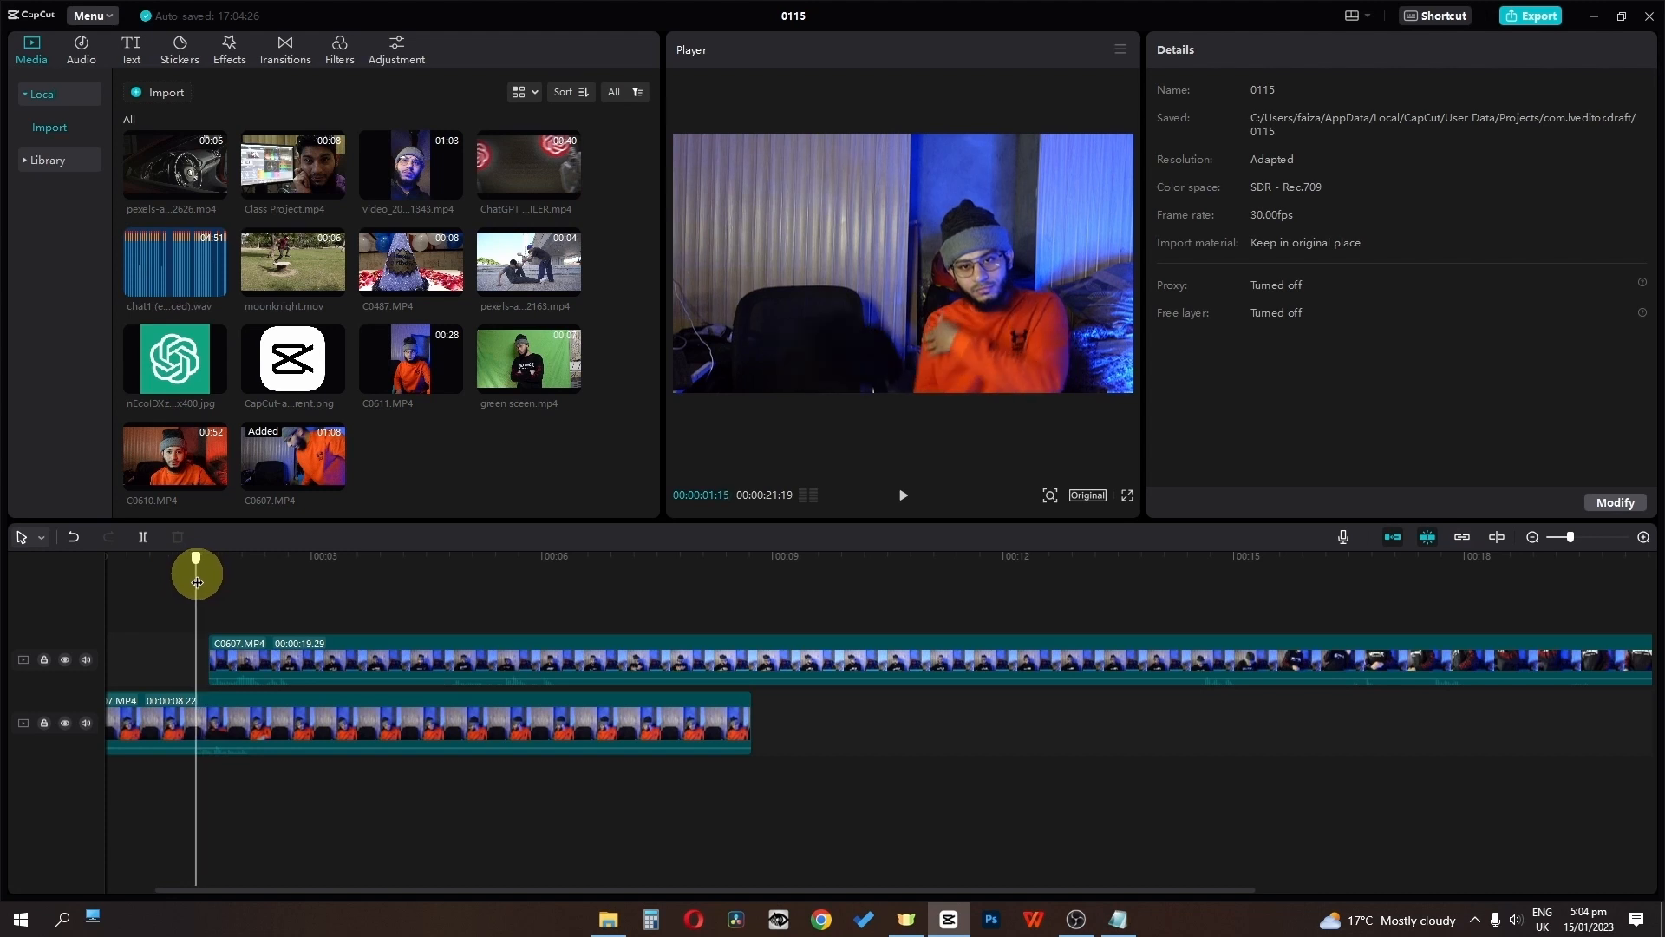
pyautogui.moveTo(271, 654); pyautogui.dragTo(258, 653)
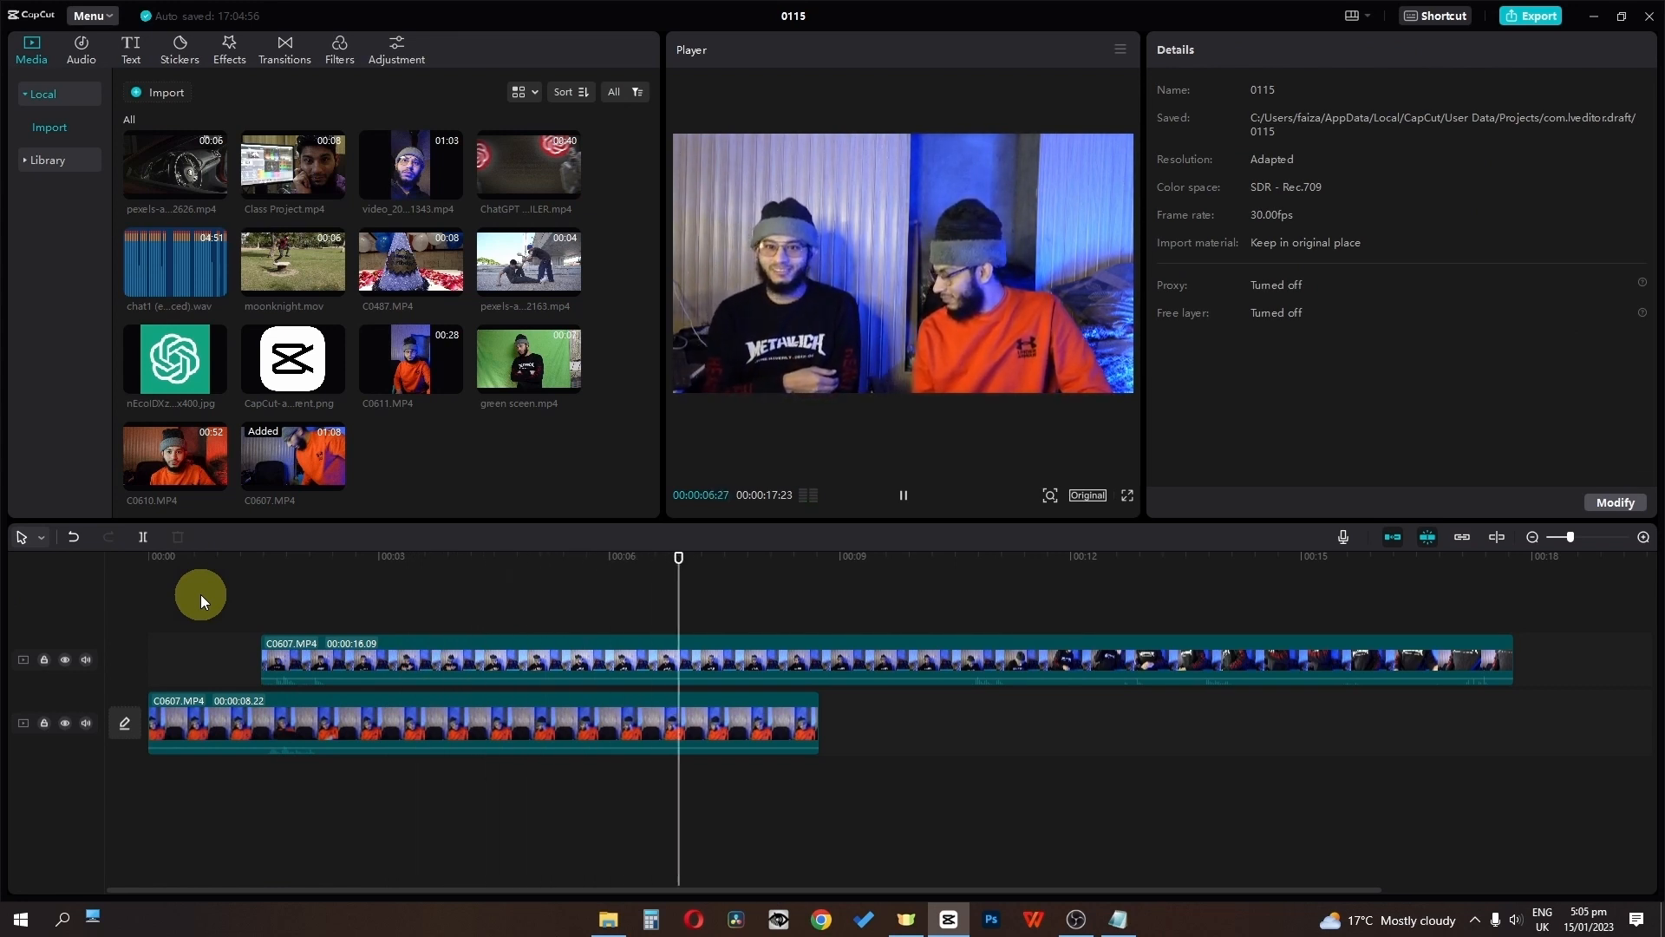
# Step: Split the upper clip where the lower clip ends and delete the leftover part
pyautogui.click(947, 673)
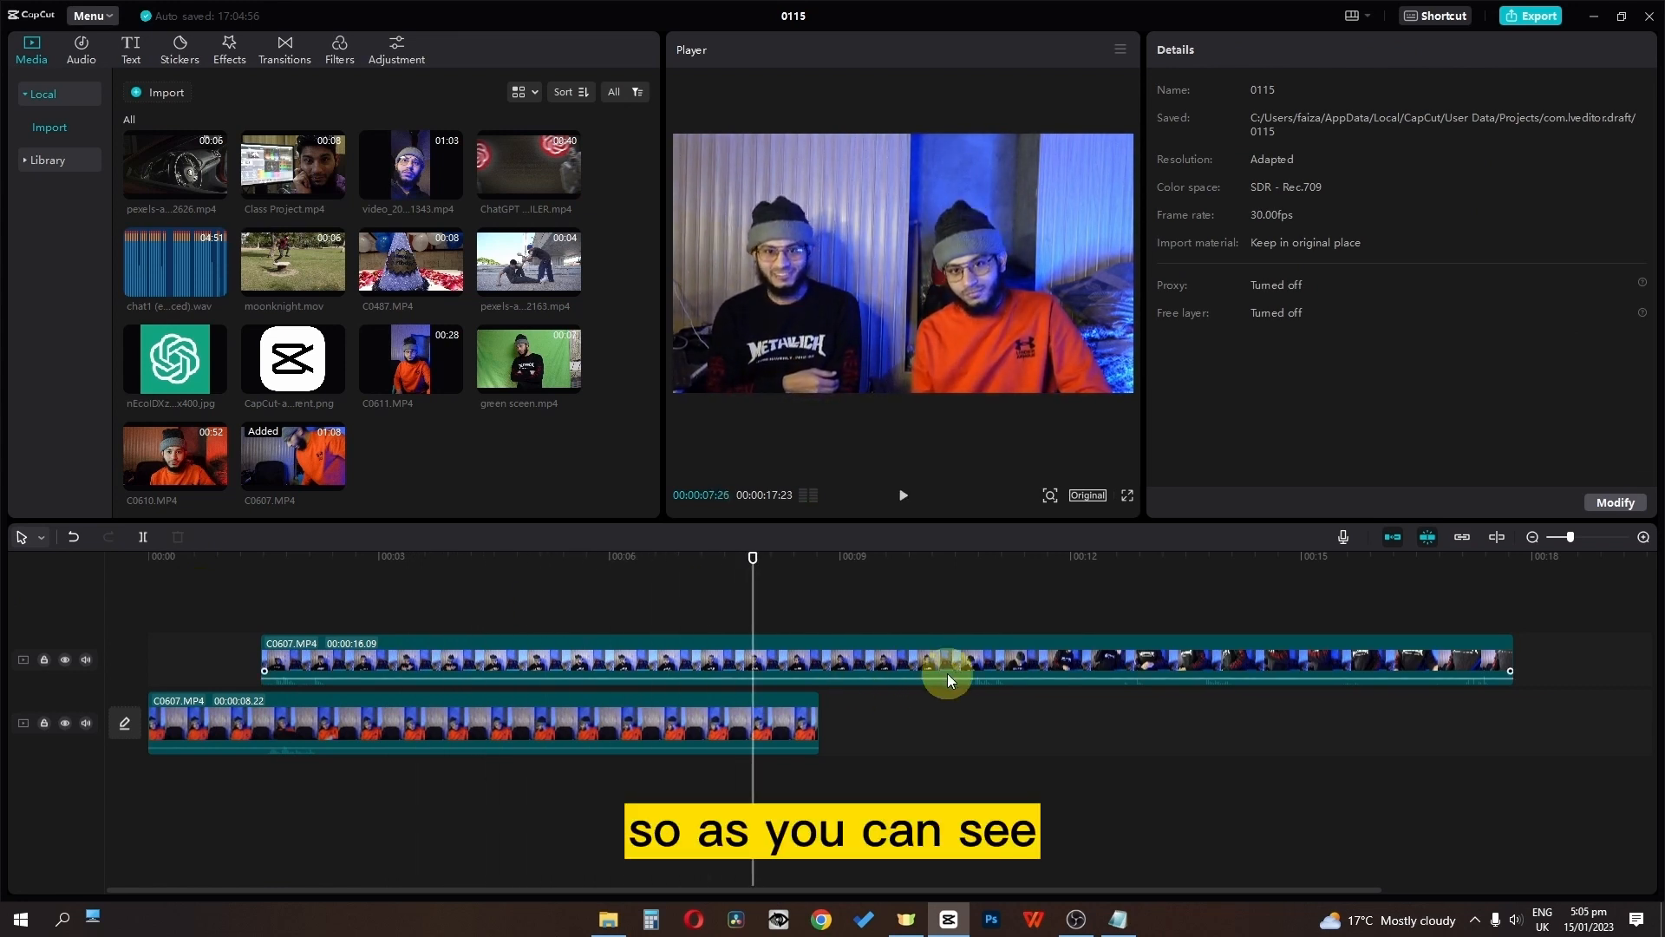
pyautogui.press('b')
pyautogui.click(821, 663)
pyautogui.press('a')
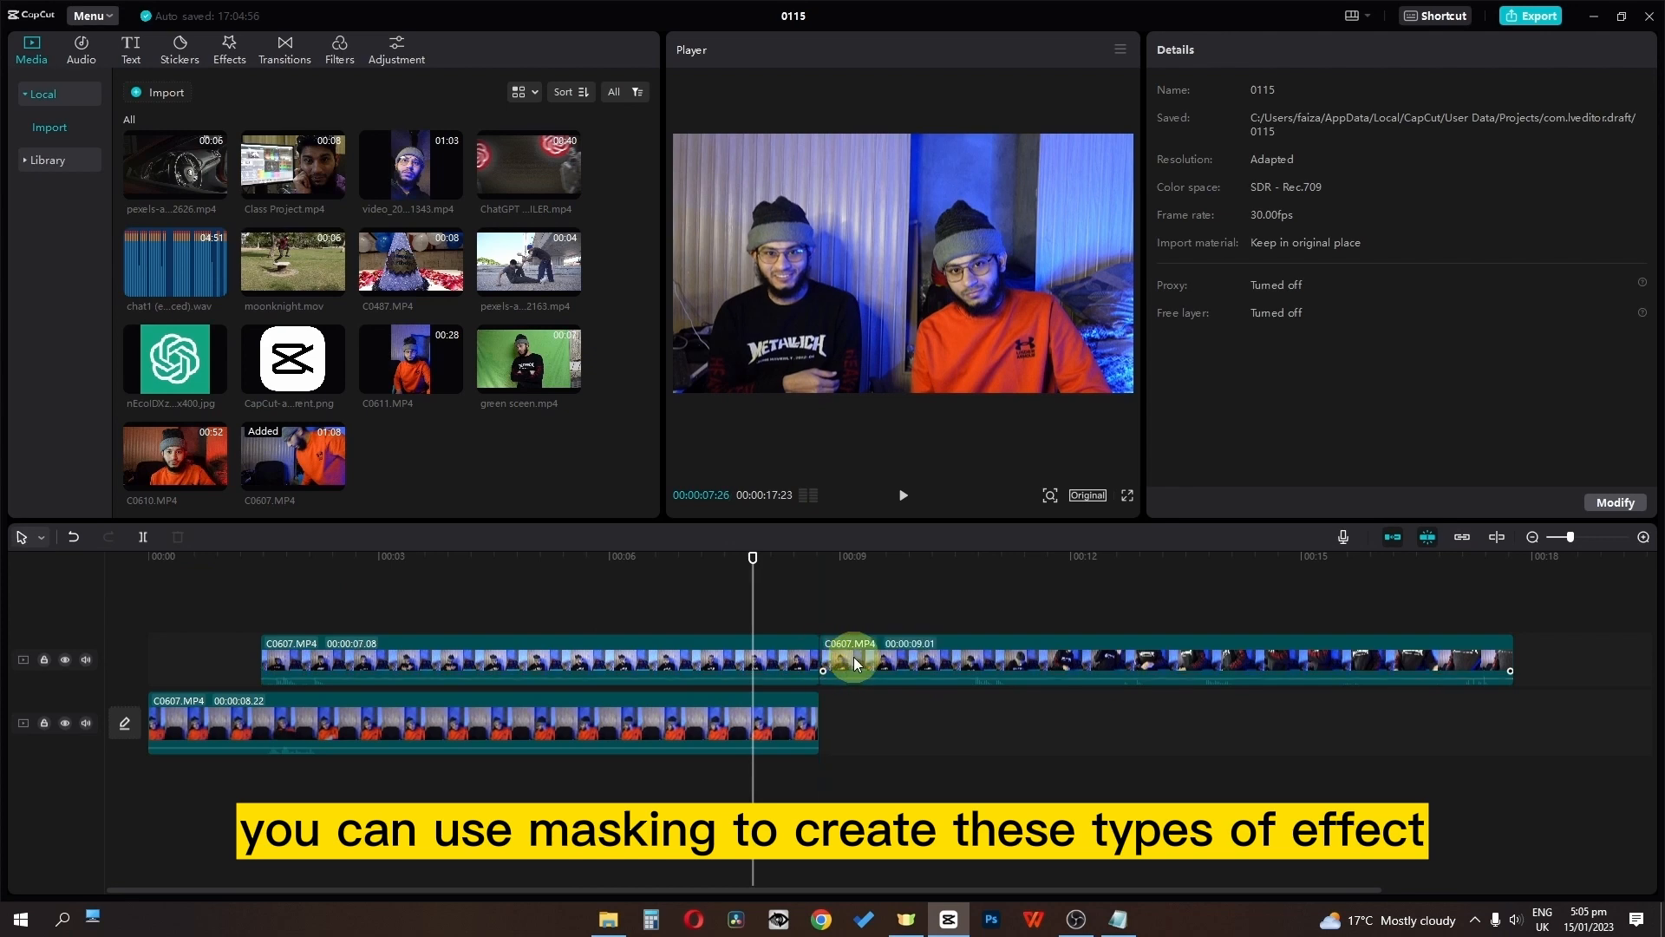
pyautogui.click(854, 663)
pyautogui.press('Delete')
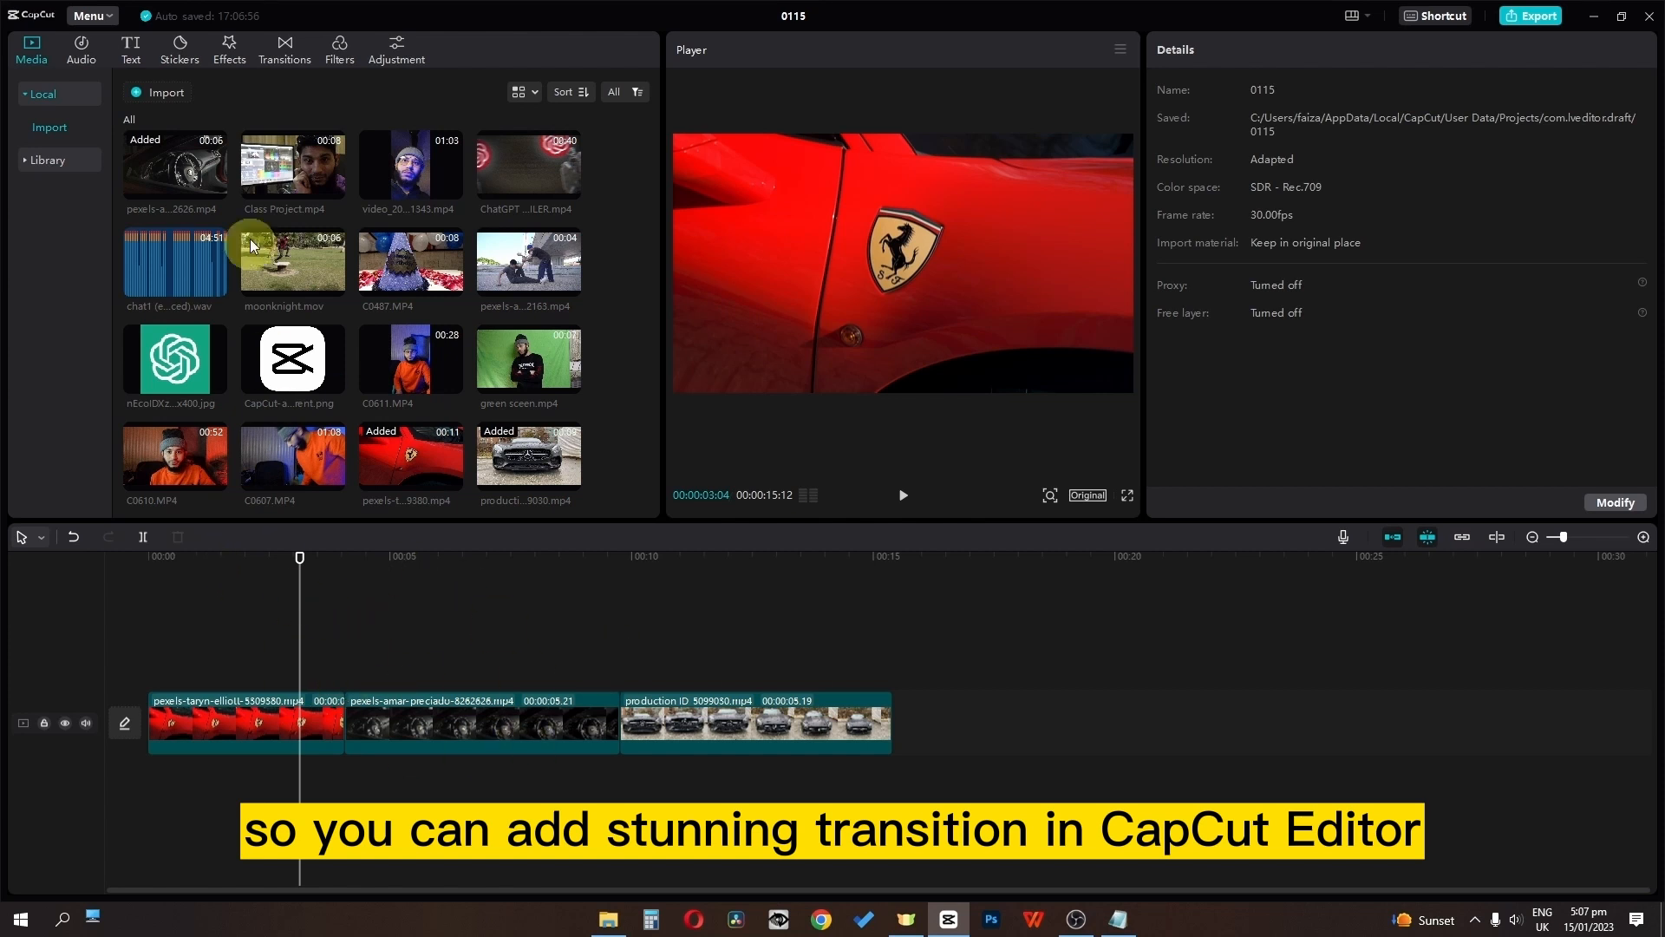
# Step: Browse the available Basic and Camera transitions
pyautogui.click(281, 52)
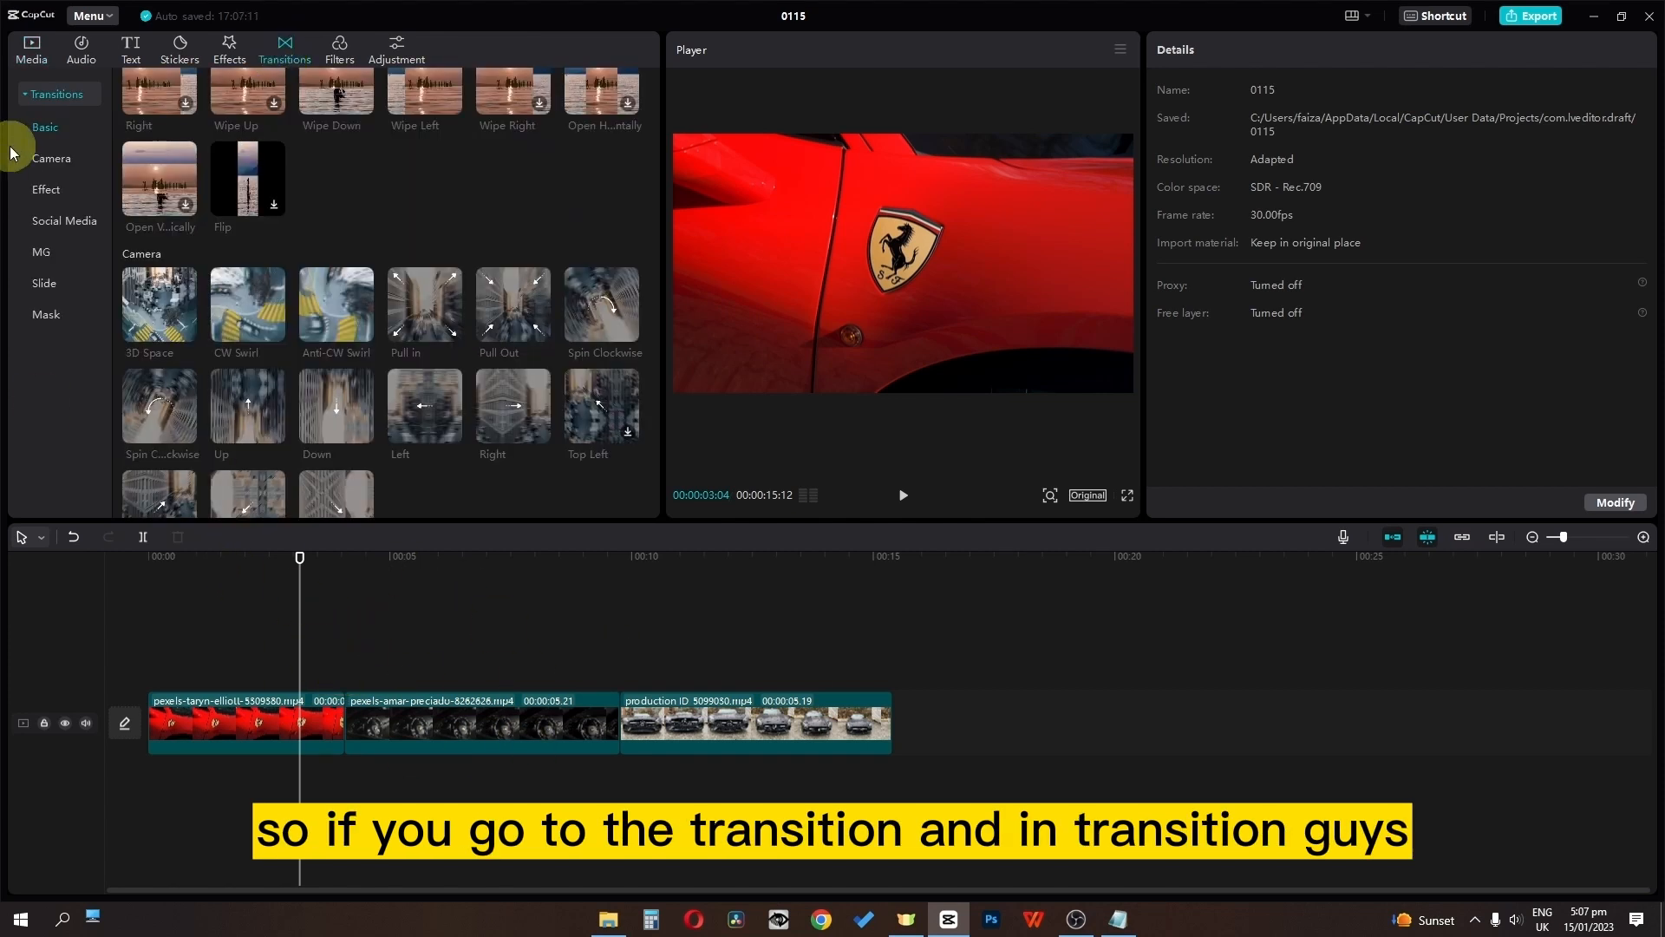
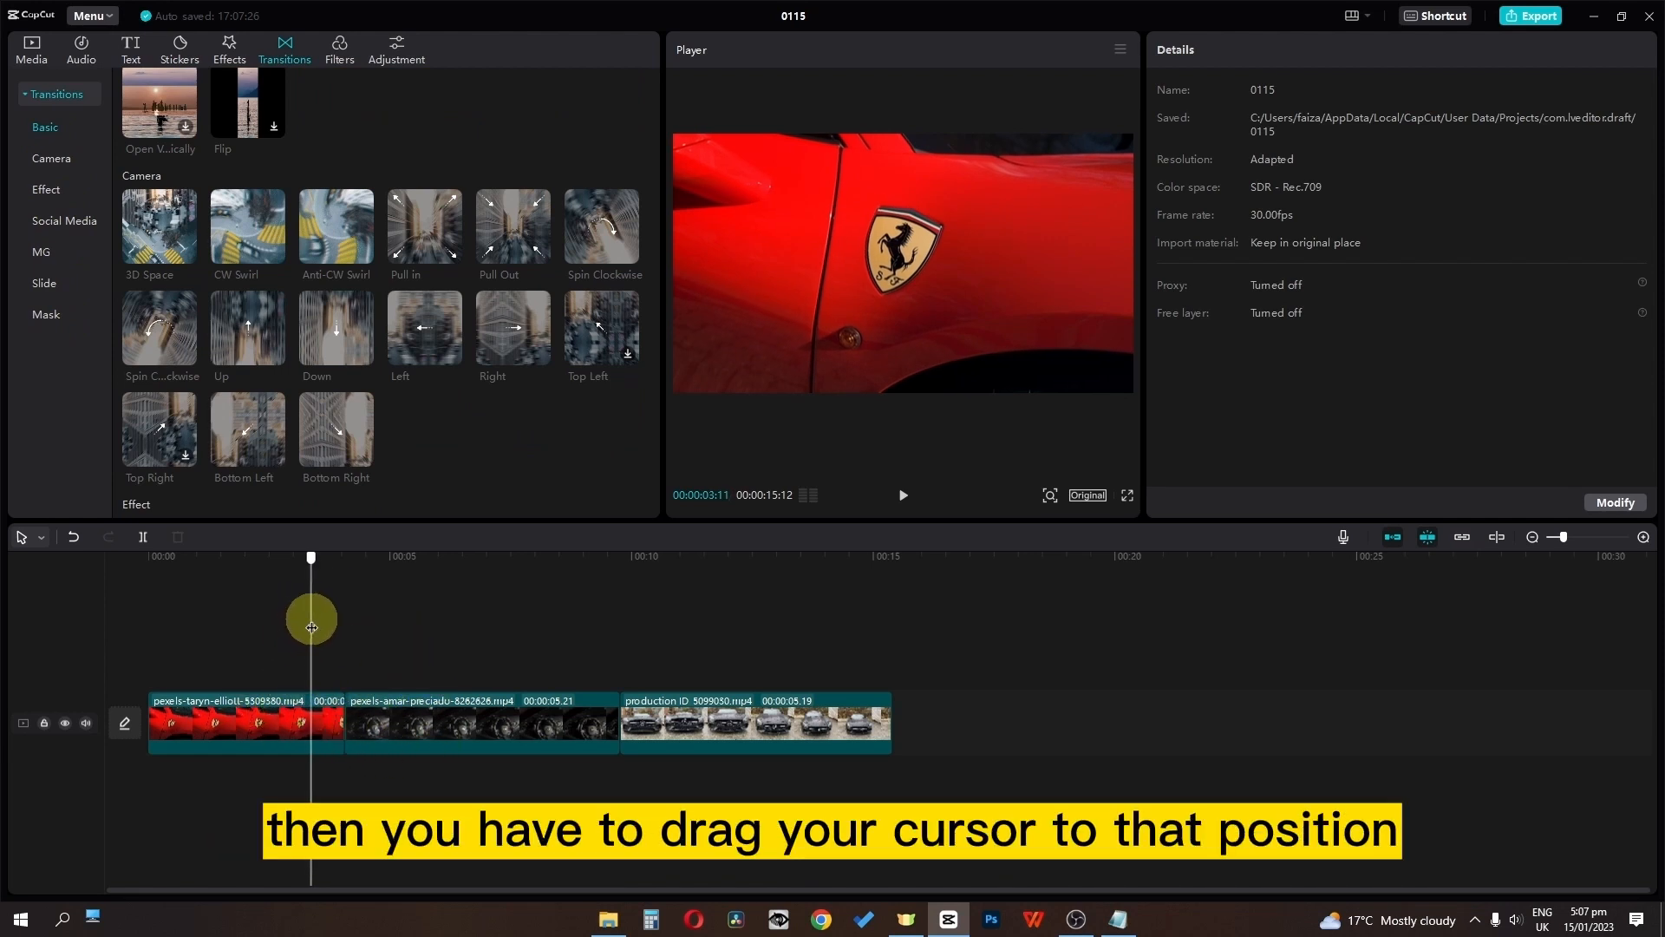
# Step: Add the Anti-CW Swirl transition between the red car clip and the steering wheel clip, and play it back
pyautogui.moveTo(311, 627); pyautogui.dragTo(346, 633)
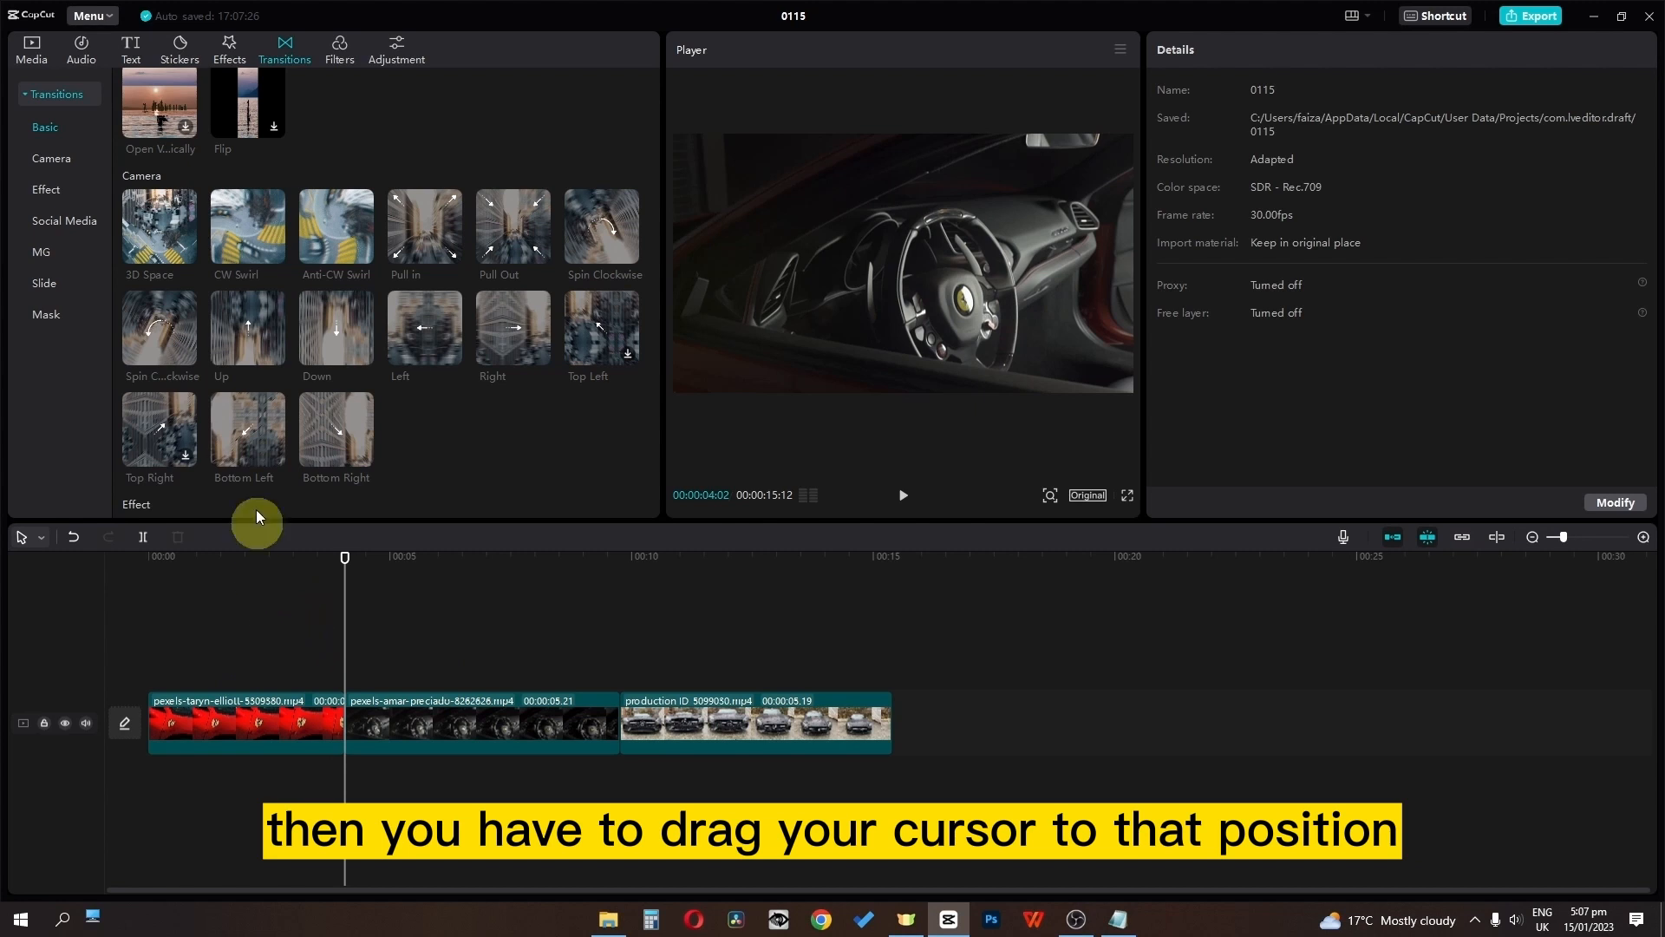
pyautogui.click(325, 250)
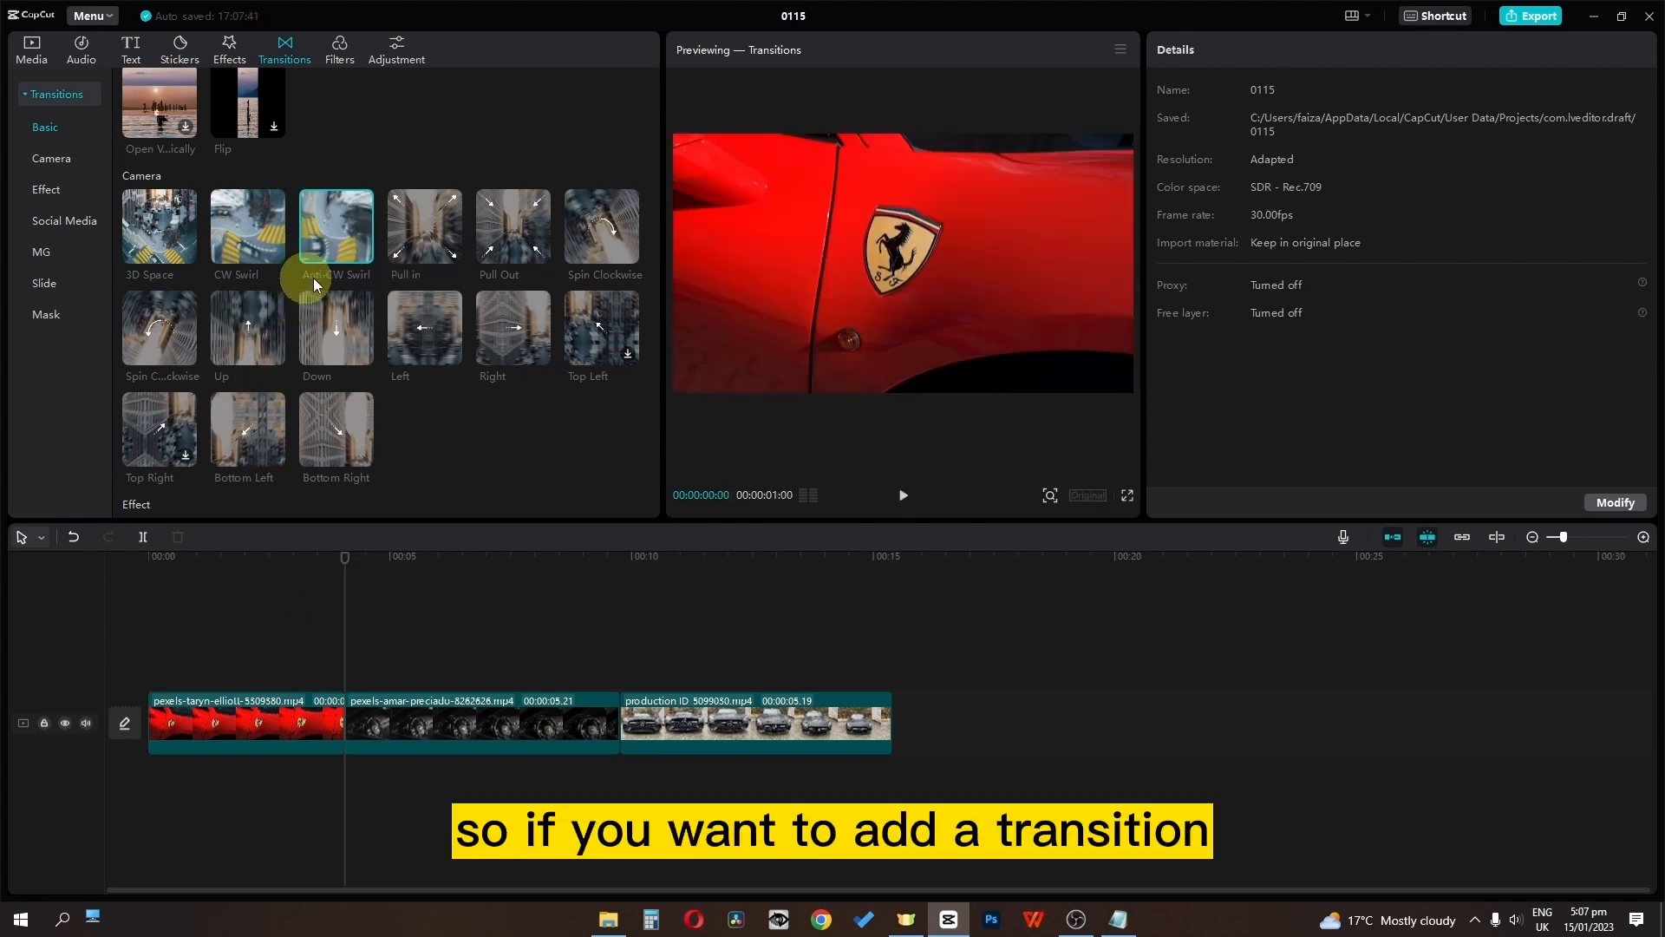
pyautogui.click(367, 257)
pyautogui.click(314, 579)
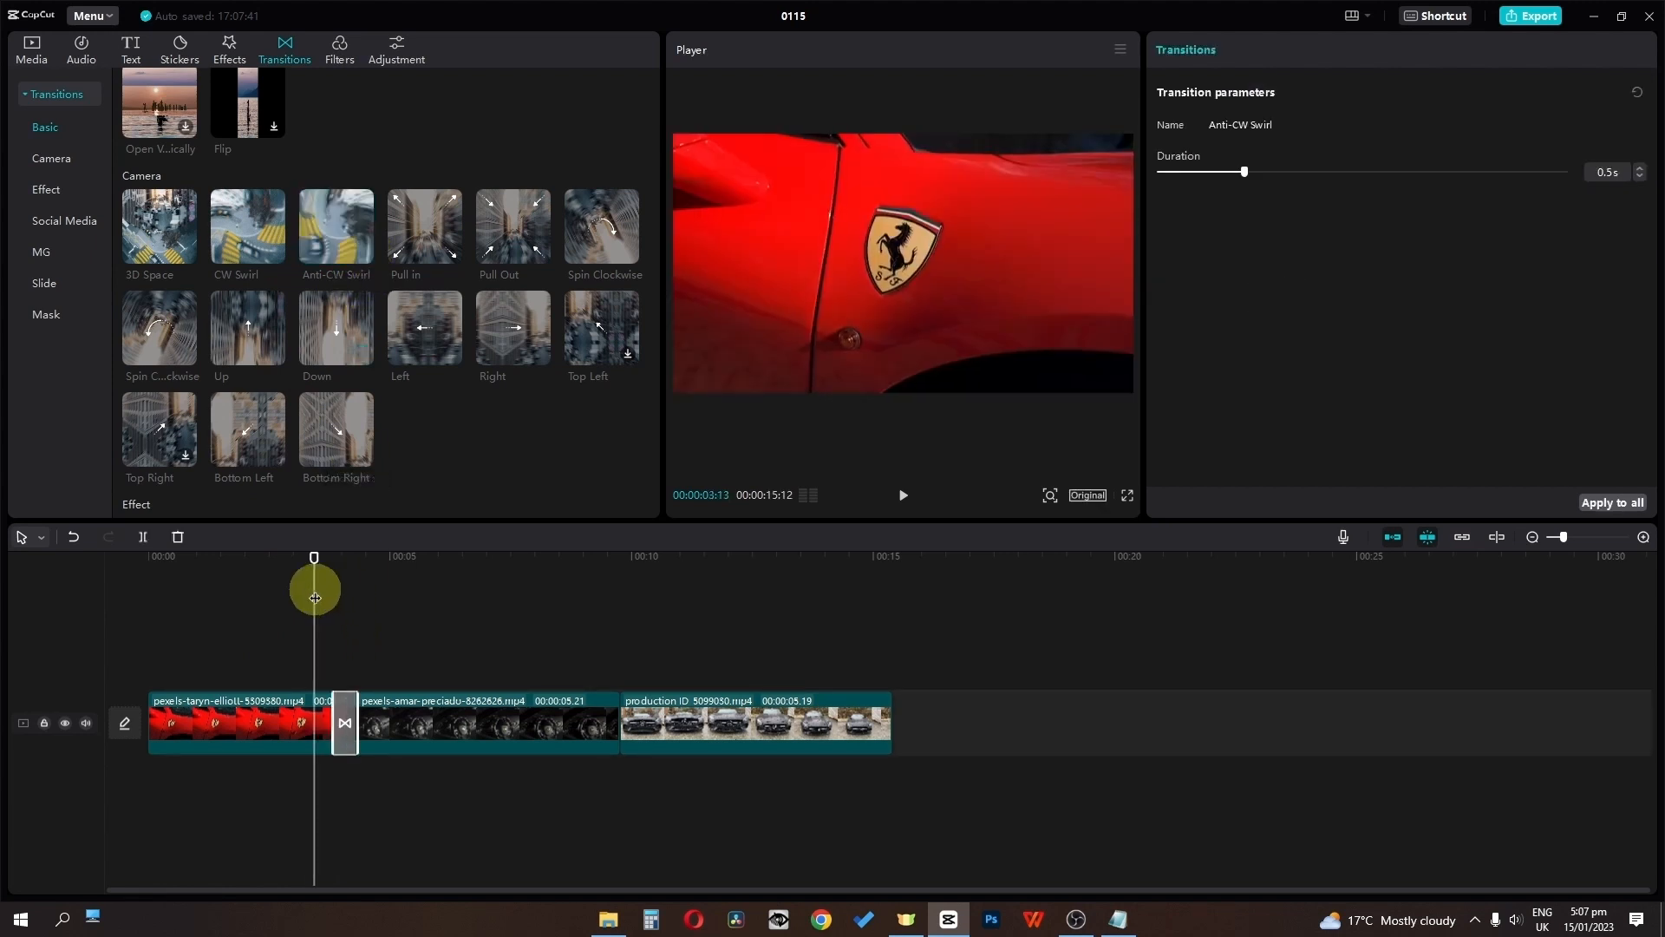
pyautogui.press('space')
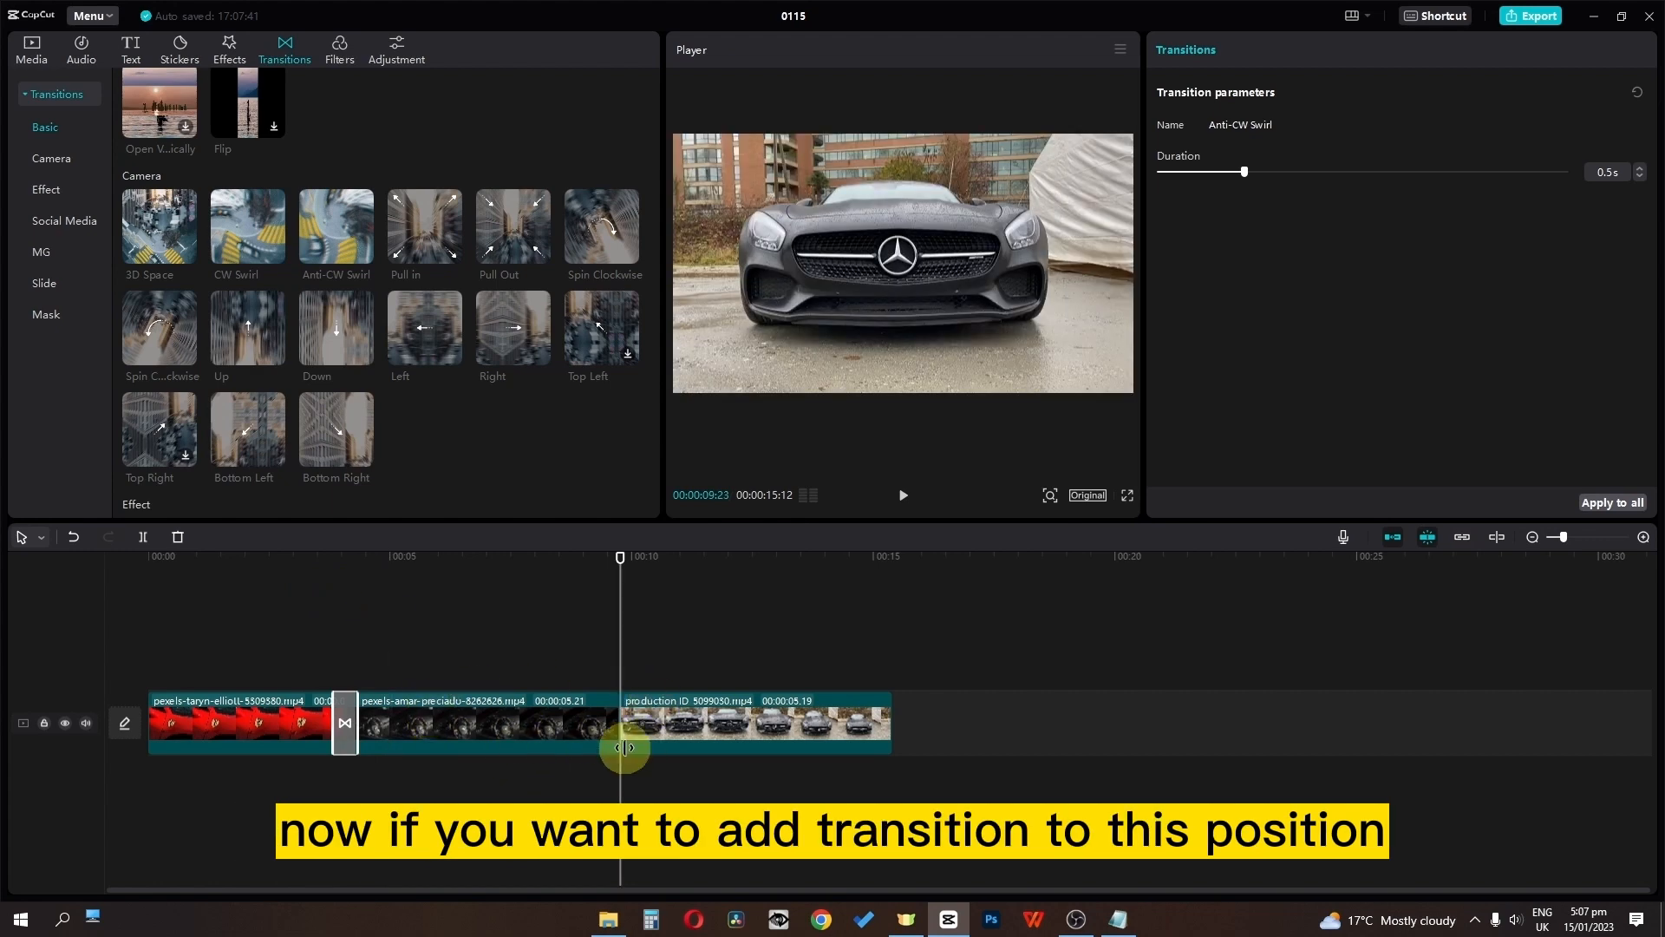
# Step: Add the Burn 1 transition between the second and third clips, and play back the transitions
pyautogui.click(487, 339)
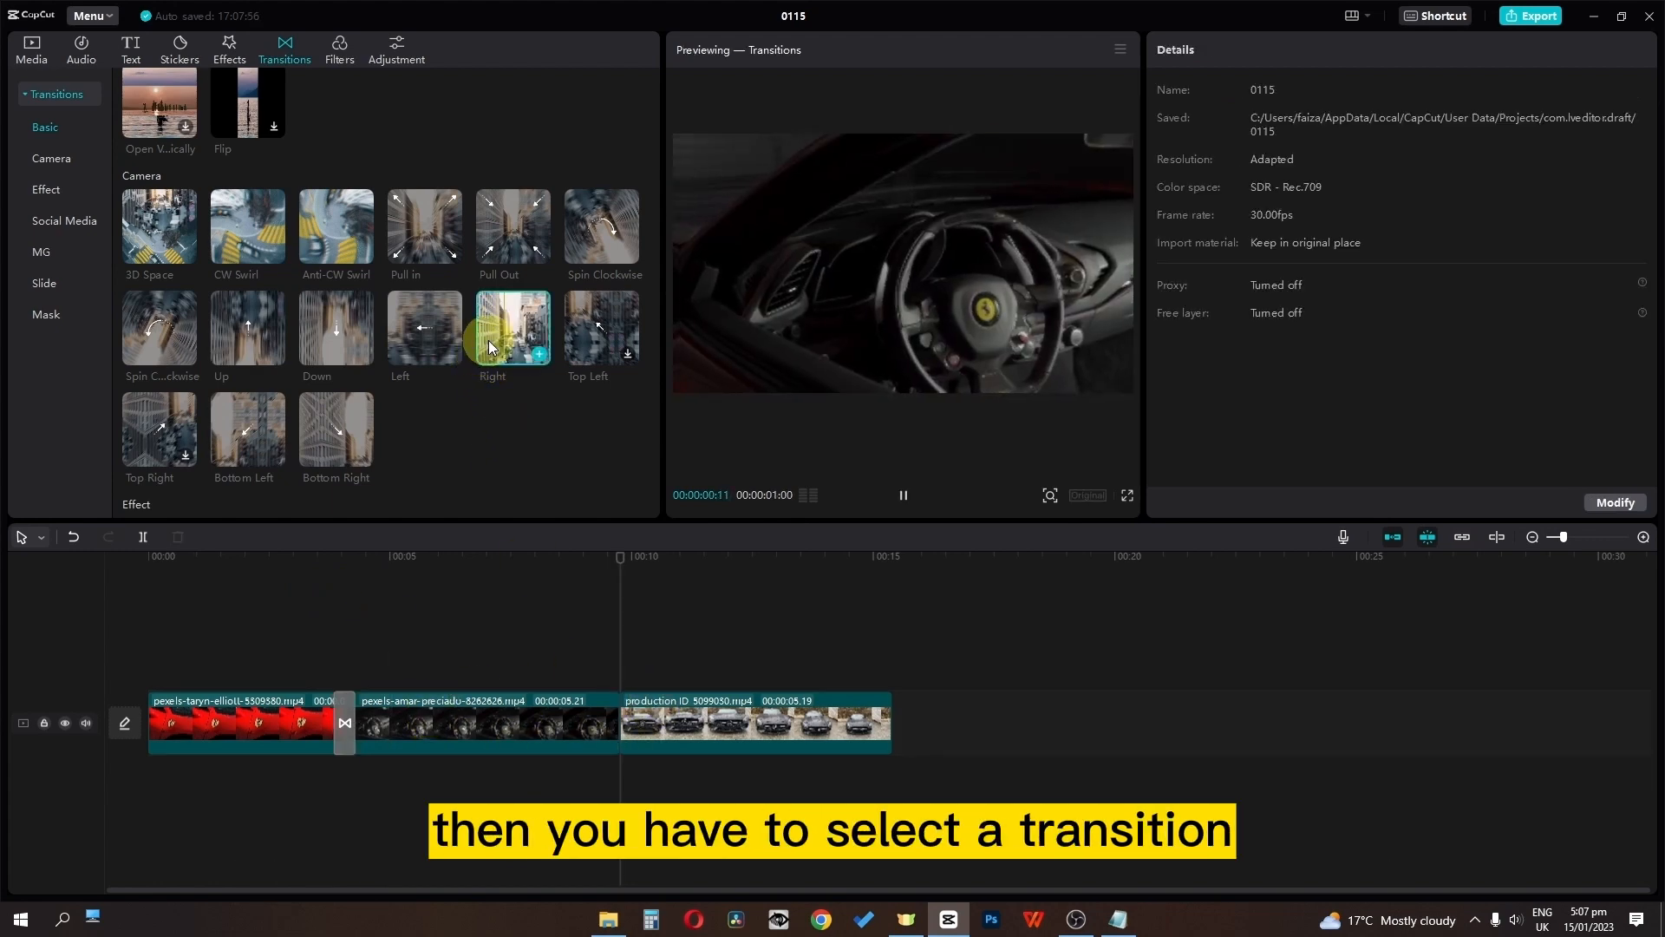
pyautogui.scroll(-3, 487, 340)
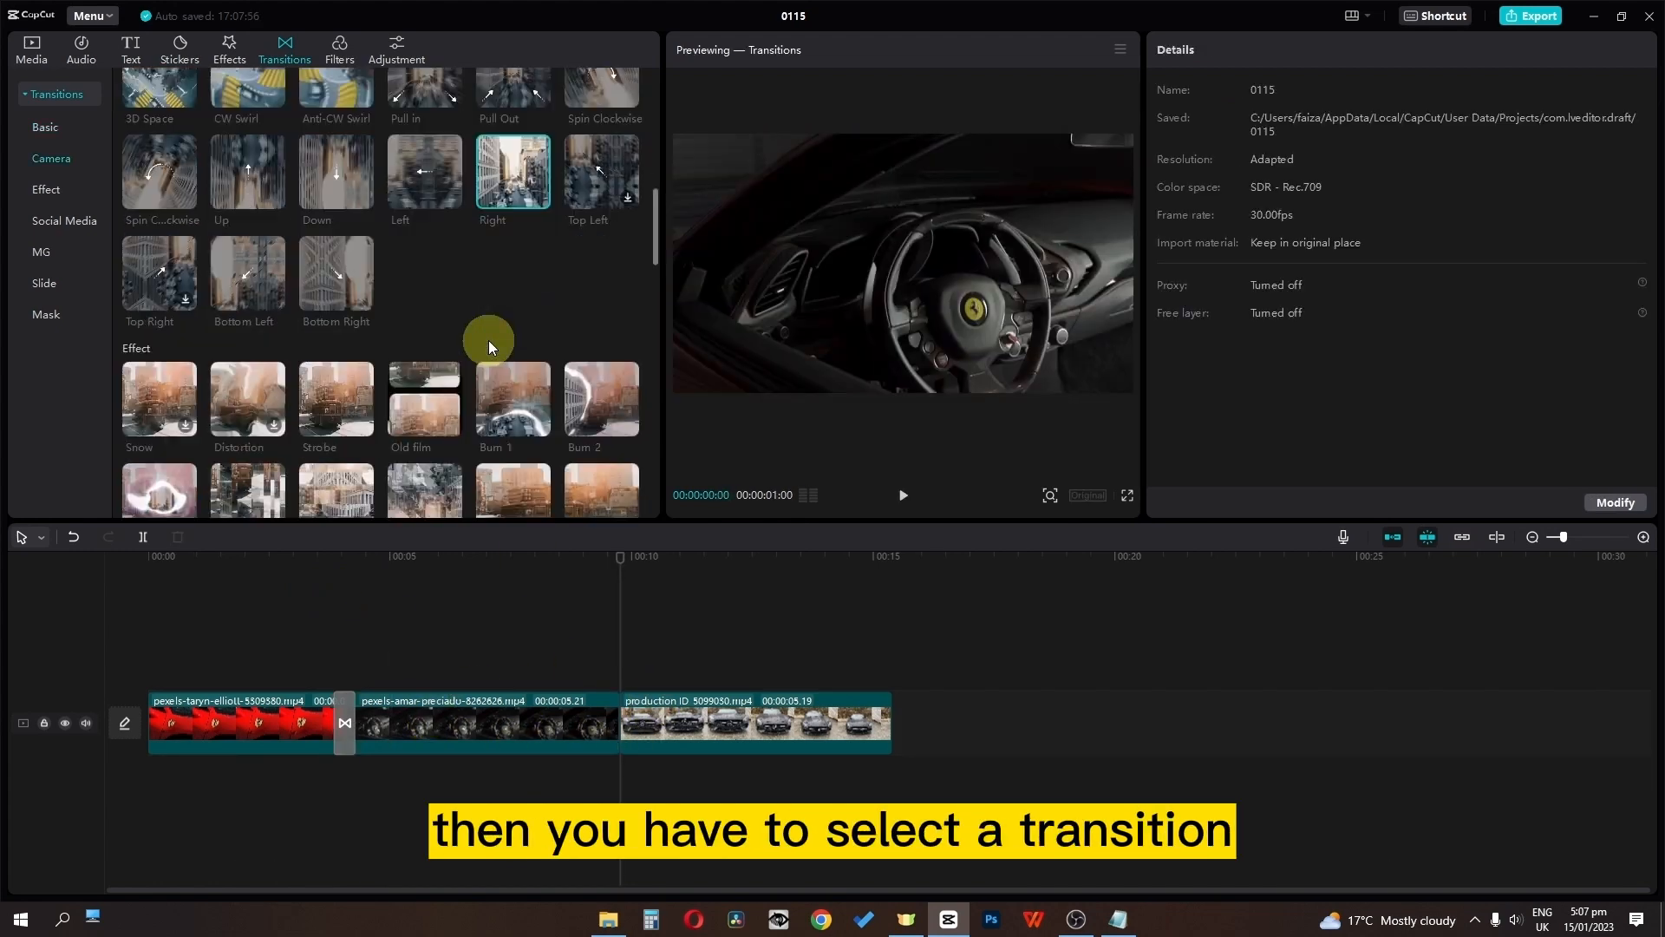
pyautogui.click(497, 402)
pyautogui.click(539, 424)
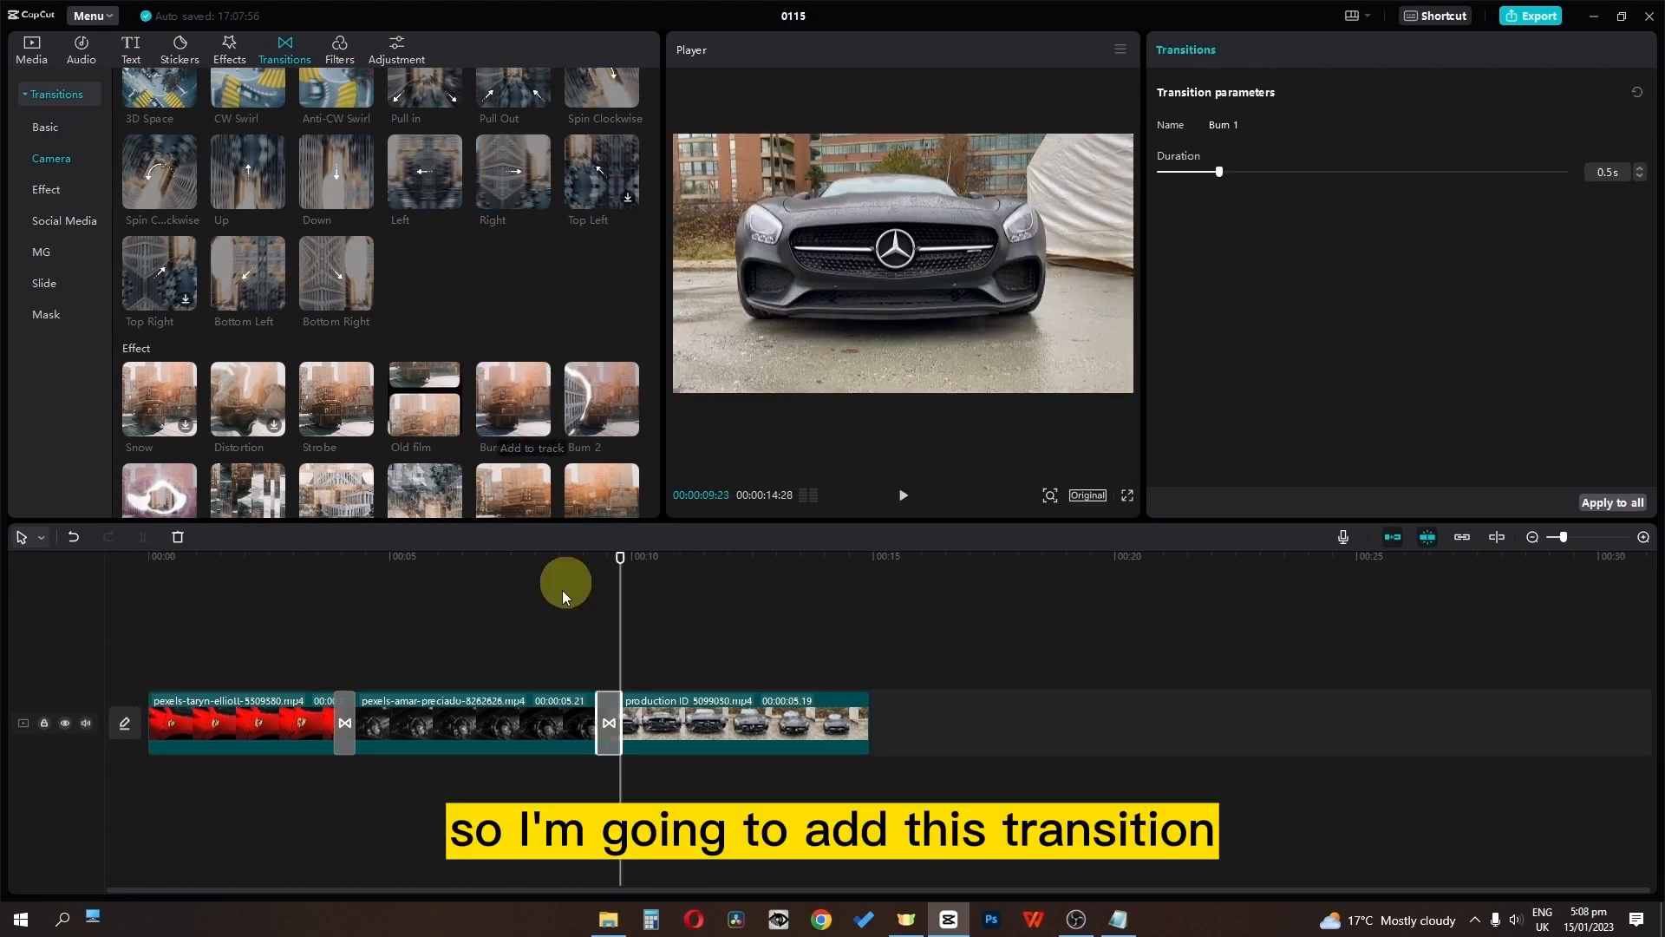
pyautogui.click(335, 579)
pyautogui.press('space')
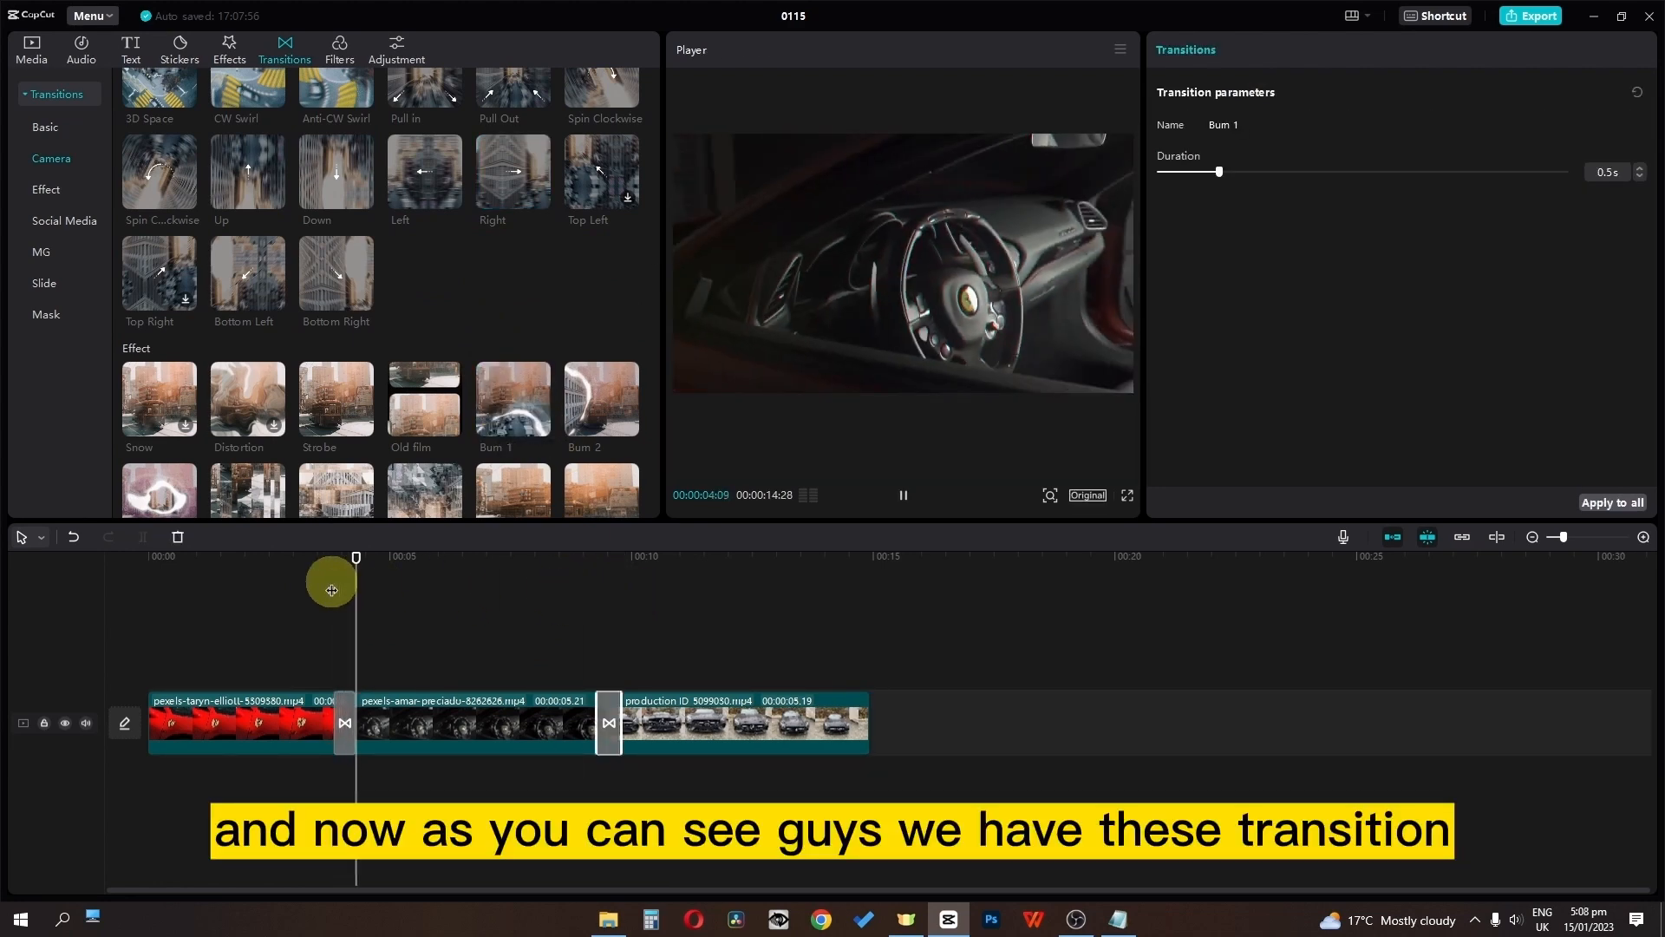
pyautogui.click(565, 572)
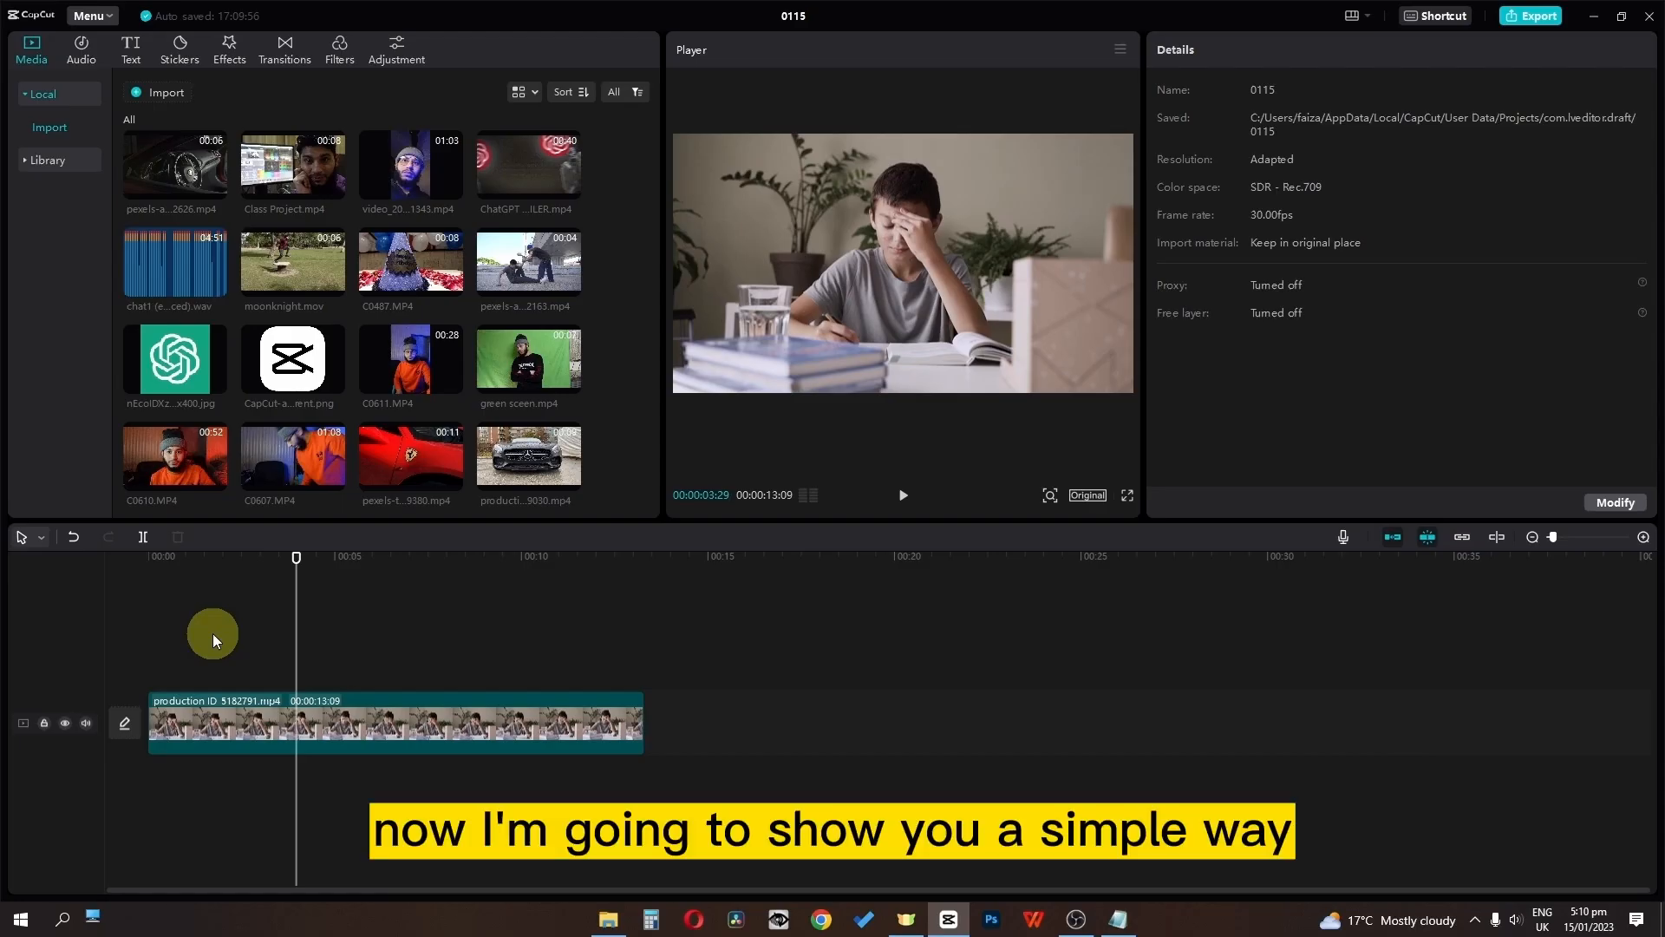
# Step: Browse the Party video effects and preview Cut and Trippy on the clip
pyautogui.click(222, 52)
pyautogui.click(47, 225)
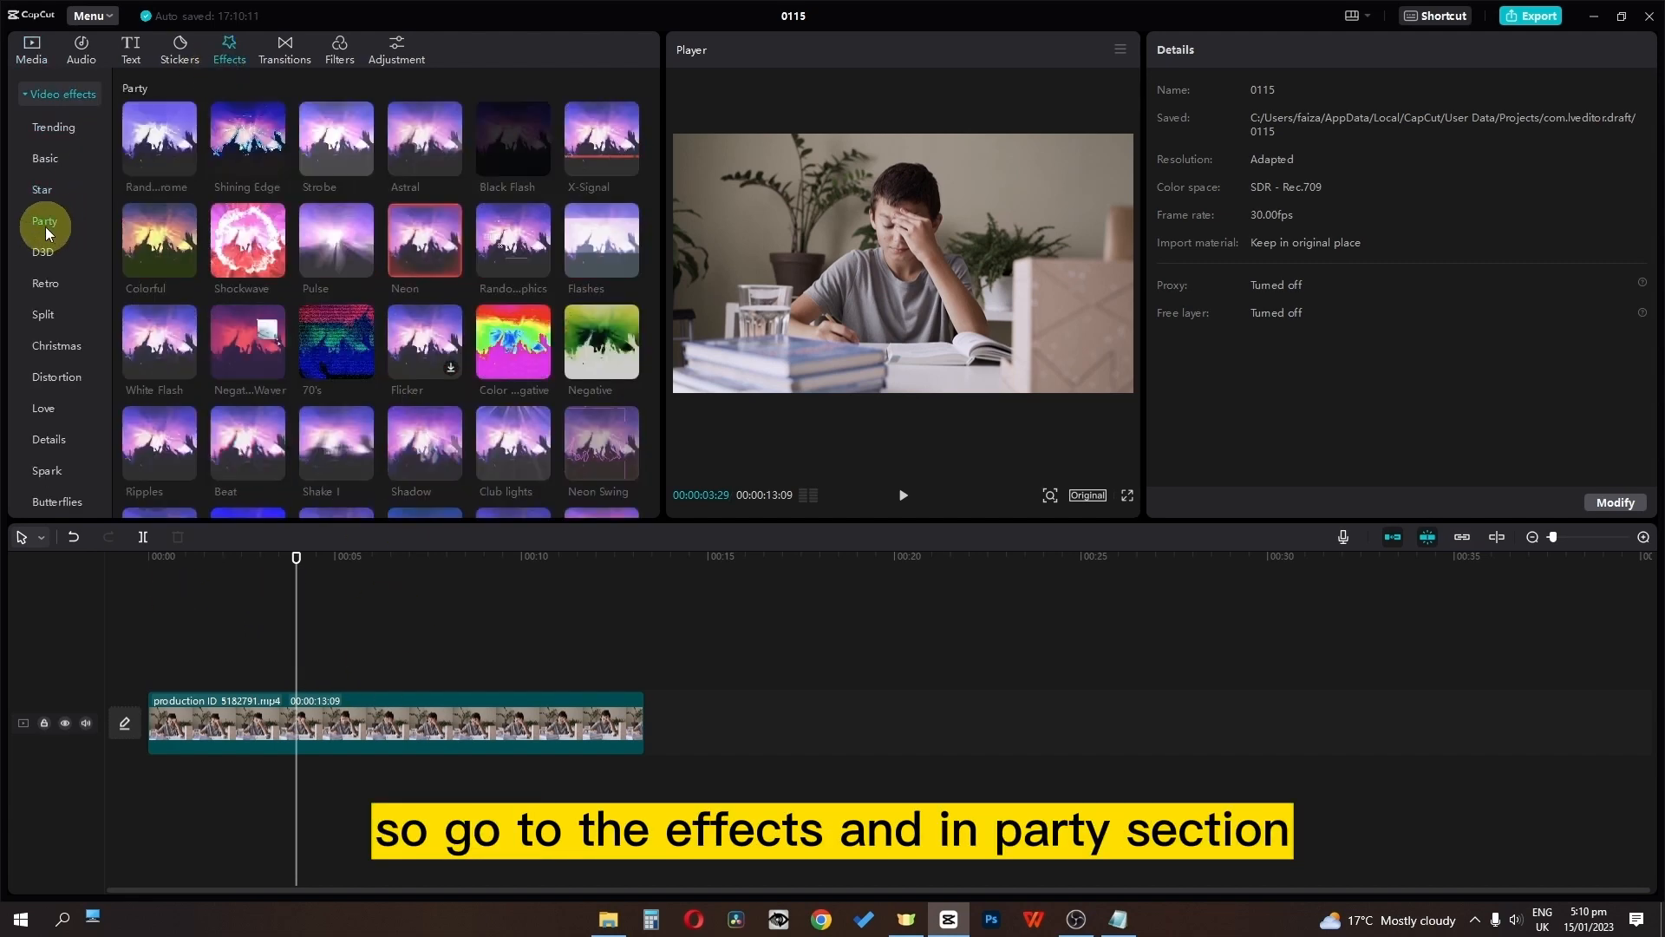
pyautogui.scroll(-1, 203, 278)
pyautogui.scroll(-2, 217, 302)
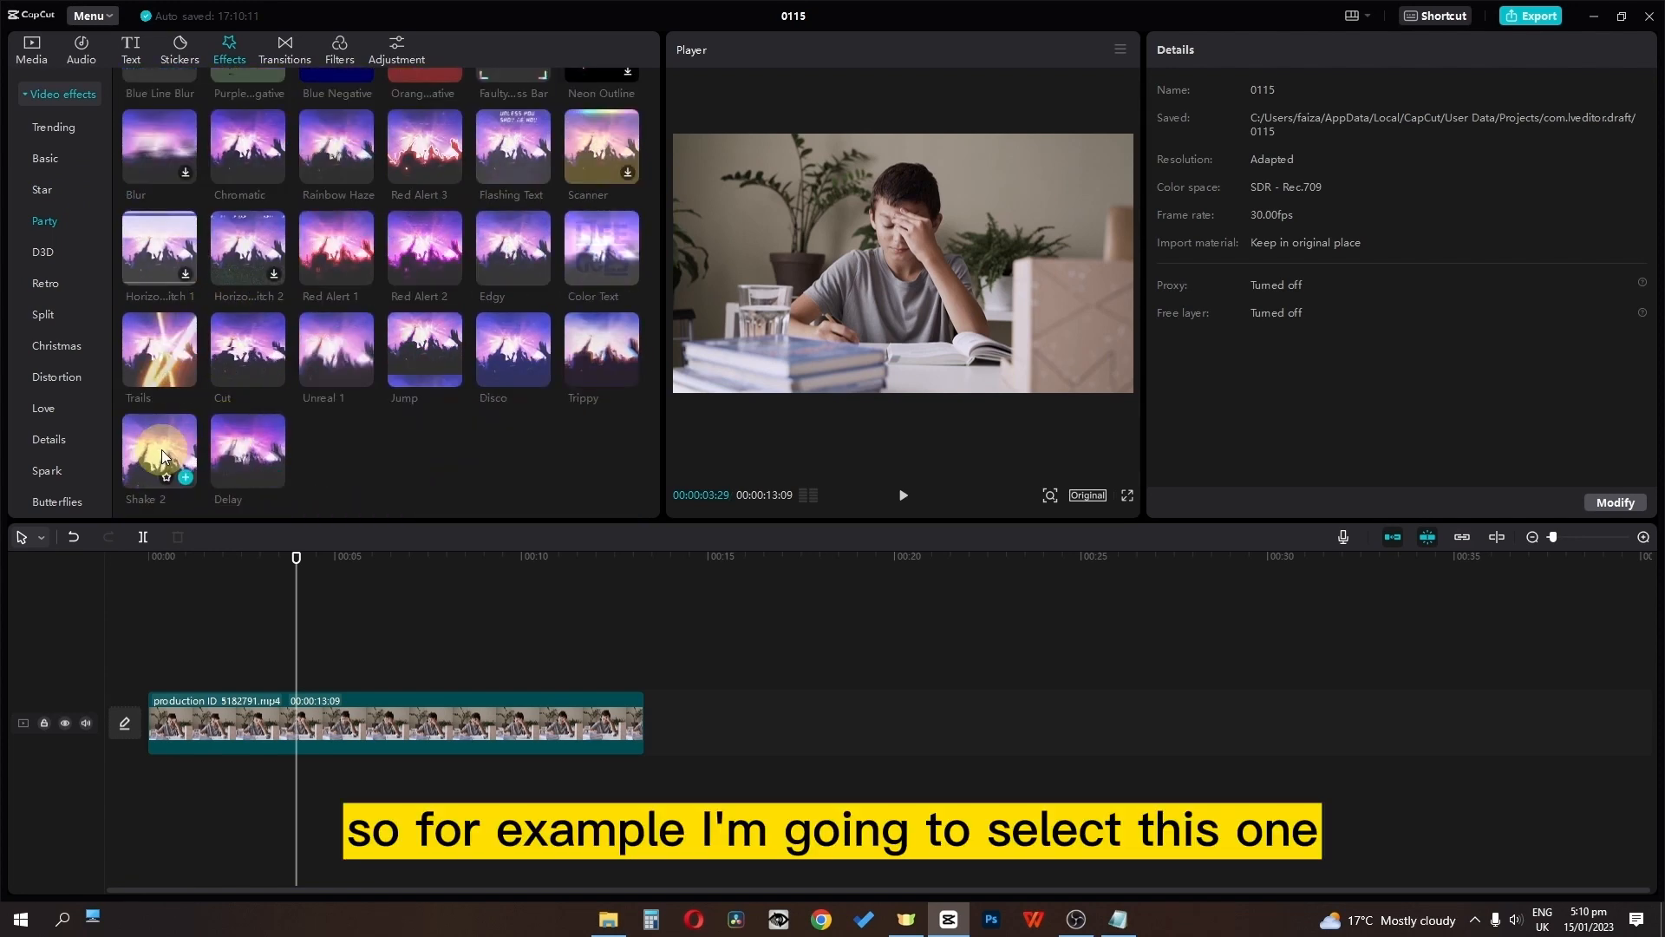
pyautogui.click(260, 331)
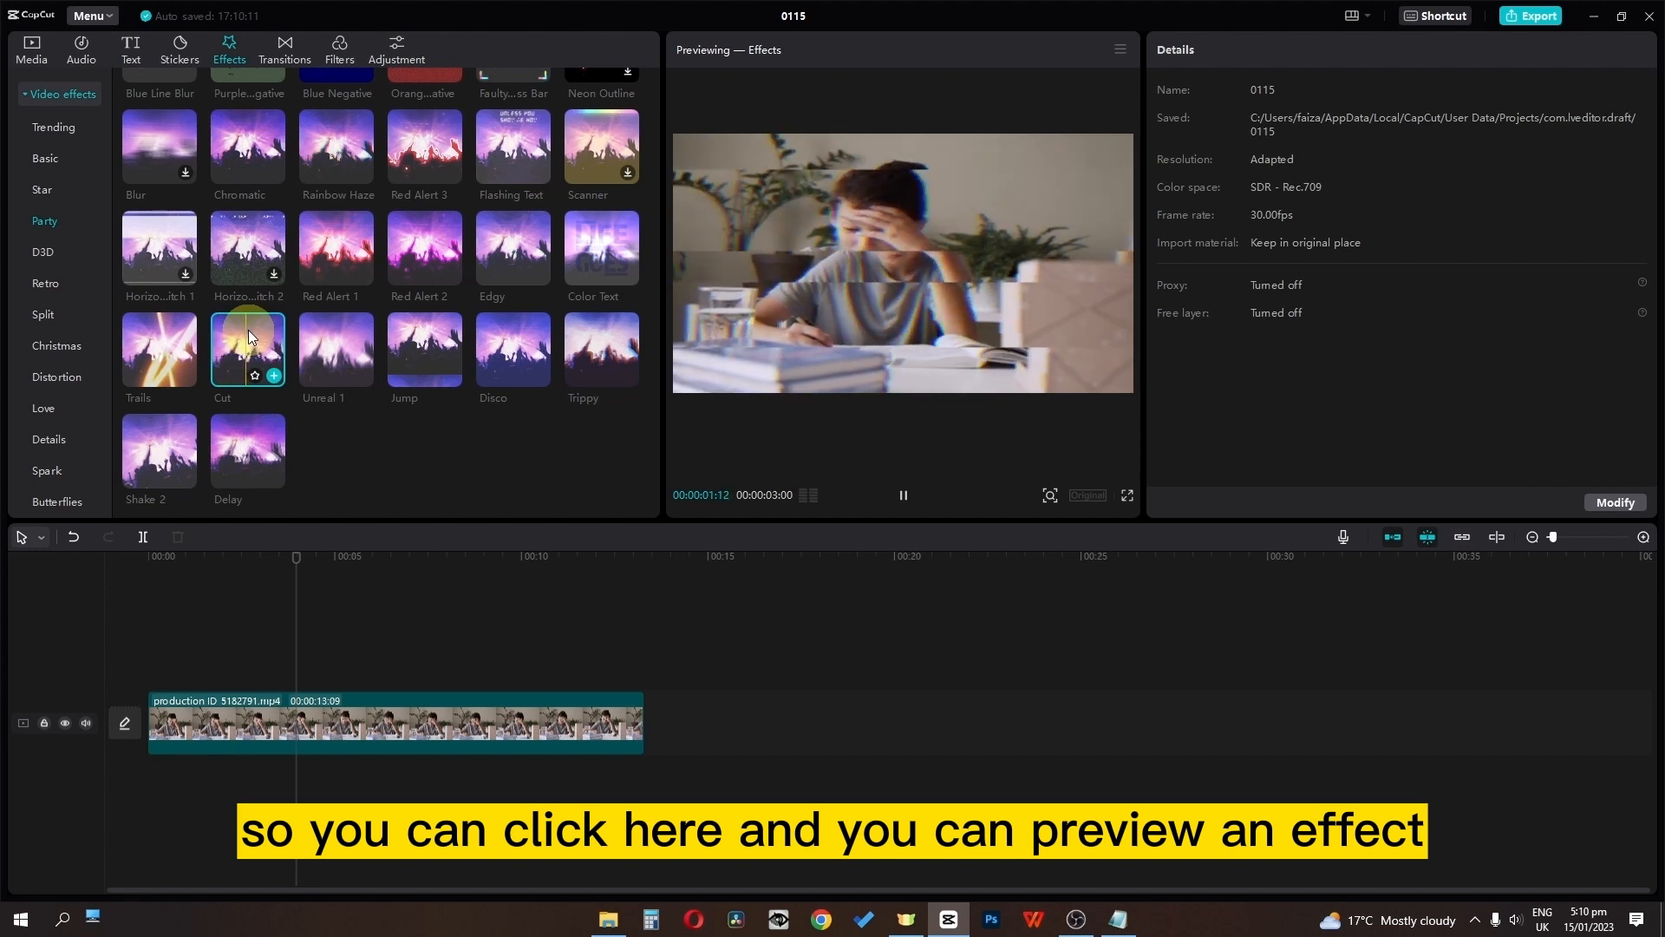
pyautogui.click(574, 341)
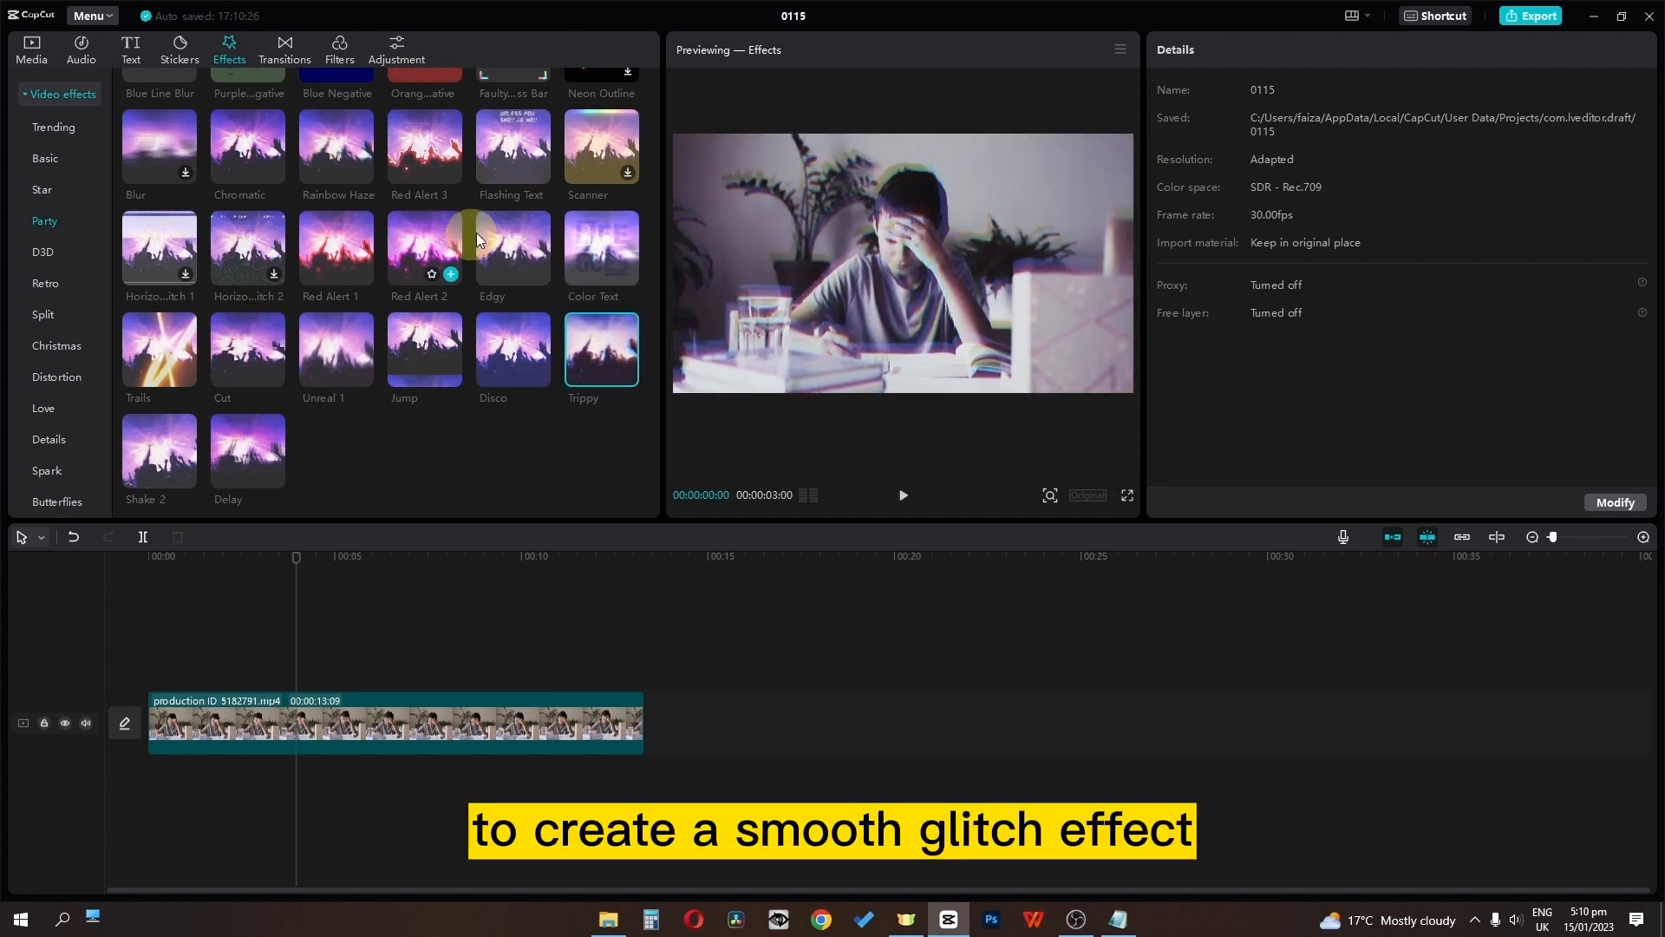
# Step: Add the Edgy effect at the start of the clip and the Cut effect on a track above it near the start
pyautogui.click(512, 229)
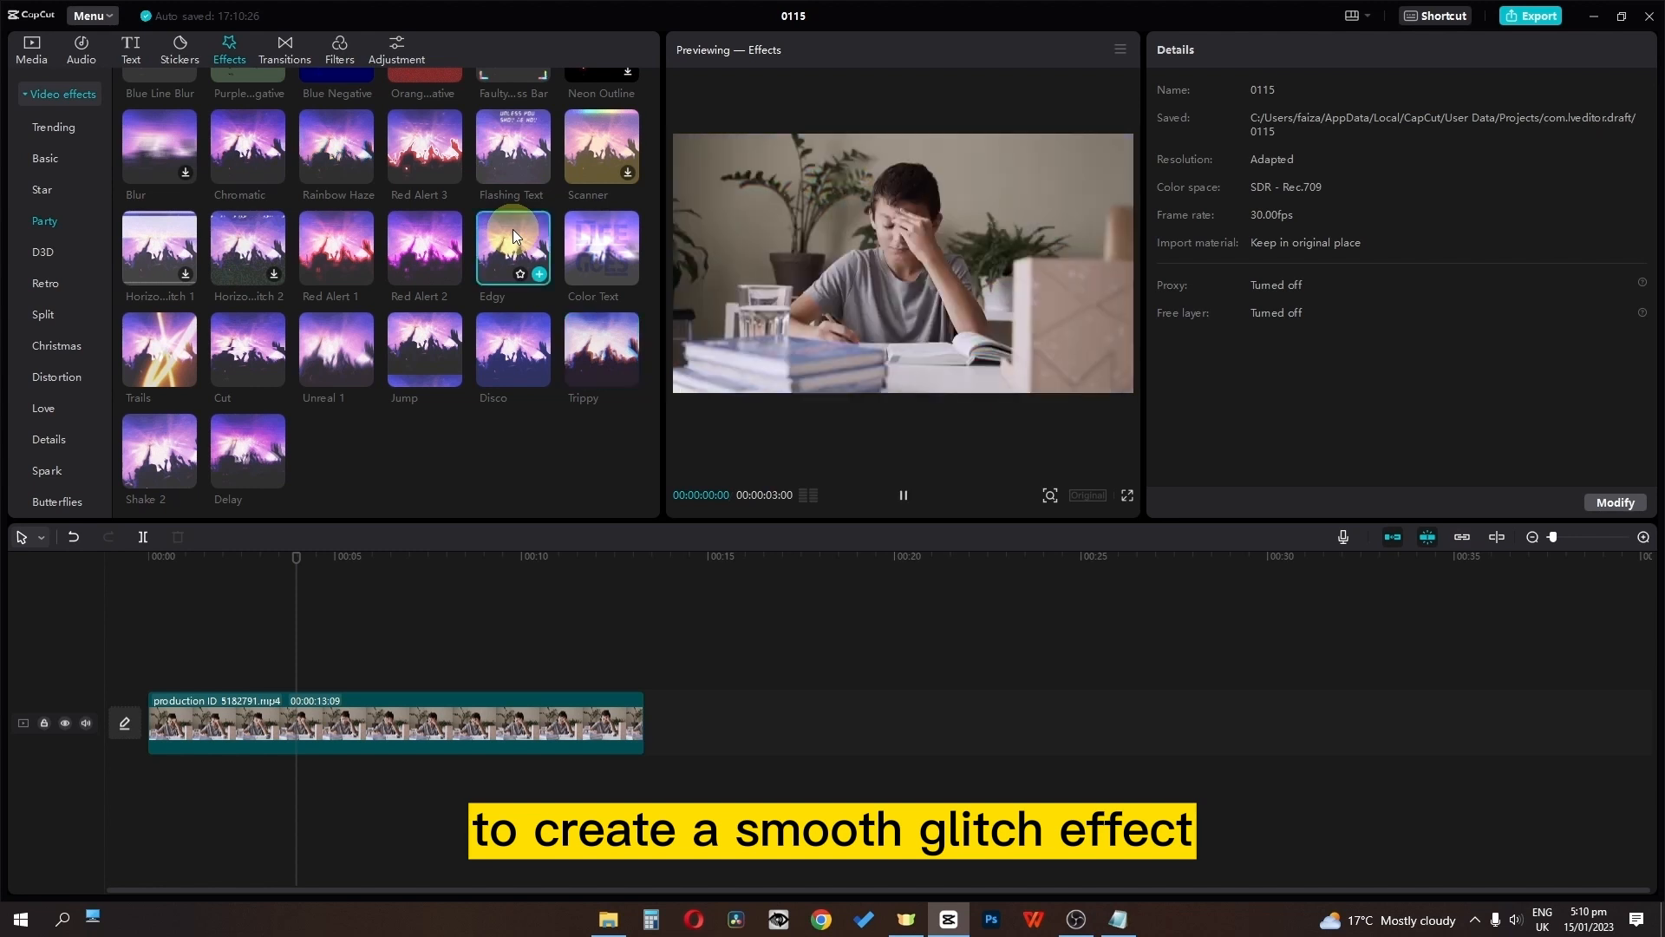
pyautogui.click(540, 274)
pyautogui.moveTo(378, 674); pyautogui.dragTo(216, 673)
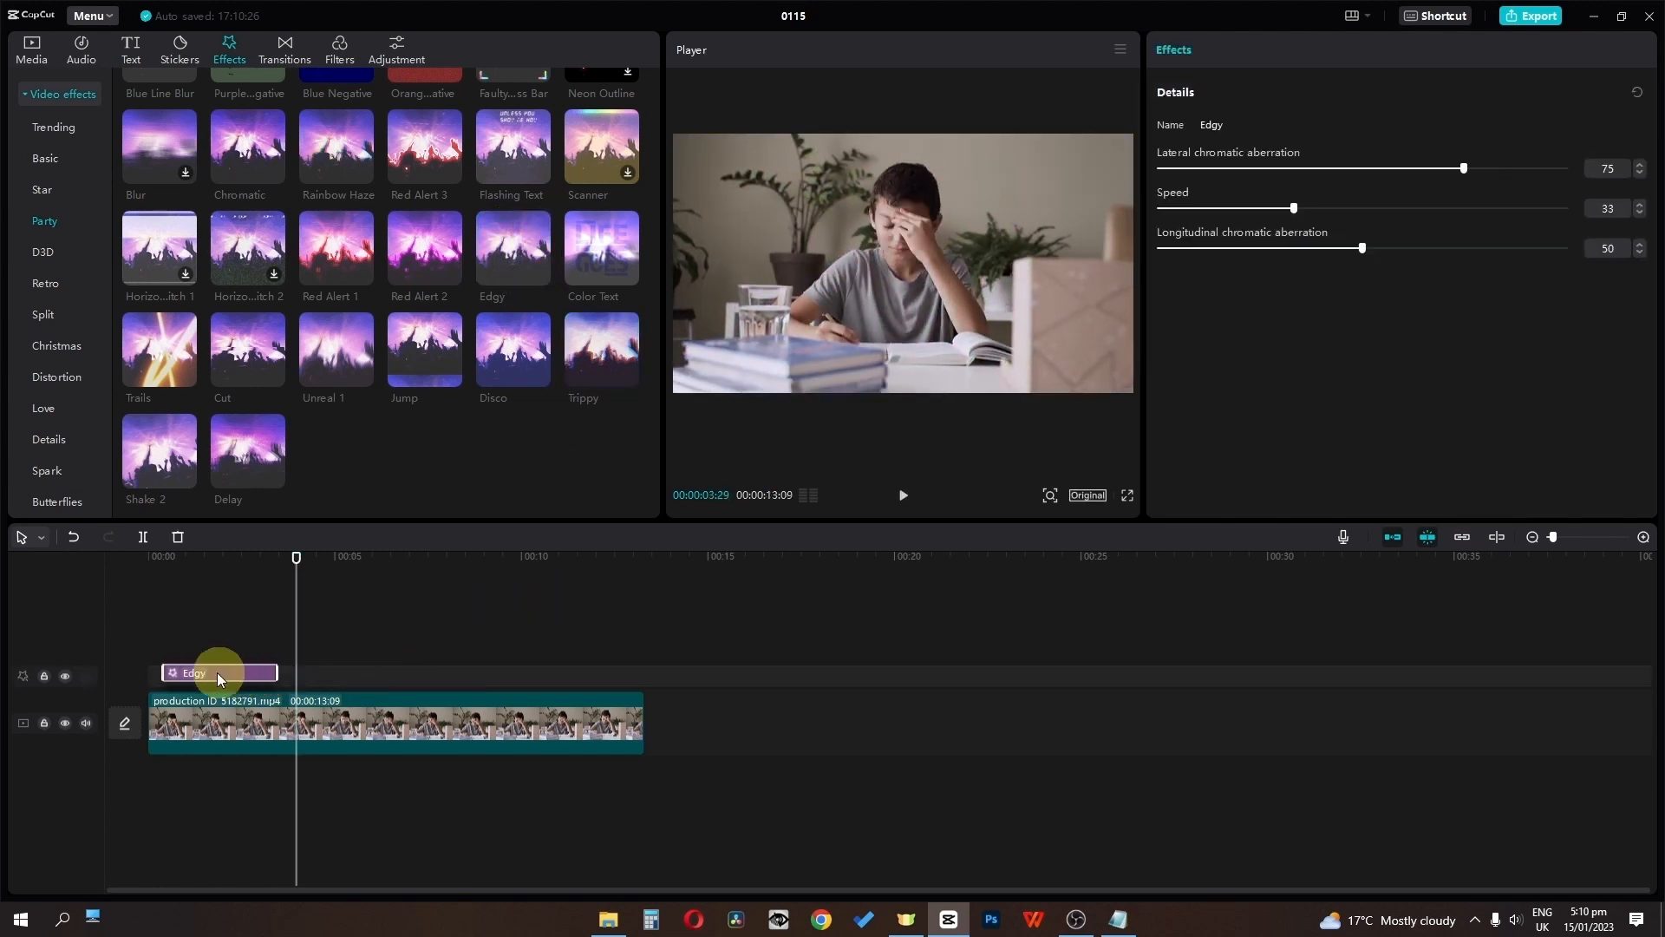
pyautogui.click(258, 350)
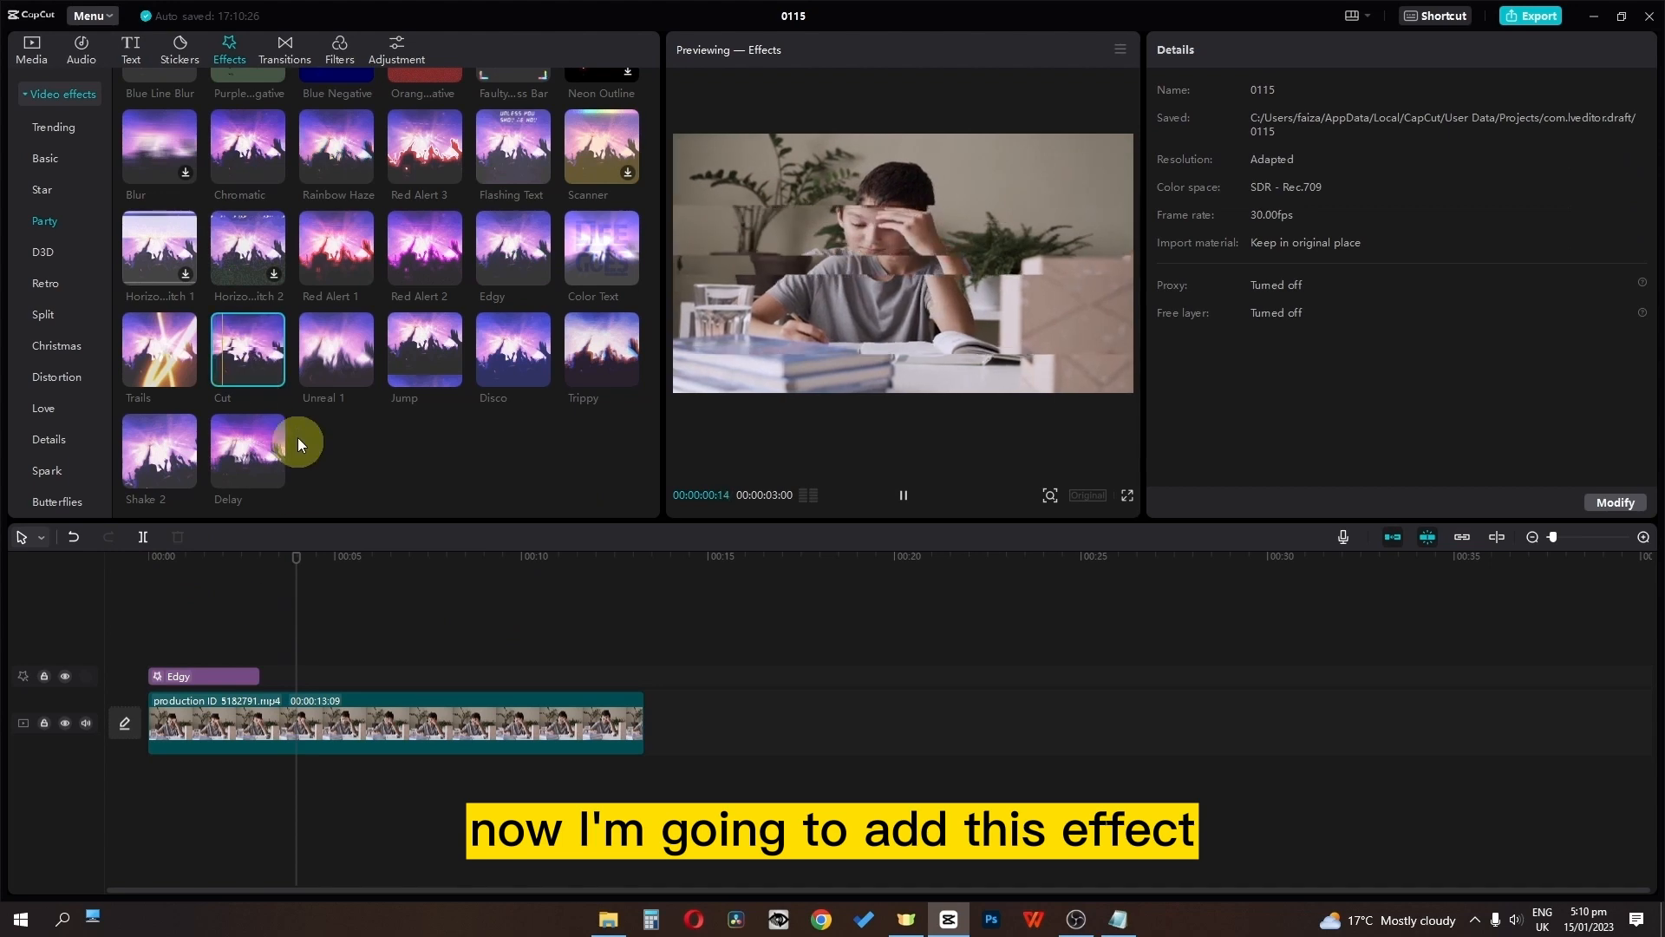
pyautogui.click(273, 376)
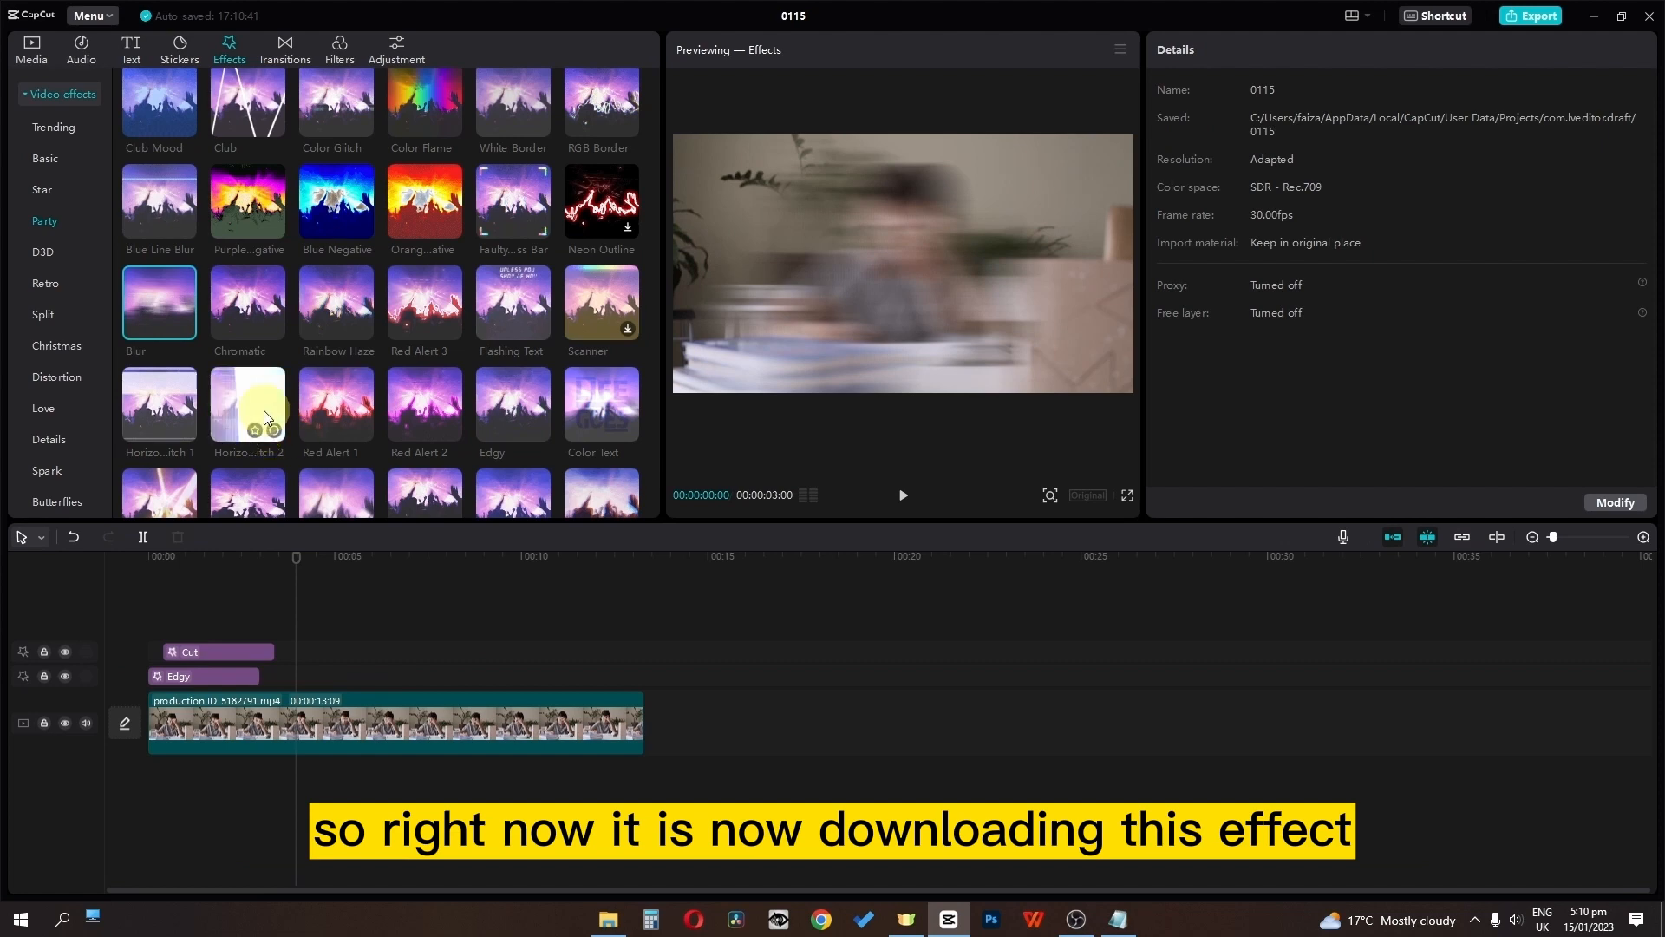
# Step: Add the Horizontal Glitch 2 and Trippy effects to the timeline, starting at 00:00:03:29
pyautogui.click(241, 397)
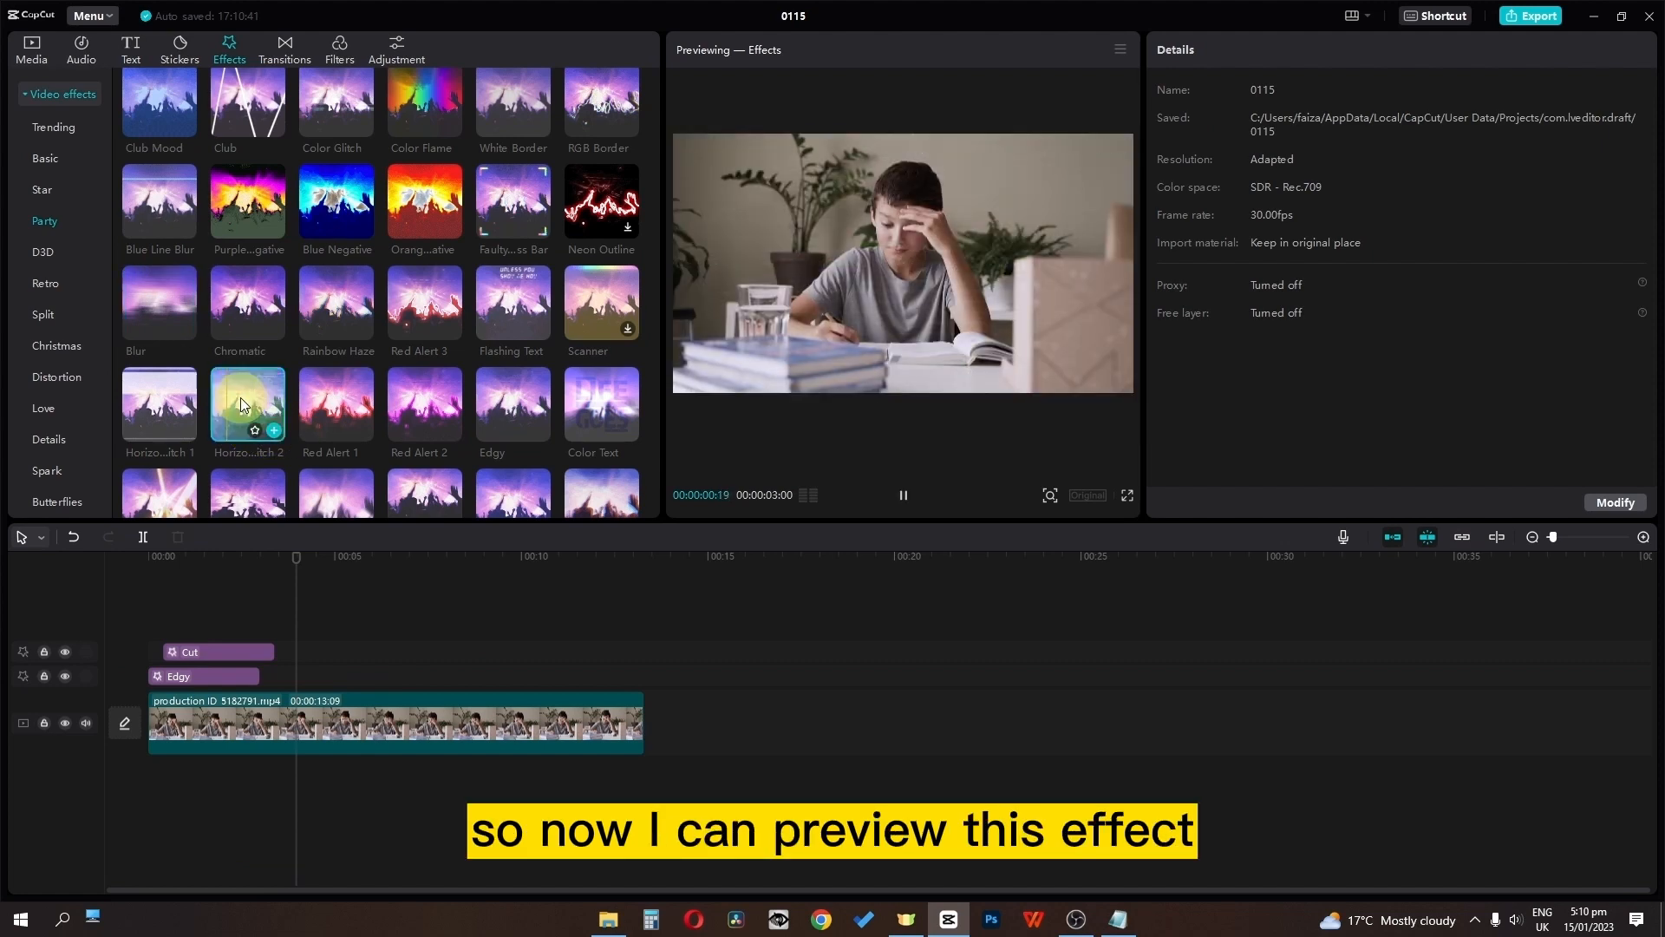
pyautogui.click(274, 430)
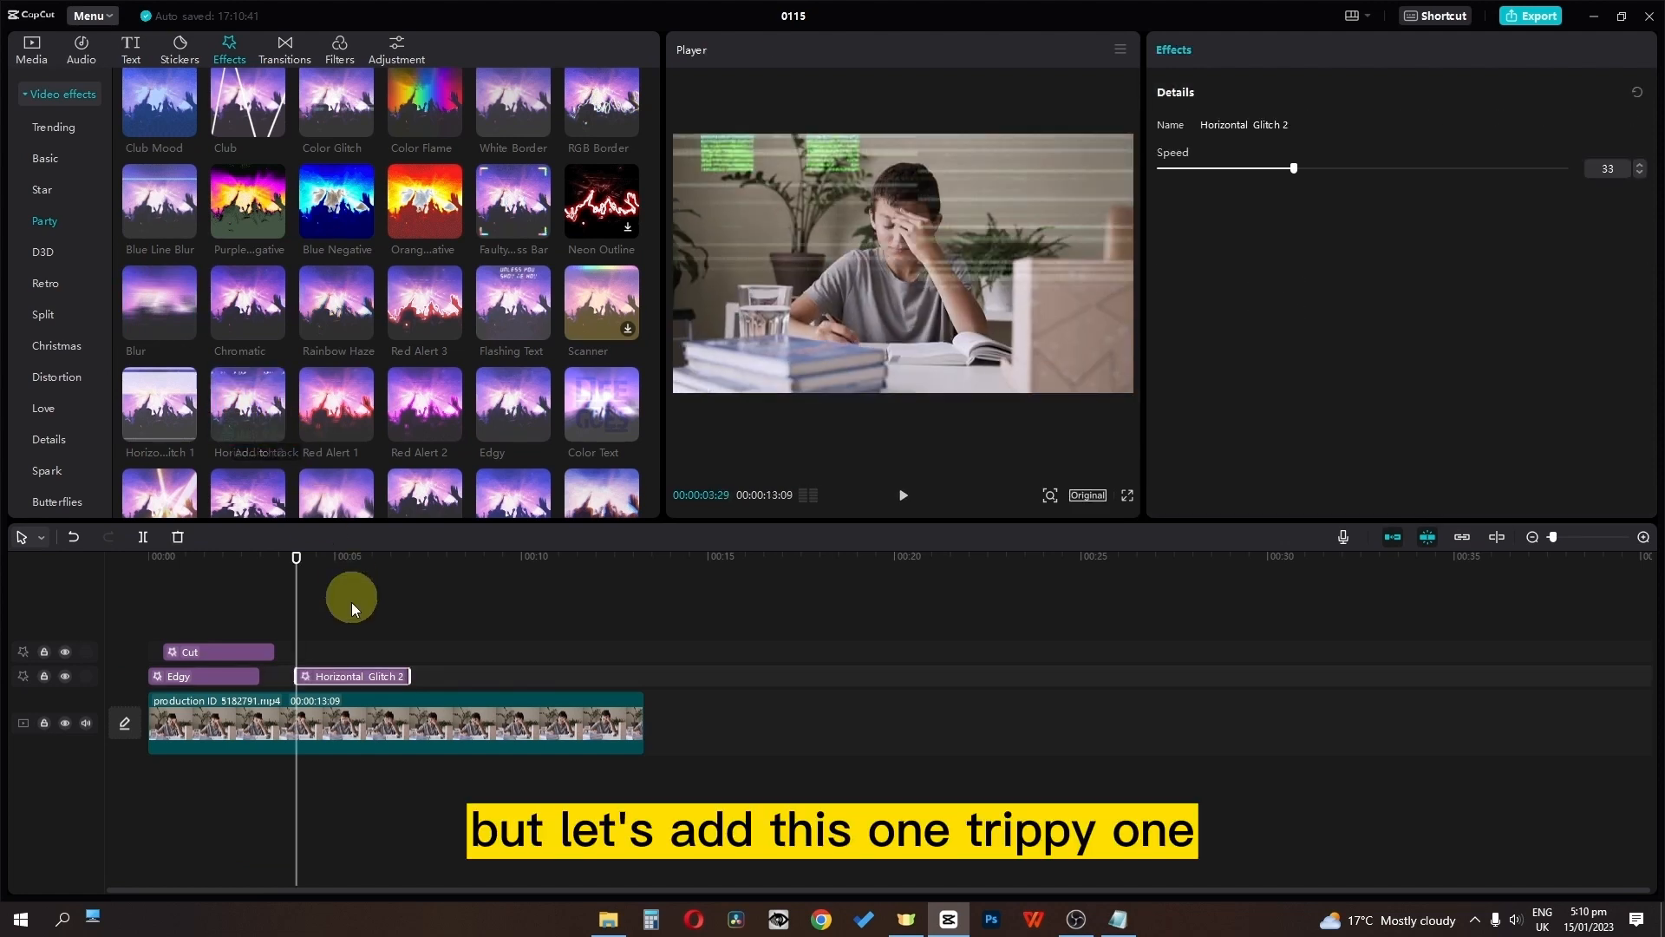
pyautogui.scroll(-3, 307, 470)
pyautogui.click(564, 379)
pyautogui.click(626, 375)
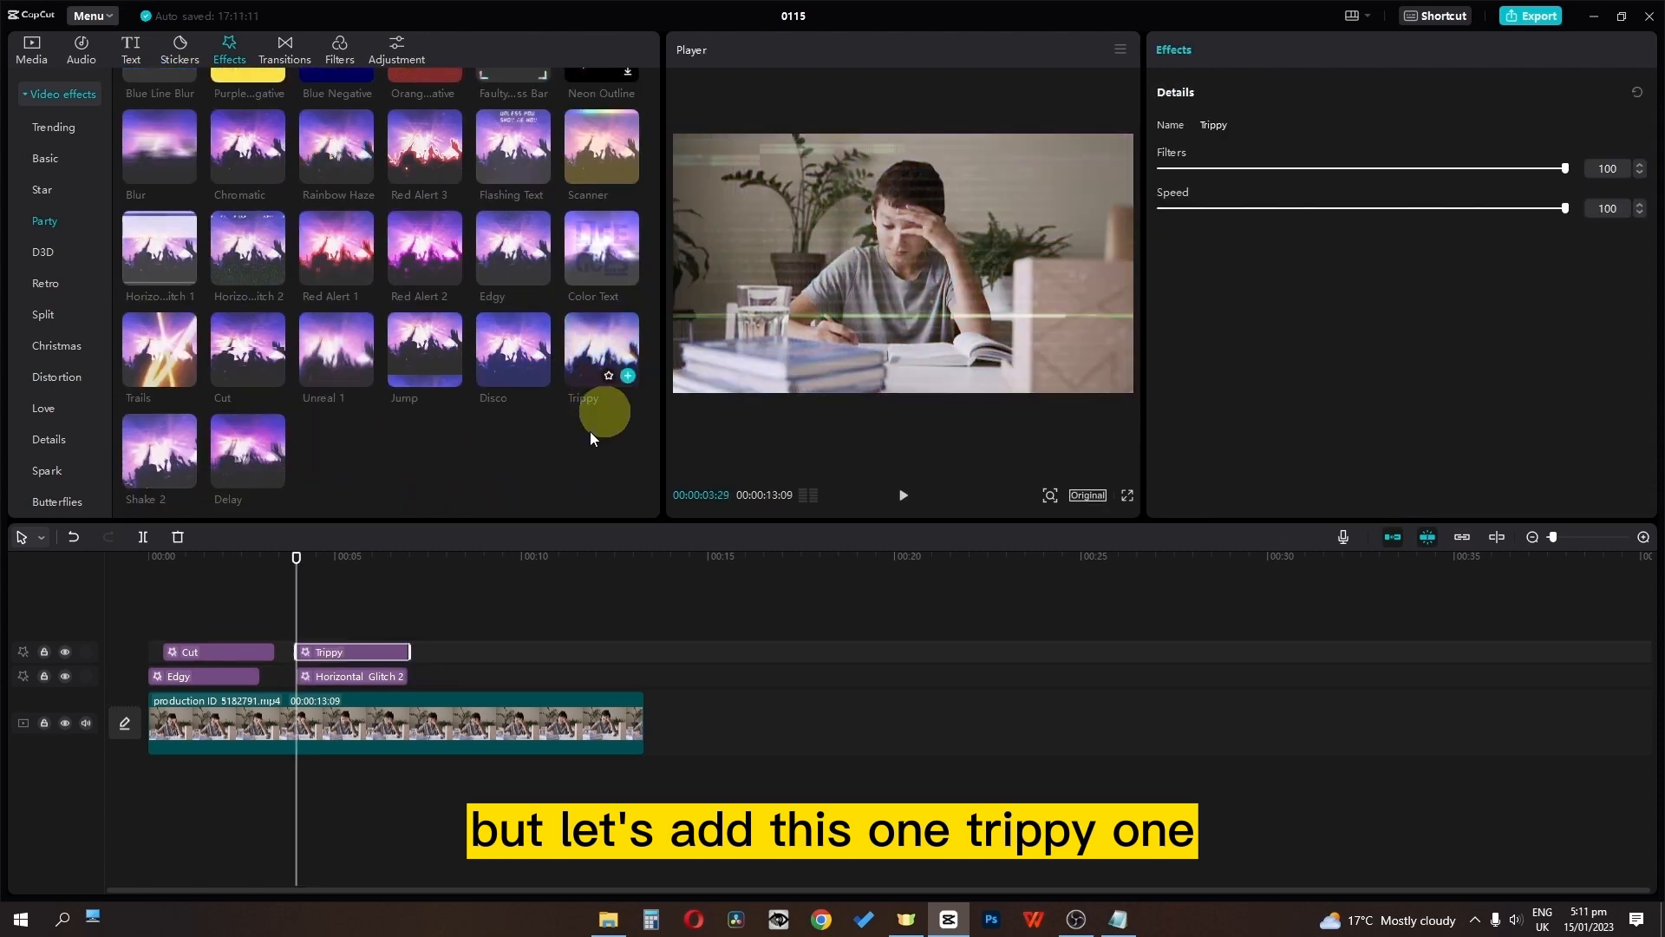
# Step: Stack Trippy and Horizontal Glitch 2 on their own tracks above Cut near the start of the clip, and play the combination
pyautogui.moveTo(293, 600); pyautogui.dragTo(84, 610)
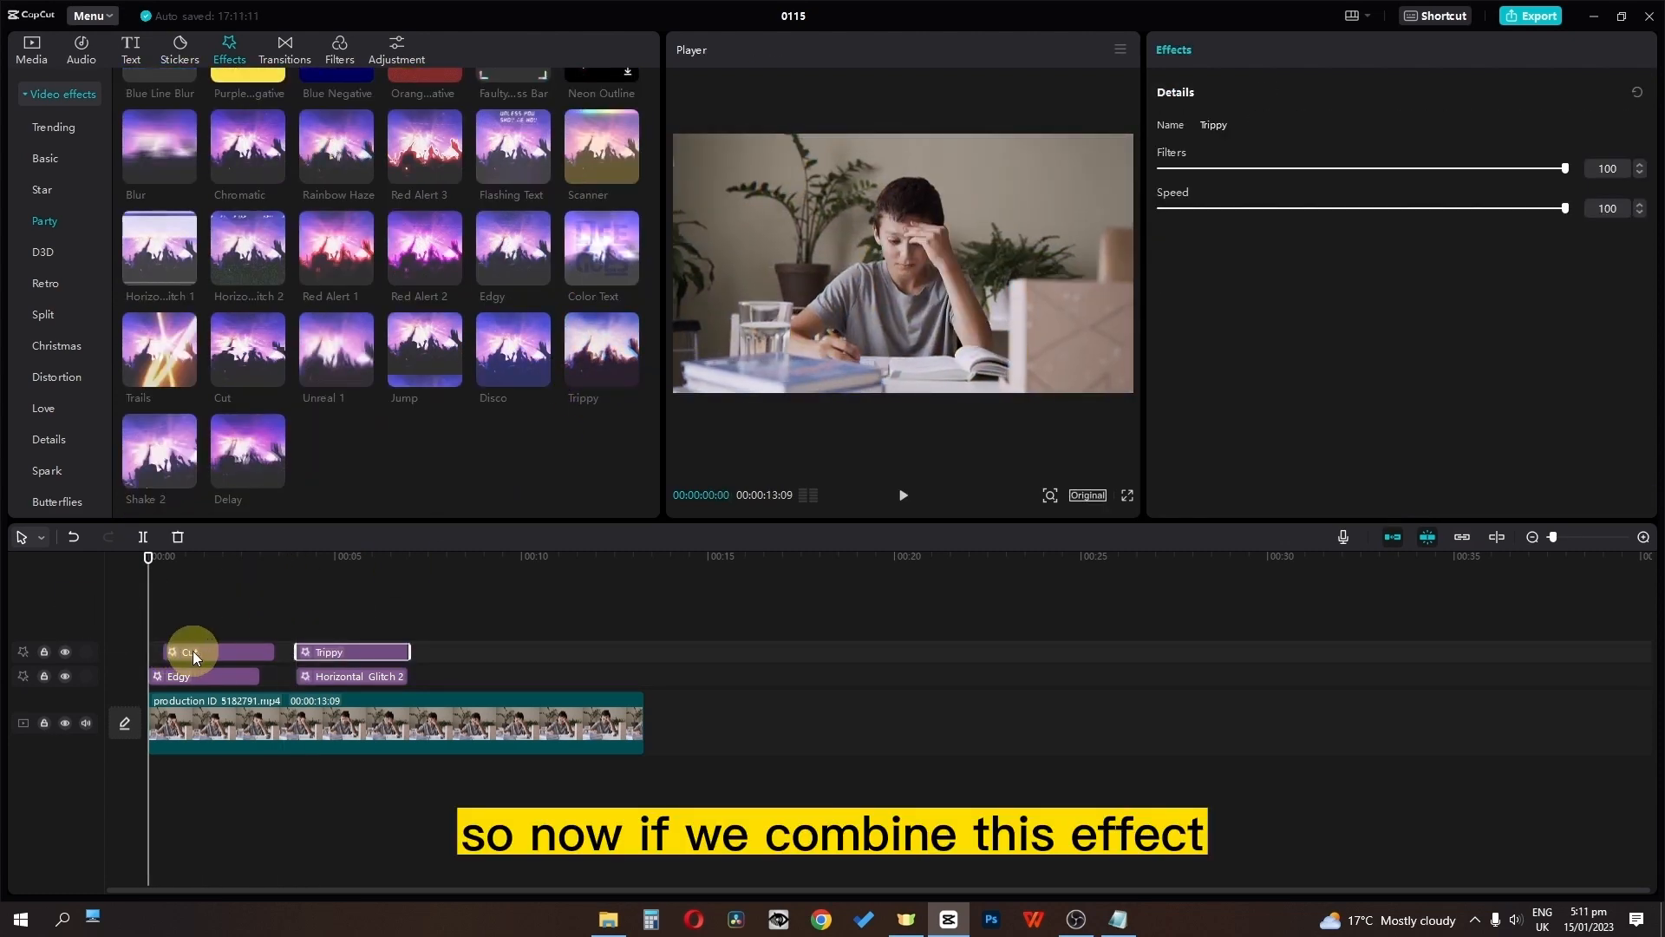
pyautogui.moveTo(317, 650); pyautogui.dragTo(352, 574)
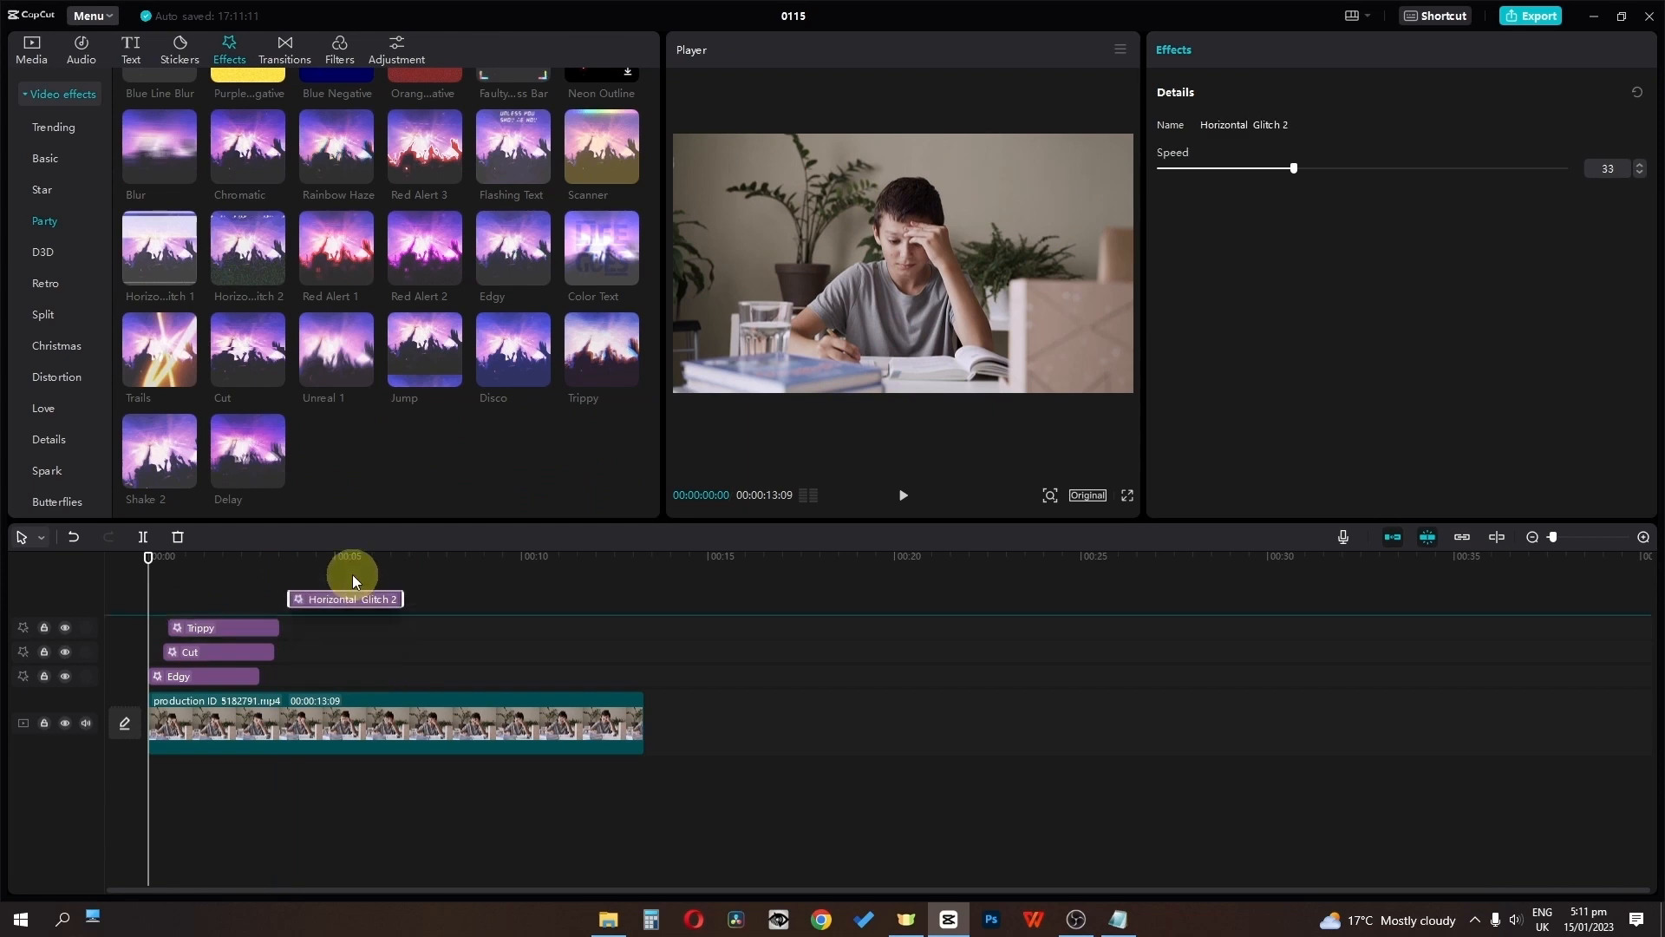
pyautogui.moveTo(234, 580); pyautogui.dragTo(206, 592)
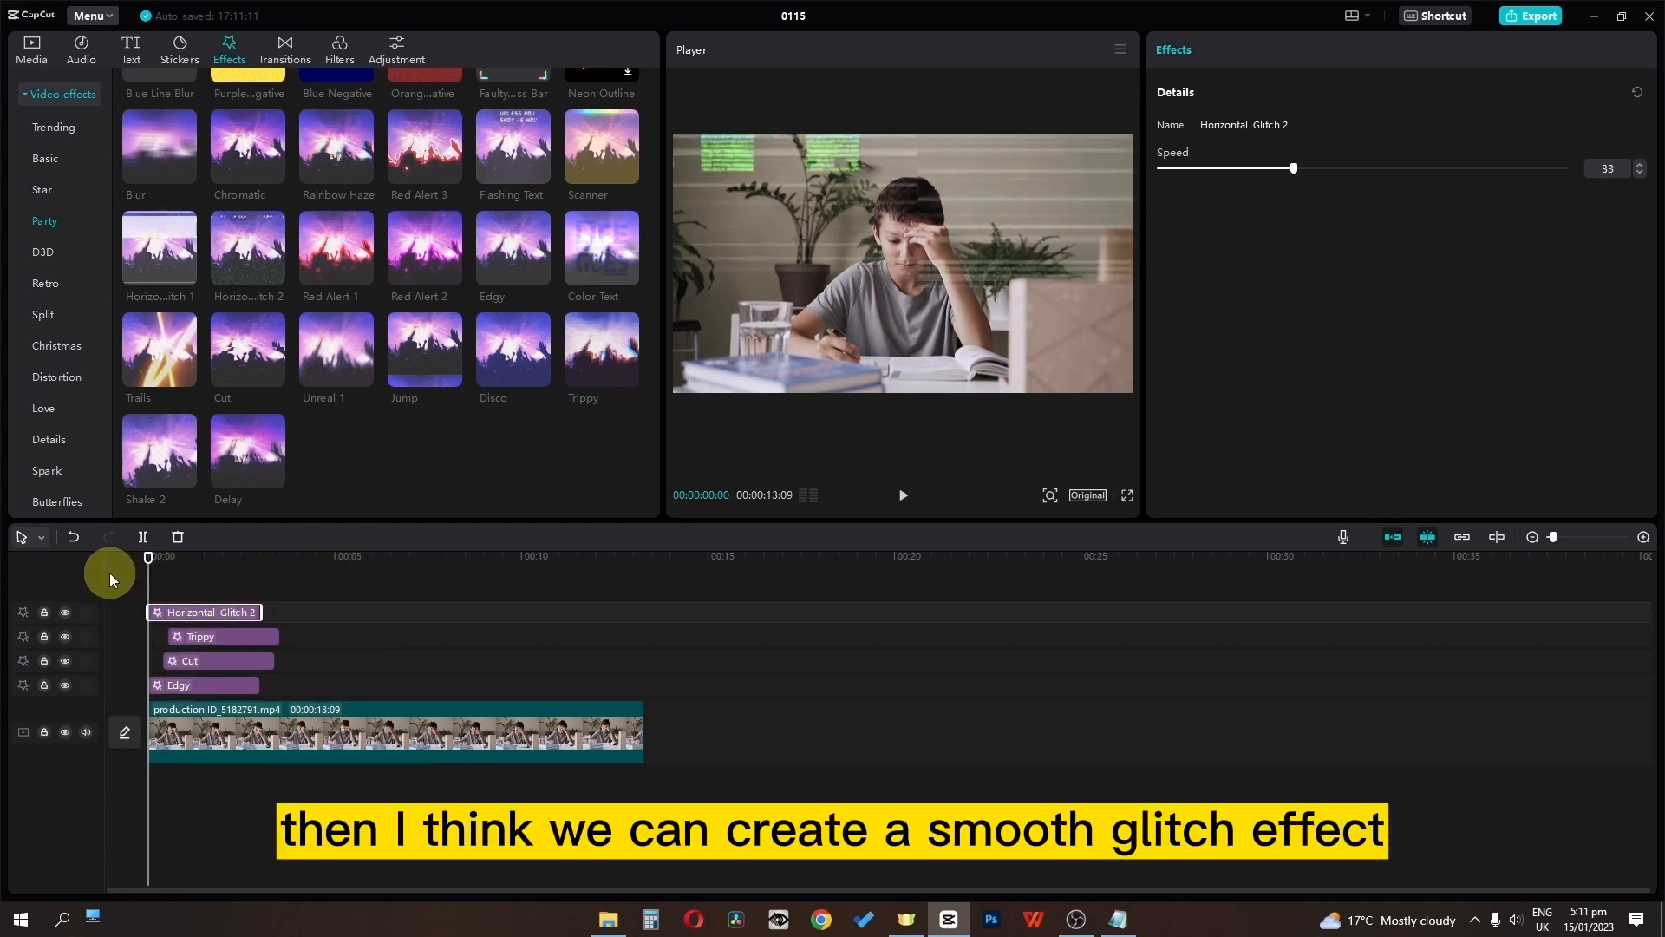
pyautogui.press('space')
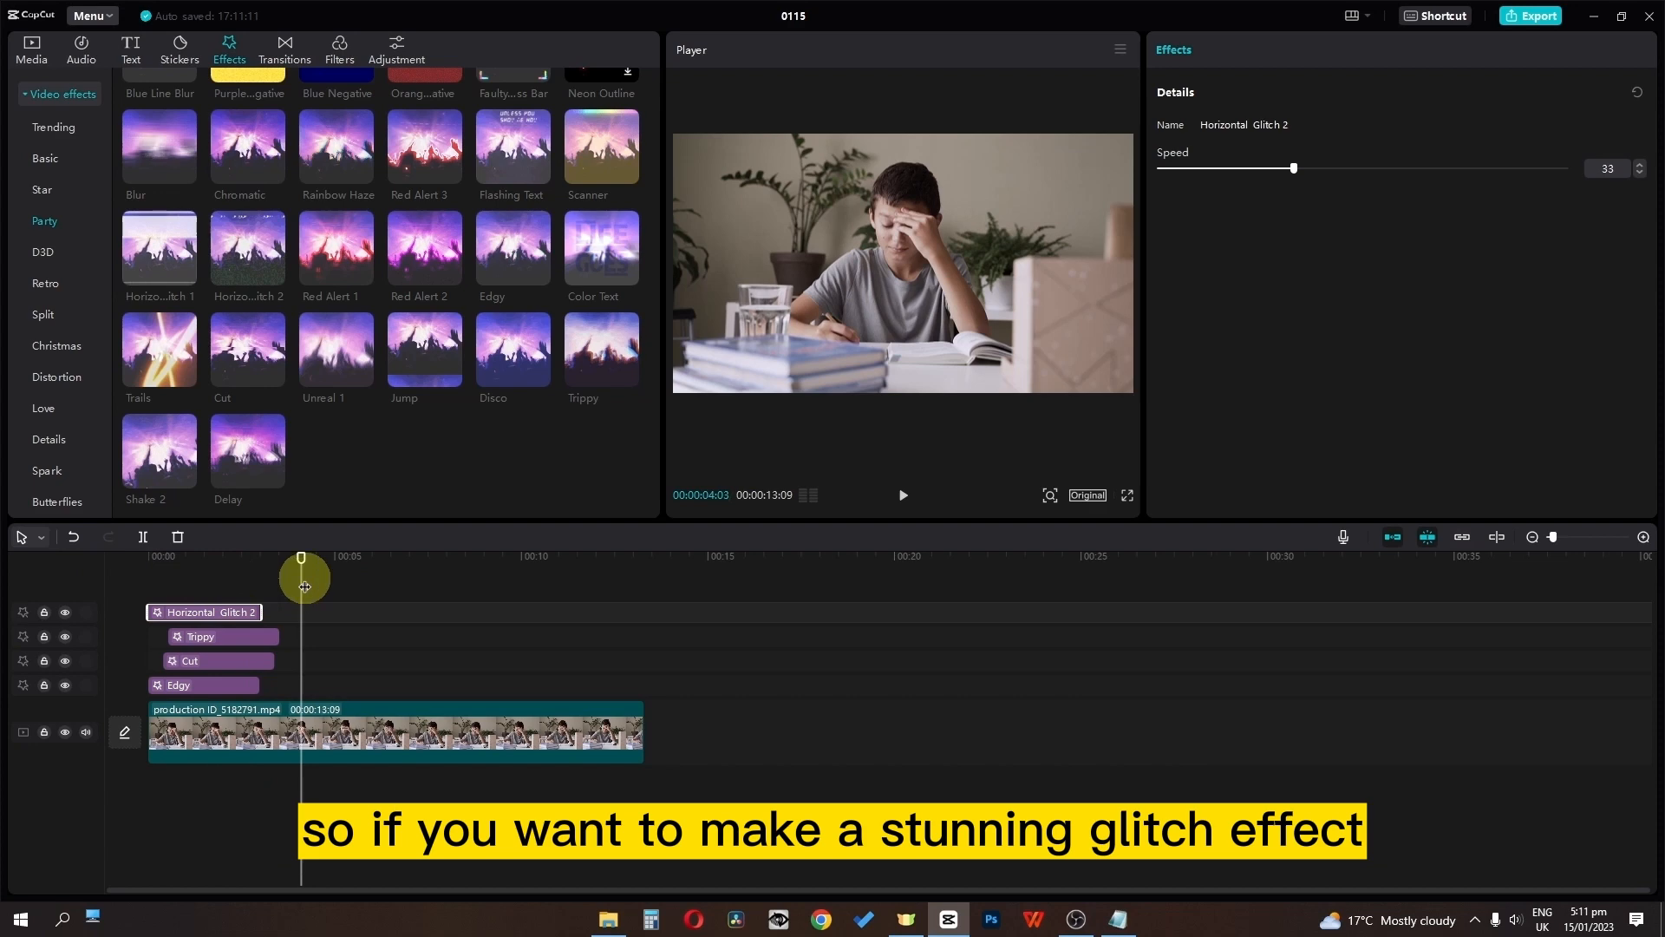
# Step: Trim the Horizontal Glitch 2, Trippy, Cut and Edgy effects to end together at about 0.7 seconds, and play back the glitch
pyautogui.moveTo(304, 559); pyautogui.dragTo(99, 588)
pyautogui.scroll(1, 156, 633)
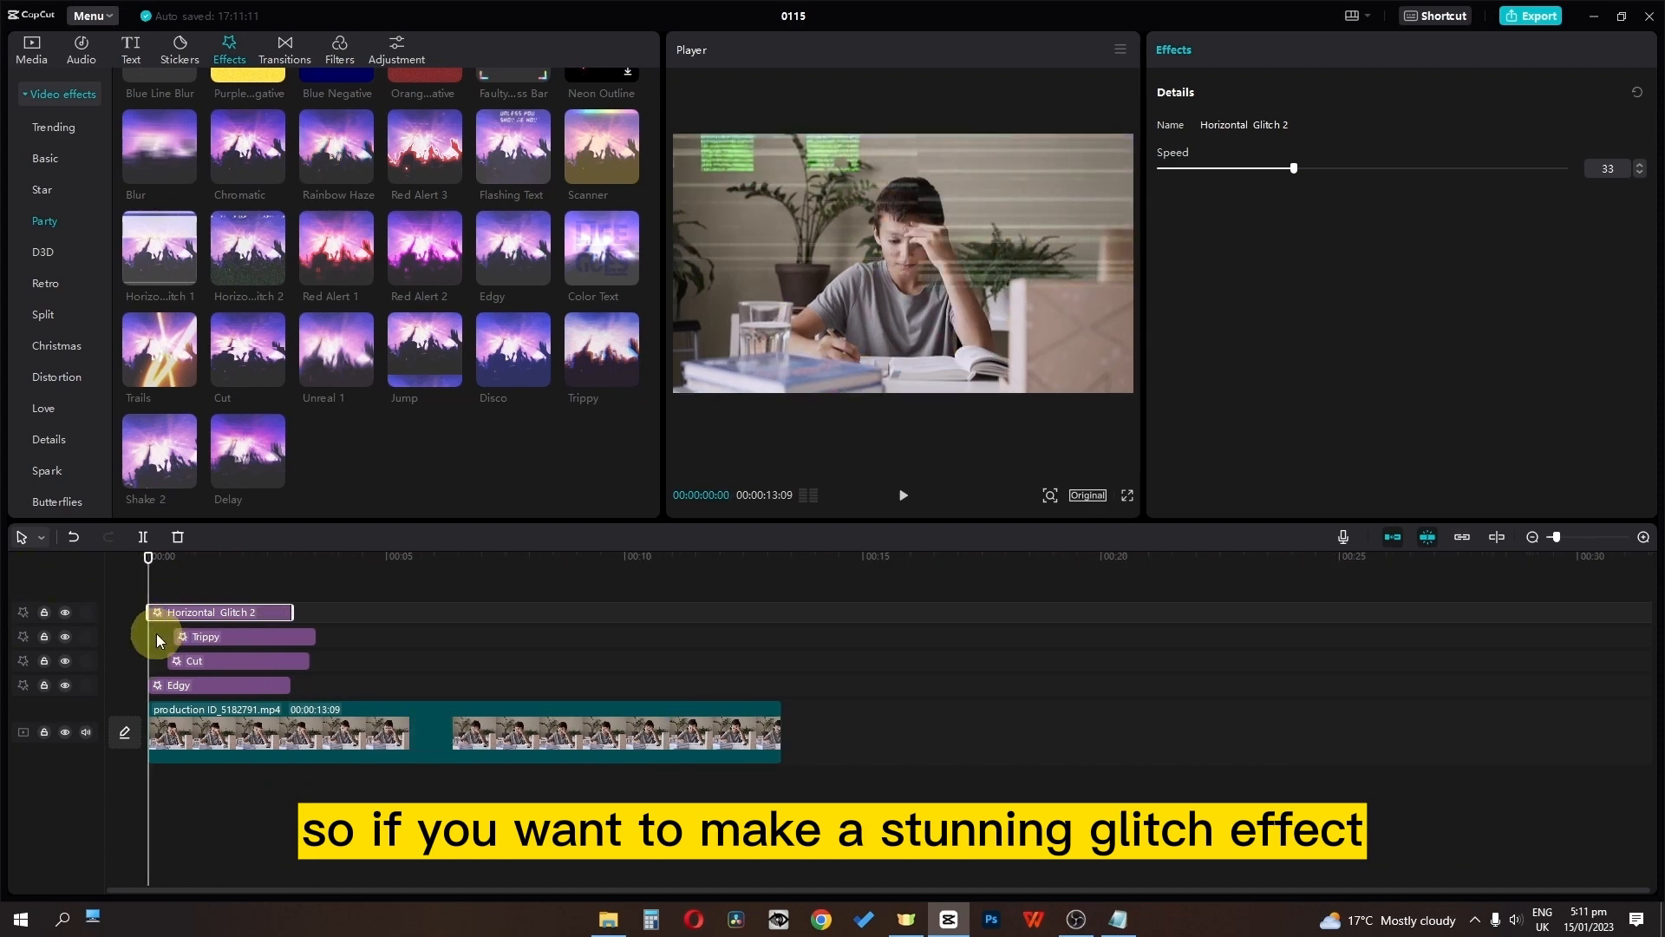
pyautogui.scroll(2, 156, 633)
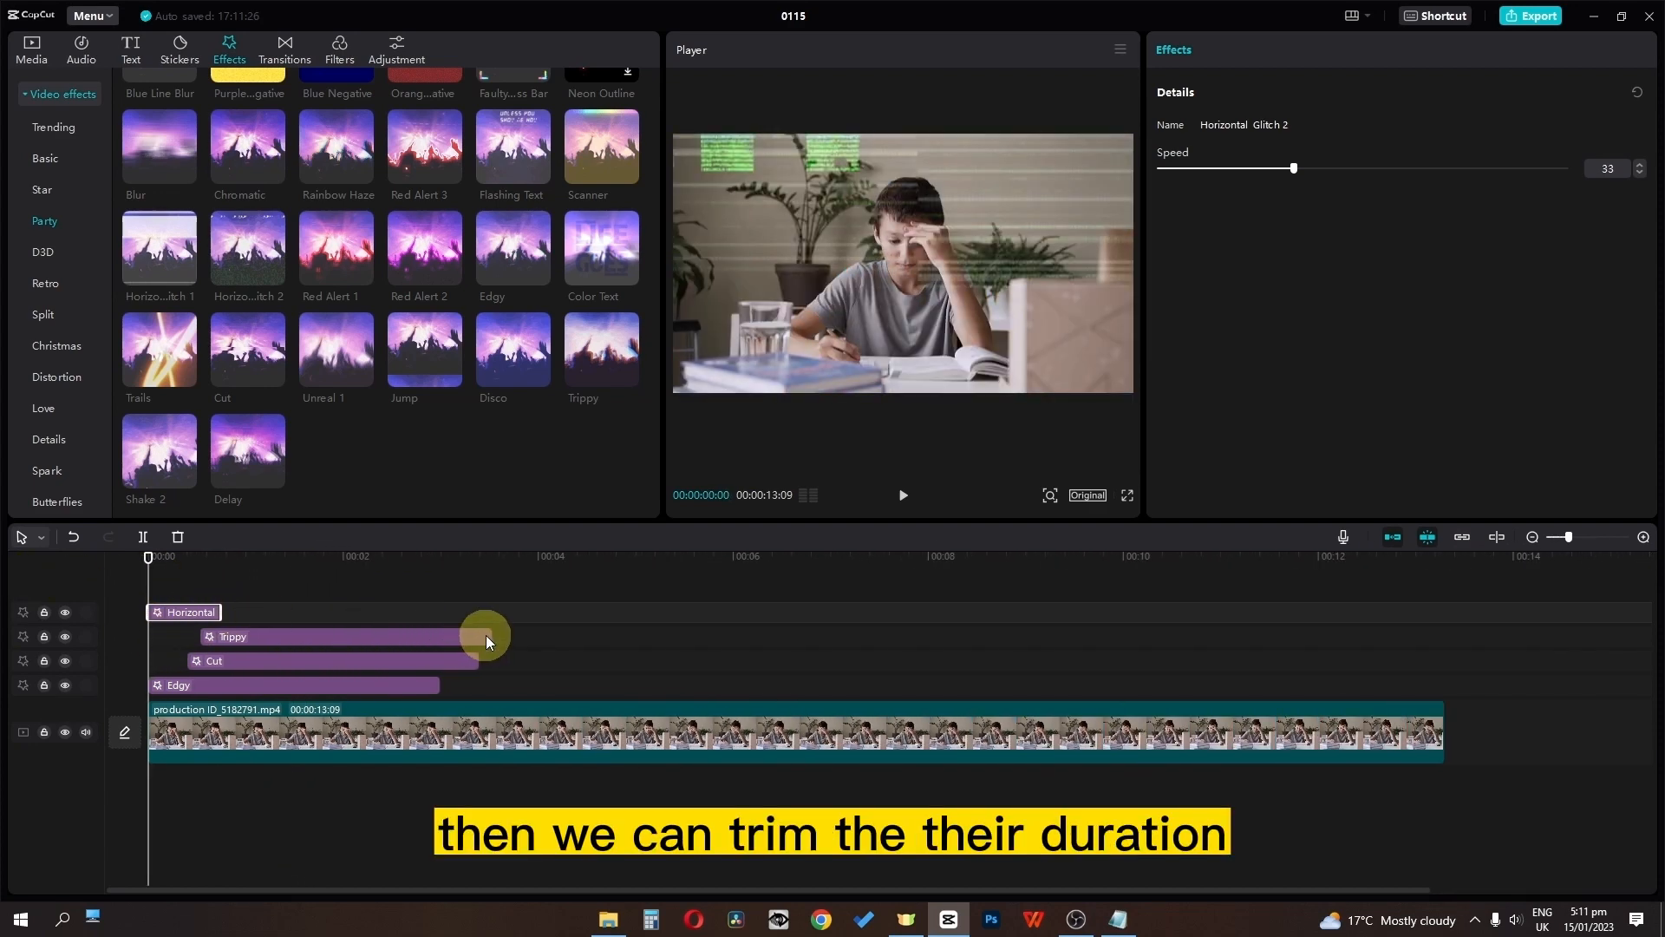
pyautogui.moveTo(485, 636); pyautogui.dragTo(222, 635)
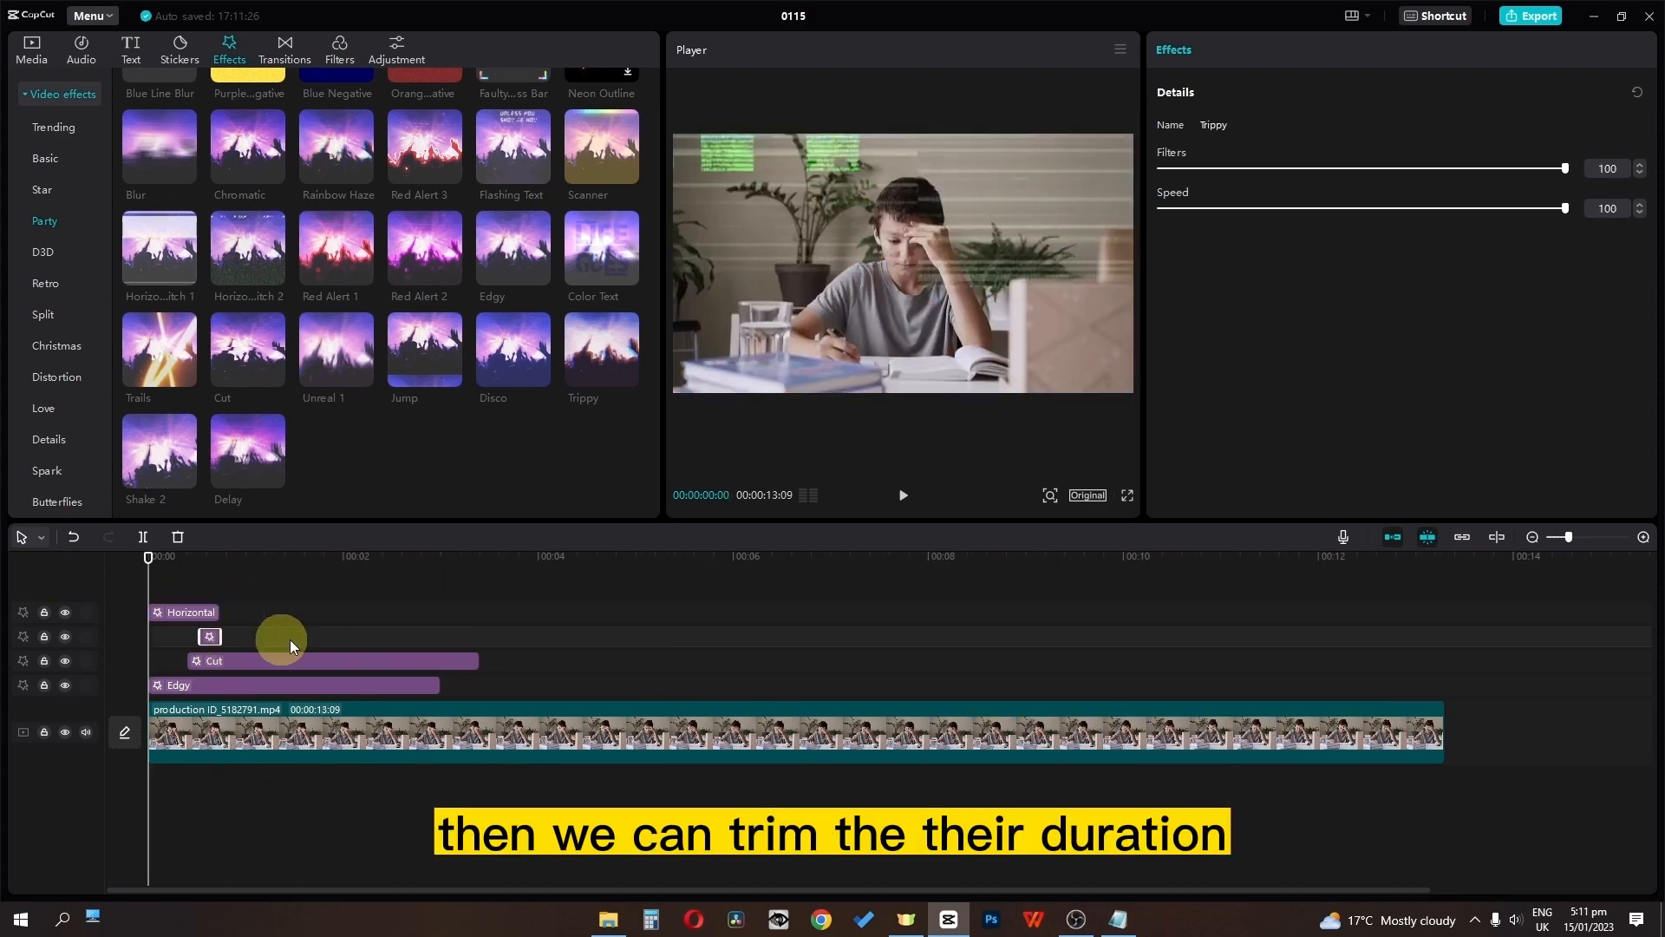
pyautogui.moveTo(477, 661); pyautogui.dragTo(215, 661)
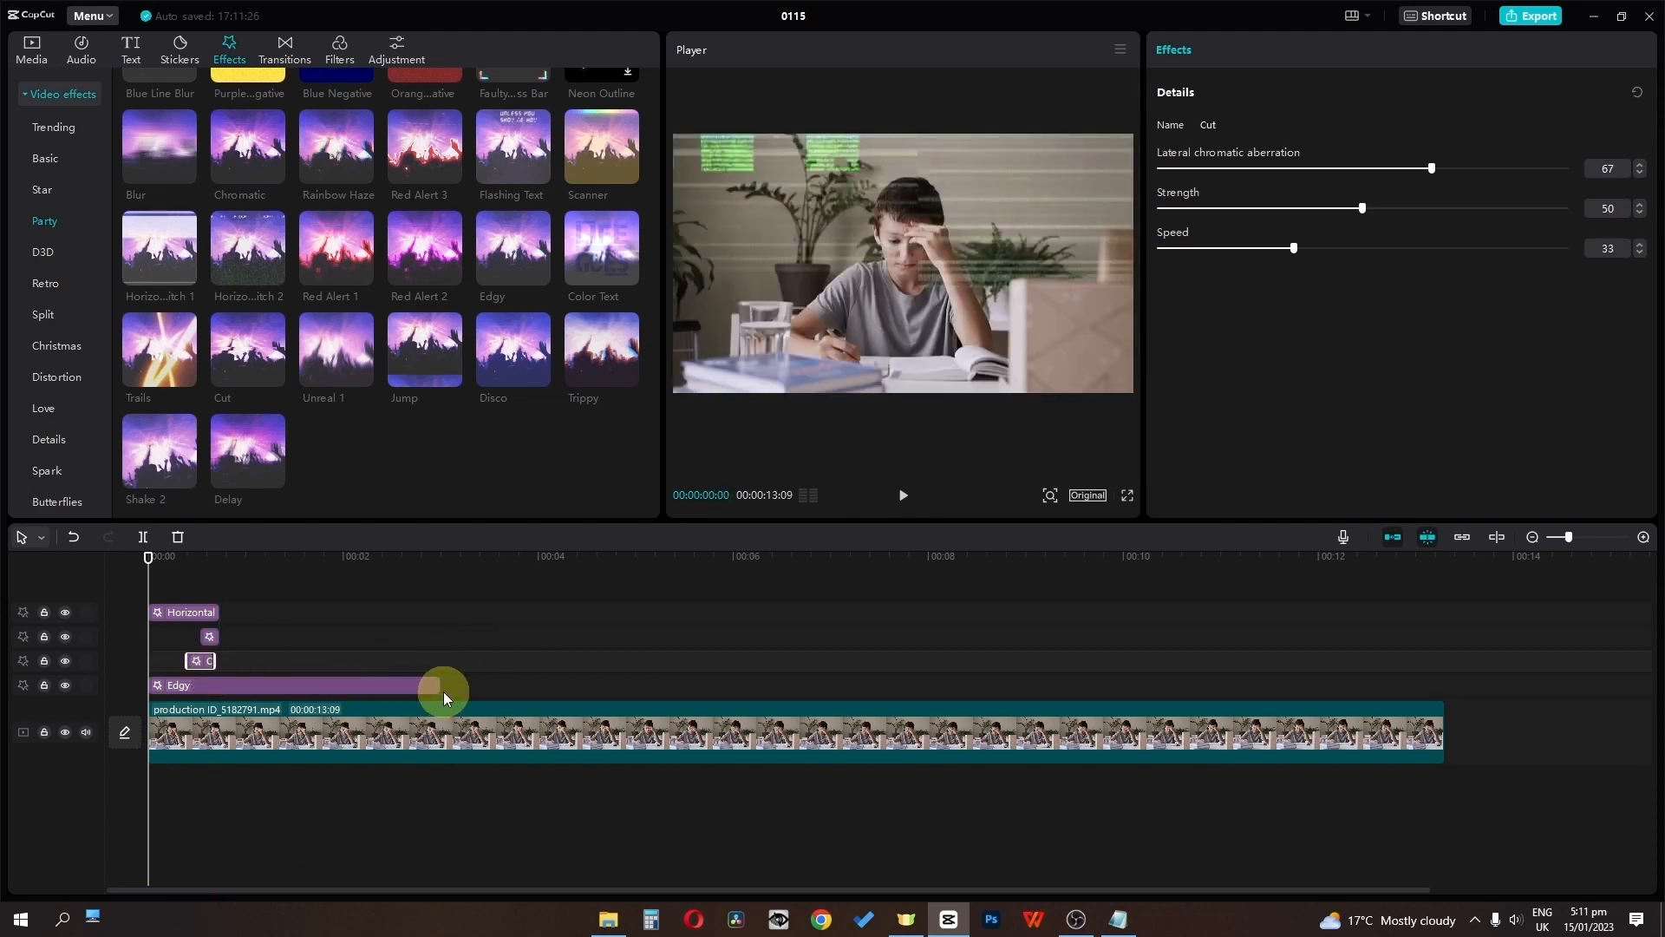
pyautogui.moveTo(442, 685); pyautogui.dragTo(223, 691)
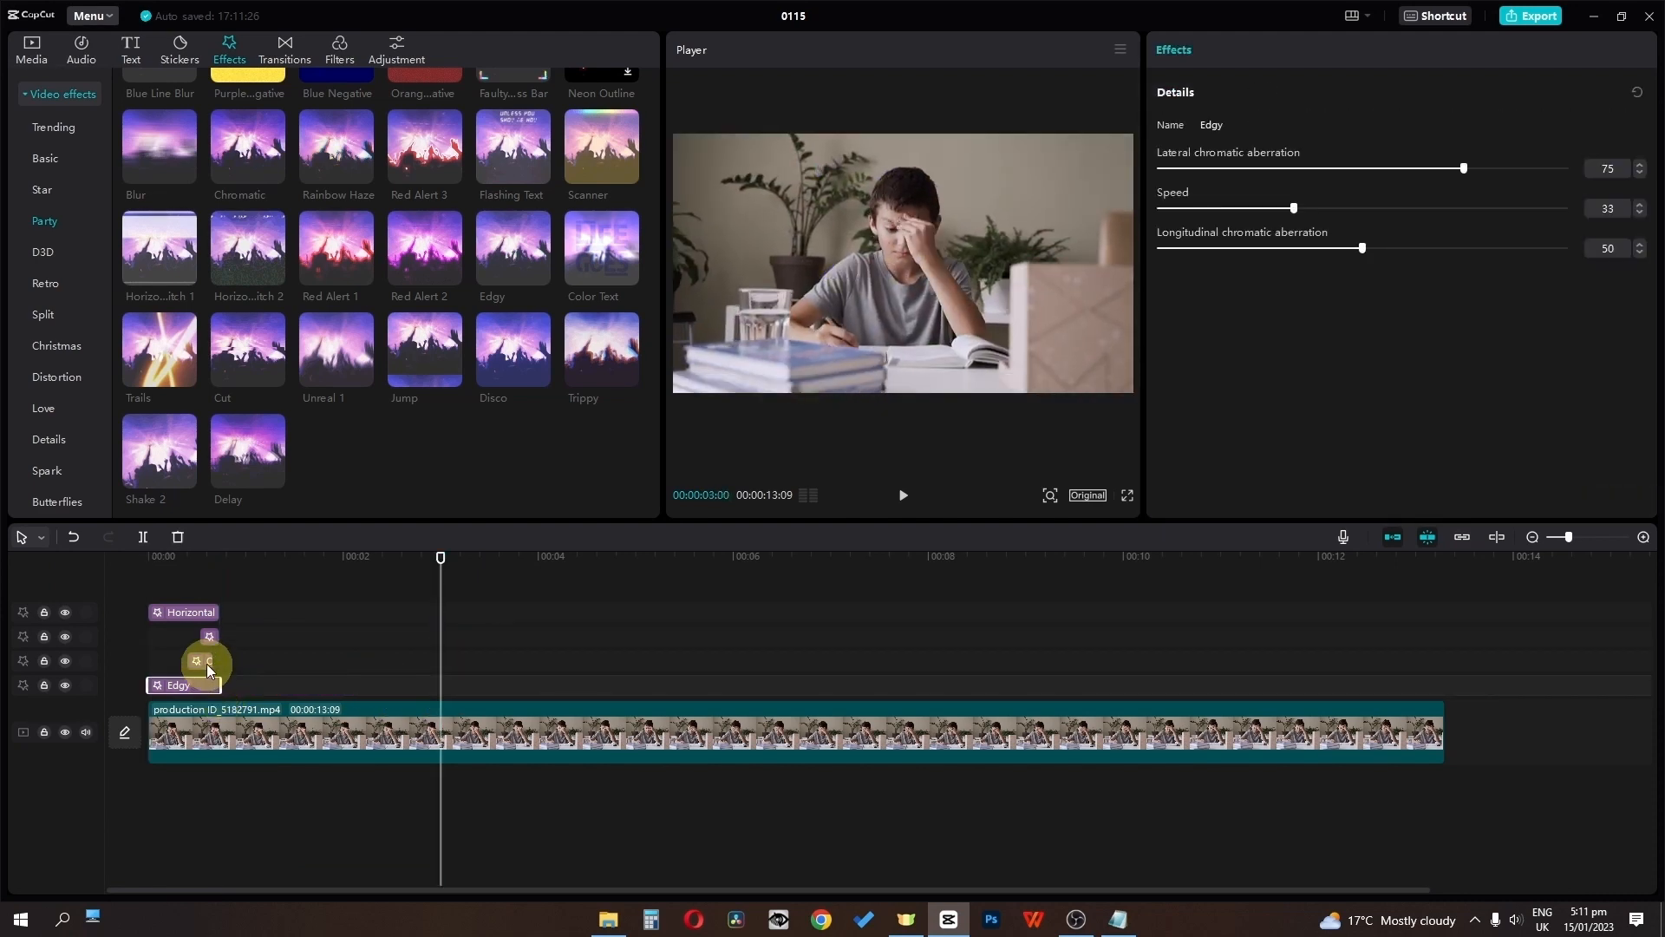
pyautogui.click(204, 661)
pyautogui.click(204, 580)
pyautogui.moveTo(204, 581); pyautogui.dragTo(54, 577)
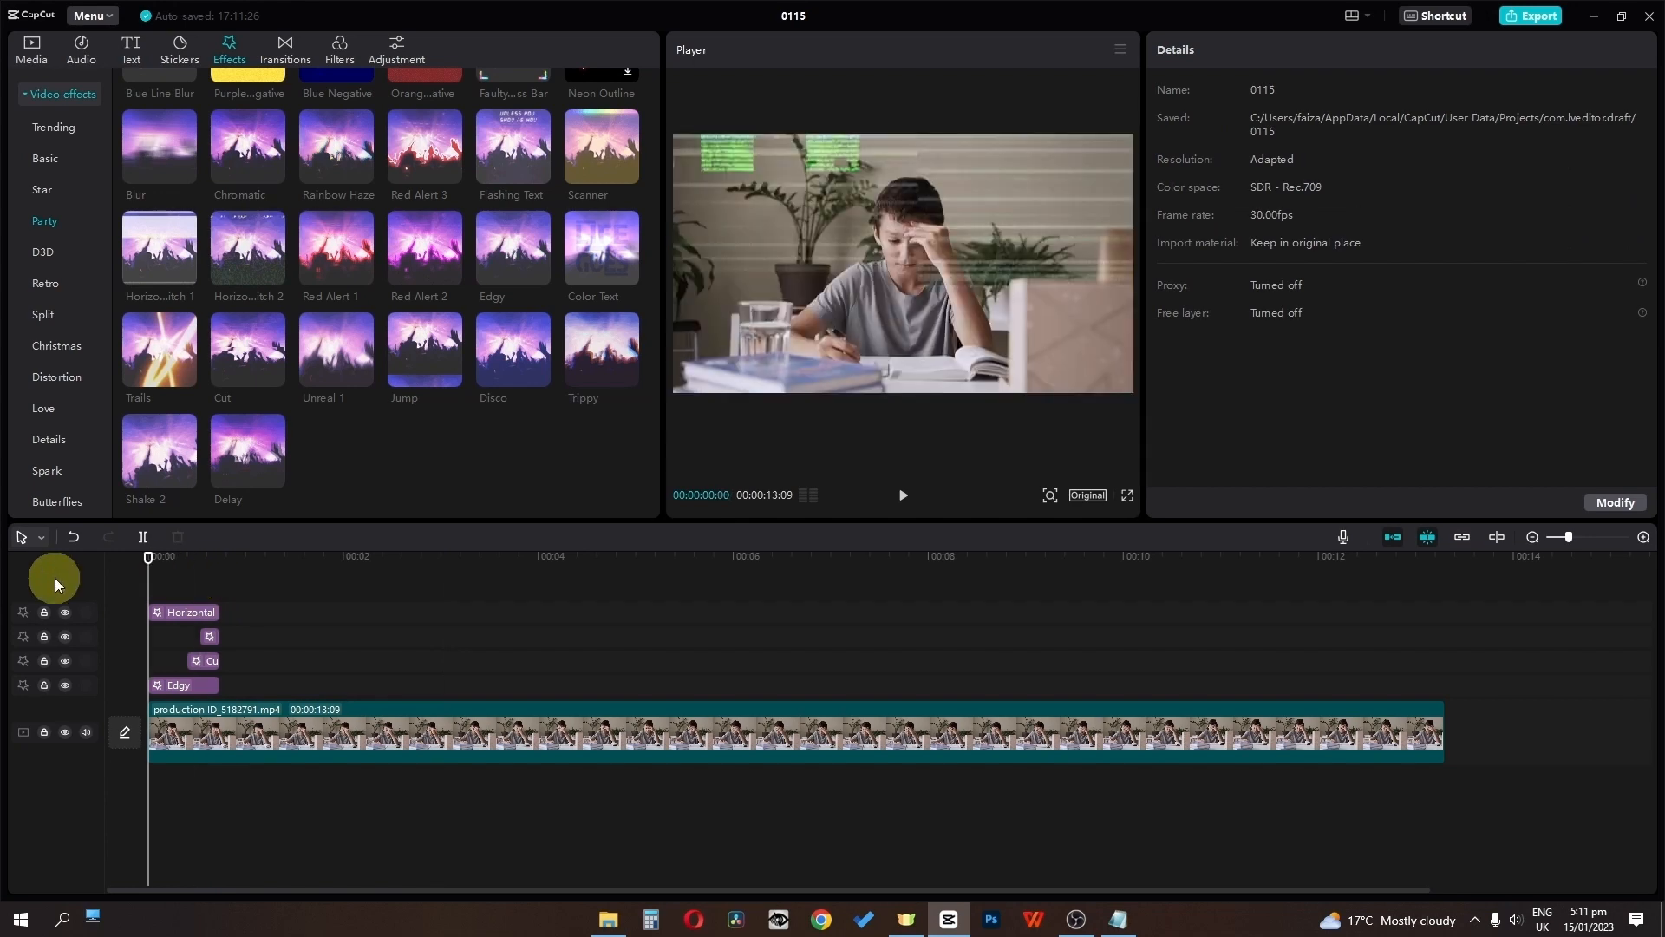
pyautogui.press('space')
pyautogui.press('space')
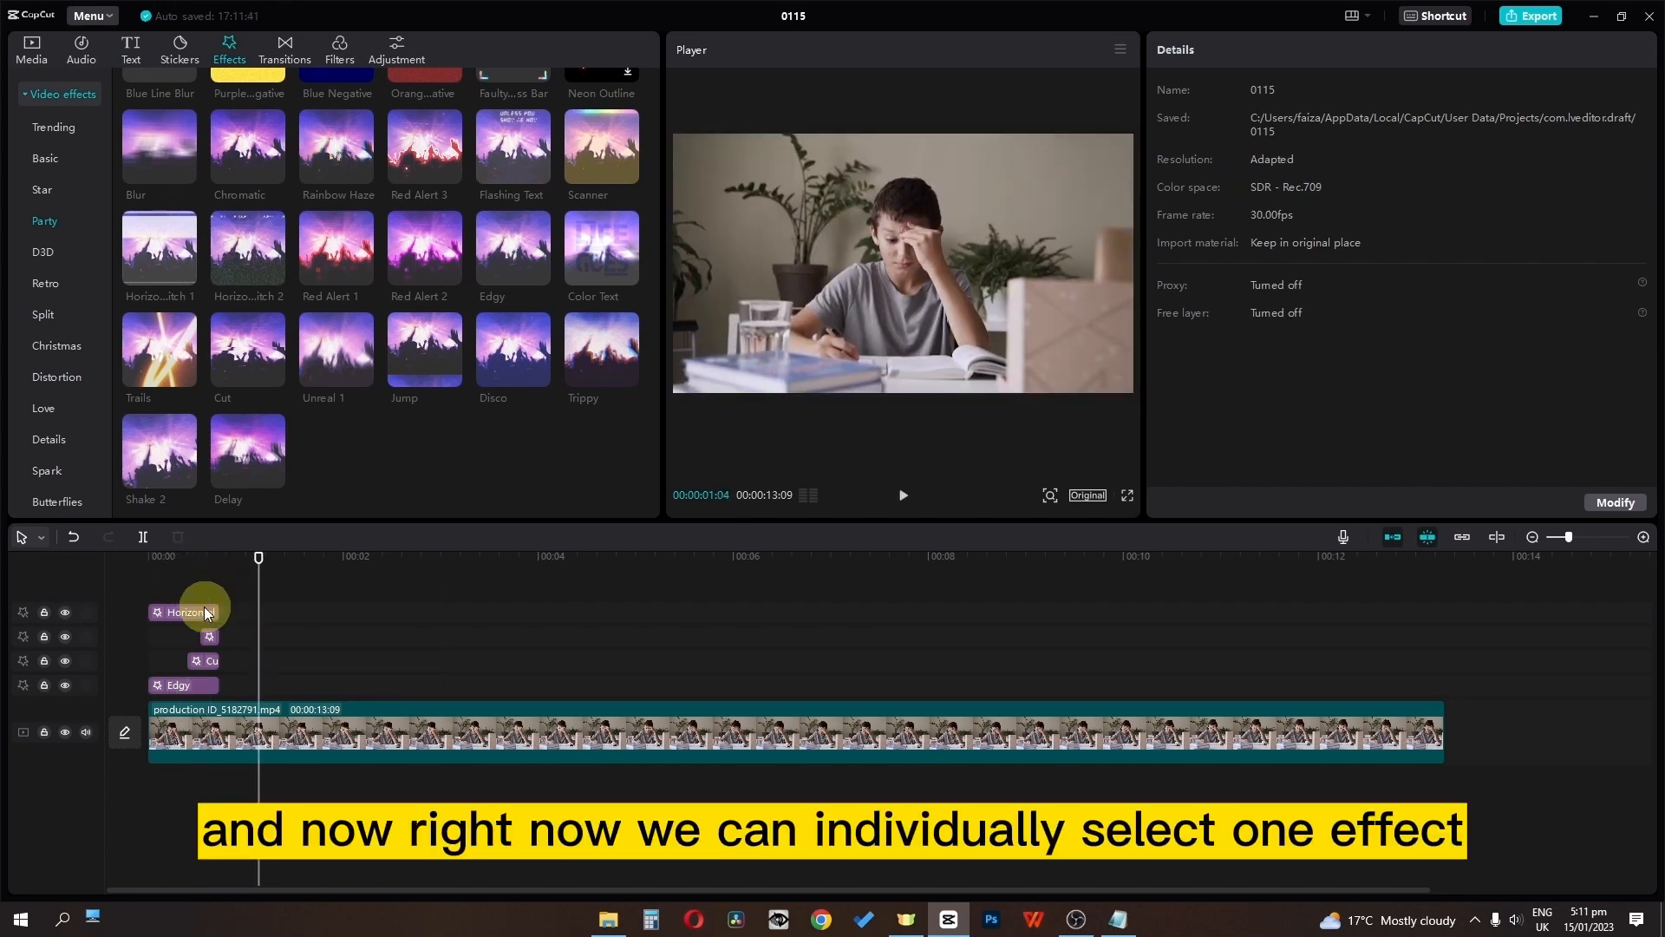
# Step: Select all four effects on the timeline and turn on linkage
pyautogui.click(208, 614)
pyautogui.click(209, 636)
pyautogui.click(193, 686)
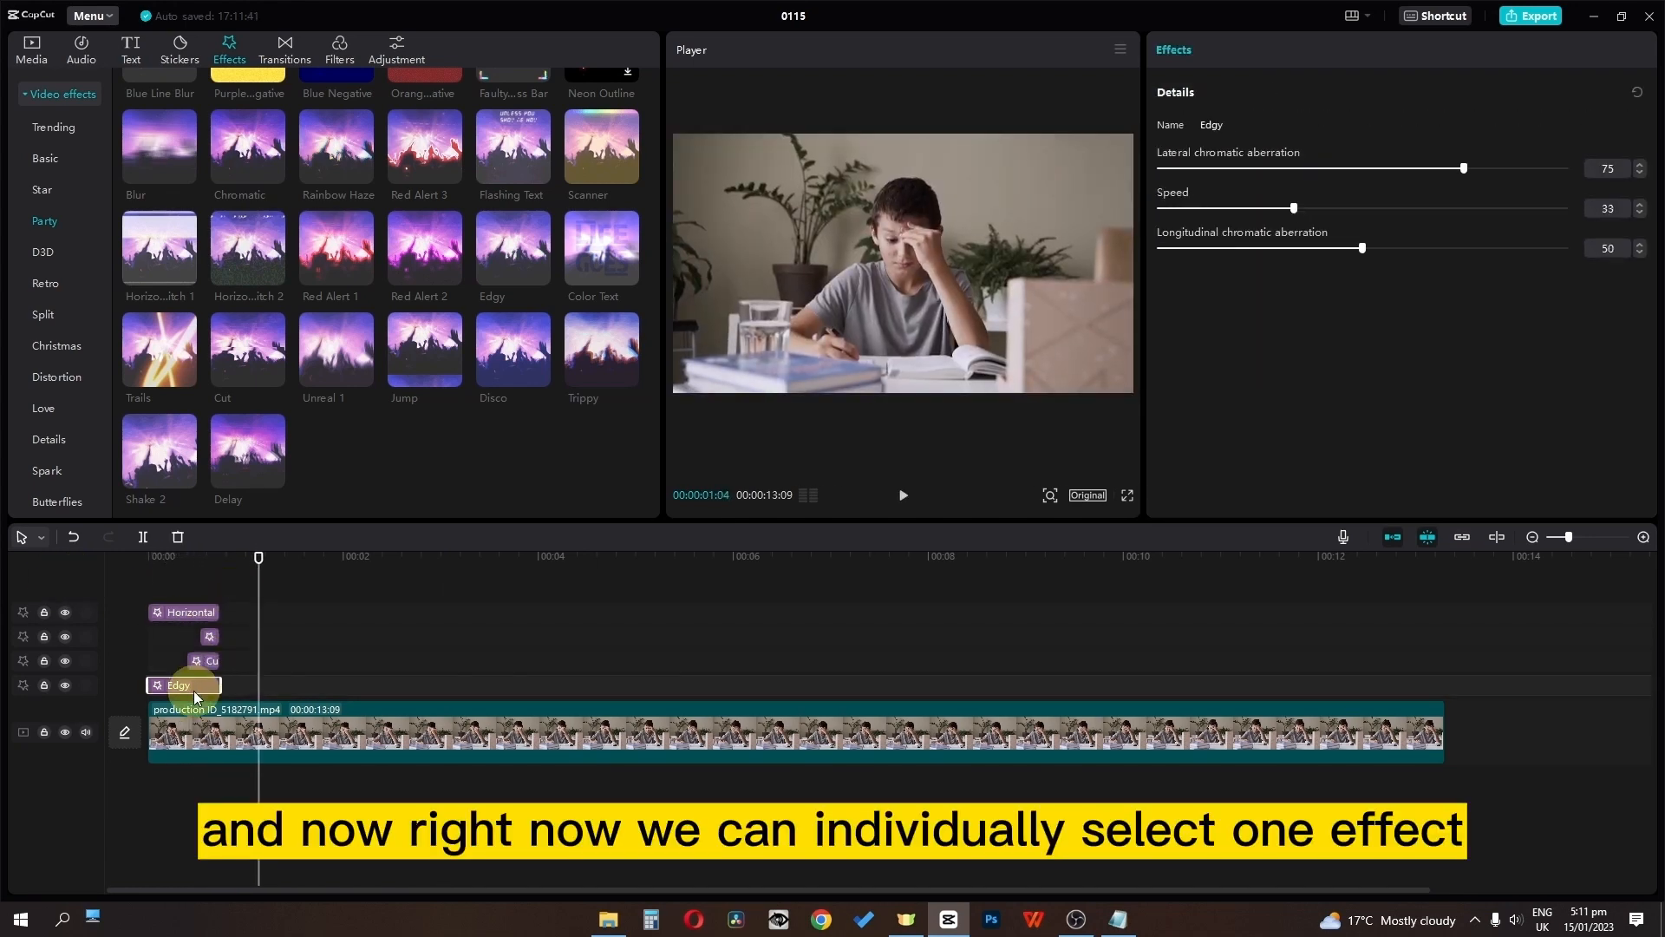
pyautogui.click(185, 609)
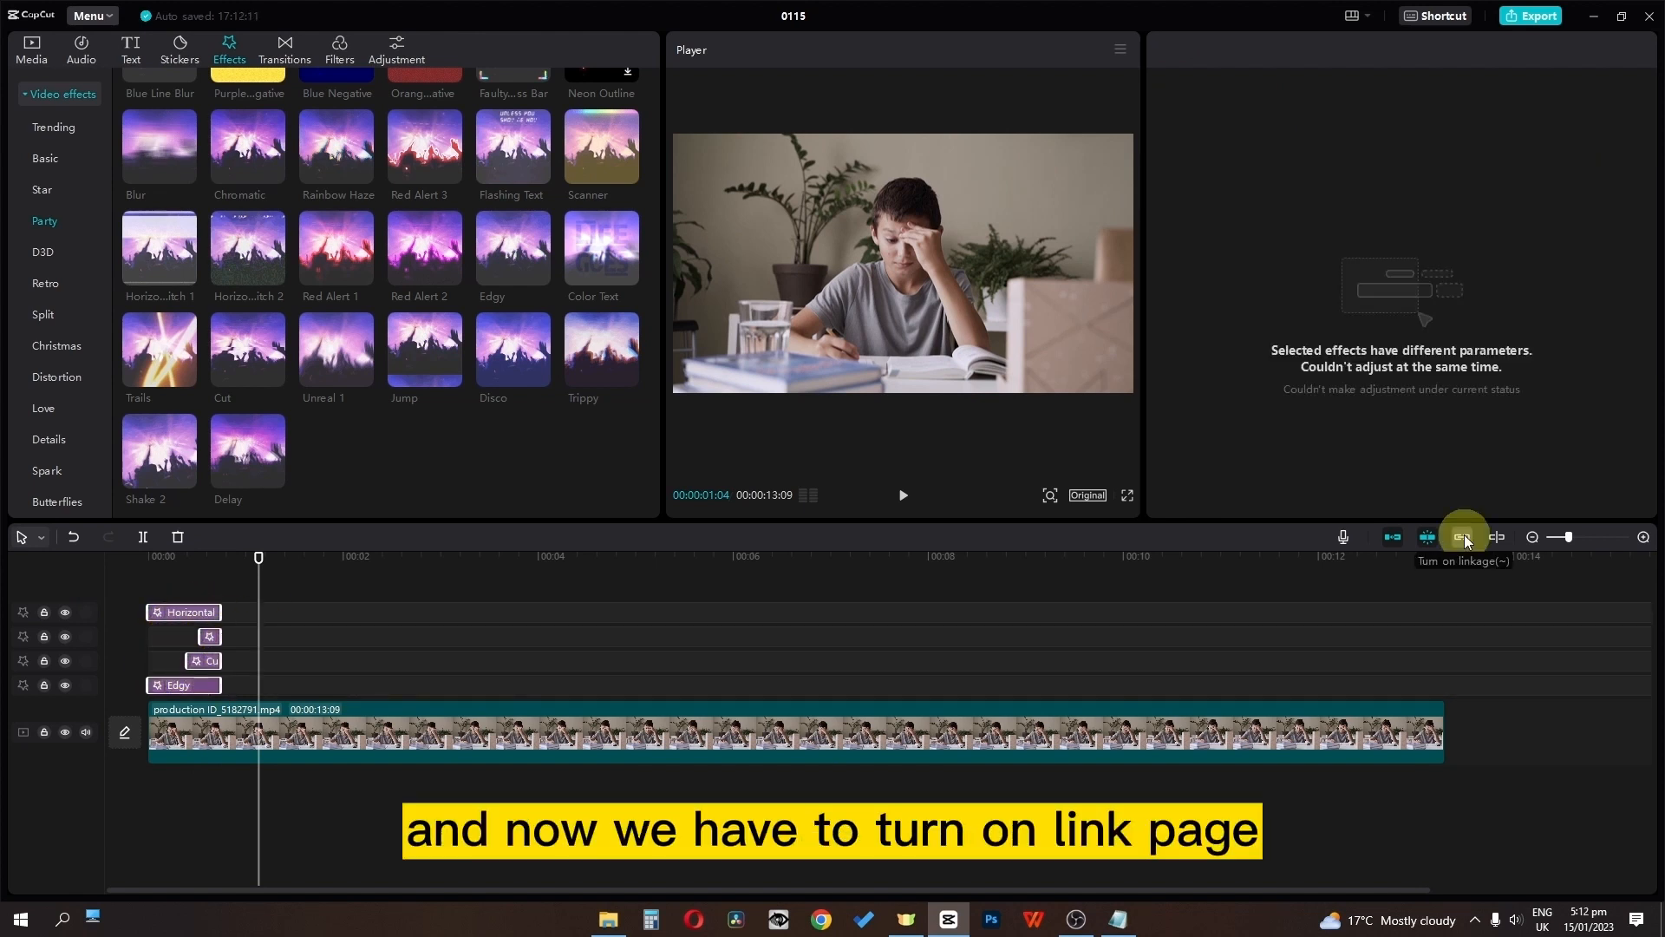
pyautogui.click(1463, 536)
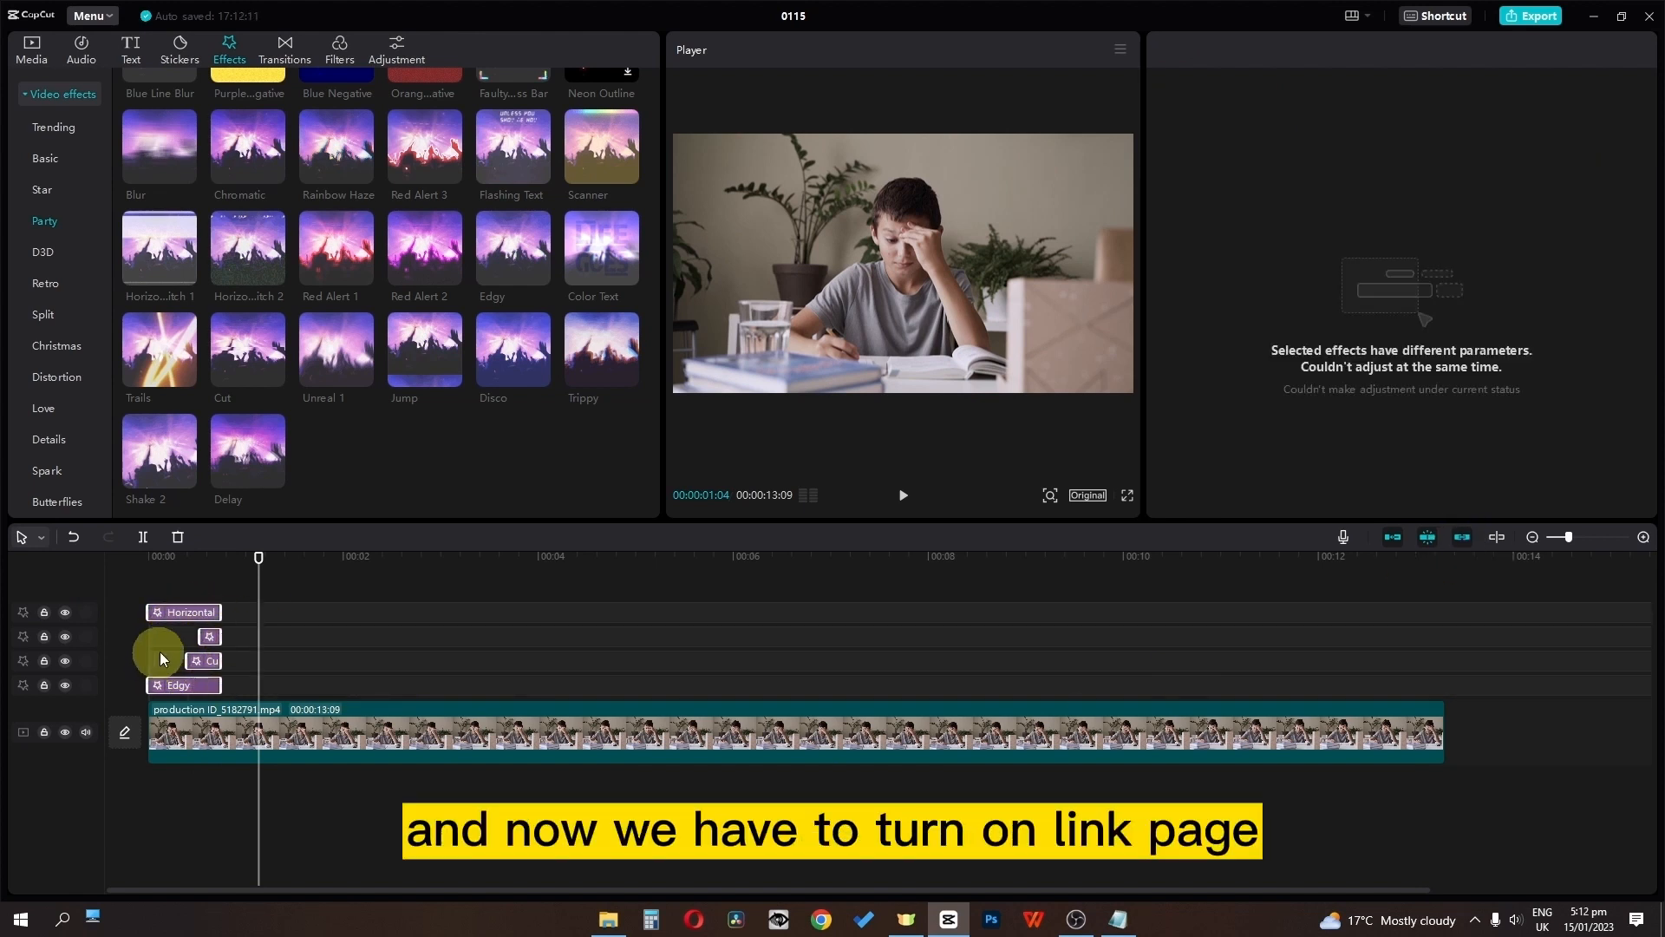
# Step: Group the four selected effects, and select the group through its Horizontal Glitch 2 effect
pyautogui.rightClick(206, 614)
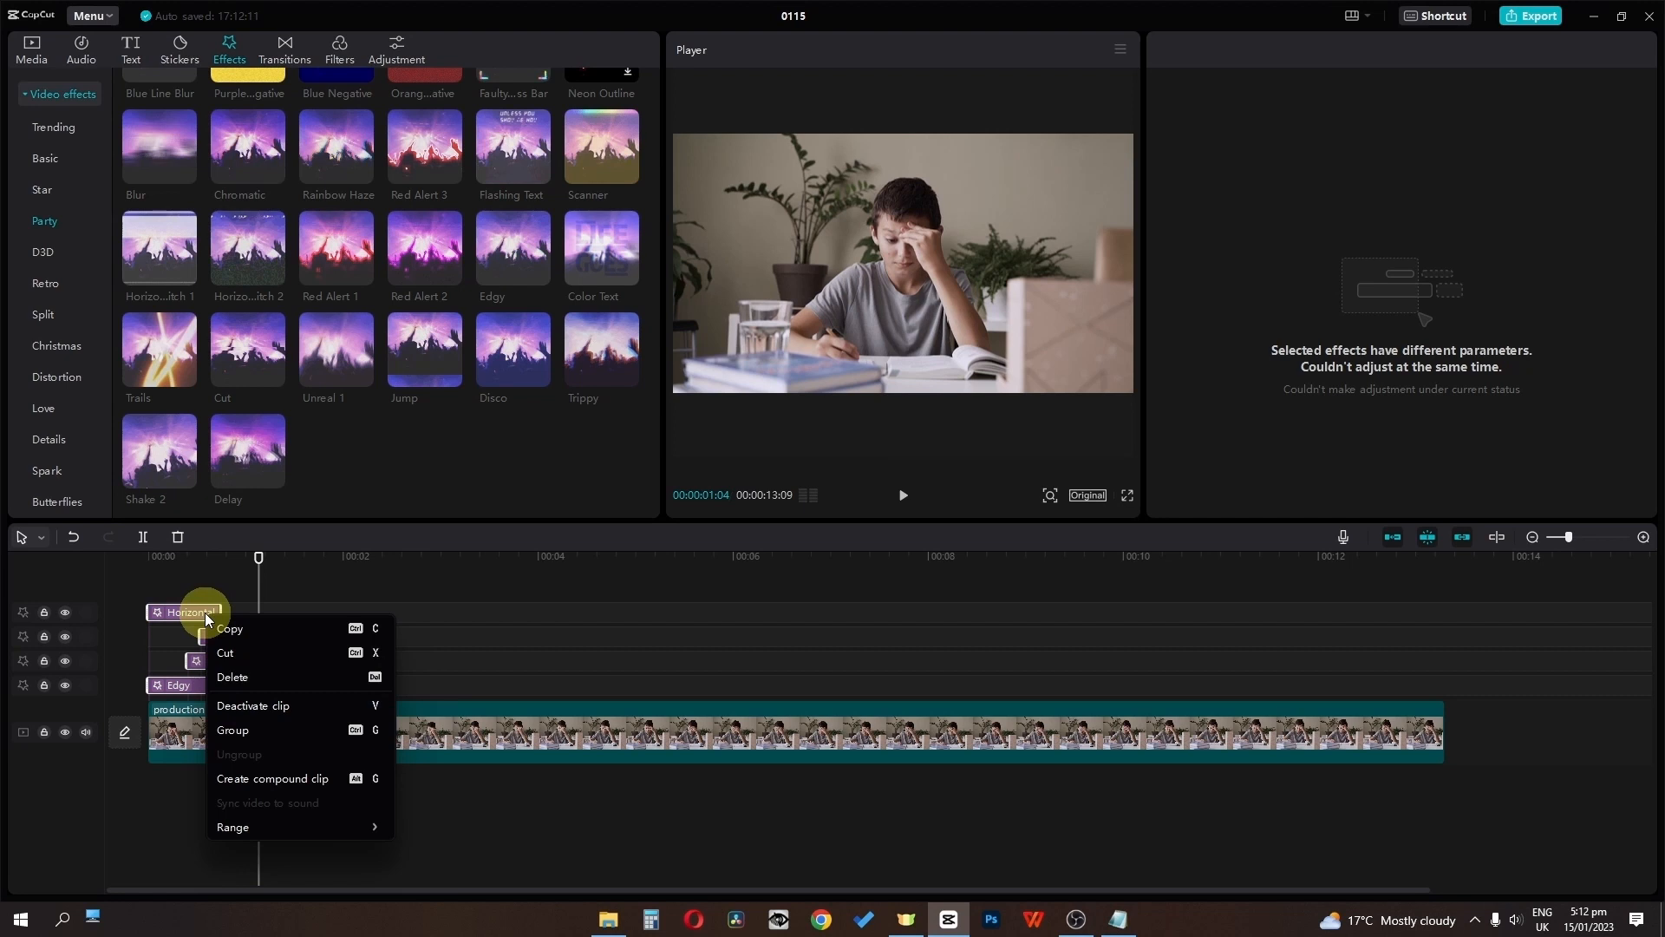
pyautogui.click(232, 729)
pyautogui.moveTo(257, 588); pyautogui.dragTo(130, 614)
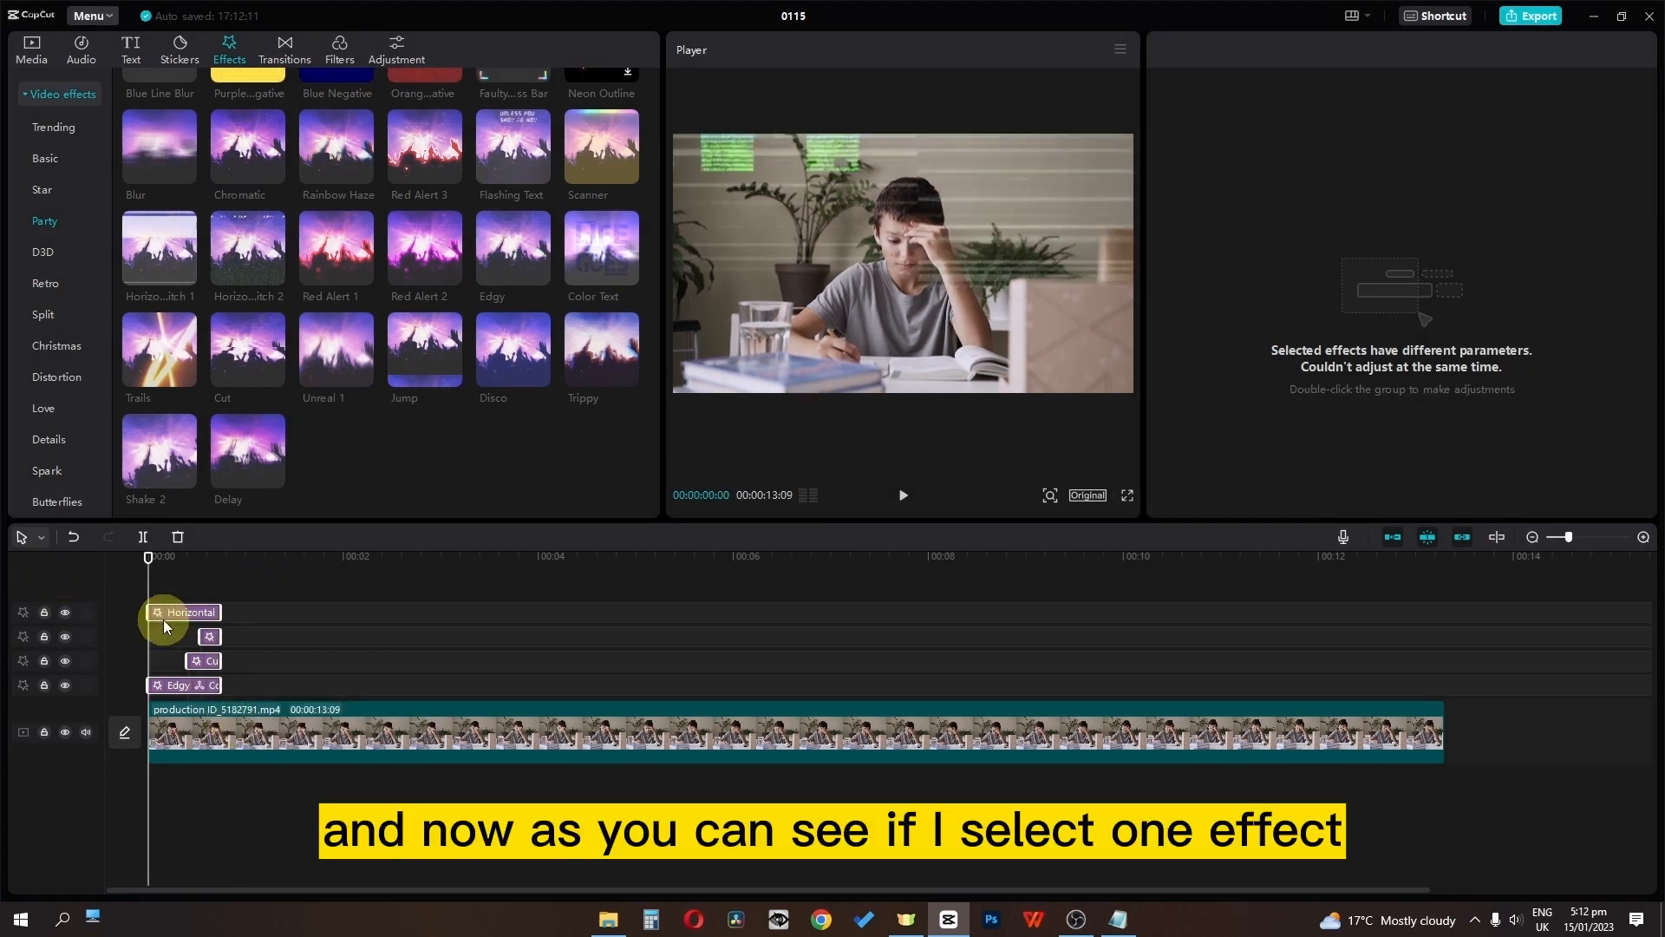
pyautogui.click(239, 592)
pyautogui.click(188, 613)
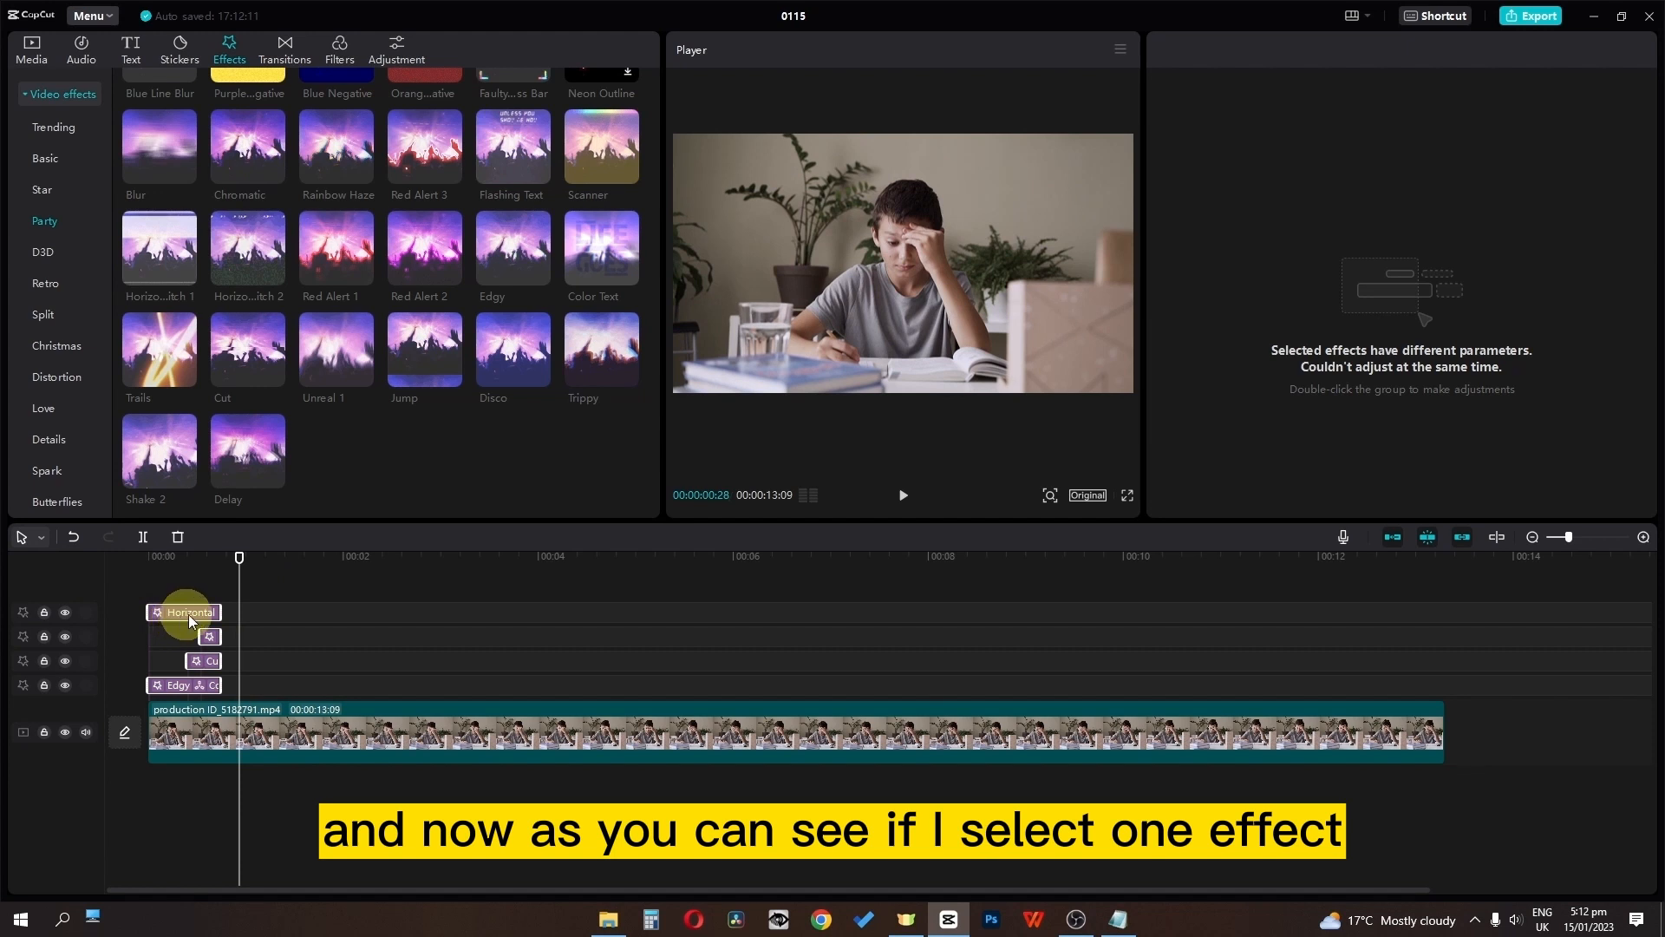
pyautogui.moveTo(189, 614)
pyautogui.mouseDown()
pyautogui.moveTo(319, 616)
pyautogui.moveTo(163, 614)
pyautogui.mouseUp()
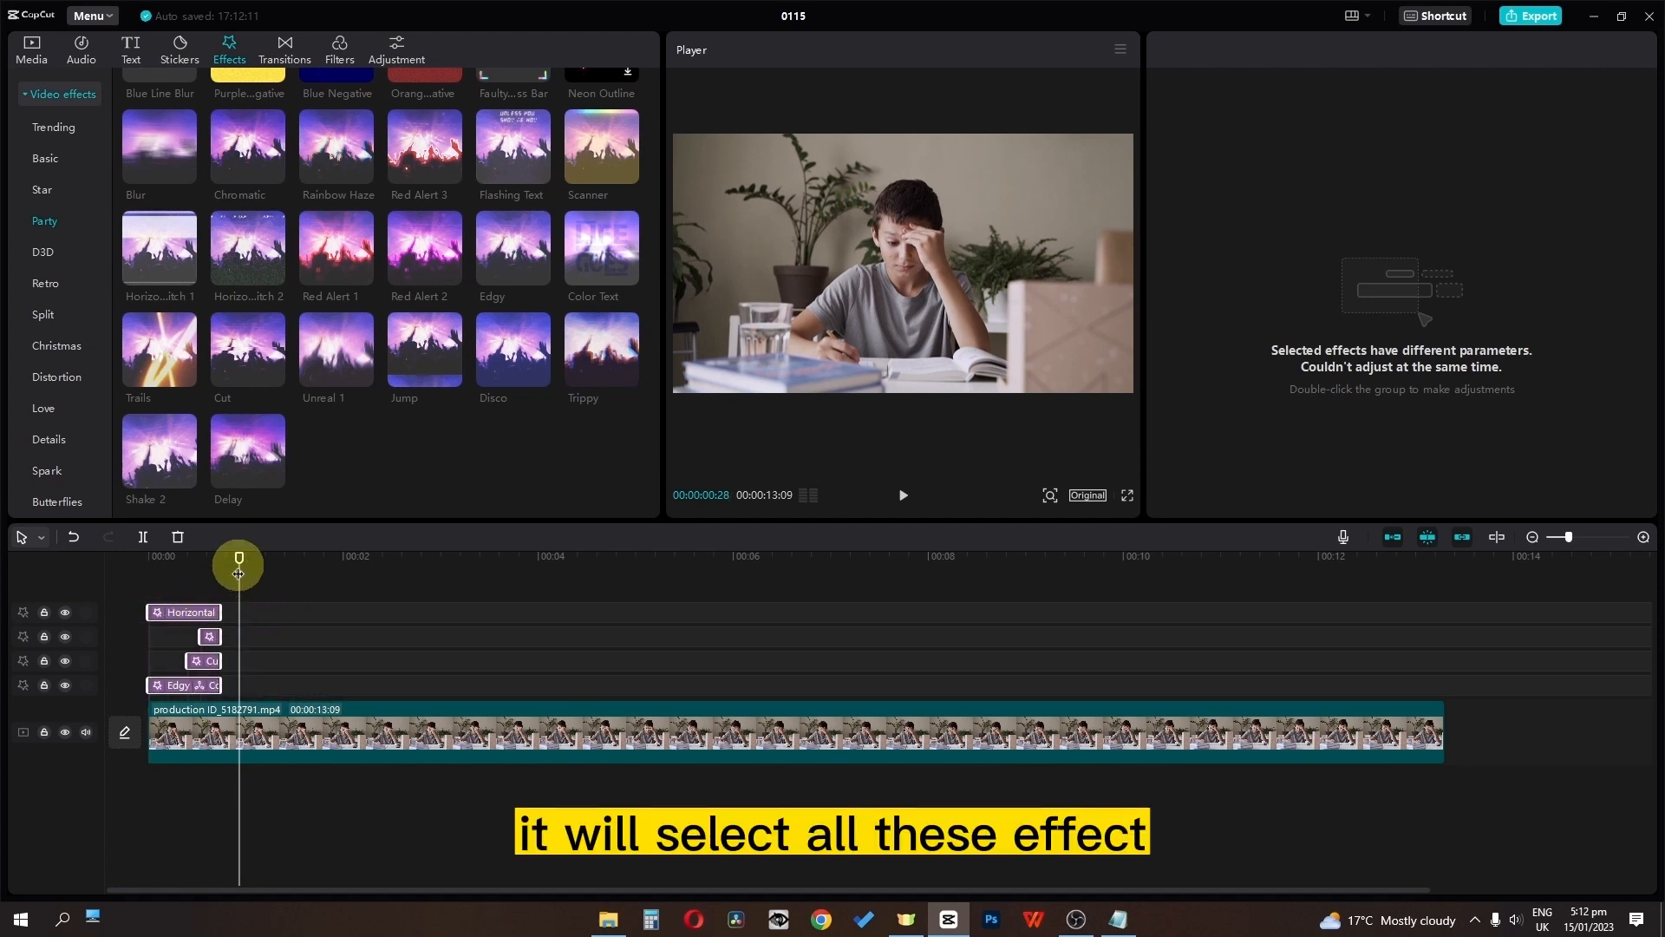
# Step: Play the grouped effects, then copy the group and paste it at 00:00:01:00 on the timeline
pyautogui.moveTo(239, 558); pyautogui.dragTo(55, 559)
pyautogui.press('space')
pyautogui.press('space')
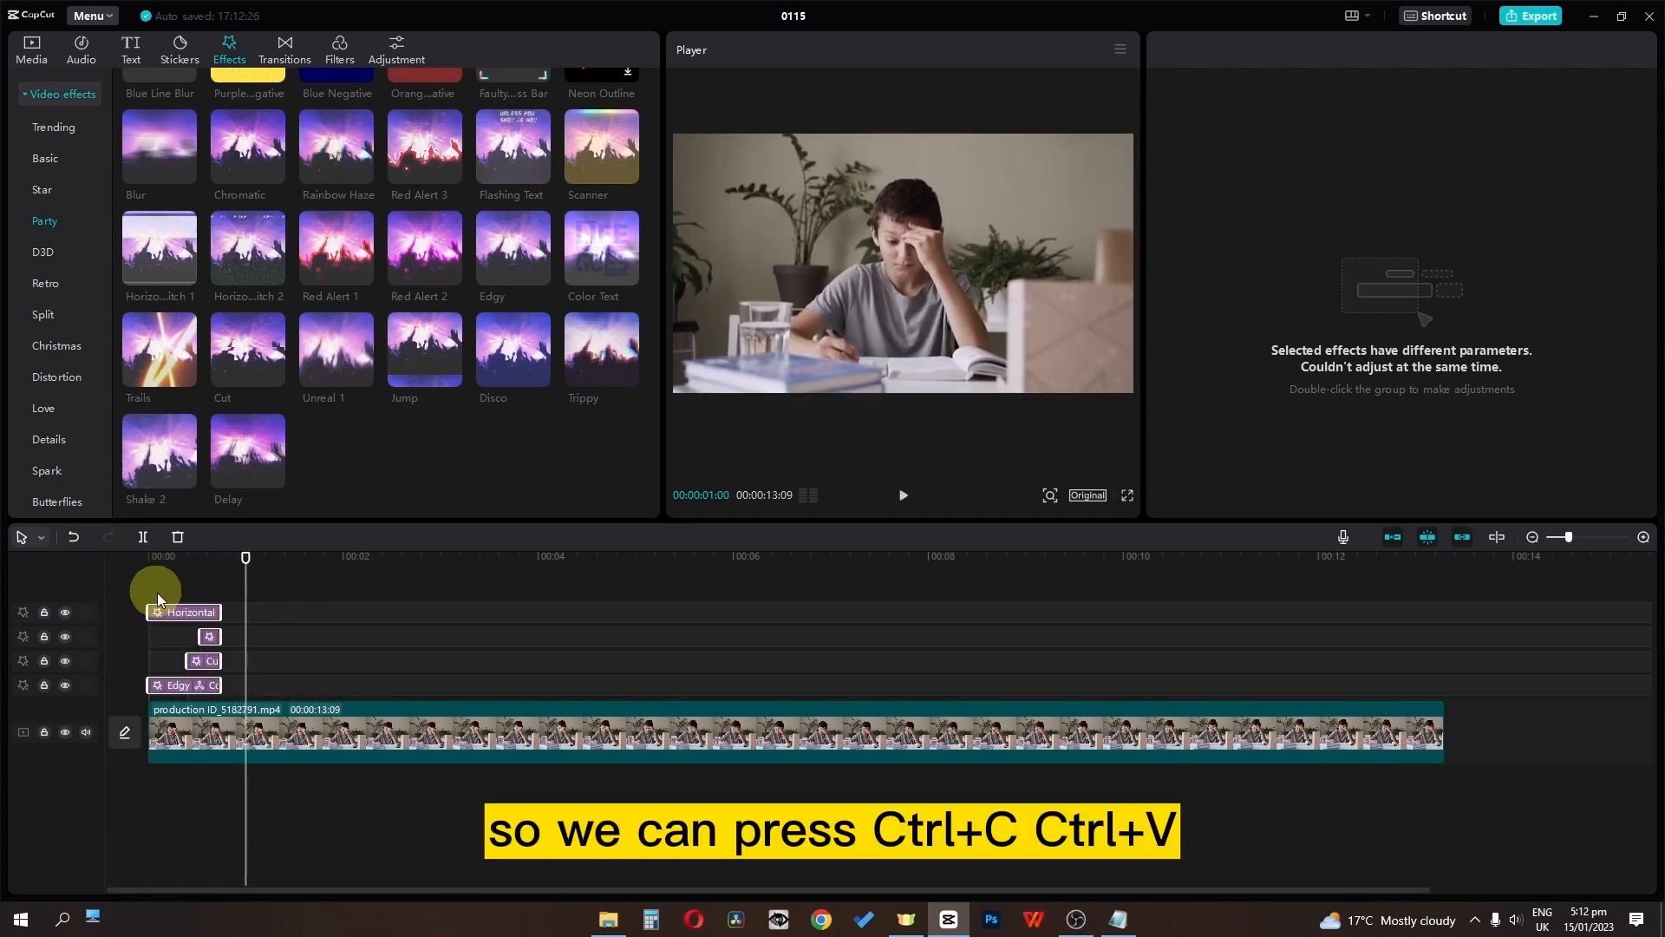
pyautogui.hotkey('ctrl', 'c')
pyautogui.hotkey('ctrl', 'v')
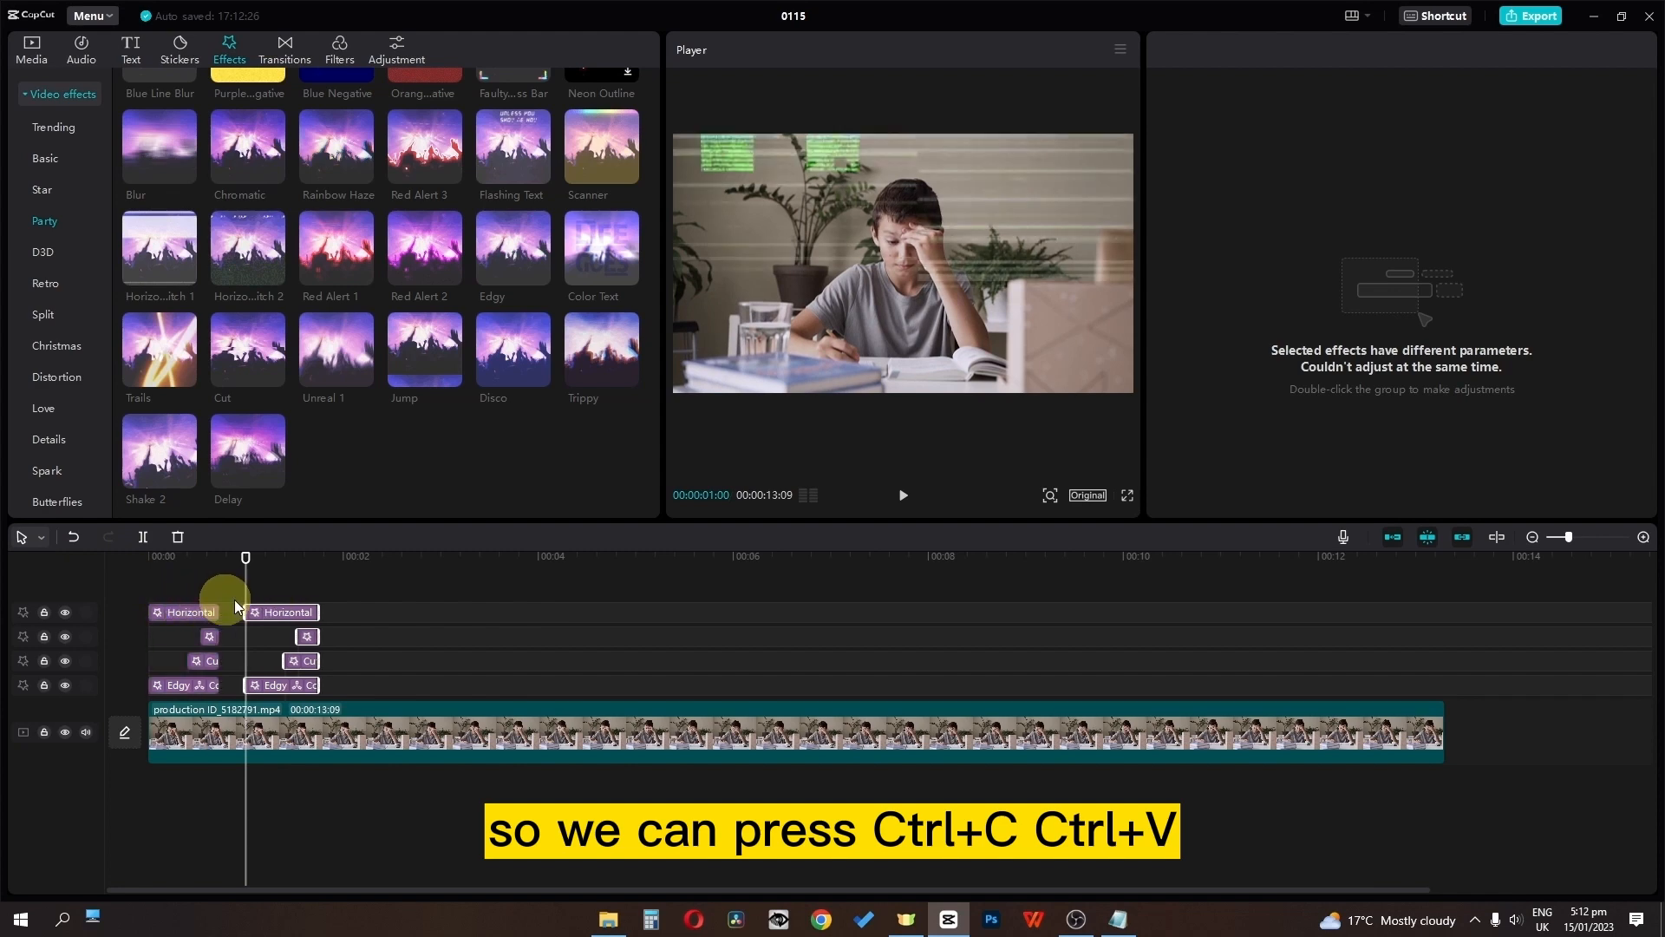
# Step: Ungroup the pasted effects and set the copied Horizontal Glitch 2's Speed to 9
pyautogui.moveTo(247, 590); pyautogui.dragTo(275, 594)
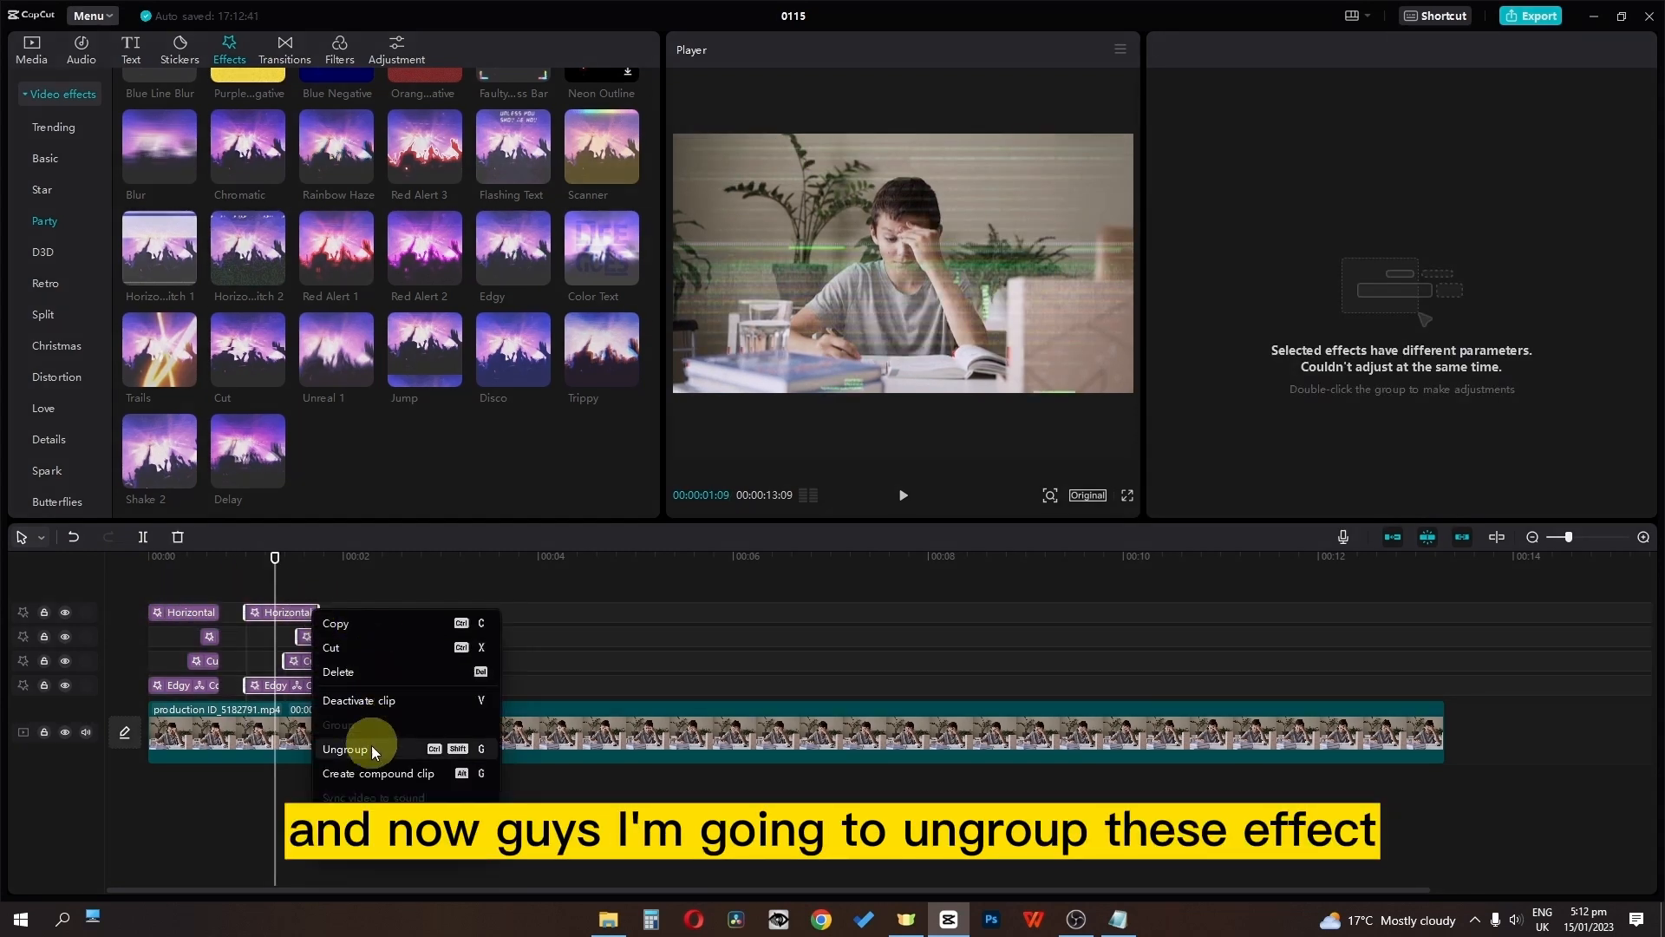
pyautogui.click(373, 750)
pyautogui.click(306, 614)
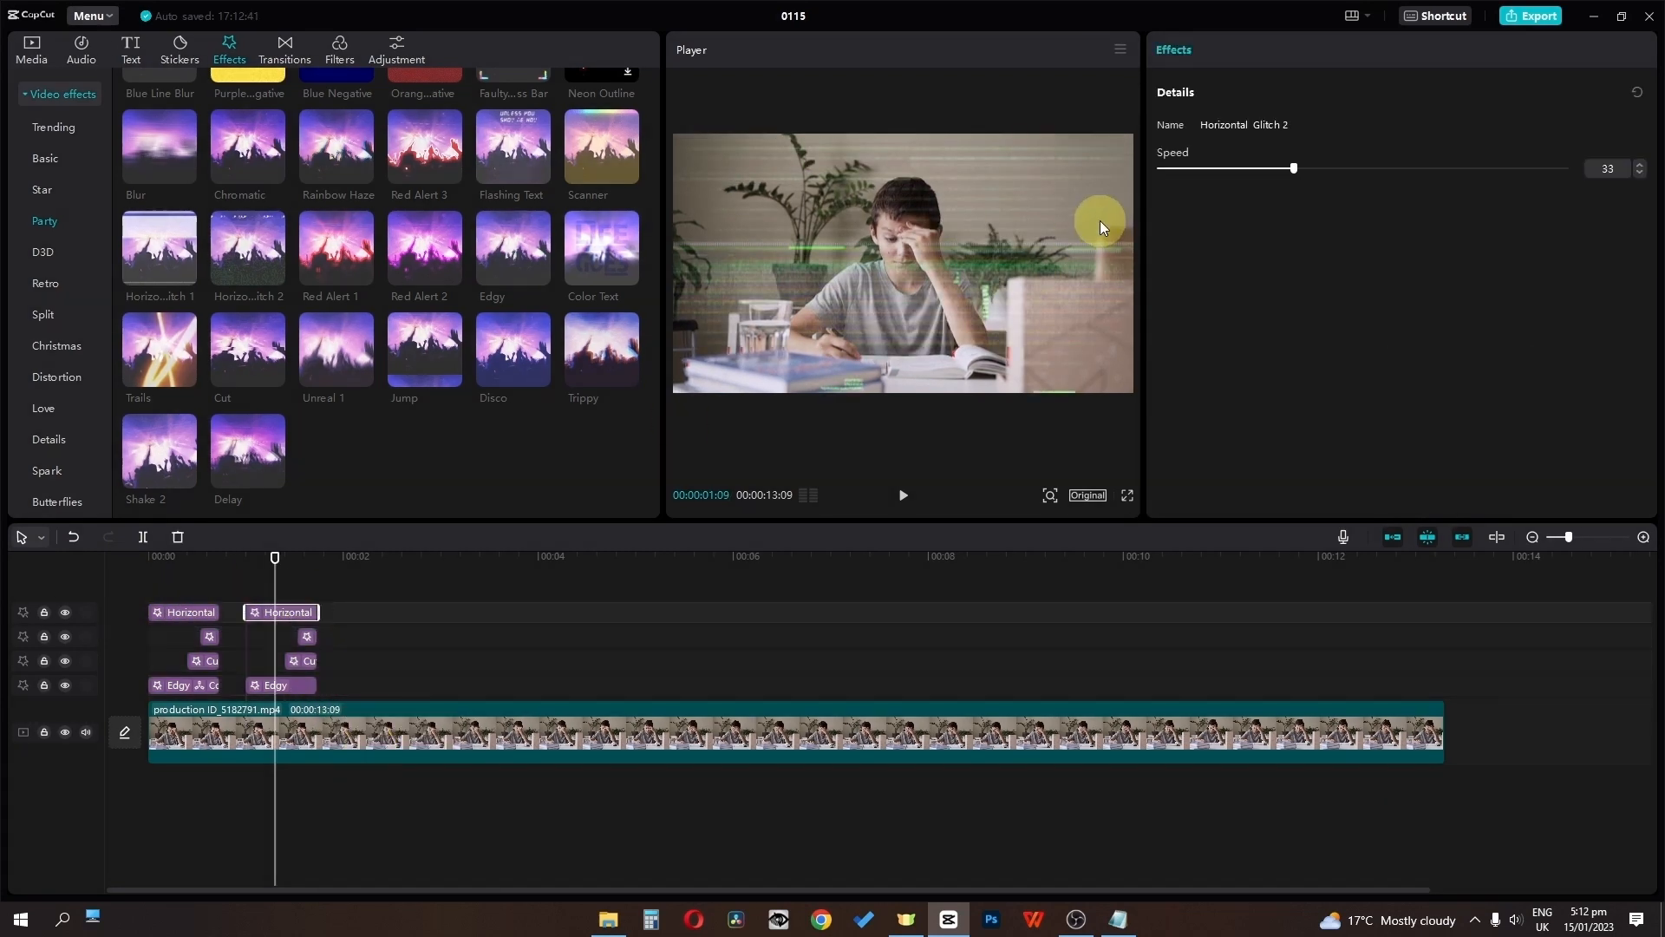
pyautogui.moveTo(1285, 170); pyautogui.dragTo(1211, 170)
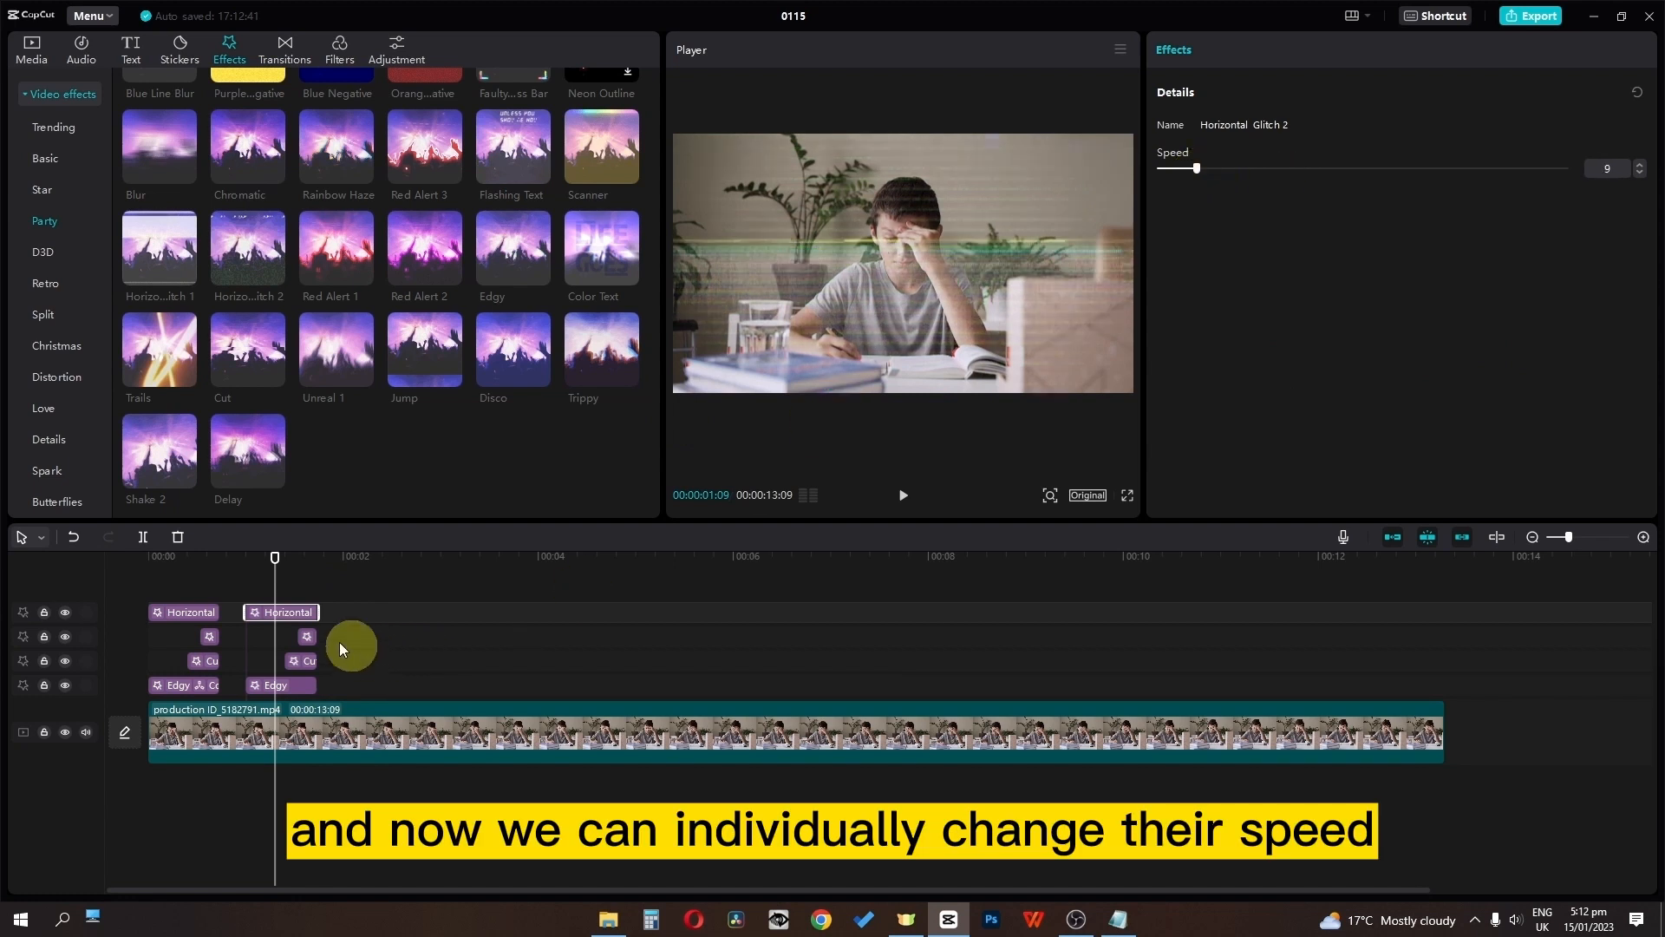
# Step: Adjust the Speed of the copied Trippy effect, and set the copied Edgy effect's Speed to 100
pyautogui.click(307, 637)
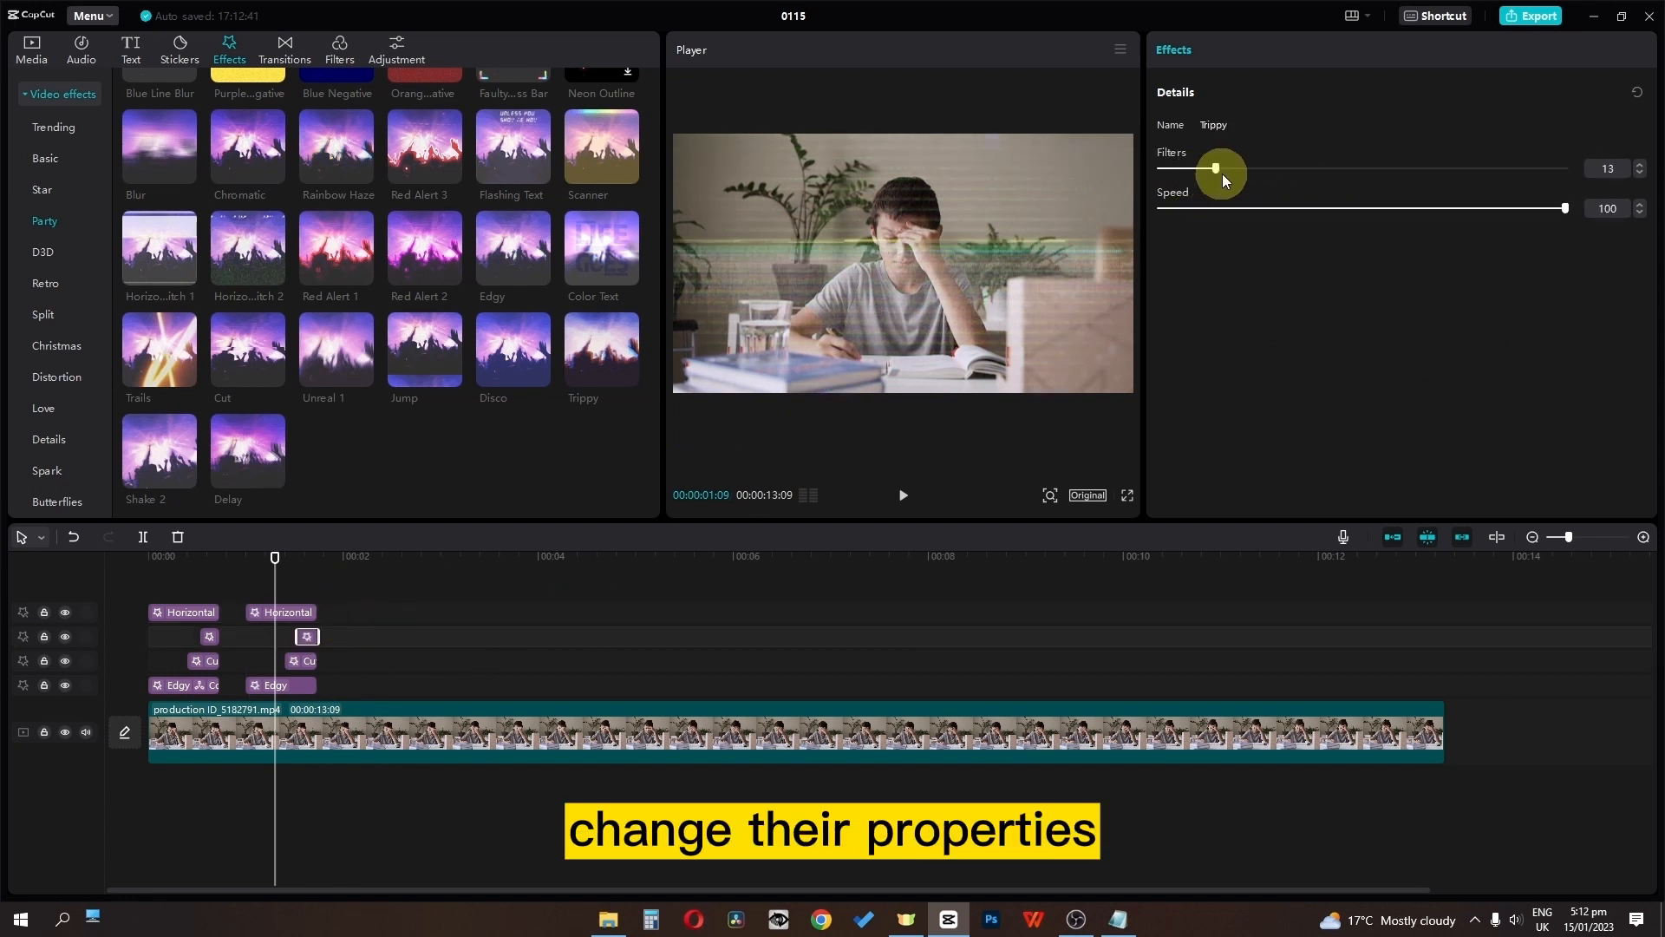
pyautogui.click(1236, 208)
pyautogui.click(305, 664)
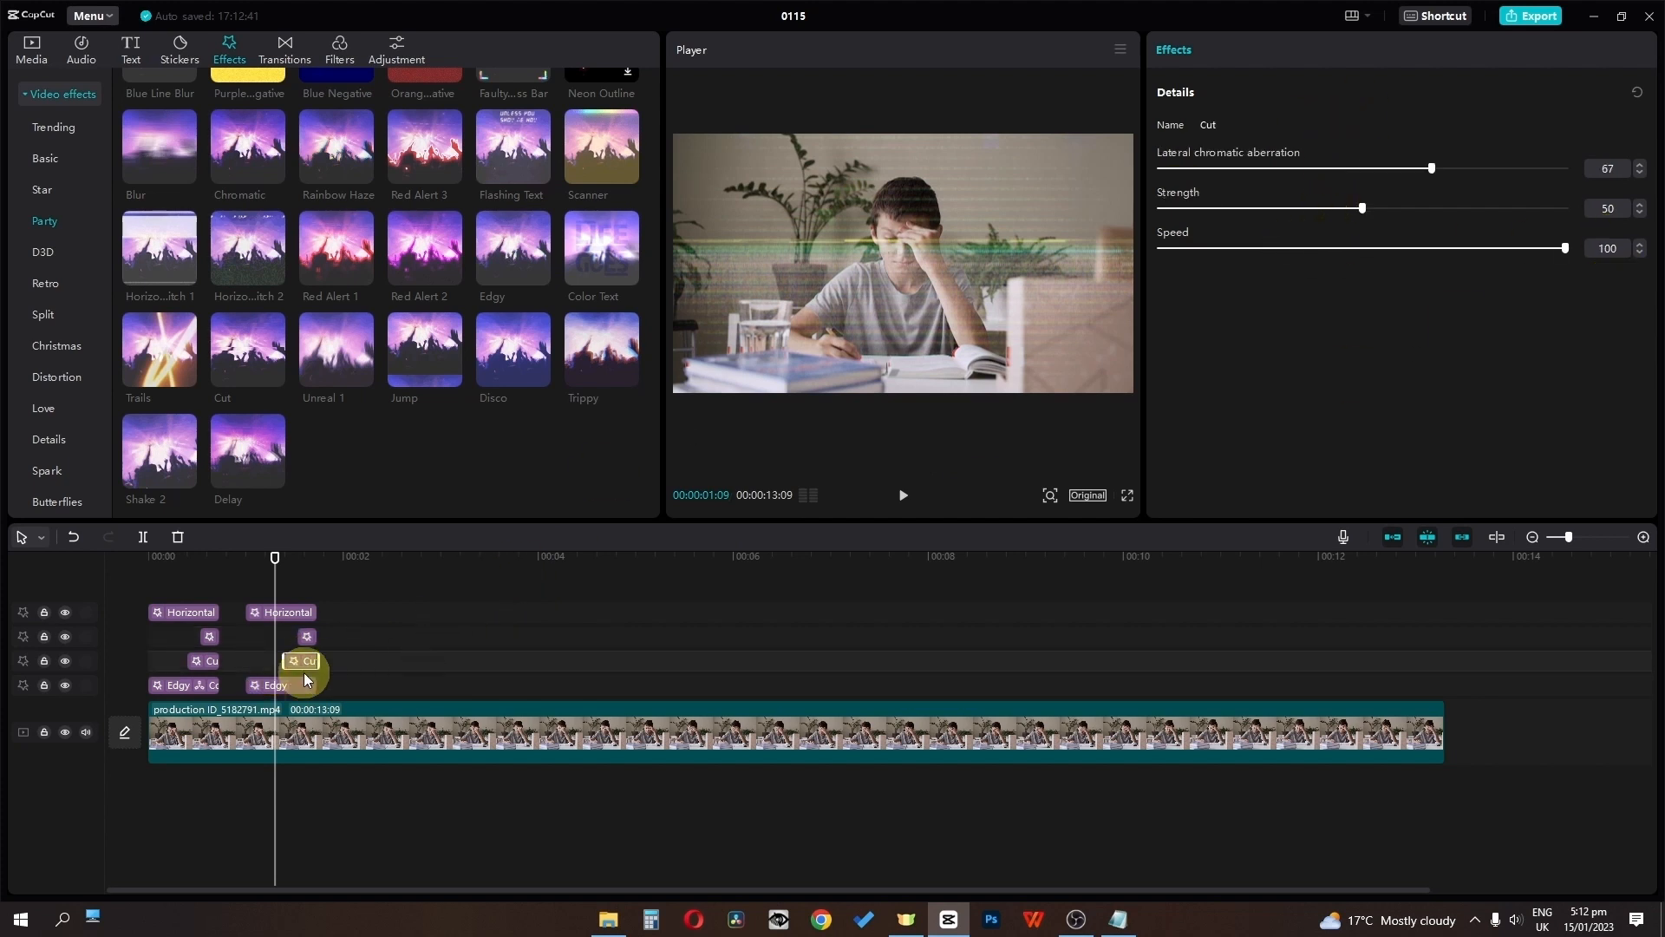
pyautogui.click(312, 681)
pyautogui.moveTo(1294, 208); pyautogui.dragTo(1566, 208)
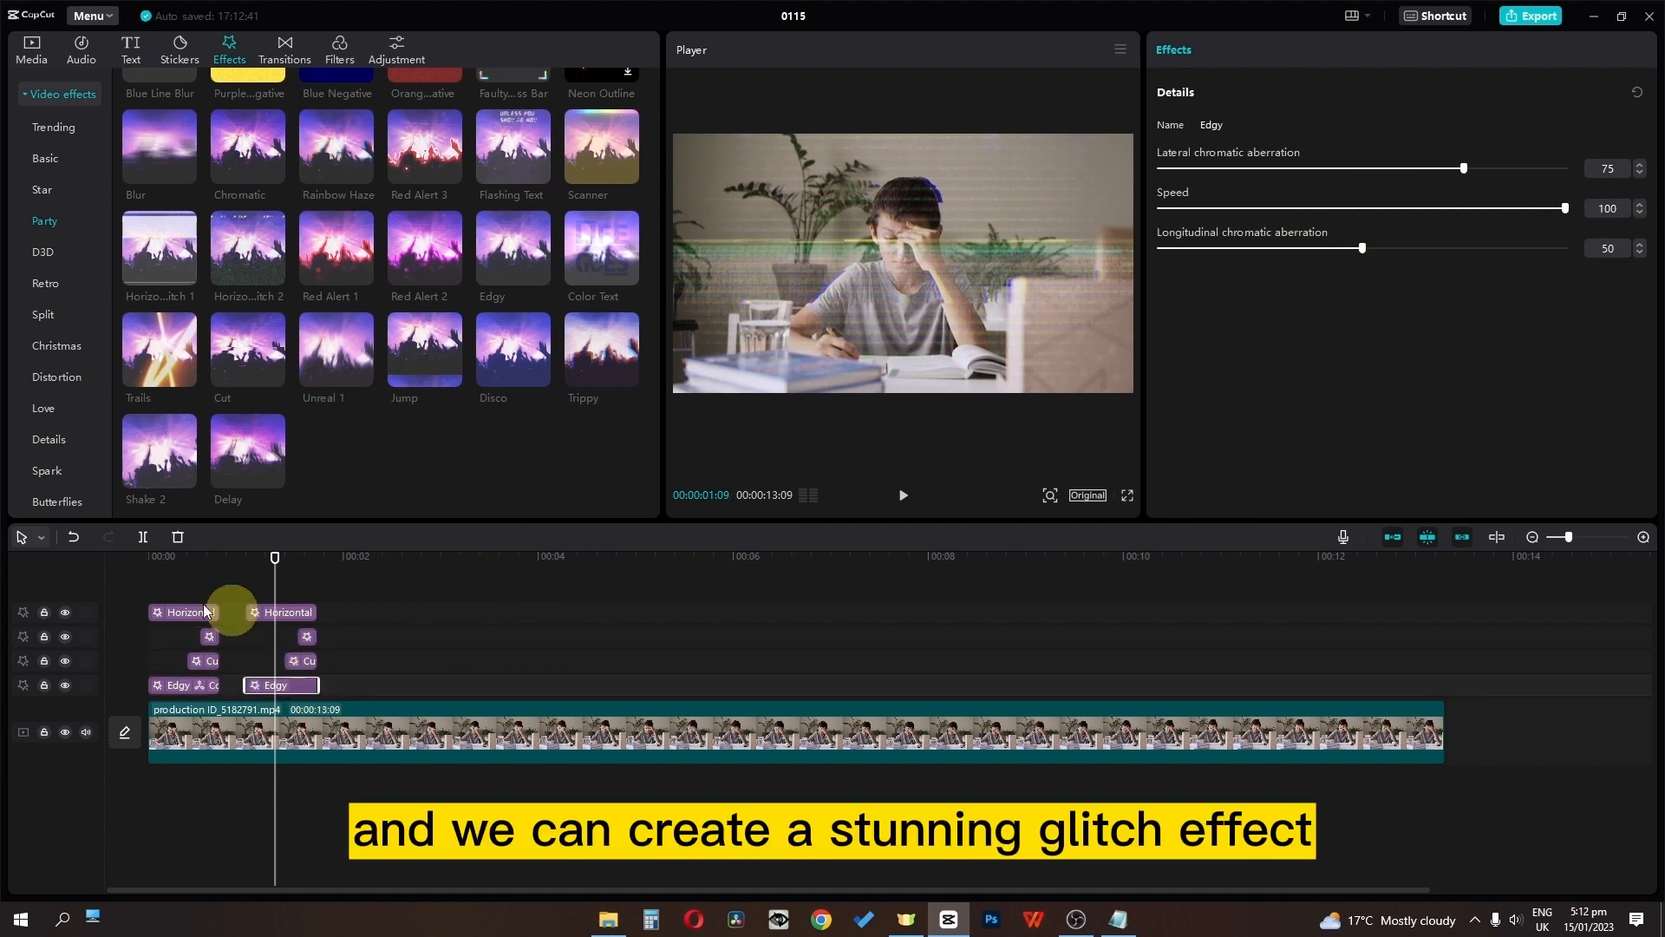
# Step: Play back the original glitch group and its modified copy to compare them
pyautogui.click(154, 581)
pyautogui.click(143, 556)
pyautogui.press('space')
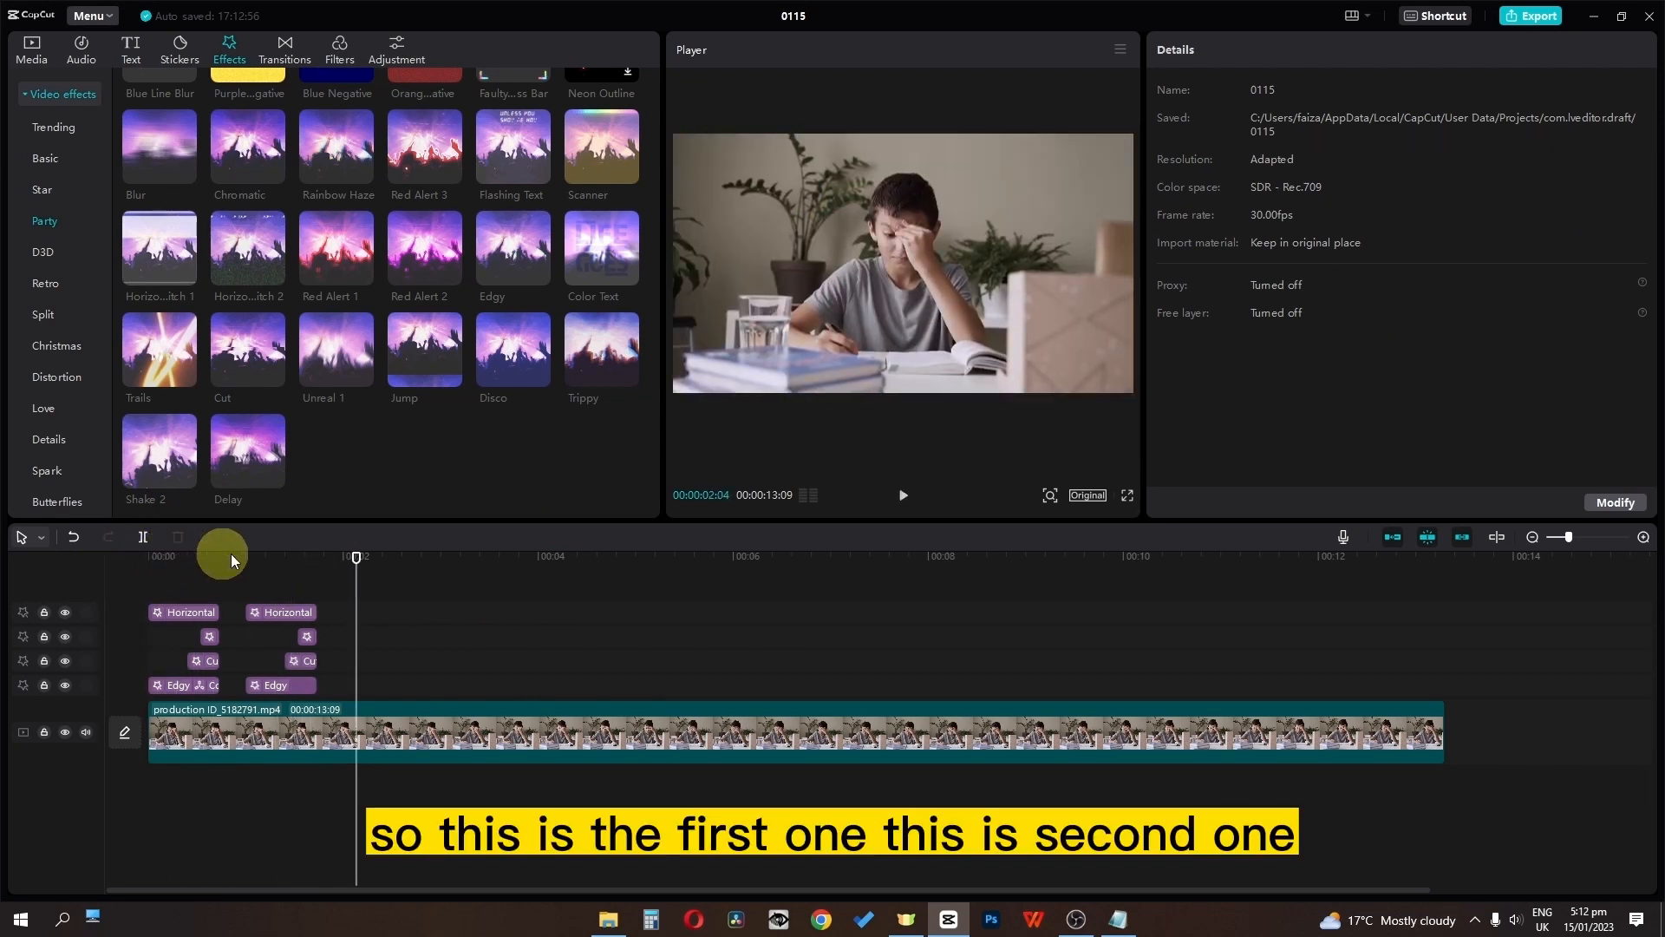
pyautogui.click(272, 563)
pyautogui.press('space')
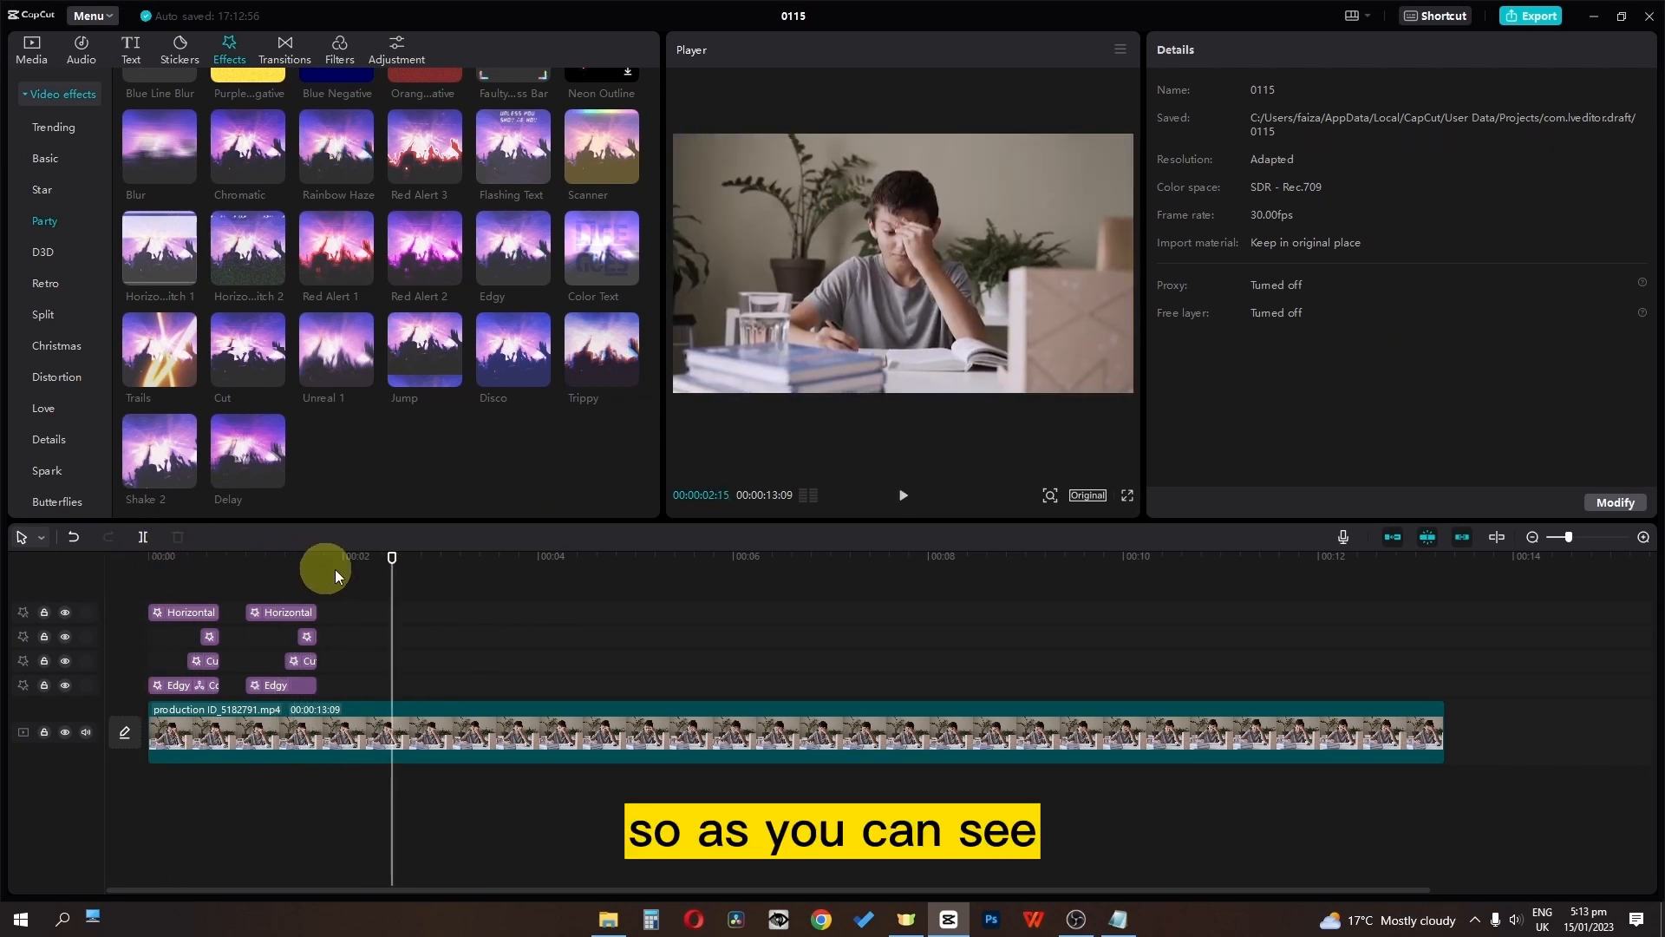
pyautogui.moveTo(386, 564); pyautogui.dragTo(1, 564)
pyautogui.press('space')
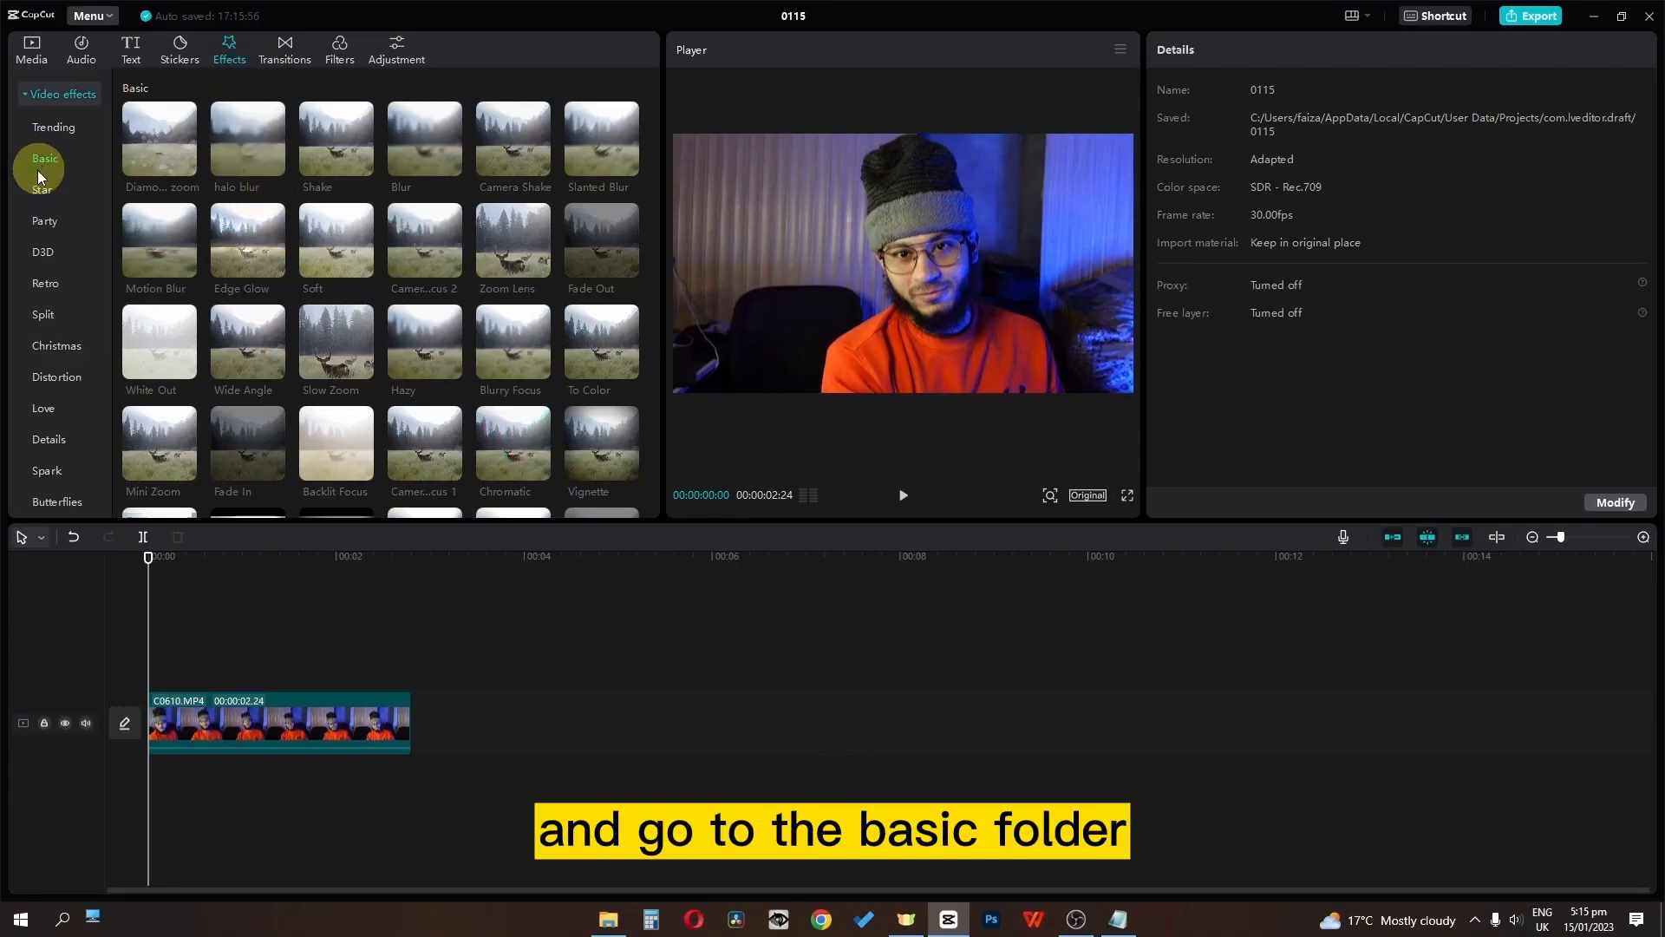
# Step: Add the Basic effects Motion Blur and Edge Glow above the C0610.MP4 clip, and trim both to the clip's end
pyautogui.click(184, 267)
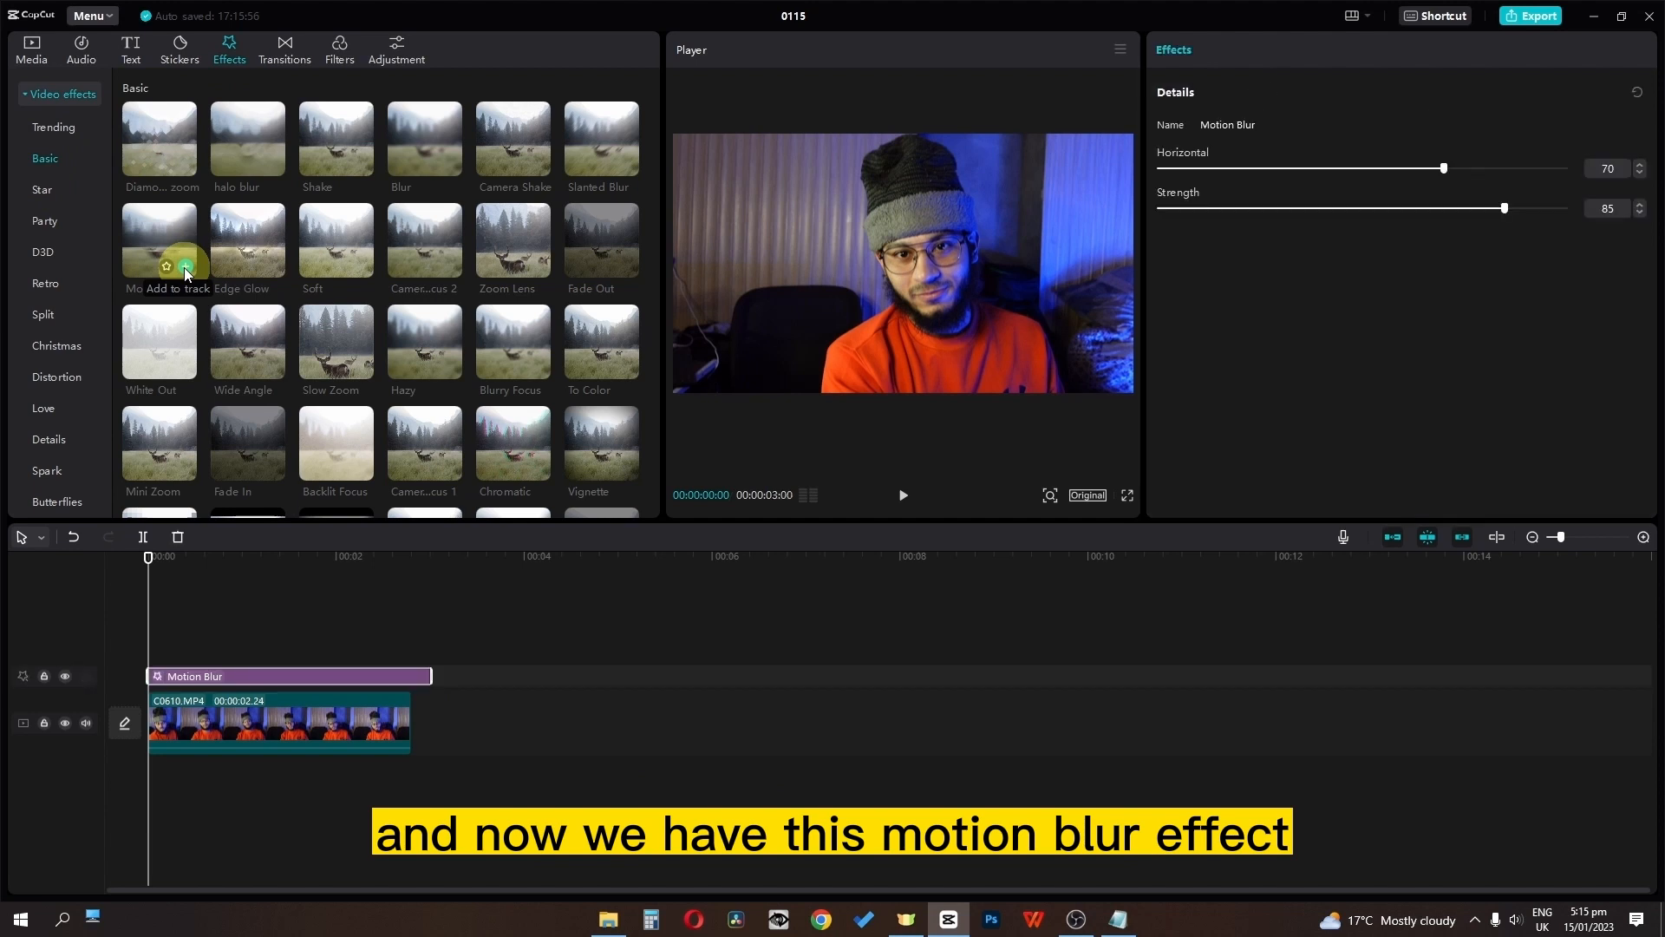
pyautogui.click(274, 271)
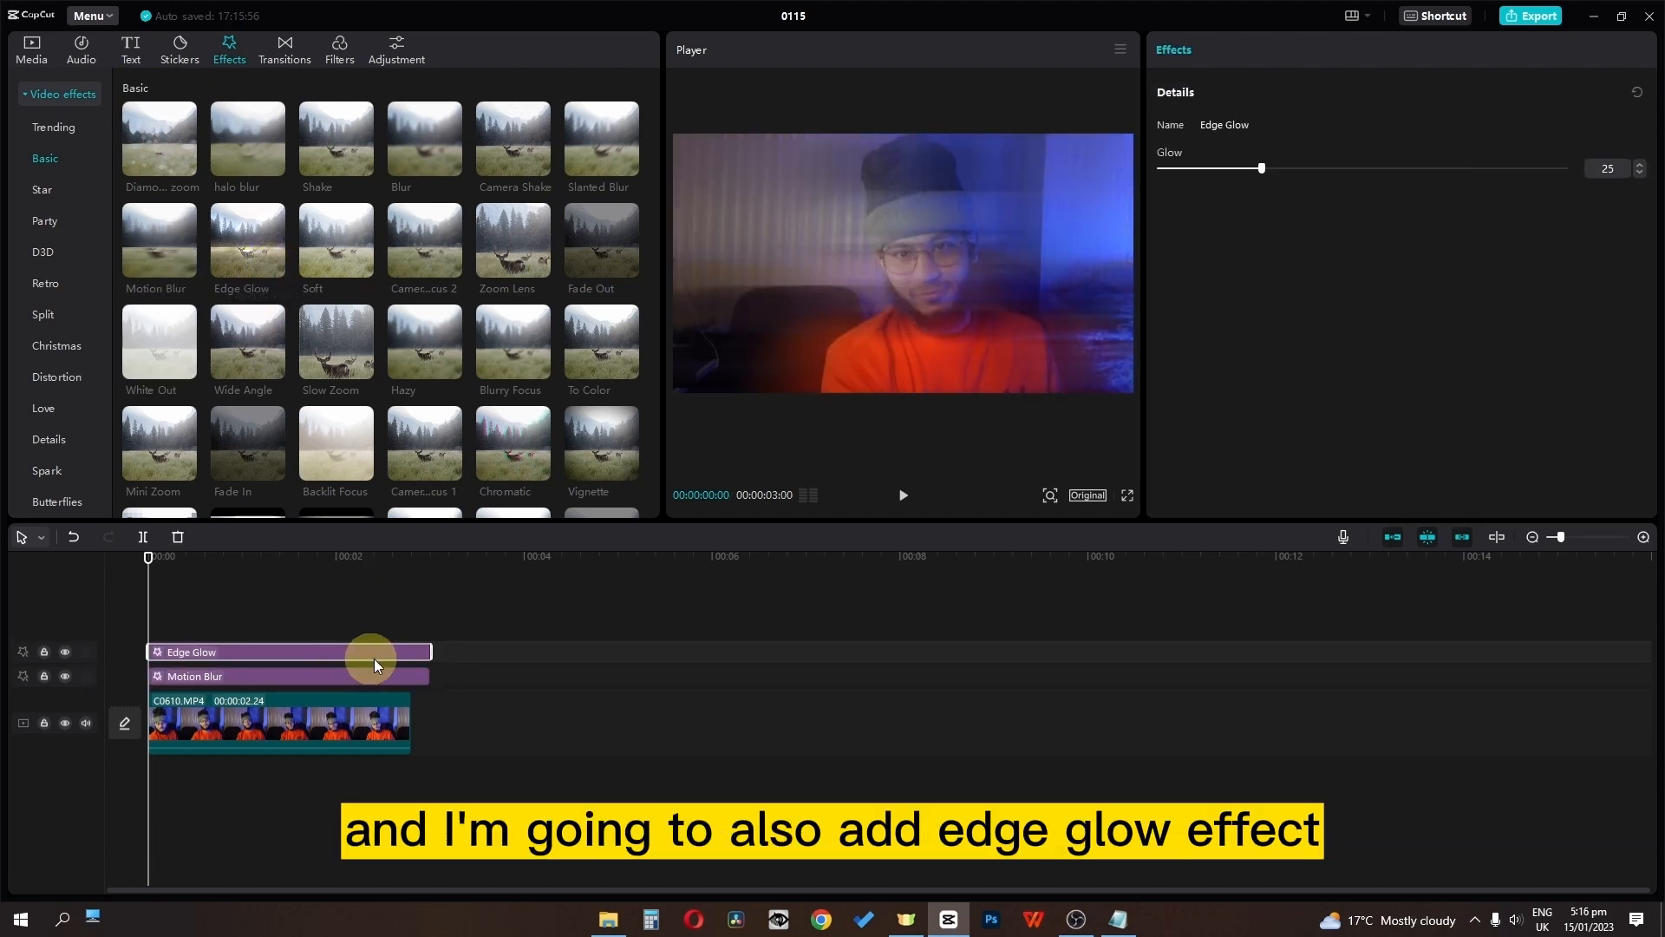
pyautogui.moveTo(413, 648); pyautogui.dragTo(410, 650)
# Step: Set Motion Blur's Horizontal to 52 and Strength to 100, and shift it to start slightly after the clip begins
pyautogui.click(260, 678)
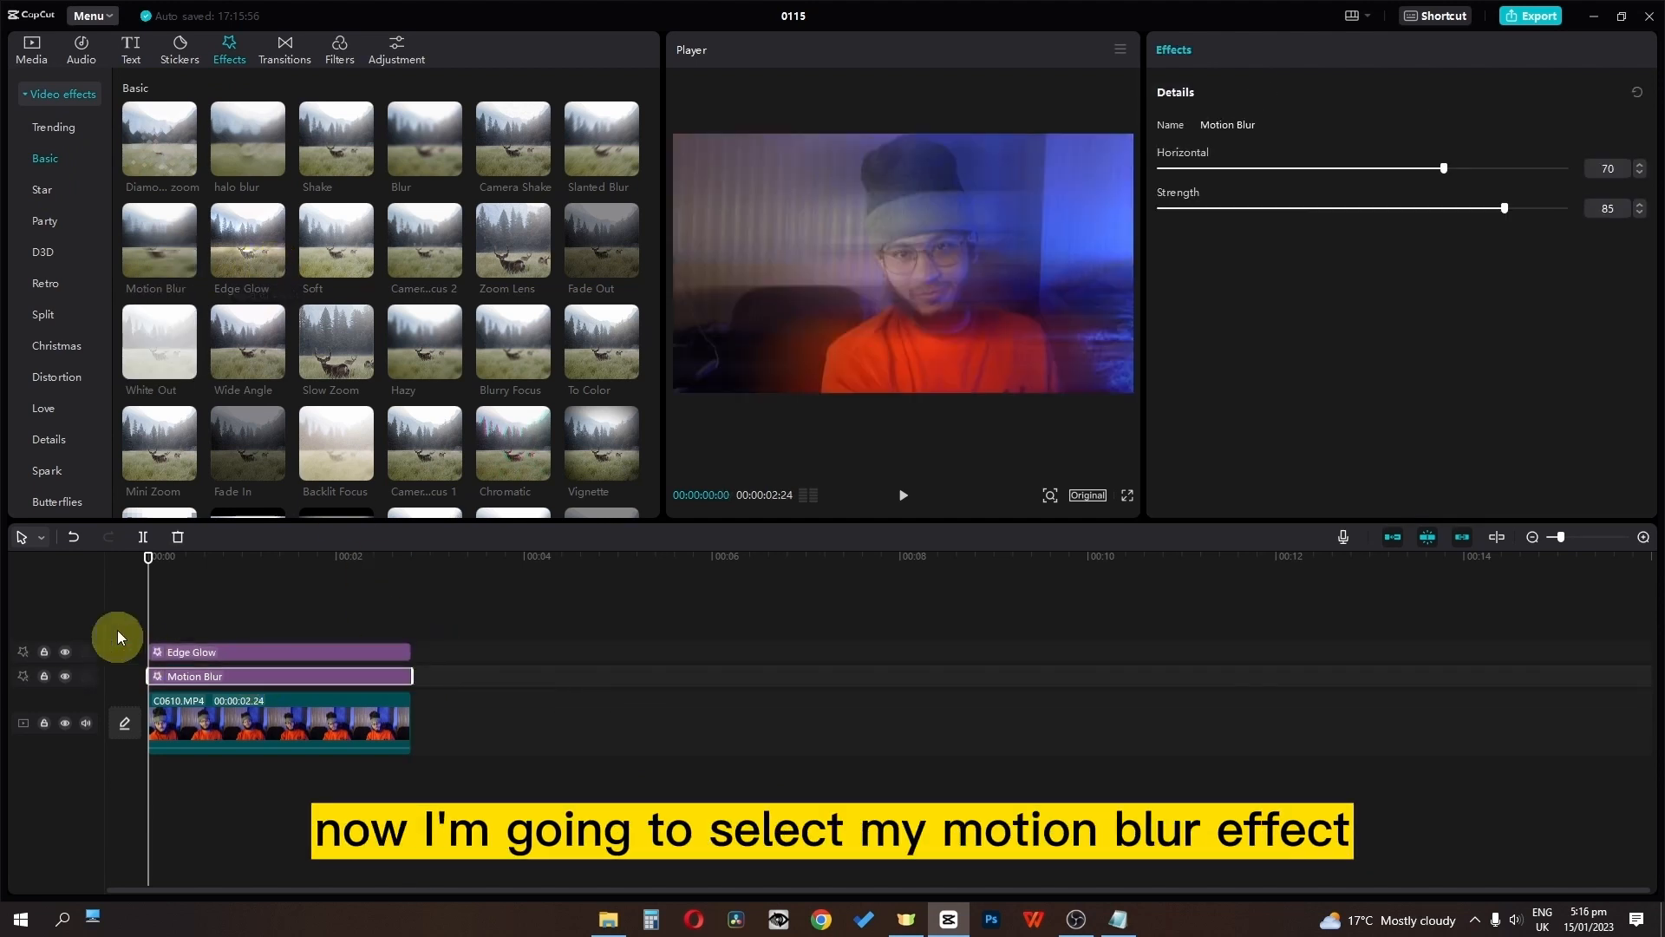
pyautogui.moveTo(1444, 167); pyautogui.dragTo(1361, 167)
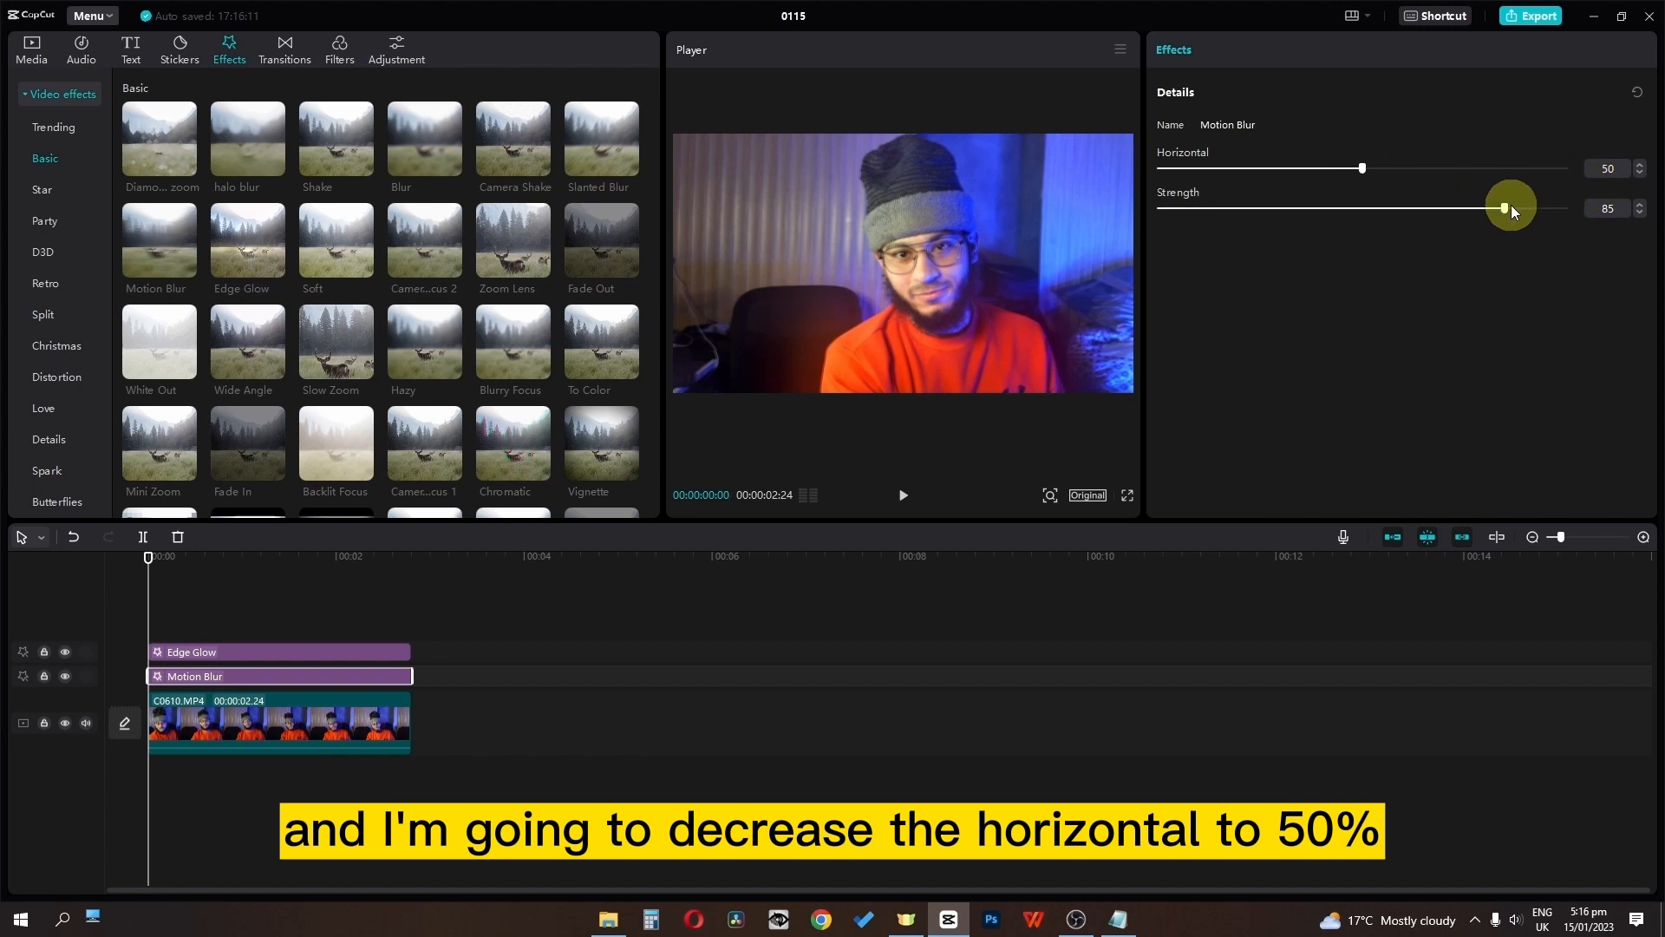
pyautogui.moveTo(1507, 208); pyautogui.dragTo(1620, 204)
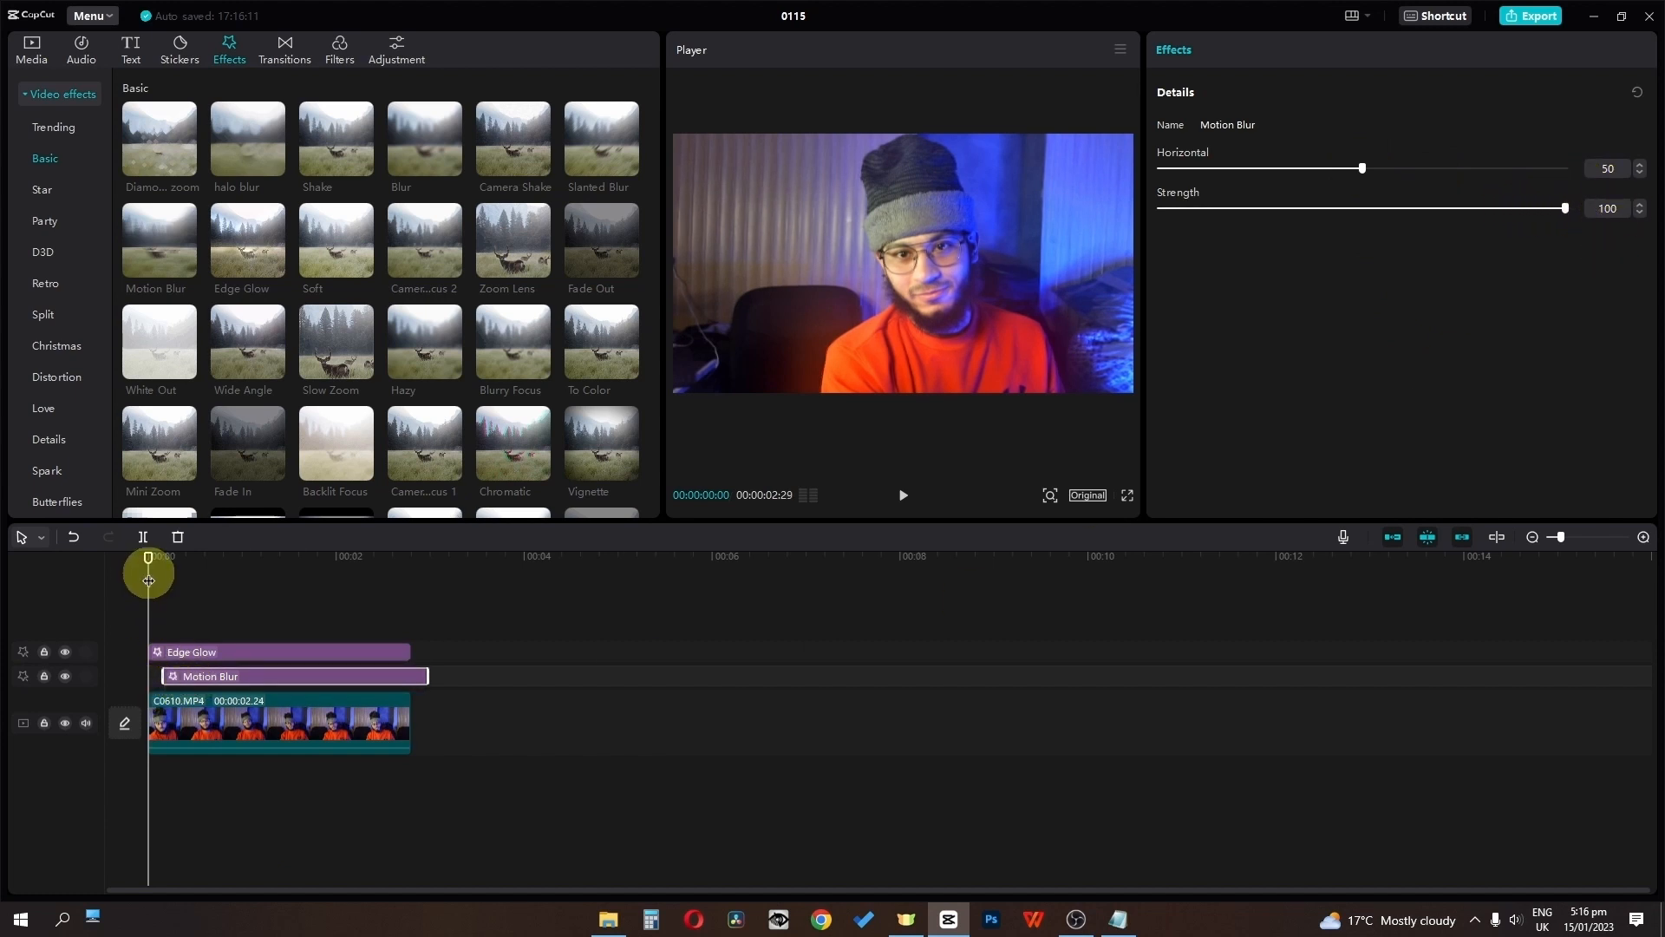
pyautogui.moveTo(148, 566); pyautogui.dragTo(184, 631)
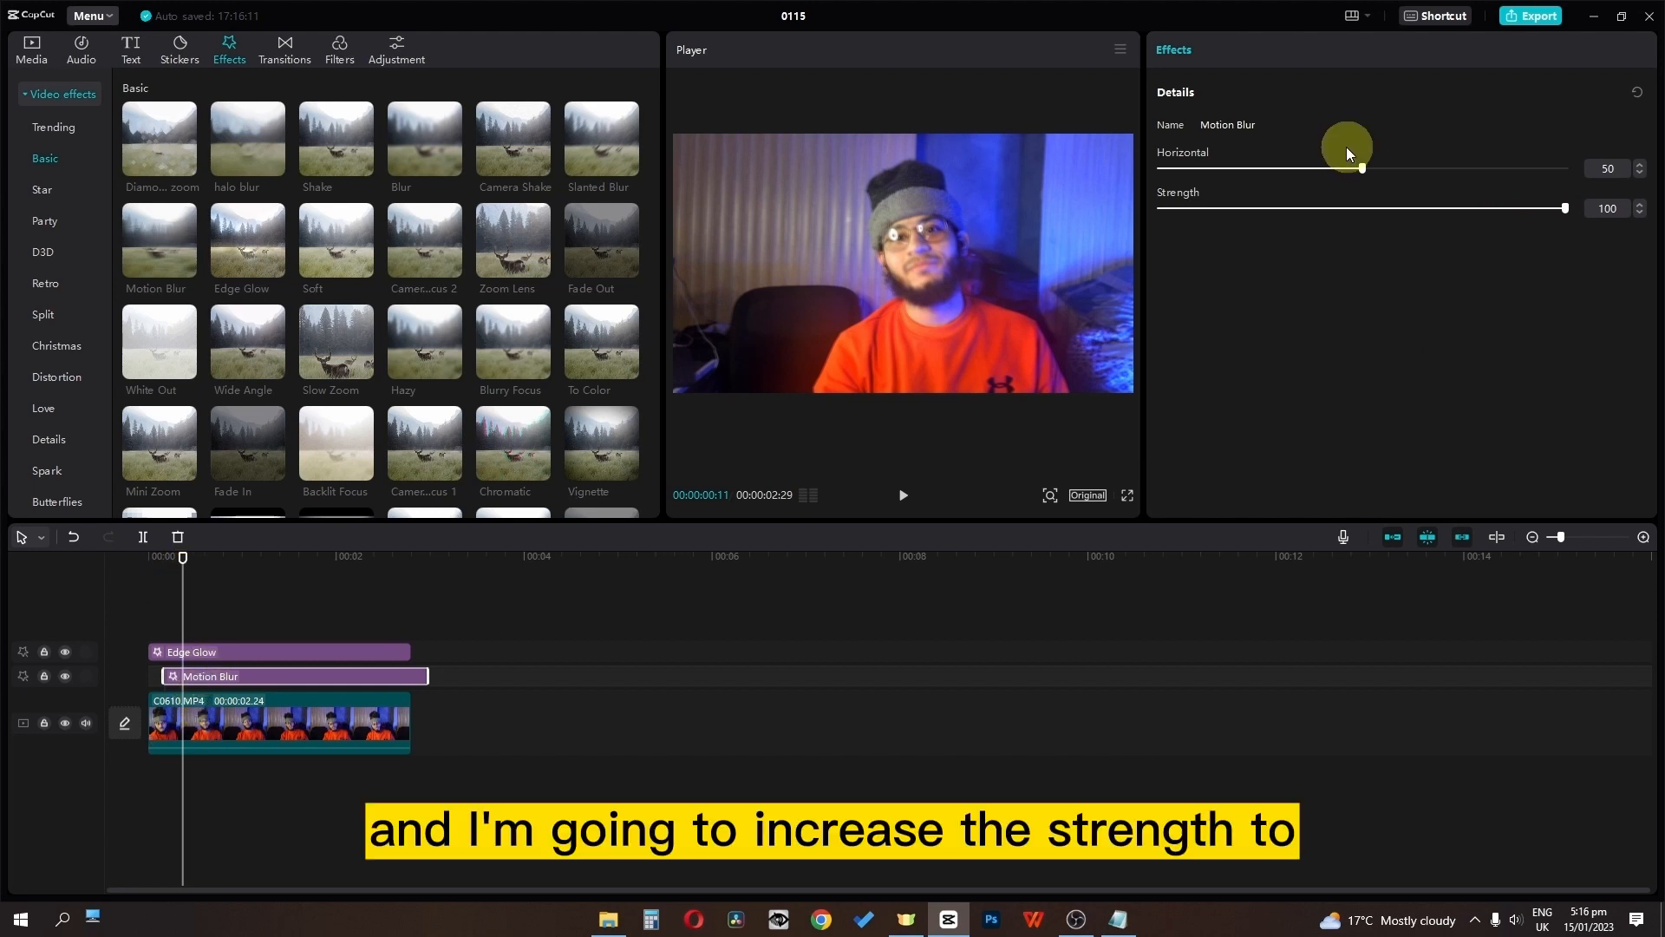
pyautogui.moveTo(1371, 169); pyautogui.dragTo(1372, 168)
# Step: Split Motion Blur at 00:00:00:09 and move the remaining part to start at 00:00:00:18
pyautogui.click(177, 559)
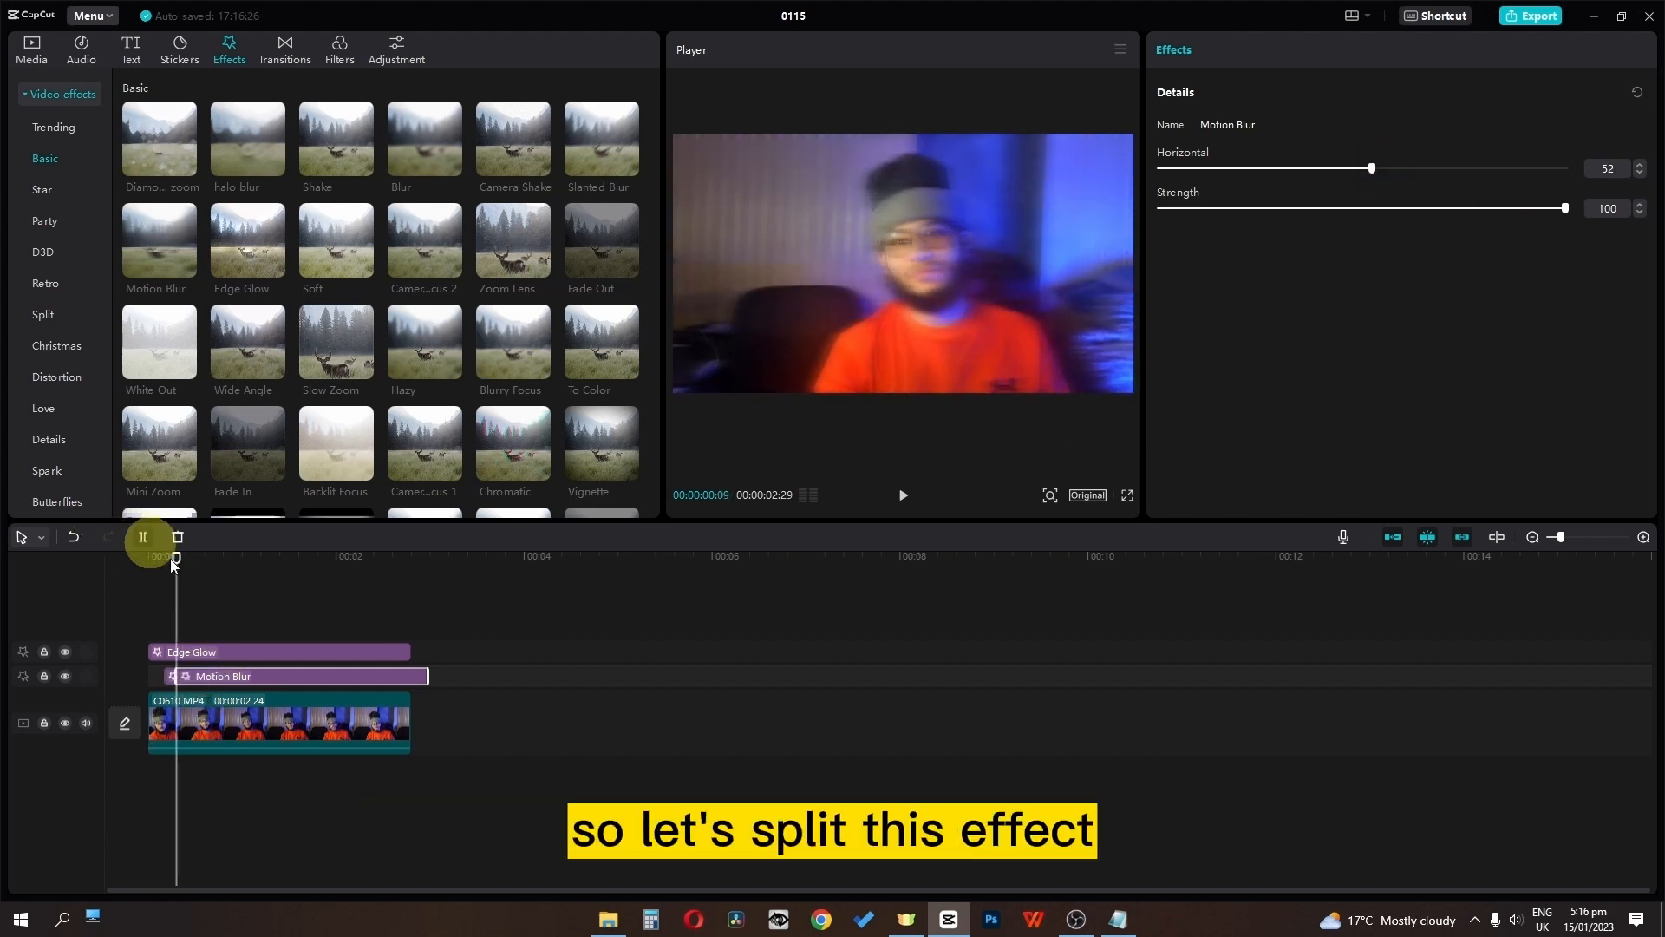
pyautogui.moveTo(226, 684); pyautogui.dragTo(262, 680)
pyautogui.moveTo(176, 572); pyautogui.dragTo(22, 585)
pyautogui.press('space')
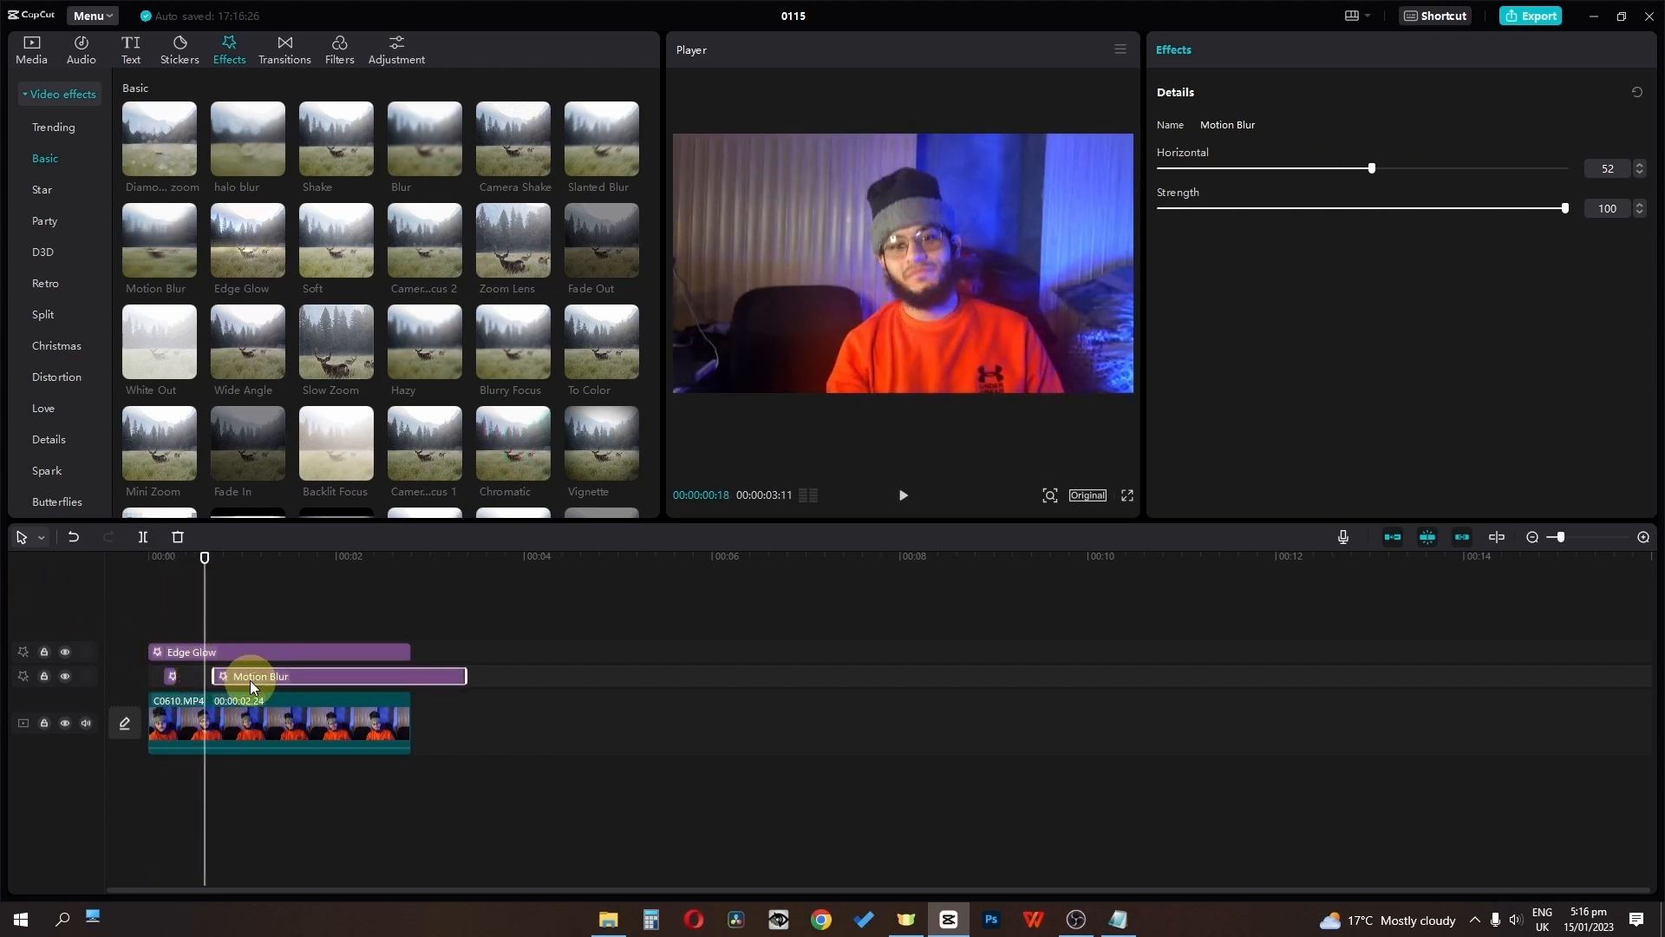
pyautogui.moveTo(250, 680); pyautogui.dragTo(241, 680)
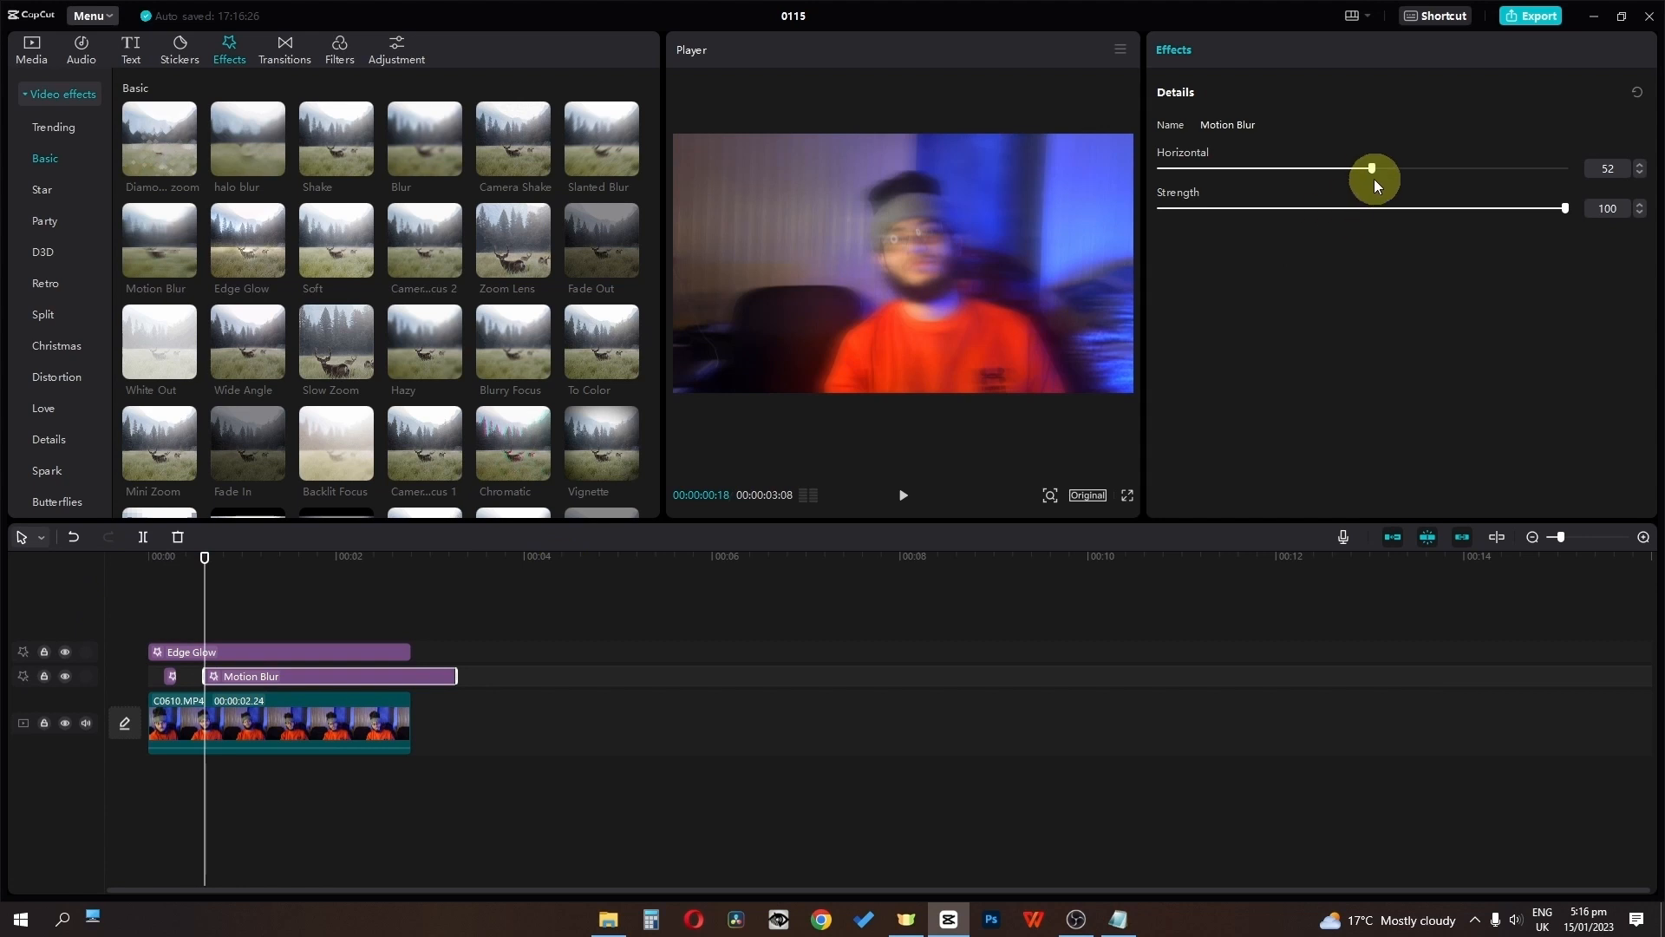
# Step: Set the second Motion Blur part's Horizontal to 57, split it at 00:00:00:22, and move the remainder to about 00:00:01:02
pyautogui.moveTo(1373, 179); pyautogui.dragTo(1387, 170)
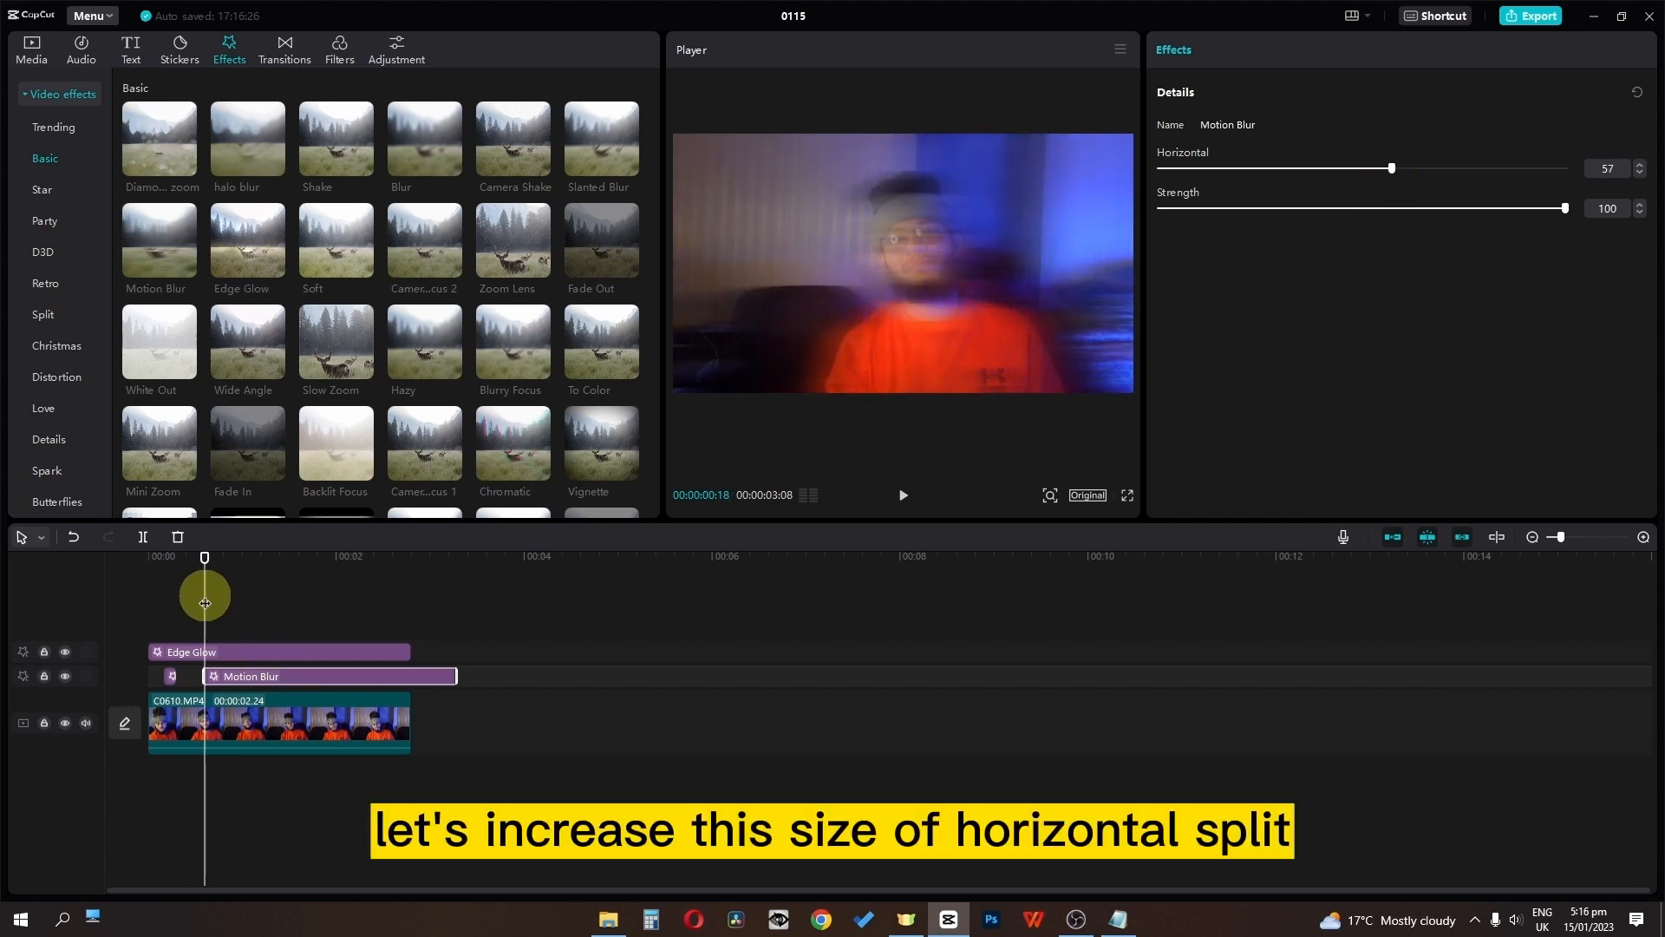
pyautogui.moveTo(205, 588); pyautogui.dragTo(216, 602)
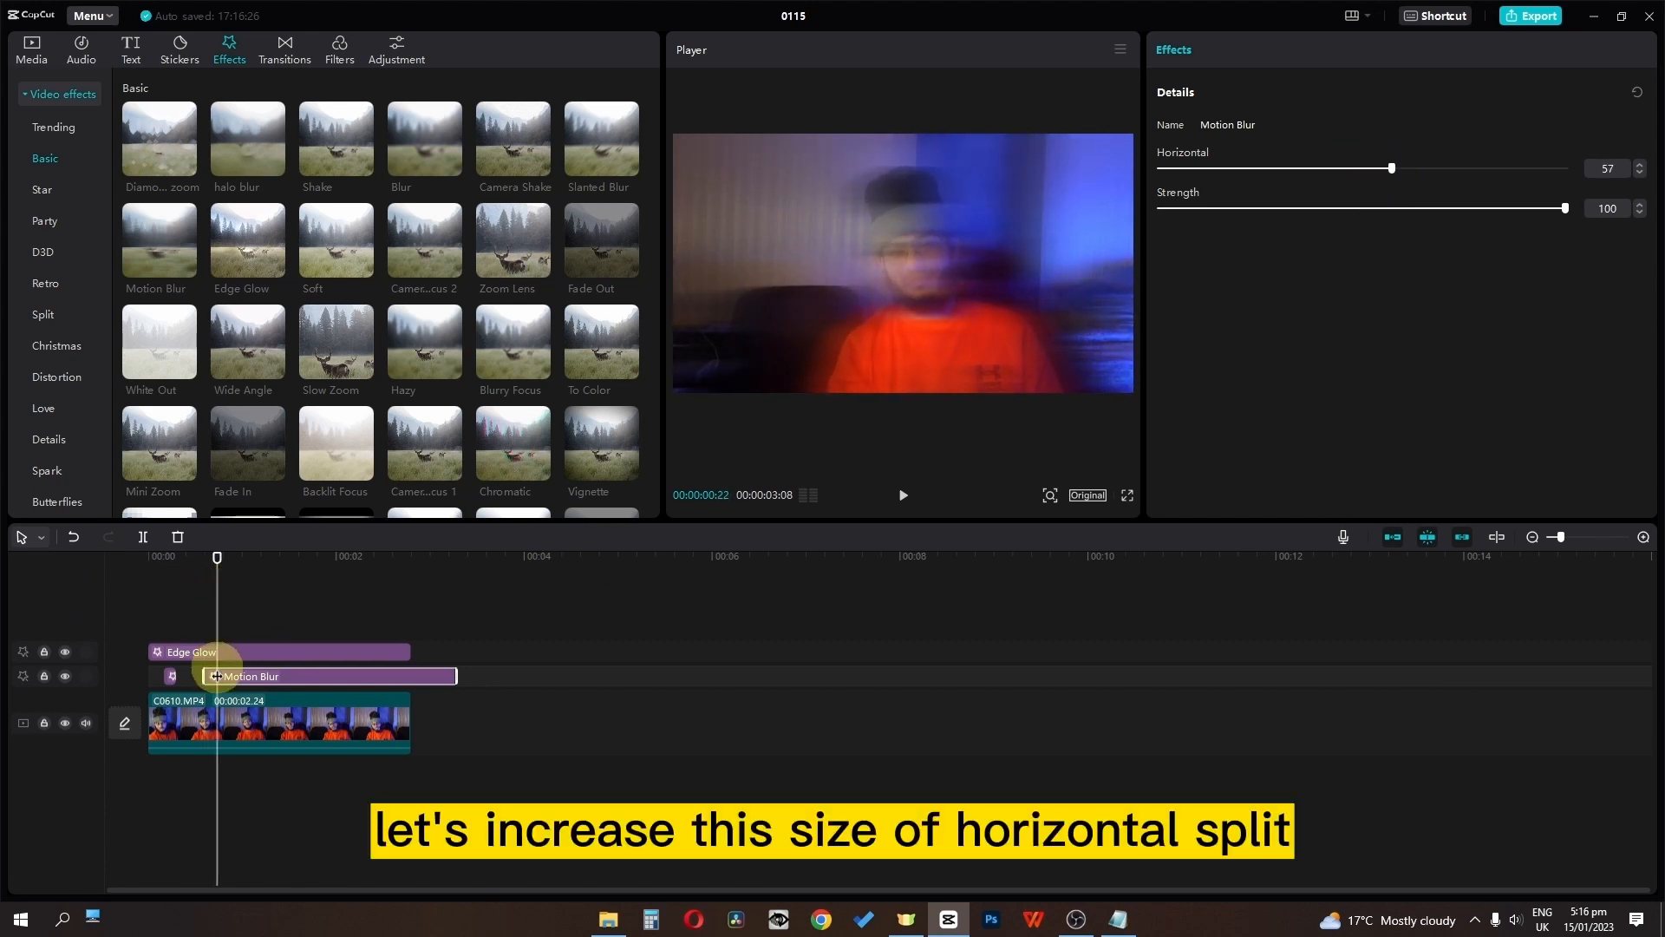
pyautogui.moveTo(260, 677); pyautogui.dragTo(291, 676)
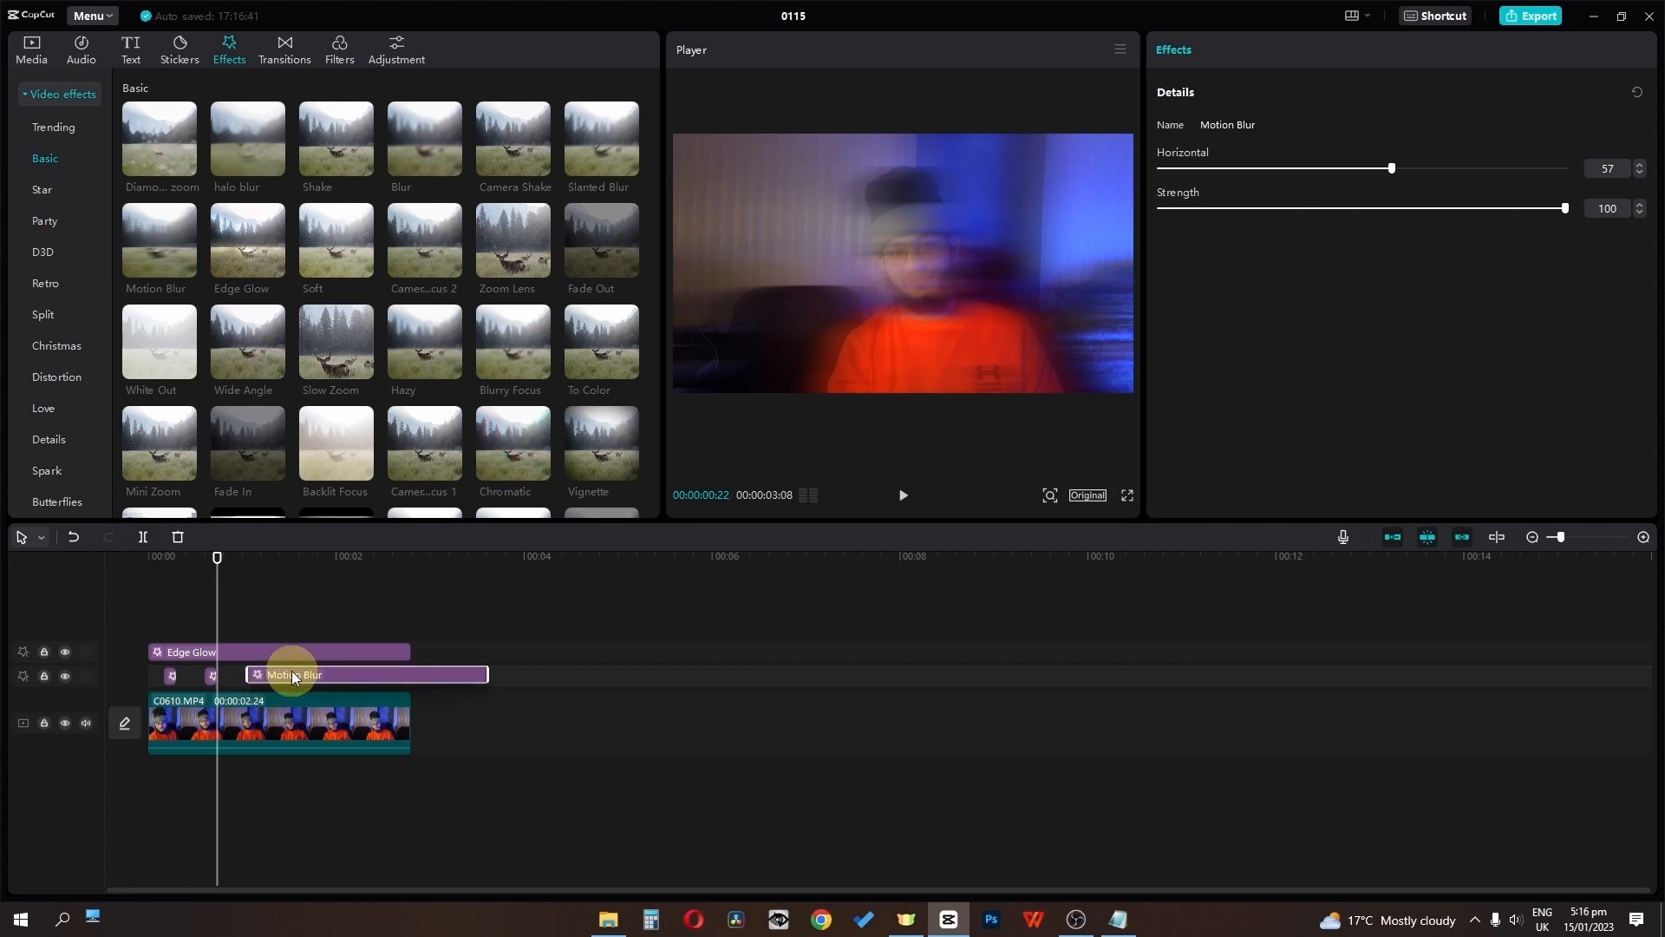
# Step: Cut two more short, spaced Motion Blur segments ending by 00:00:01:21, varying their Horizontal amount and using 10 for the last
pyautogui.moveTo(1389, 168); pyautogui.dragTo(1311, 170)
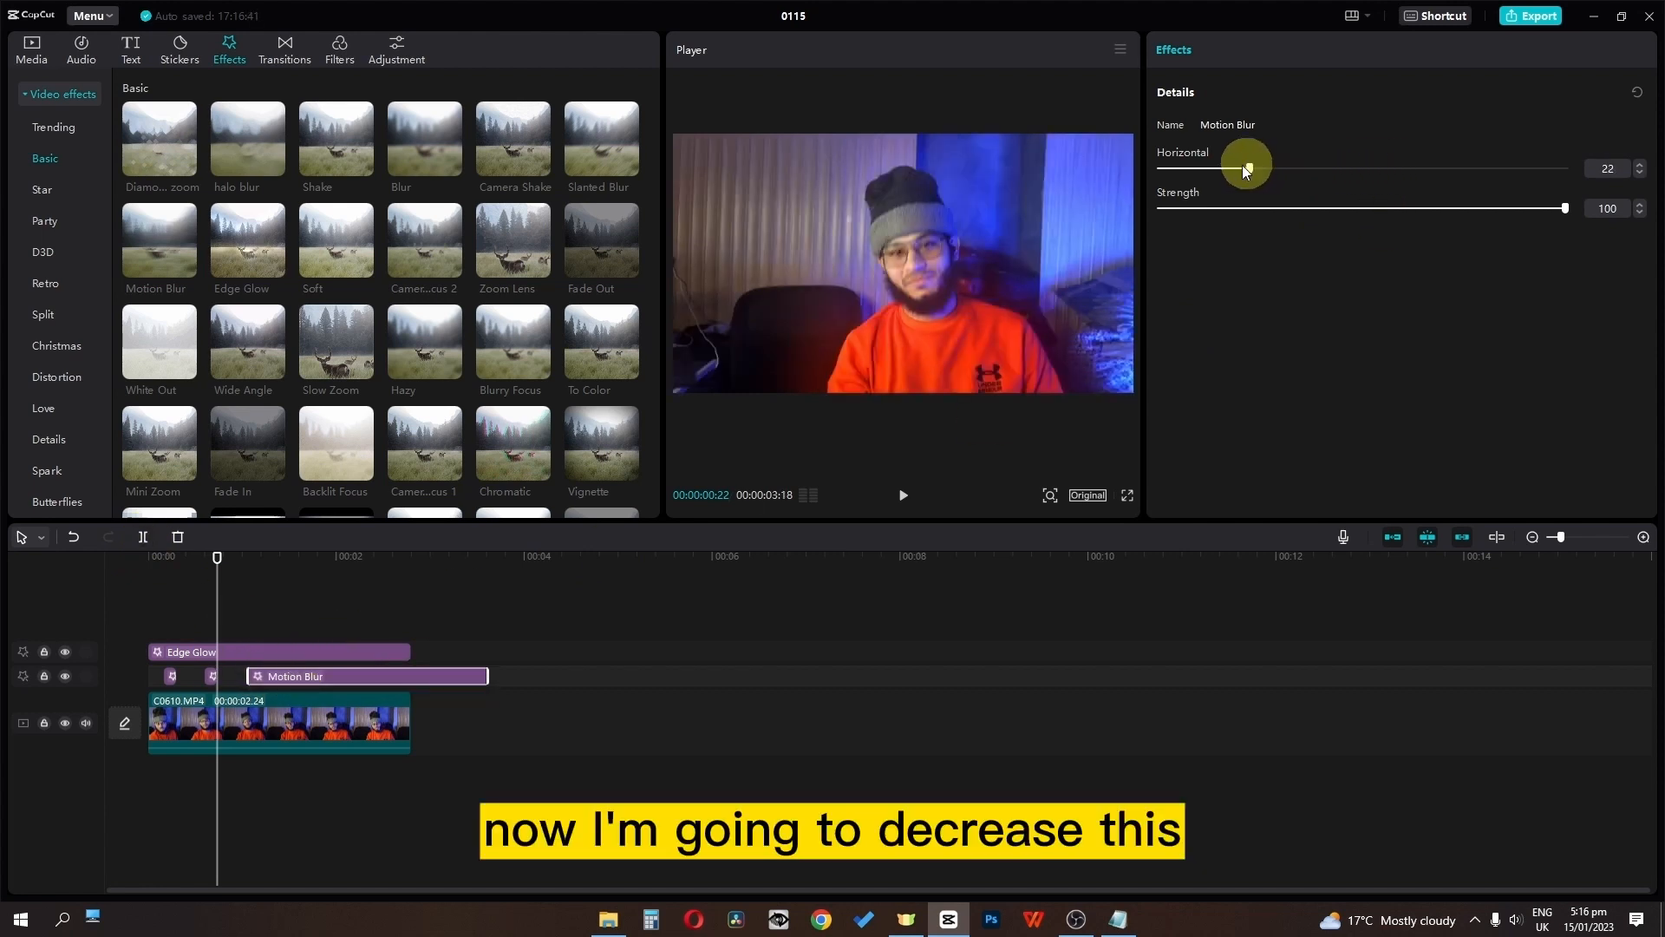
pyautogui.moveTo(244, 590)
pyautogui.mouseDown()
pyautogui.moveTo(282, 590)
pyautogui.moveTo(267, 591)
pyautogui.mouseUp()
pyautogui.click(1238, 135)
pyautogui.moveTo(1263, 158); pyautogui.dragTo(1382, 176)
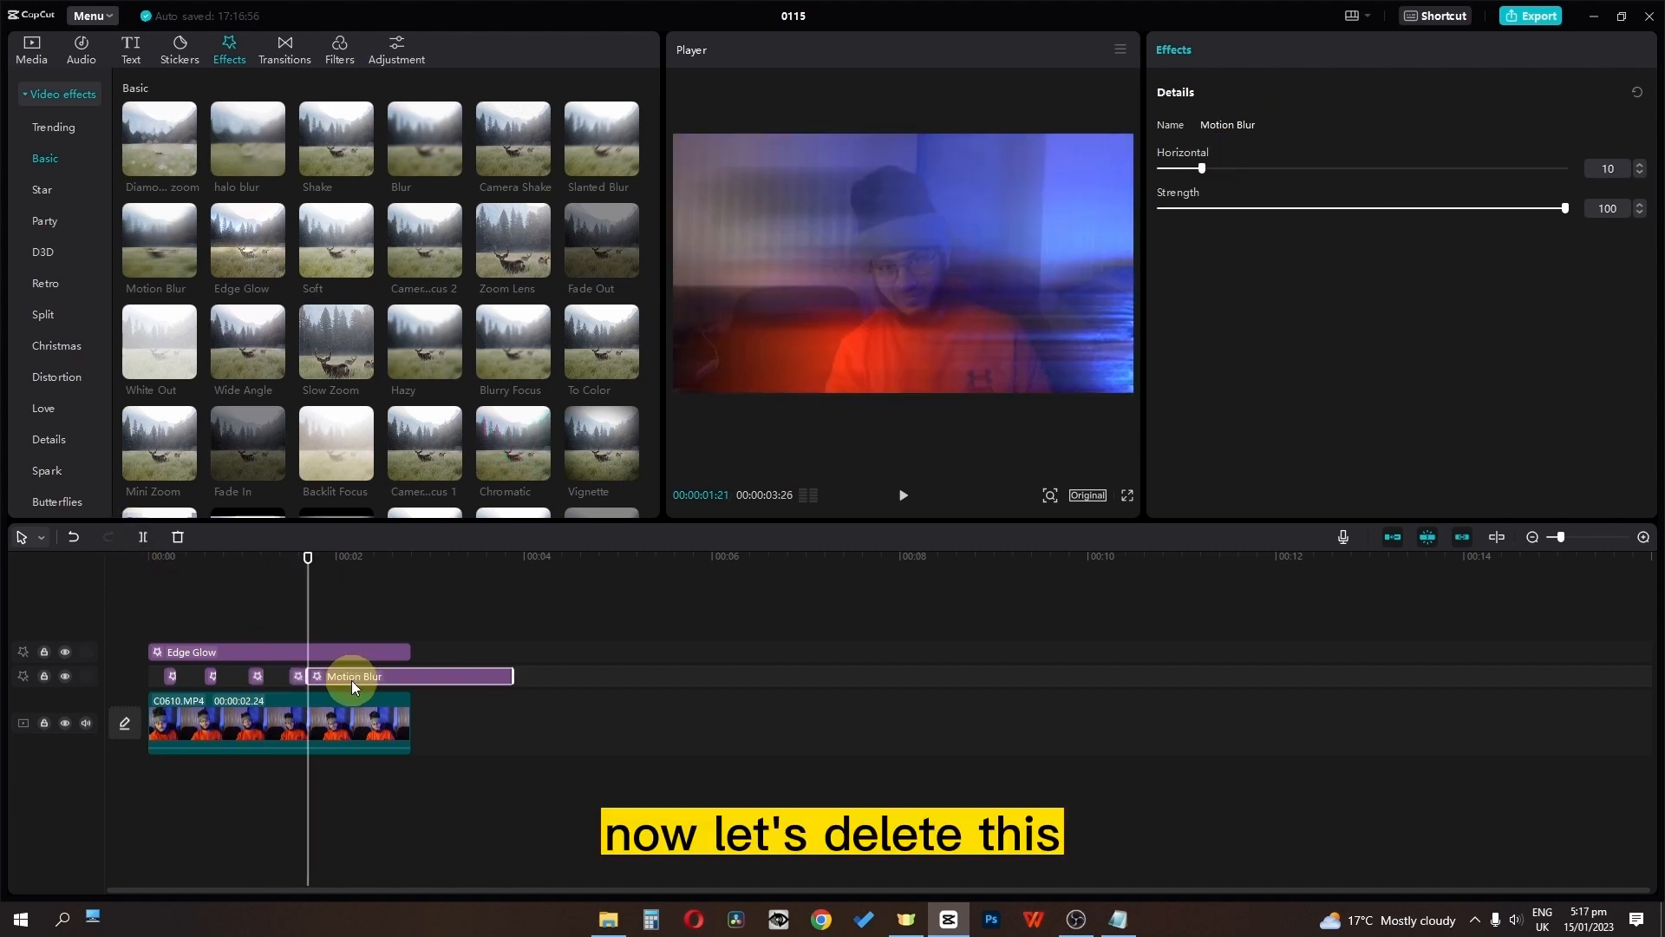
# Step: Delete the leftover Motion Blur after 00:00:01:21 and play back the short blur segments
pyautogui.press('Delete')
pyautogui.press('space')
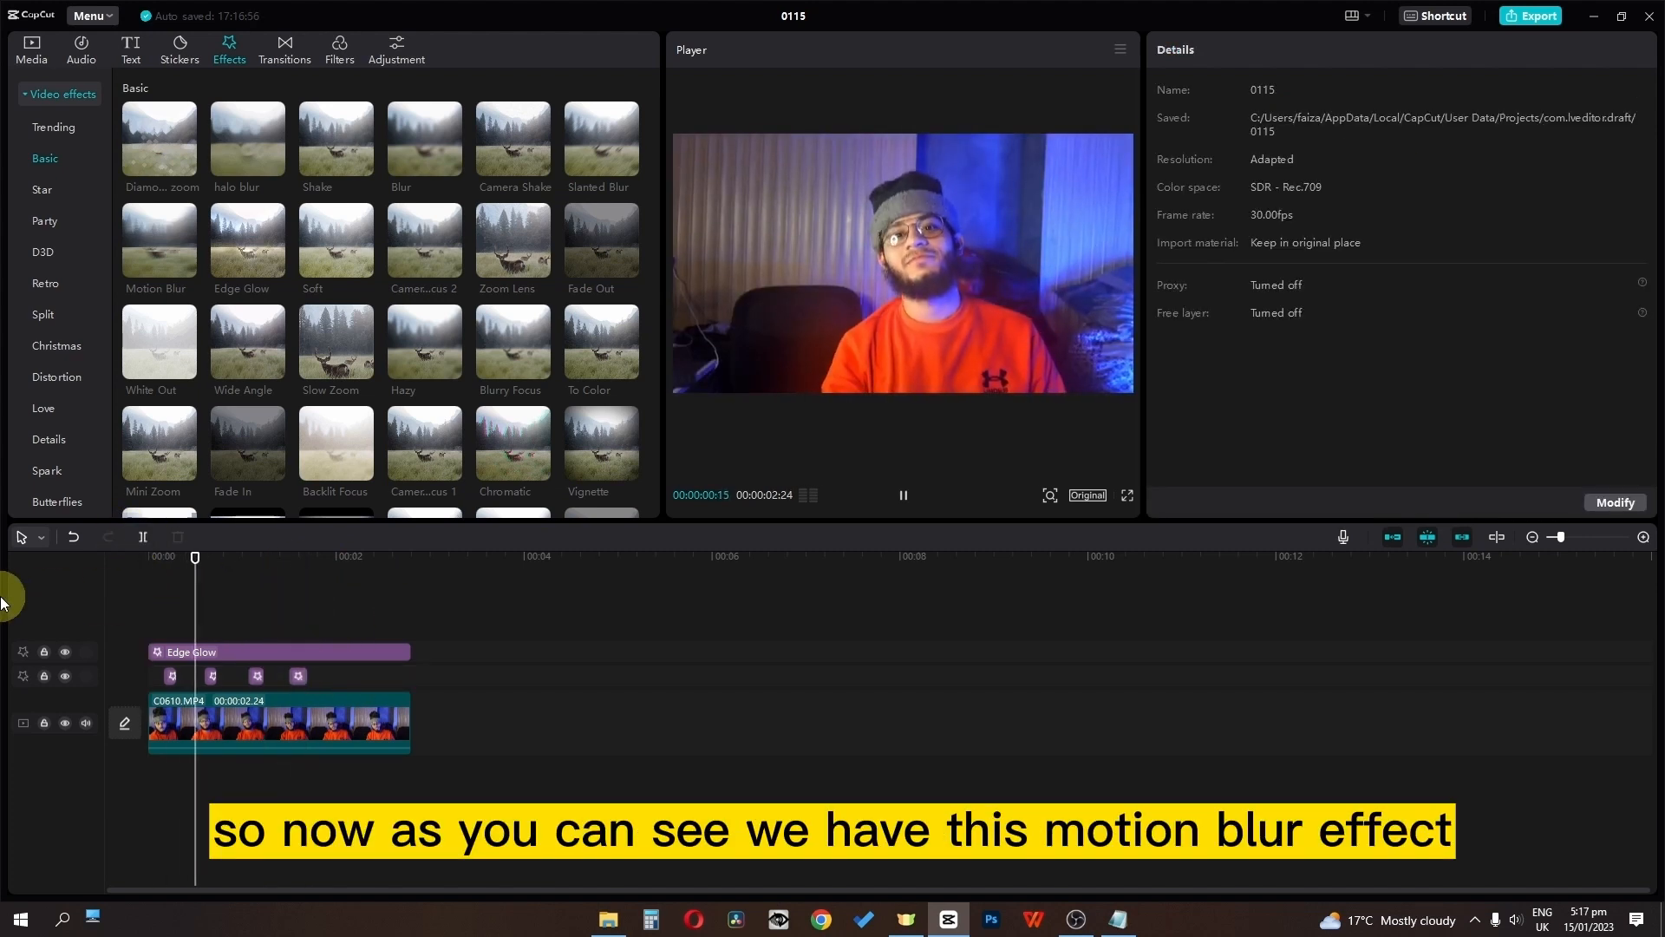
pyautogui.press('space')
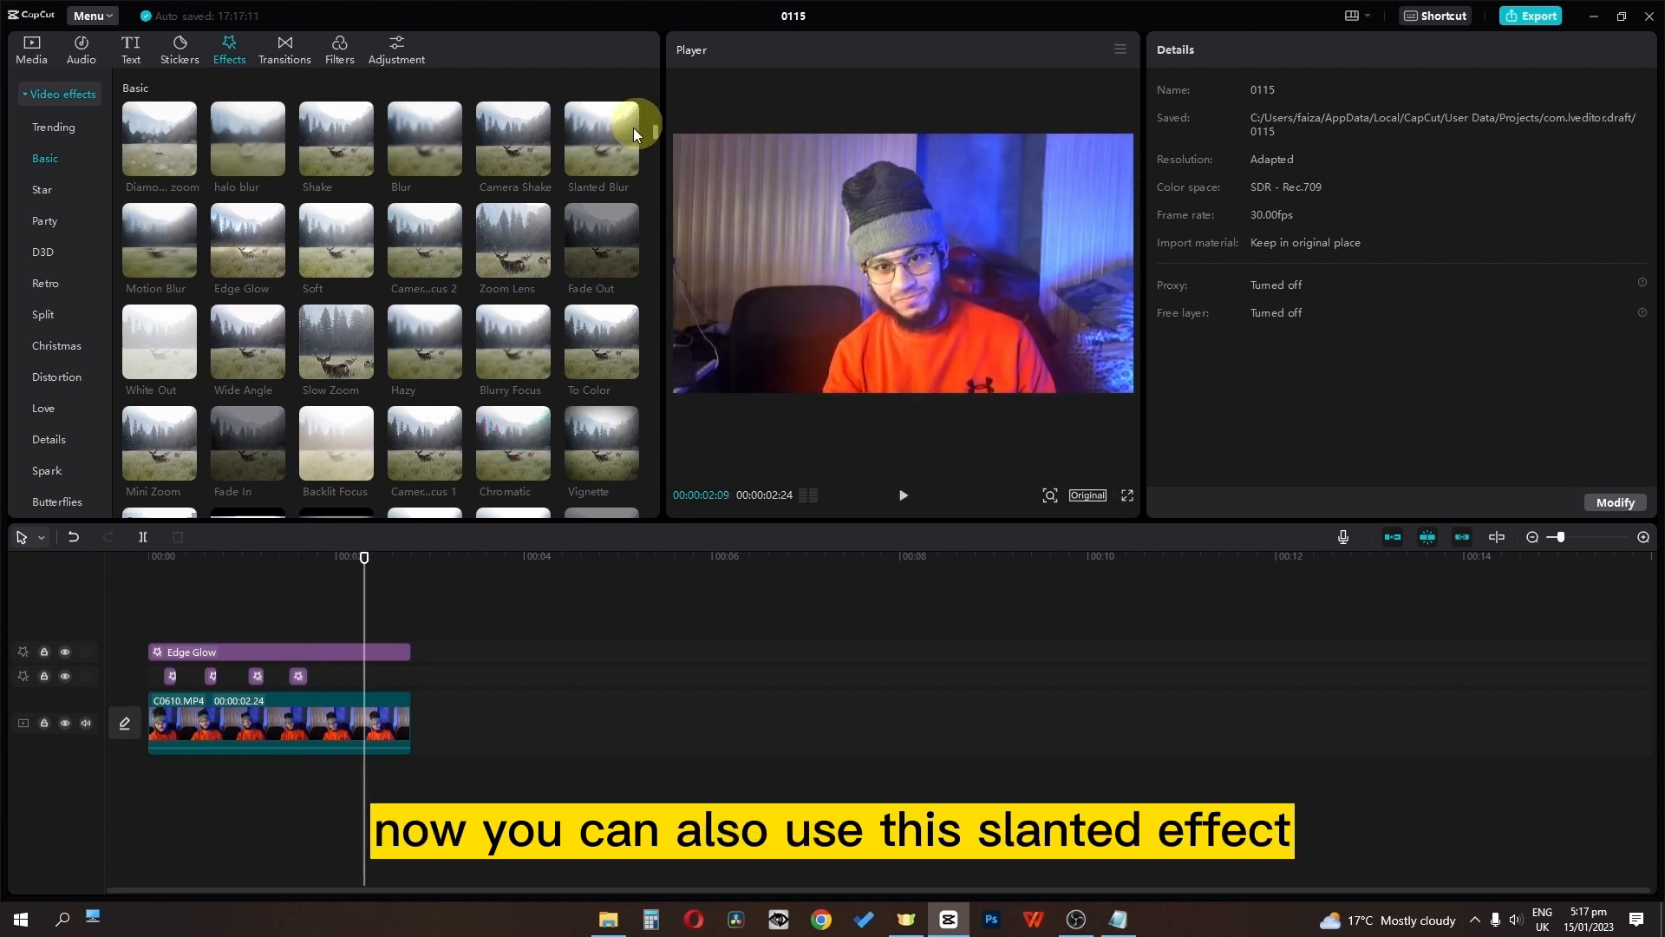
# Step: Add the Slanted Blur effect and place it on its own track directly above the clip, starting at 00:00:00:12
pyautogui.click(628, 167)
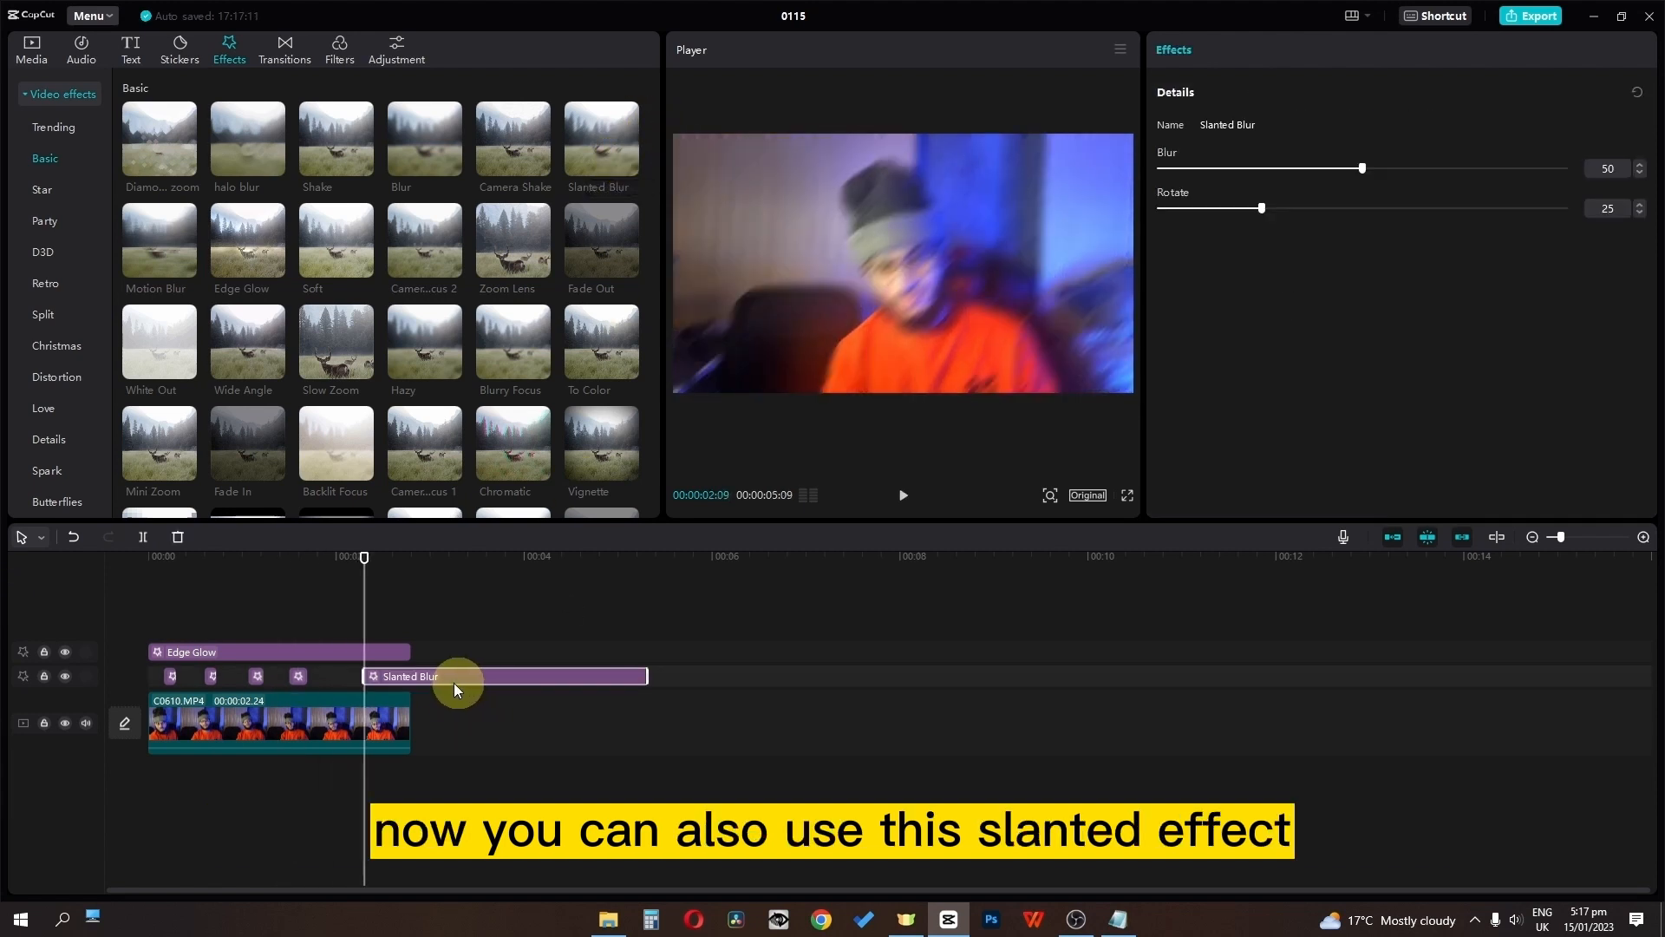
pyautogui.moveTo(455, 684); pyautogui.dragTo(195, 581)
pyautogui.click(189, 578)
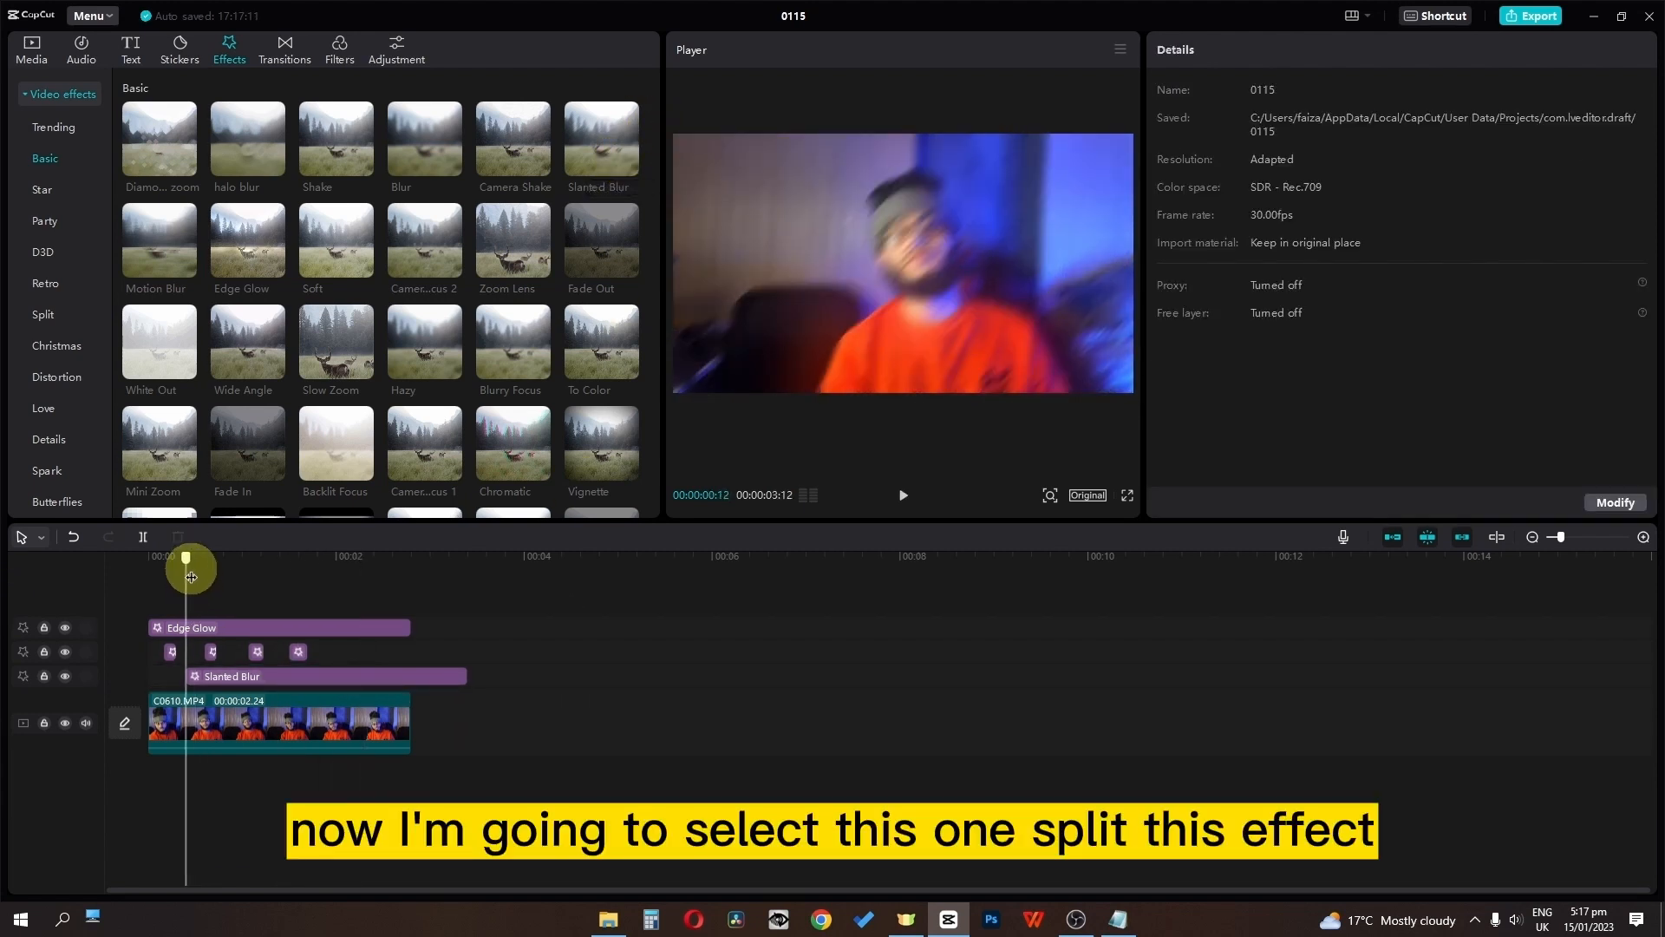
# Step: Split Slanted Blur at 00:00:00:16 and move the remaining part to about 00:00:00:25
pyautogui.click(222, 675)
pyautogui.click(143, 537)
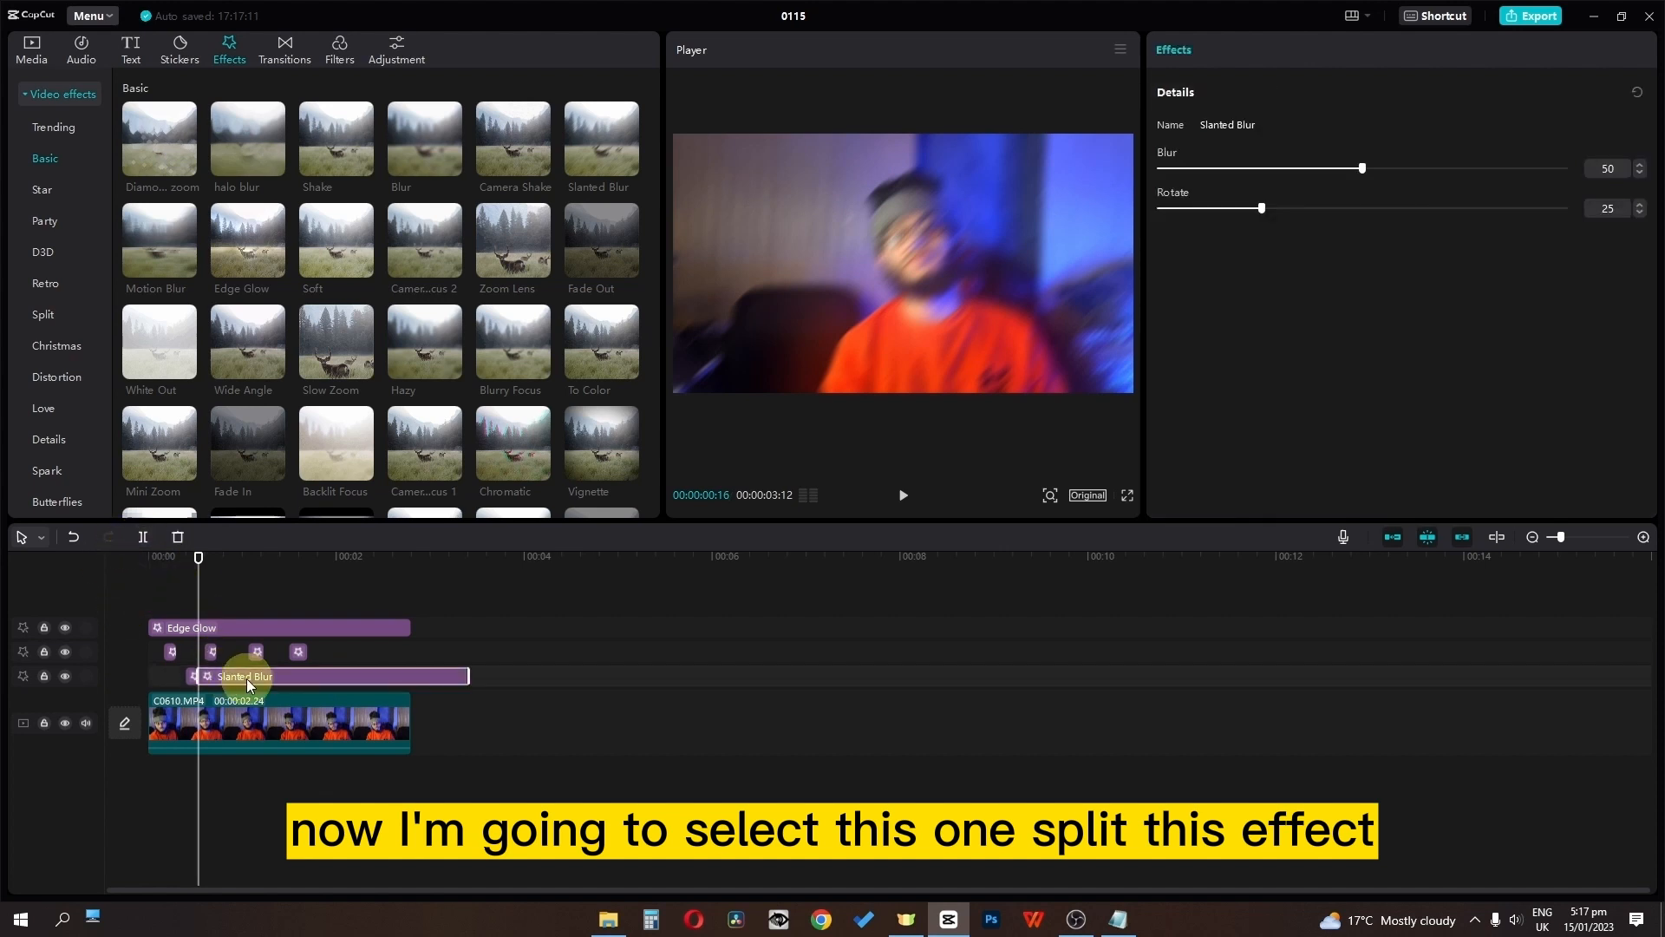
pyautogui.moveTo(246, 678); pyautogui.dragTo(275, 682)
pyautogui.click(212, 576)
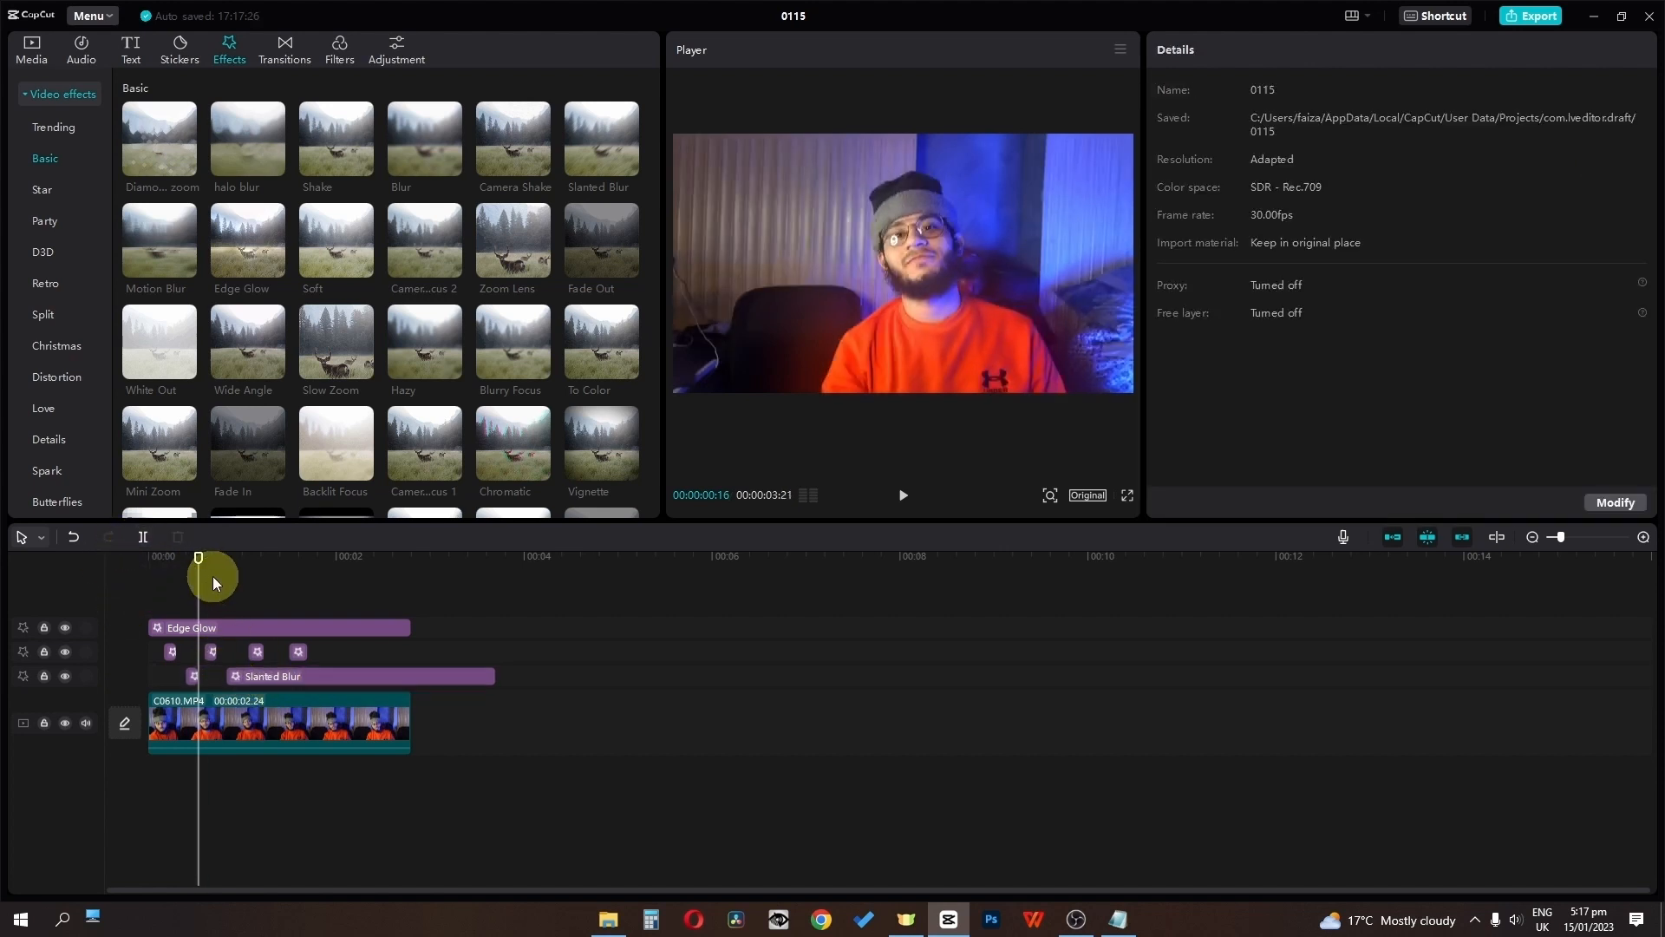
# Step: Cut two more short Slanted Blur segments between the Motion Blur segments, ending at 00:00:01:13, and delete the leftover effect
pyautogui.moveTo(199, 574); pyautogui.dragTo(239, 583)
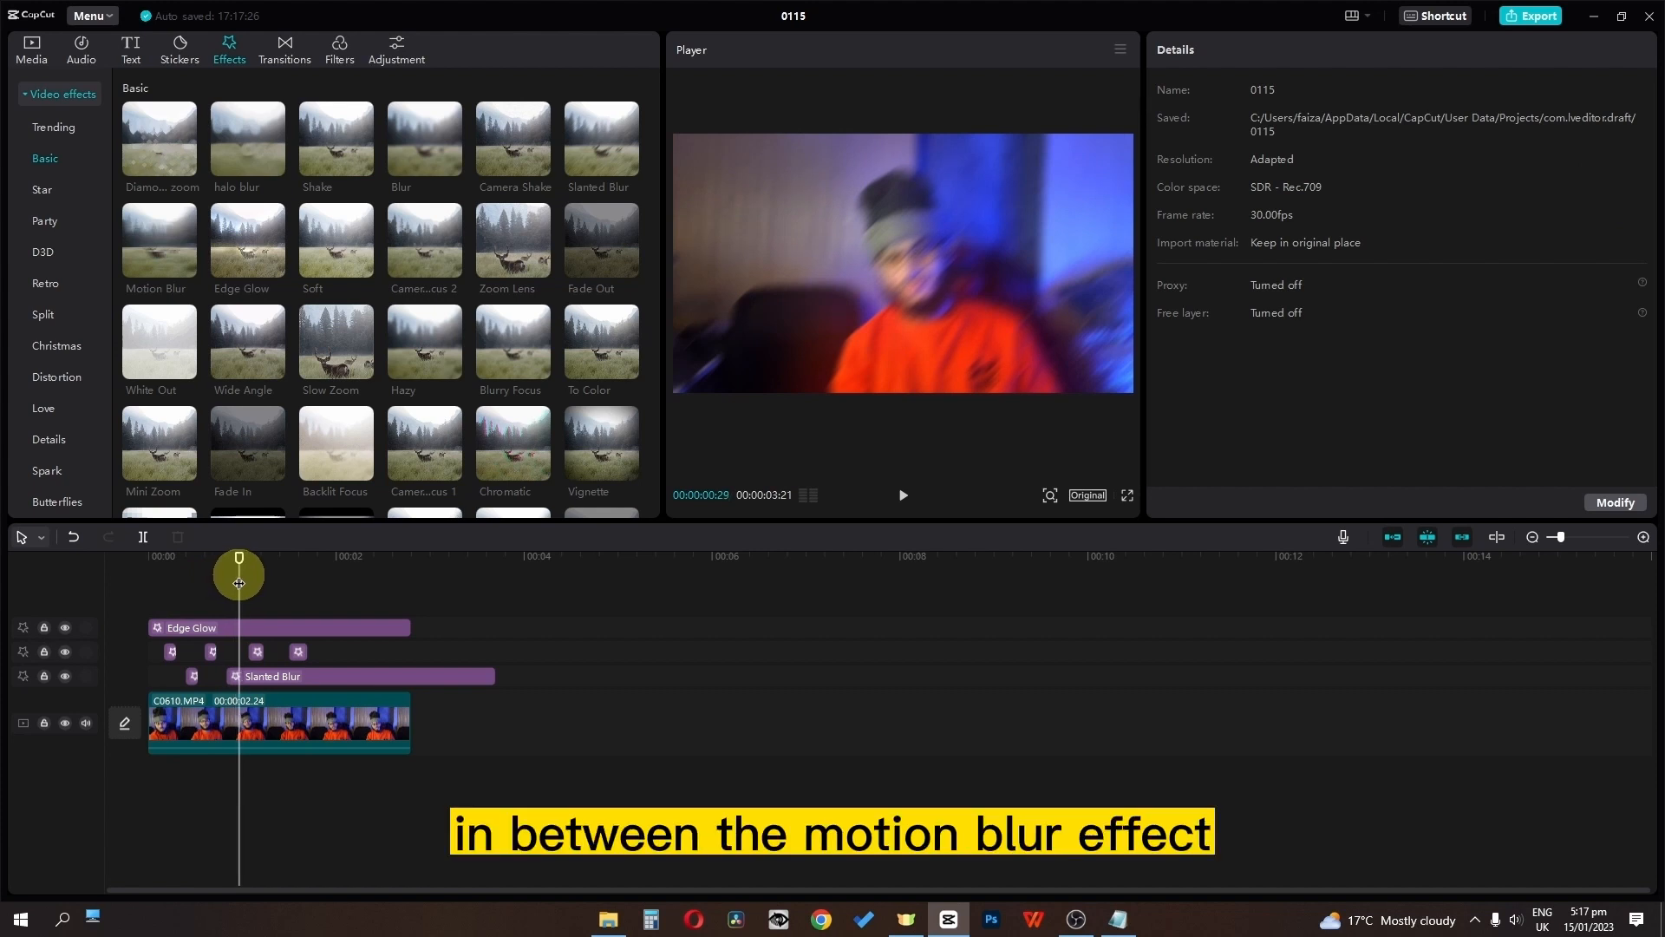
pyautogui.moveTo(264, 675); pyautogui.dragTo(254, 676)
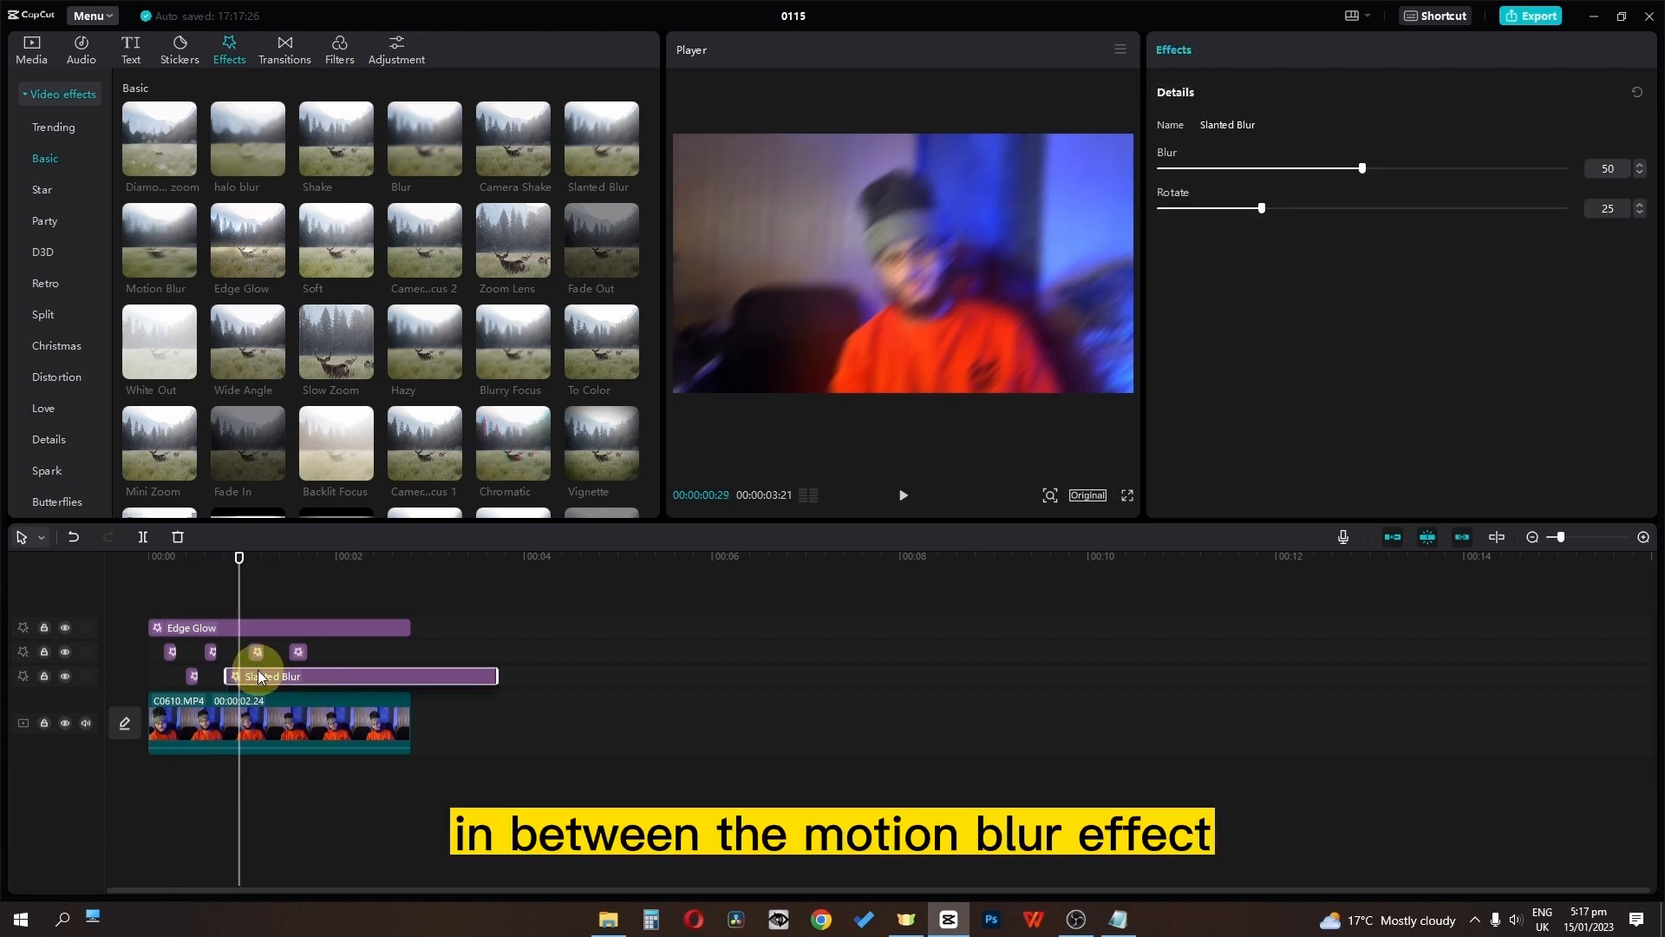
pyautogui.click(143, 539)
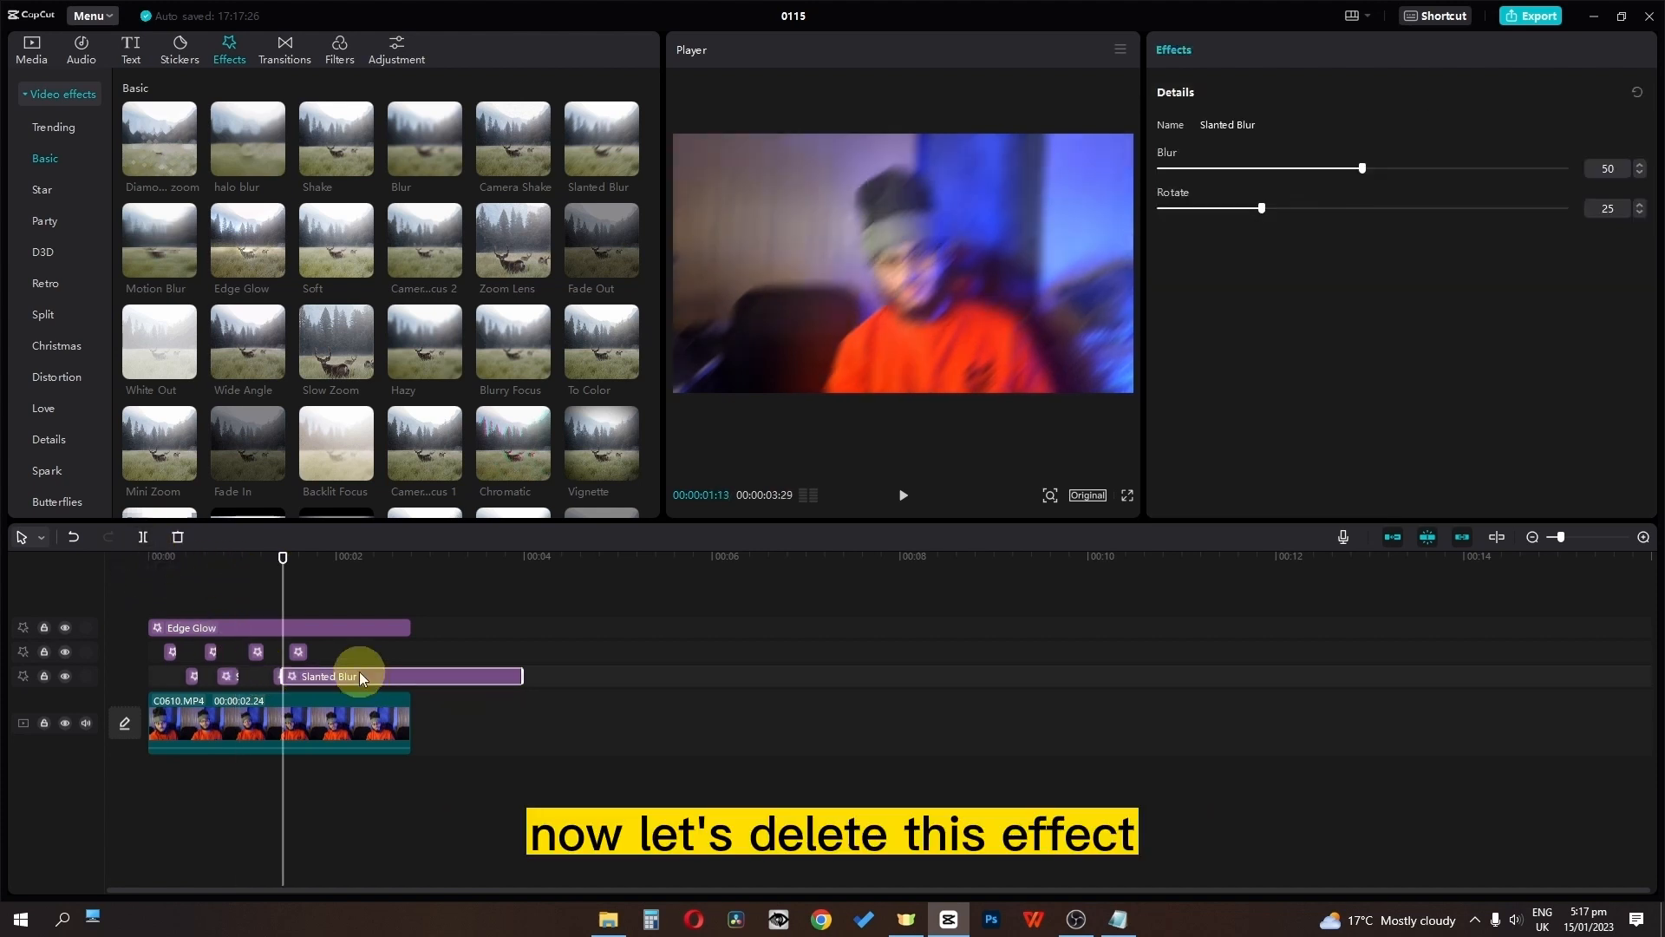
pyautogui.press('Delete')
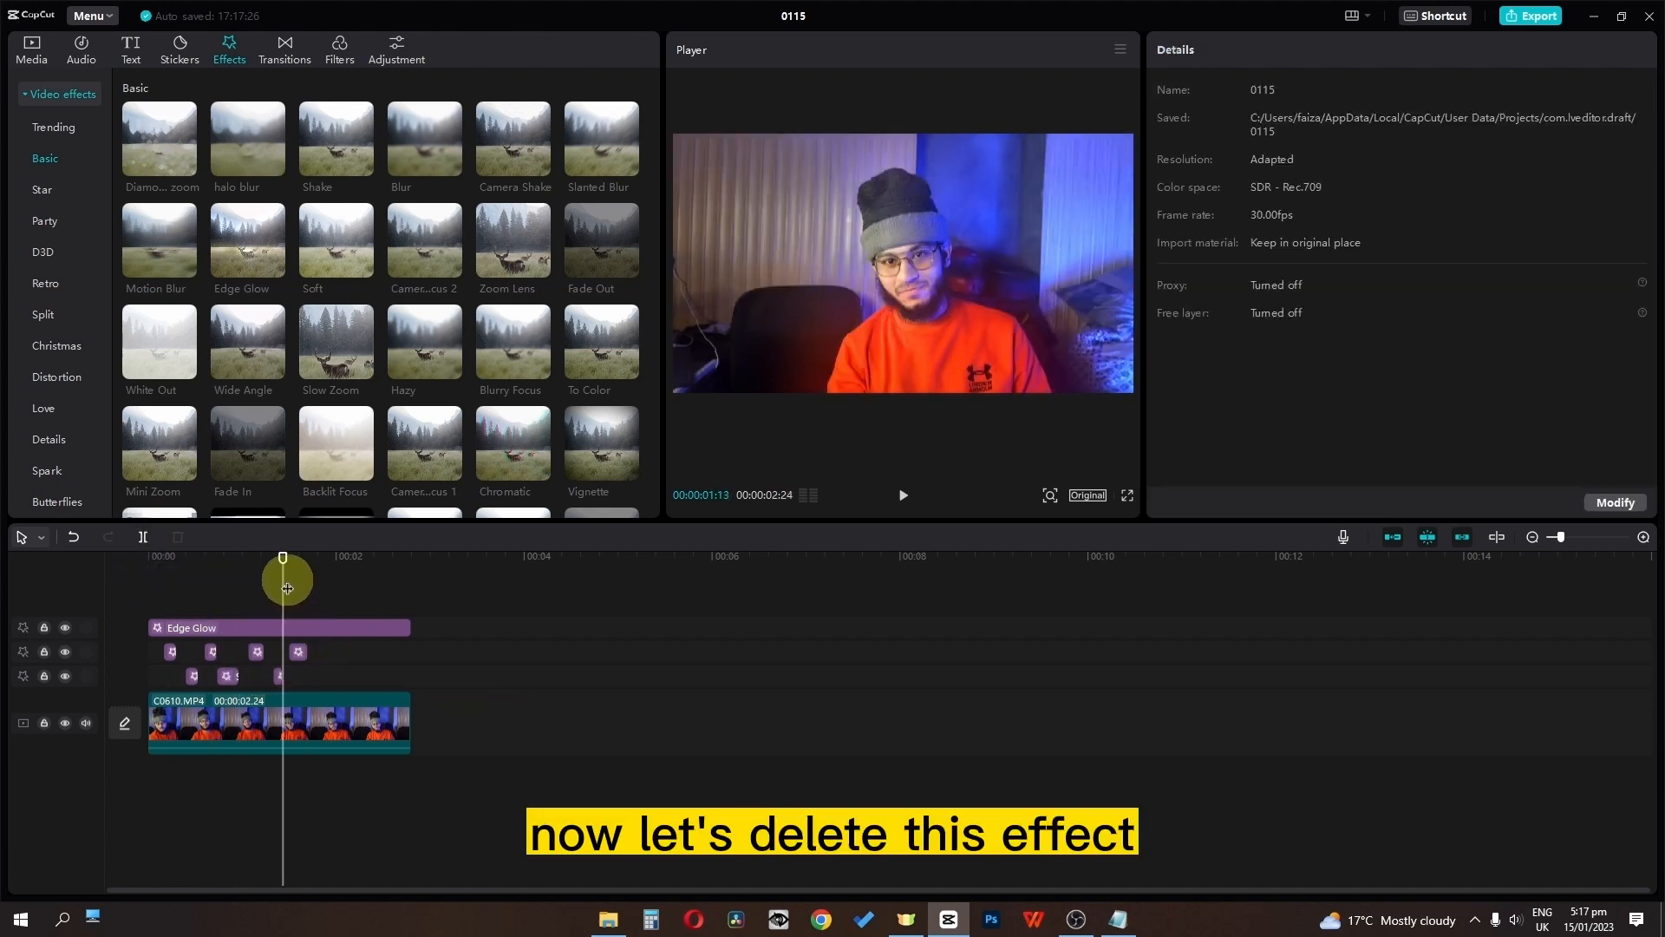
# Step: Play back the combined blur segments and set the last Motion Blur segment's Horizontal amount to 51
pyautogui.moveTo(286, 581); pyautogui.dragTo(1, 584)
pyautogui.press('space')
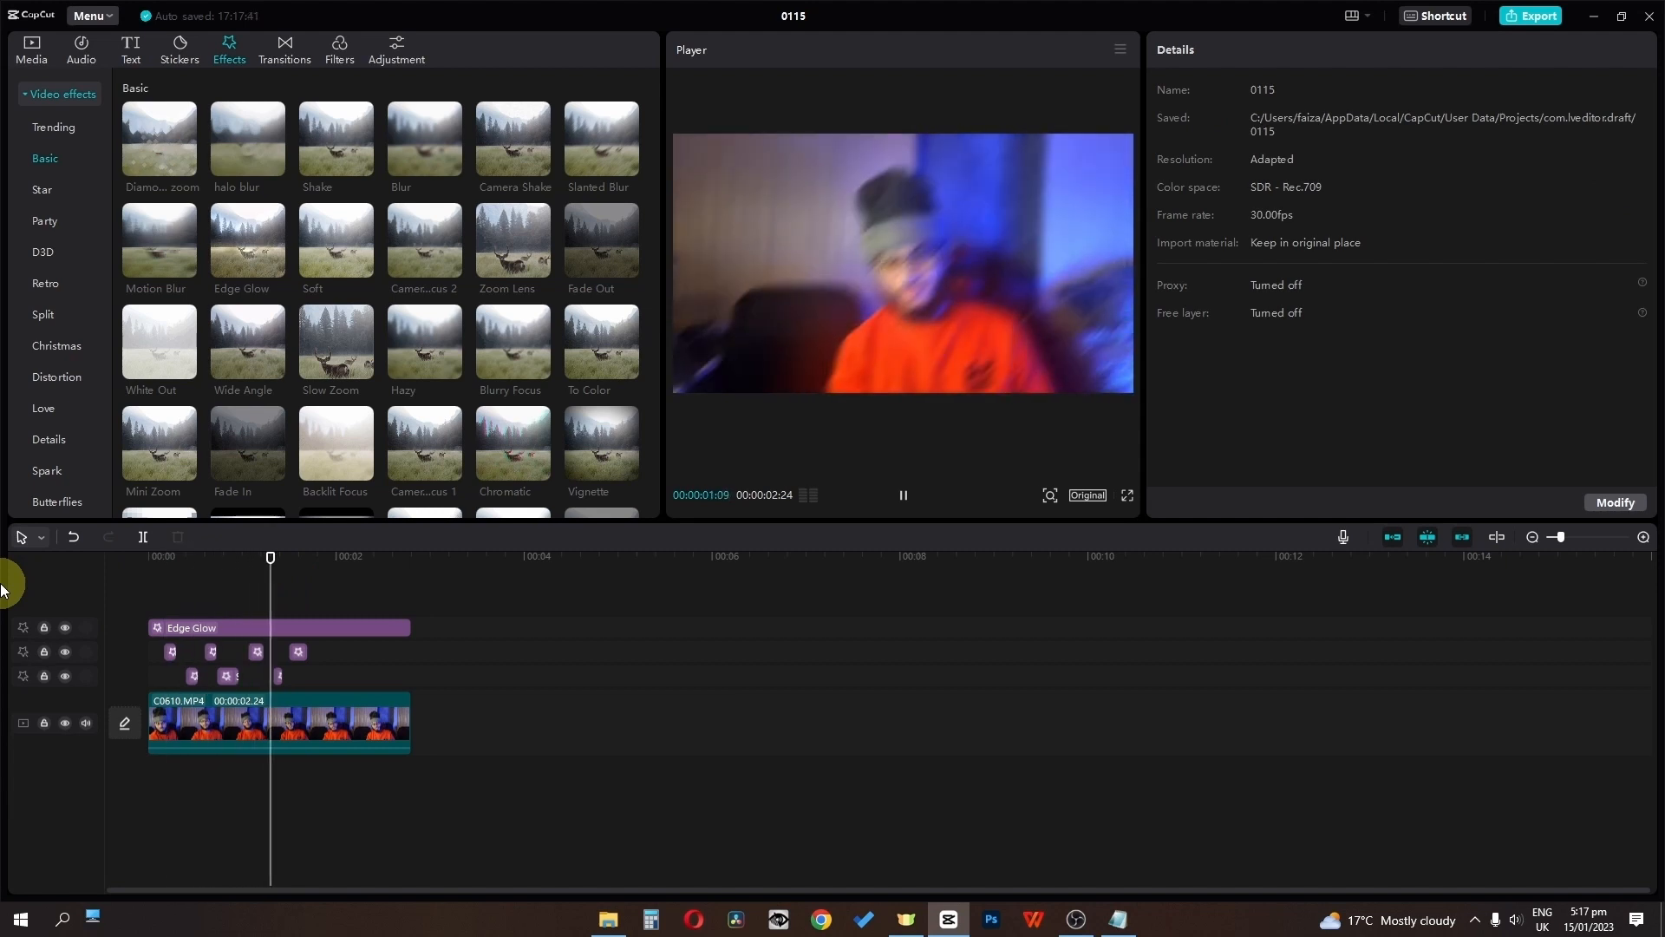
pyautogui.press('space')
pyautogui.click(297, 651)
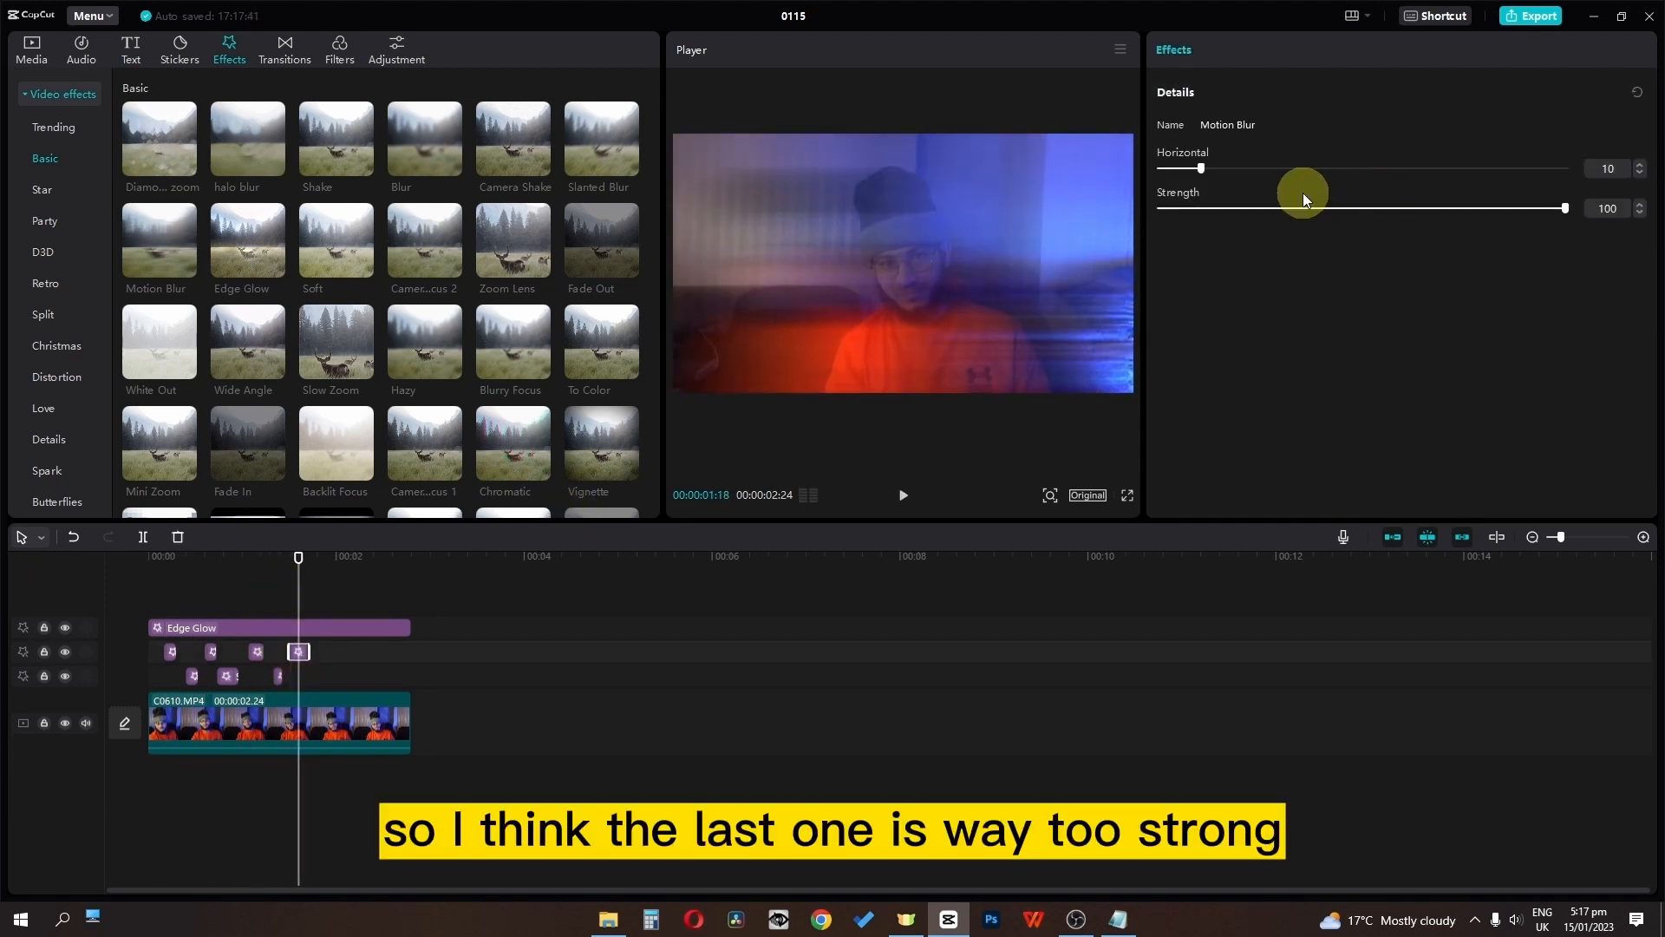
pyautogui.moveTo(1206, 170); pyautogui.dragTo(1366, 180)
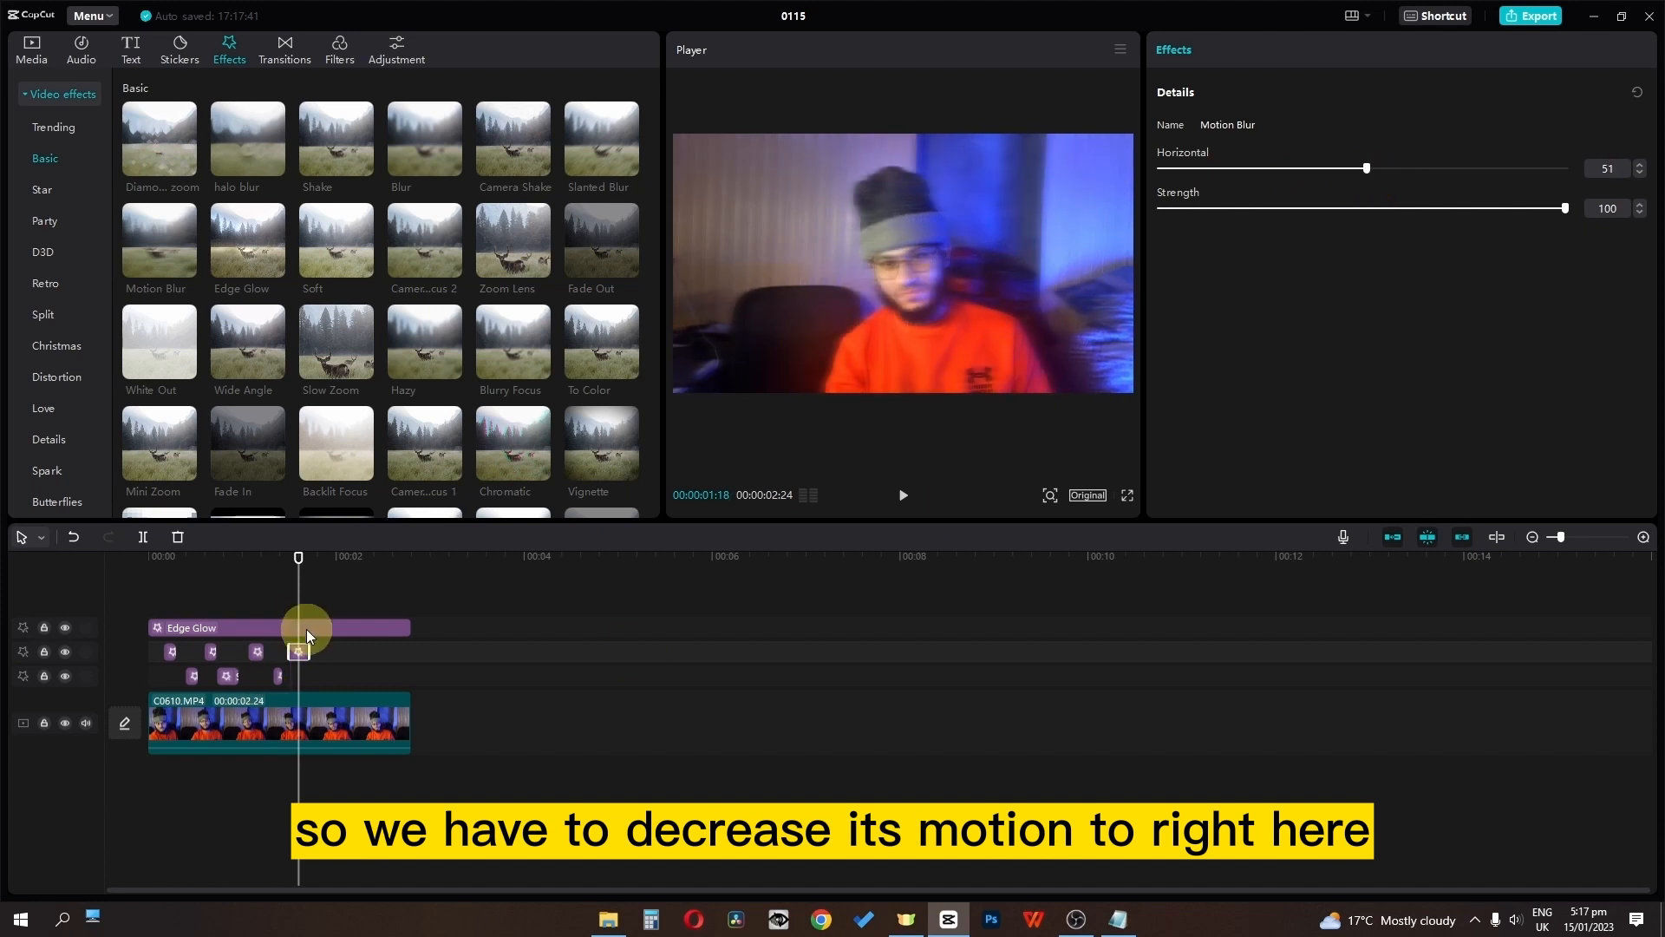
# Step: Lower the Rotate and Blur amounts of the Slanted Blur segment at 00:00:00:25 and play the clip from the start
pyautogui.moveTo(297, 588); pyautogui.dragTo(224, 590)
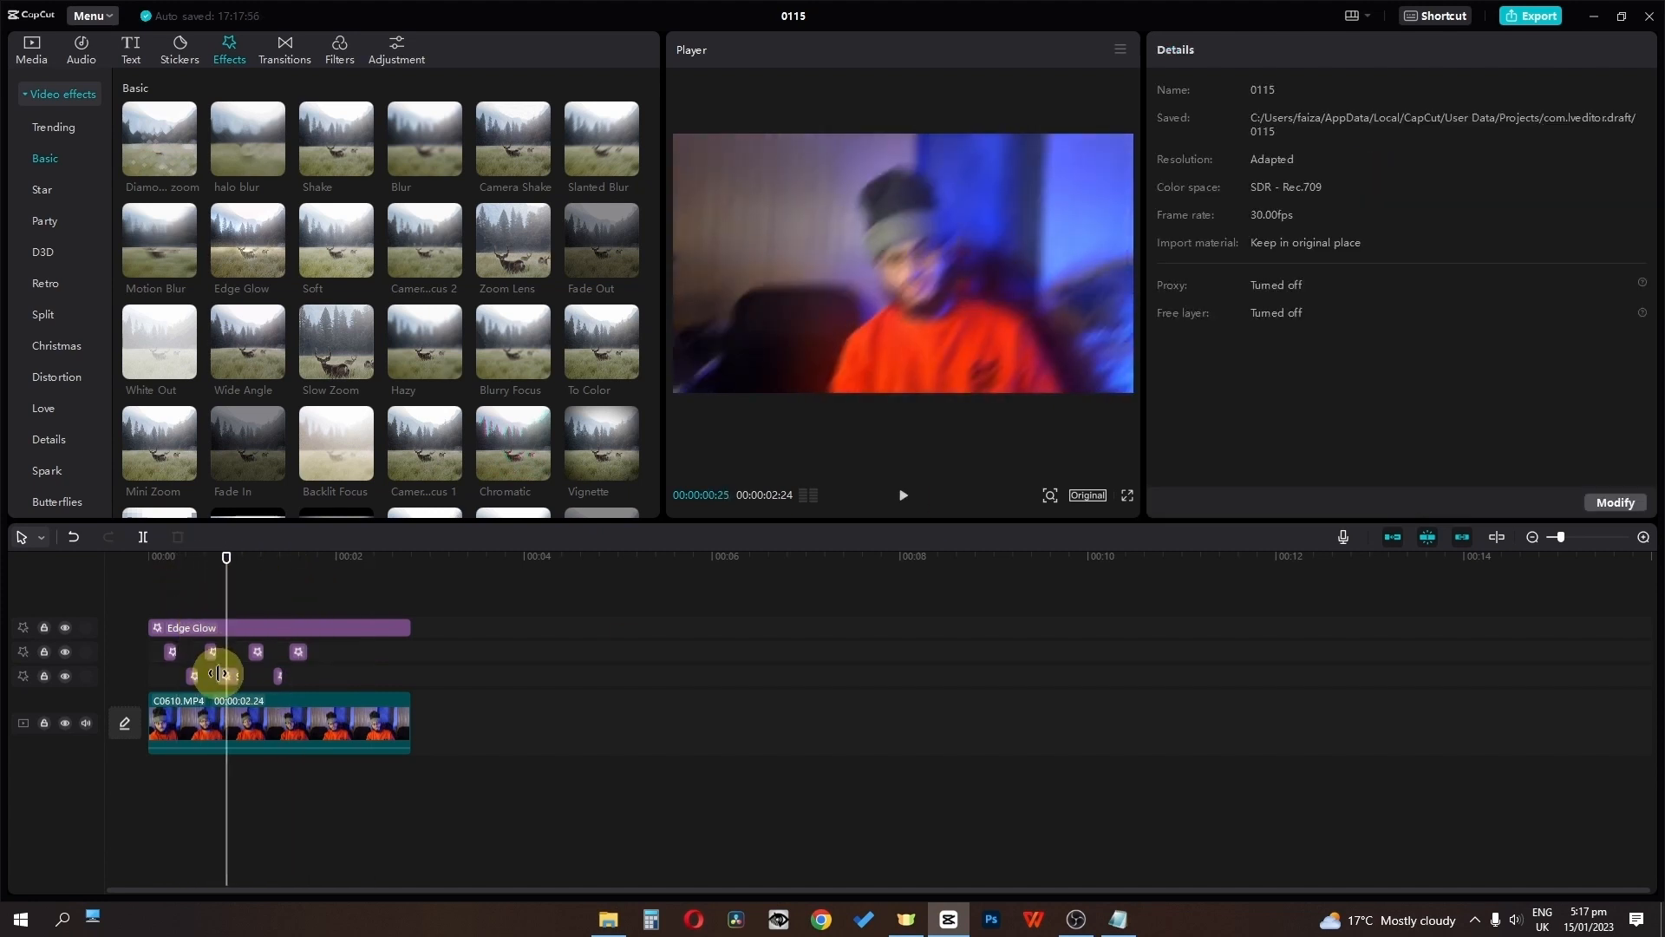
pyautogui.click(223, 674)
pyautogui.moveTo(1287, 211); pyautogui.dragTo(1215, 210)
pyautogui.moveTo(1352, 167); pyautogui.dragTo(1215, 164)
pyautogui.click(139, 560)
pyautogui.press('space')
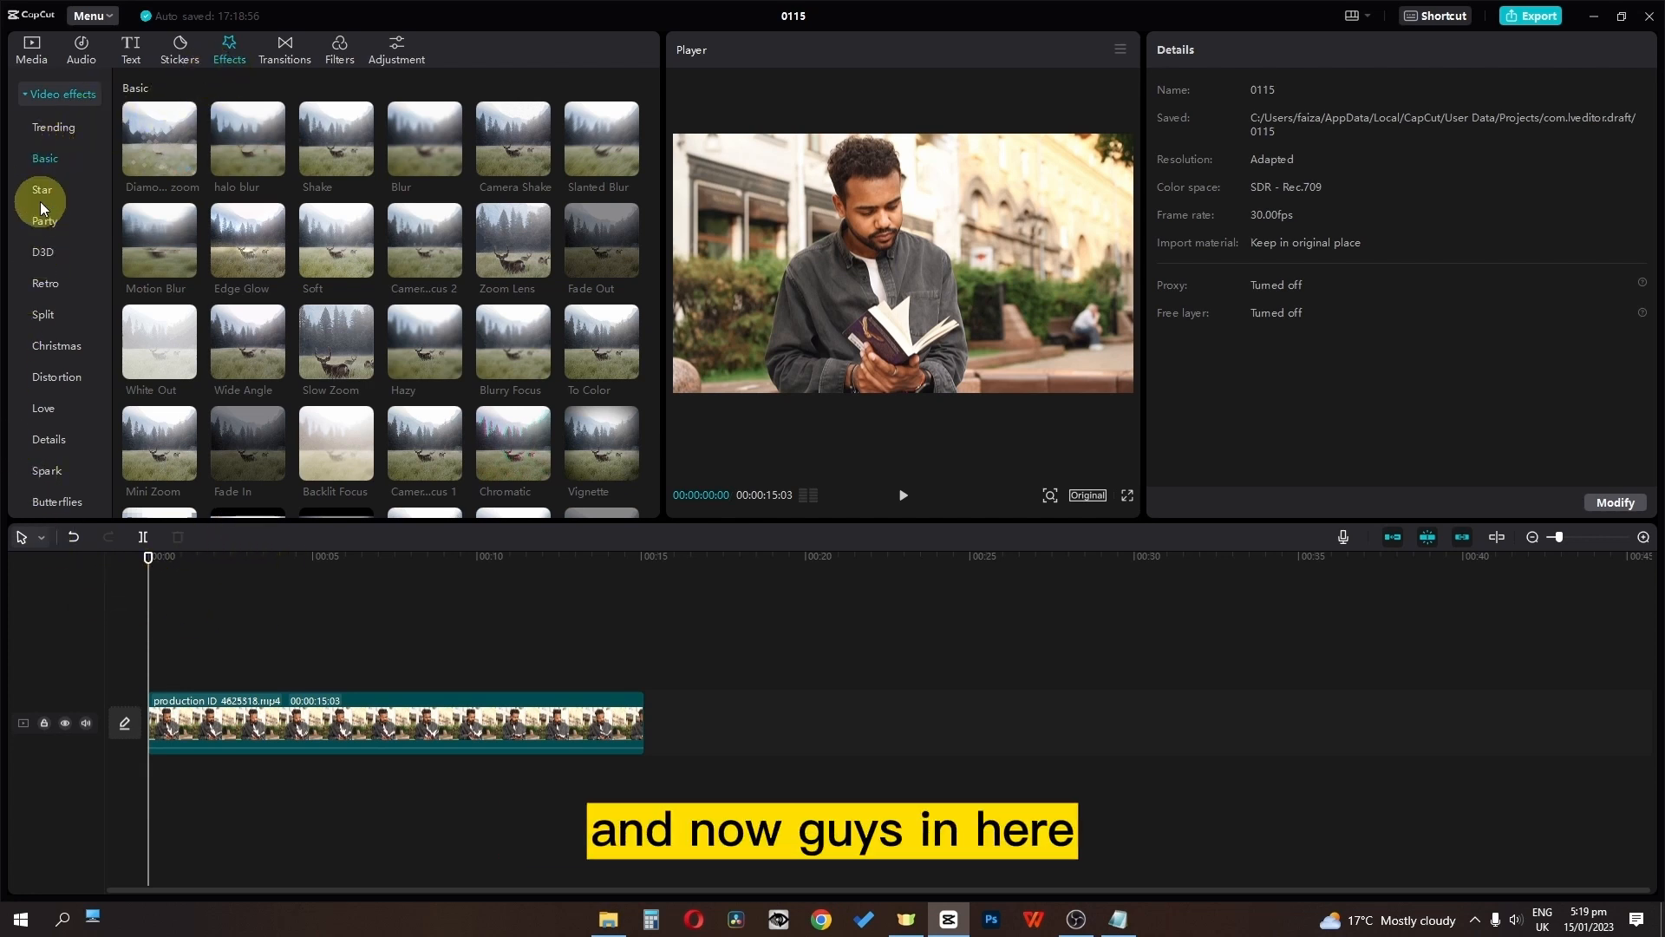
# Step: Preview the Zoom Lens and Slow Zoom effects, and add Slow Zoom above the clip from its start to about 00:00:05:08
pyautogui.click(491, 227)
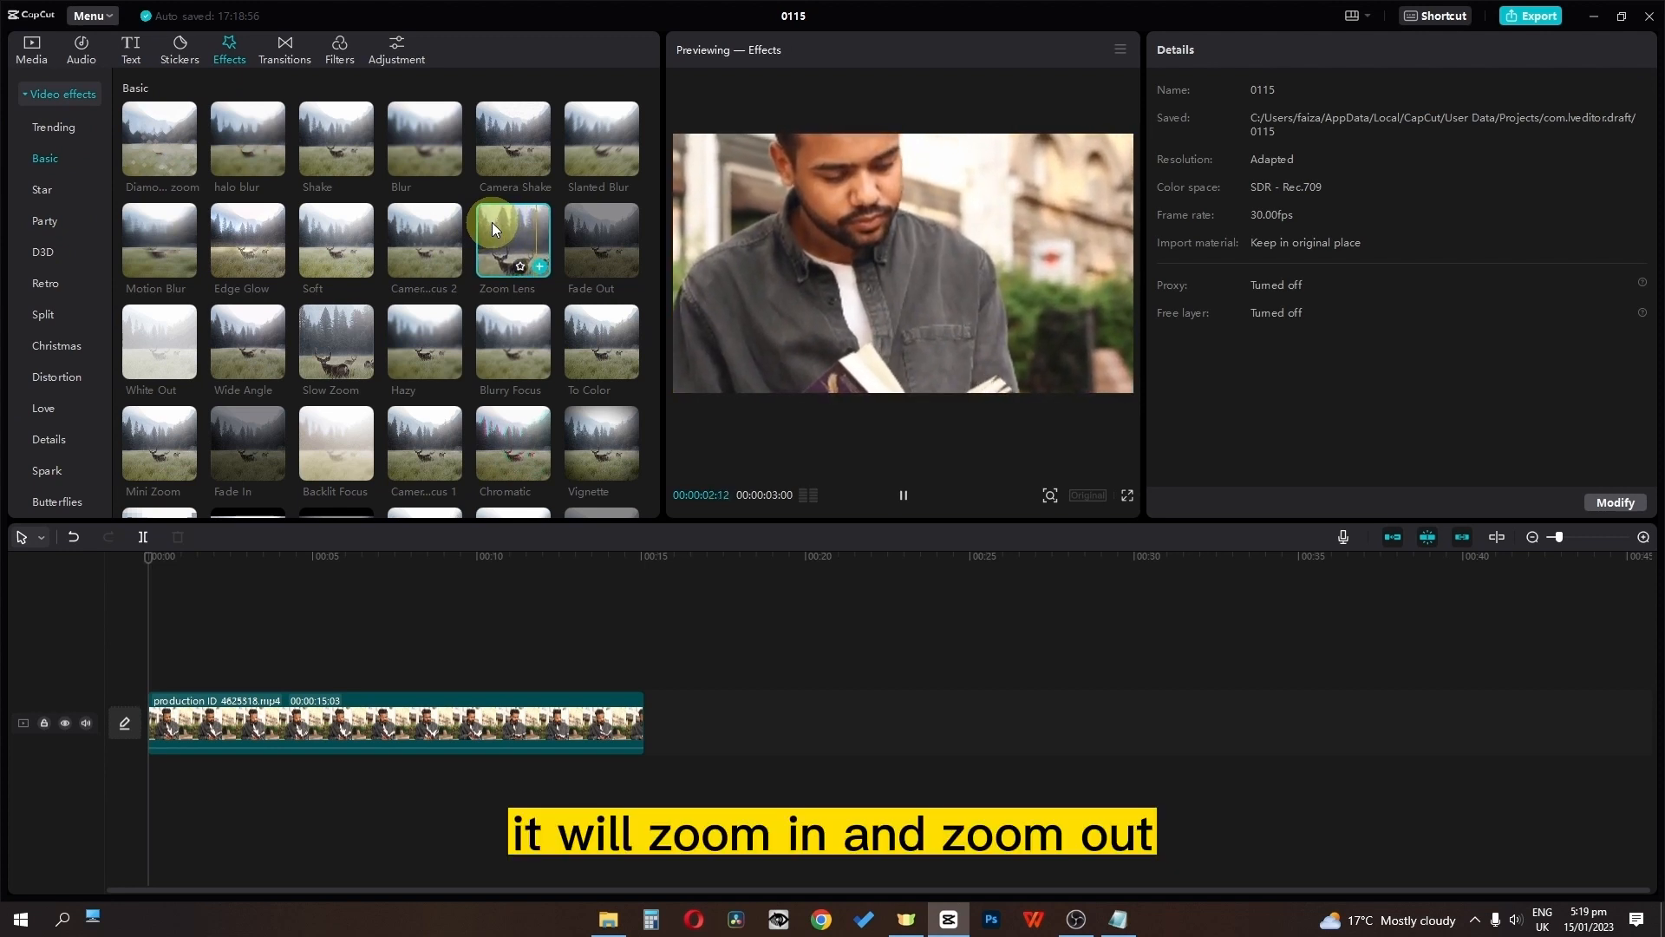
pyautogui.click(328, 319)
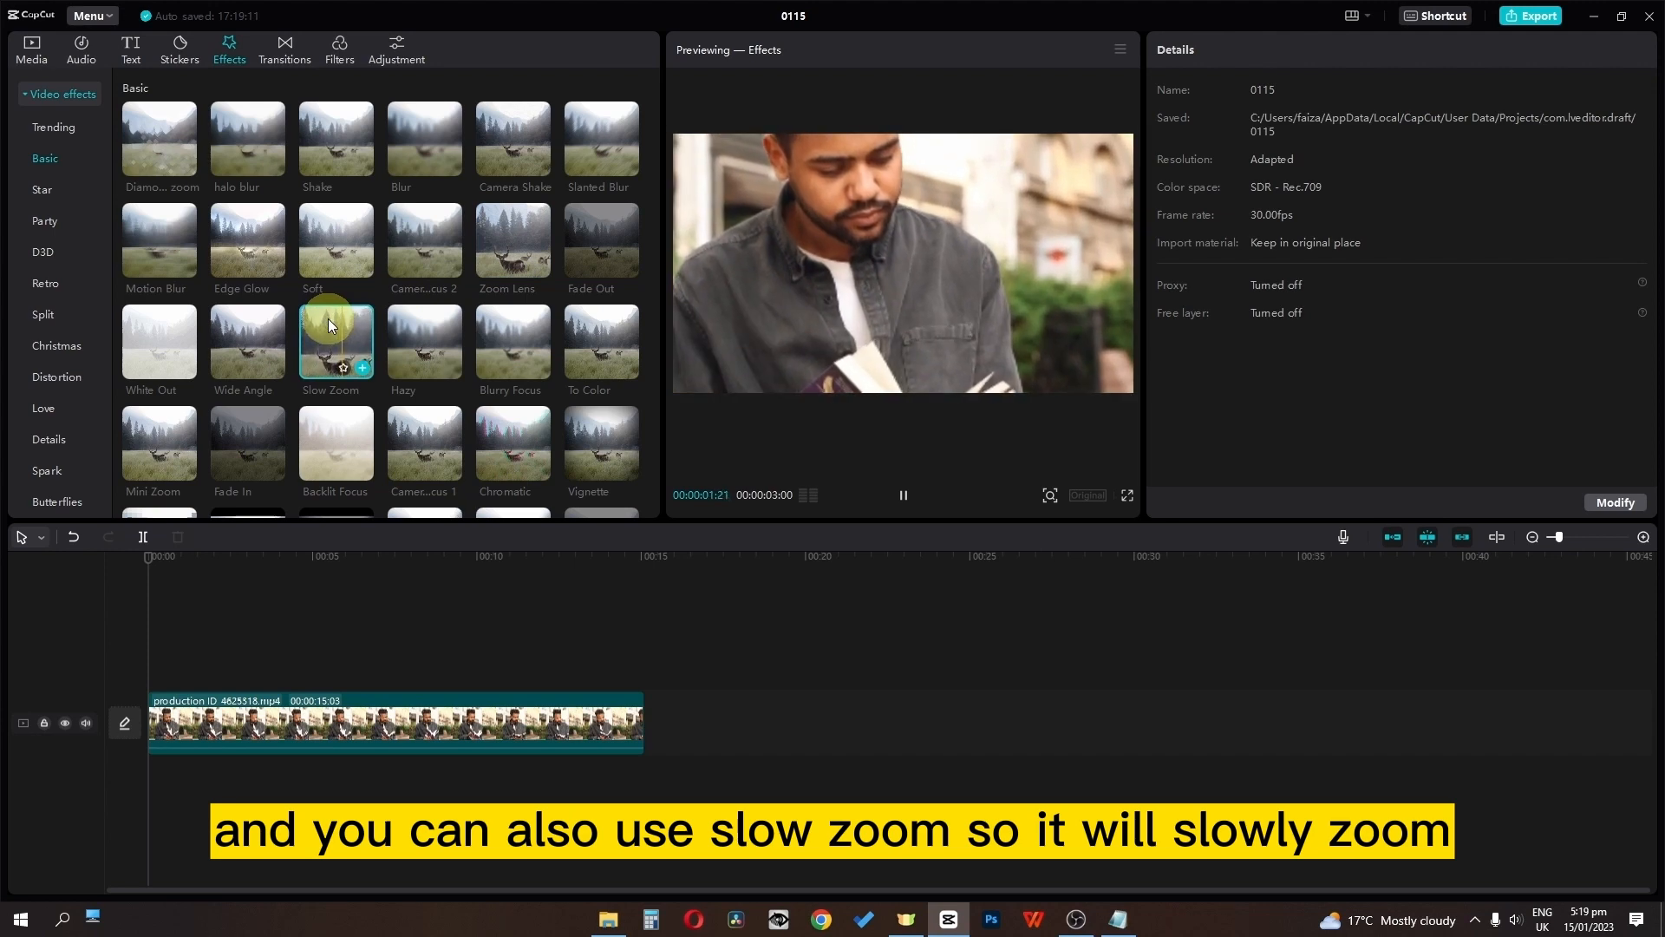
pyautogui.moveTo(328, 319); pyautogui.dragTo(321, 683)
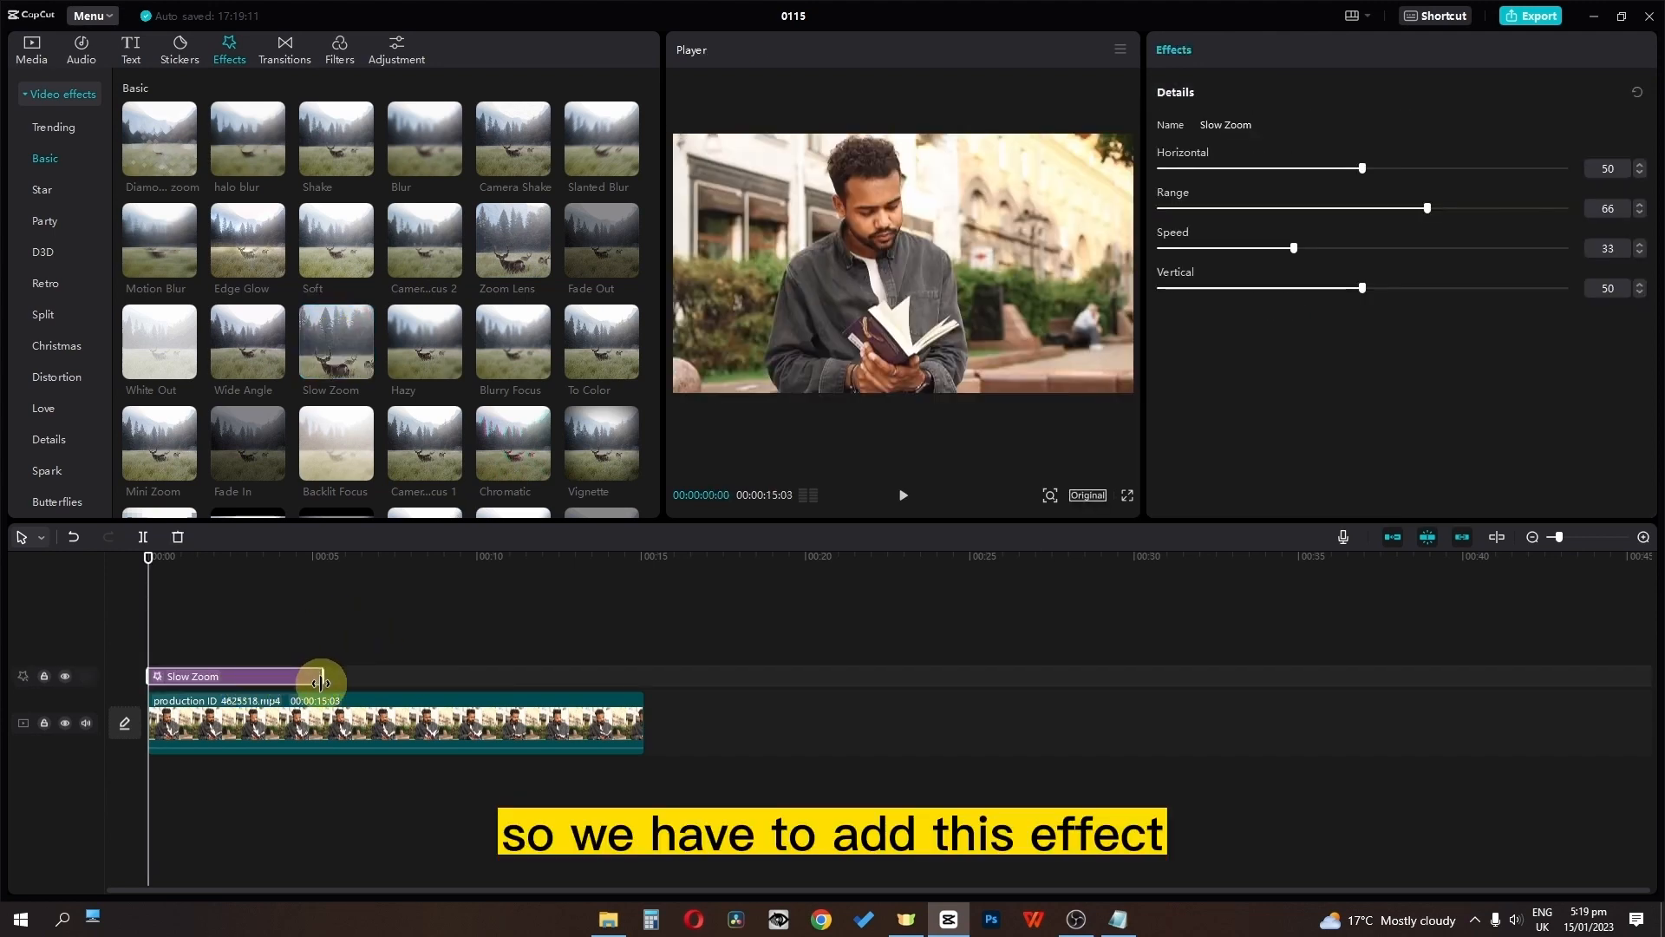
# Step: Split the clip at 00:00:05:15, delete the second part and end the clip level with the Slow Zoom effect
pyautogui.moveTo(148, 558); pyautogui.dragTo(330, 682)
pyautogui.click(337, 718)
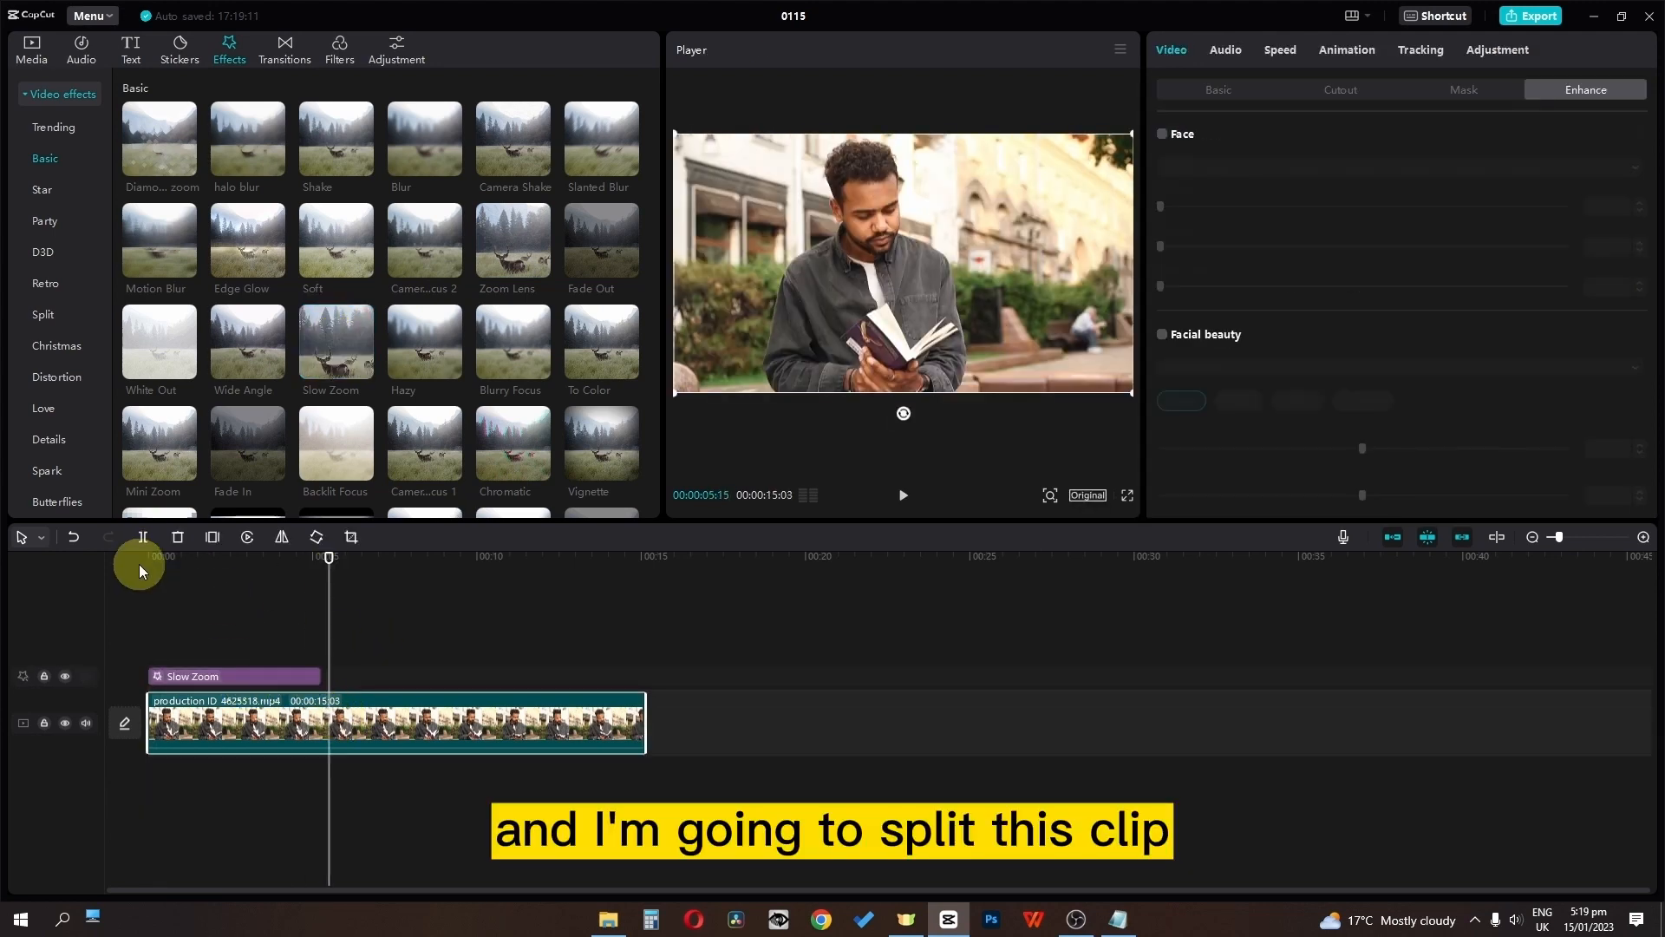
pyautogui.click(143, 538)
pyautogui.rightClick(407, 706)
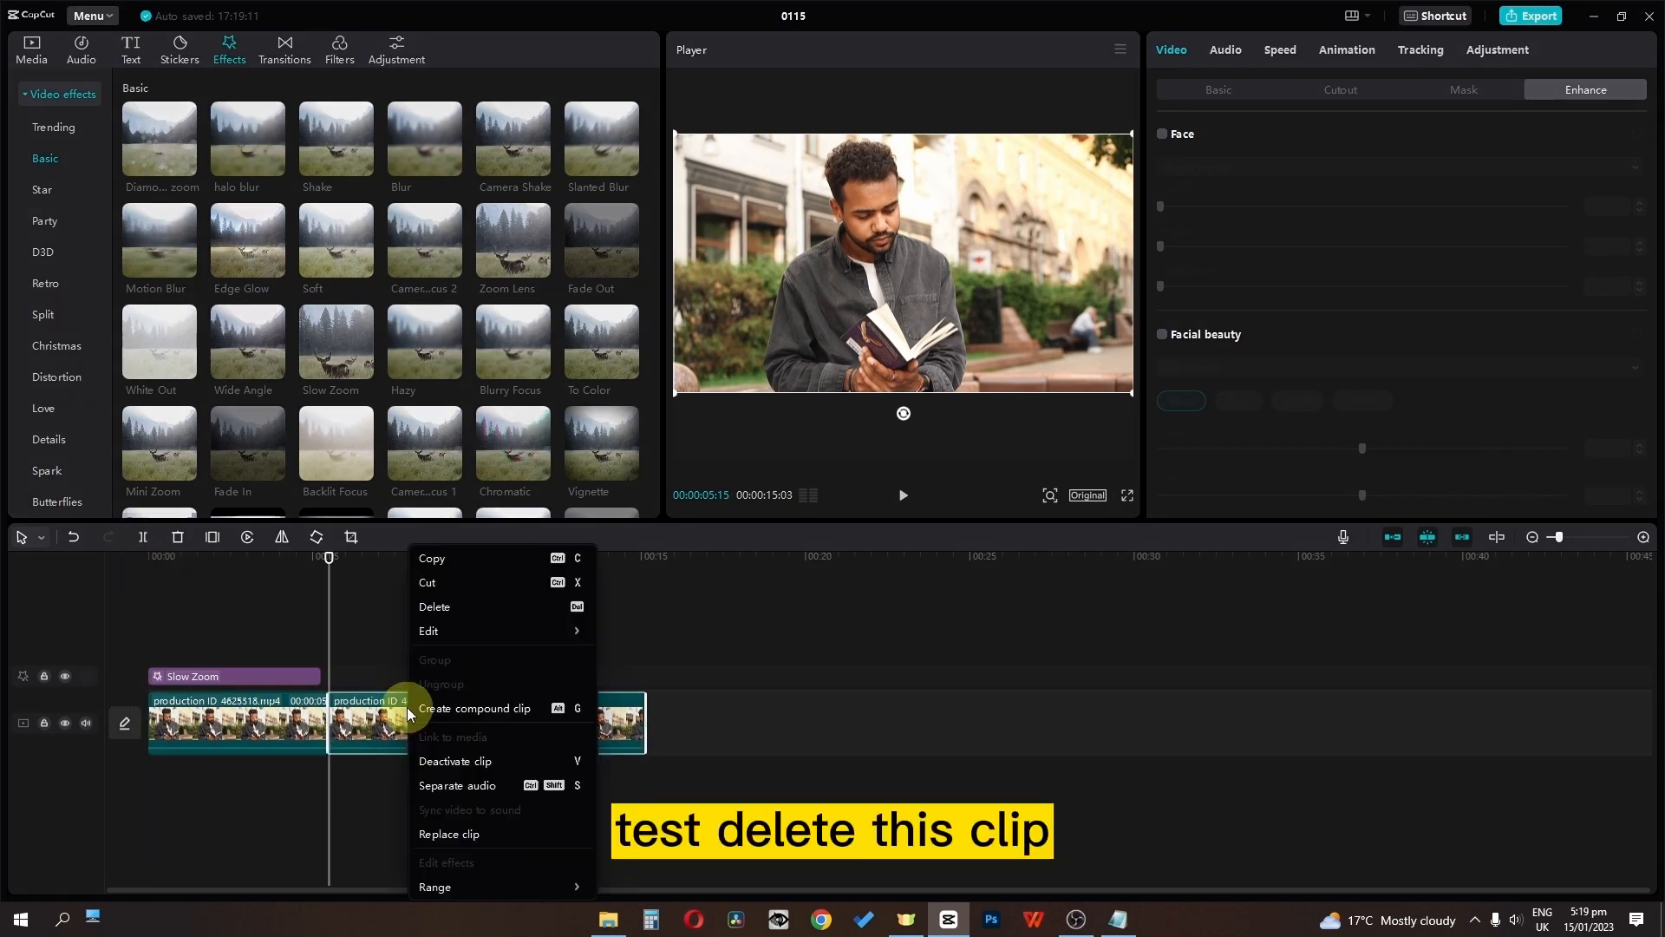
pyautogui.click(451, 612)
# Step: Scrub through the zoomed clip to 00:00:04:08 and set the Slow Zoom effect's Speed to 2
pyautogui.click(182, 568)
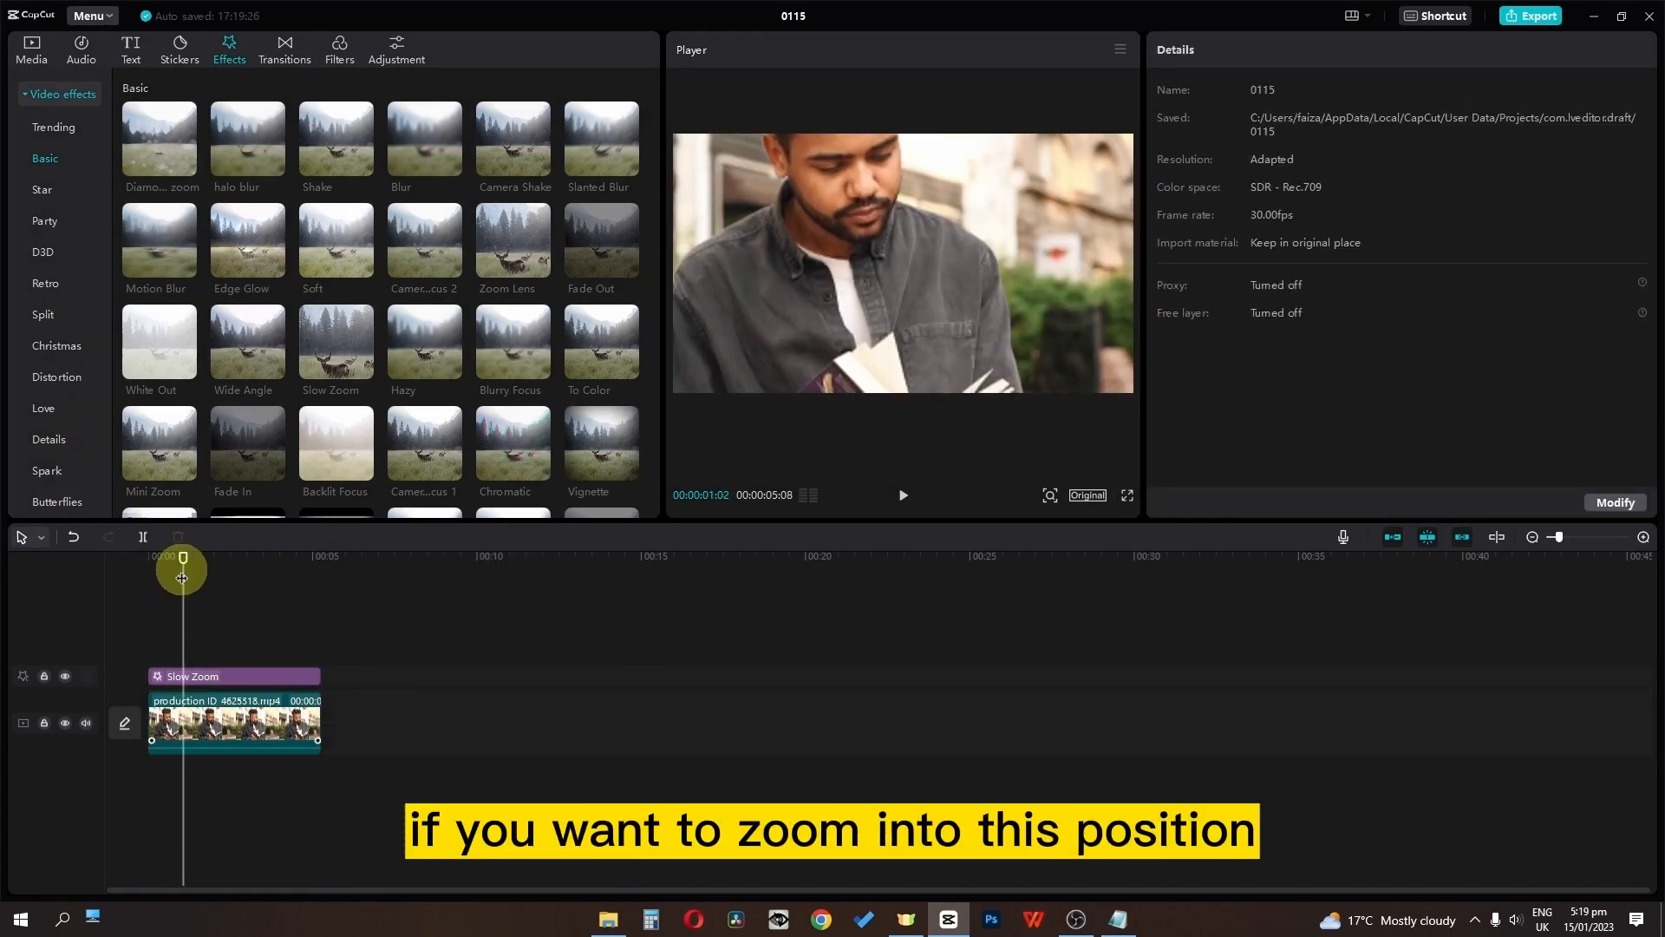
pyautogui.moveTo(182, 576); pyautogui.dragTo(290, 576)
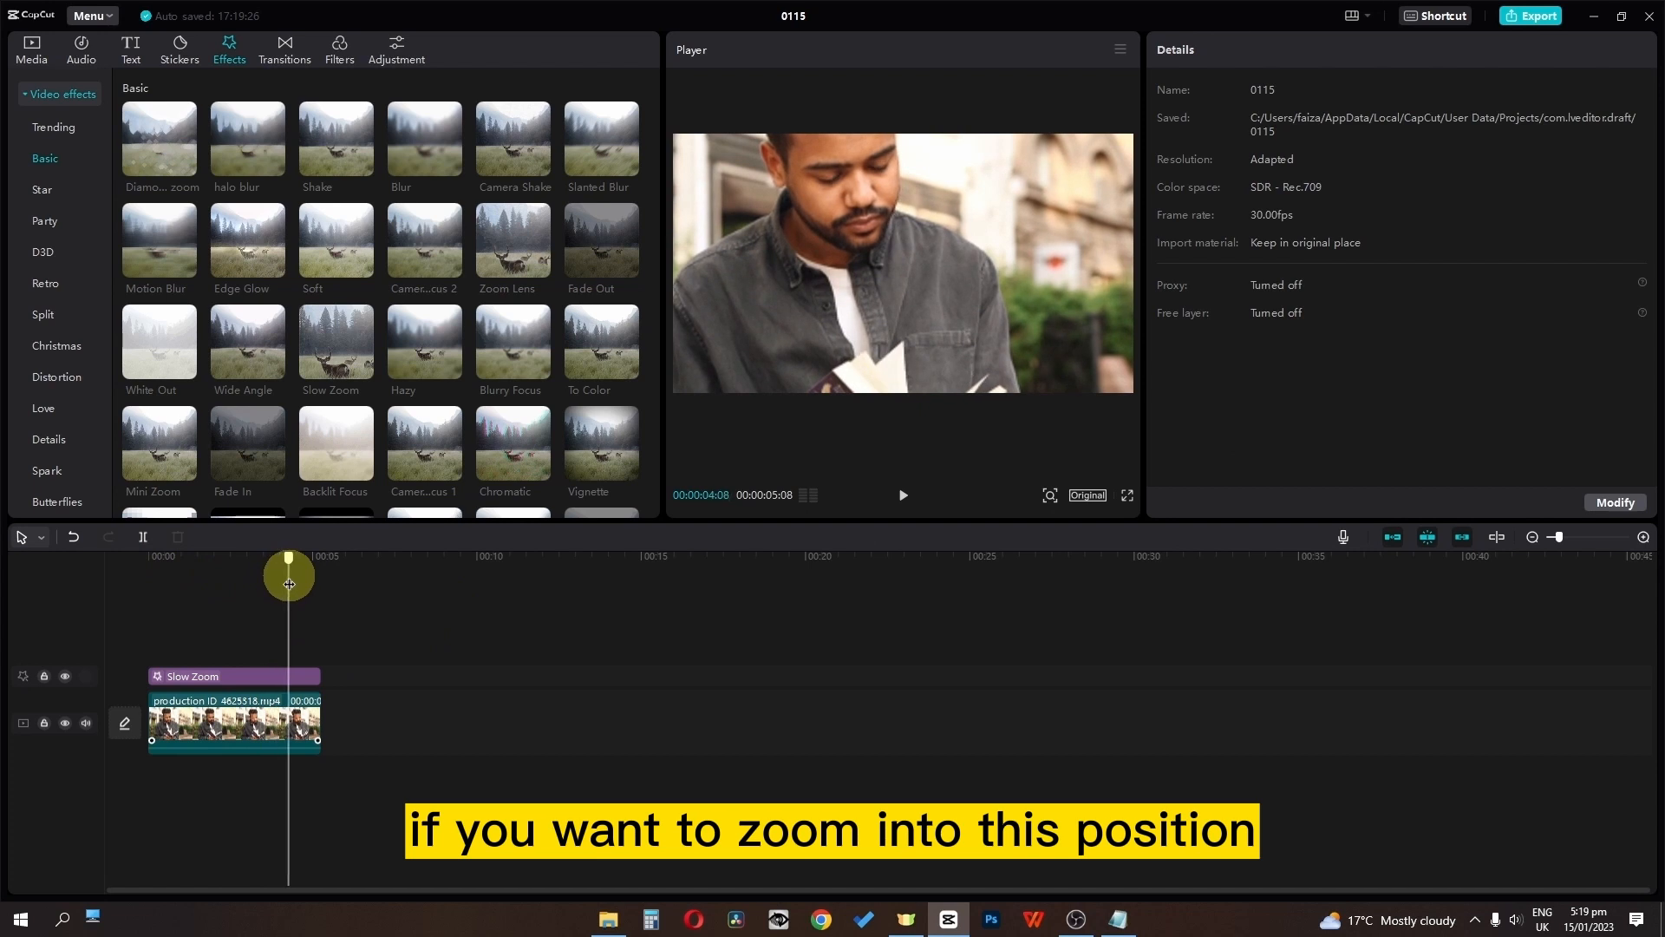
pyautogui.click(257, 676)
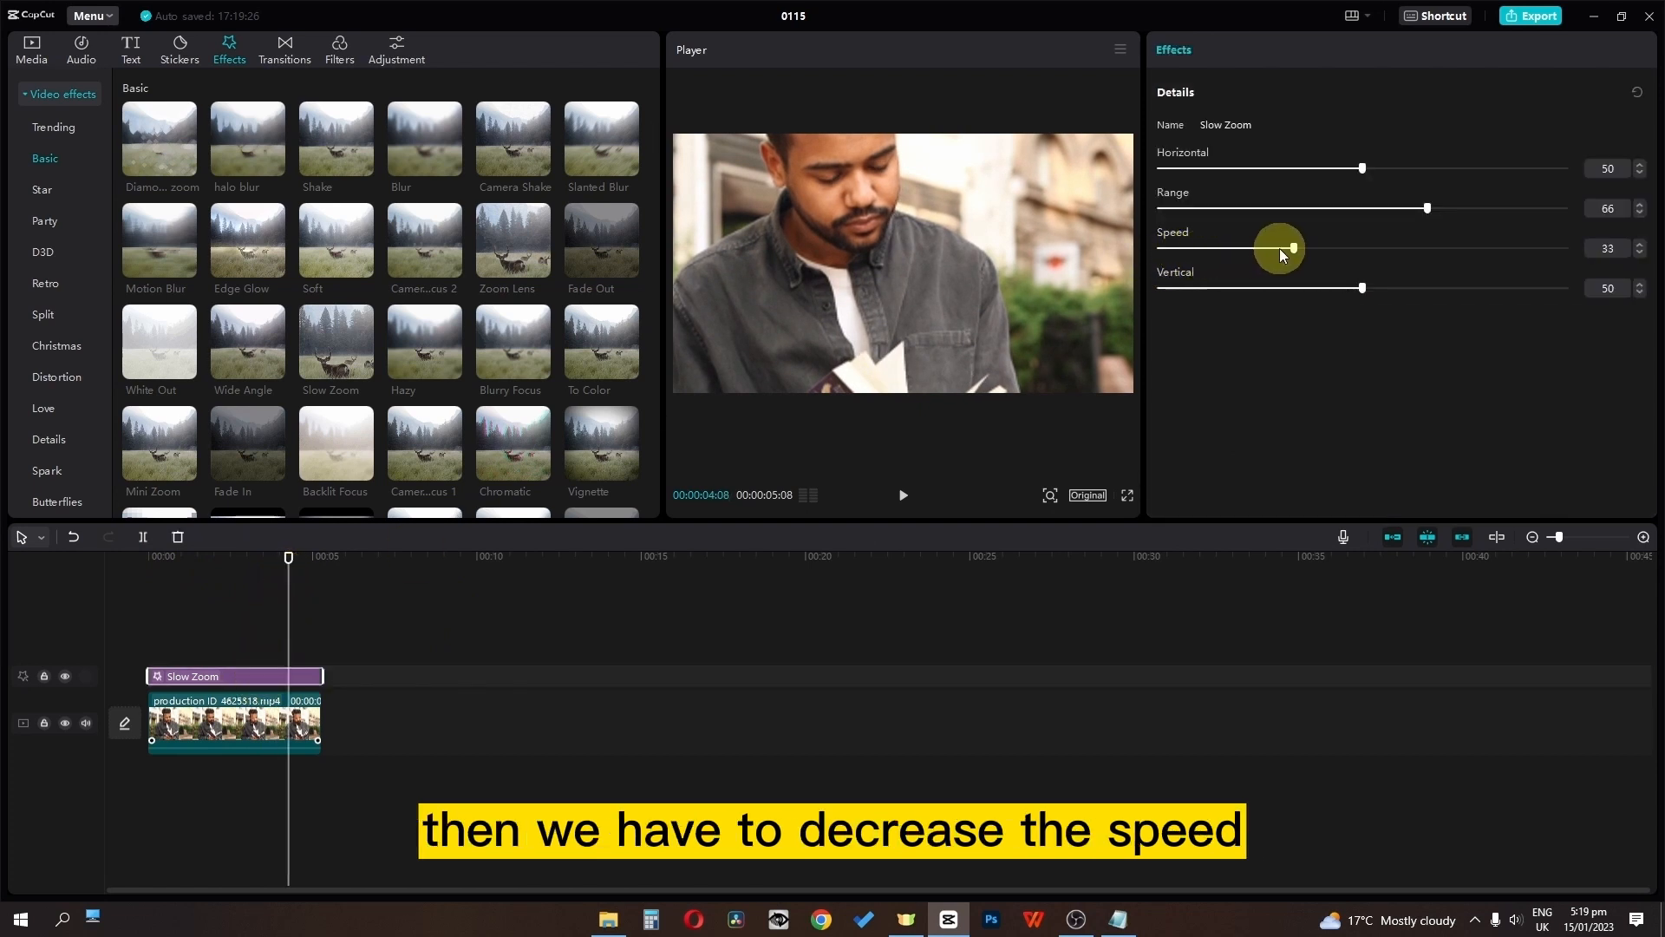
pyautogui.moveTo(1195, 247); pyautogui.dragTo(1169, 248)
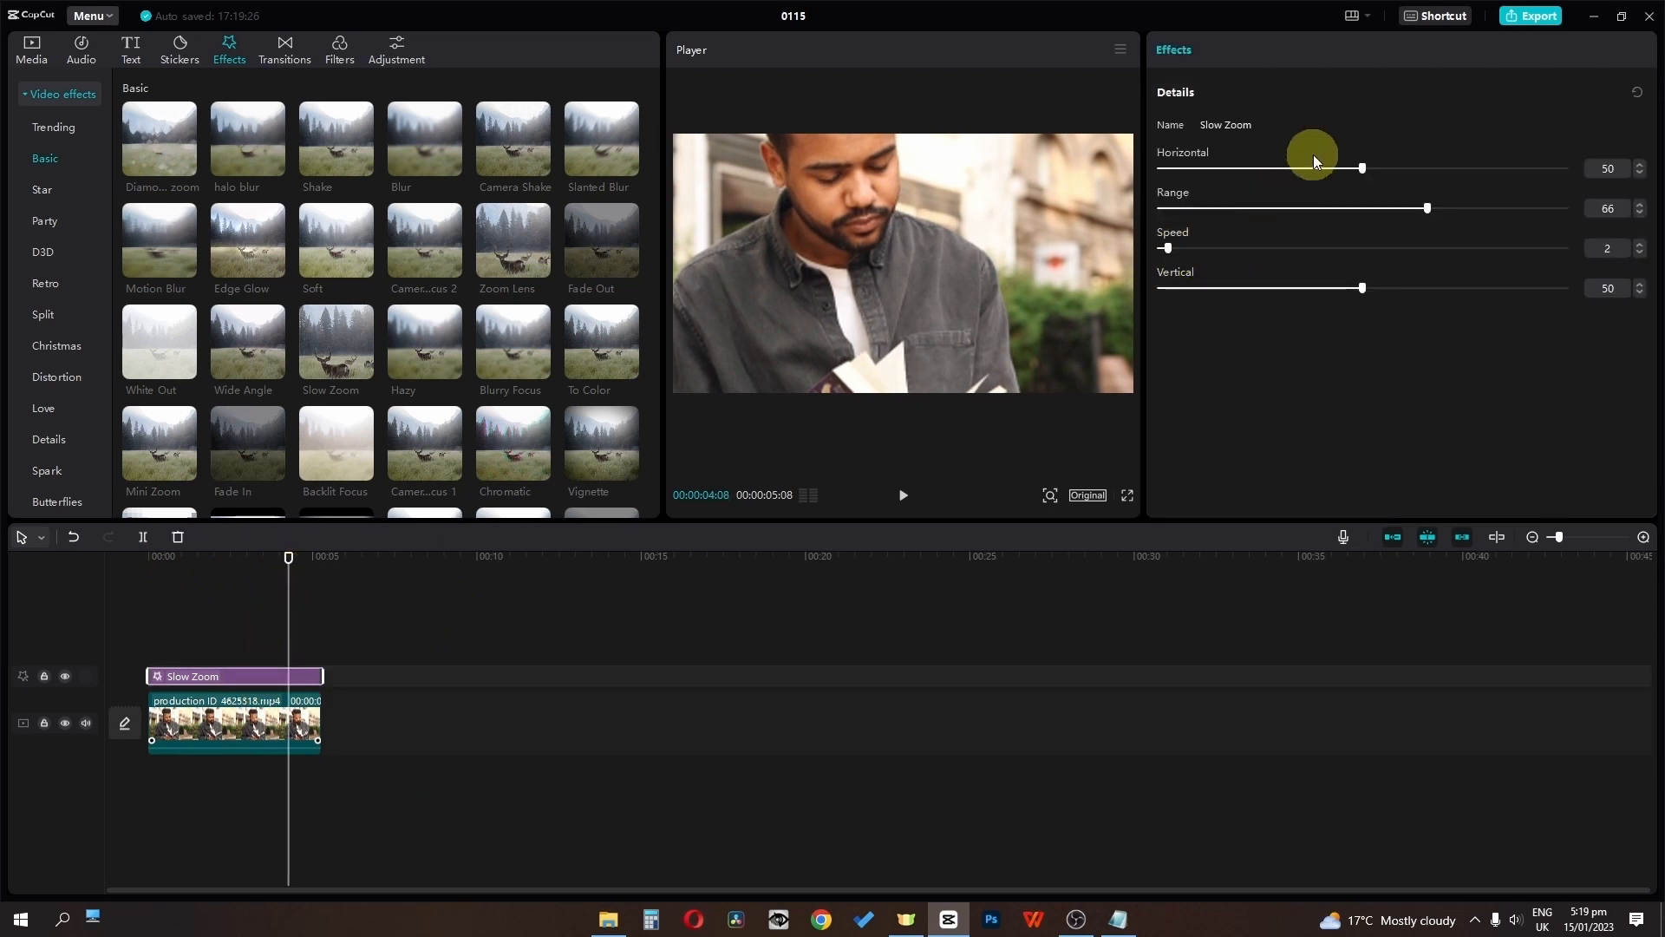
# Step: Set Slow Zoom's Range to 35, Horizontal to 29 and Vertical to 94, and play the clip from the start
pyautogui.moveTo(1433, 213); pyautogui.dragTo(1314, 167)
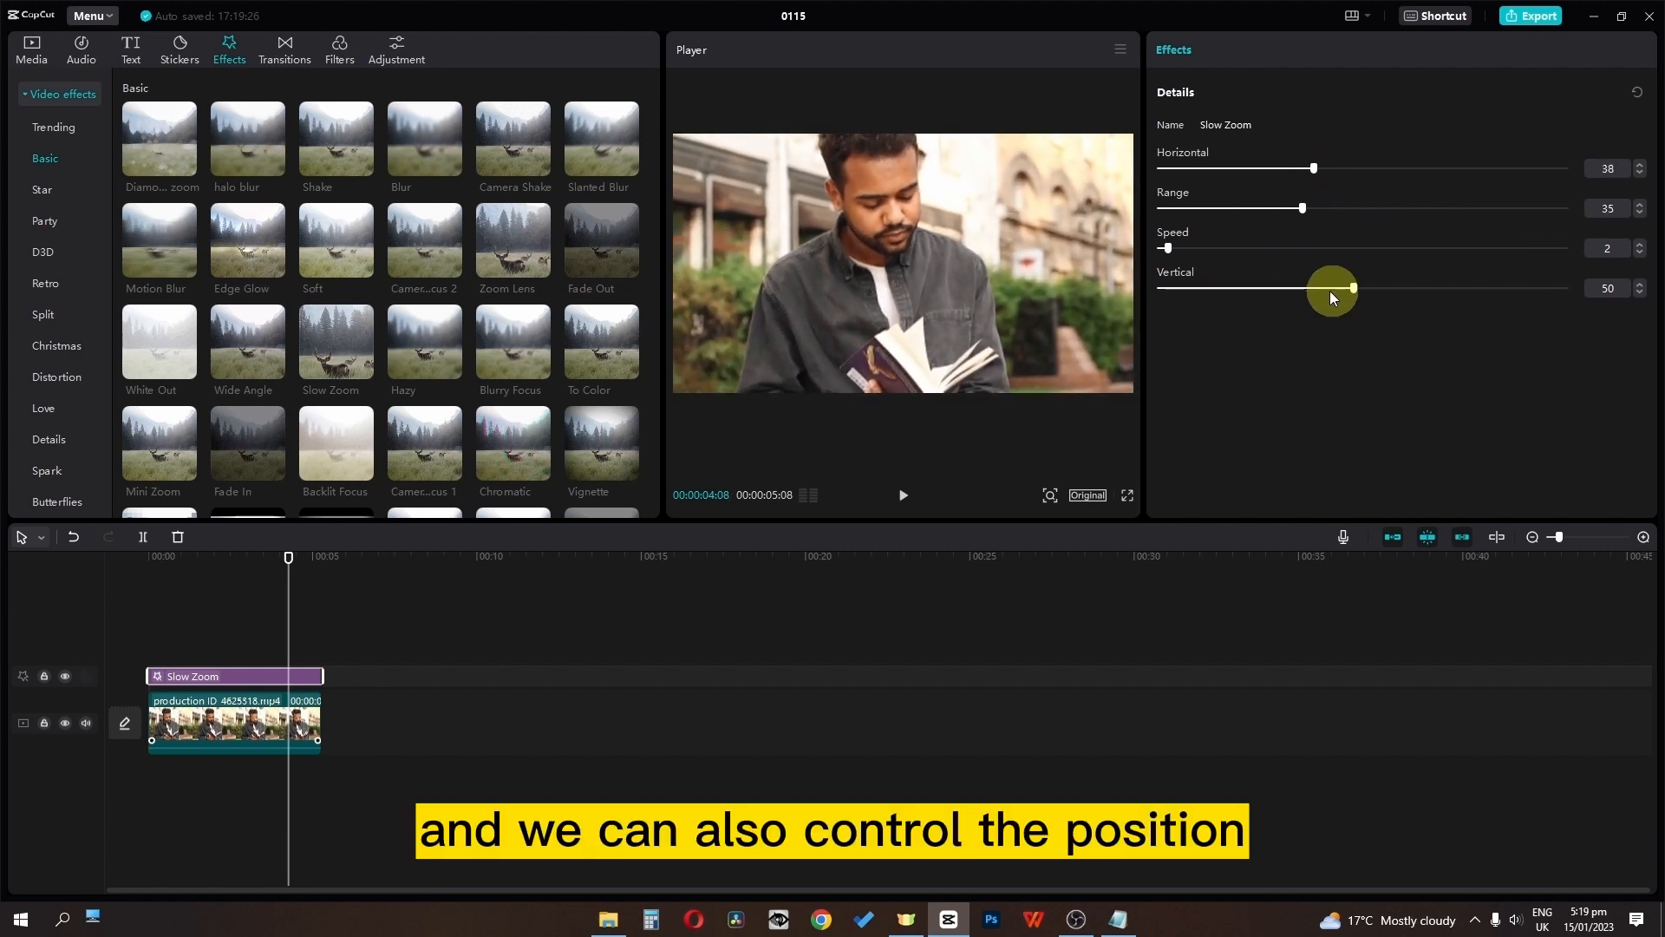
pyautogui.moveTo(1420, 279); pyautogui.dragTo(1542, 261)
pyautogui.moveTo(1313, 168); pyautogui.dragTo(1276, 166)
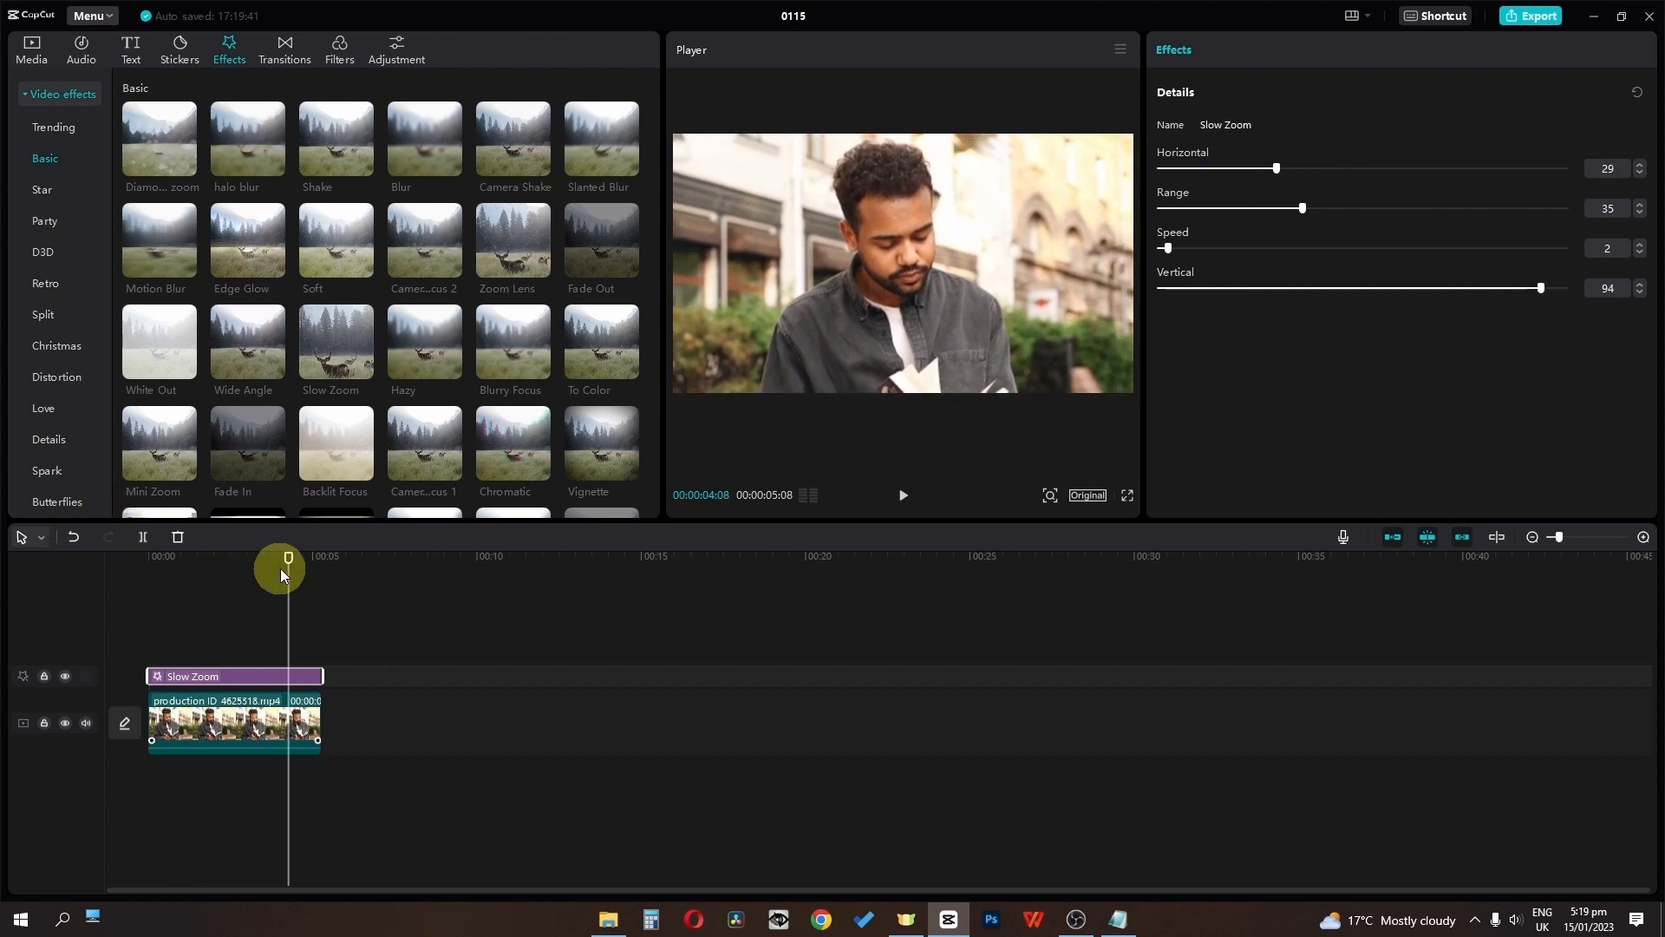
pyautogui.moveTo(289, 572); pyautogui.dragTo(2, 580)
pyautogui.press('space')
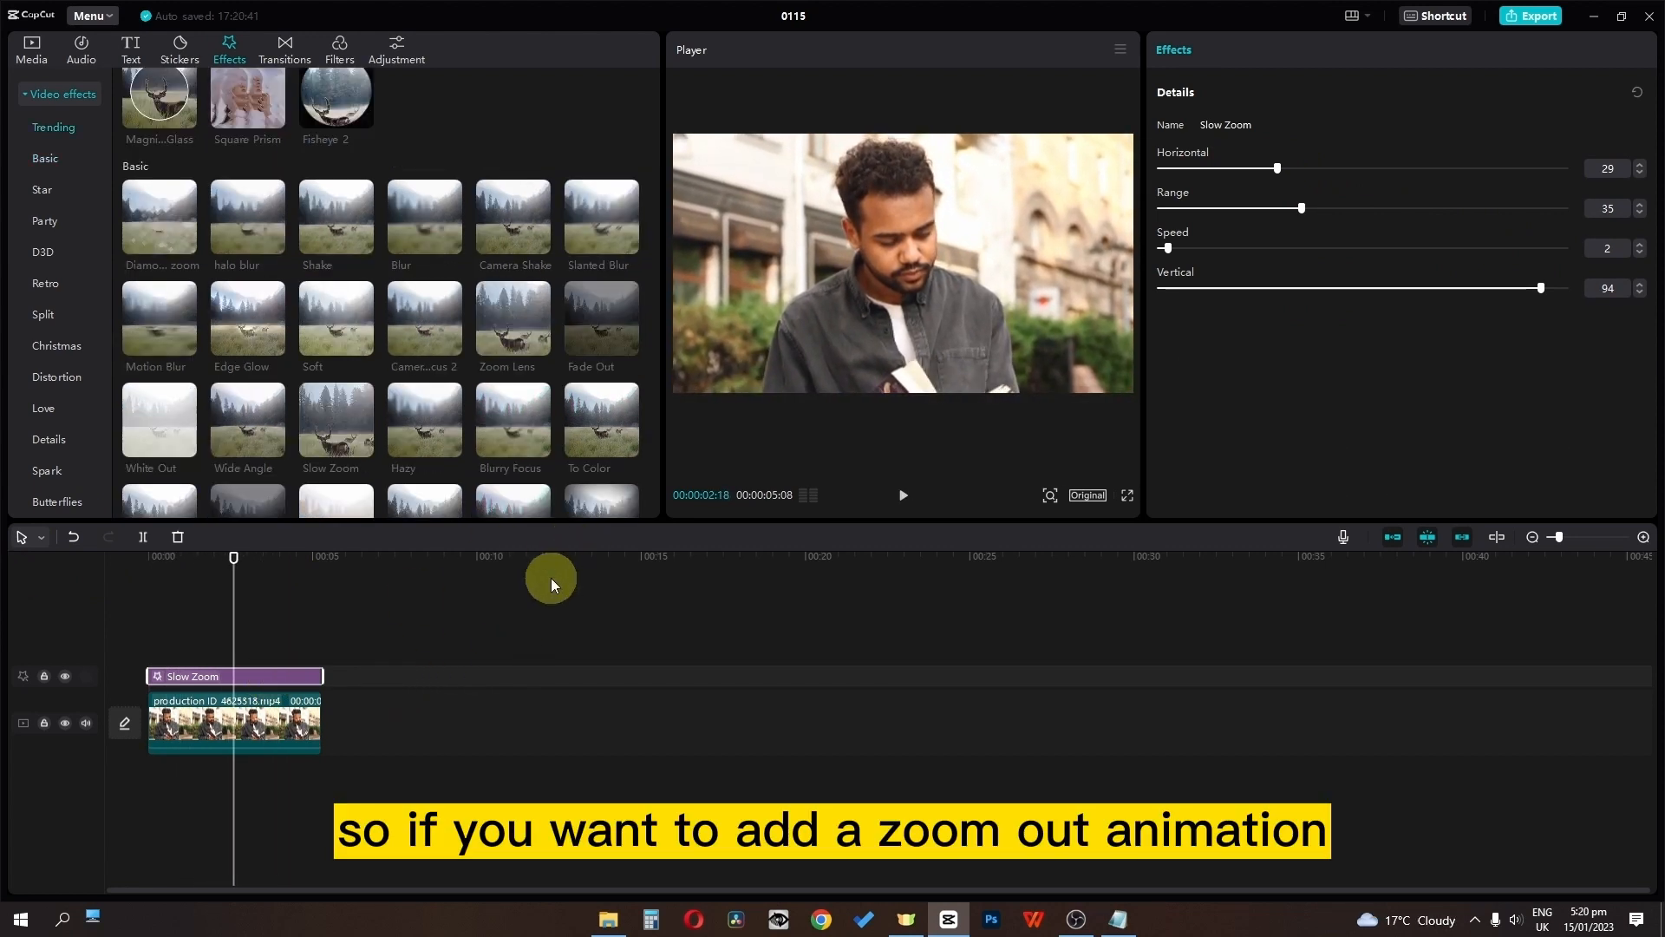
# Step: Replace Slow Zoom with the Zoom Lens effect spanning the whole clip and play it back from the start
pyautogui.press('Delete')
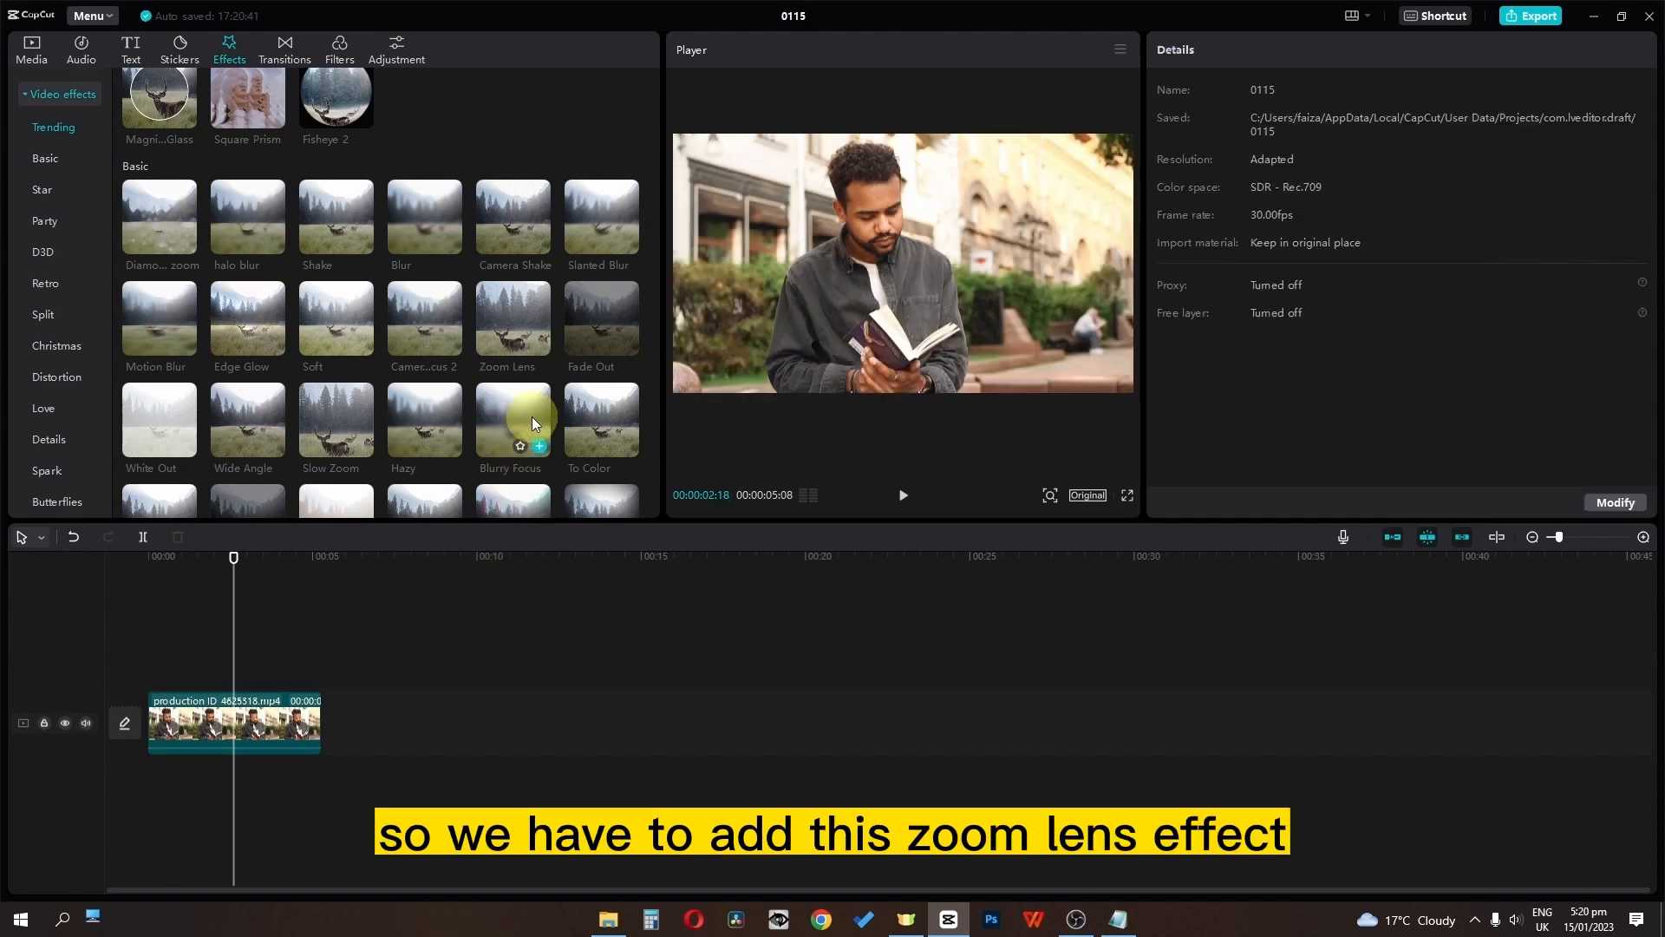
pyautogui.click(538, 344)
pyautogui.moveTo(299, 676)
pyautogui.mouseDown()
pyautogui.moveTo(193, 676)
pyautogui.moveTo(318, 676)
pyautogui.mouseUp()
pyautogui.moveTo(234, 598); pyautogui.dragTo(57, 598)
pyautogui.press('space')
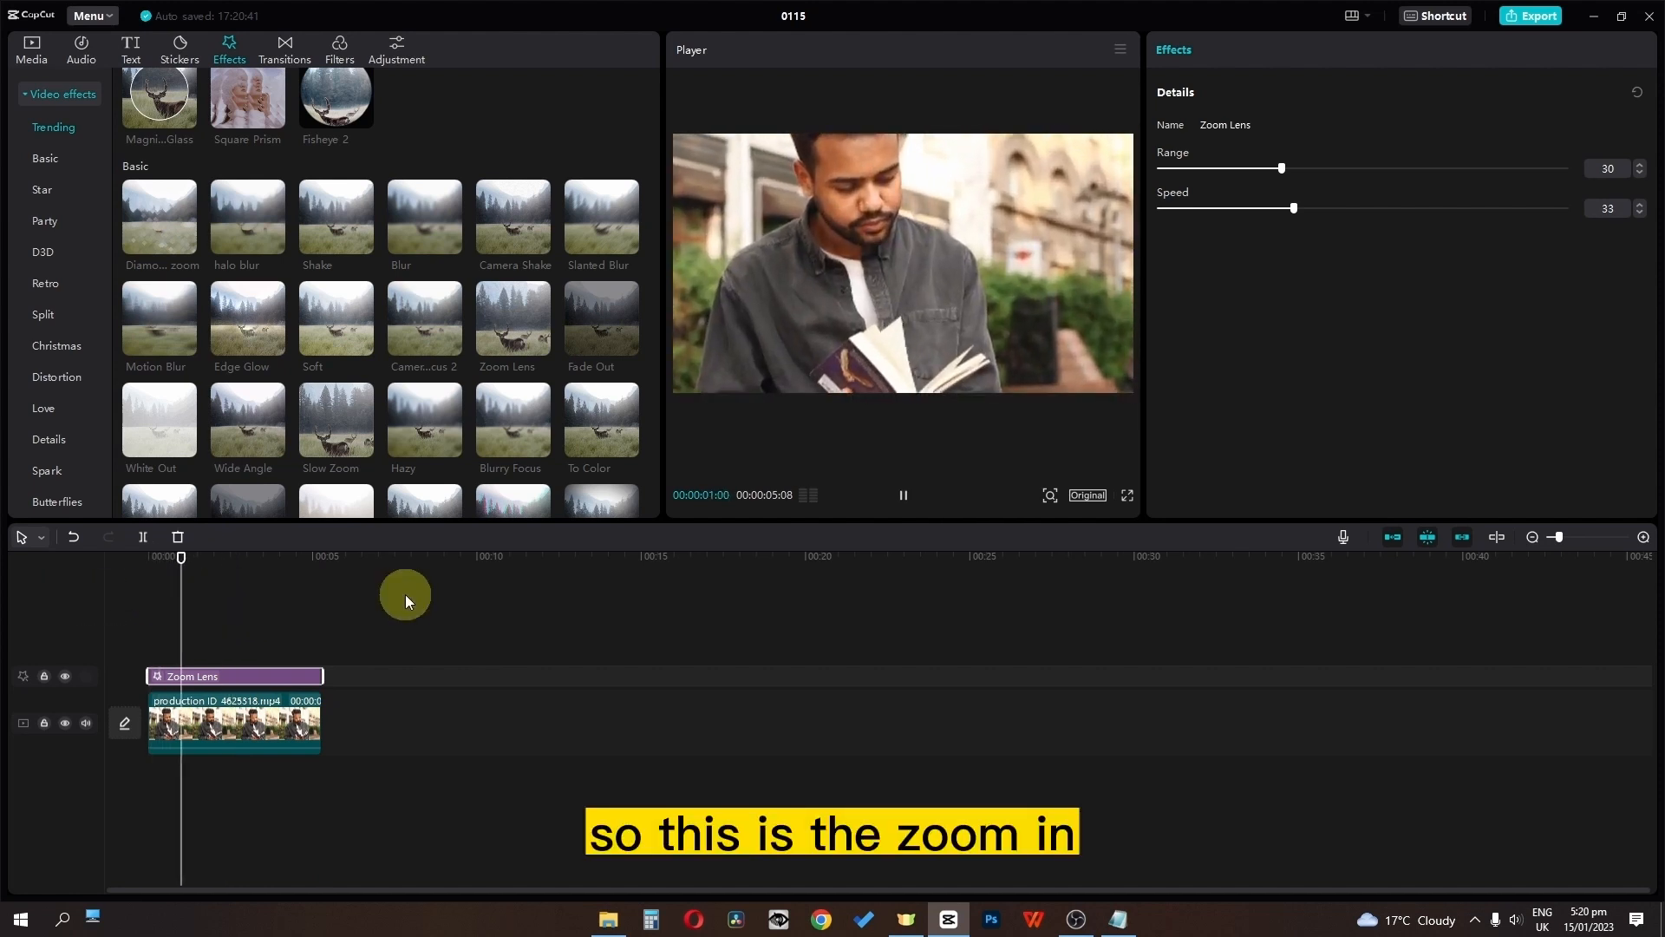
pyautogui.press('space')
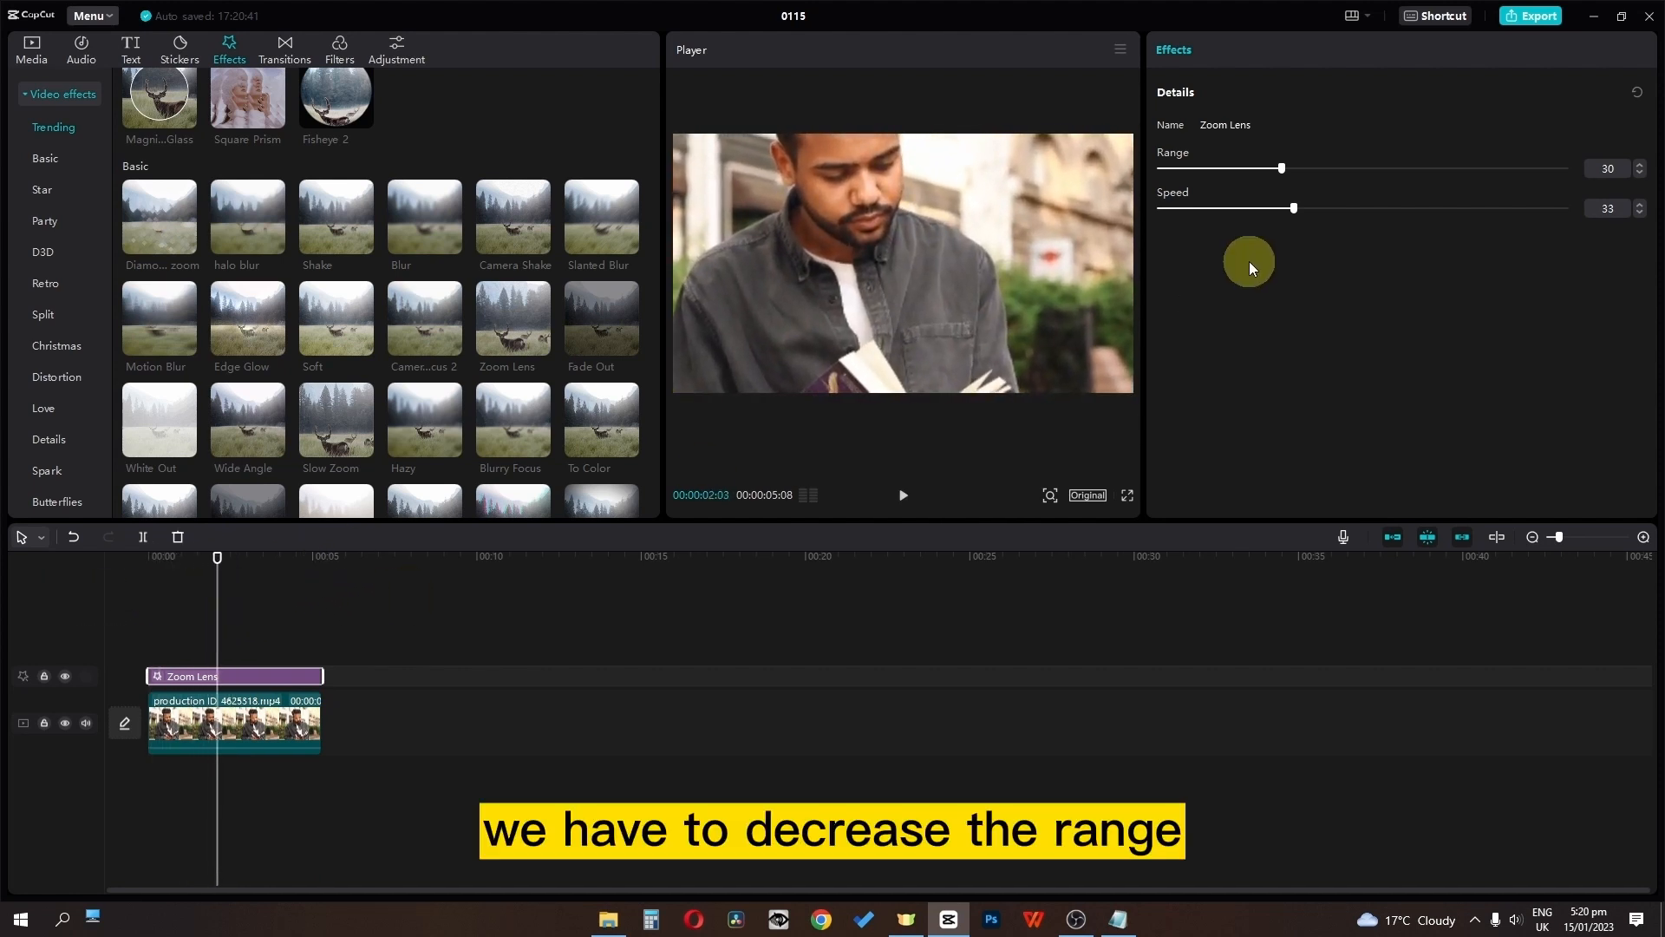
# Step: Set Zoom Lens Range to 11, lower its Speed and play the clip from the start
pyautogui.moveTo(1282, 171); pyautogui.dragTo(1206, 172)
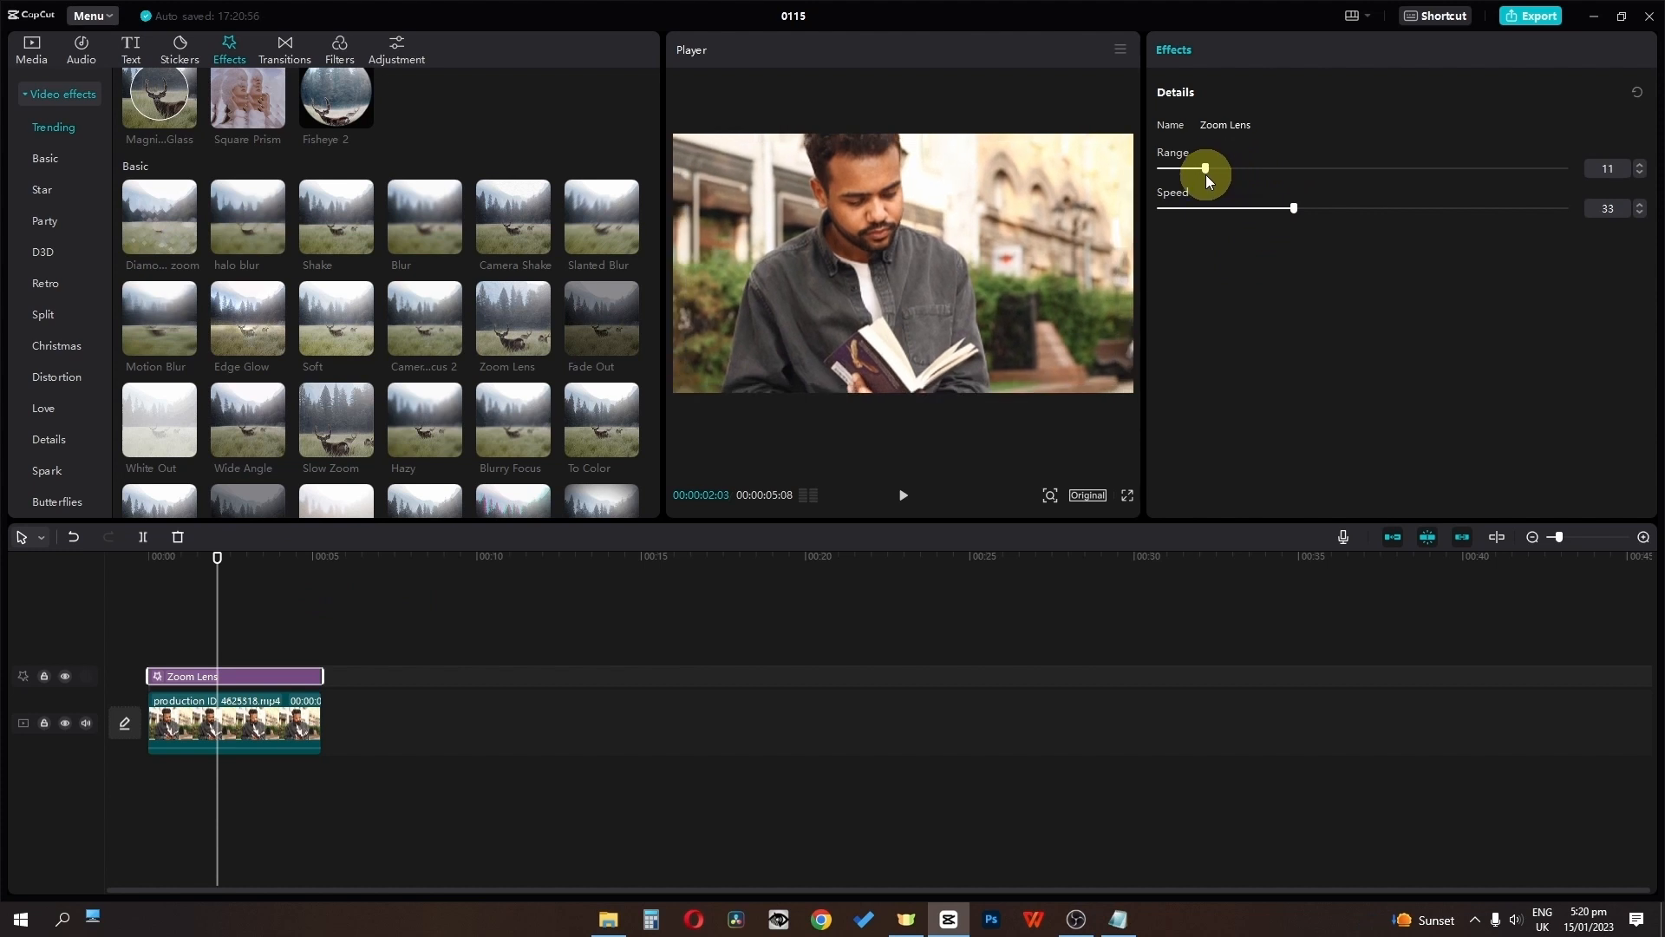
pyautogui.moveTo(1291, 206); pyautogui.dragTo(1189, 208)
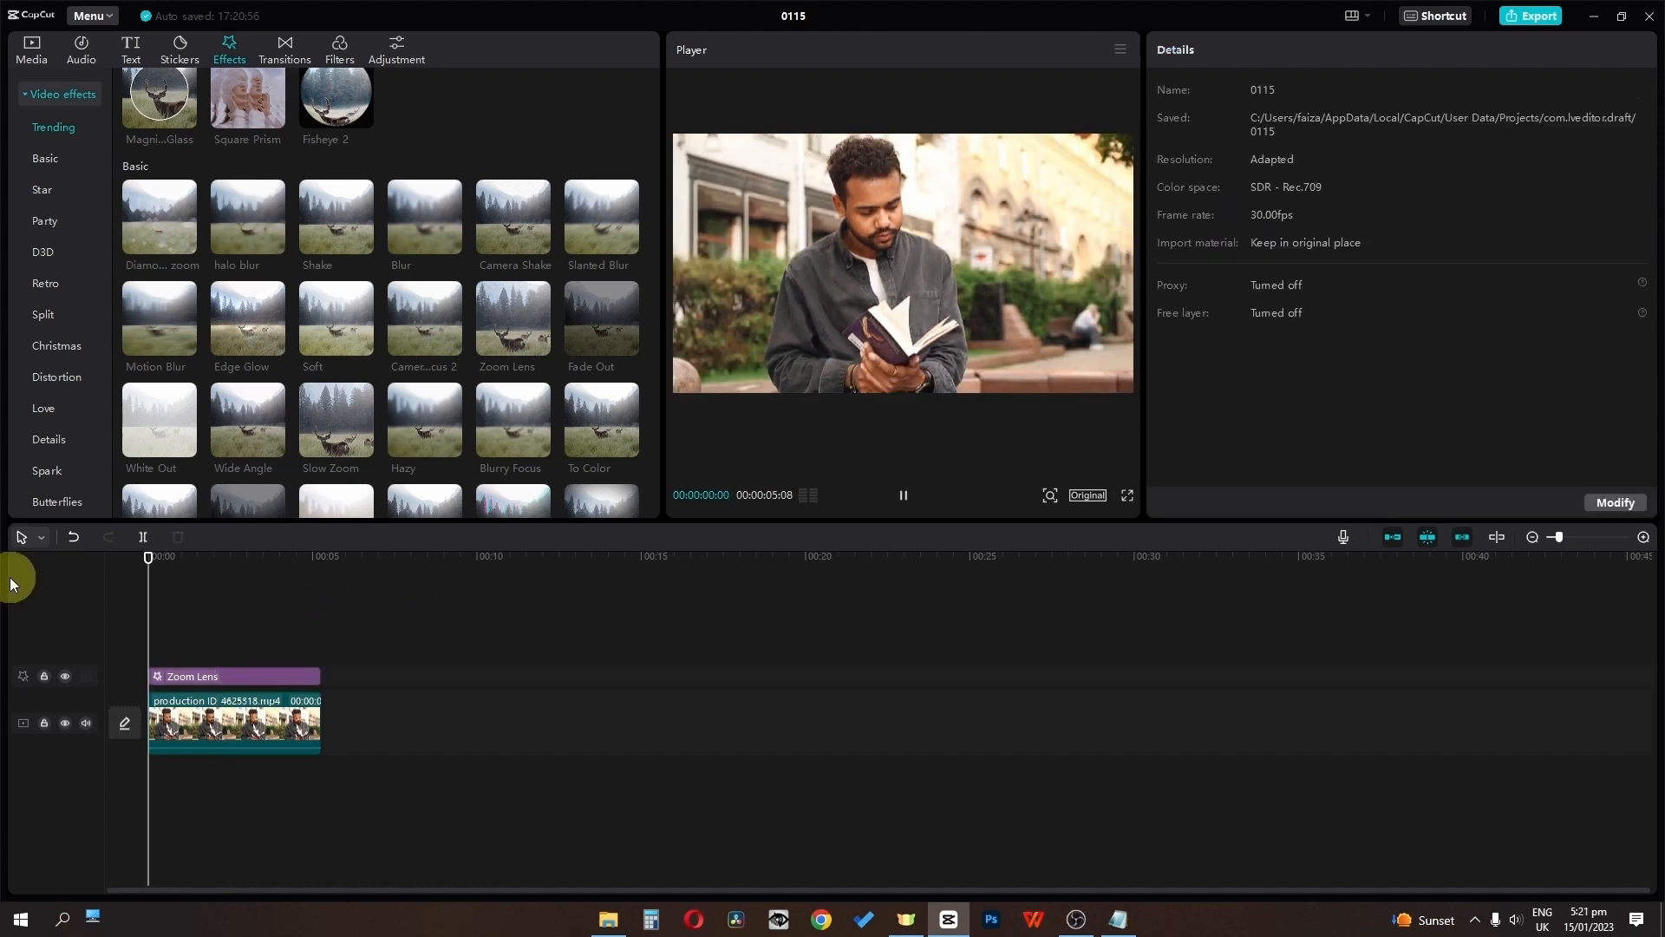
pyautogui.press('space')
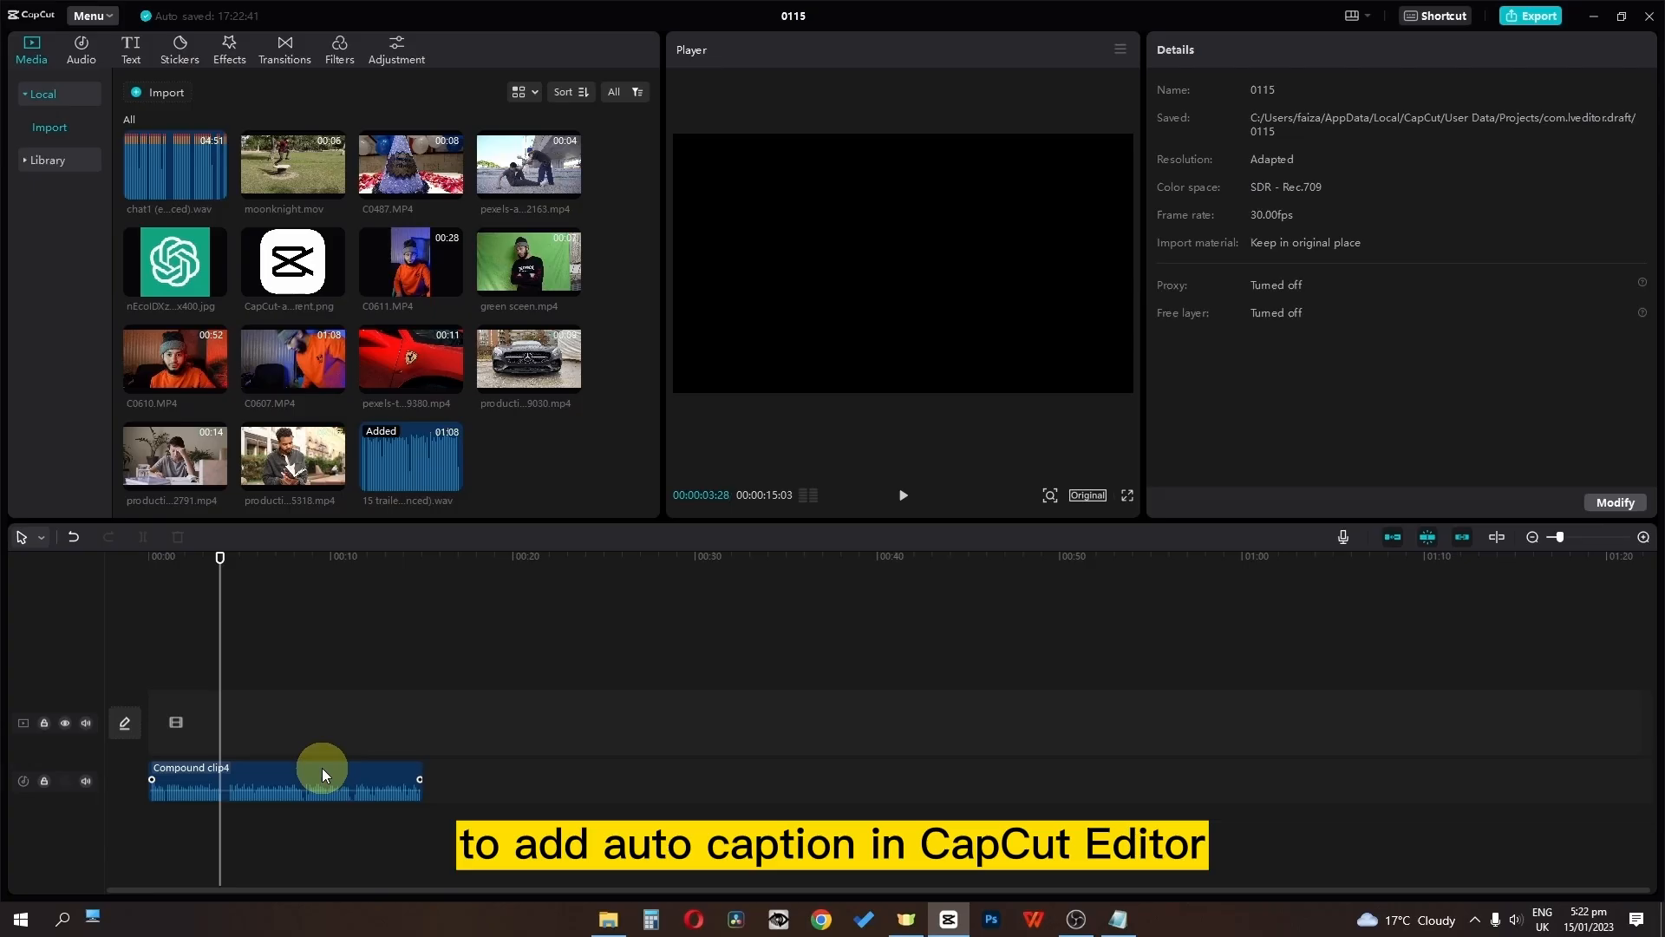
# Step: Open the auto captions settings for text and choose English as the speech language
pyautogui.click(225, 649)
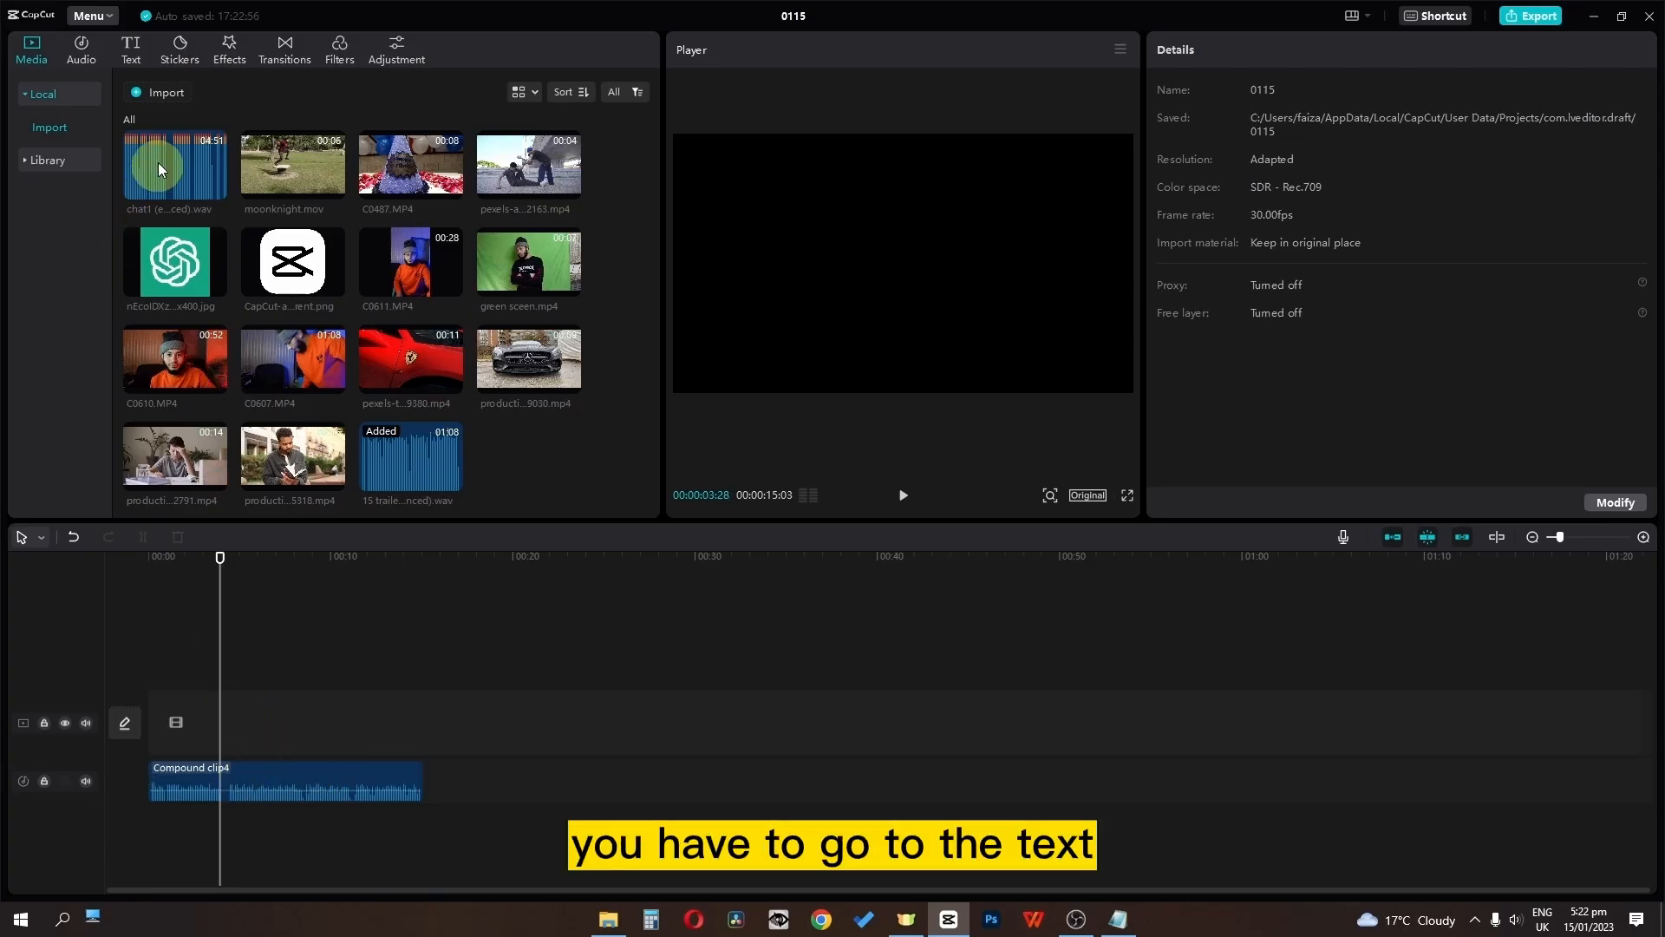
pyautogui.click(133, 66)
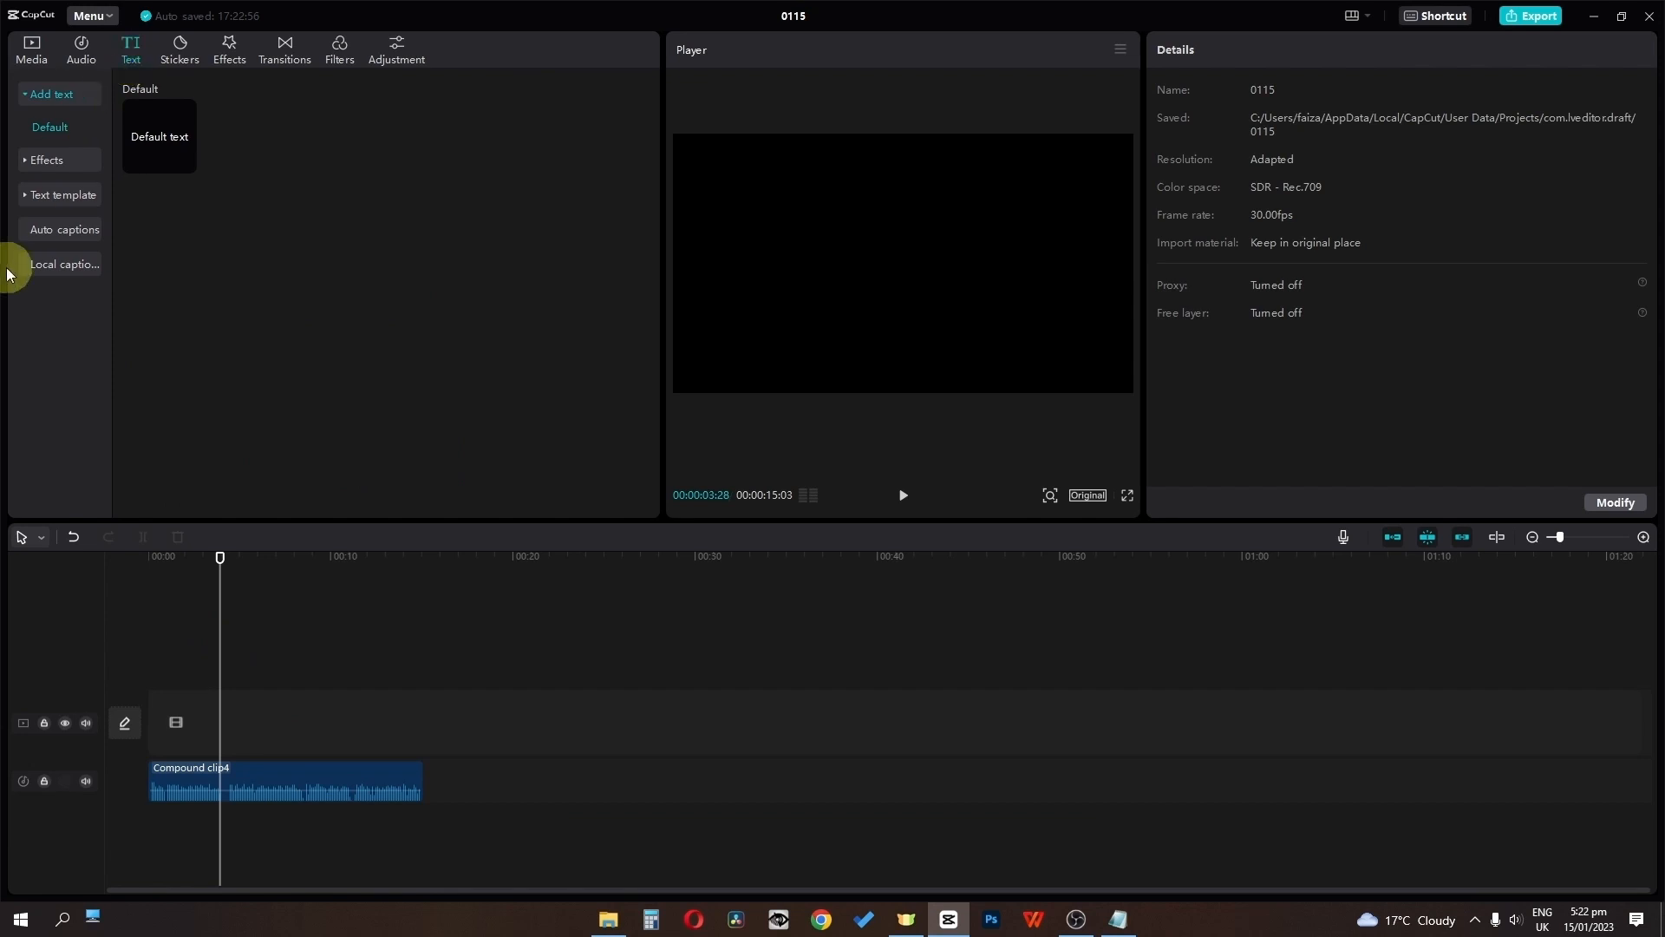
pyautogui.click(50, 231)
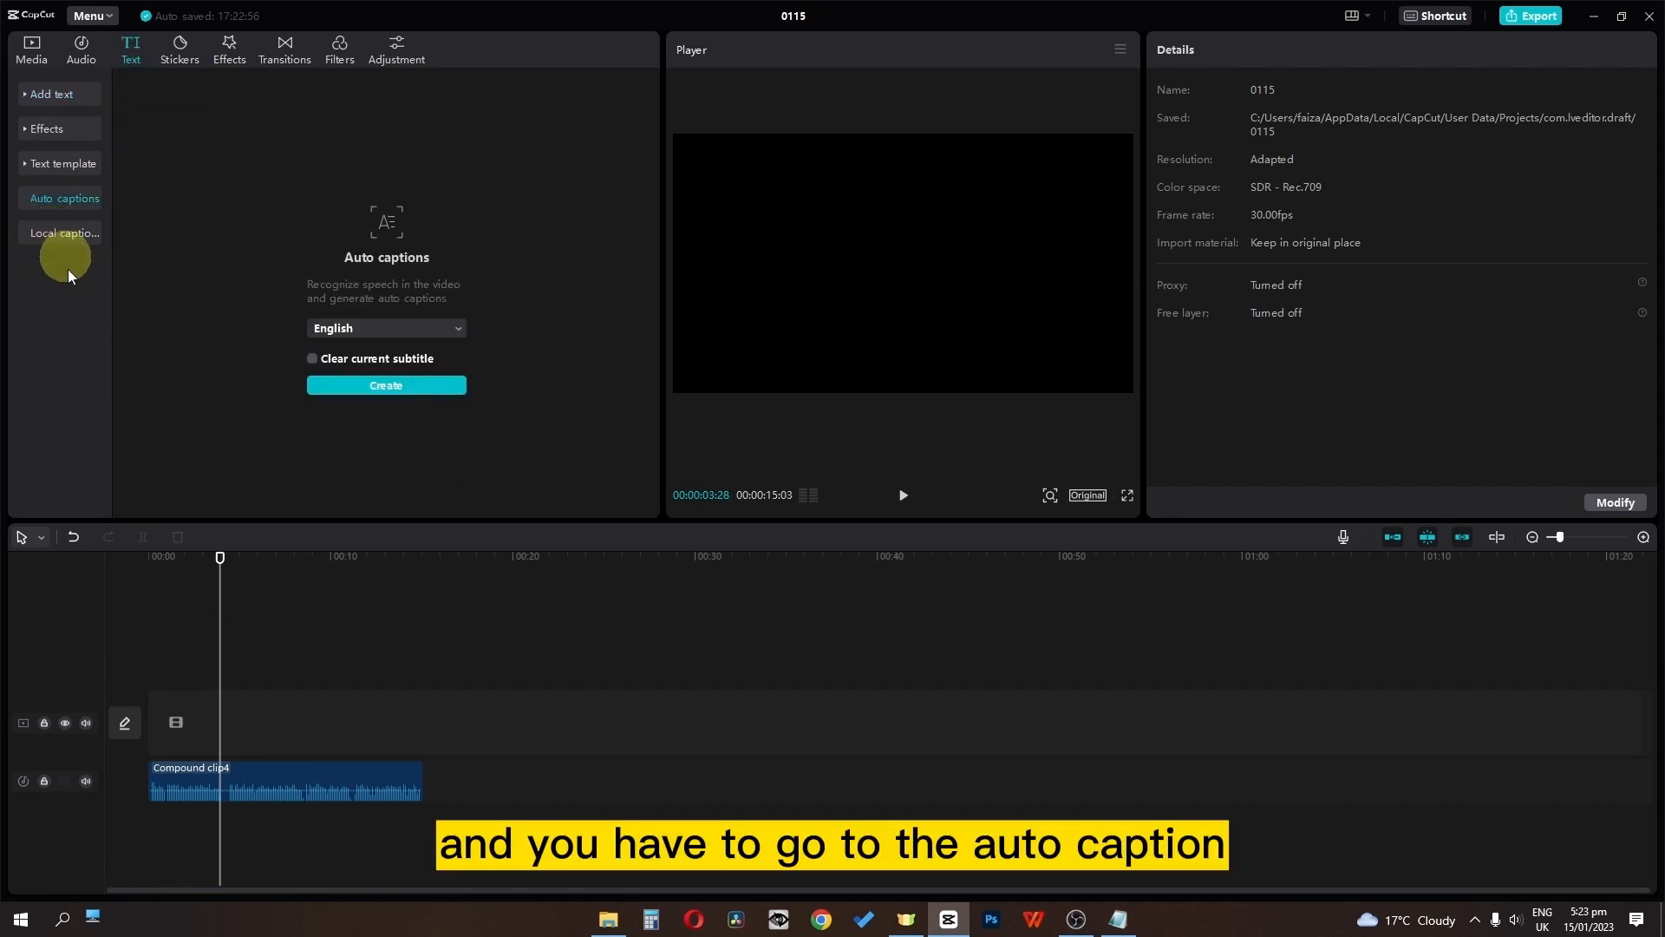
pyautogui.click(368, 327)
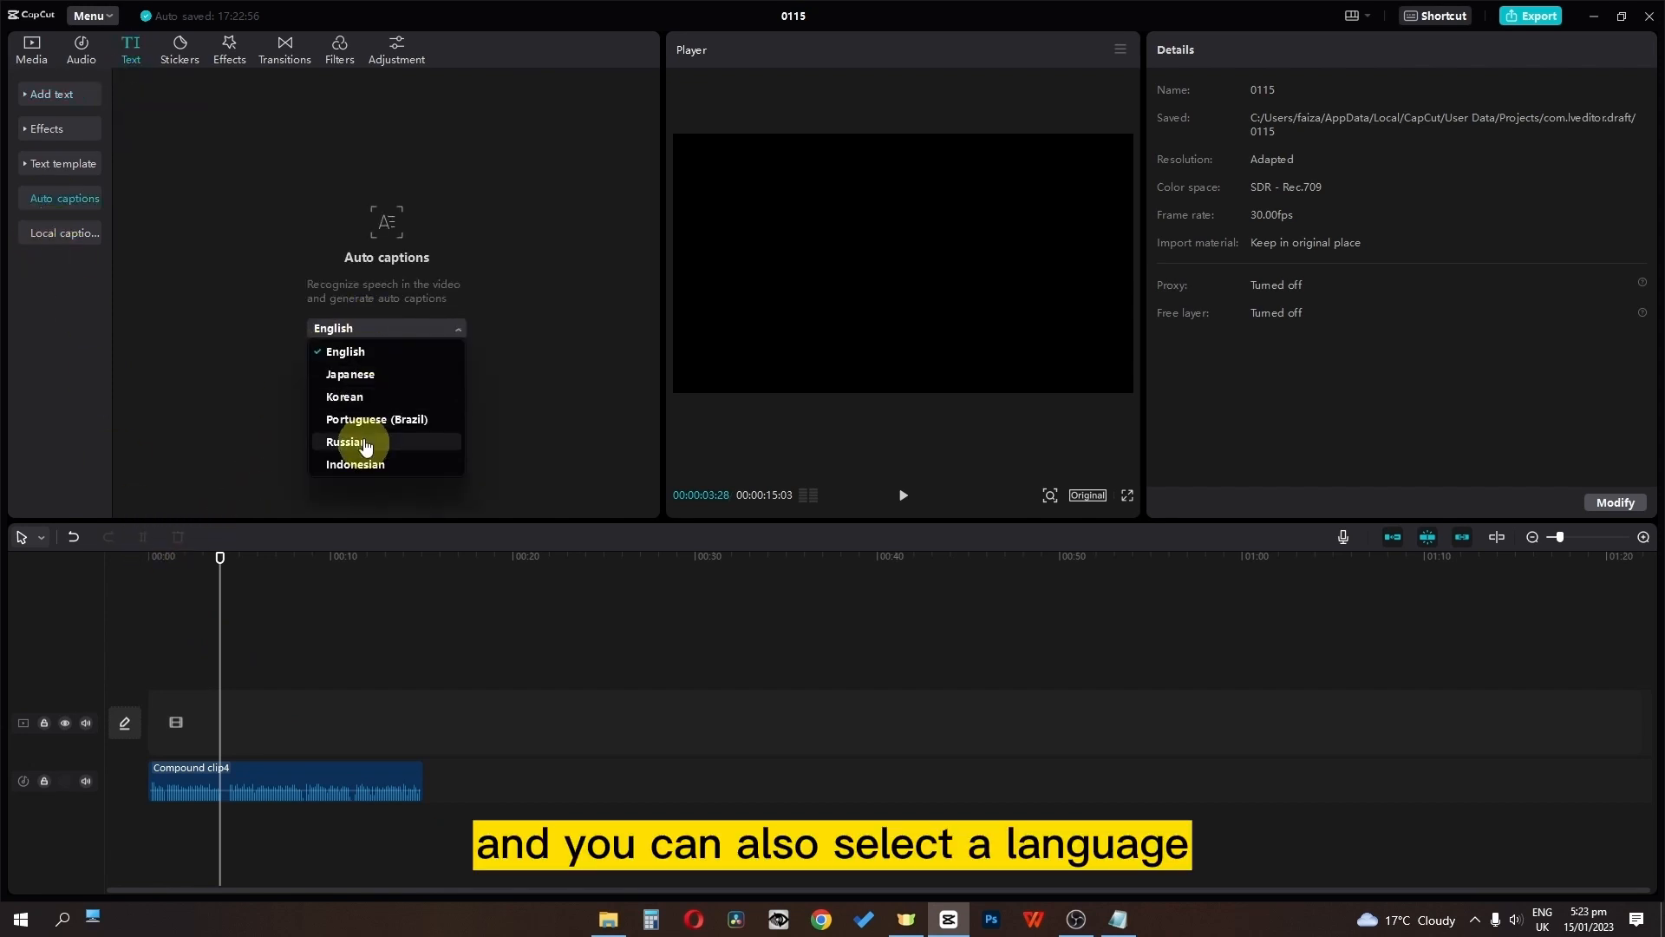
pyautogui.click(345, 352)
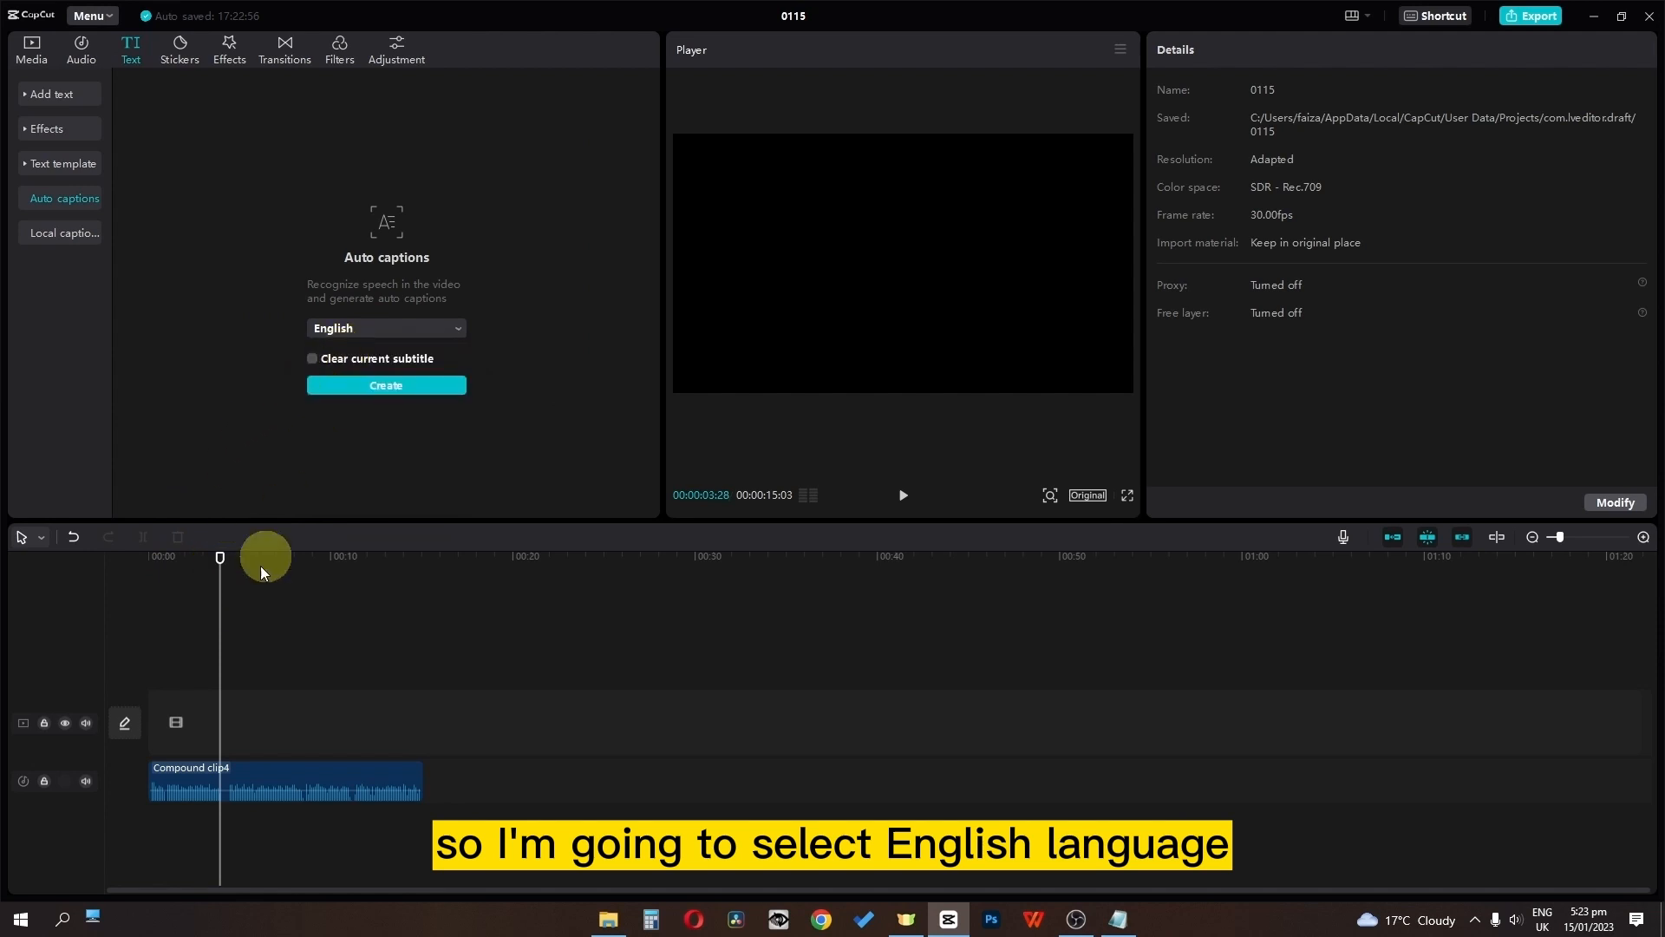
# Step: Return the playhead to the start and create auto captions for the audio with Clear current subtitle off
pyautogui.click(202, 598)
pyautogui.click(101, 595)
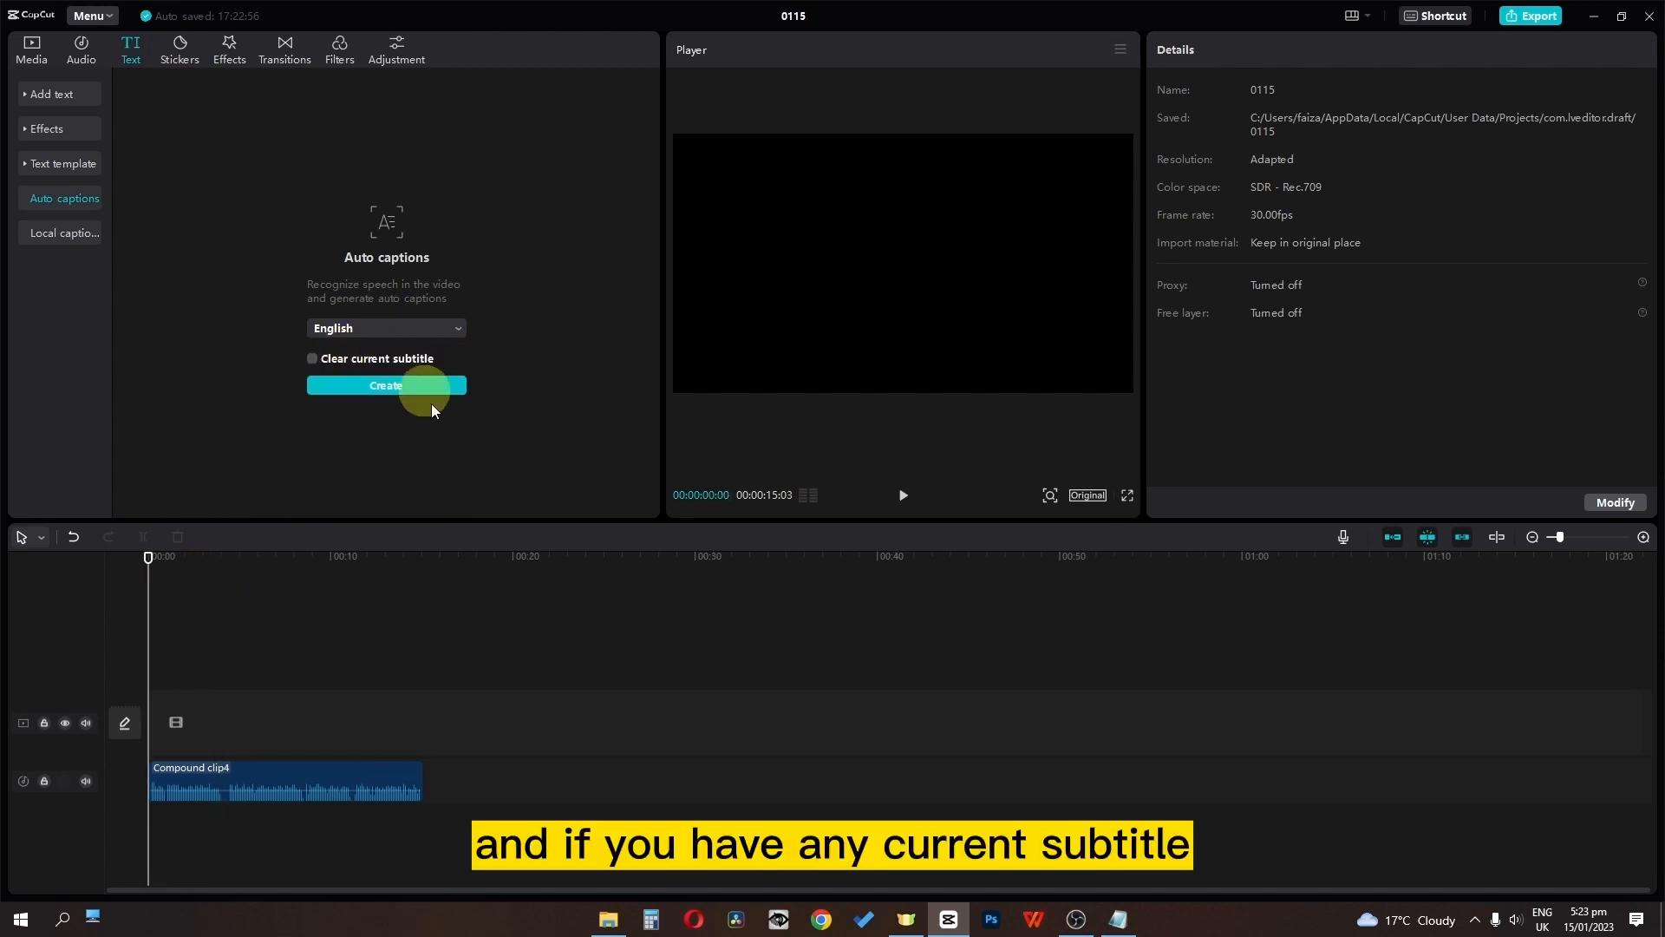
pyautogui.click(312, 359)
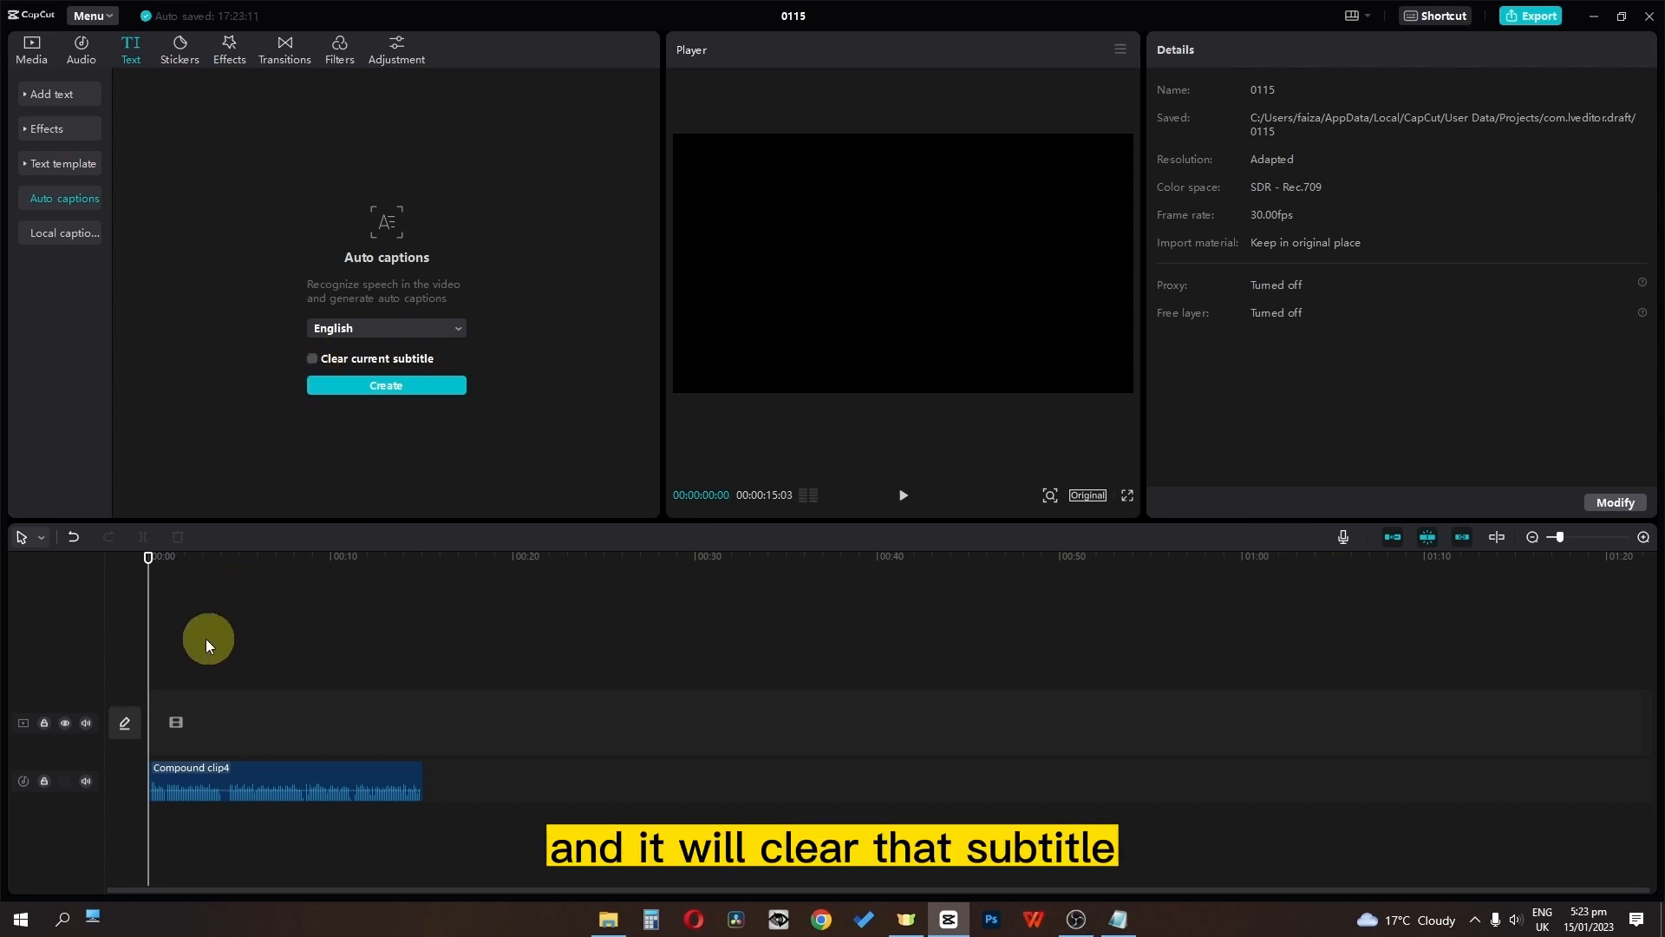
pyautogui.click(358, 390)
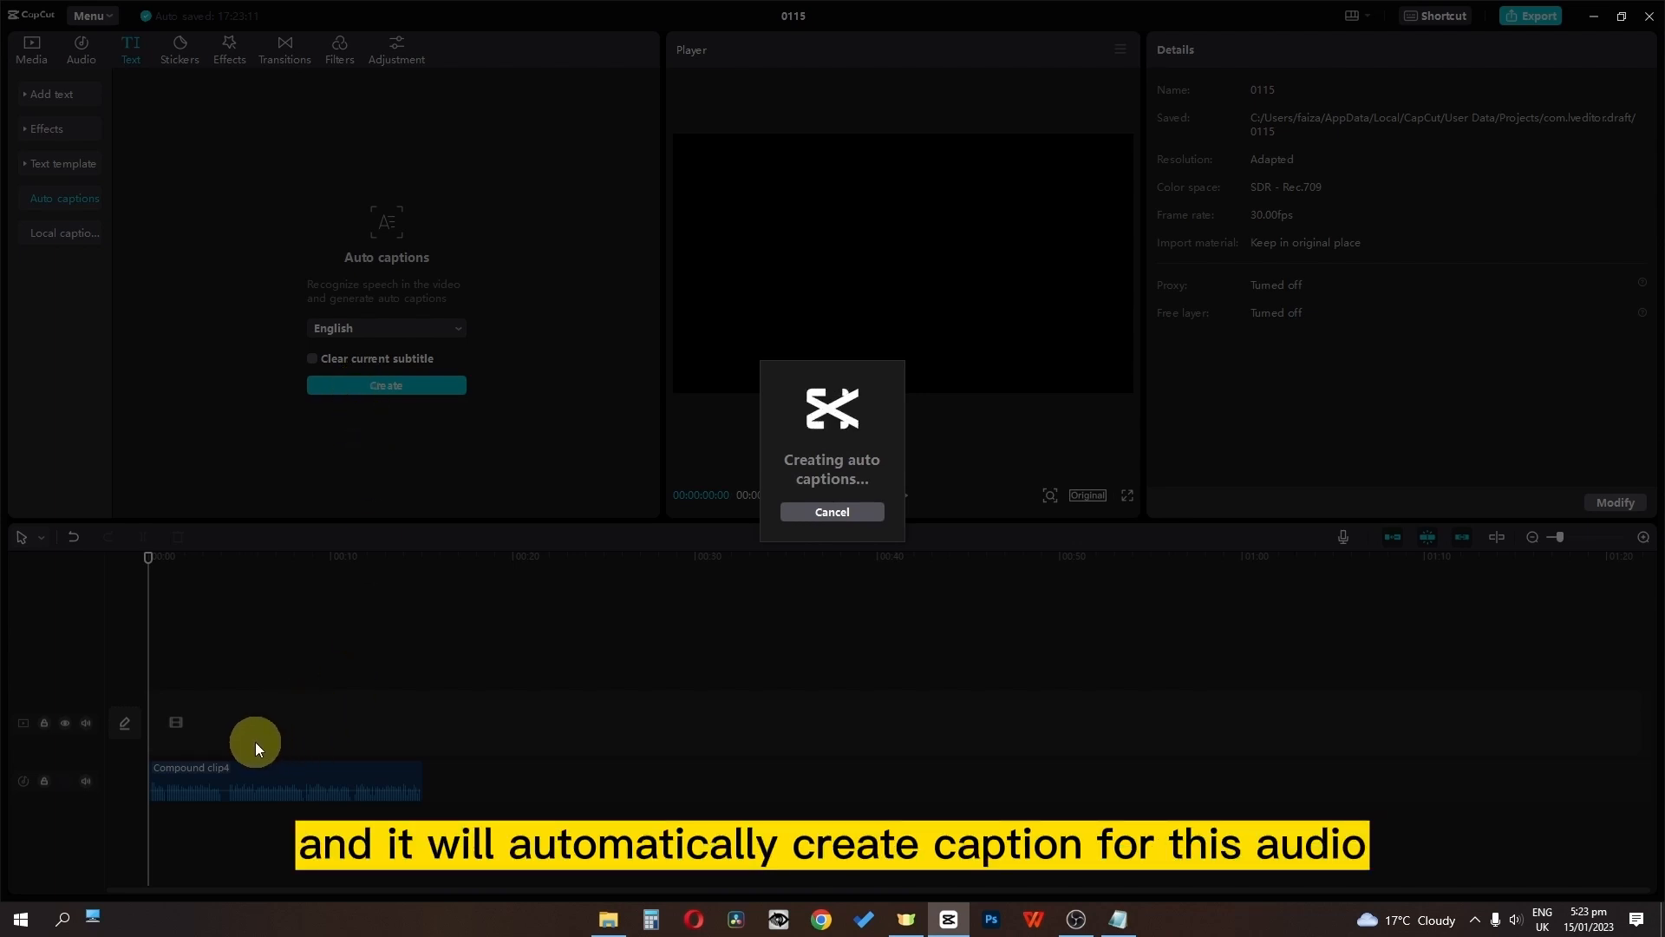
# Step: Correct the first caption's text by replacing "JGBT" with "ChatGPT"
pyautogui.click(166, 676)
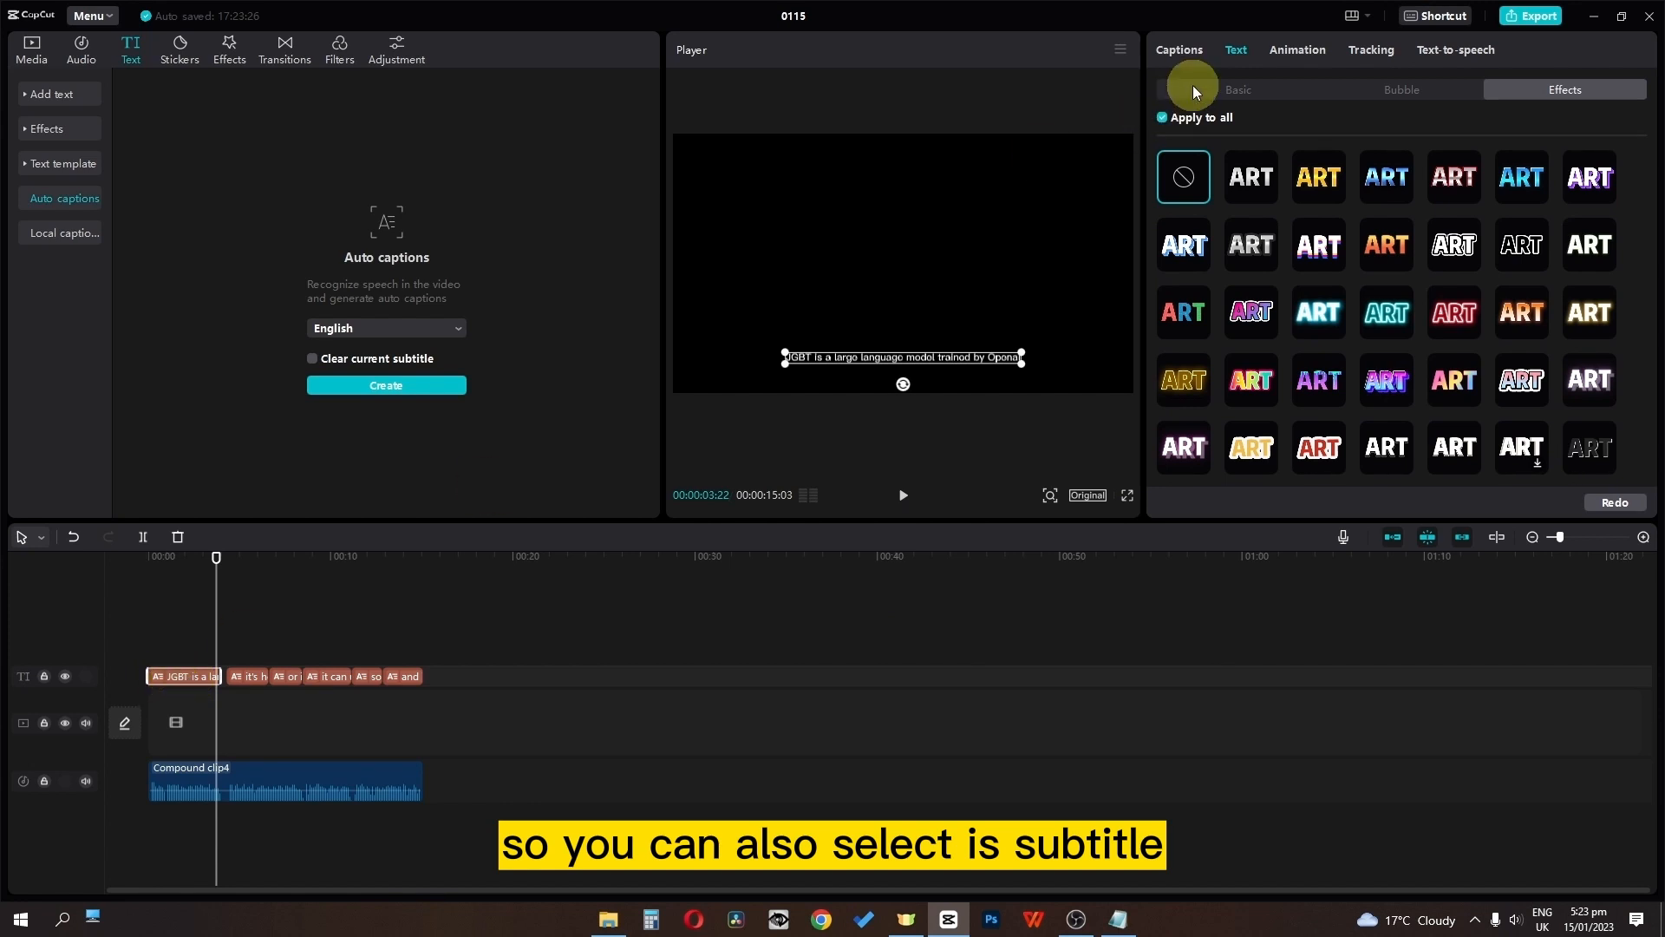
pyautogui.click(1221, 85)
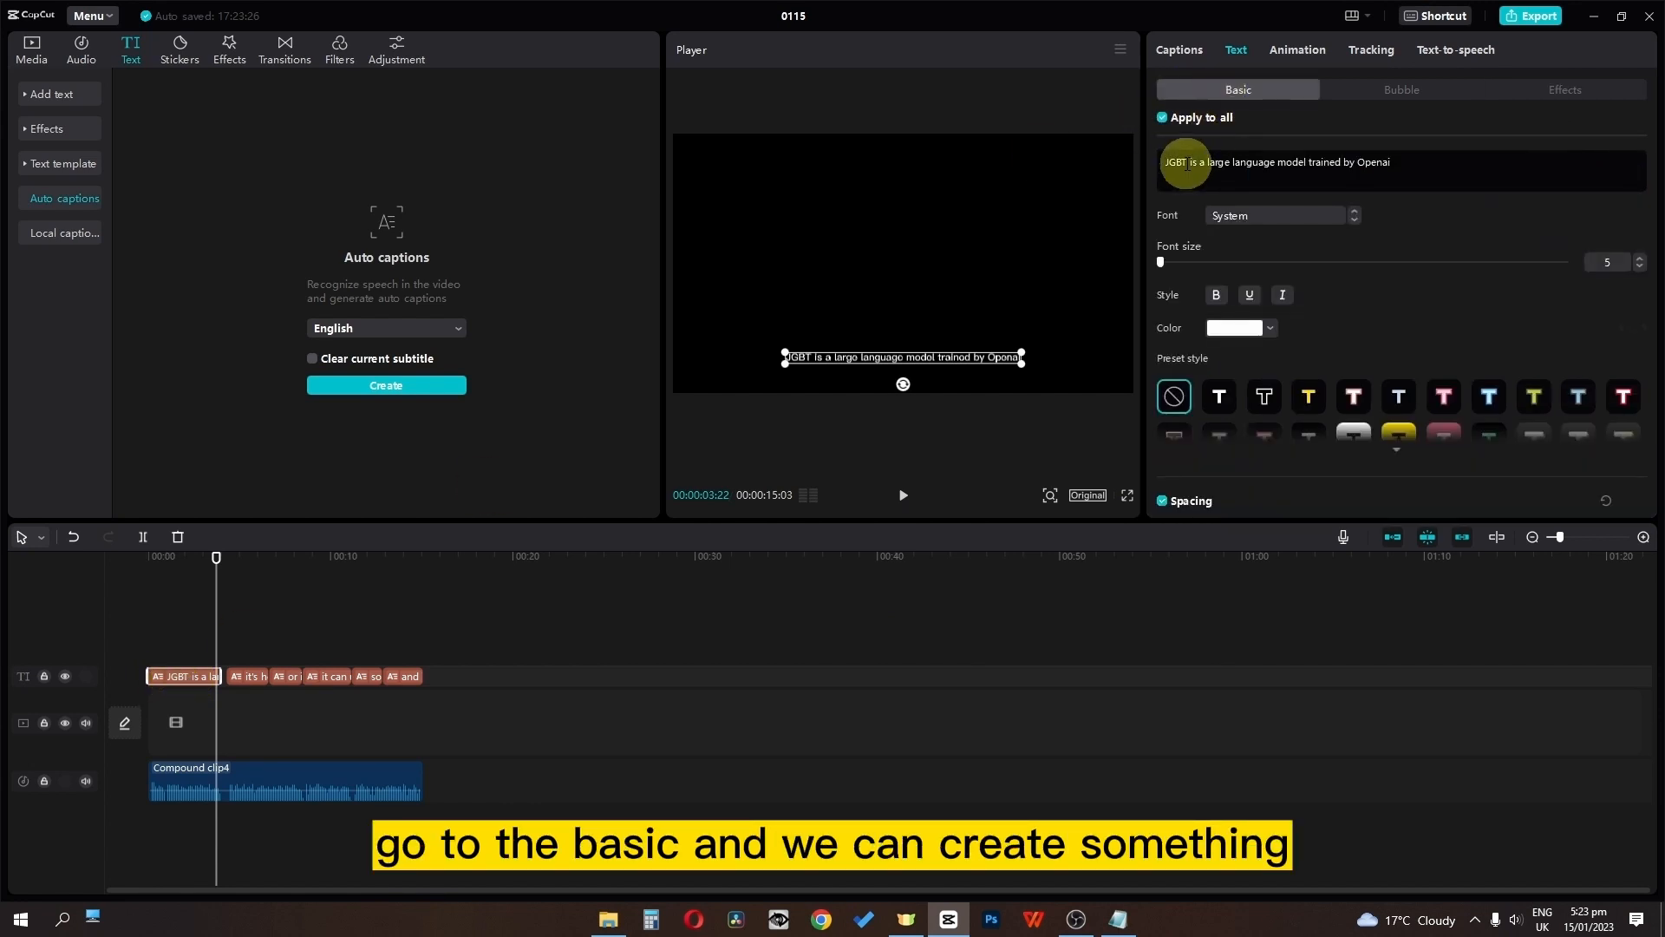
pyautogui.moveTo(1188, 162); pyautogui.dragTo(1139, 164)
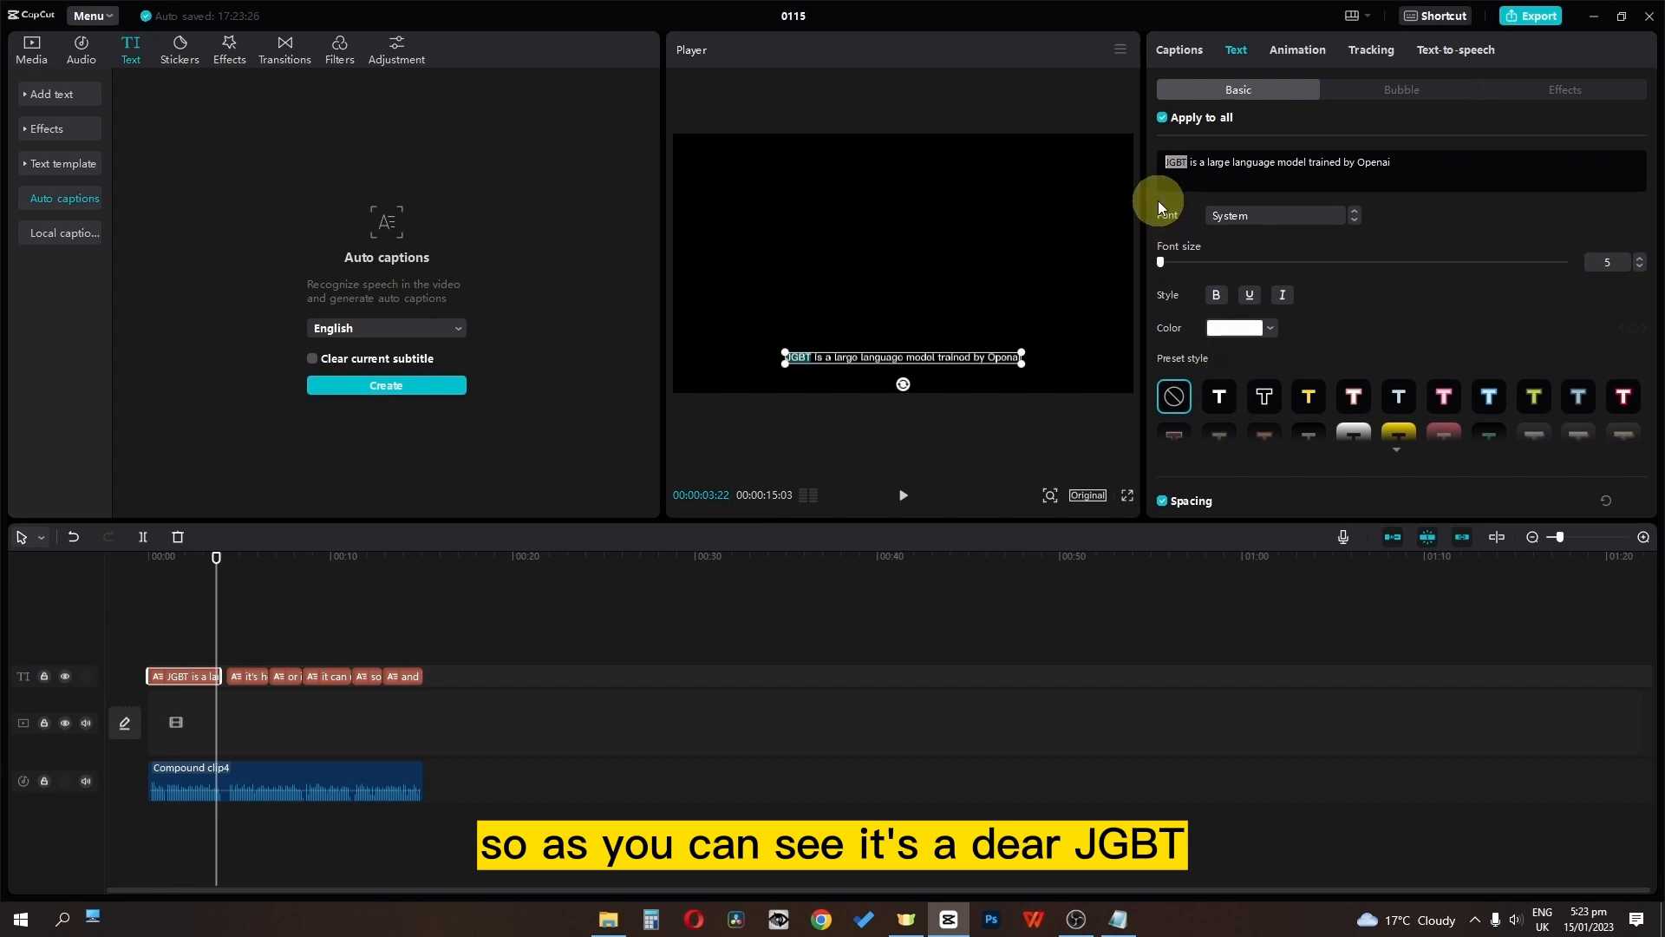
pyautogui.write('Chat')
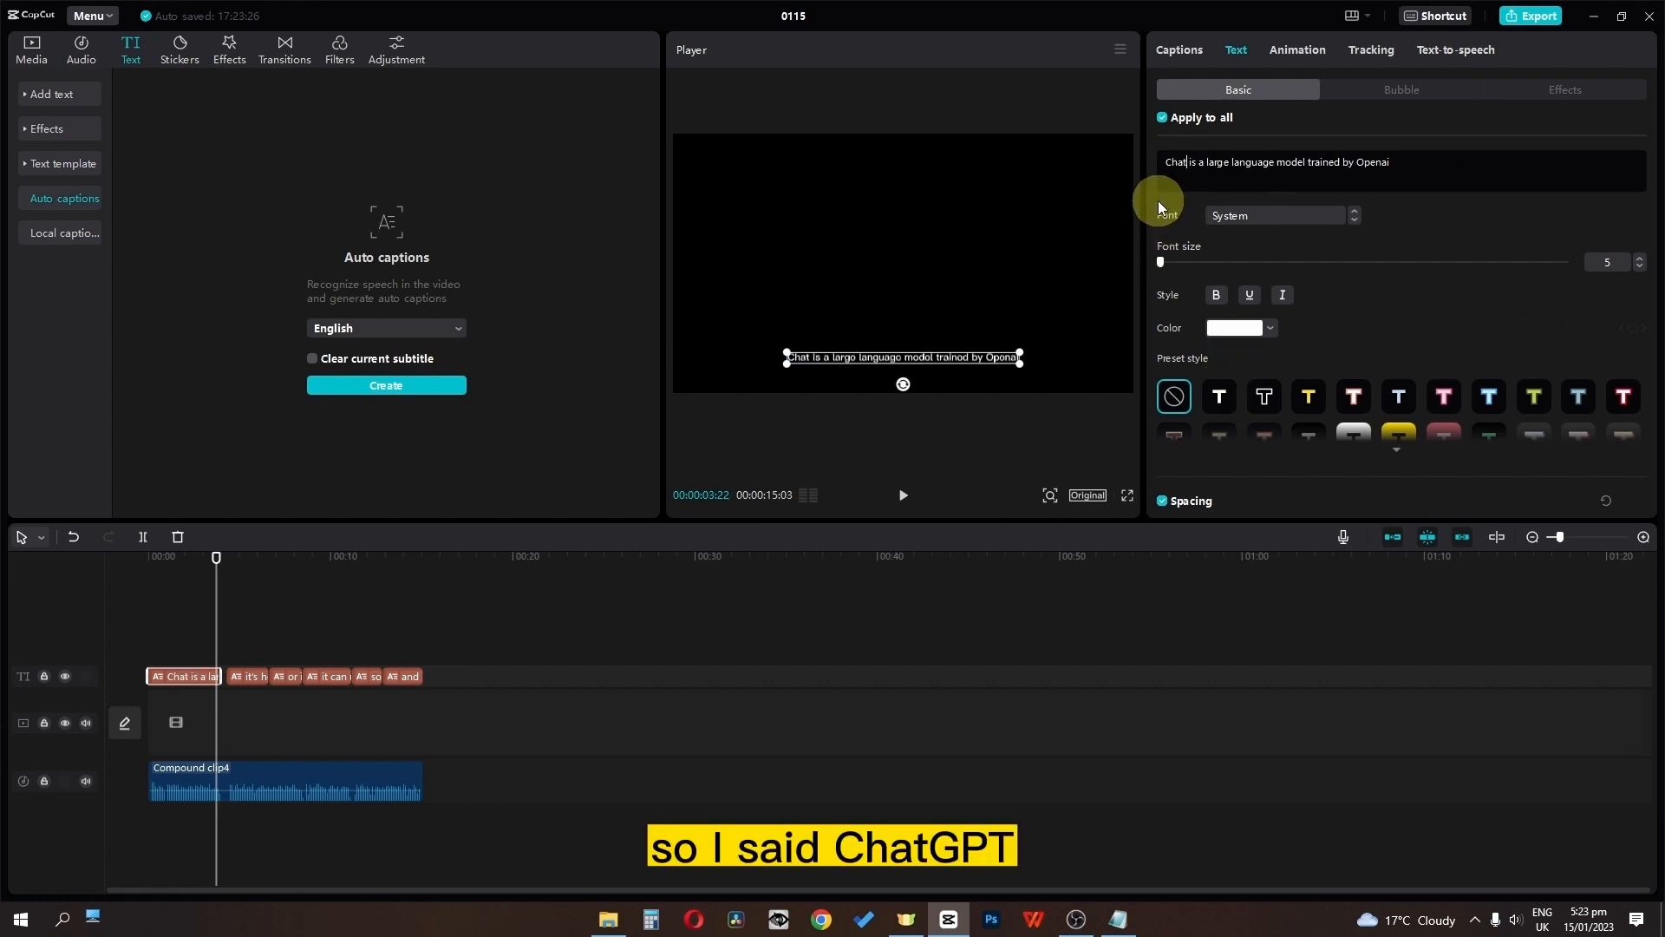
pyautogui.write('GPT')
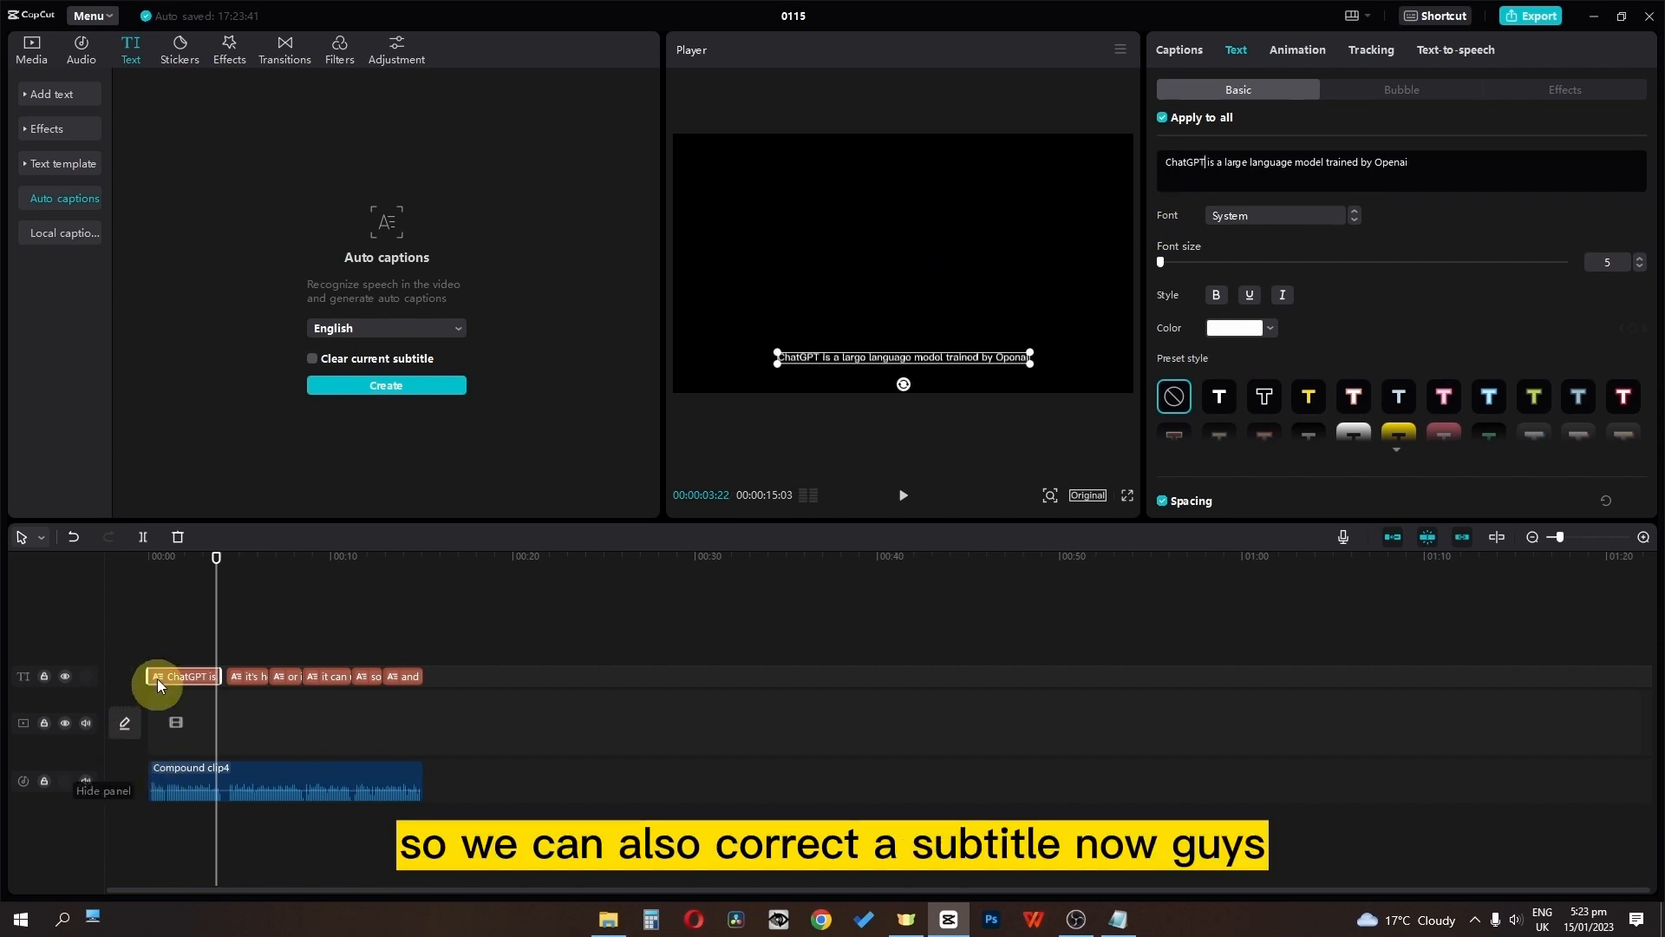
# Step: With Apply to all on, give the captions the black-on-yellow preset style, set font size 8, and check other captions along the timeline
pyautogui.click(231, 598)
pyautogui.click(179, 680)
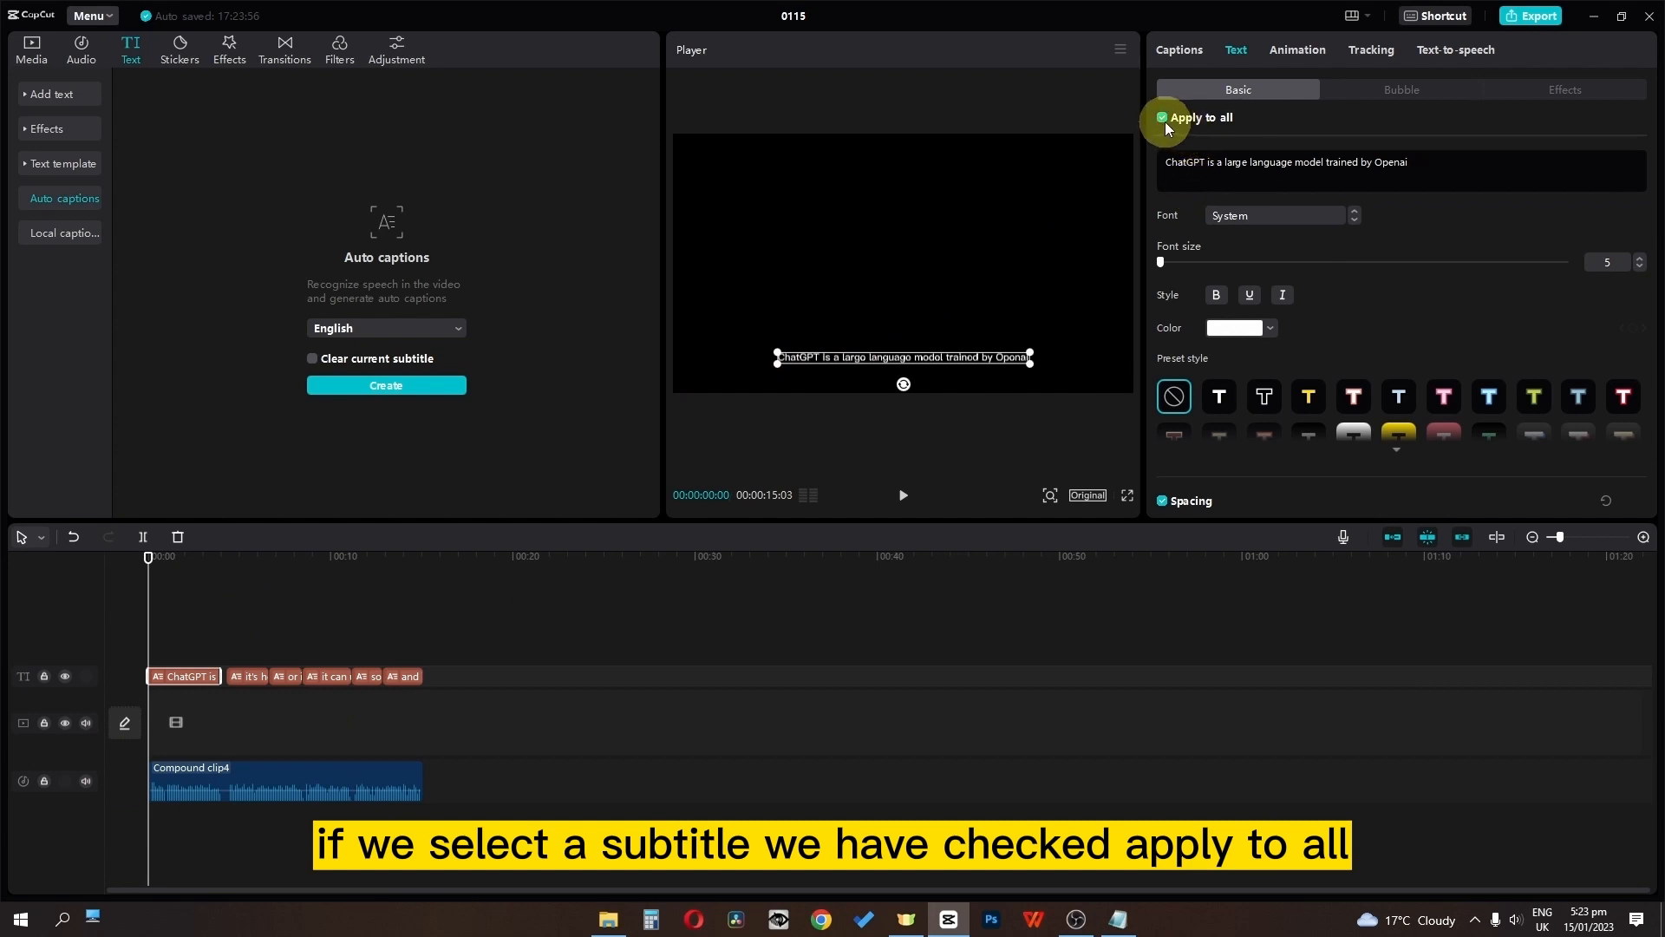
pyautogui.click(1396, 449)
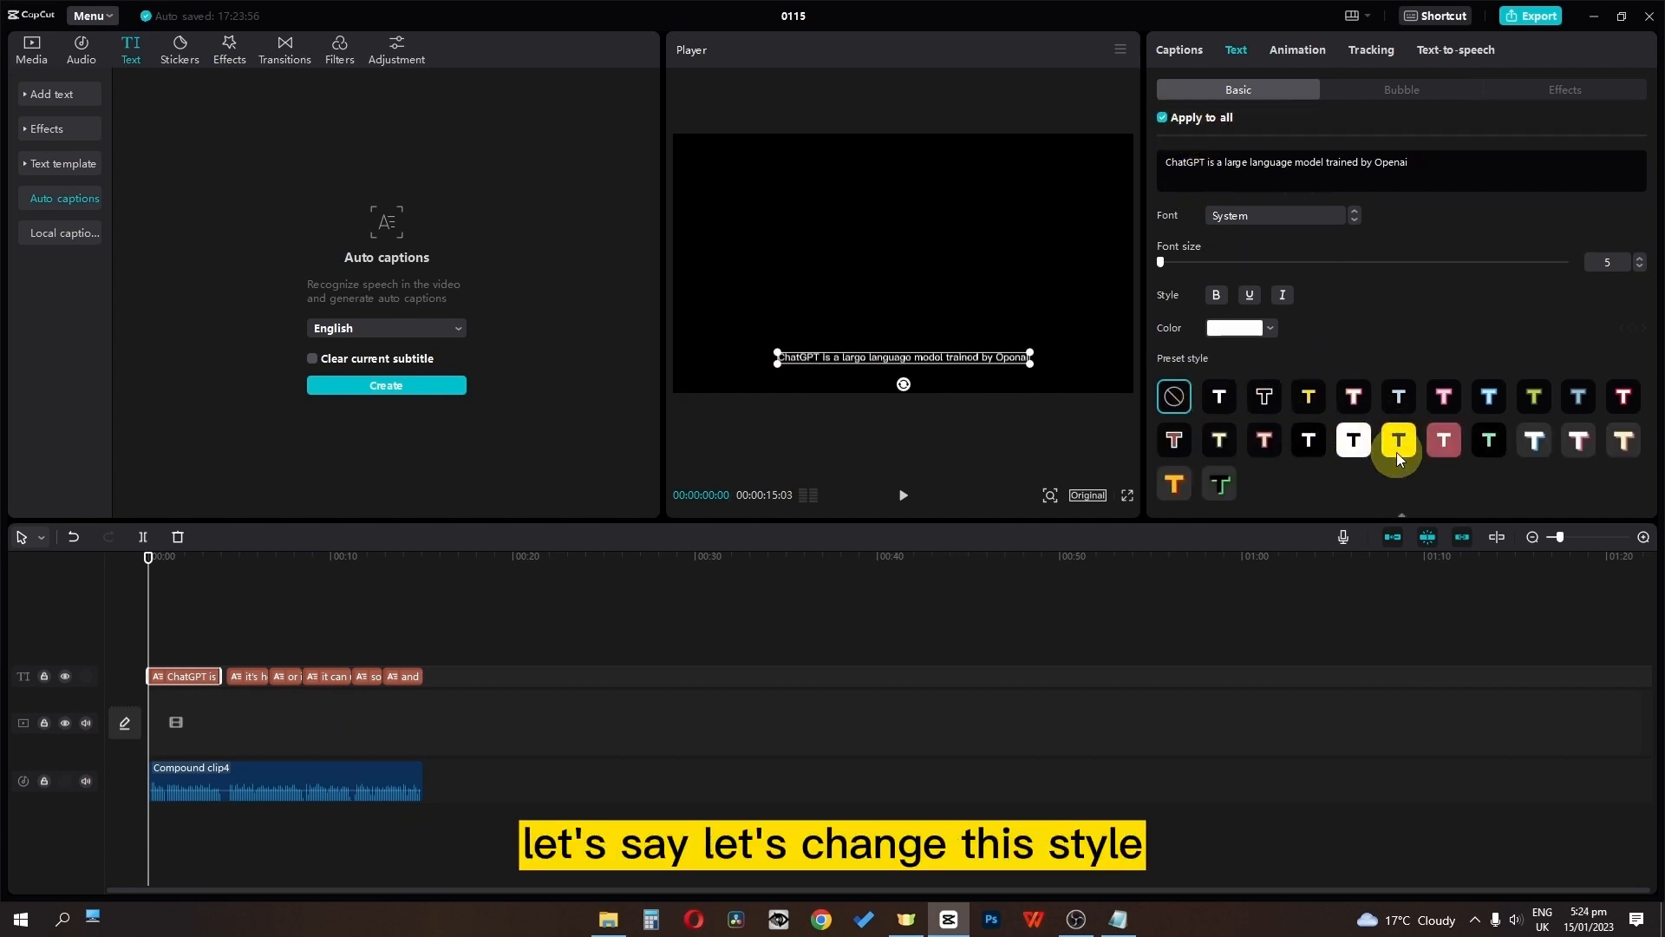
pyautogui.click(1396, 451)
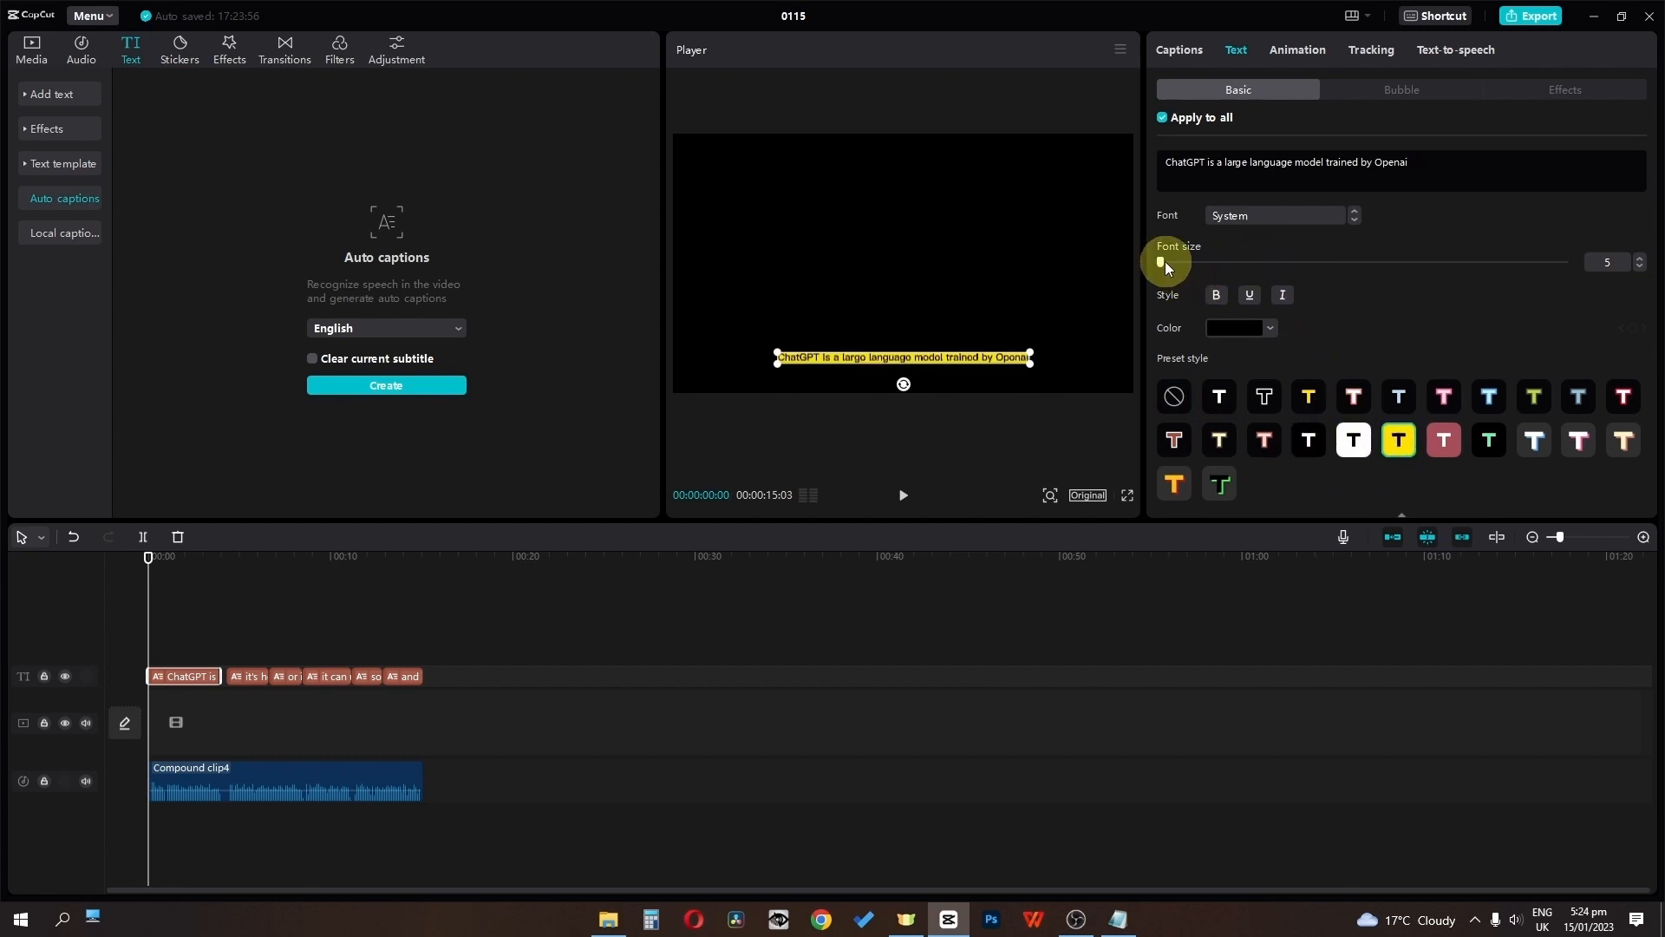
pyautogui.moveTo(1164, 262); pyautogui.dragTo(1165, 267)
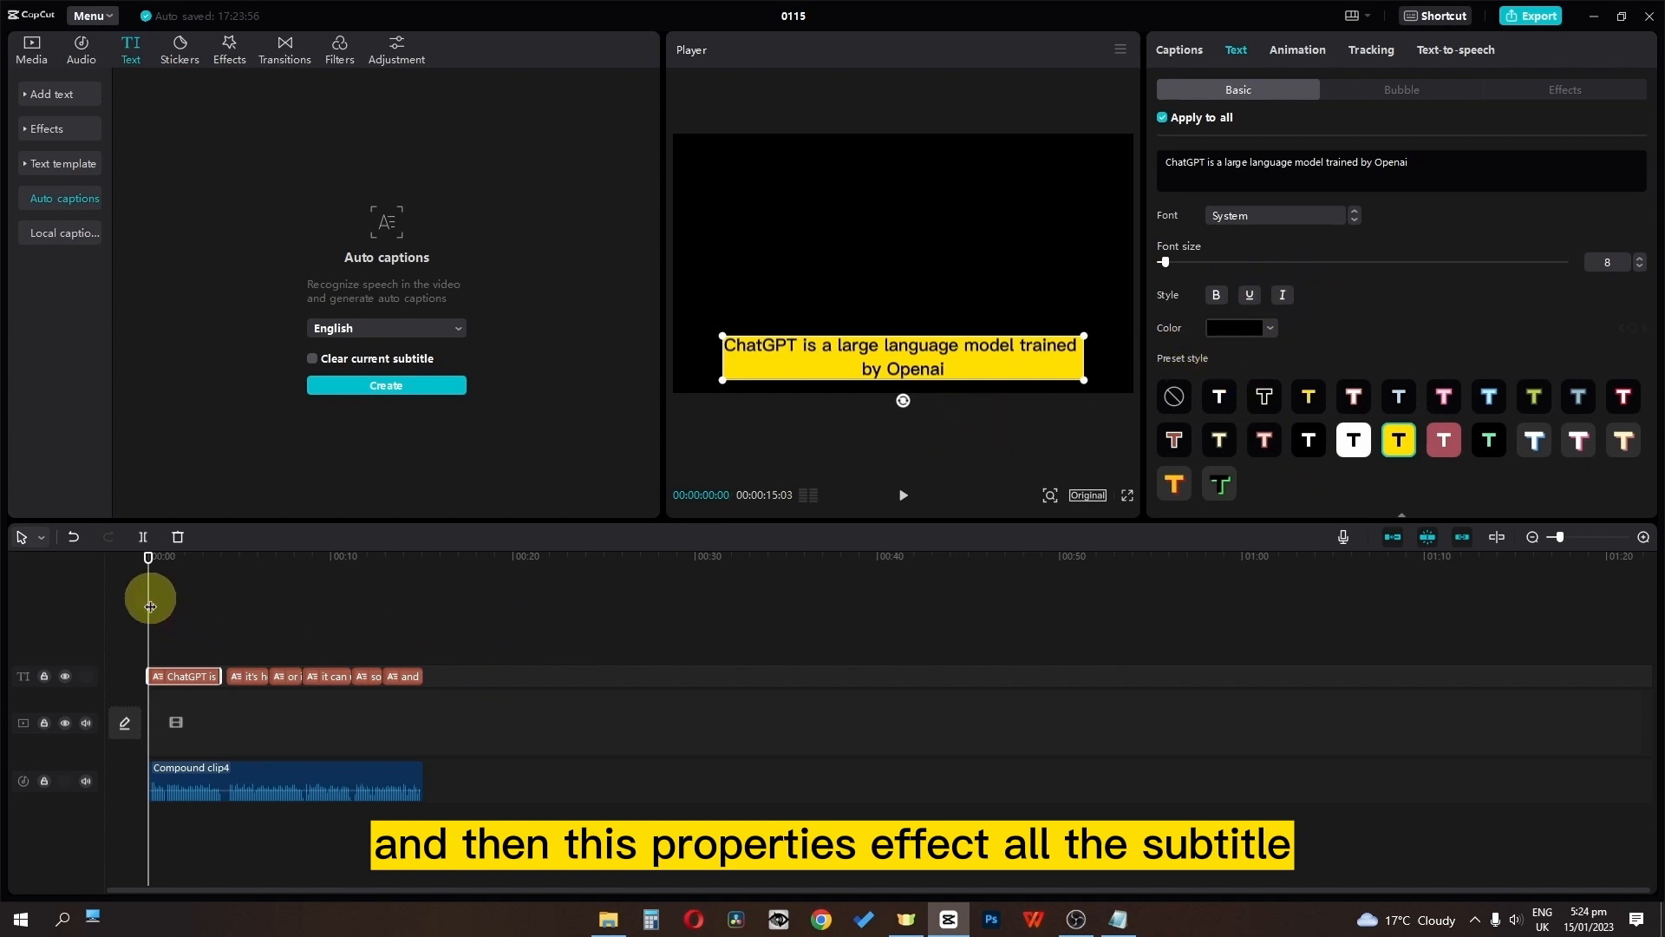
pyautogui.moveTo(149, 596); pyautogui.dragTo(232, 596)
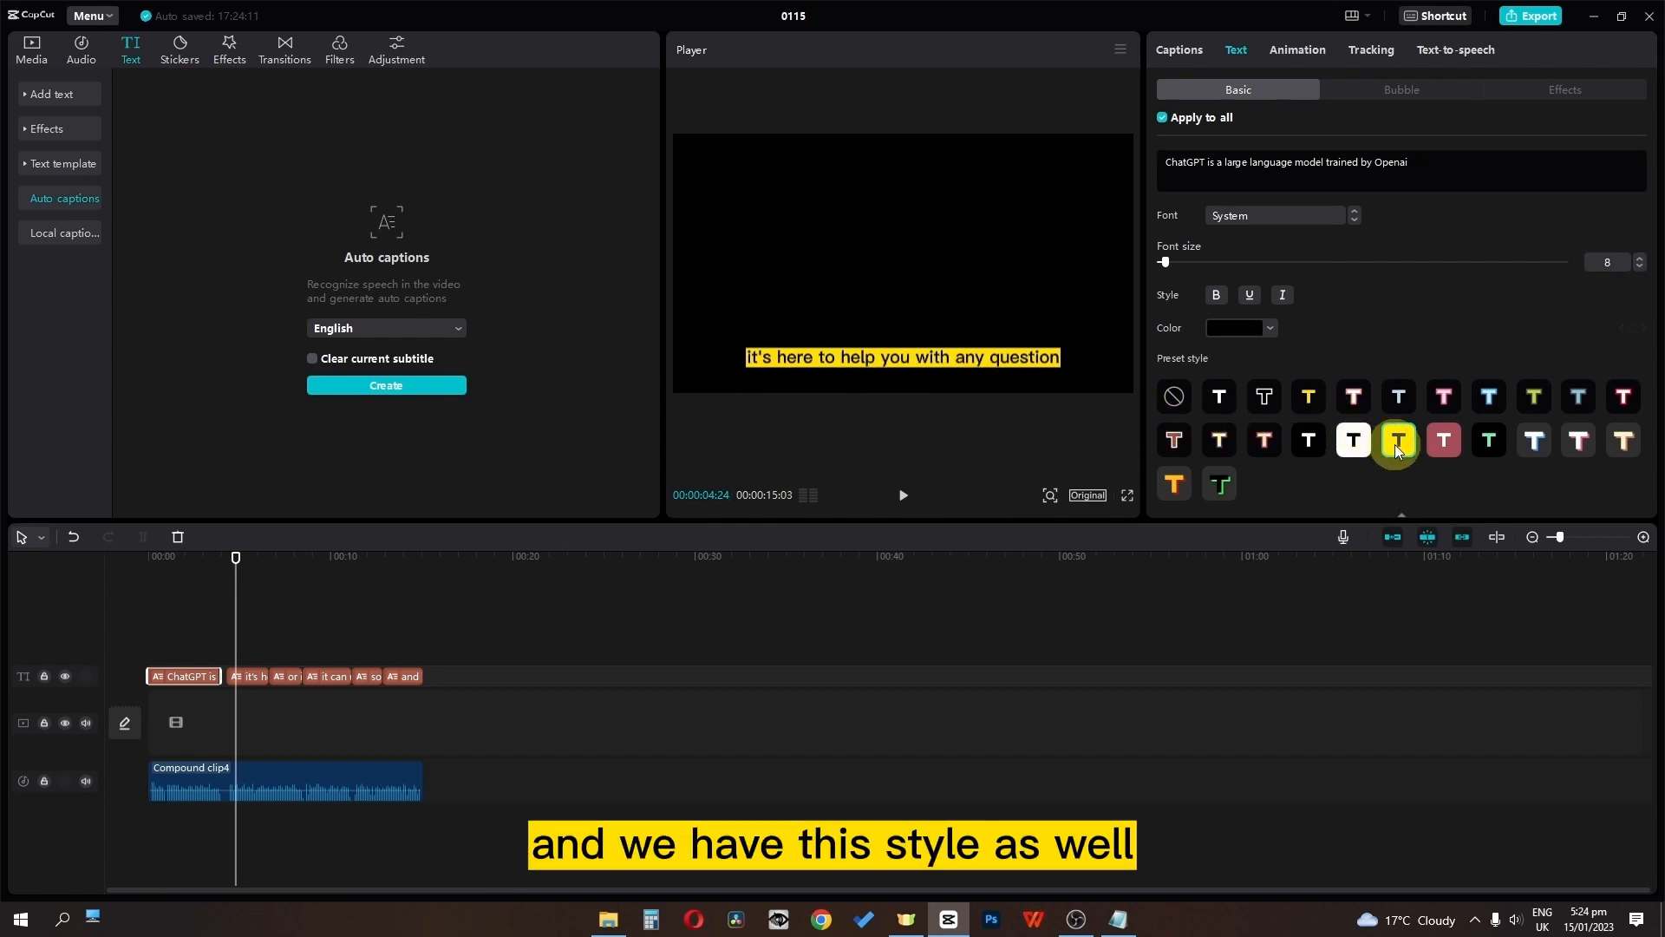
pyautogui.click(278, 588)
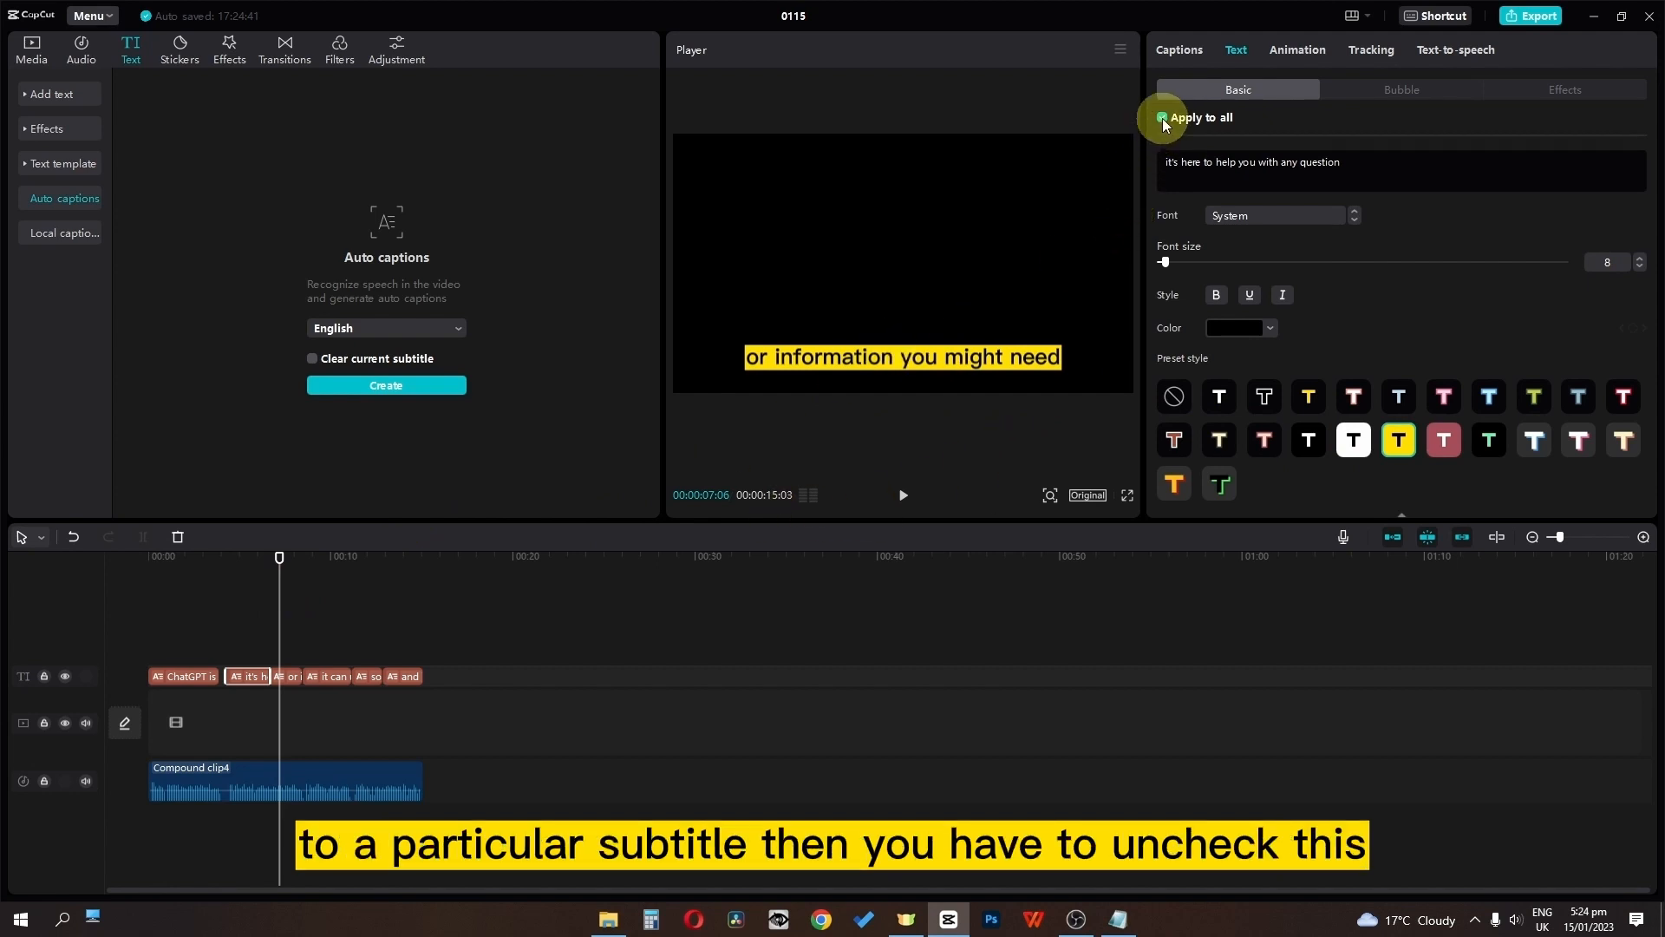
# Step: Apply the white-outlined preset to the second caption only, with Apply to all off, and turn Apply to all back on to restyle every caption
pyautogui.click(250, 665)
pyautogui.click(250, 676)
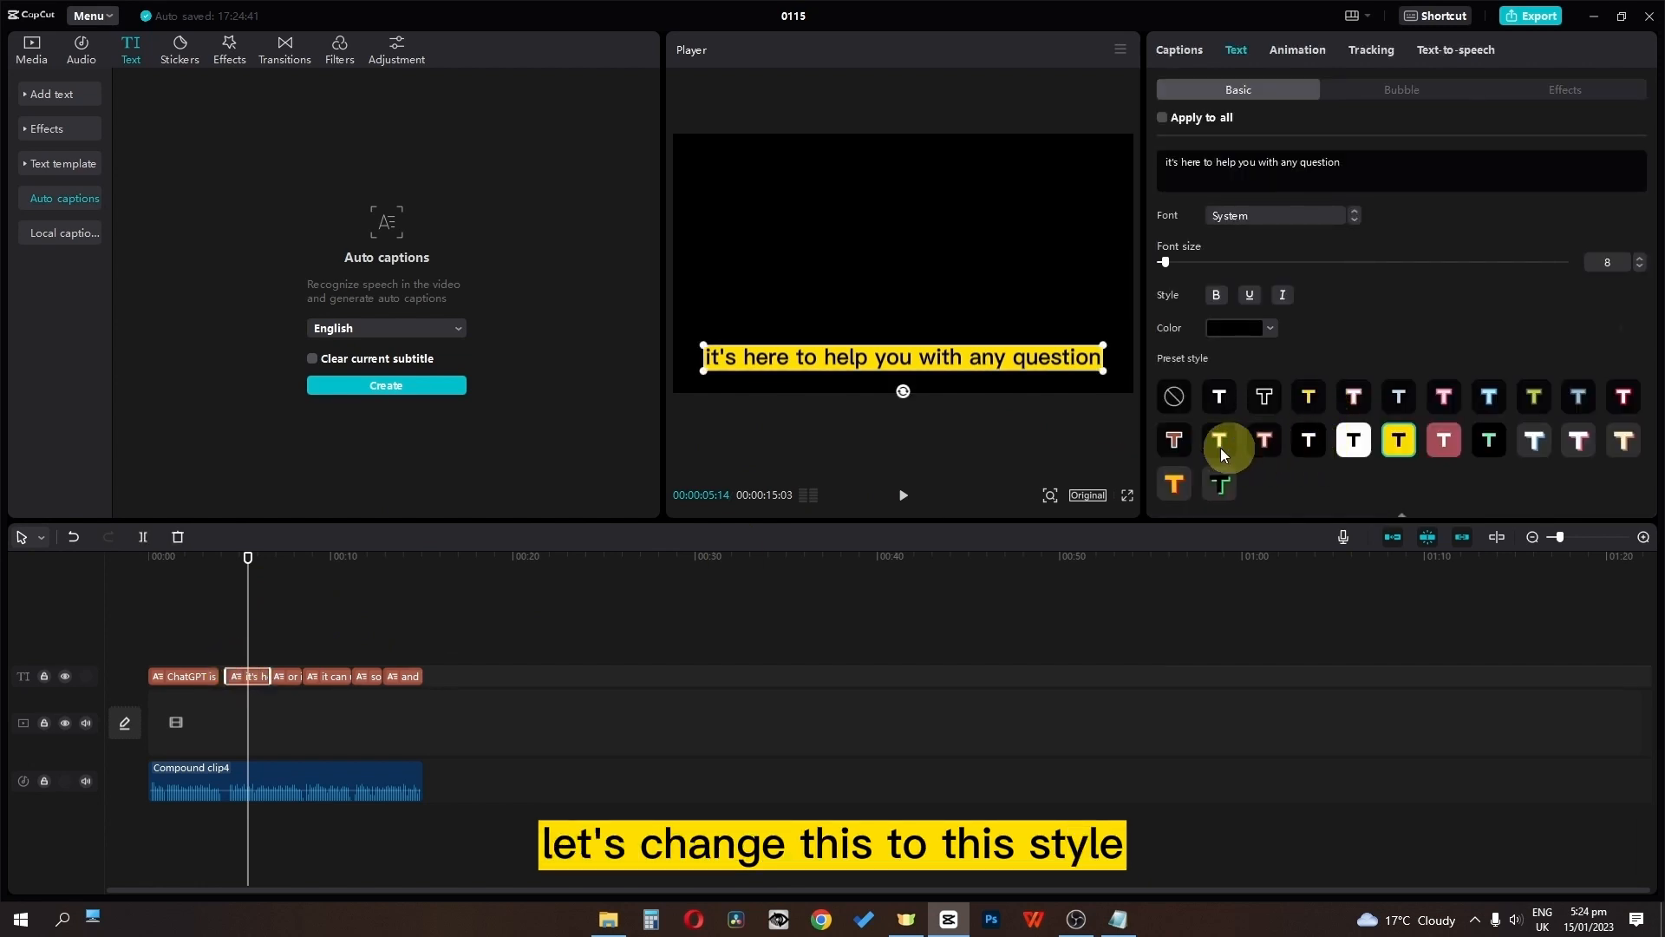
pyautogui.click(1287, 396)
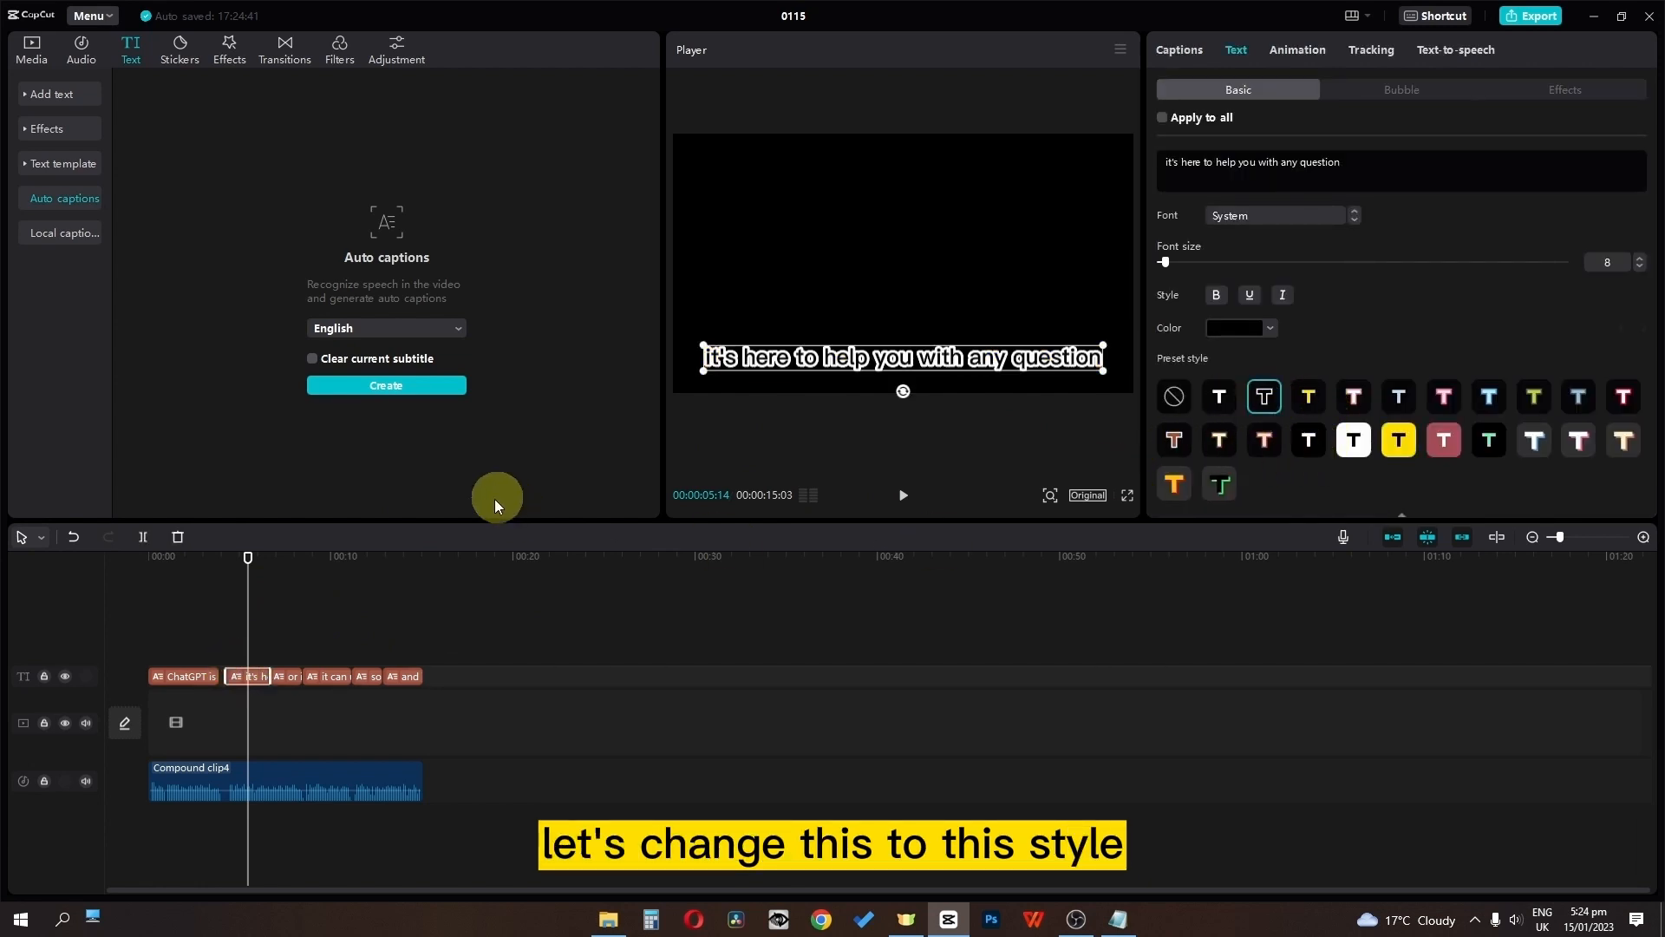
pyautogui.click(210, 590)
pyautogui.moveTo(211, 589); pyautogui.dragTo(245, 592)
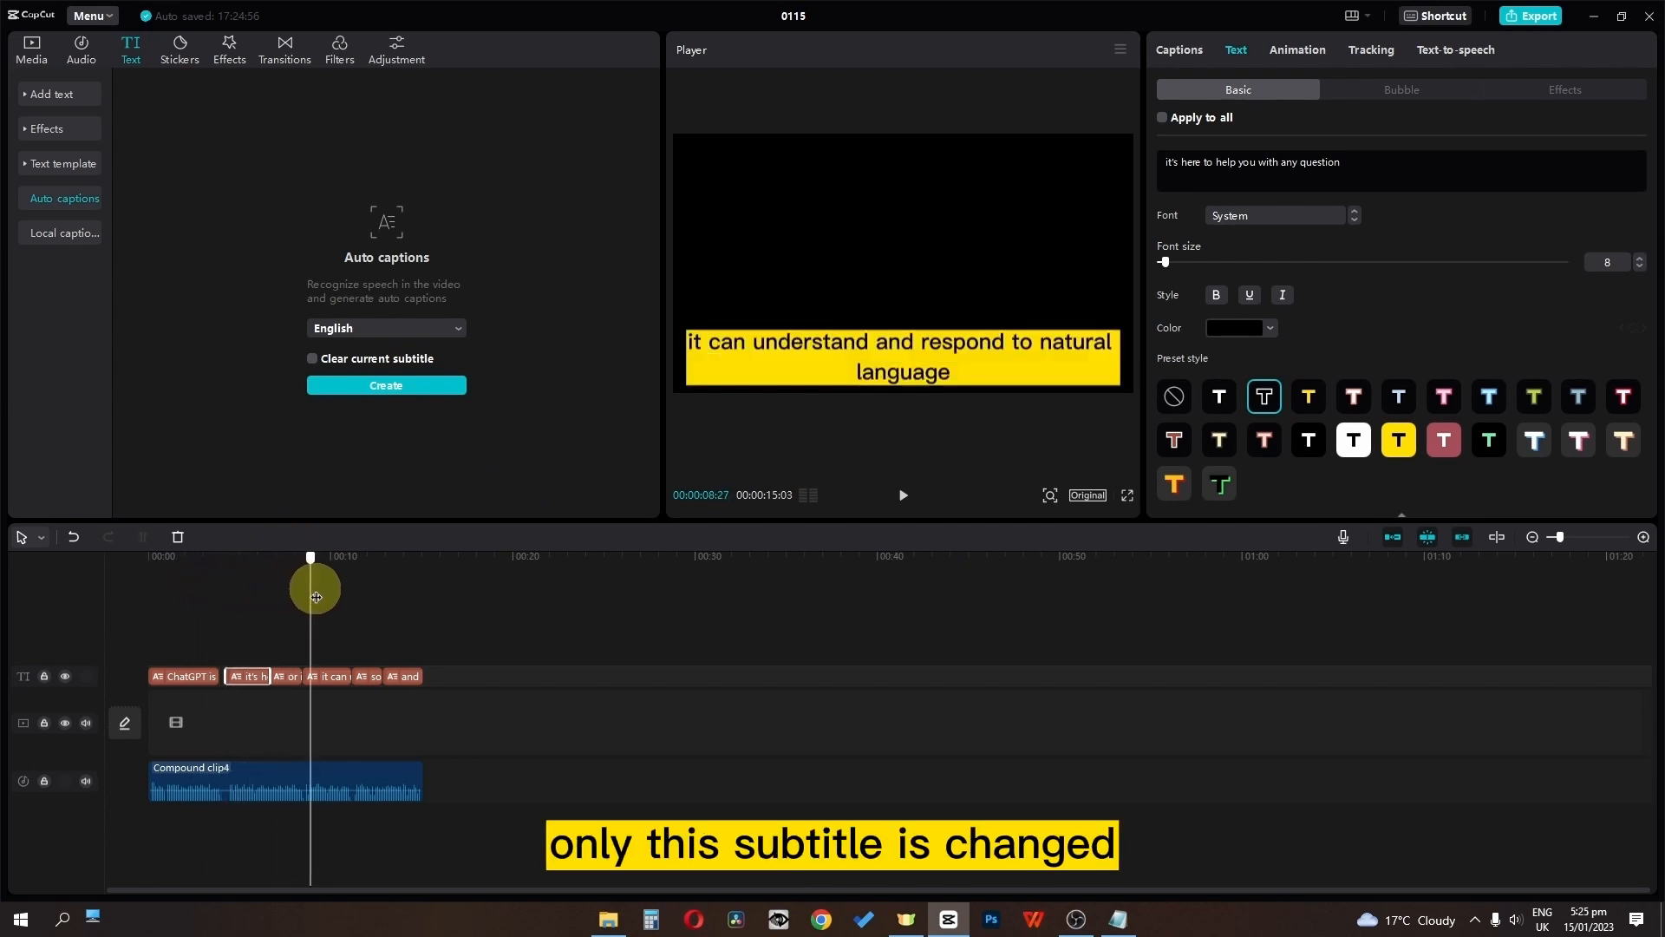
pyautogui.click(1163, 119)
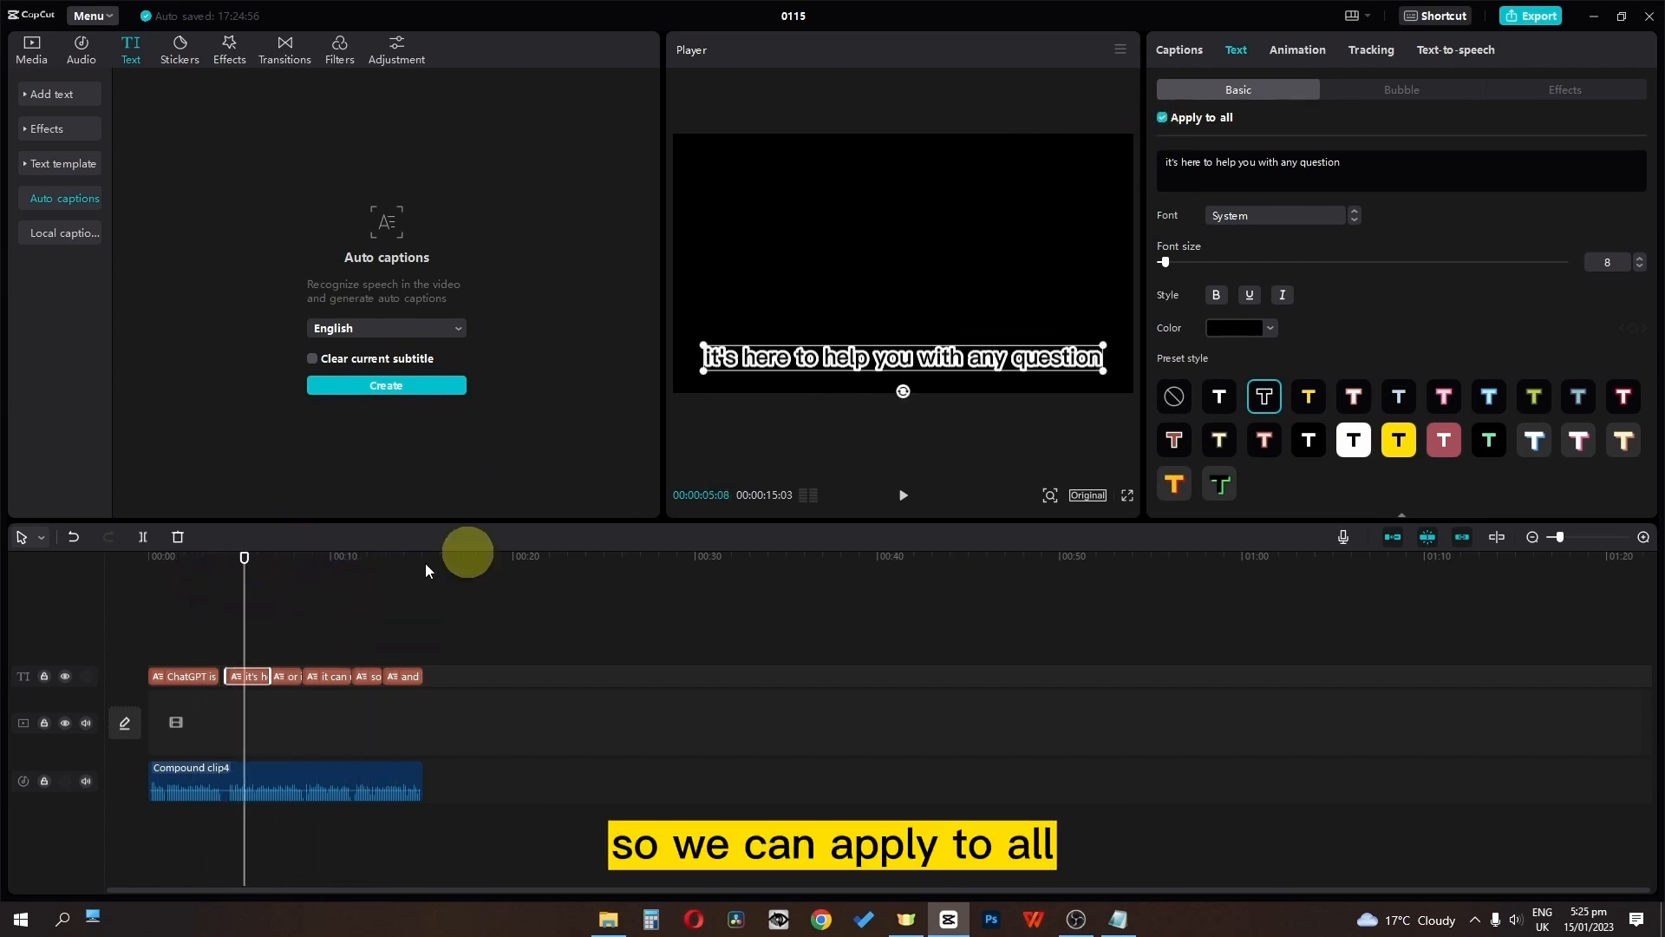
pyautogui.moveTo(242, 576); pyautogui.dragTo(149, 582)
# Step: Apply the "Chro...ling" In animation to the first caption and extend it to all captions on the track
pyautogui.click(169, 674)
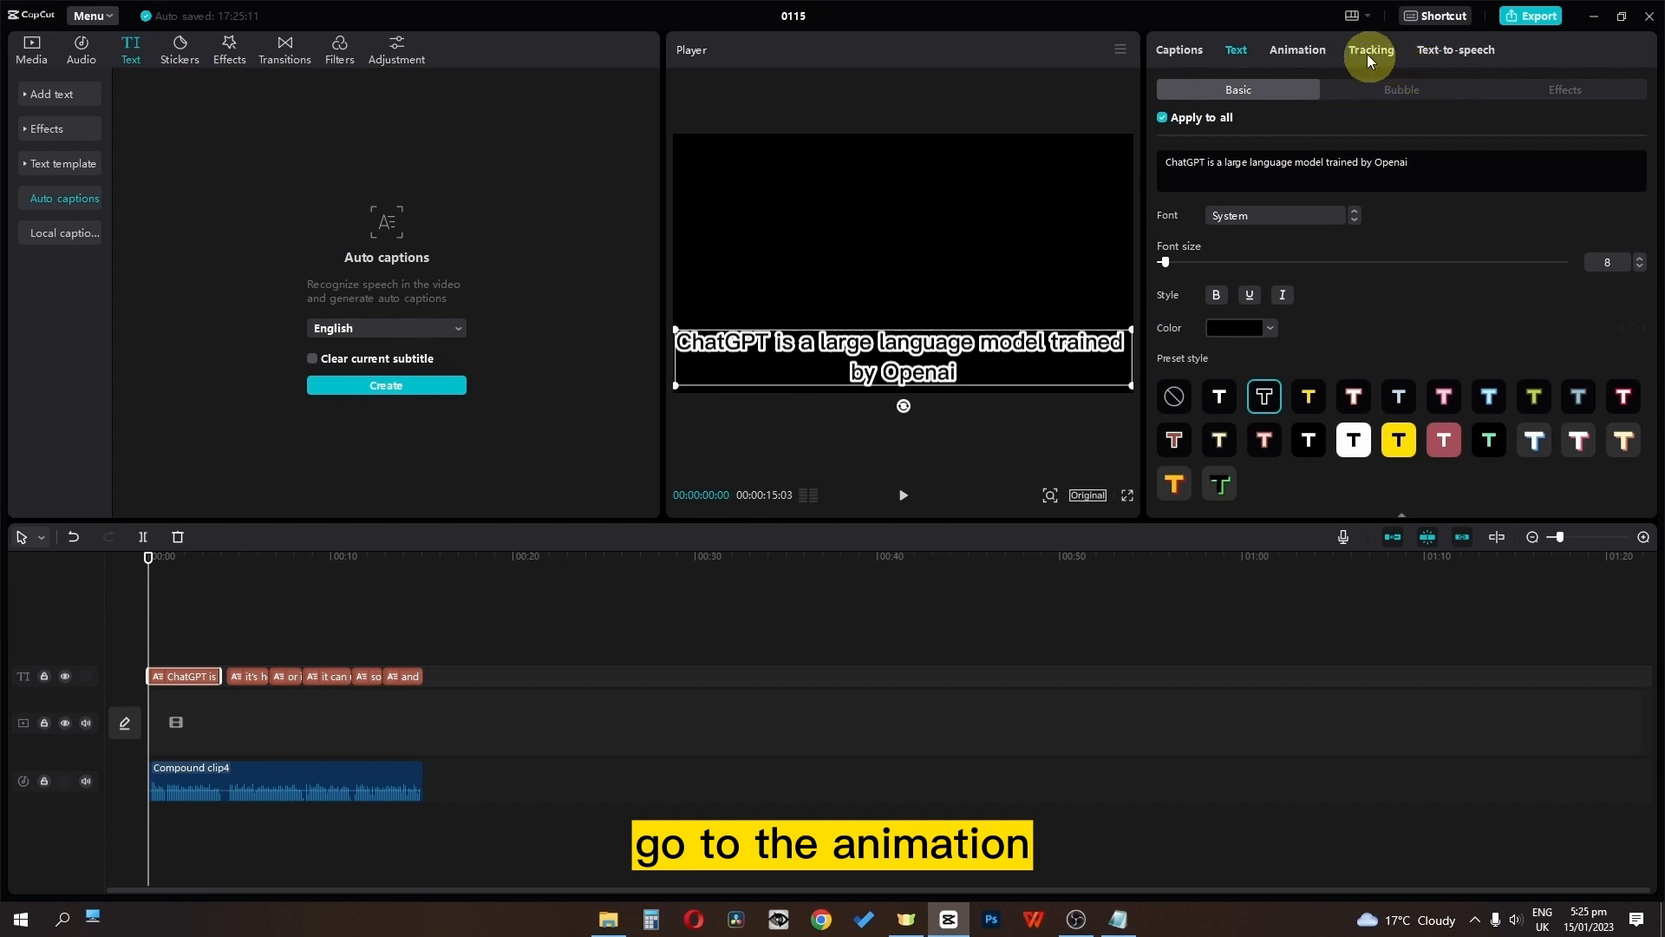
pyautogui.click(1303, 50)
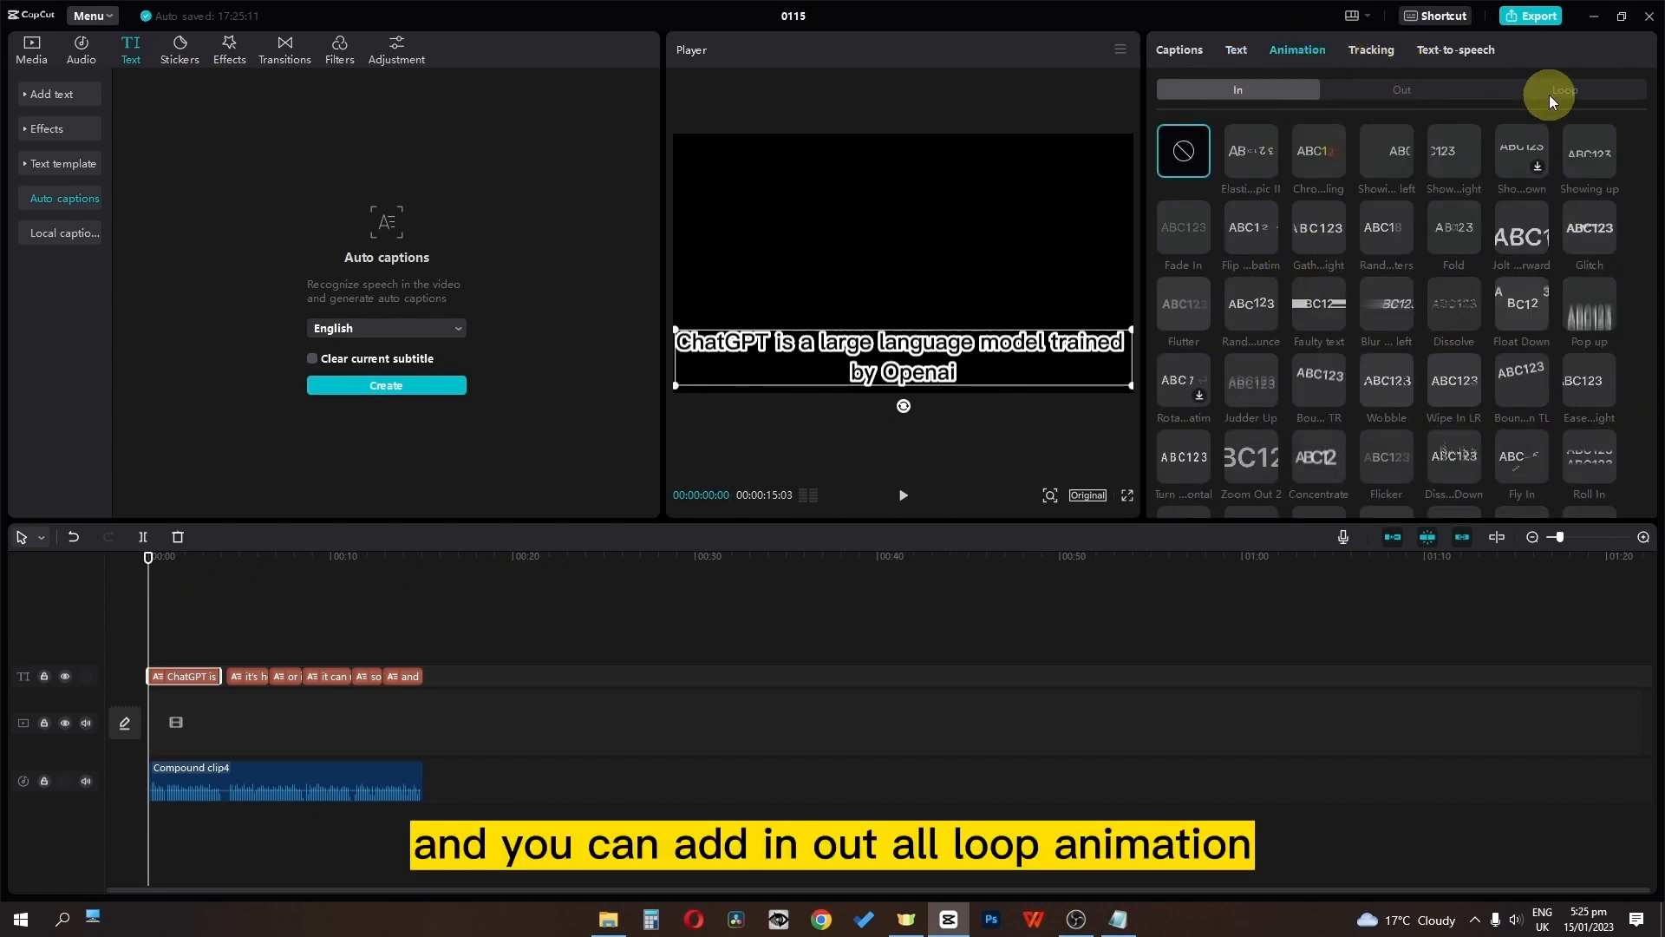
pyautogui.click(1325, 158)
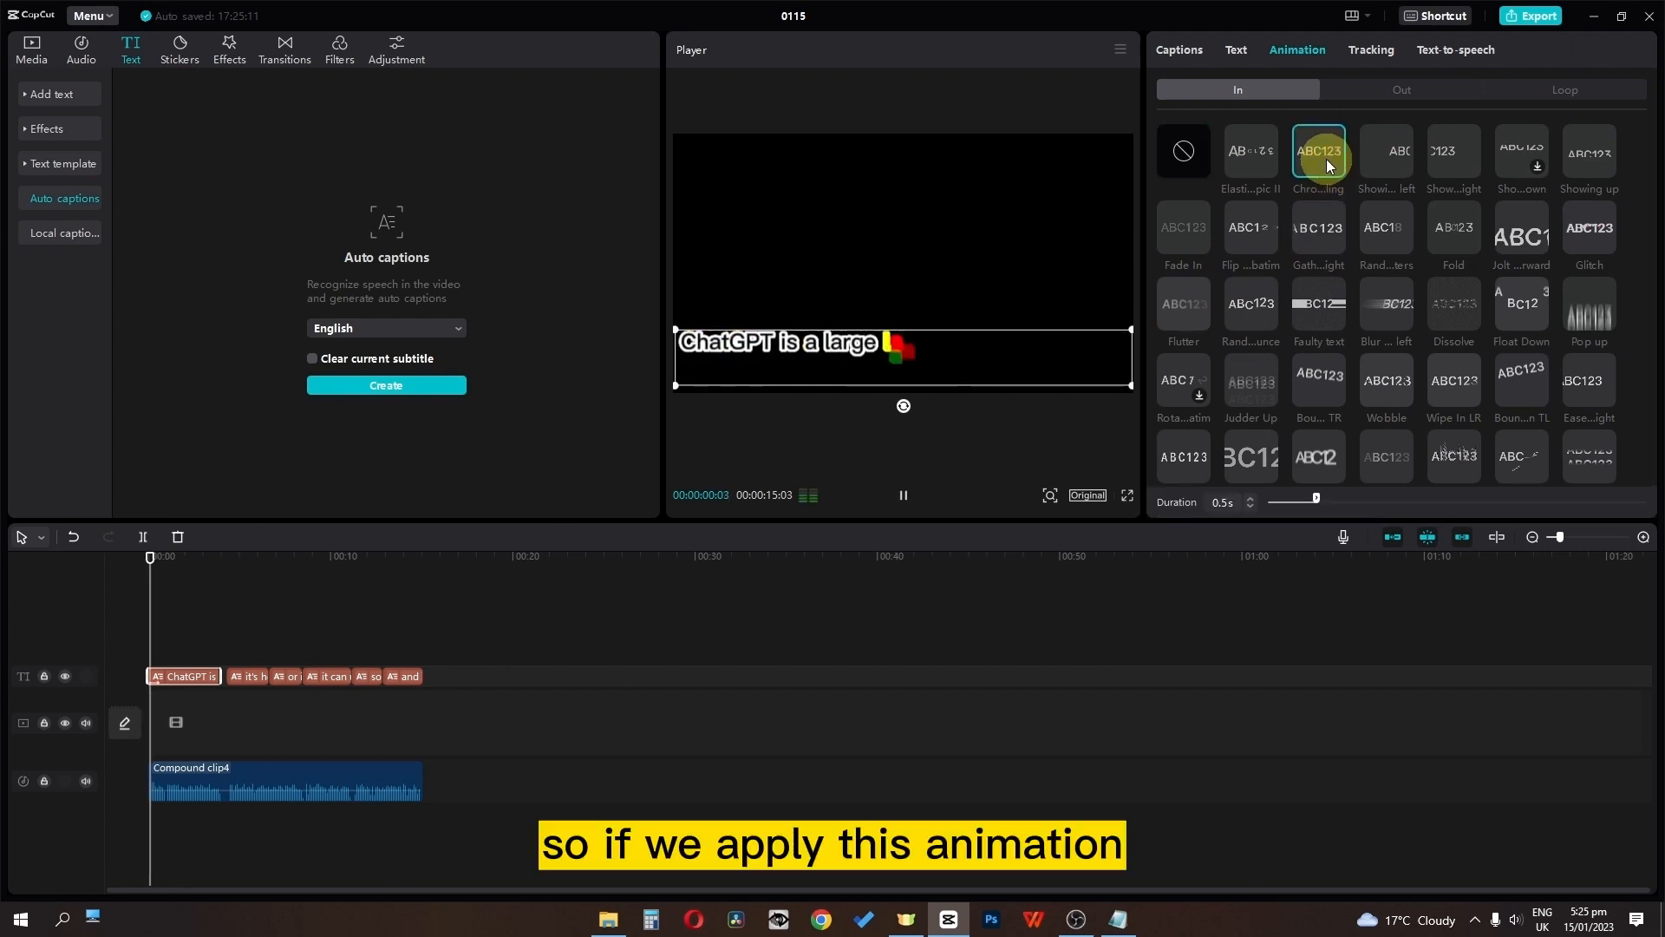
pyautogui.click(269, 645)
pyautogui.moveTo(542, 626); pyautogui.dragTo(63, 696)
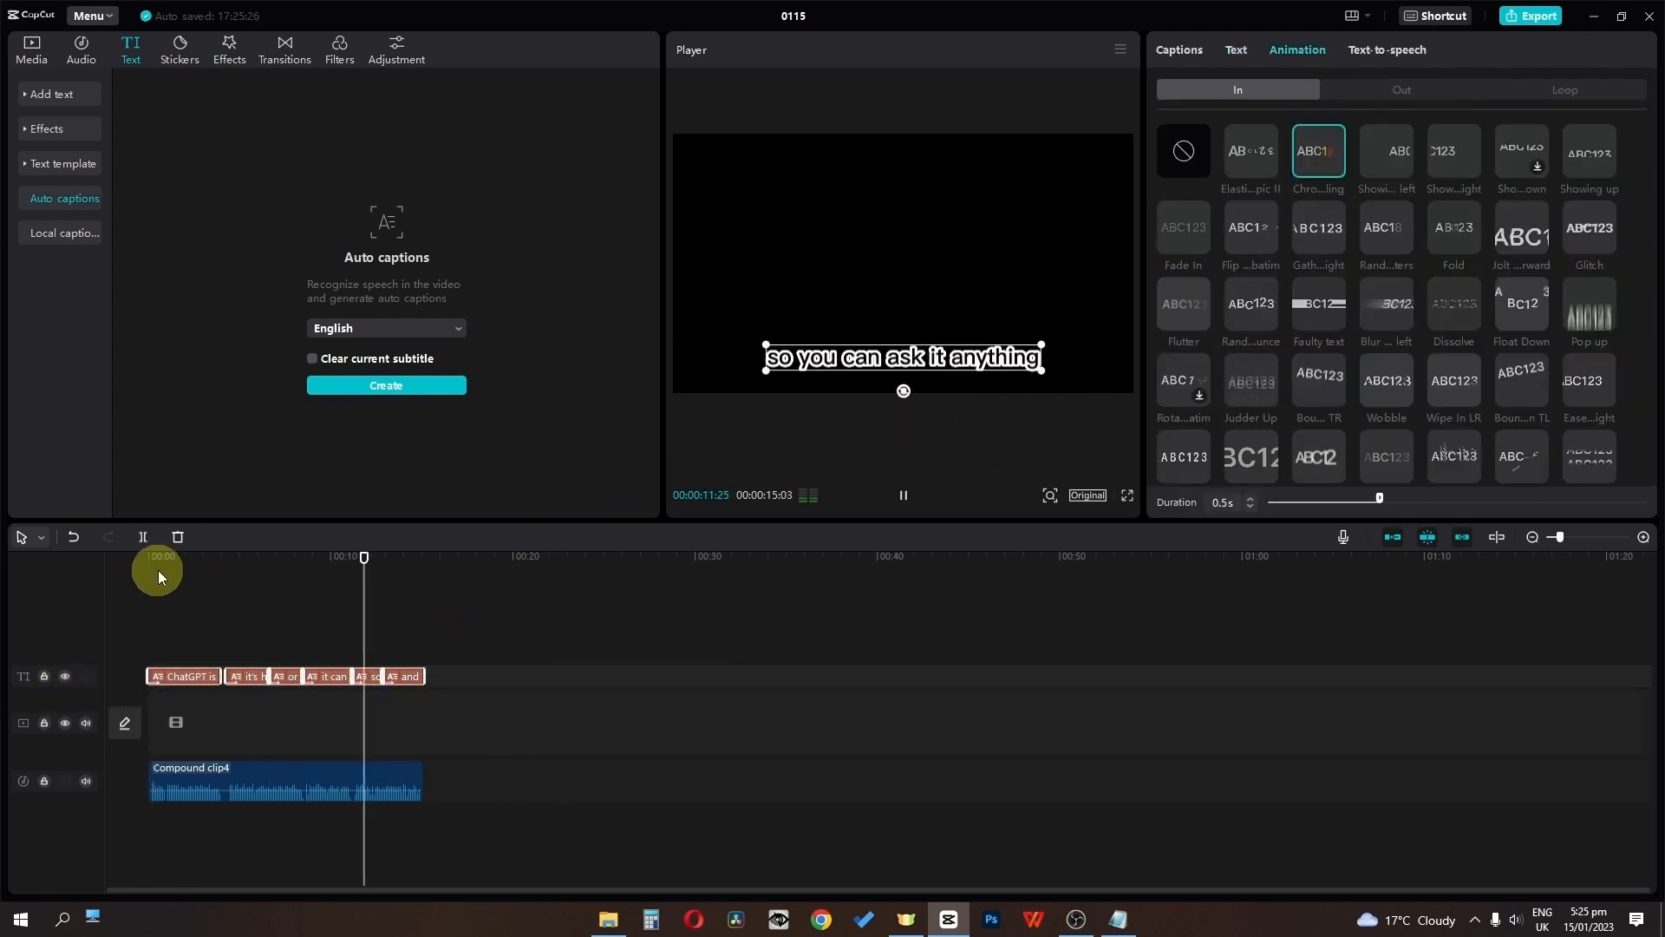
# Step: Play the captions from the start and from several caption starts to check their In animations
pyautogui.click(127, 559)
pyautogui.click(115, 555)
pyautogui.press('space')
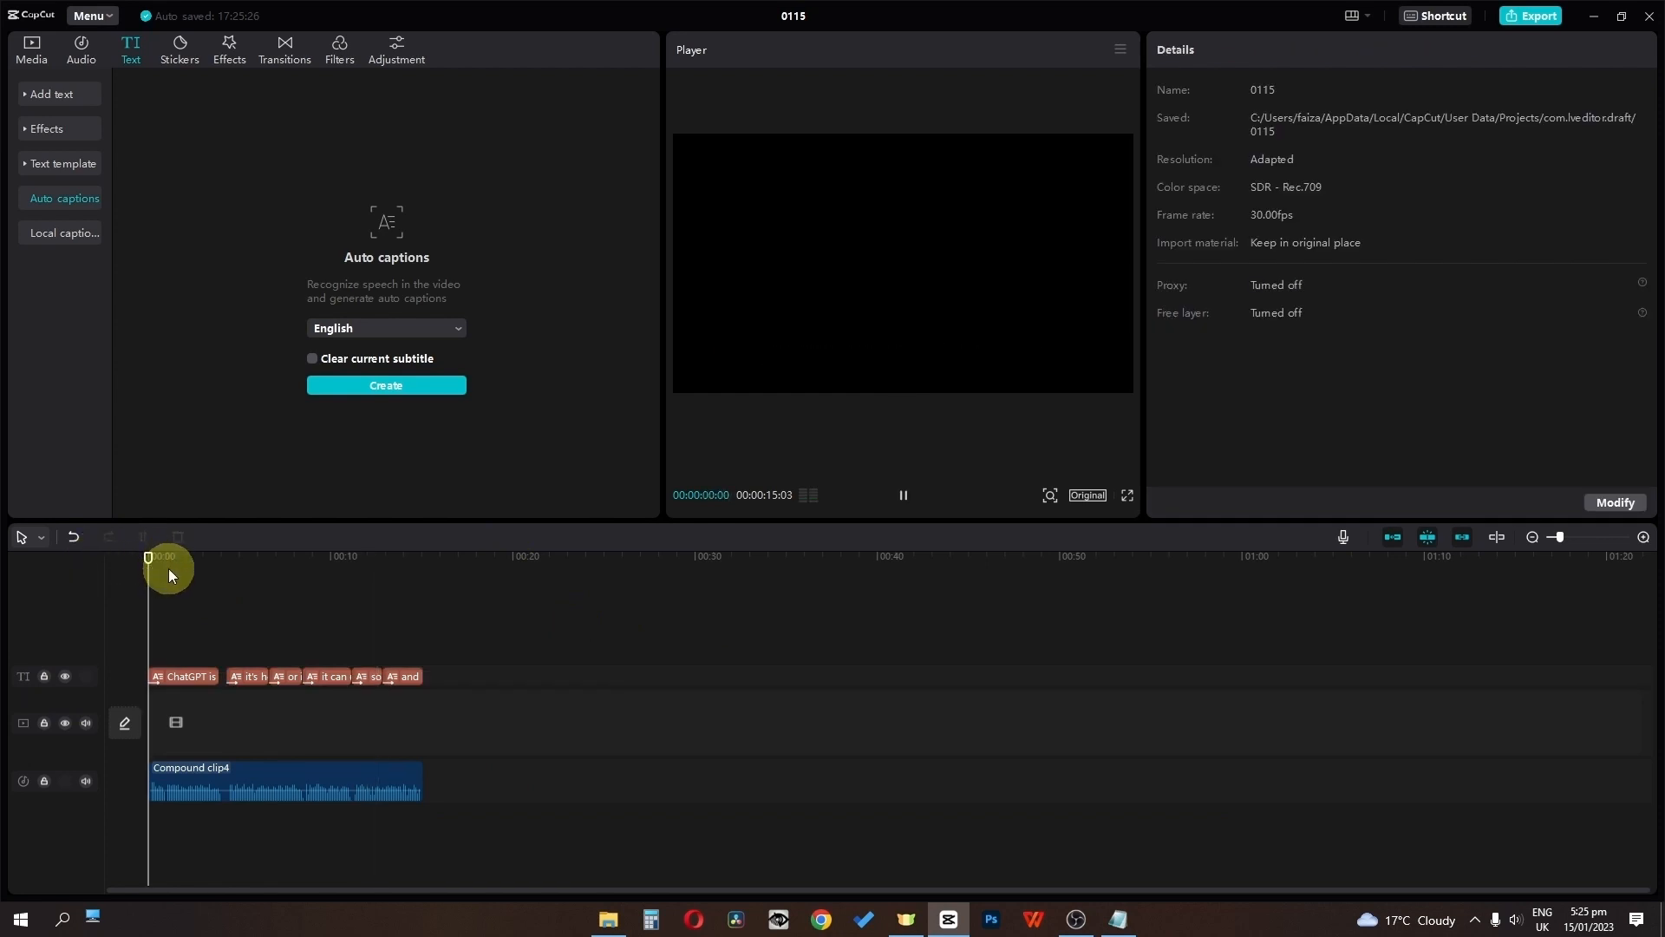
pyautogui.press('space')
pyautogui.click(223, 575)
pyautogui.press('space')
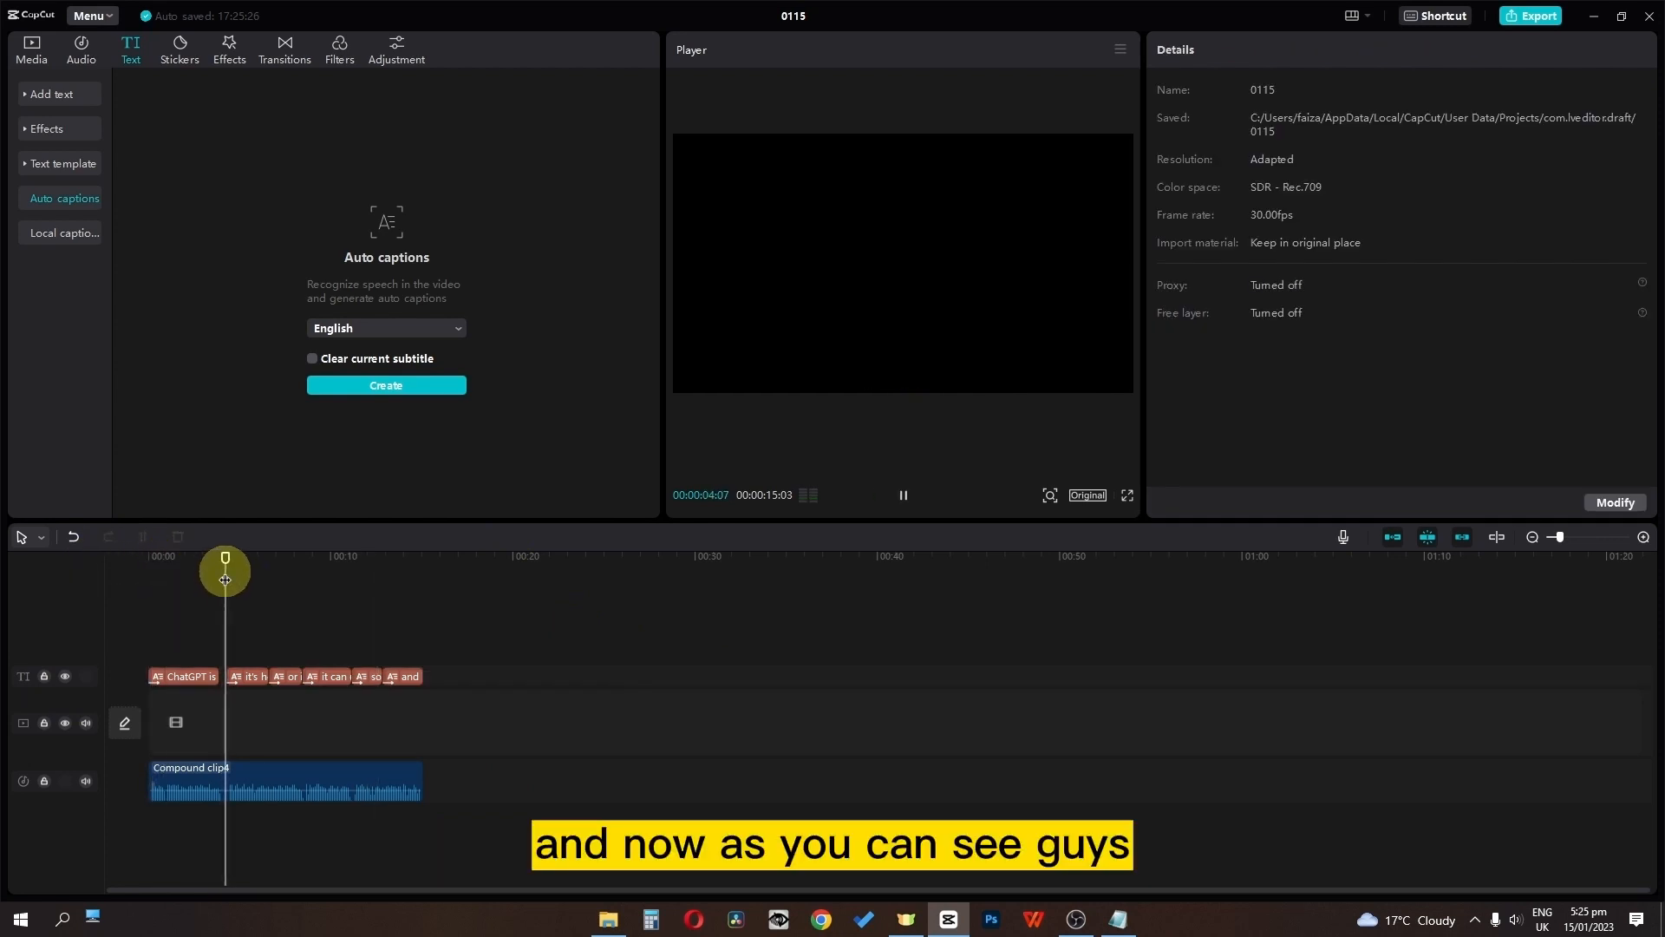
pyautogui.click(283, 578)
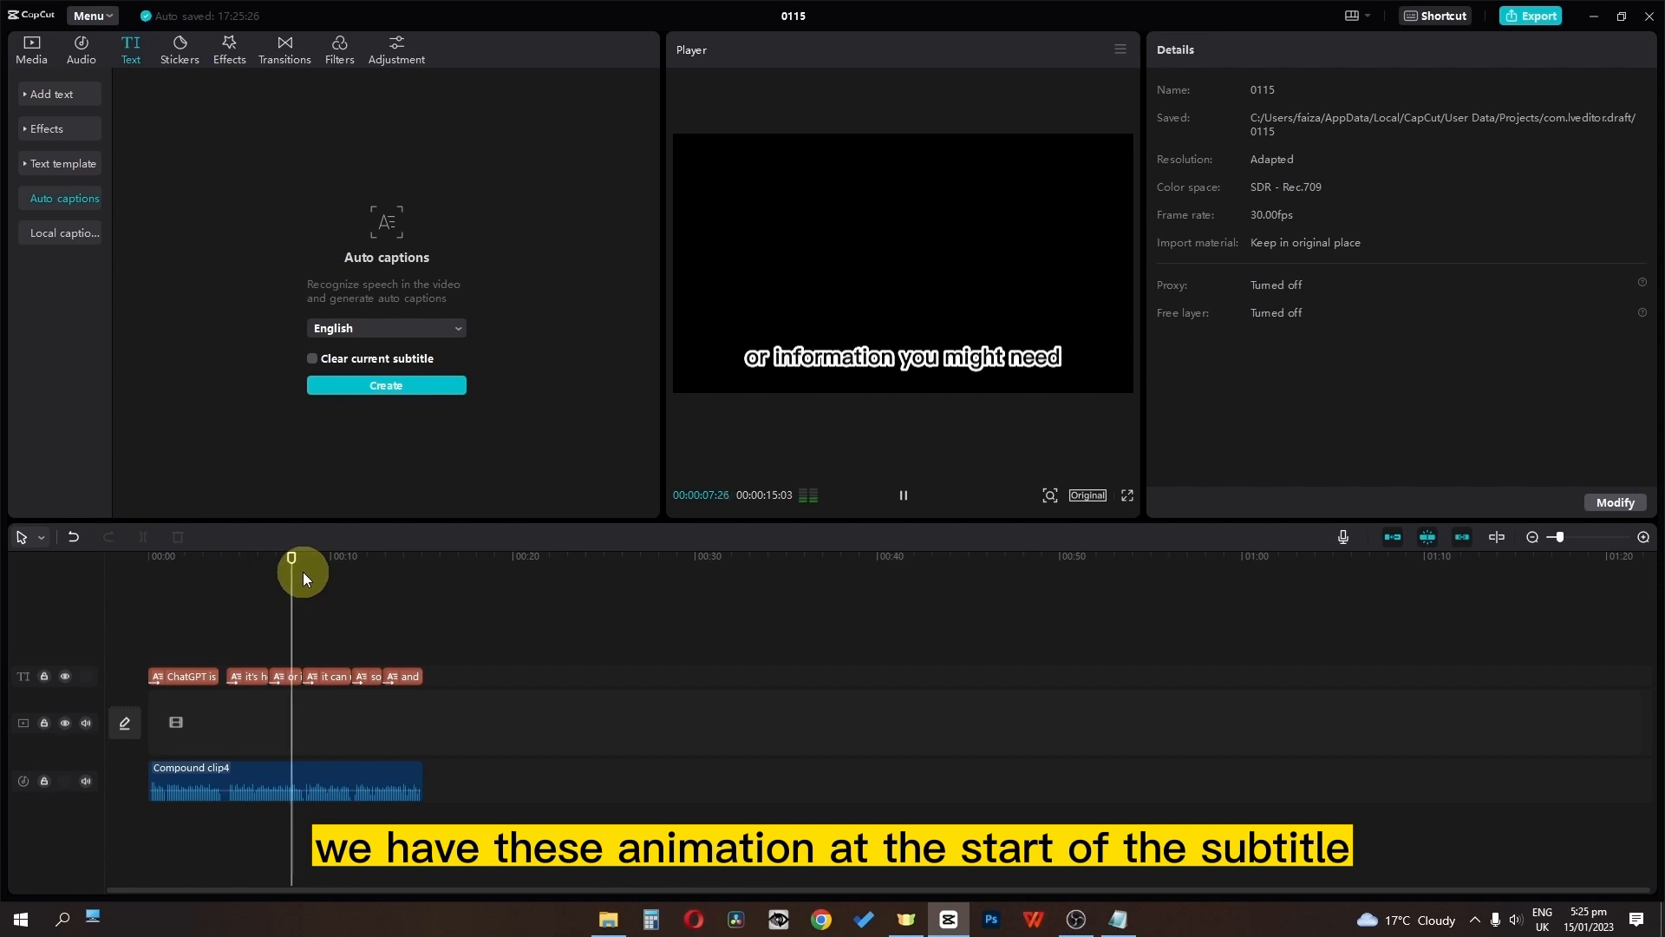
pyautogui.press('space')
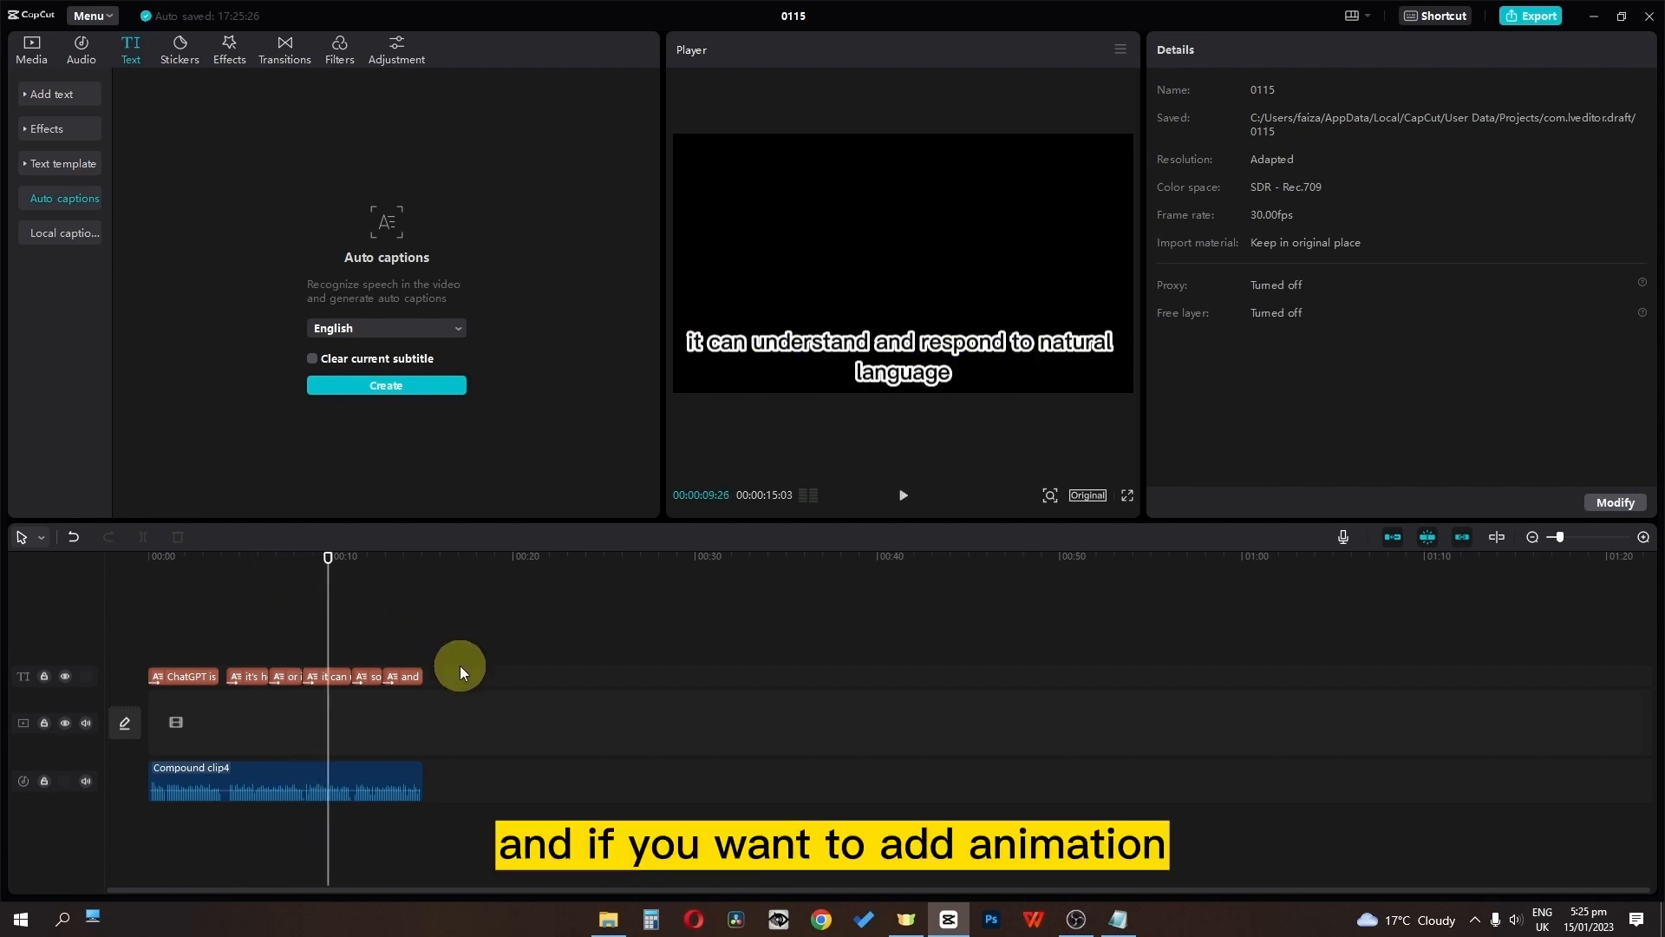
# Step: Try the Flicker Out animation on the first caption alone
pyautogui.click(113, 559)
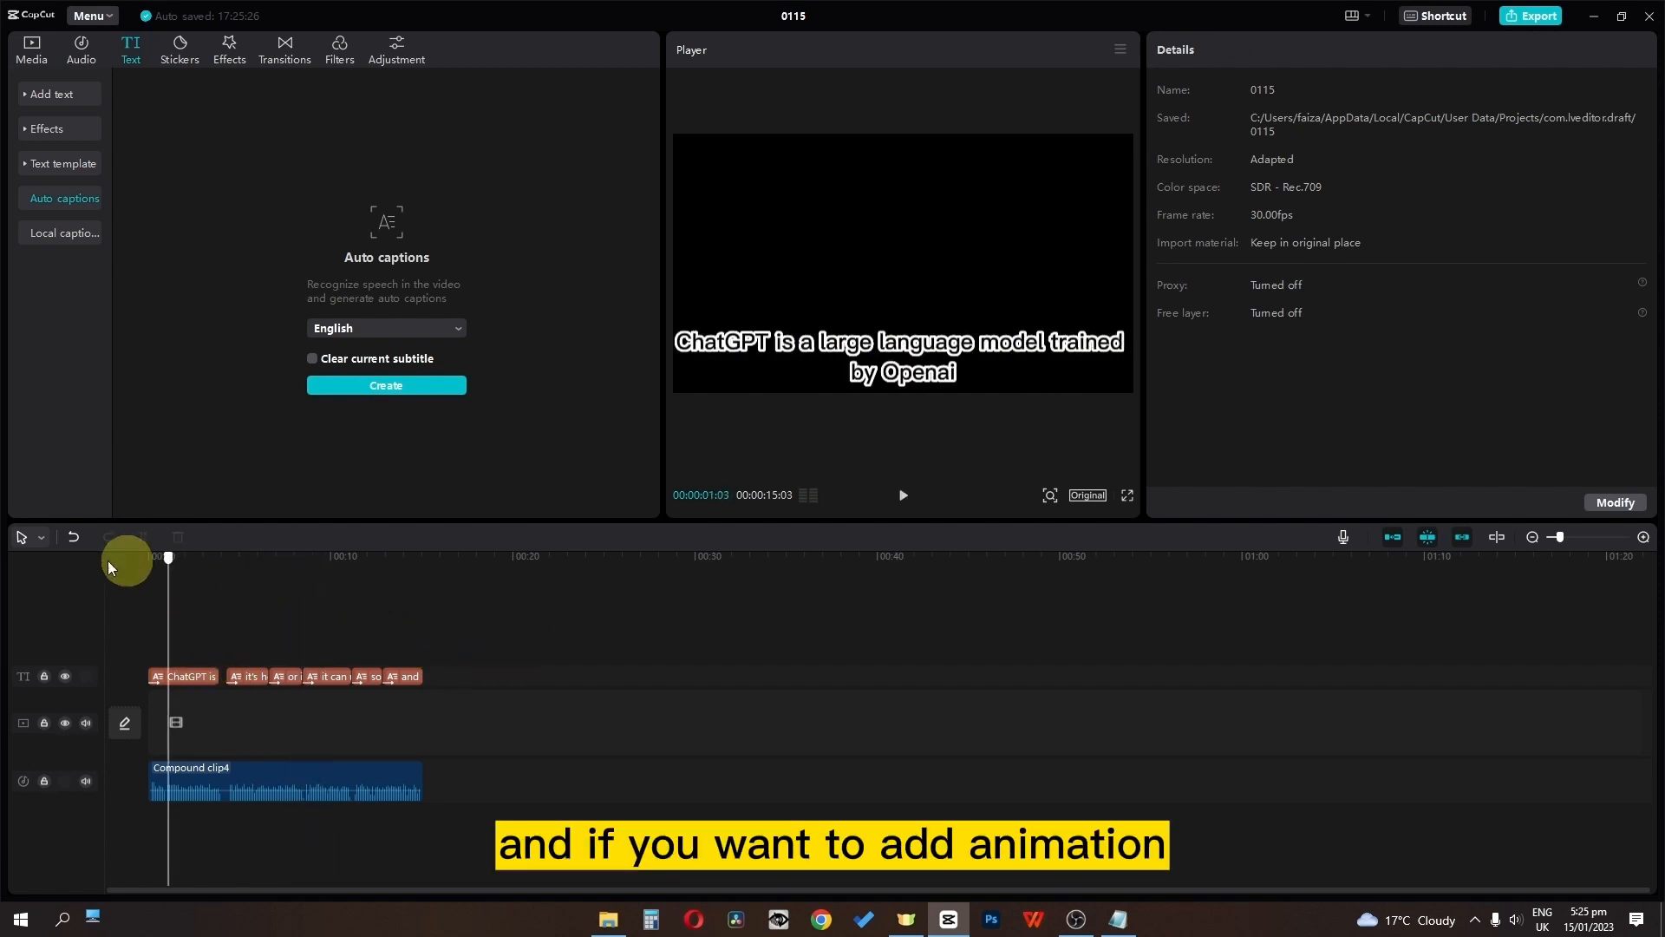
pyautogui.click(184, 678)
pyautogui.click(1298, 52)
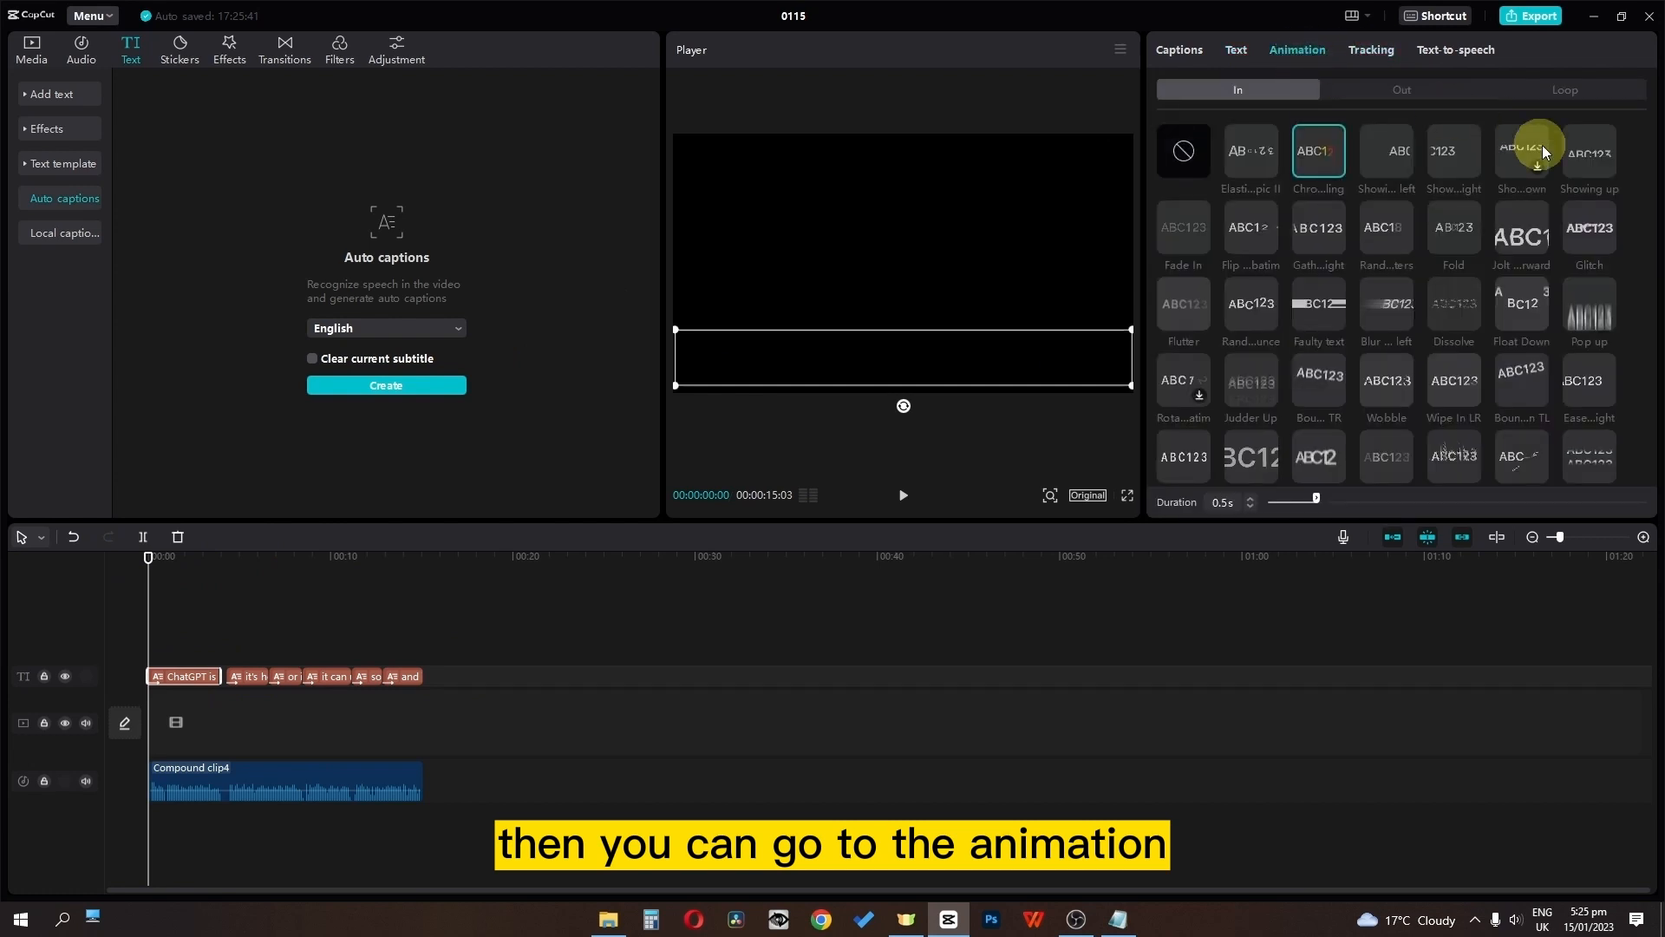
pyautogui.click(1407, 91)
pyautogui.click(1455, 153)
# Step: Select all captions, try the Fade Out animation and apply the "Chro...ling" Out animation instead
pyautogui.moveTo(596, 650); pyautogui.dragTo(127, 681)
pyautogui.click(1295, 52)
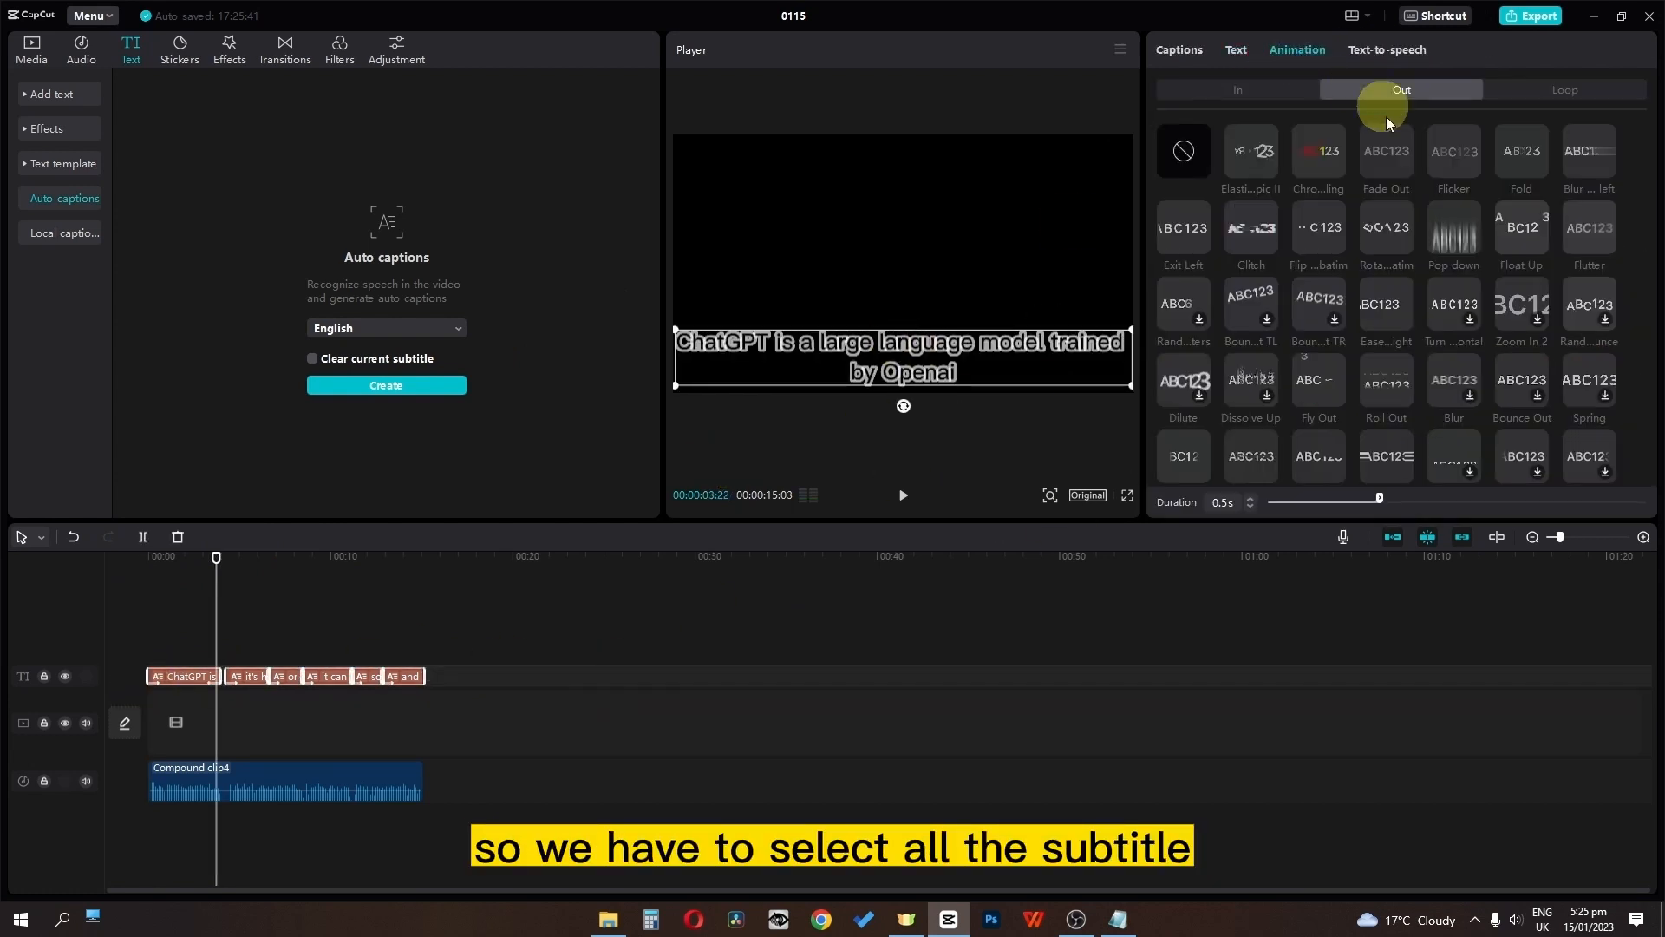
pyautogui.click(1389, 170)
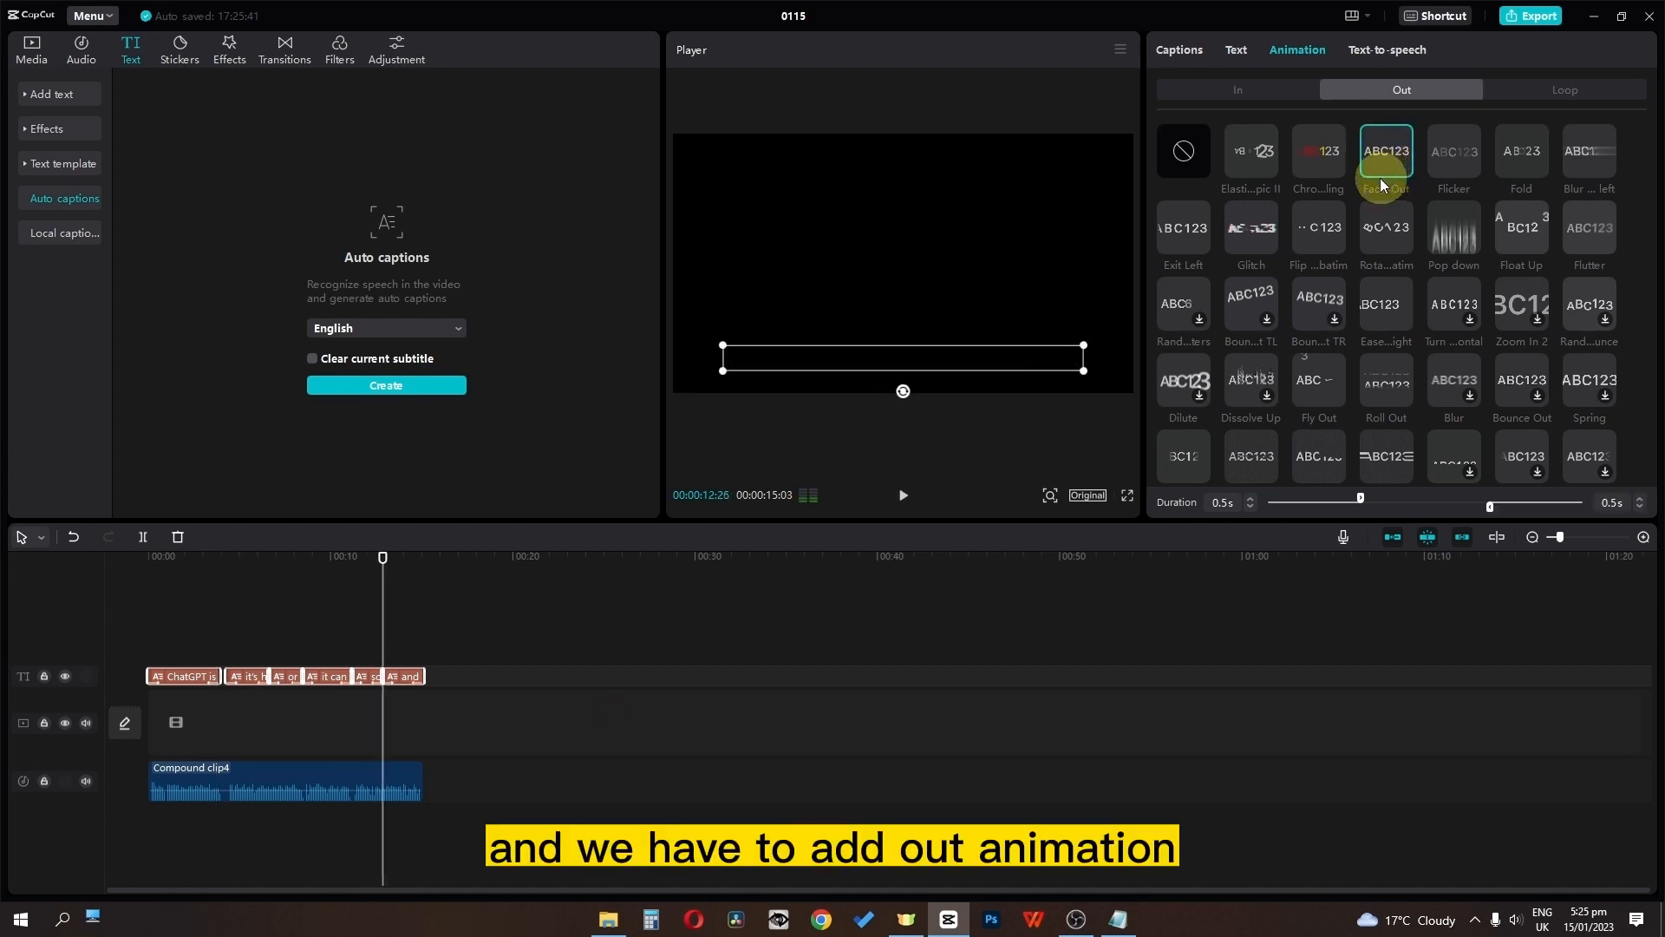
pyautogui.click(1311, 159)
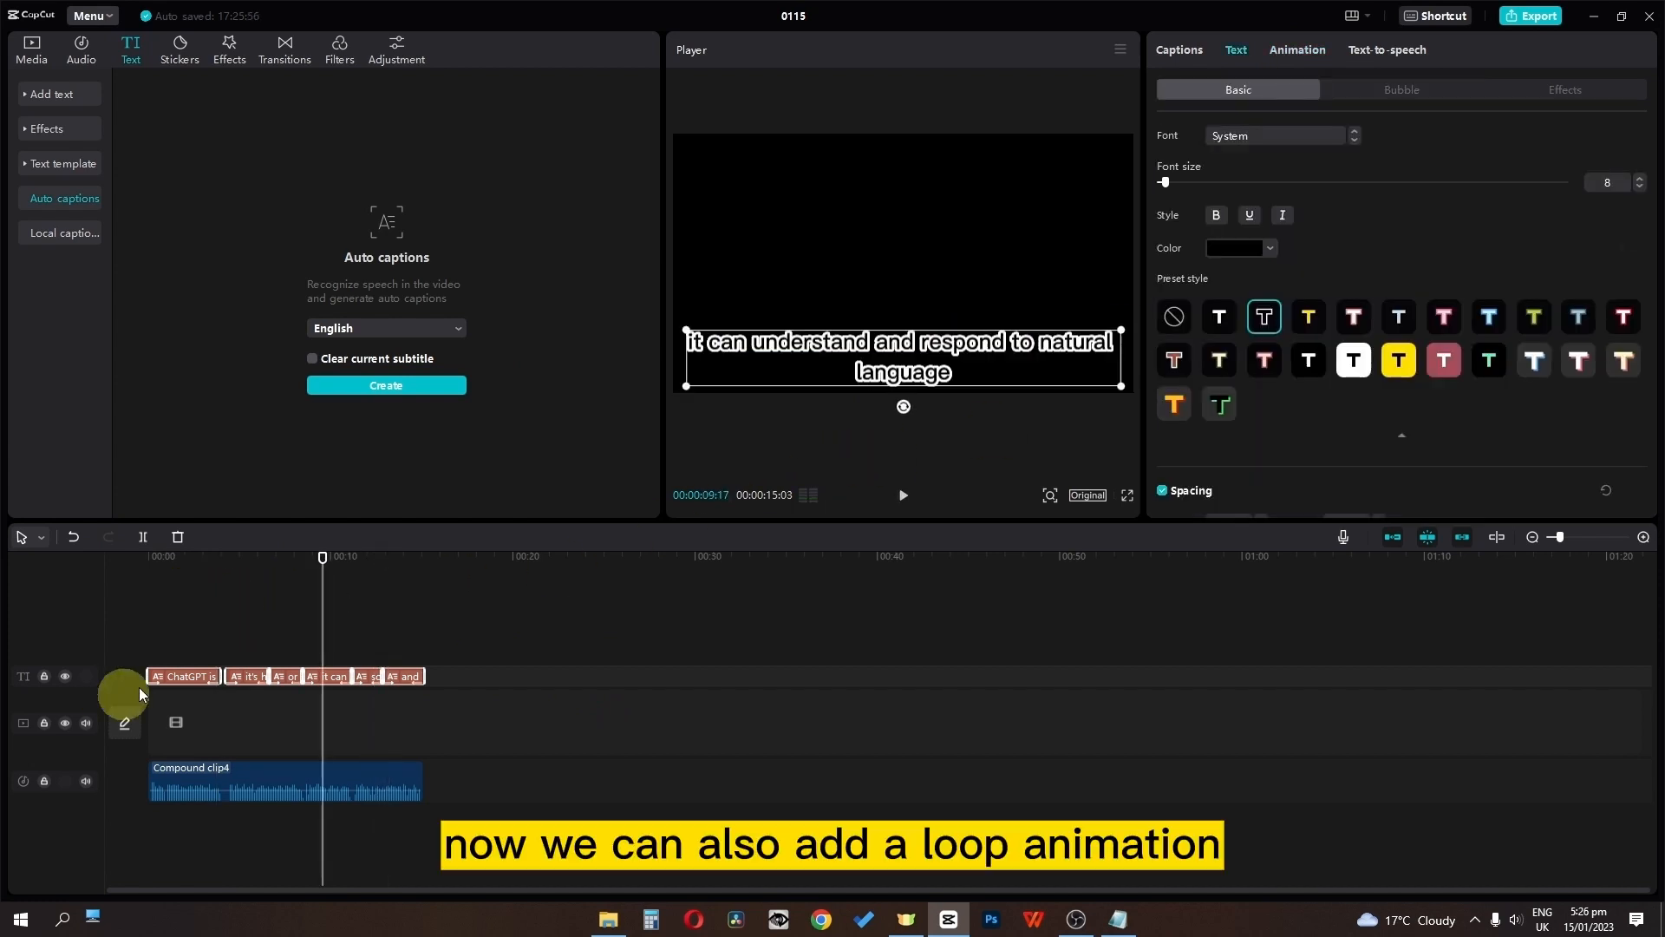
# Step: Try Loop animations on all selected captions, settle on Shout out and preview it from the start
pyautogui.click(1299, 51)
pyautogui.click(1559, 91)
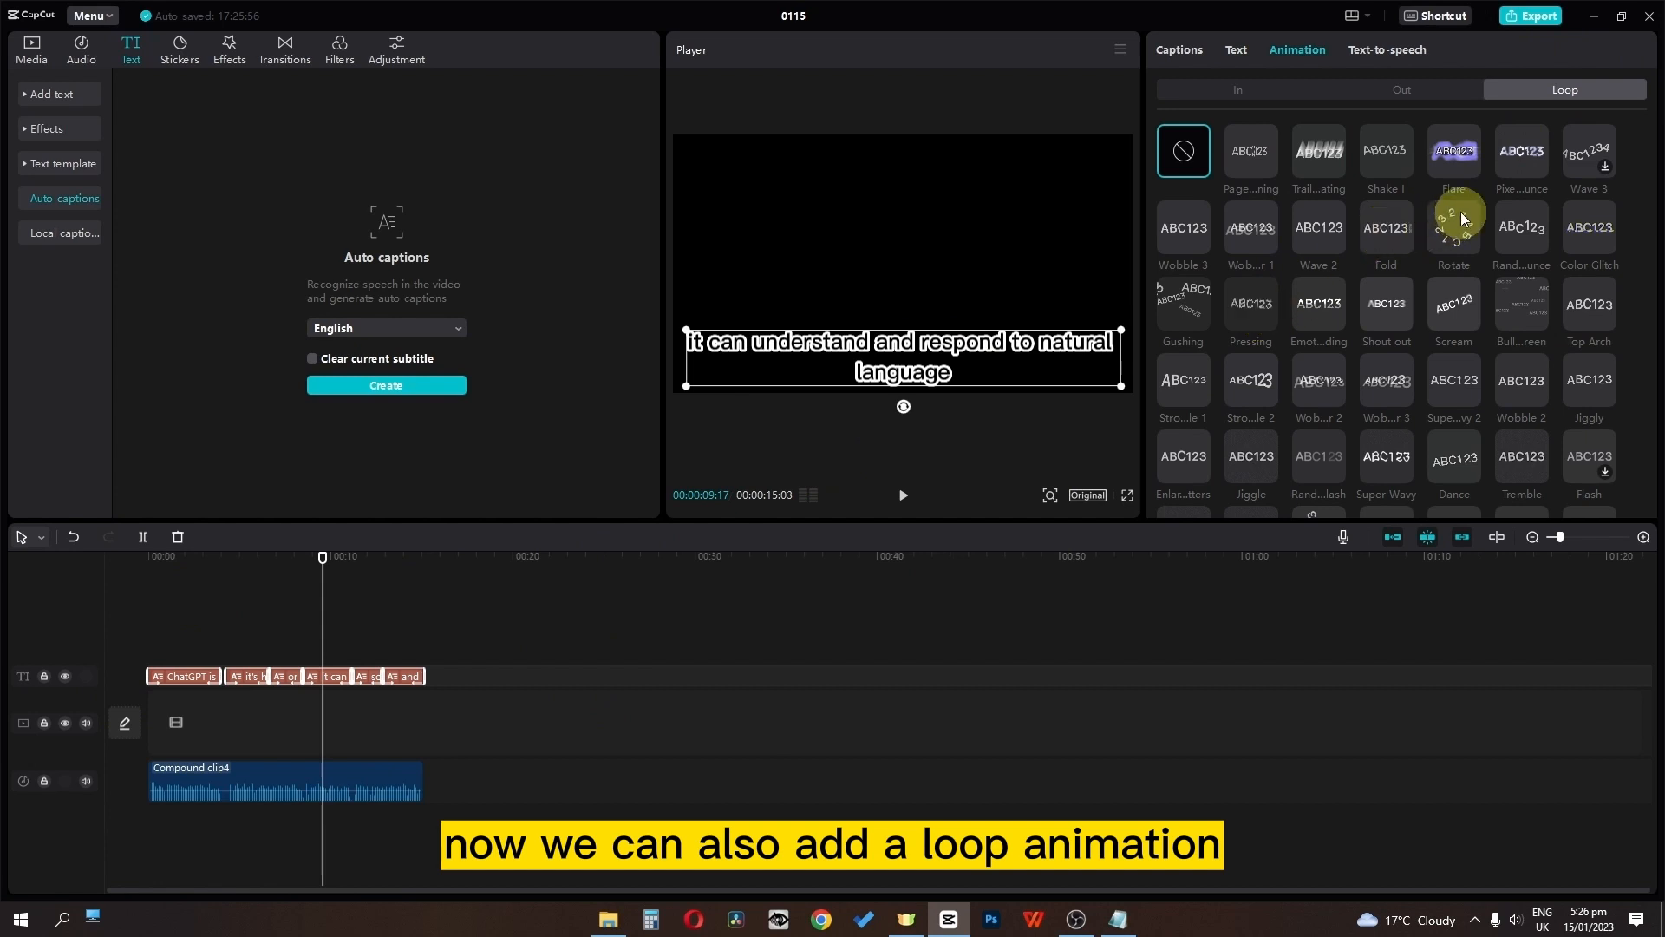
pyautogui.click(1390, 163)
pyautogui.click(1398, 311)
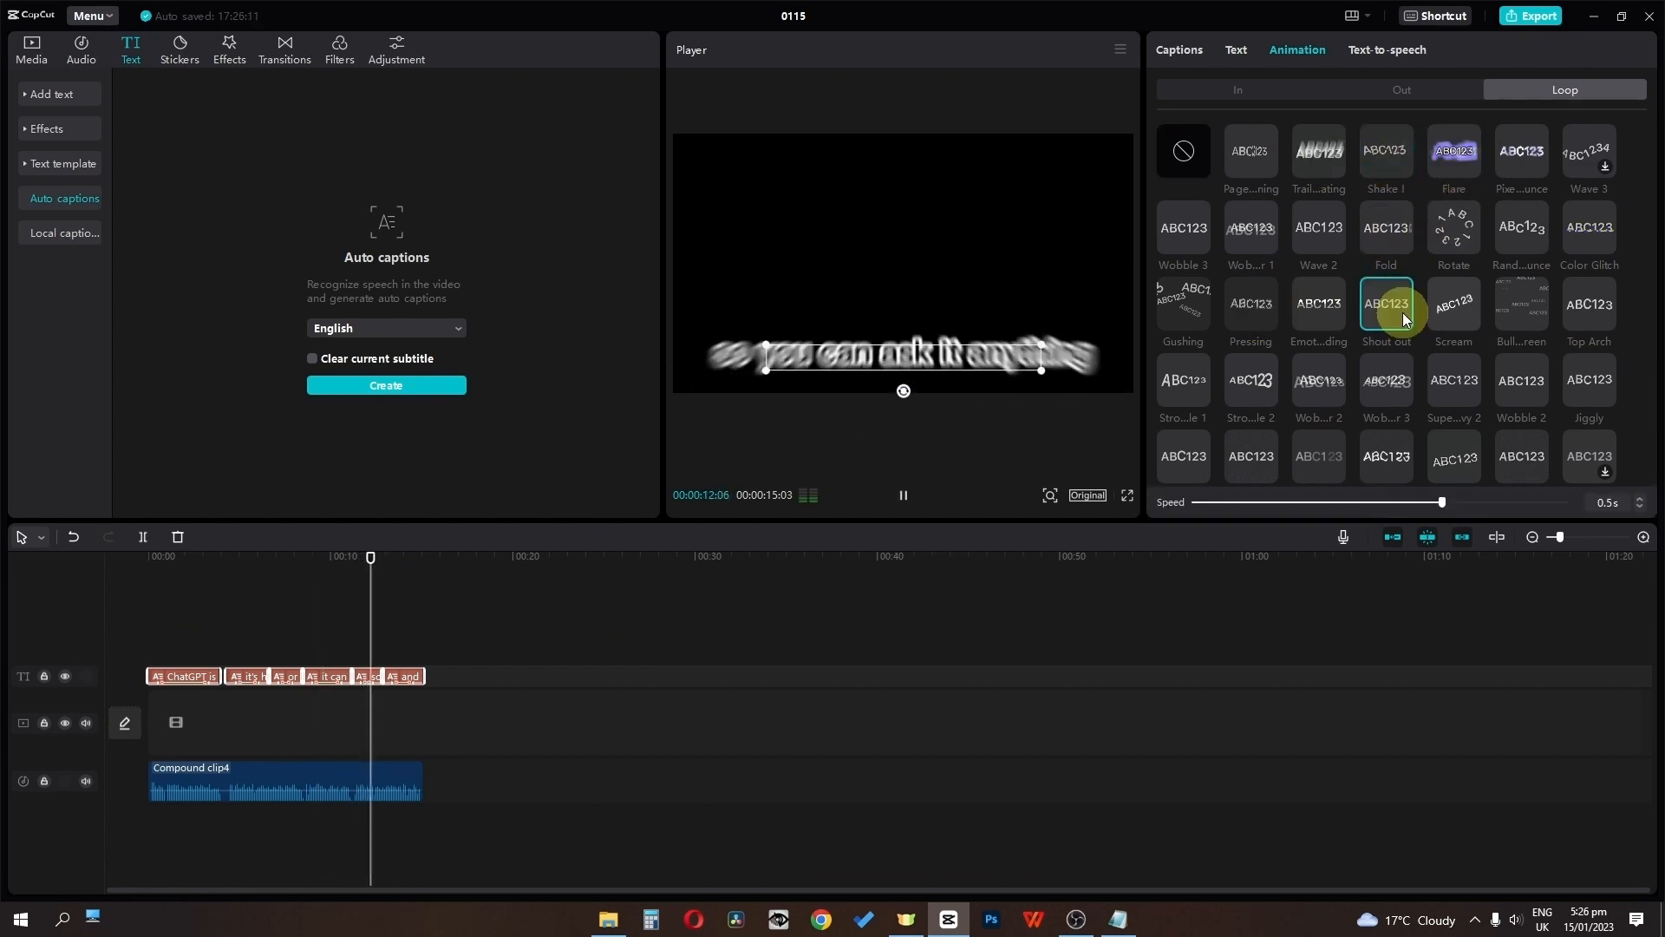
pyautogui.click(161, 562)
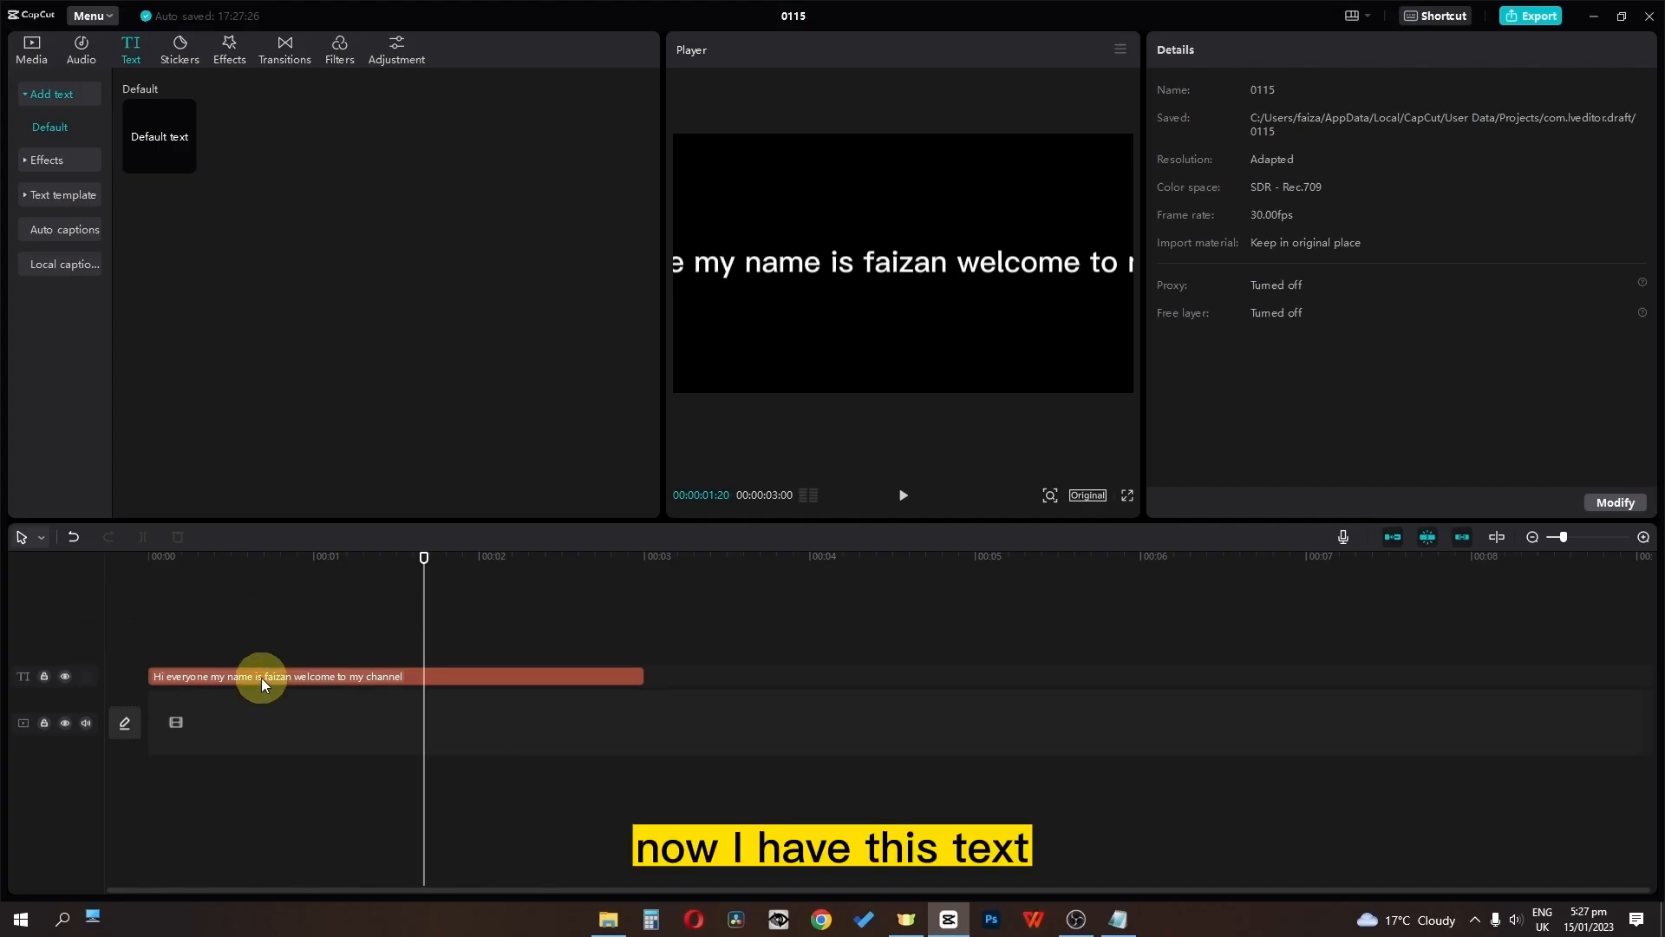
# Step: Convert the greeting text clip to speech with the Cute Boy voice after sampling the Narrational Male and Energetic Male voices
pyautogui.click(262, 678)
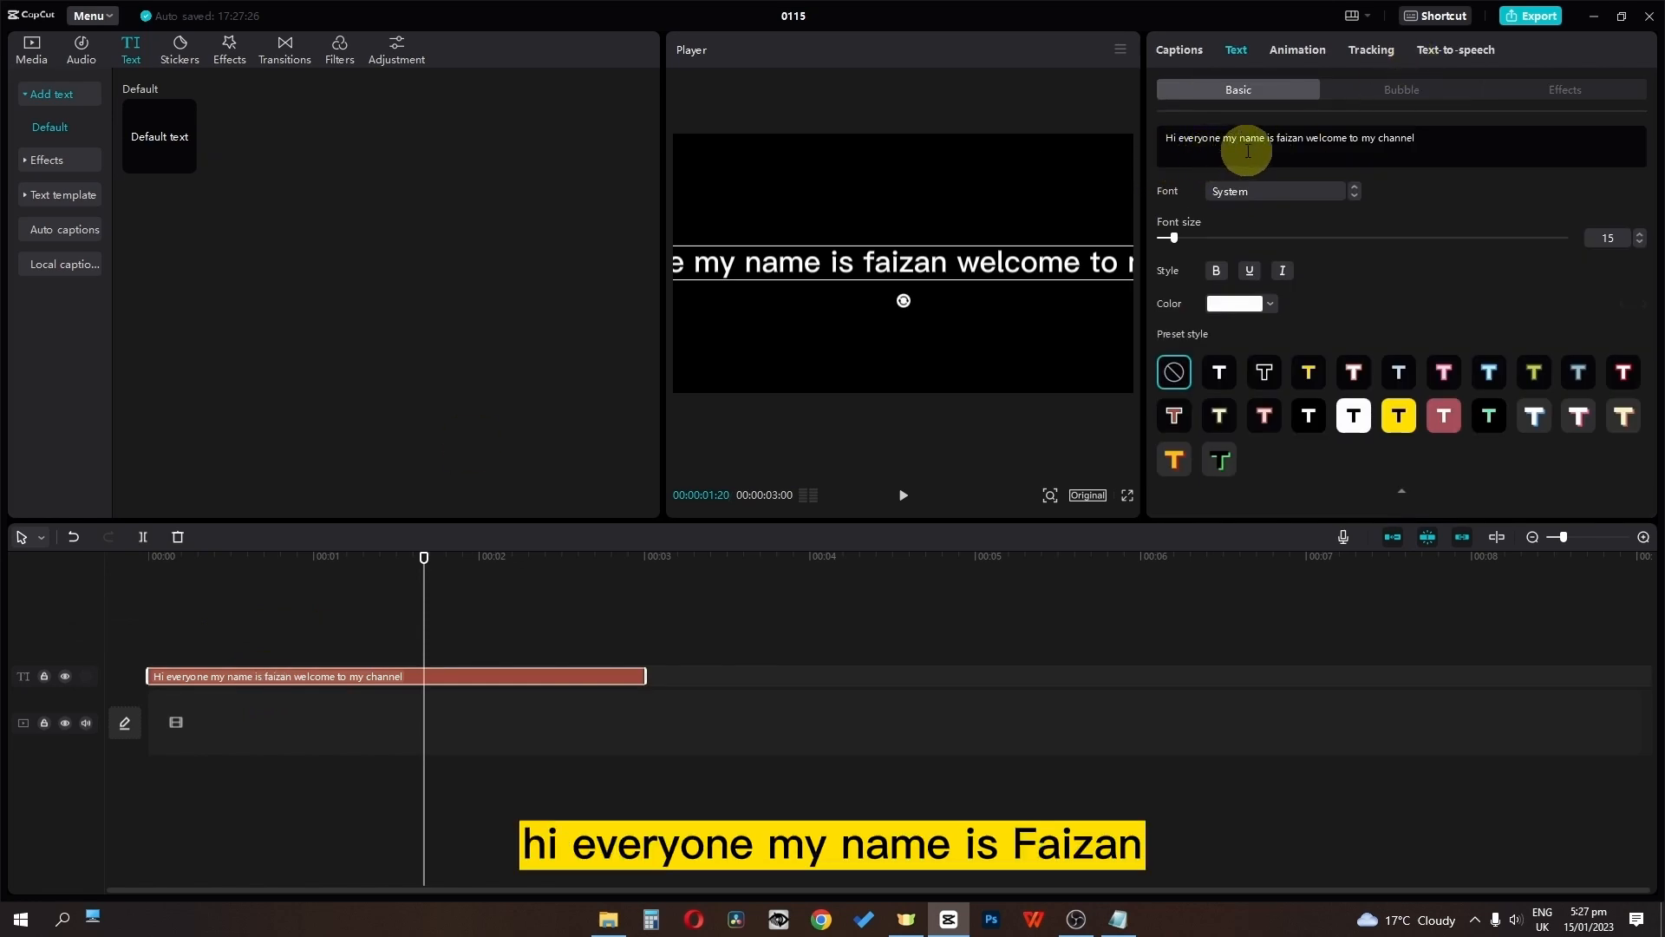
pyautogui.moveTo(424, 562); pyautogui.dragTo(31, 622)
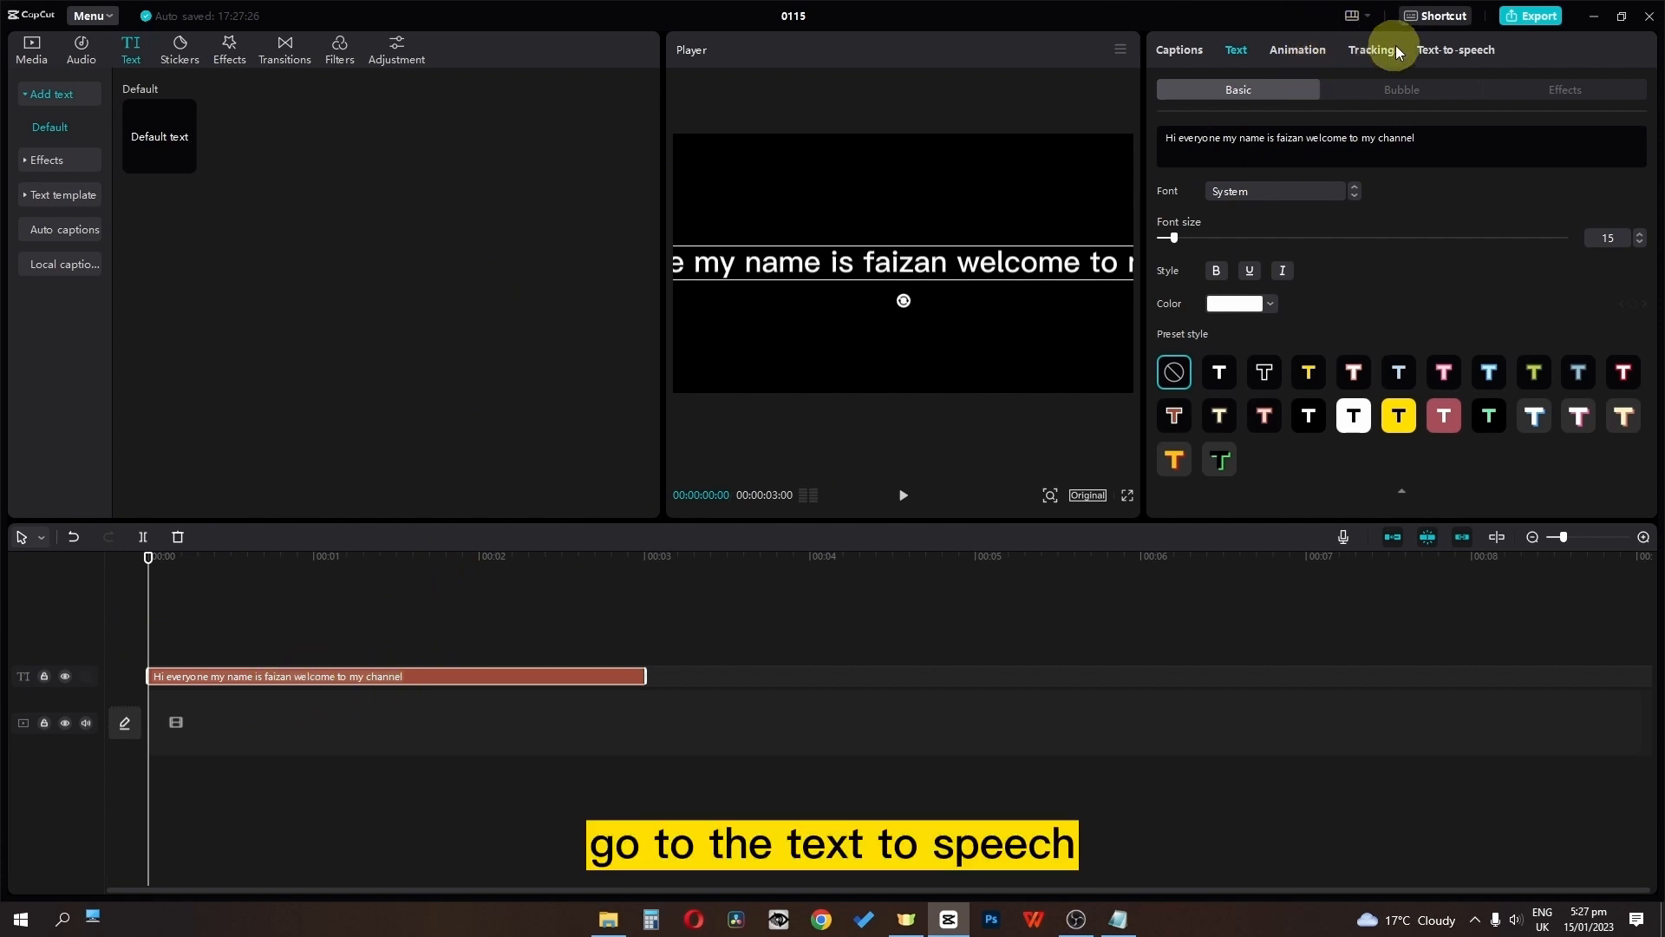
pyautogui.click(1436, 50)
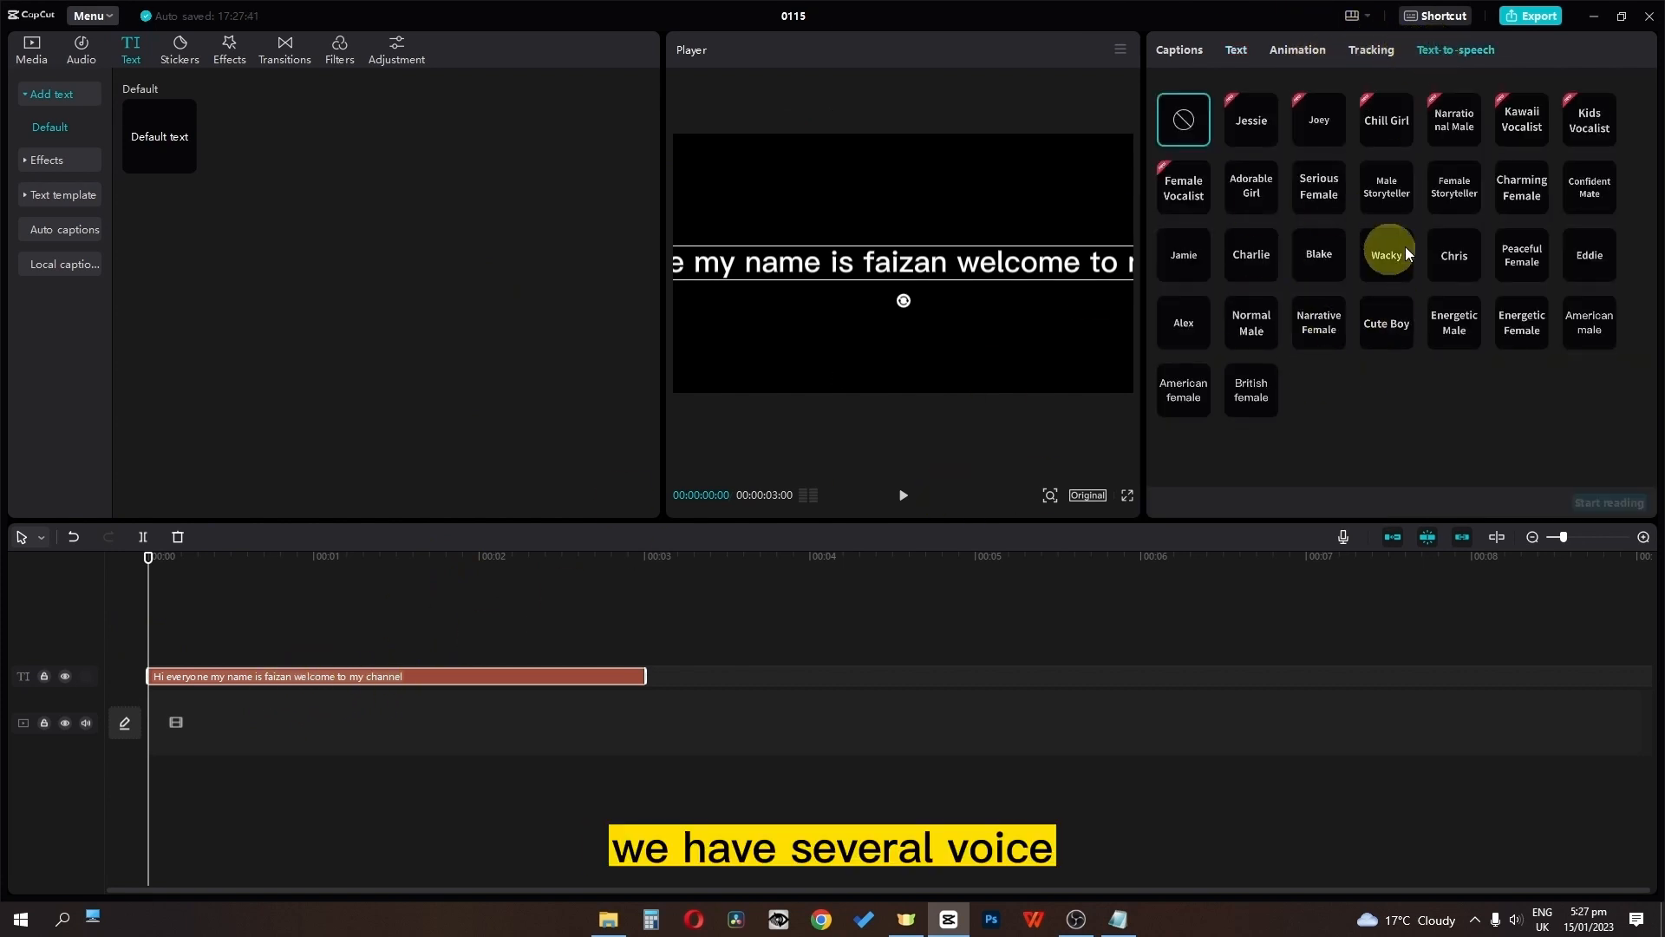
pyautogui.click(1455, 122)
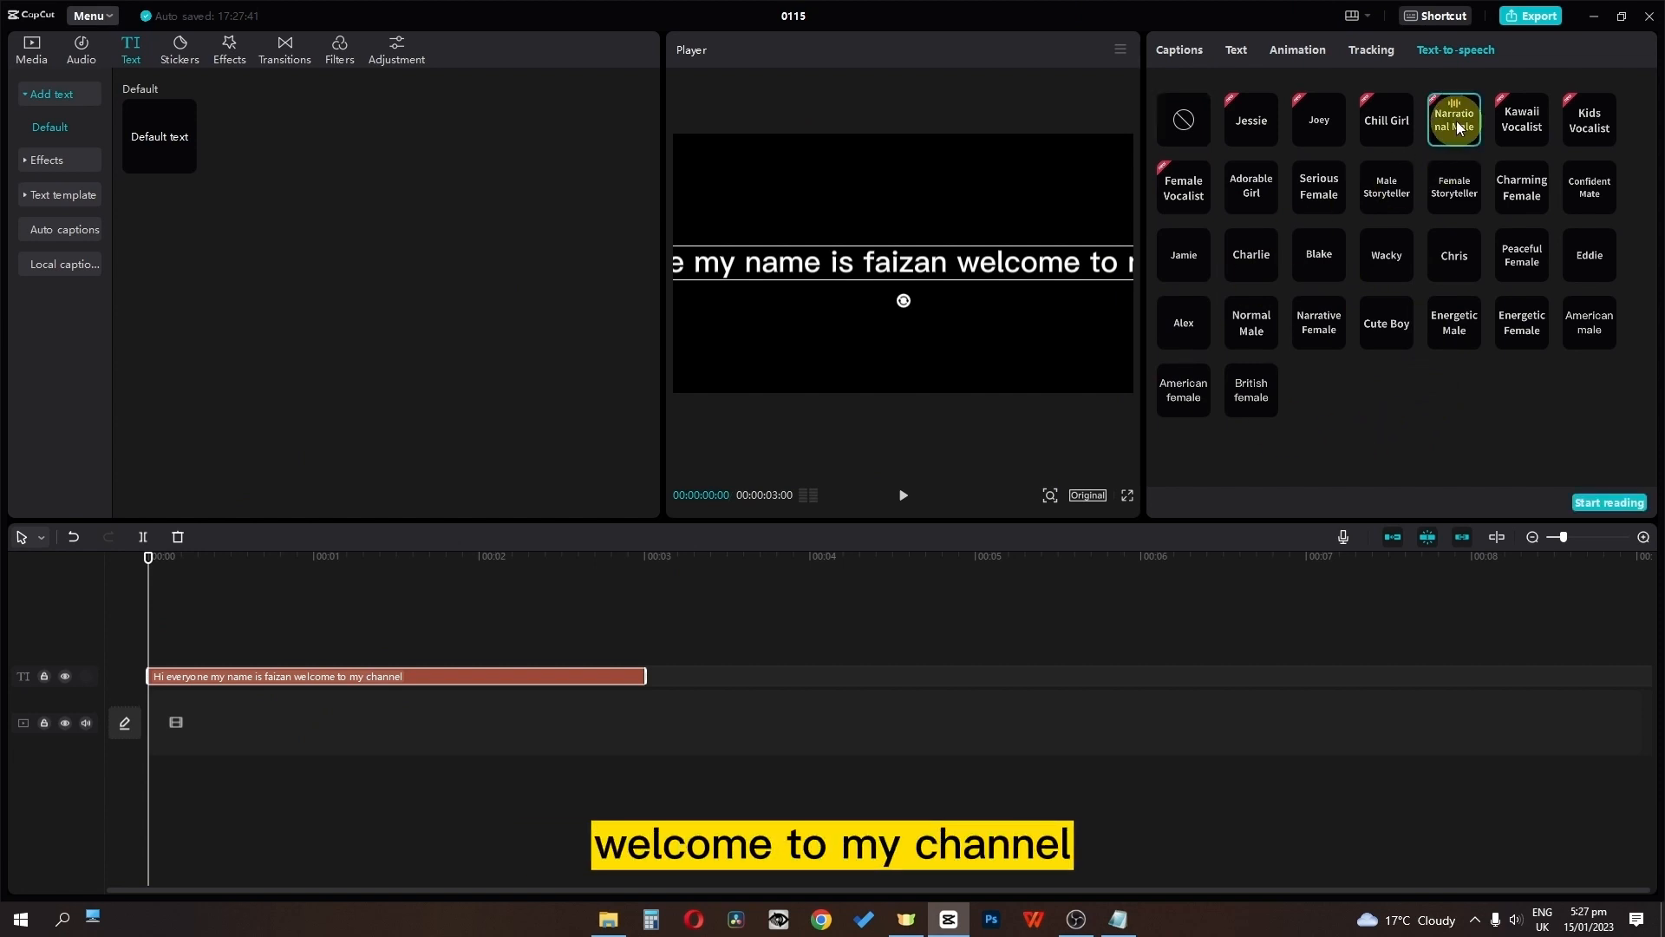
pyautogui.click(1454, 327)
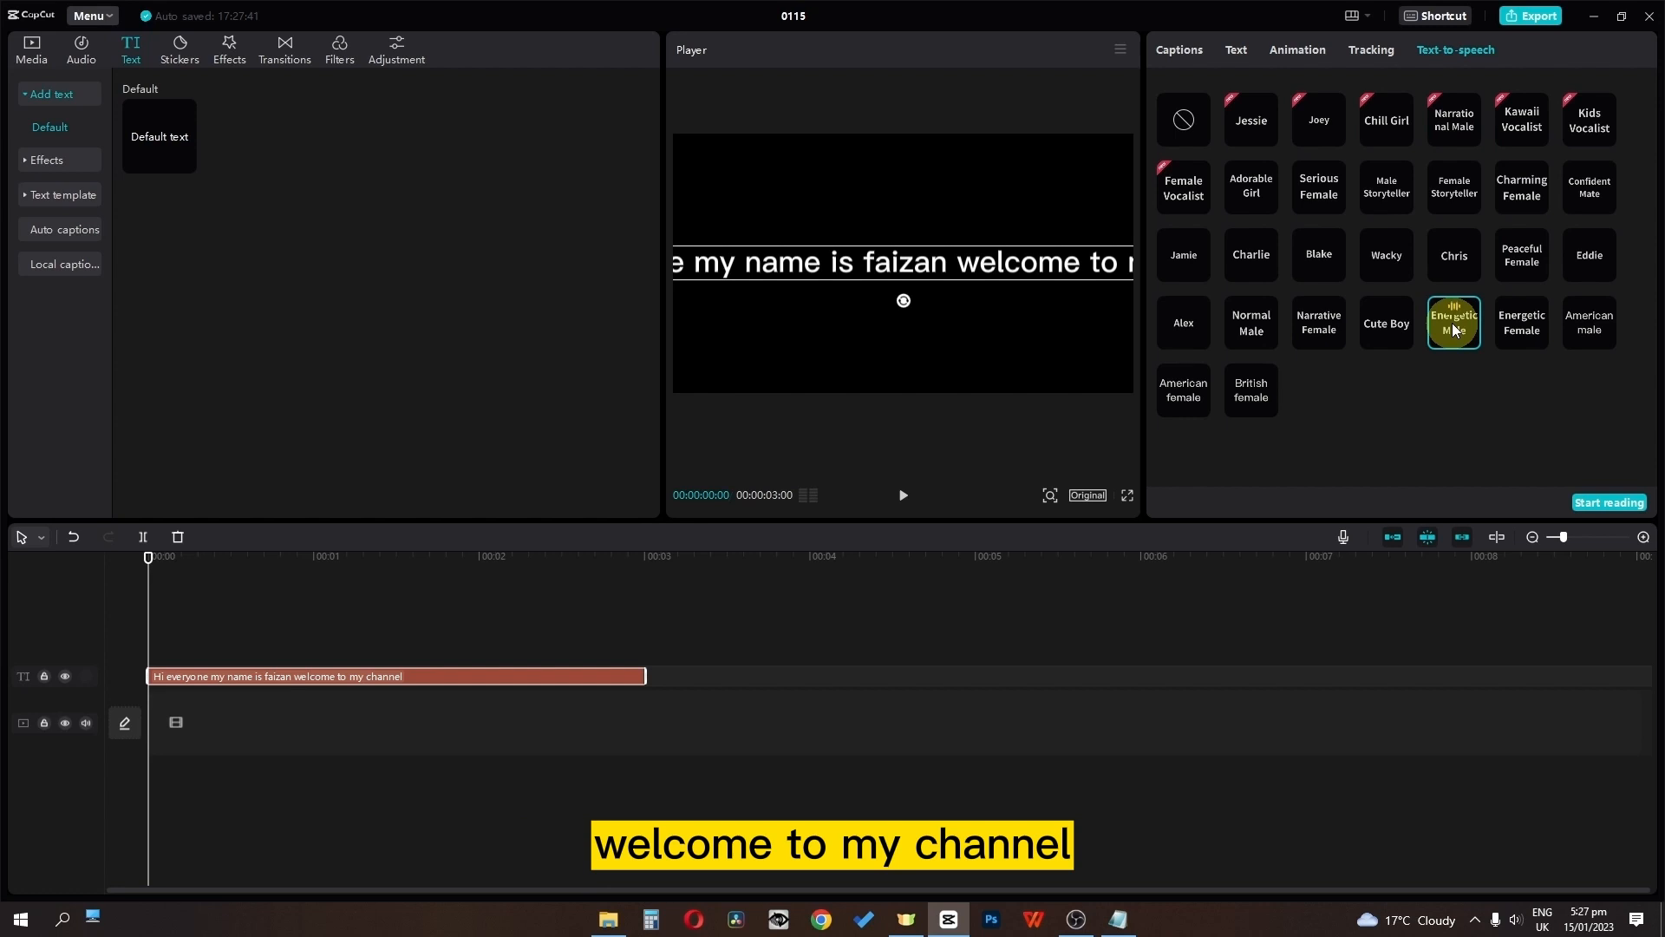
pyautogui.click(1387, 336)
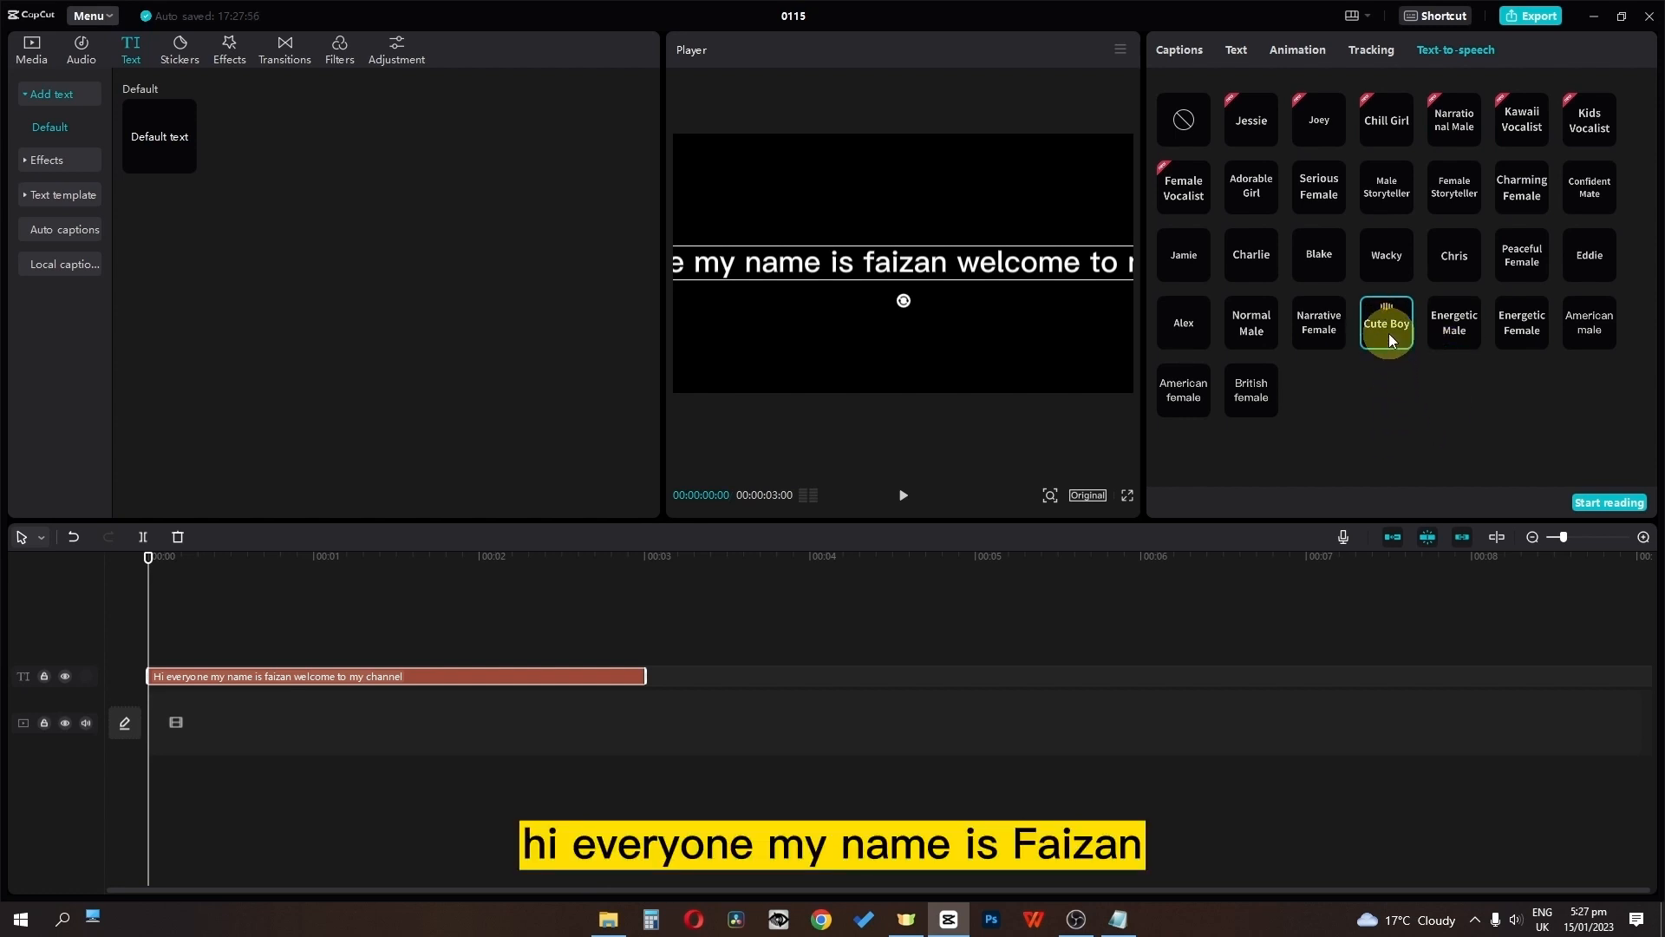
pyautogui.click(1600, 503)
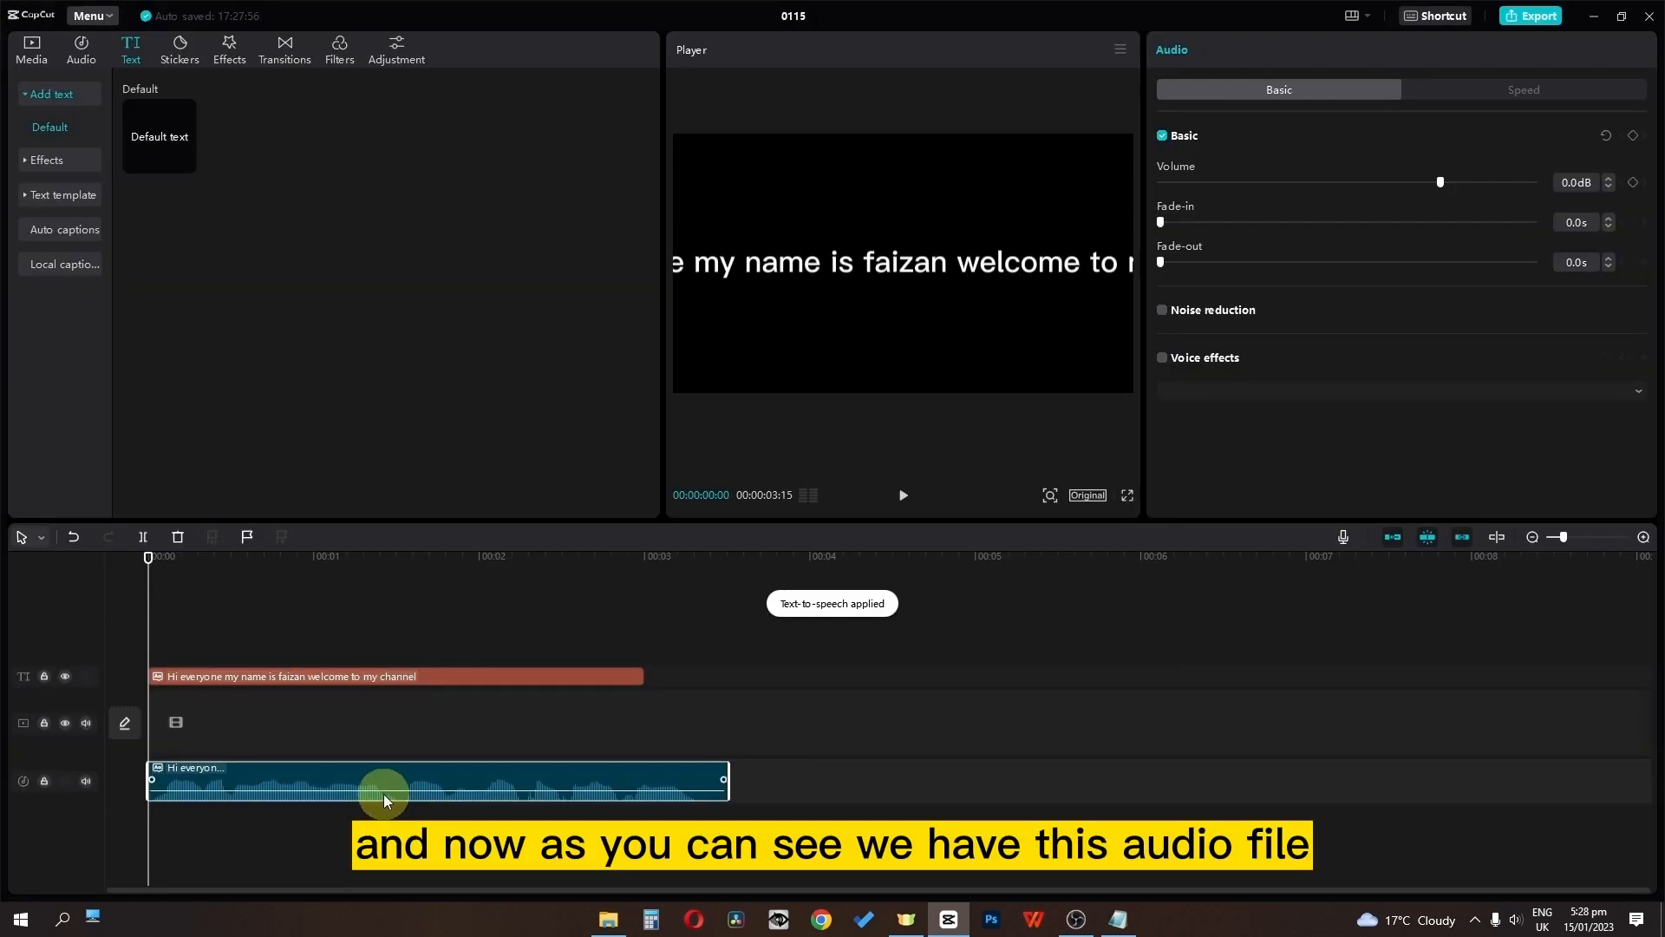
# Step: Replace the text clip with English auto captions generated from the speech audio, at font size 8
pyautogui.click(467, 678)
pyautogui.press('Delete')
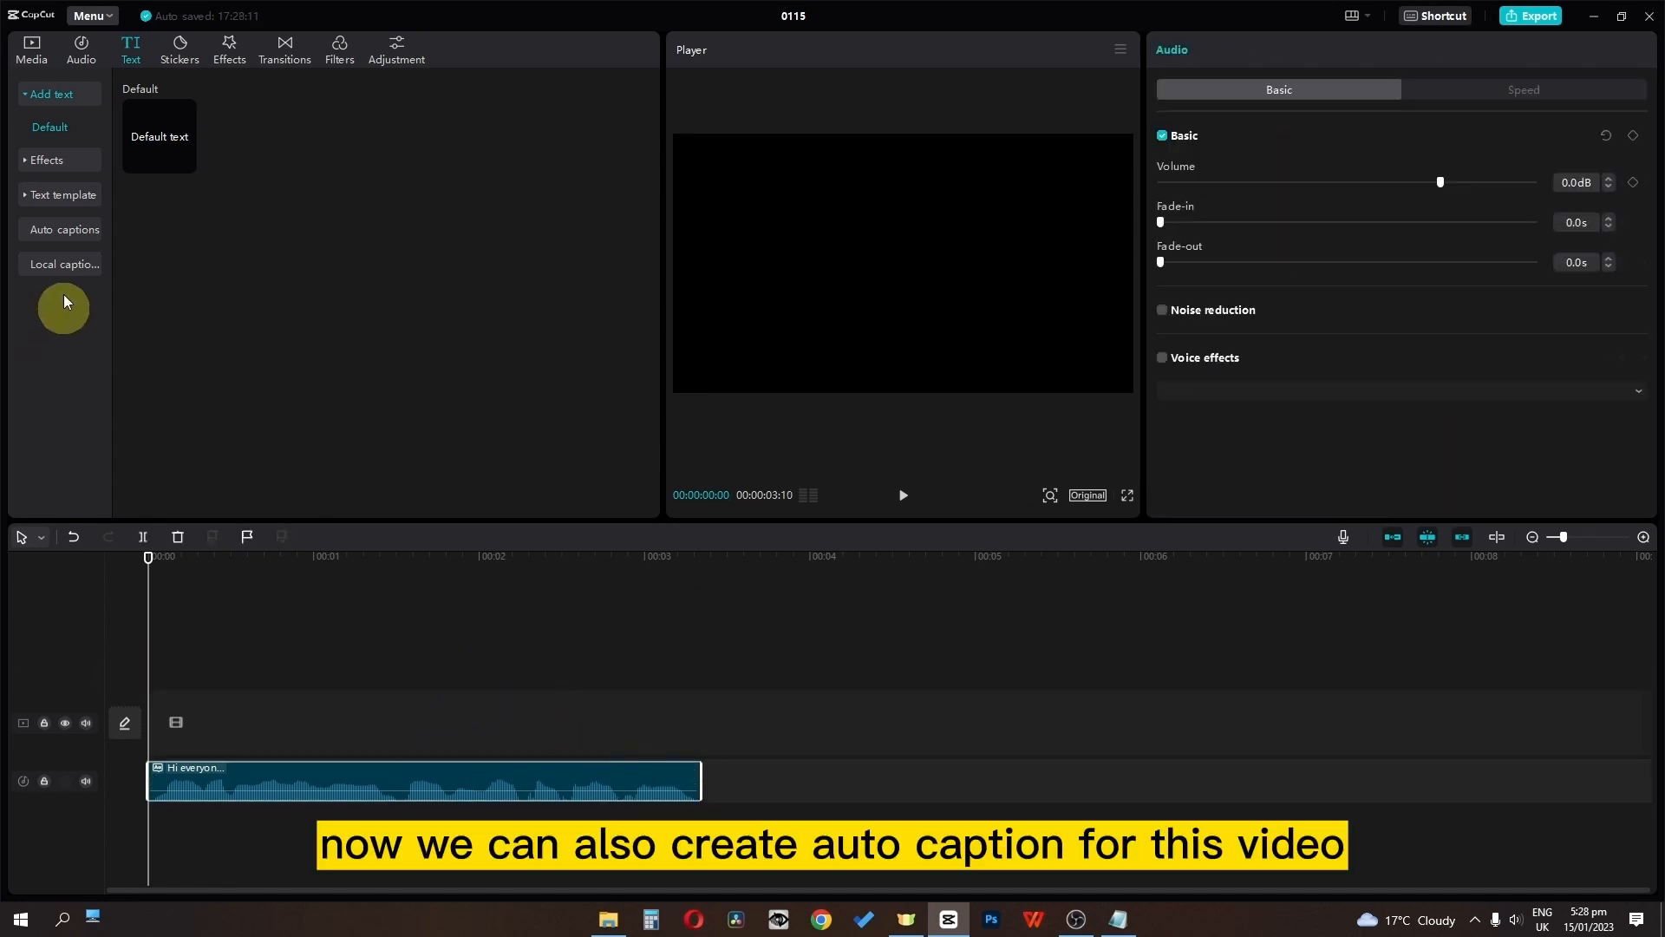
pyautogui.click(65, 233)
pyautogui.click(329, 387)
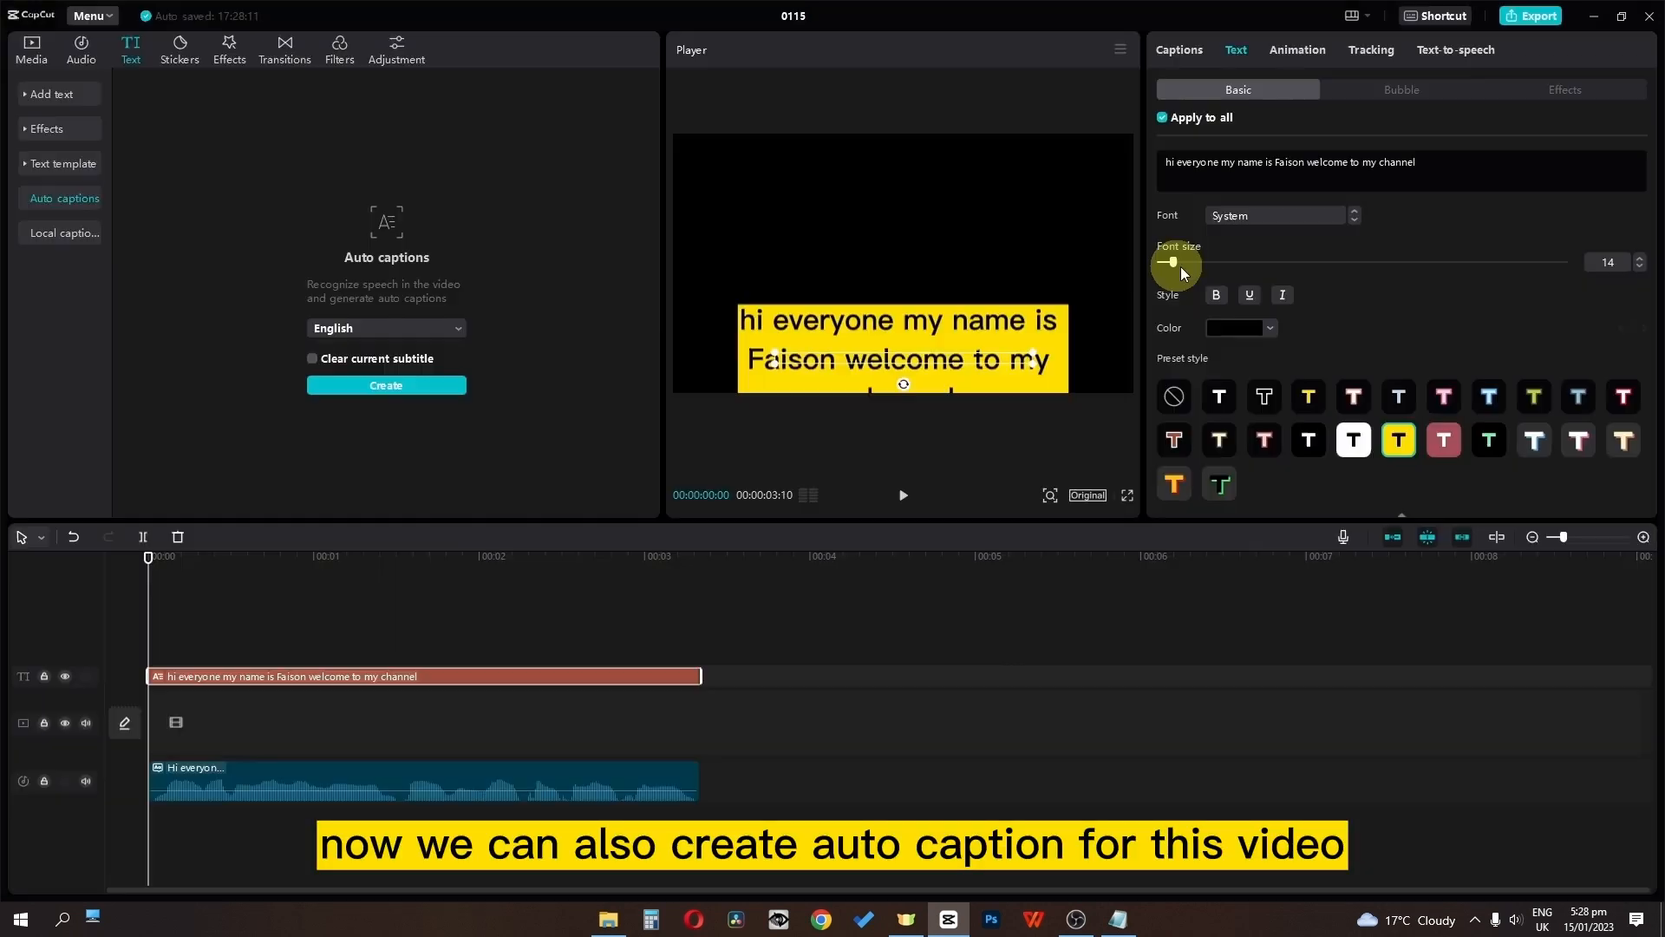
pyautogui.moveTo(1180, 267); pyautogui.dragTo(1164, 271)
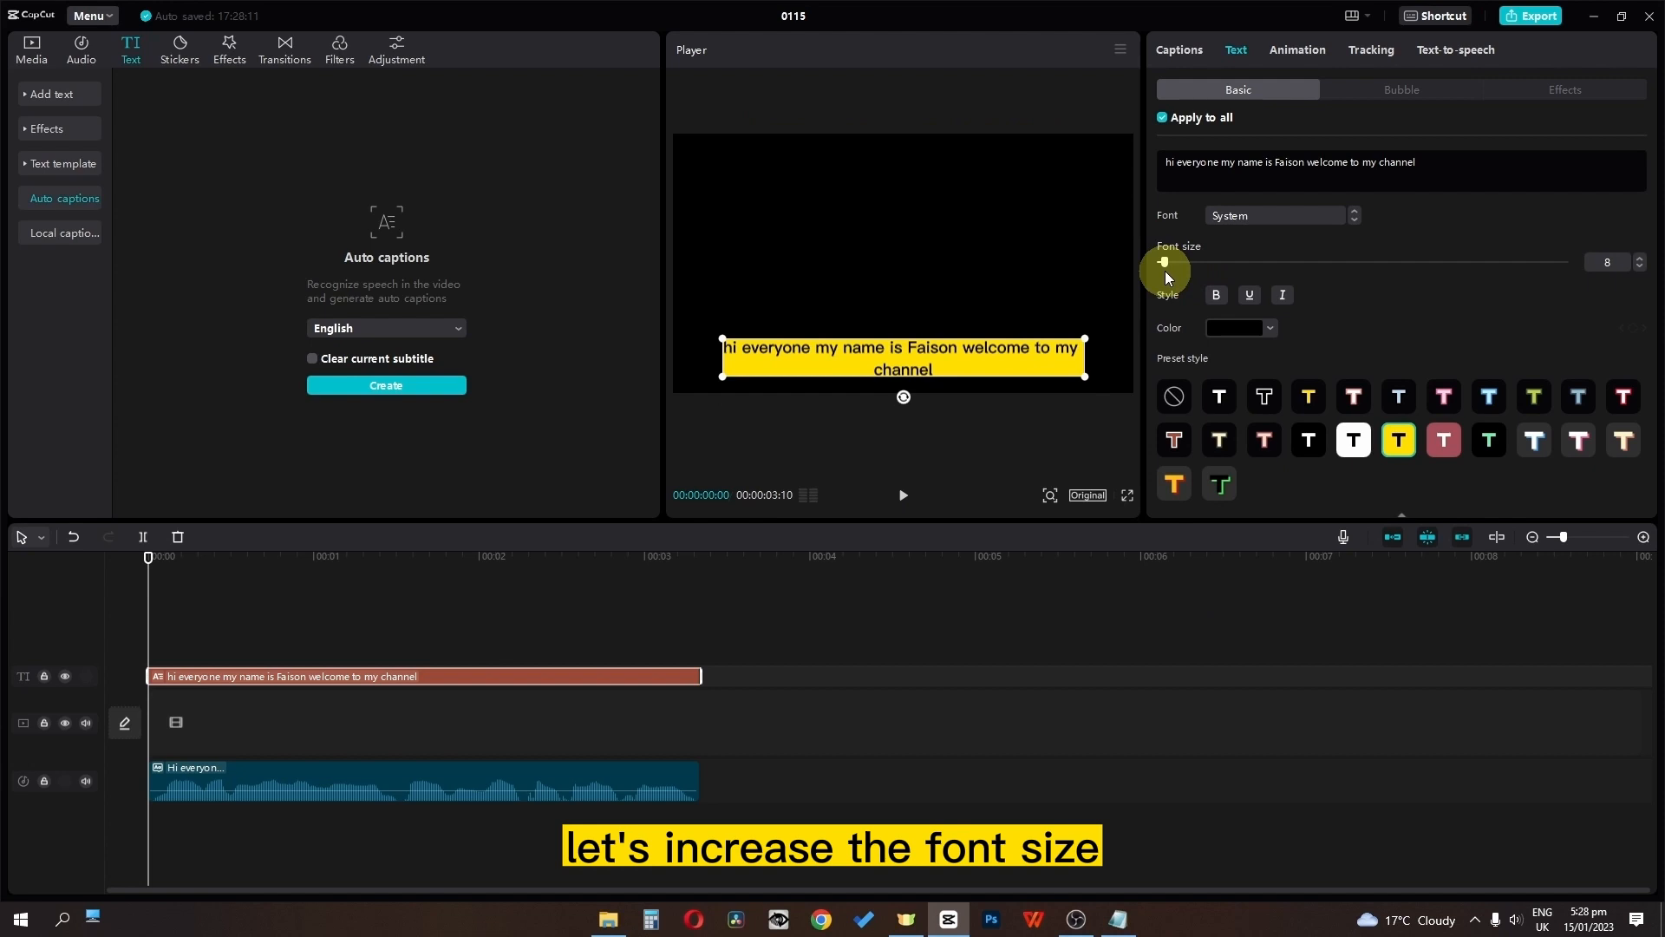
# Step: Add the tabby cat video to the timeline, then import the LUT "Anon - Rec709.cube" from the CinematicX LUTs -30 folder and preview it
pyautogui.moveTo(529, 355); pyautogui.dragTo(706, 737)
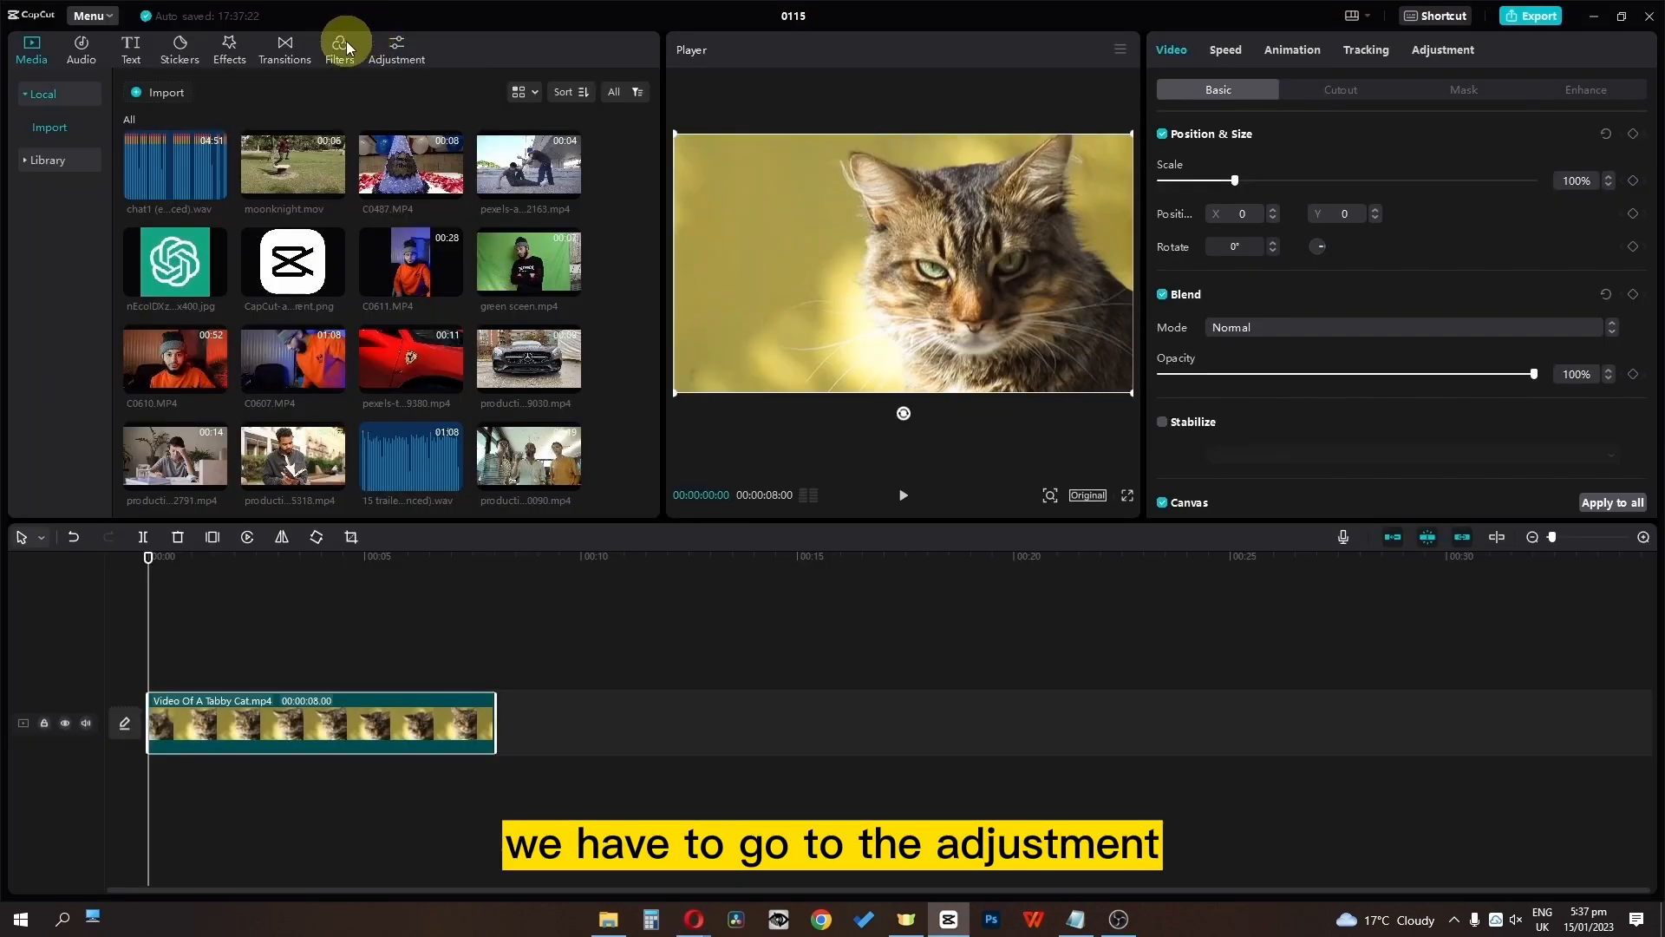
pyautogui.click(392, 45)
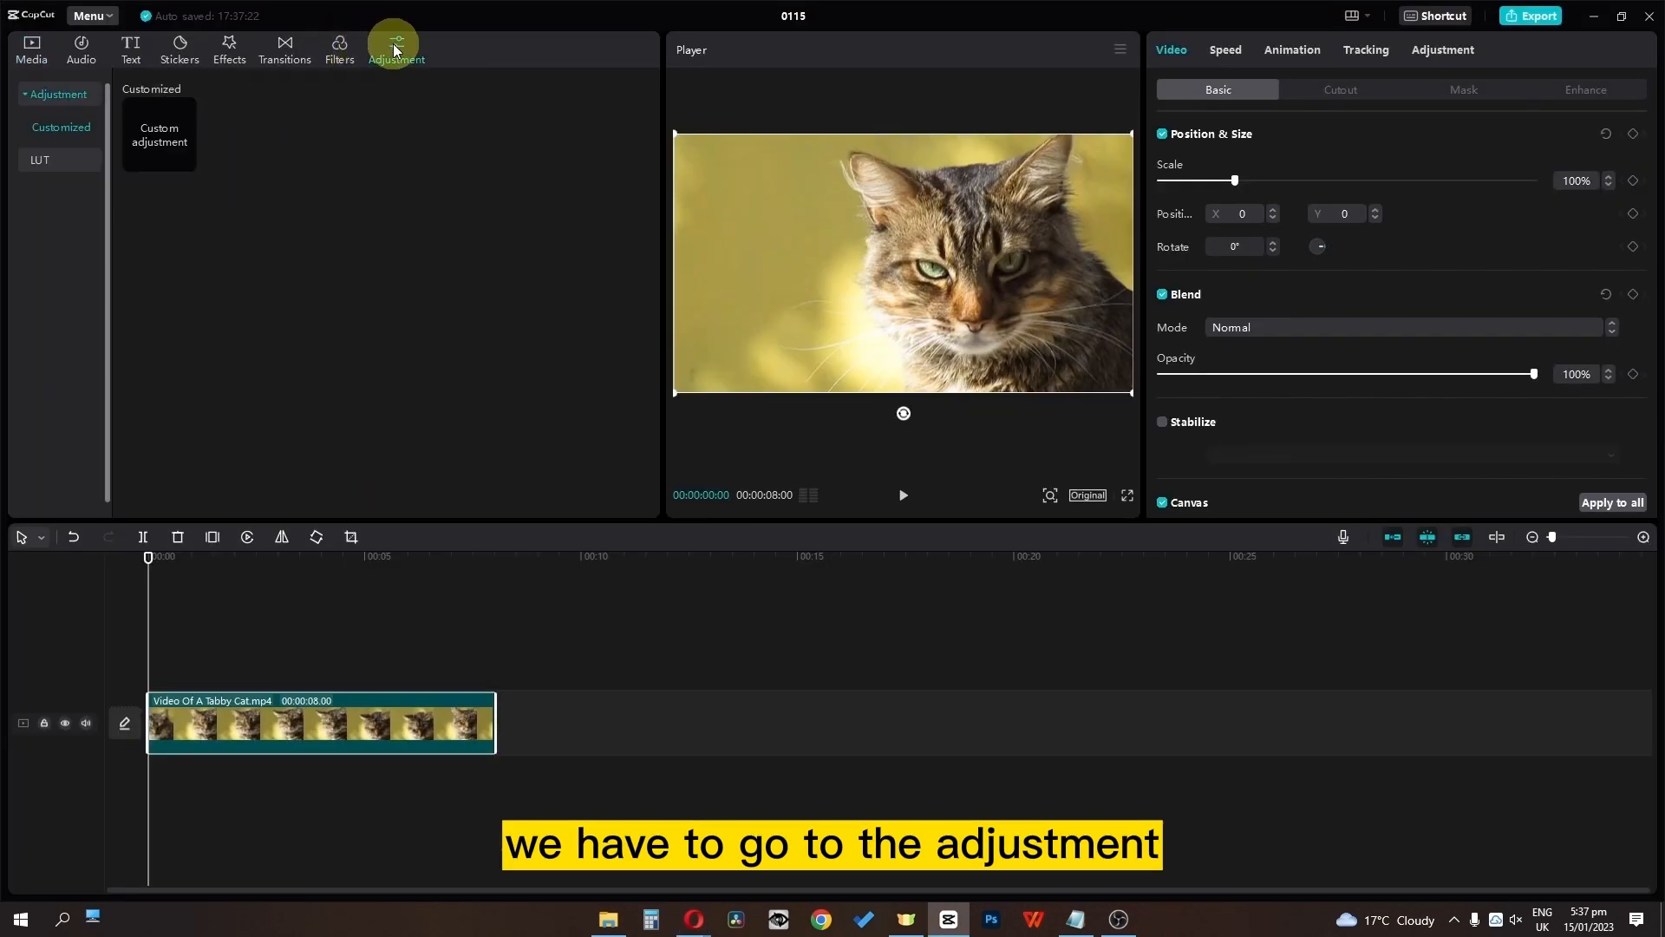
pyautogui.click(54, 160)
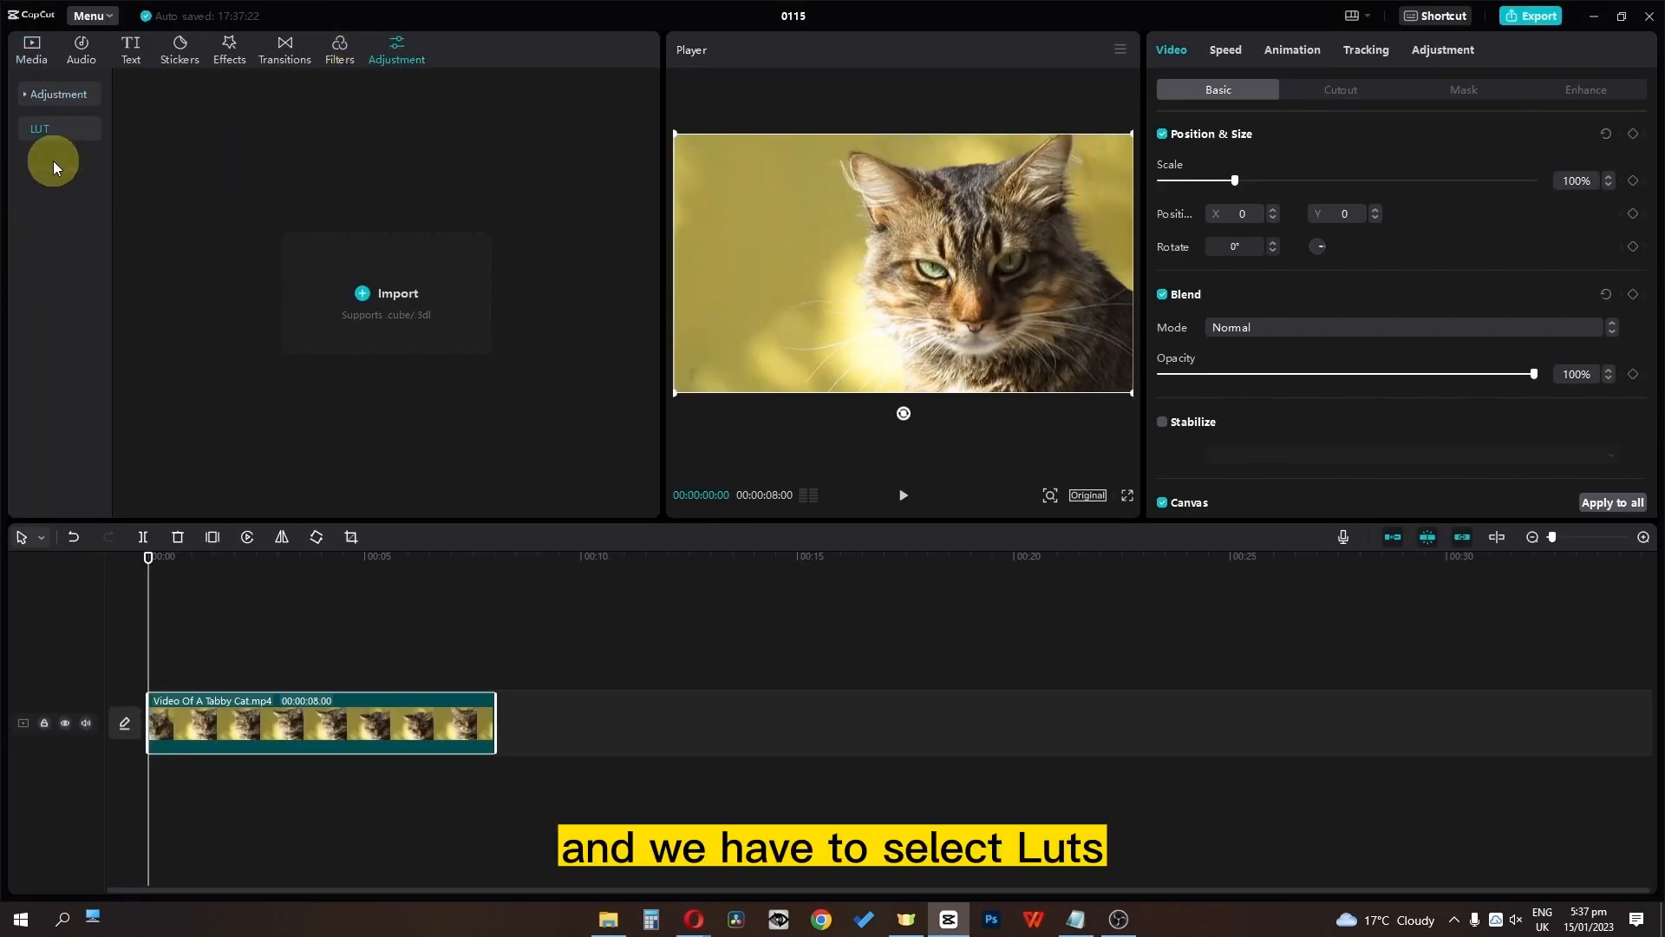
pyautogui.click(406, 312)
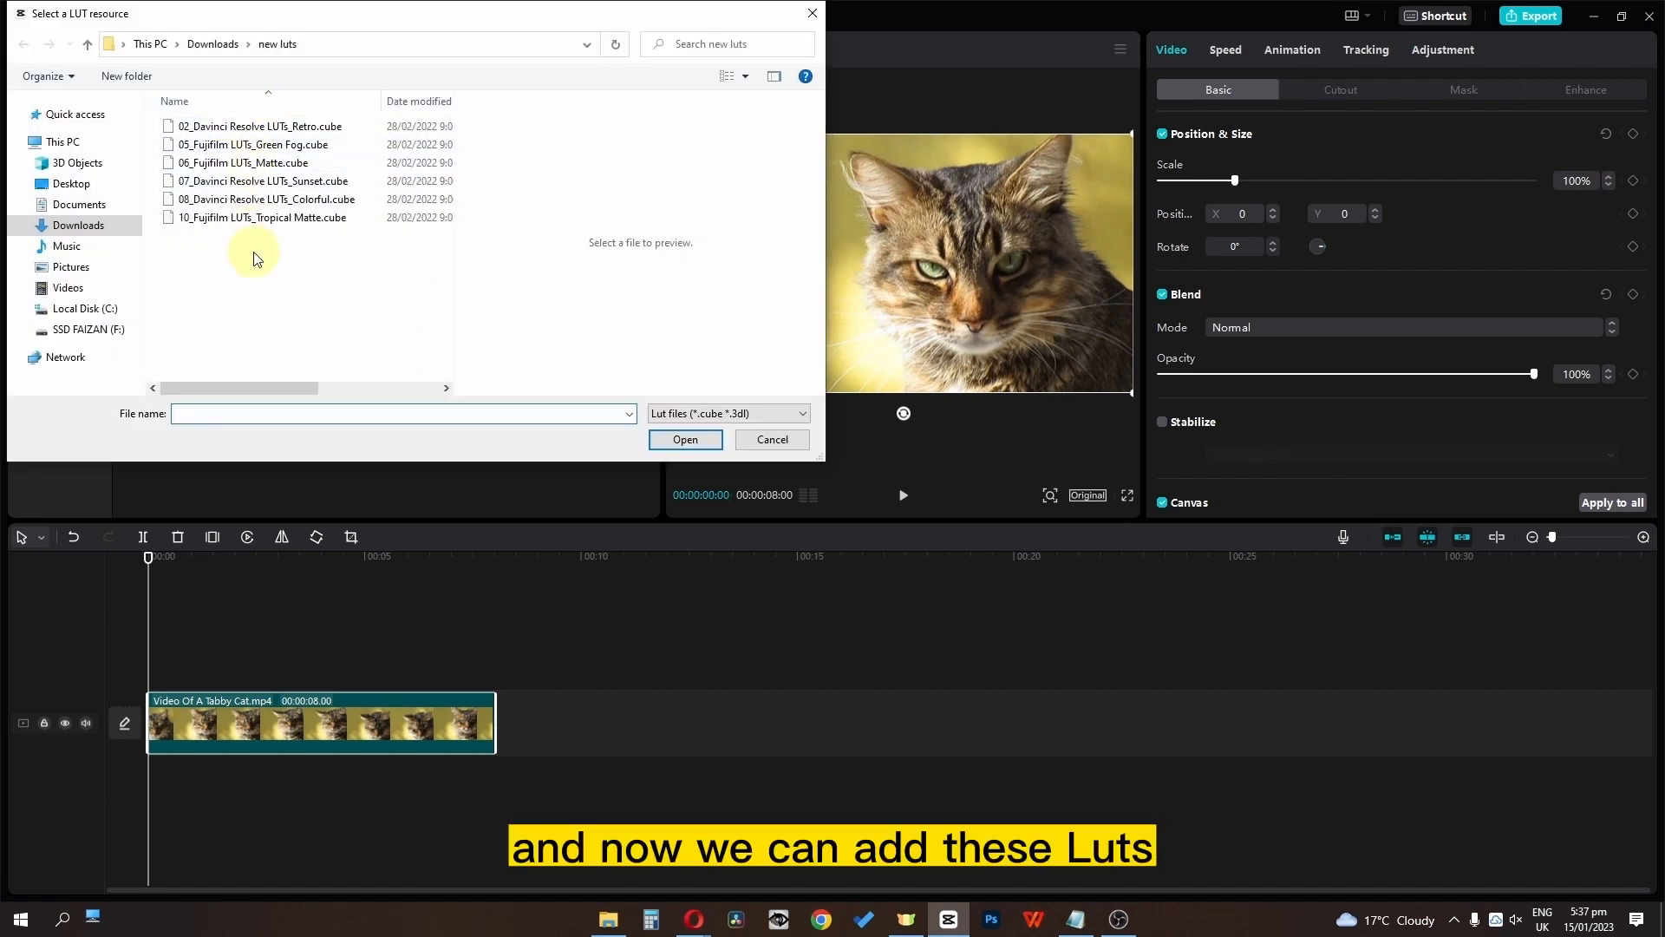
pyautogui.click(213, 53)
pyautogui.doubleClick(223, 129)
pyautogui.doubleClick(223, 128)
pyautogui.doubleClick(224, 128)
pyautogui.scroll(-1, 276, 304)
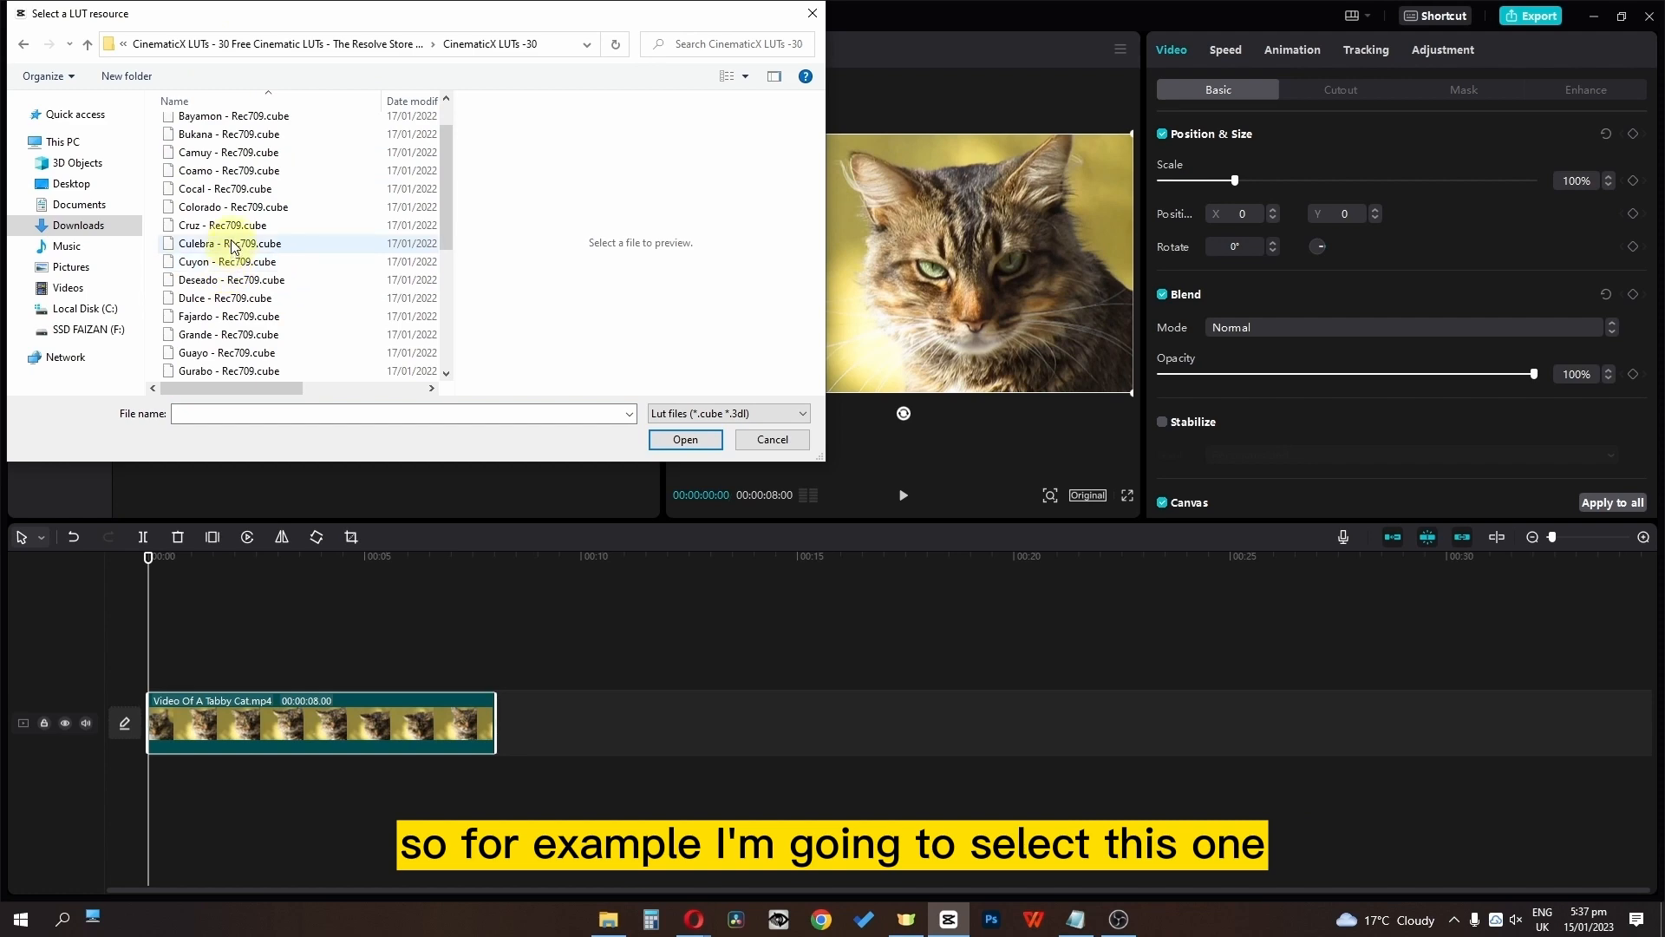
pyautogui.scroll(1, 222, 171)
pyautogui.doubleClick(217, 123)
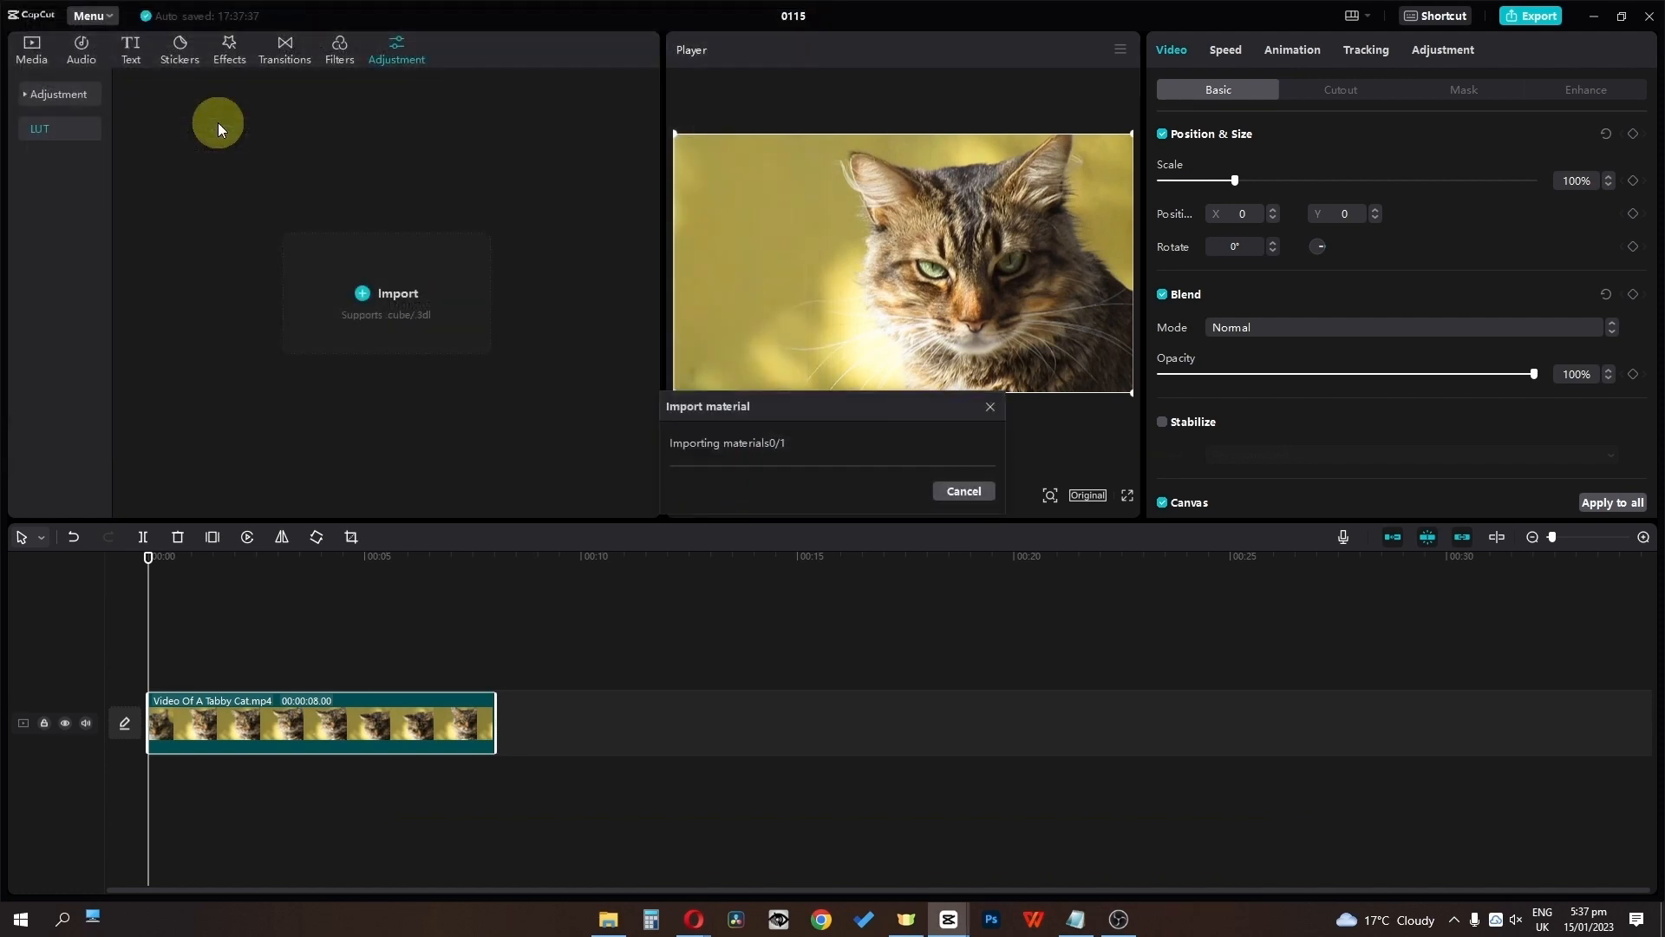
pyautogui.click(158, 143)
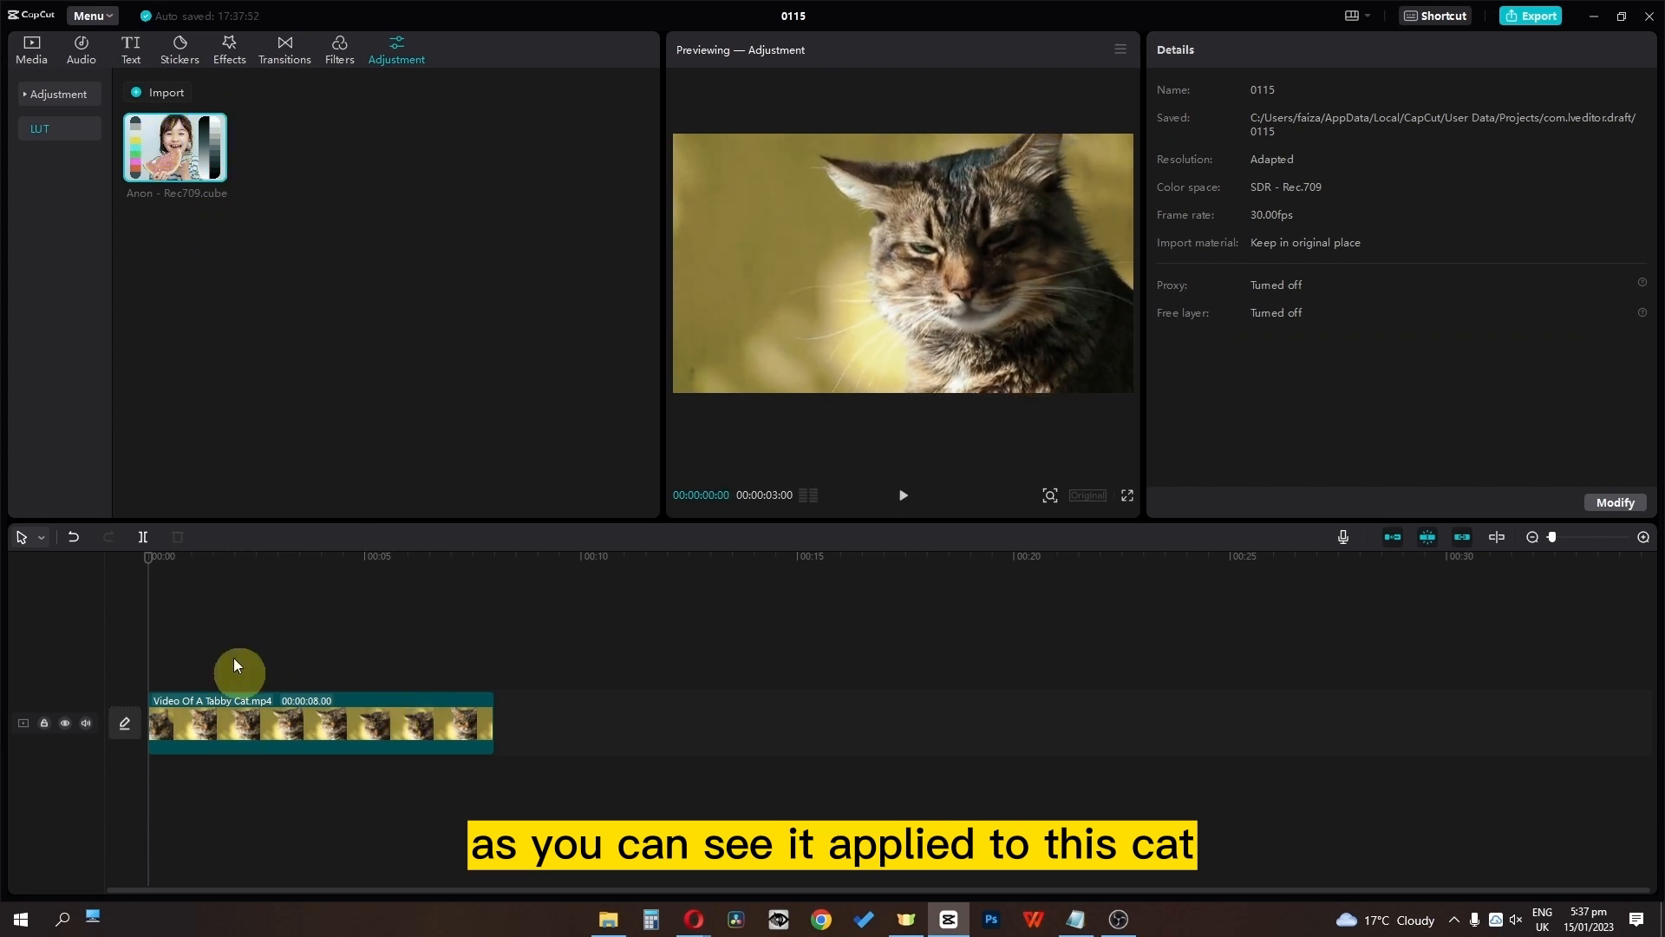
# Step: Import all LUT files from the CinematicX LUTs -30 folder and preview some of them on the cat video
pyautogui.click(162, 91)
pyautogui.hotkey('ctrl', 'a')
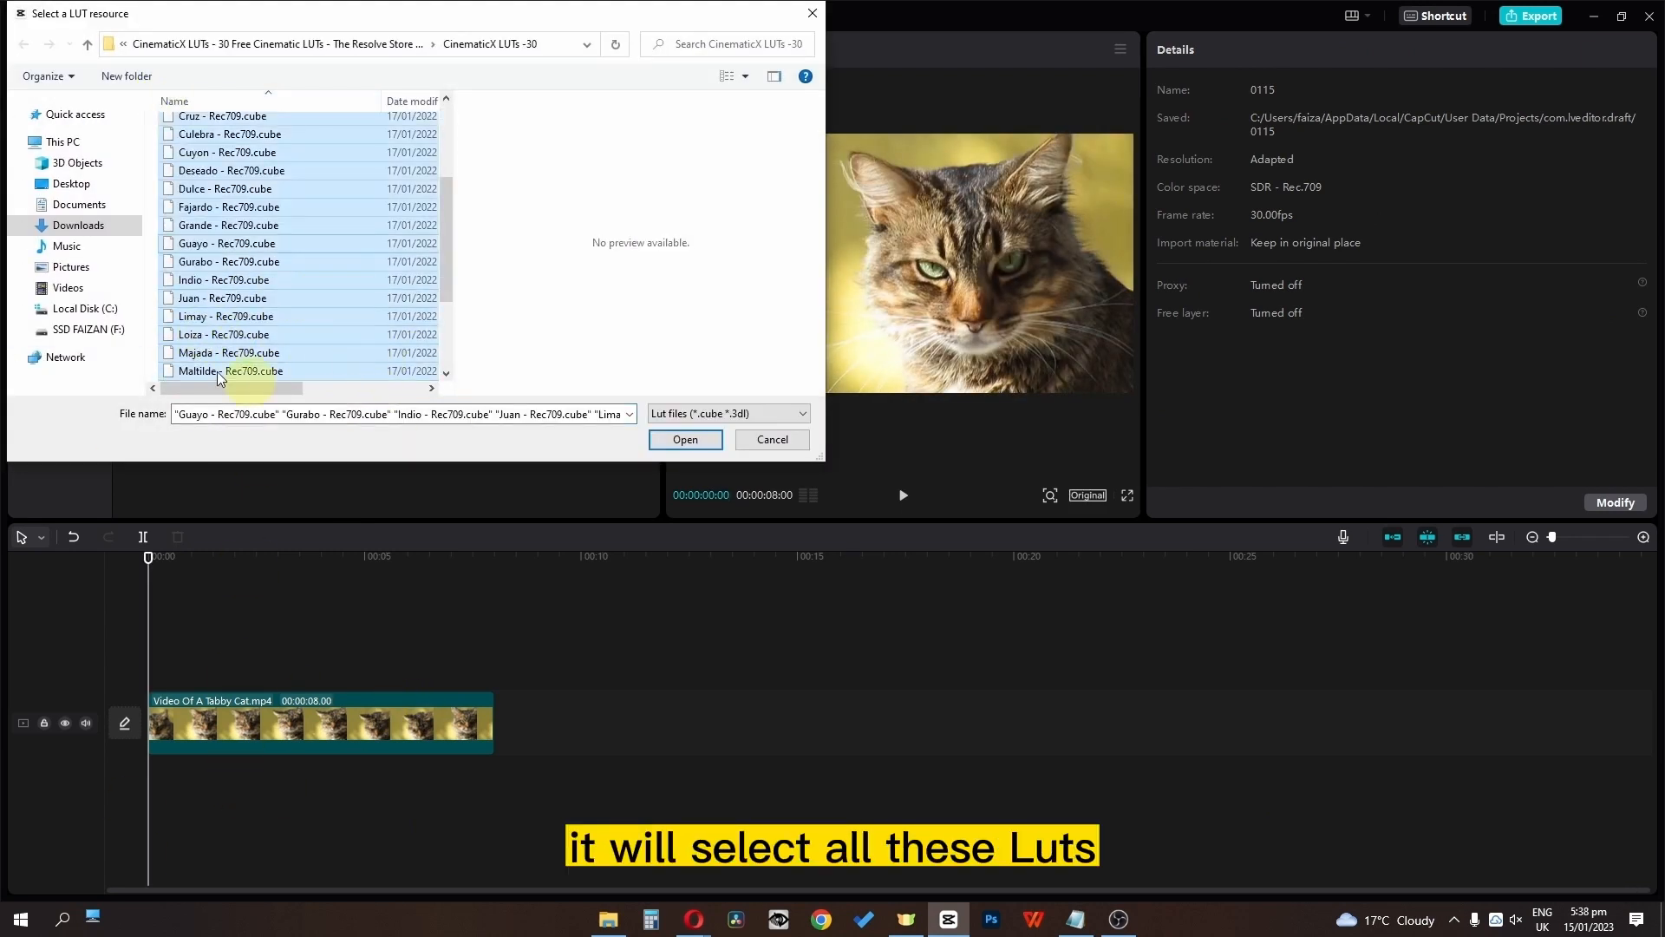
pyautogui.click(687, 441)
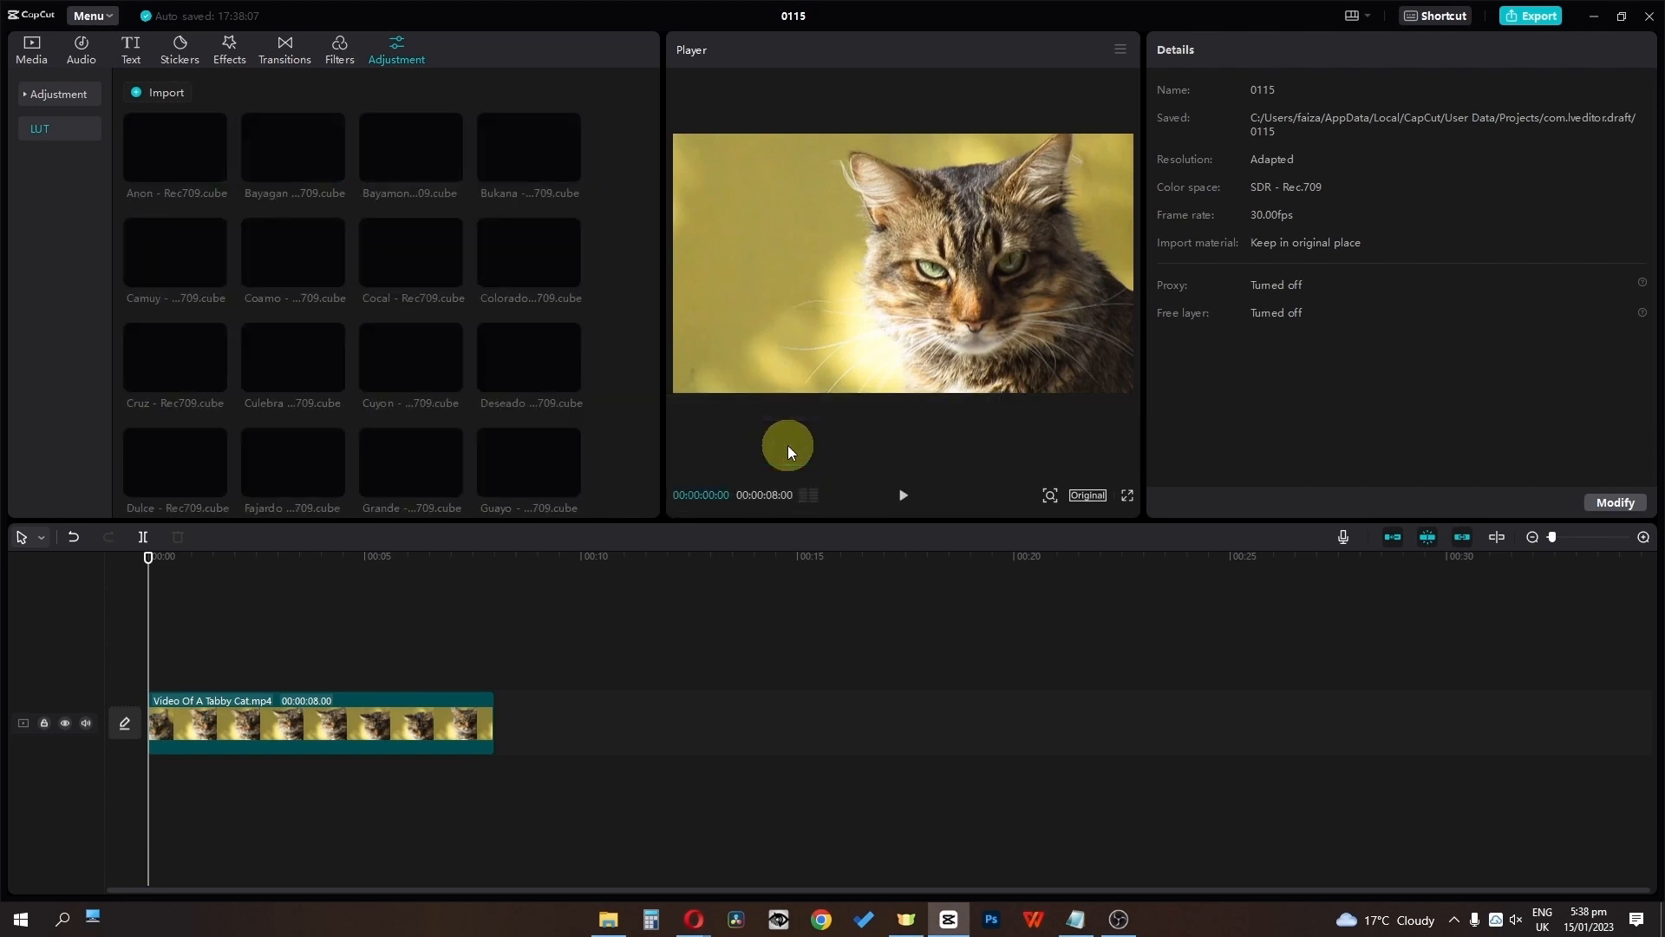
pyautogui.scroll(-2, 387, 394)
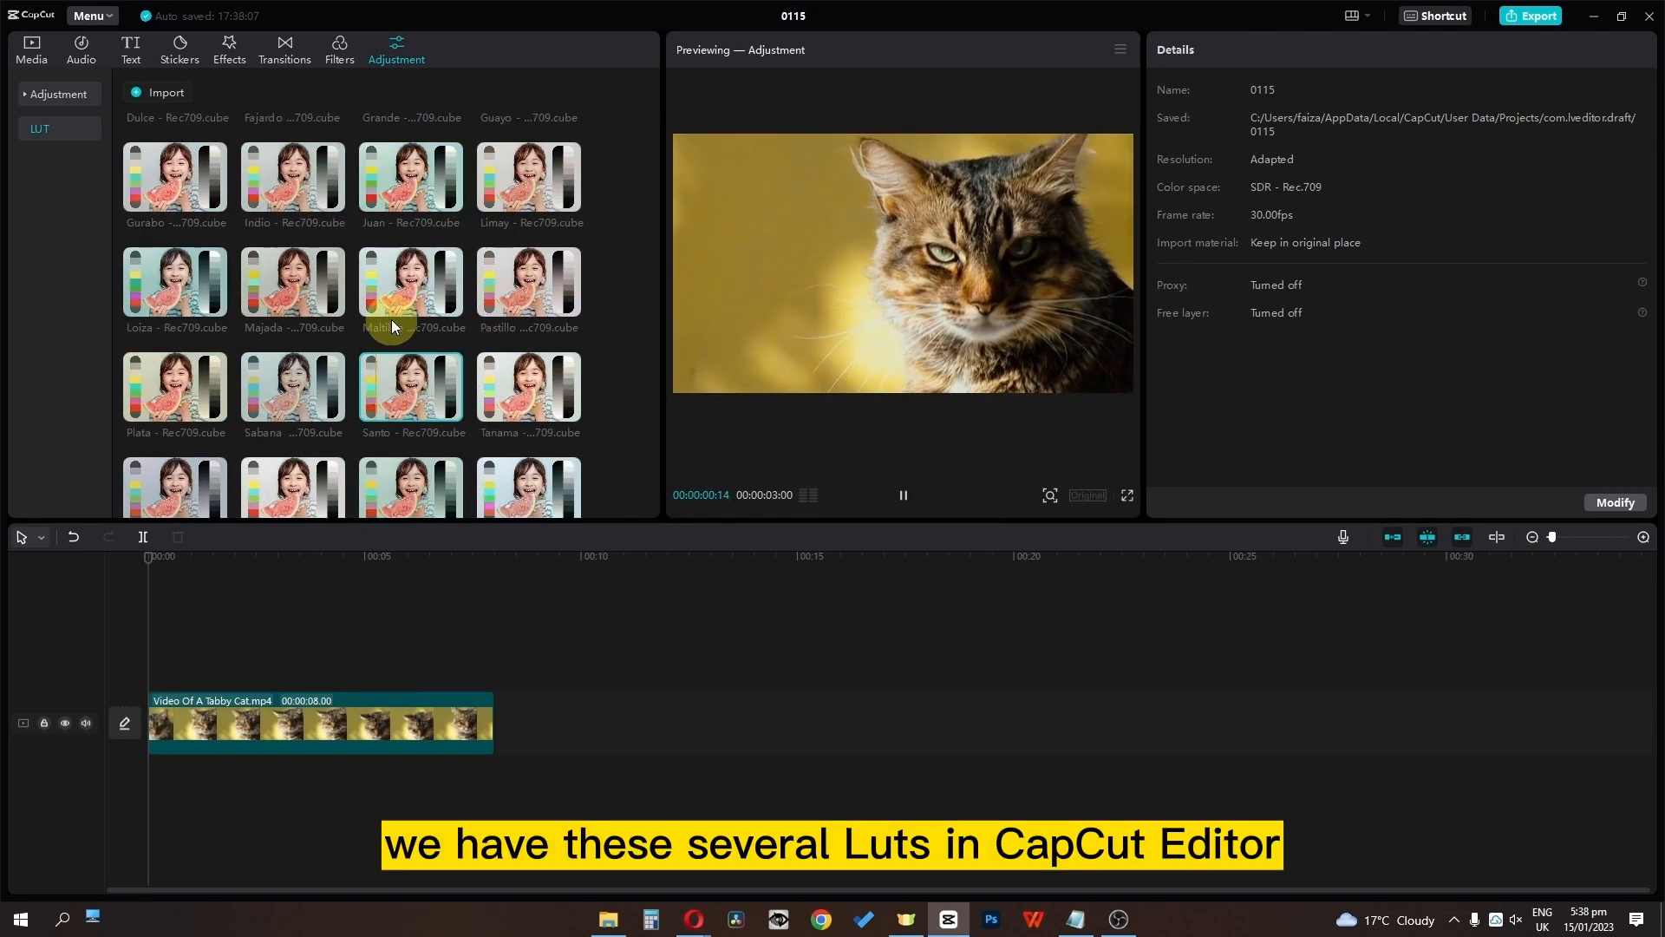
pyautogui.click(534, 185)
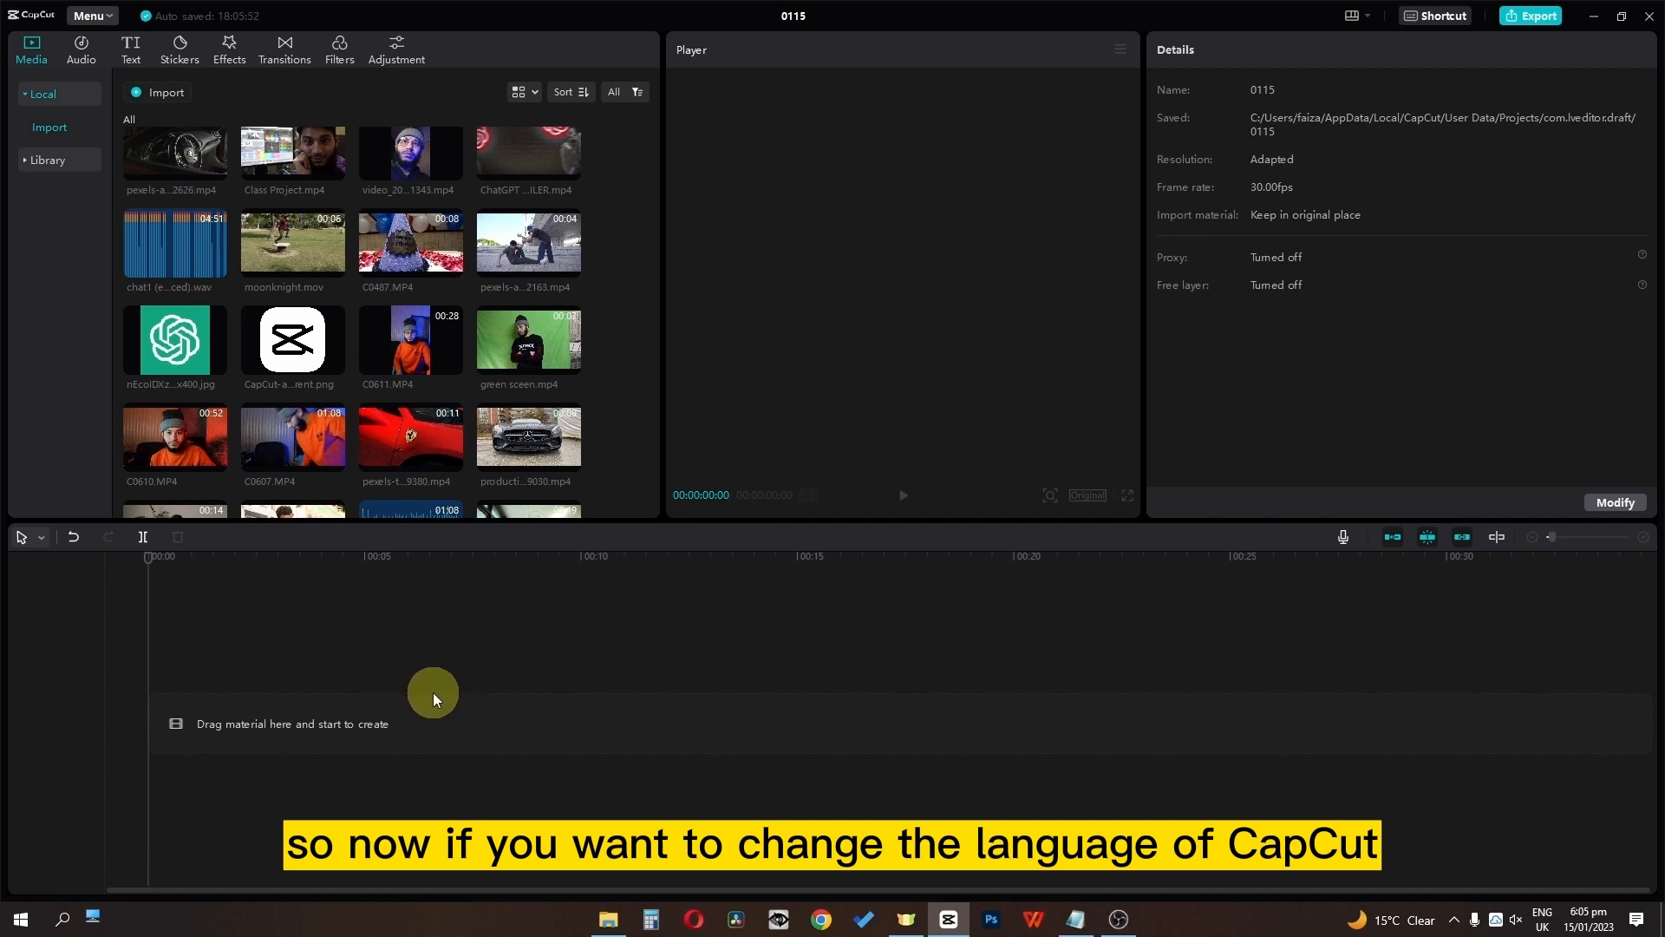
# Step: Review the interface language options in the program settings and save the settings with English selected
pyautogui.click(93, 19)
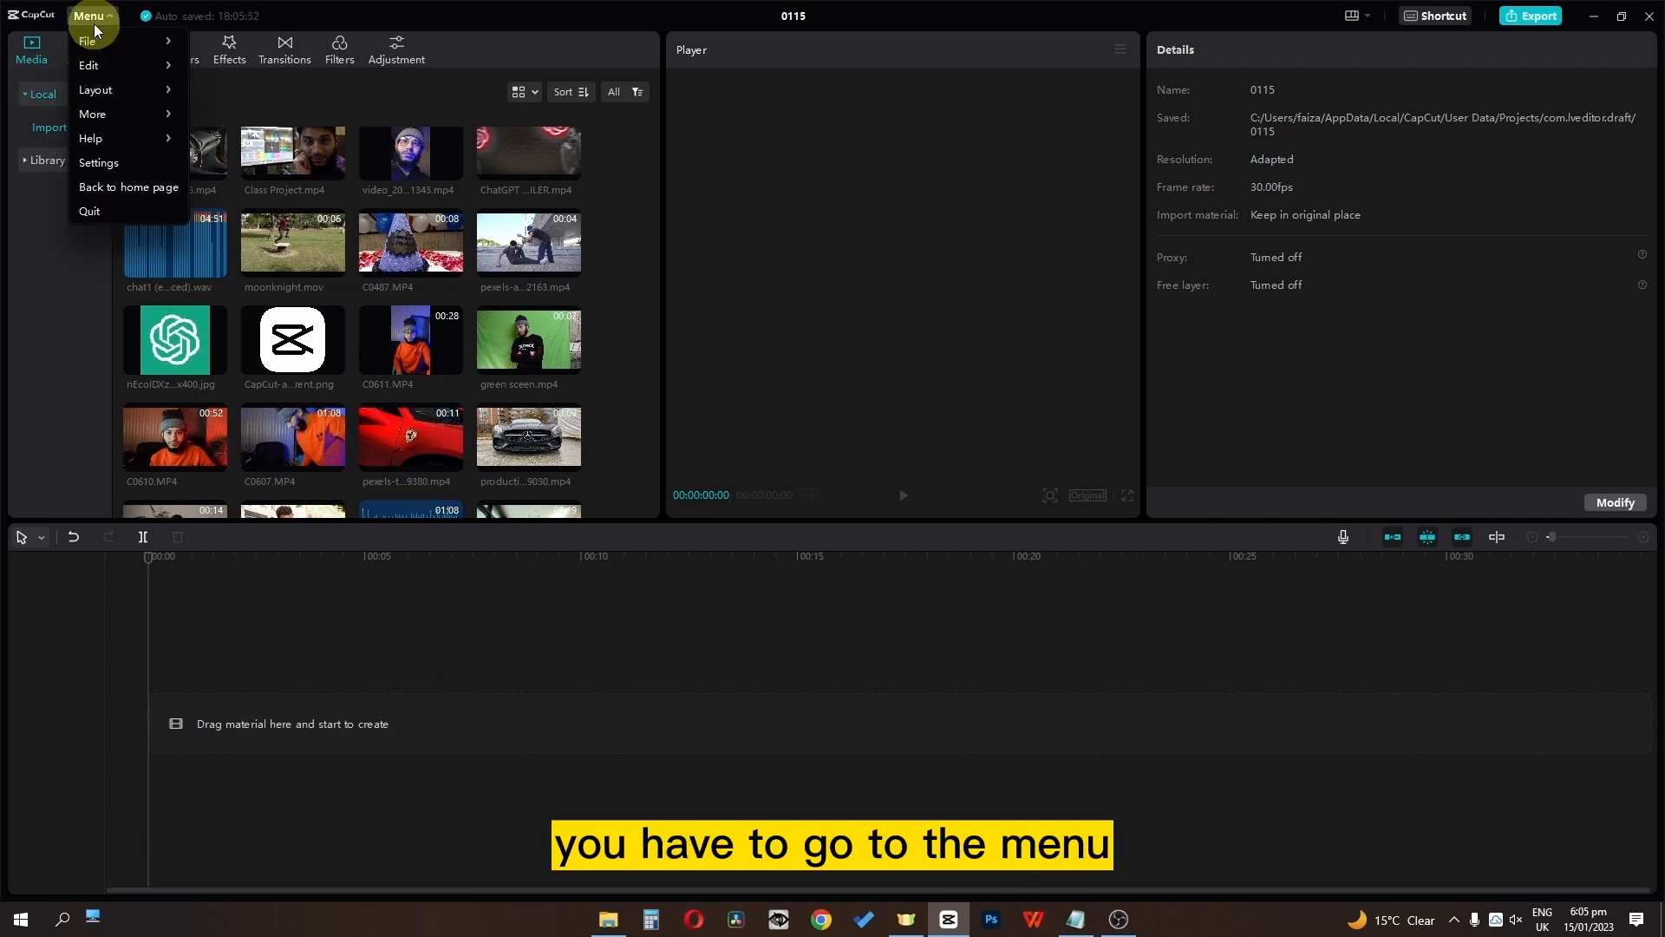
pyautogui.click(117, 165)
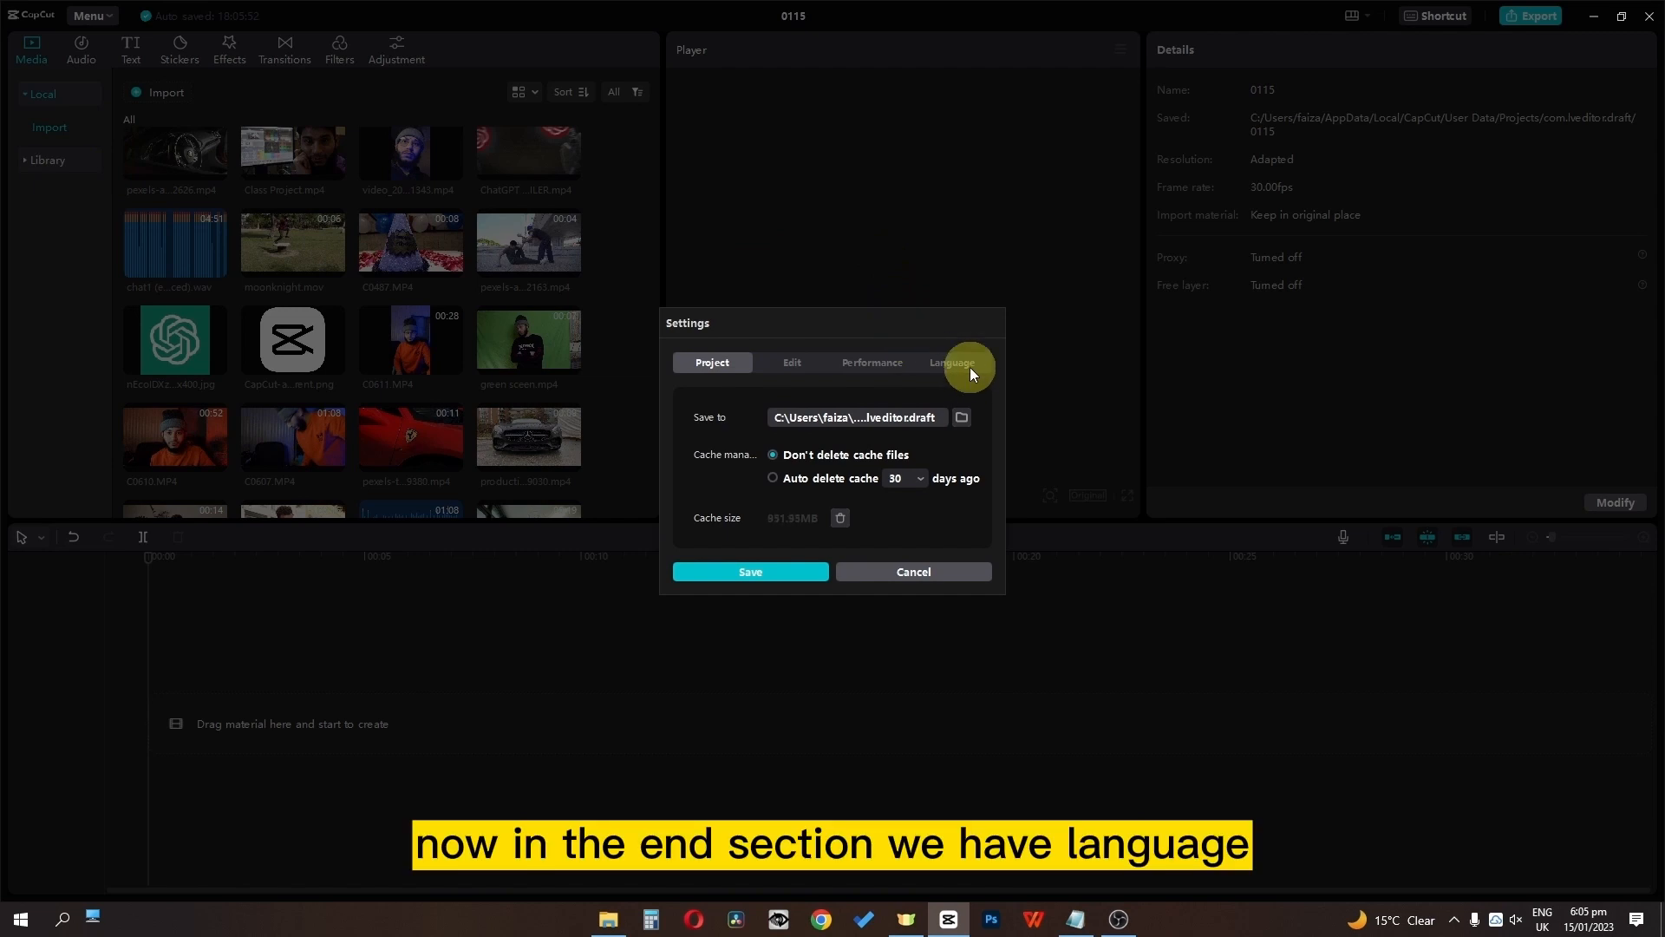
pyautogui.click(958, 362)
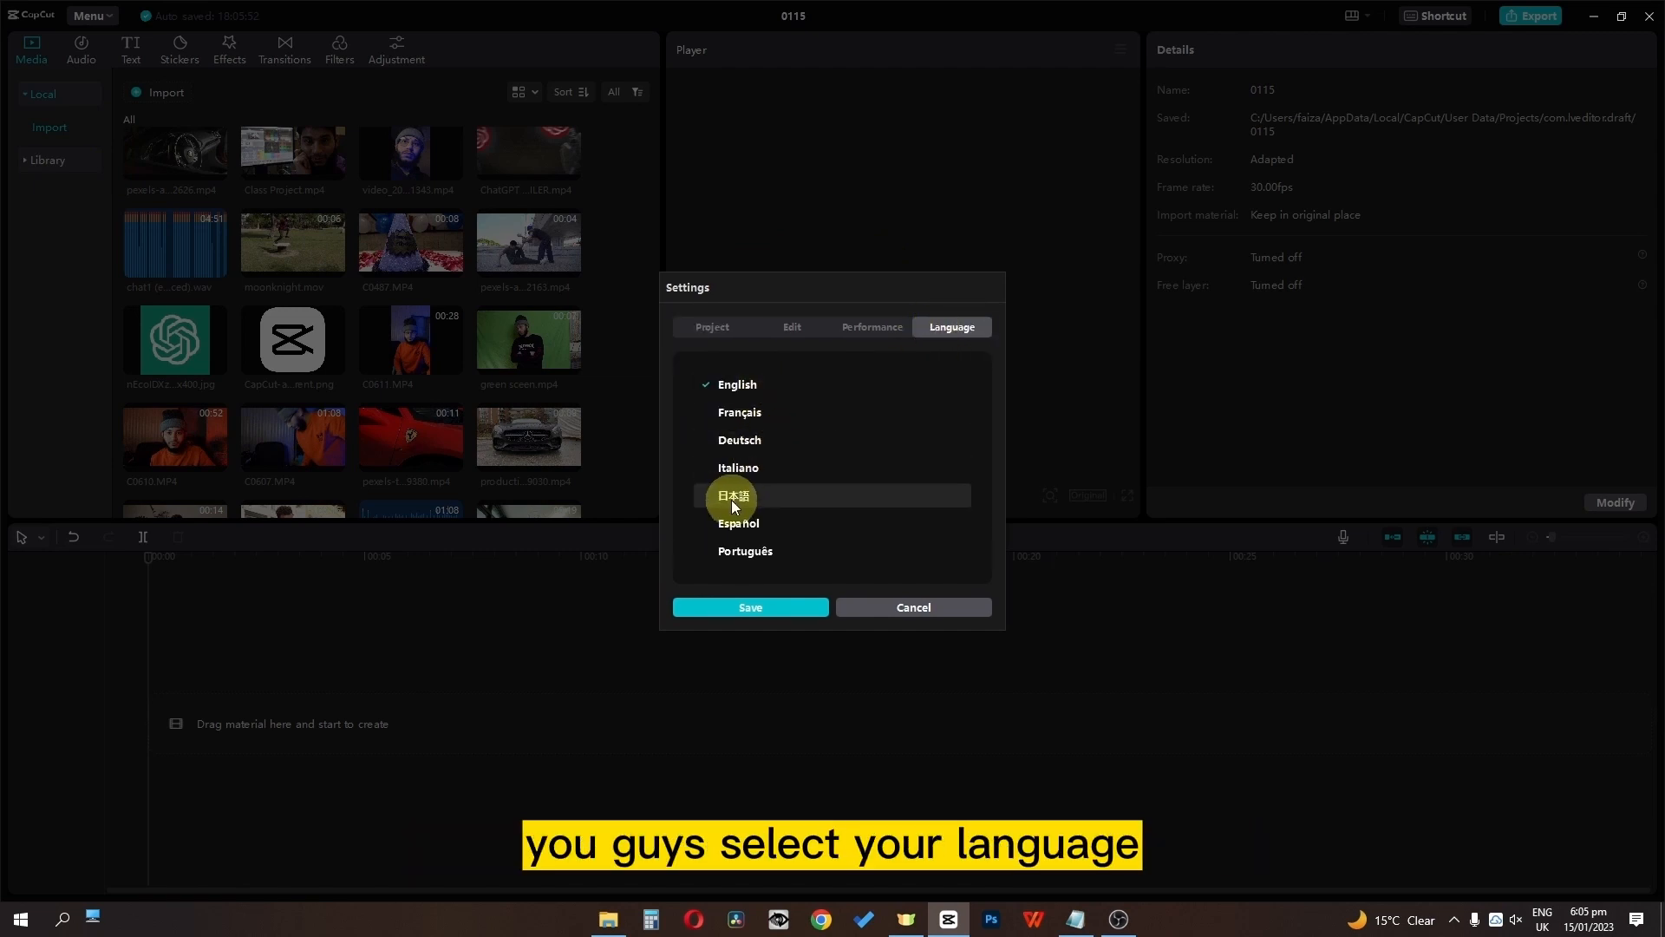
pyautogui.click(735, 612)
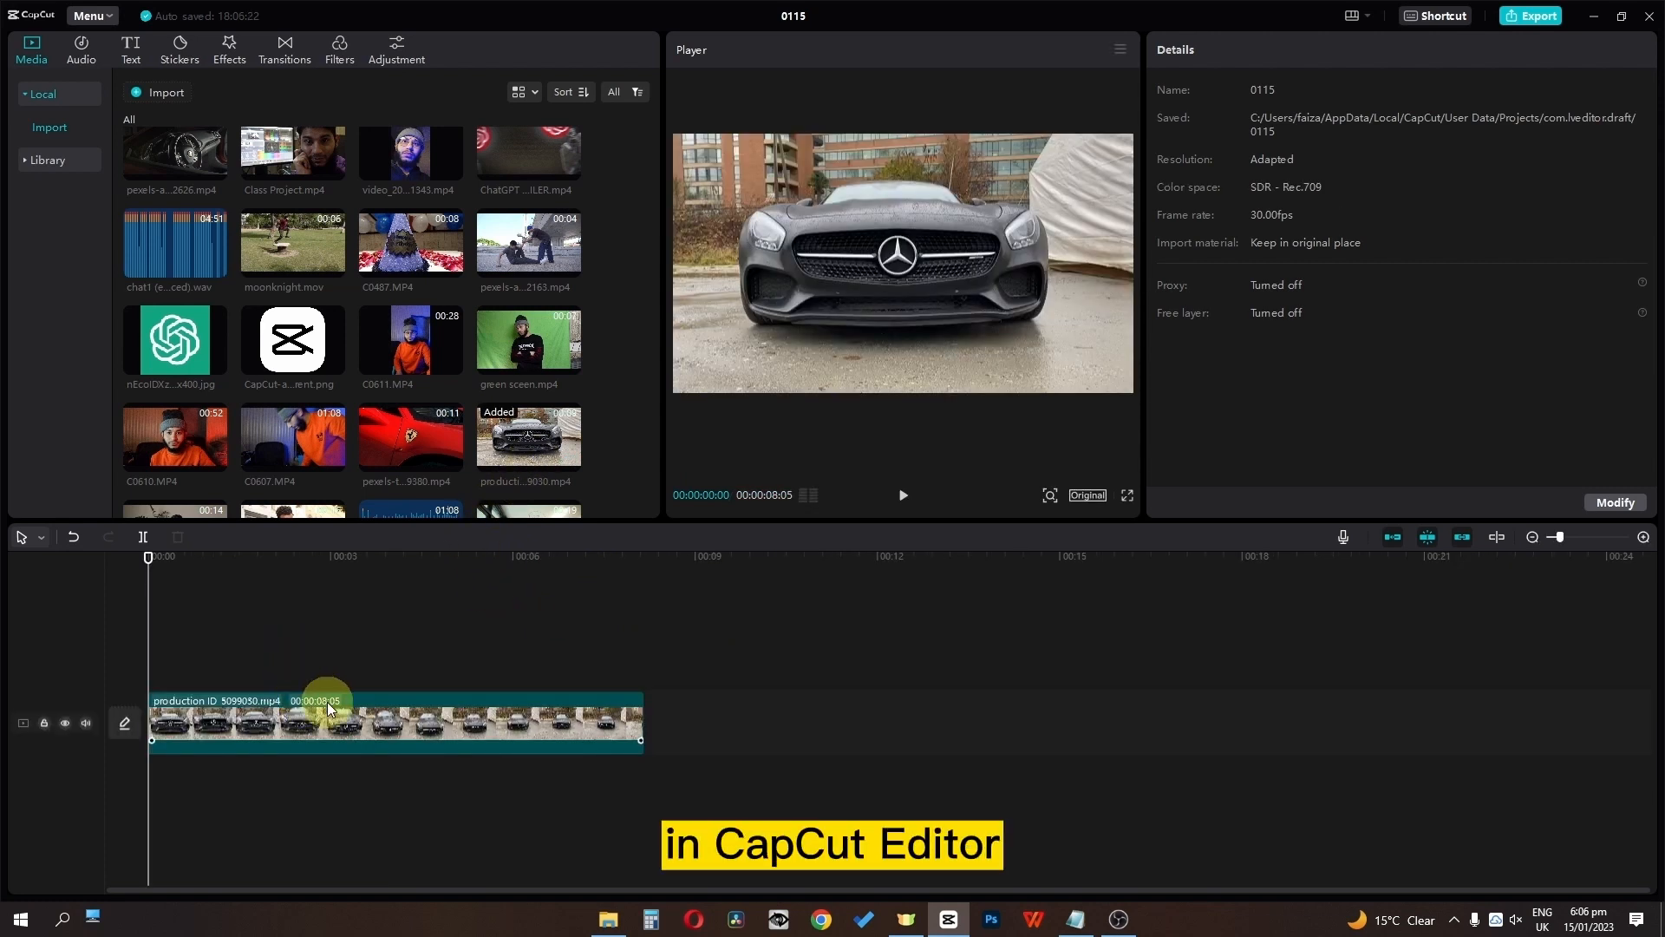
# Step: Review the Timeline, Player, Basic and Other categories of the keyboard shortcut list
pyautogui.click(1435, 19)
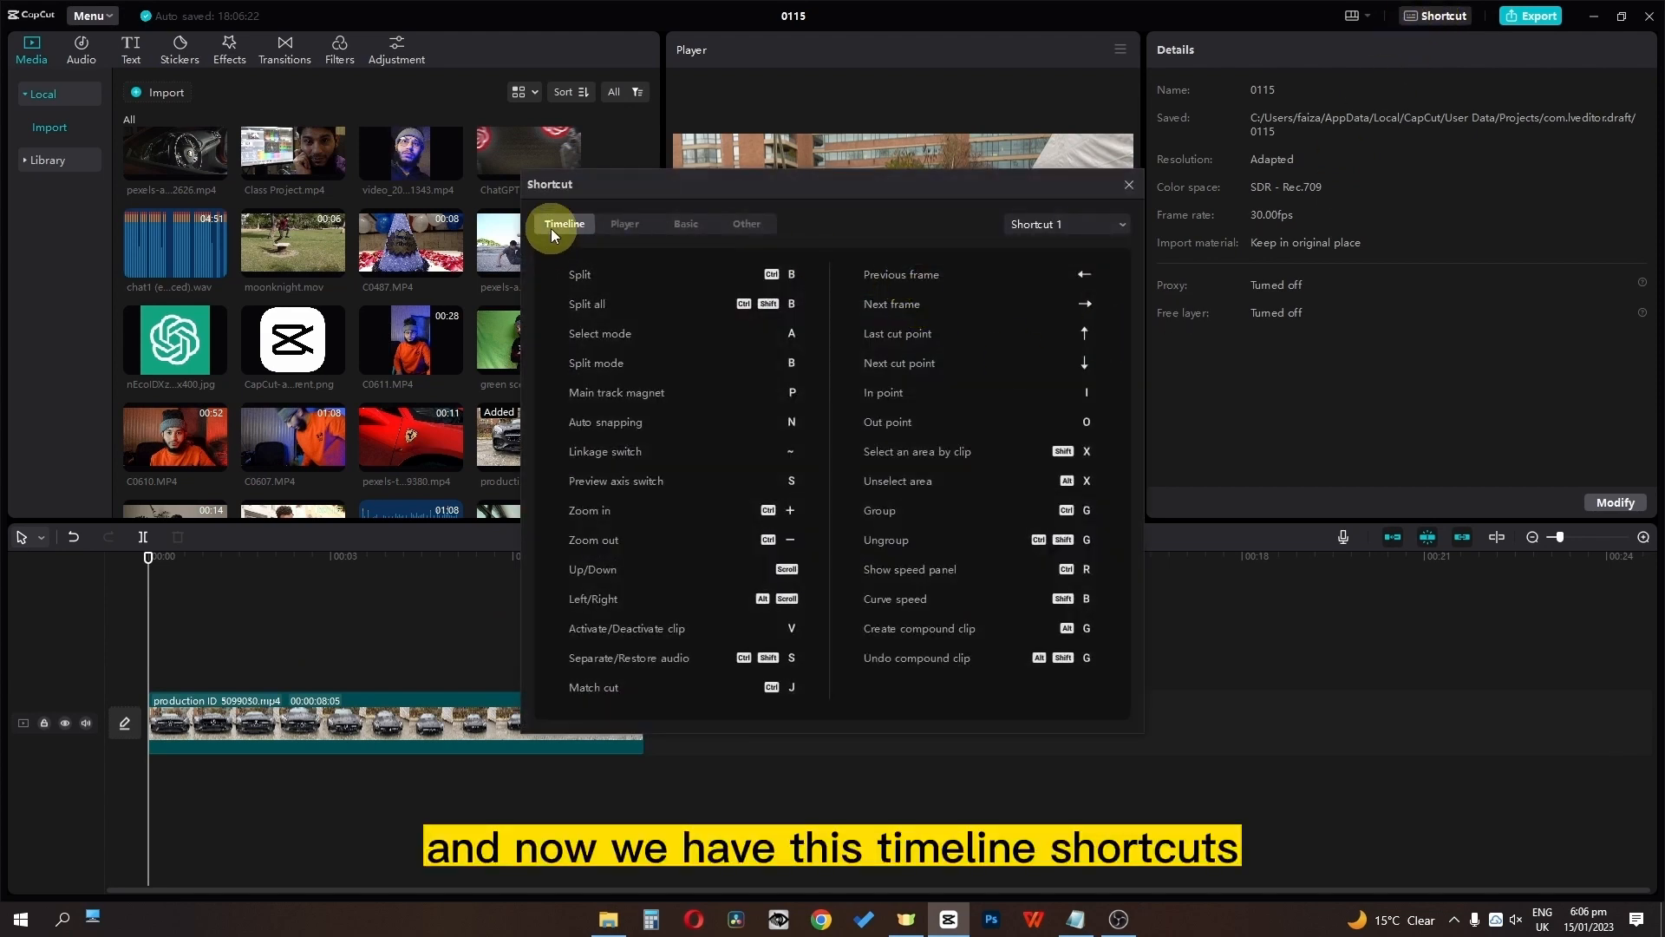
pyautogui.click(651, 227)
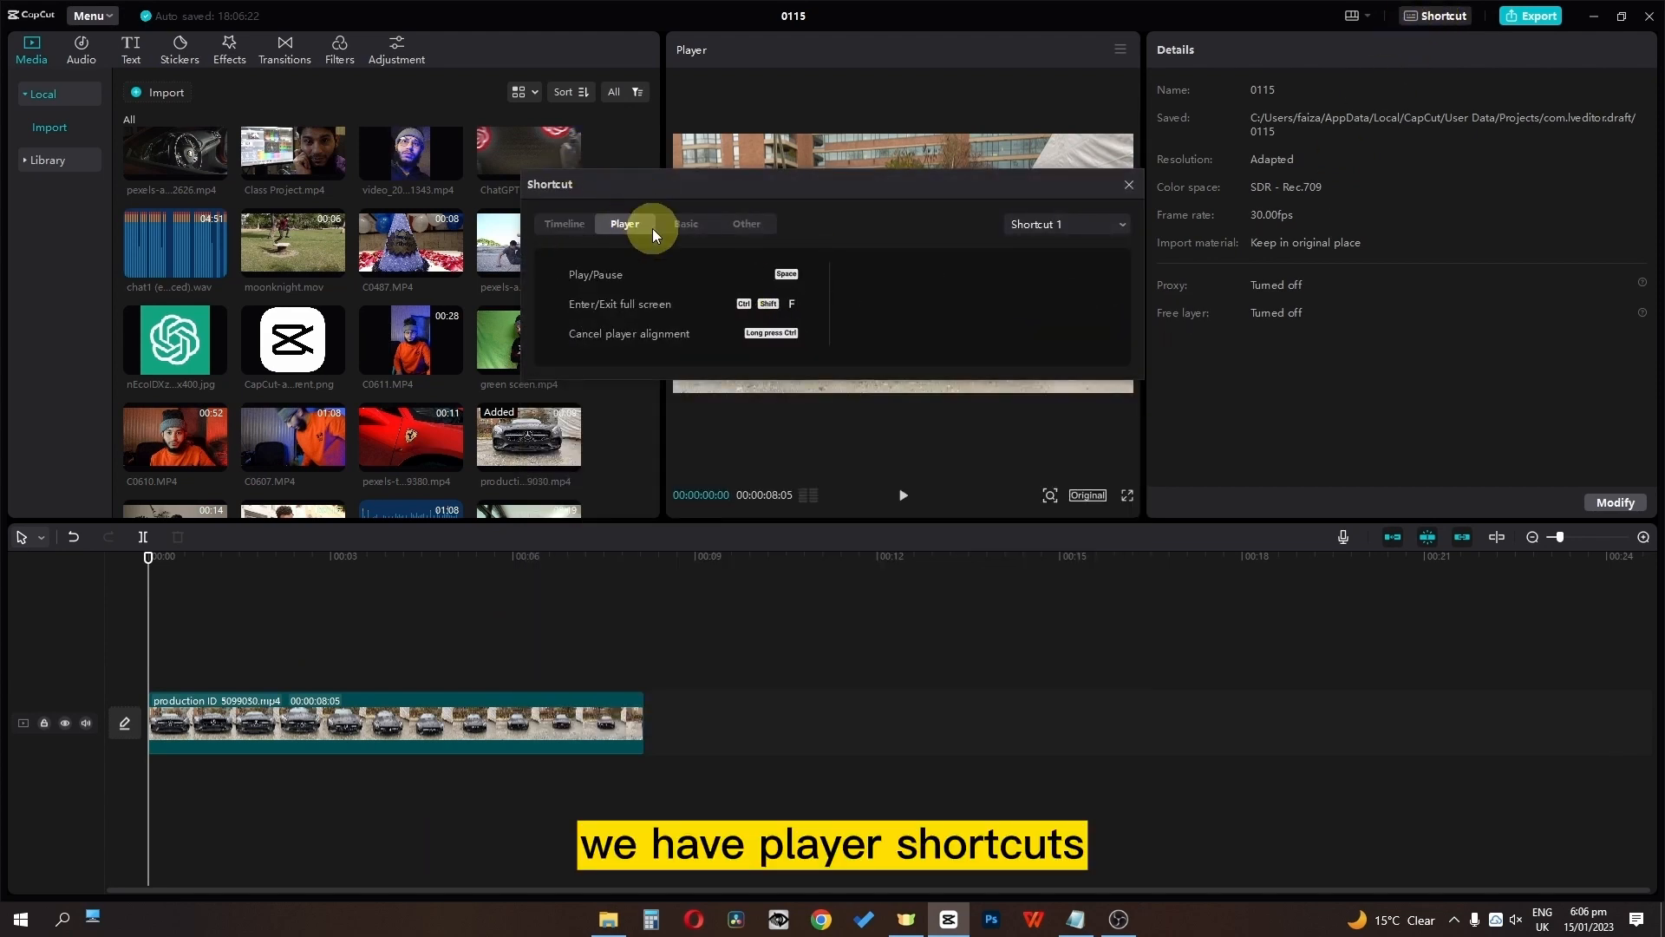
pyautogui.click(671, 225)
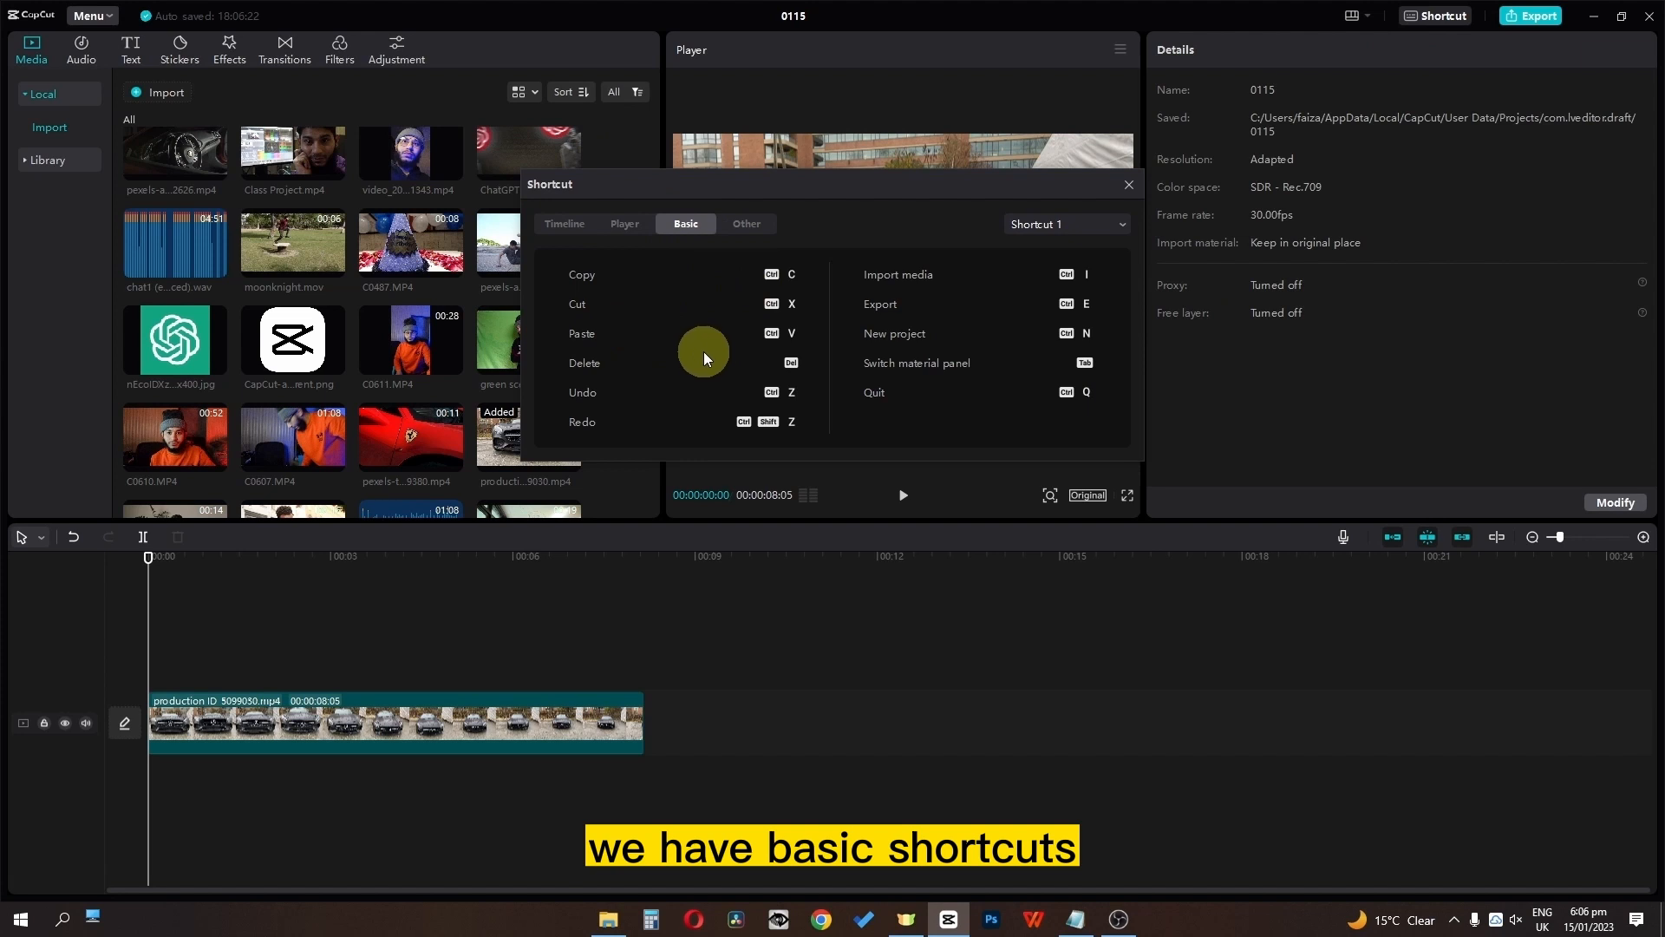
pyautogui.click(735, 223)
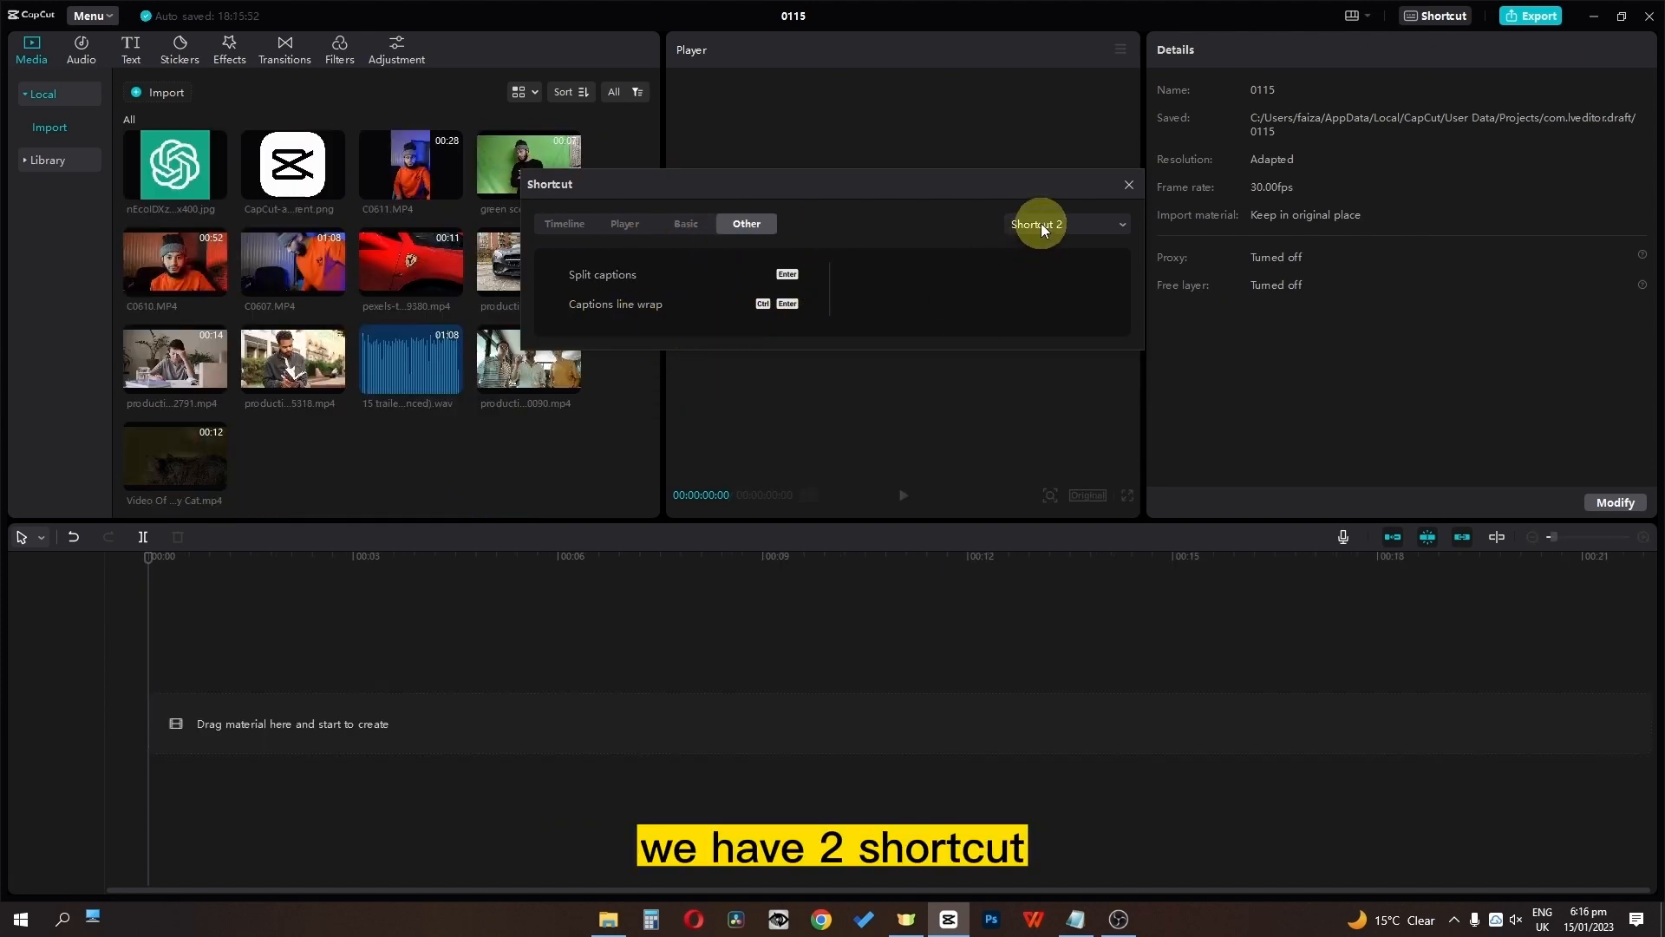
# Step: Compare the timeline shortcuts of the Shortcut 1 and Shortcut 2 presets, and choose Shortcut 1
pyautogui.click(1041, 222)
pyautogui.click(1037, 265)
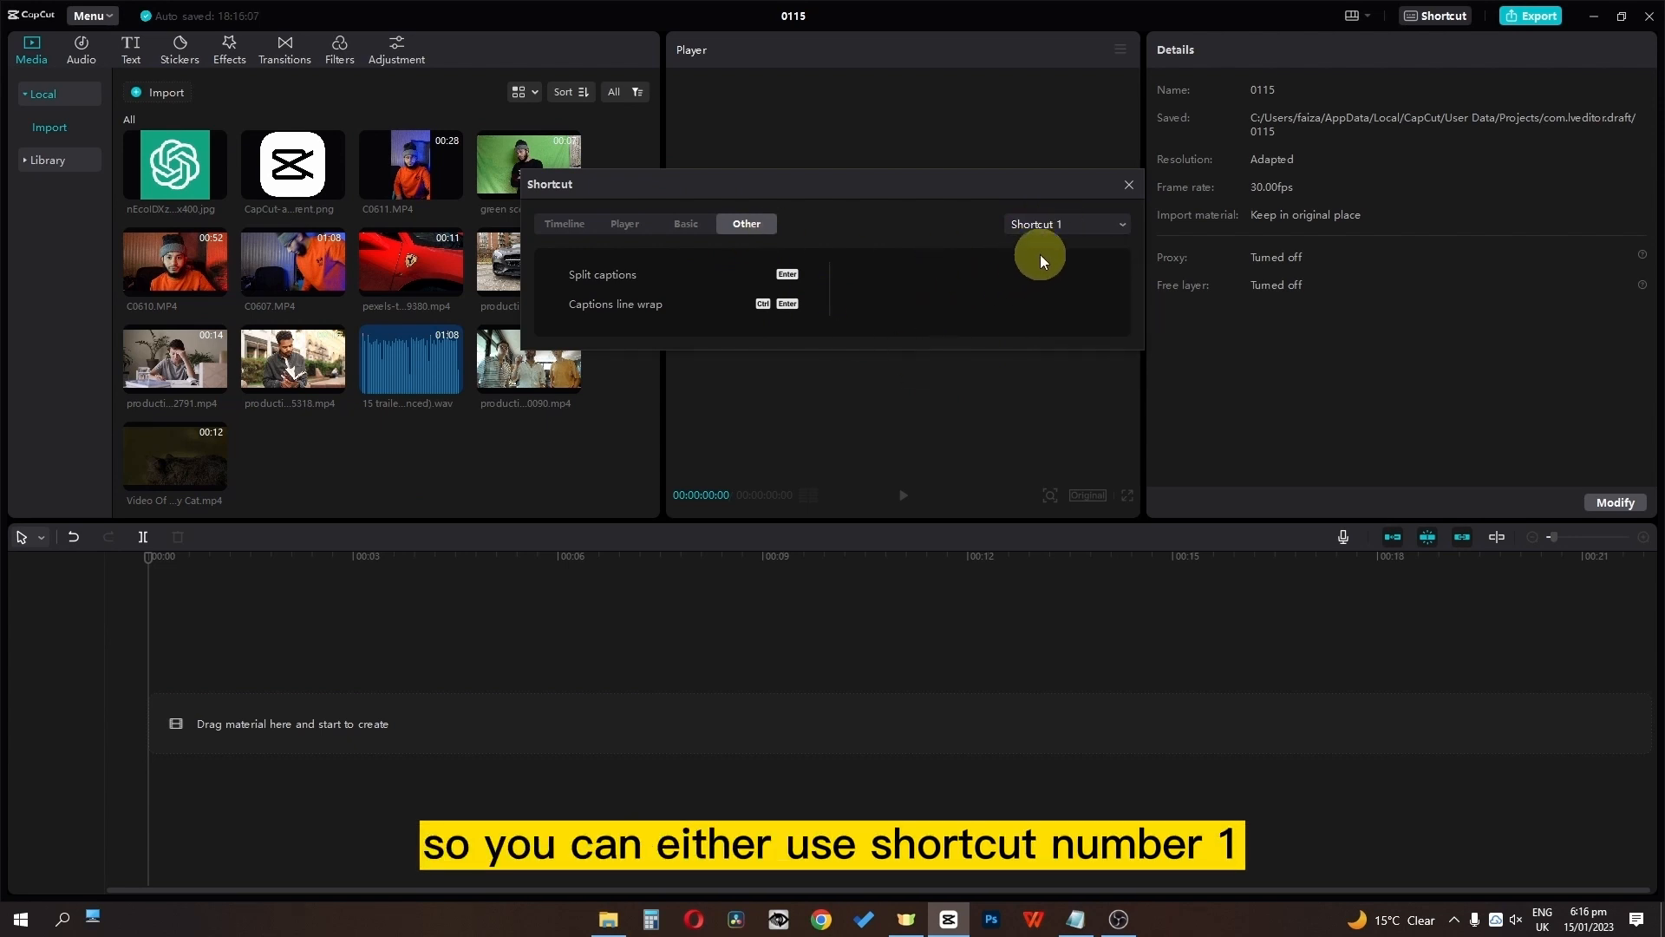
pyautogui.click(569, 222)
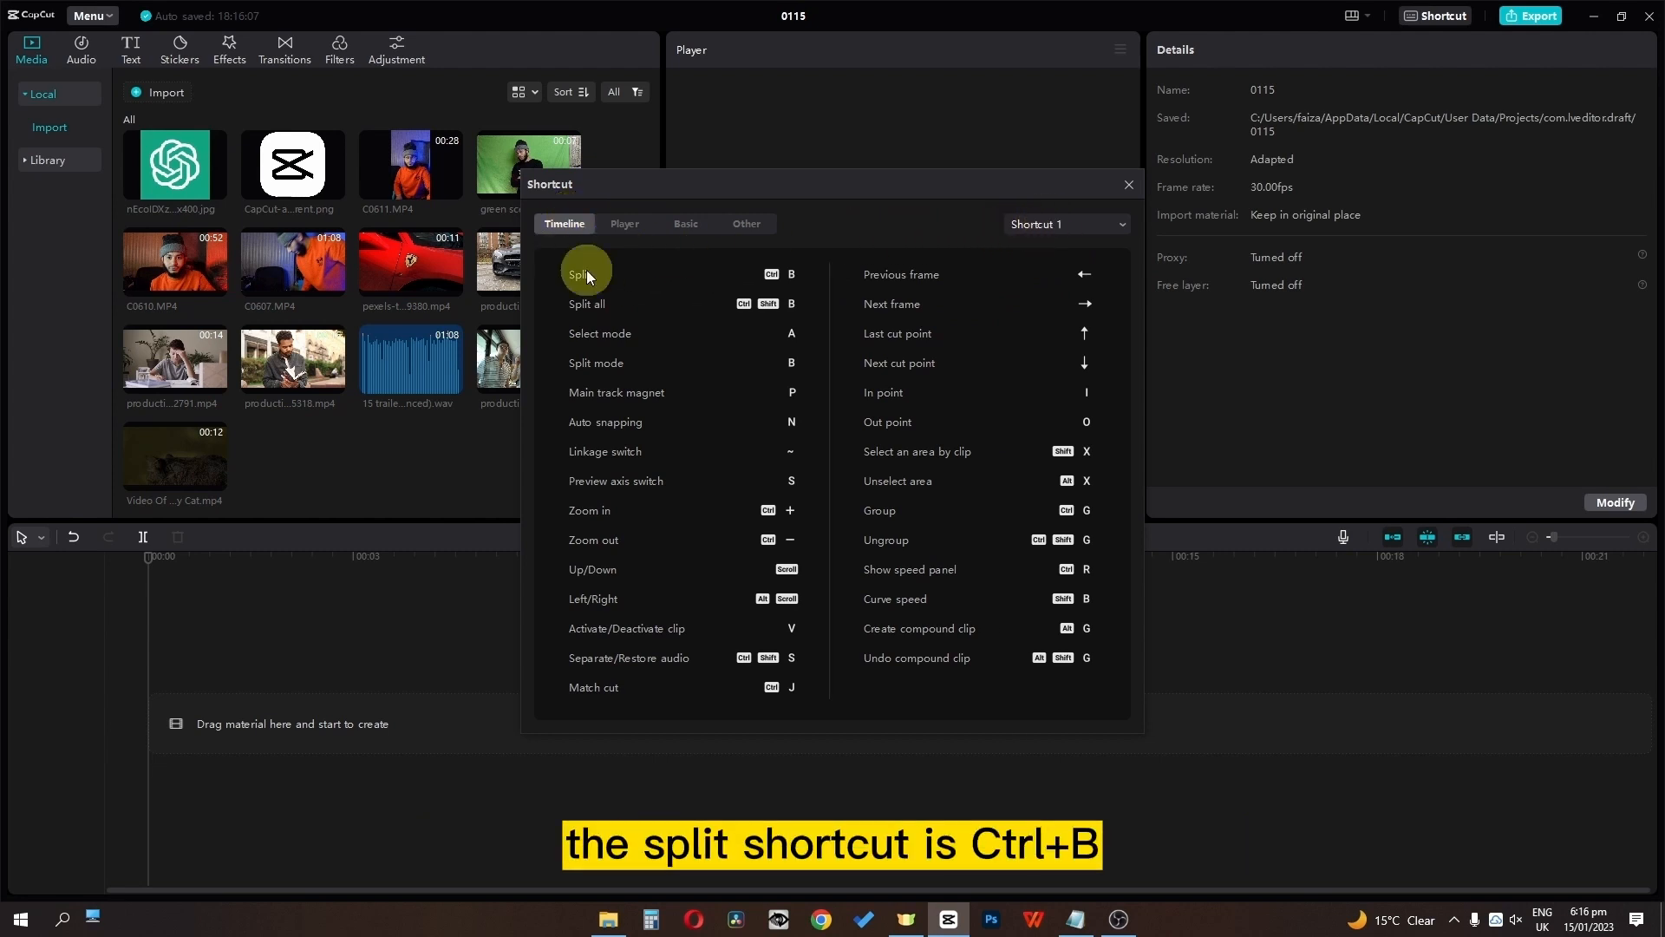
pyautogui.click(1042, 231)
pyautogui.click(1045, 263)
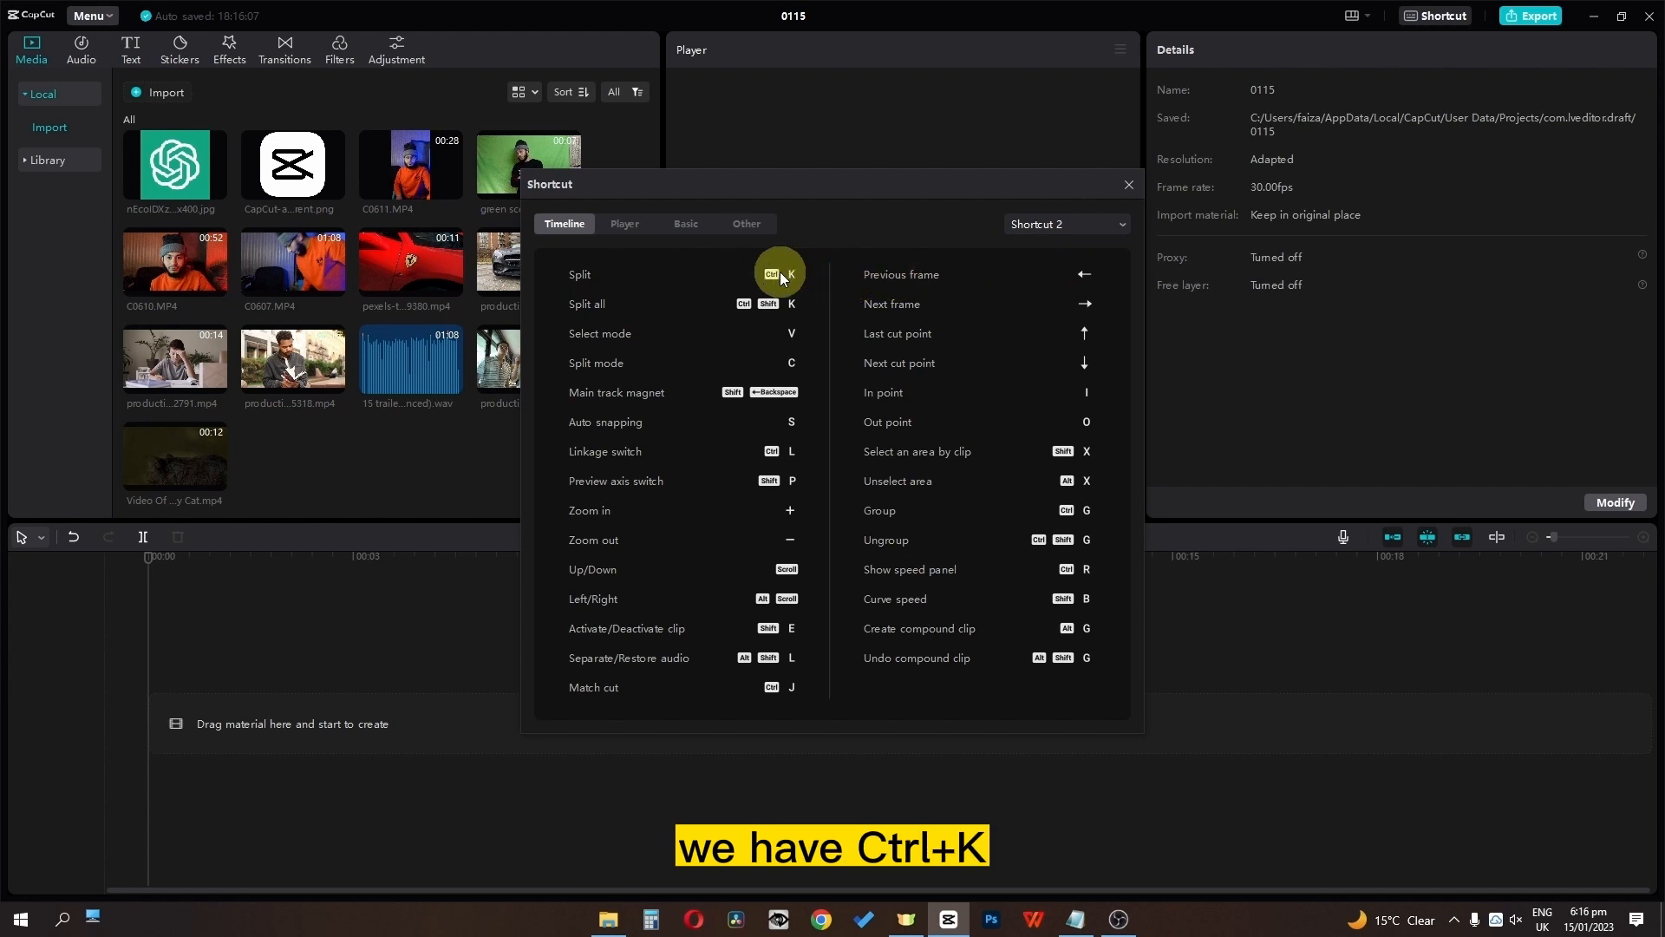
pyautogui.click(1037, 228)
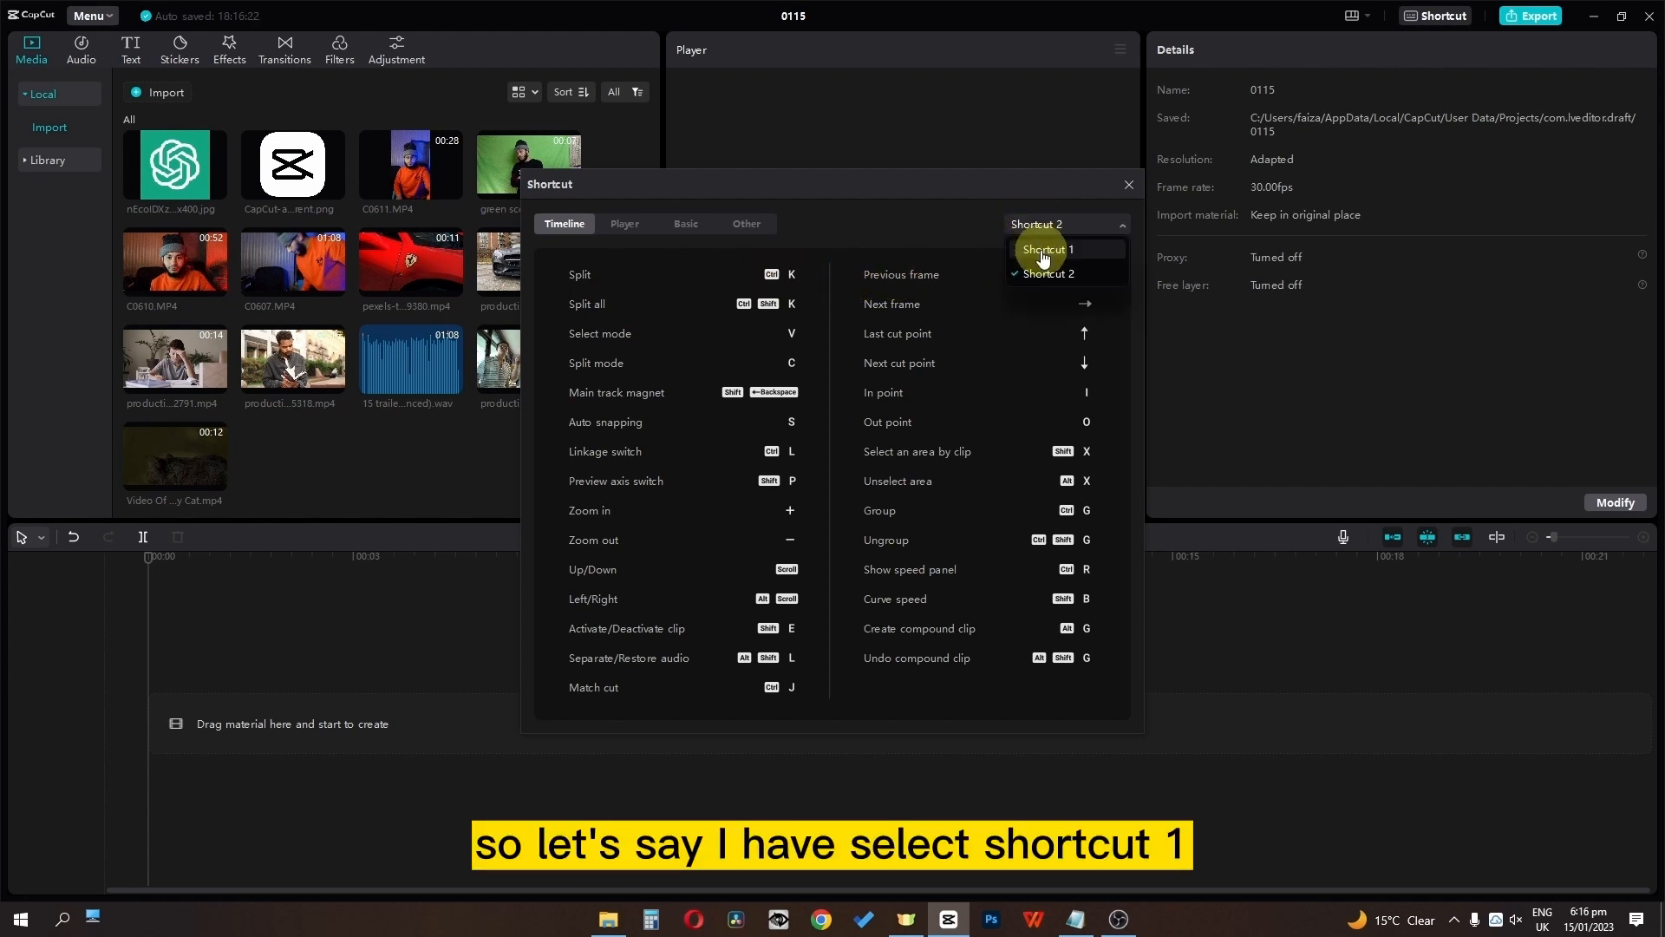
pyautogui.click(1043, 262)
pyautogui.click(1128, 185)
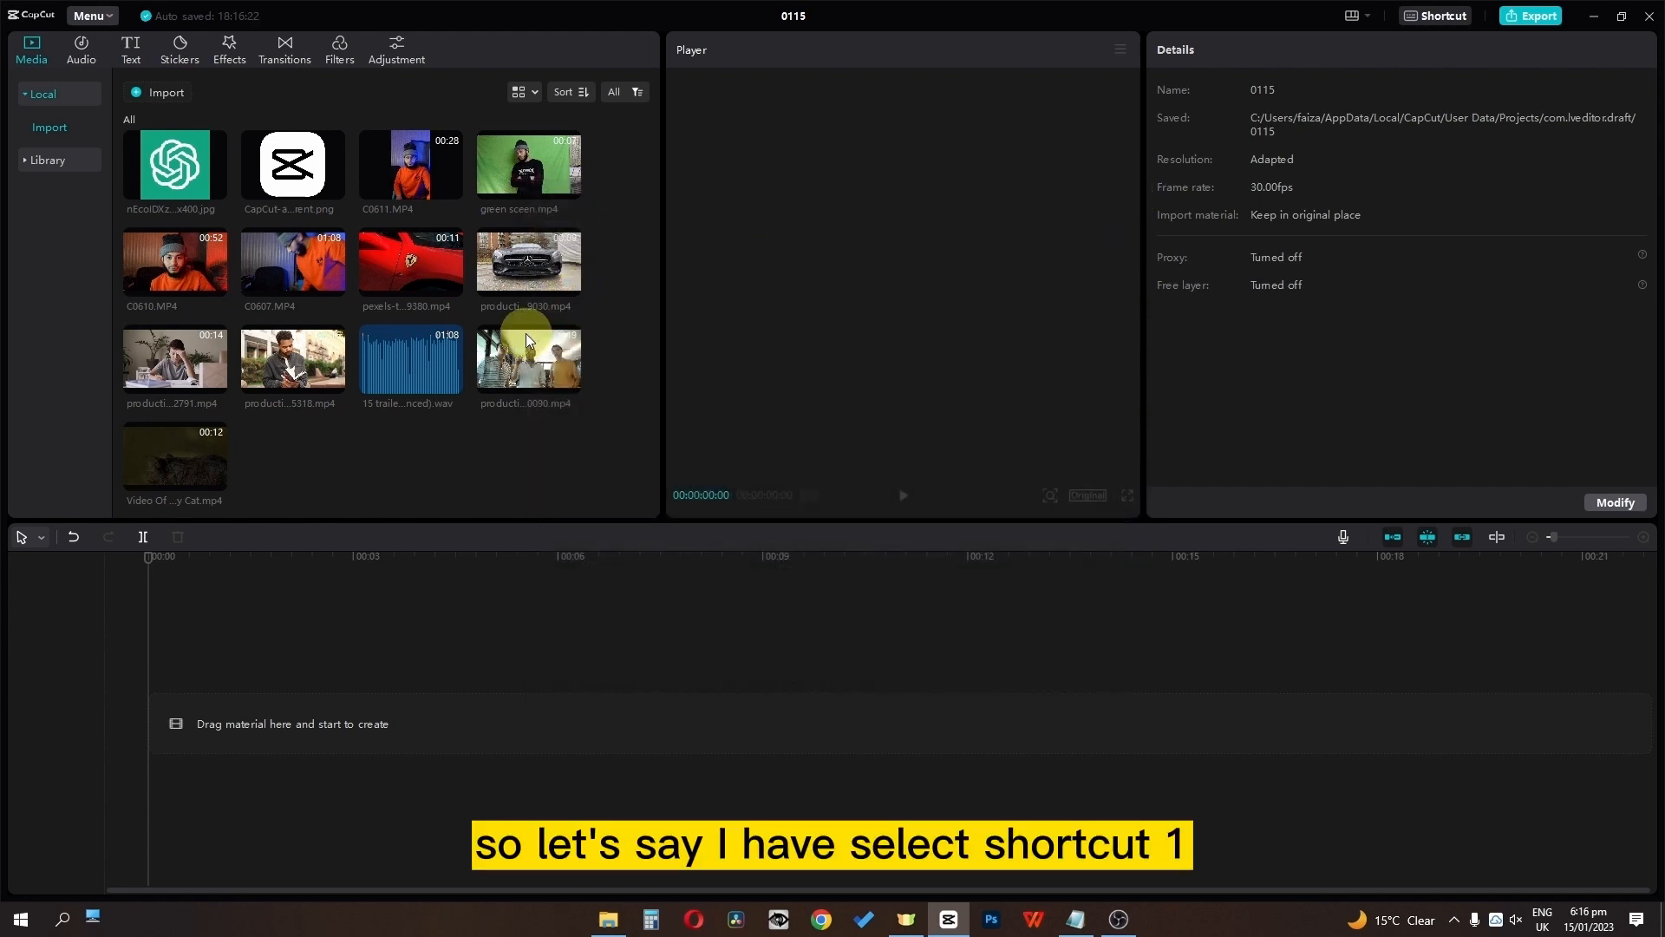
# Step: Add the video of the three men to the start of the empty timeline
pyautogui.moveTo(512, 359); pyautogui.dragTo(247, 751)
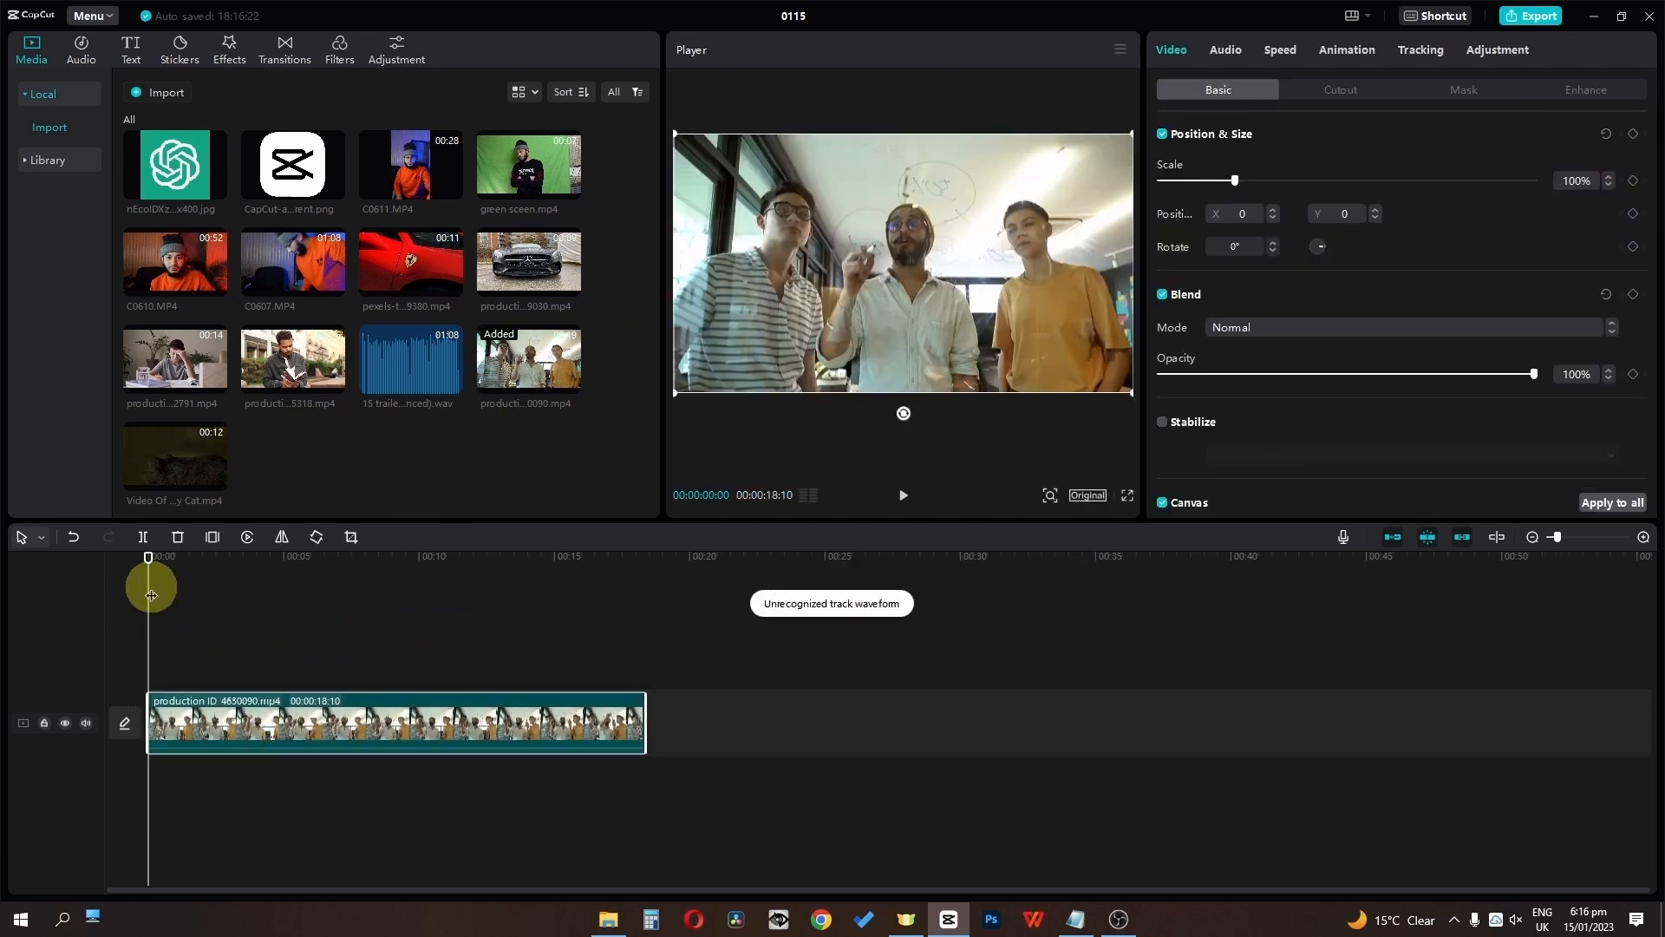
# Step: Split the clip of the three men at 00:00:07:26
pyautogui.moveTo(148, 584); pyautogui.dragTo(361, 603)
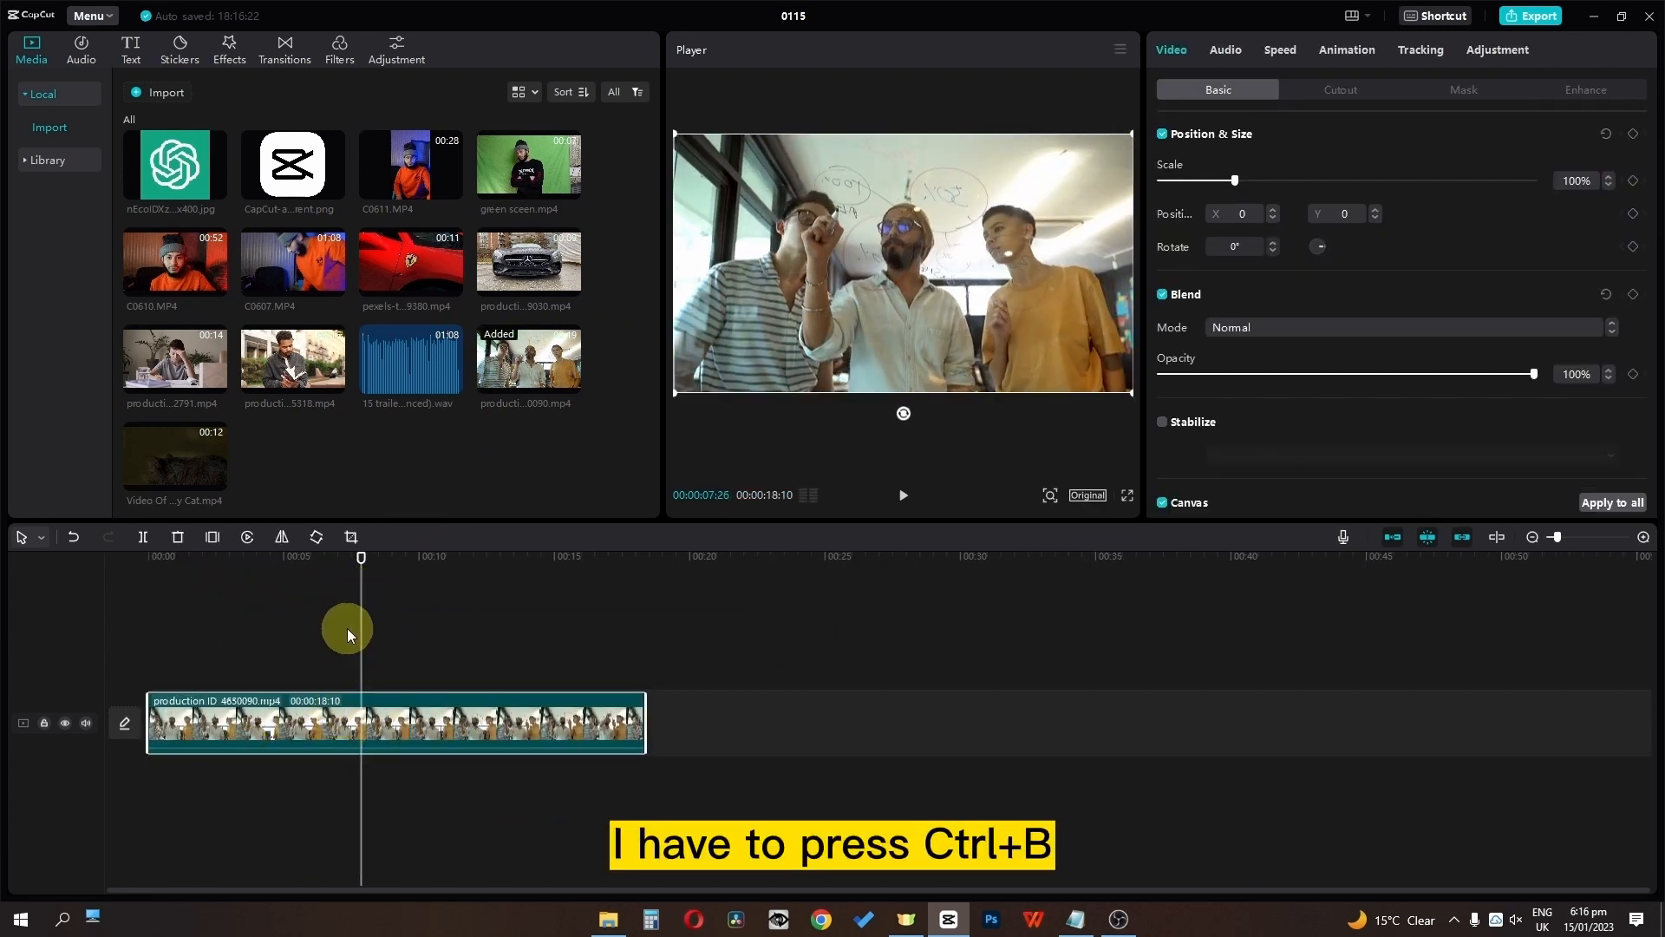
pyautogui.hotkey('ctrl', 'b')
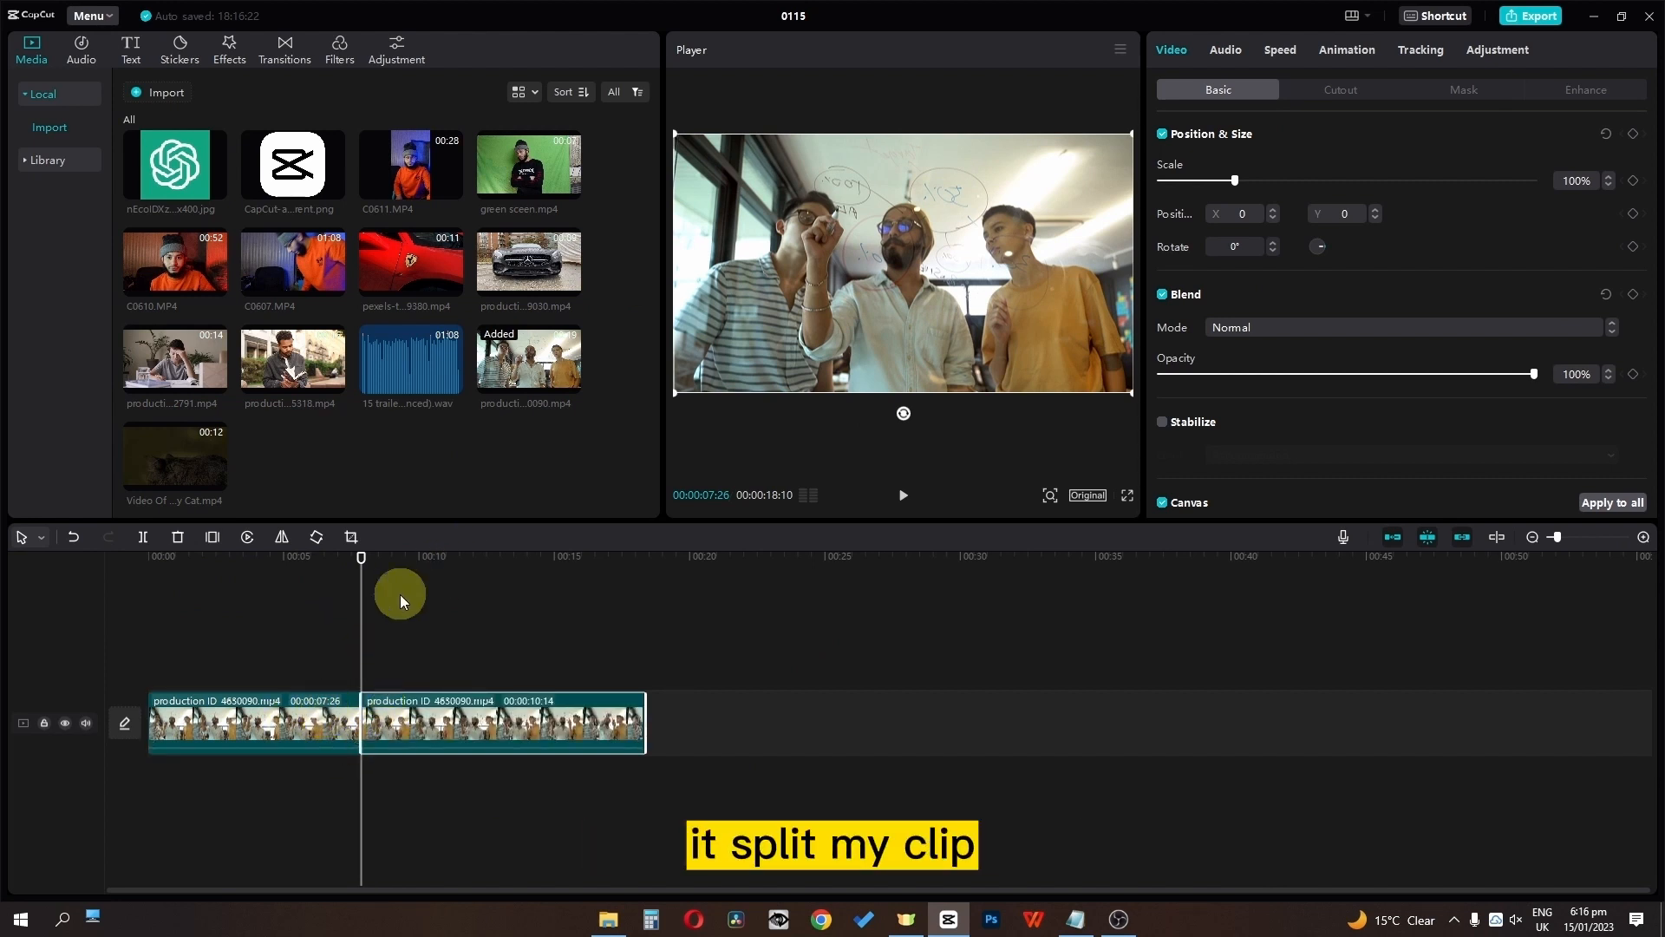
# Step: Choose the Shortcut 2 keyboard preset and split the second part of the clip at 00:00:11:15
pyautogui.moveTo(362, 581); pyautogui.dragTo(461, 590)
pyautogui.click(1439, 16)
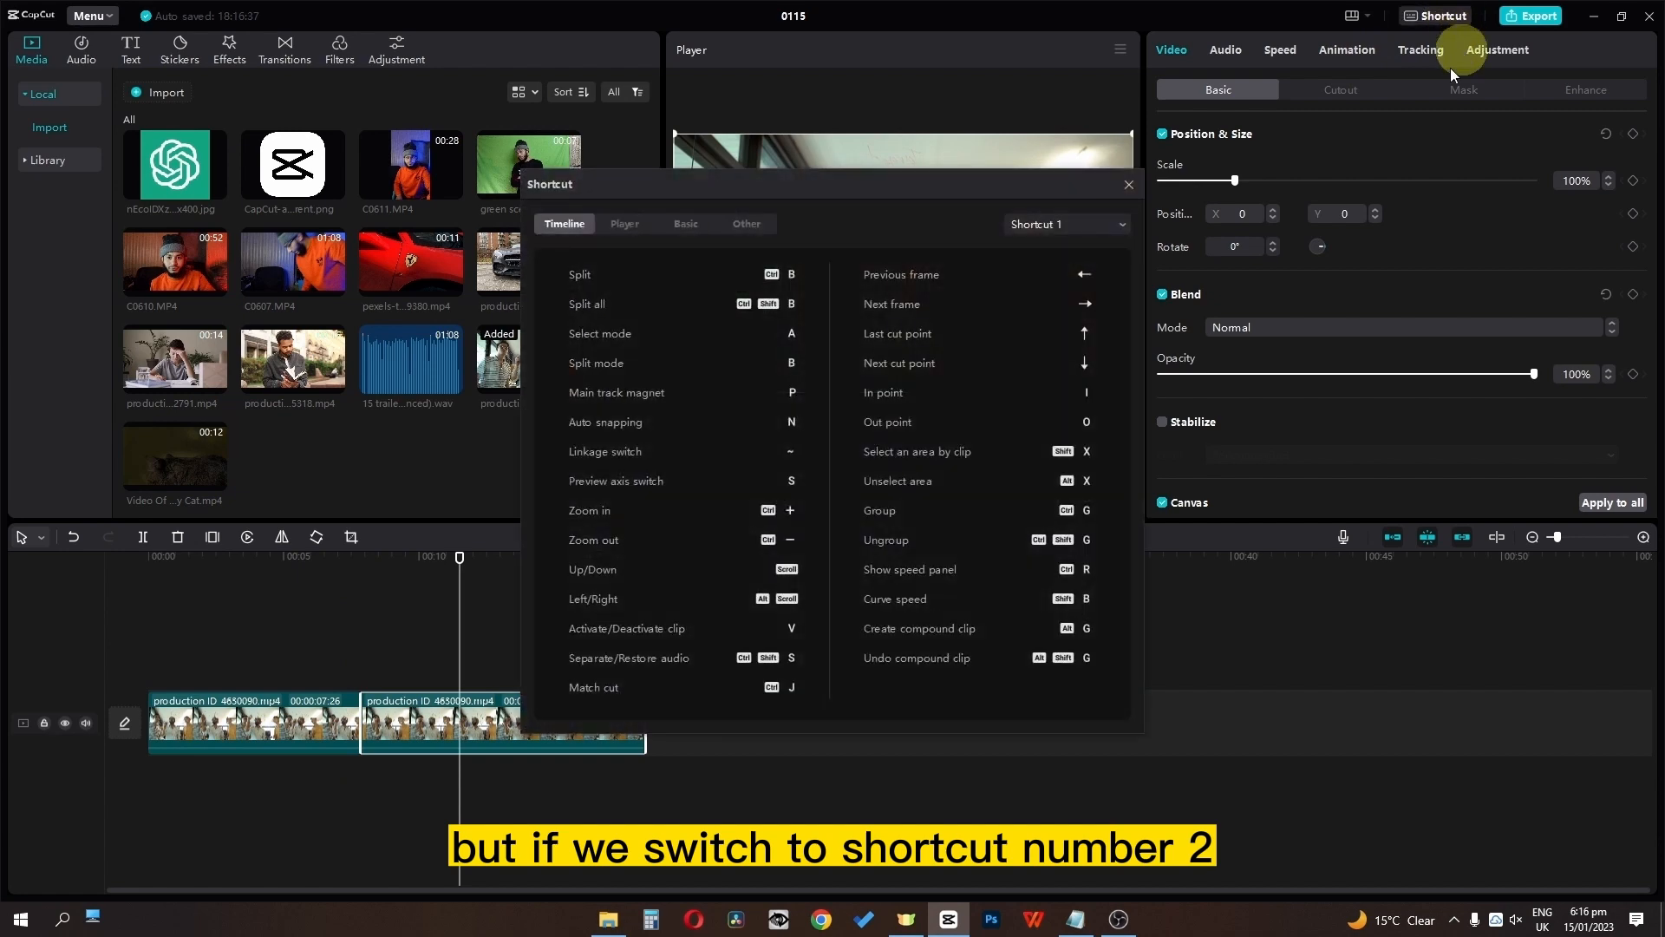
pyautogui.click(1081, 231)
pyautogui.click(1065, 260)
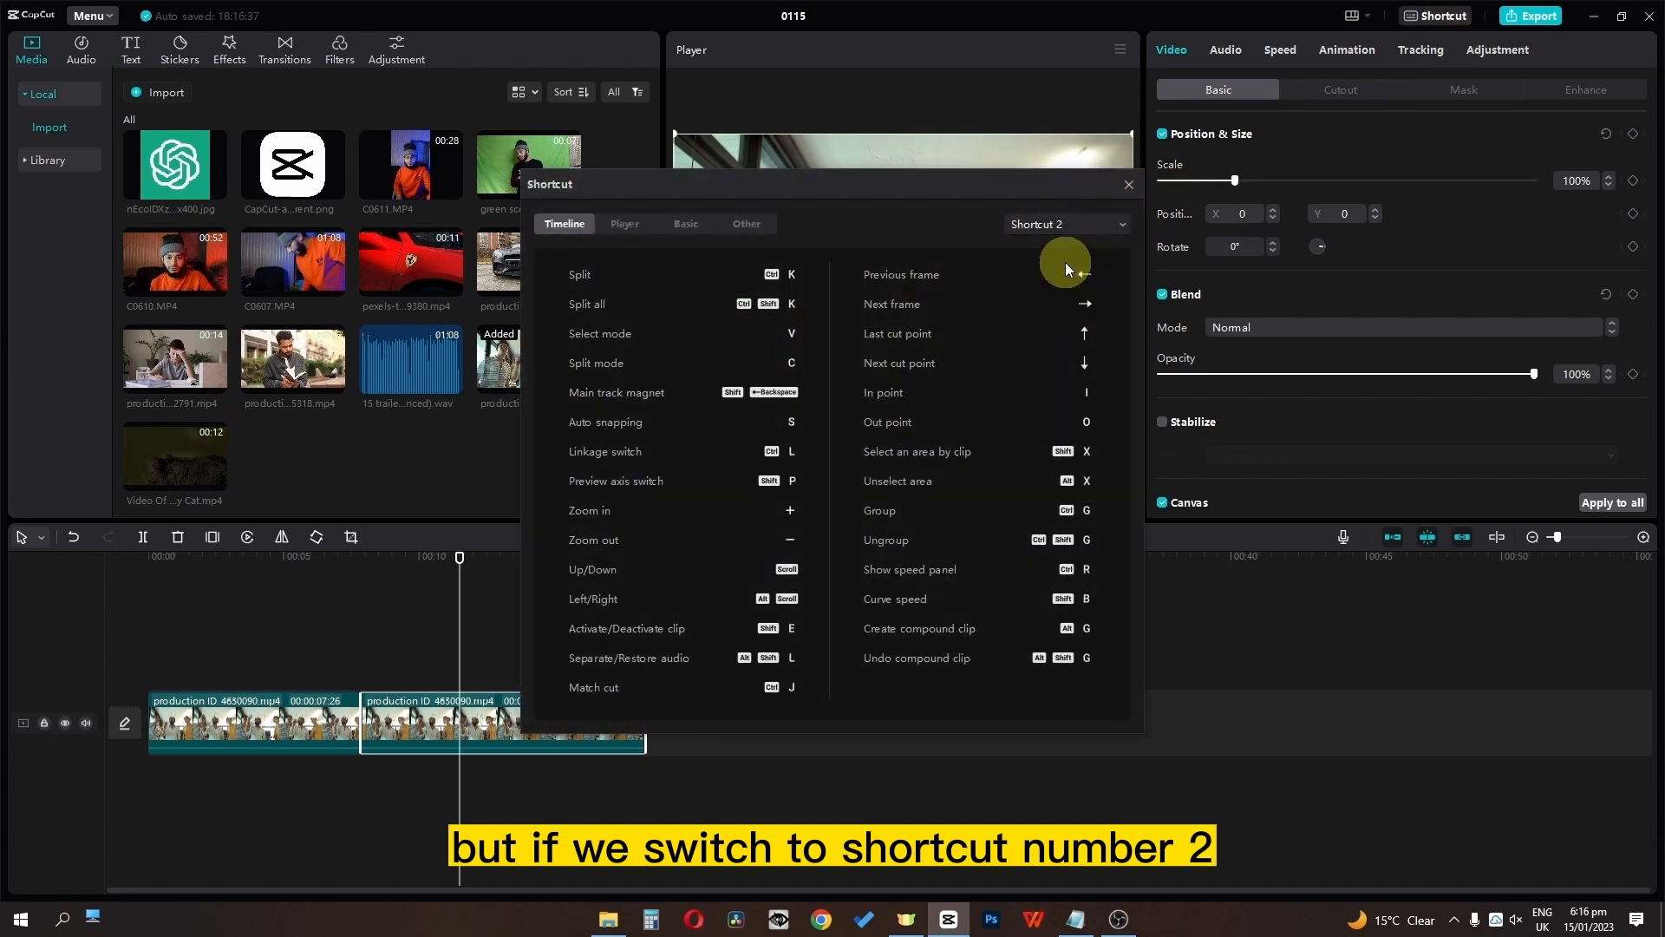
pyautogui.click(1128, 187)
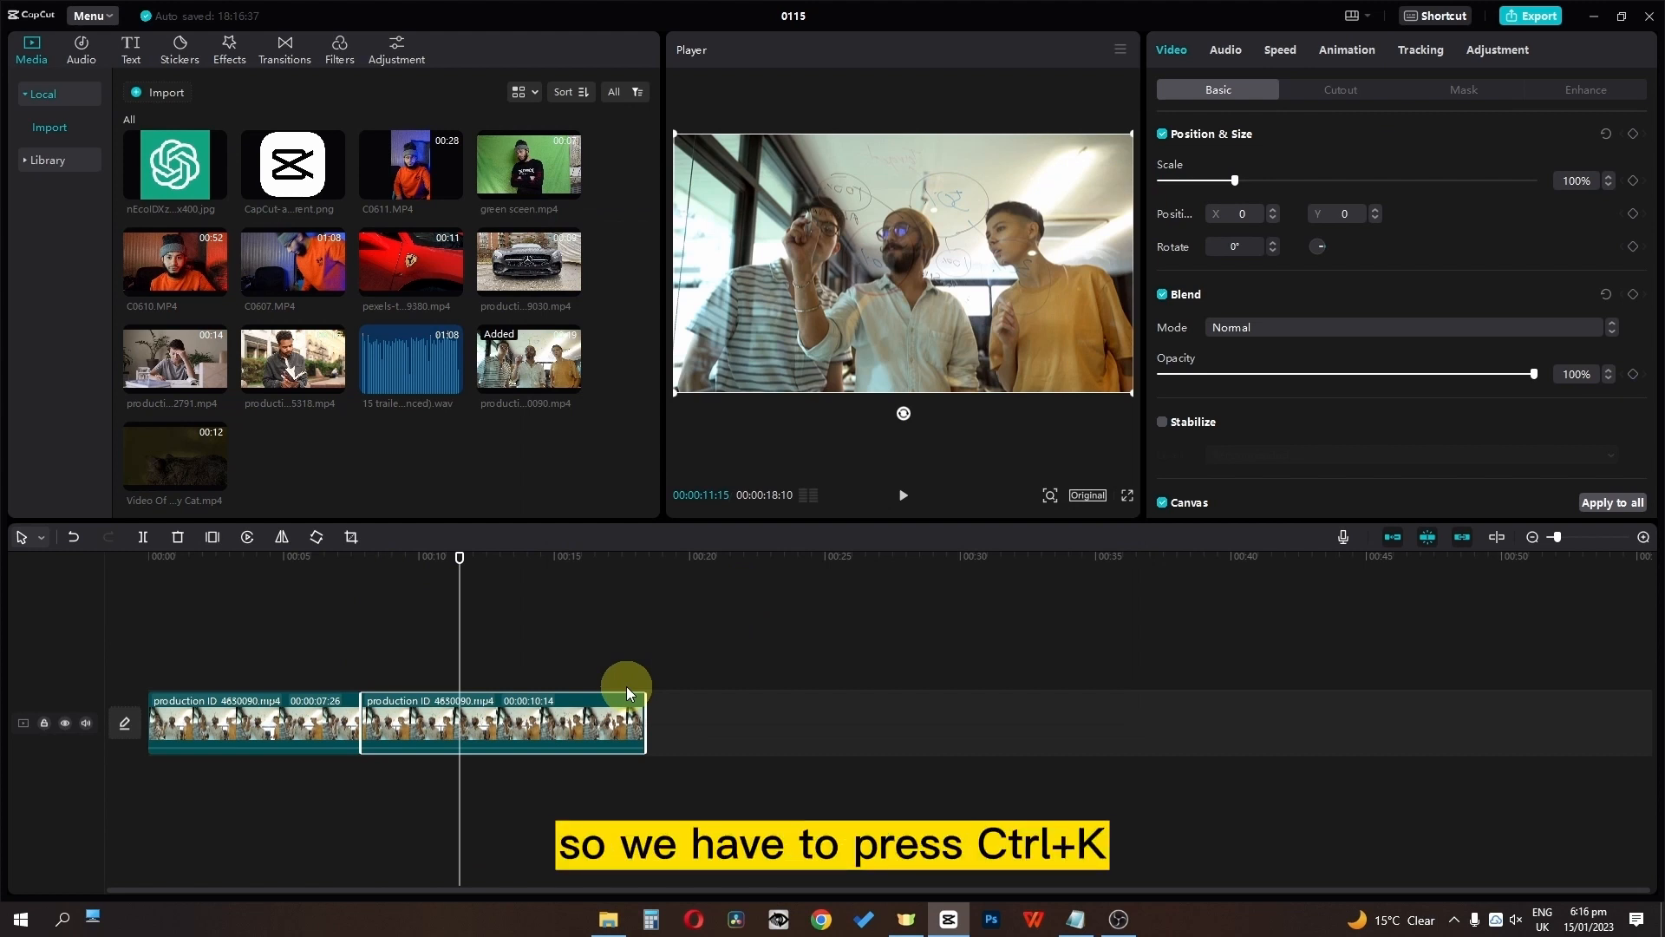
pyautogui.hotkey('ctrl', 'k')
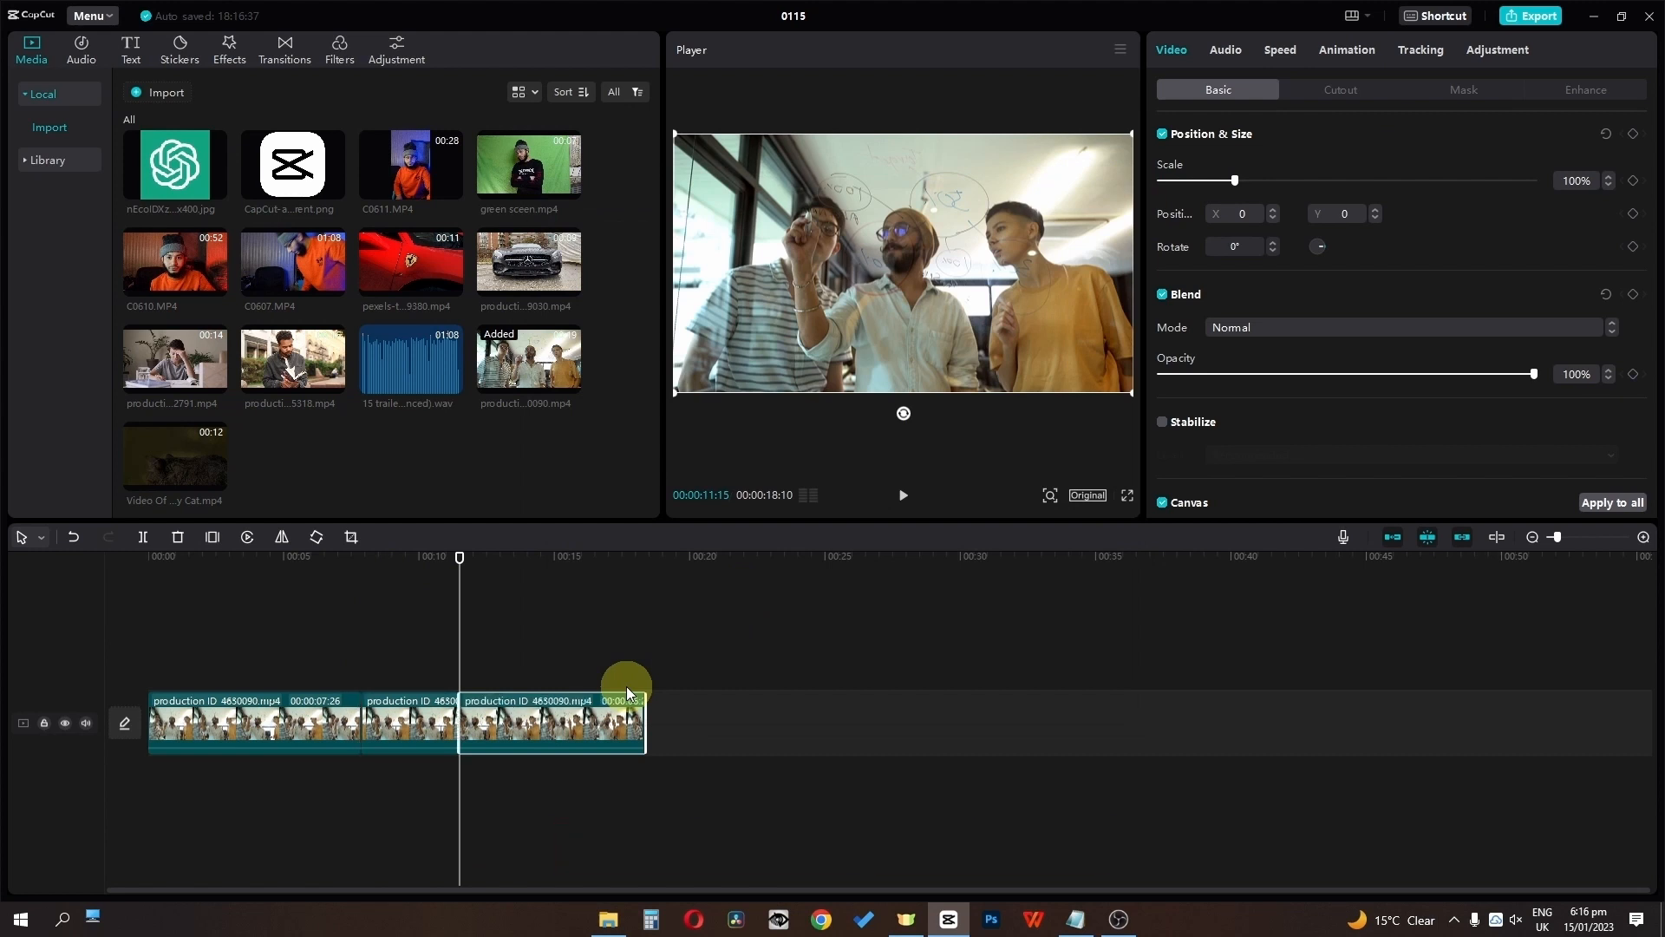
pyautogui.click(535, 592)
pyautogui.click(448, 593)
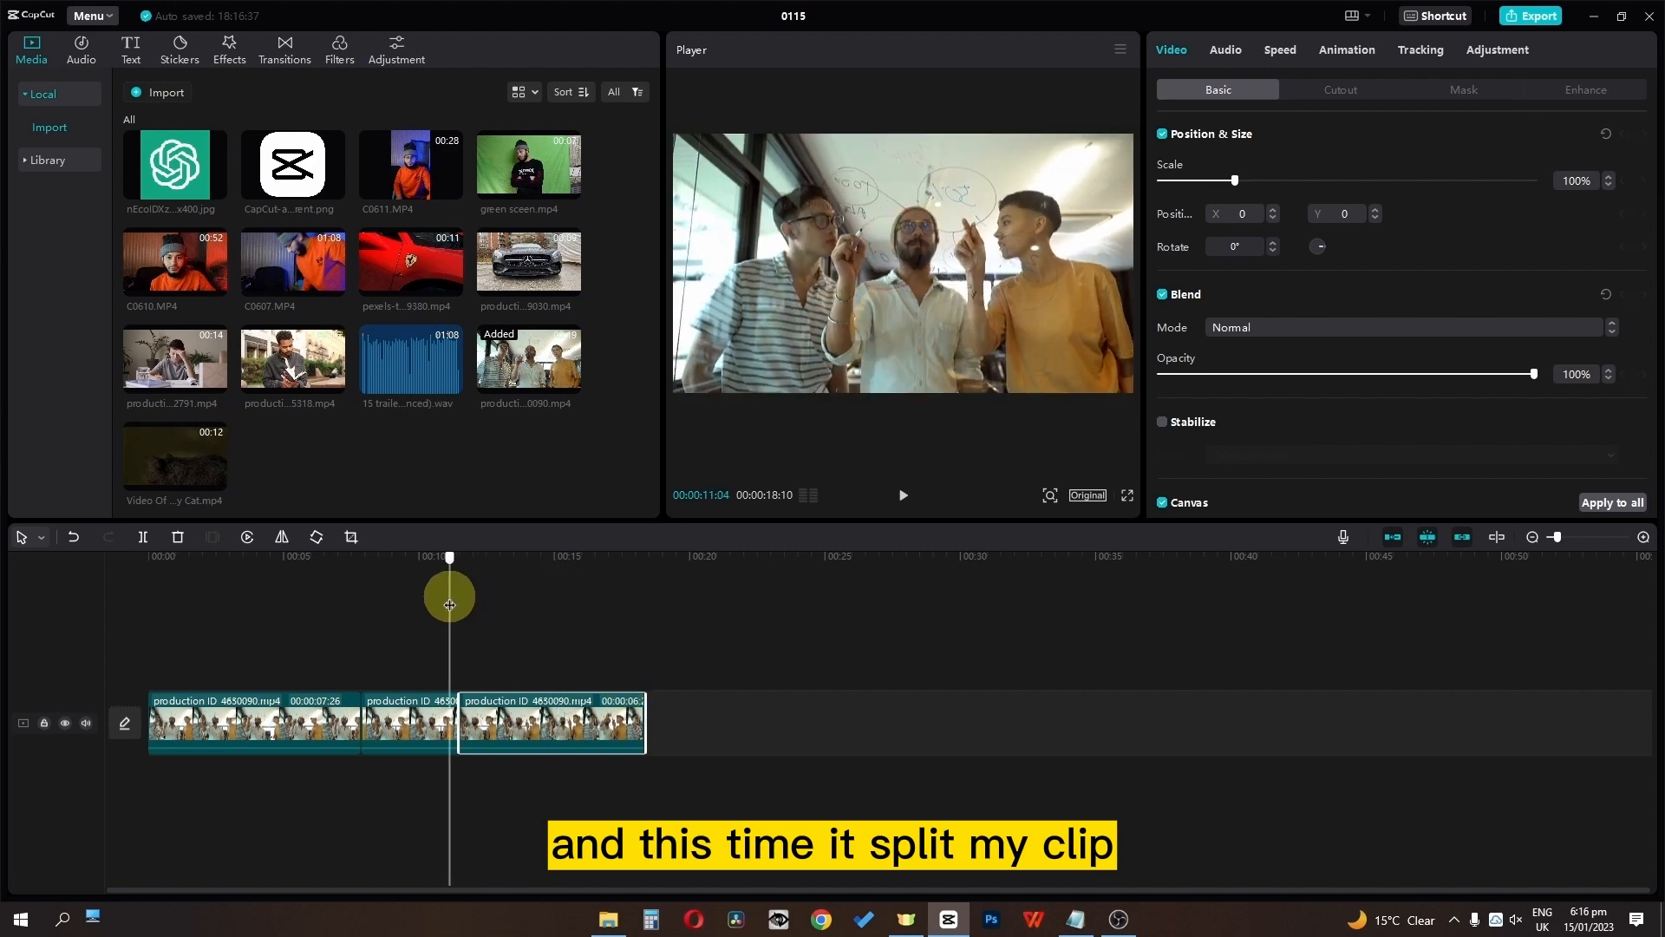
# Step: Review the available presets in the keyboard shortcut list again
pyautogui.click(1442, 26)
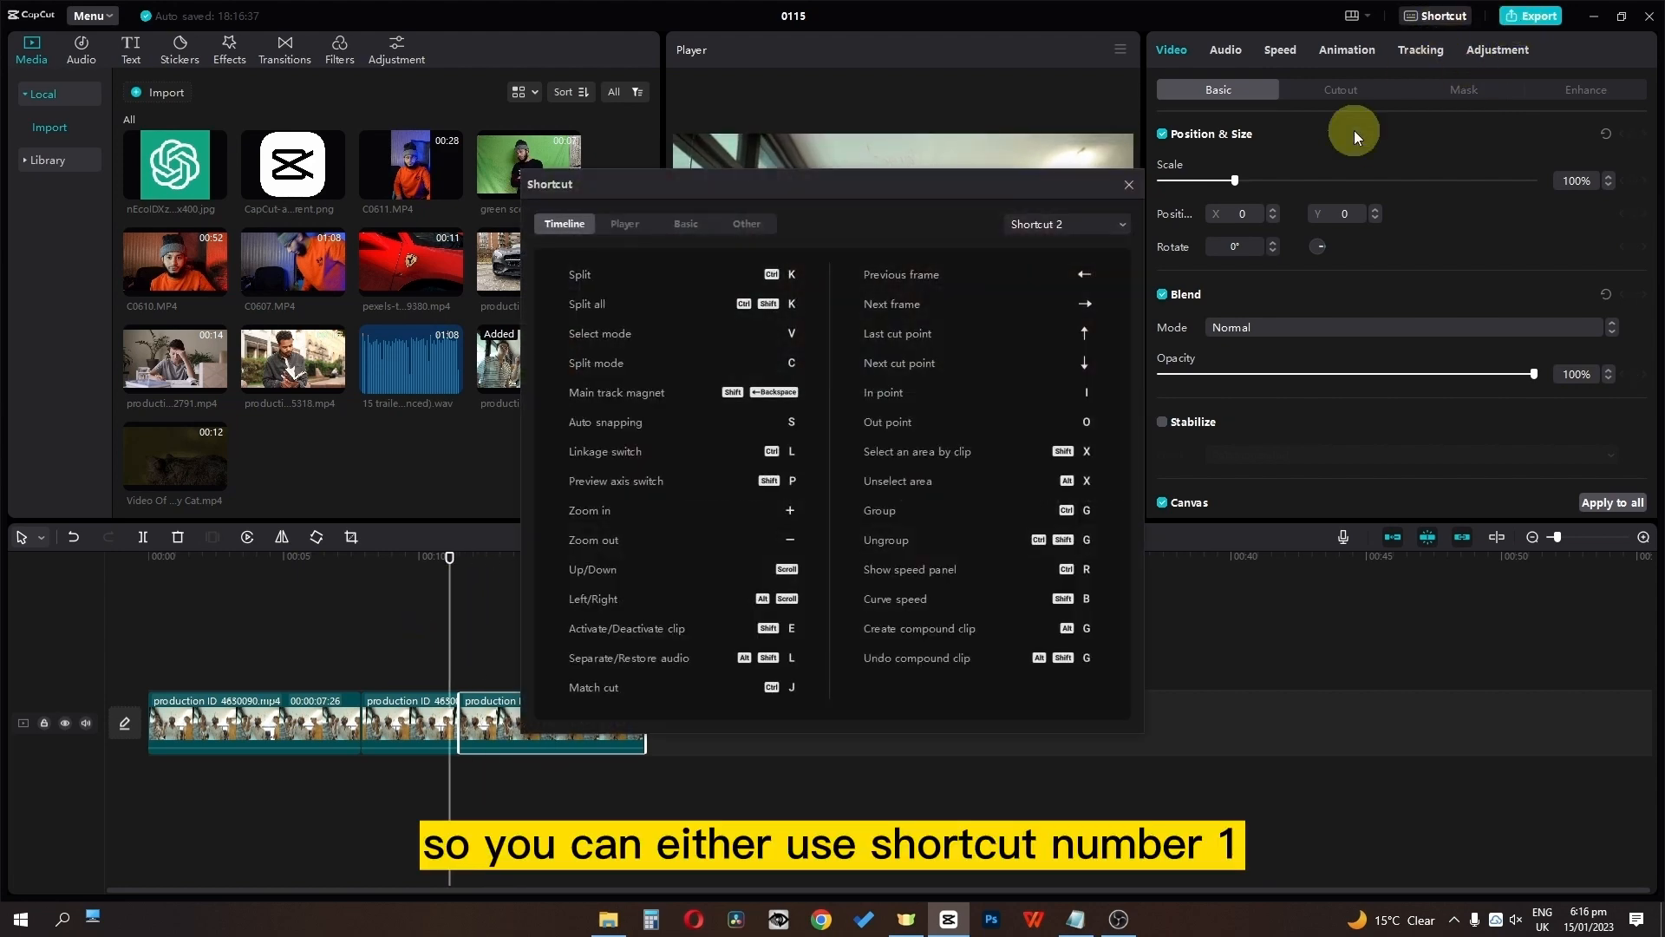
pyautogui.click(1075, 224)
pyautogui.click(1040, 252)
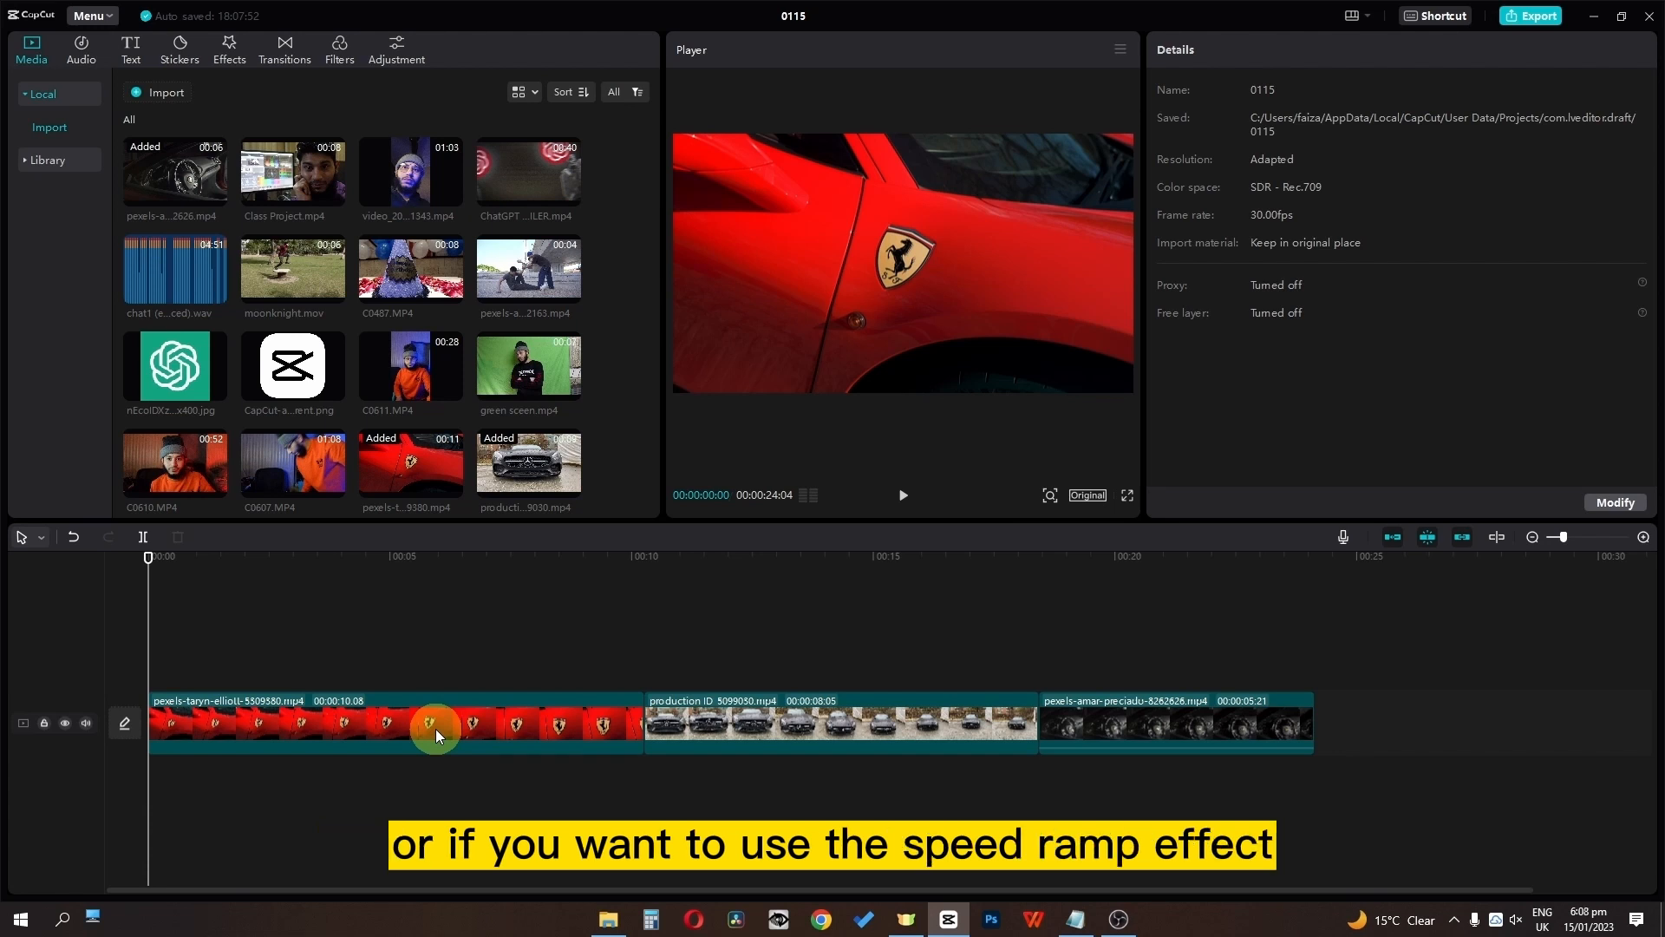
# Step: Try the Montage and Hero time speed curves on the red Ferrari clip
pyautogui.click(463, 722)
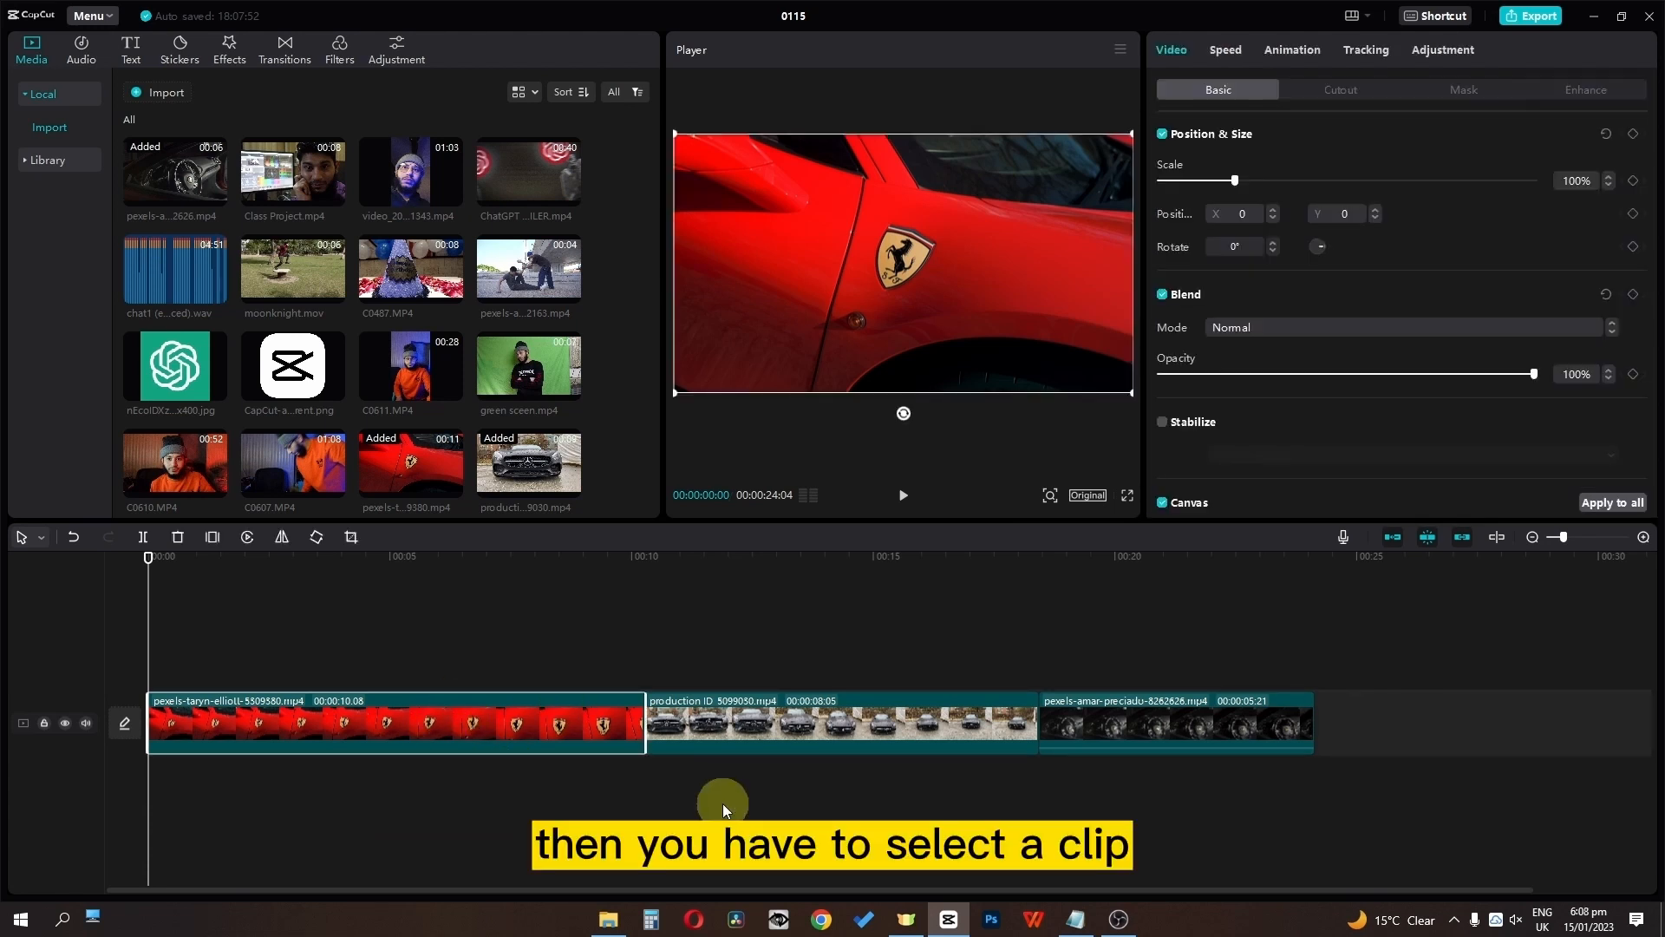
pyautogui.click(1225, 53)
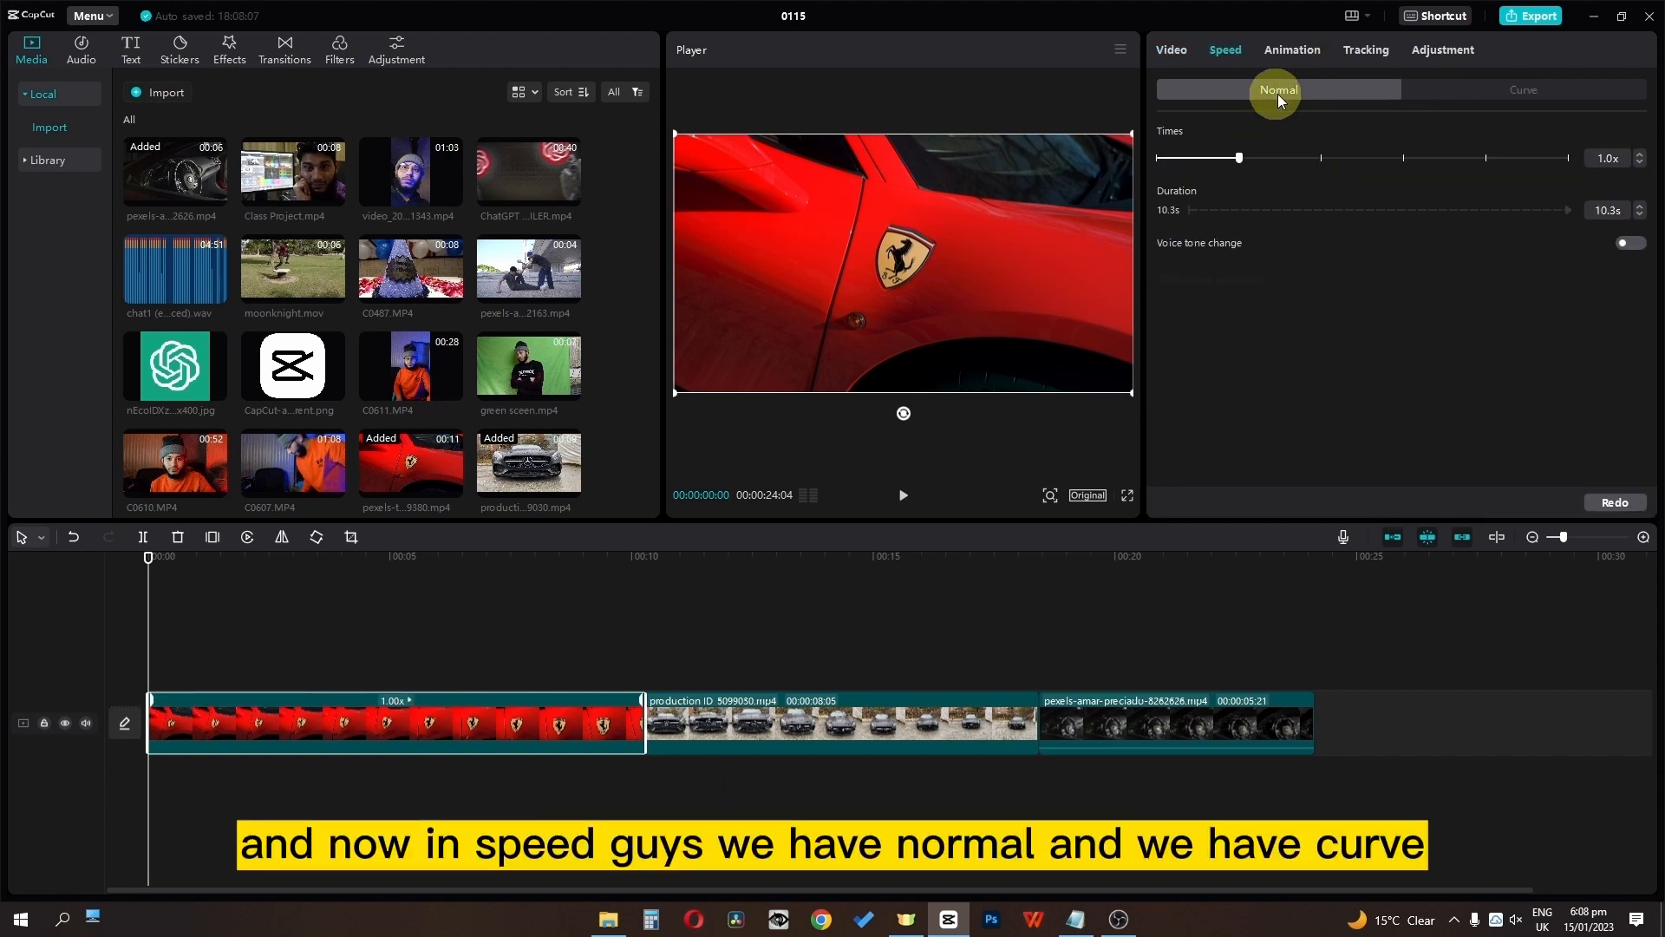
pyautogui.click(1519, 91)
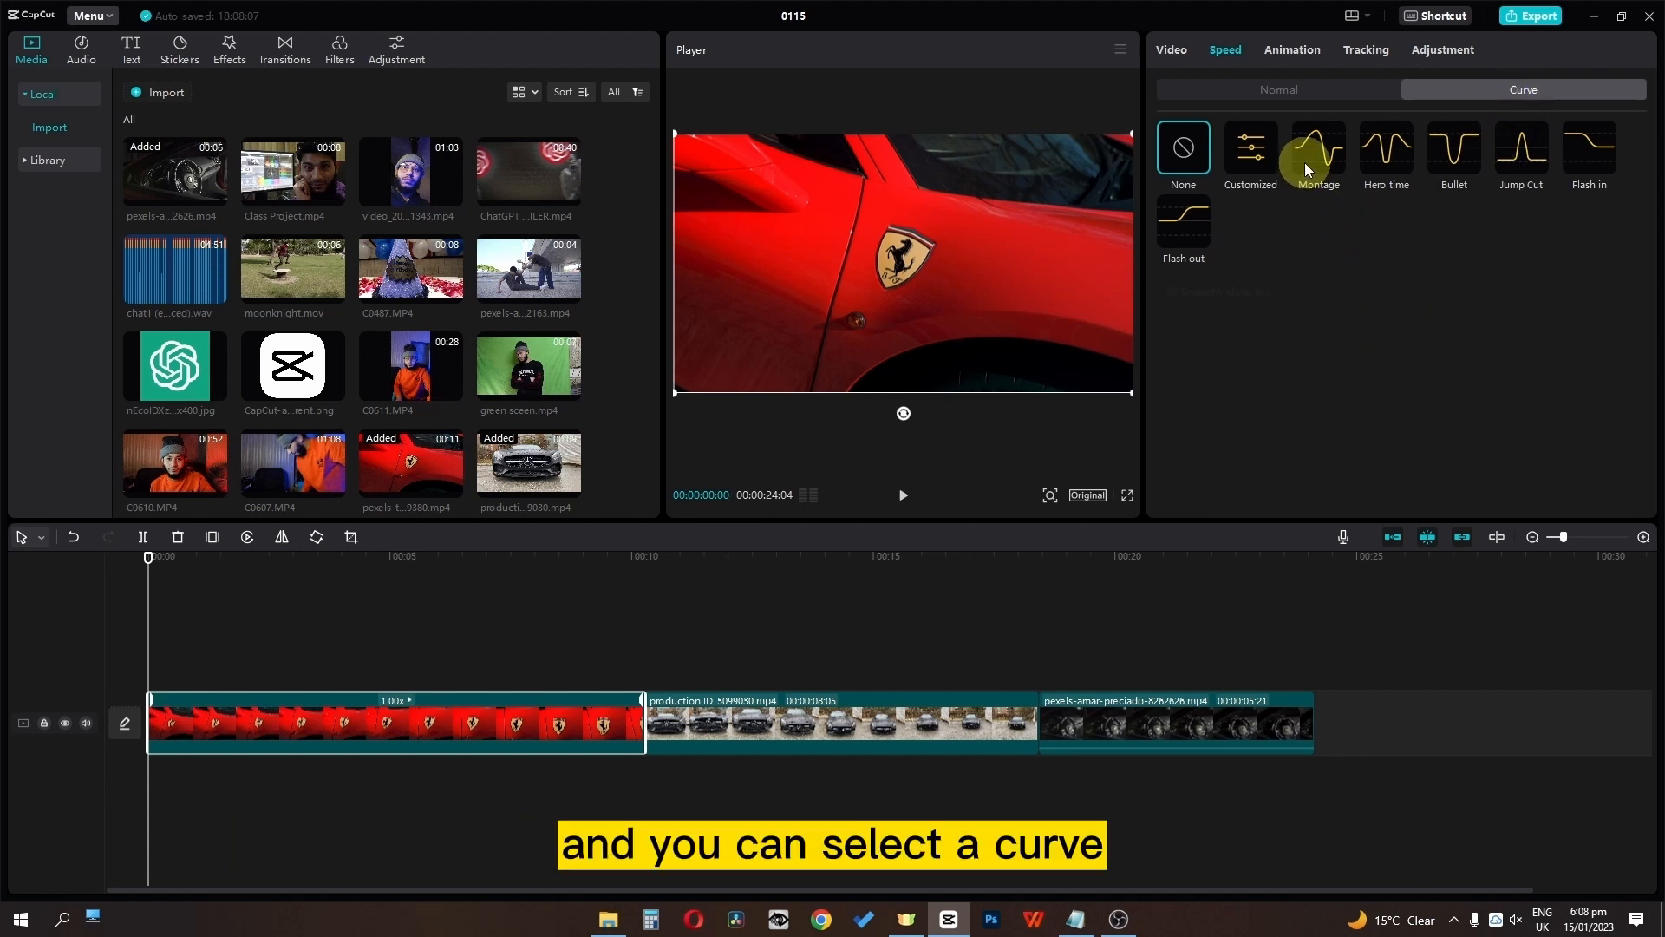
pyautogui.click(1304, 163)
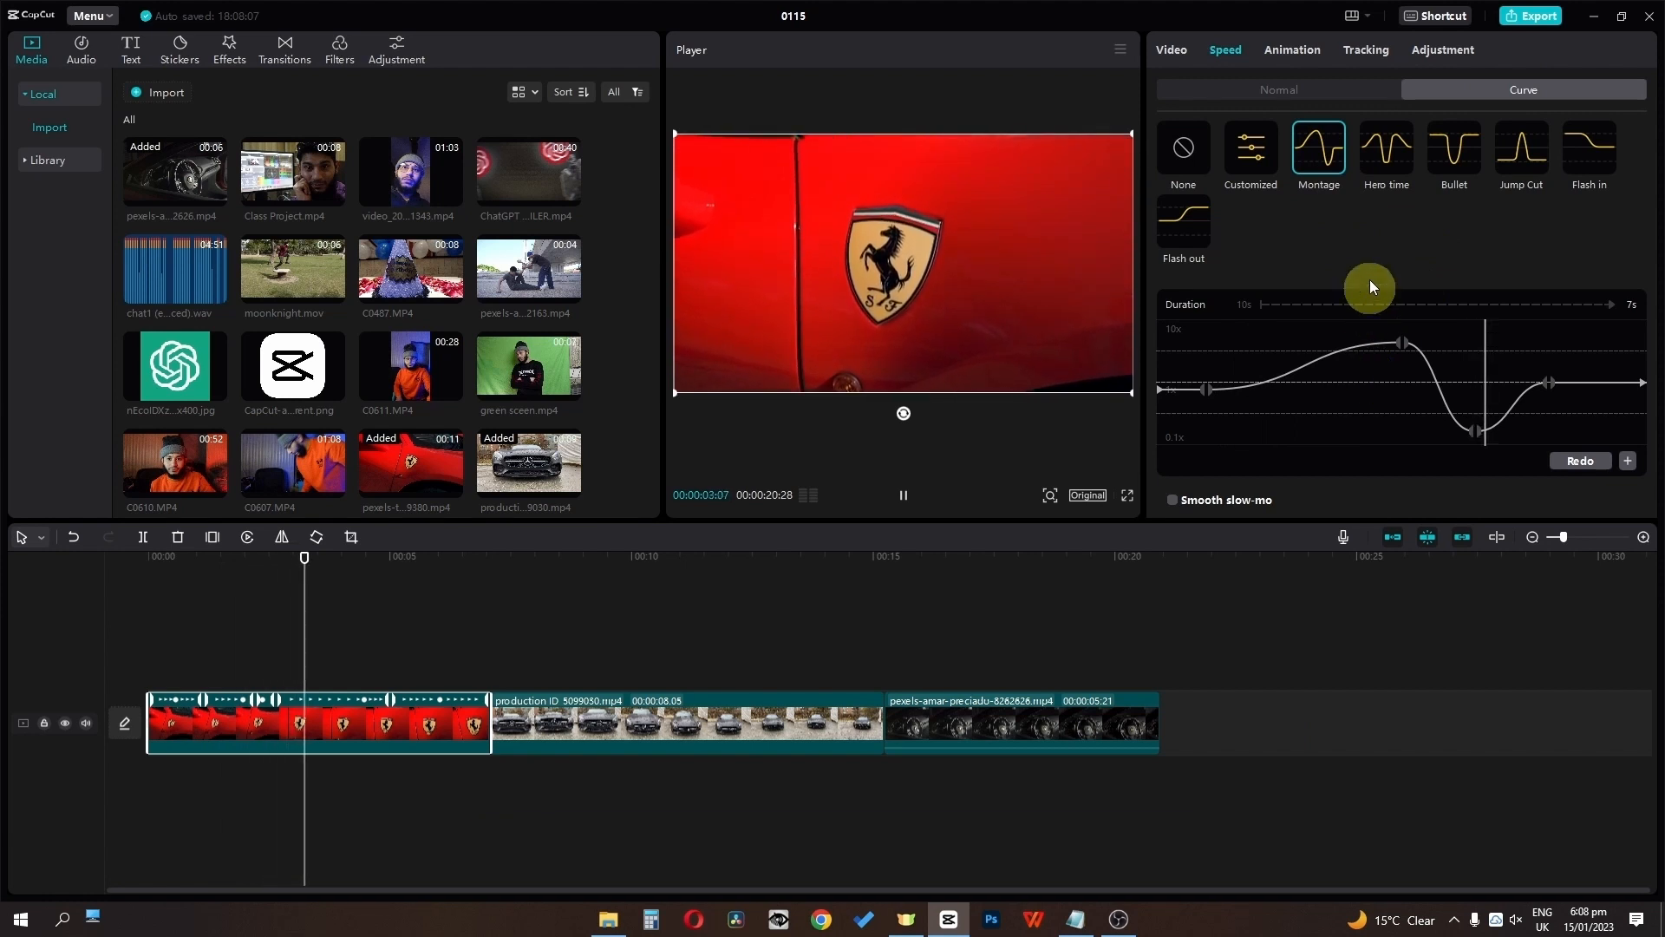
pyautogui.click(1381, 152)
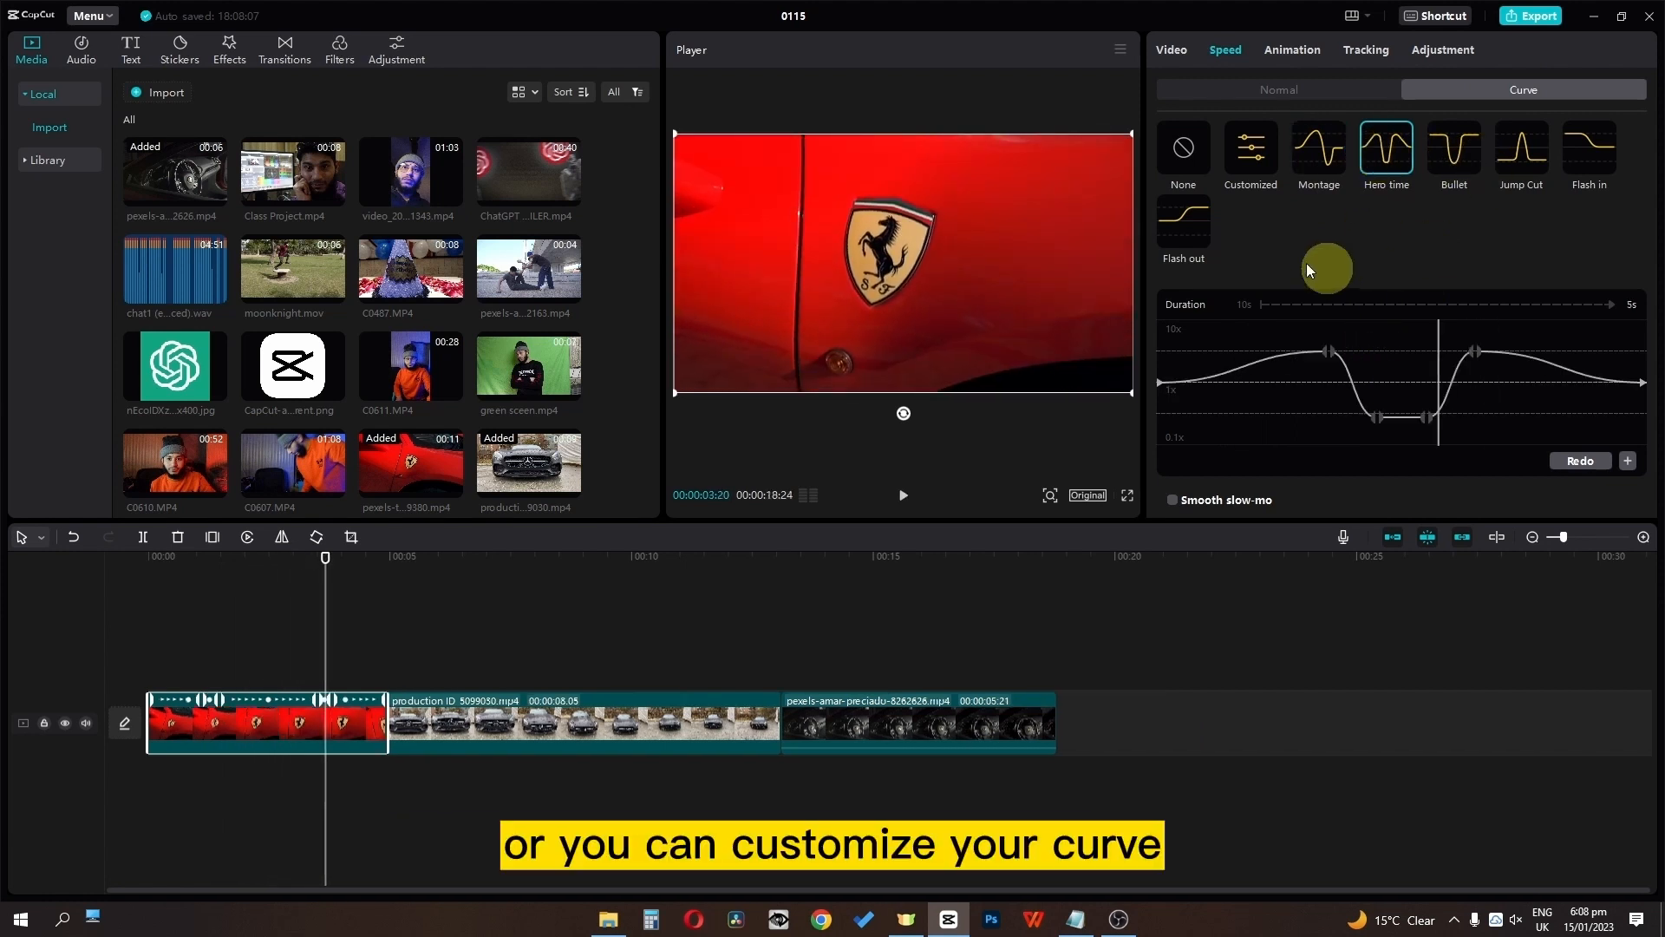
# Step: Try a Customized speed curve with its first point lowered on the Ferrari clip, play it, and set the curve back to None
pyautogui.click(1250, 156)
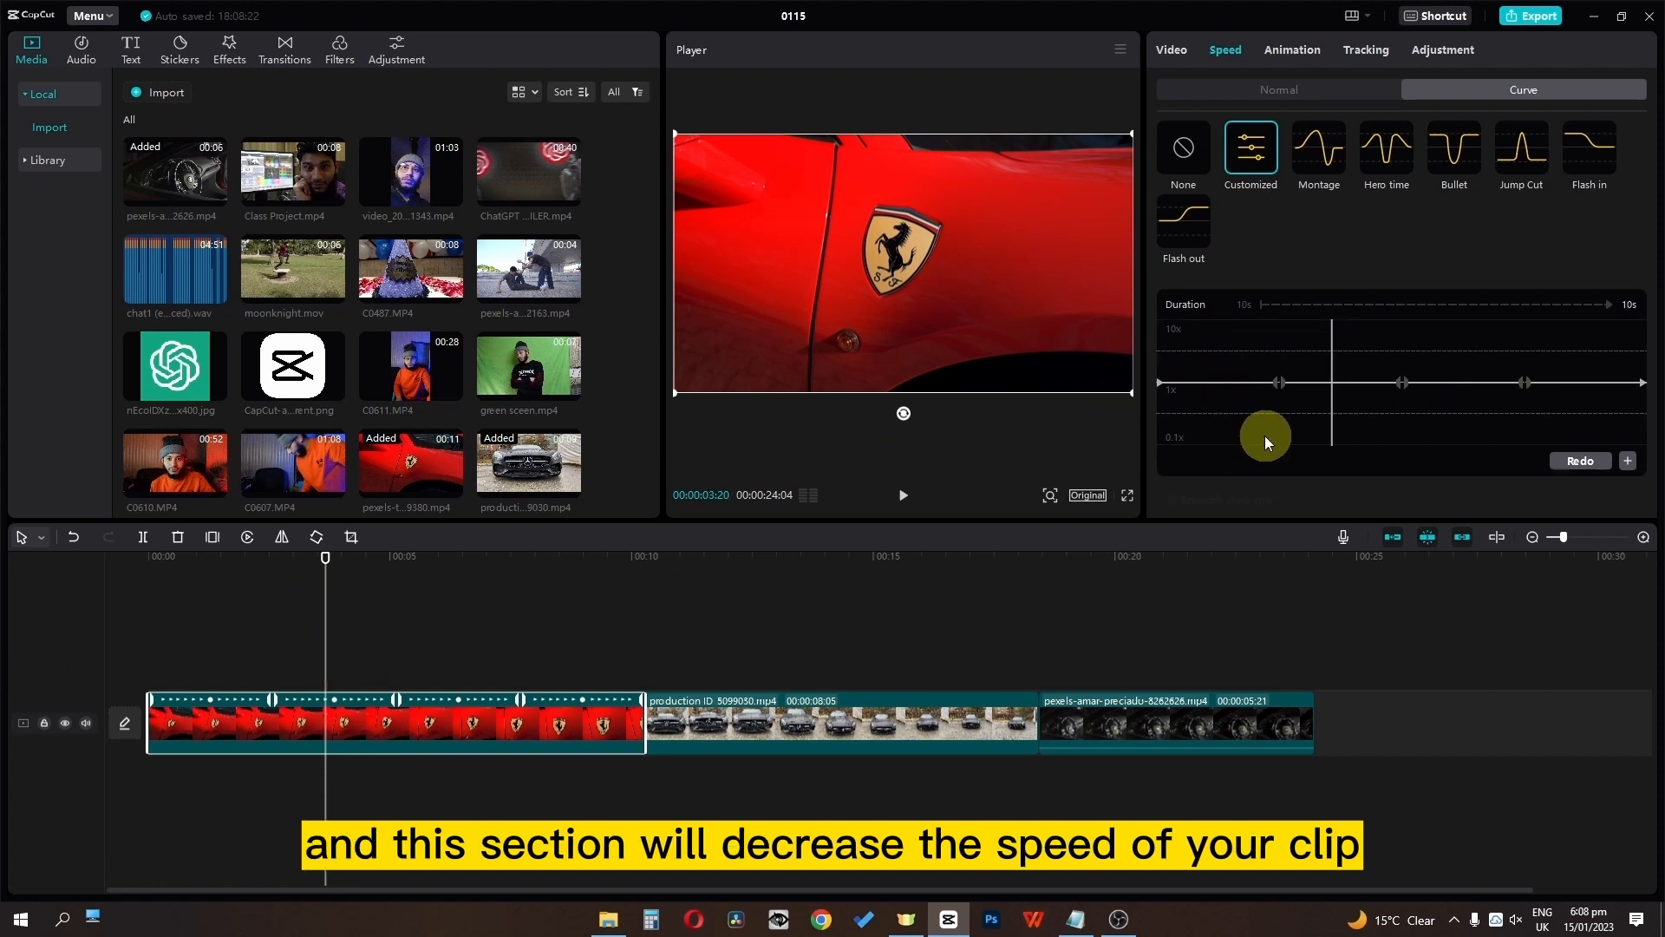
pyautogui.click(1205, 326)
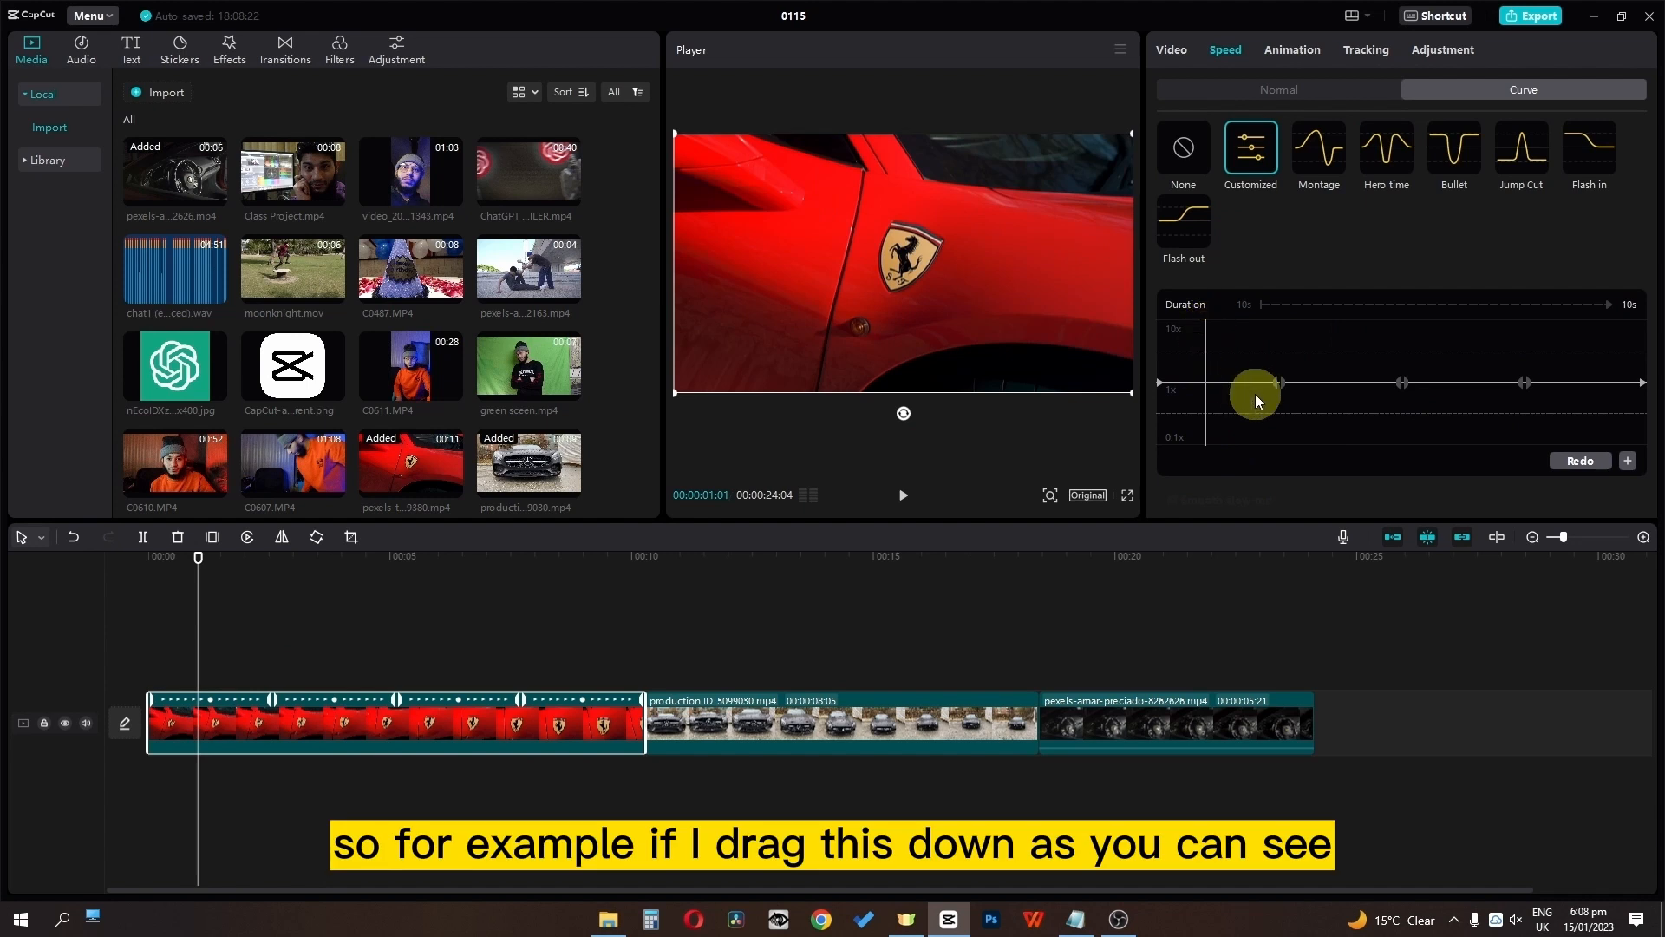
pyautogui.moveTo(1274, 382); pyautogui.dragTo(1275, 423)
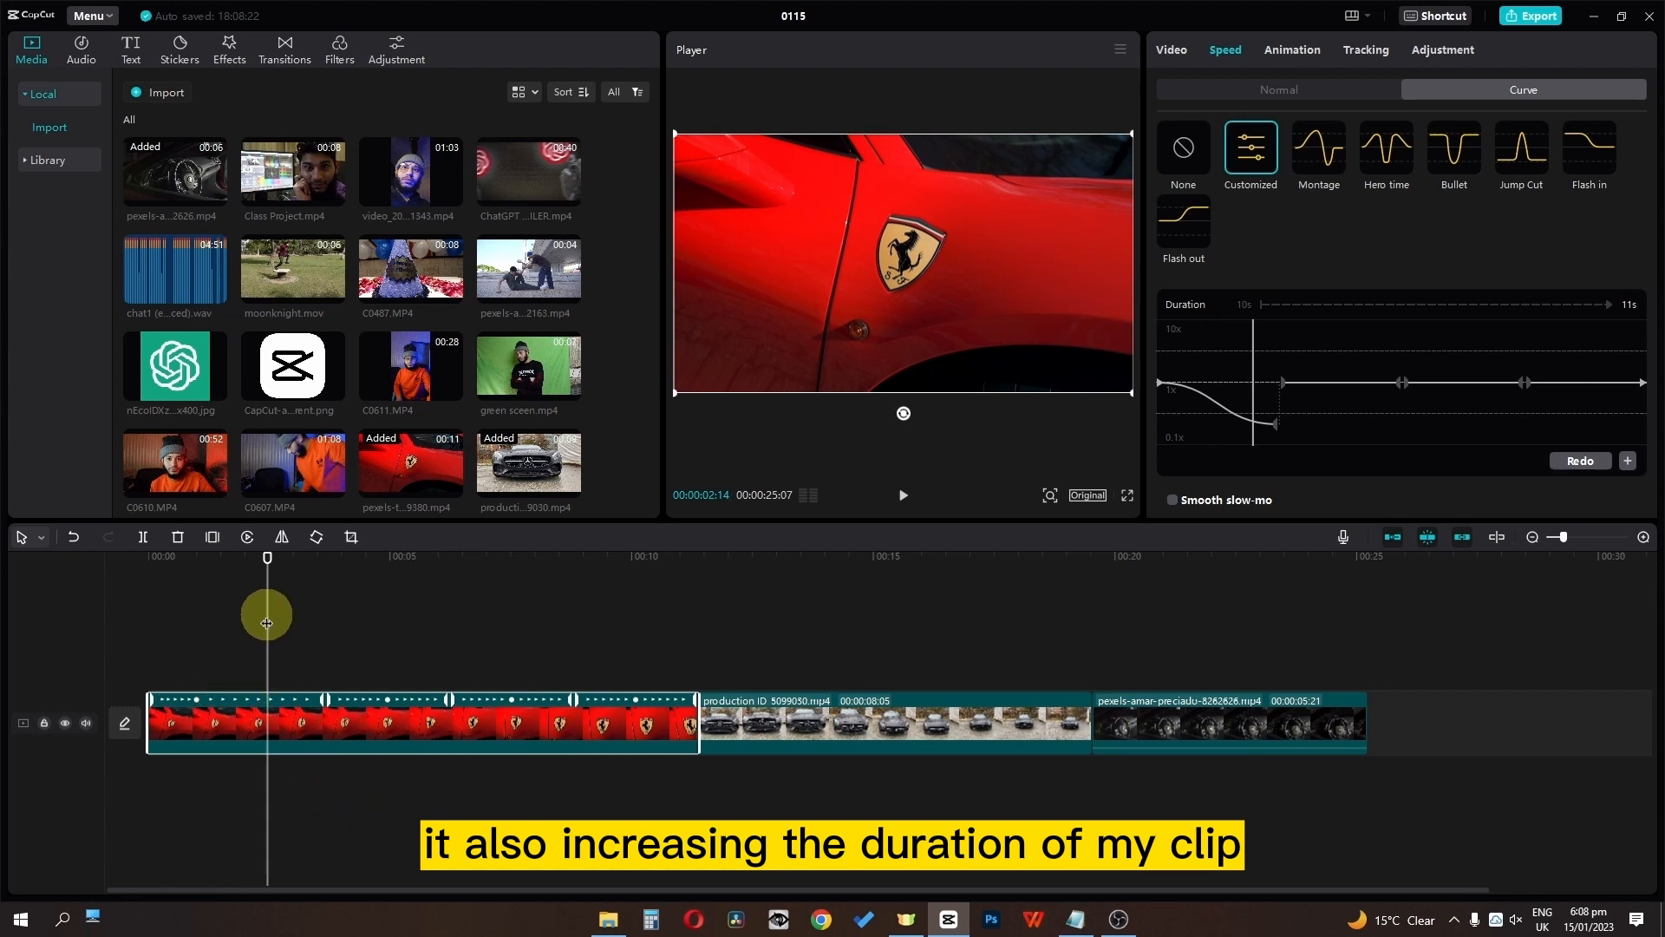
pyautogui.moveTo(267, 614); pyautogui.dragTo(26, 612)
pyautogui.press('space')
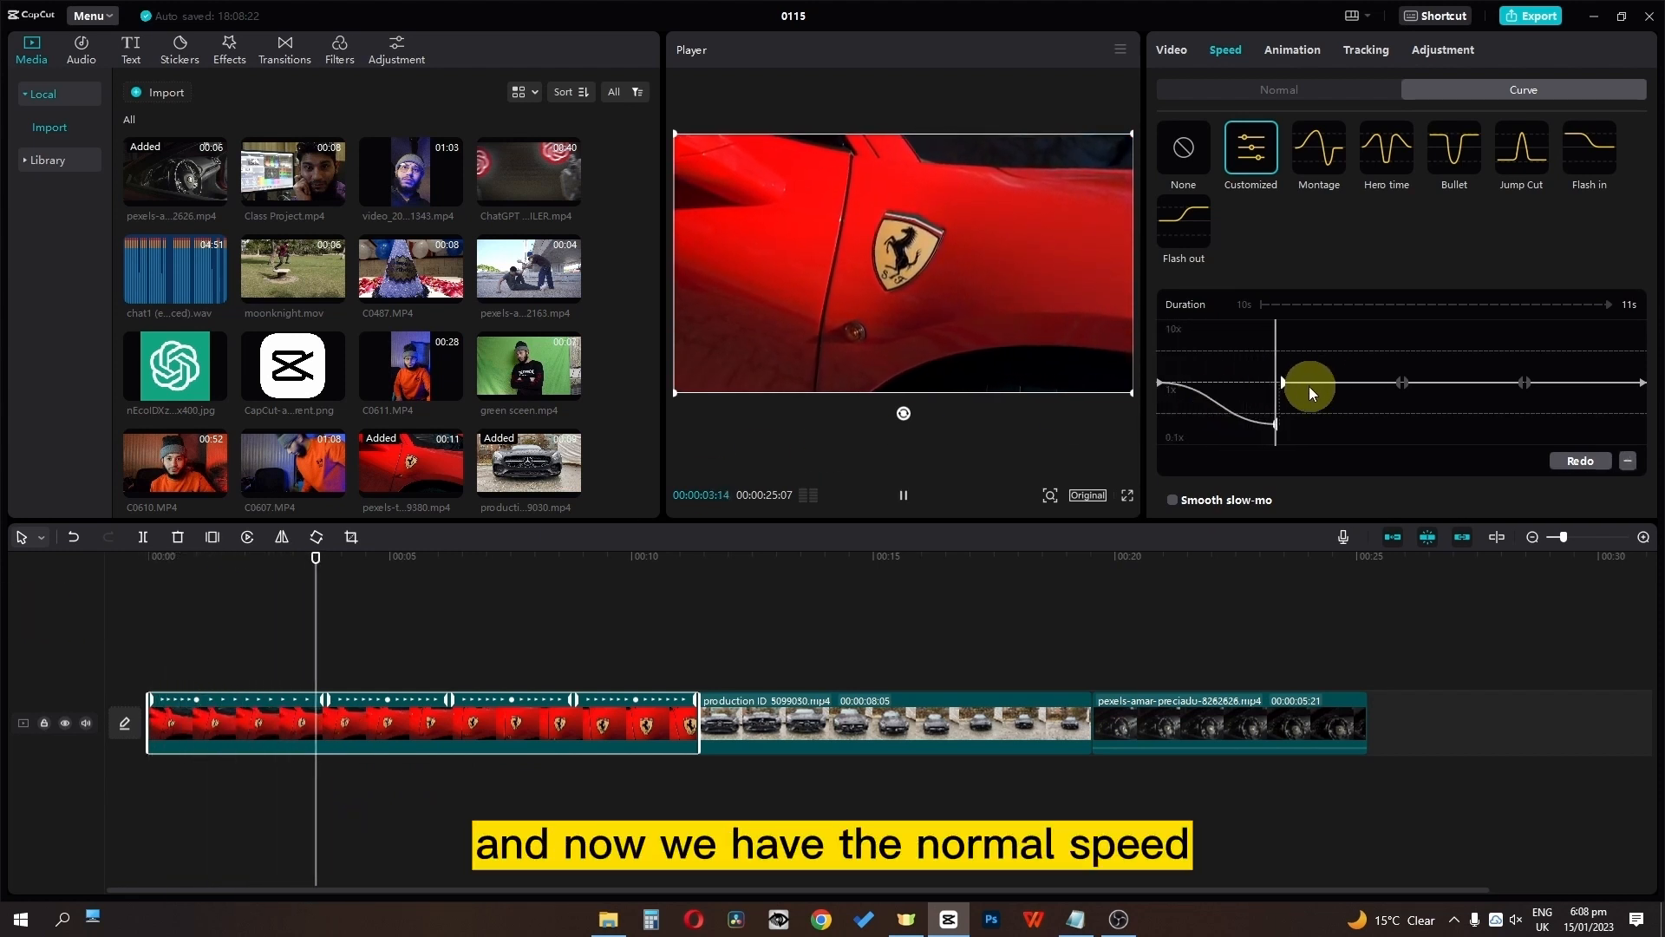
pyautogui.press('space')
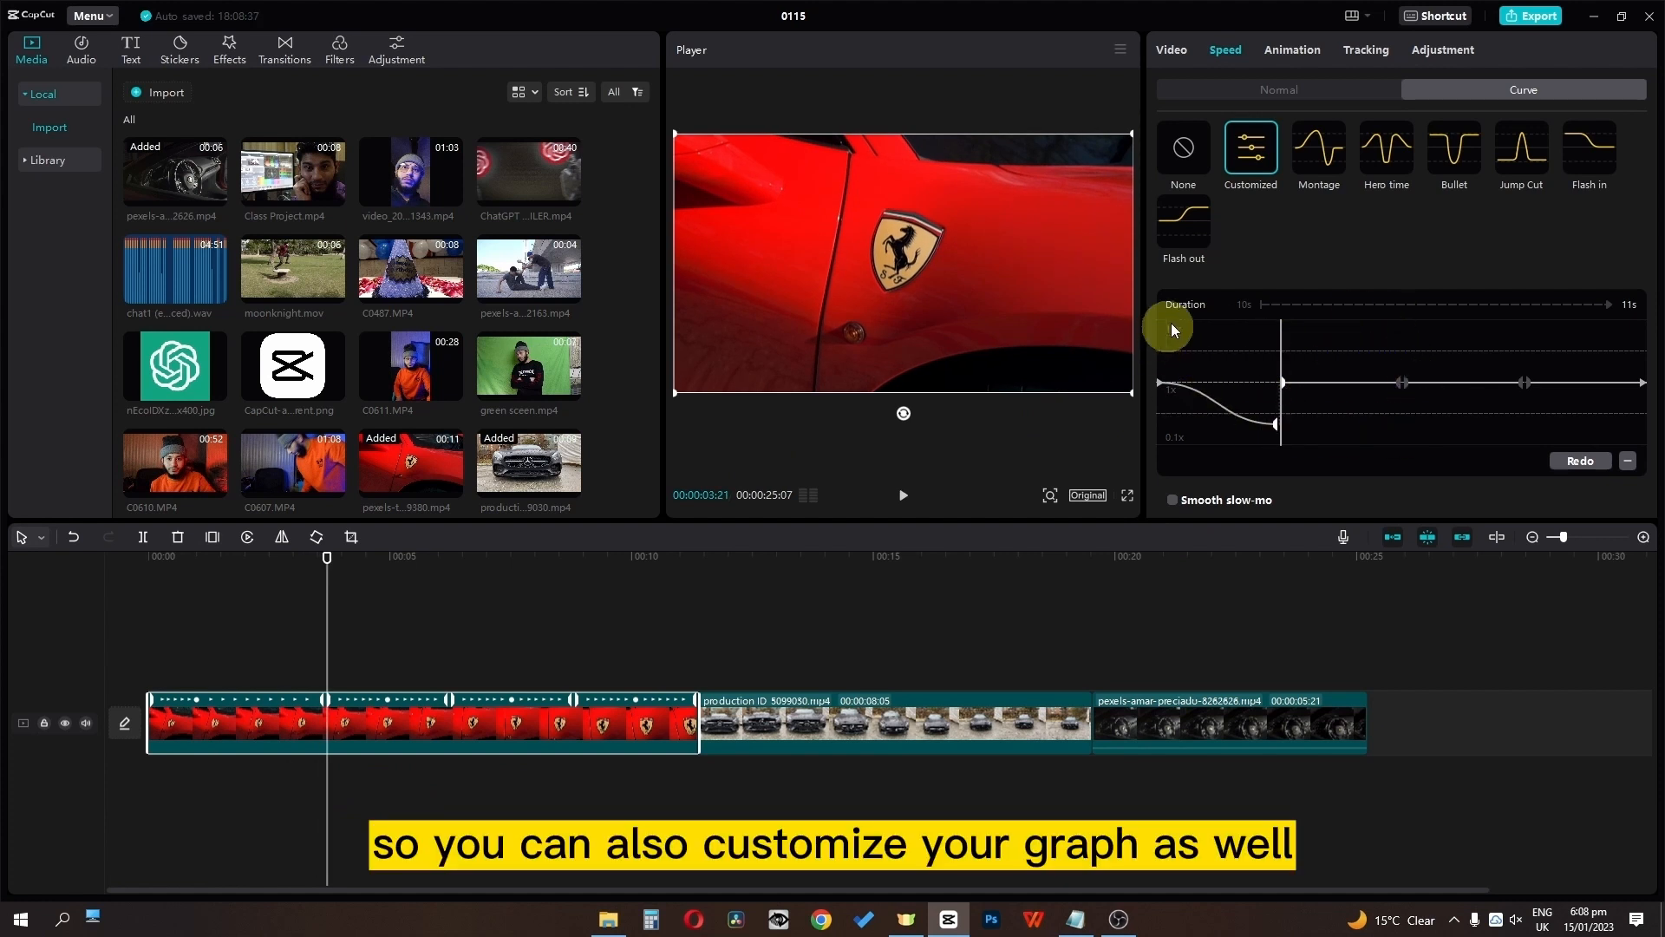
pyautogui.click(1195, 163)
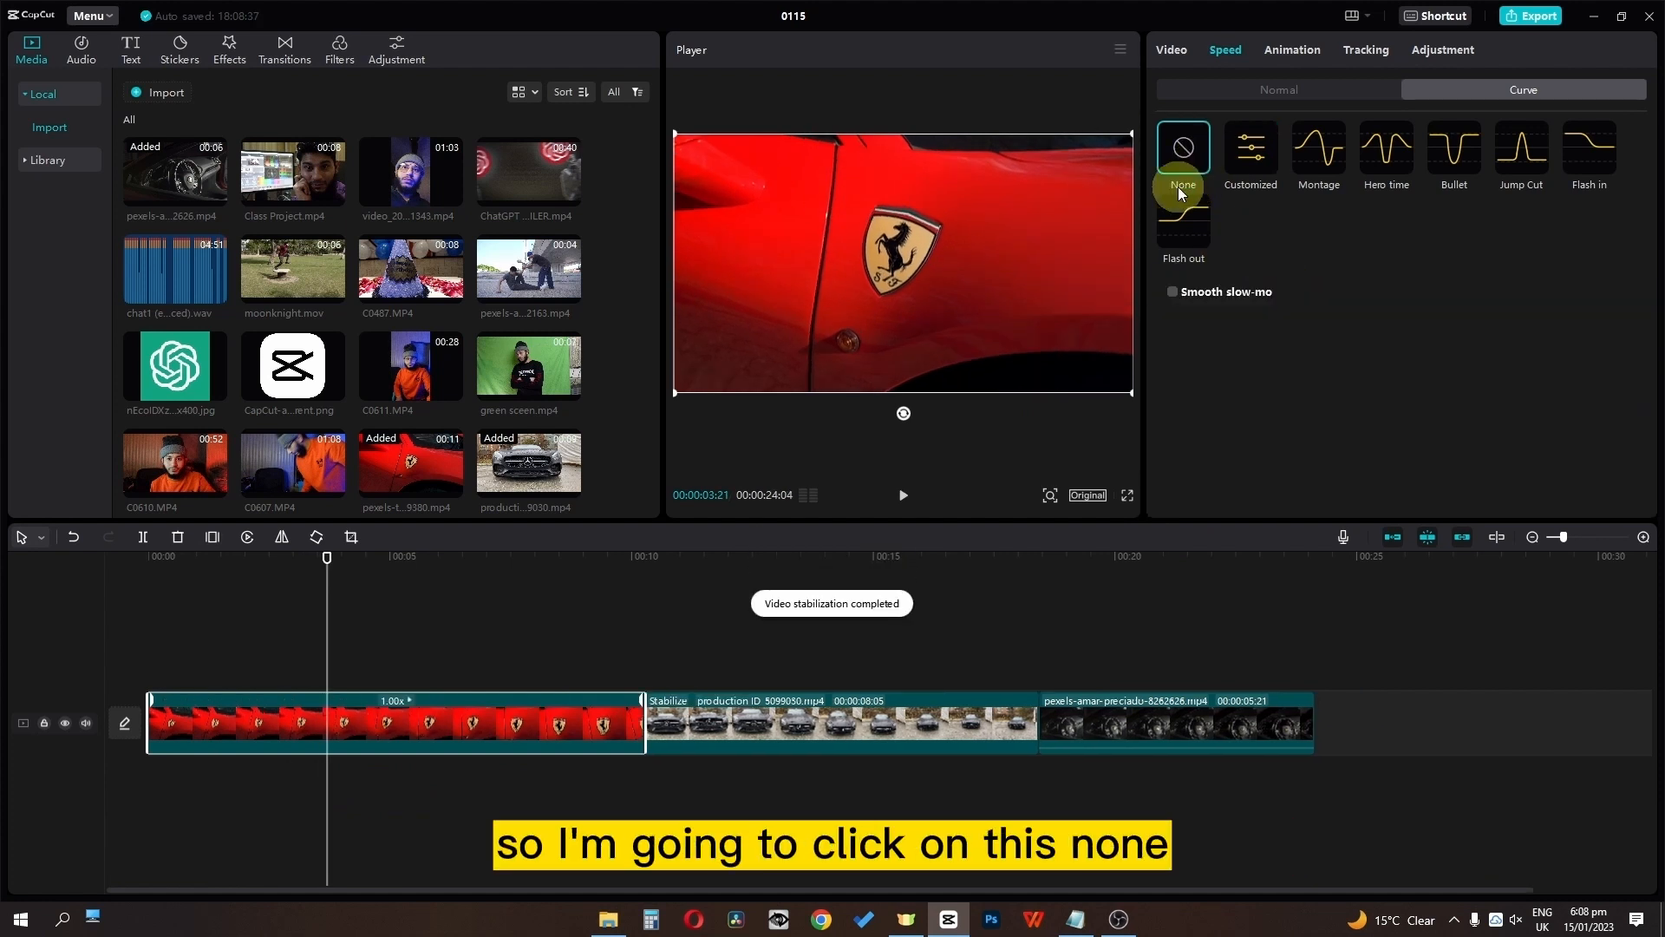
# Step: Apply the Montage speed curve to the Ferrari clip and raise the curve's end point to speed up the ending
pyautogui.click(1316, 160)
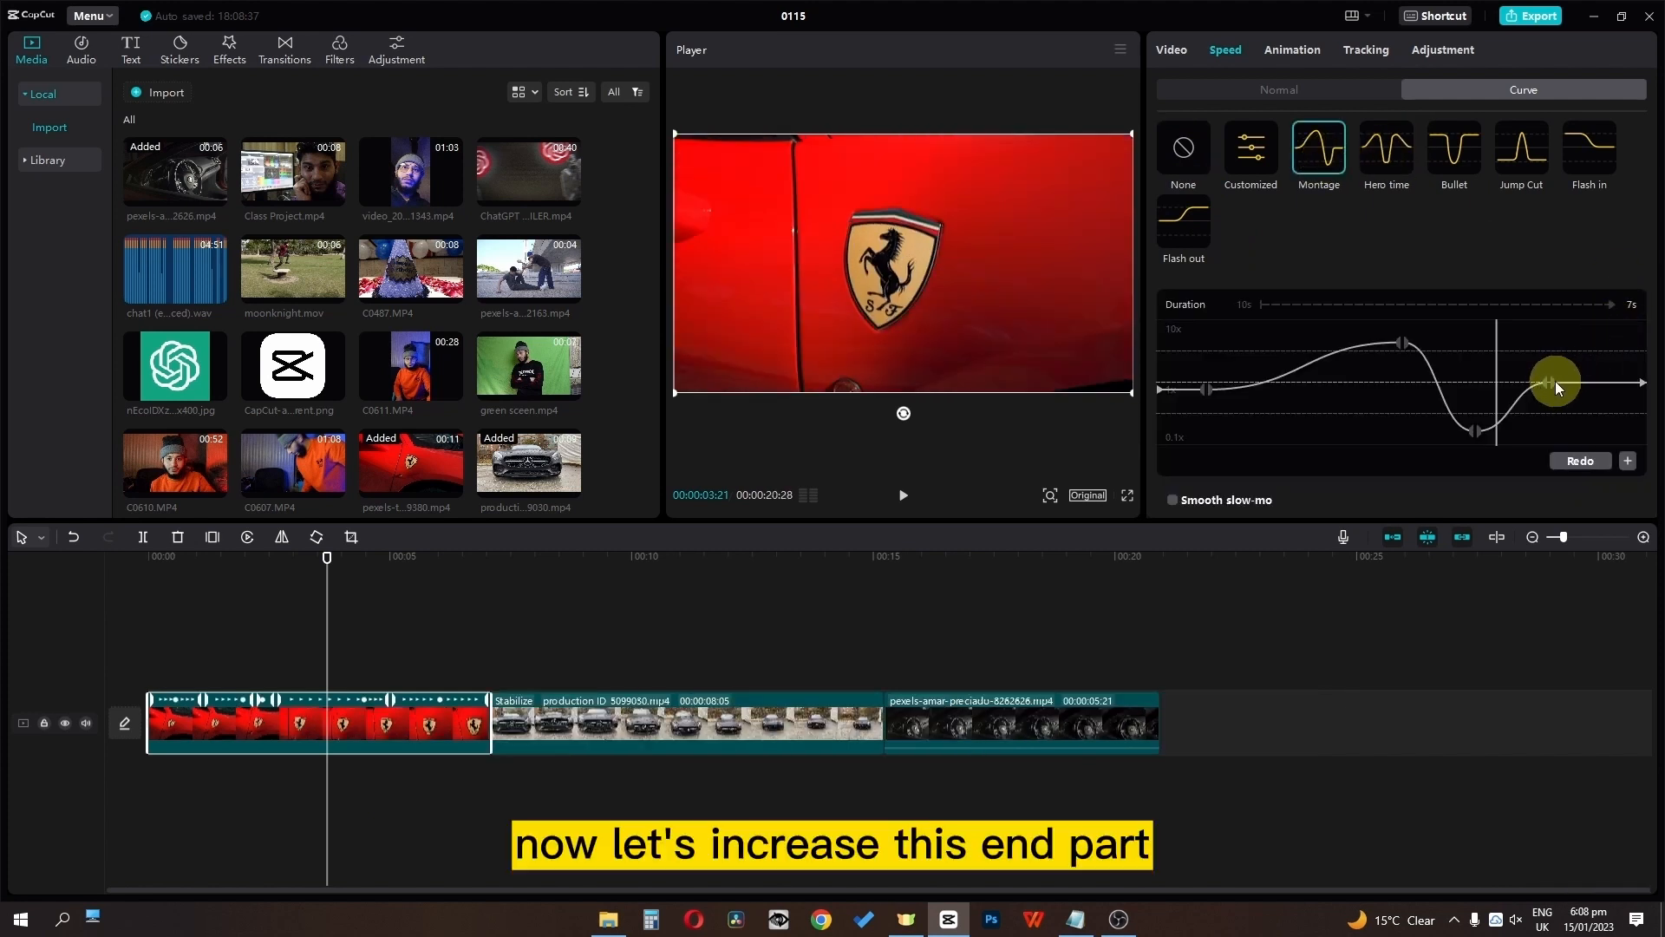
pyautogui.moveTo(1553, 380); pyautogui.dragTo(1641, 330)
pyautogui.click(665, 680)
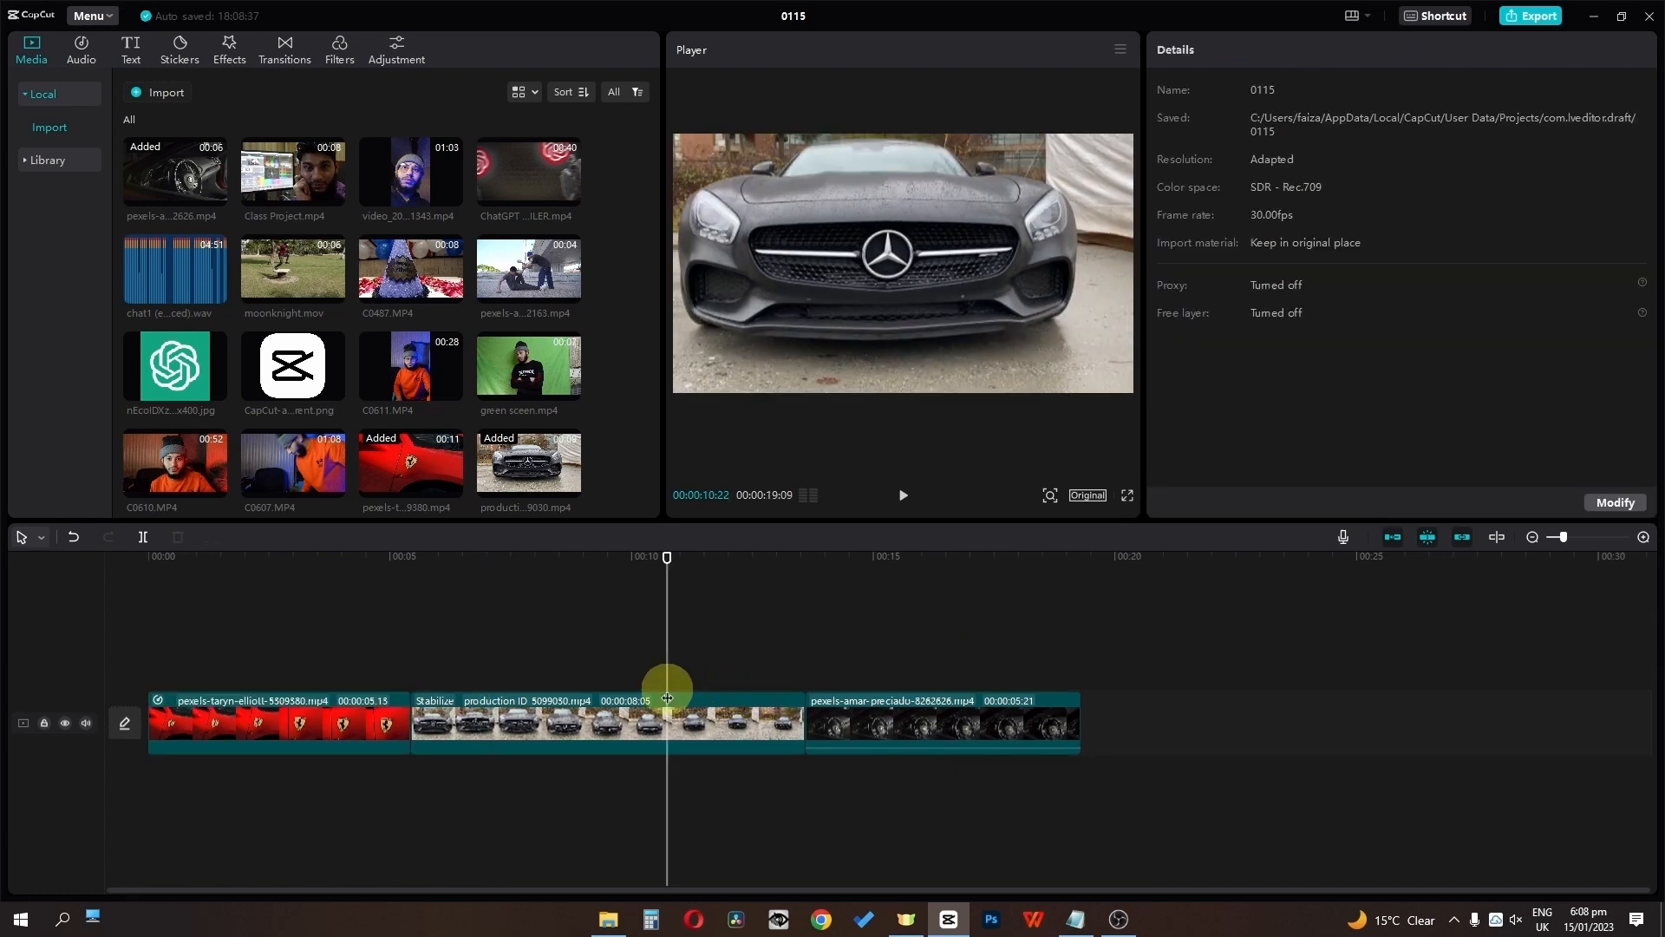
# Step: Apply the Montage speed curve to the black Mercedes clip and raise the curve's start point
pyautogui.click(622, 725)
pyautogui.click(1277, 52)
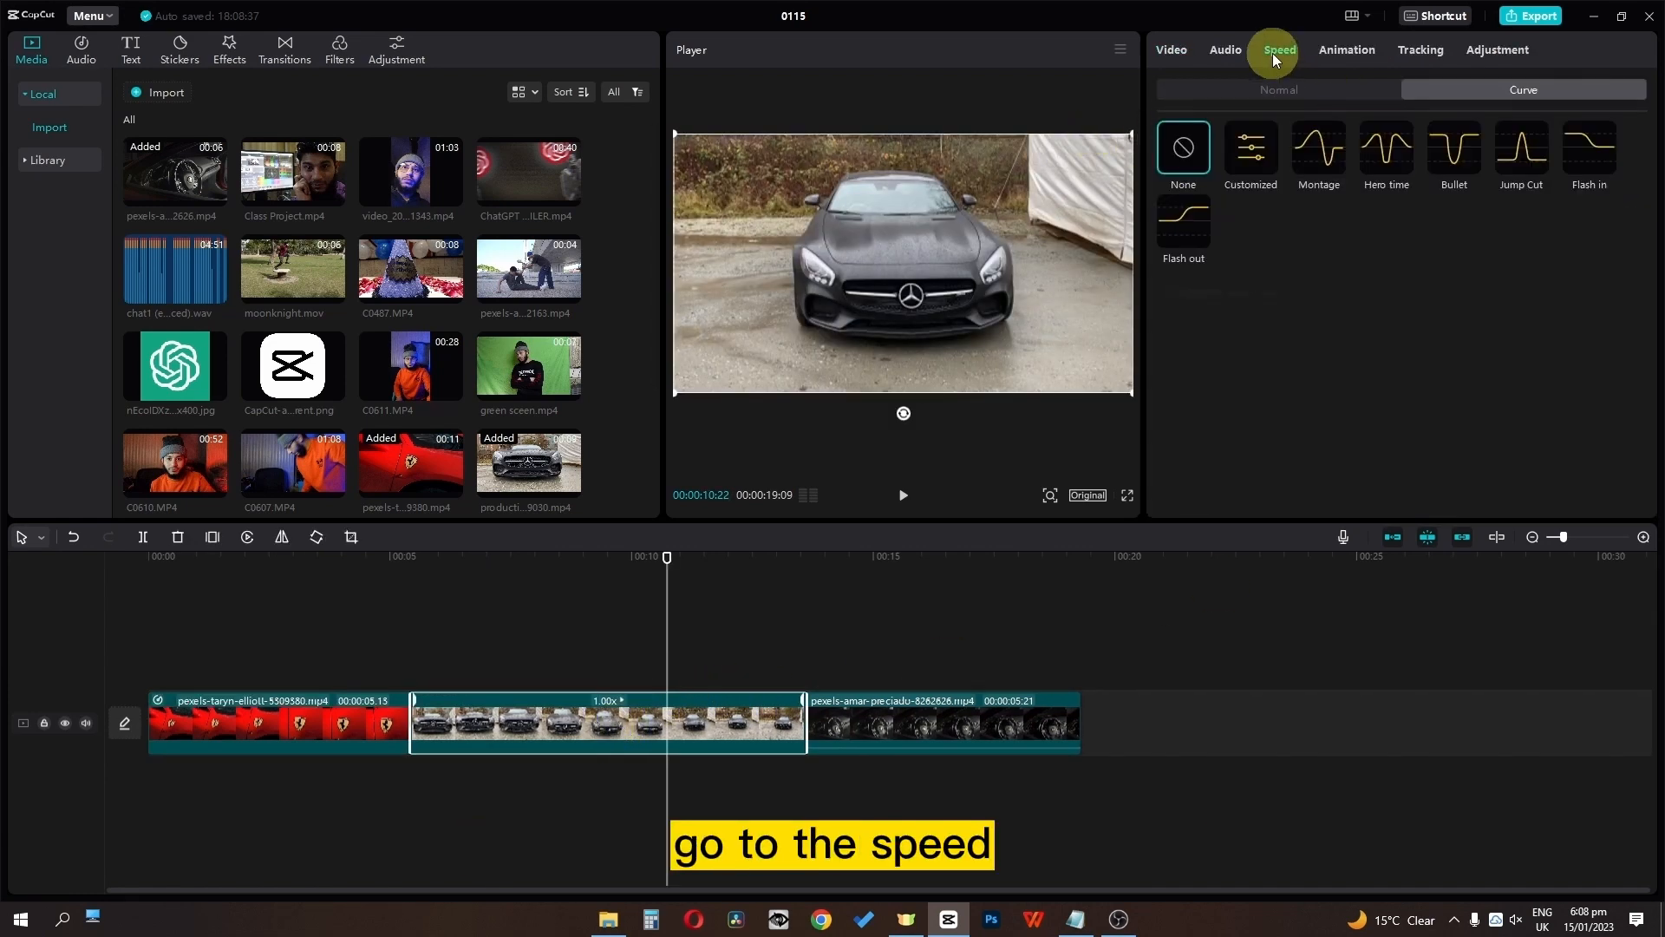
pyautogui.click(1319, 149)
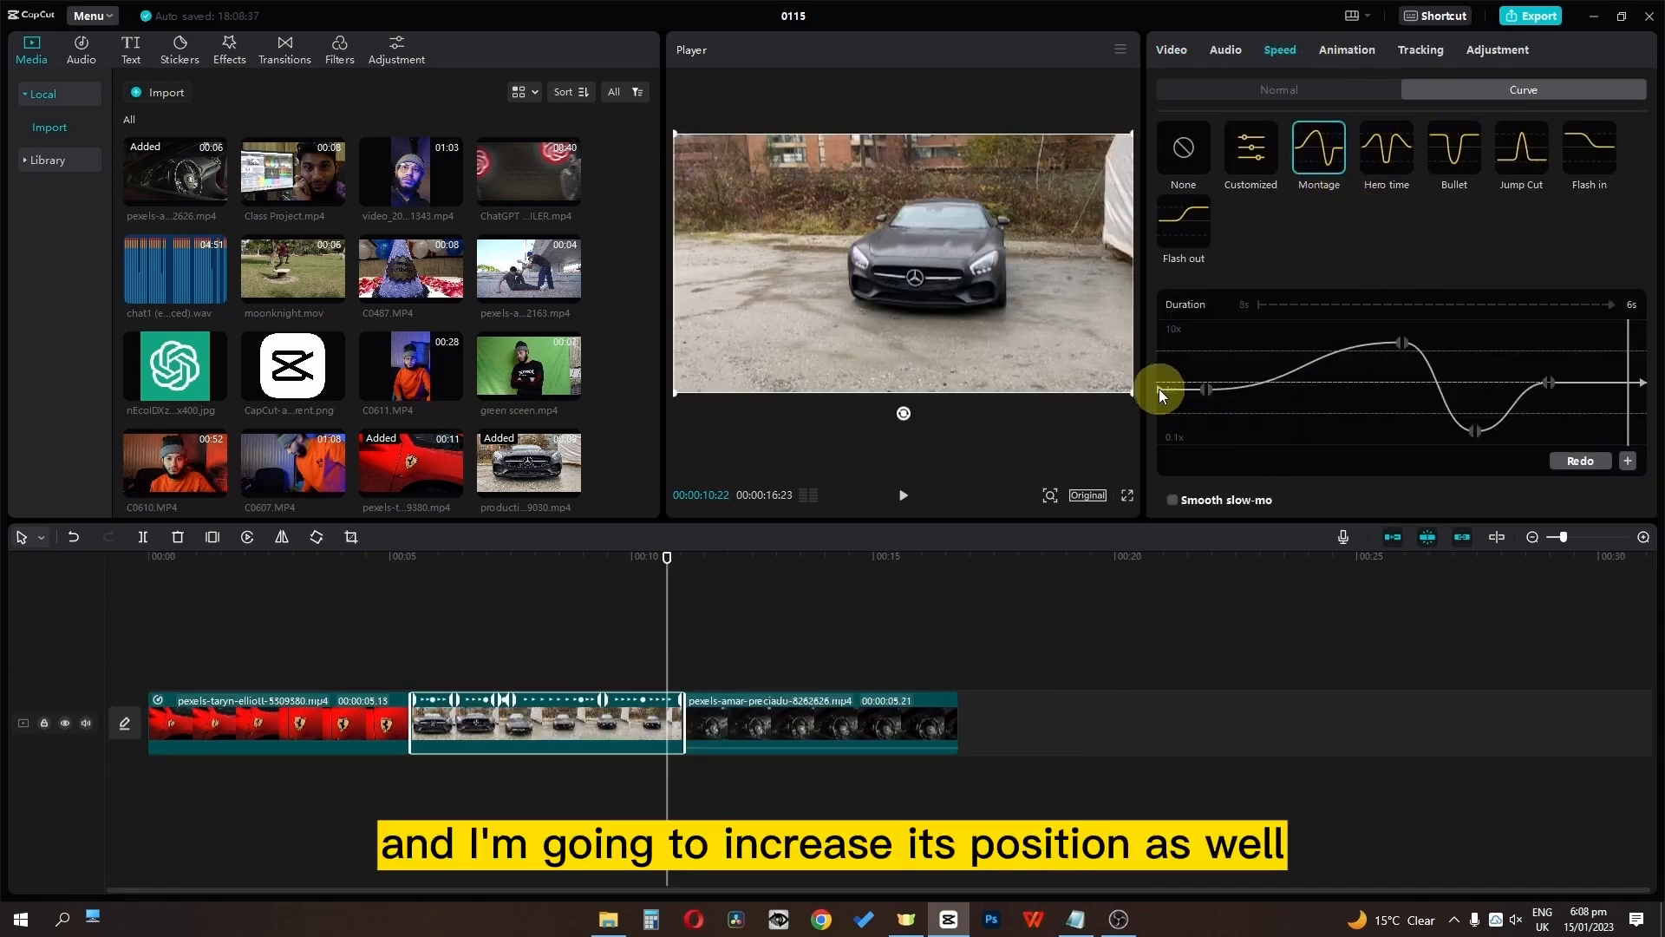
pyautogui.moveTo(1159, 389); pyautogui.dragTo(1153, 343)
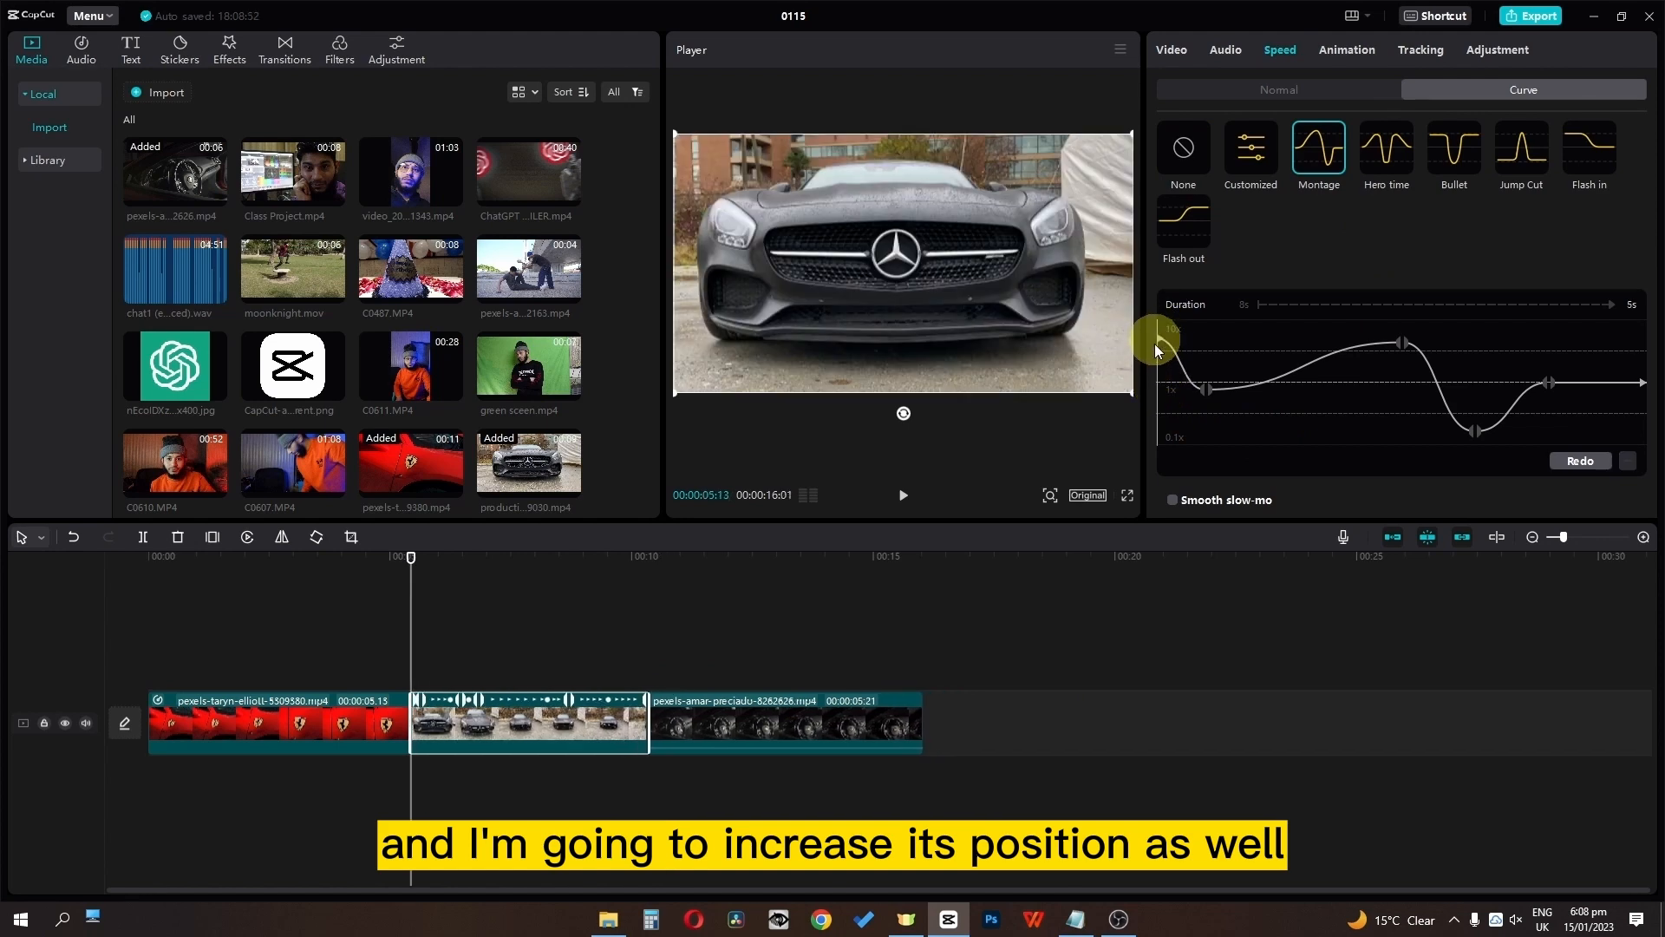
# Step: Apply the Hero time speed curve to the car interior clip, raise its start point, and add a point near the beginning
pyautogui.moveTo(408, 576); pyautogui.dragTo(680, 587)
pyautogui.click(746, 694)
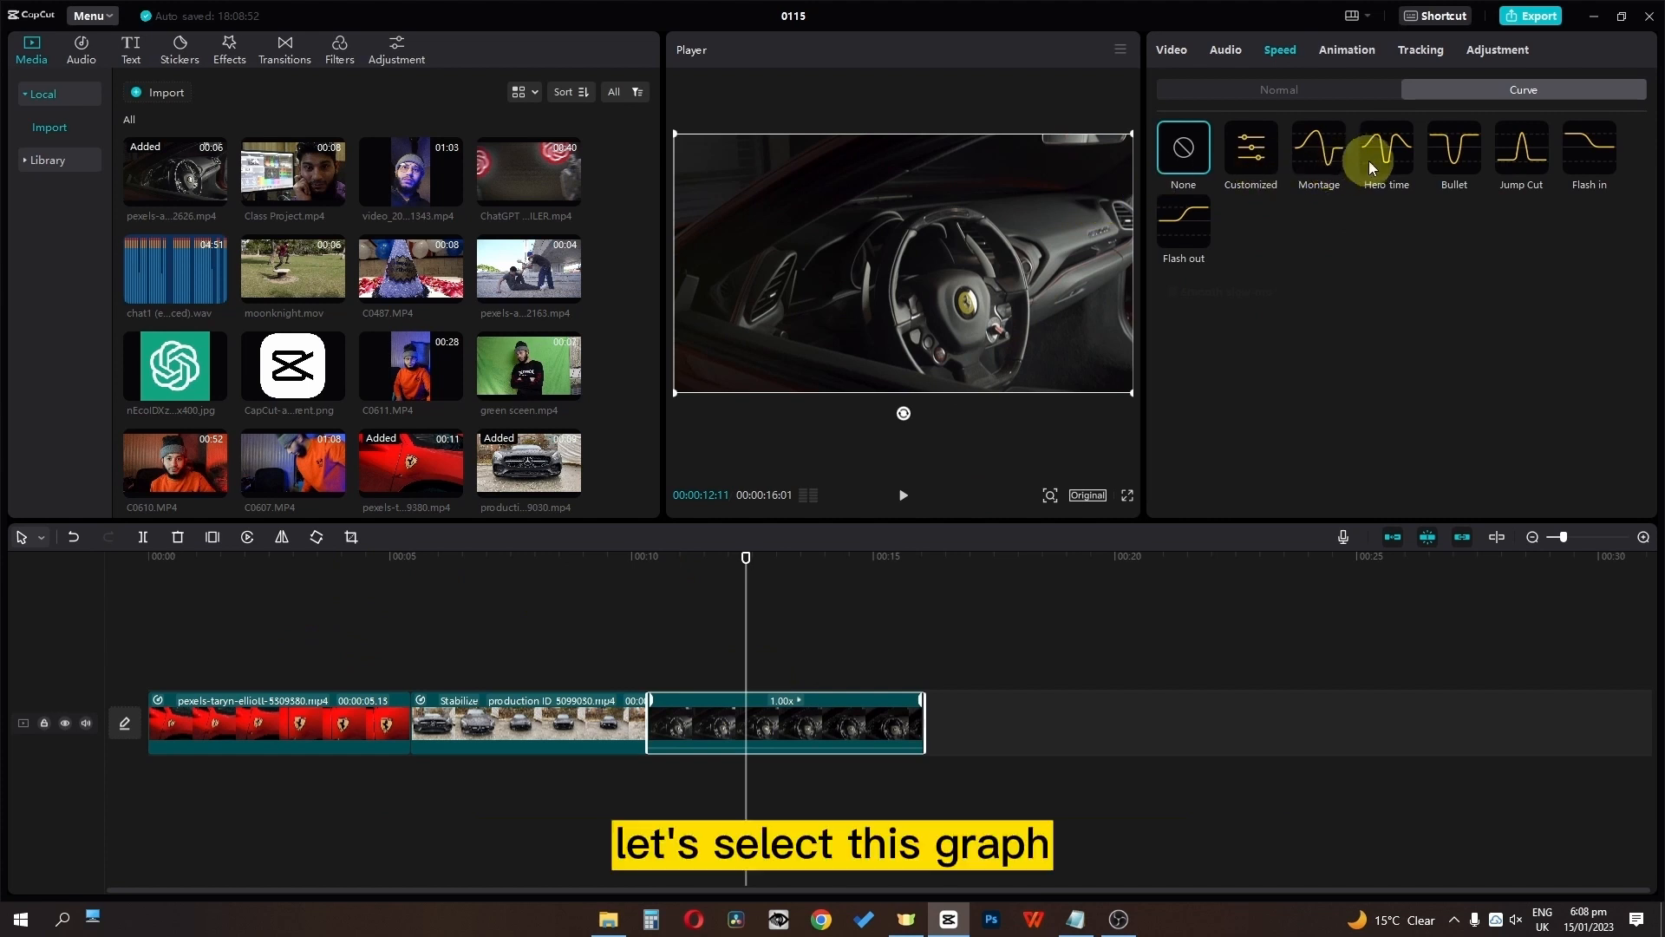
pyautogui.click(1375, 159)
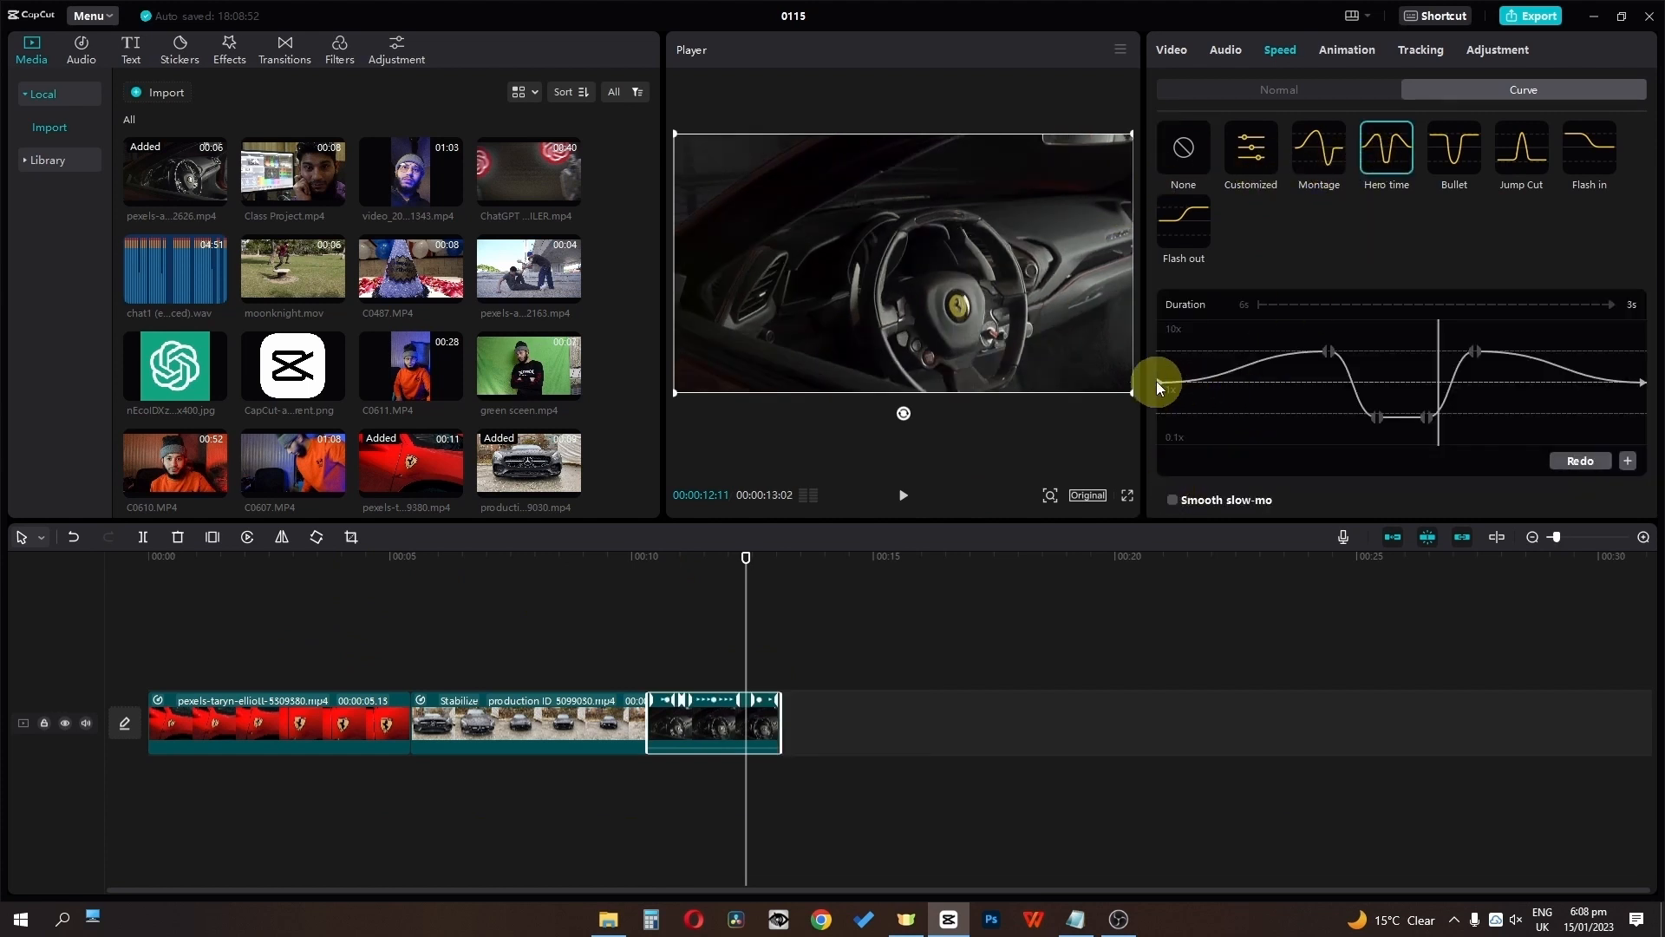
pyautogui.moveTo(1157, 382); pyautogui.dragTo(1153, 346)
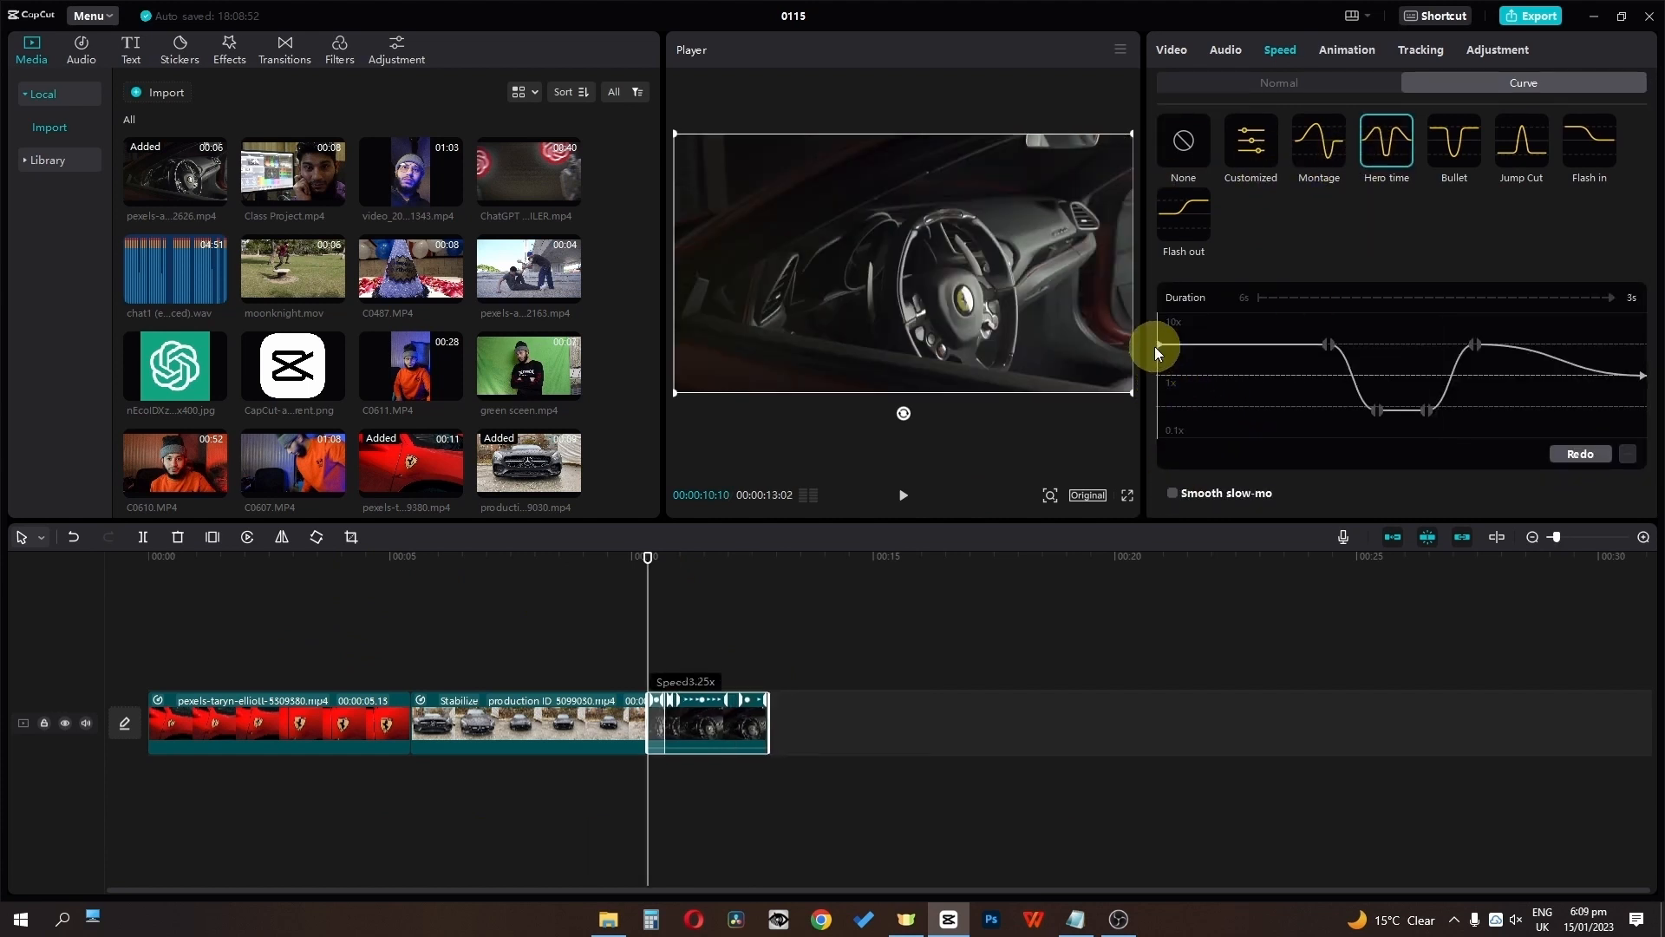
pyautogui.moveTo(1262, 345); pyautogui.dragTo(1236, 376)
pyautogui.click(1627, 454)
# Step: Add a point near the end of the Mercedes clip's speed curve, raise the end point, and play the sequence from the start
pyautogui.click(564, 723)
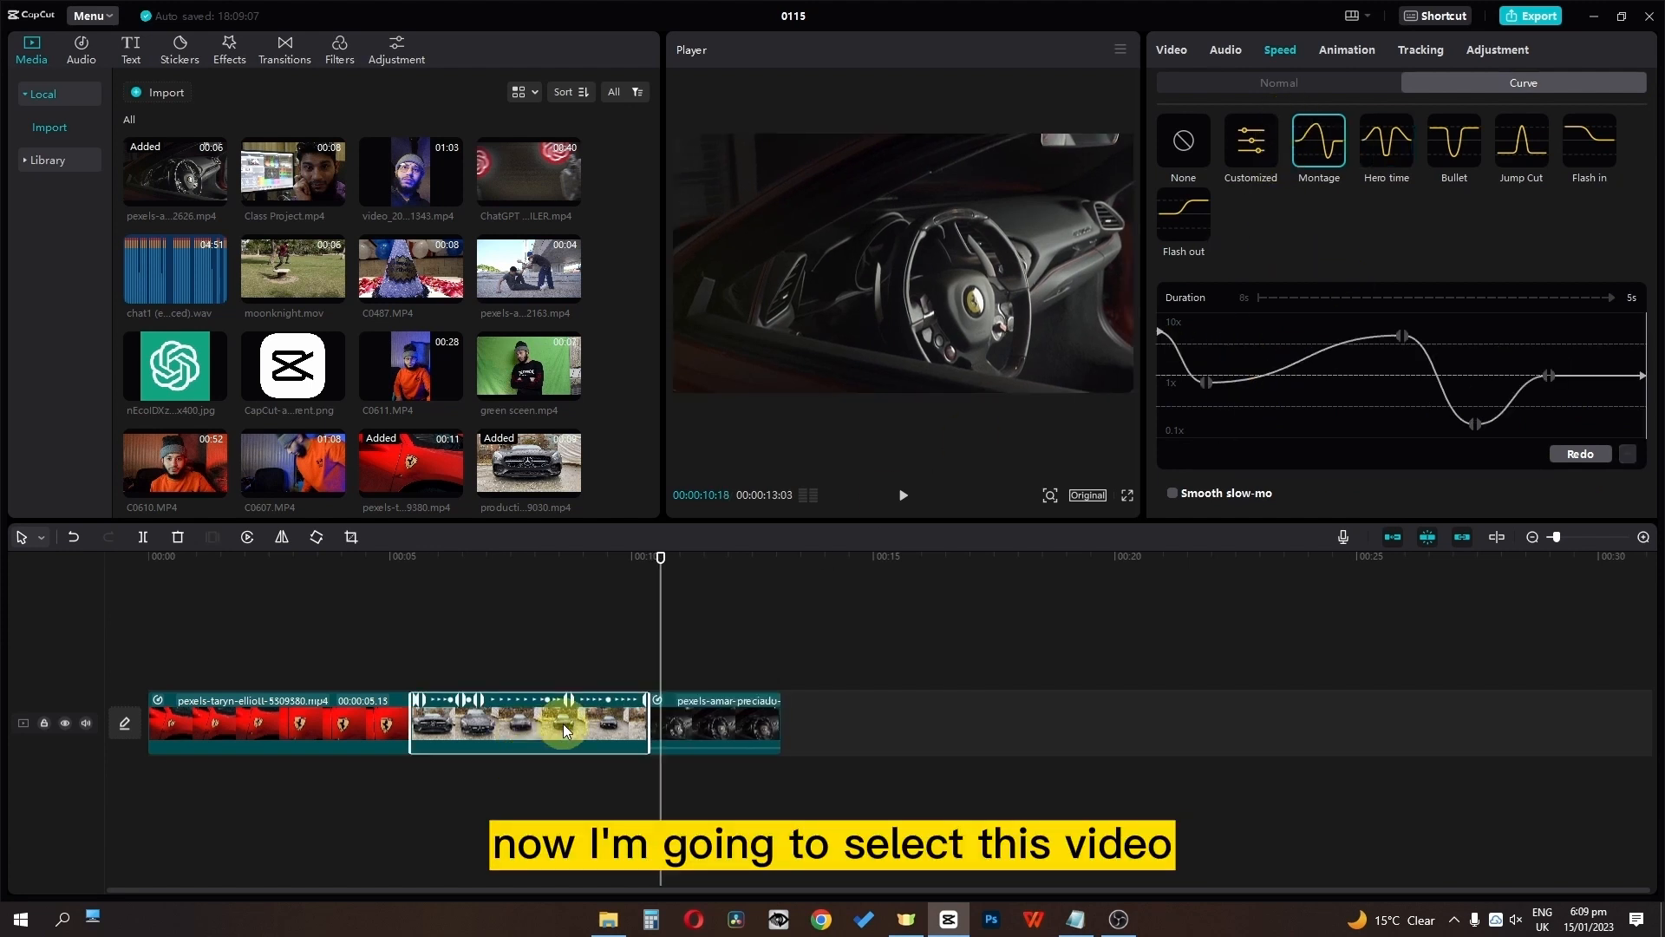
pyautogui.click(1602, 347)
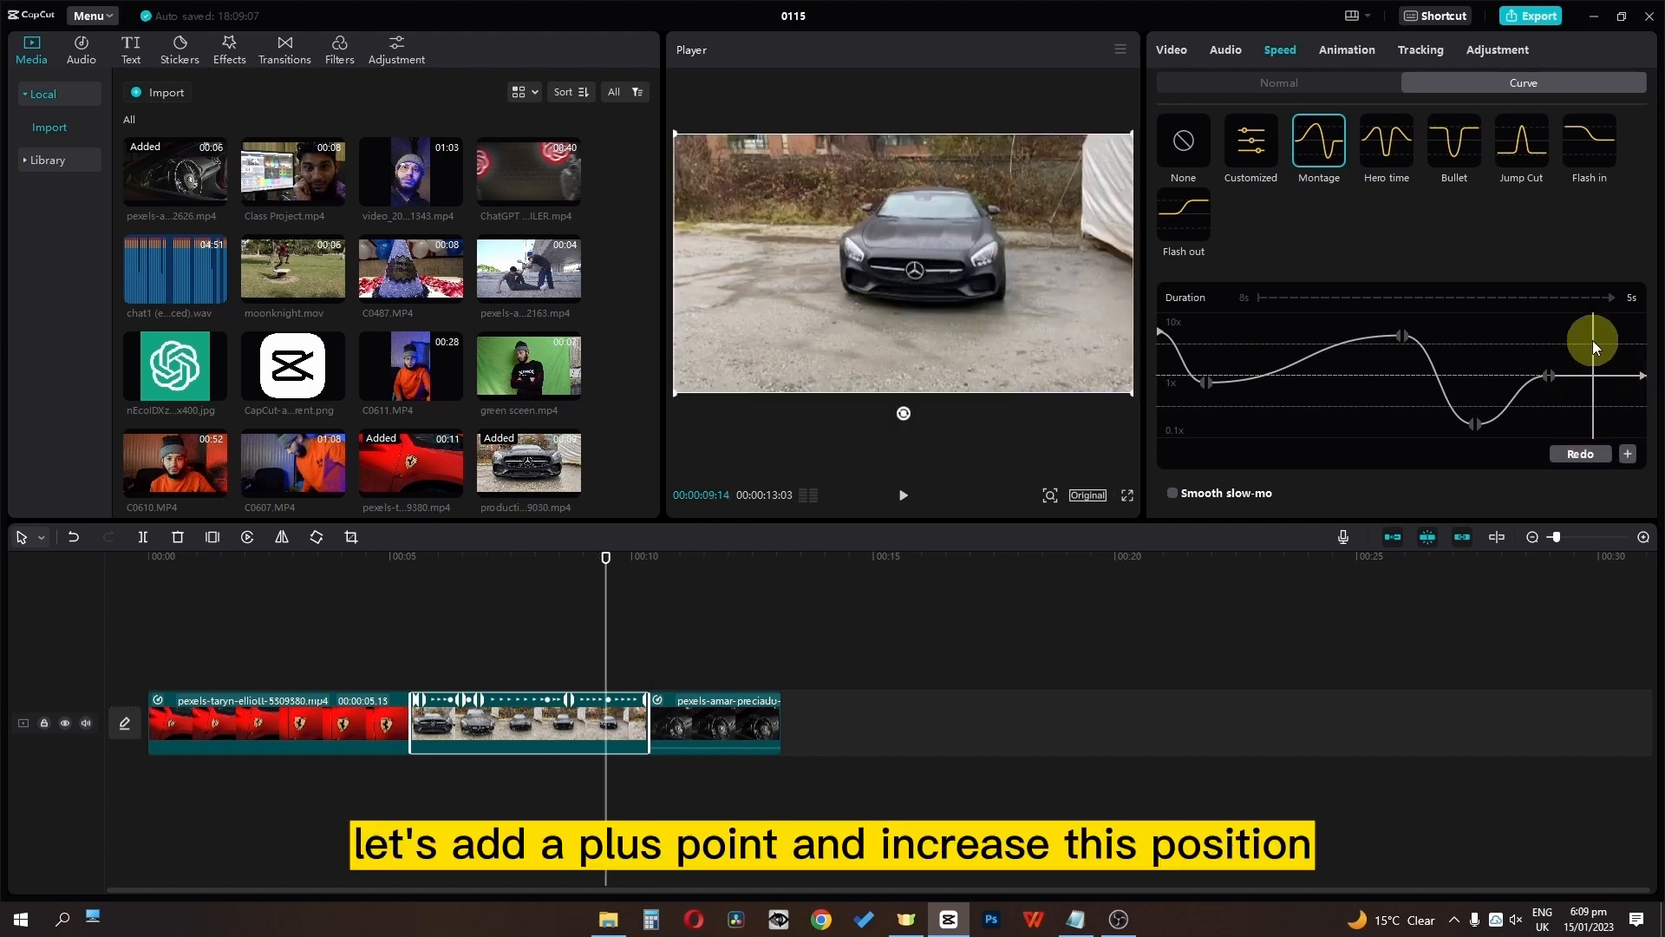
pyautogui.click(1628, 453)
pyautogui.click(1645, 368)
pyautogui.moveTo(1645, 368); pyautogui.dragTo(1642, 335)
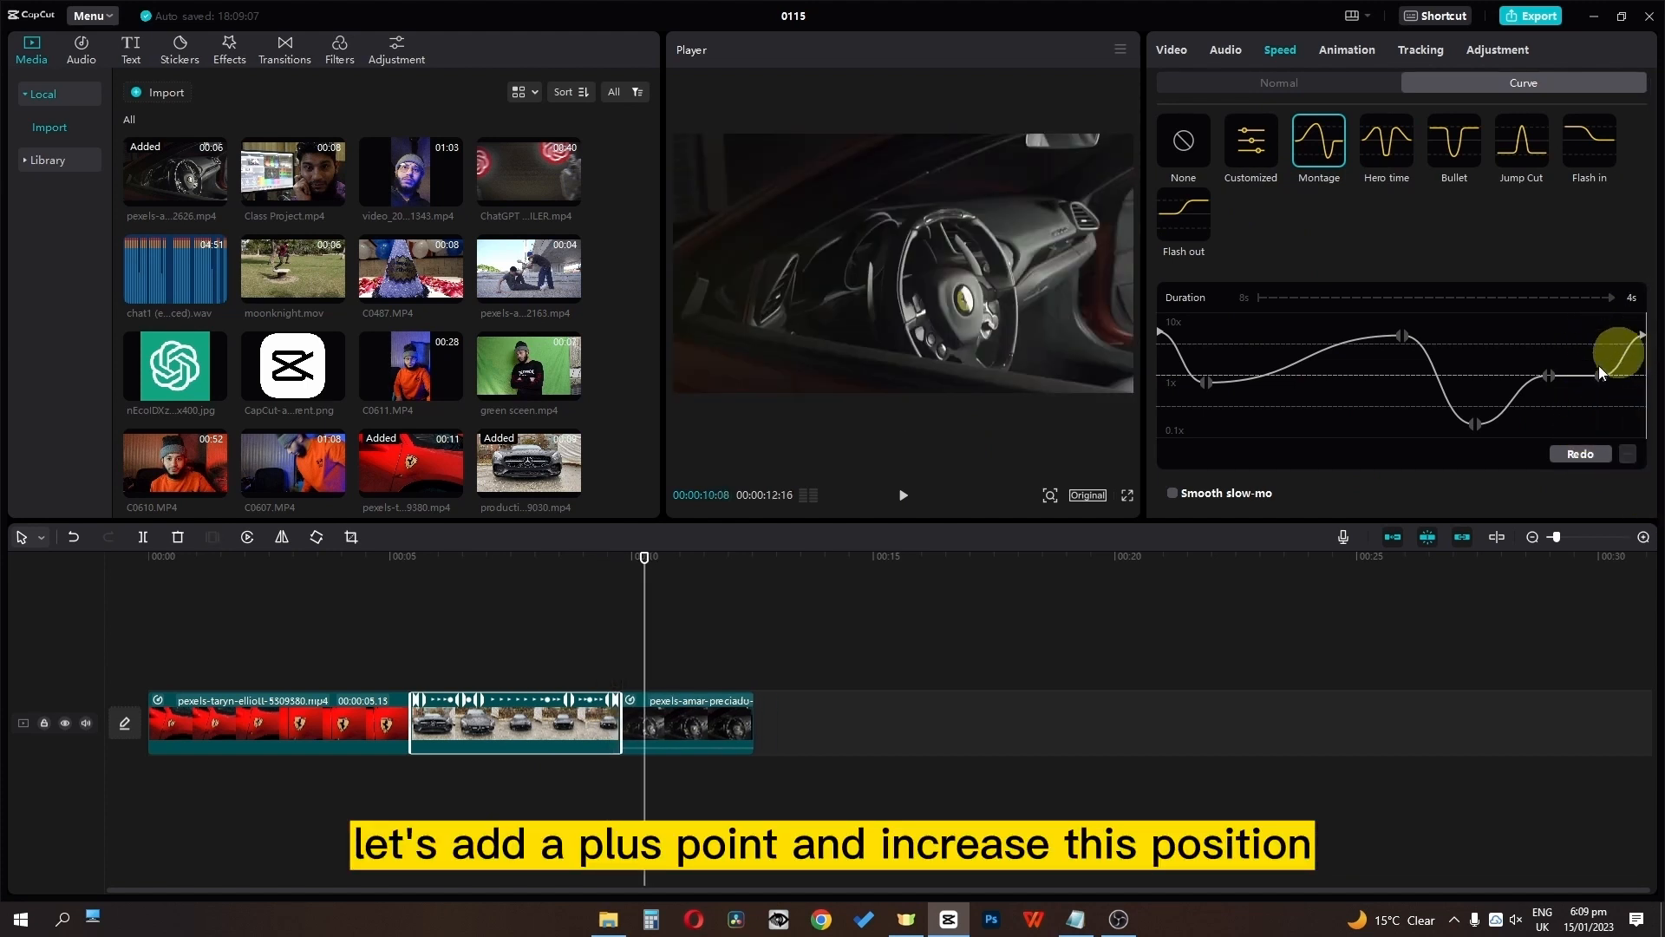
pyautogui.moveTo(649, 564); pyautogui.dragTo(2, 594)
pyautogui.press('space')
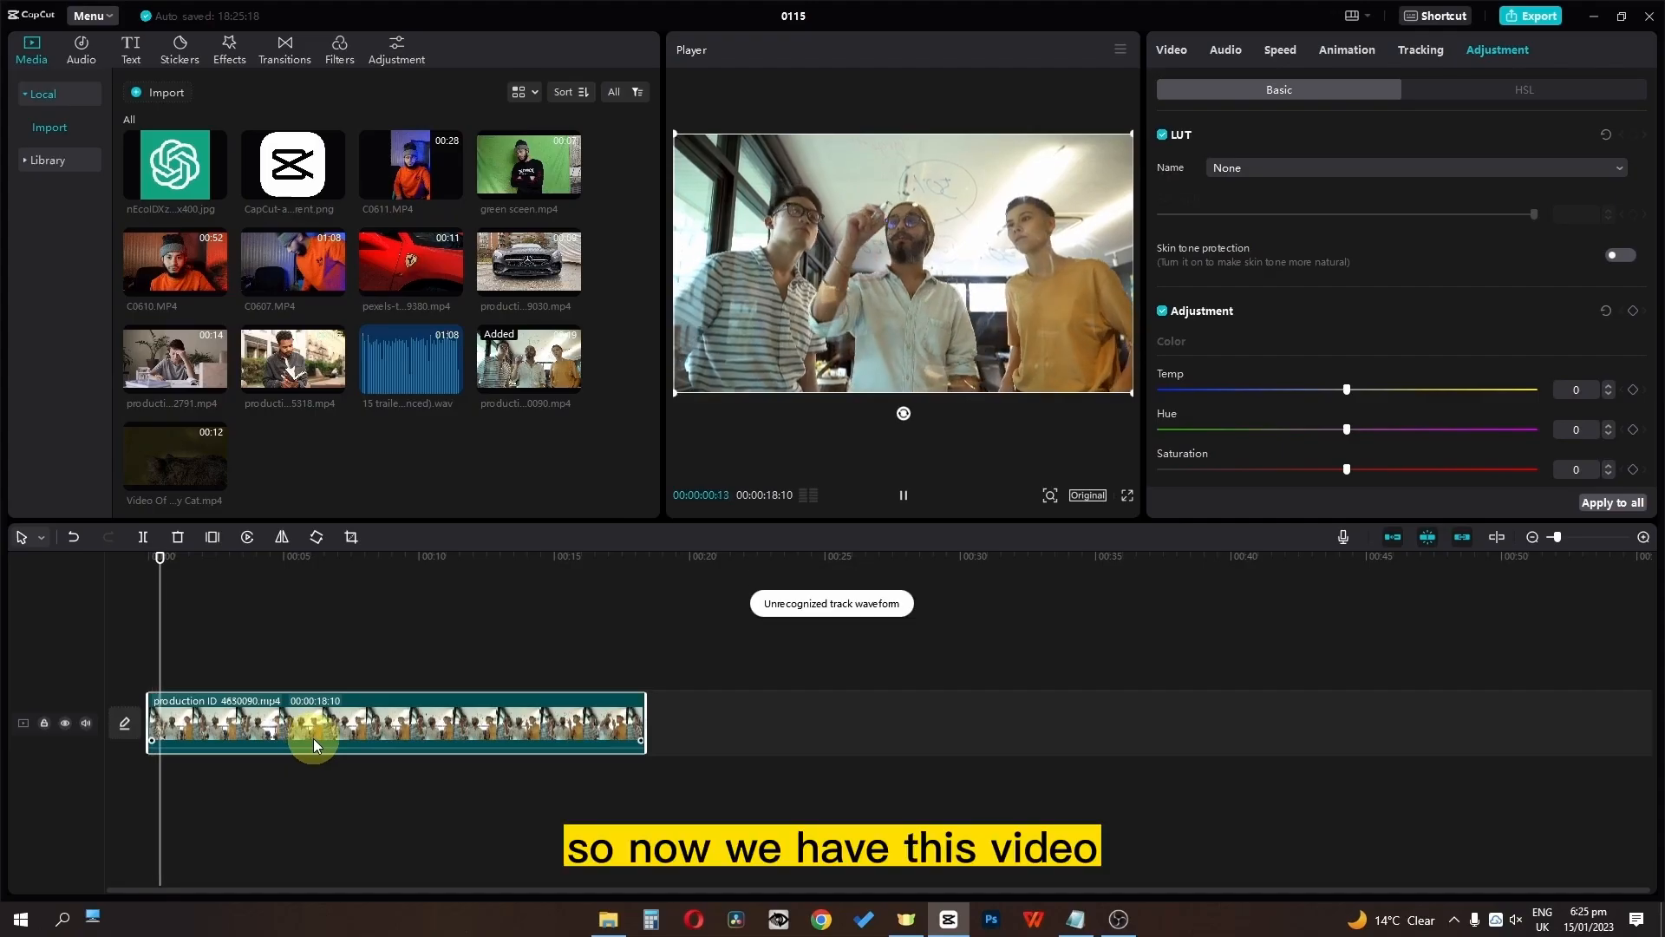
# Step: Try different hue and brightness values for the yellow tones in the three men clip's HSL adjustment, and return them to 0
pyautogui.press('space')
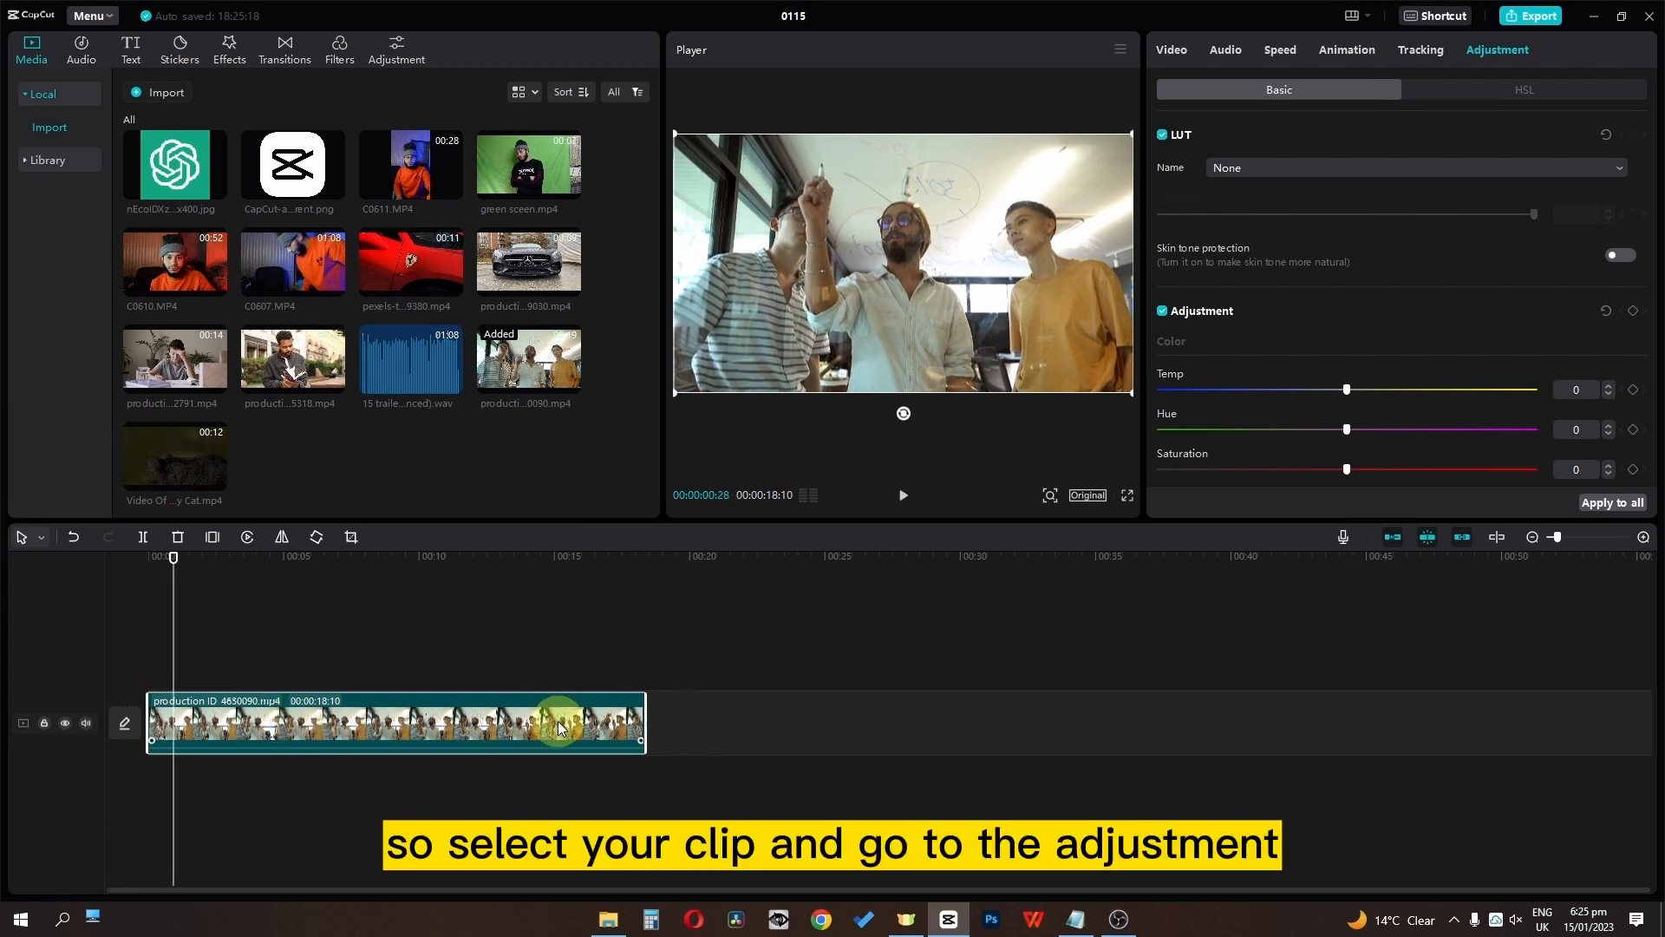
pyautogui.click(1487, 90)
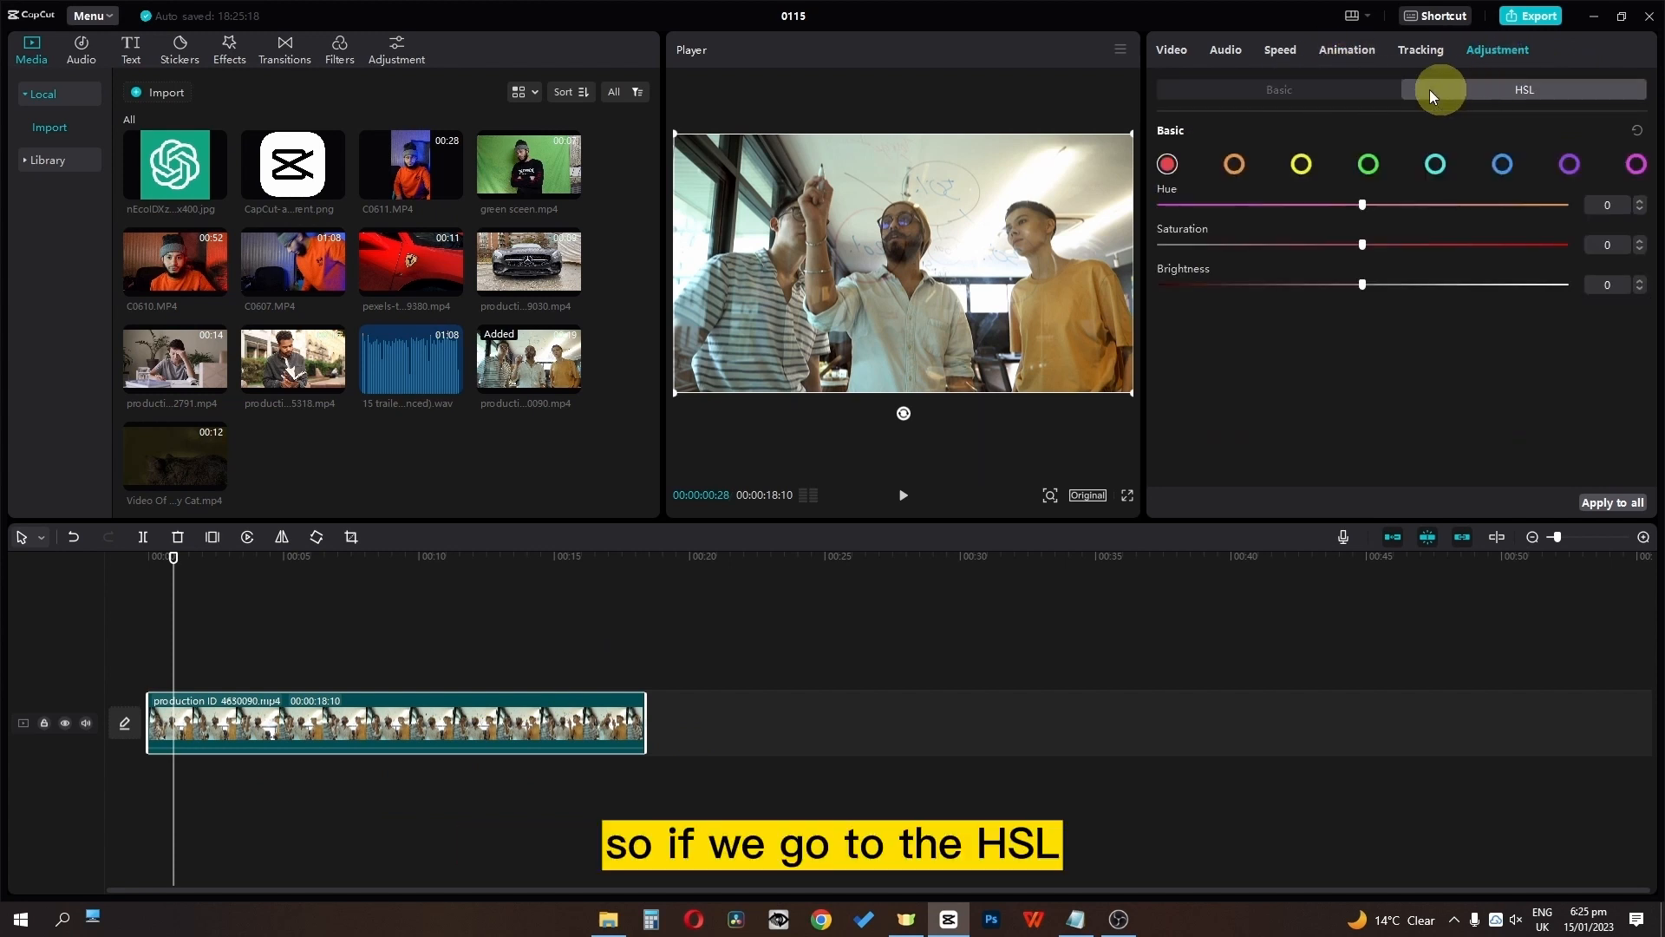
pyautogui.click(1302, 166)
pyautogui.moveTo(1362, 204); pyautogui.dragTo(1194, 286)
pyautogui.moveTo(1511, 289); pyautogui.dragTo(1237, 299)
pyautogui.moveTo(1357, 294); pyautogui.dragTo(1362, 287)
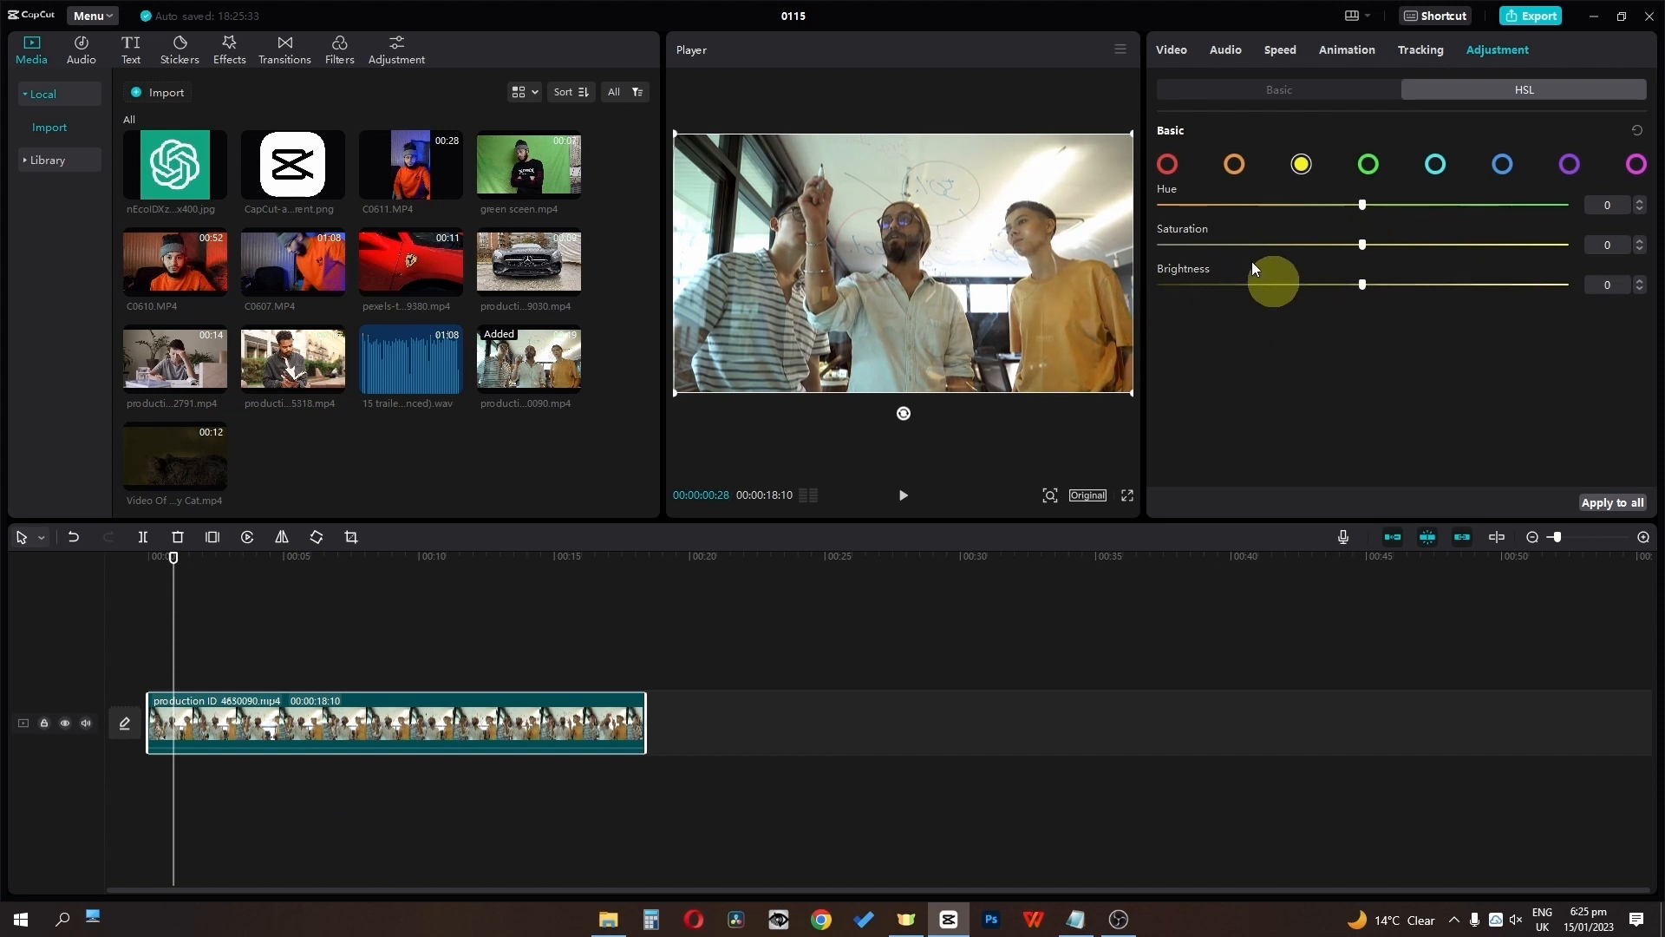
# Step: Set the clip's basic adjustments: brightness 9, contrast -15, highlight -12, shadow -11 and illumination 15
pyautogui.click(1311, 88)
pyautogui.scroll(-5, 1257, 248)
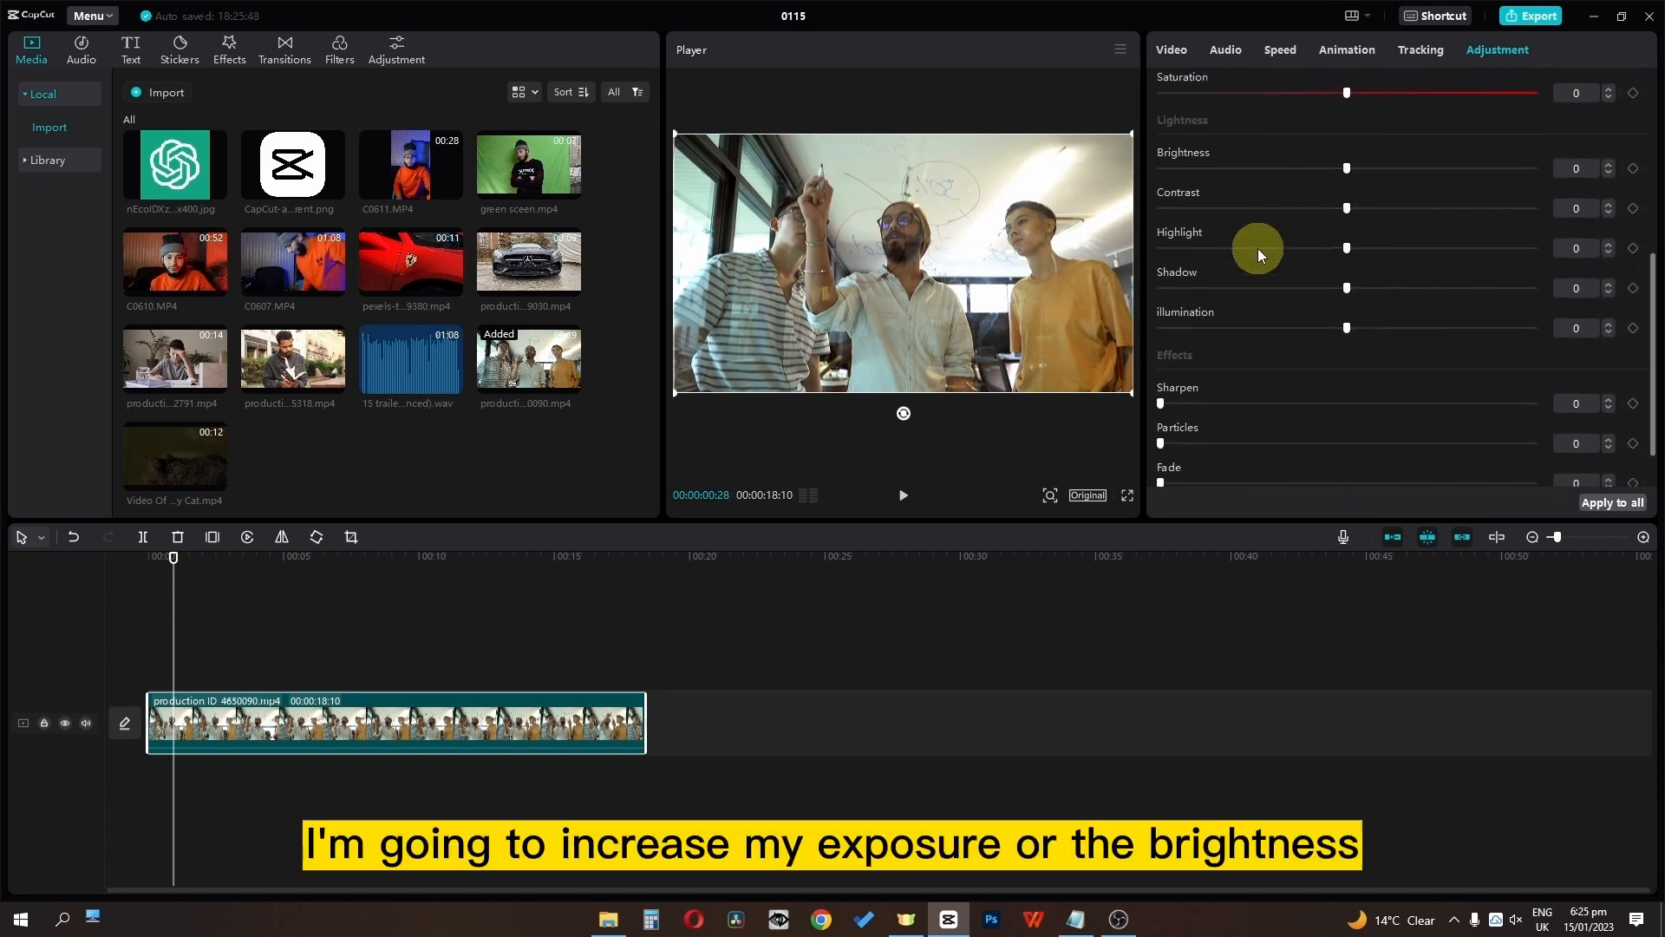
pyautogui.moveTo(1349, 163); pyautogui.dragTo(1403, 326)
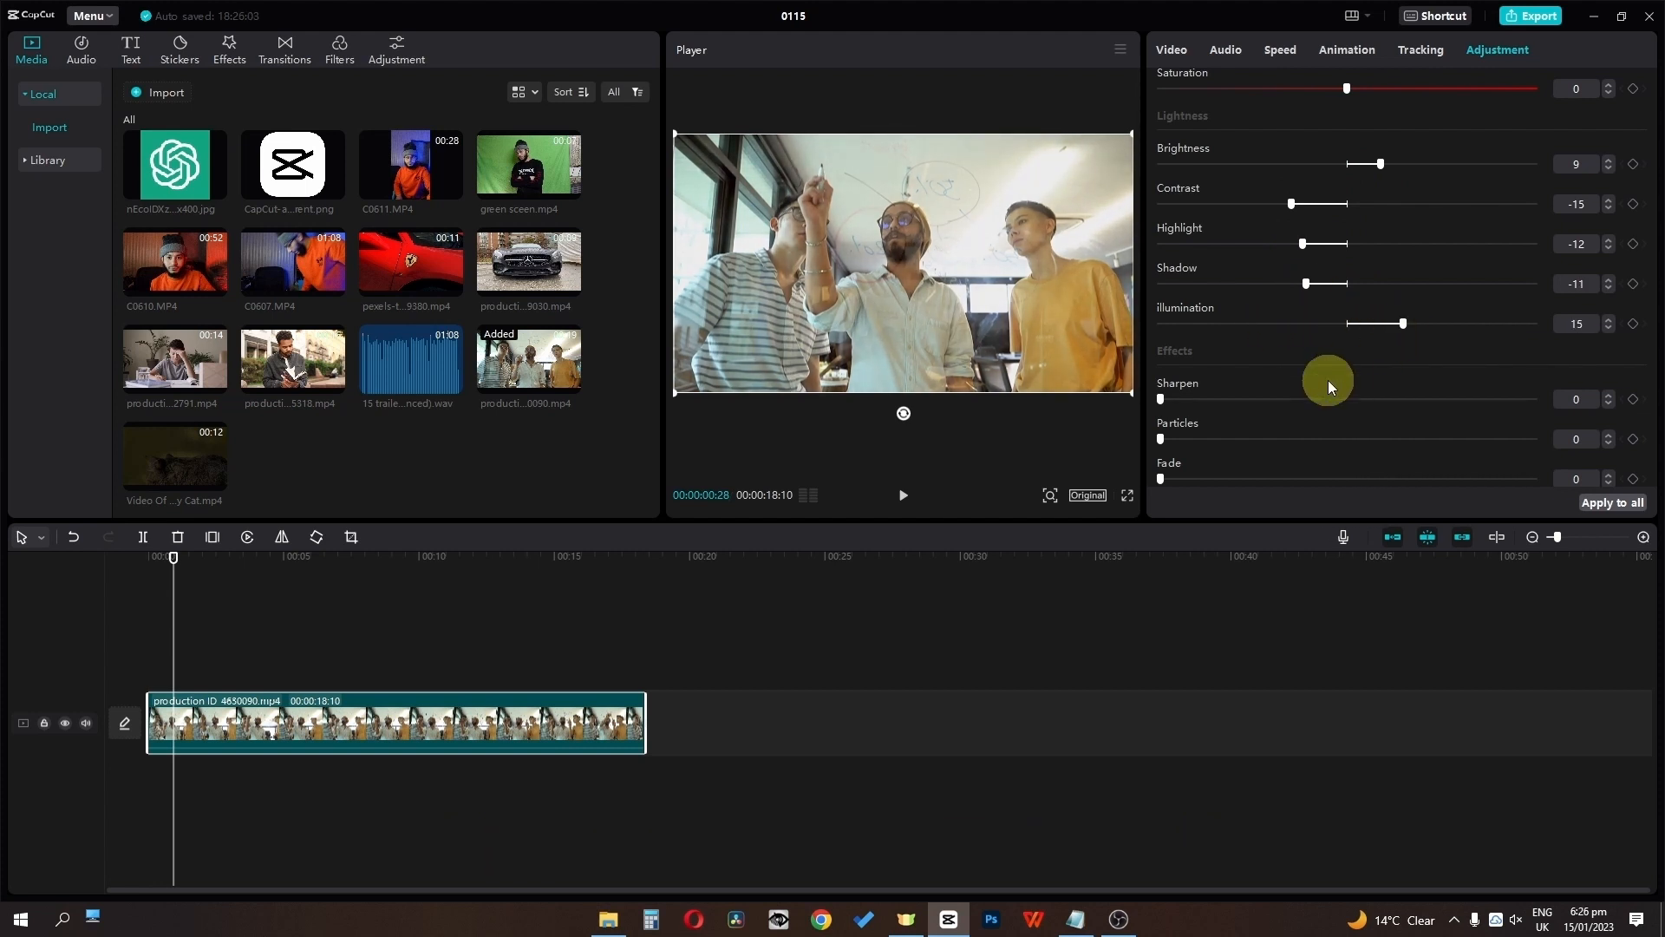
# Step: Lower the brightness of the yellow tones in the clip's HSL adjustment
pyautogui.scroll(8, 1329, 380)
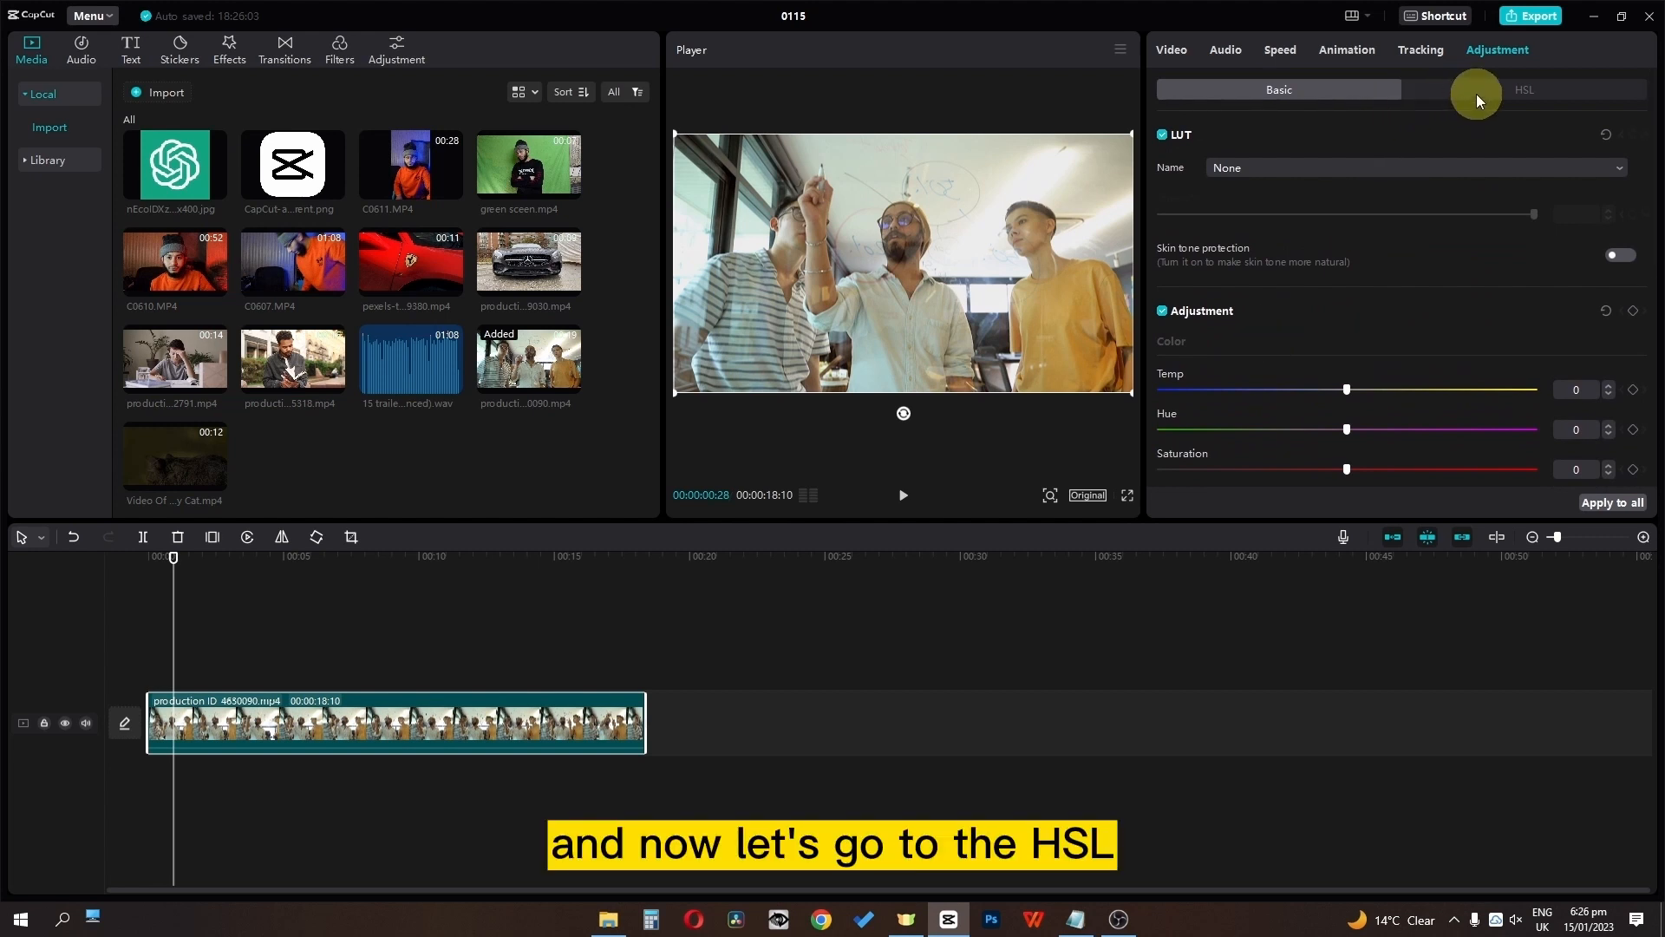
pyautogui.click(1476, 100)
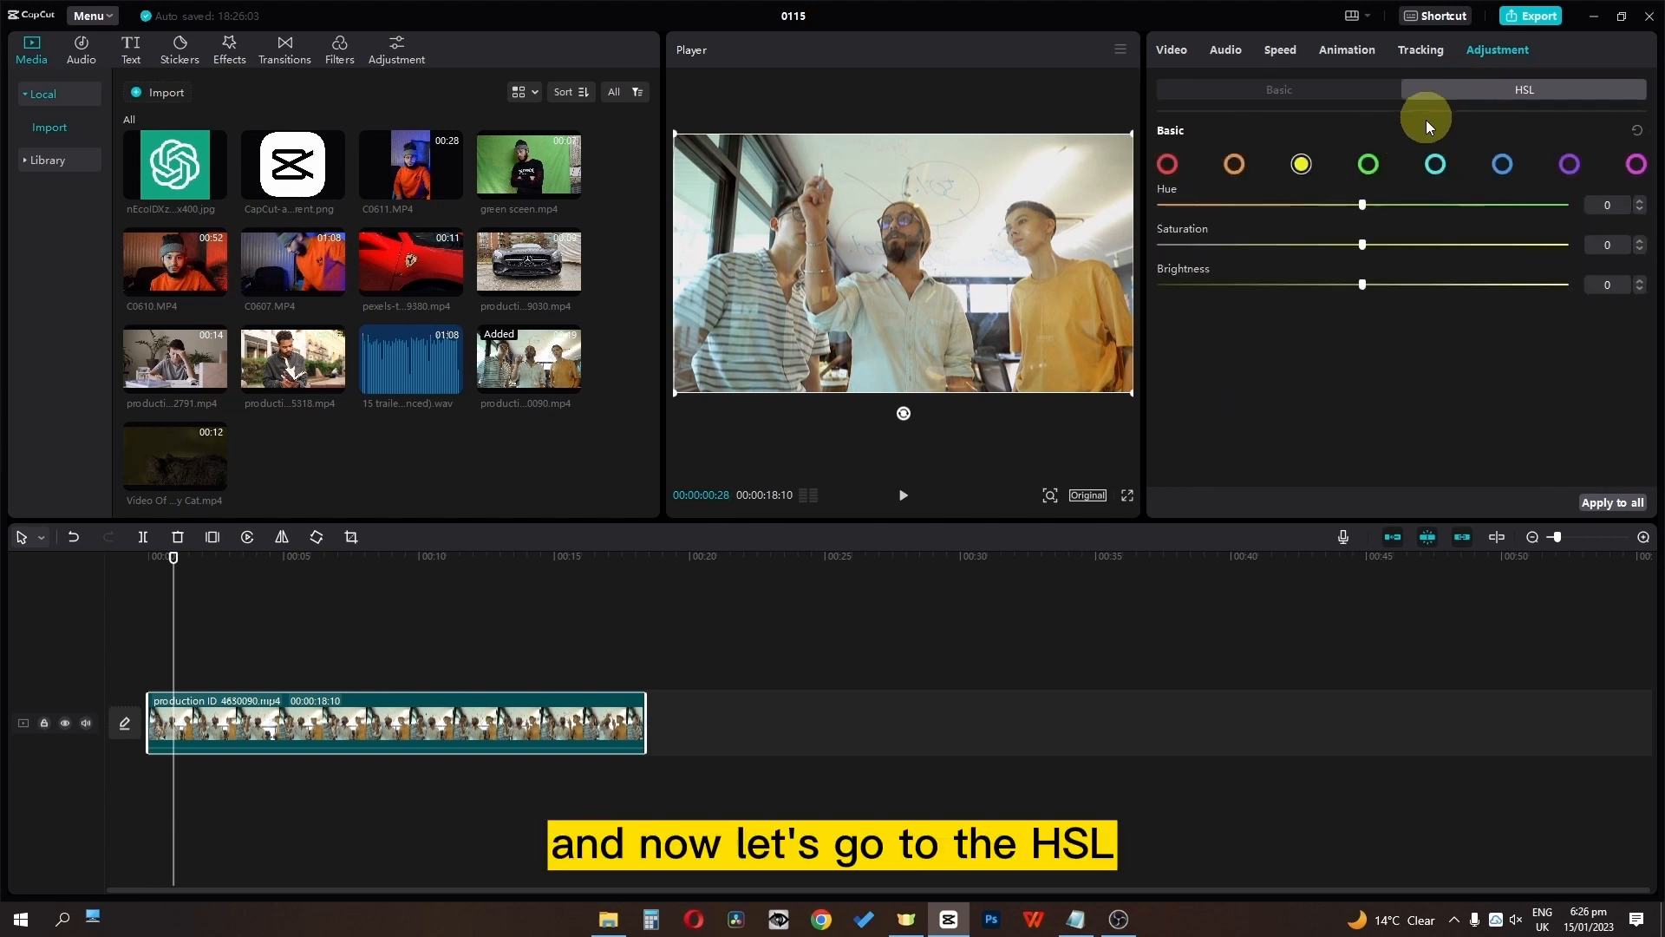
pyautogui.moveTo(1366, 287); pyautogui.dragTo(1259, 286)
# Step: Apply the Grande - Rec709.cube LUT to the clip in the basic adjustments
pyautogui.click(1289, 102)
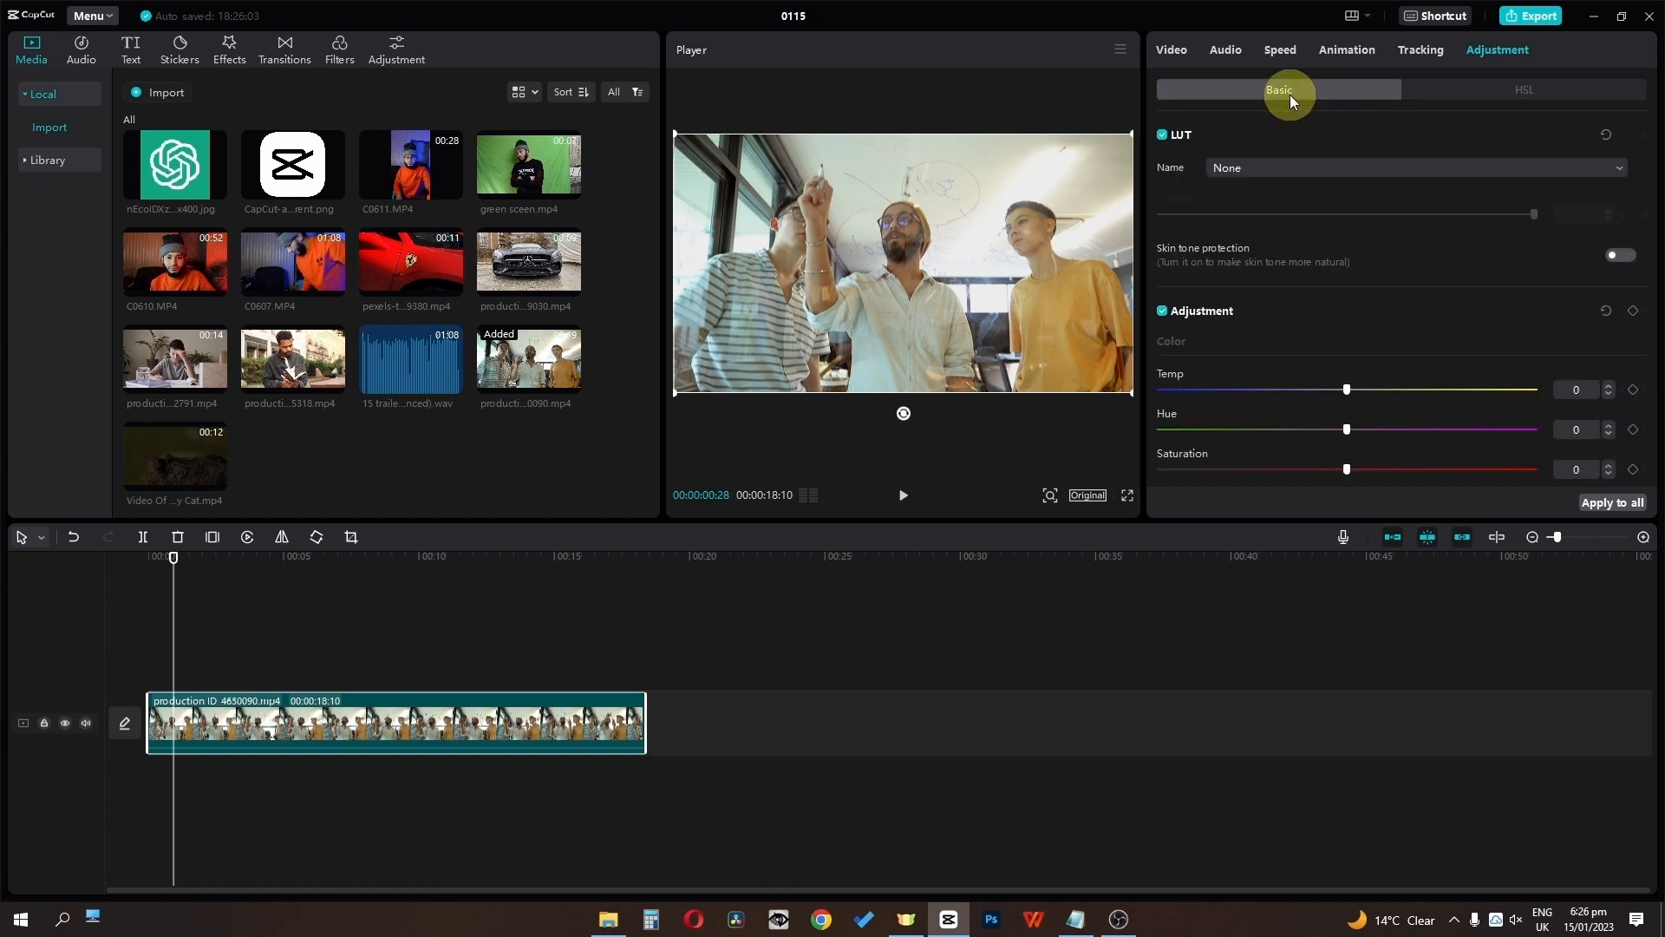
pyautogui.click(1299, 165)
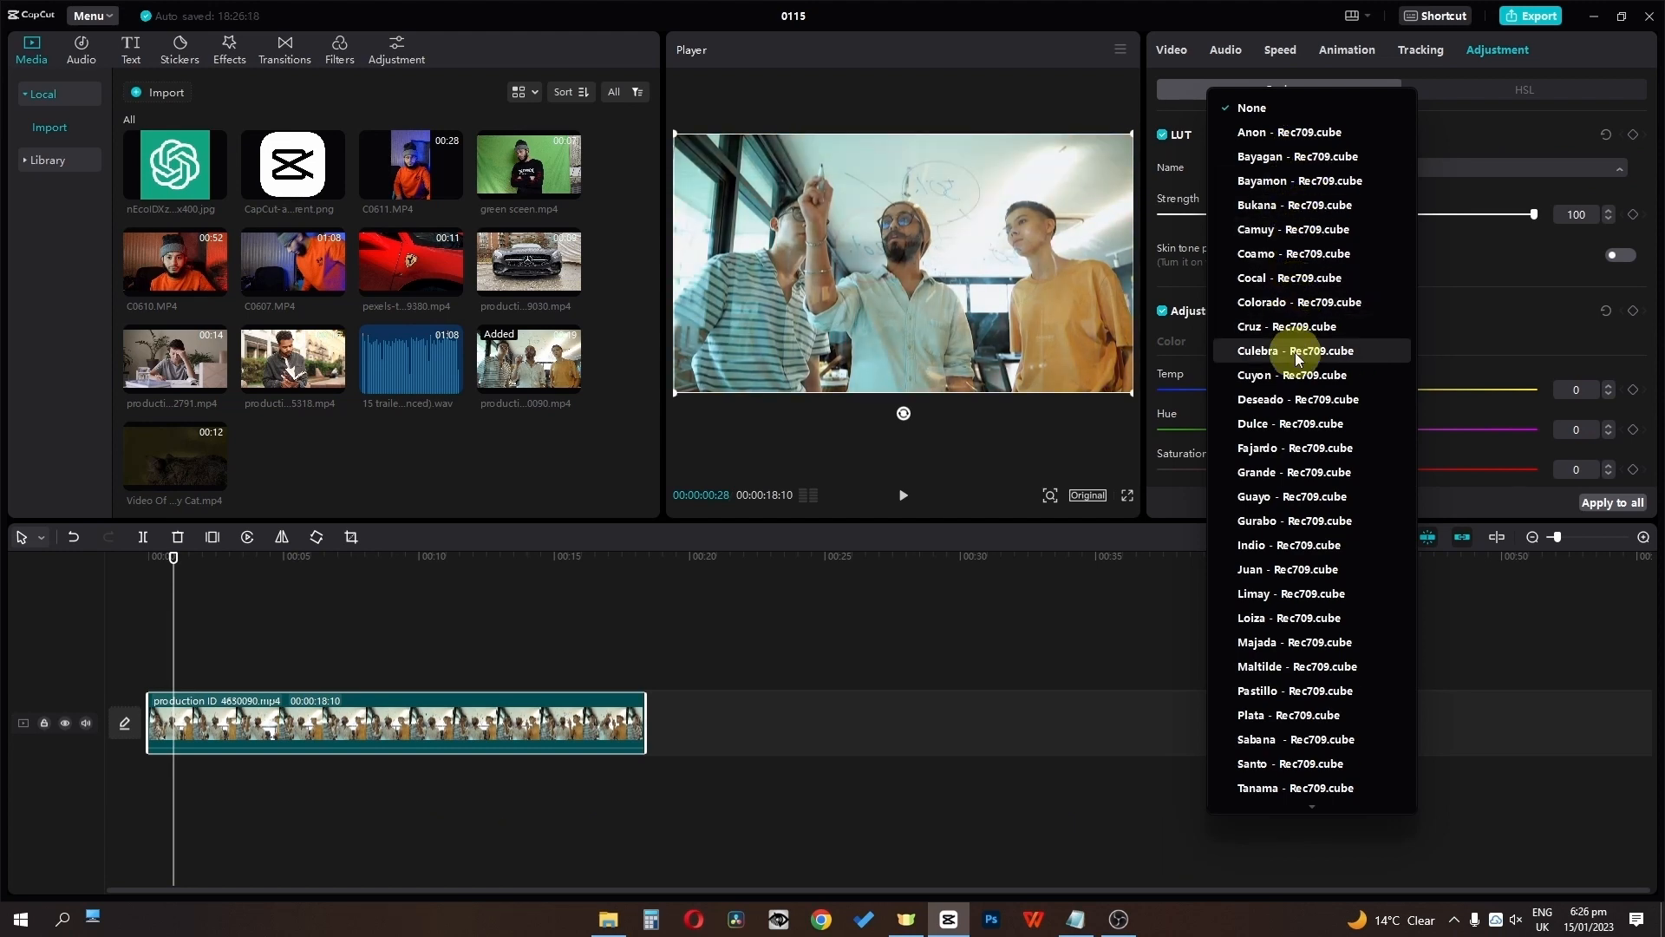
pyautogui.click(1306, 479)
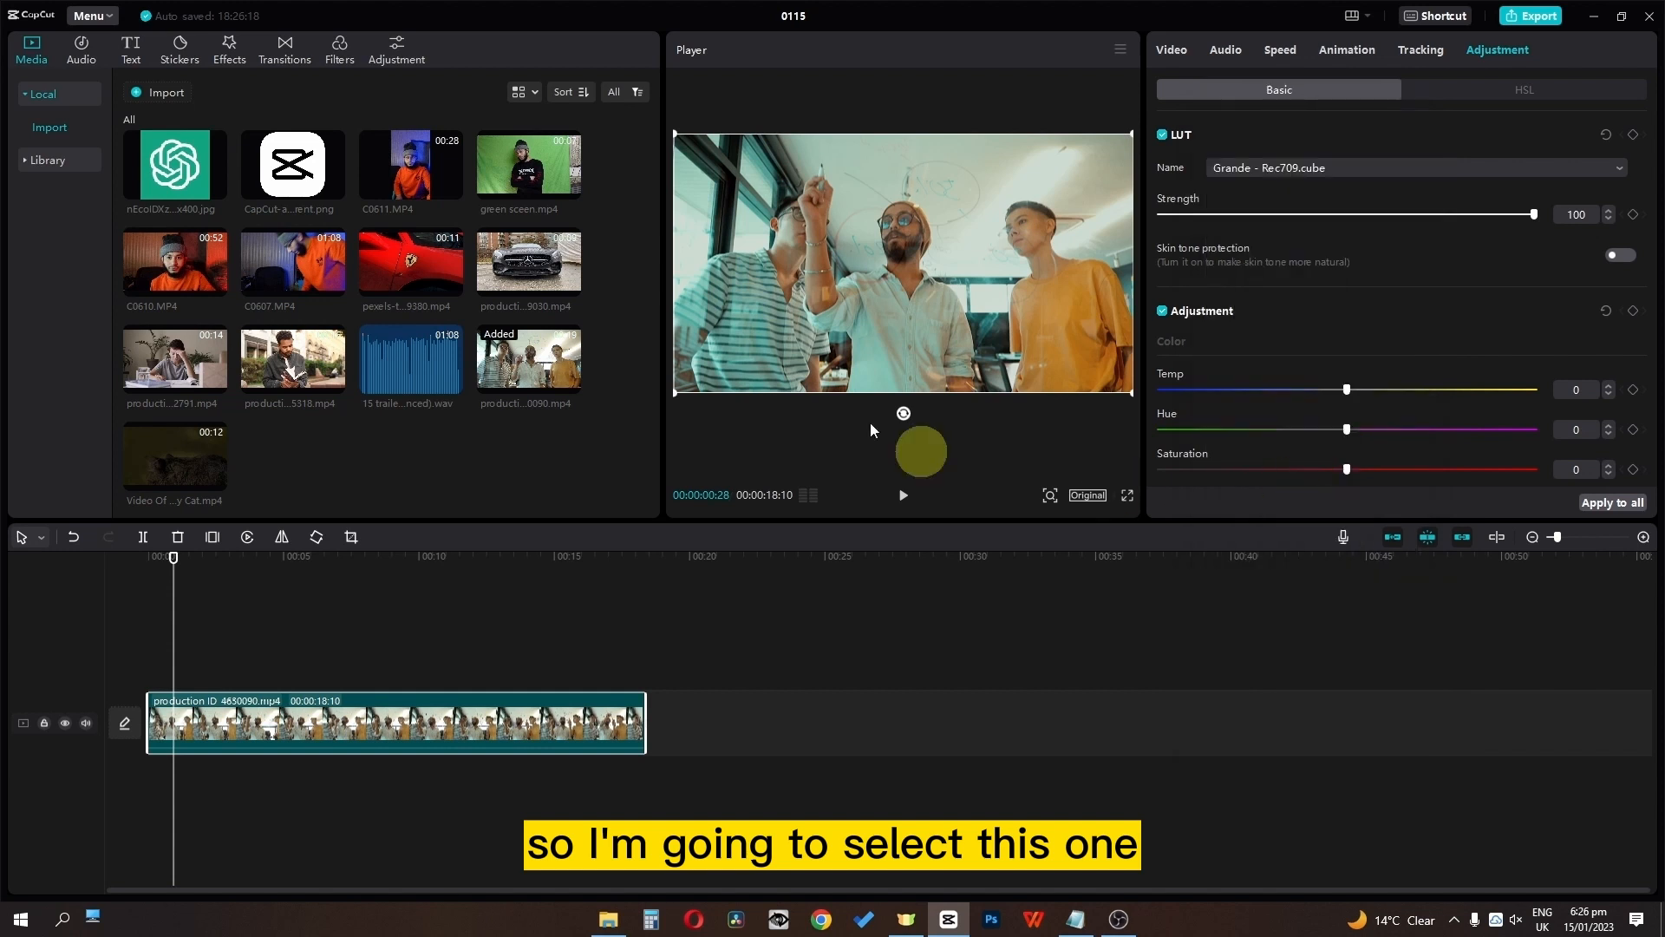
# Step: Compare the LUT with skin tone protection on and off, leave it on, and try the strength, ending at 100
pyautogui.click(1619, 256)
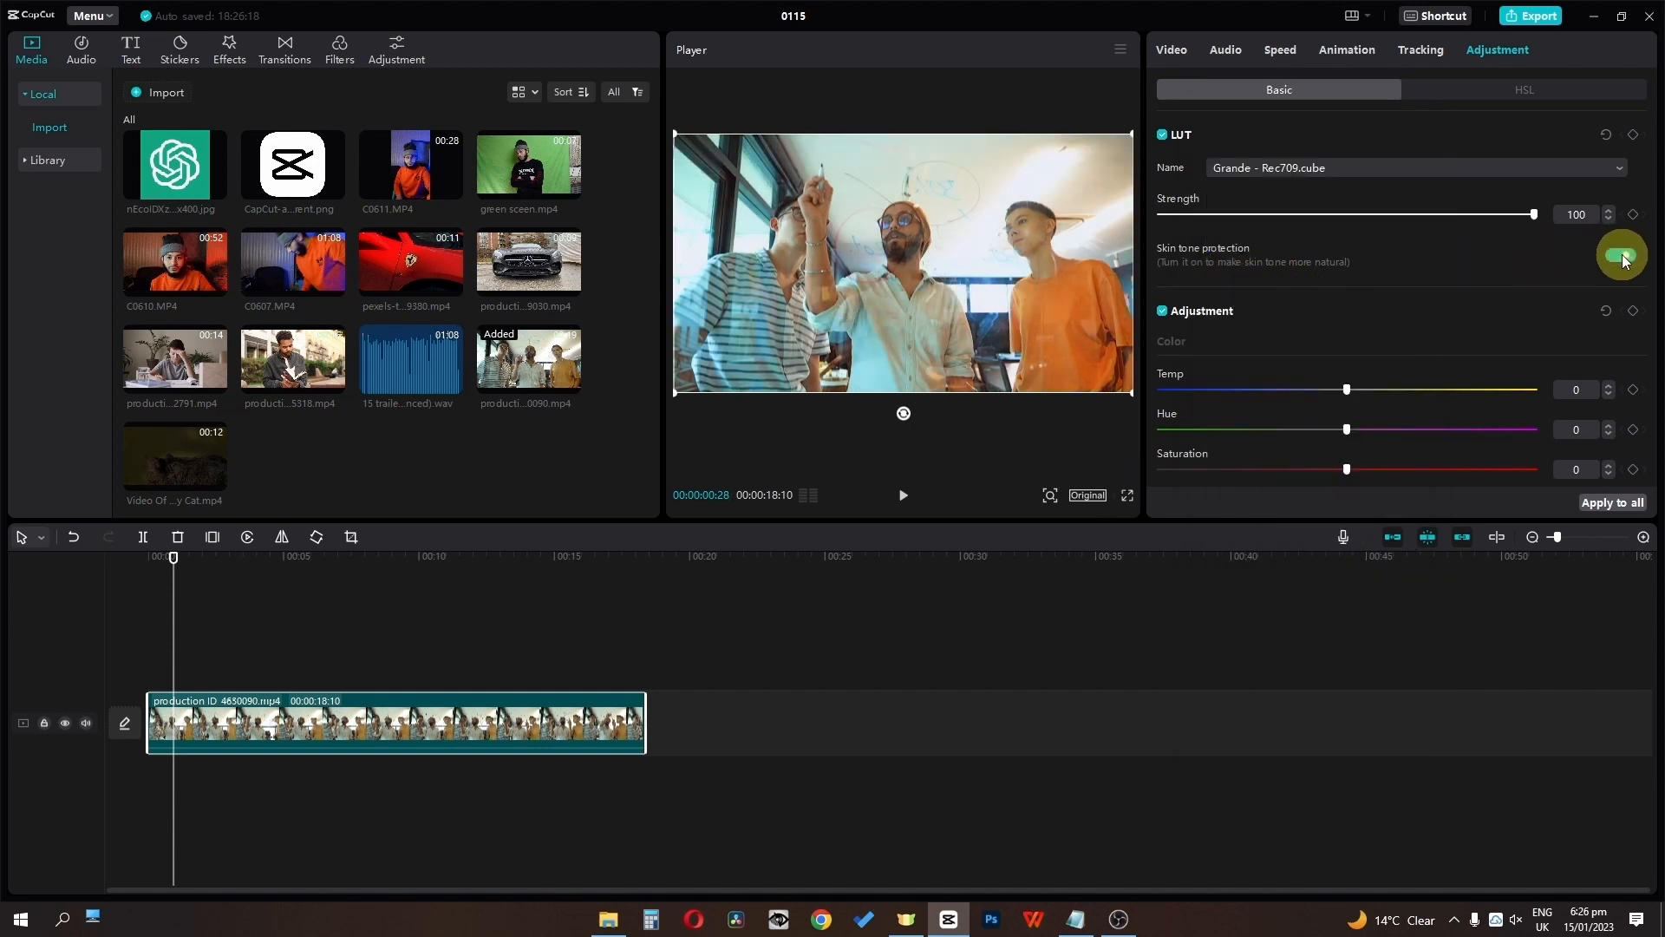
pyautogui.click(1619, 256)
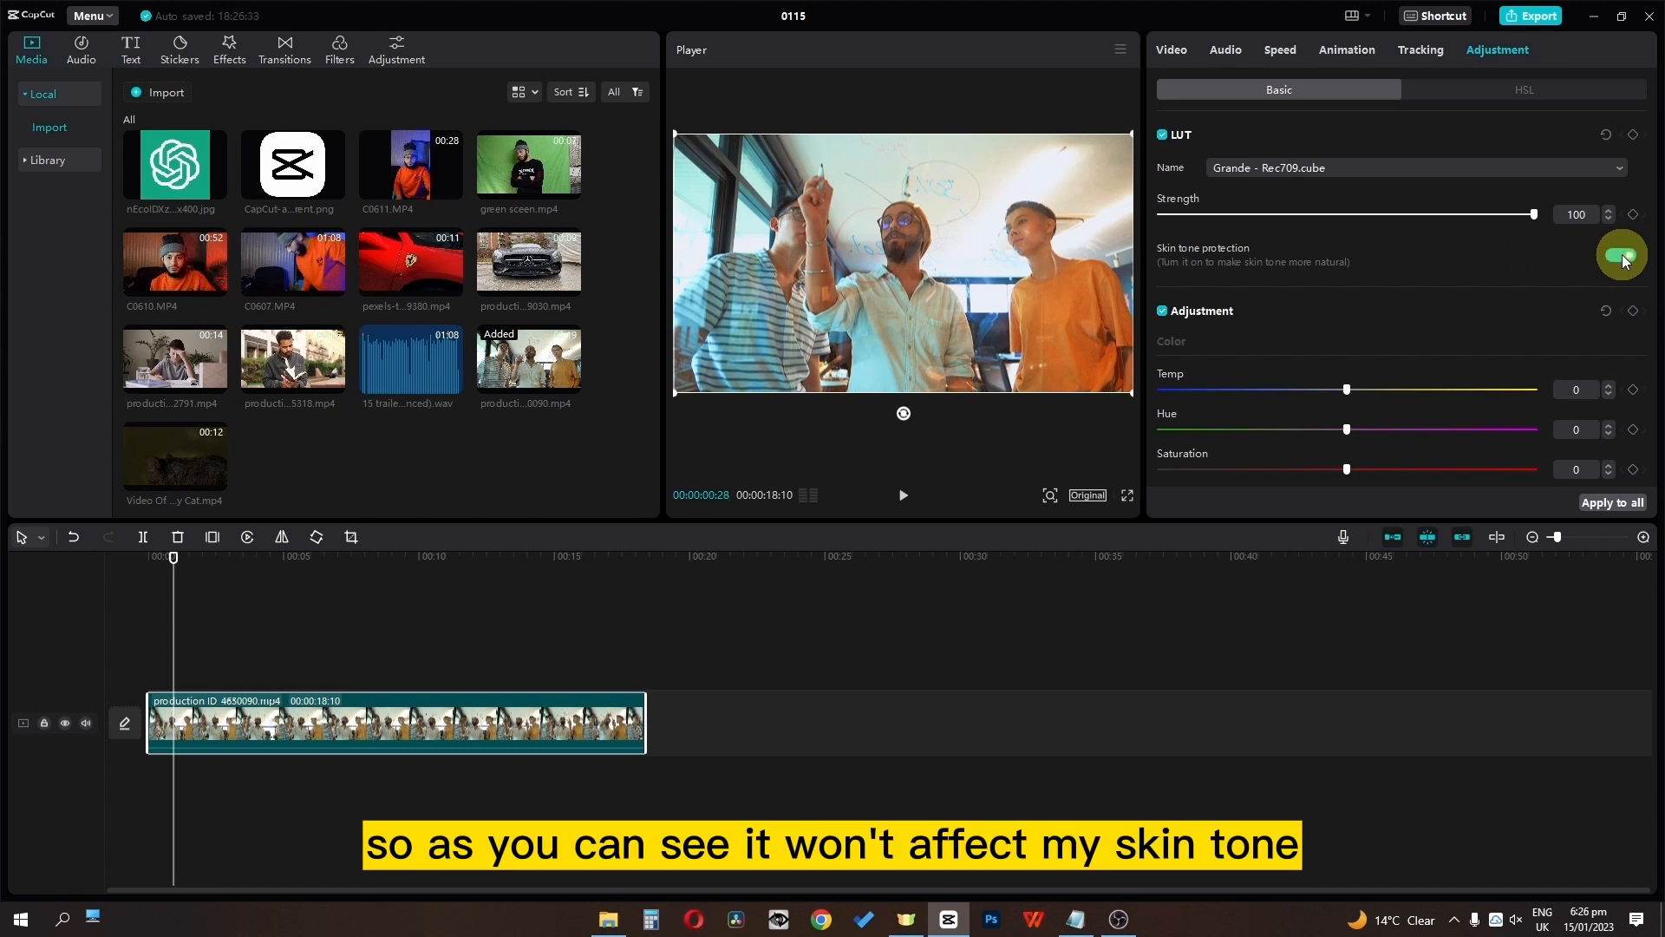
pyautogui.click(1623, 257)
pyautogui.moveTo(1533, 214); pyautogui.dragTo(1632, 212)
# Step: Replace the clip's LUT with Fajardo - Rec709.cube and keep skin tone protection on
pyautogui.click(1252, 167)
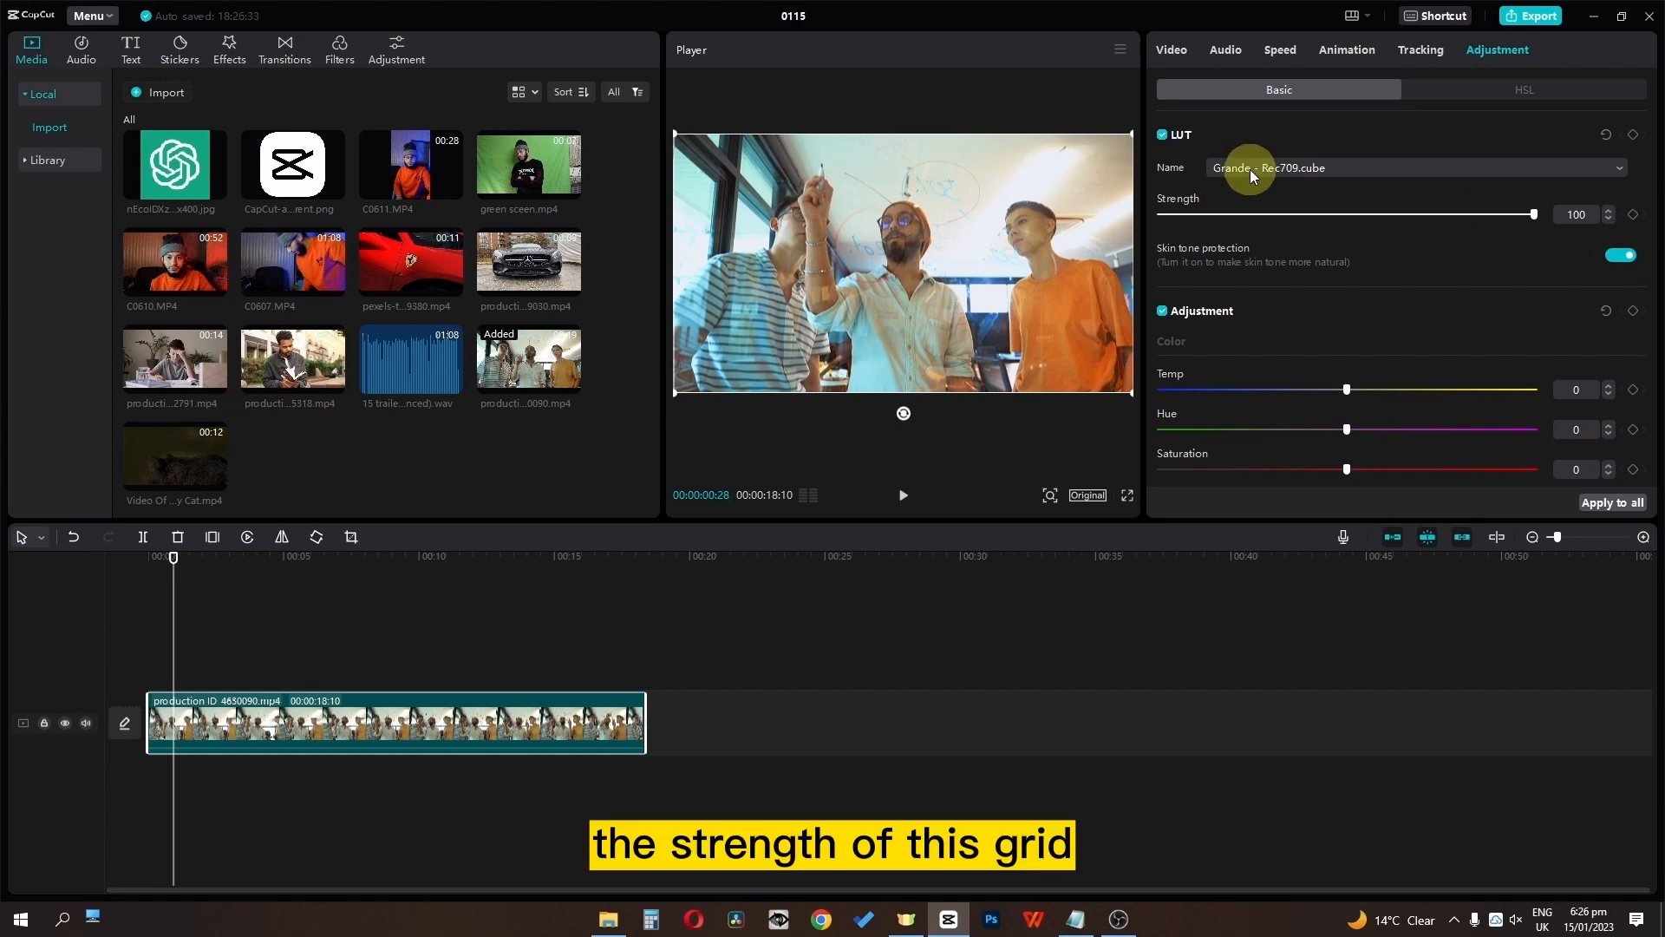
pyautogui.click(1261, 448)
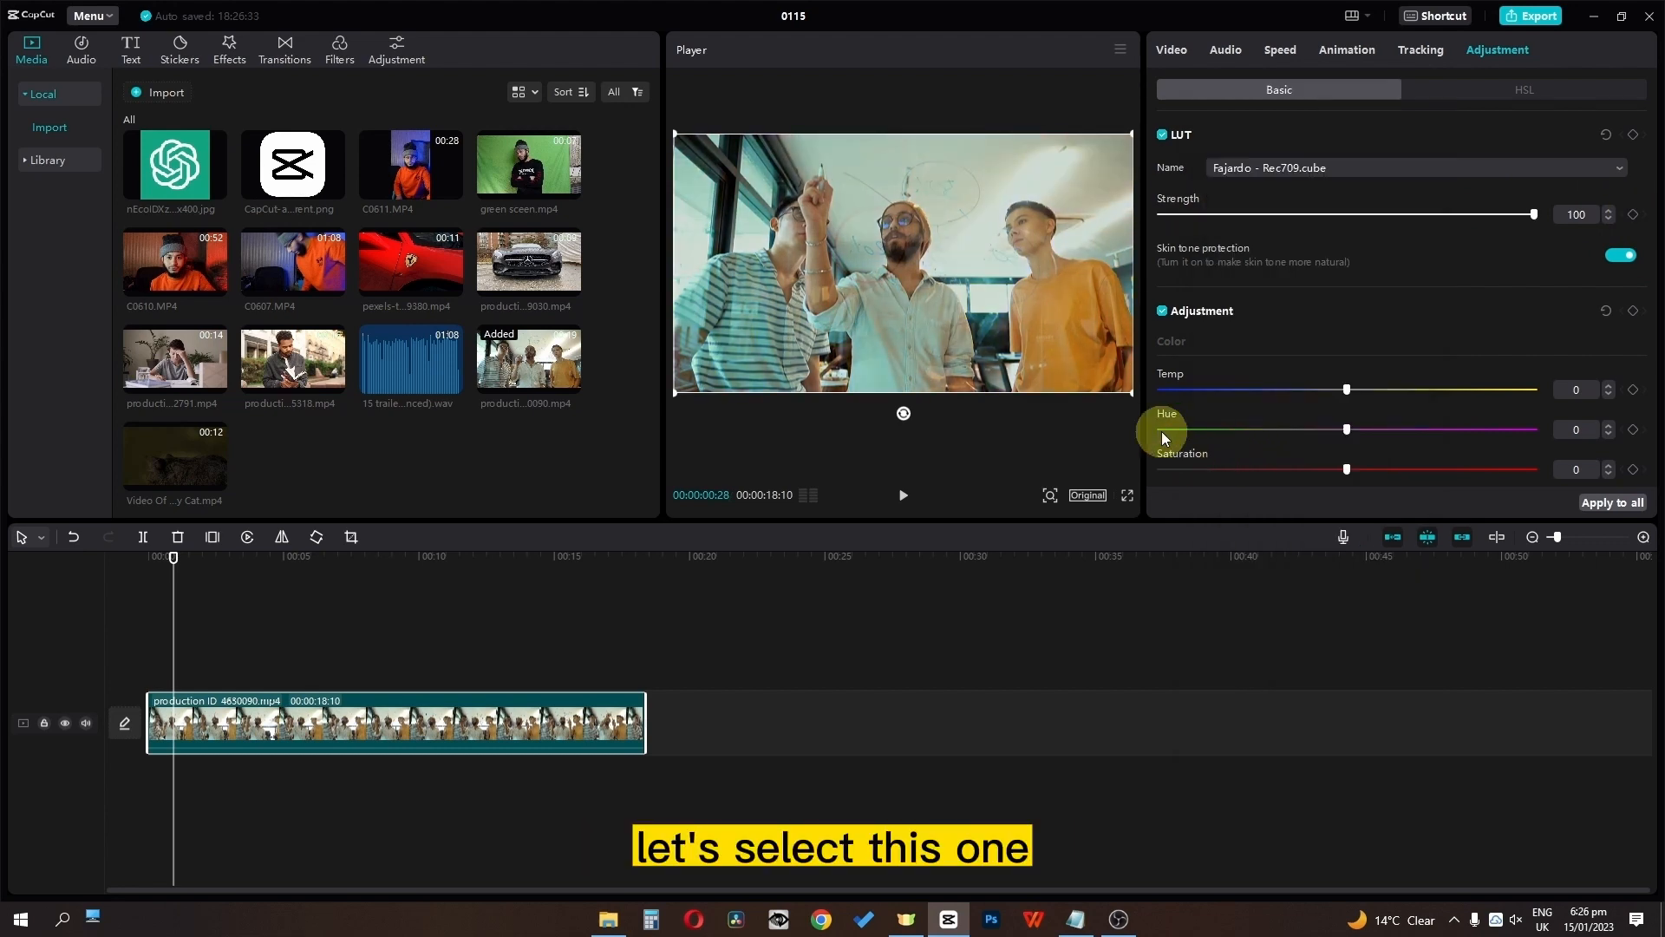
pyautogui.click(1615, 257)
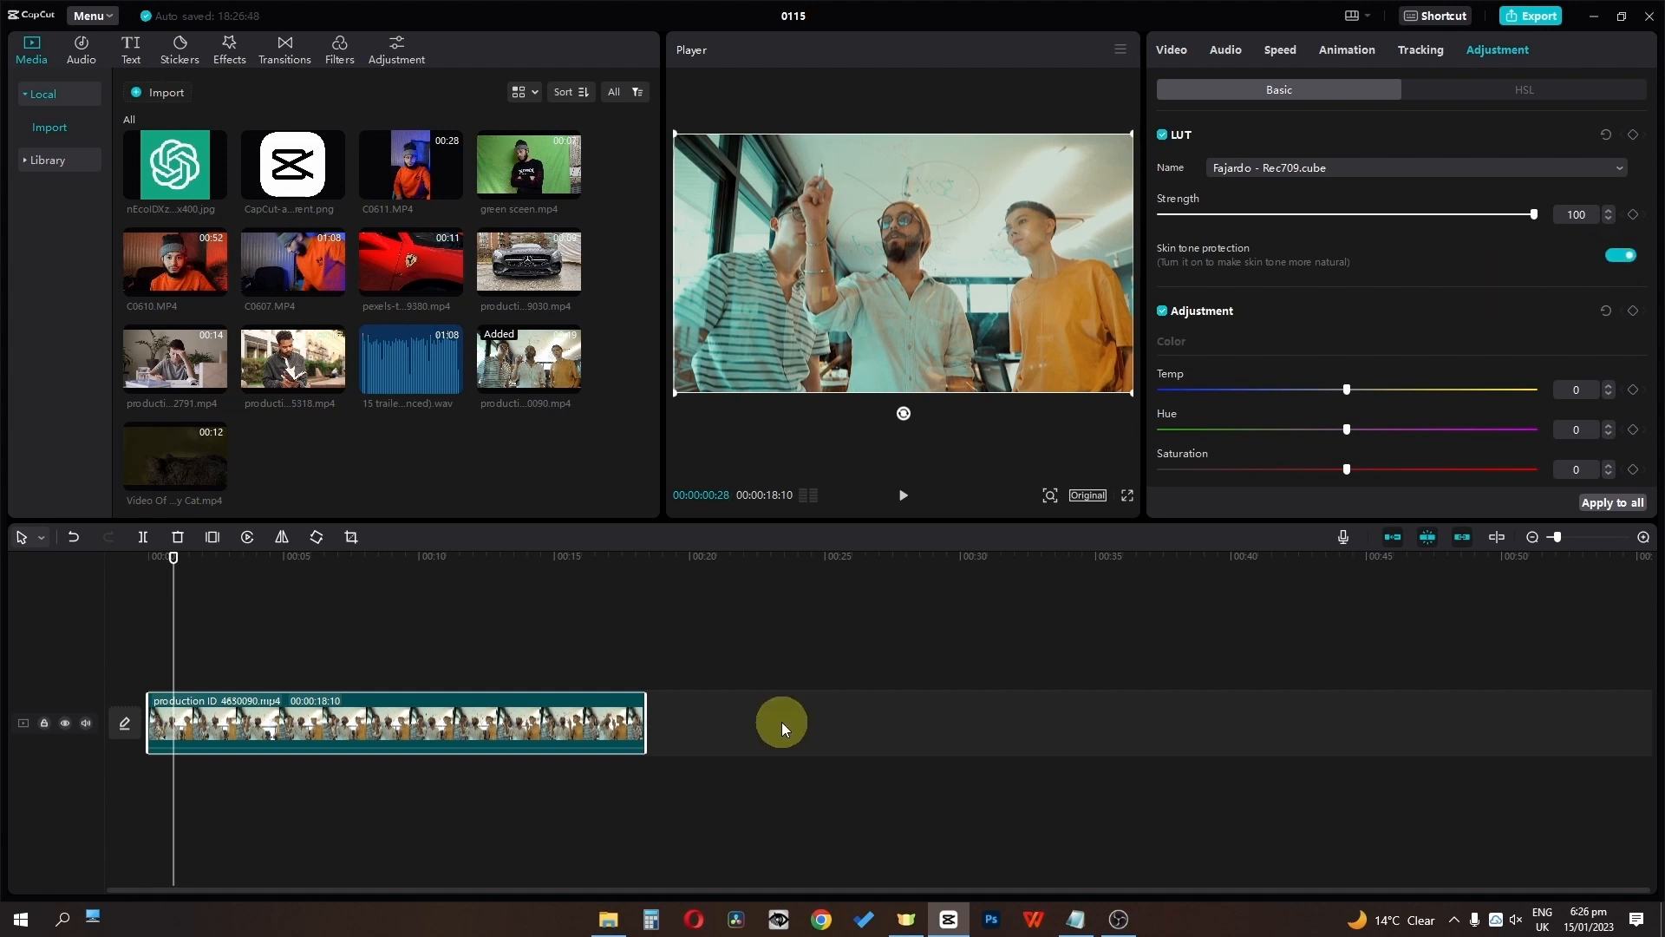
# Step: Add a custom adjustment layer above the clip and stretch it to the clip's full length
pyautogui.click(396, 45)
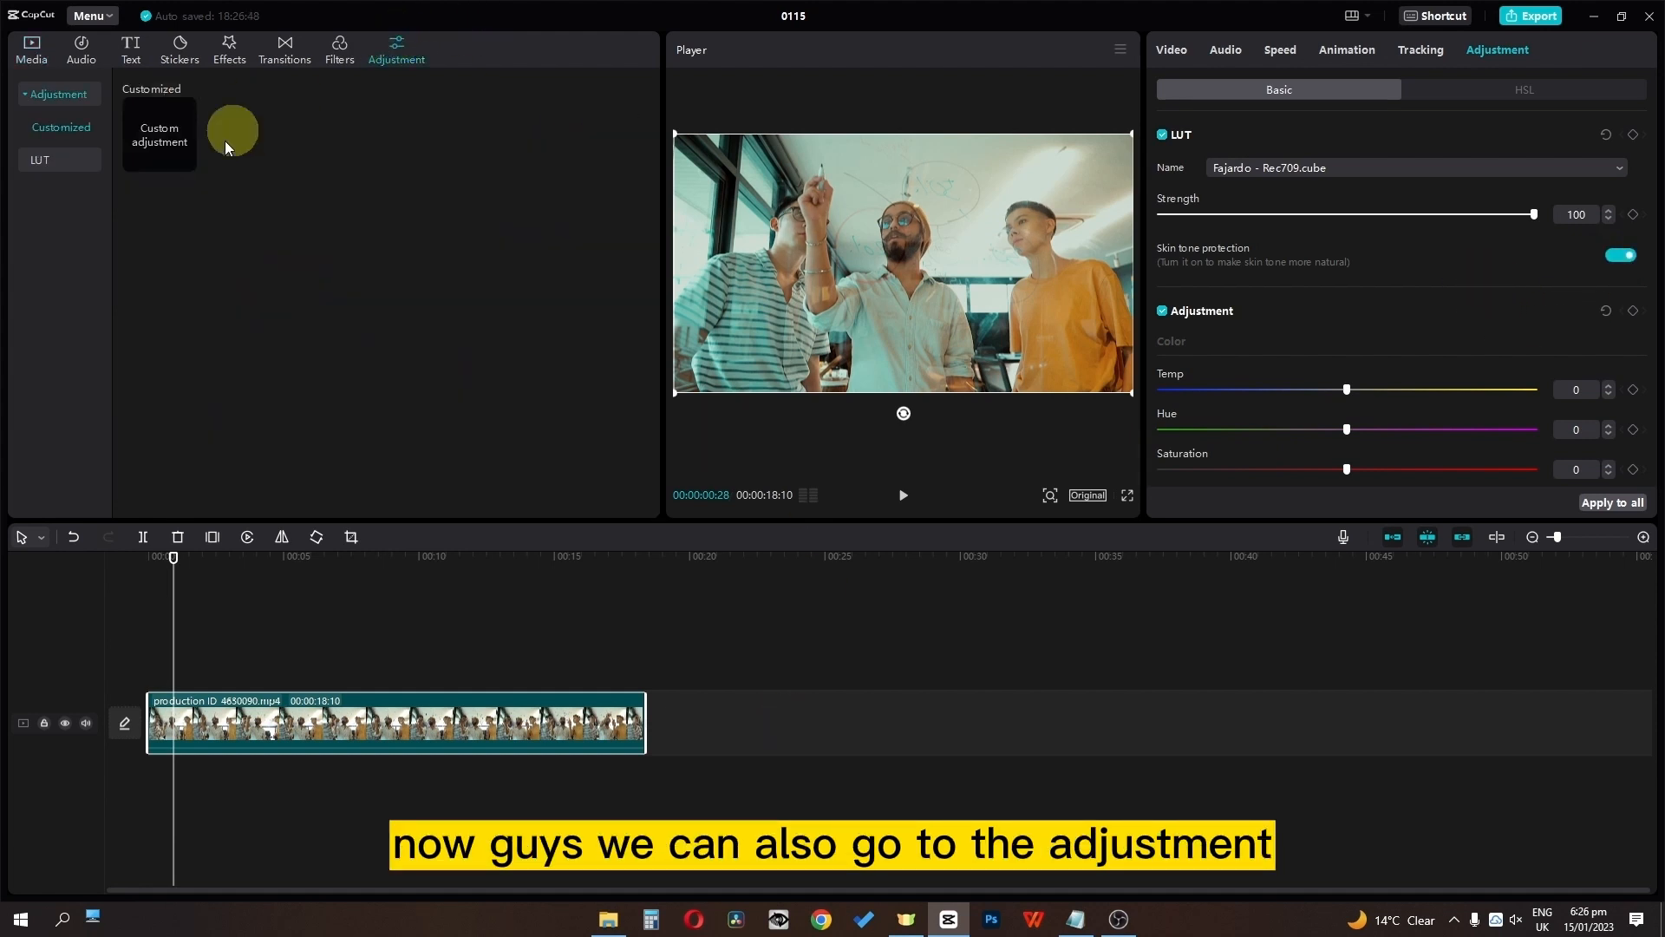
pyautogui.click(185, 160)
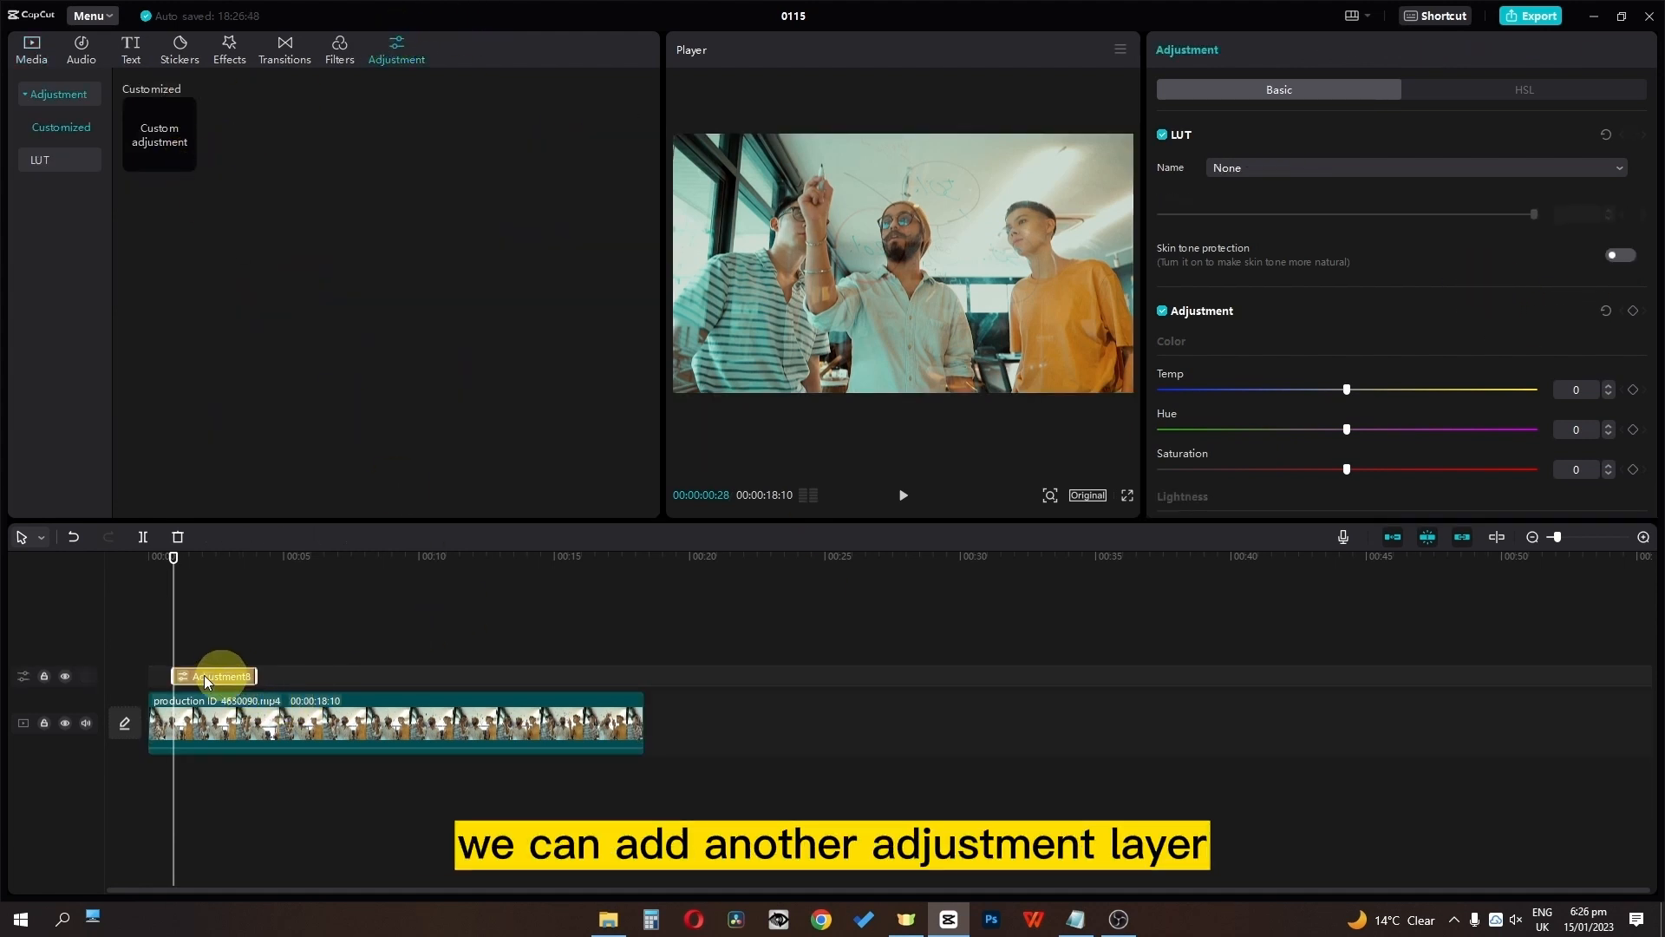
pyautogui.moveTo(227, 678); pyautogui.dragTo(201, 678)
pyautogui.moveTo(441, 679); pyautogui.dragTo(646, 676)
# Step: Set the adjustment layer's contrast to 29 and play the sequence to review the grade
pyautogui.scroll(-5, 1381, 148)
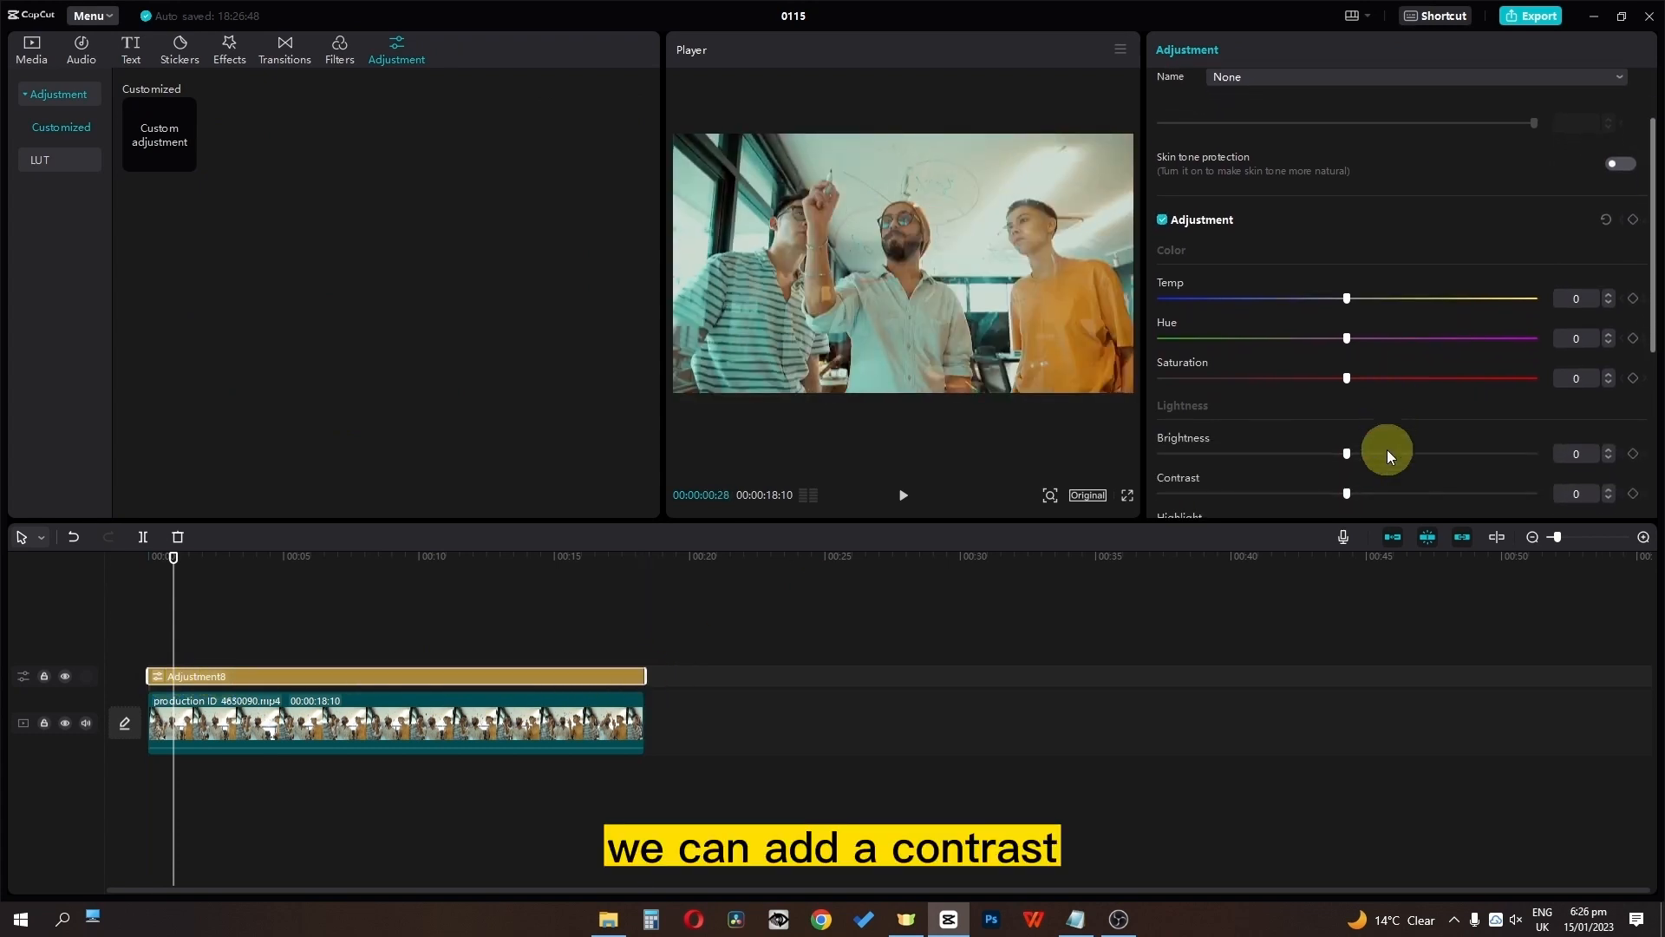
pyautogui.moveTo(1361, 359); pyautogui.dragTo(1452, 367)
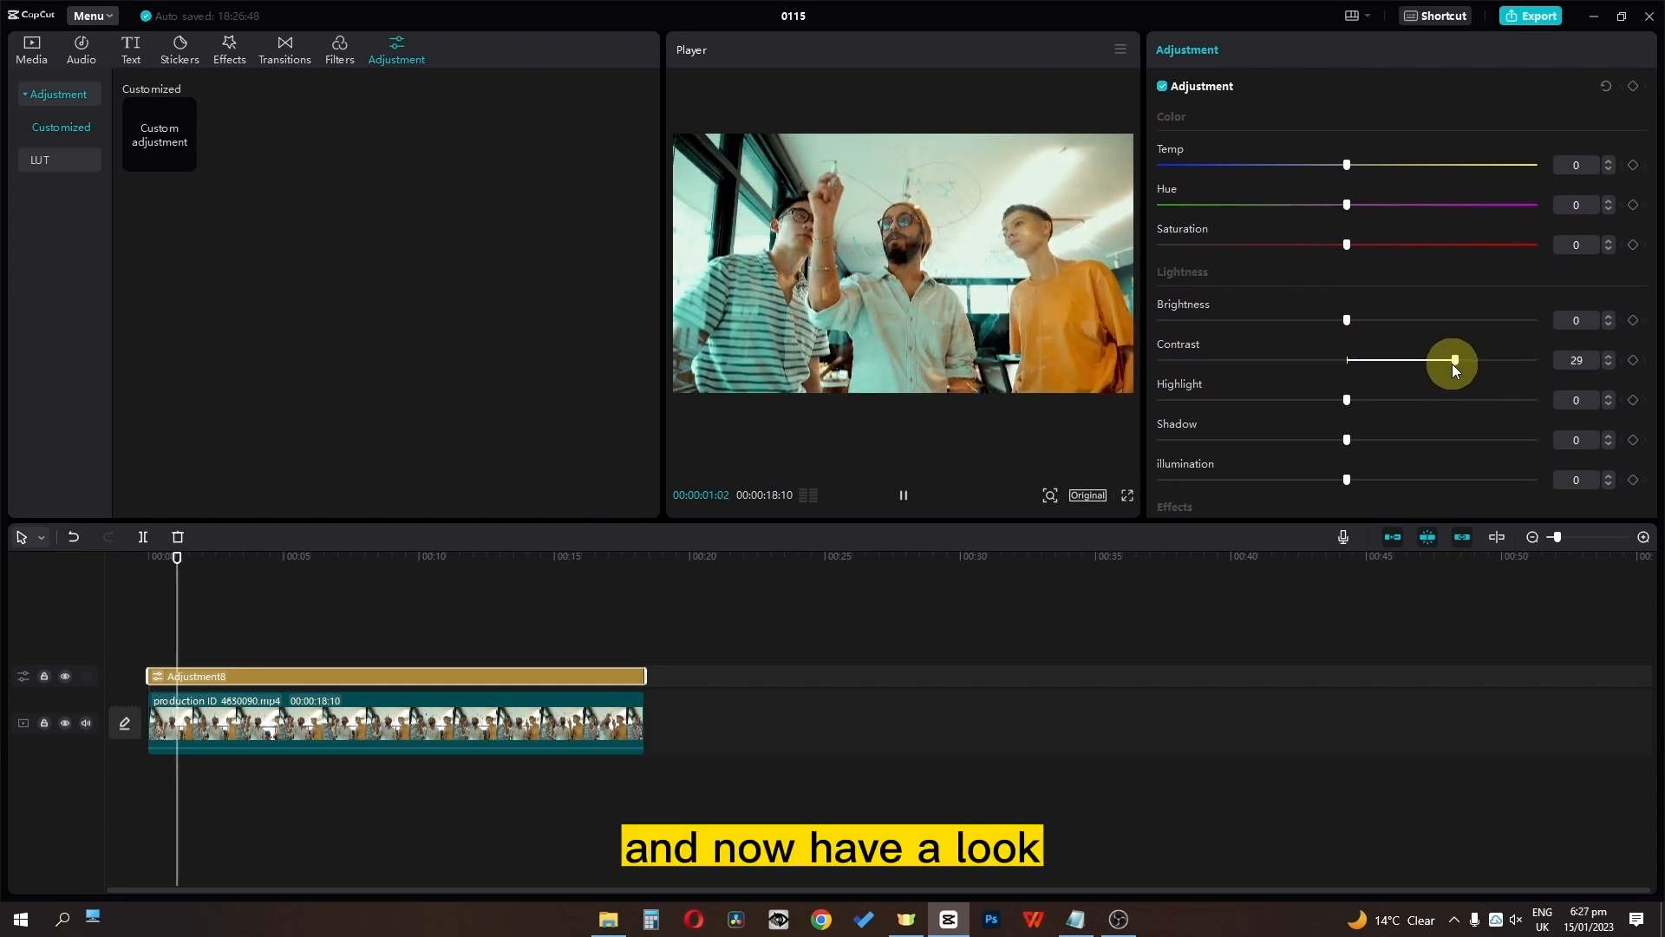
pyautogui.press('space')
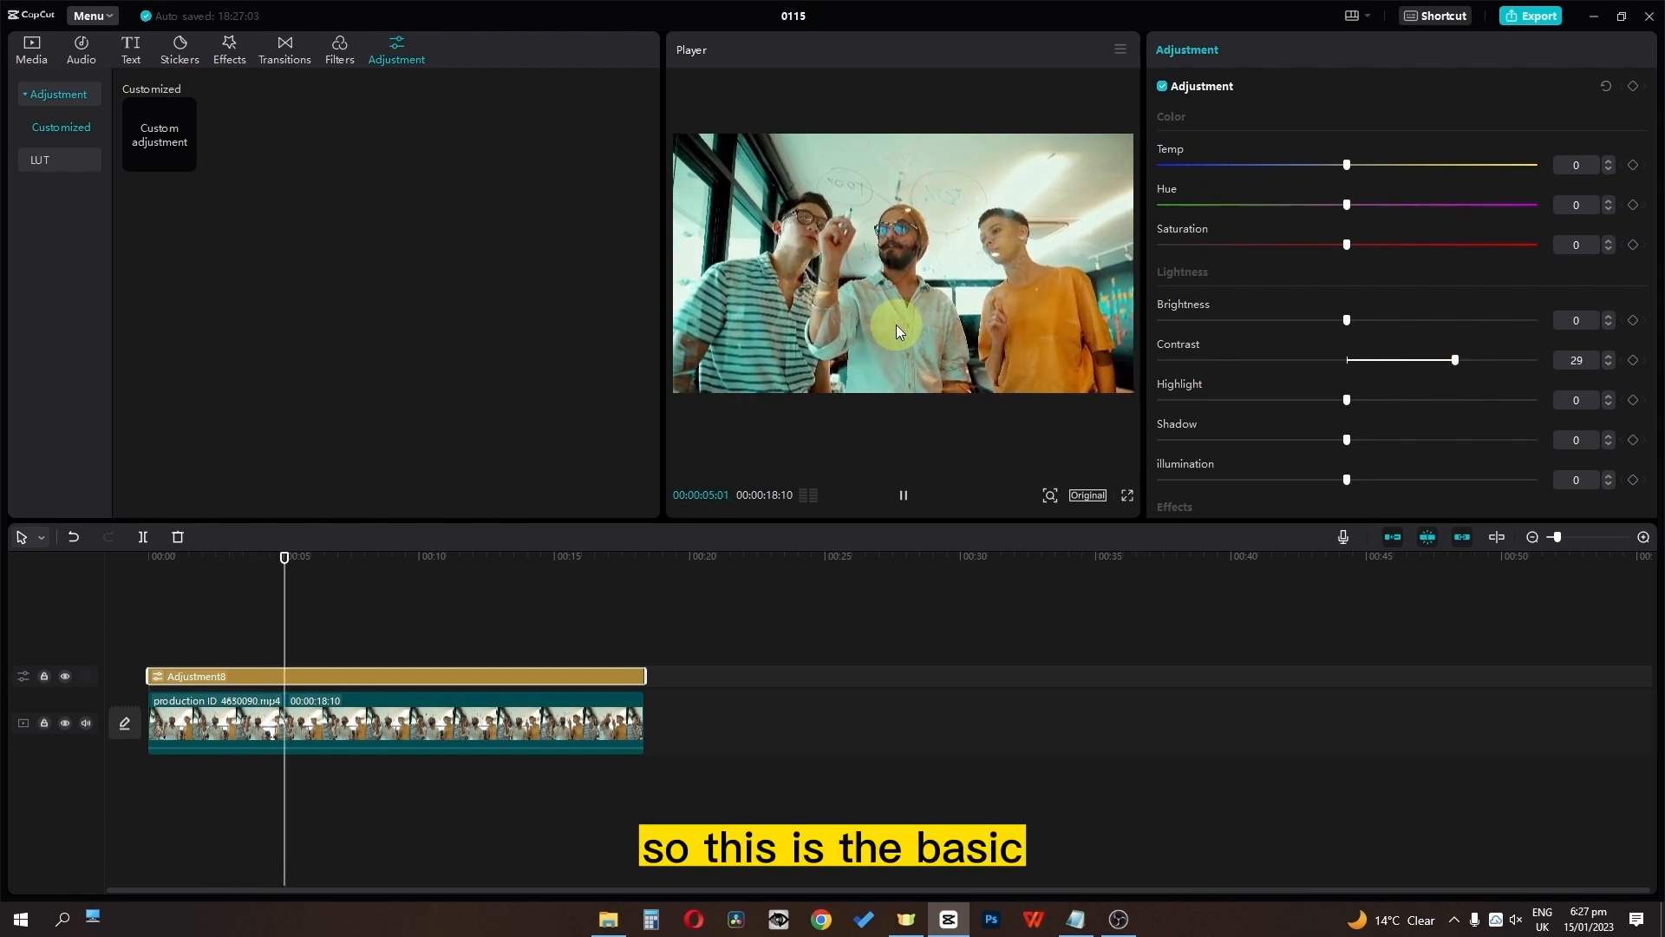
pyautogui.press('space')
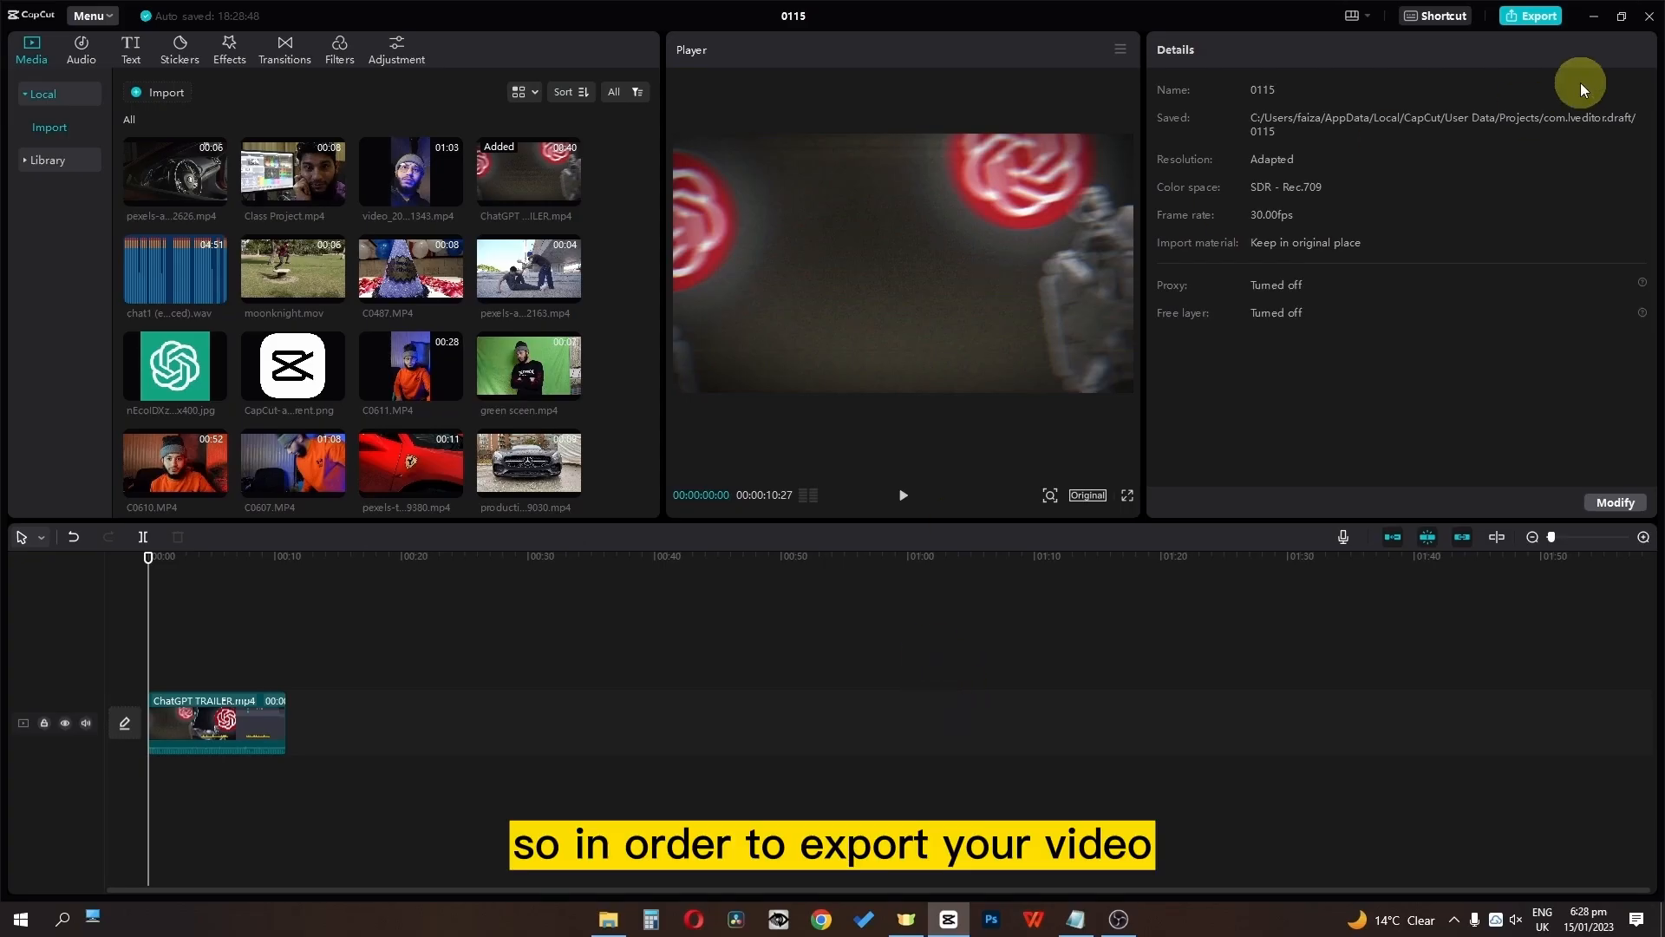
# Step: Open the export settings for the ChatGPT trailer project and enable audio export in WAV format
pyautogui.click(1528, 22)
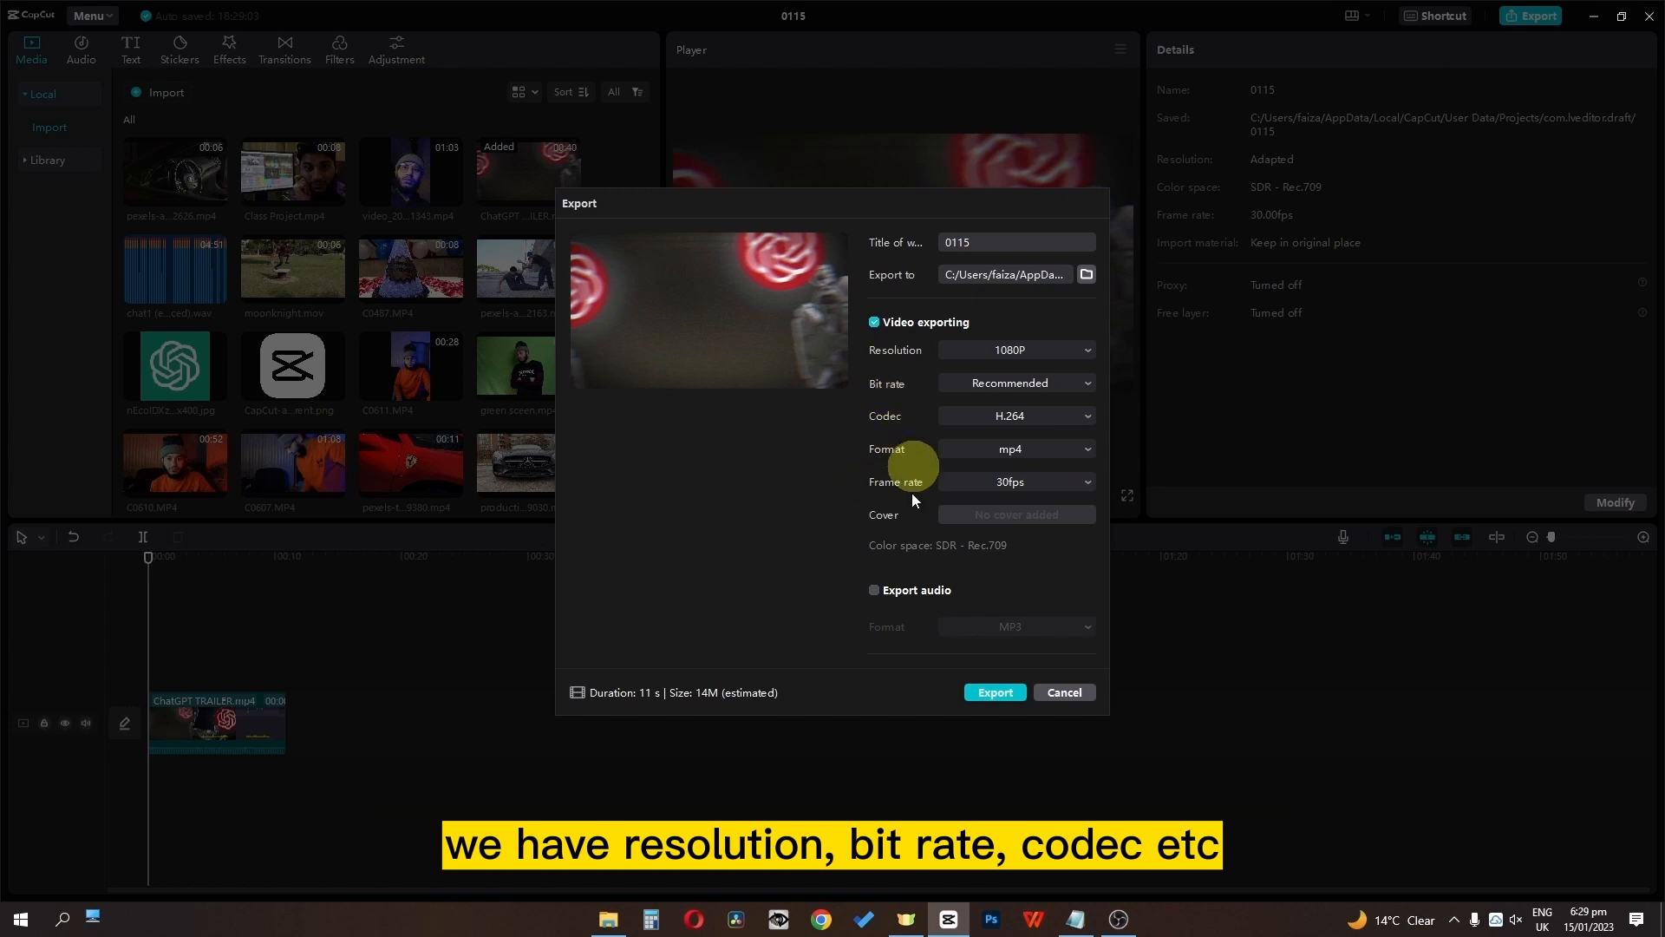
pyautogui.click(874, 592)
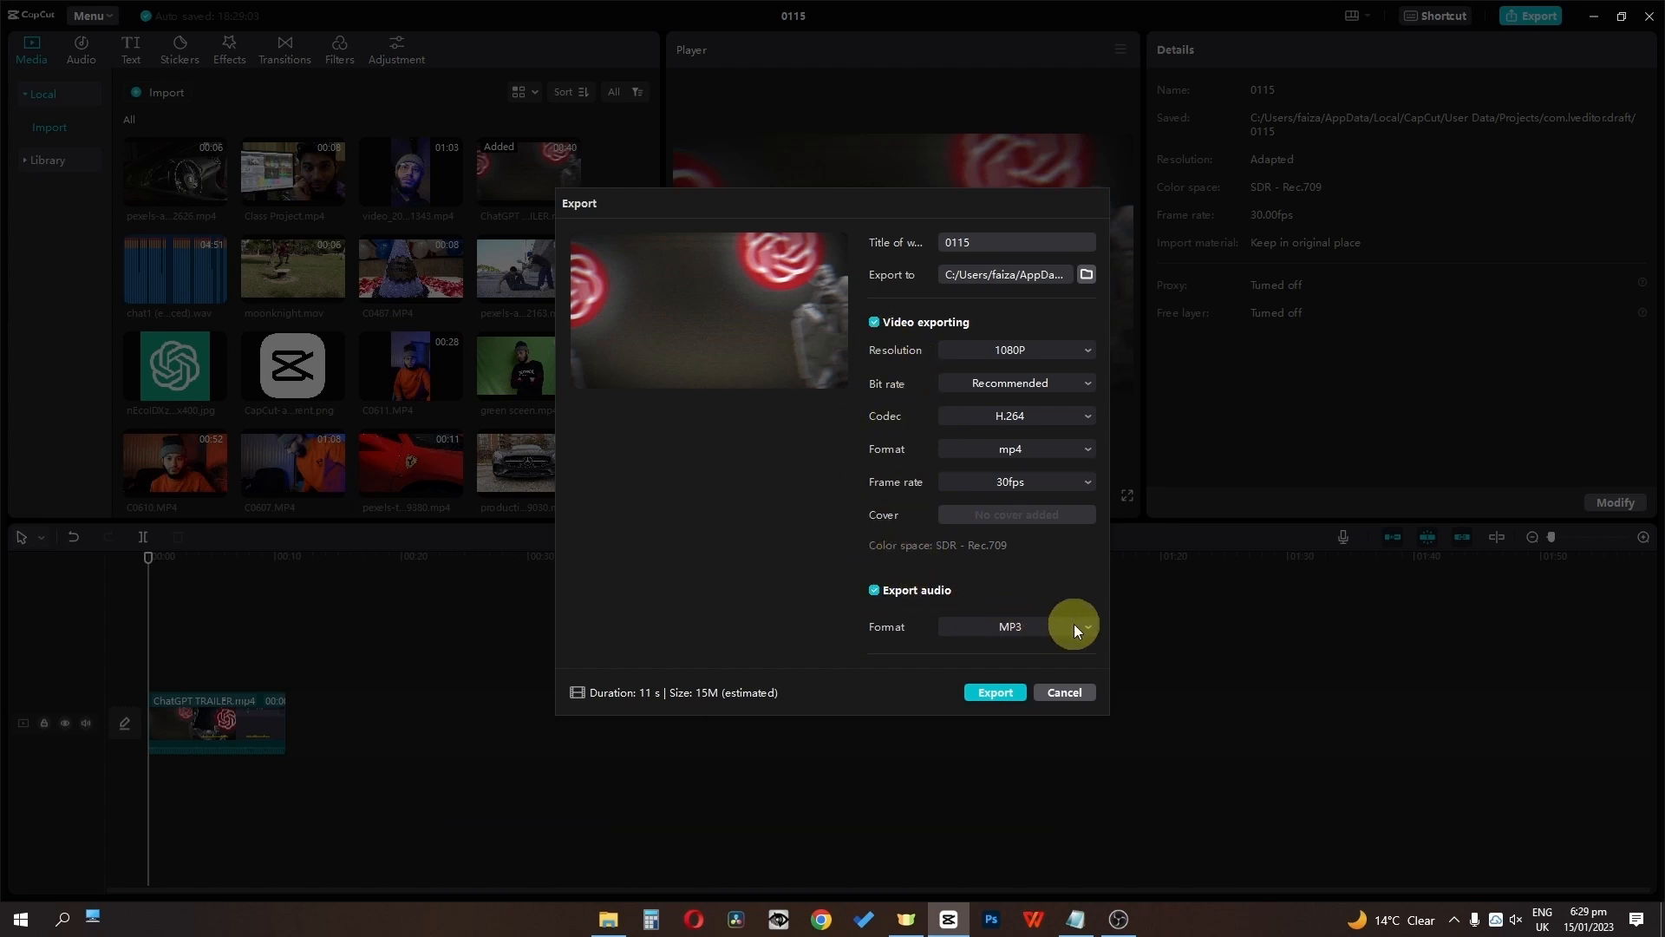
pyautogui.click(1024, 627)
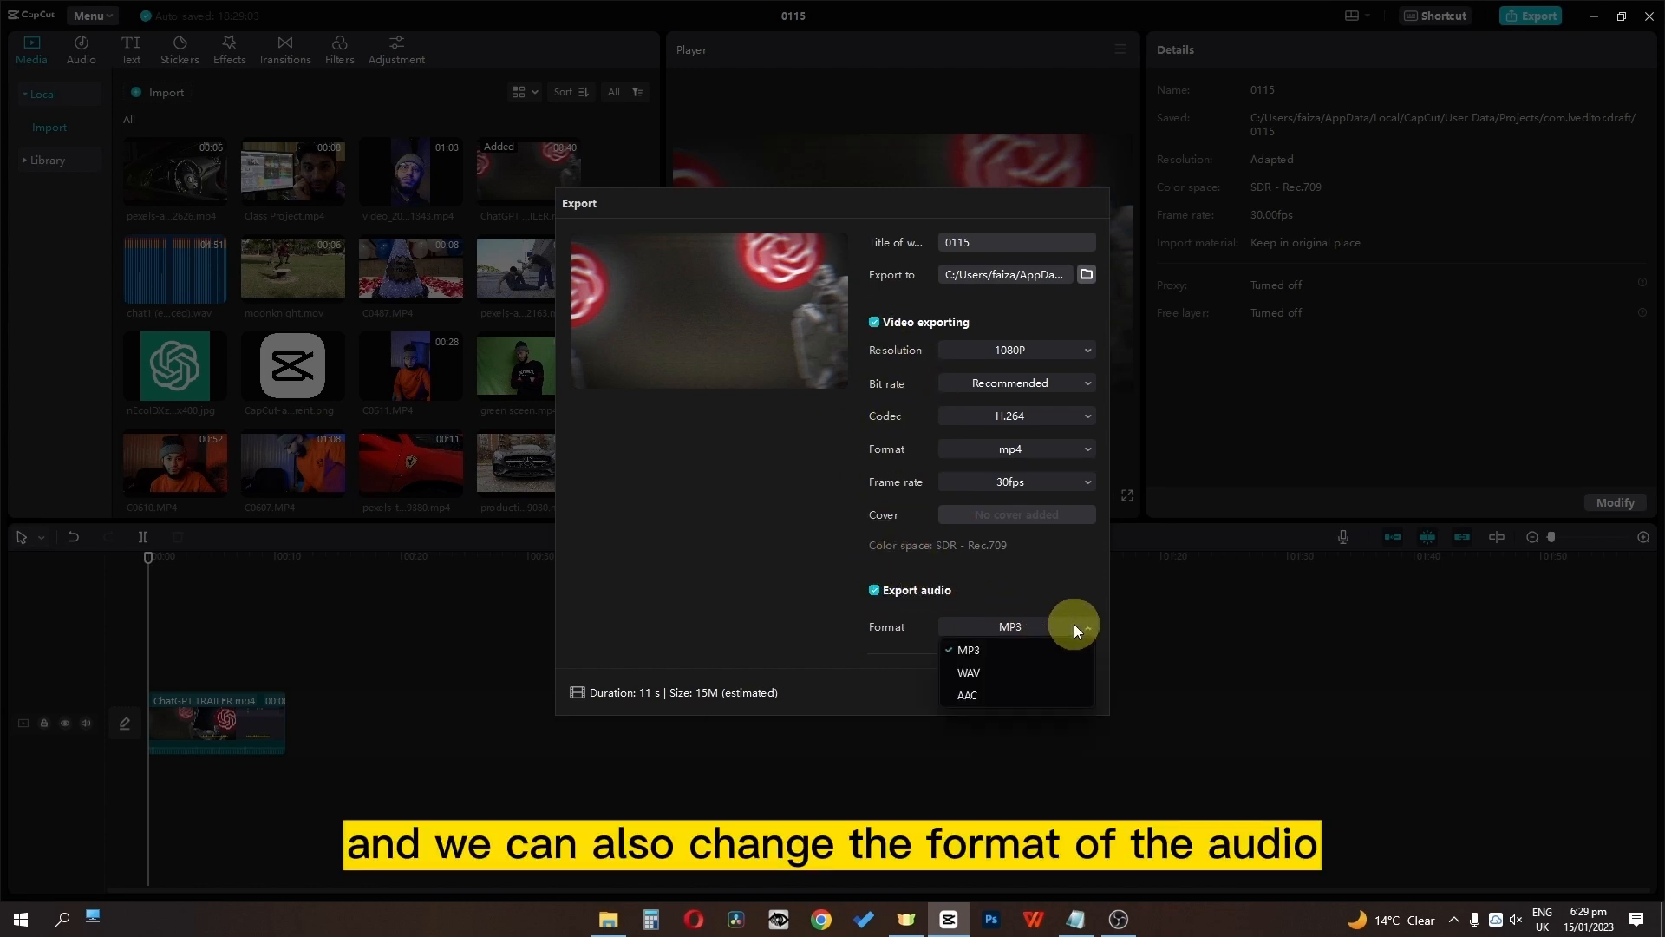
pyautogui.click(1030, 674)
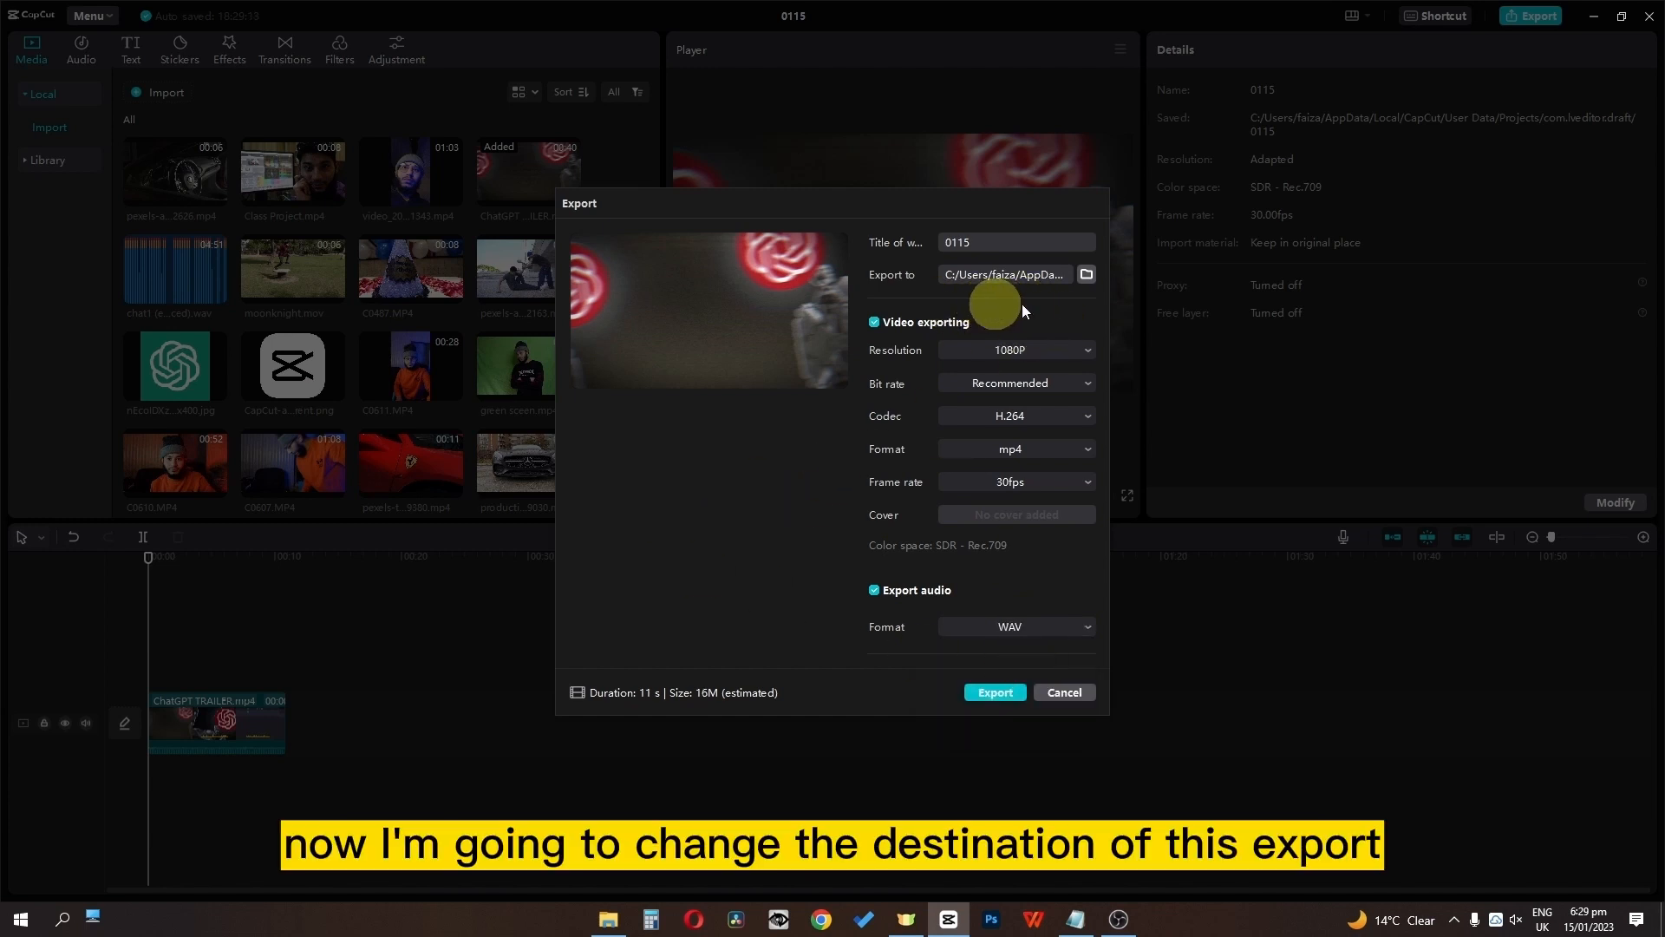
# Step: Choose the export folder in Videos as the destination, title the work "test capcut export", and export it
pyautogui.click(1087, 274)
pyautogui.click(1230, 628)
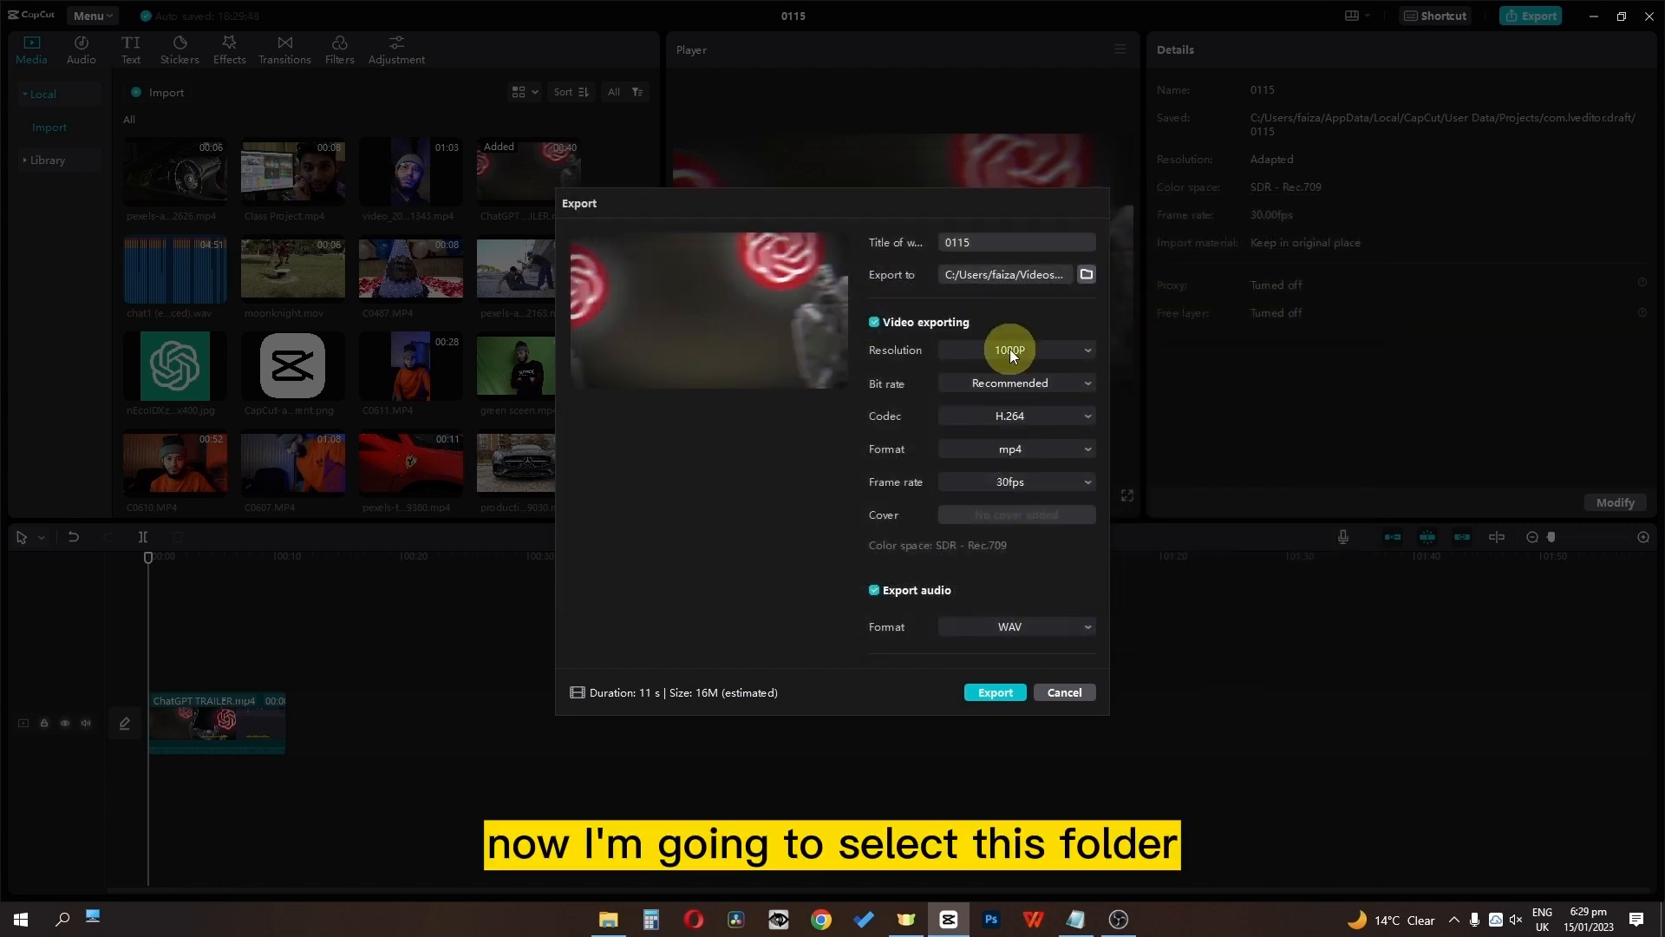
pyautogui.write('test ')
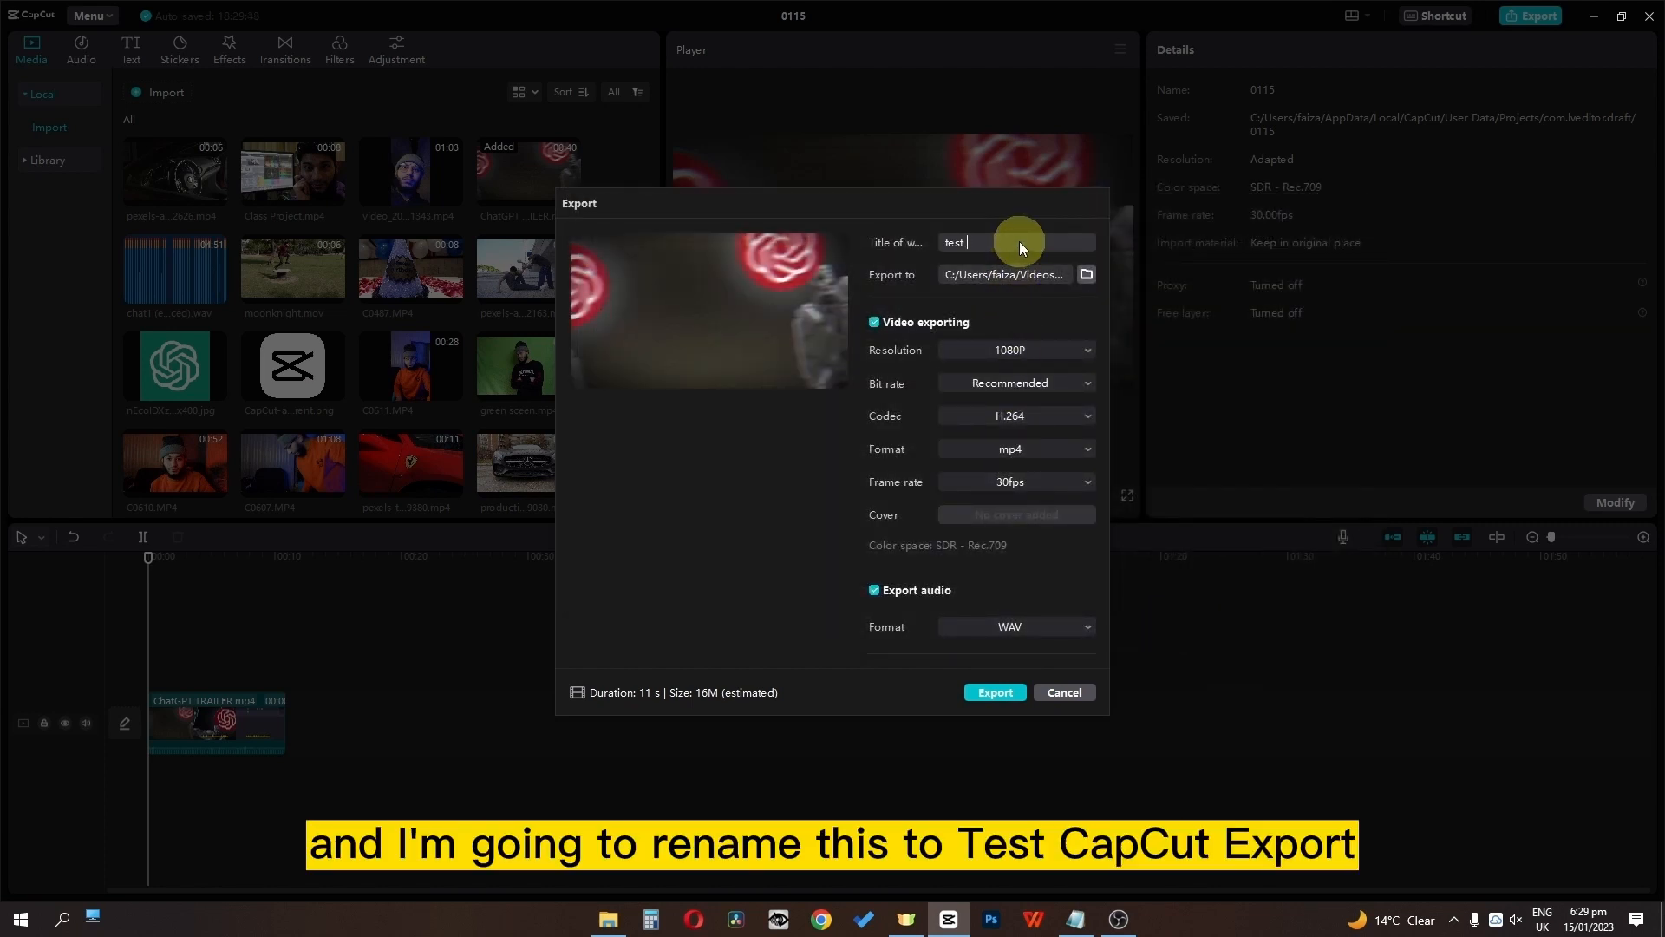
pyautogui.write('capcut export')
pyautogui.click(995, 694)
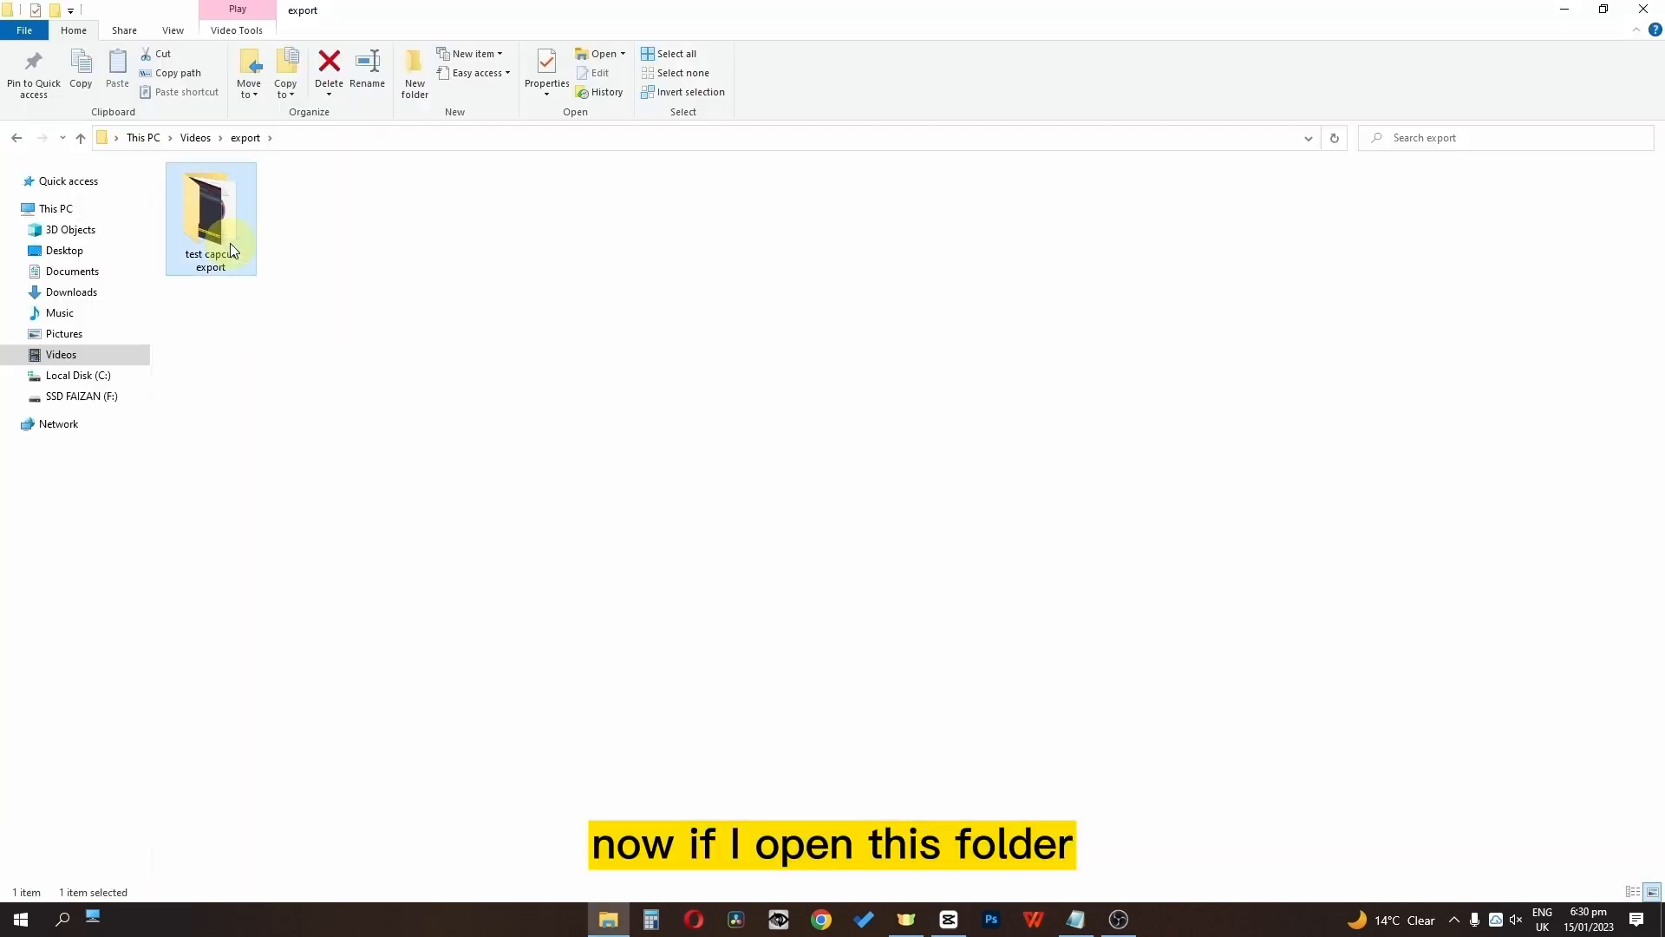
# Step: Open the test capcut export folder in File Explorer, show large icons, and look at the exported video and audio files
pyautogui.doubleClick(234, 248)
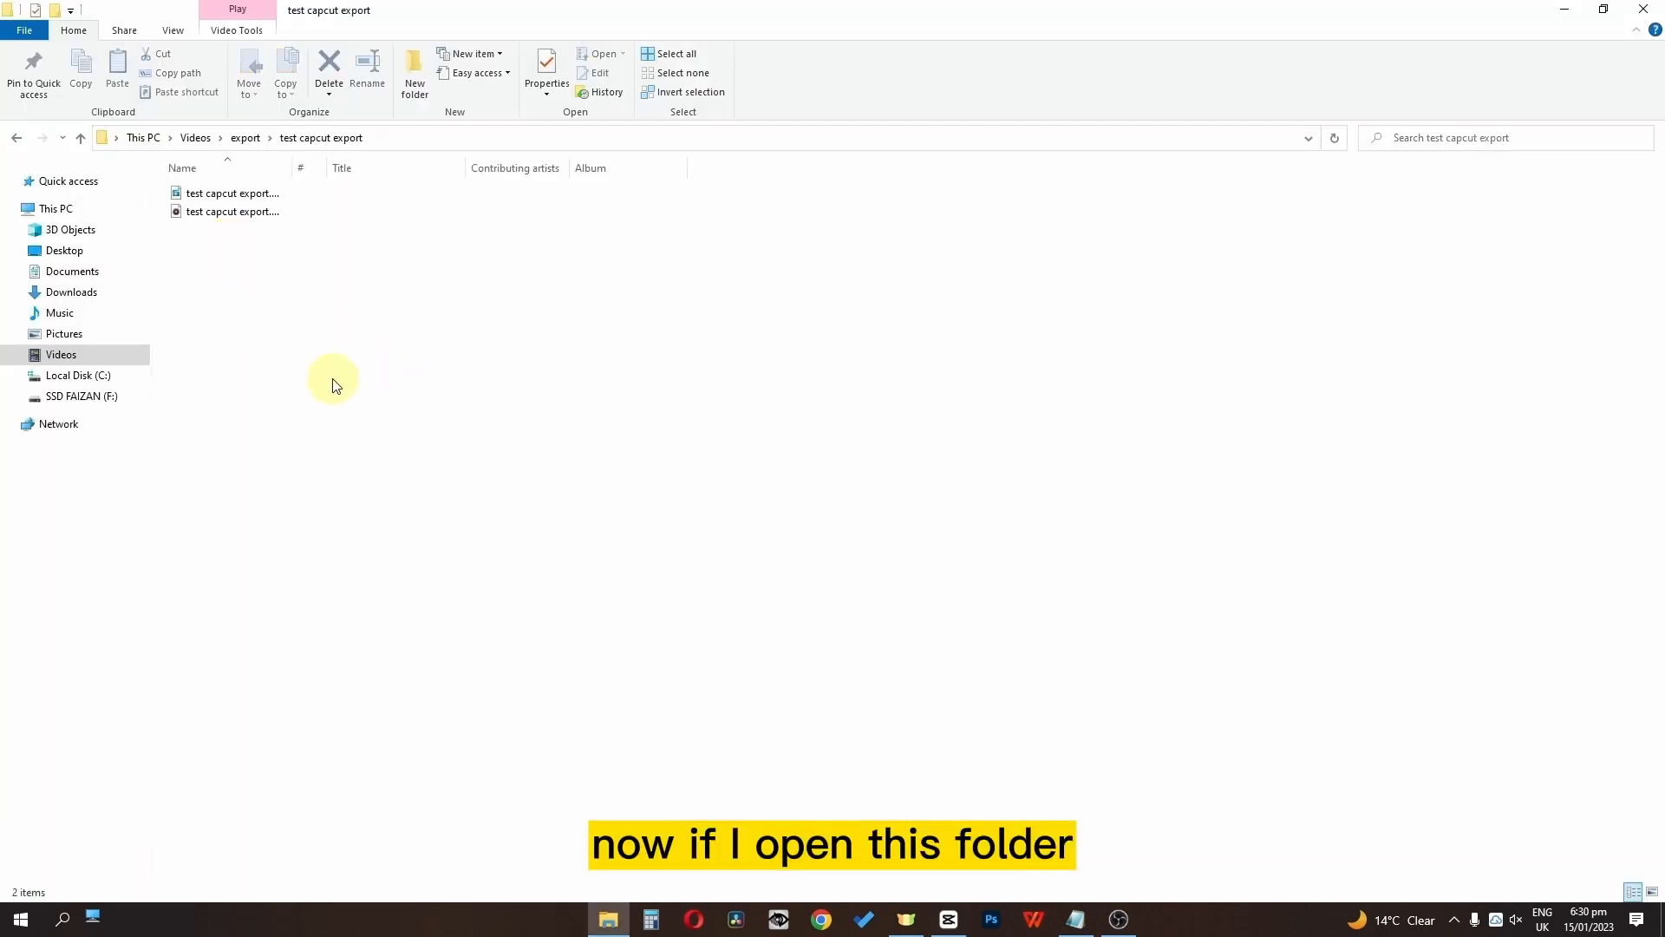
pyautogui.hotkey('ctrl', 'shift', '2')
pyautogui.click(202, 274)
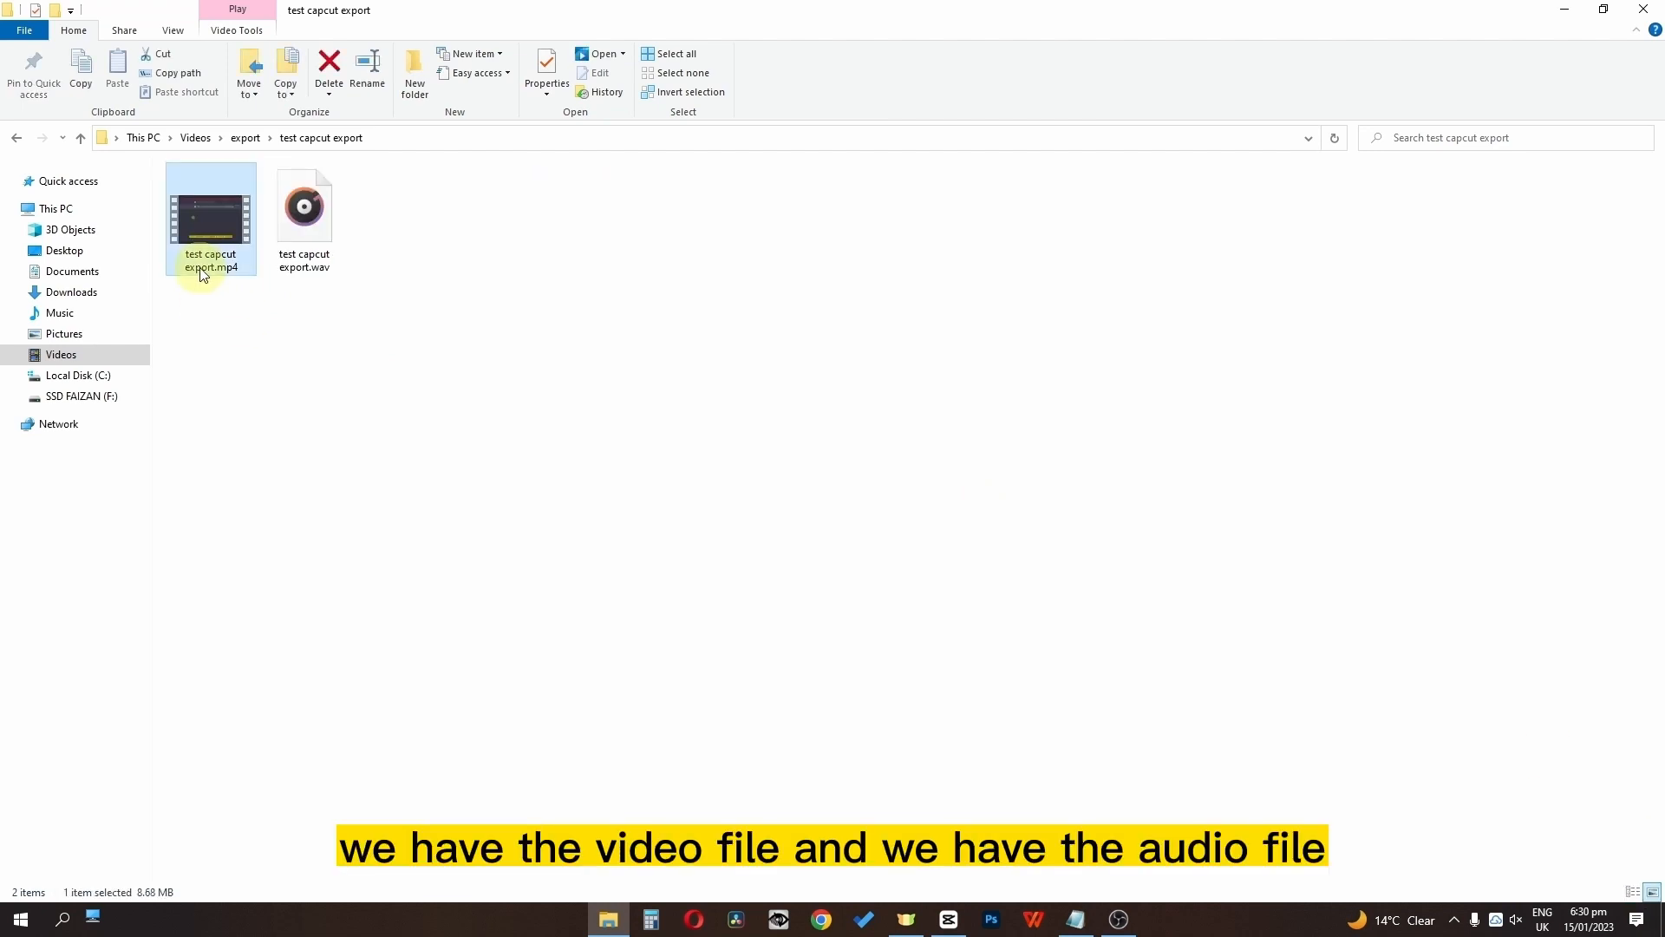
pyautogui.click(280, 196)
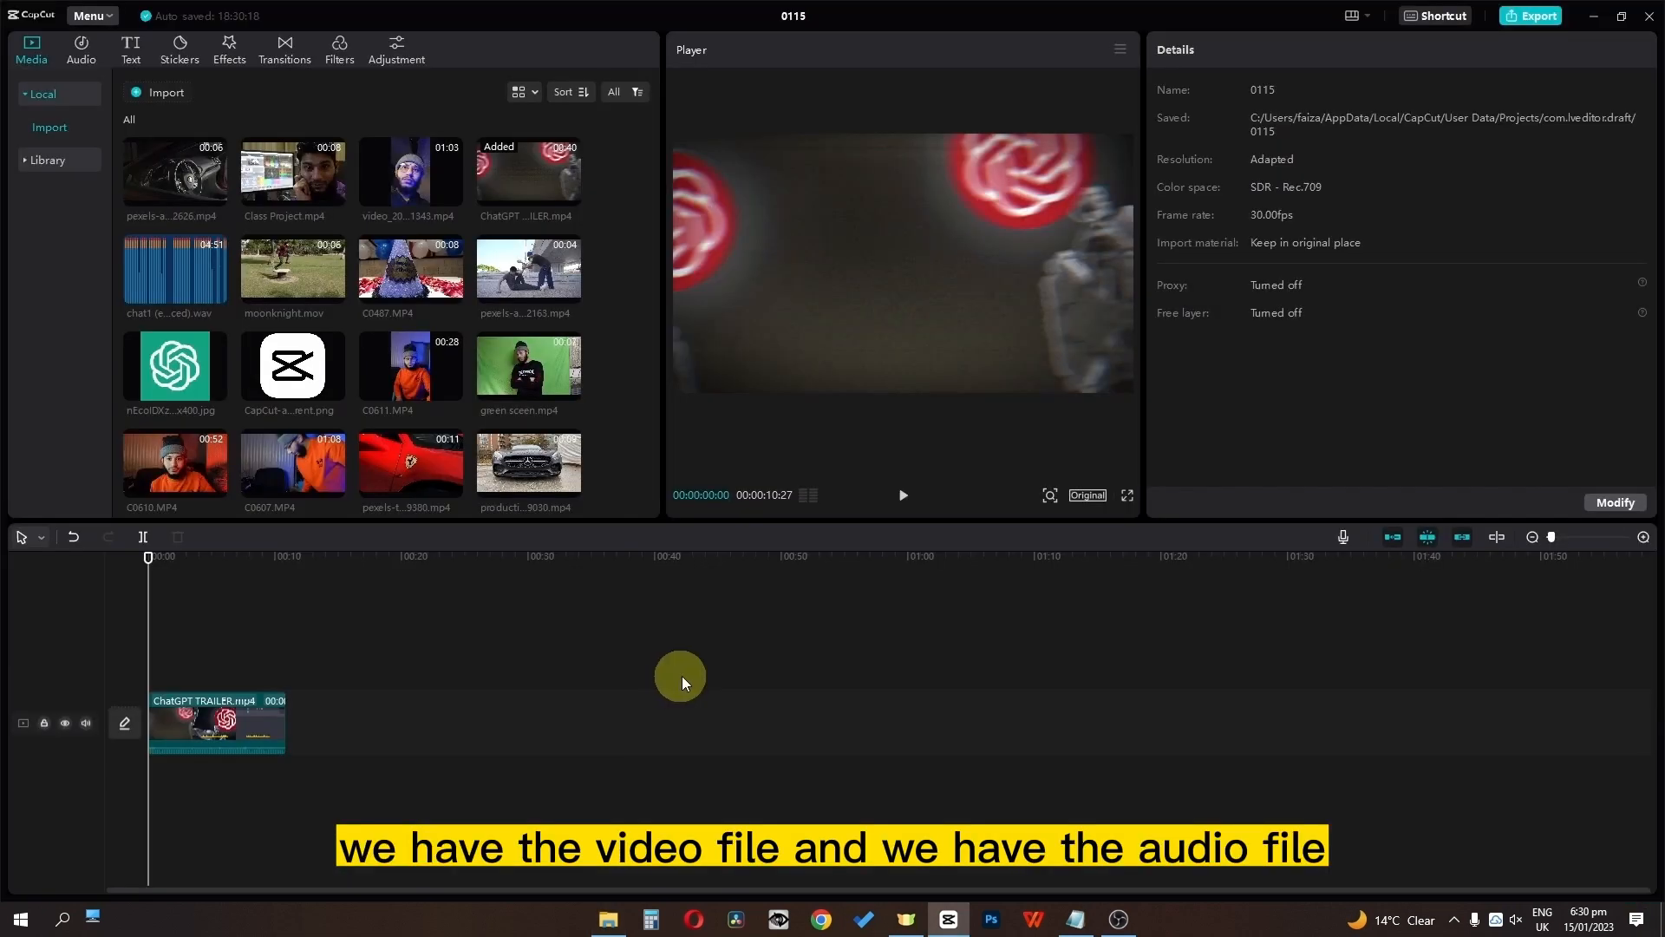
# Step: Export only the audio as a WAV file titled 1, with video exporting turned off, and close the export window
pyautogui.click(1531, 17)
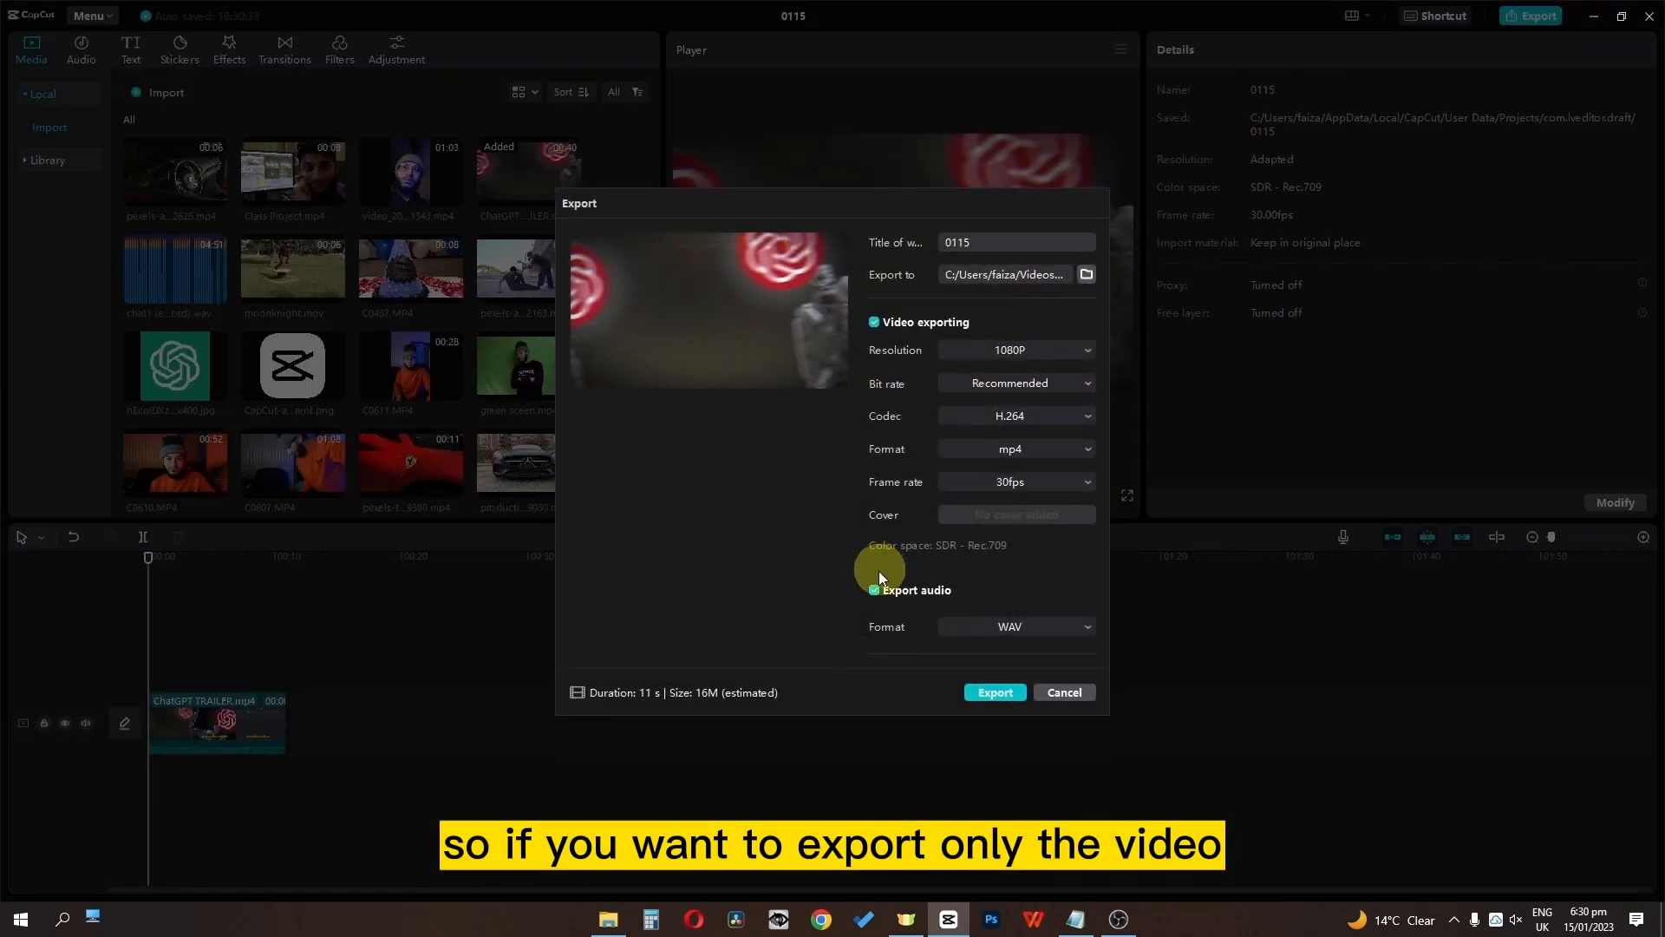
pyautogui.click(875, 593)
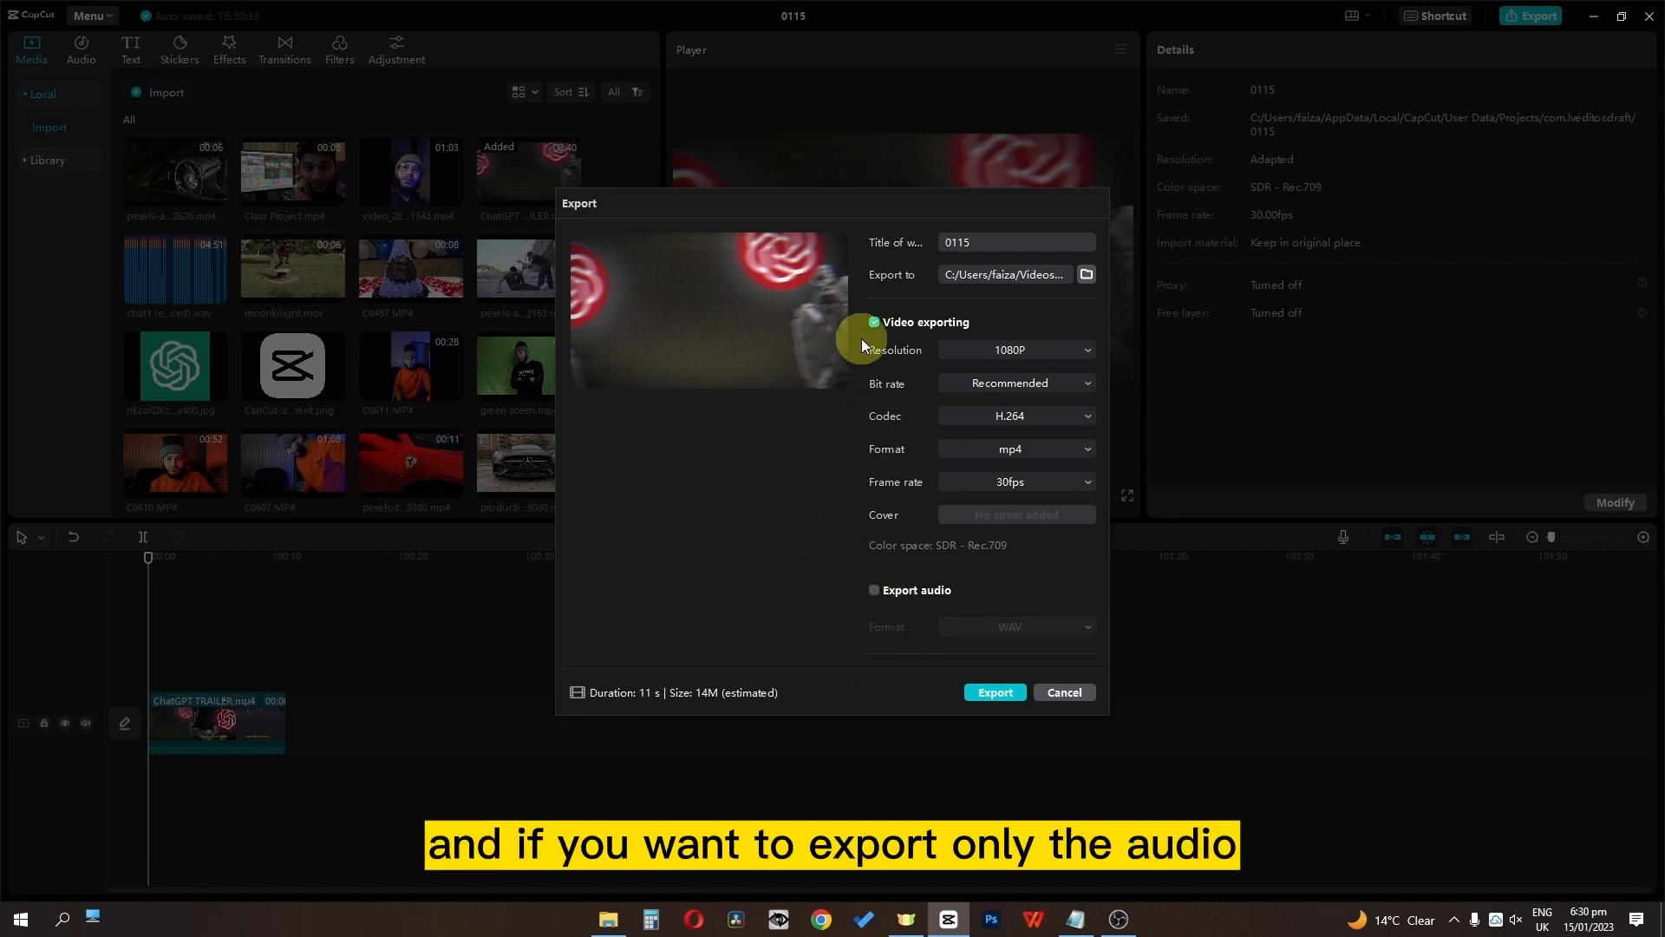
pyautogui.click(872, 324)
pyautogui.click(869, 592)
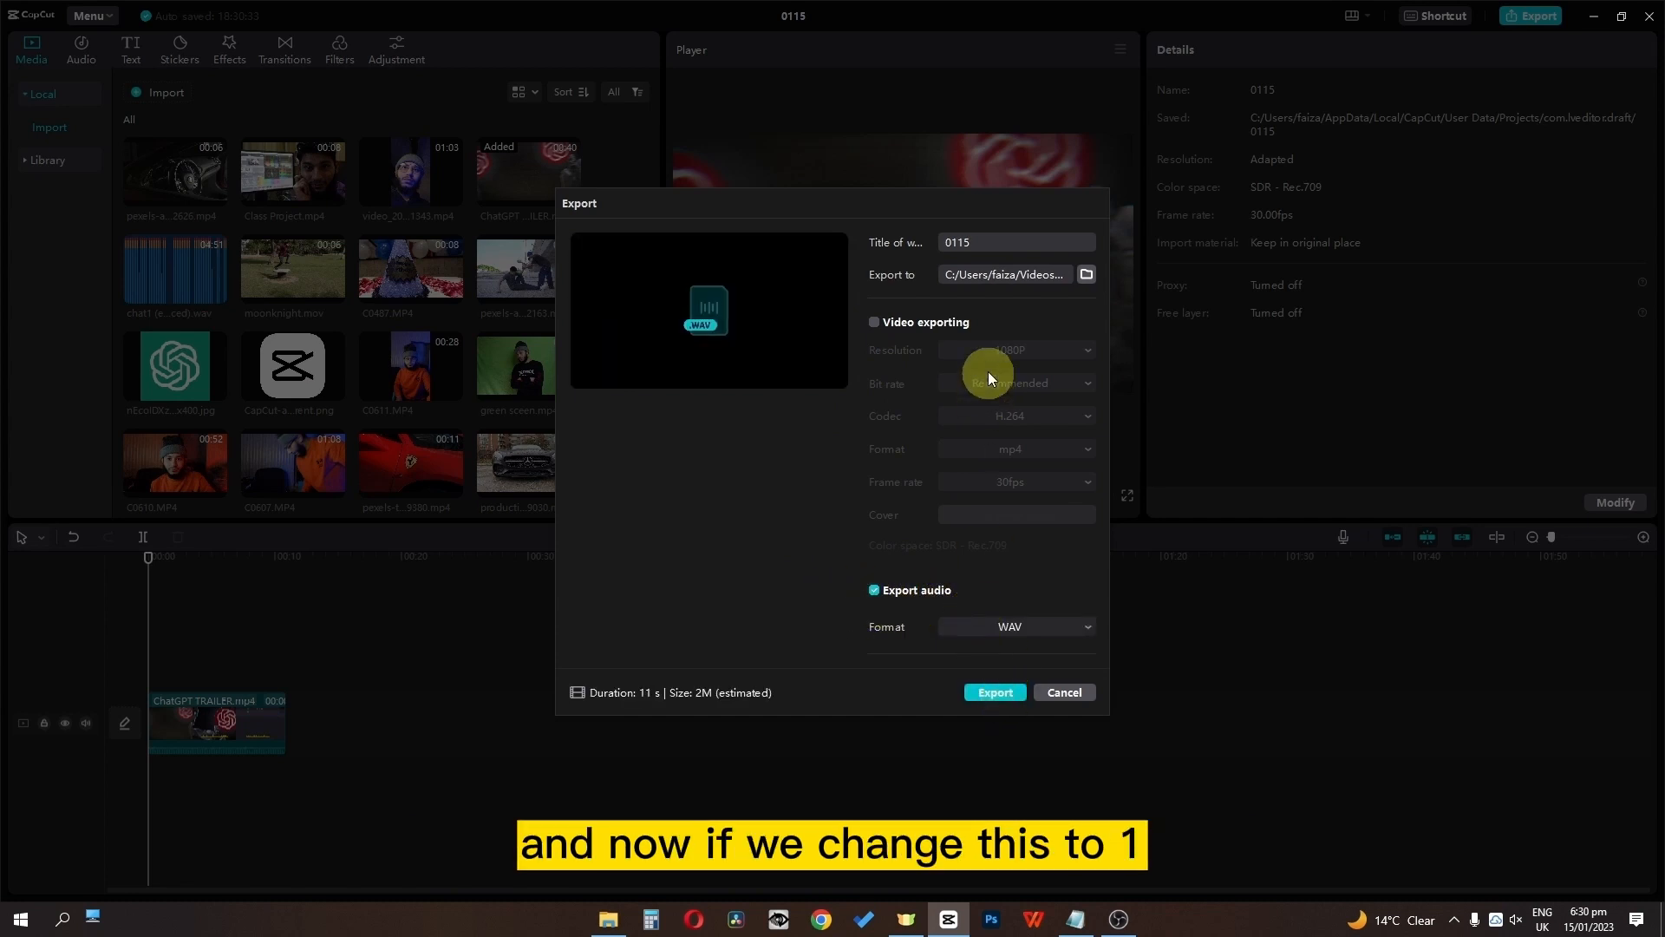
pyautogui.click(994, 694)
pyautogui.click(1065, 560)
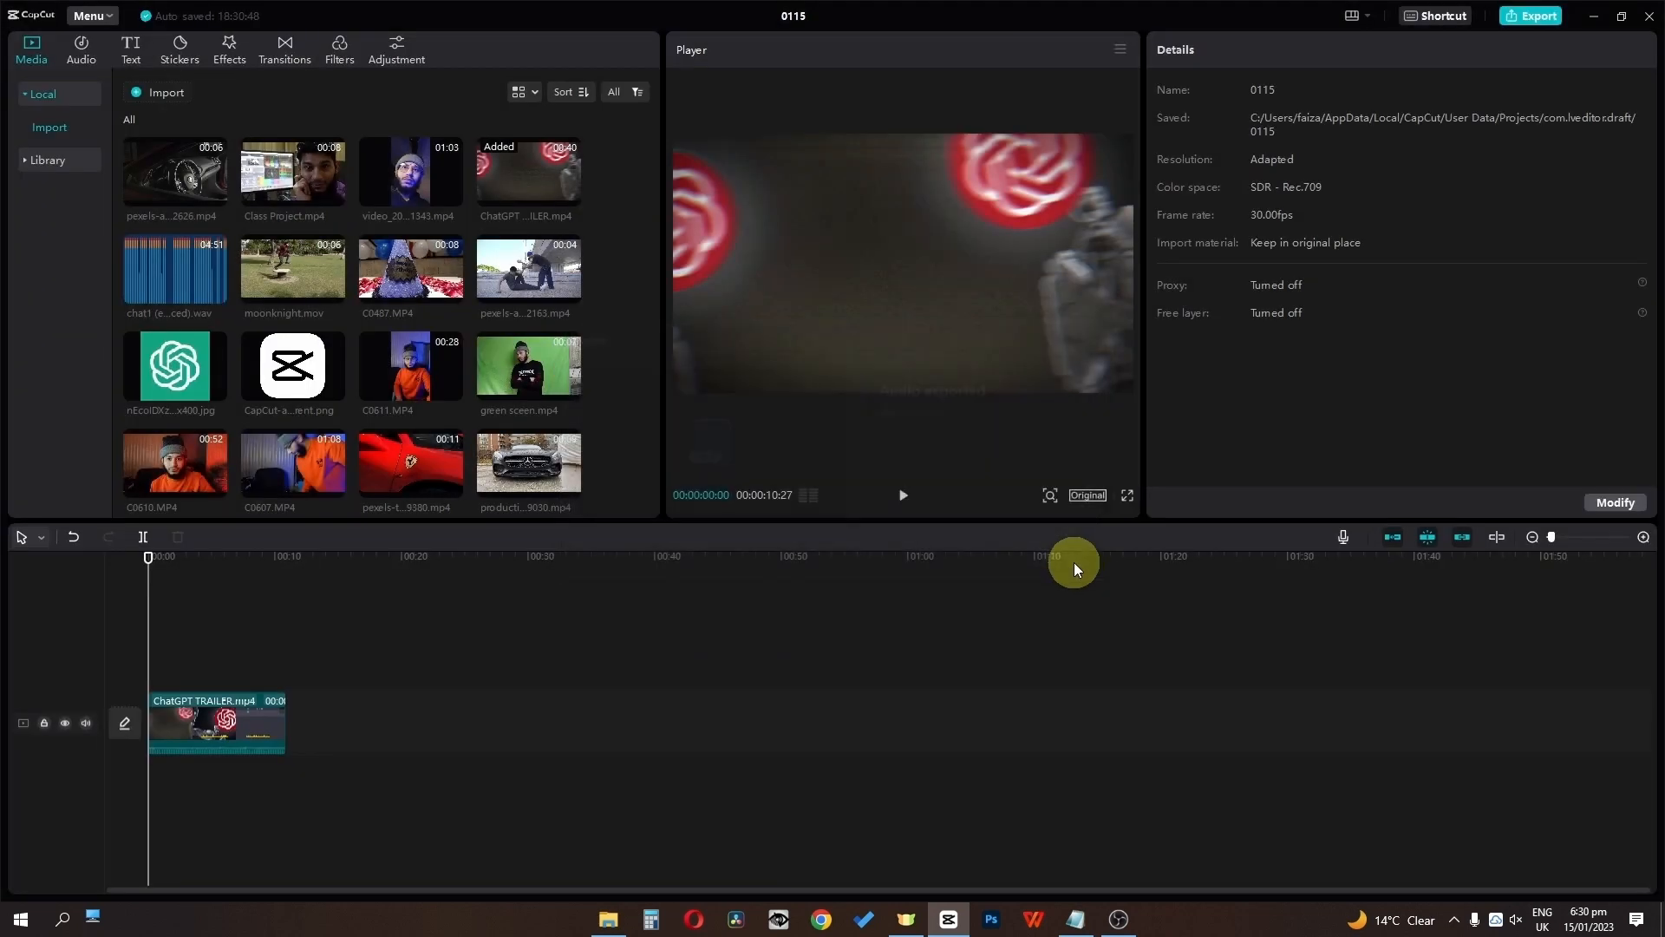
# Step: Check the export folder in File Explorer for the audio-only file, and reopen the test capcut export folder to compare
pyautogui.click(608, 919)
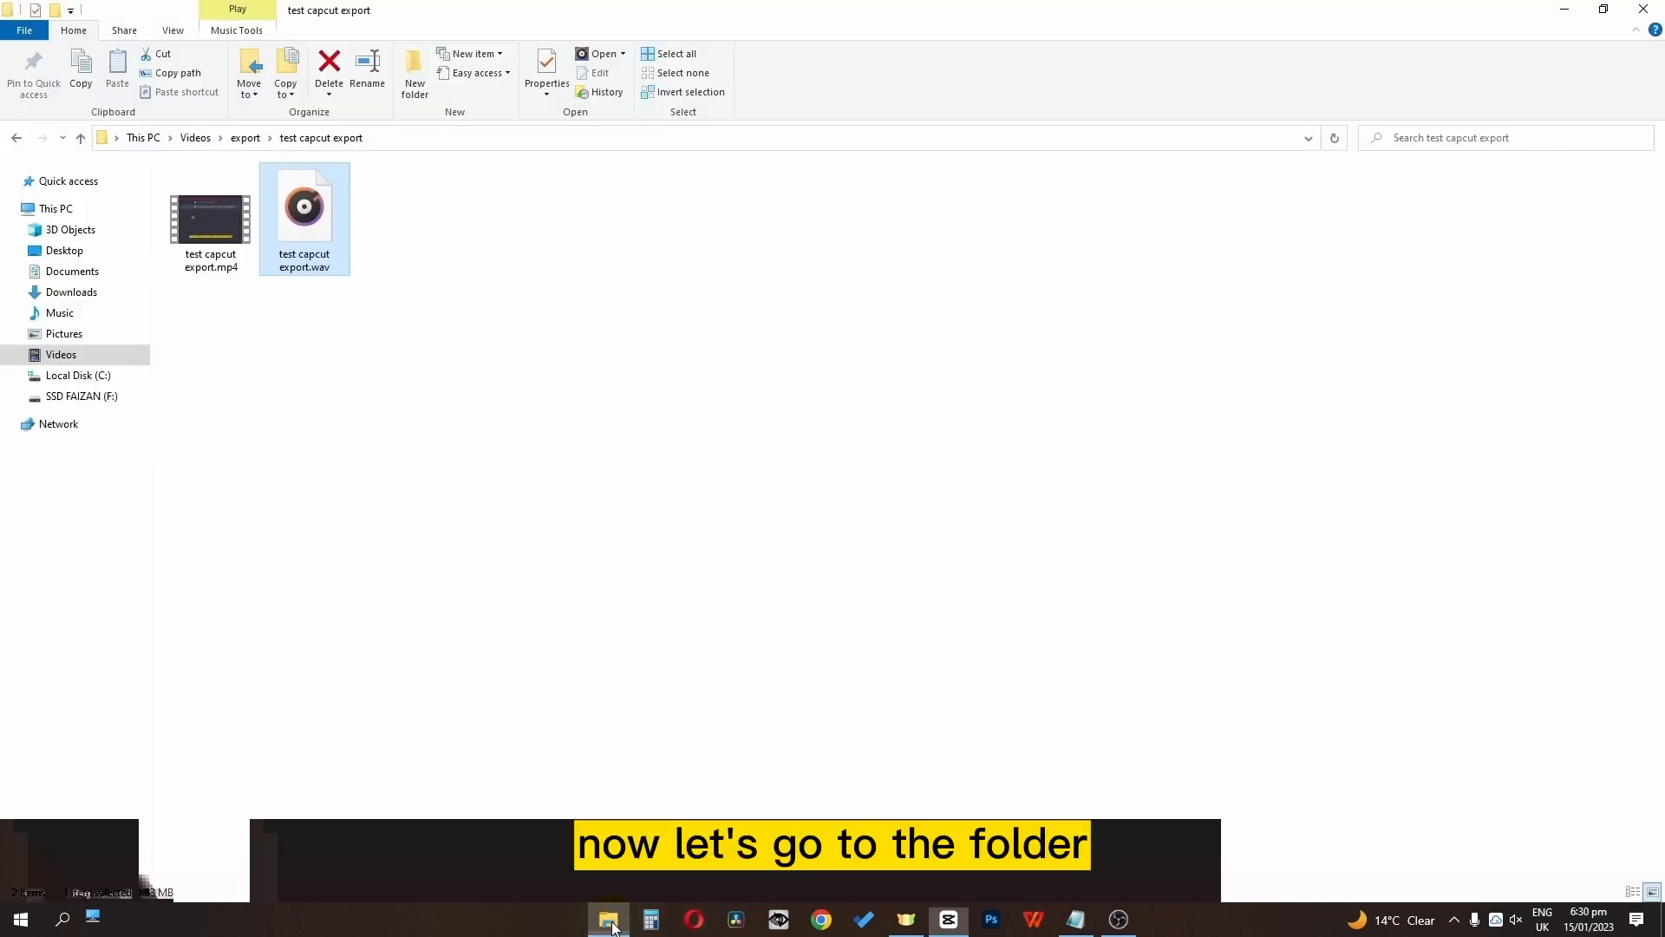
pyautogui.click(316, 335)
pyautogui.click(16, 138)
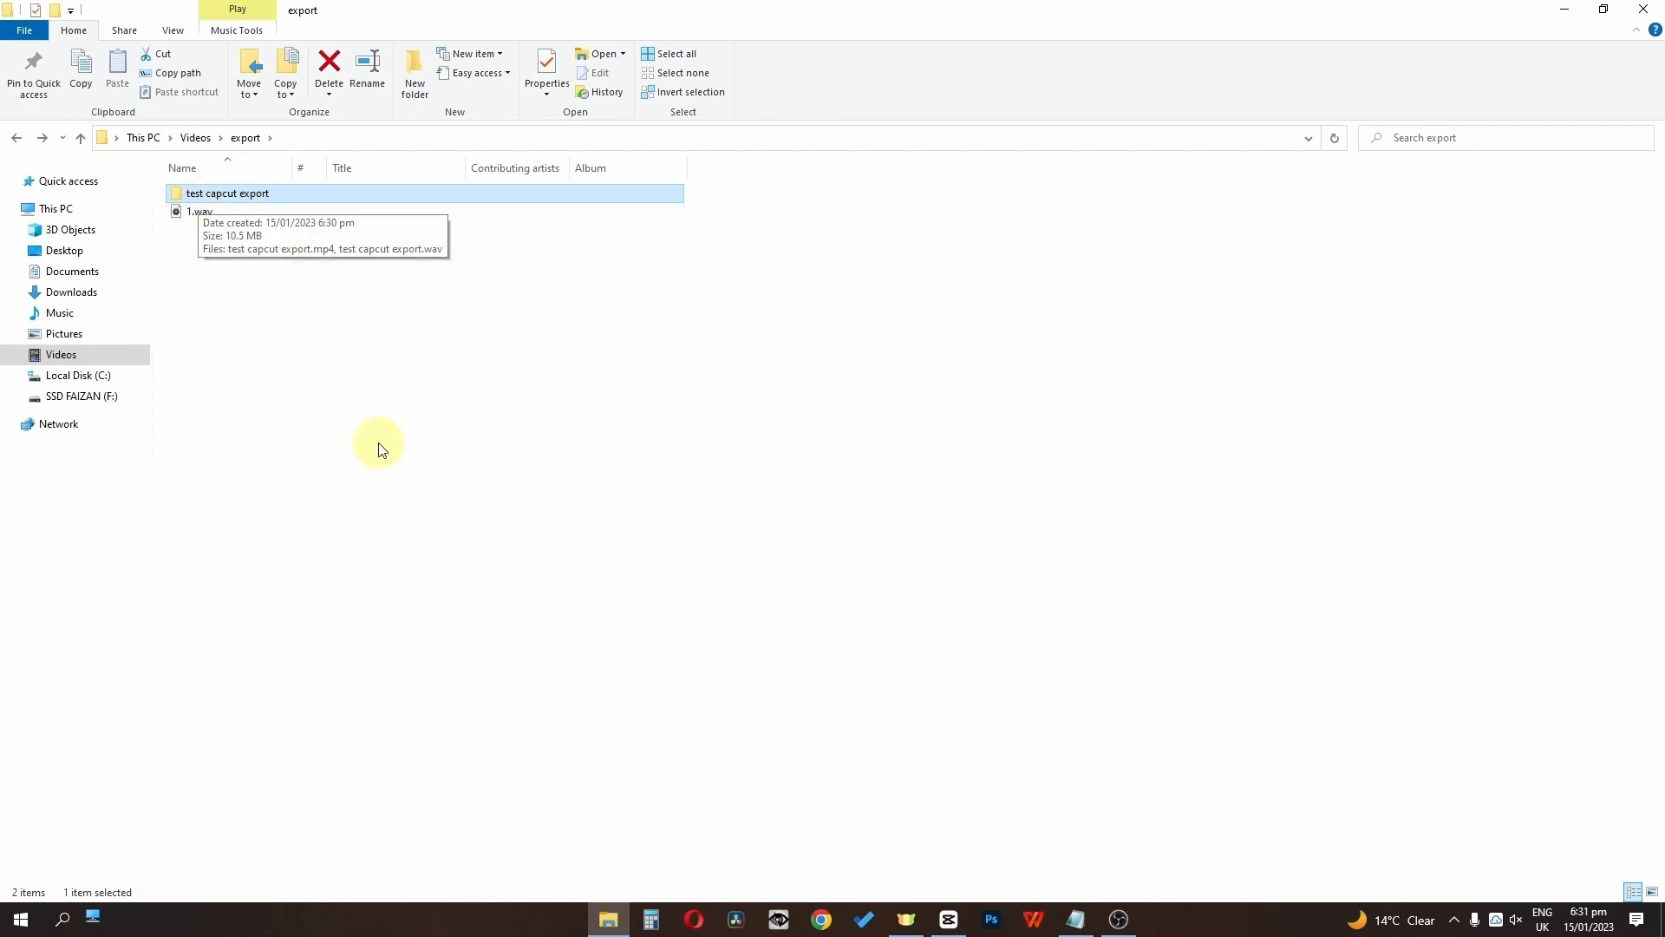
pyautogui.click(948, 918)
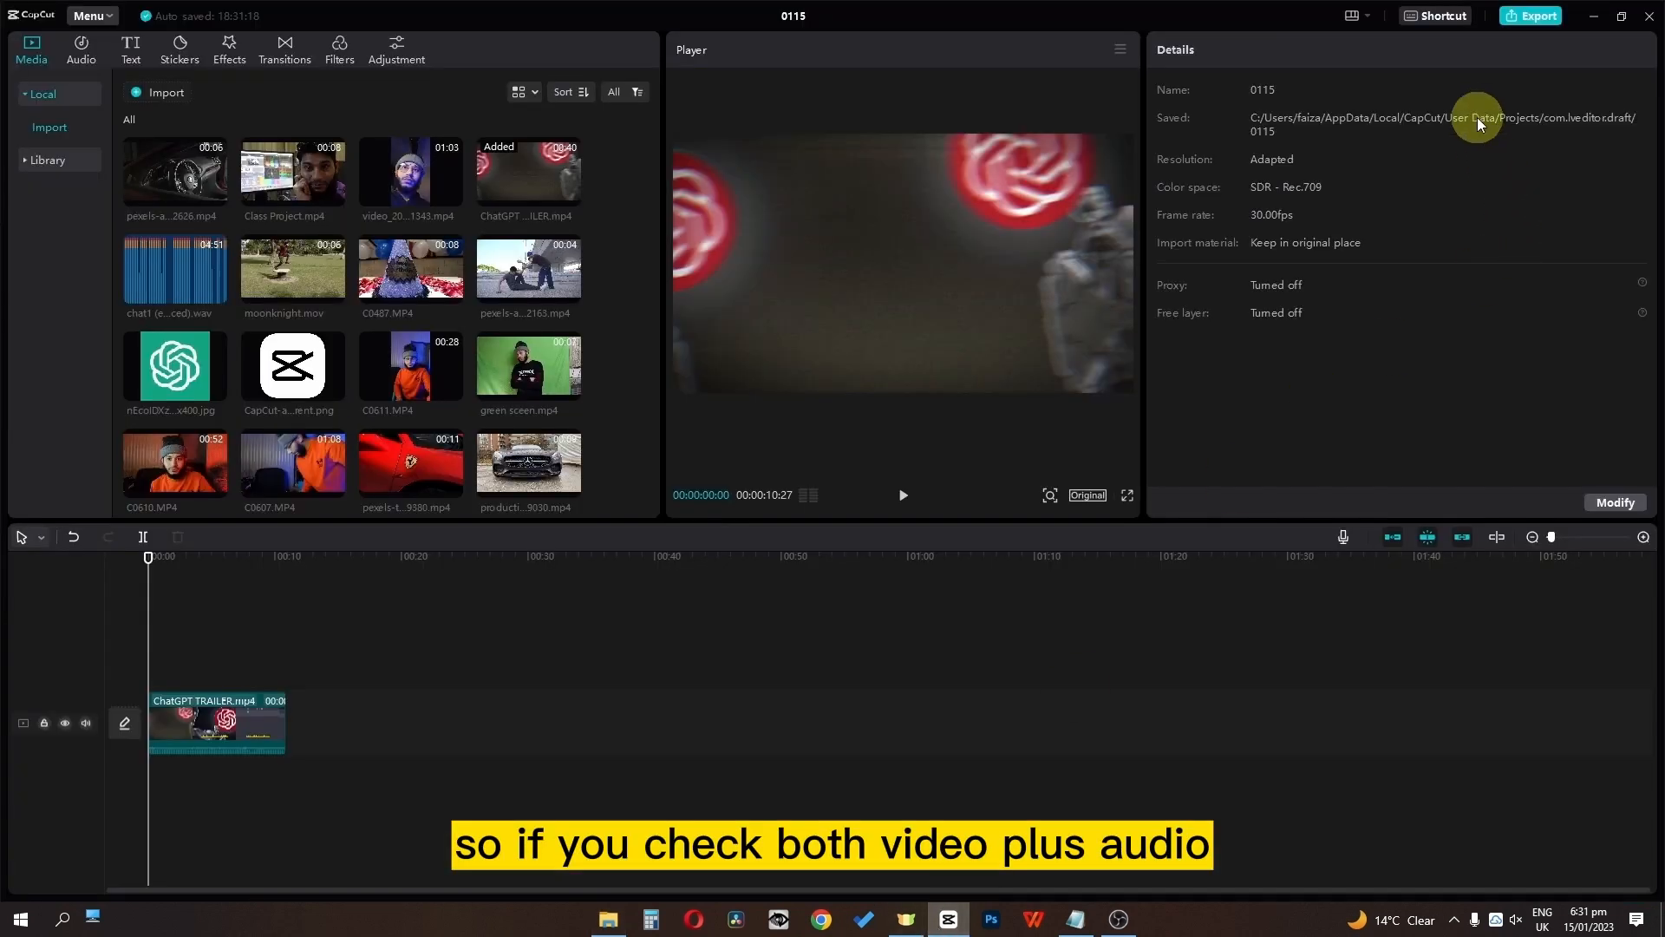
pyautogui.click(608, 918)
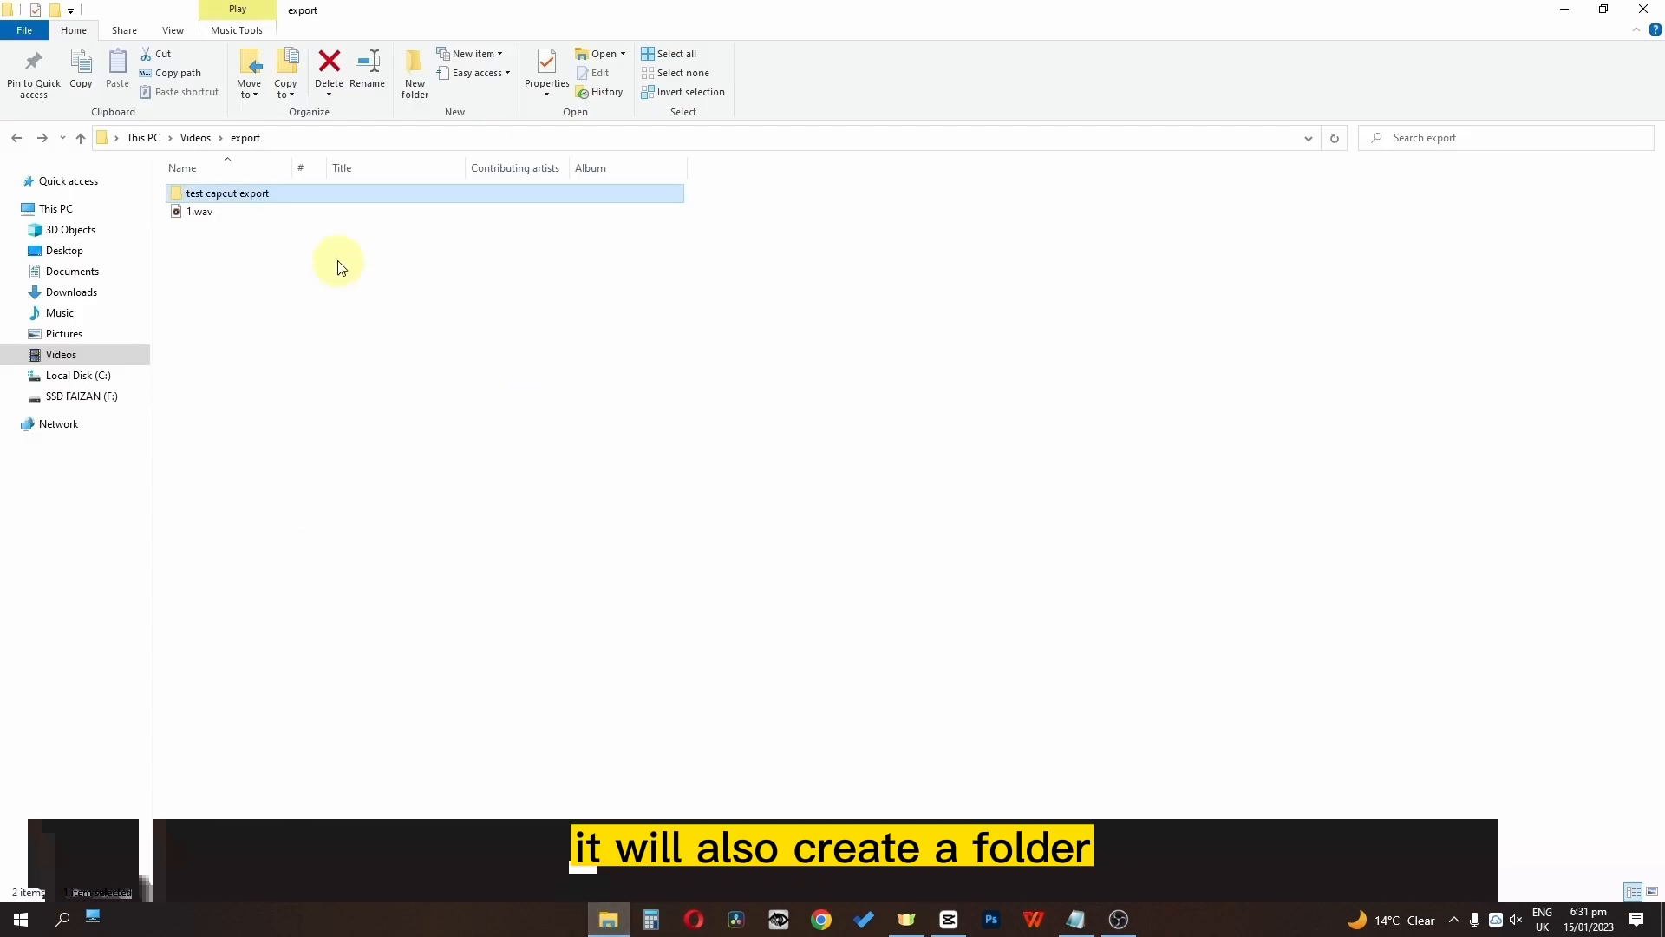
pyautogui.doubleClick(221, 196)
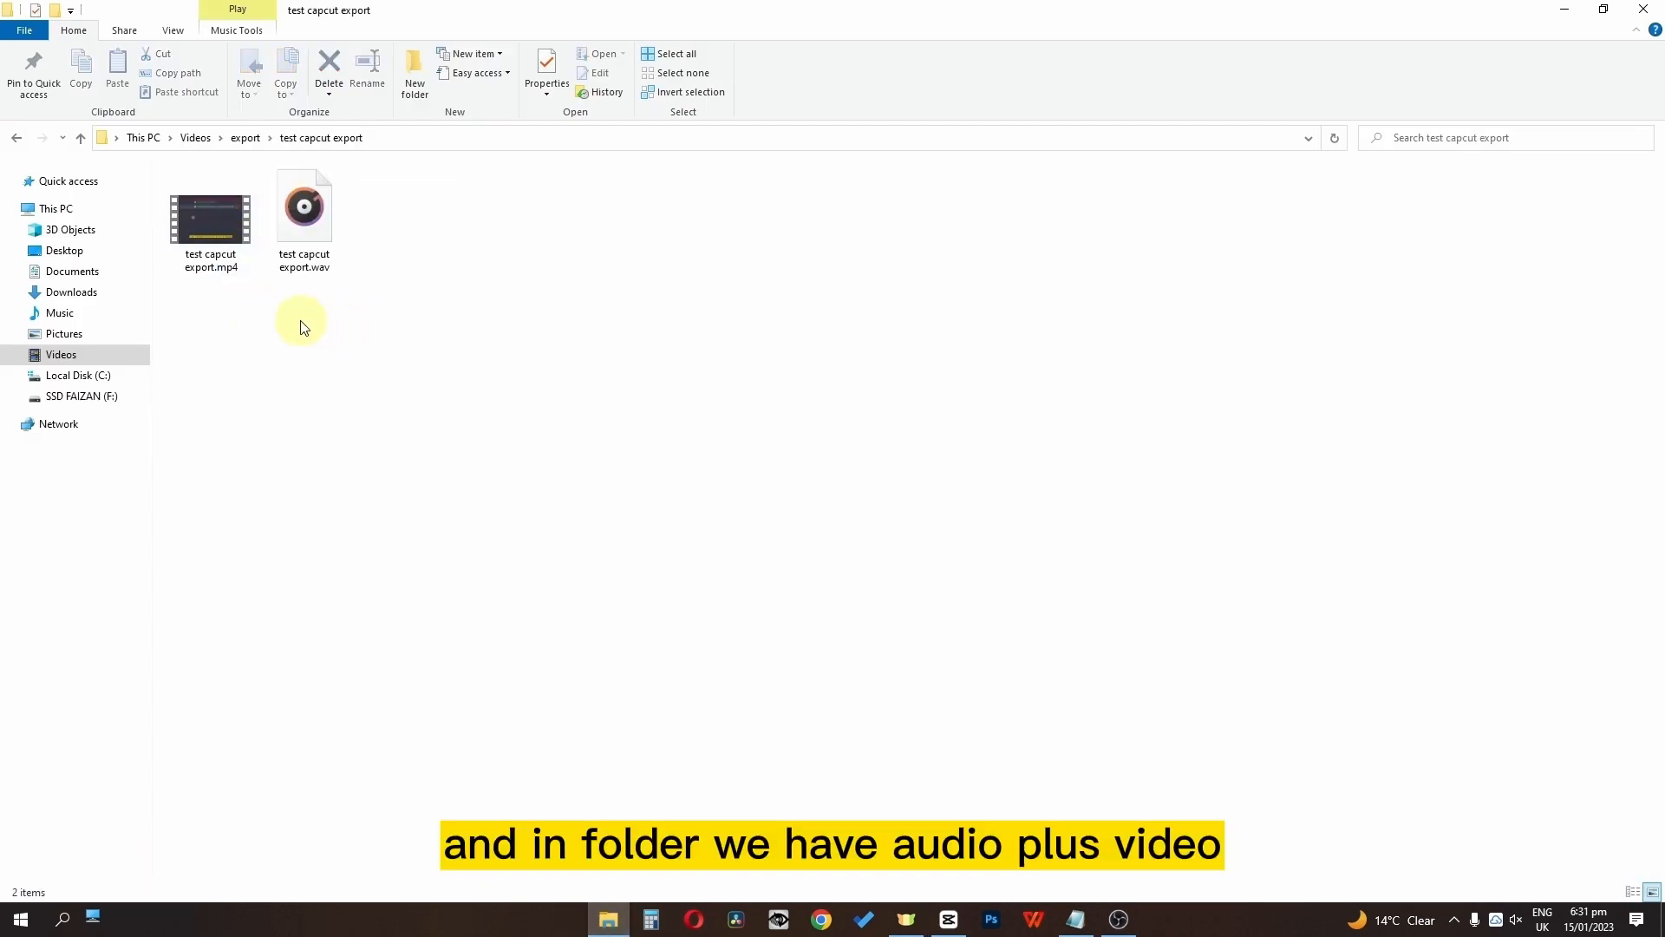